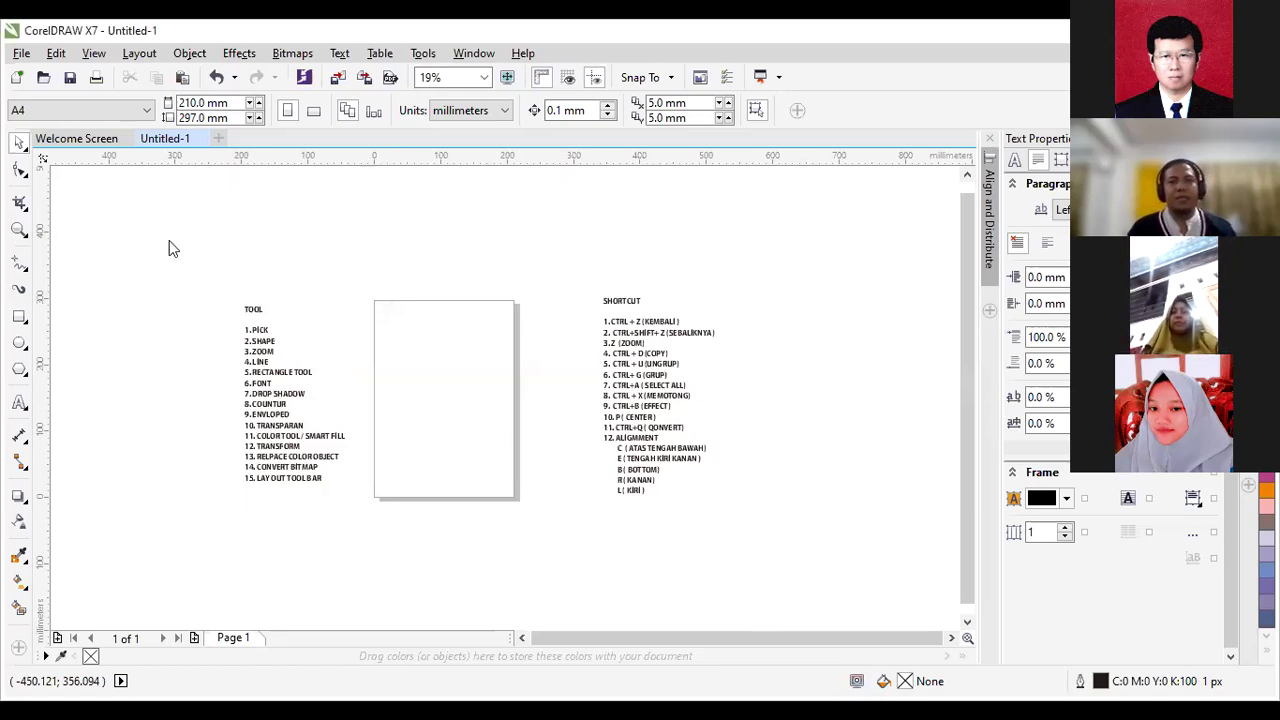
Switch to the Zoom tool with the Z shortcut.
key("z")
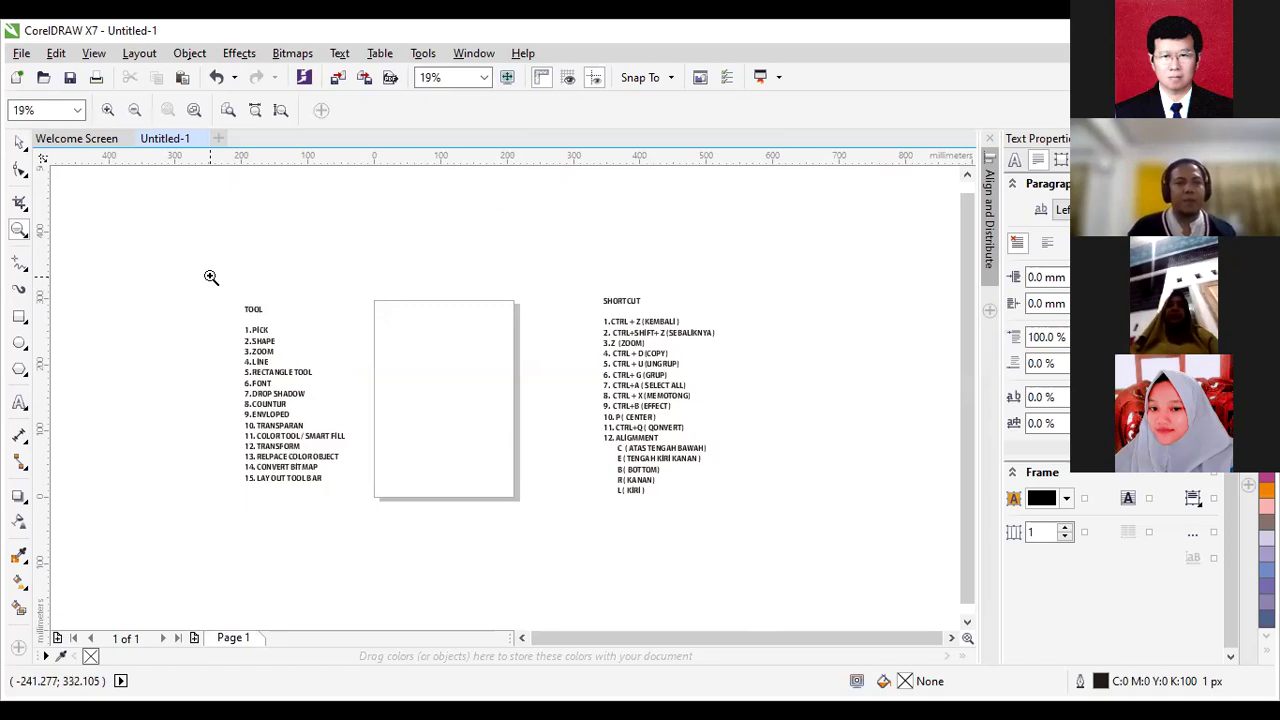
Zoom in on the TOOL list so entries 1. PICK through 15. LAY OUT TOOL BAR are readable.
left_click_drag(210, 277, 371, 497)
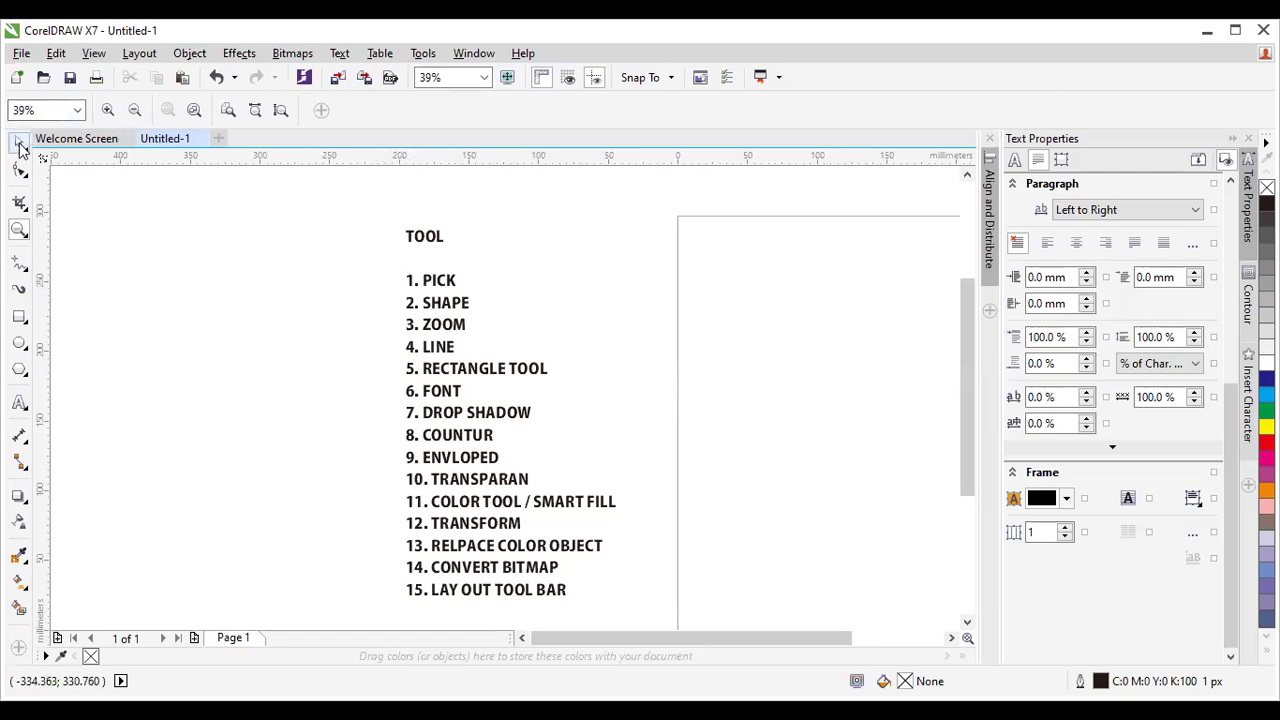
Select the TOOL list text, delete it, then undo so the fifteen entries are restored.
left_click(19, 145)
double_click(432, 288)
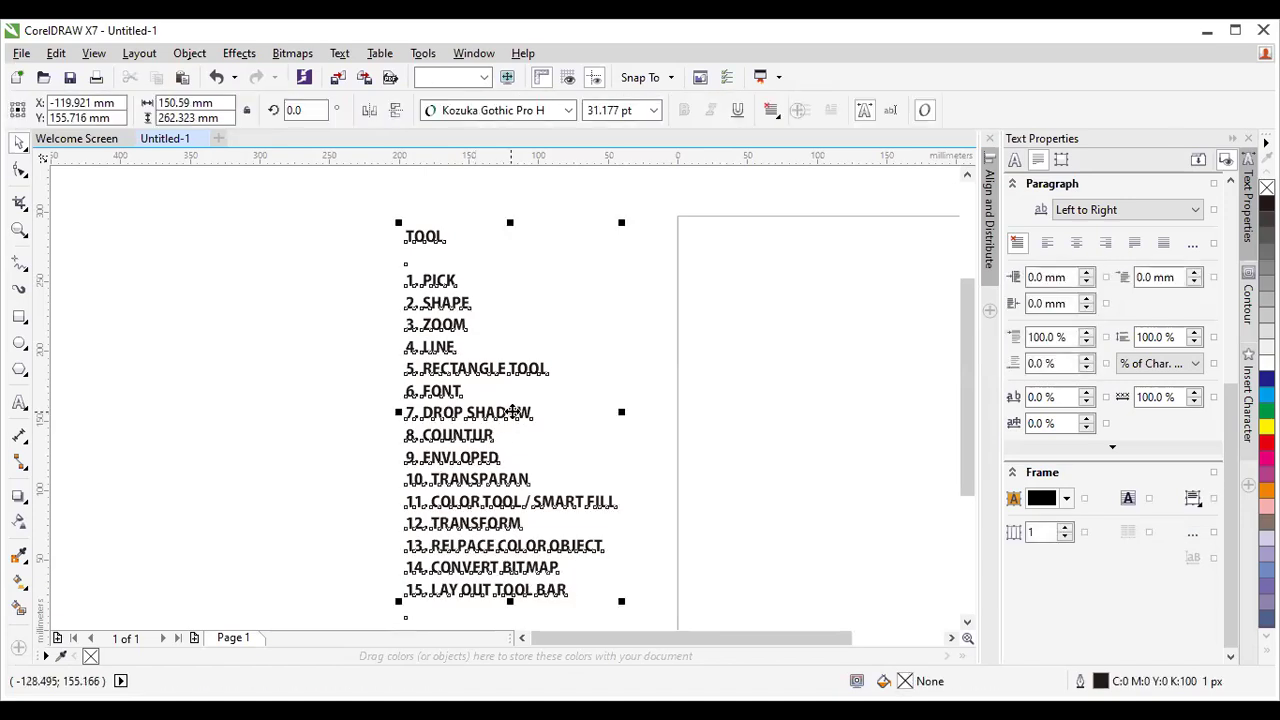
key("Delete")
key("ctrl+z")
key("ctrl+z")
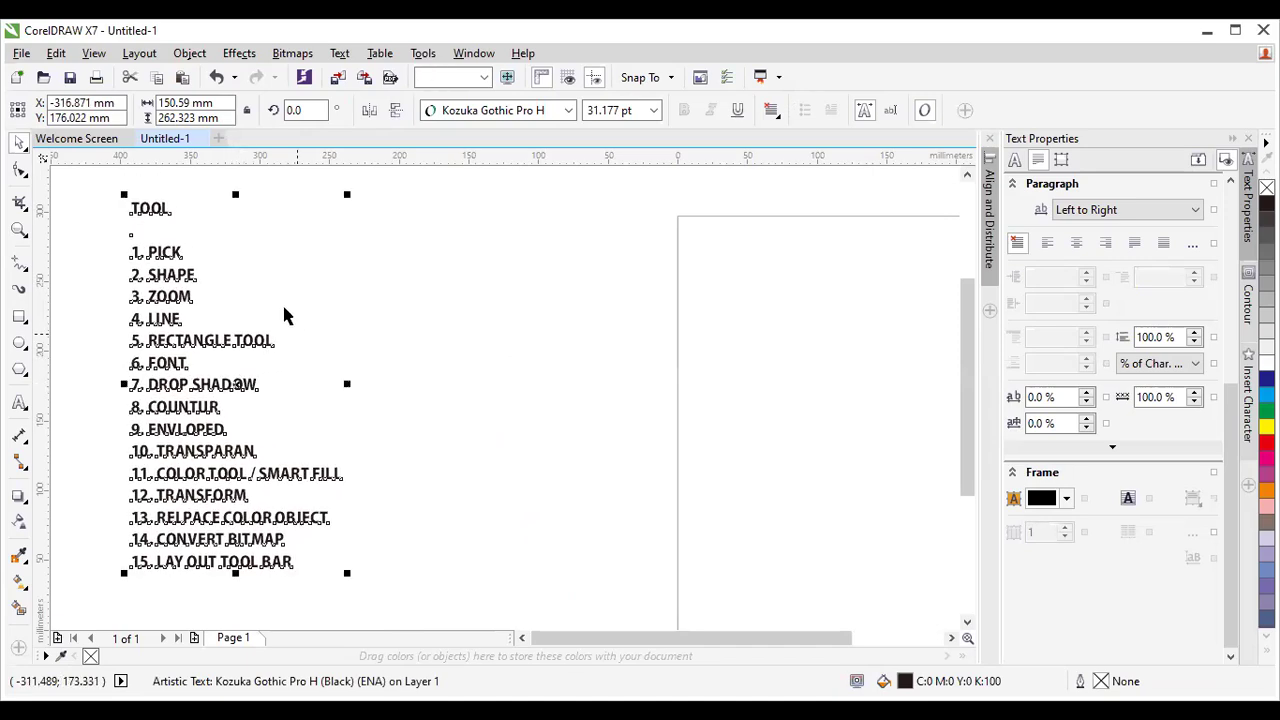
key("Escape")
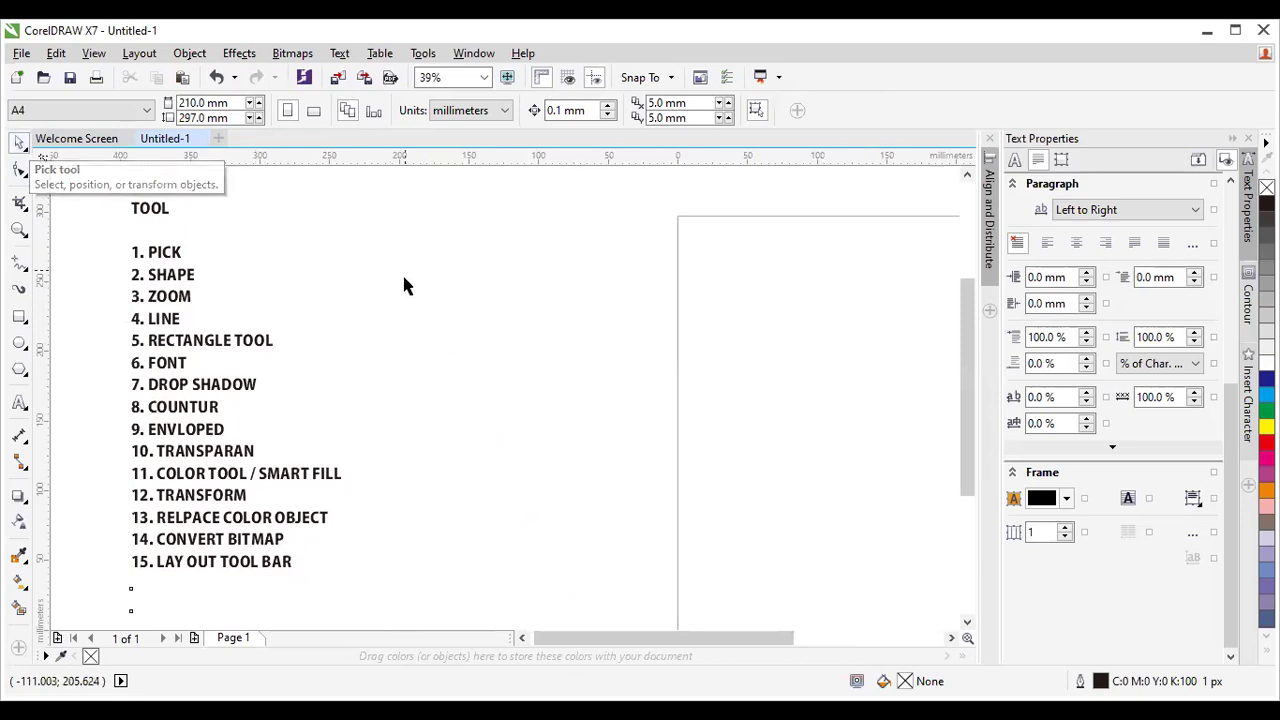
Draw a rectangle beside the TOOL list and enlarge it to about 234 × 165 mm.
left_click(20, 317)
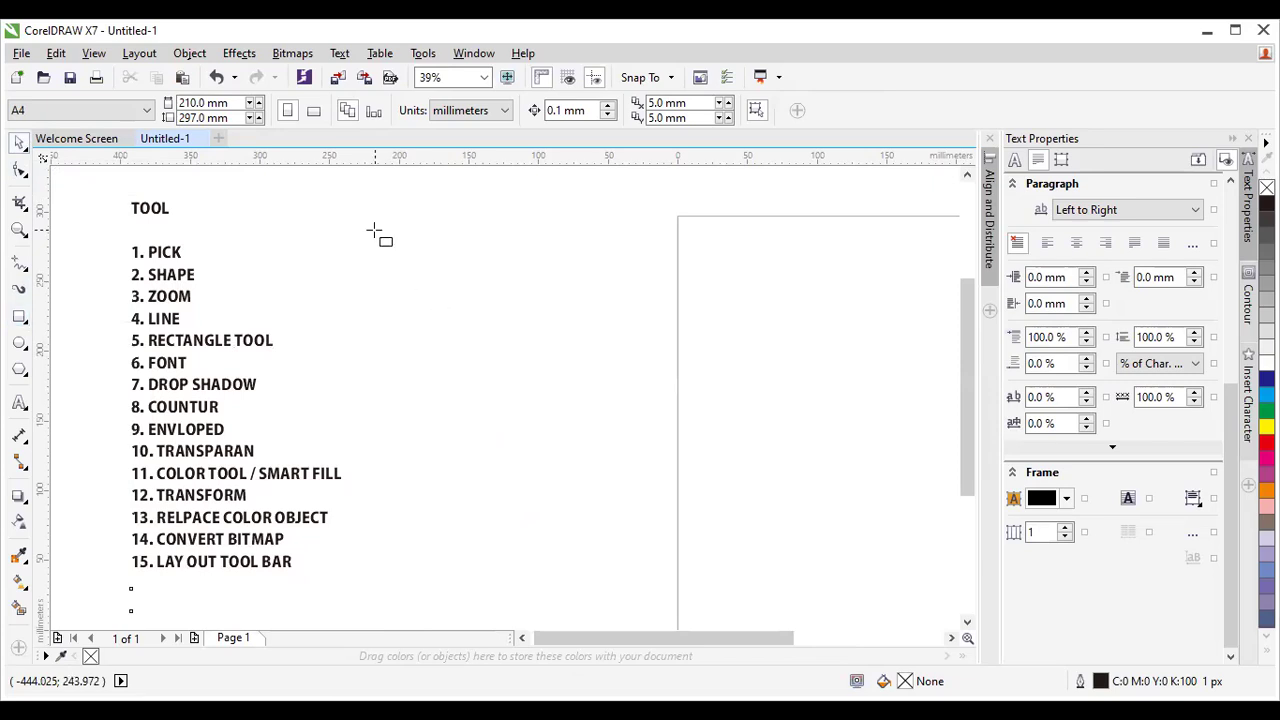
mouse_move(374, 231)
left_mouse_down()
mouse_move(414, 287)
mouse_move(483, 306)
left_mouse_up()
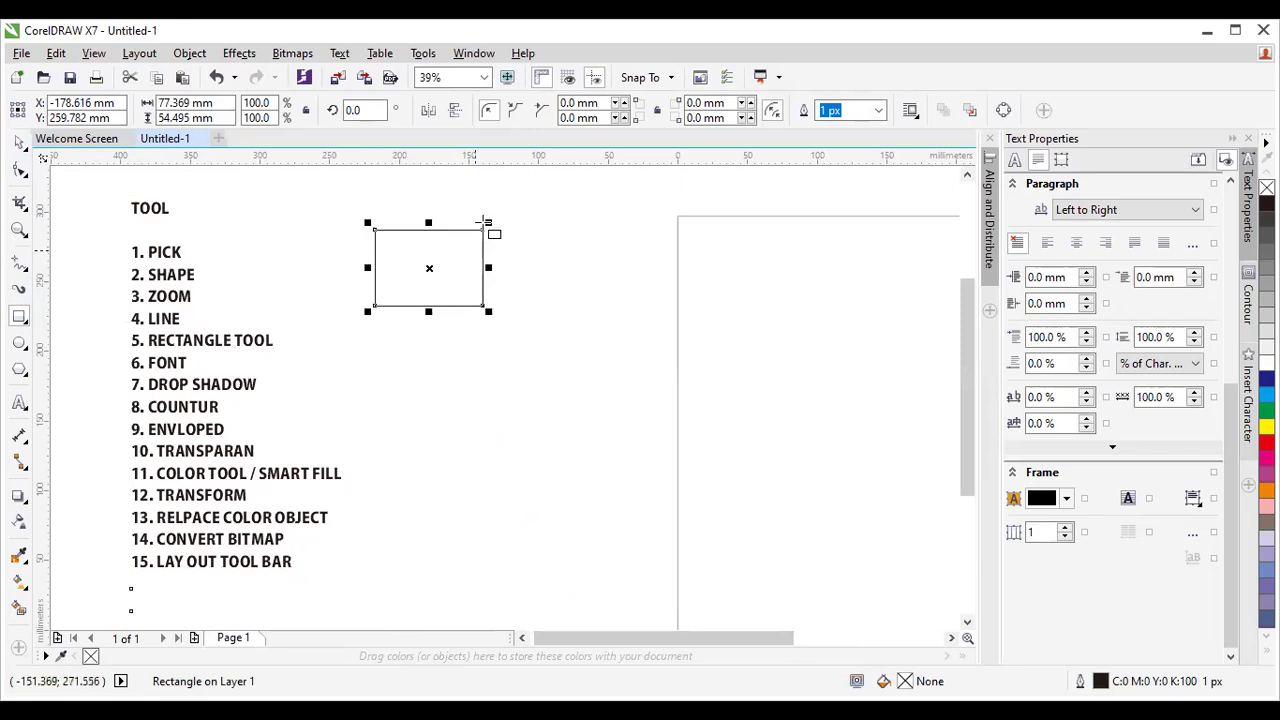
left_click_drag(488, 311, 710, 465)
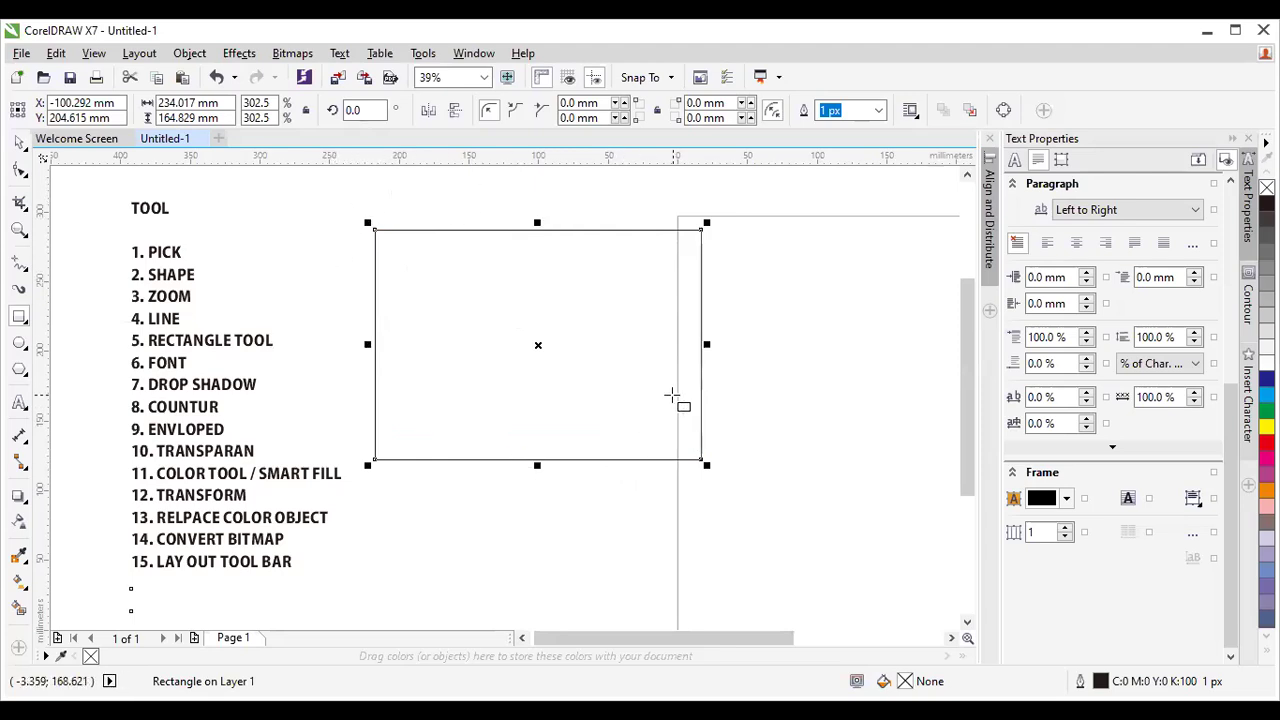
Select the rectangle and fill it with red from the palette.
left_click(19, 143)
left_click(331, 223)
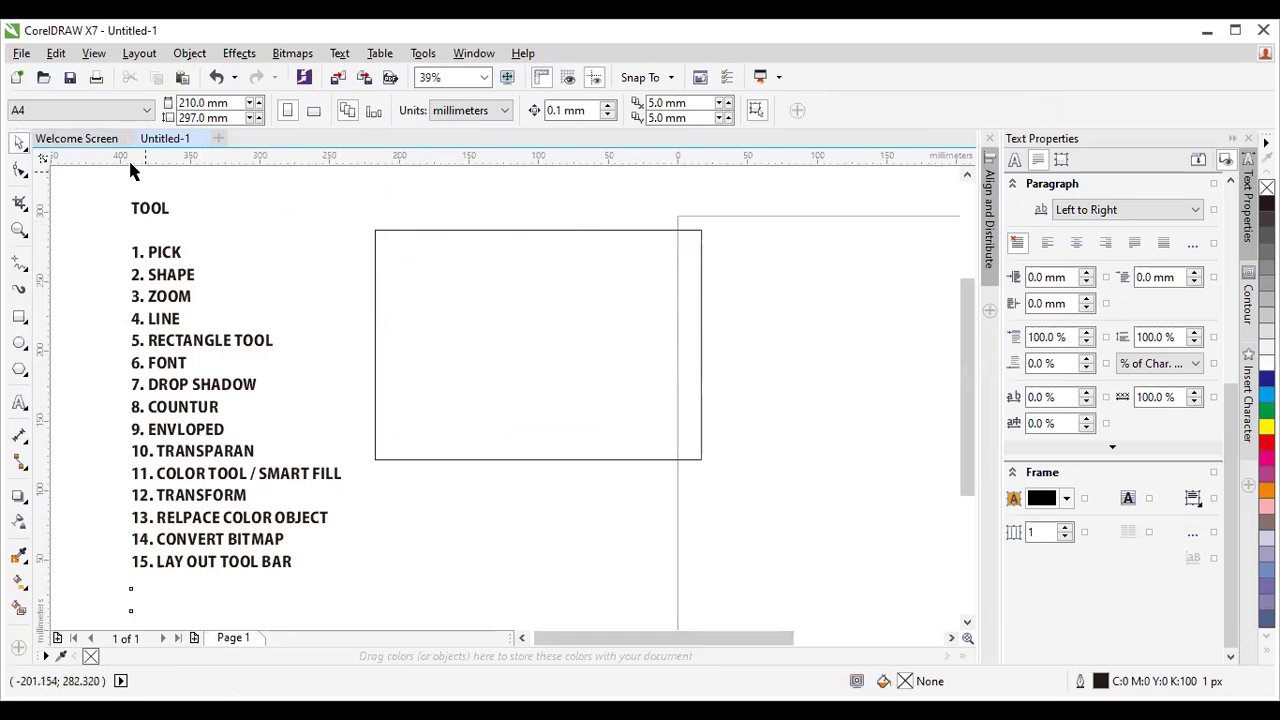
left_click(469, 272)
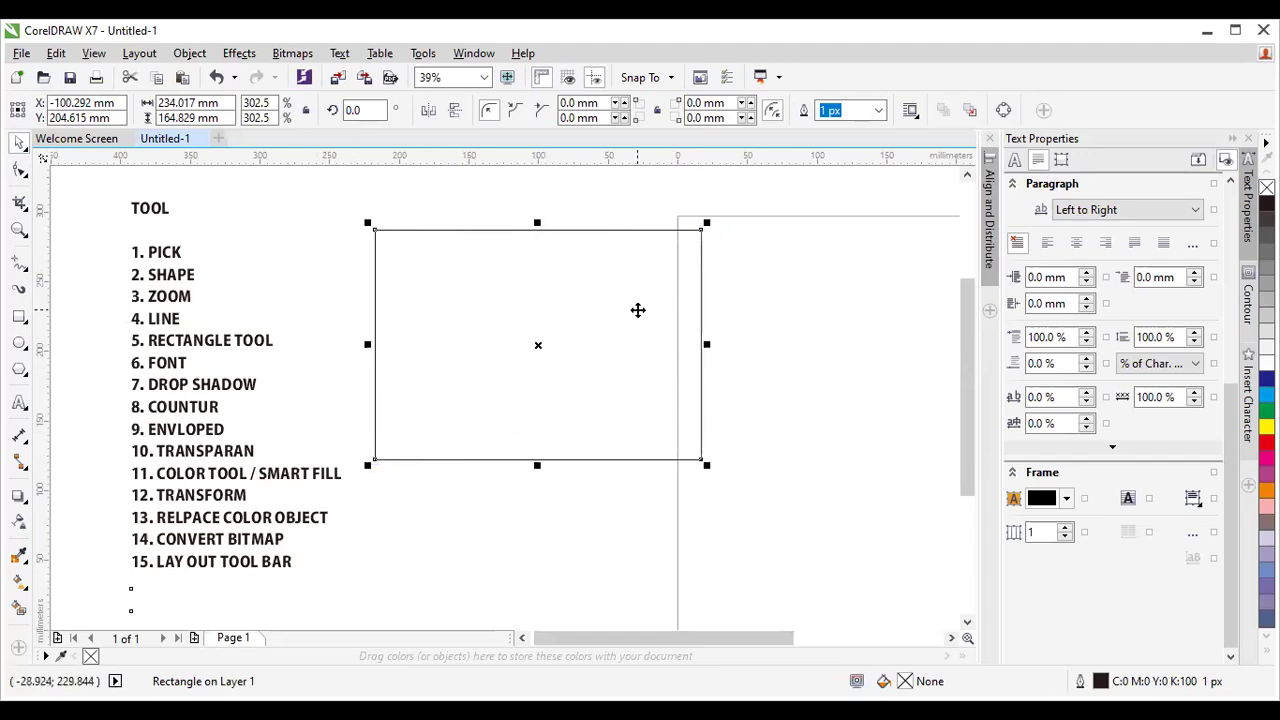
left_click(788, 418)
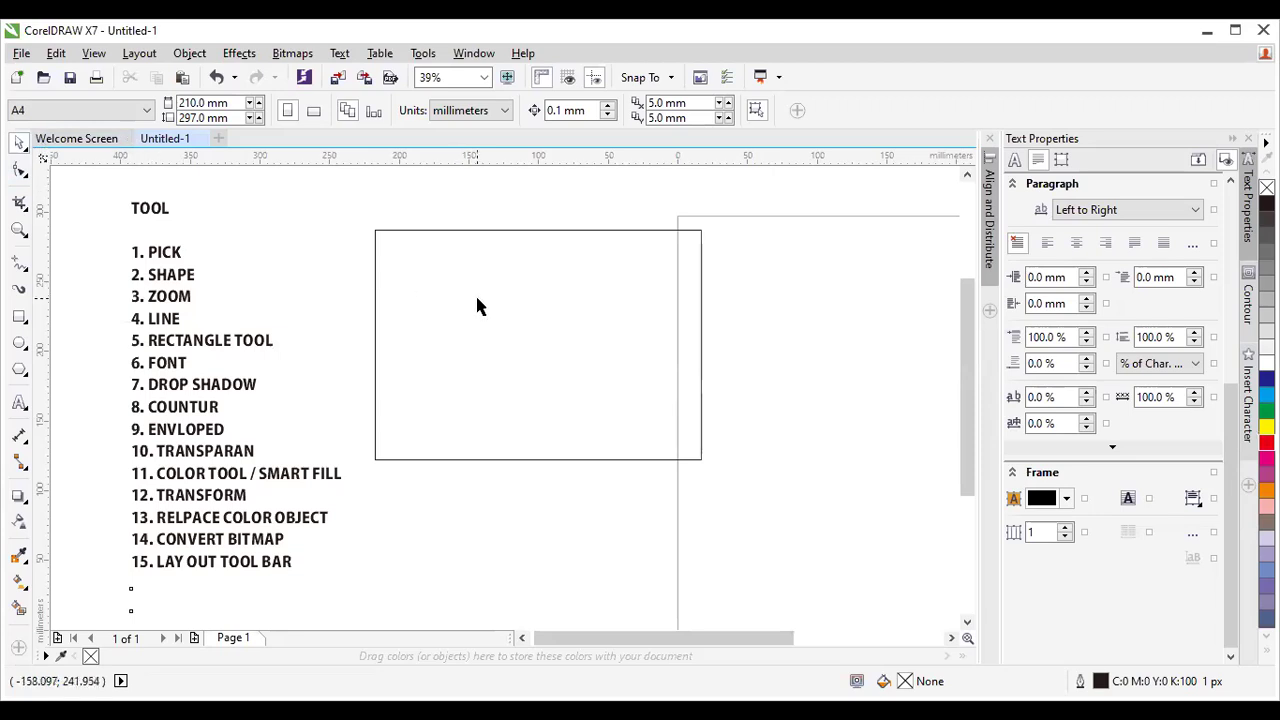
left_click(501, 328)
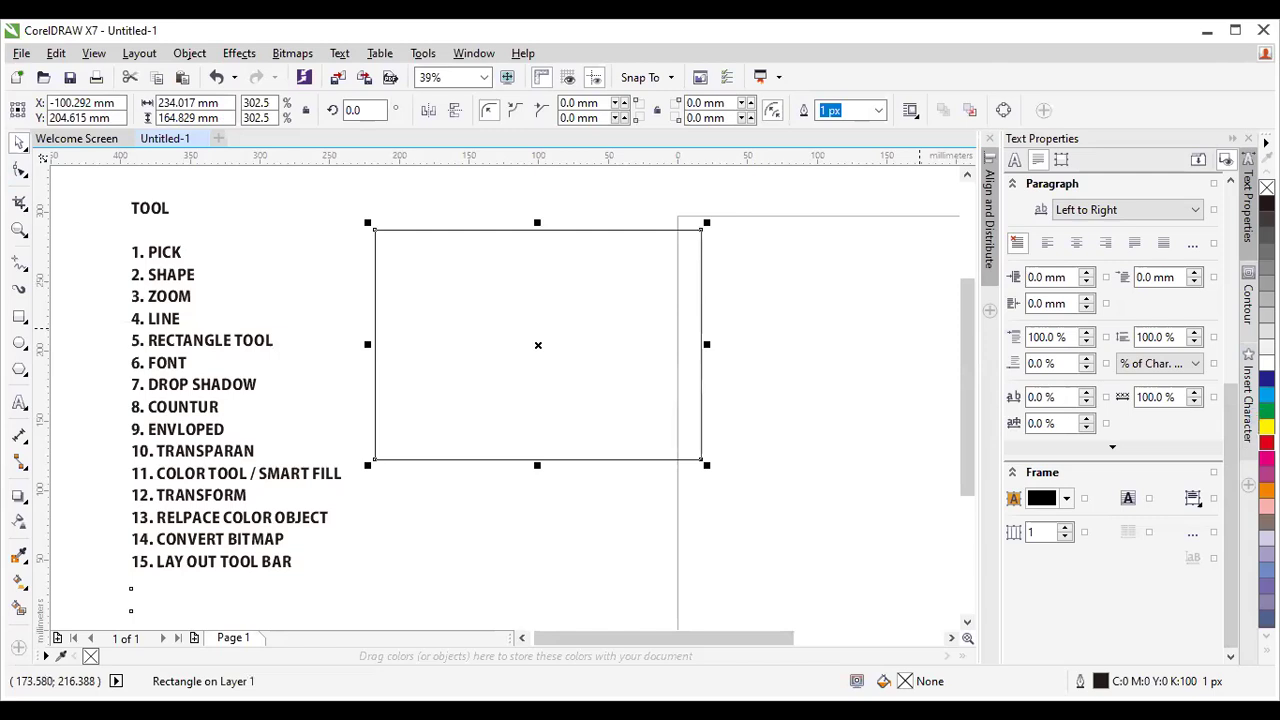
left_click(1266, 440)
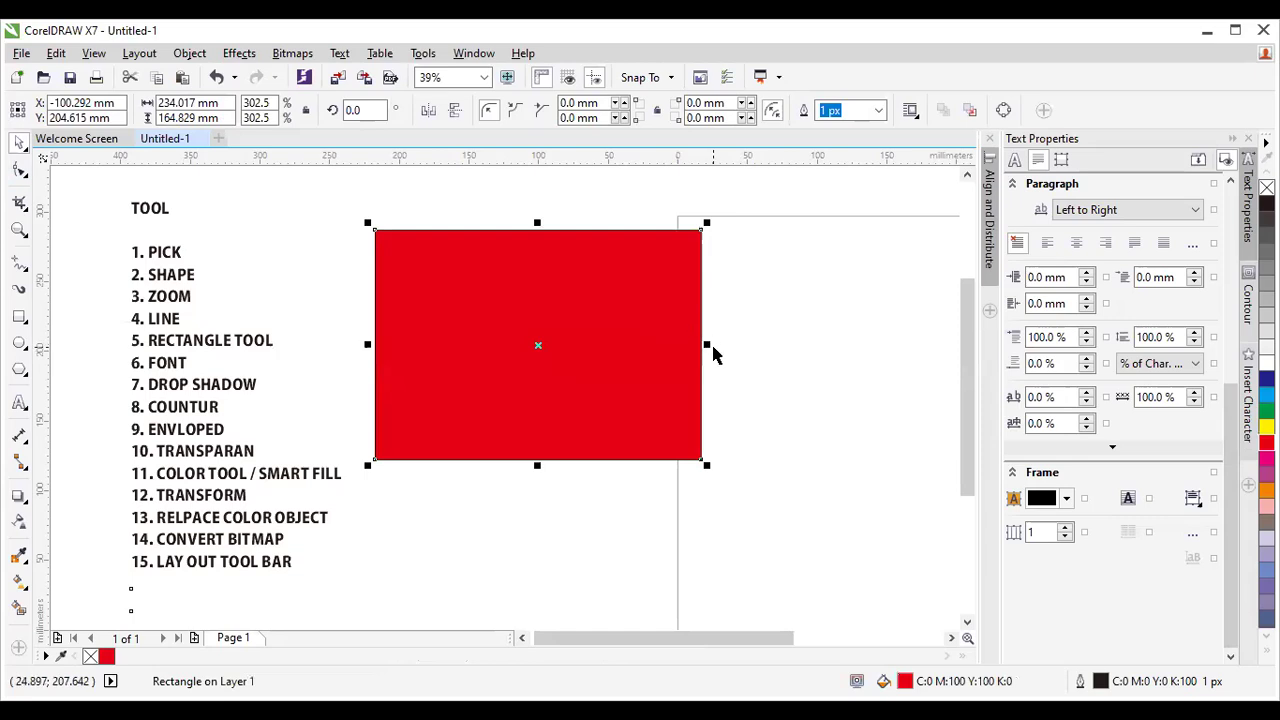
Resize the red rectangle with its scale handles to roughly 208 × 124 mm.
left_click_drag(706, 344, 832, 372)
left_click_drag(600, 465, 615, 505)
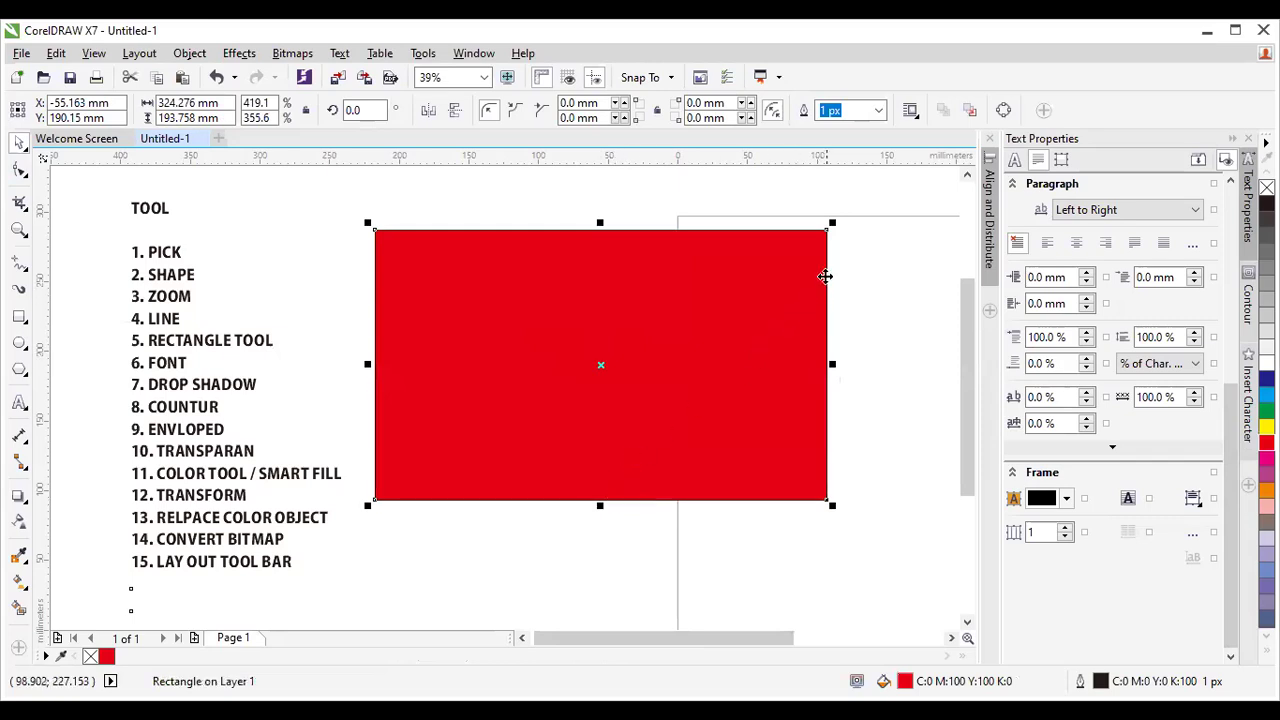
left_click_drag(832, 225, 672, 325)
Try rotating the rectangle about 40 degrees, then undo the rotation.
left_click(530, 414)
left_click_drag(671, 506, 733, 383)
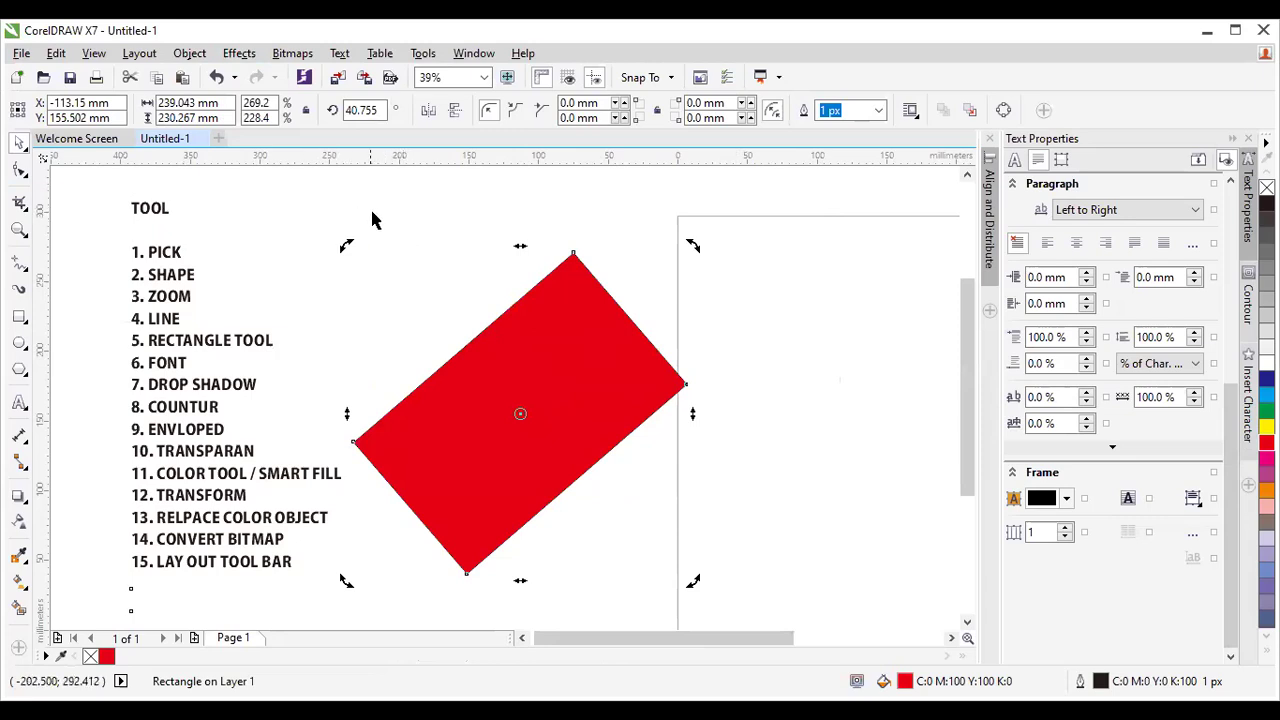
key("ctrl+z")
key("Escape")
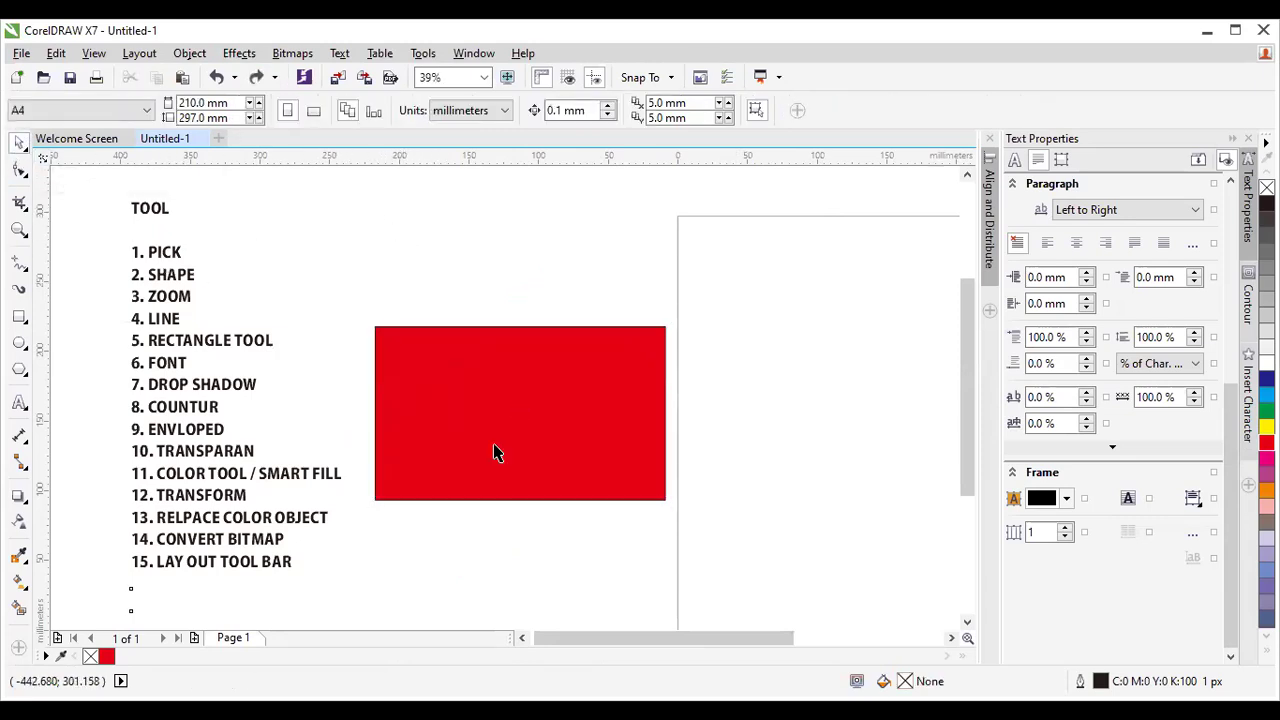
Select the red rectangle and rotate it to a couple of trial angles.
left_click(437, 429)
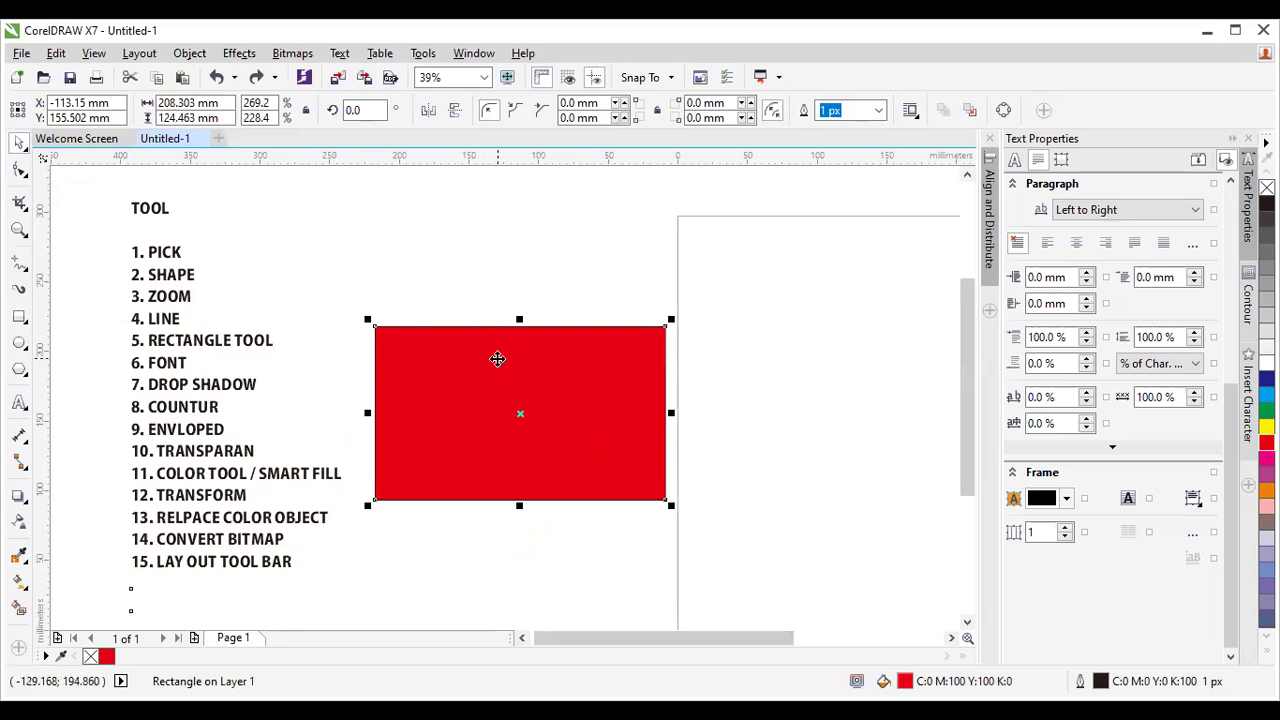
left_click(523, 374)
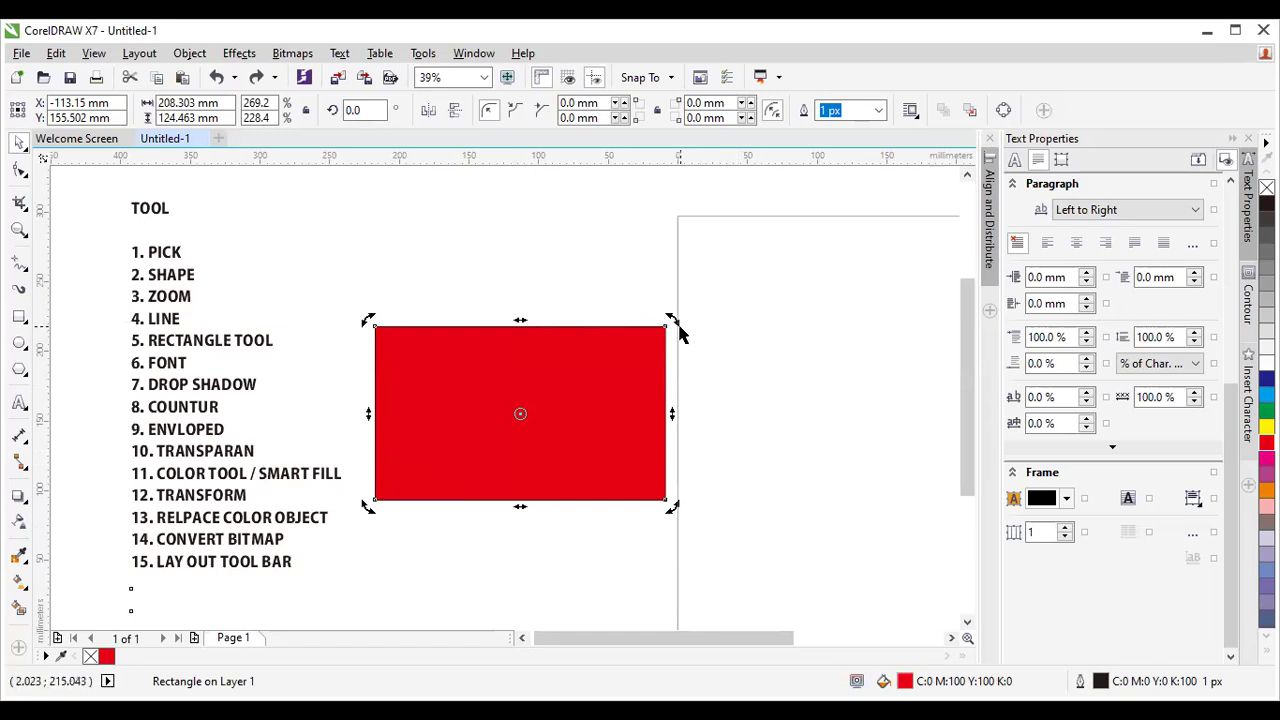
left_click_drag(677, 325, 612, 570)
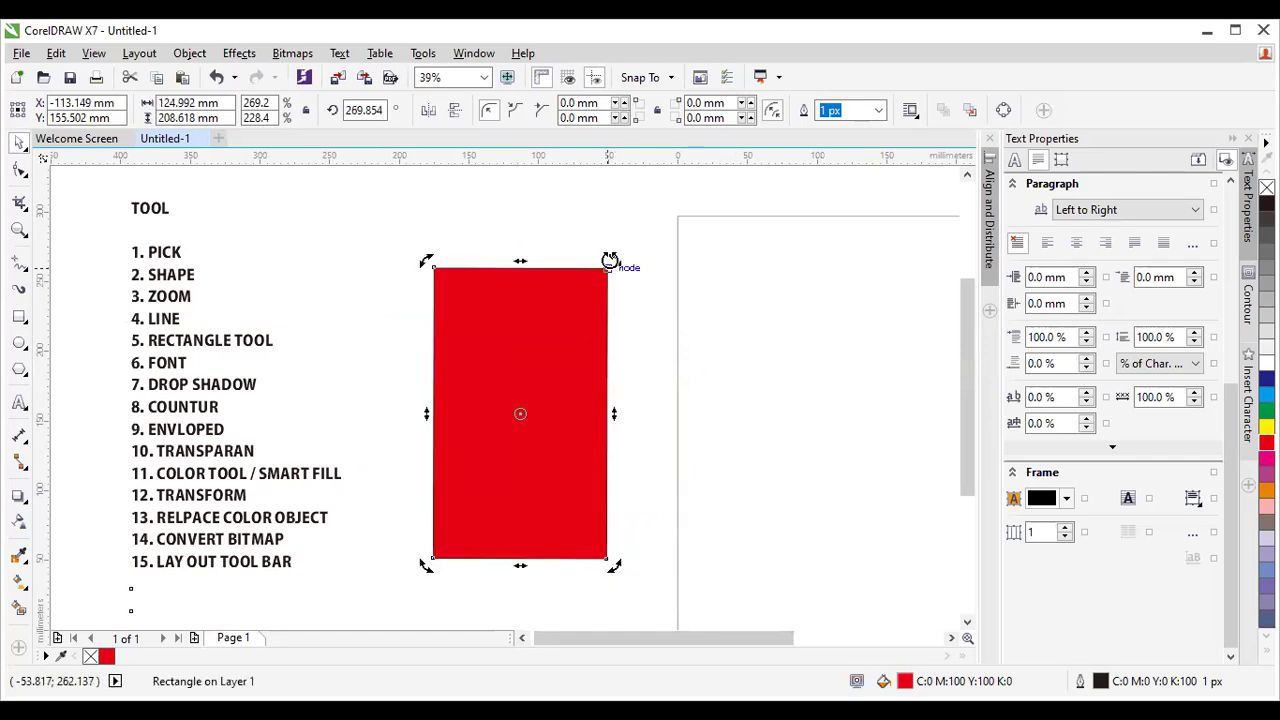
left_click_drag(613, 262, 743, 420)
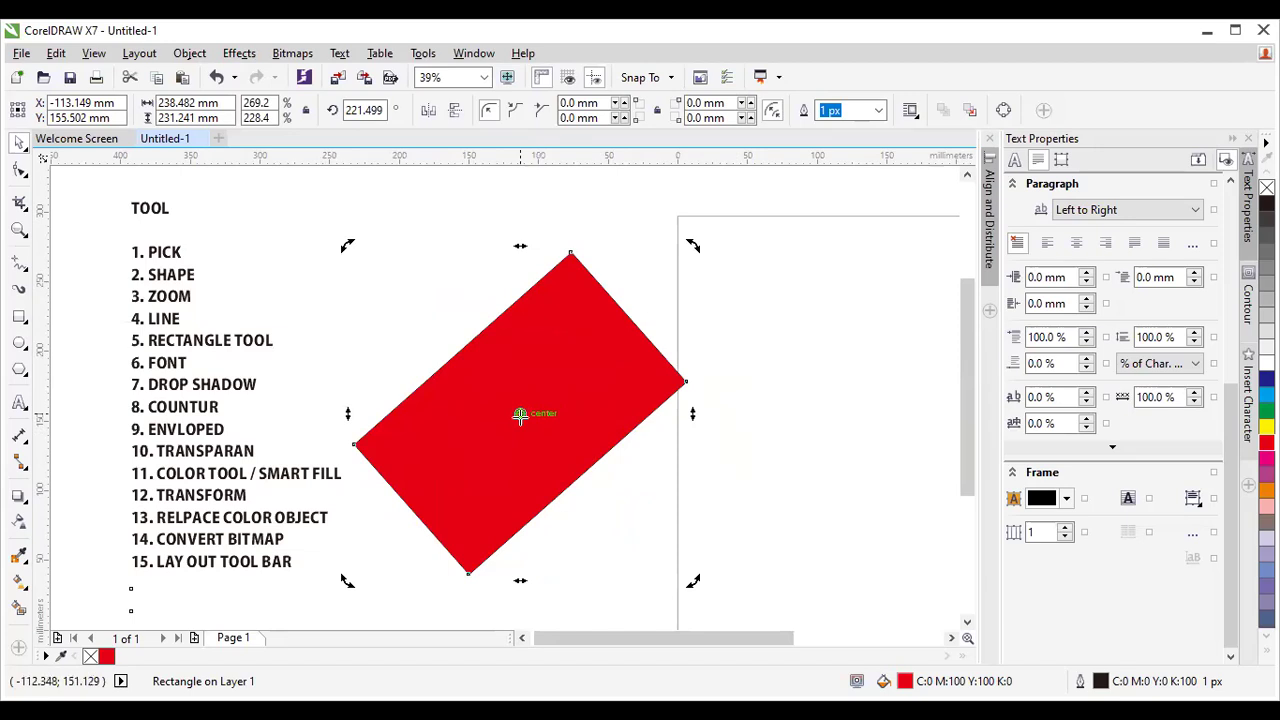
Move the rotation centre to the right edge and swing the rectangle round to about 180°.
mouse_move(520, 416)
left_mouse_down()
mouse_move(648, 414)
mouse_move(685, 382)
left_mouse_up()
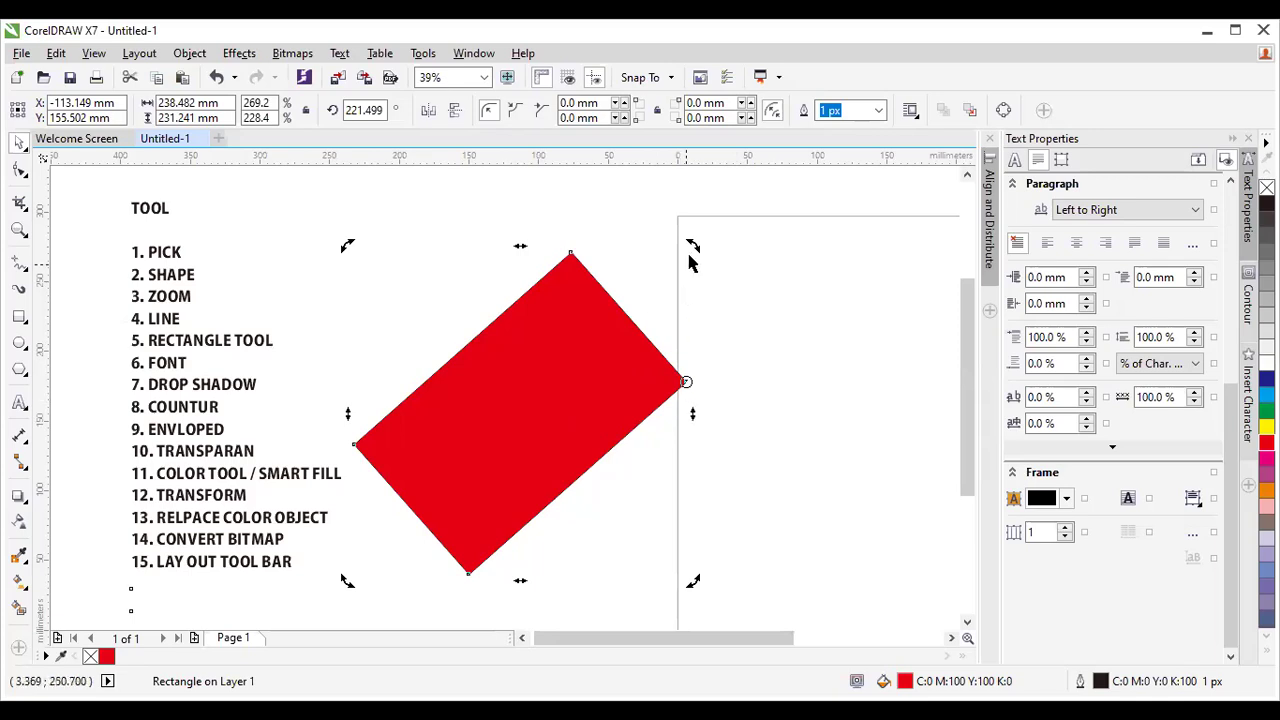
left_click_drag(690, 246, 712, 492)
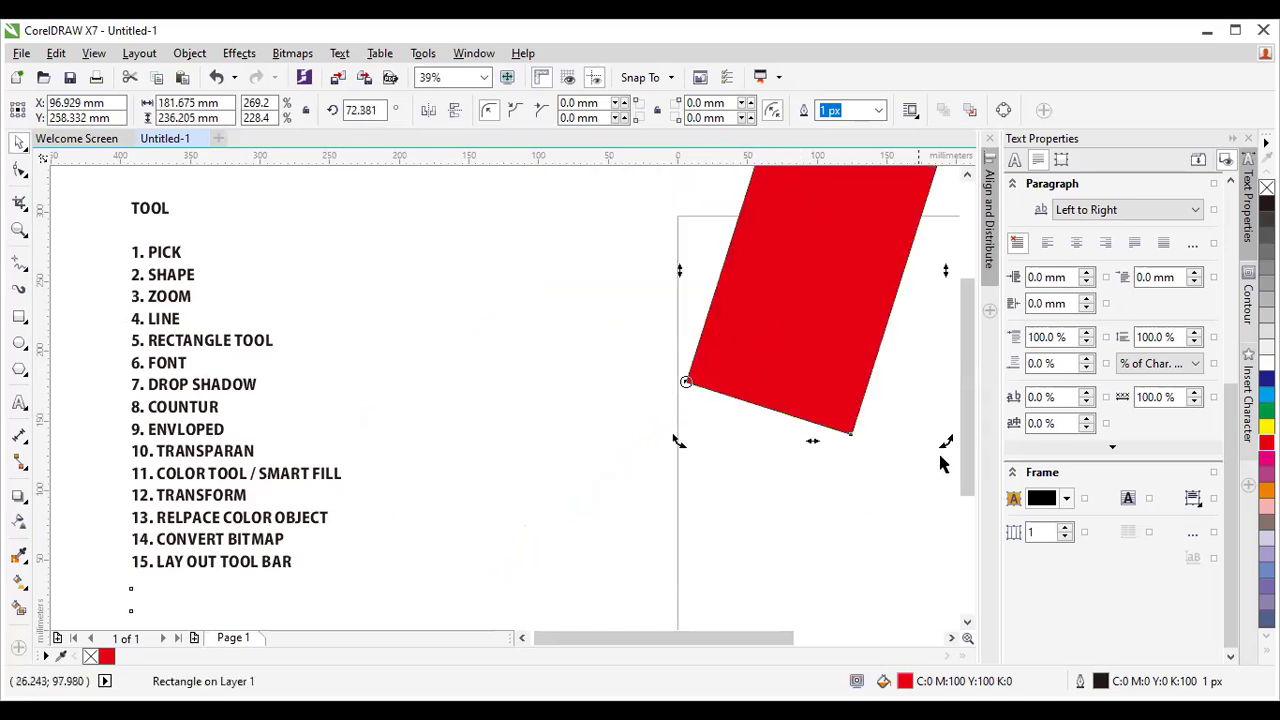
left_click_drag(946, 446, 677, 323)
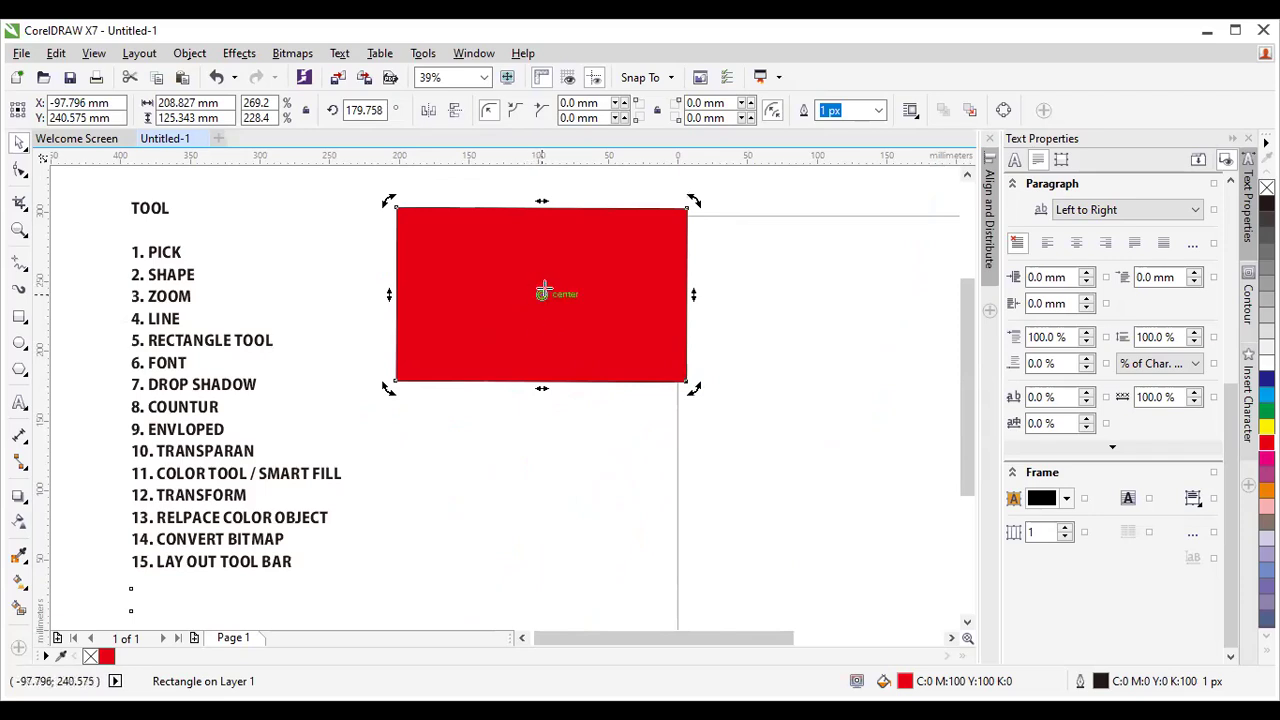
left_click_drag(692, 385, 703, 400)
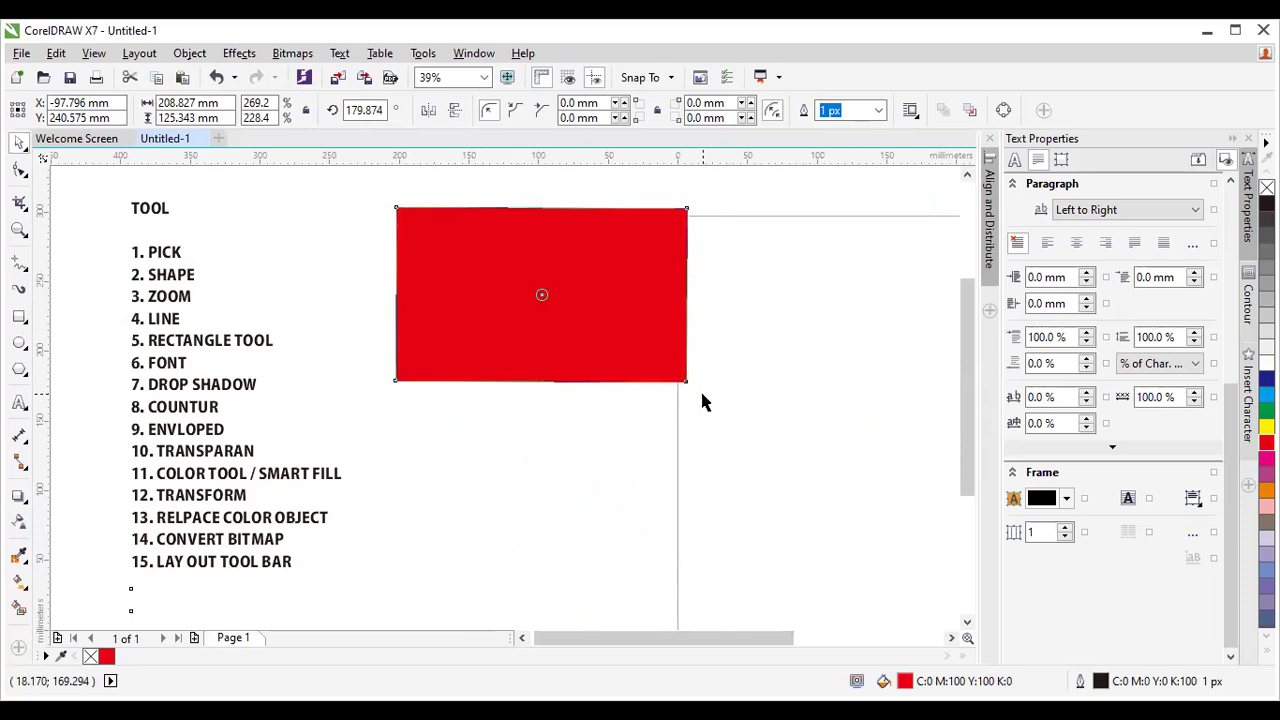
Move the rectangle down and to the right, then reselect it beside the tool list.
left_click(821, 437)
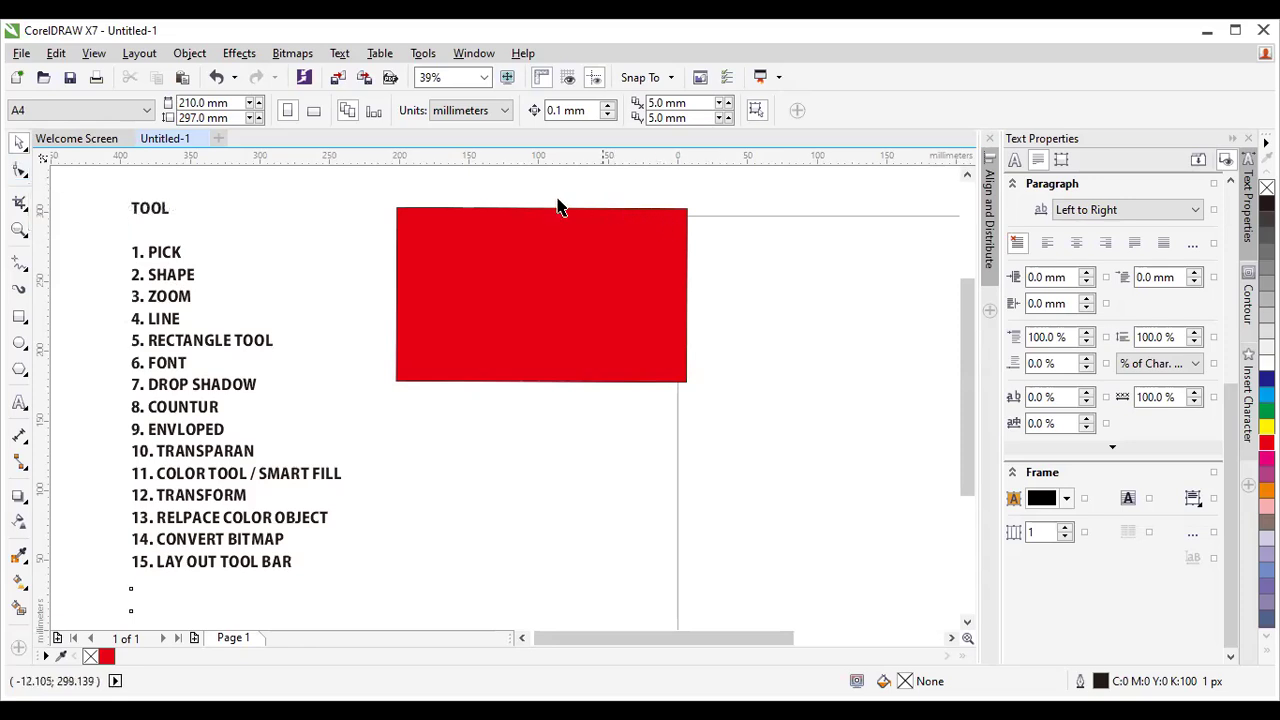
left_click(591, 331)
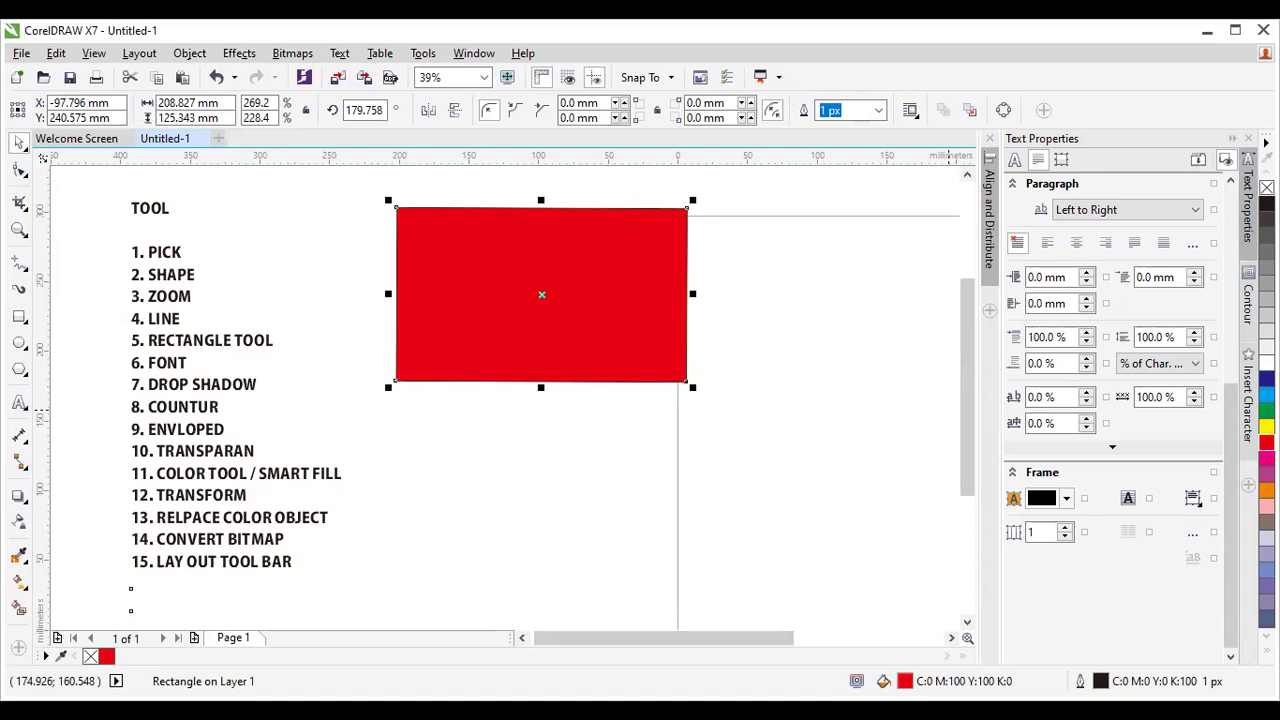
left_click_drag(541, 295, 626, 362)
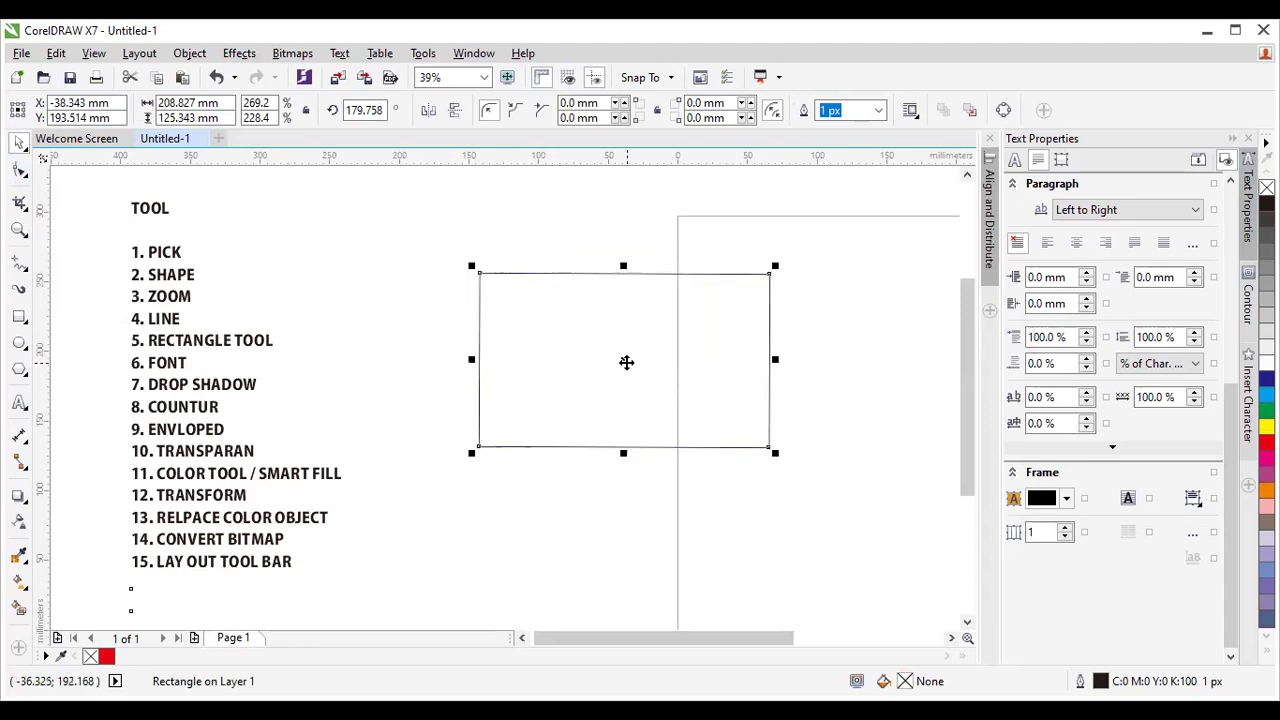
left_click(429, 277)
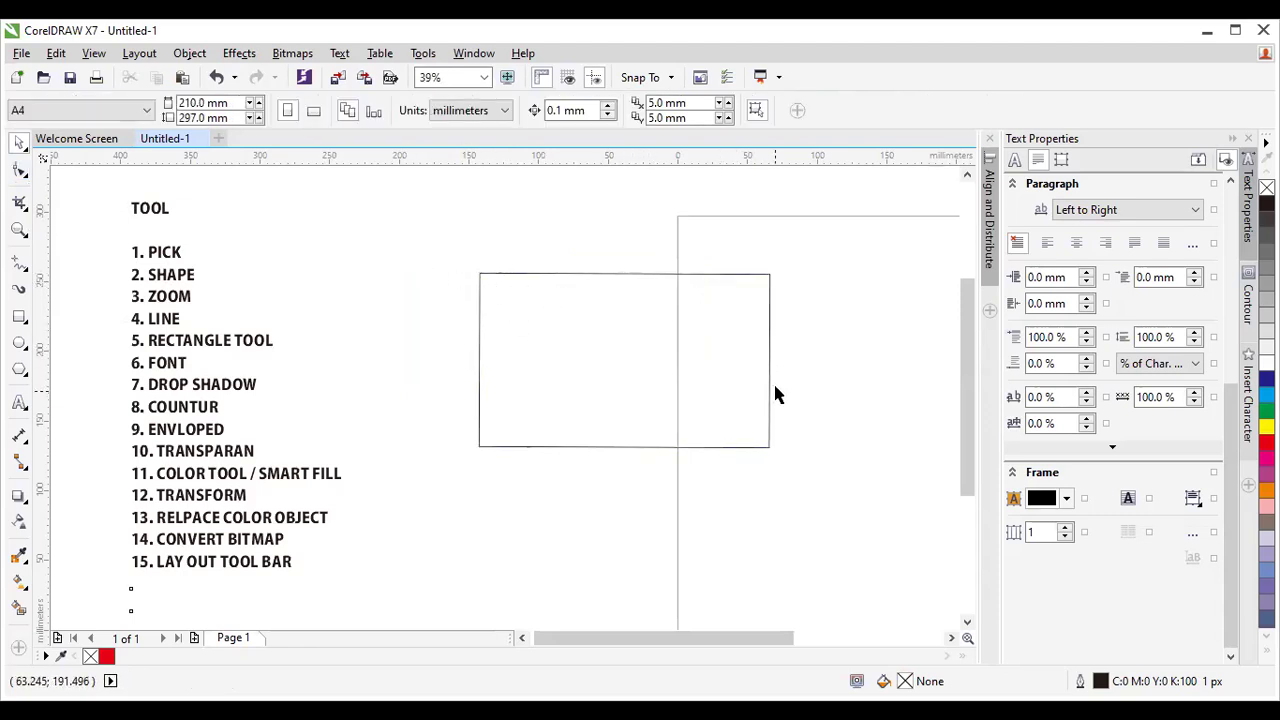
left_click(535, 276)
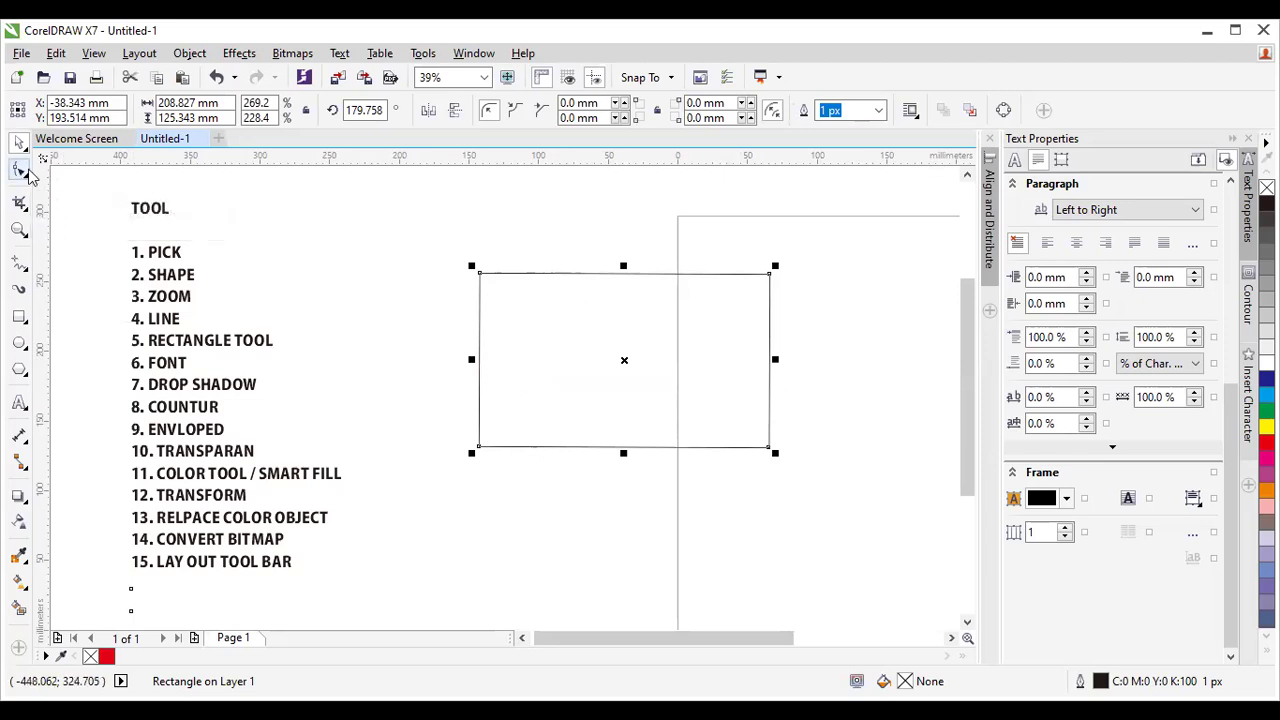
Zoom to 70% on the rectangle and switch to the Shape tool.
left_click(20, 172)
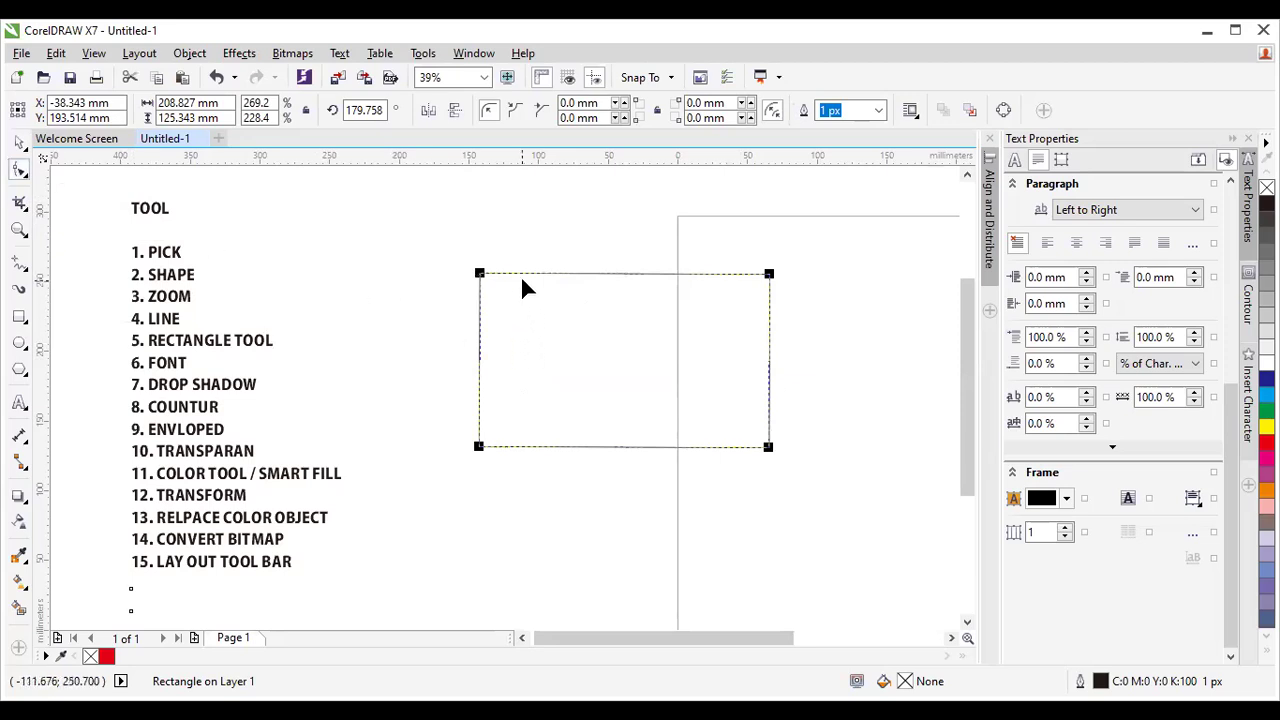
left_click(20, 229)
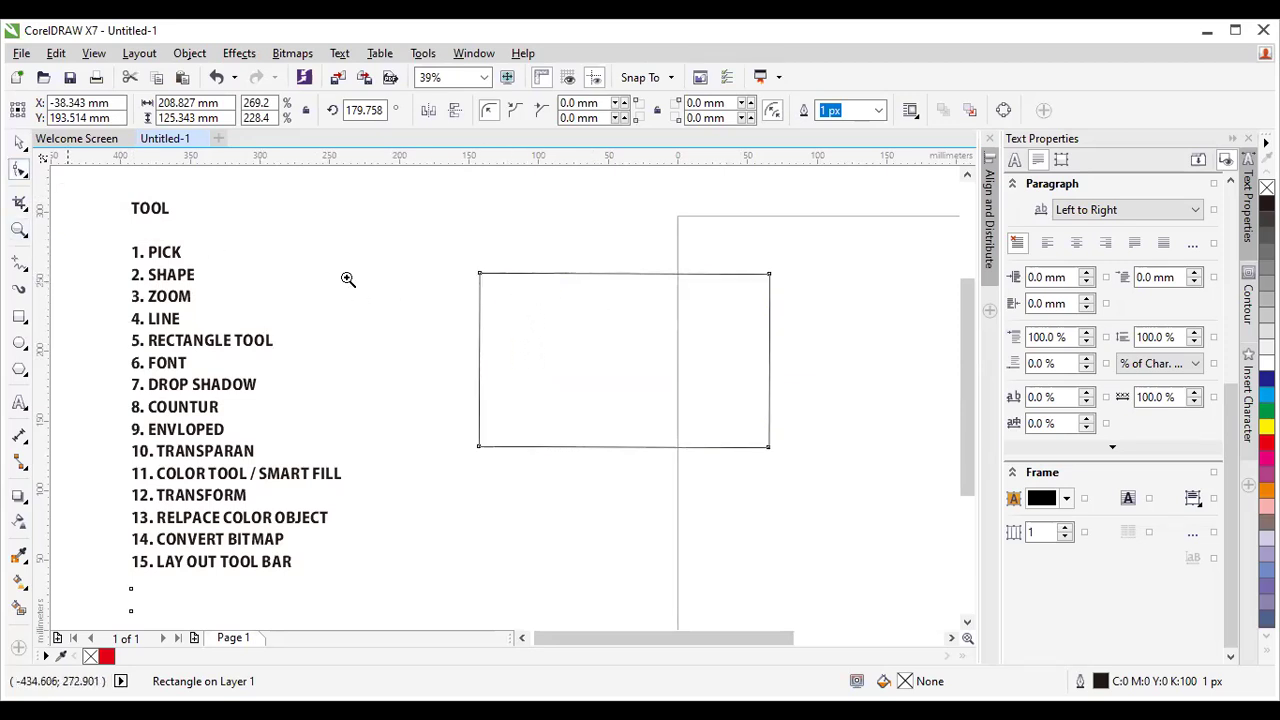
left_click_drag(428, 243, 803, 503)
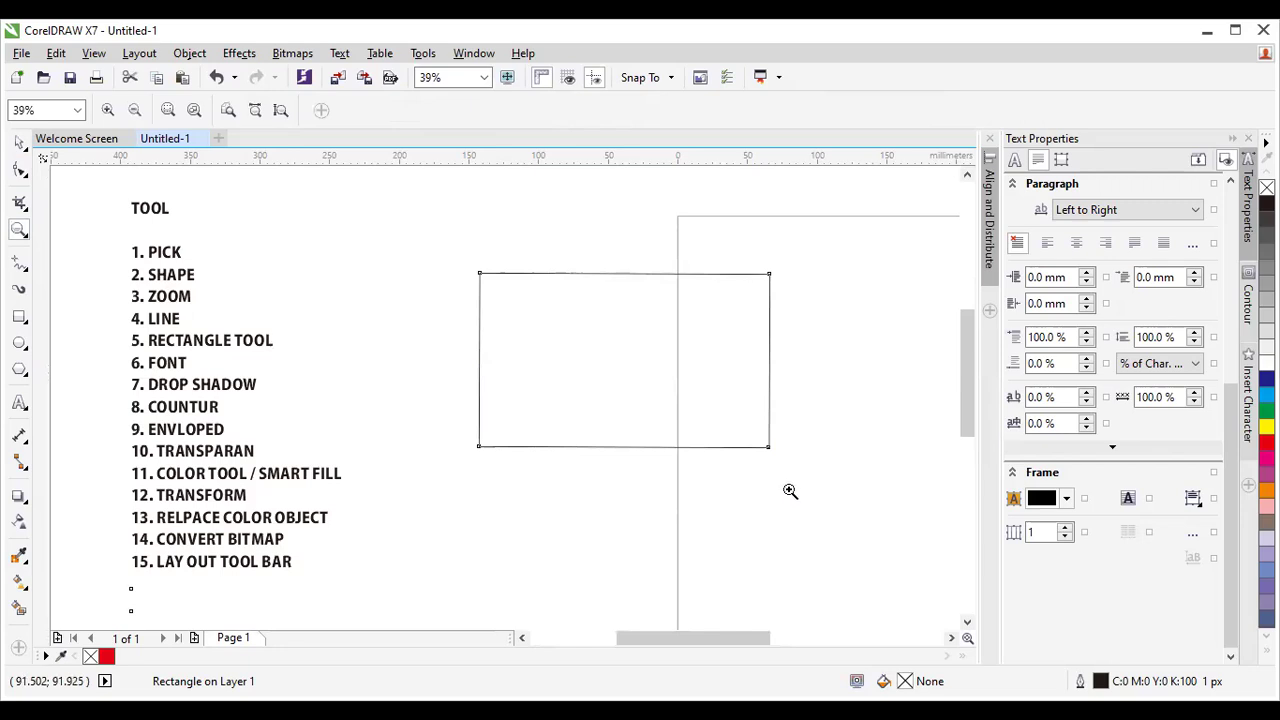
left_click(14, 172)
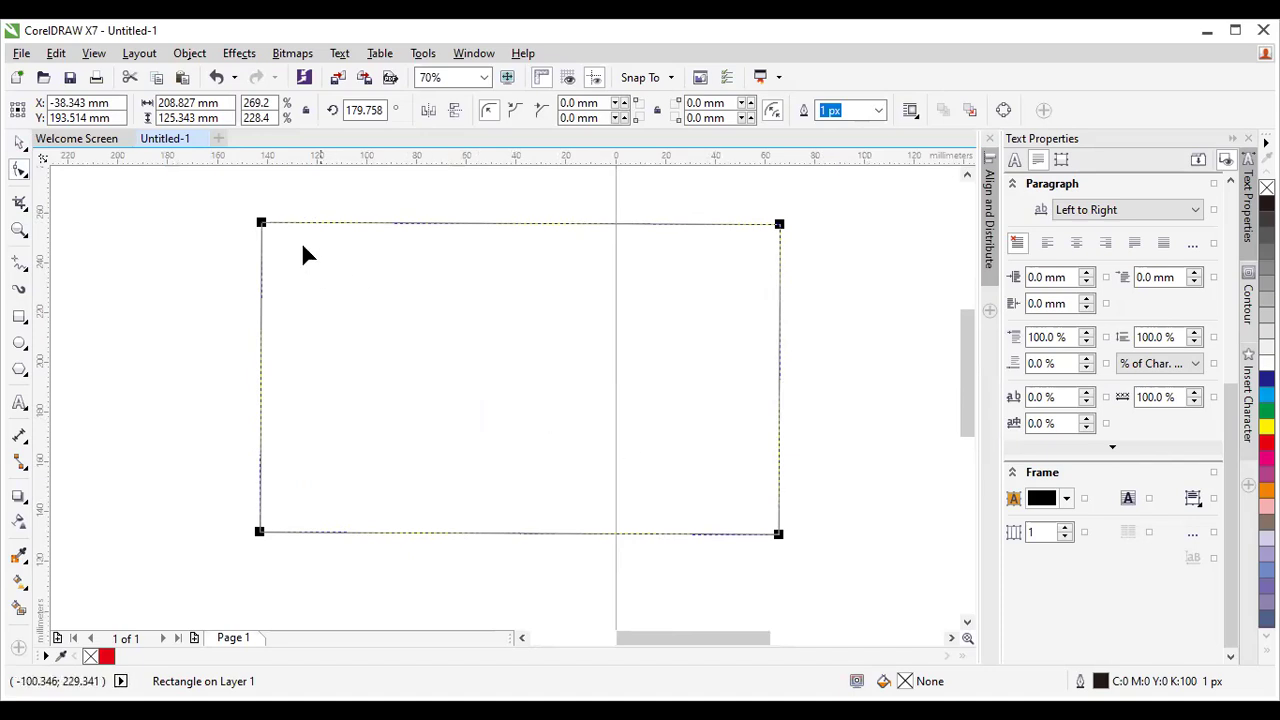
Drag a corner node to round all four corners to an 18.588 mm radius.
left_click_drag(259, 220, 414, 246)
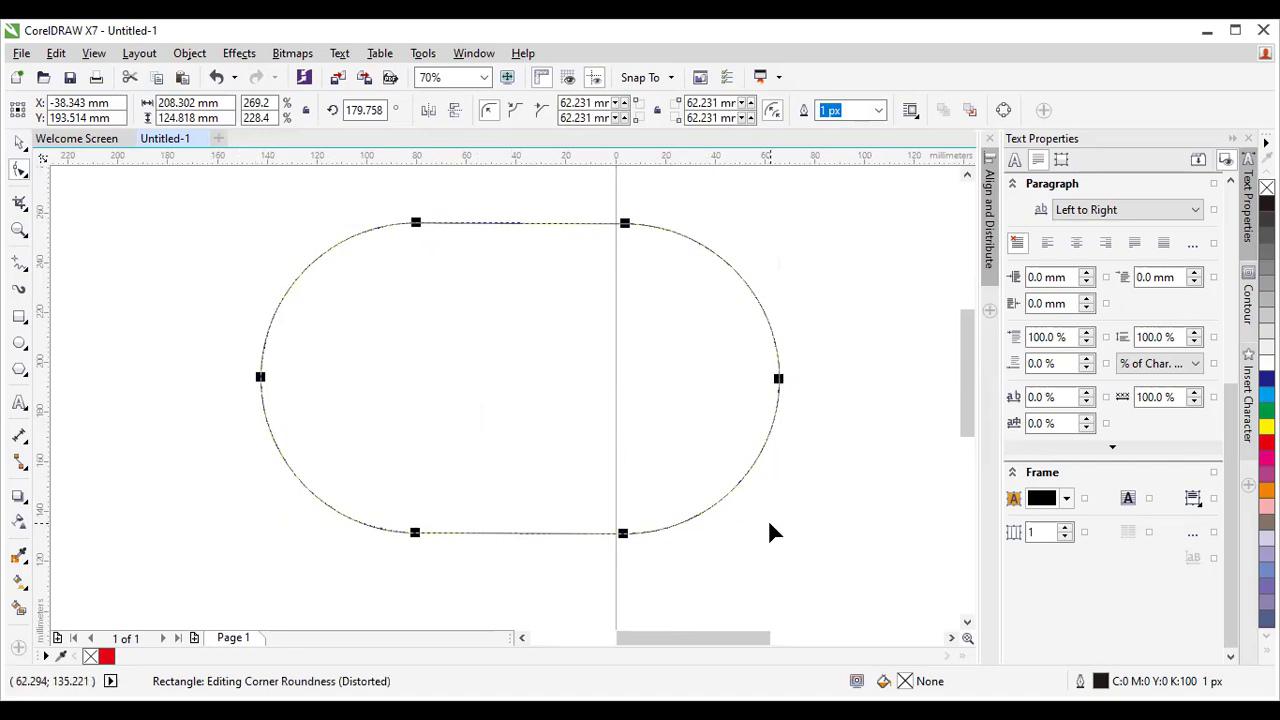
left_click_drag(416, 224, 306, 245)
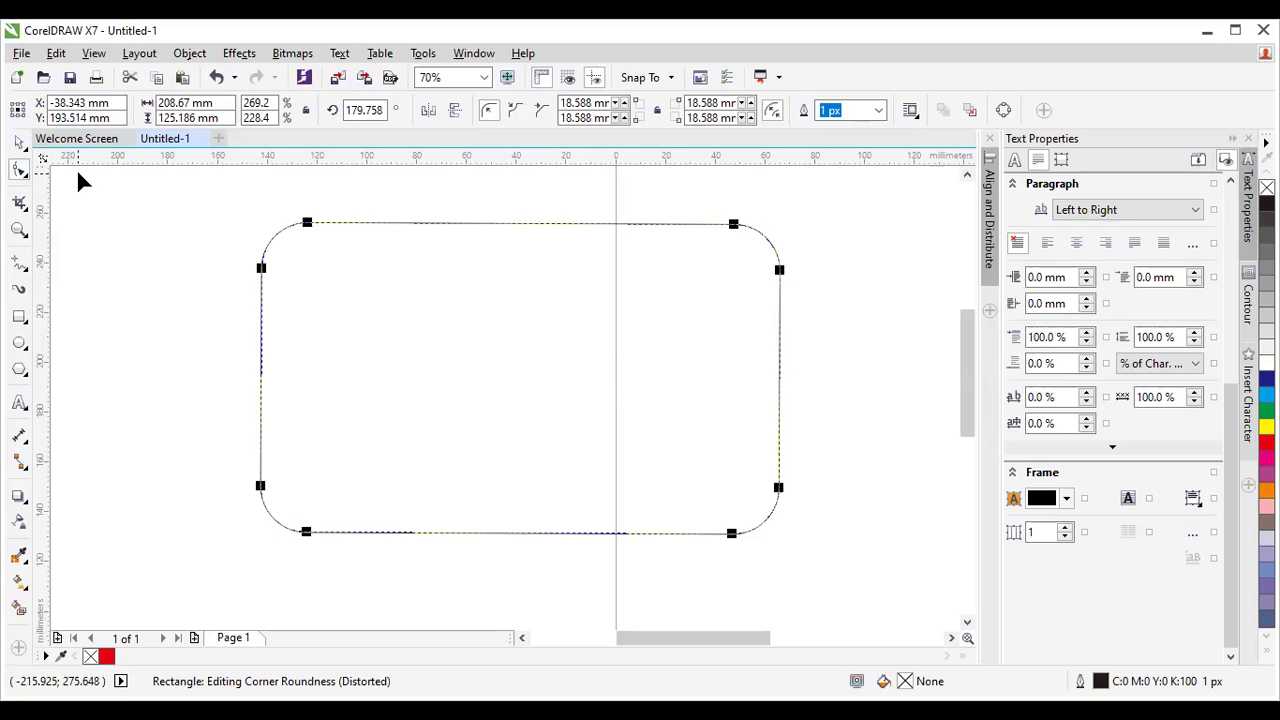
left_click(19, 143)
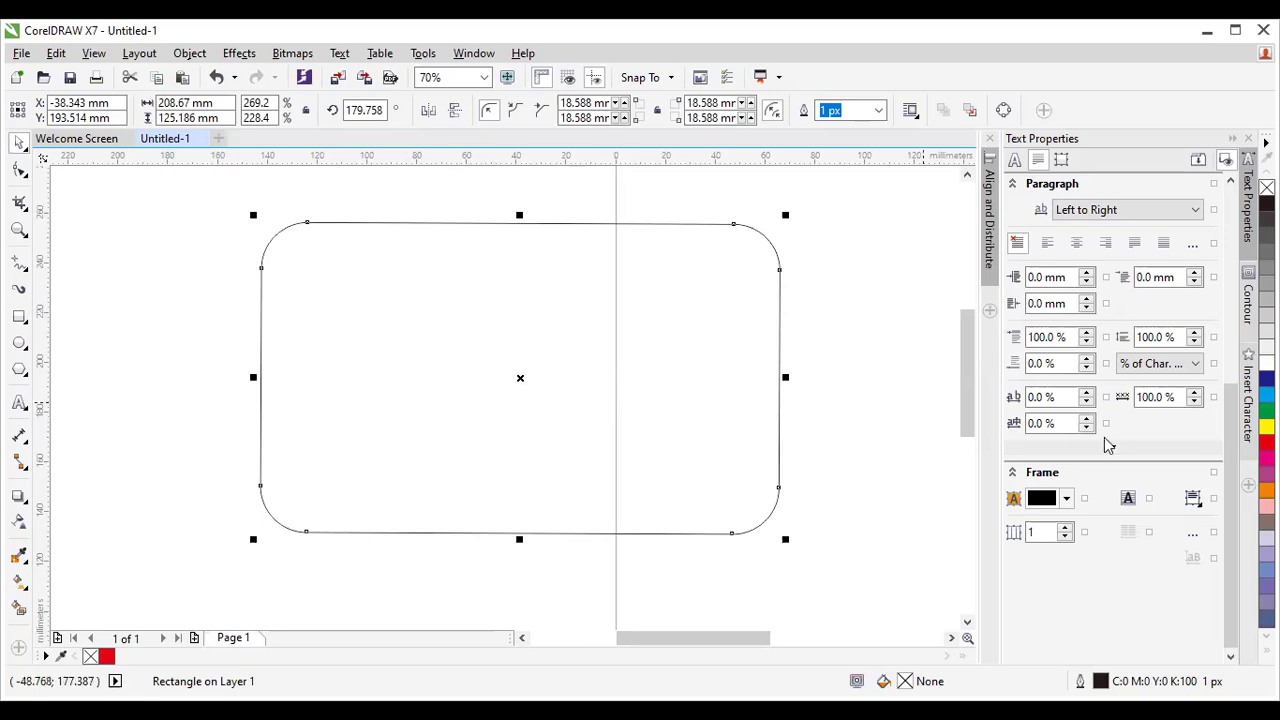
Fill the rounded rectangle yellow, set its outline width to 25 px, and reselect it.
left_click(1266, 426)
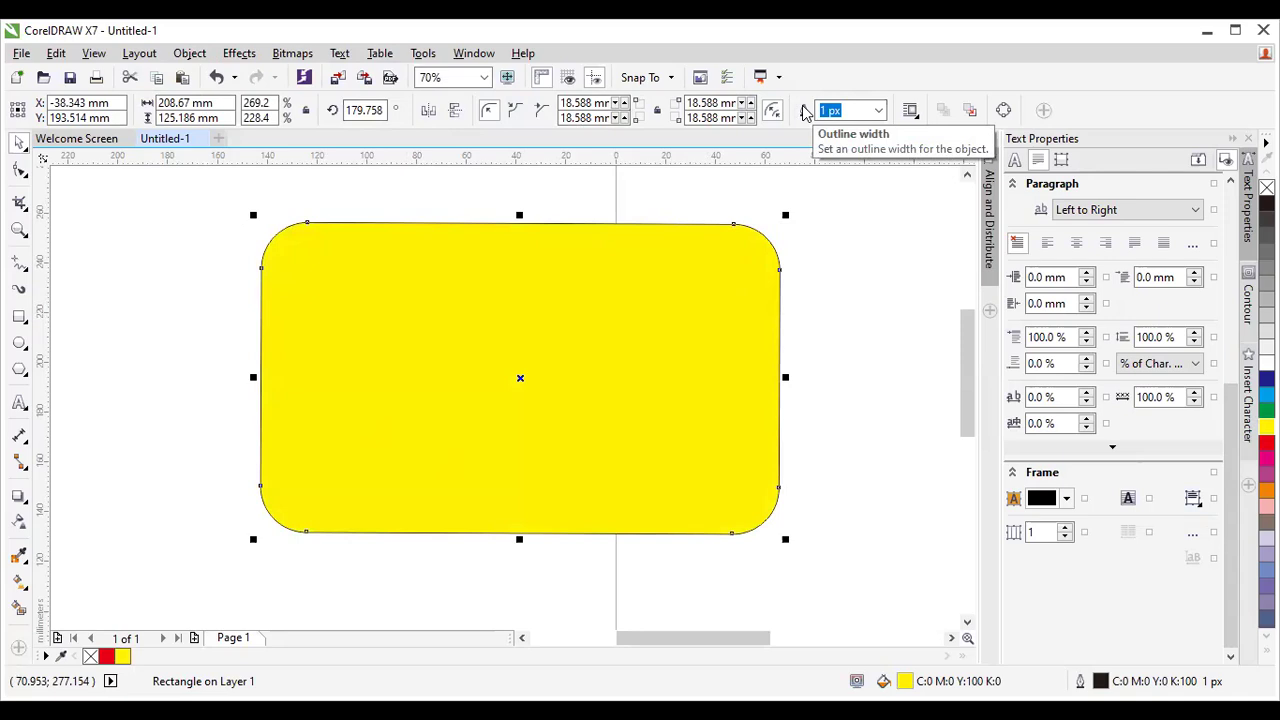
left_click(879, 112)
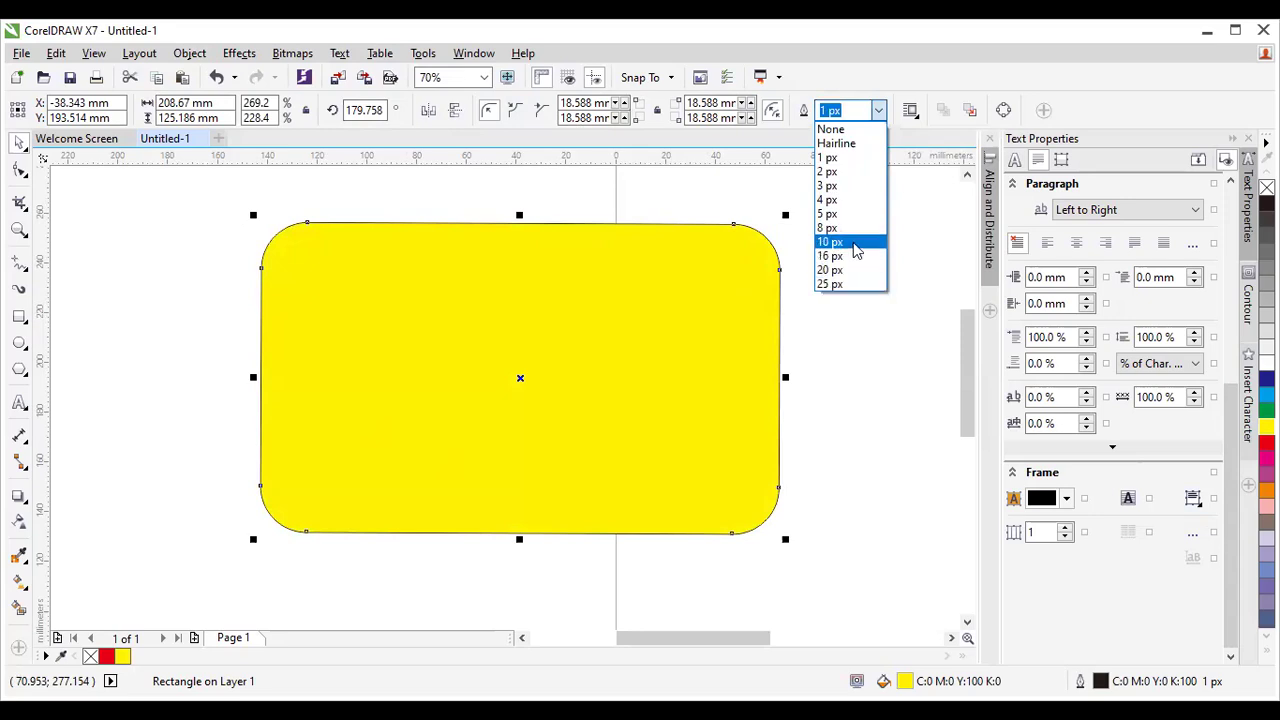
left_click(853, 168)
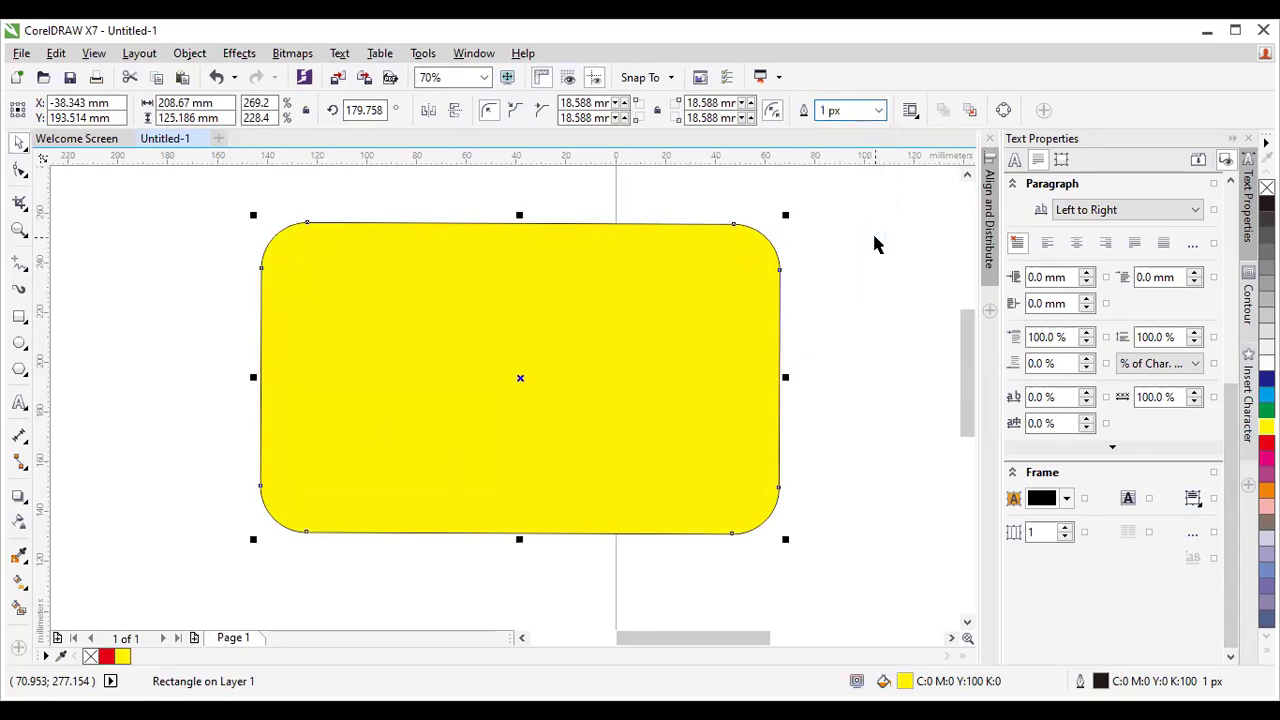
left_click(878, 110)
left_click(866, 283)
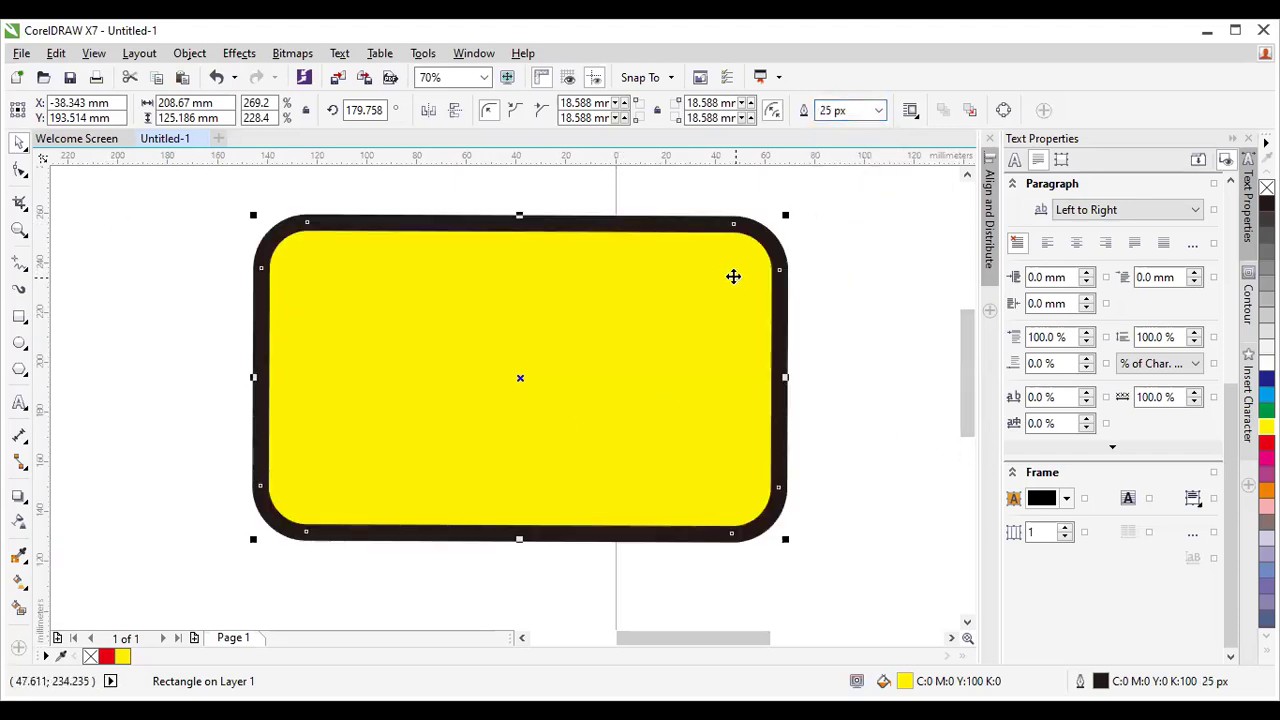
left_click(821, 344)
left_click_drag(245, 205, 838, 597)
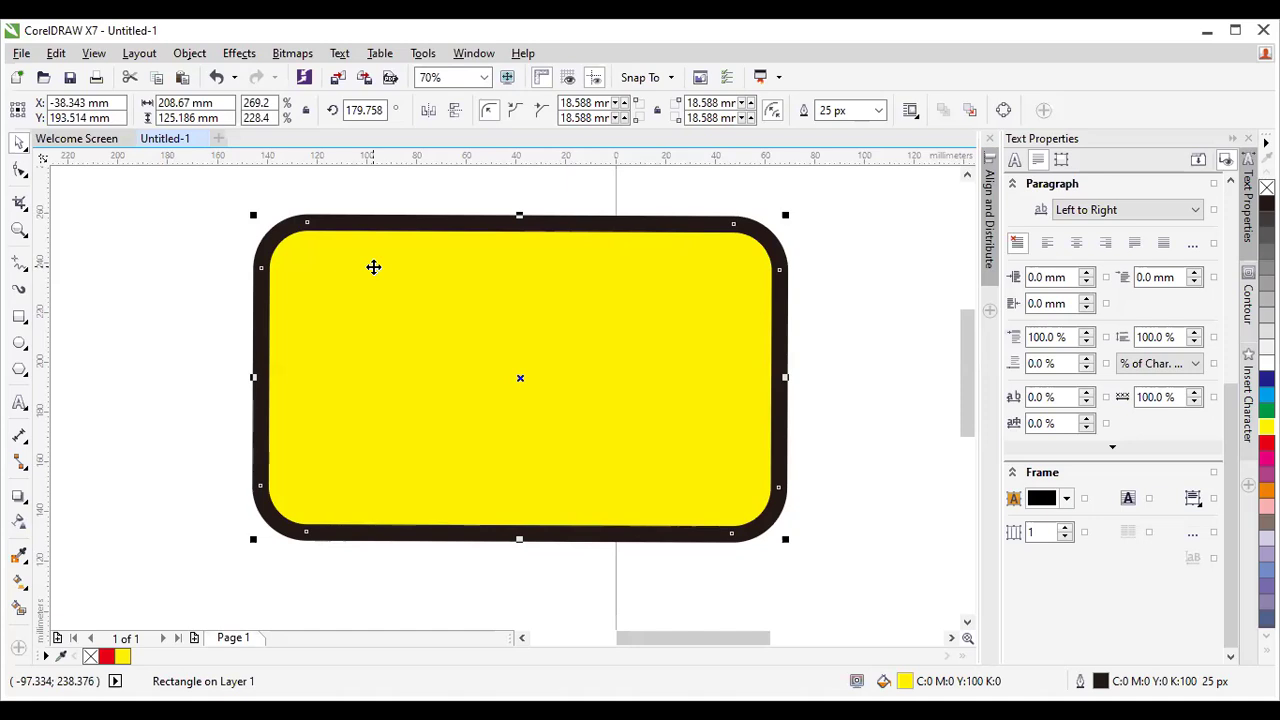
left_click(200, 255)
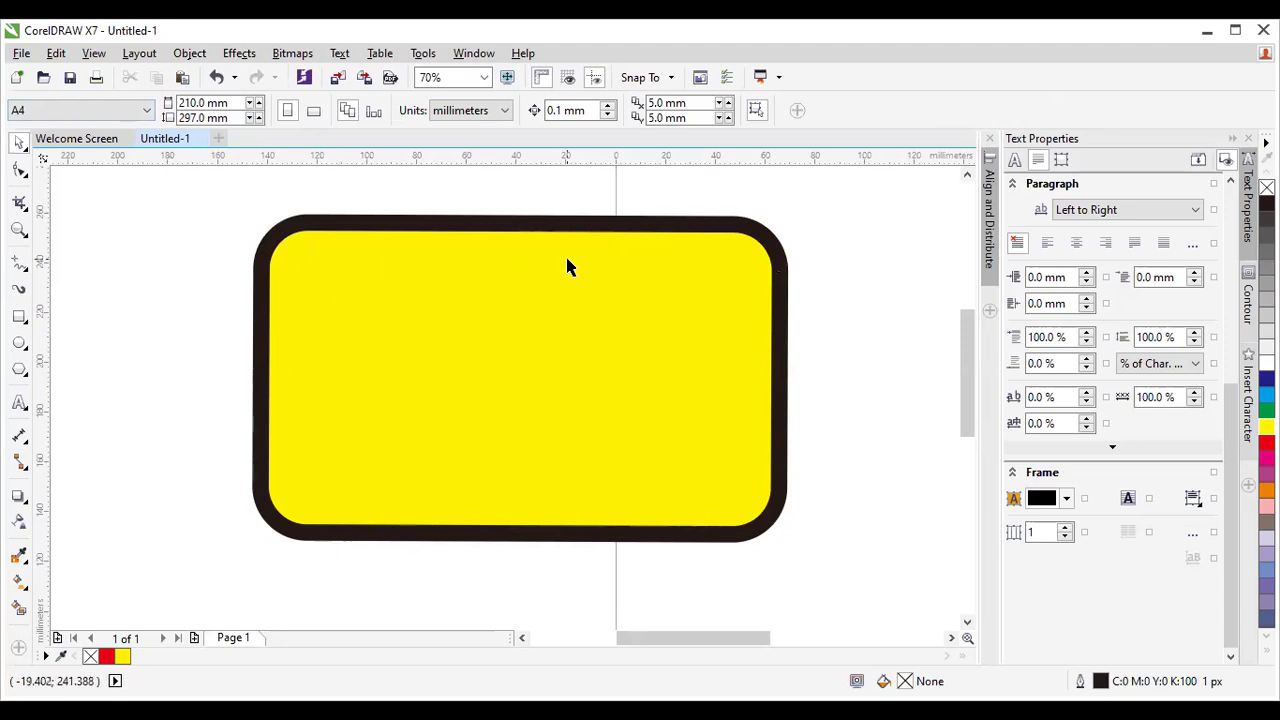
left_click(335, 243)
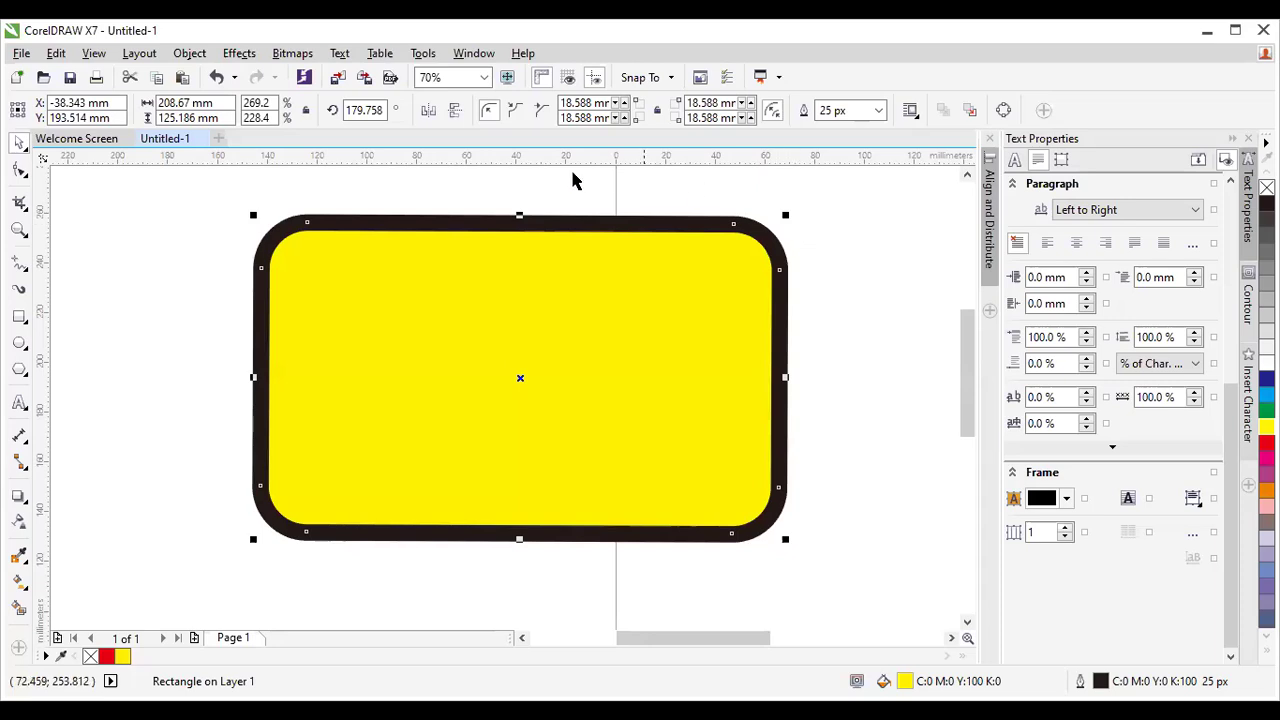
left_click(668, 207)
left_click(782, 255)
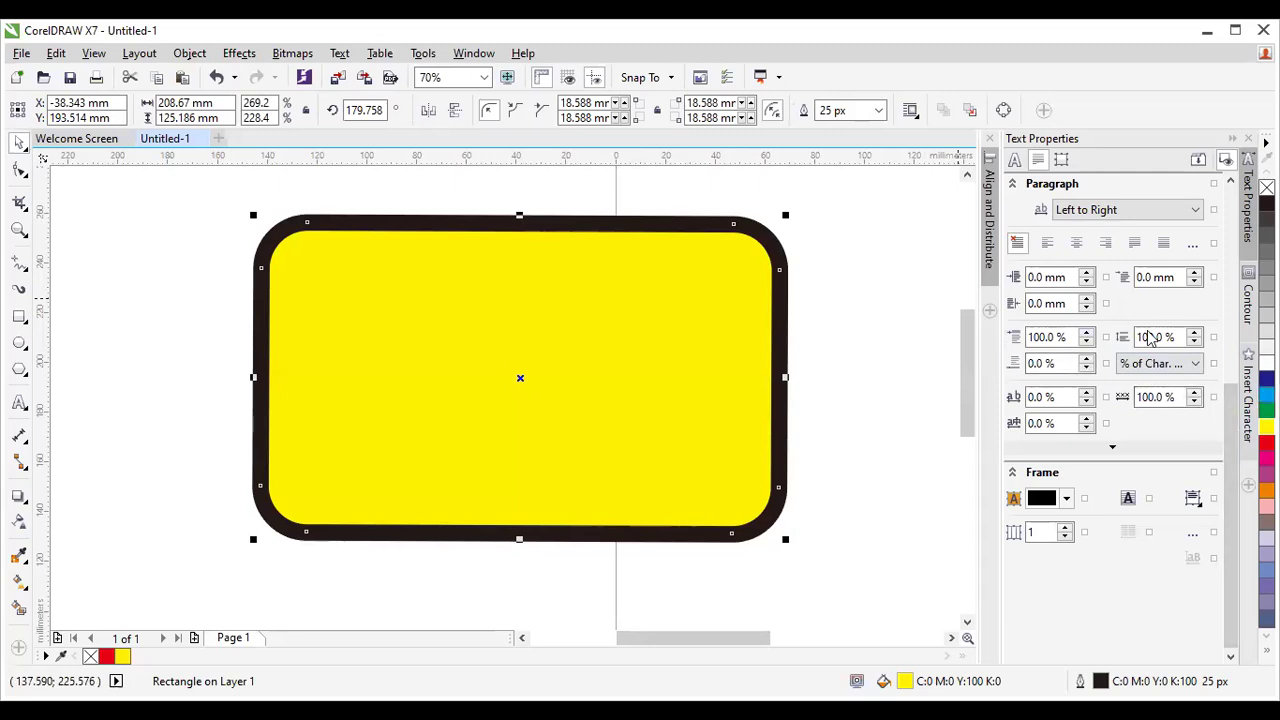
From the expanded palette, set the rounded rectangle's outline to Cyan and keep its Yellow fill.
left_click(1266, 649)
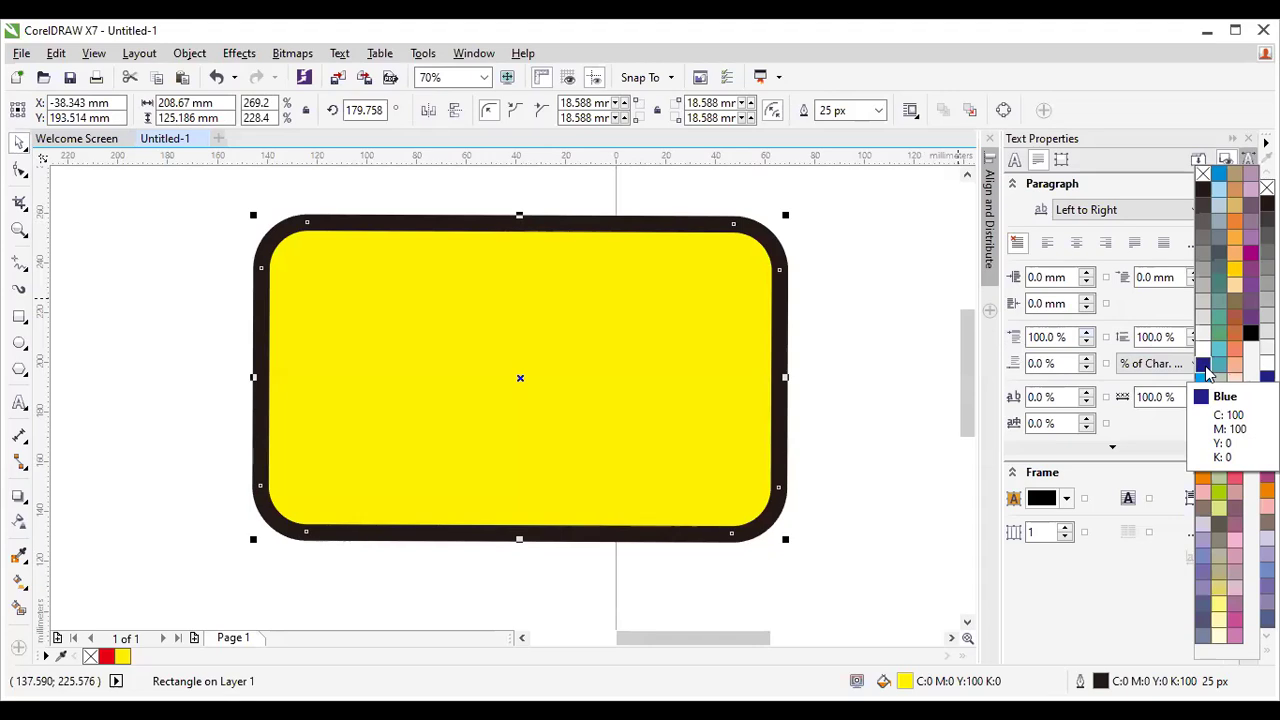
right_click(1205, 368)
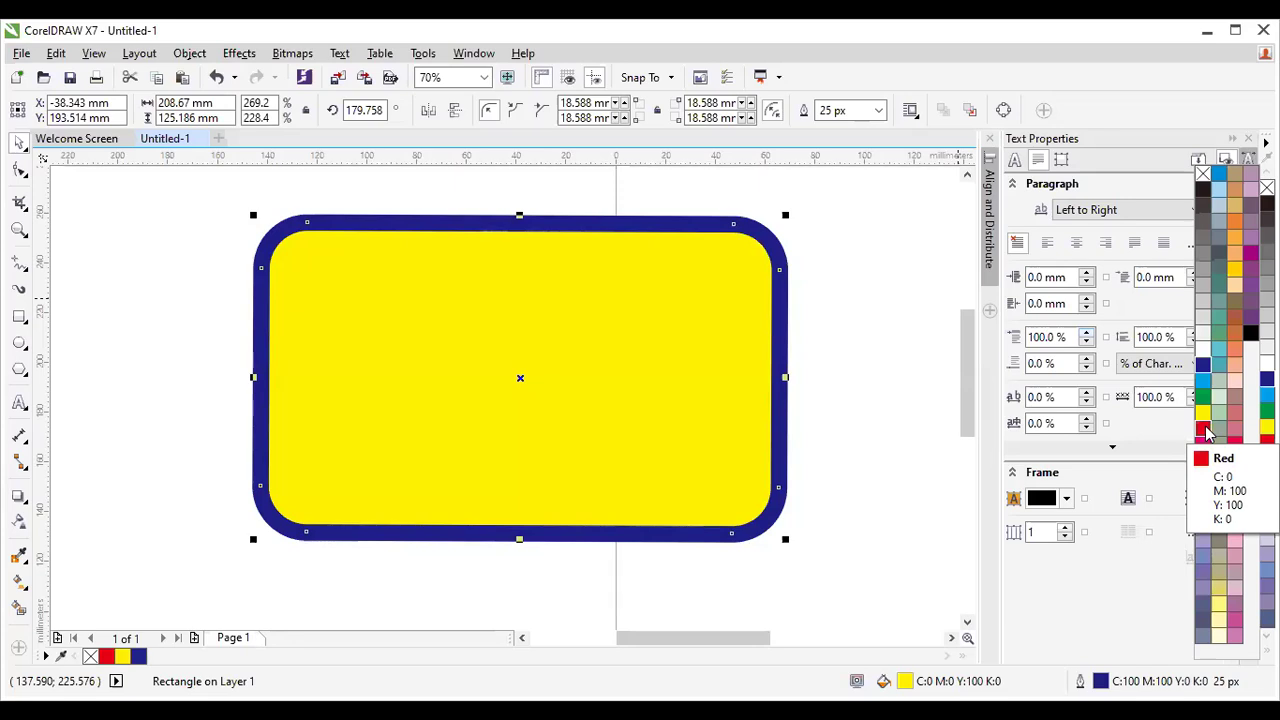
left_click(1204, 429)
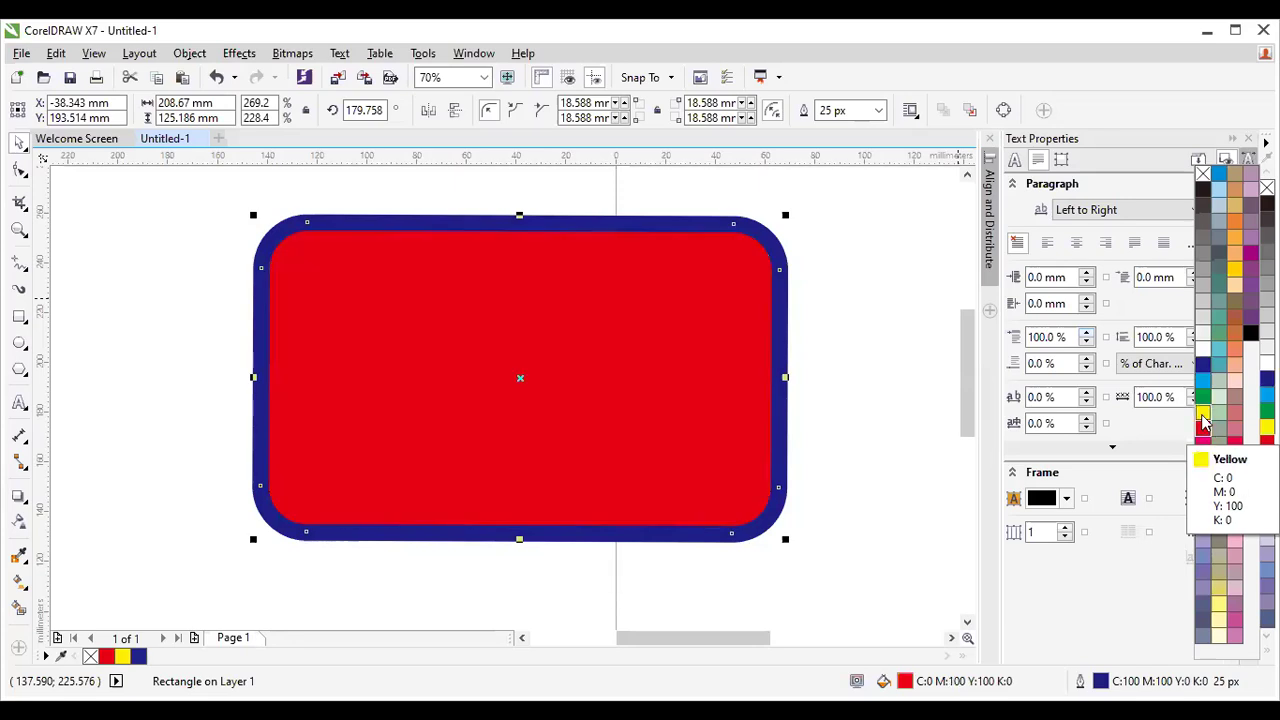
left_click(1203, 421)
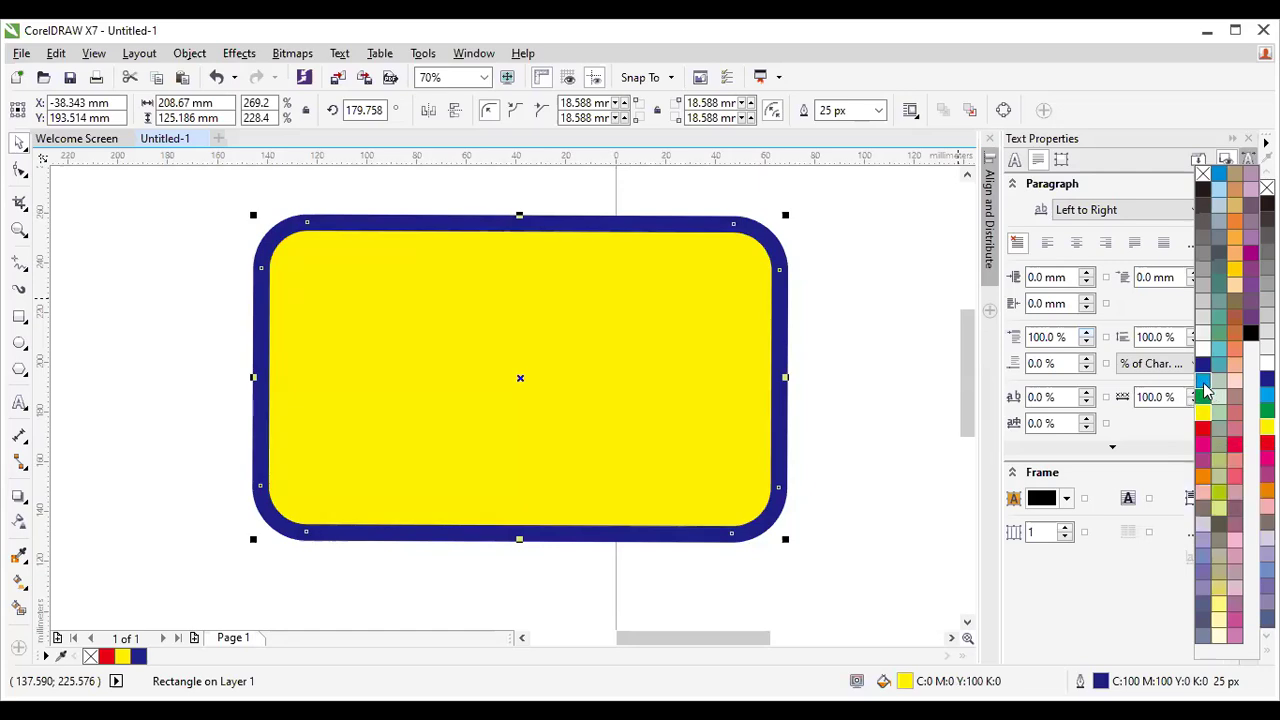
right_click(1204, 386)
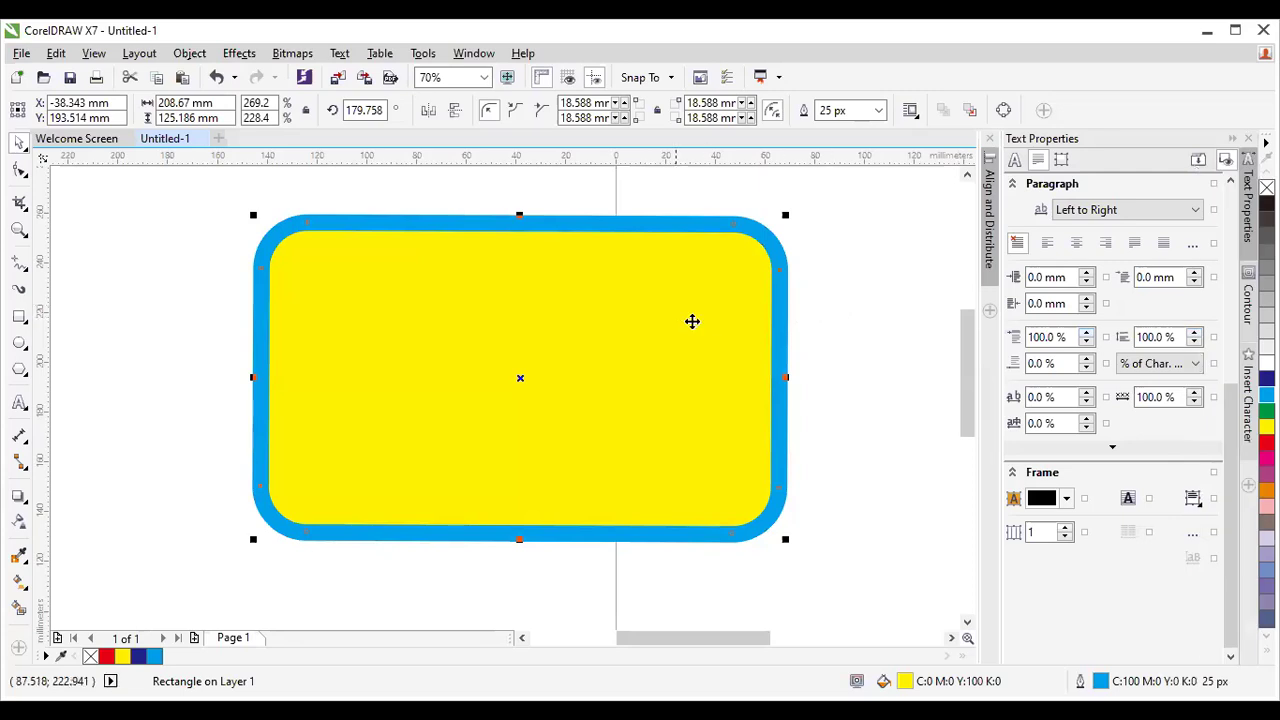
Zoom in on the rectangle's corner, then zoom out to about 37% to show the whole page.
scroll(175, 264, "down", 2)
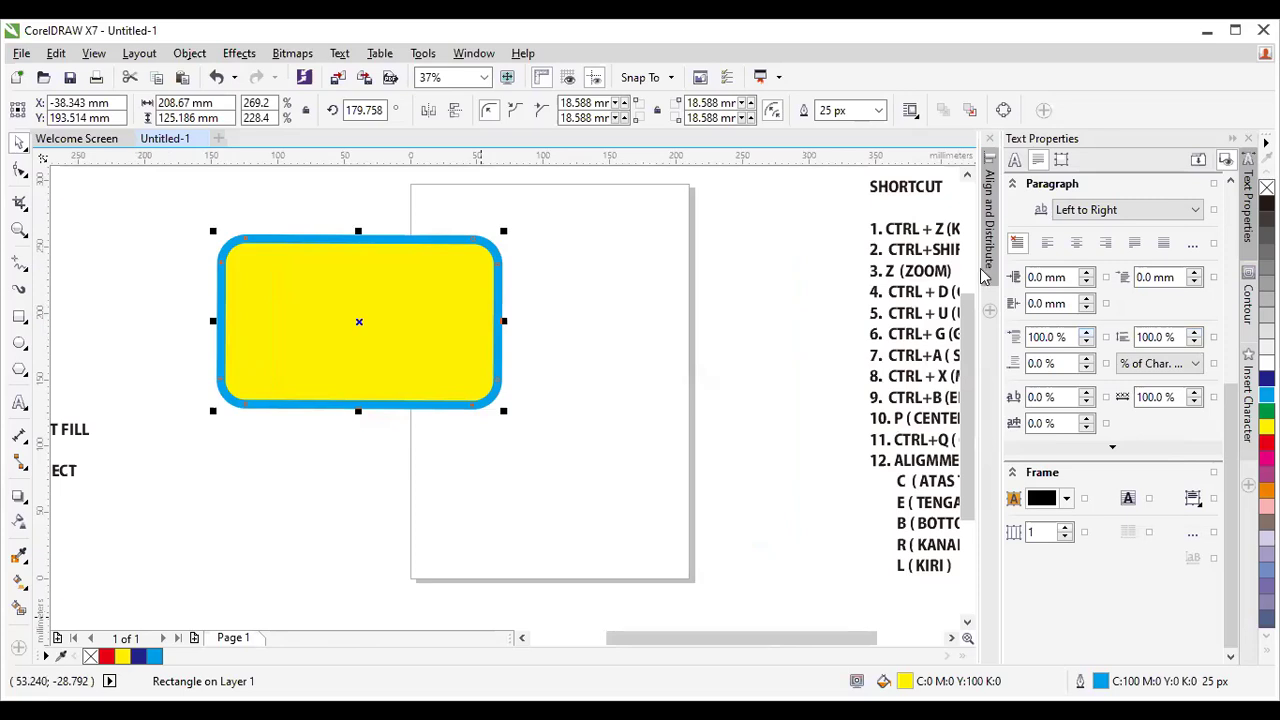
left_click_drag(637, 643, 579, 617)
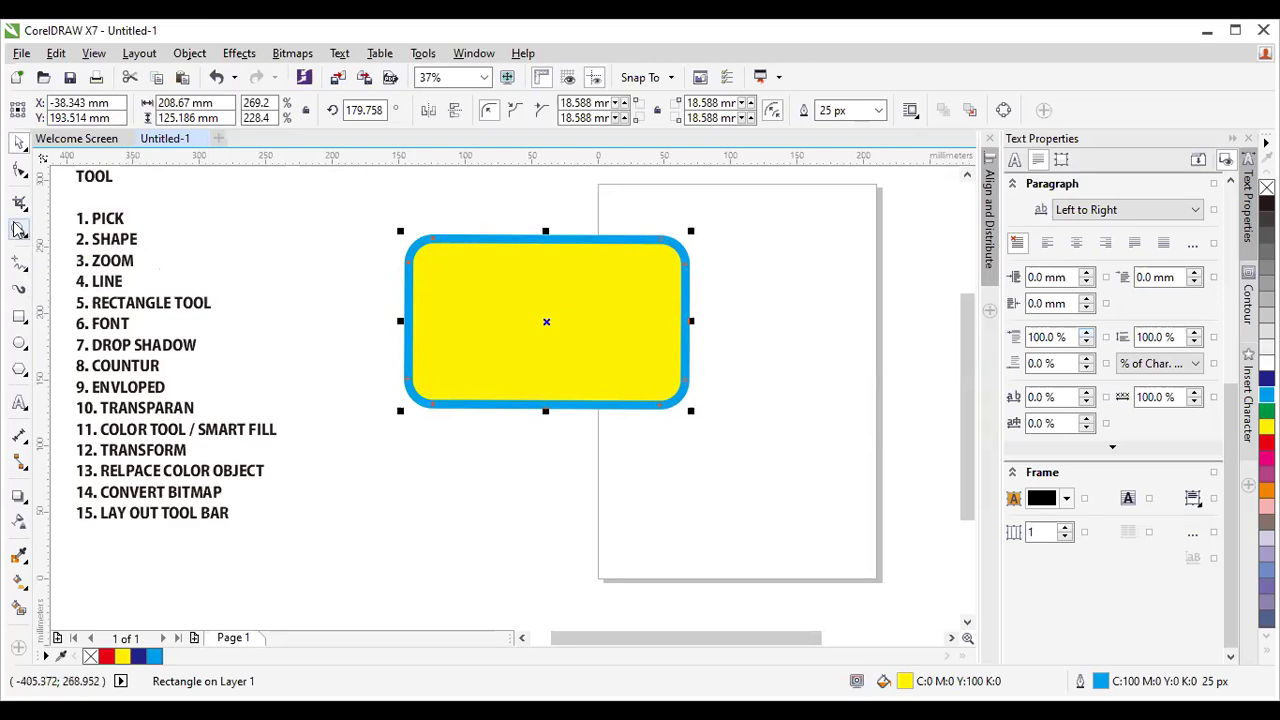
left_click(19, 229)
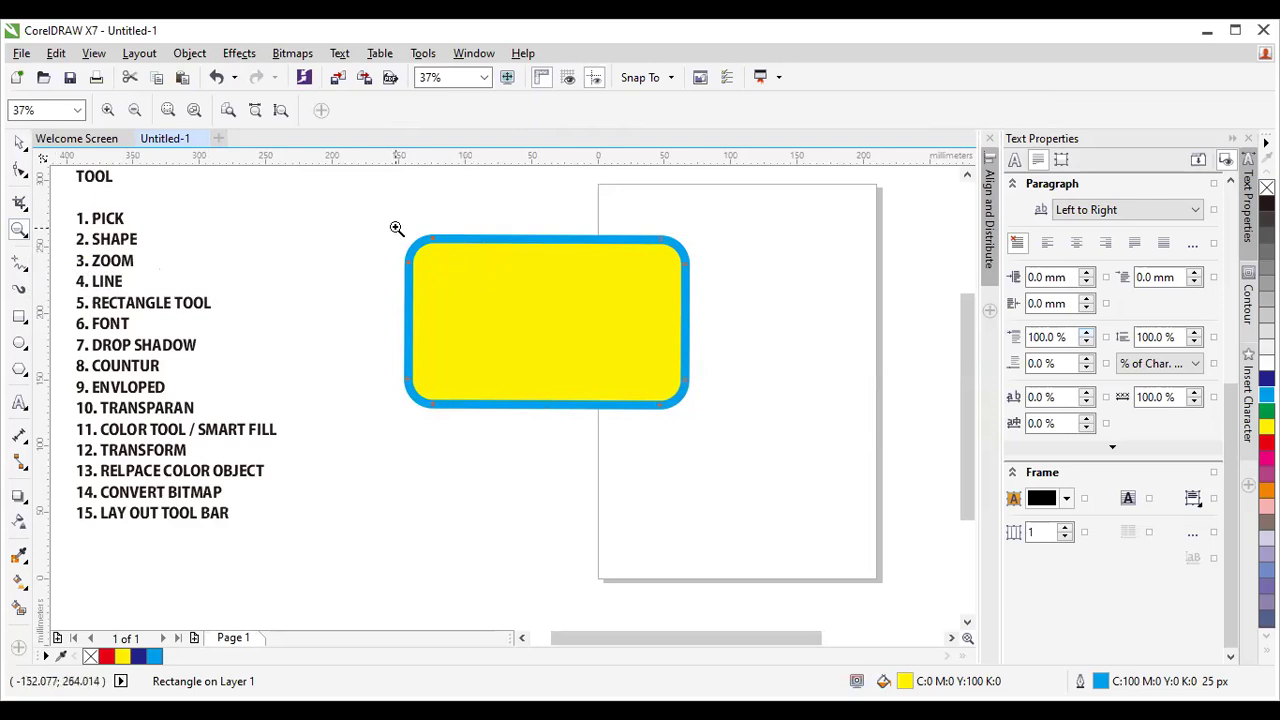
left_click_drag(387, 222, 451, 284)
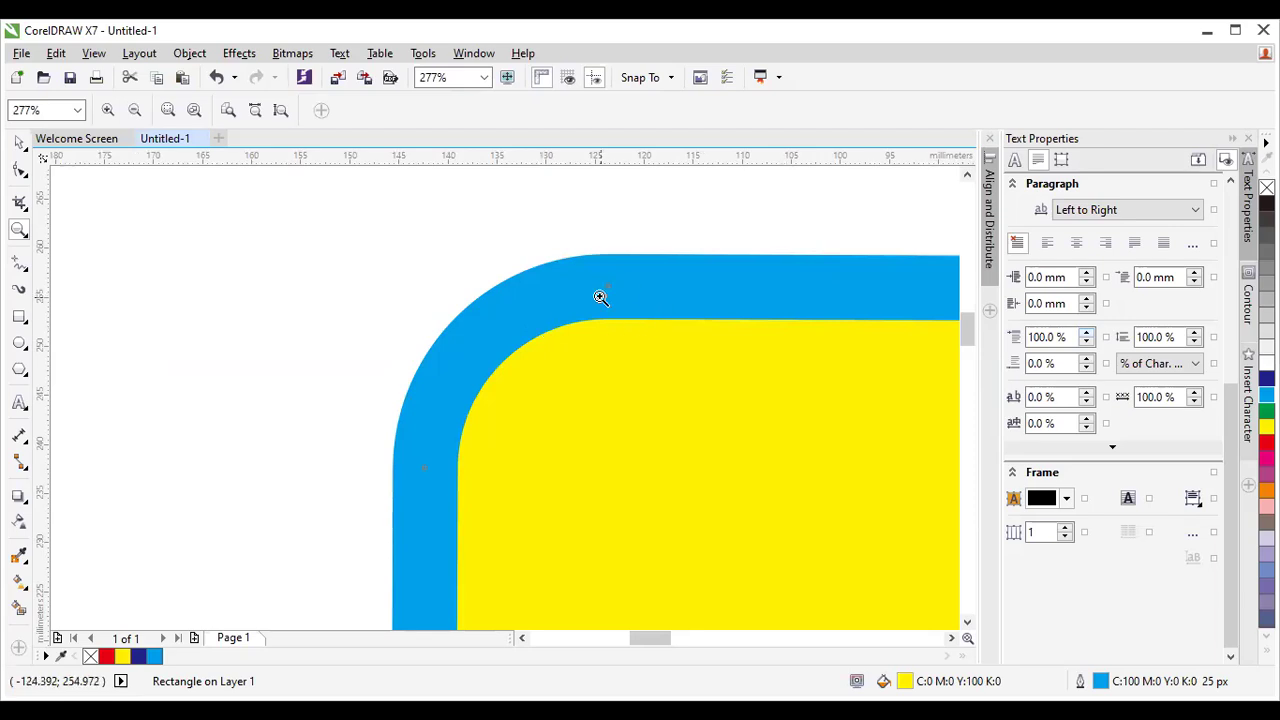
scroll(598, 296, "up", 2)
scroll(596, 295, "down", 4)
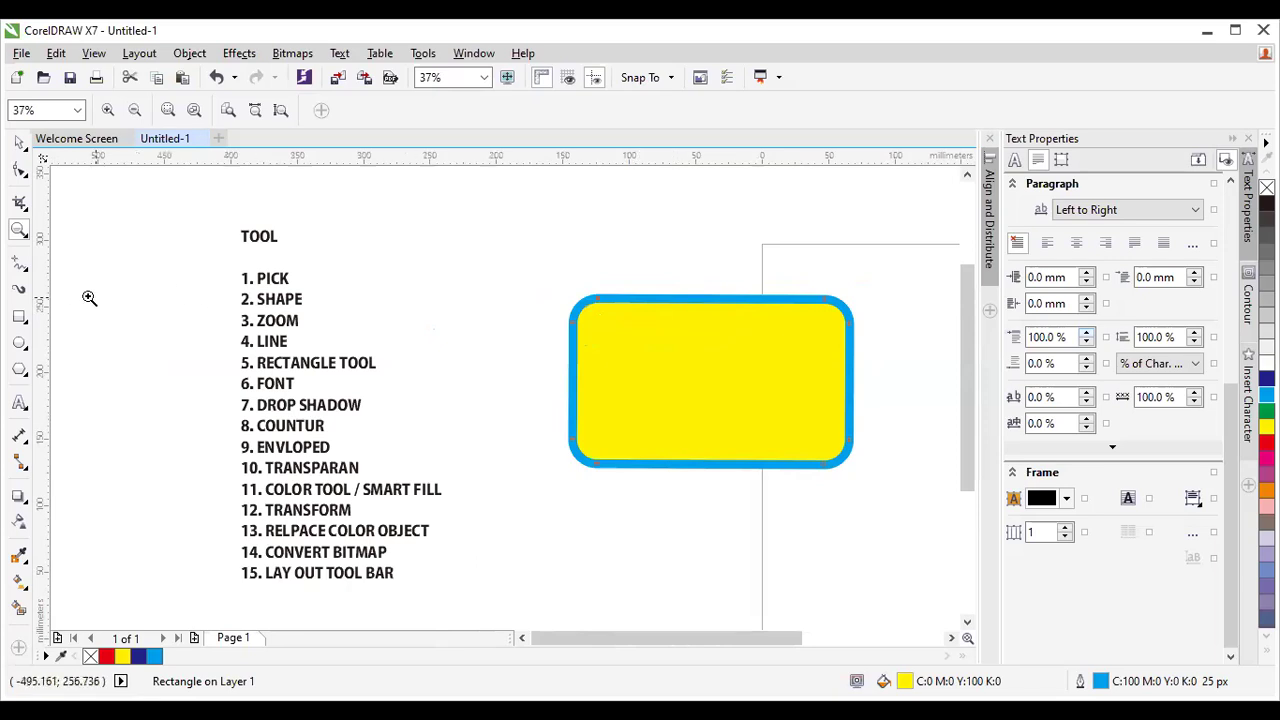
Drag the yellow rectangle downward and right-click to drop a copy directly beneath the original.
left_click(22, 142)
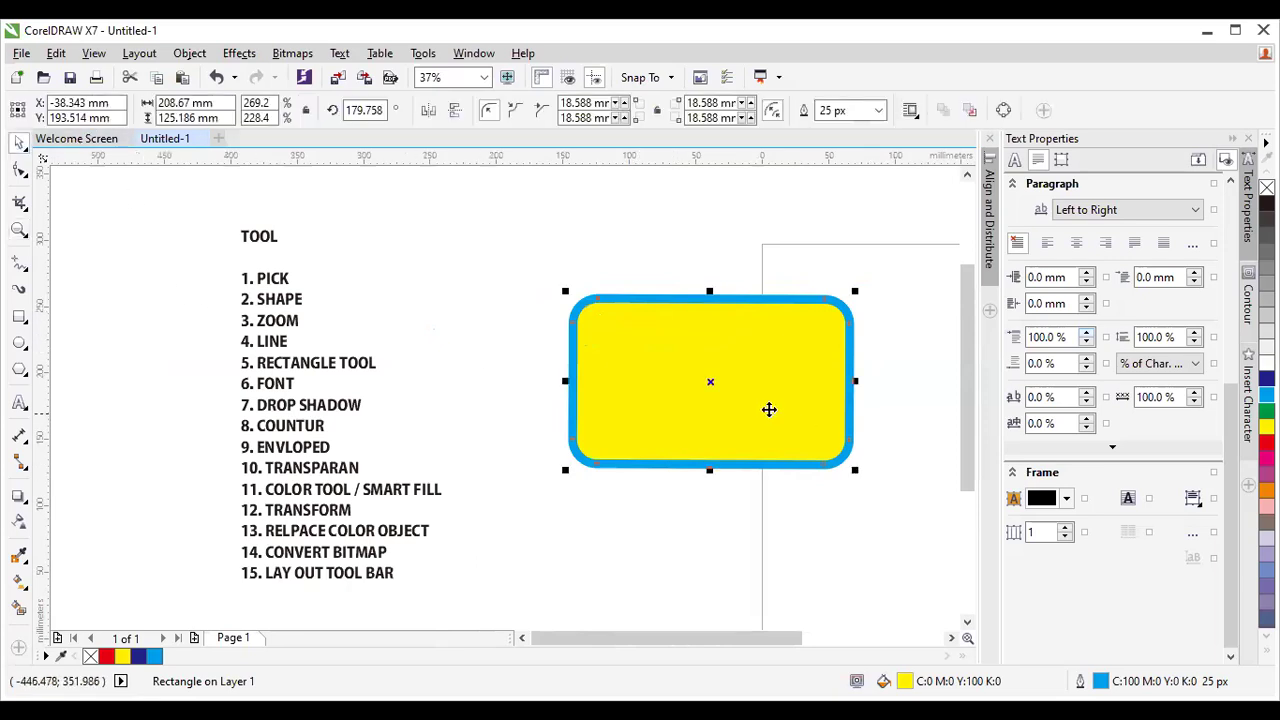
left_click_drag(708, 380, 709, 379)
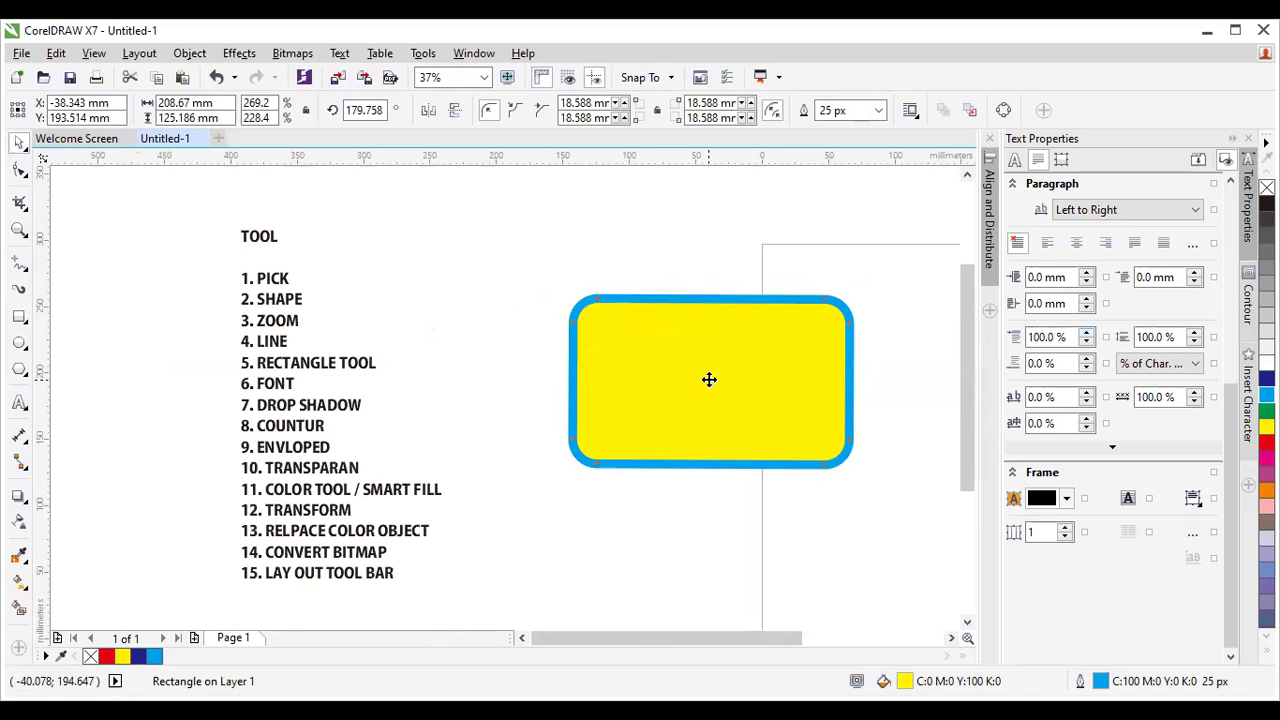
left_click_drag(709, 379, 716, 557)
key("Escape")
right_click(716, 557)
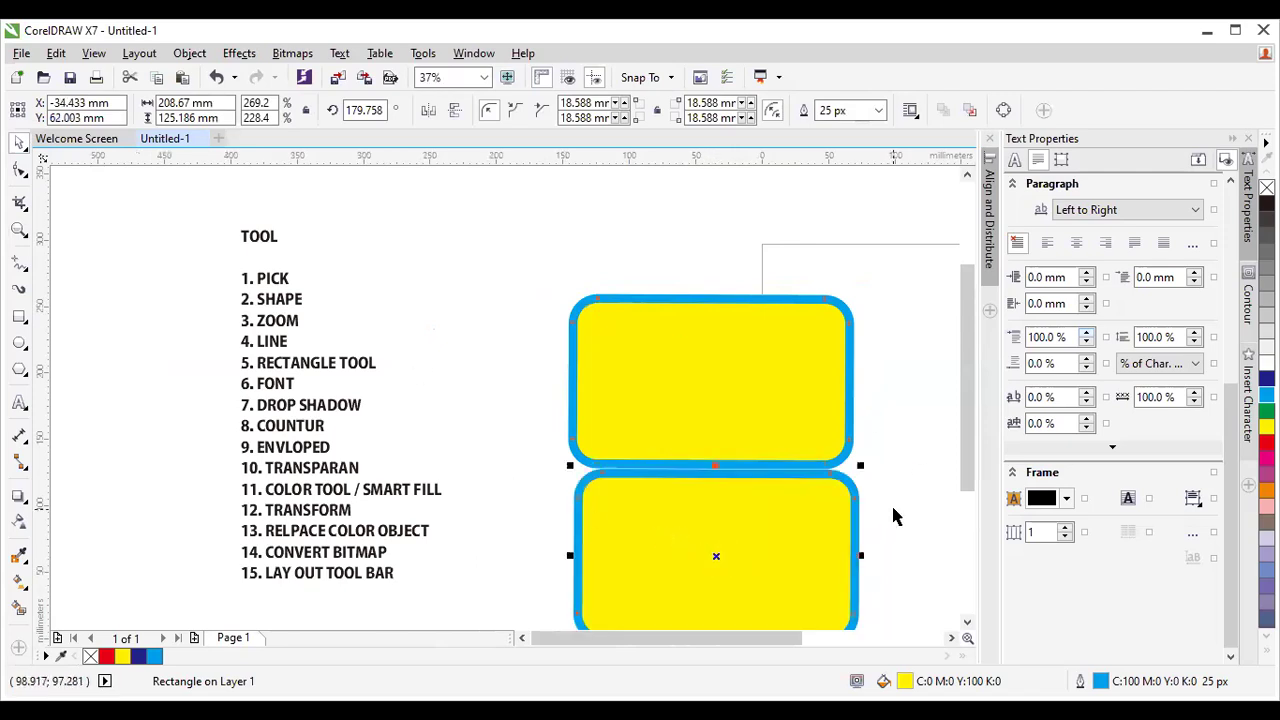
left_click(19, 232)
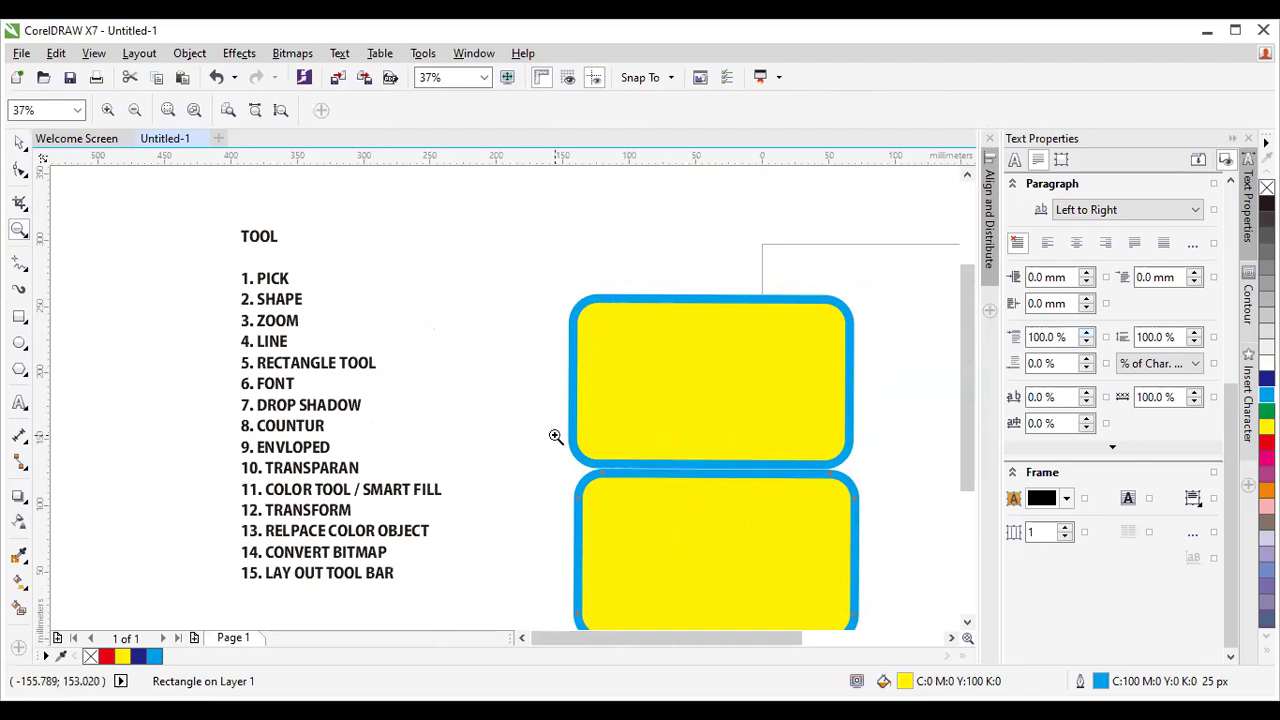
Zoom into the joint between the rectangles and nudge the lower copy up against the original.
left_click_drag(556, 436, 658, 499)
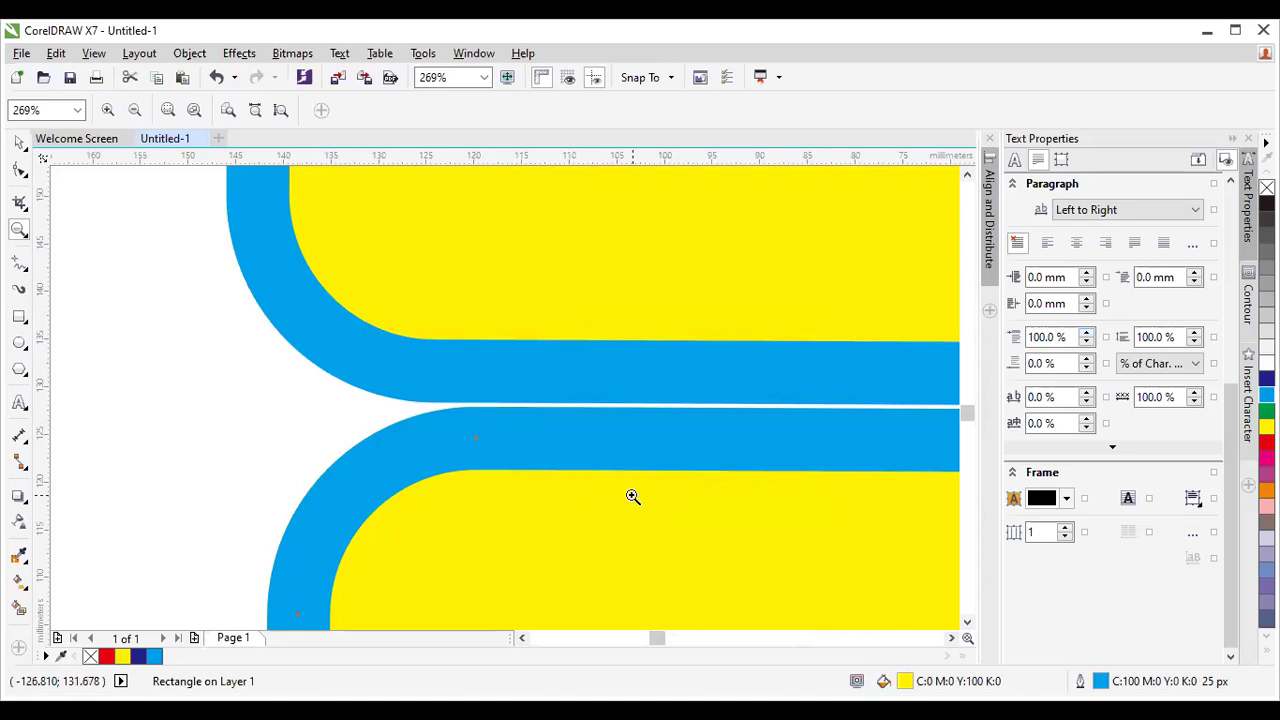
left_click(632, 497)
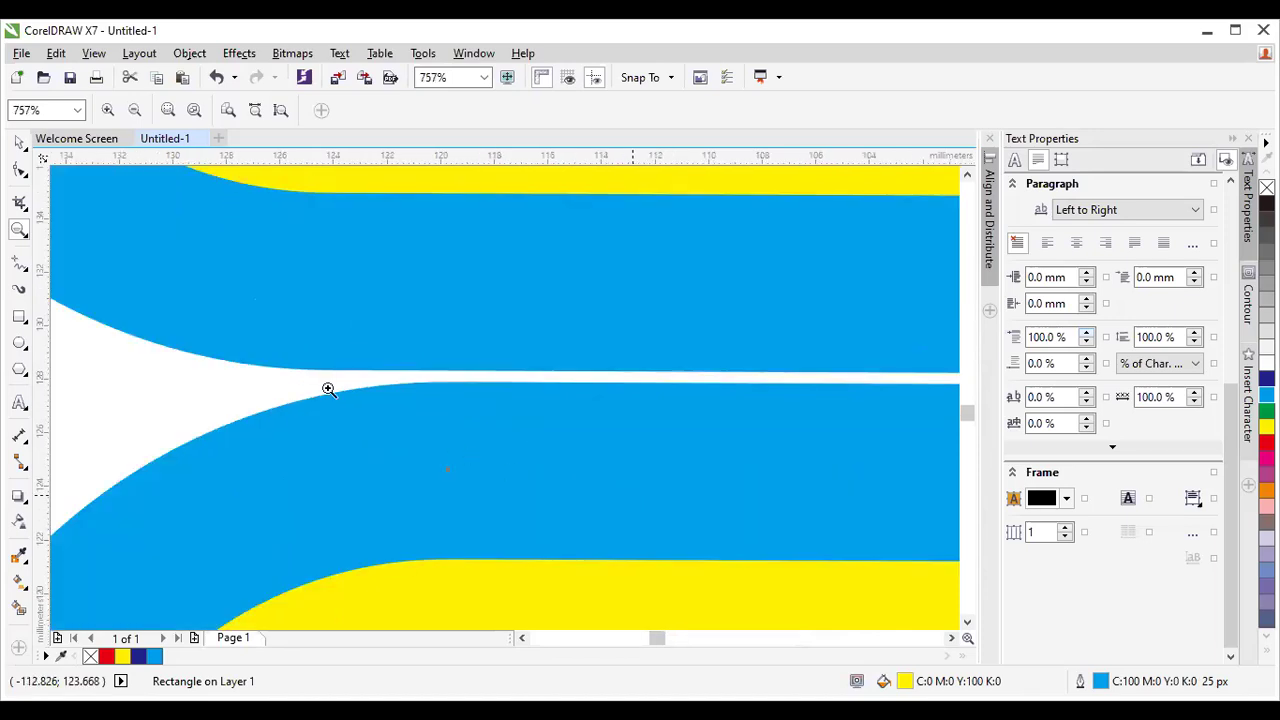
left_click(19, 143)
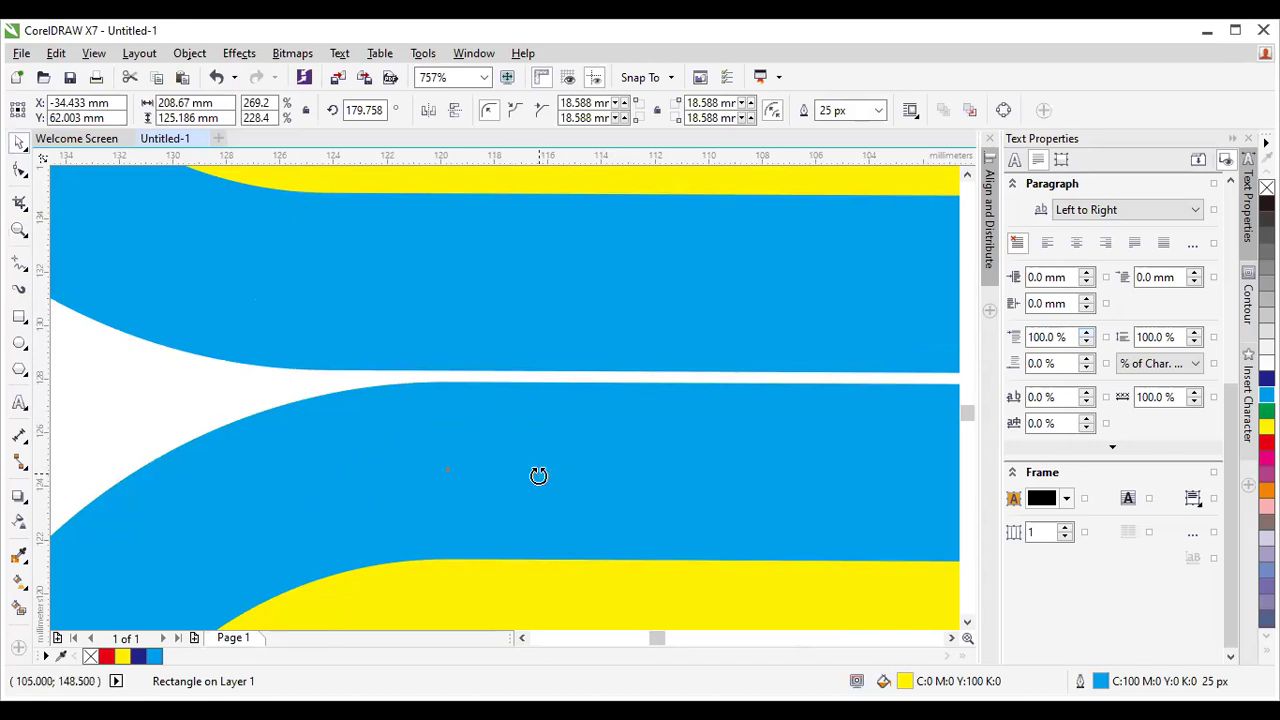
left_click_drag(534, 463, 537, 429)
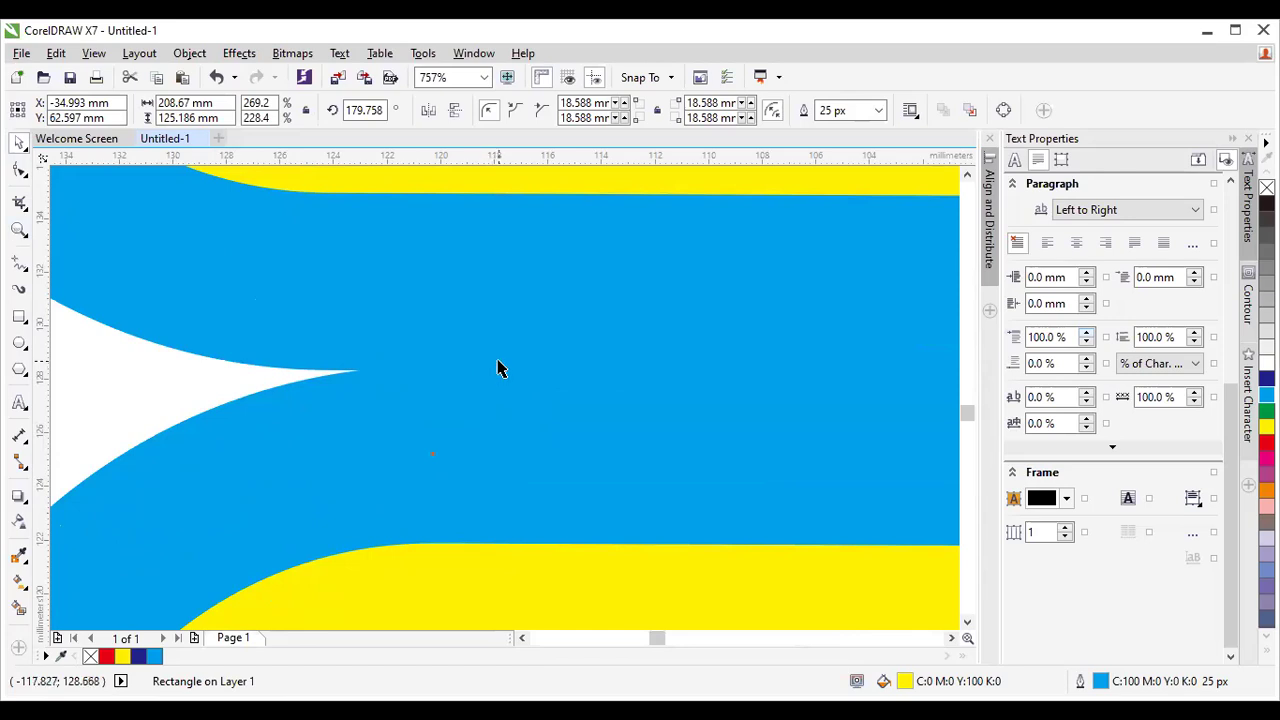
Zoom back out, then select the lower duplicate rectangle and delete it.
left_click(19, 230)
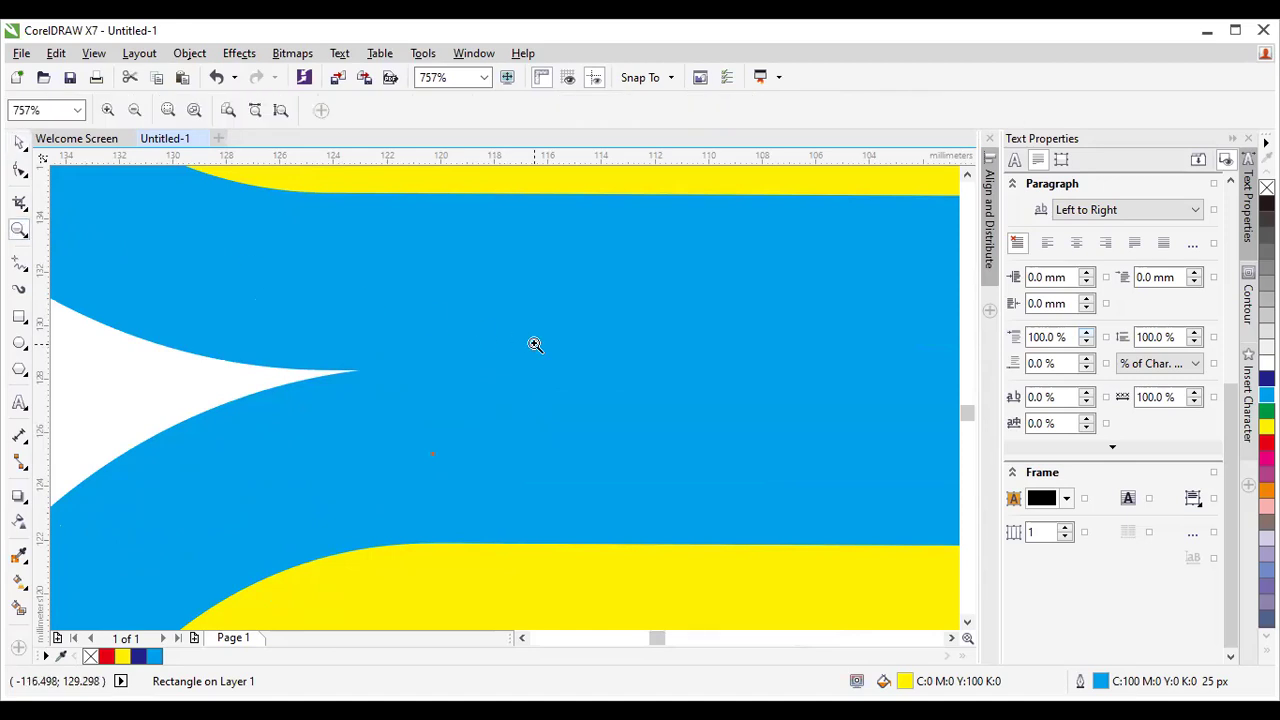
scroll(535, 345, "up", 1)
scroll(533, 346, "down", 8)
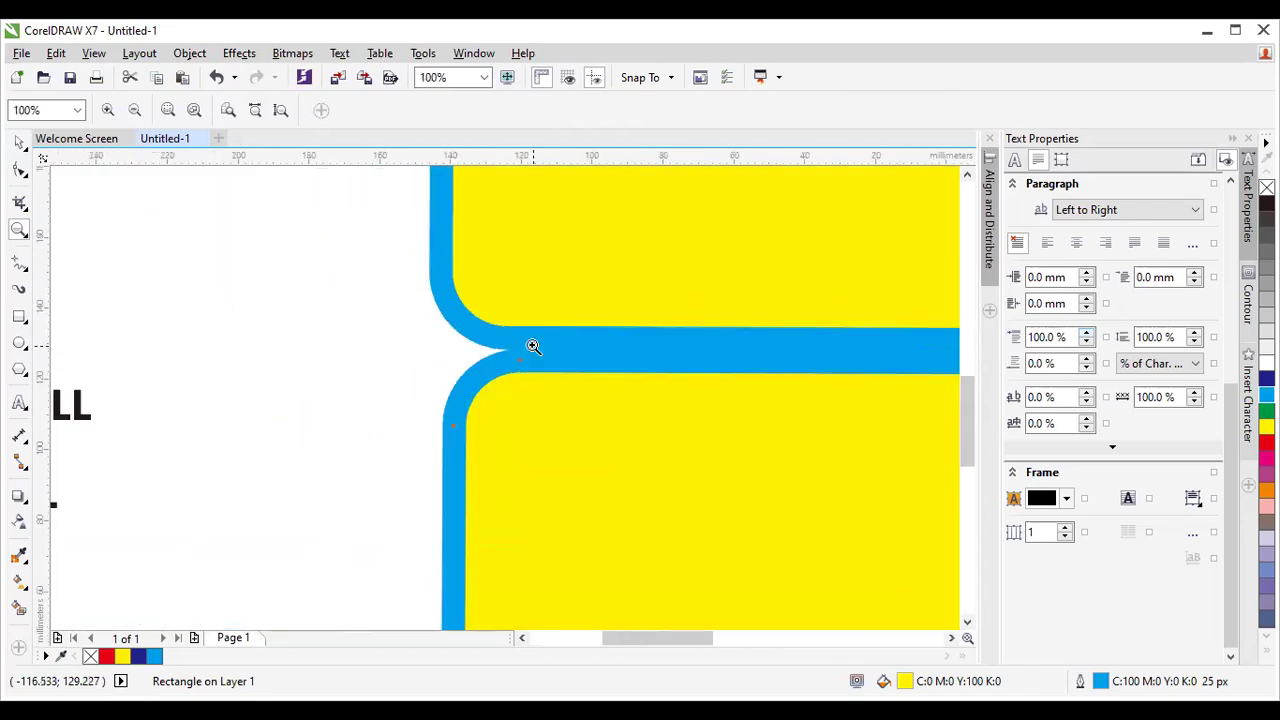
scroll(540, 346, "down", 5)
scroll(562, 346, "down", 2)
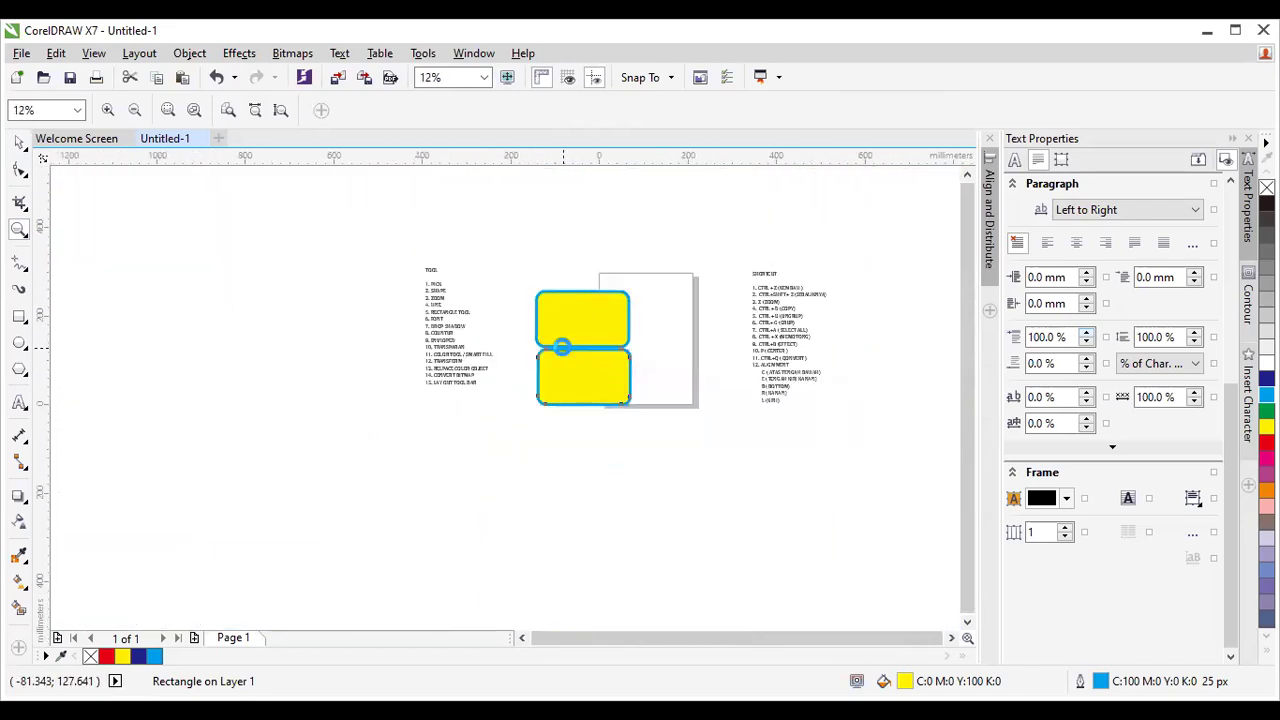
scroll(562, 346, "down", 1)
scroll(563, 349, "up", 5)
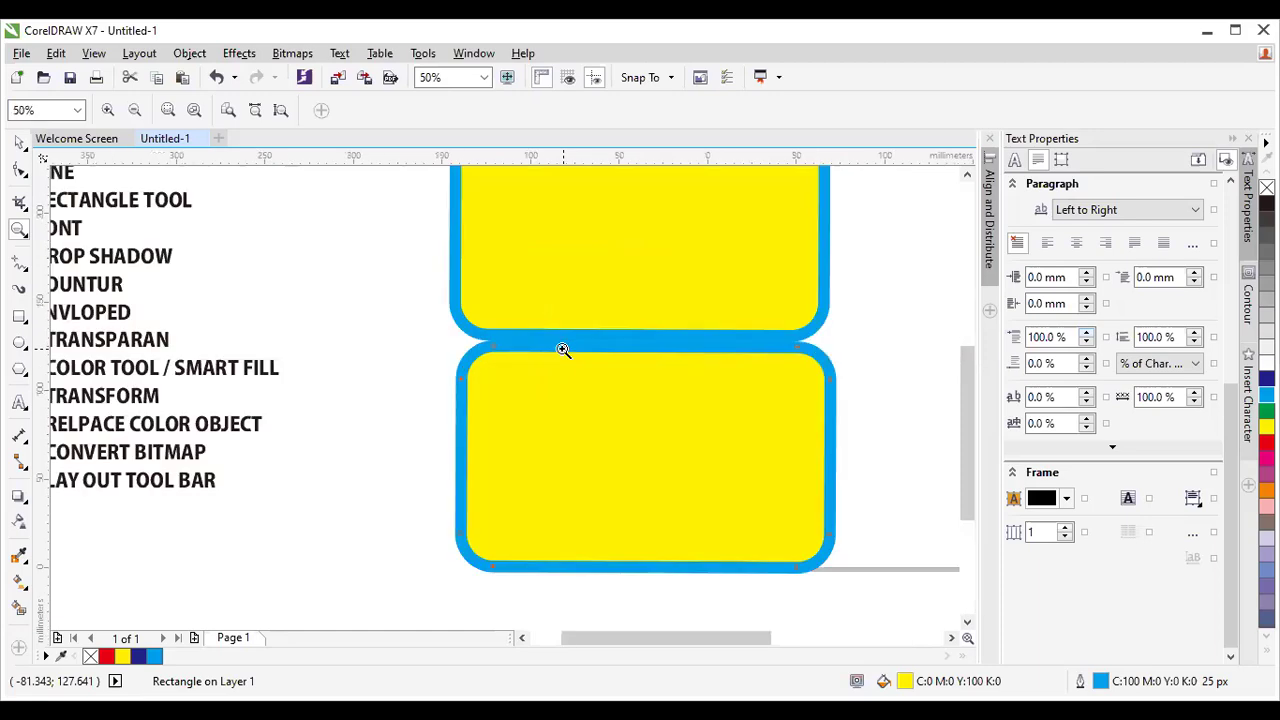
scroll(563, 349, "down", 1)
scroll(563, 349, "down", 2)
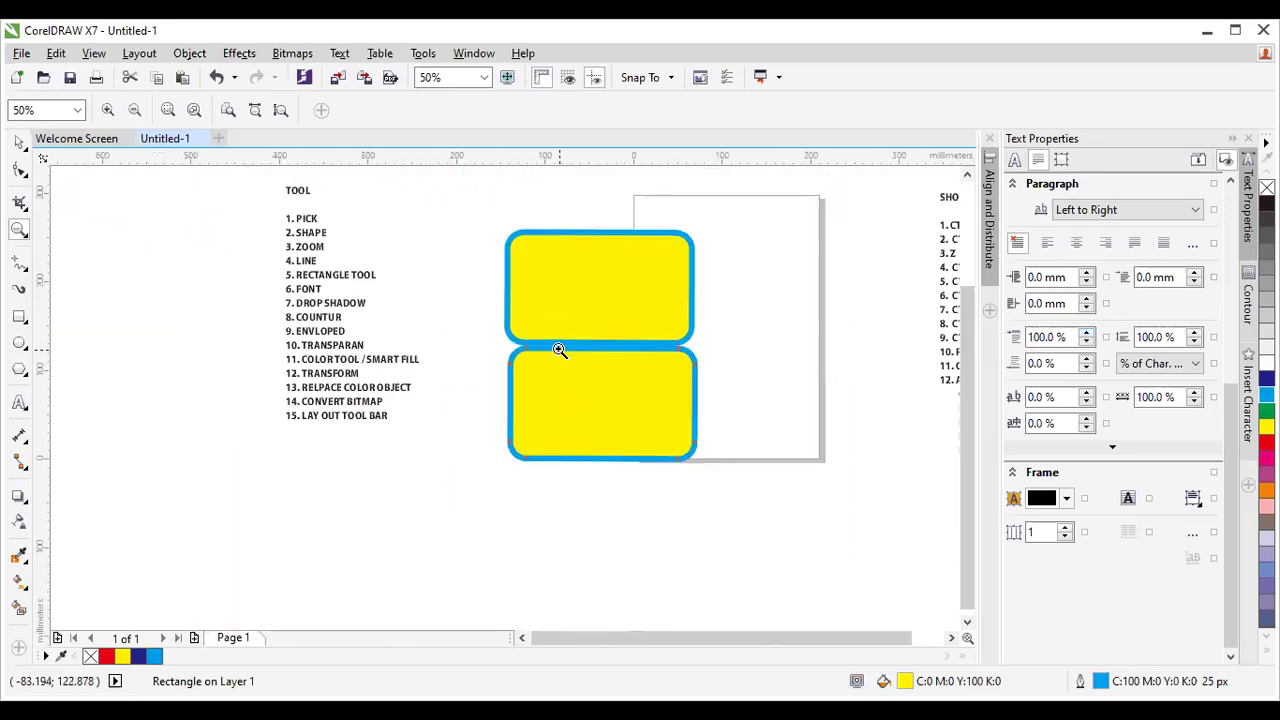
left_click(19, 143)
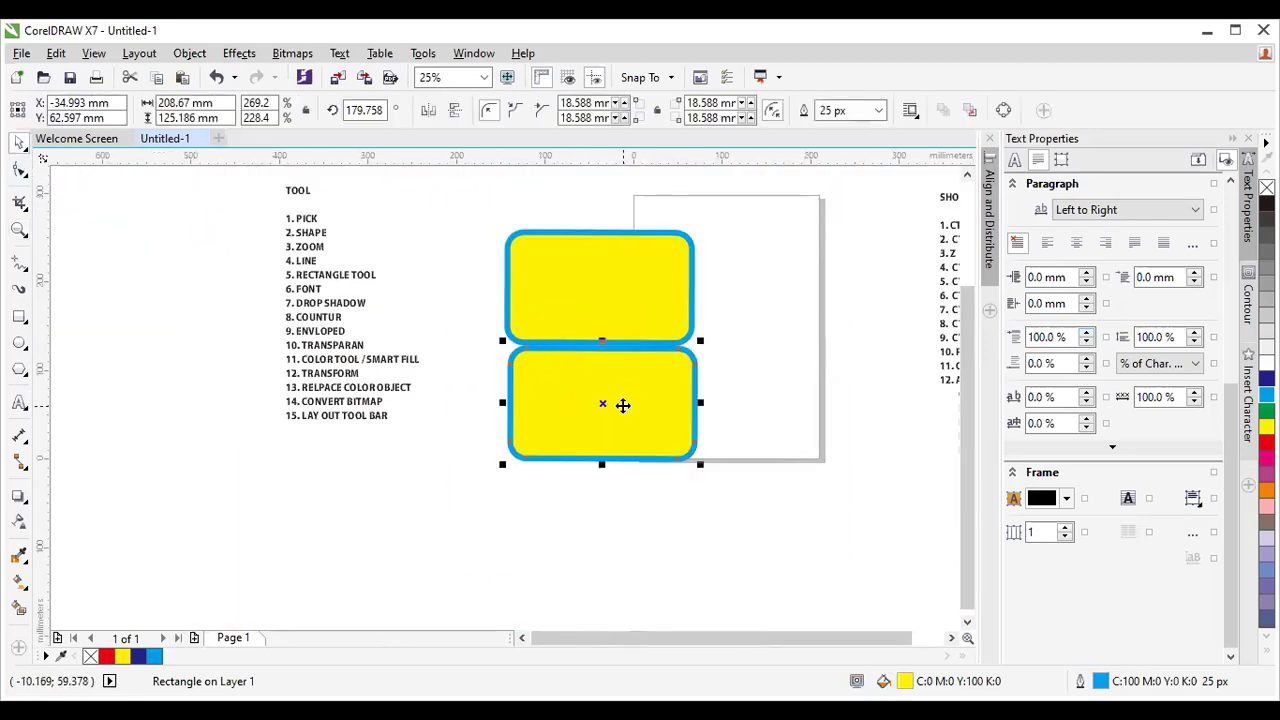
key("Delete")
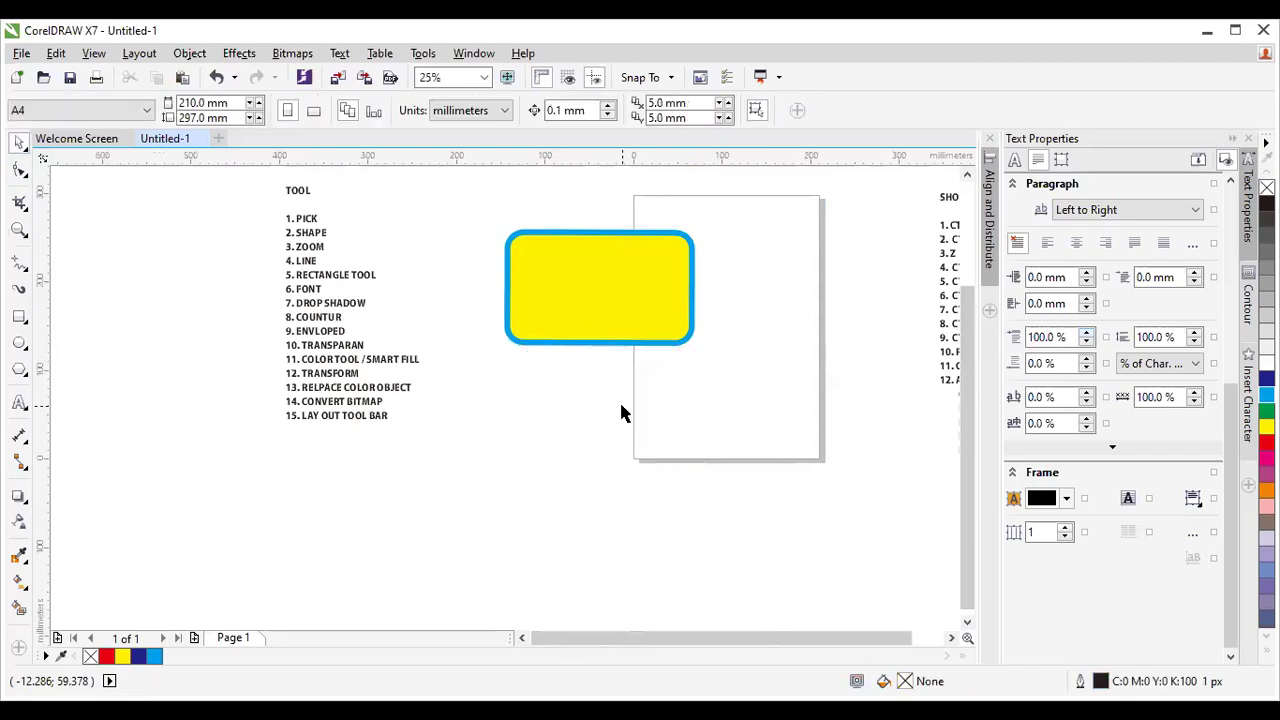
Marquee-zoom into the numbered tool list and centre it using the scrollbars.
left_click(19, 229)
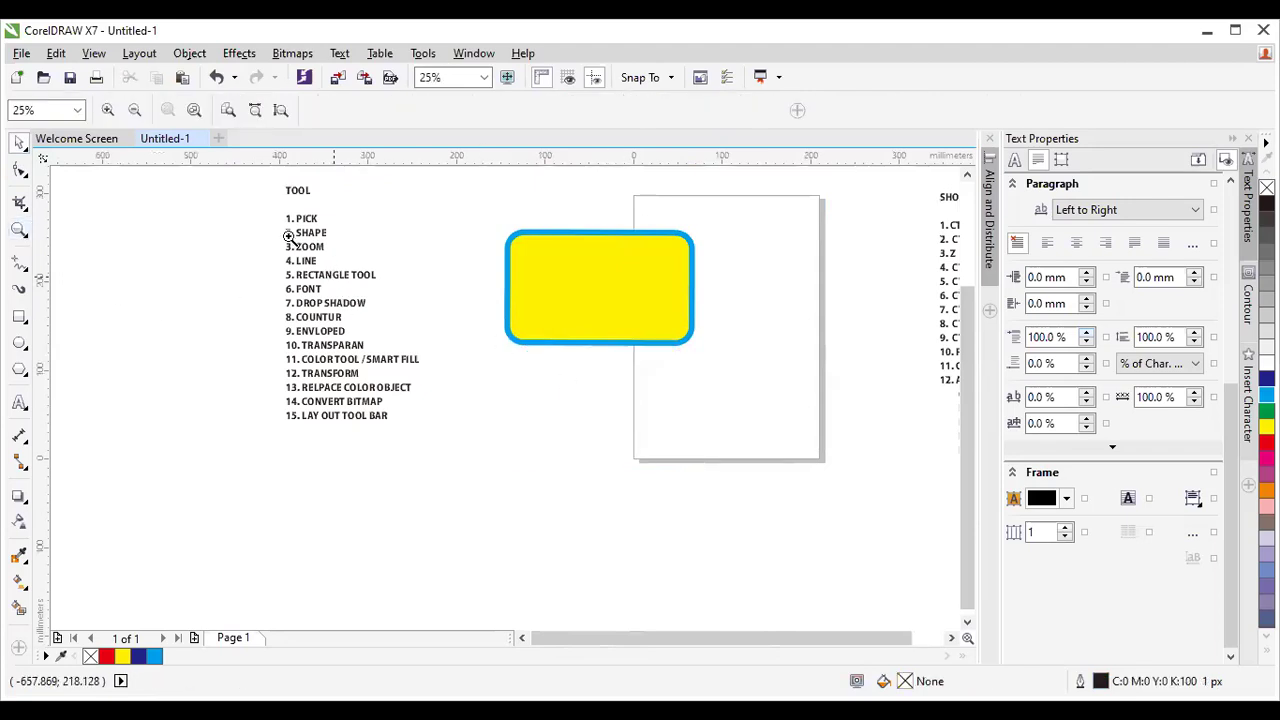
left_click_drag(272, 212, 418, 421)
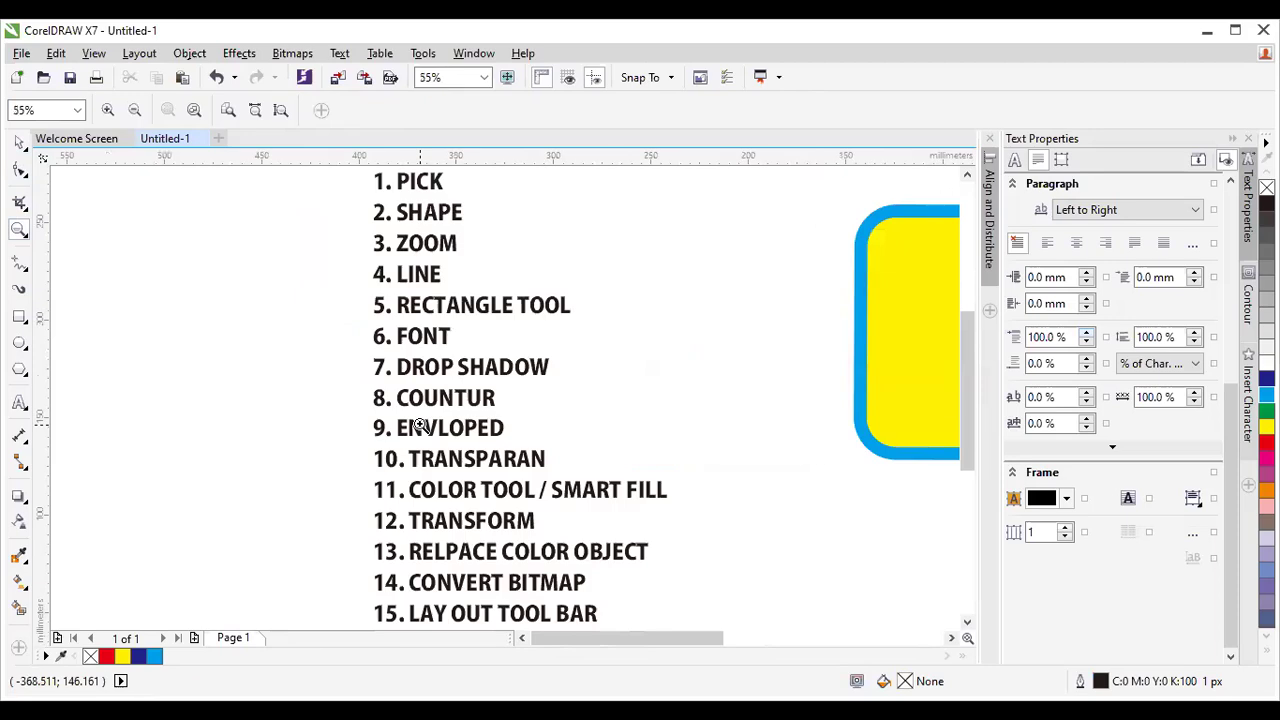
left_click(952, 638)
left_click(952, 638)
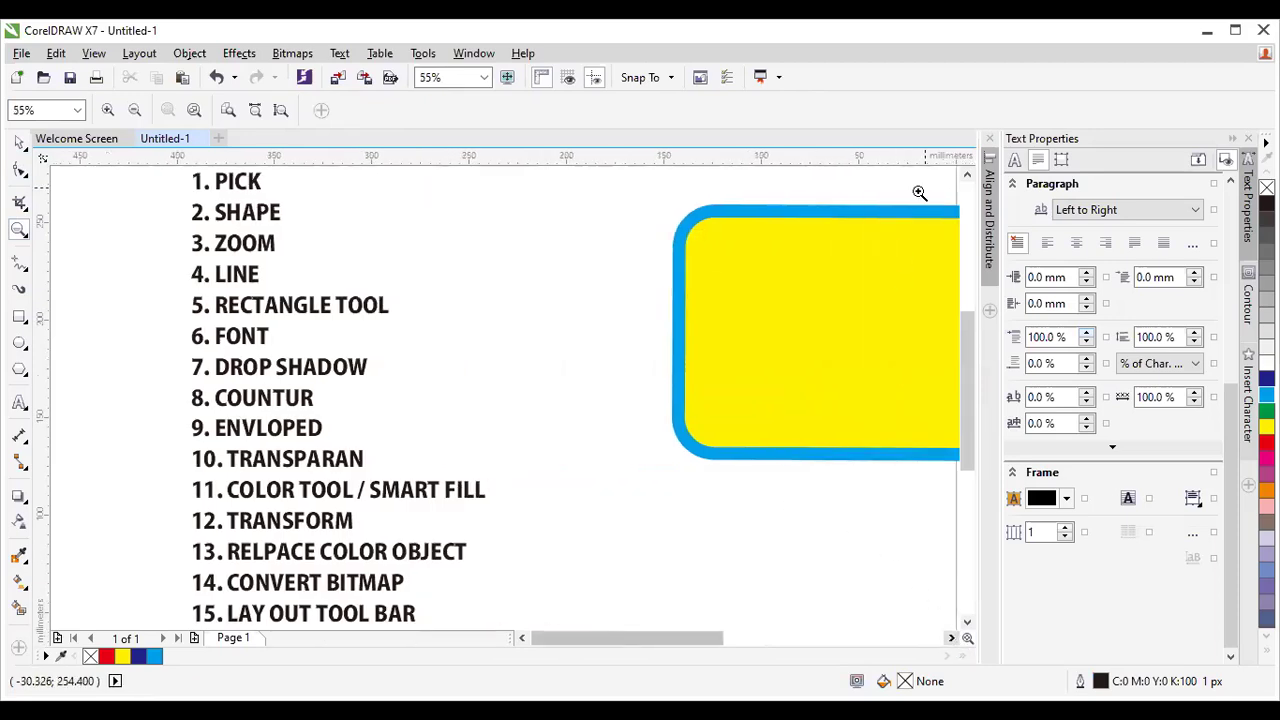
left_click(966, 178)
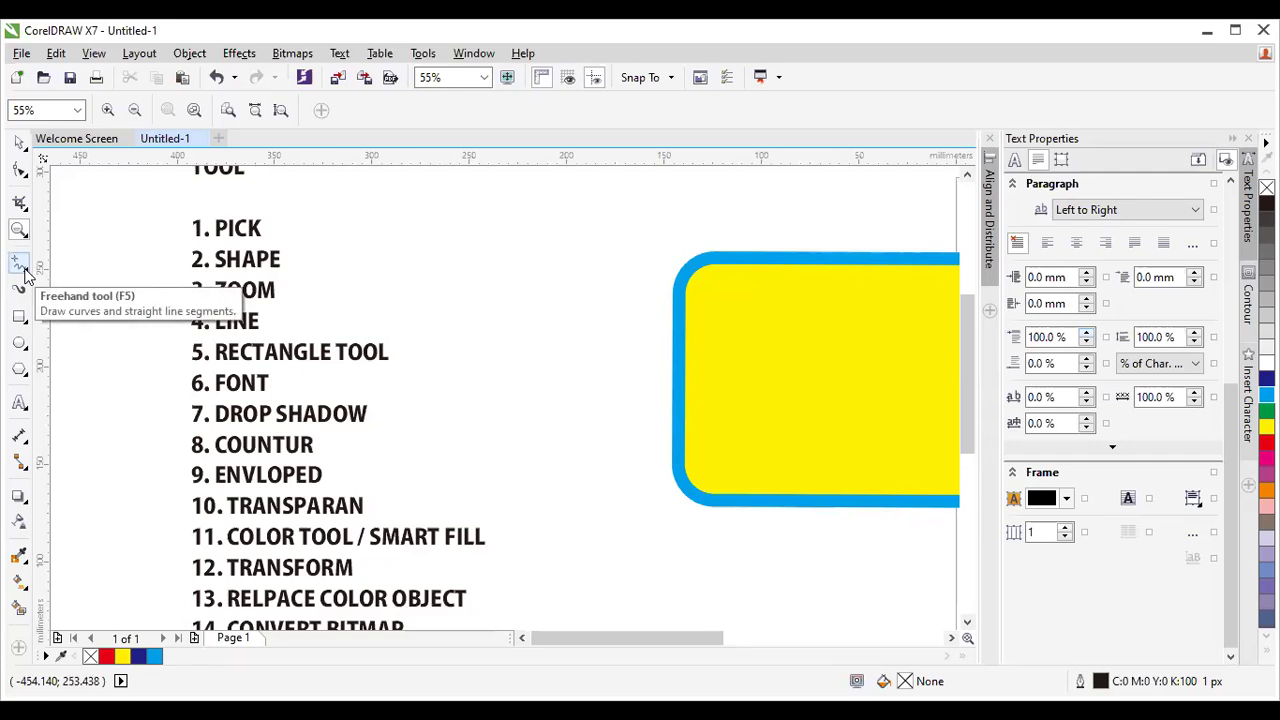
mouse_move(171, 302)
left_mouse_down()
mouse_move(293, 352)
mouse_move(370, 420)
left_mouse_up()
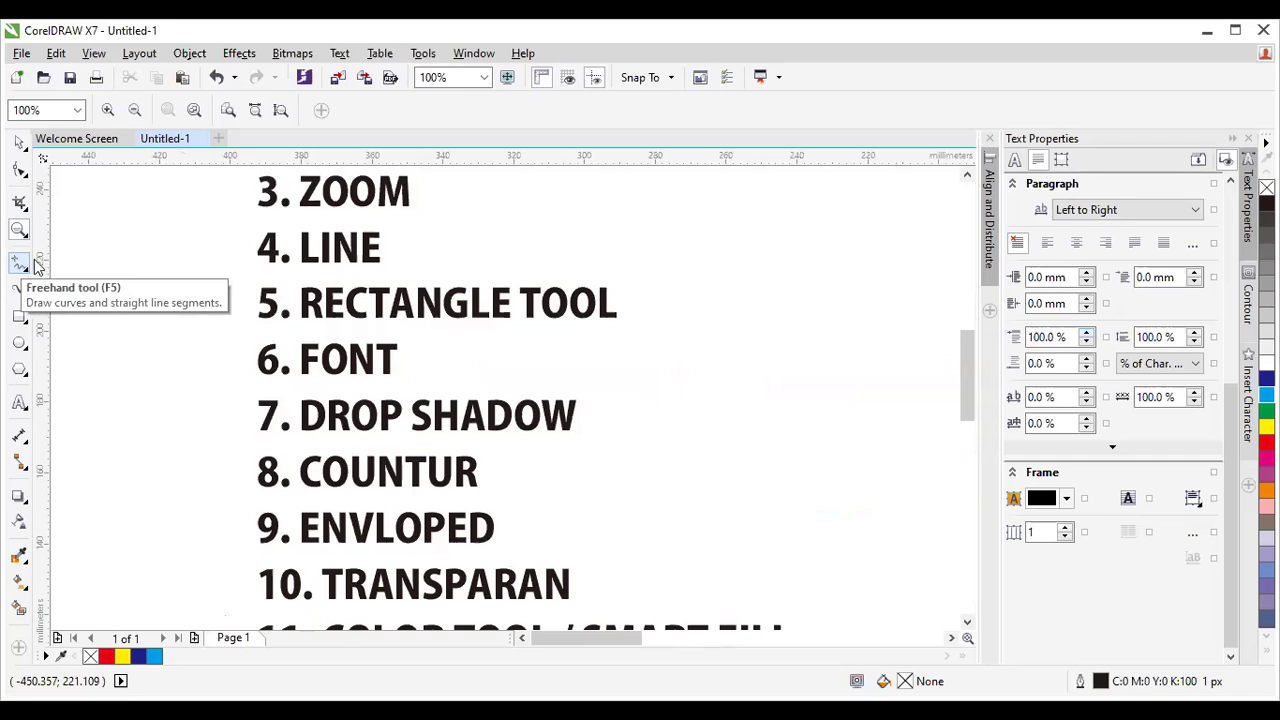
Open the Freehand tool flyout to reveal the line and curve tools.
left_click(28, 266)
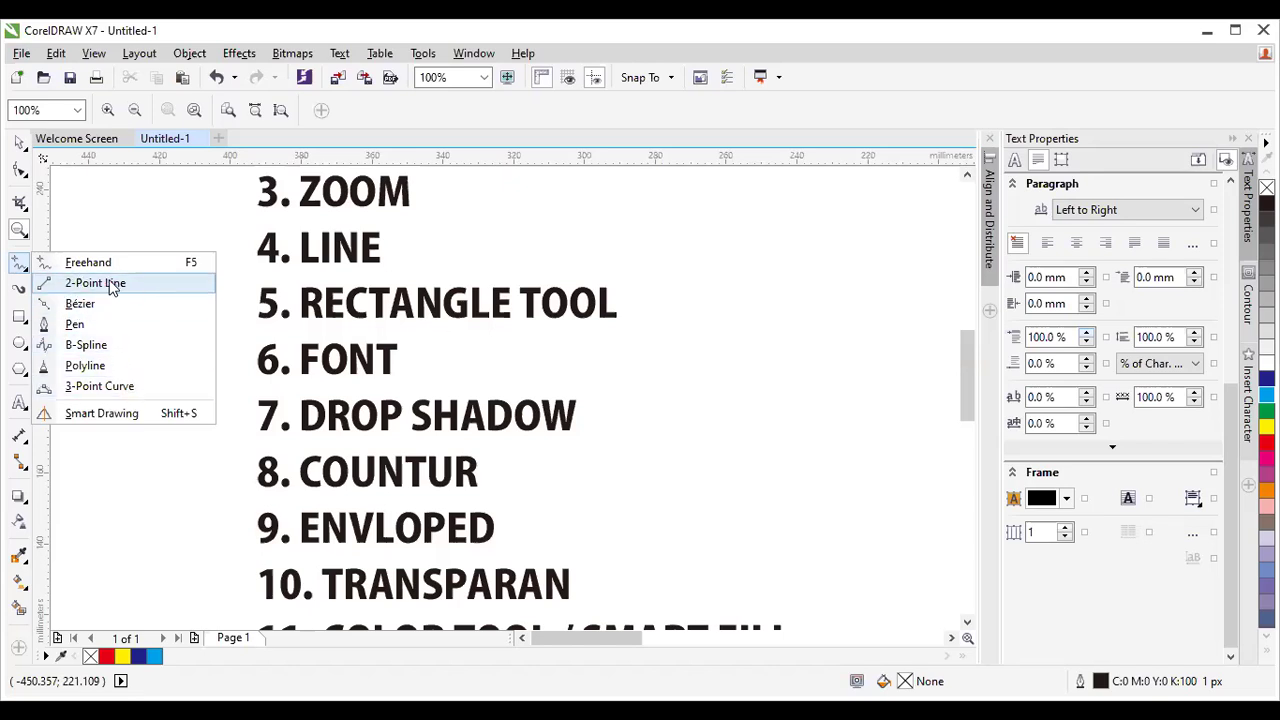
At 50% zoom, draw connected 2-Point Line segments below the yellow rectangle.
left_click(114, 290)
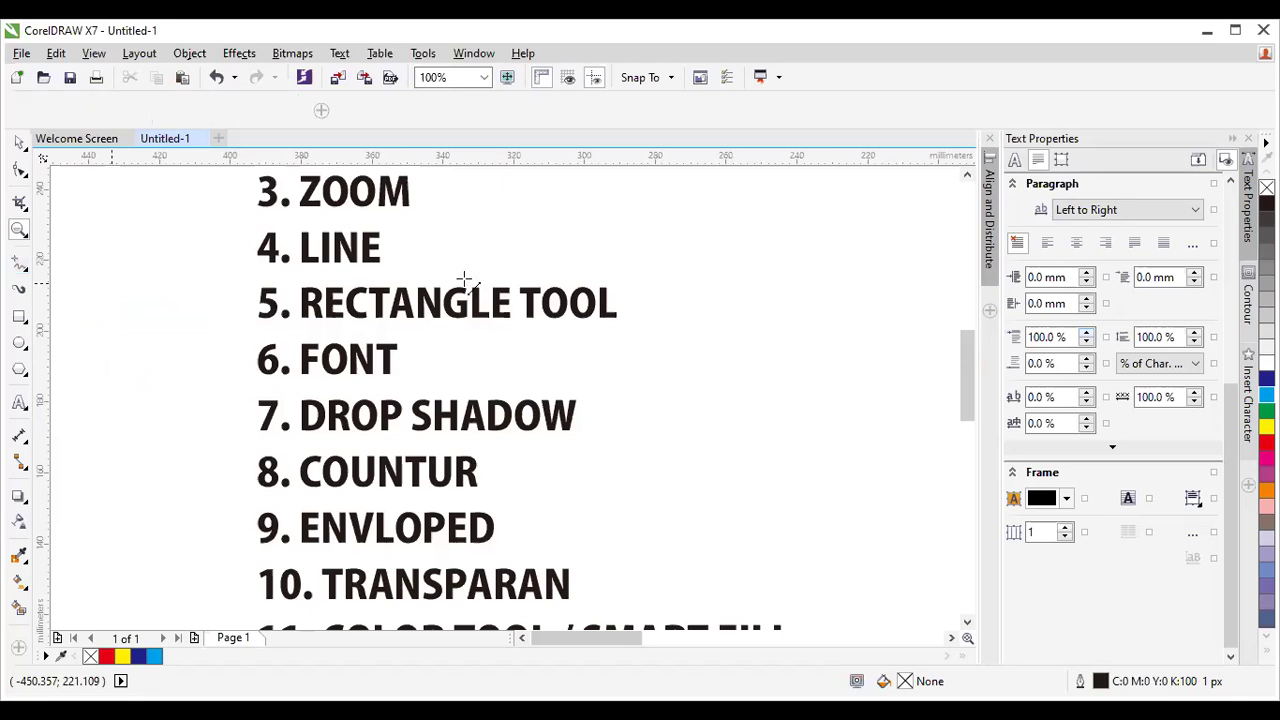
scroll(466, 277, "down", 2)
left_click(952, 637)
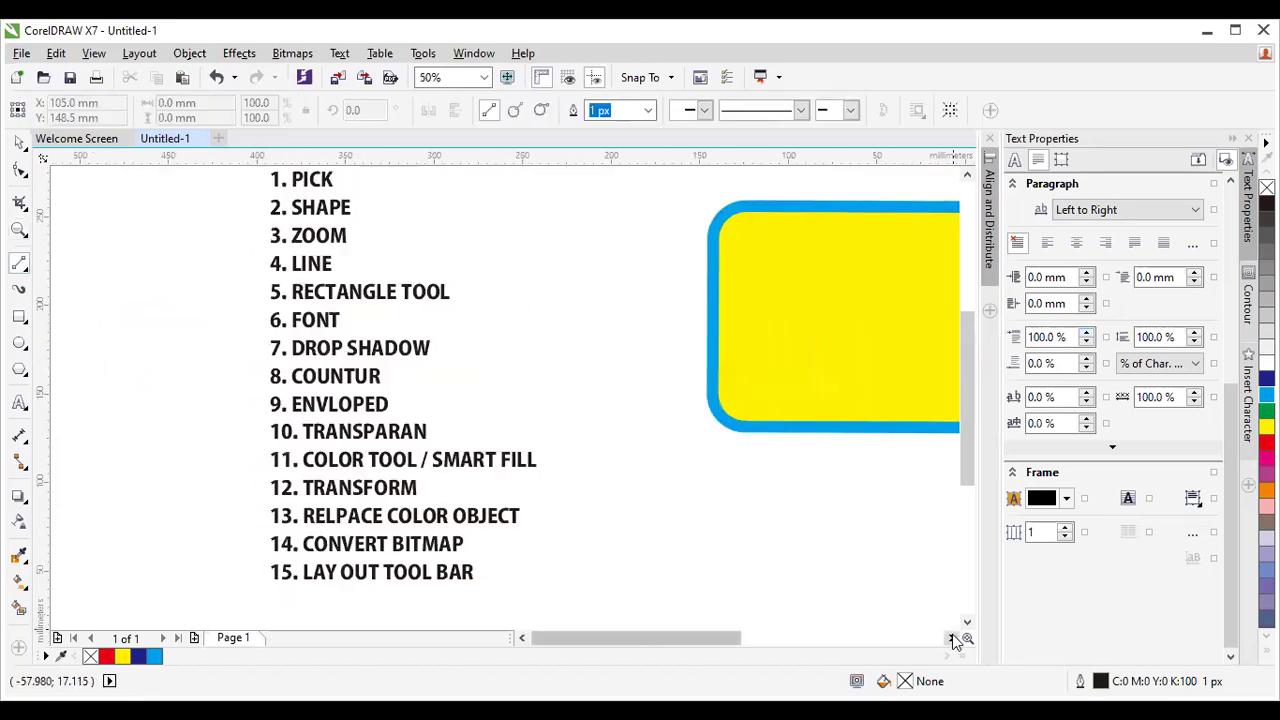
left_click(952, 637)
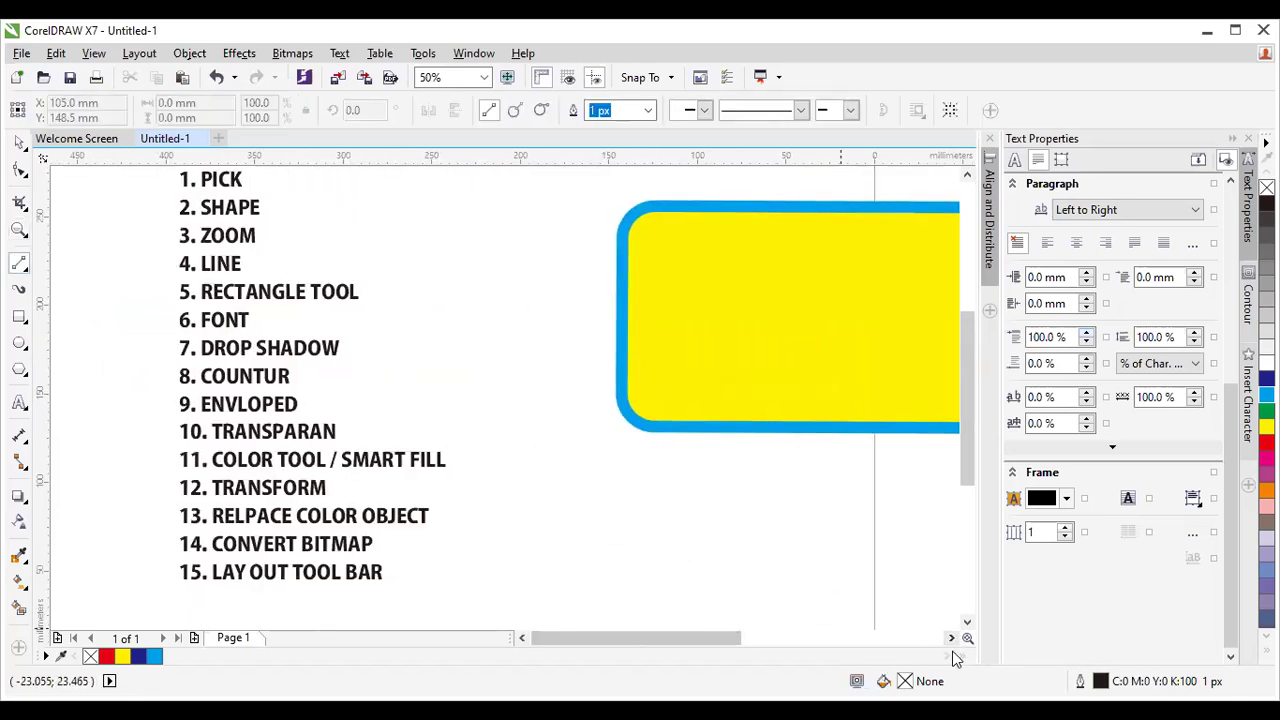
left_click(952, 637)
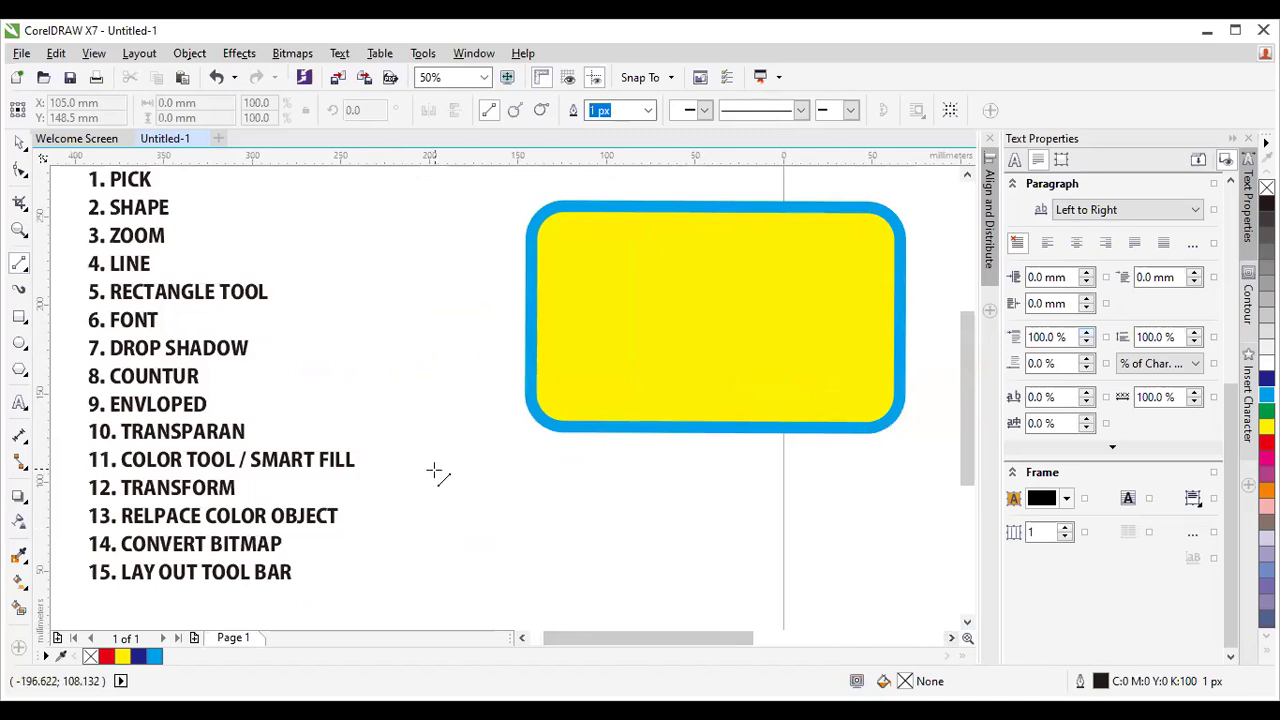
left_click(417, 506)
left_click(610, 491)
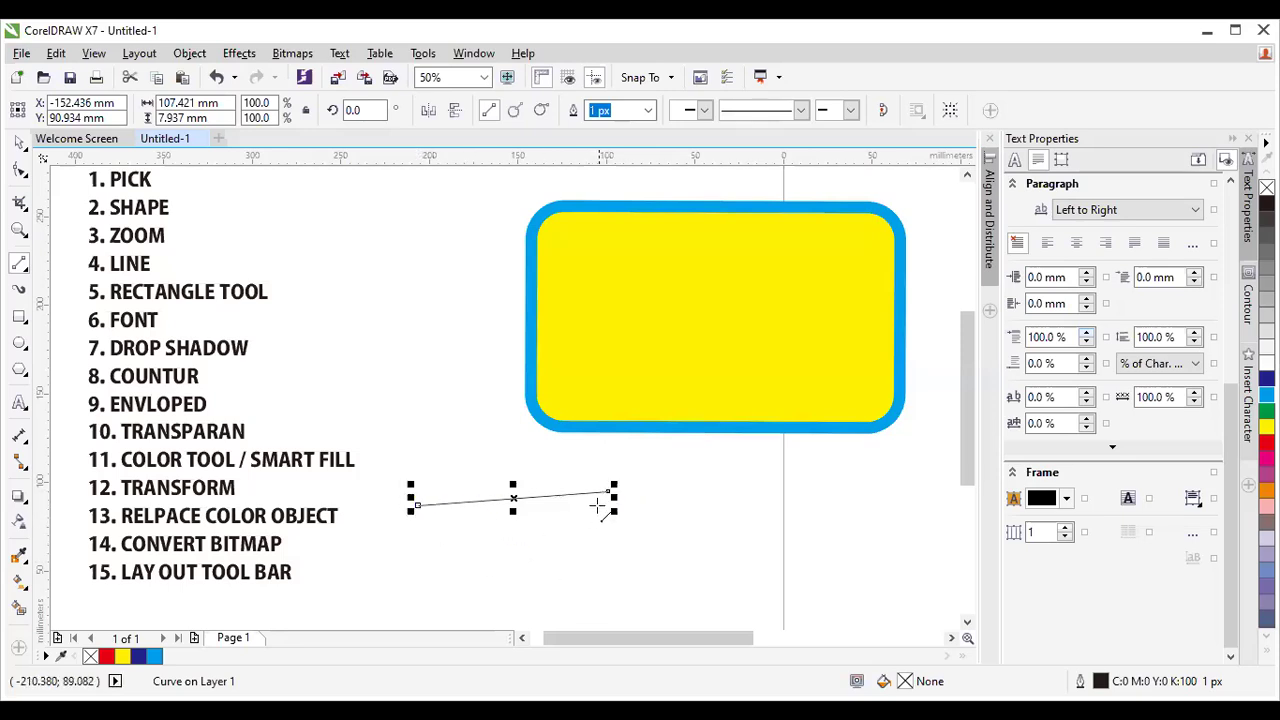
mouse_move(612, 491)
left_mouse_down()
mouse_move(663, 549)
mouse_move(734, 571)
mouse_move(706, 585)
mouse_move(535, 551)
mouse_move(450, 592)
mouse_move(418, 505)
left_mouse_up()
Draw a closed four-sided outline of 2-Point Lines beside the tool list.
mouse_move(325, 238)
left_mouse_down()
mouse_move(343, 292)
mouse_move(334, 363)
mouse_move(325, 352)
left_mouse_up()
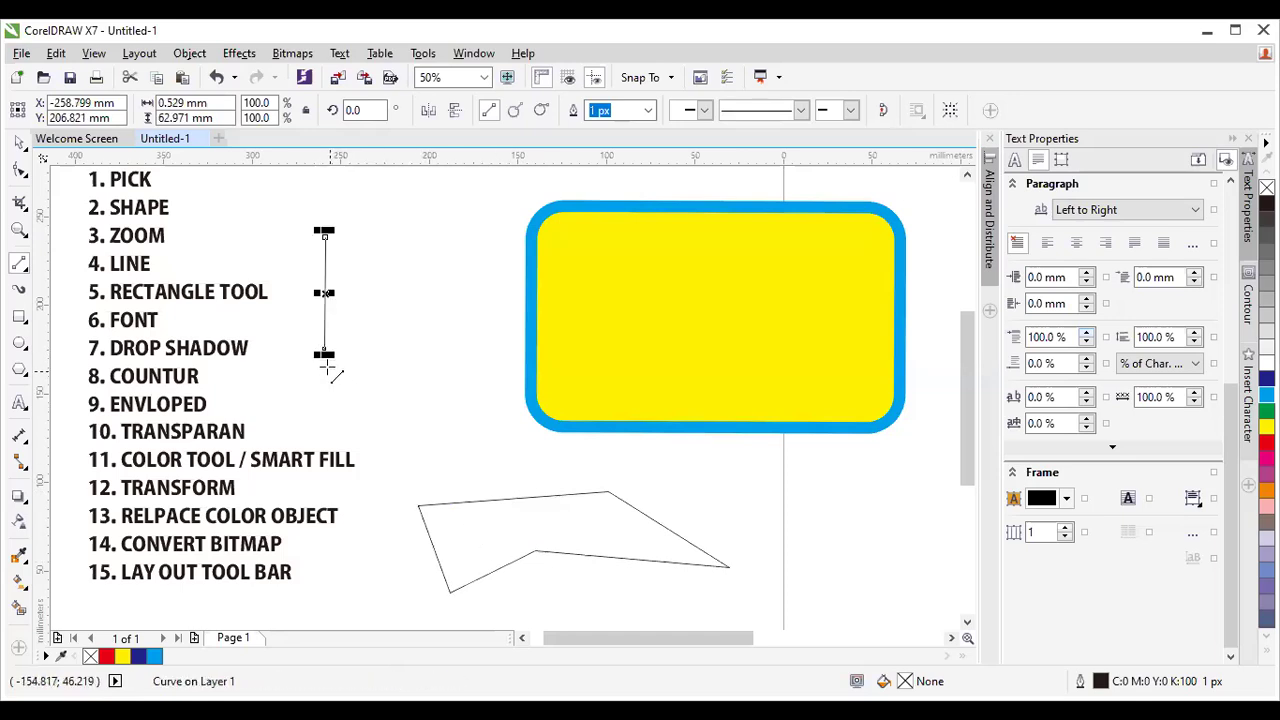
left_click_drag(325, 350, 325, 237)
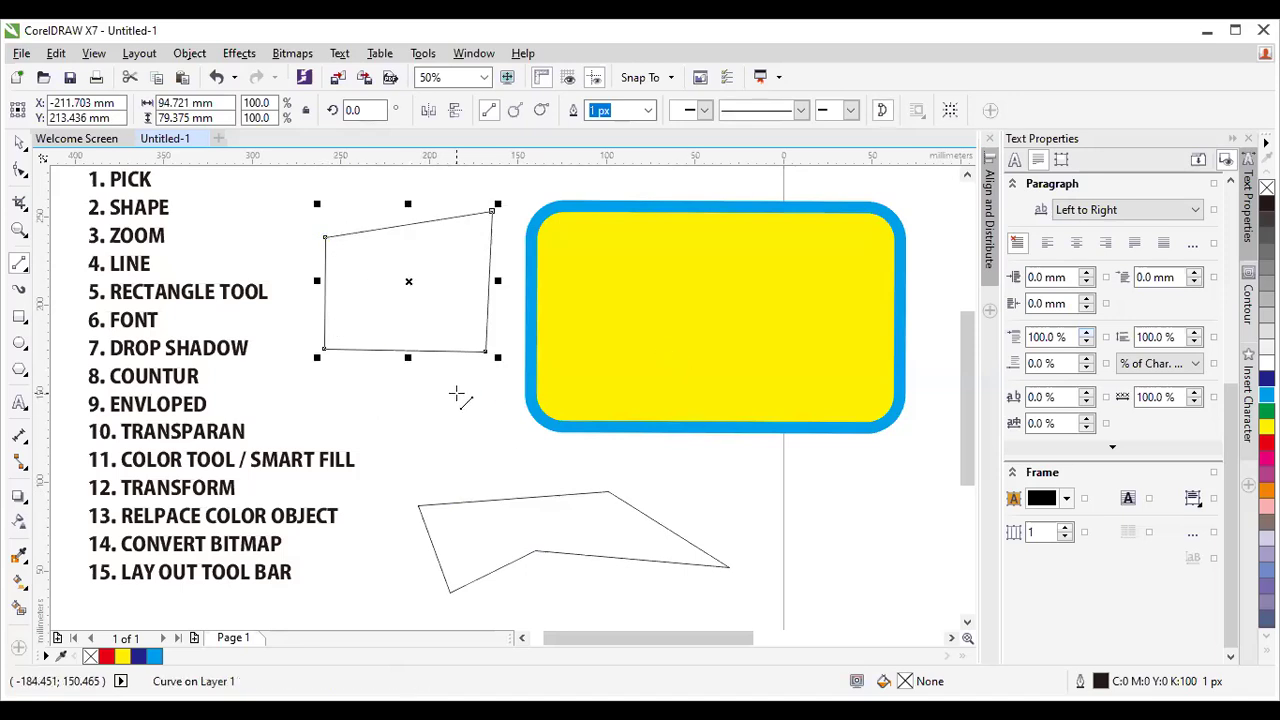
left_click(24, 267)
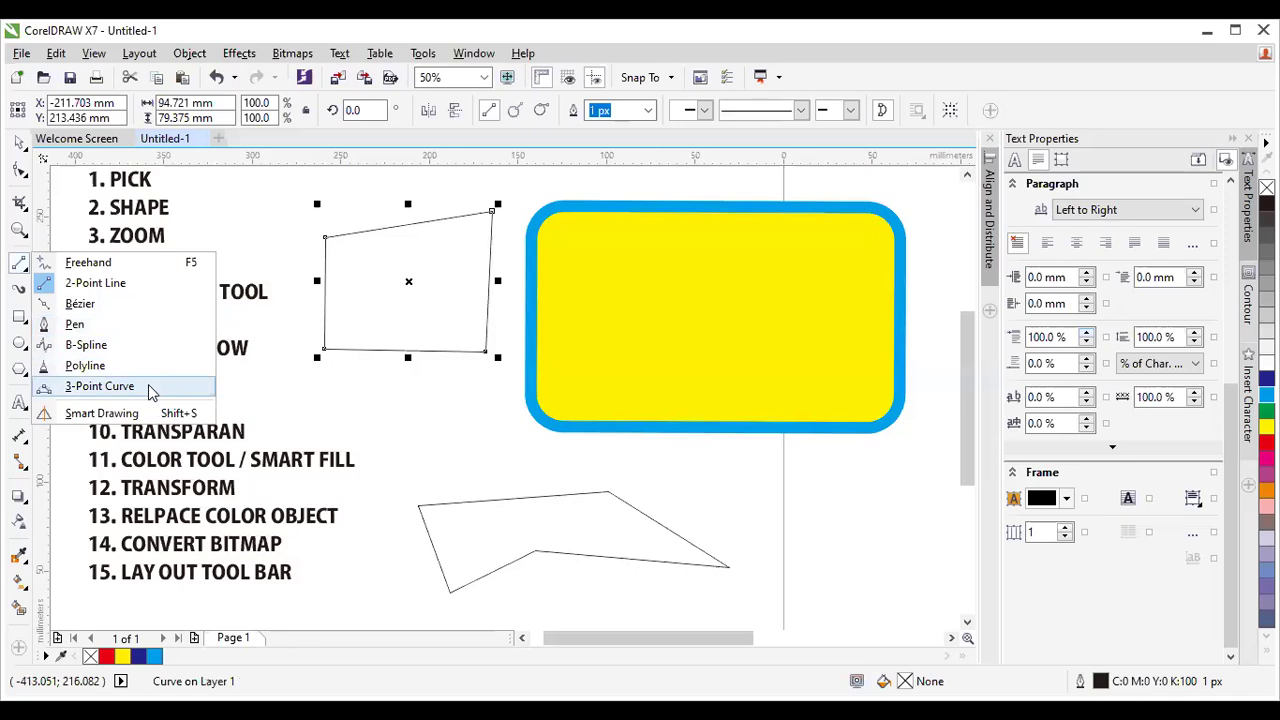
Draw two 3-Point Curve arcs sharing end points to form a lens below the rectangle.
left_click(100, 386)
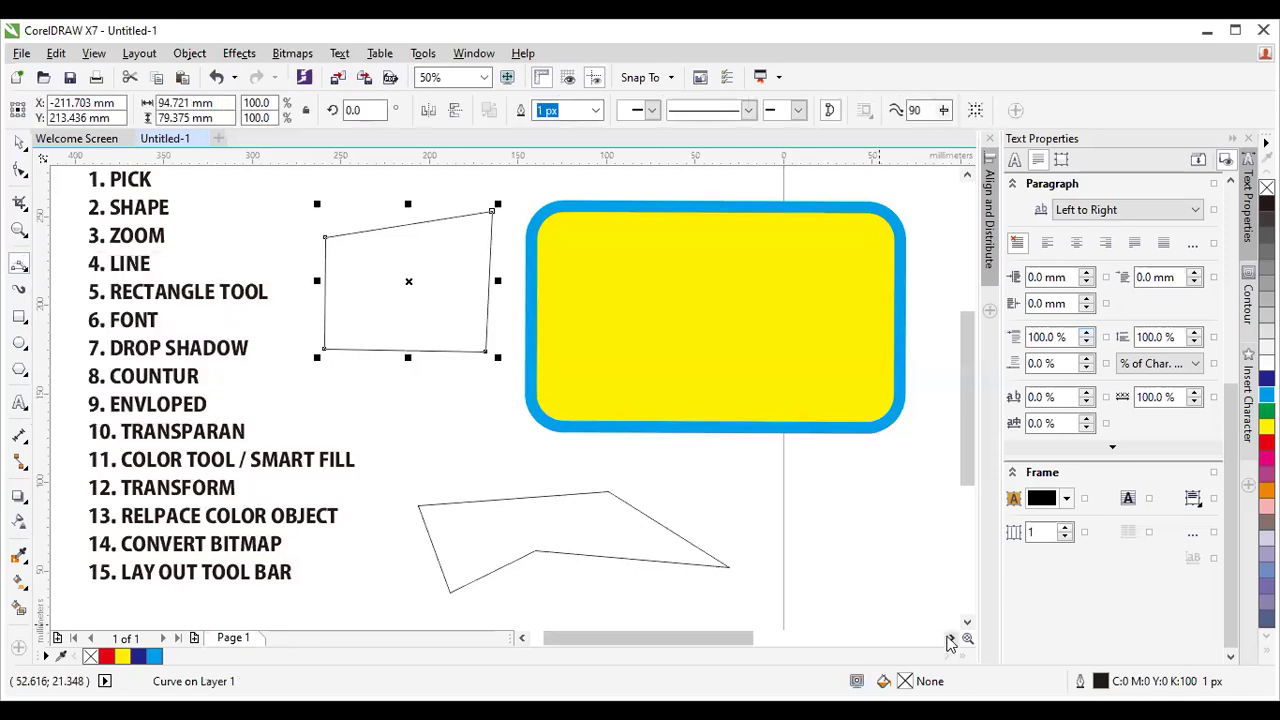
left_click(951, 638)
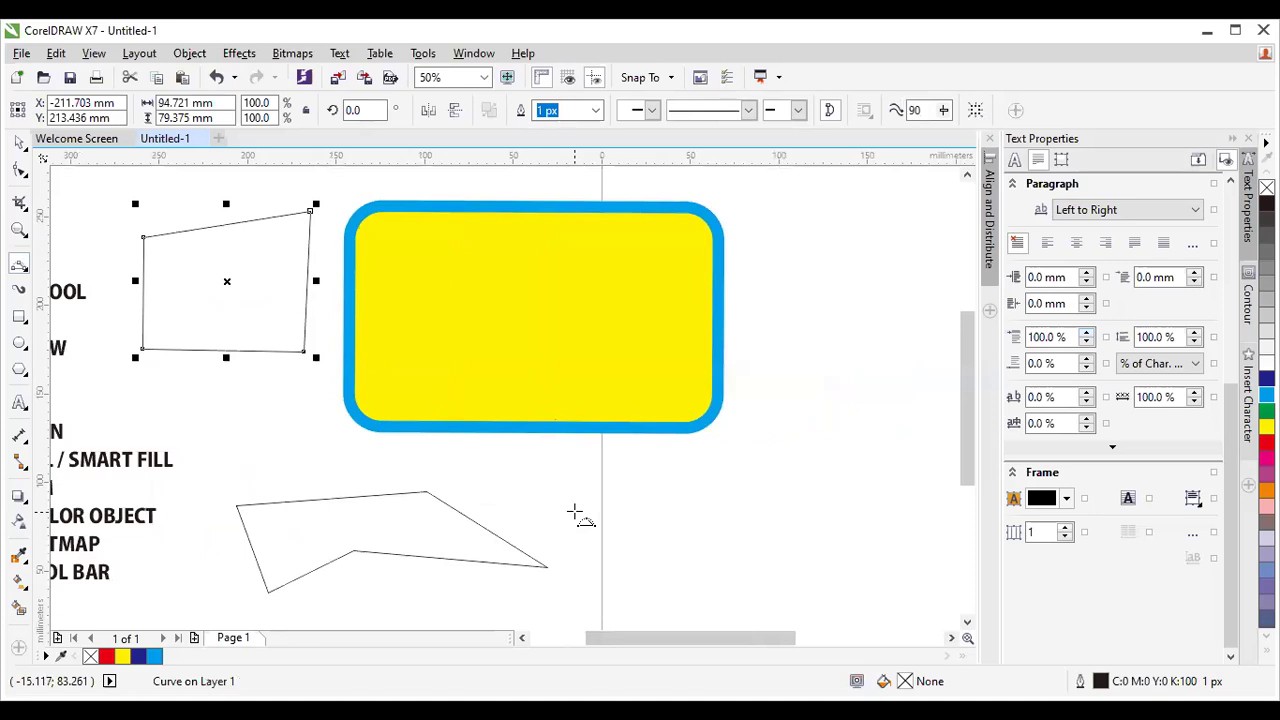
left_click(568, 497)
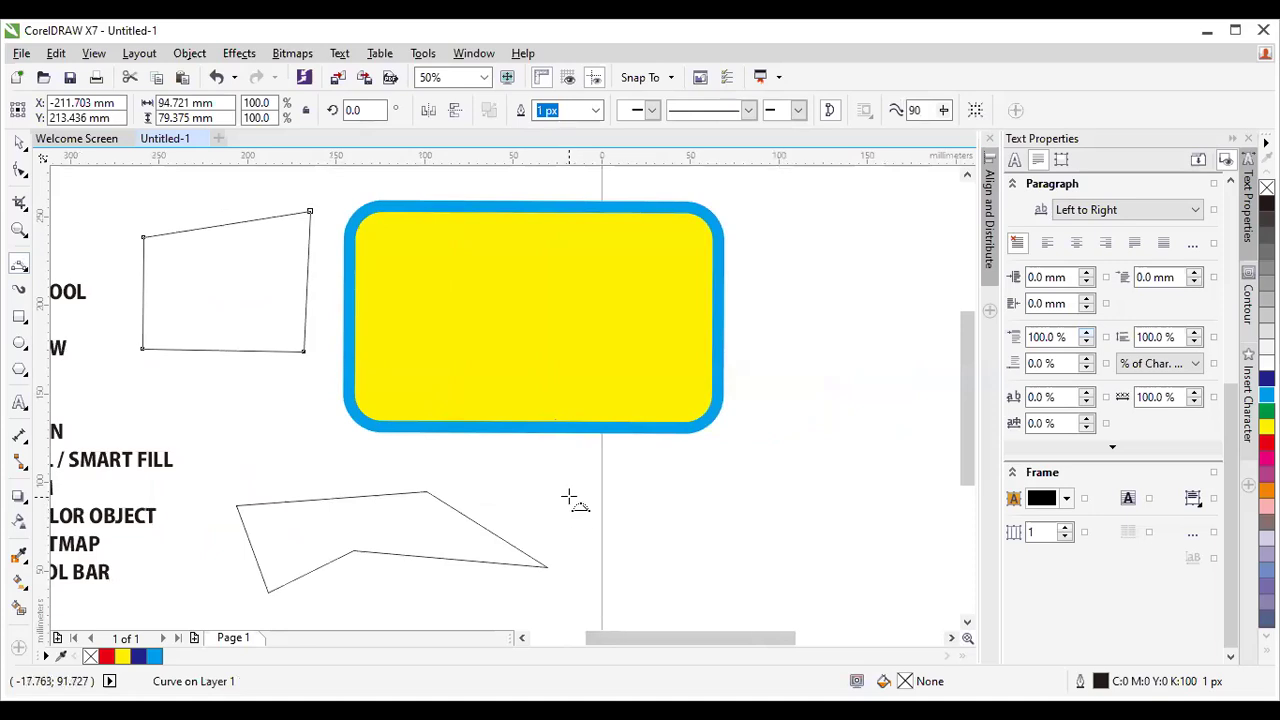
left_click(832, 509)
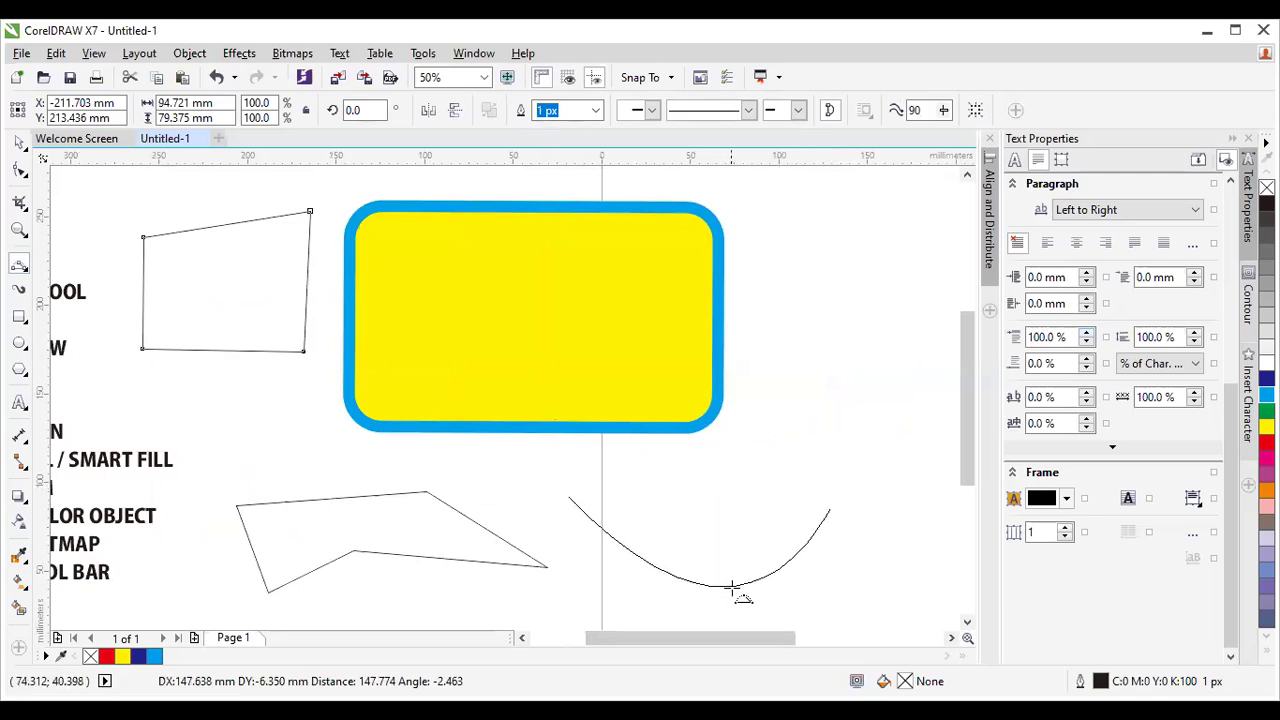
left_click(694, 441)
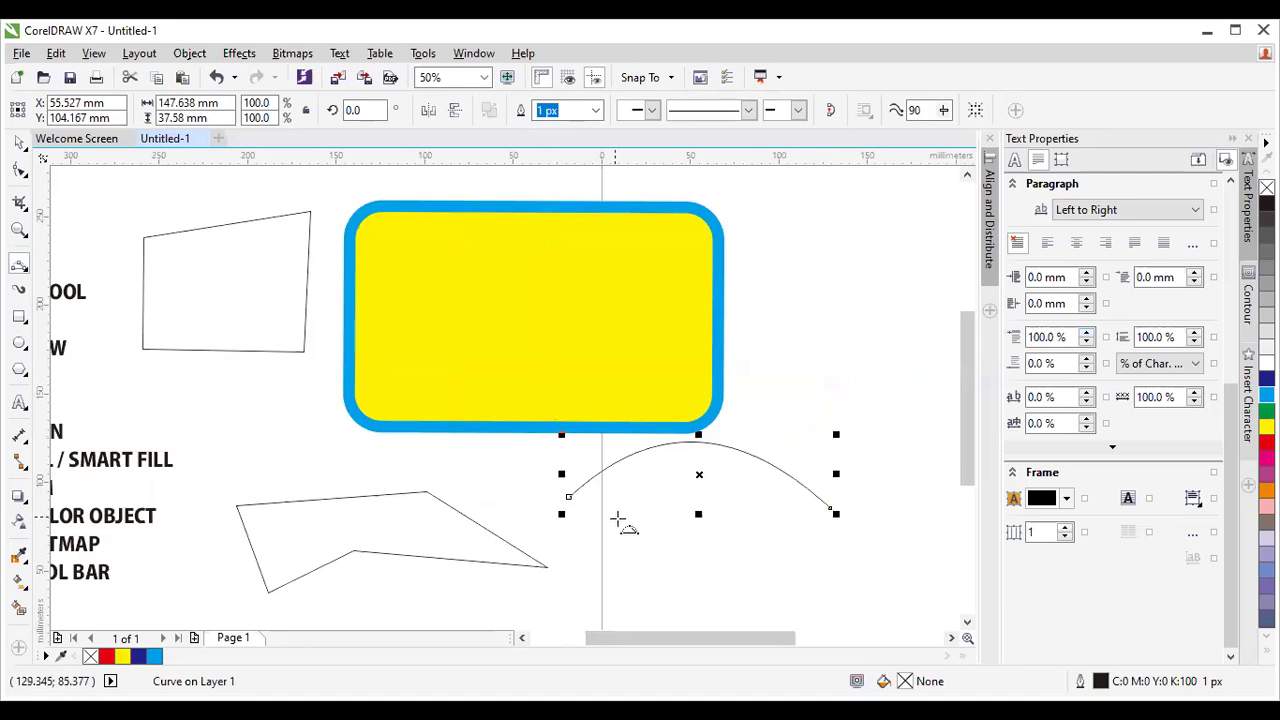
left_click_drag(568, 497, 829, 508)
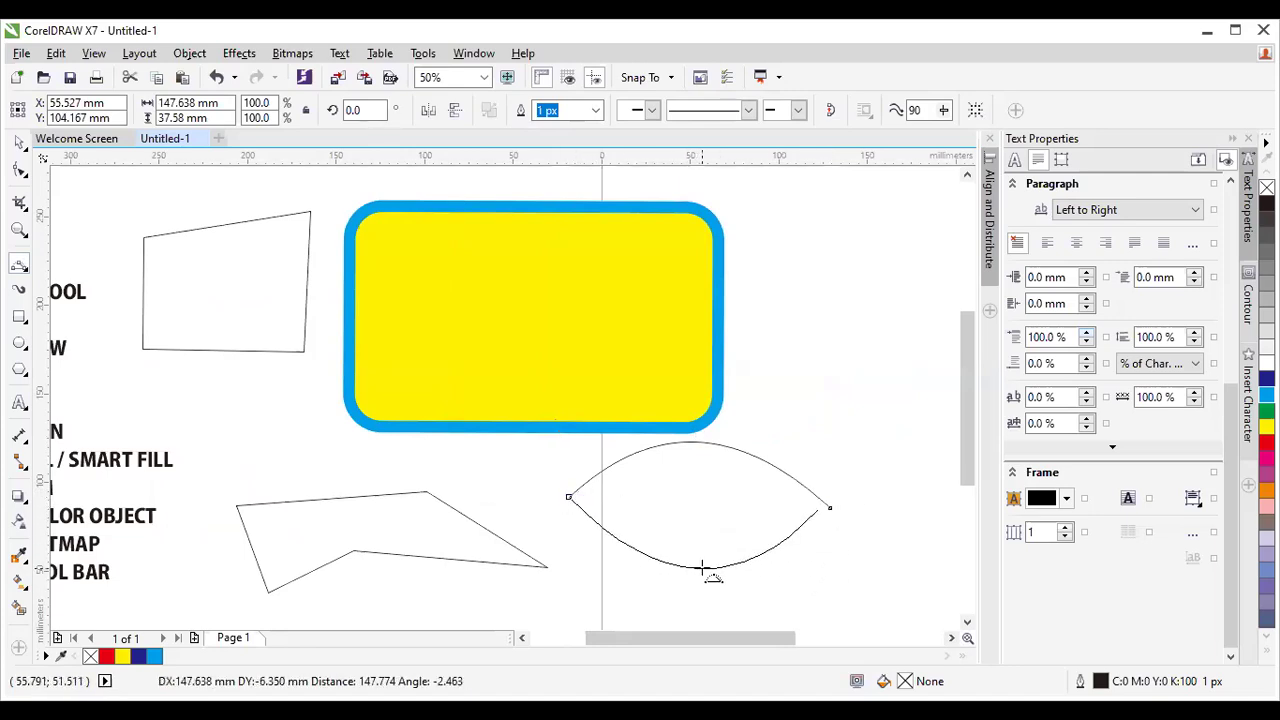
left_click(703, 570)
Draw a left-bowing 3-point arc to the right of the yellow rectangle.
left_click_drag(792, 397, 830, 197)
left_click(762, 275)
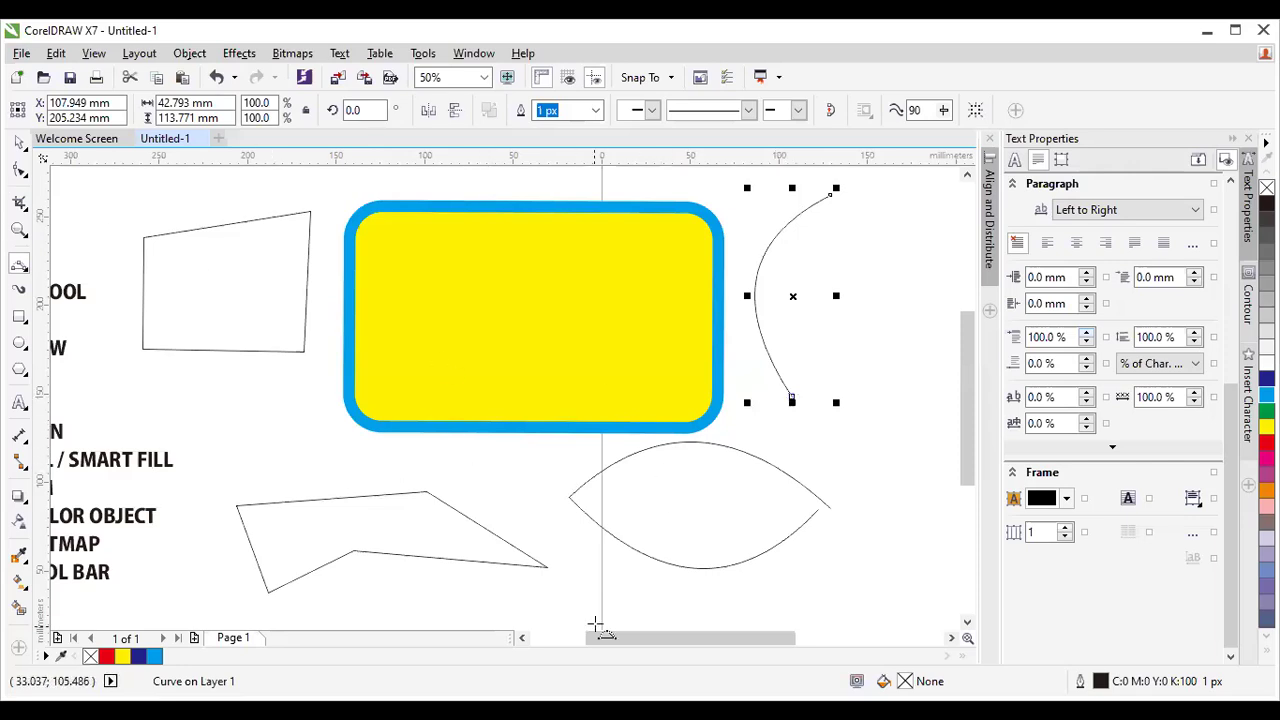
left_click_drag(622, 637, 590, 638)
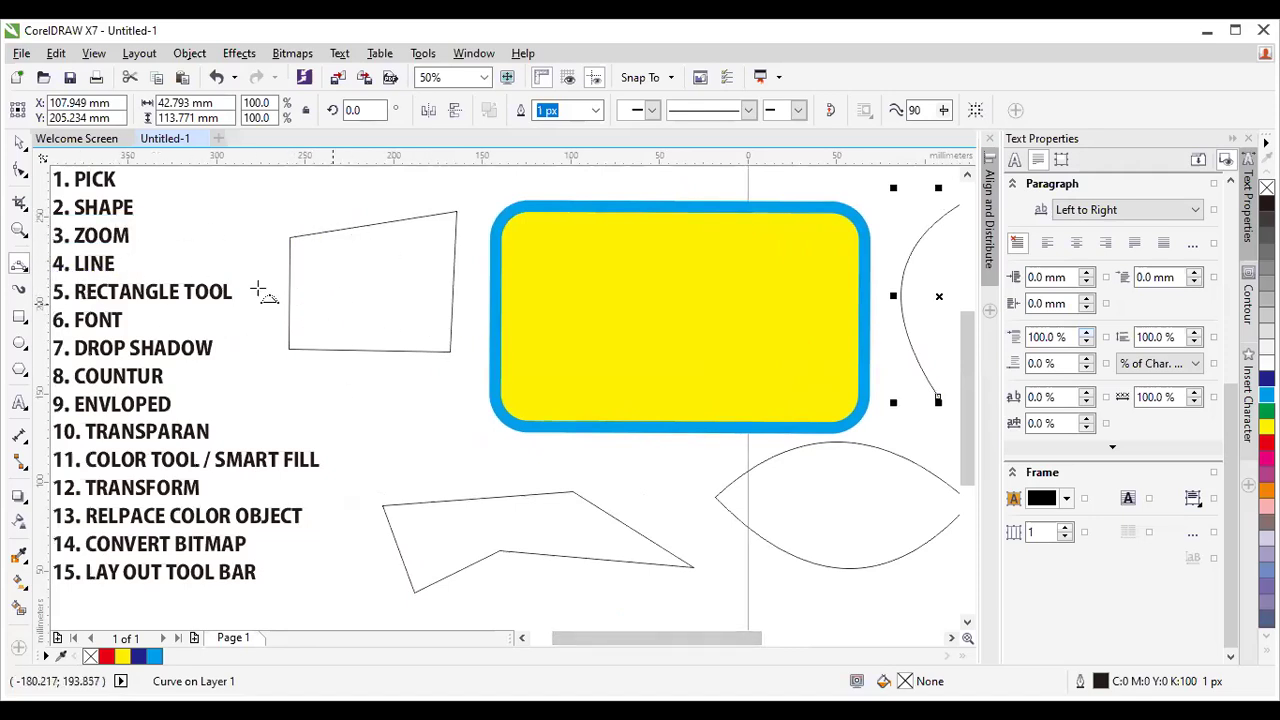
With the Shape tool, drag the arc's top node and handles so it curls right.
left_click(22, 172)
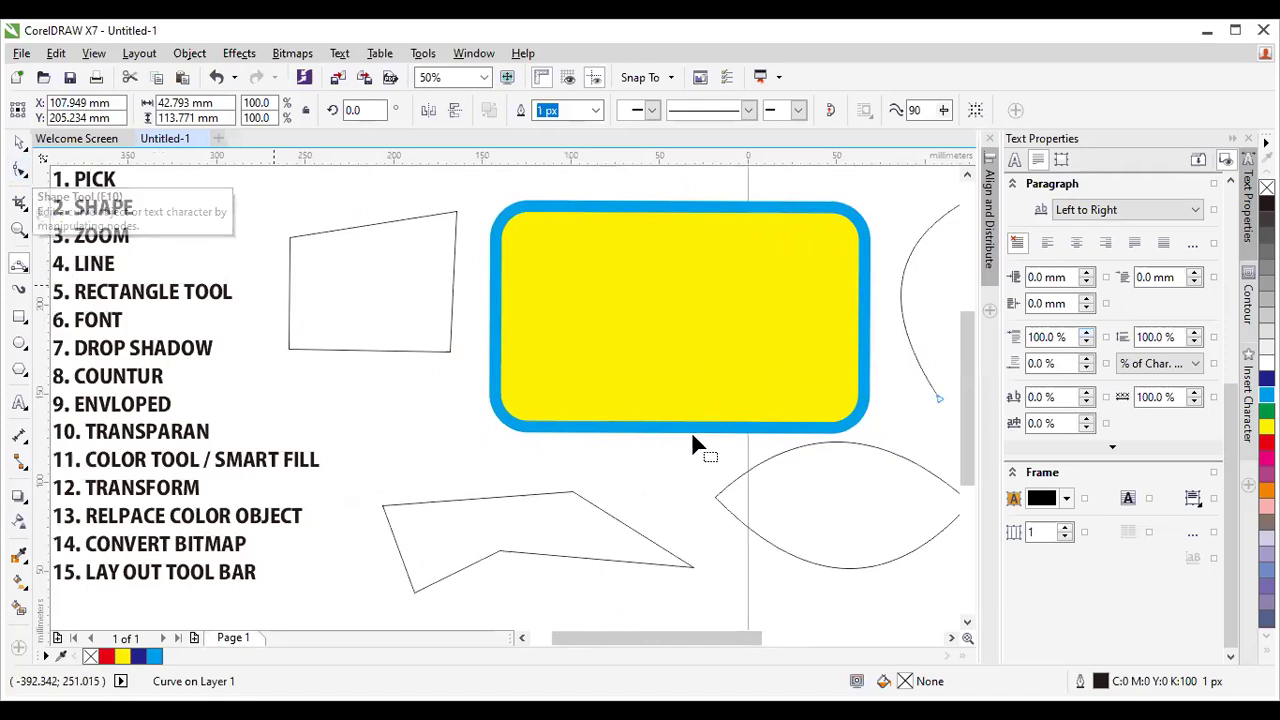
left_click(951, 637)
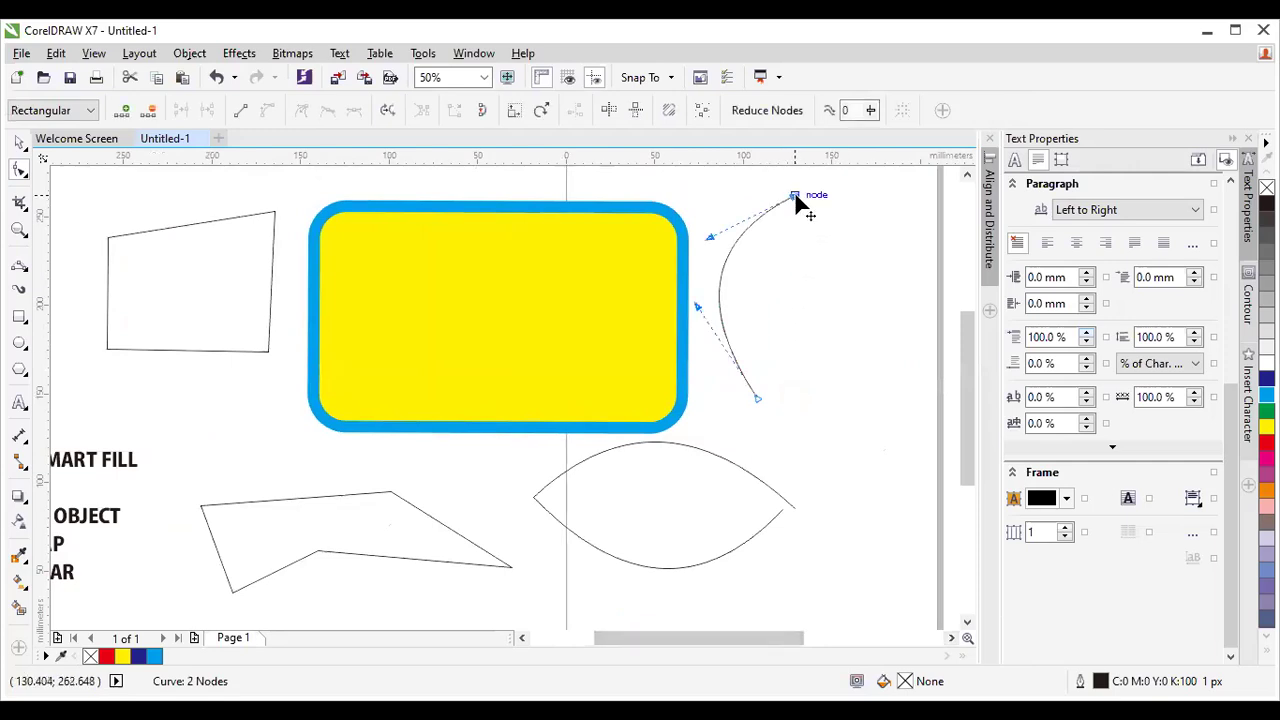
left_click_drag(796, 197, 826, 236)
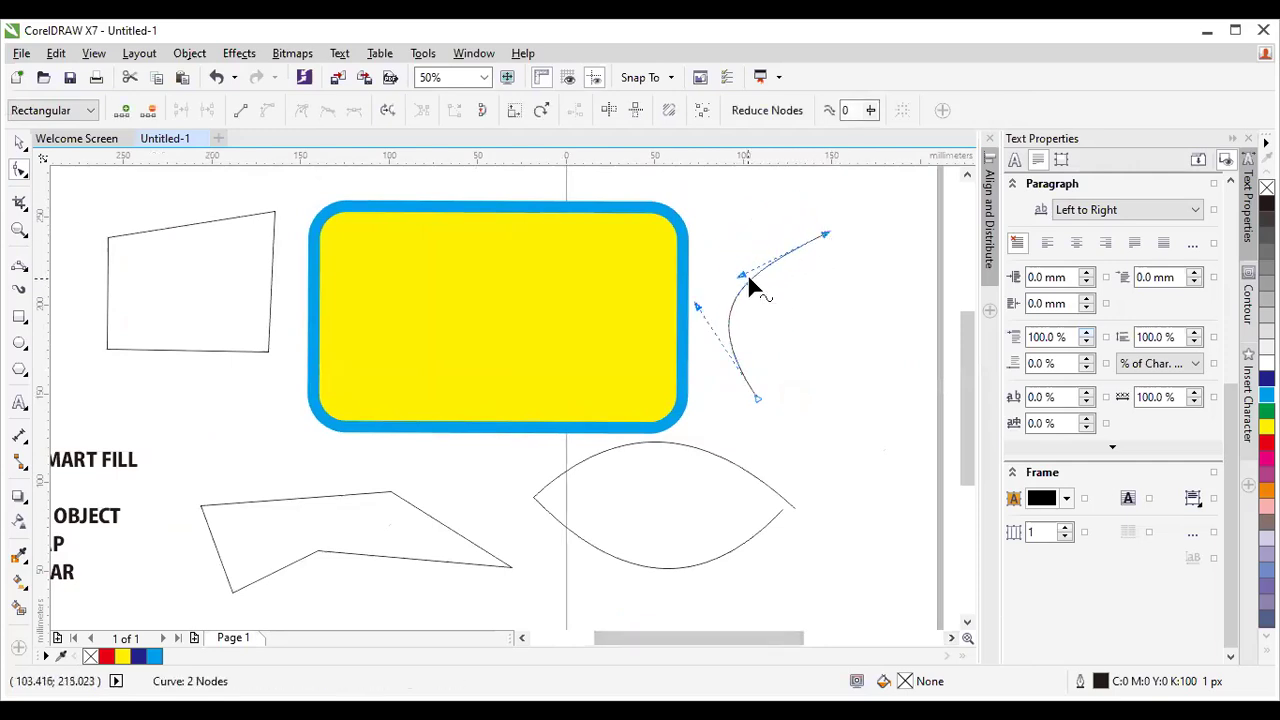
left_click_drag(741, 275, 706, 193)
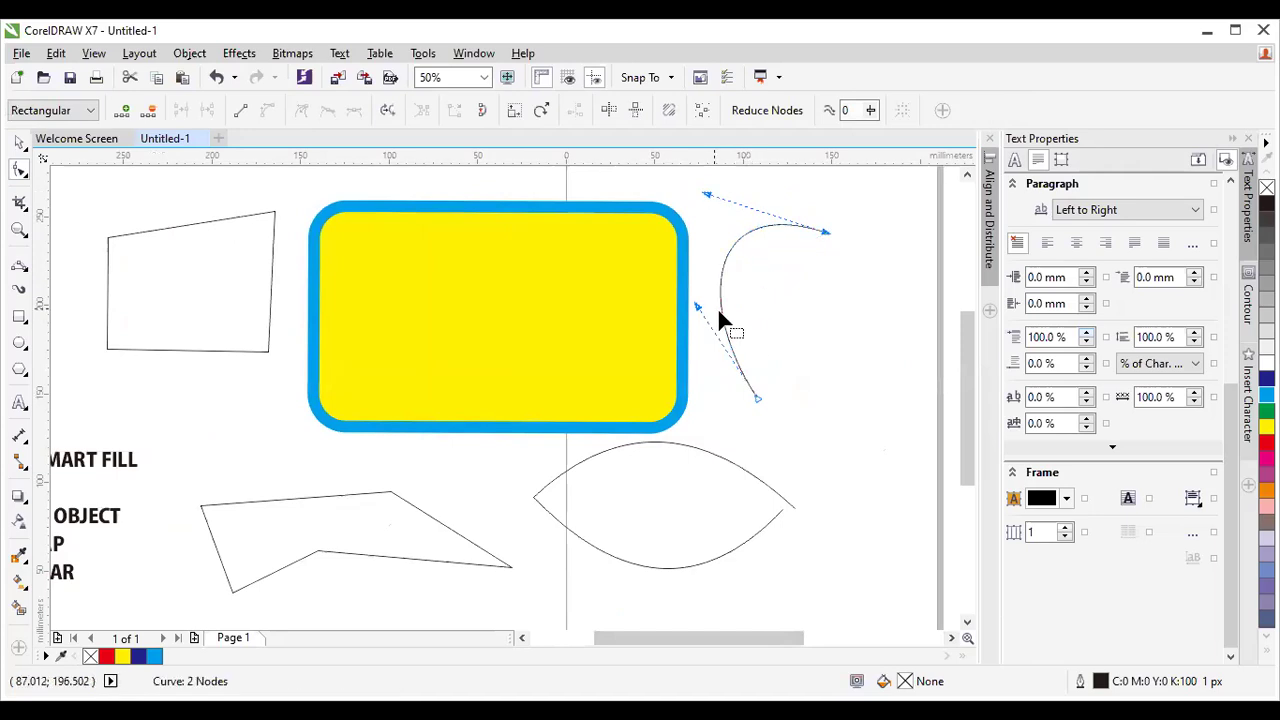
left_click_drag(697, 310, 620, 274)
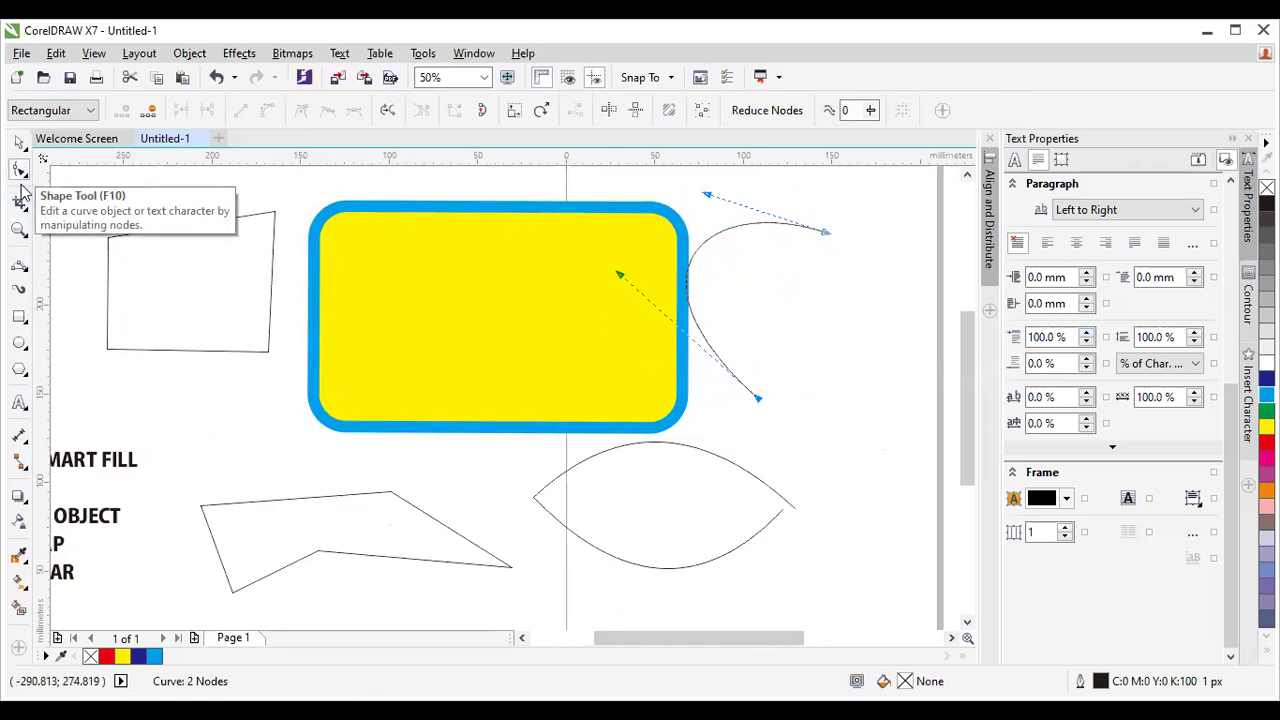
Select the quadrilateral with the Shape tool and try to marquee its four nodes.
left_click(187, 350)
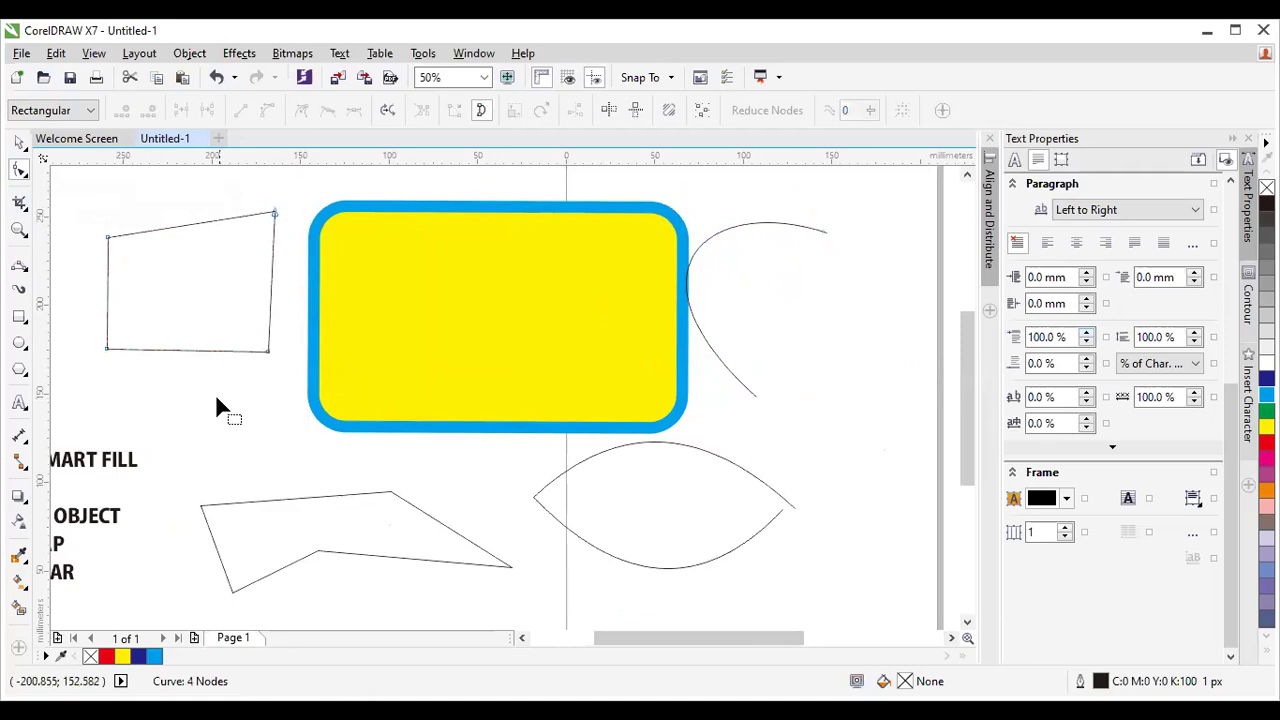
left_click_drag(189, 234, 188, 236)
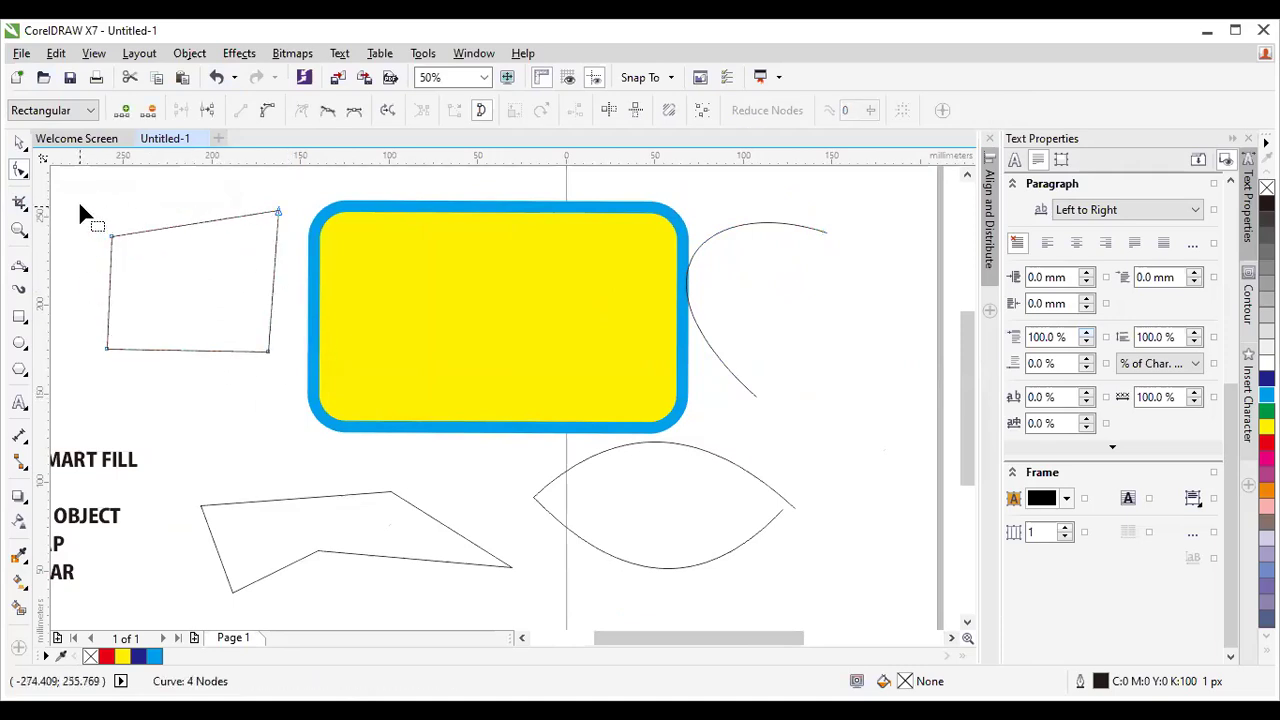
left_click_drag(305, 386, 305, 384)
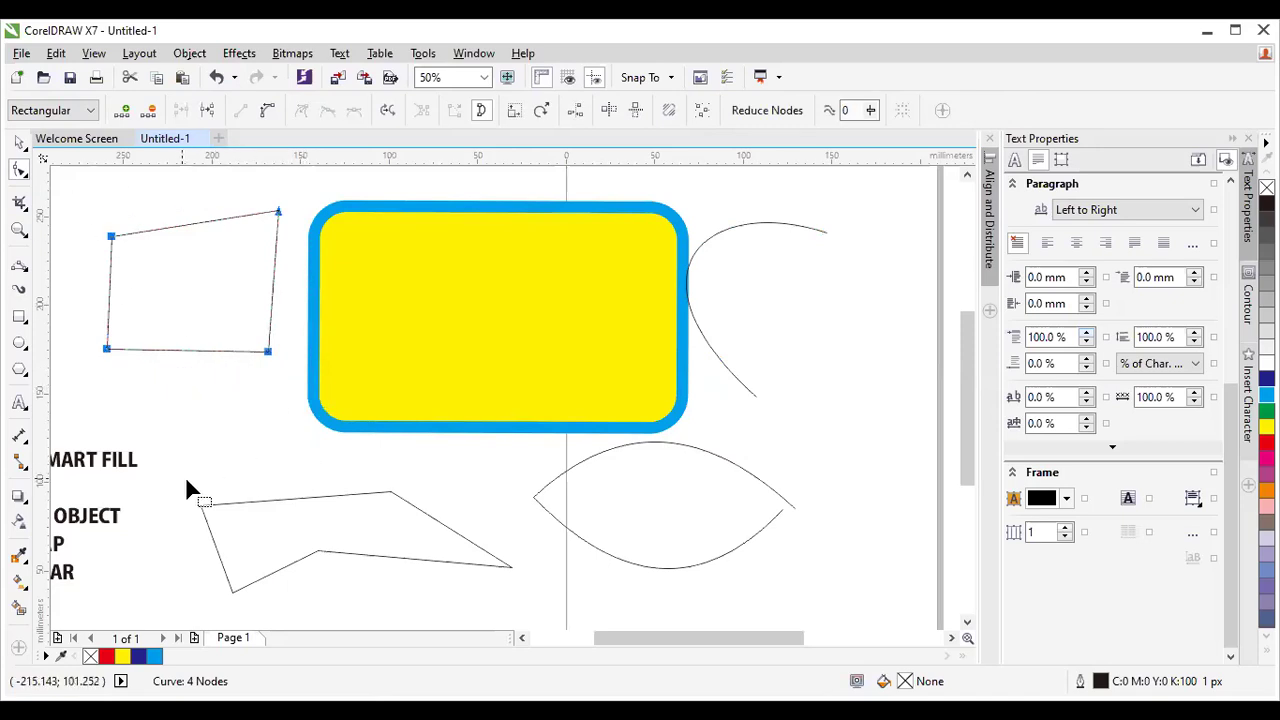
left_click_drag(360, 615, 505, 532)
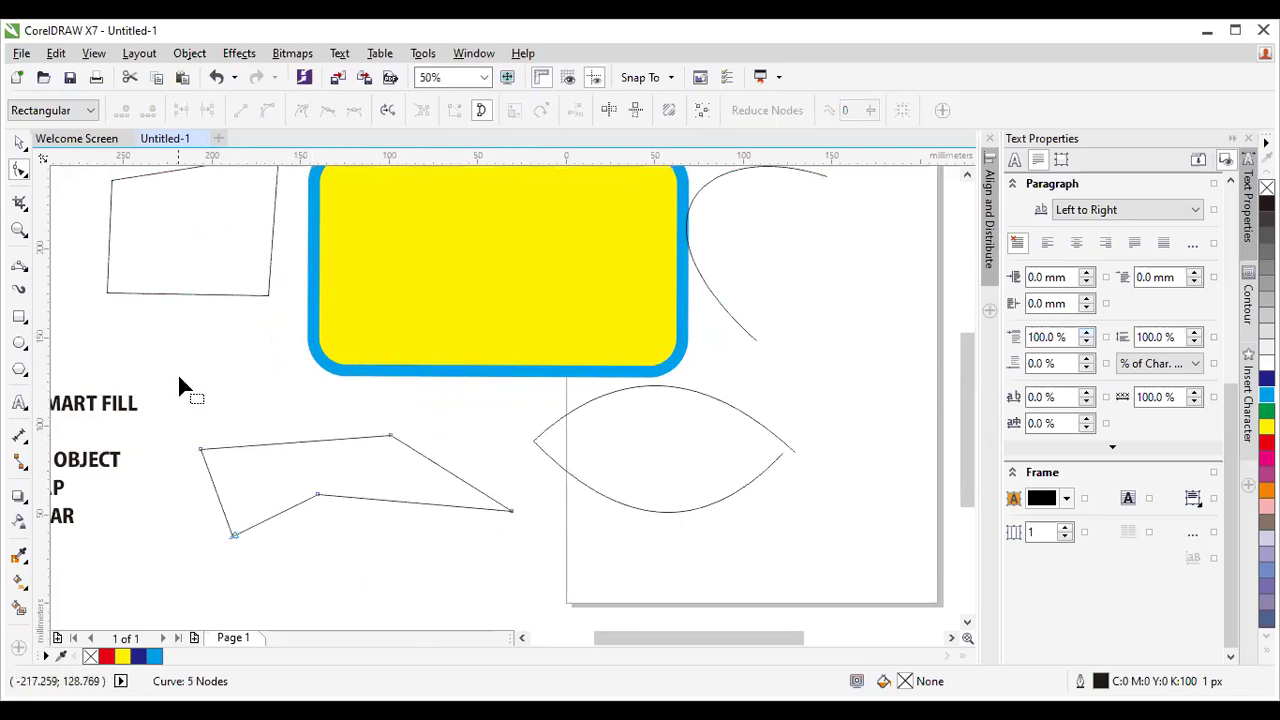
left_click(124, 294)
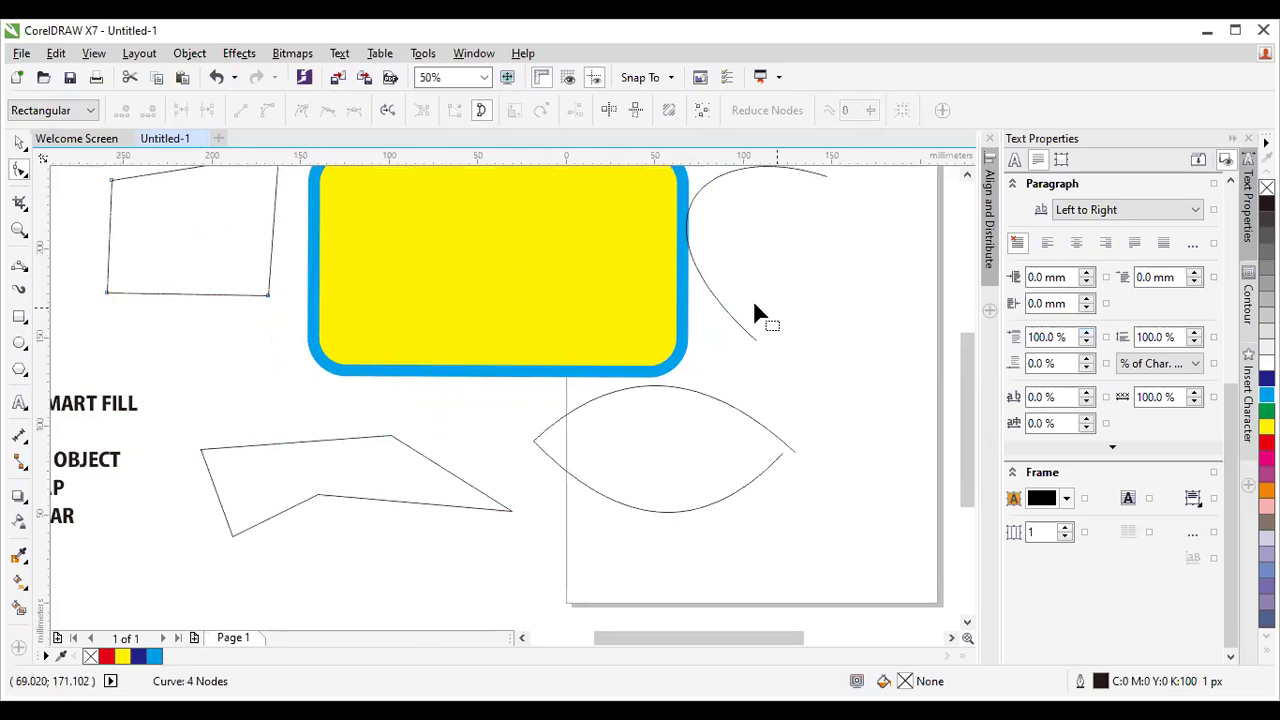
left_click(966, 175)
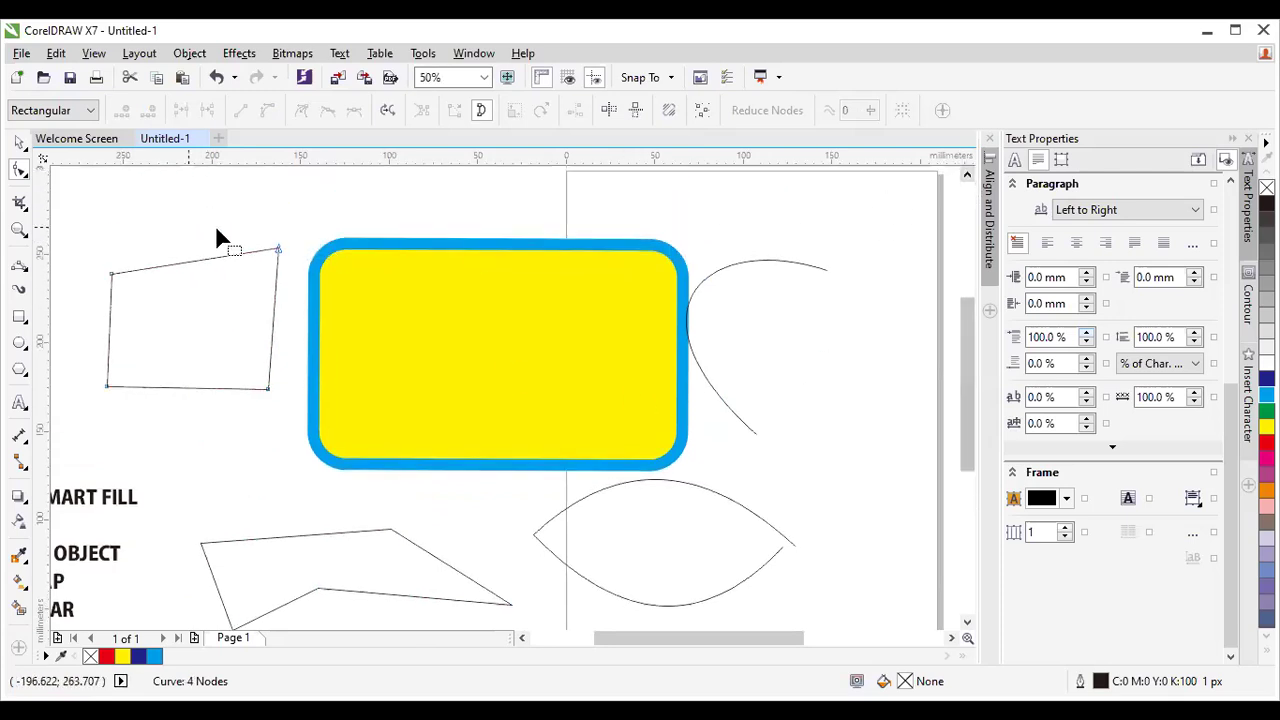
Zoom to 100% on the quadrilateral and marquee-select all four of its nodes.
scroll(57, 244, "up", 2)
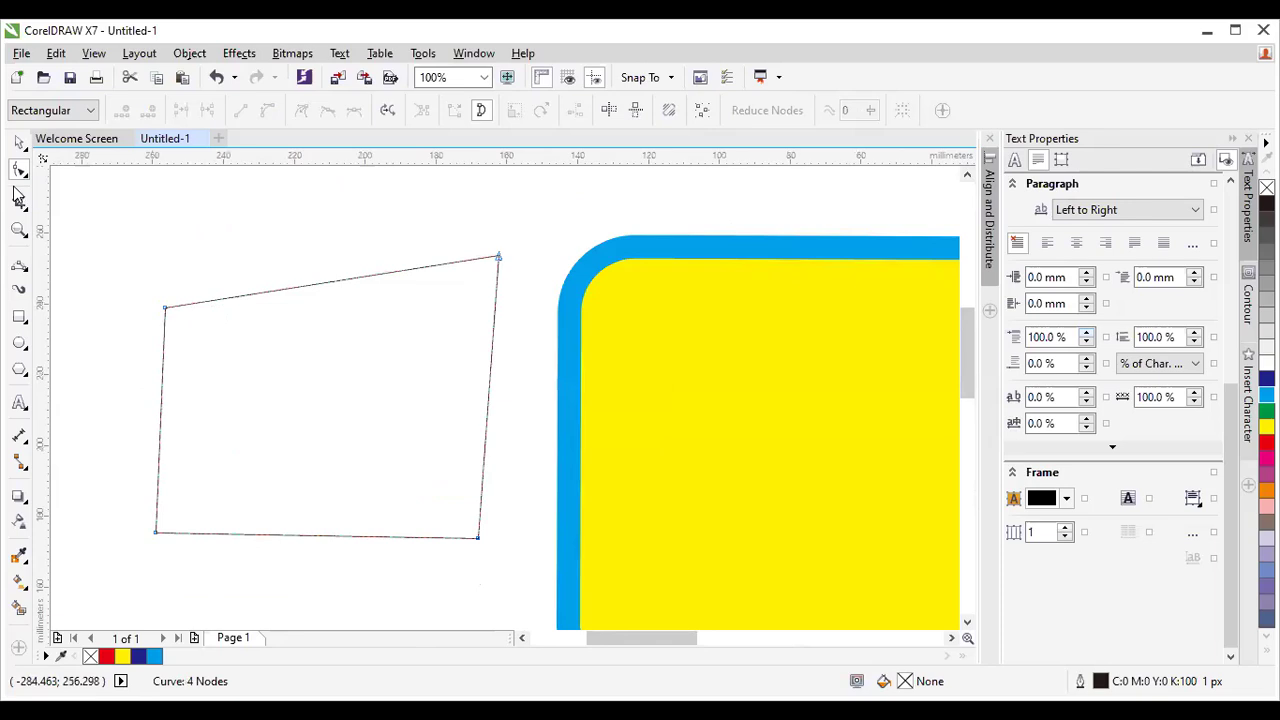
left_click(273, 292)
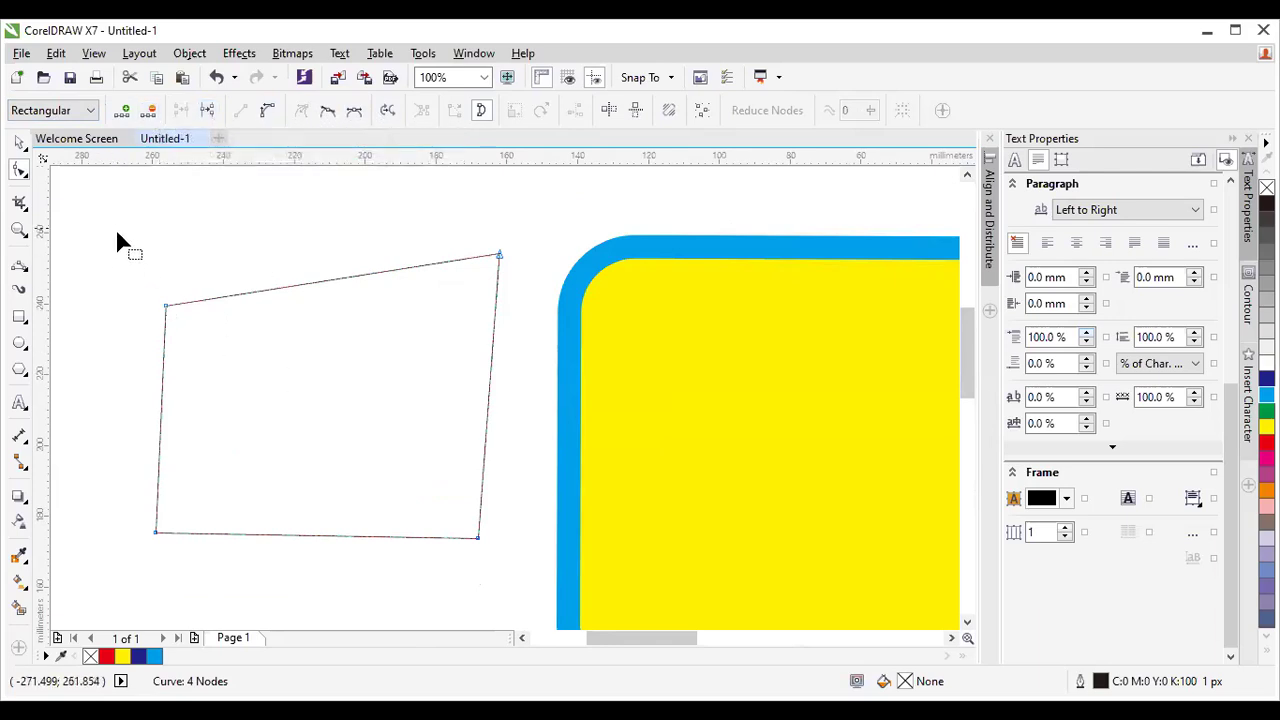
left_click_drag(87, 200, 537, 569)
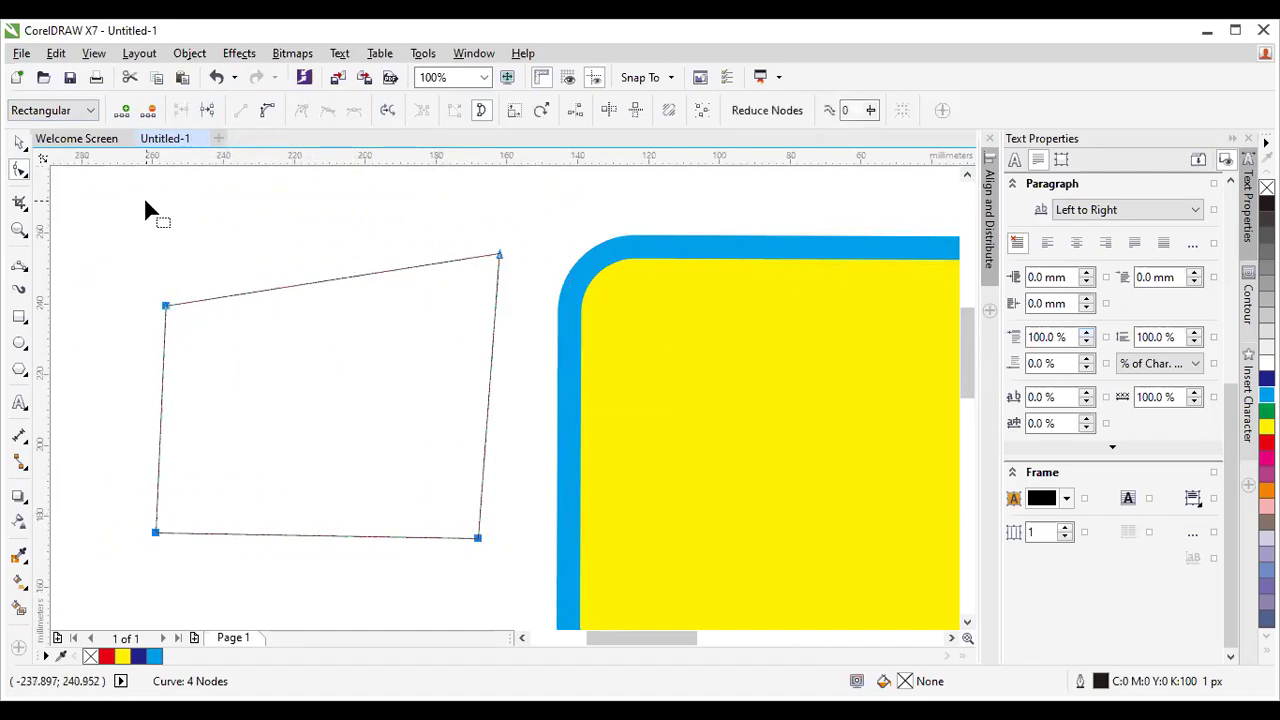
Delete all of the quadrilateral's nodes, then only its top-left node, undoing each deletion.
left_click(149, 112)
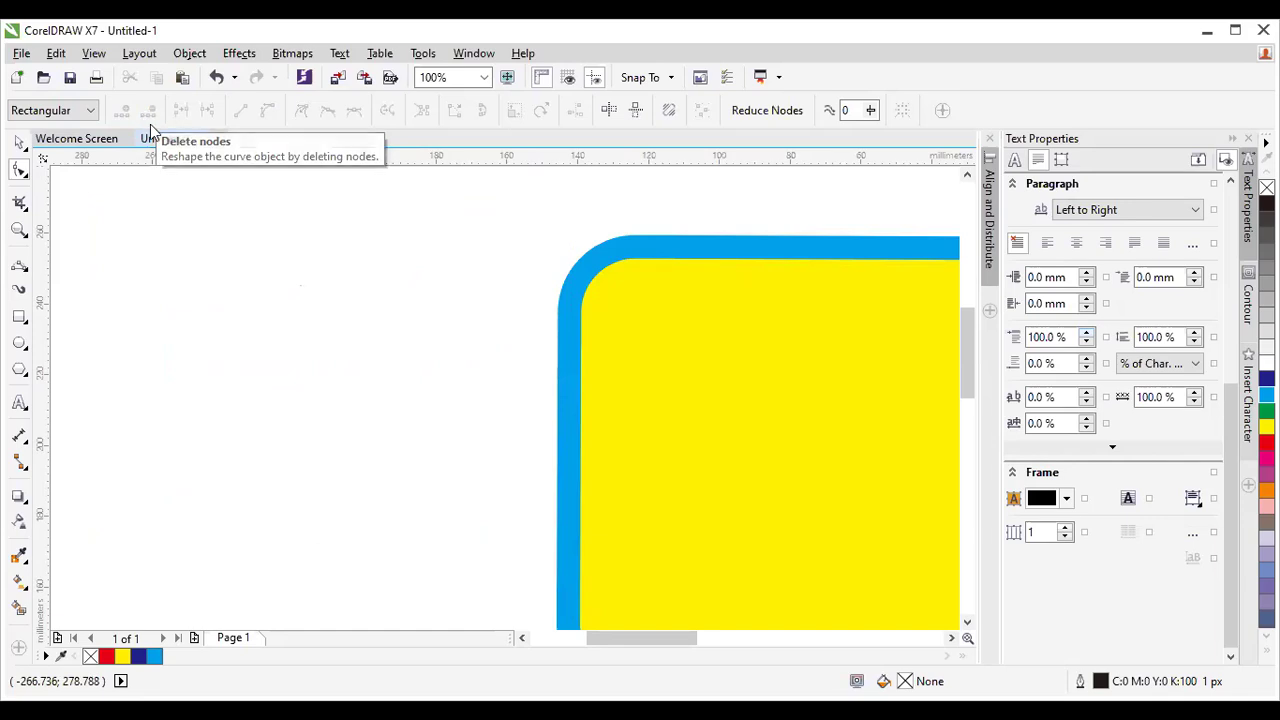
key("ctrl+z")
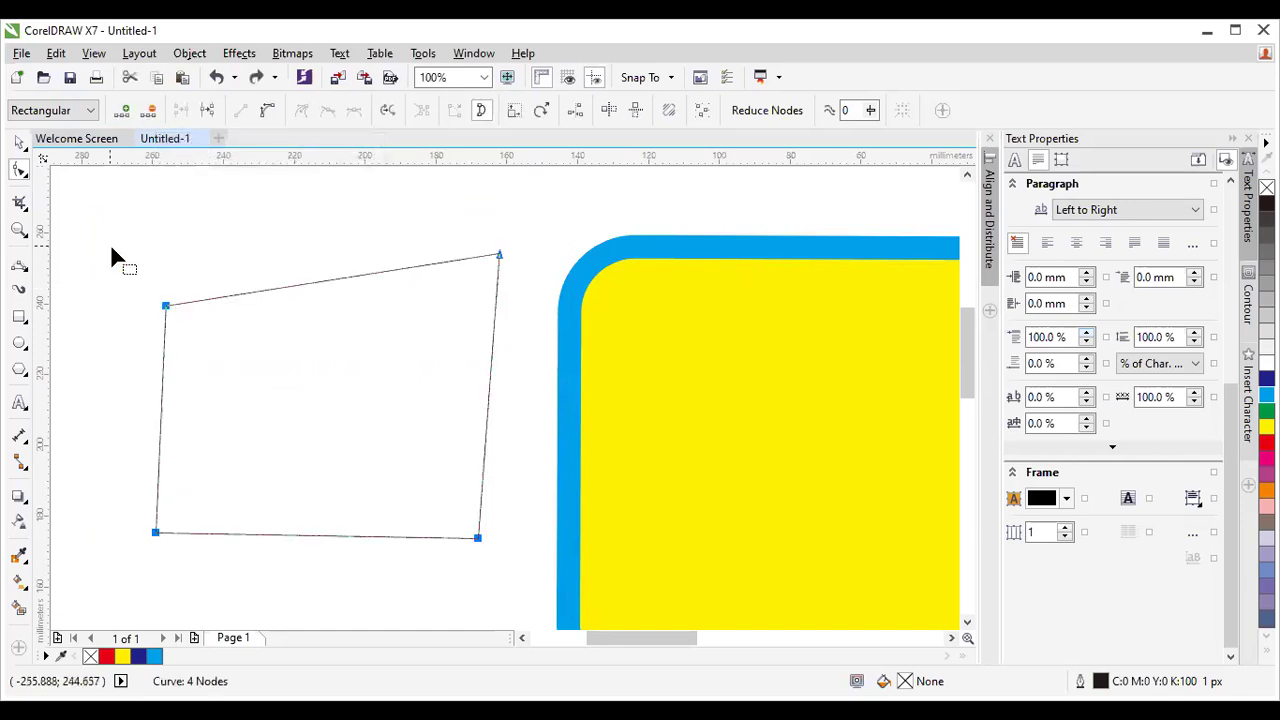
left_click(166, 305)
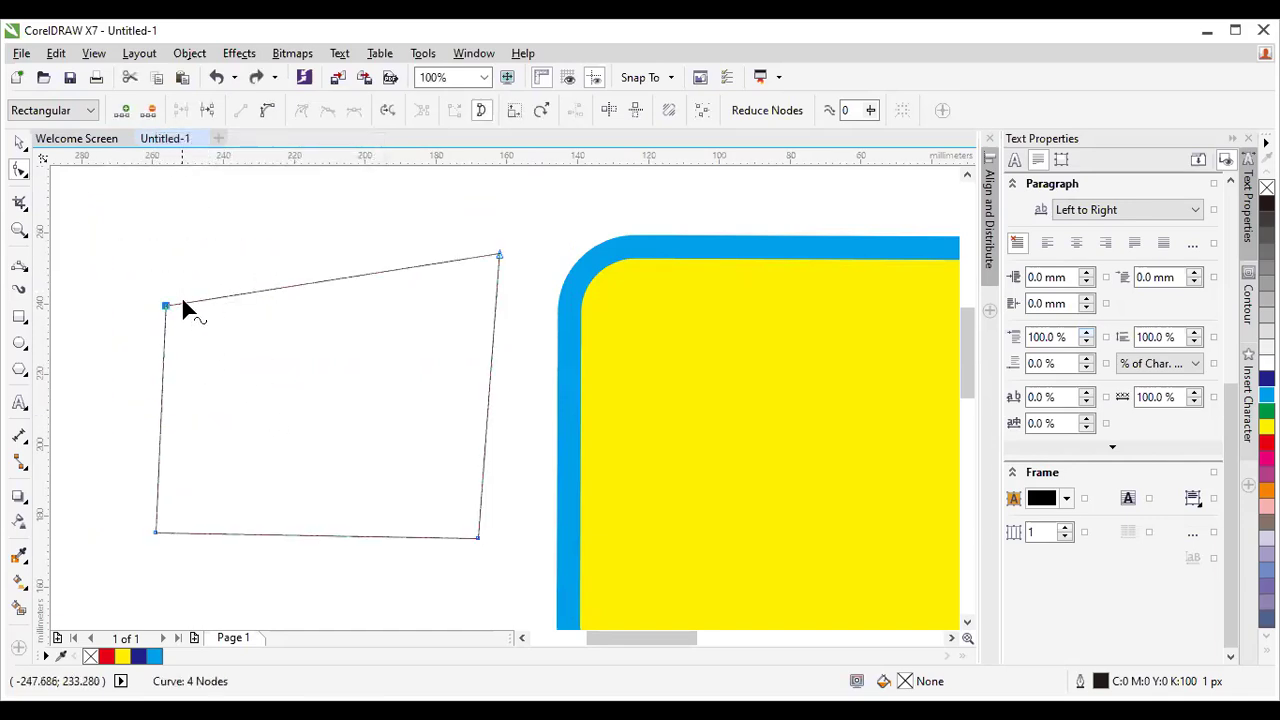
left_click(151, 112)
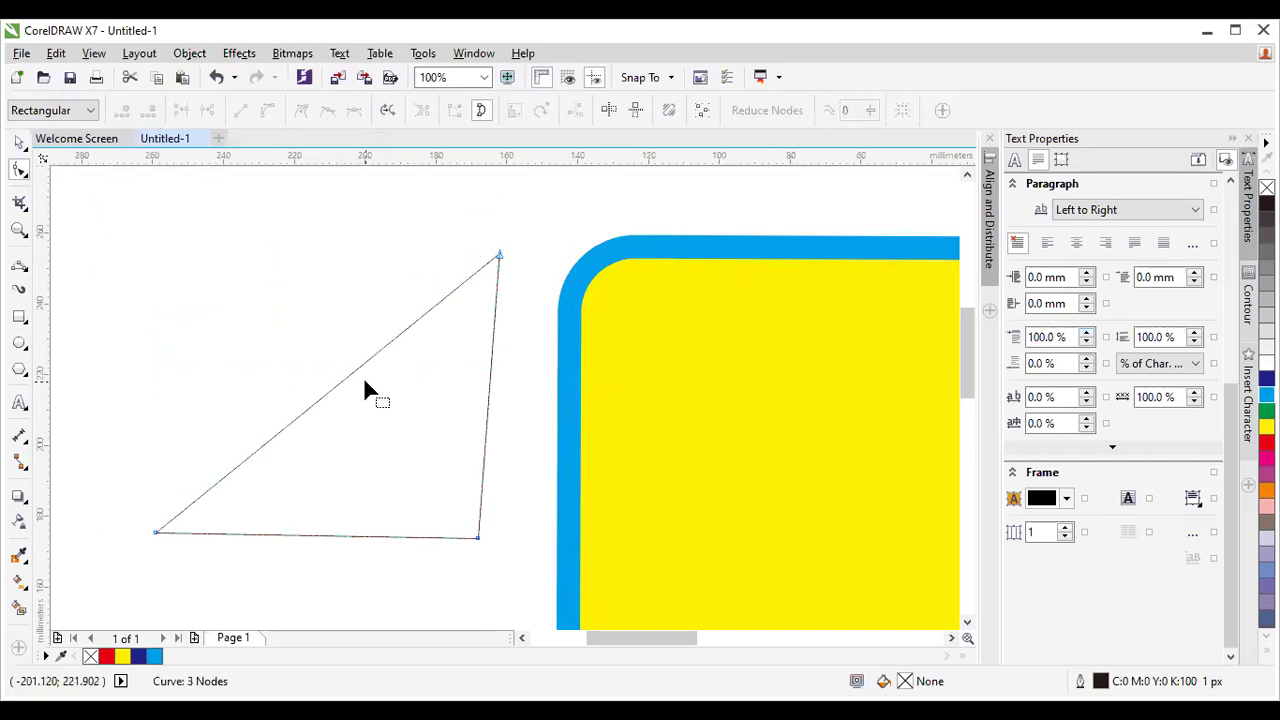
key("ctrl+z")
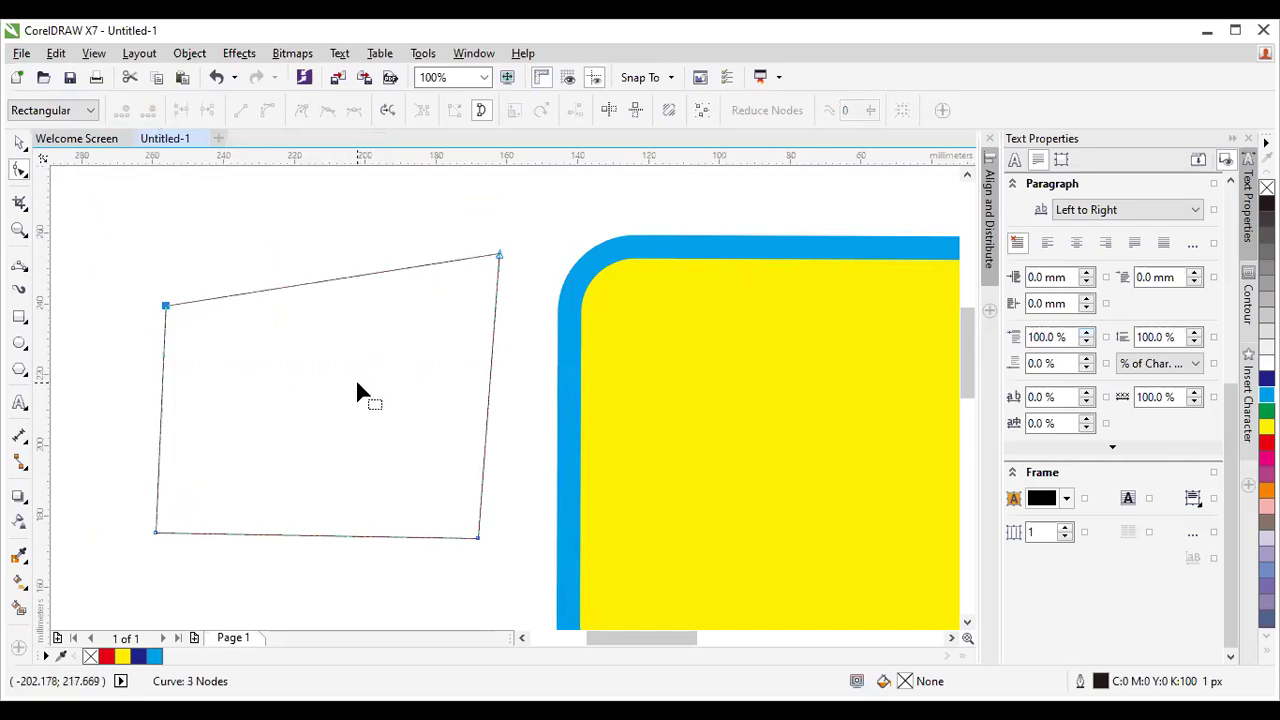
Delete the two left-side nodes together, then undo to restore them.
left_click_drag(105, 251, 251, 570)
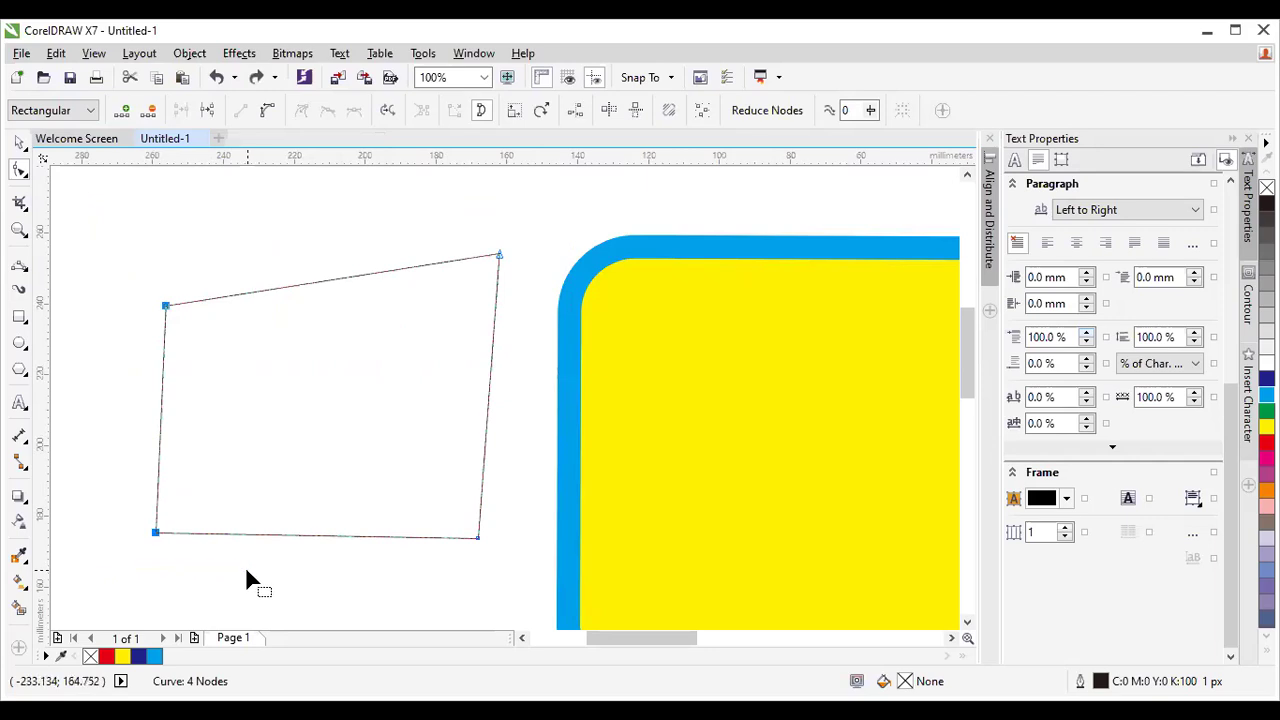
left_click(149, 111)
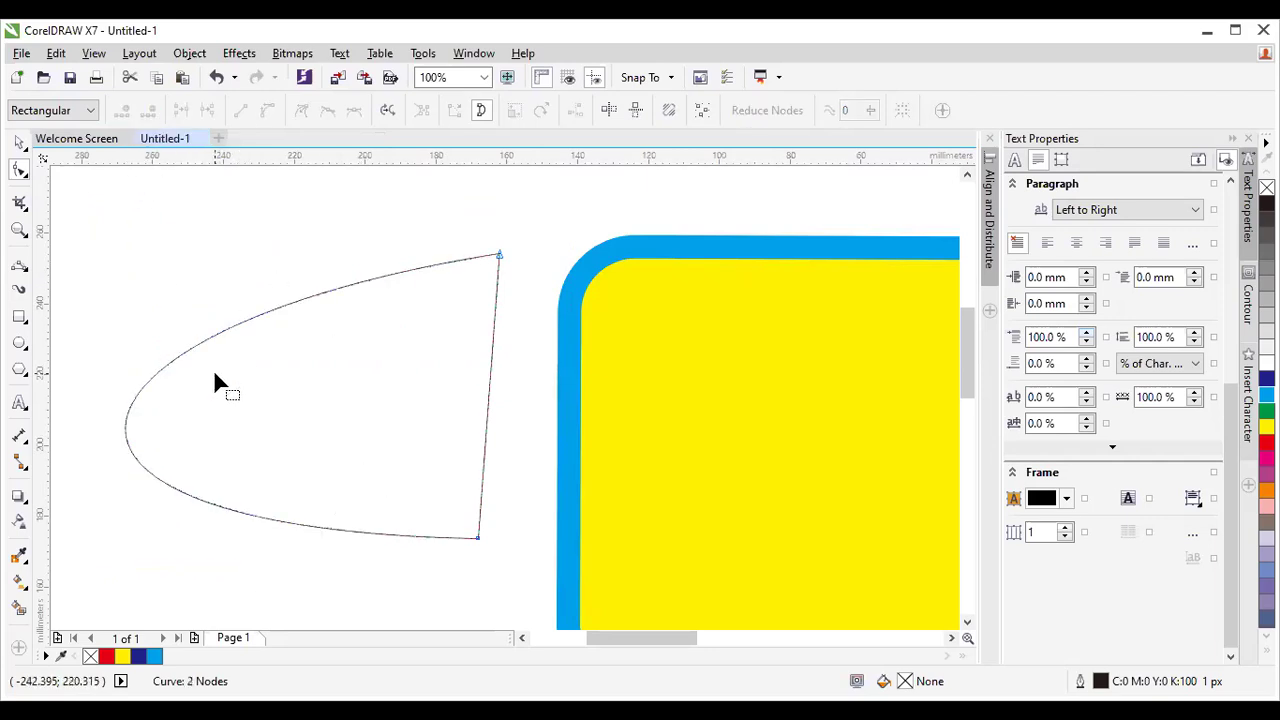
key("ctrl+z")
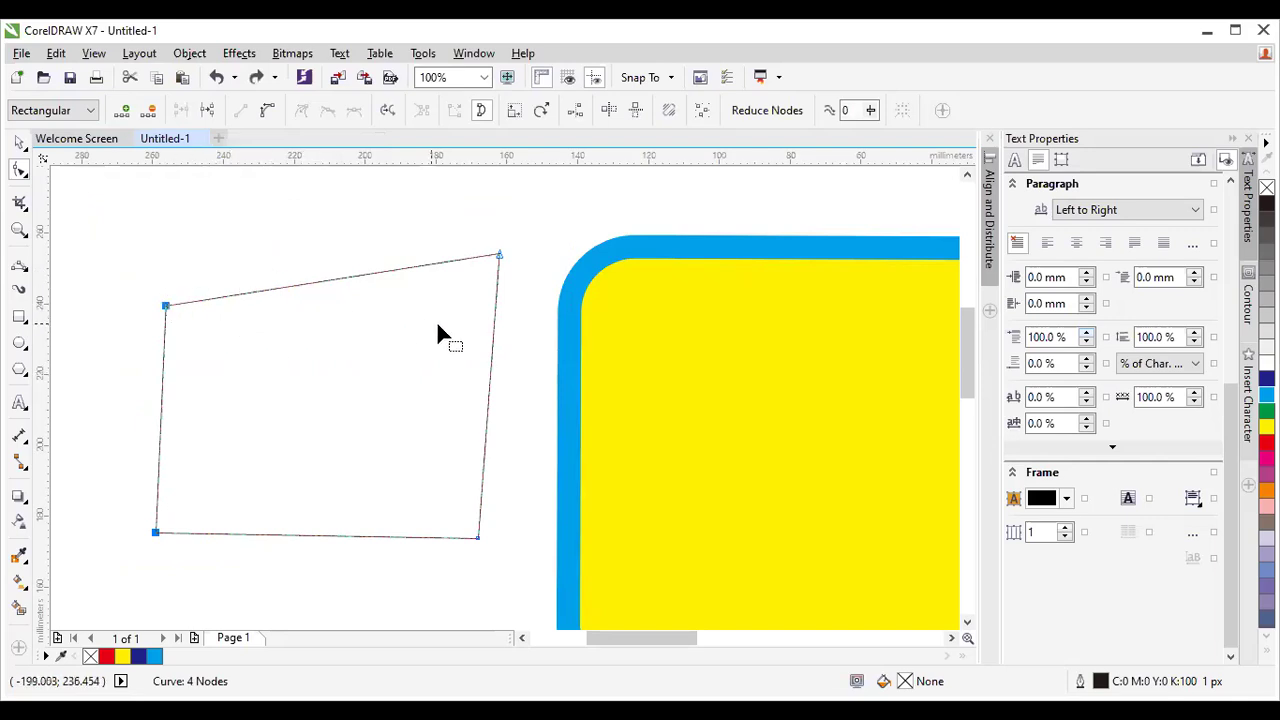
Convert the quadrilateral's top edge to a curve and drag it down into a sag.
left_click(326, 281)
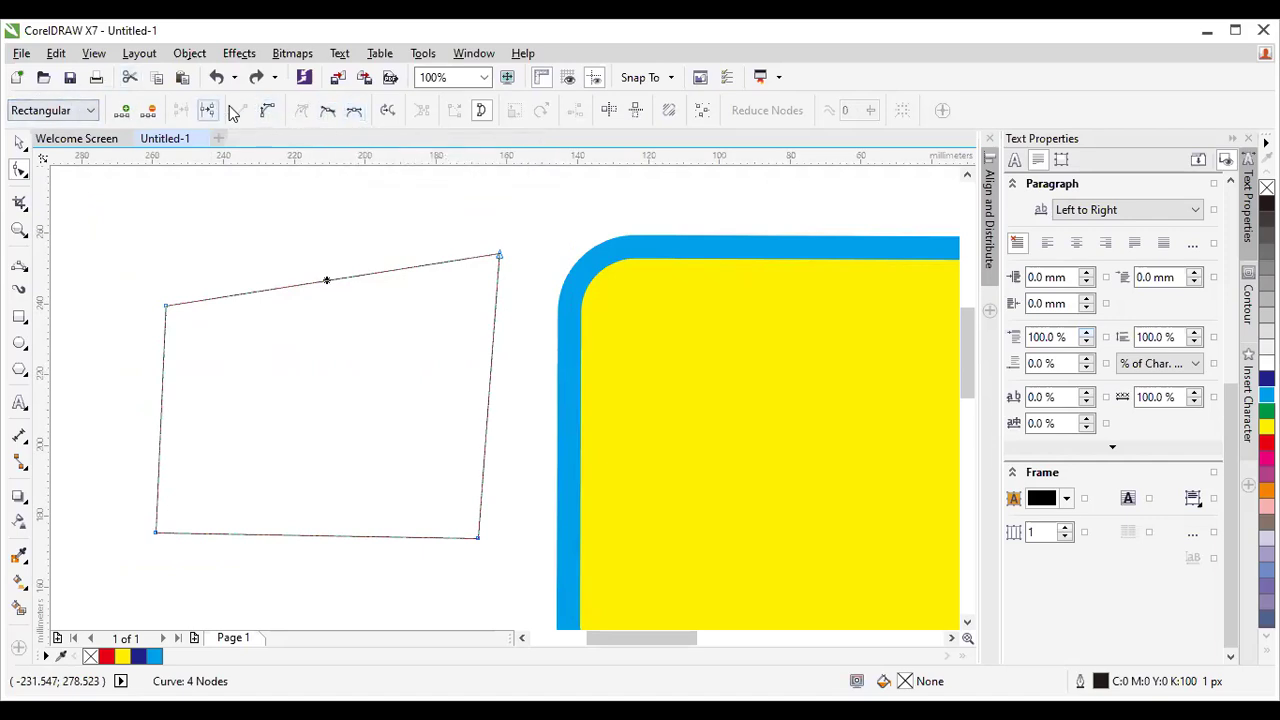
left_click(267, 110)
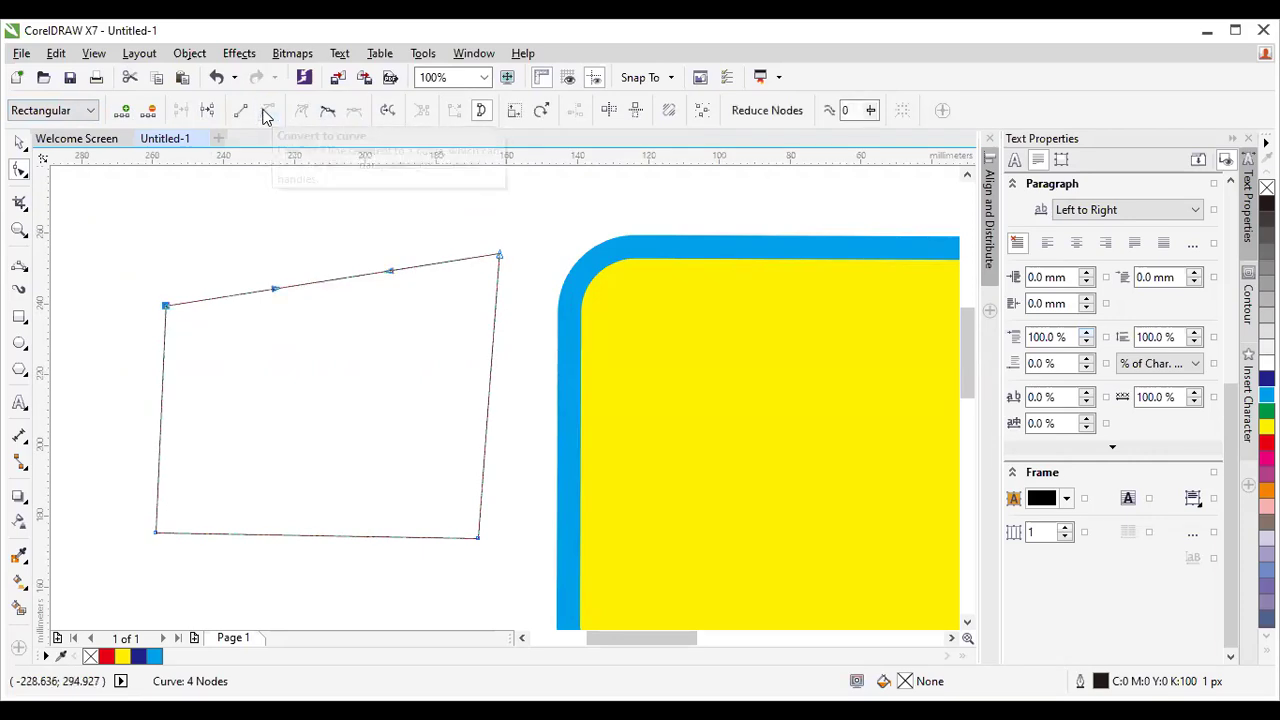
left_click_drag(334, 284, 365, 397)
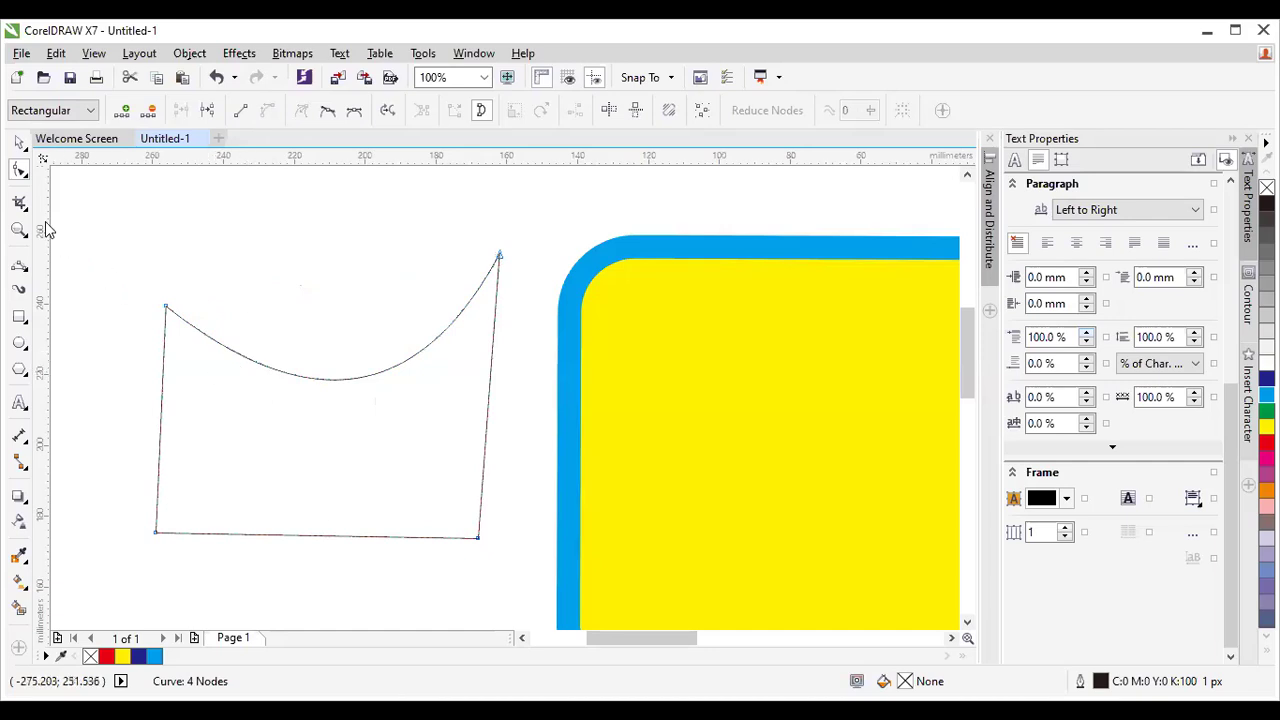
left_click(19, 143)
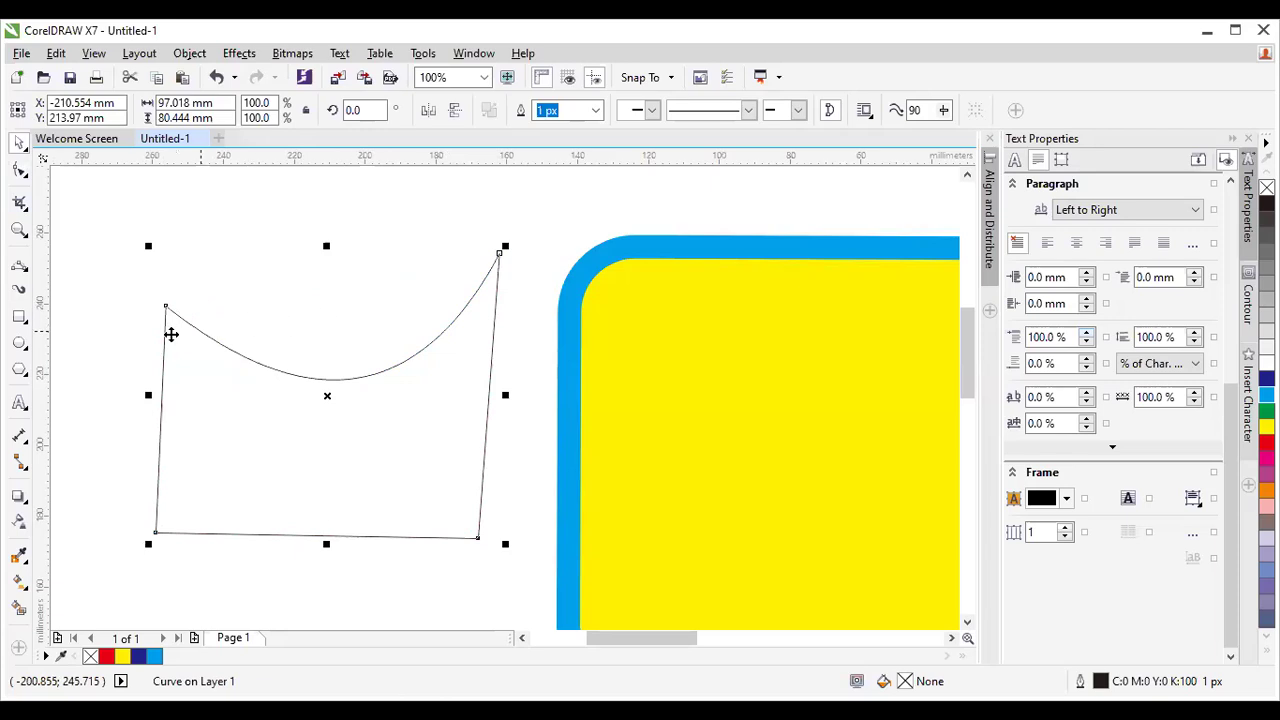
Draw an almond-shaped Bezier curve above the sagging top edge, then select it.
left_click(19, 264)
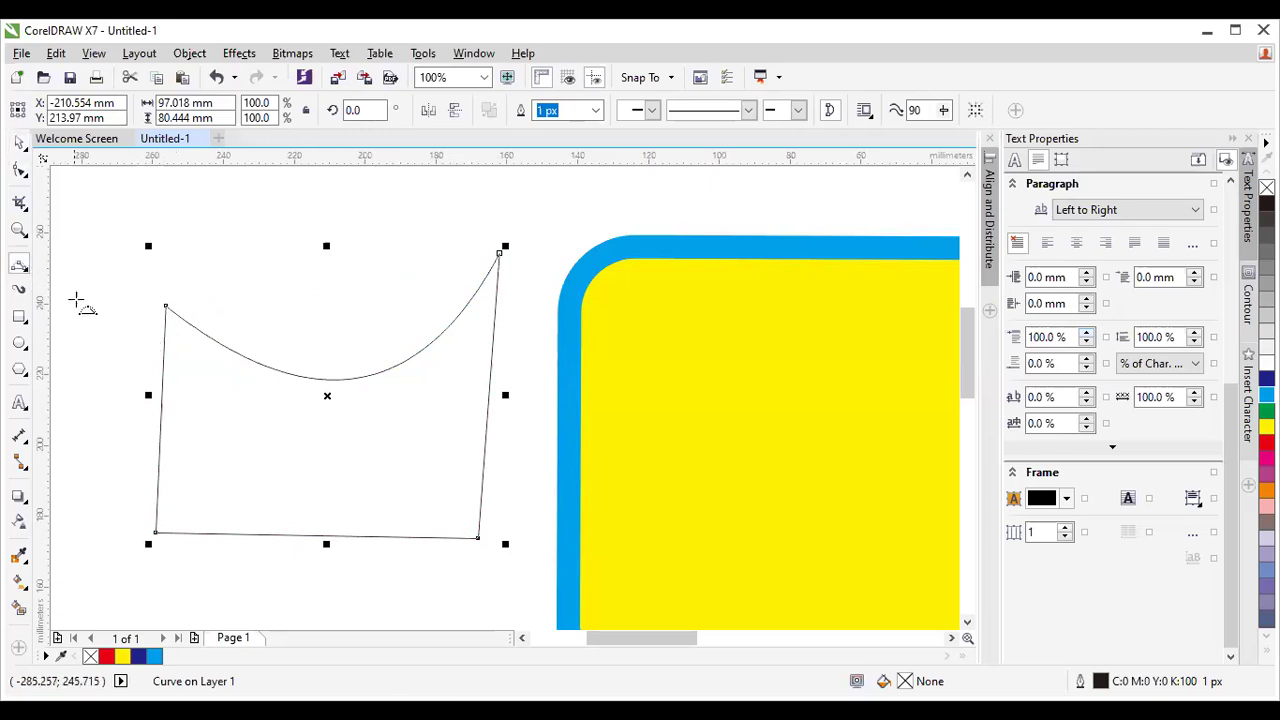
left_click(207, 232)
left_click_drag(293, 326, 206, 294)
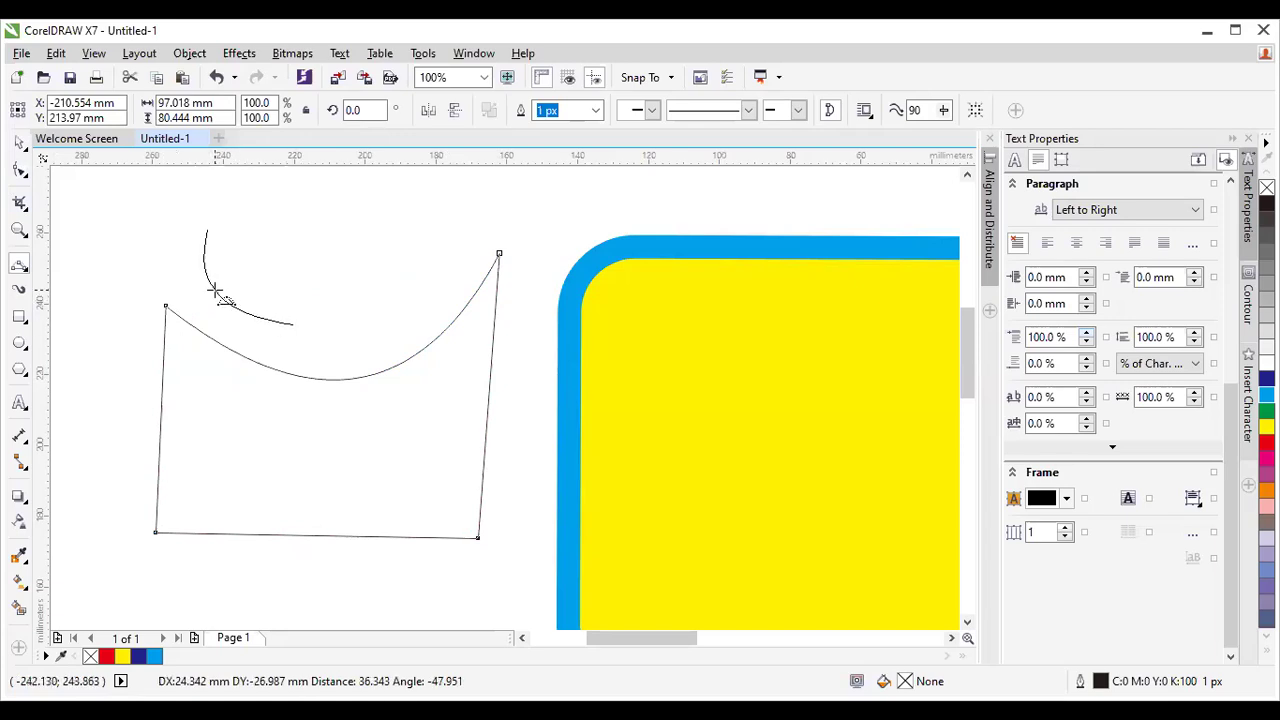
left_click(294, 324)
left_click_drag(450, 258, 457, 257)
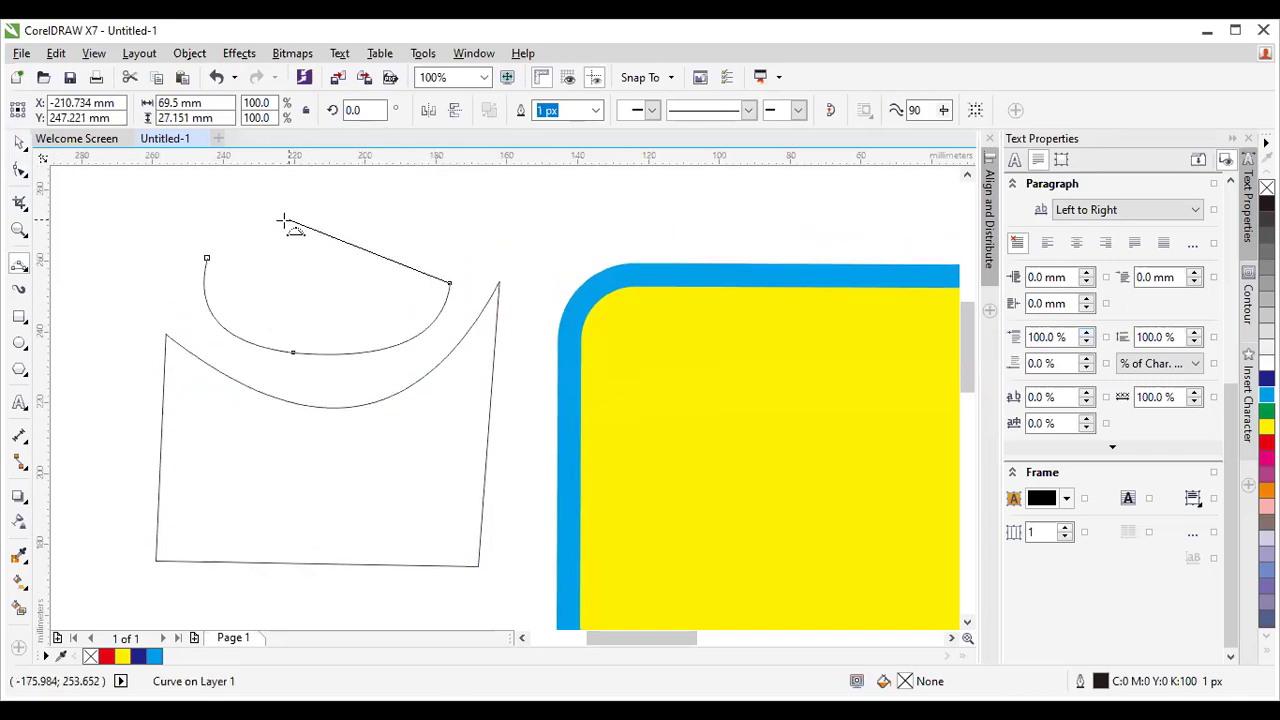
left_click_drag(240, 241, 362, 224)
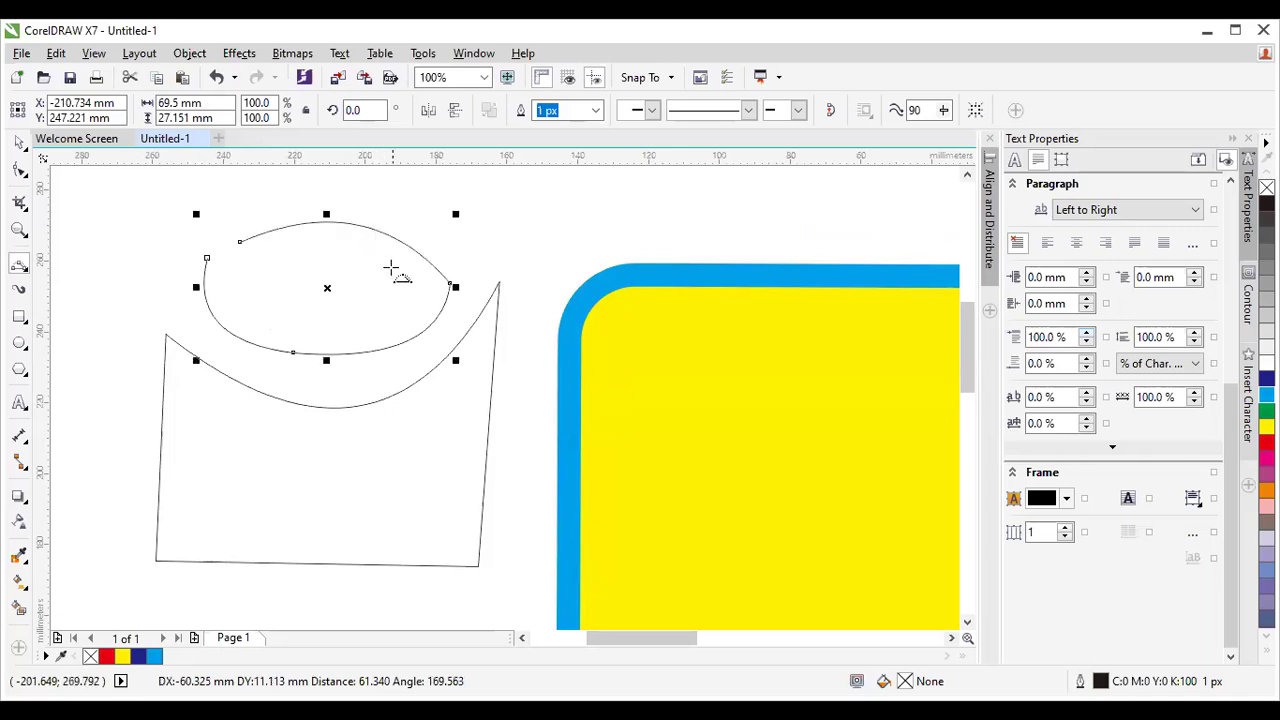
left_click_drag(390, 268, 393, 275)
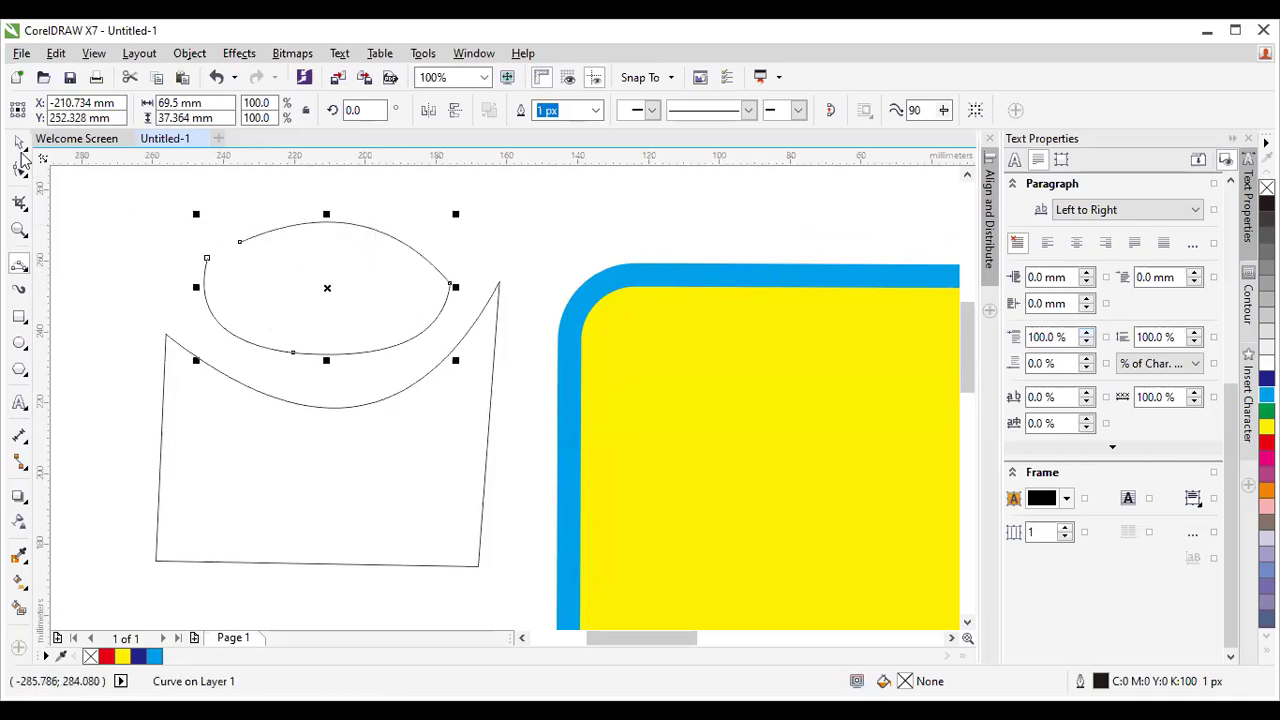
key("space")
left_click_drag(165, 190, 488, 372)
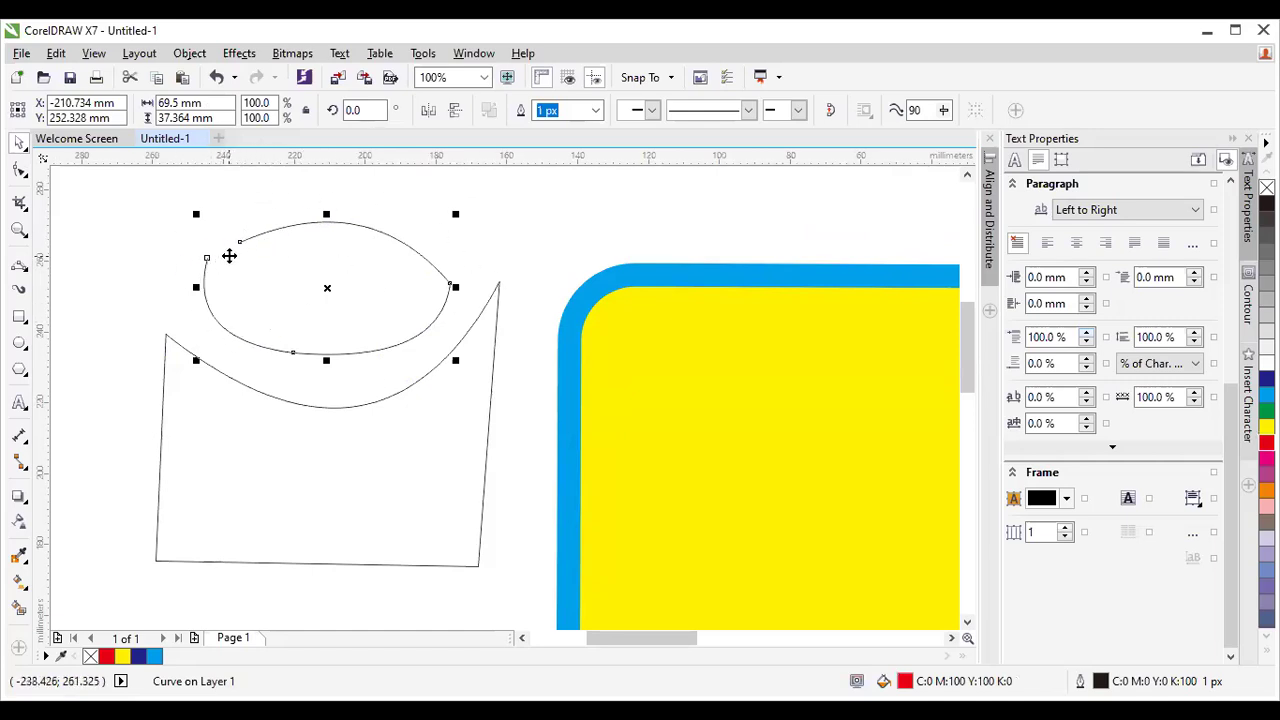
left_click(157, 251)
left_click(248, 240)
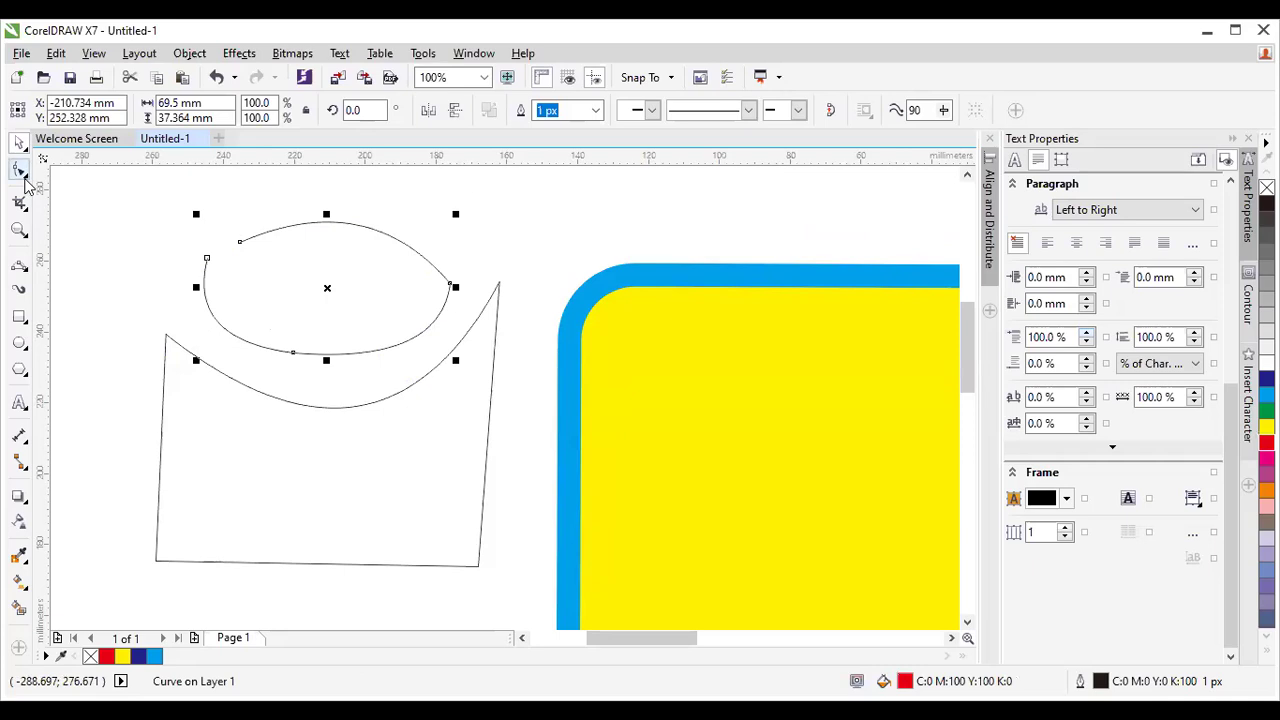
left_click(19, 172)
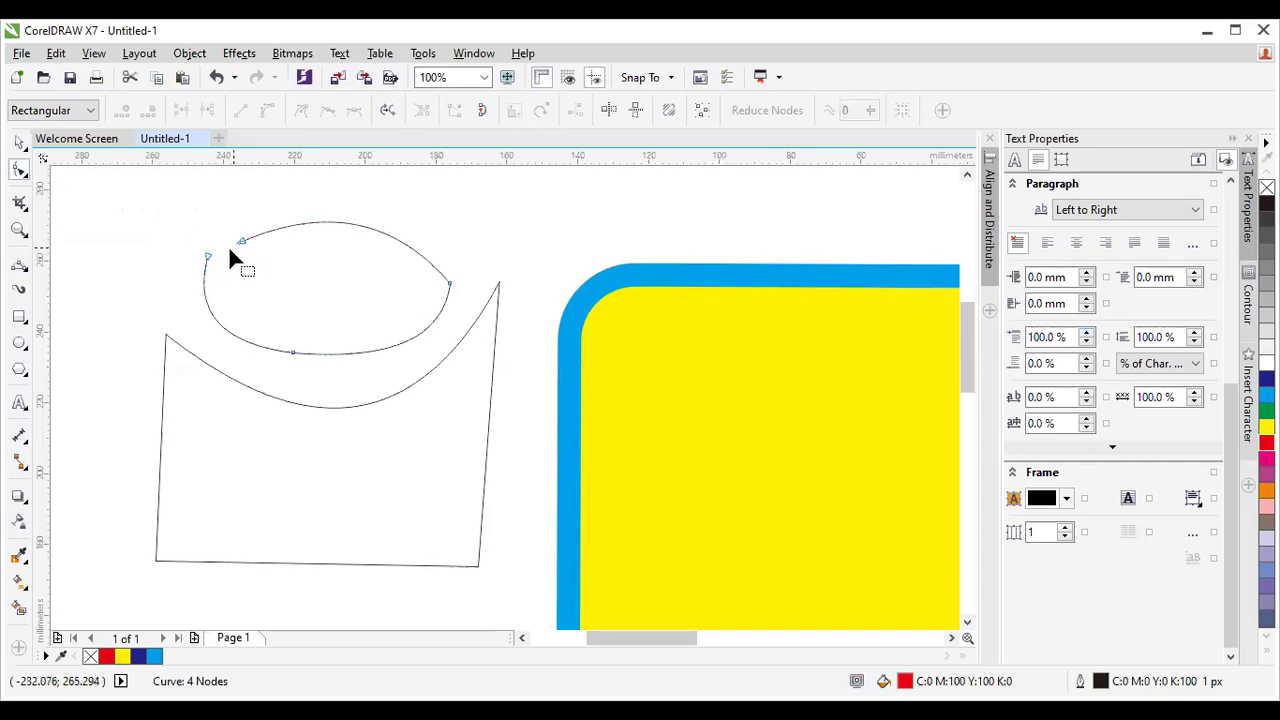
left_click_drag(166, 210, 279, 309)
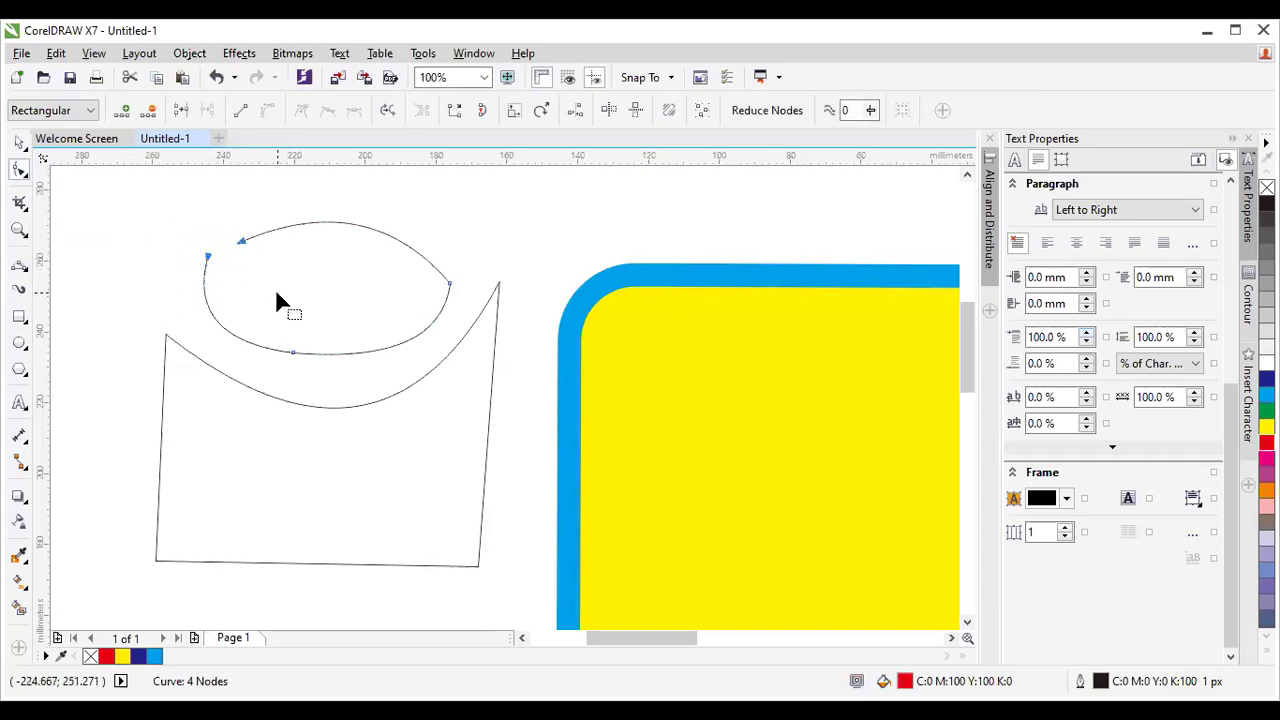
left_click(180, 113)
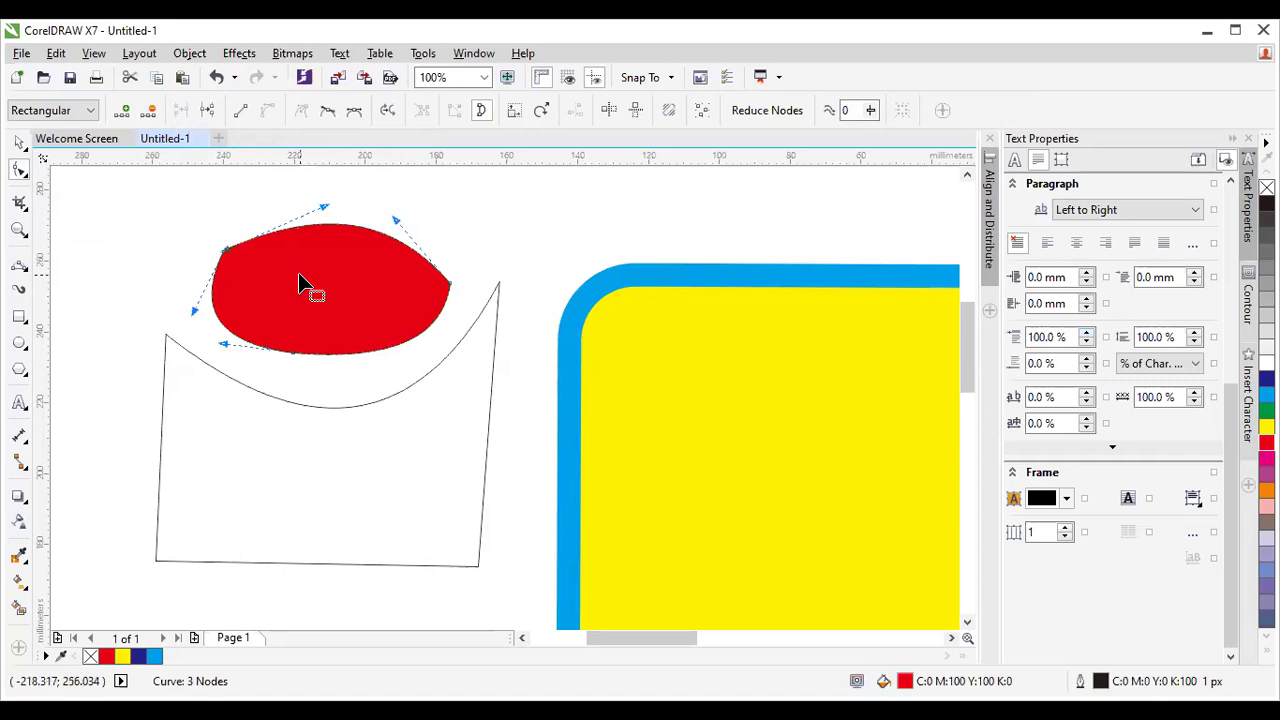
key("ctrl+z")
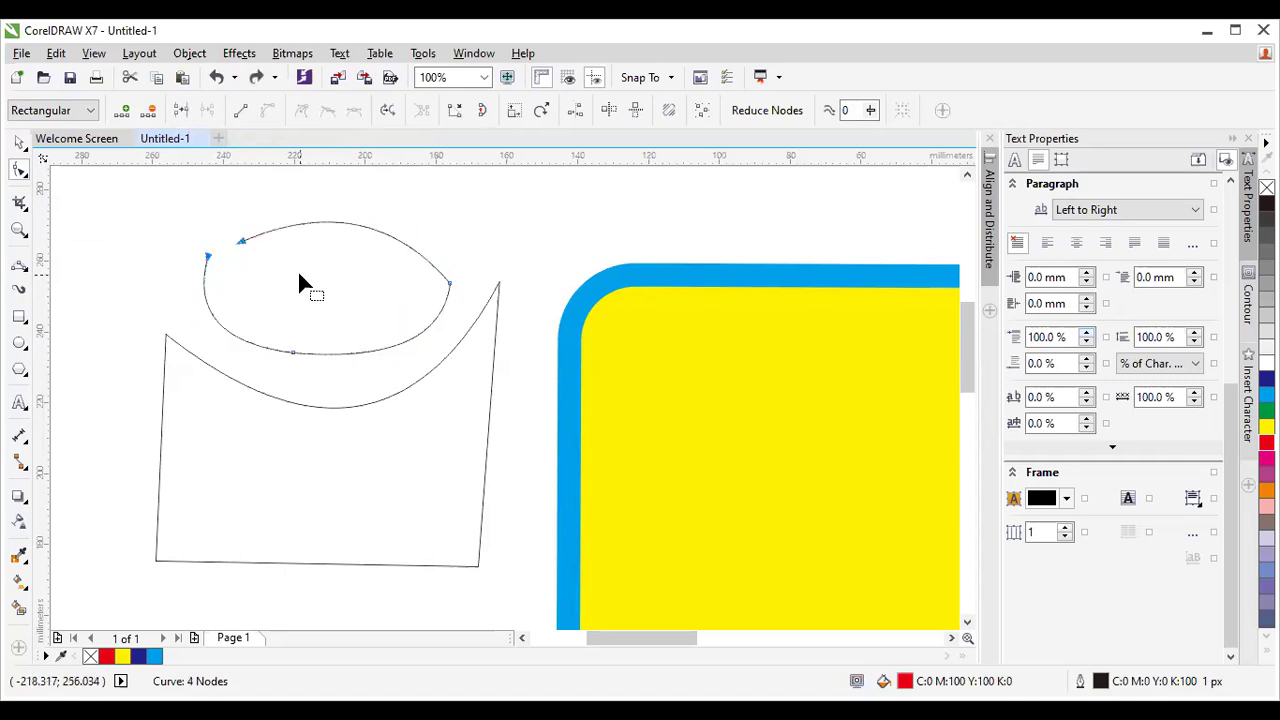
Zoom to 50%, select the lens curve, and scroll left to show the numbered tool list.
scroll(297, 272, "down", 2)
scroll(298, 275, "down", 2)
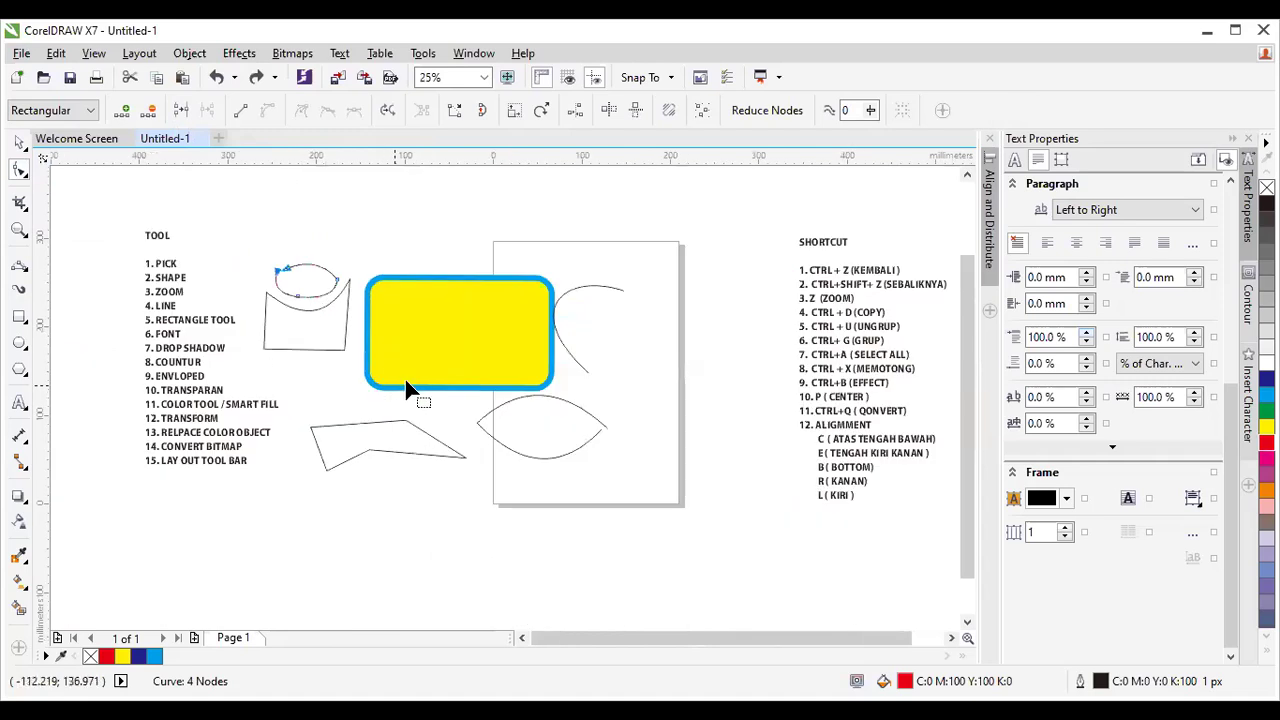
scroll(446, 380, "up", 1)
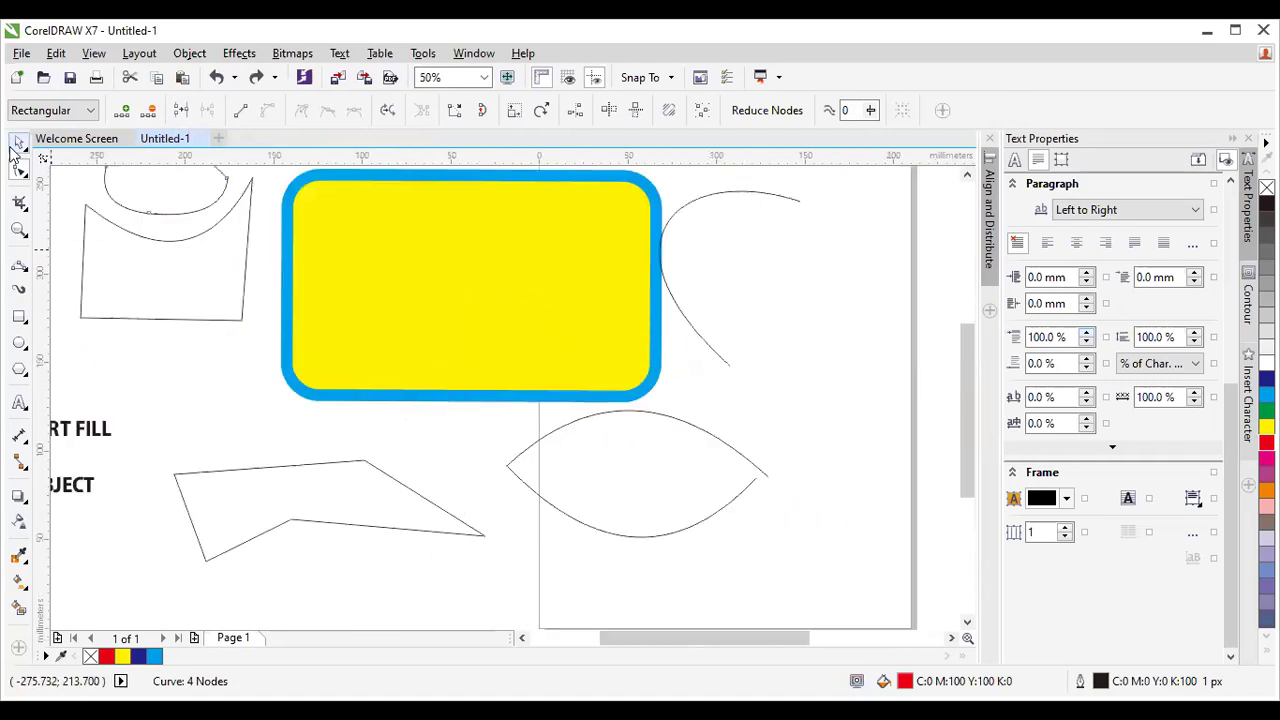
key("space")
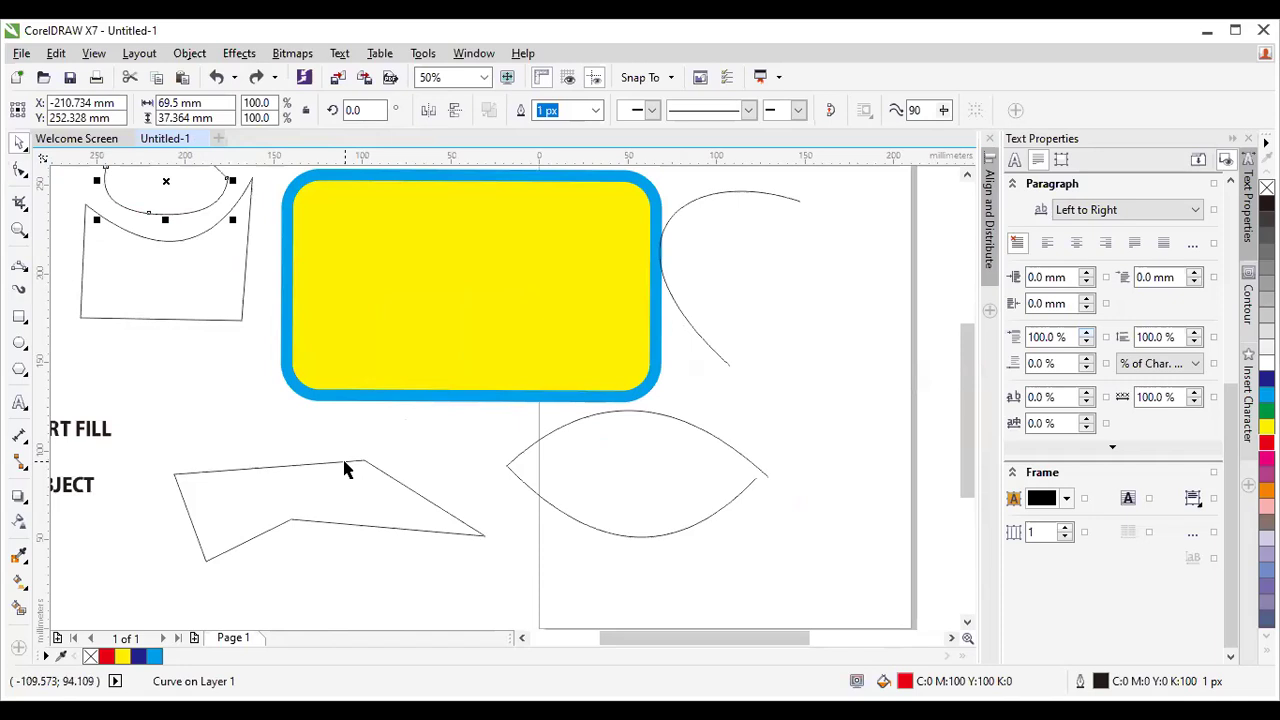
left_click(561, 436)
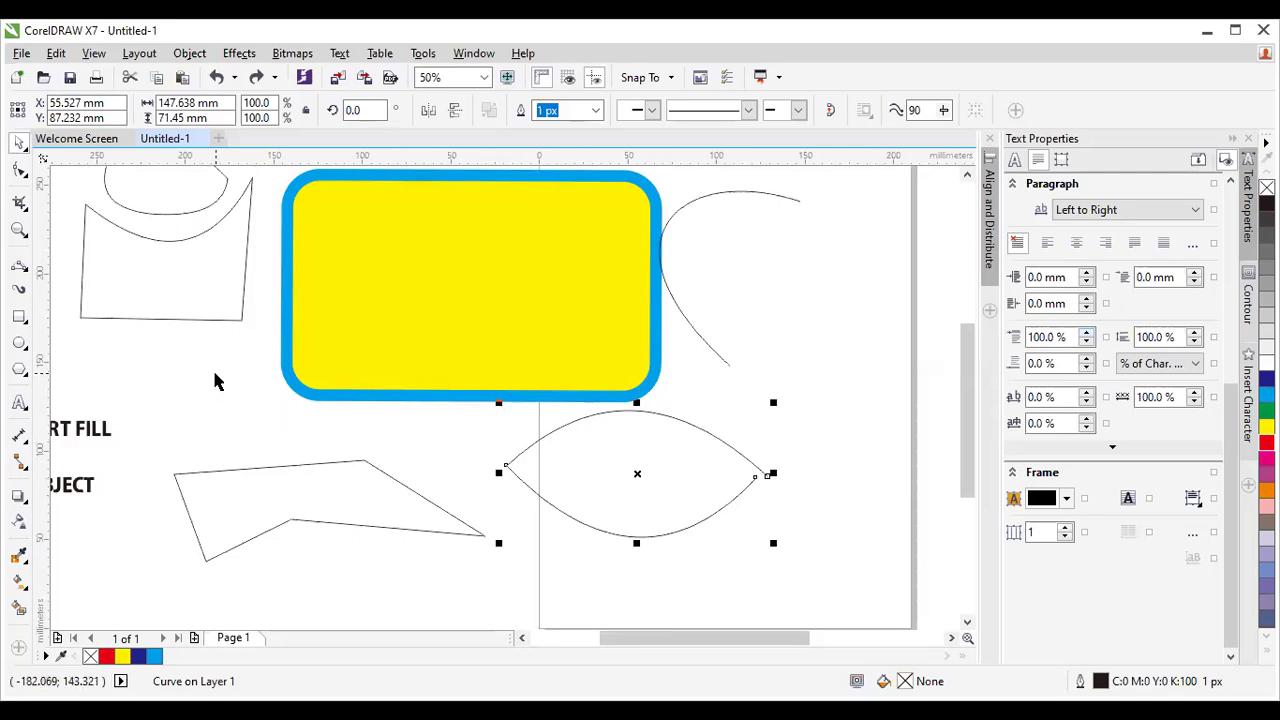
left_click_drag(700, 640, 651, 641)
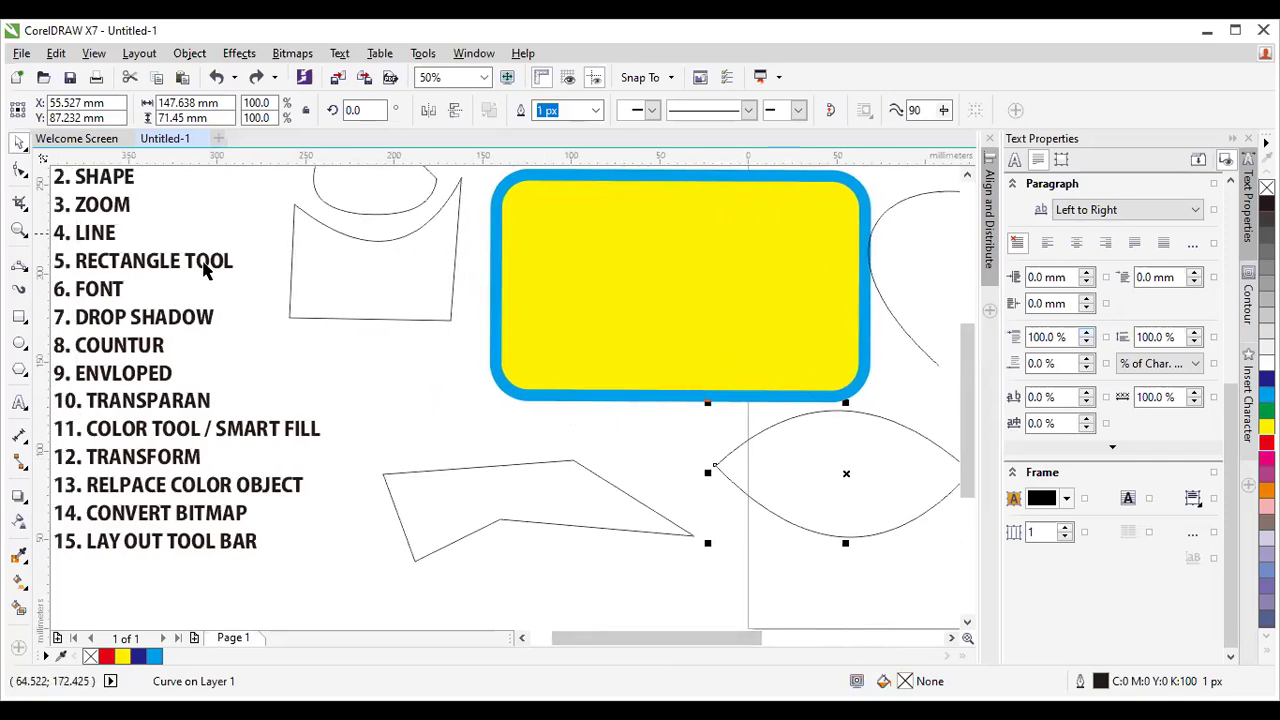
left_click_drag(728, 645, 706, 637)
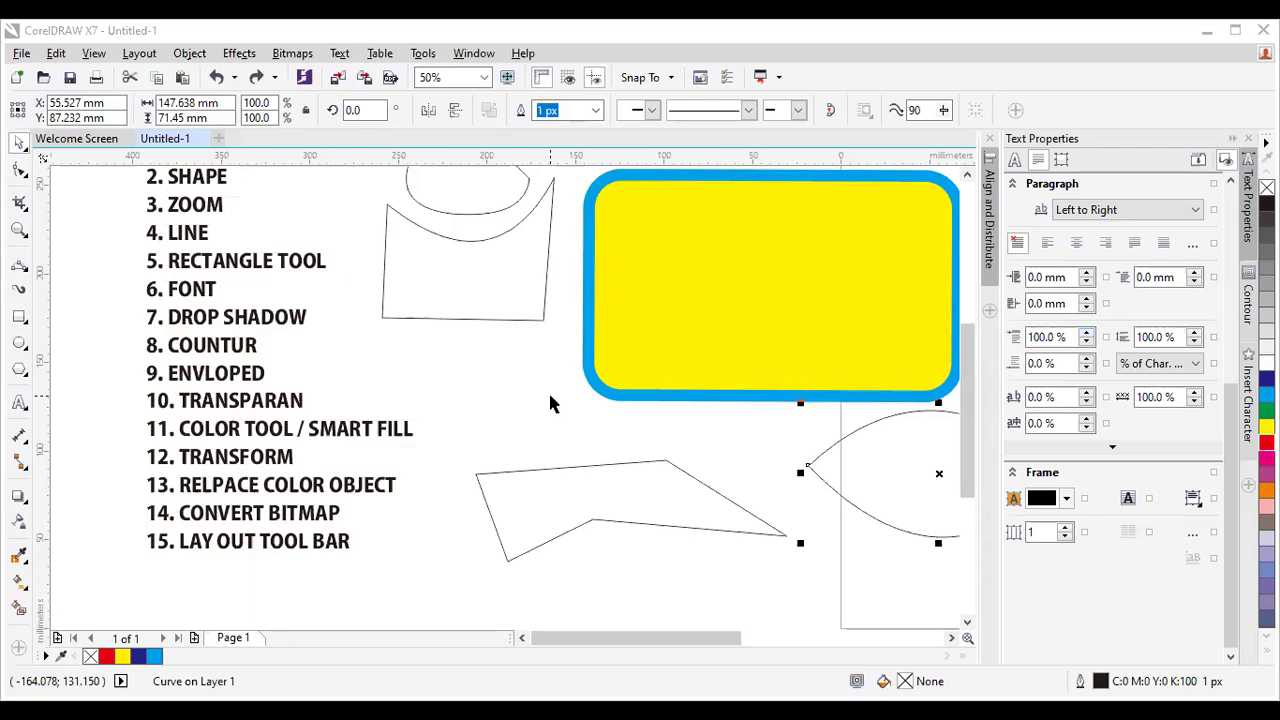
left_click(474, 318)
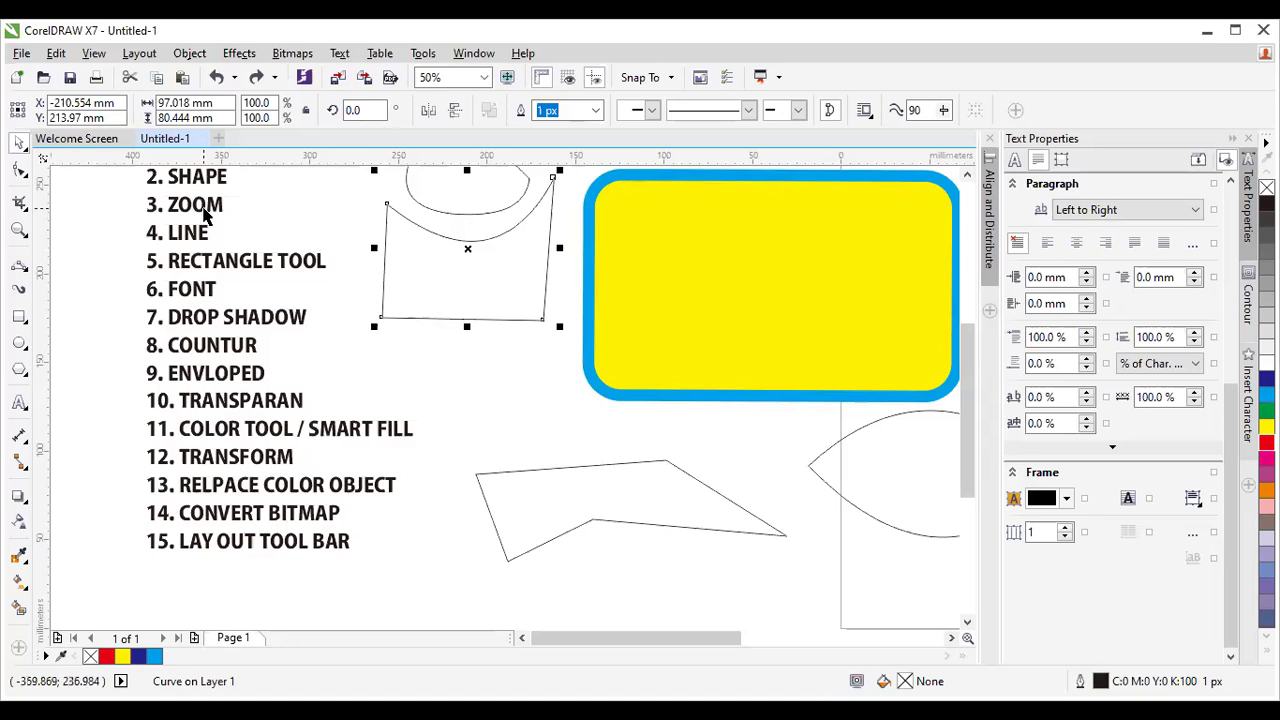
left_click(203, 215)
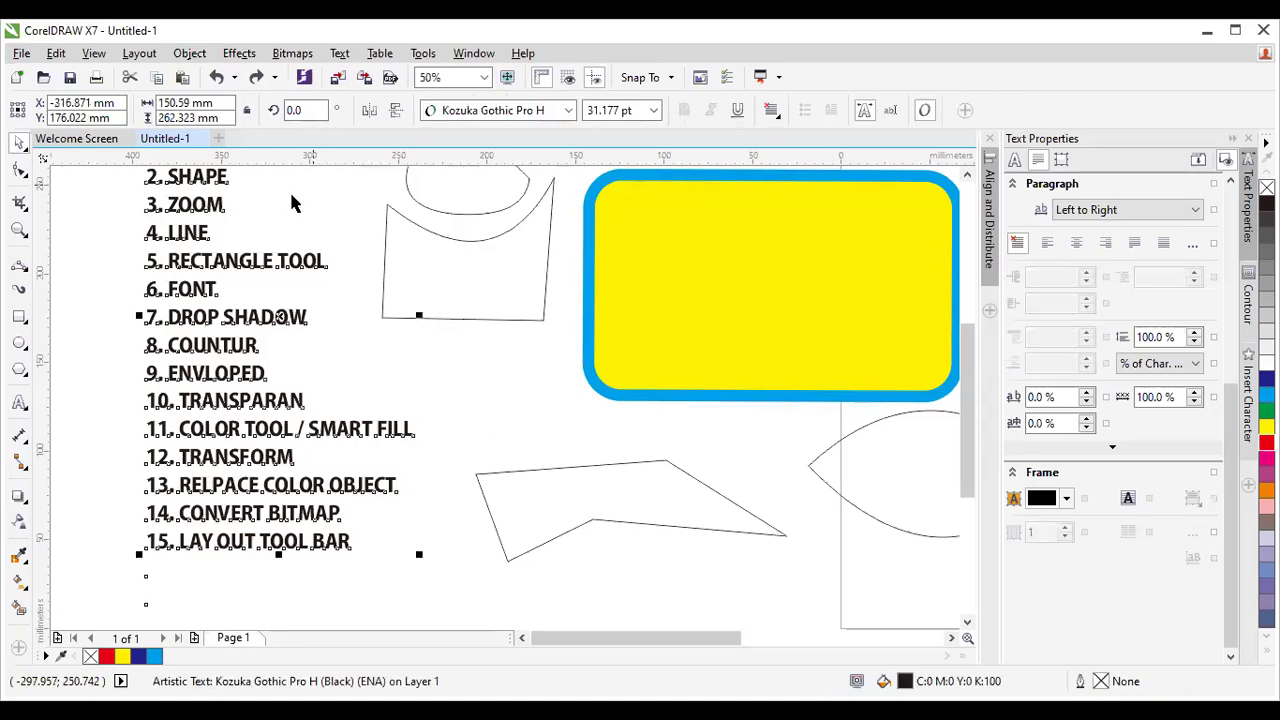
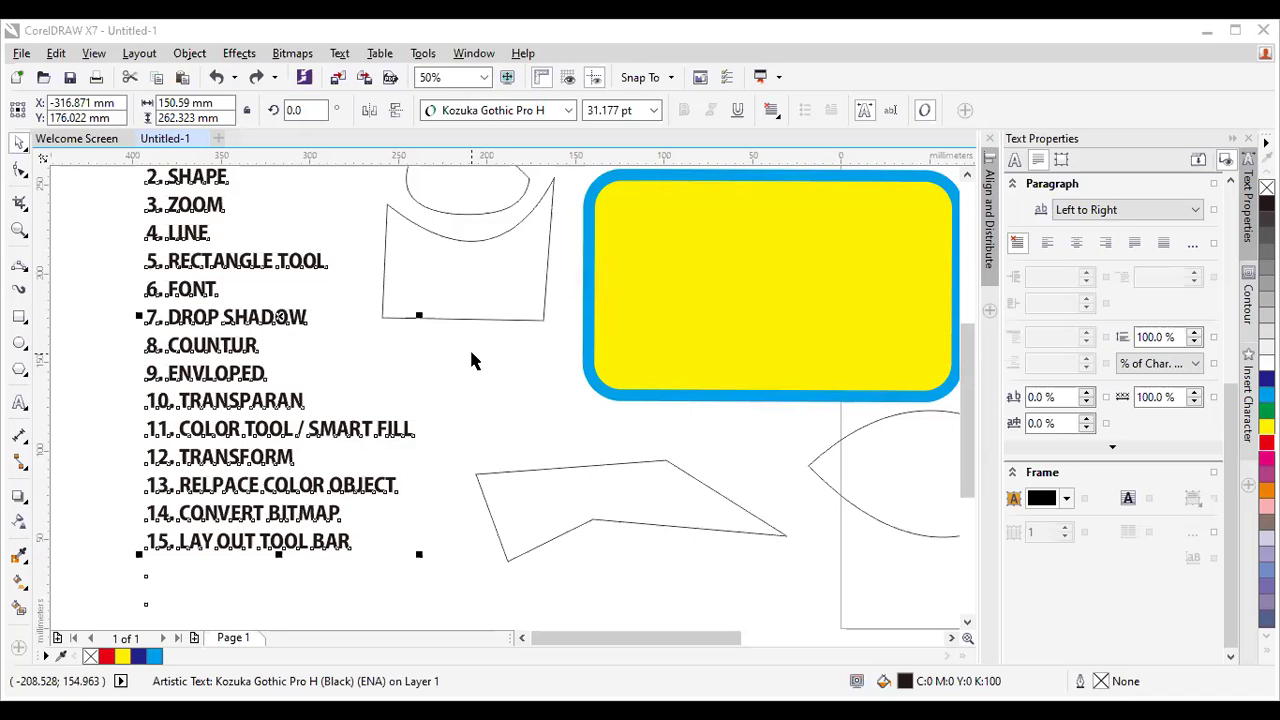
Pick out the angular and arc practice curves beside the tool list.
left_click(352, 326)
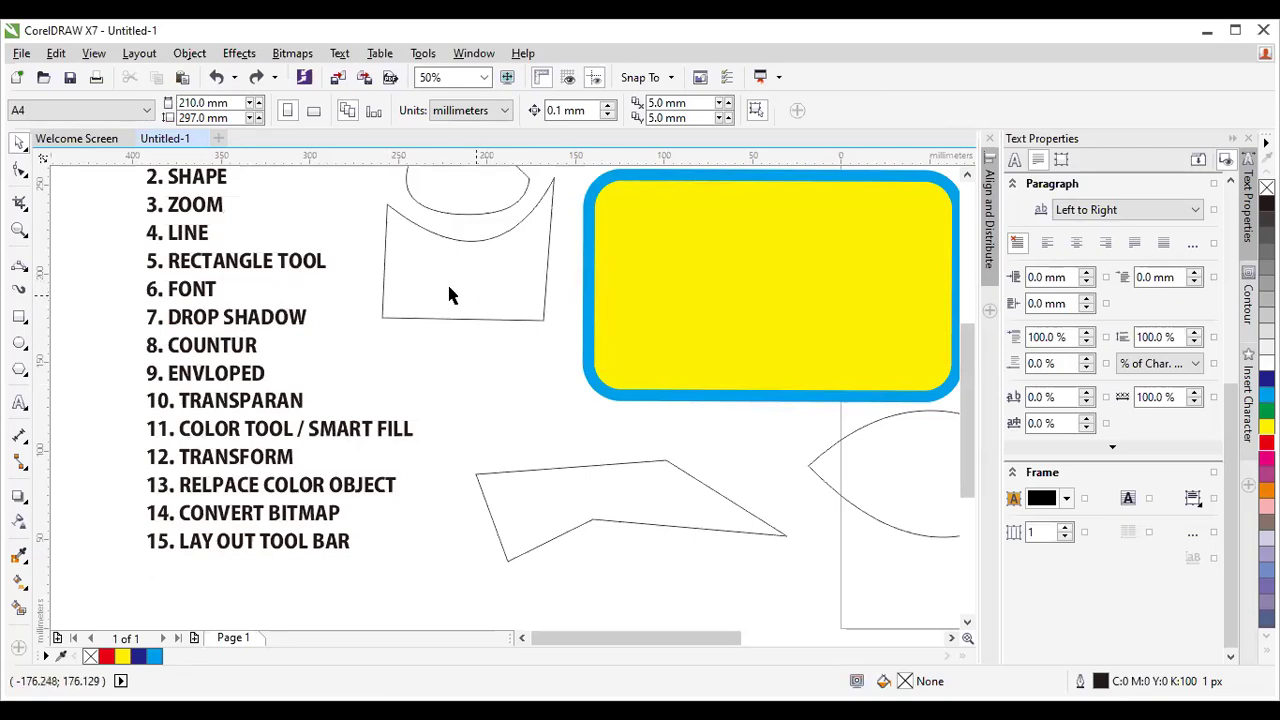
left_click(590, 467)
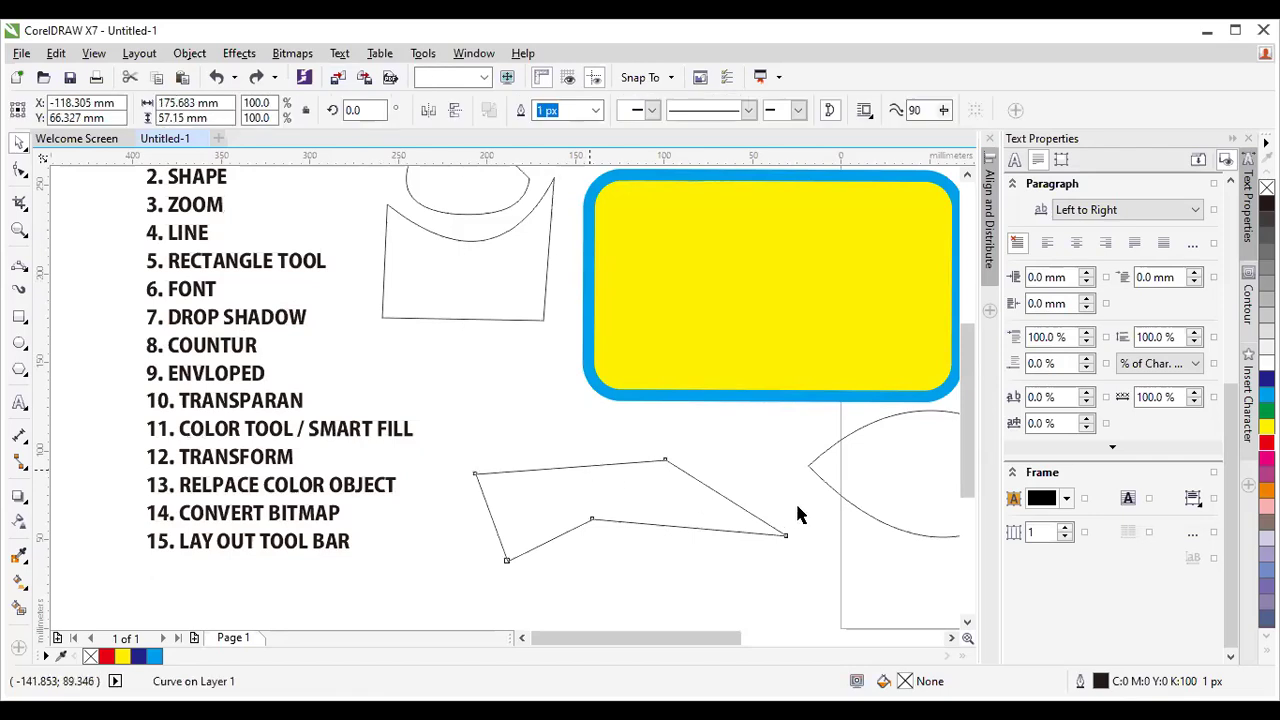
left_click(840, 490)
key("space")
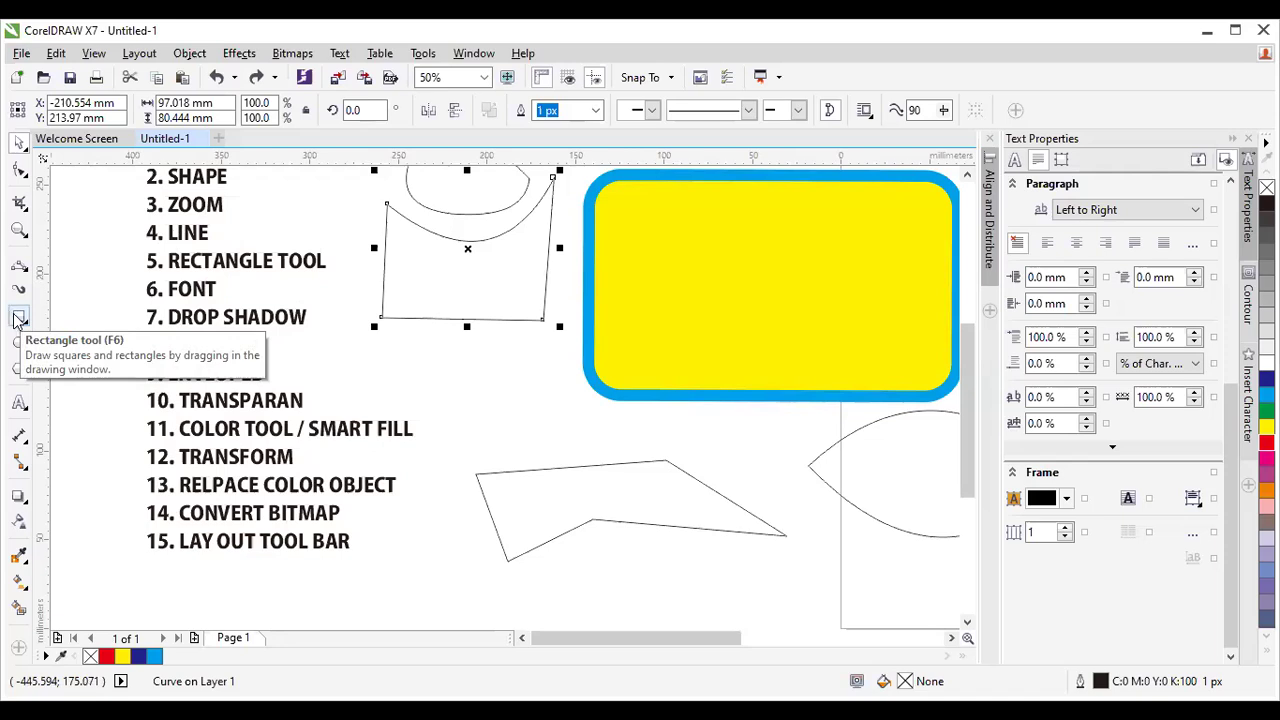
left_click(17, 318)
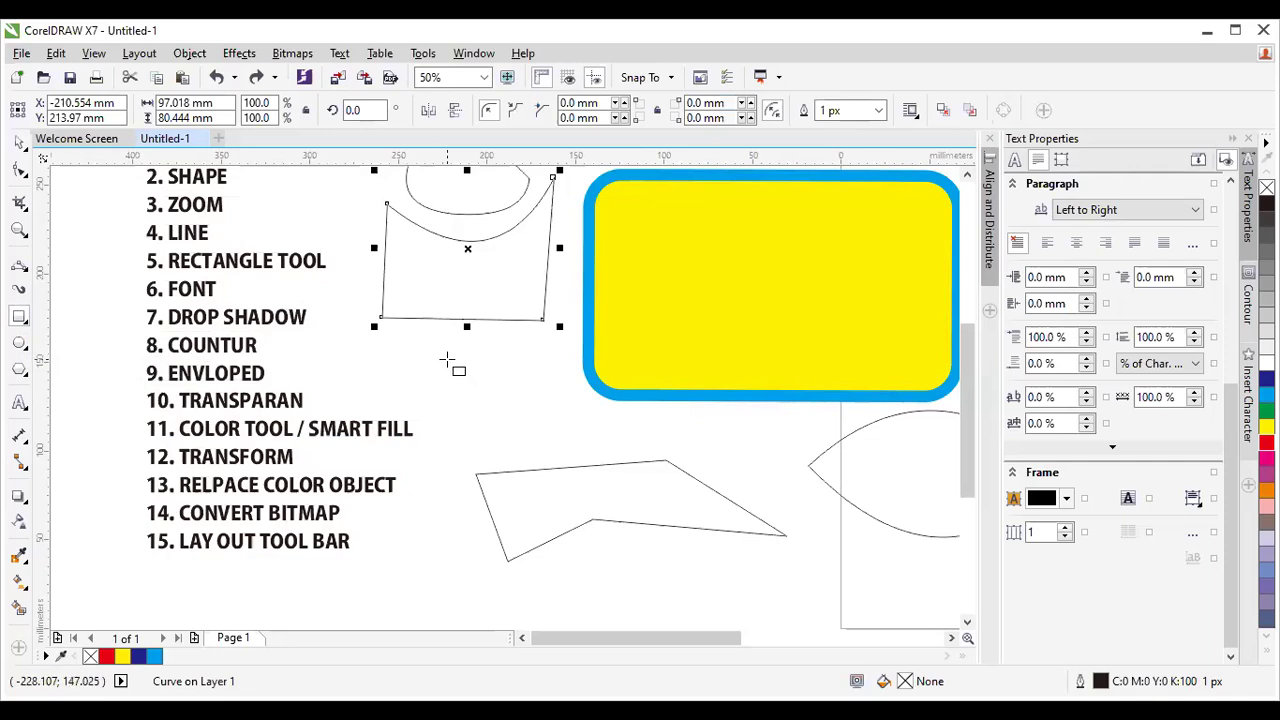
scroll(514, 386, "down", 1)
scroll(514, 386, "up", 1)
scroll(514, 386, "down", 1)
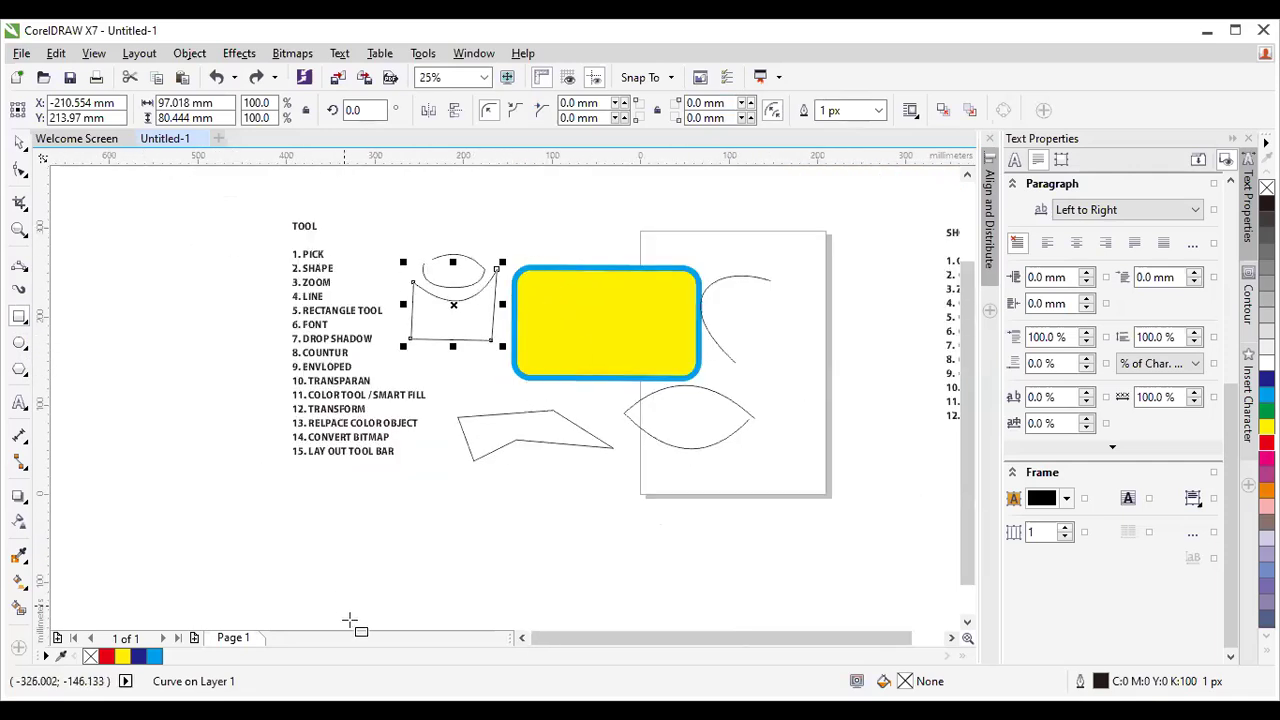
Marquee-select every shape around the page, including the yellow rounded rectangle, and delete them.
left_click(20, 143)
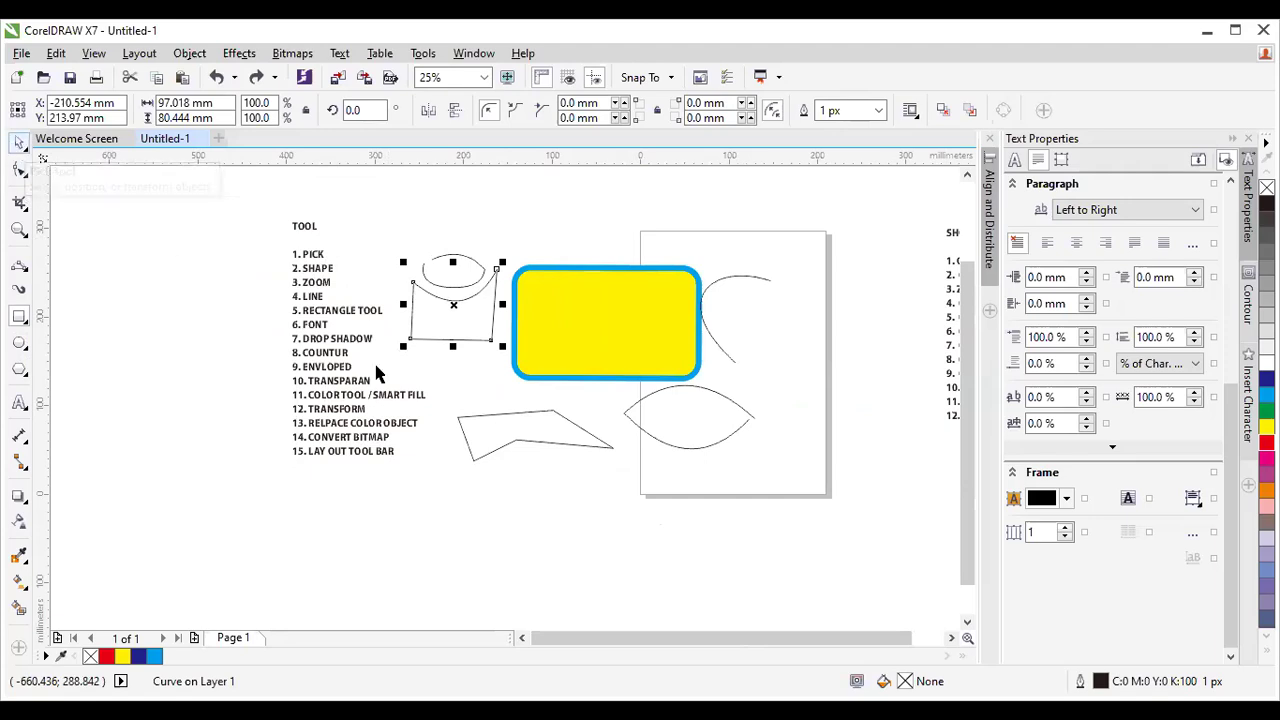
mouse_move(386, 233)
left_mouse_down()
mouse_move(512, 375)
mouse_move(820, 507)
left_mouse_up()
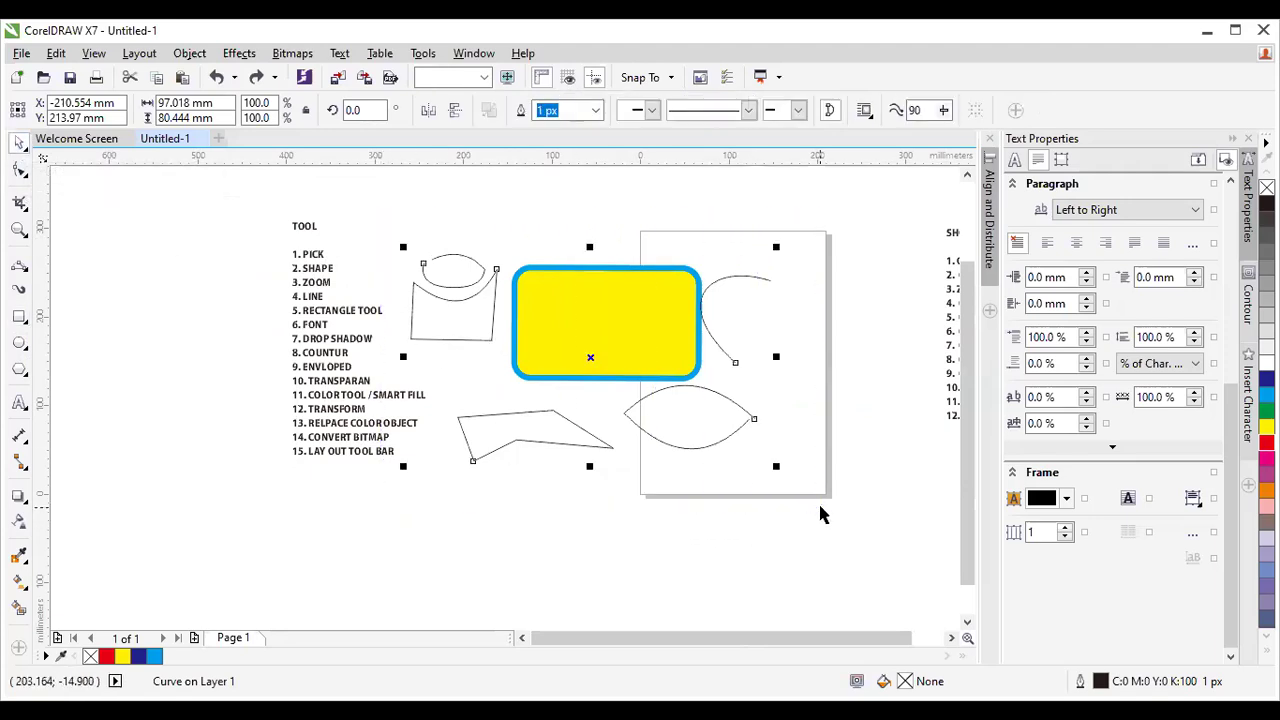
key("Delete")
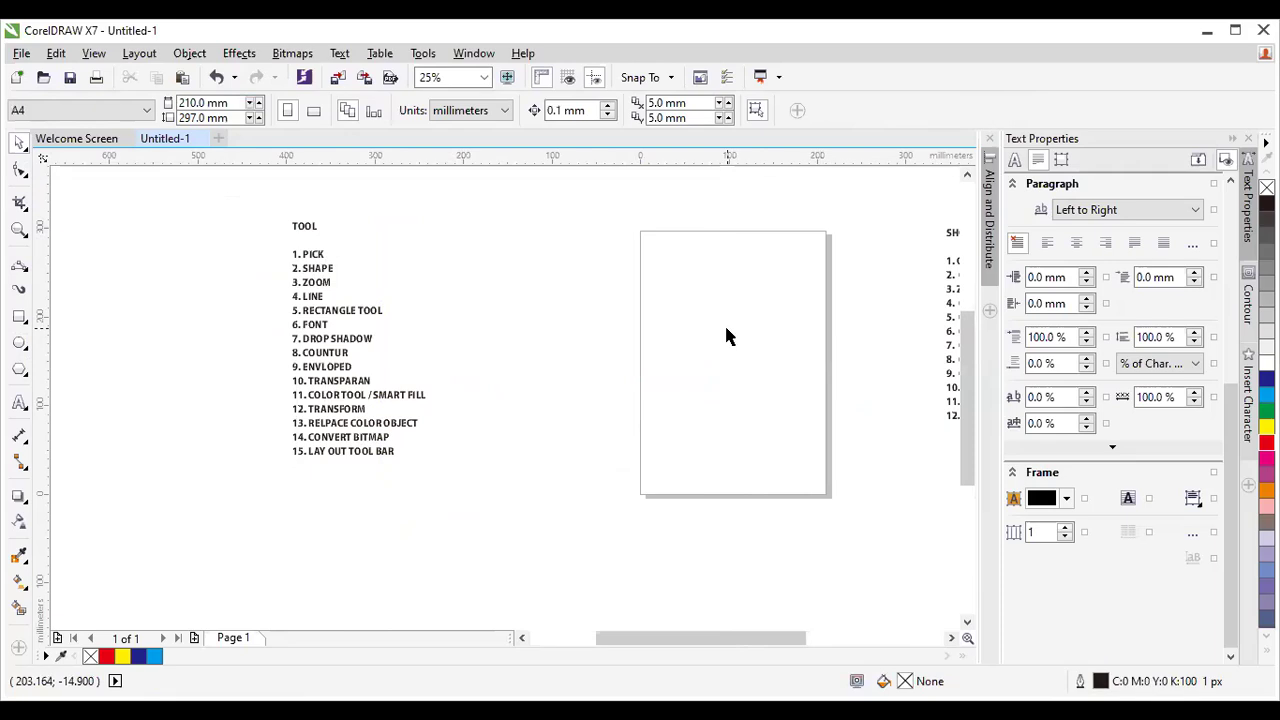
scroll(724, 323, "up", 1)
scroll(723, 342, "down", 1)
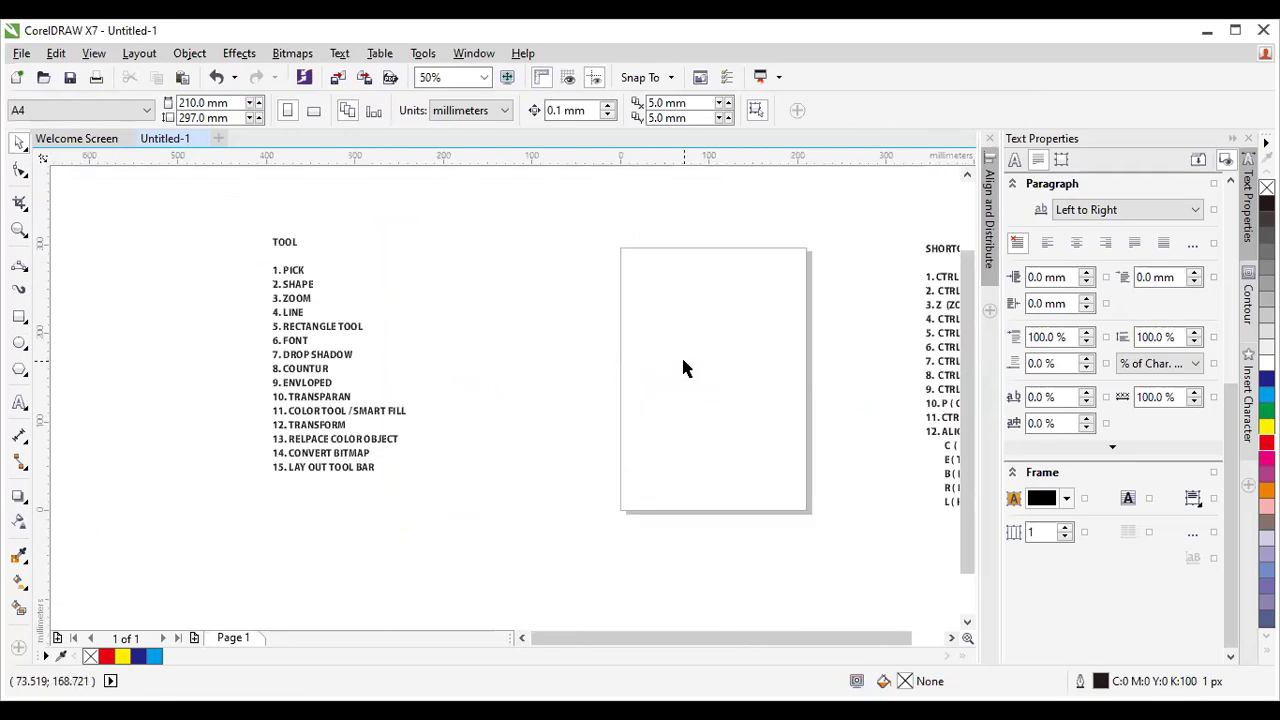
Draw two trial rectangles, delete them, and redraw one overlapping the page's upper-left edge.
left_click(14, 317)
left_click_drag(452, 254, 614, 402)
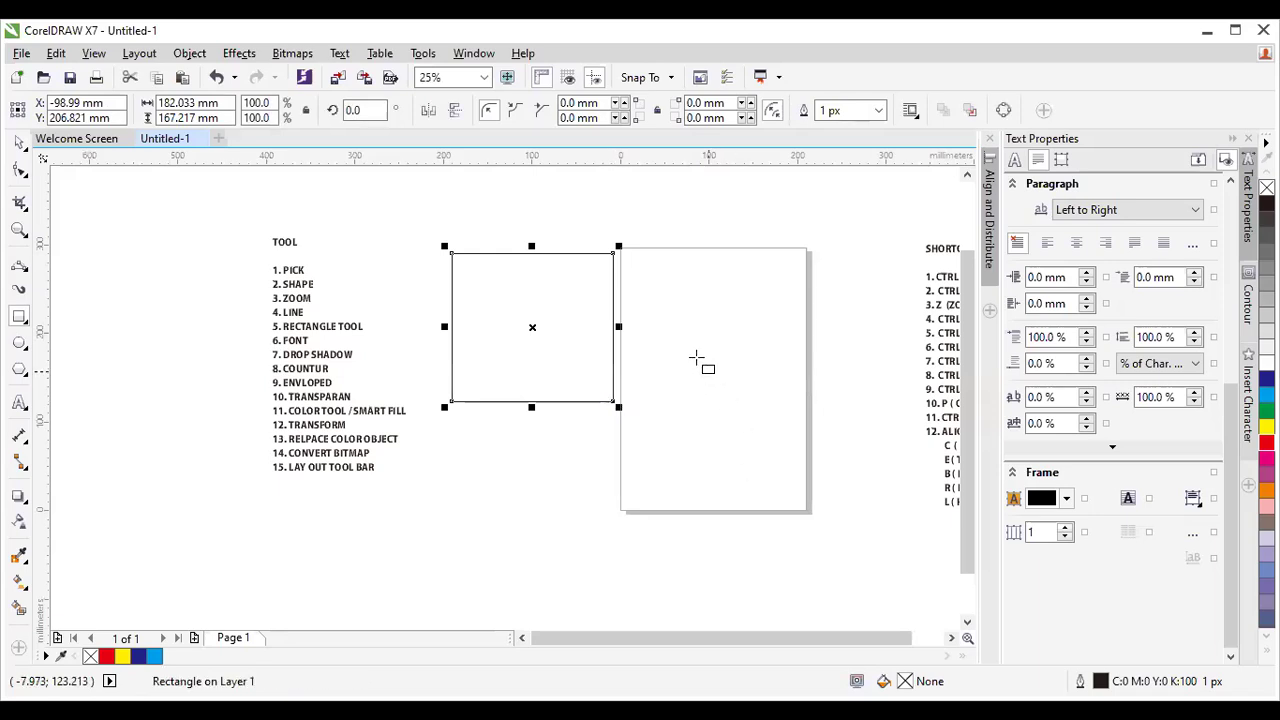
left_click_drag(558, 200, 672, 312)
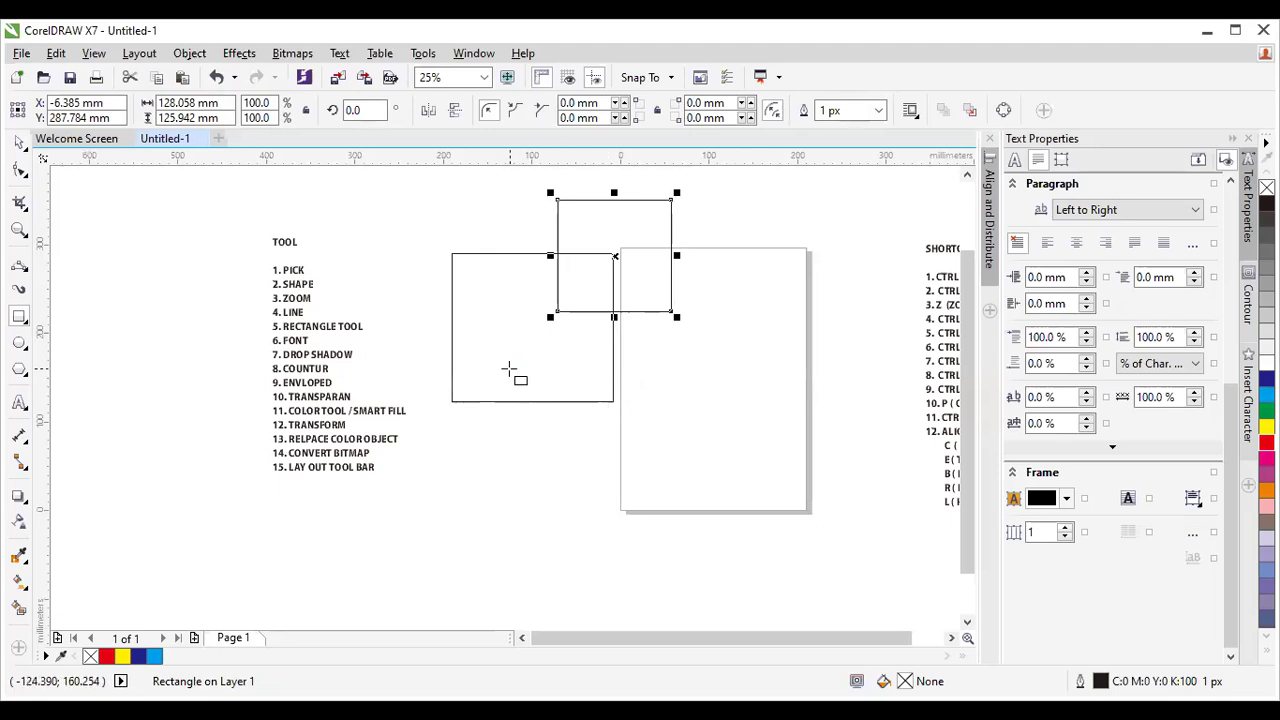
key("Delete")
left_click(515, 295)
key("Delete")
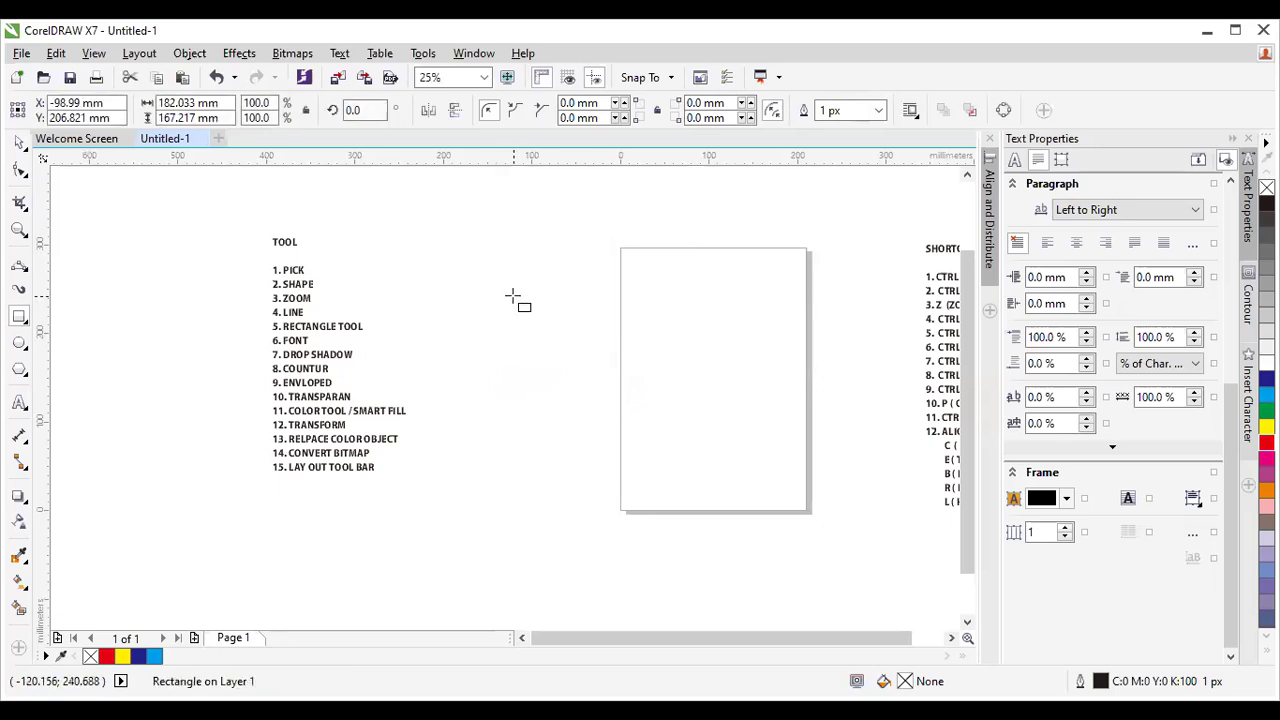
left_click_drag(472, 233, 641, 385)
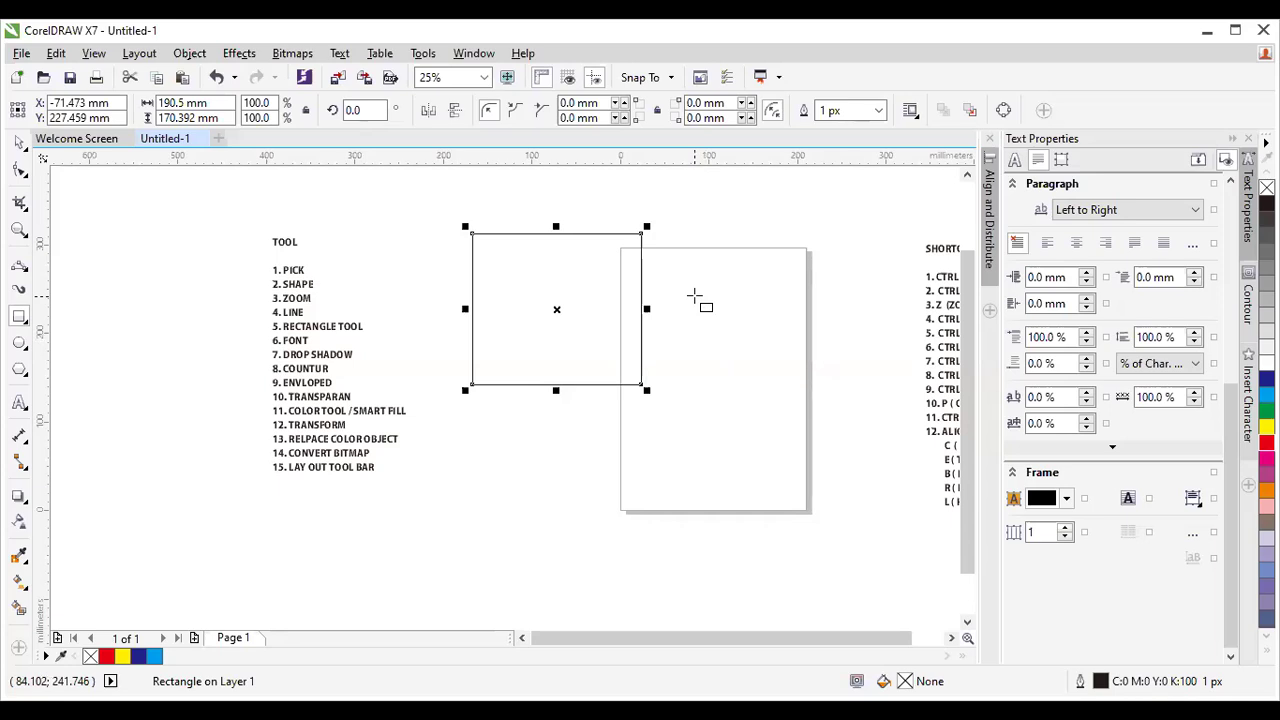
Add a square on the right side of the page.
left_click_drag(694, 296, 808, 435)
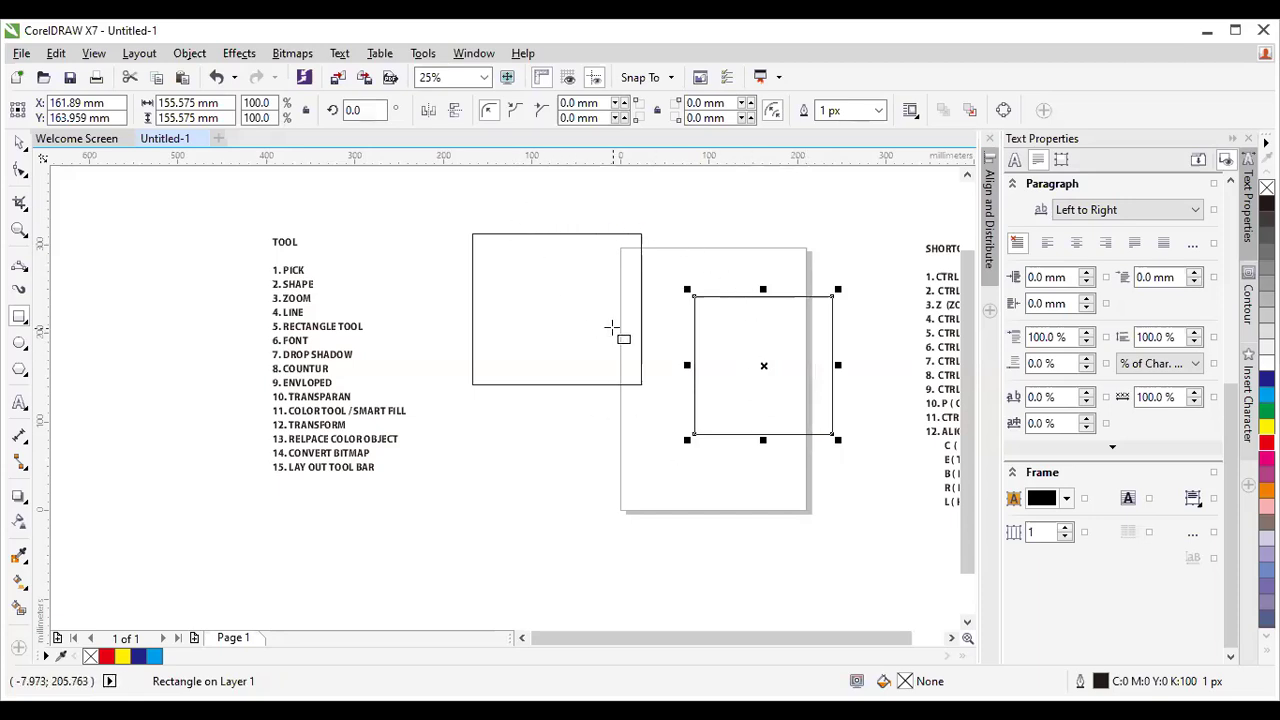
left_click(27, 326)
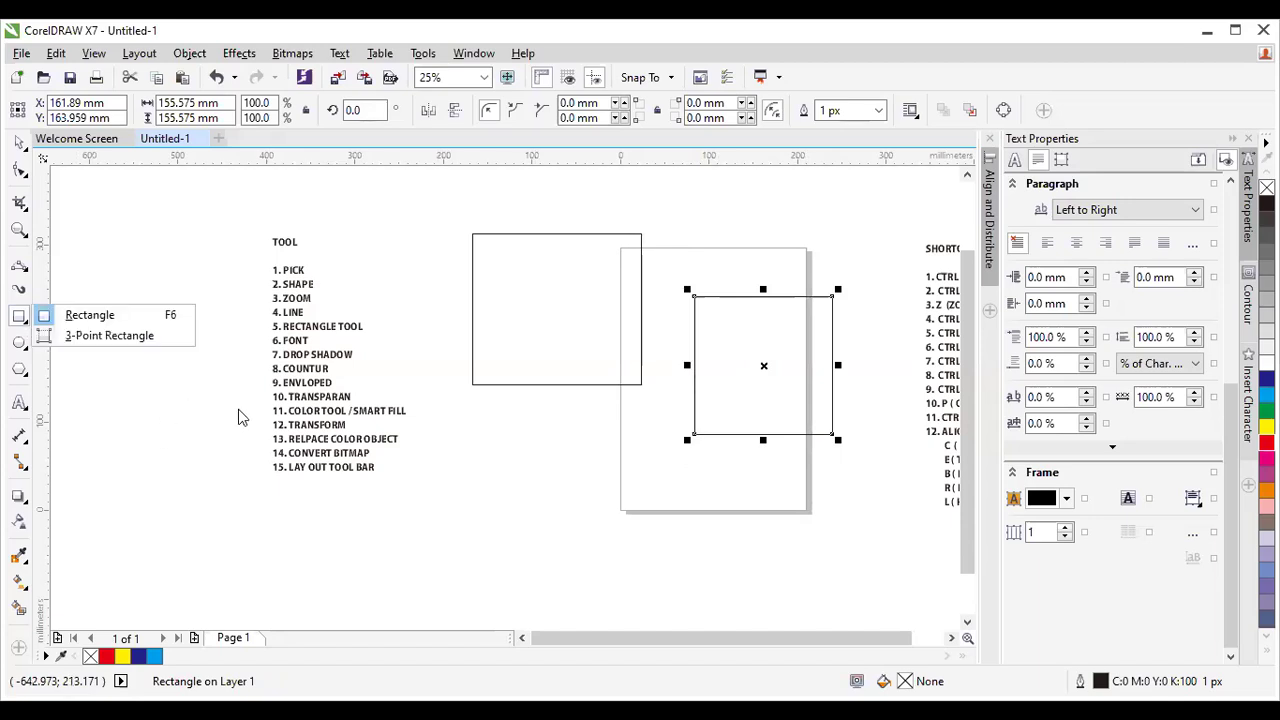
key("F6")
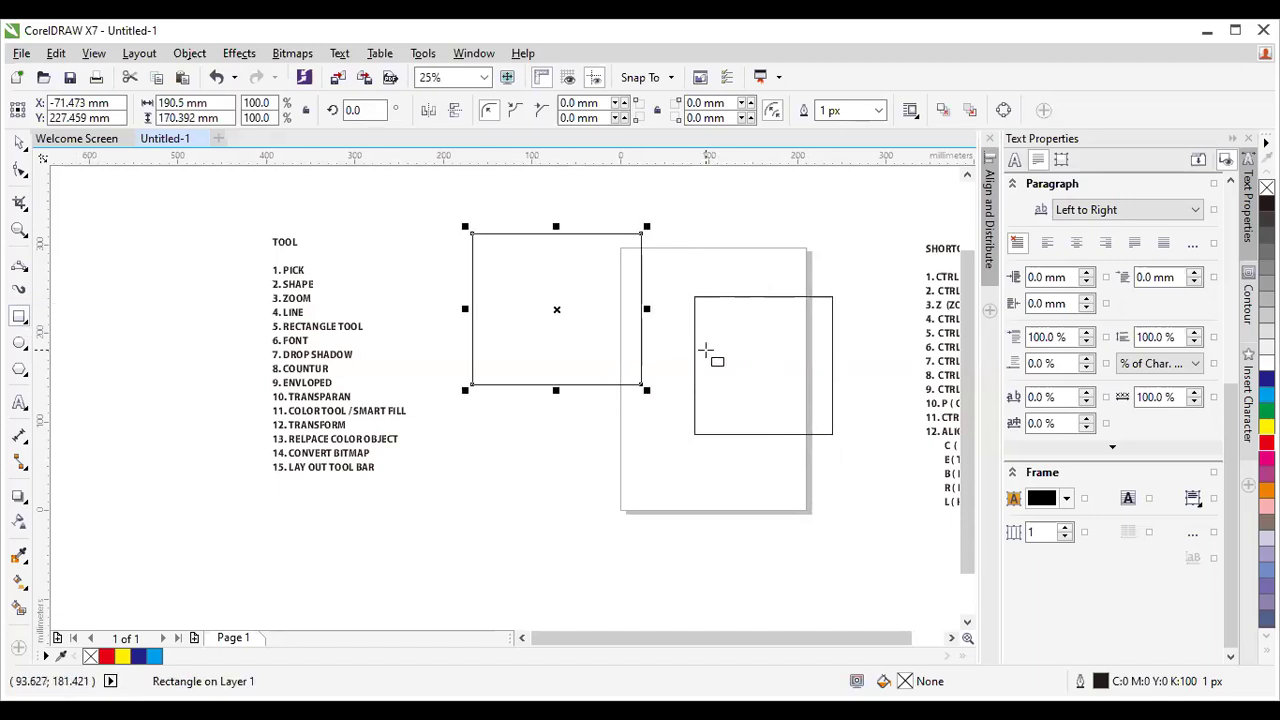
left_click(538, 298)
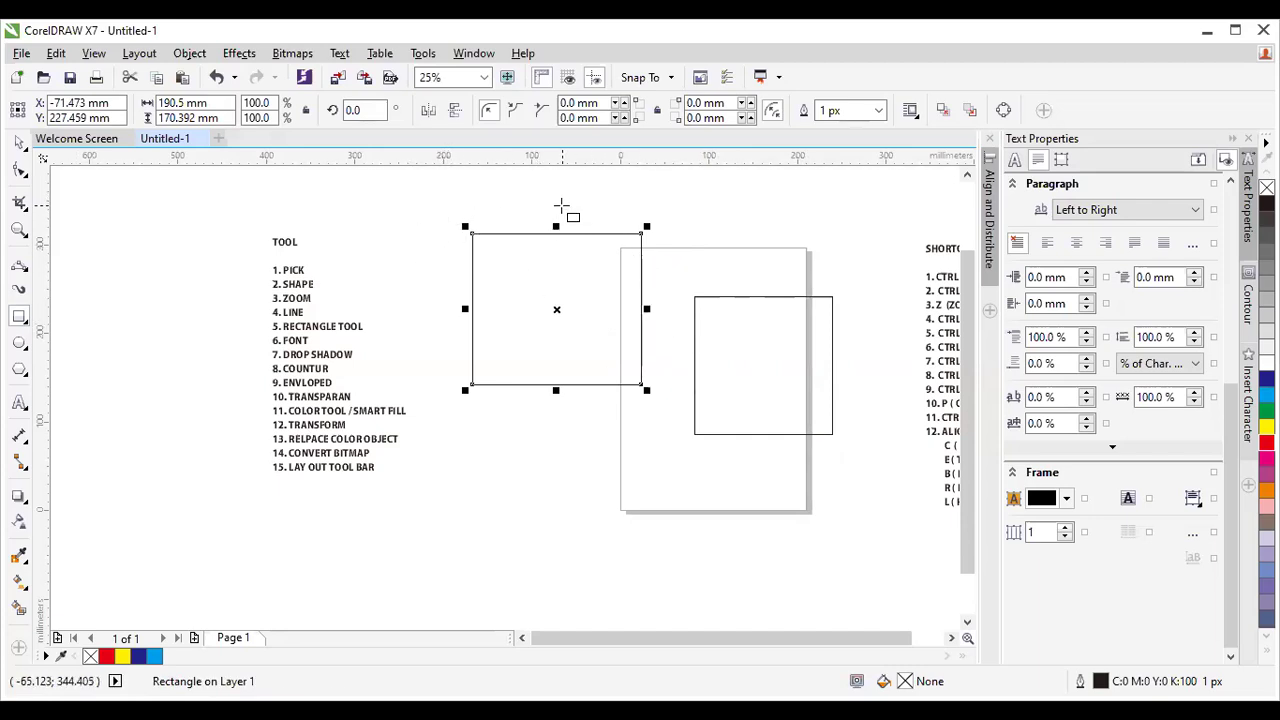
Draw a rectangle across the page's bottom-left, then select the upper-left rectangle.
left_click(20, 317)
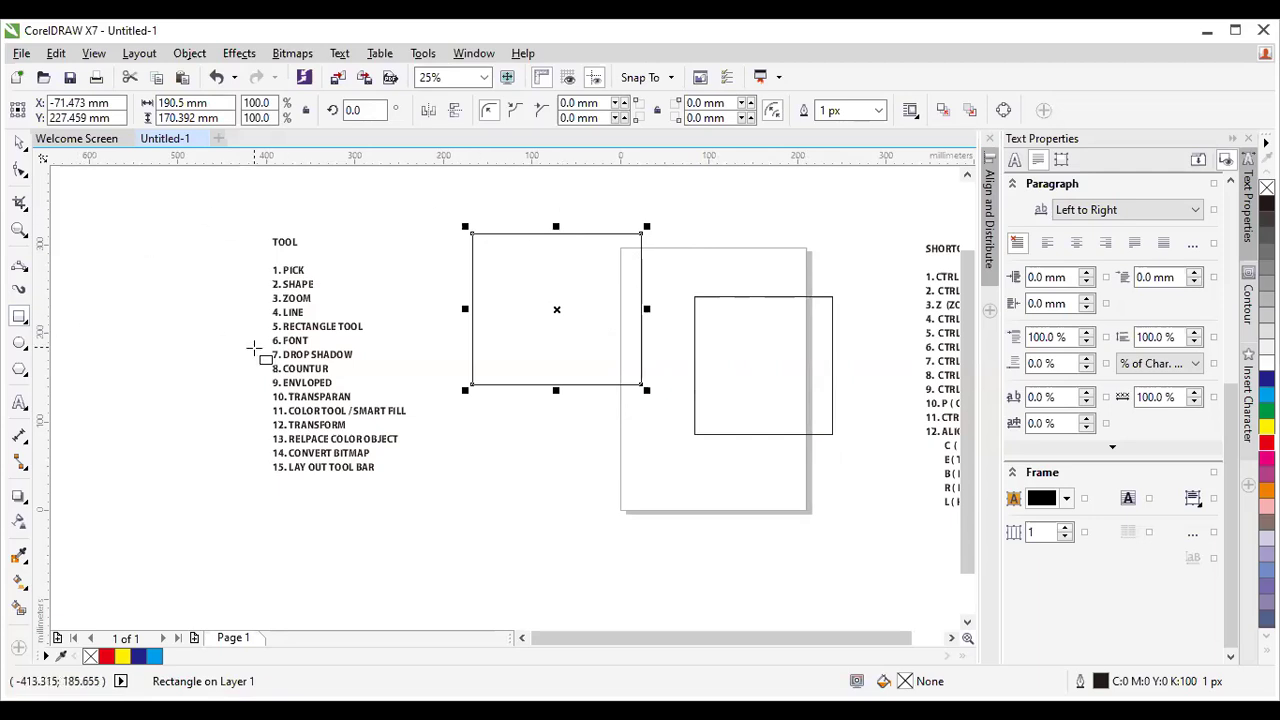
left_click_drag(484, 432, 666, 521)
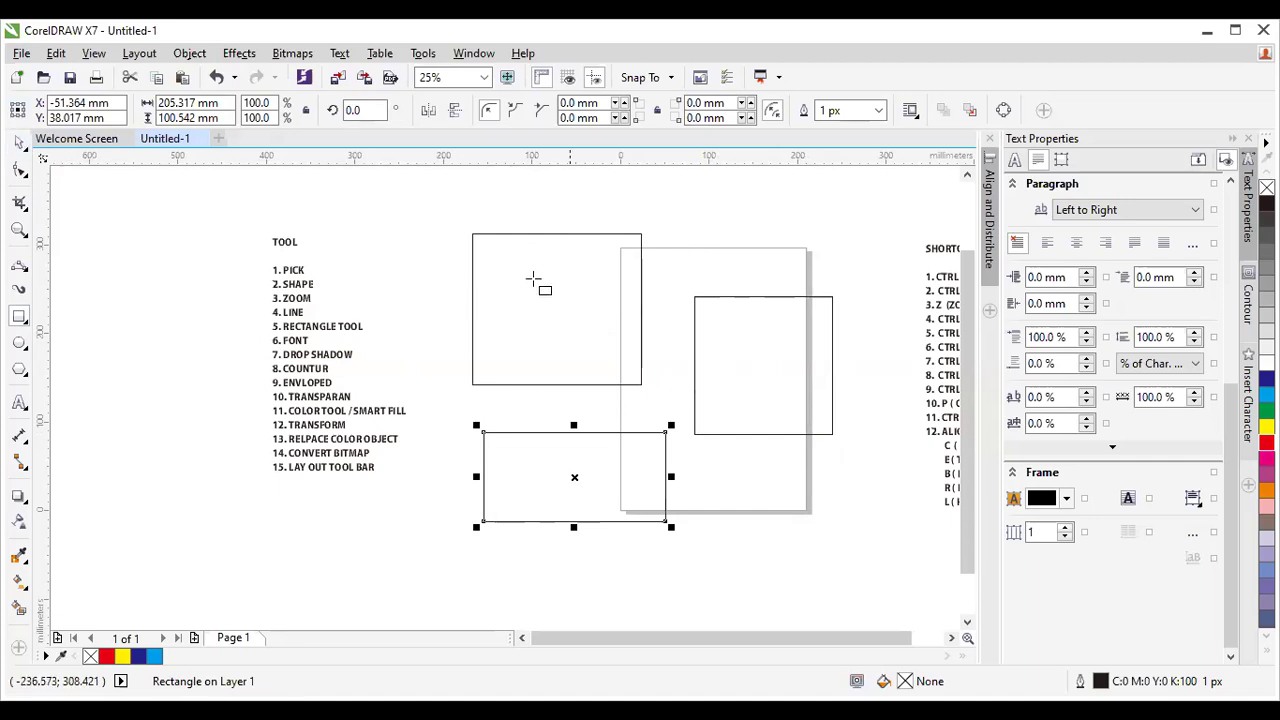
left_click(19, 143)
left_click(580, 234)
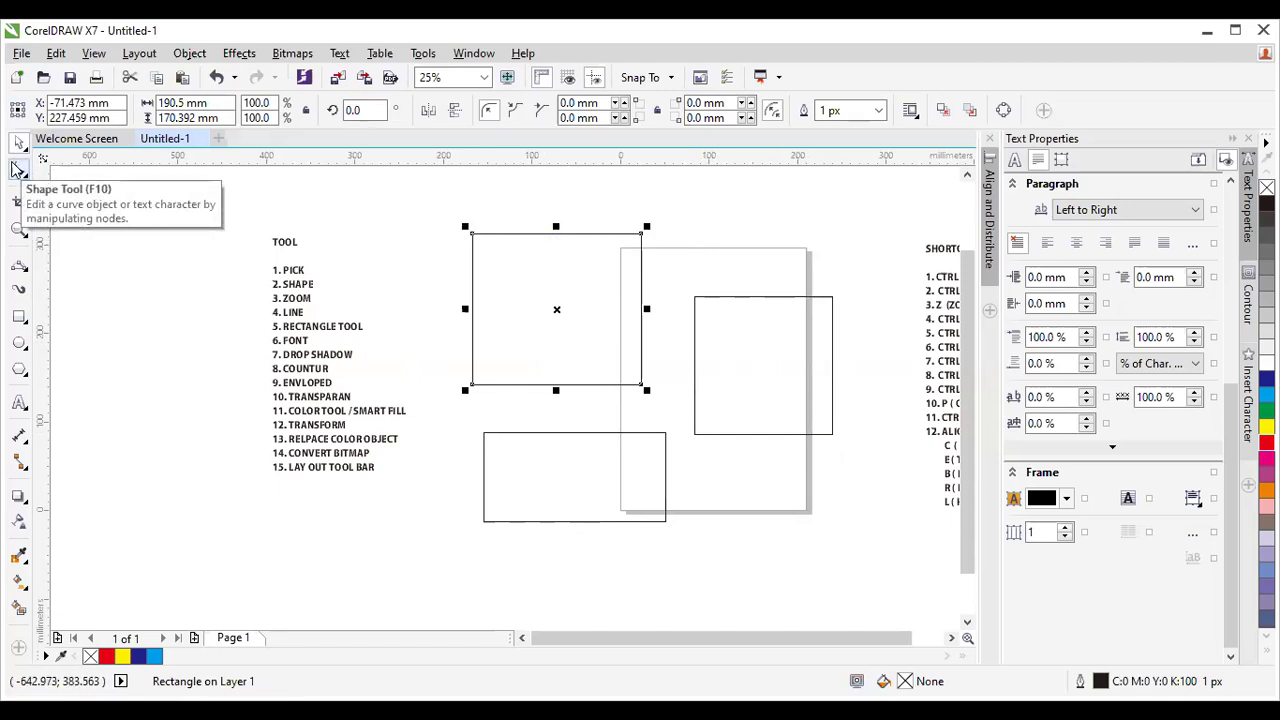
Round the upper-left rectangle's corners, convert it to curves, and add a node mid-top edge.
left_click(22, 170)
left_click_drag(472, 234, 475, 241)
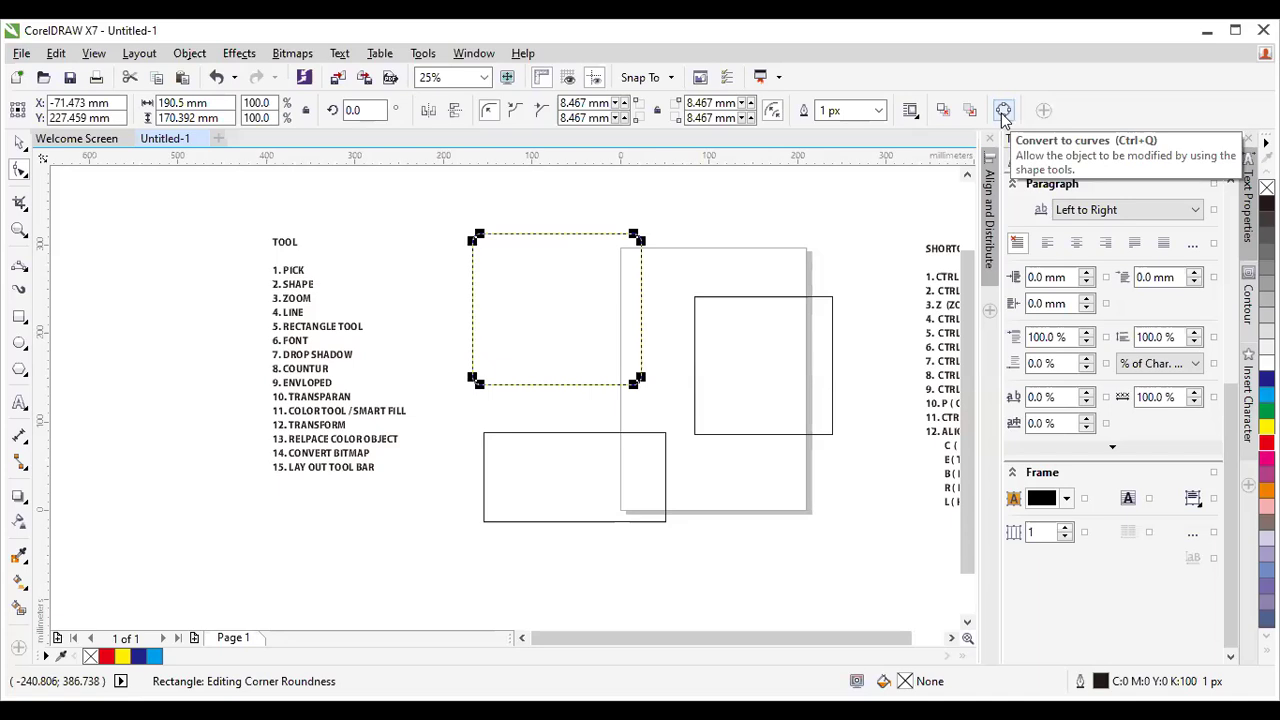
left_click(1003, 111)
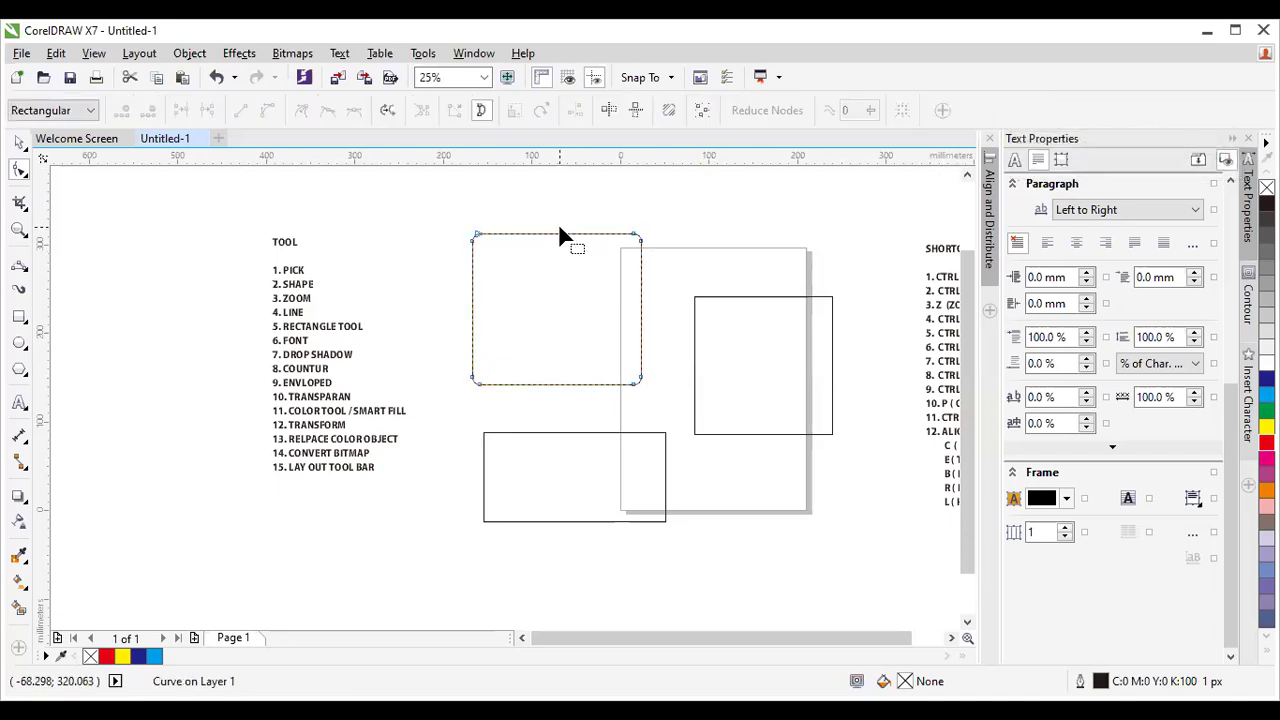
scroll(560, 234, "up", 1)
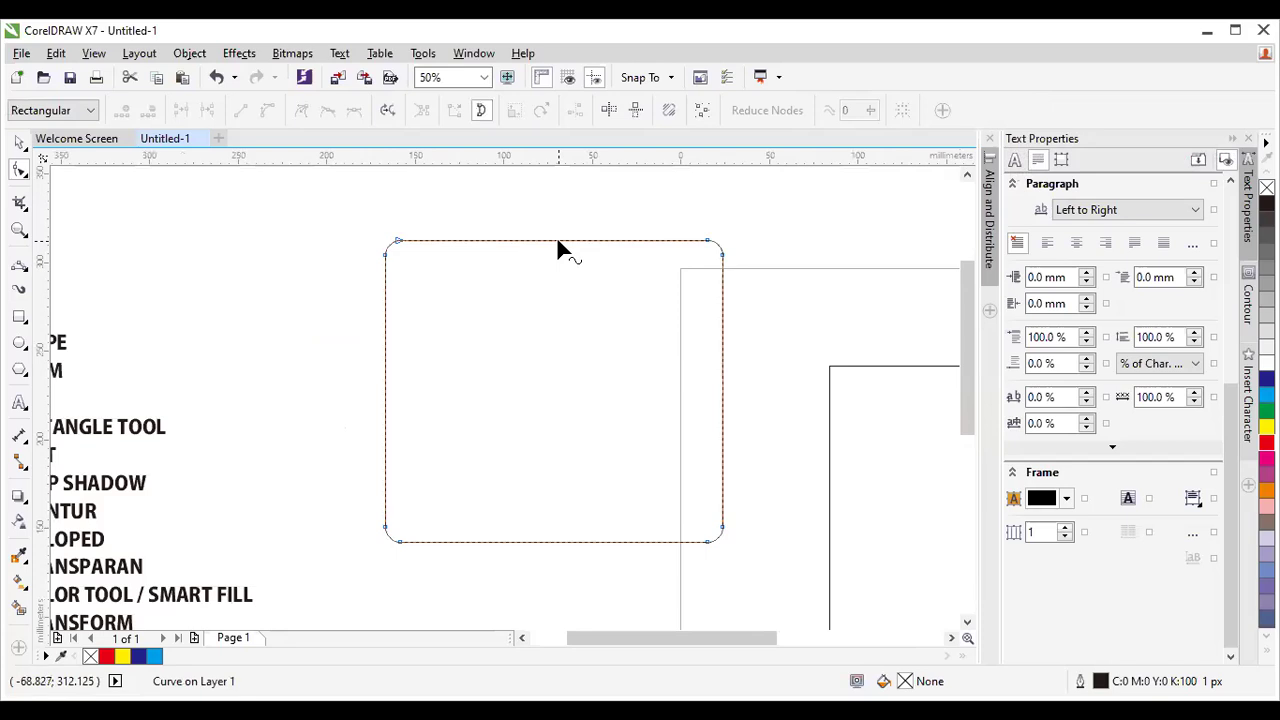
double_click(558, 241)
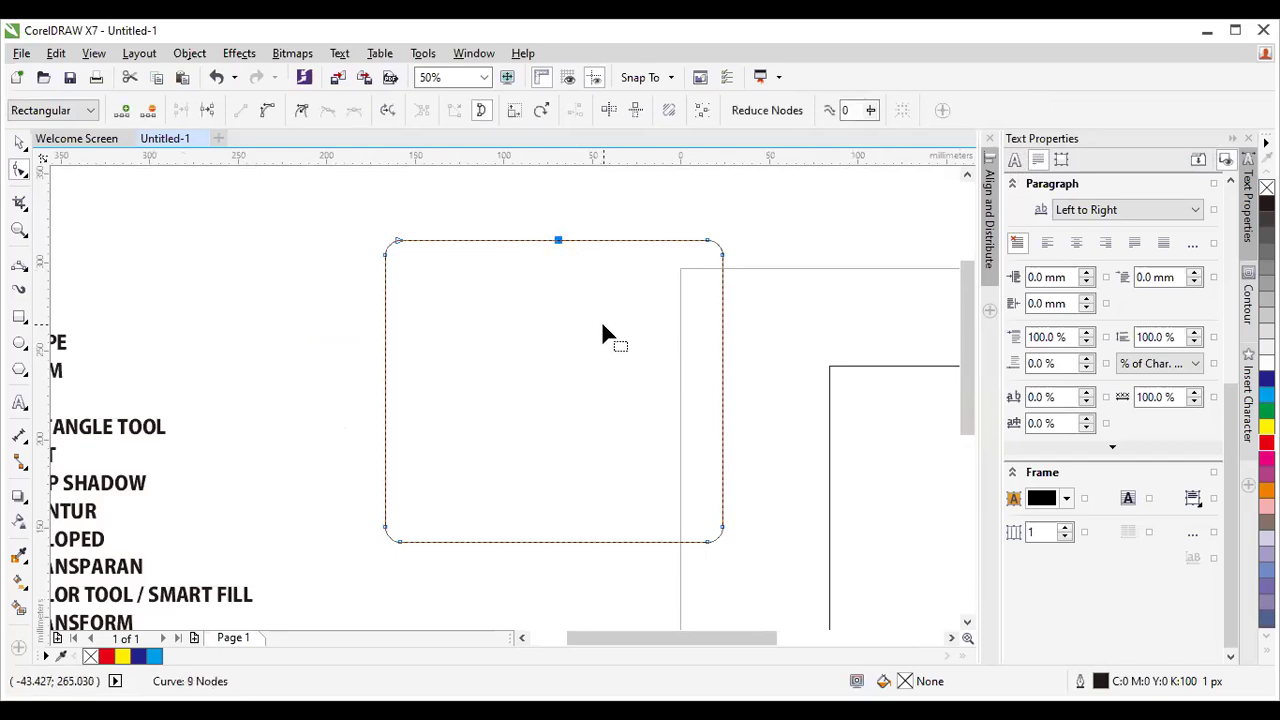
Break the outline at the new top node and zoom in on the break.
left_click(208, 115)
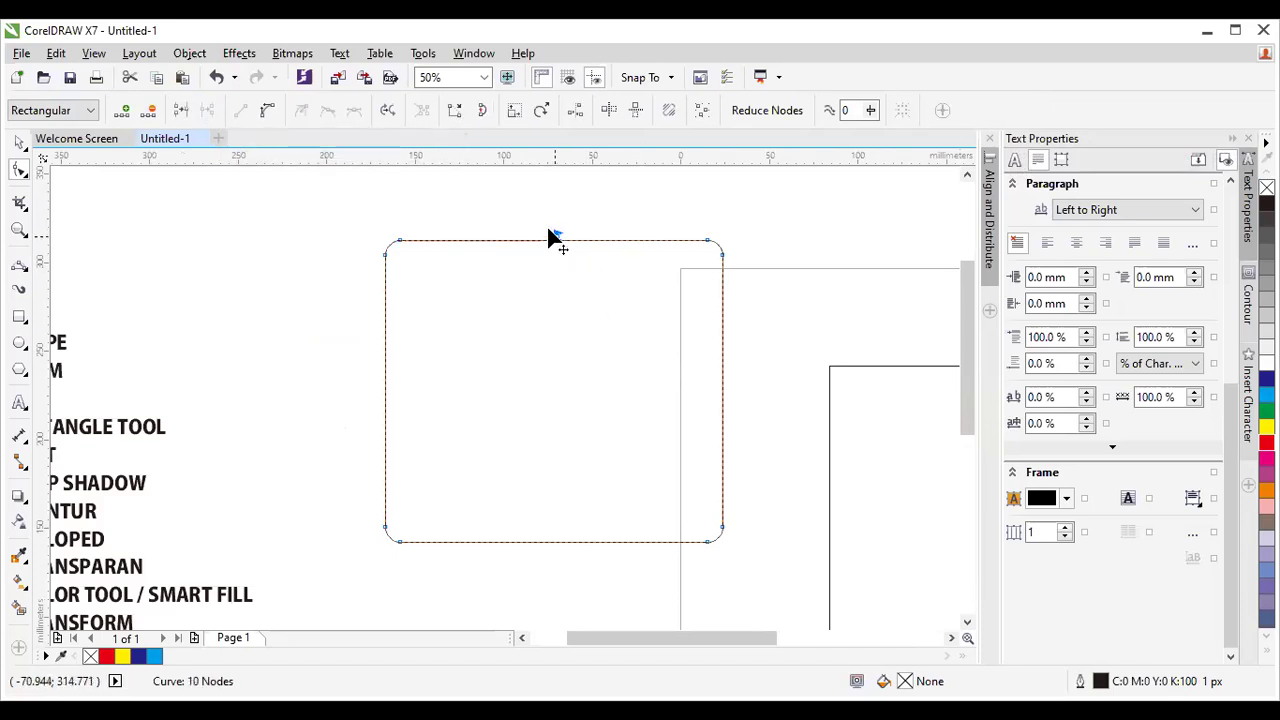
left_click(19, 229)
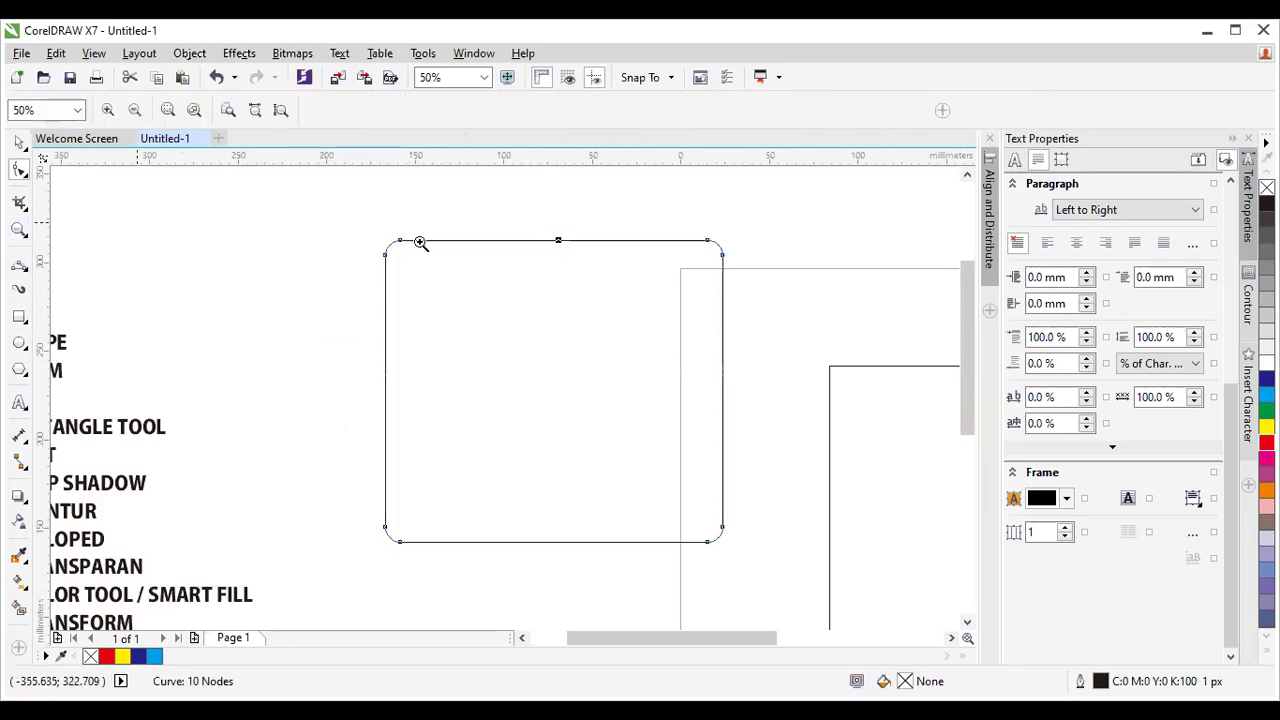
left_click_drag(543, 229, 591, 280)
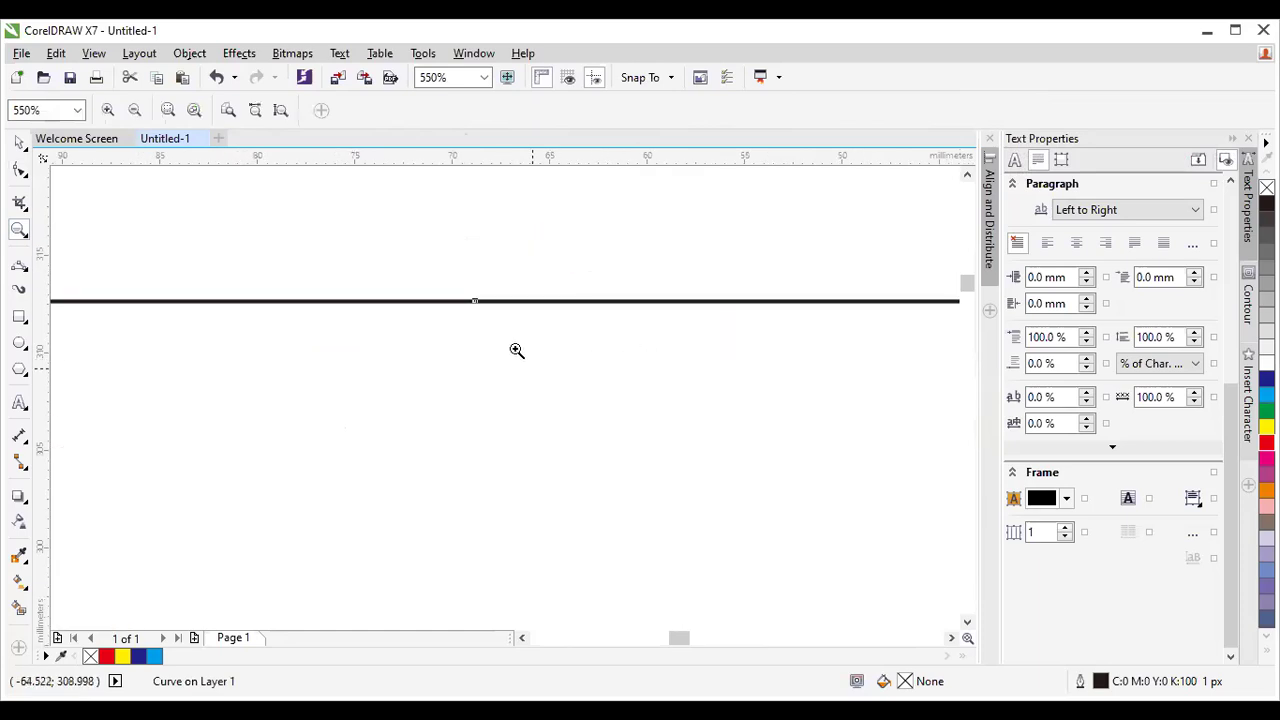
left_click(19, 170)
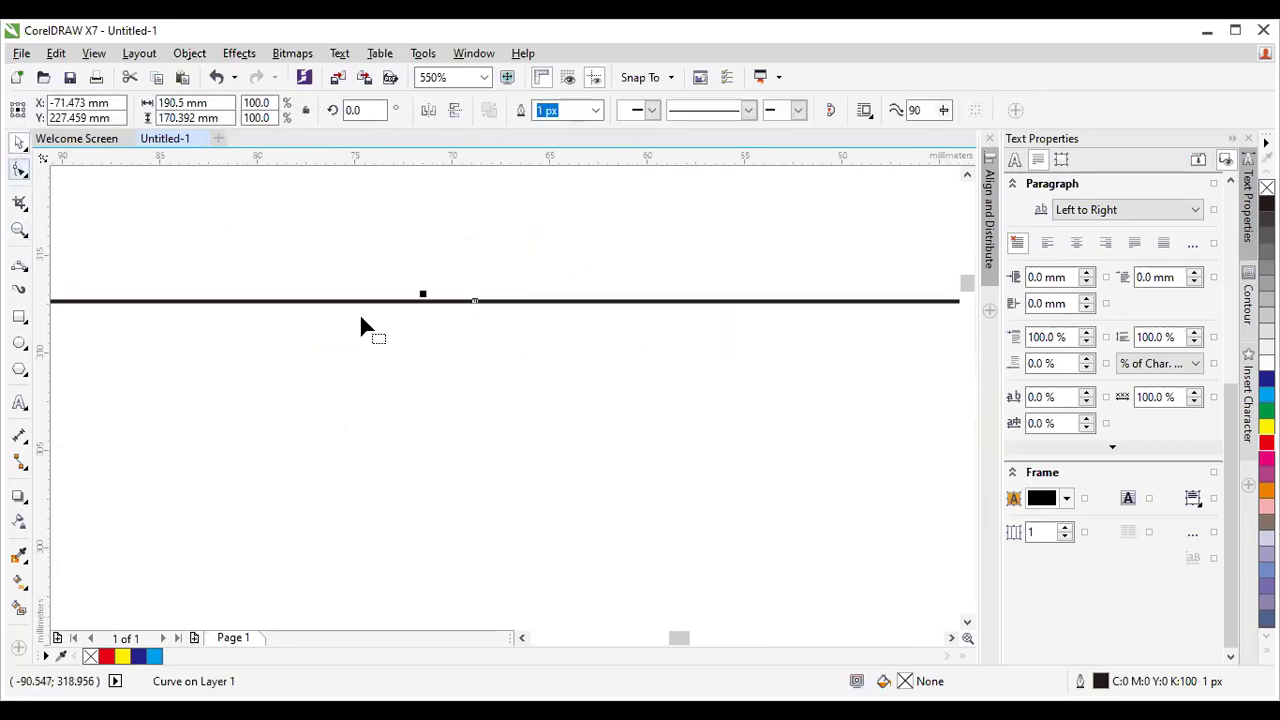
left_click_drag(449, 278, 557, 432)
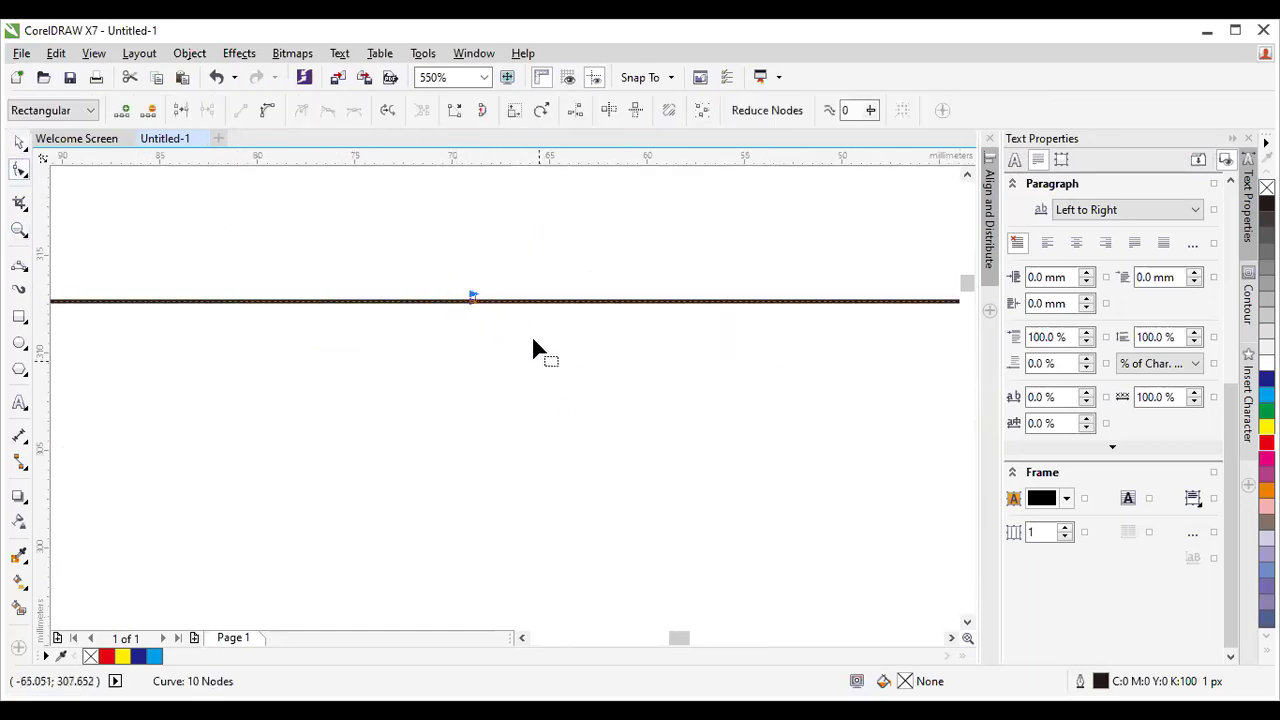
left_click_drag(474, 298, 495, 298)
left_click_drag(443, 250, 515, 318)
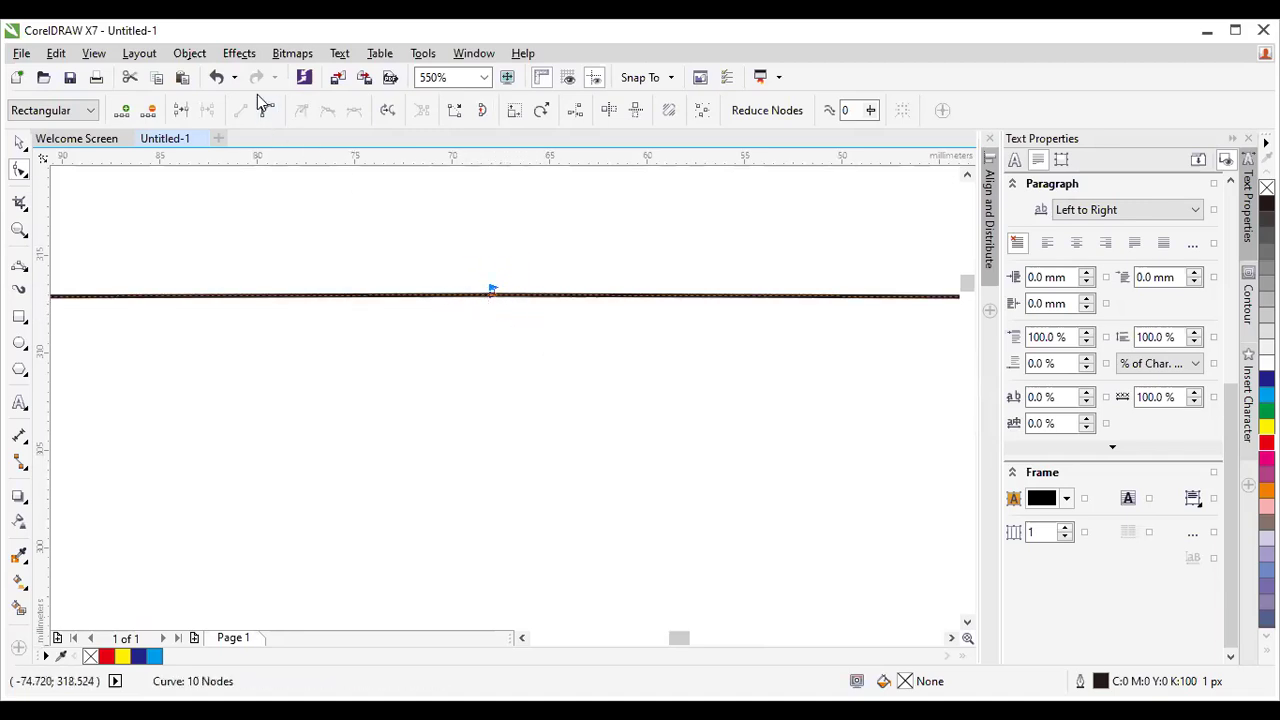
left_click(192, 53)
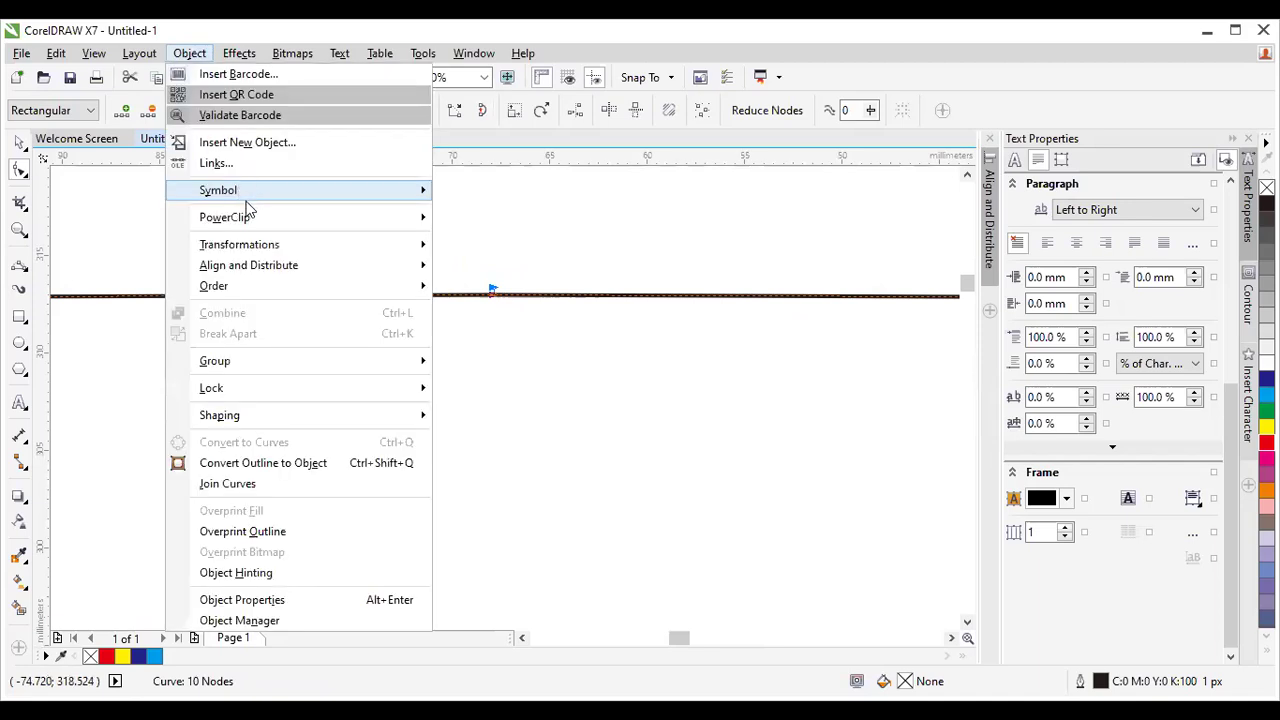
mouse_move(240, 192)
left_click(509, 340)
Drag the top-edge halves up into a pointed roof peak and select both peak nodes.
left_click_drag(494, 291, 476, 245)
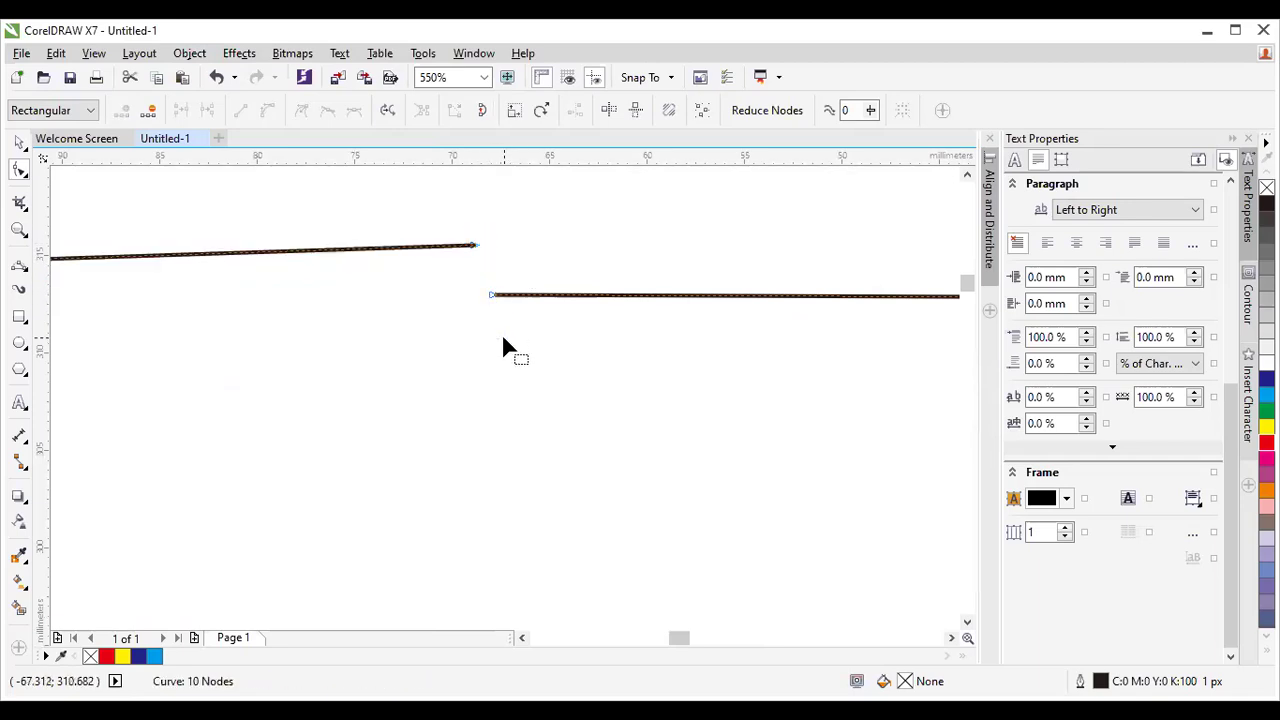
left_click_drag(494, 296, 610, 461)
scroll(632, 483, "down", 2)
scroll(612, 464, "down", 3)
left_click_drag(970, 326, 971, 392)
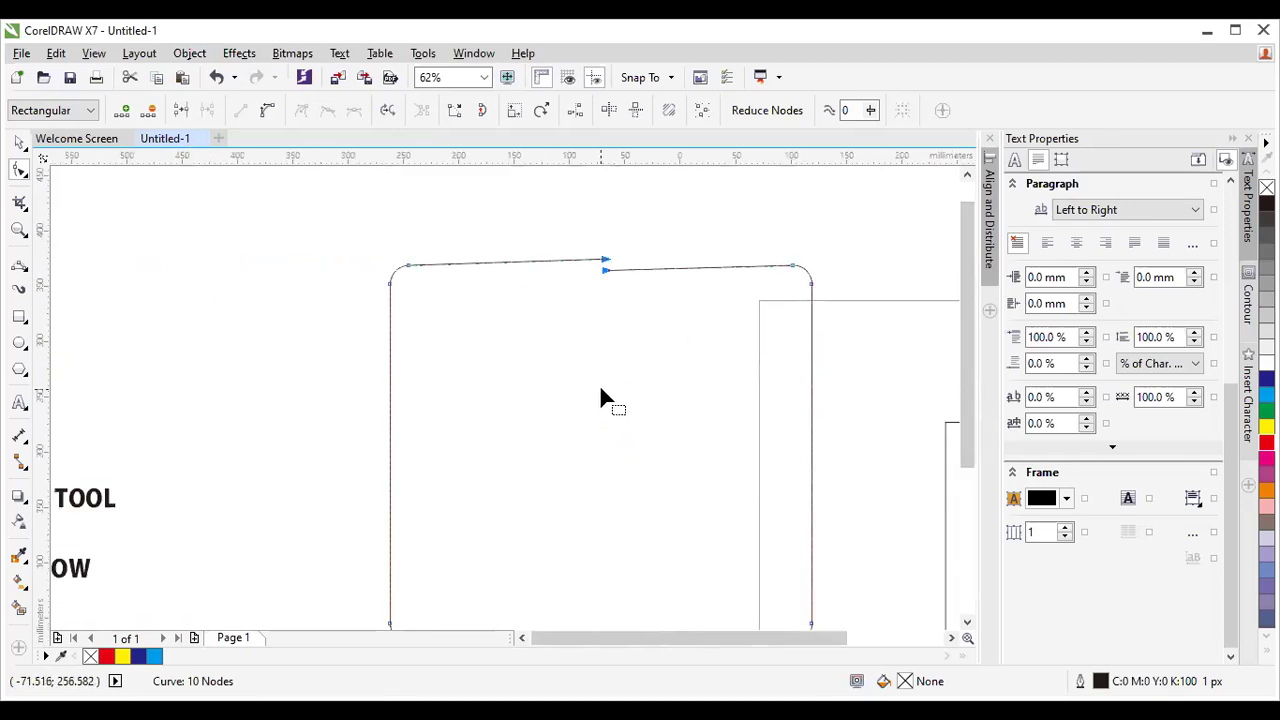
scroll(600, 397, "down", 2)
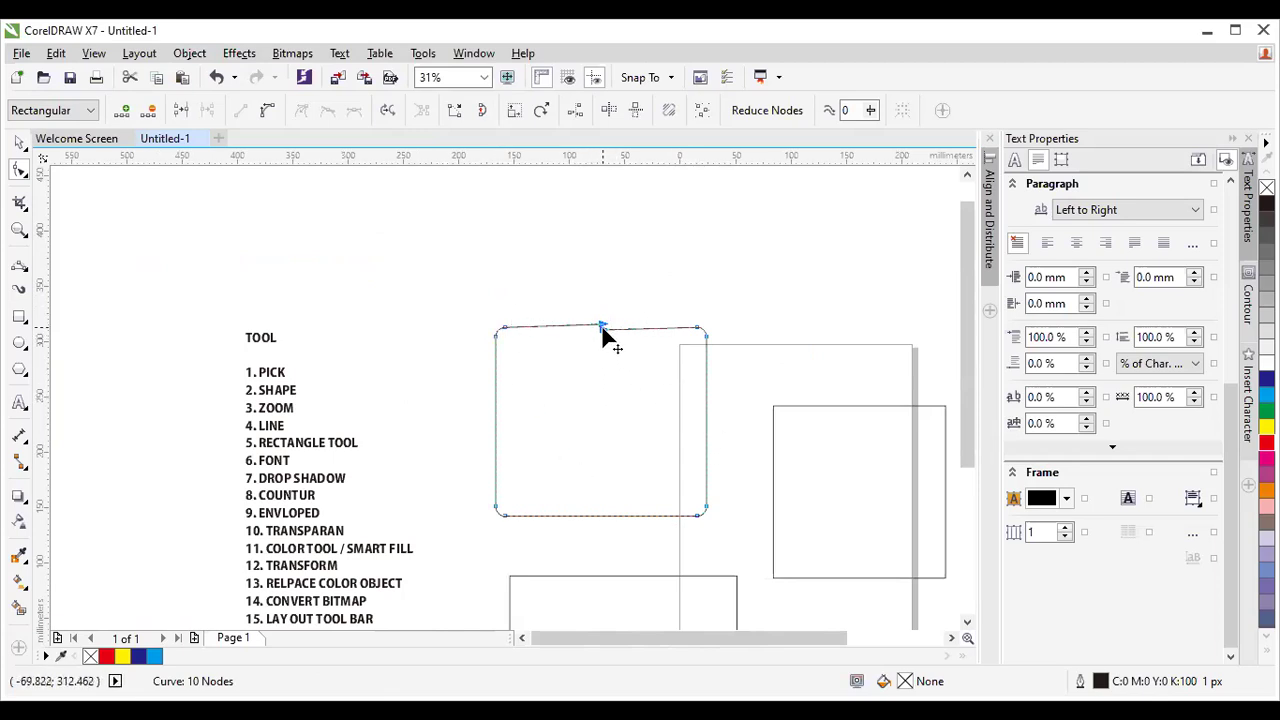
left_click_drag(636, 333, 617, 237)
scroll(582, 250, "up", 5)
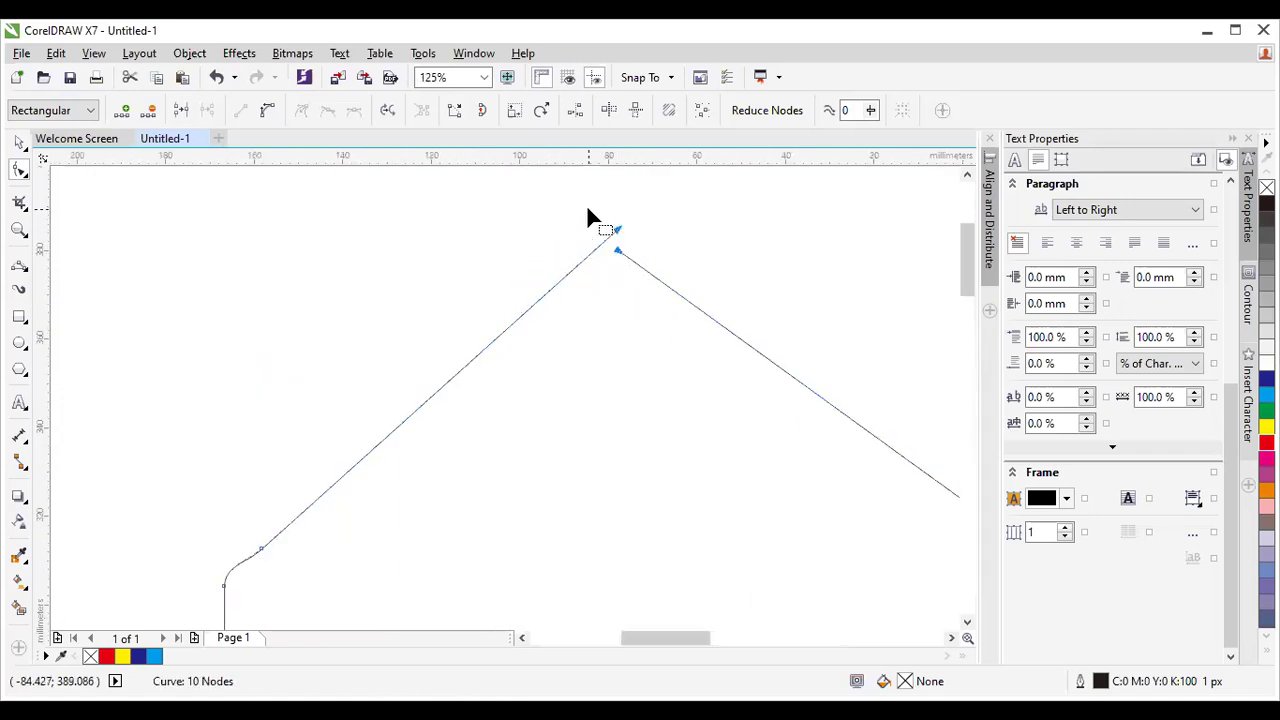
scroll(663, 373, "down", 3)
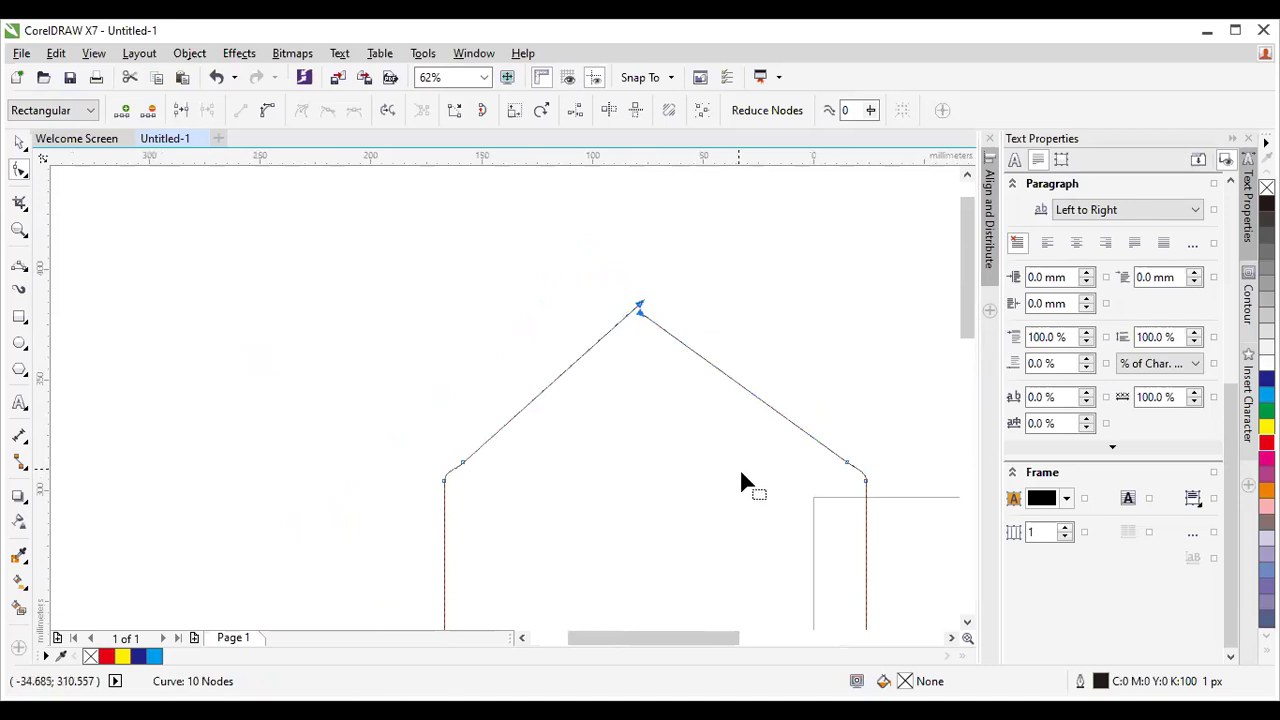
left_click_drag(597, 272, 690, 366)
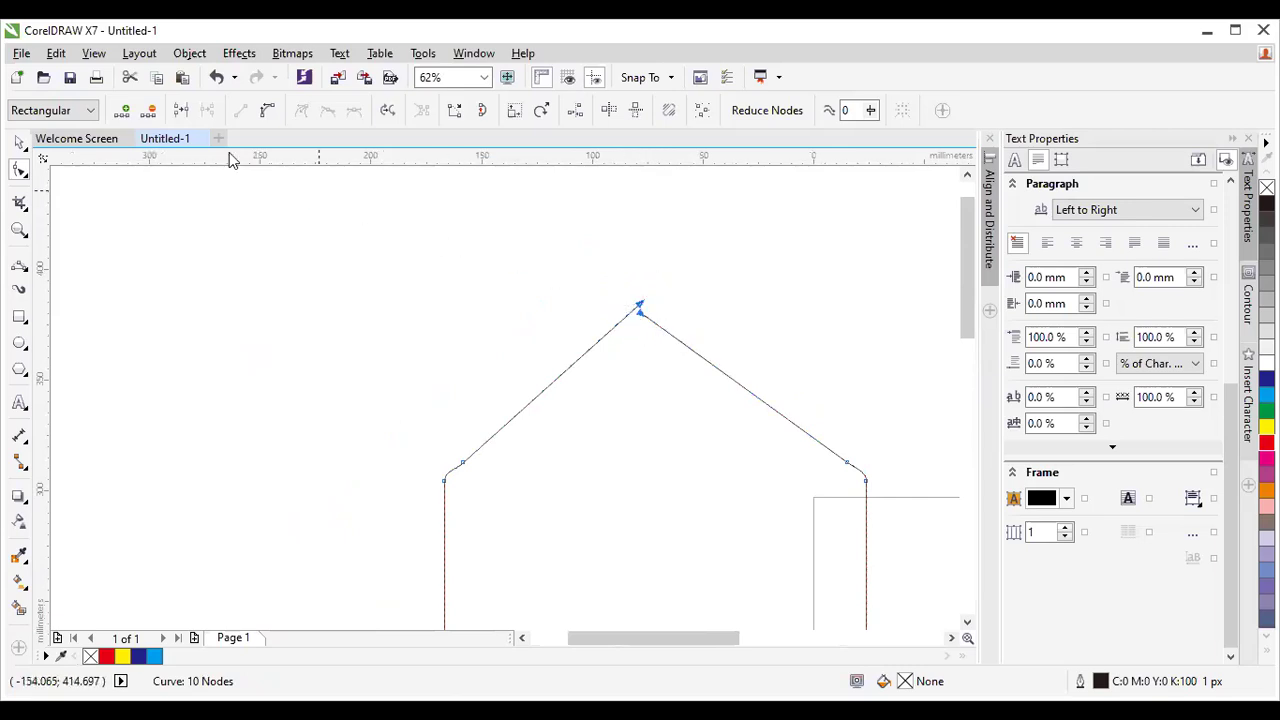
Join the two roof-peak nodes into a closed house outline, undoing a trial red fill.
left_click(183, 110)
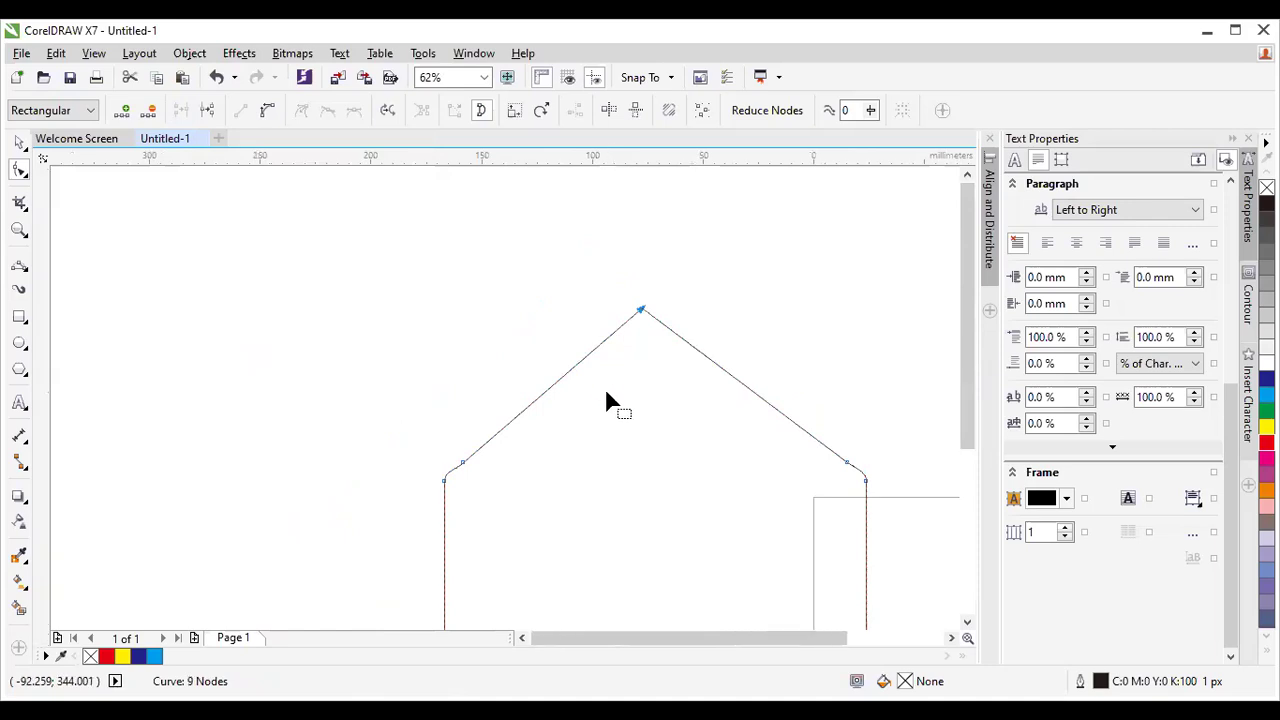
scroll(606, 389, "down", 1)
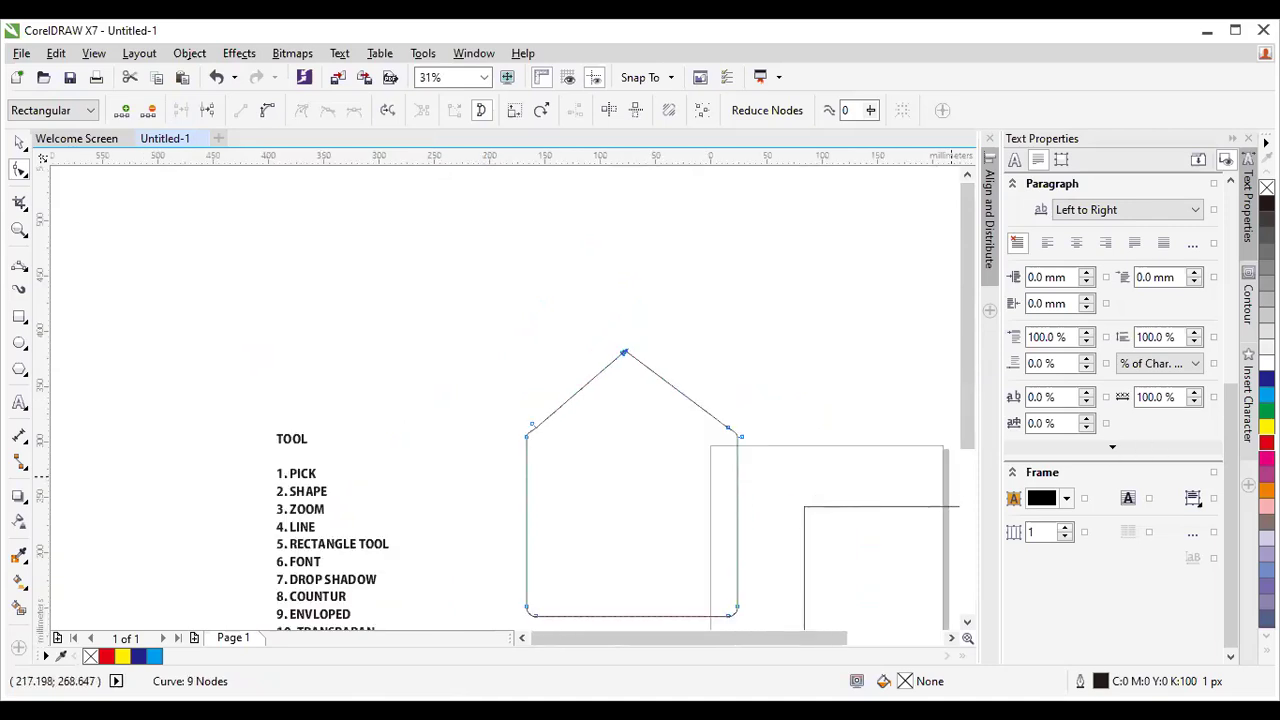
left_click_drag(1266, 441, 630, 490)
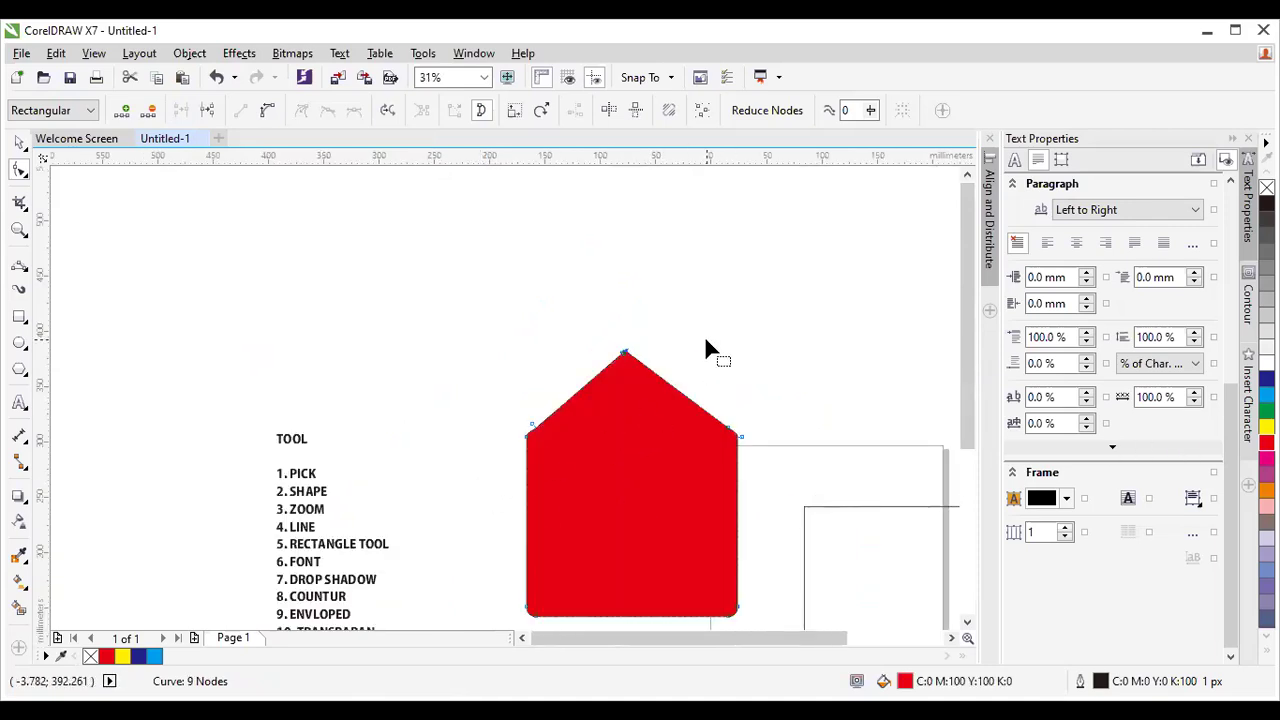
key("ctrl+z")
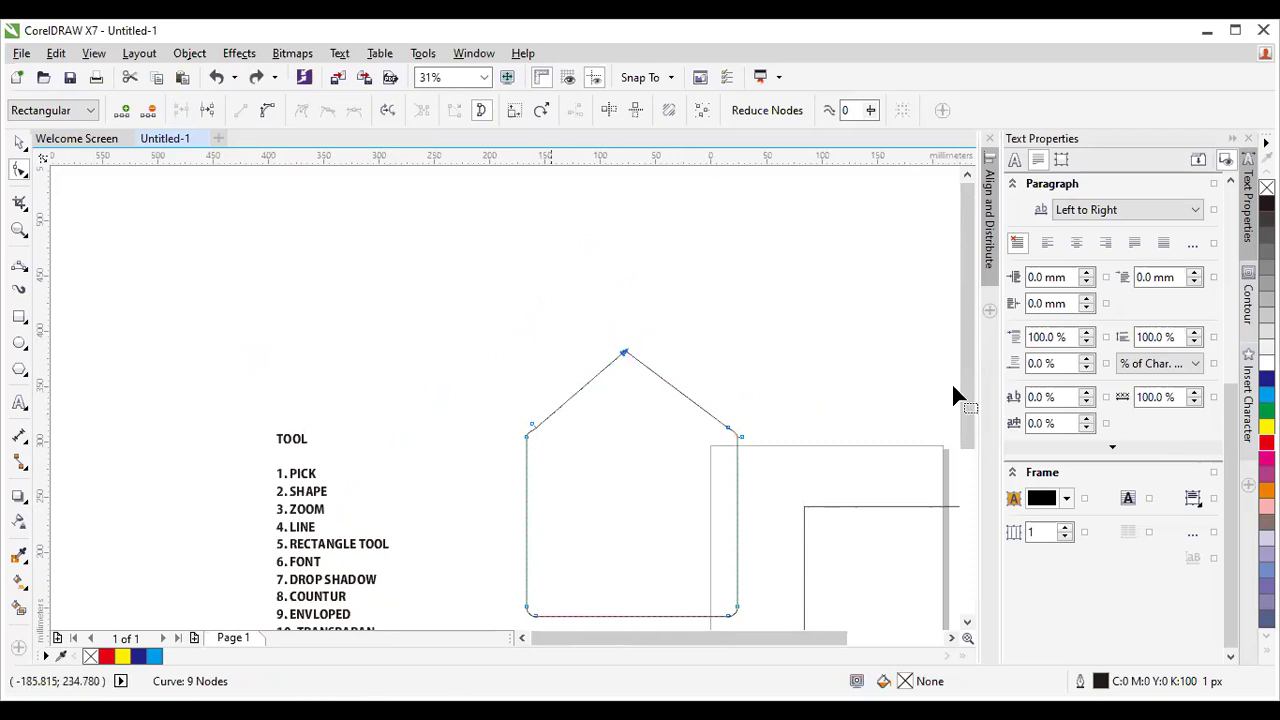
scroll(951, 400, "down", 3)
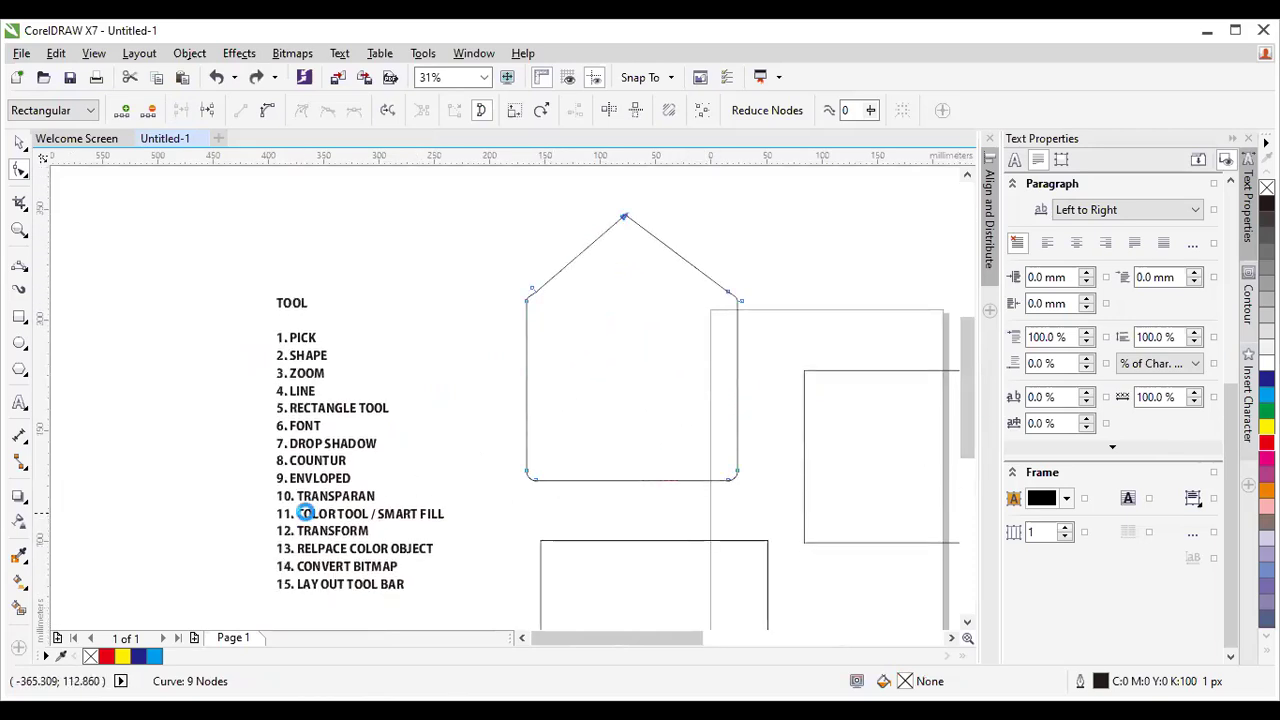
scroll(307, 513, "up", 2)
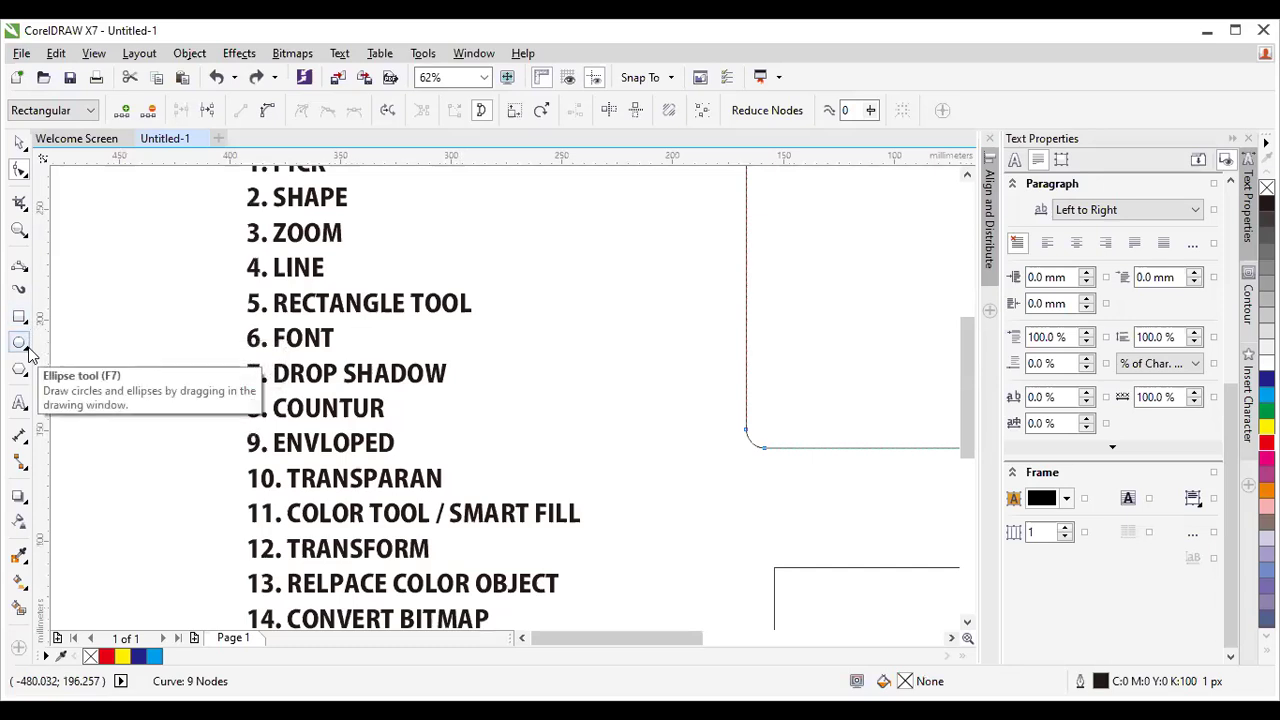
Browse the Polygon and star shape options, then return to the Ellipse tool options.
left_click(28, 350)
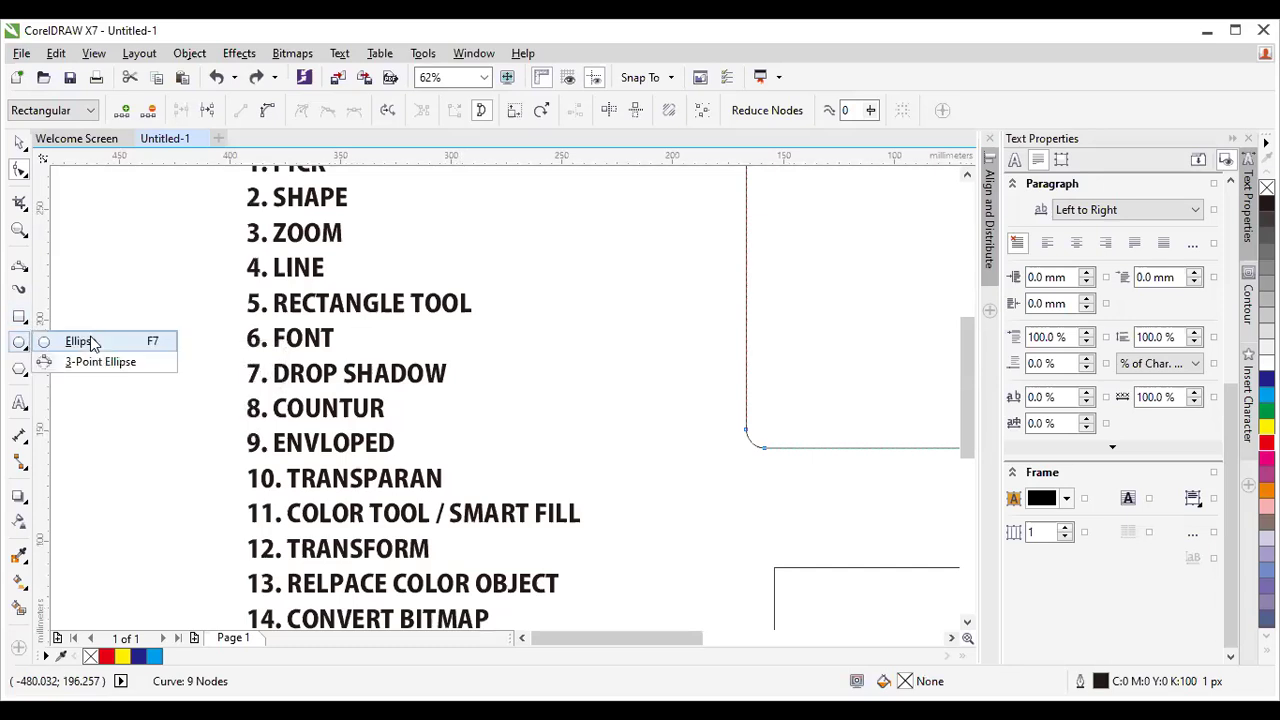
left_click(27, 376)
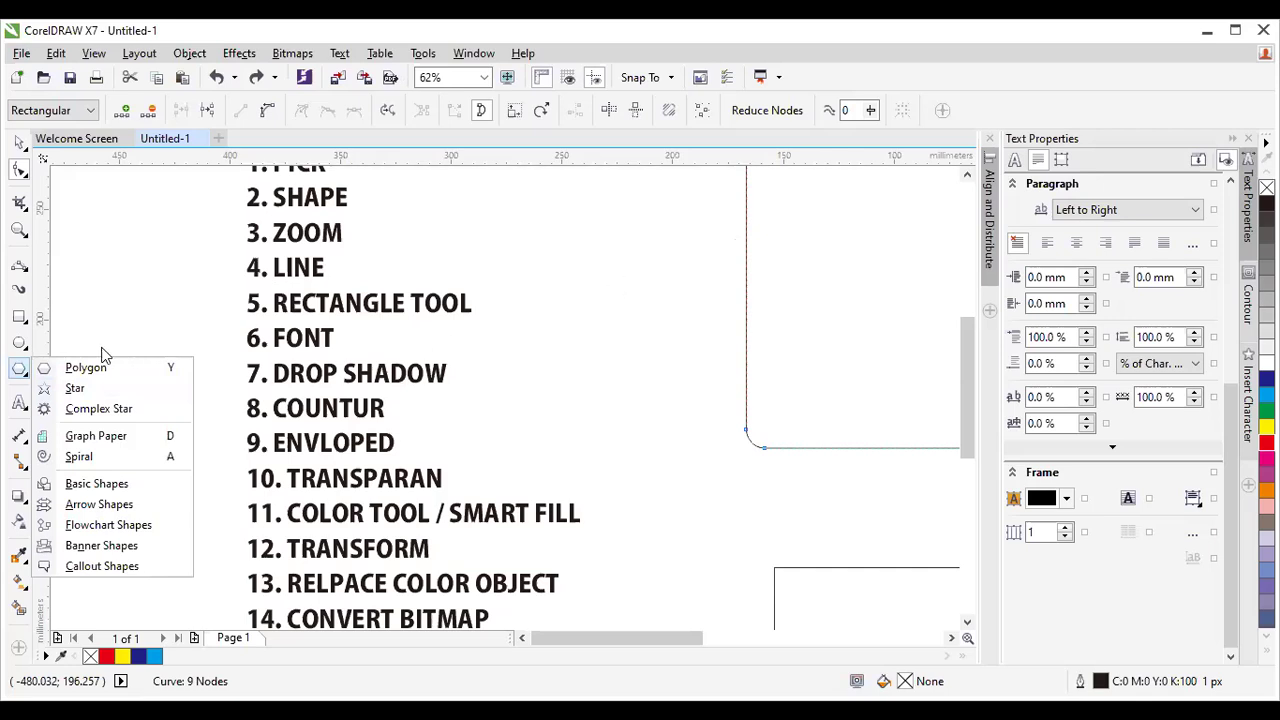
mouse_move(38, 348)
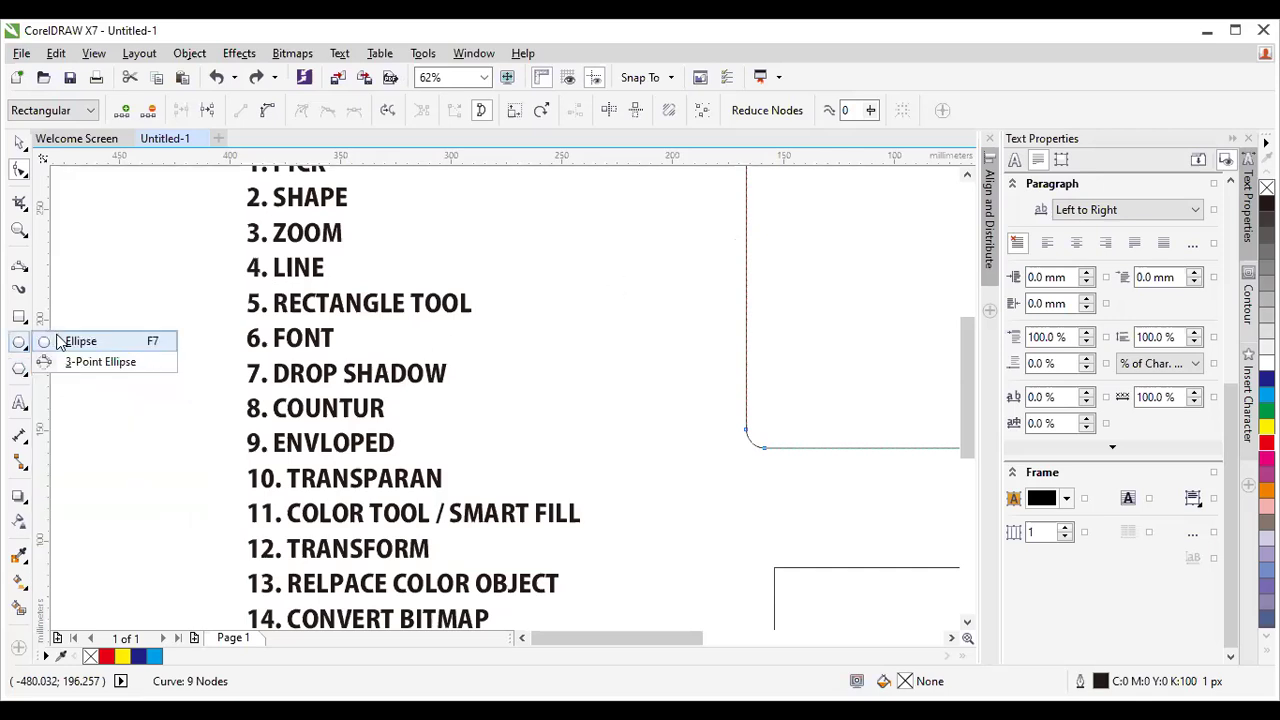
mouse_move(19, 316)
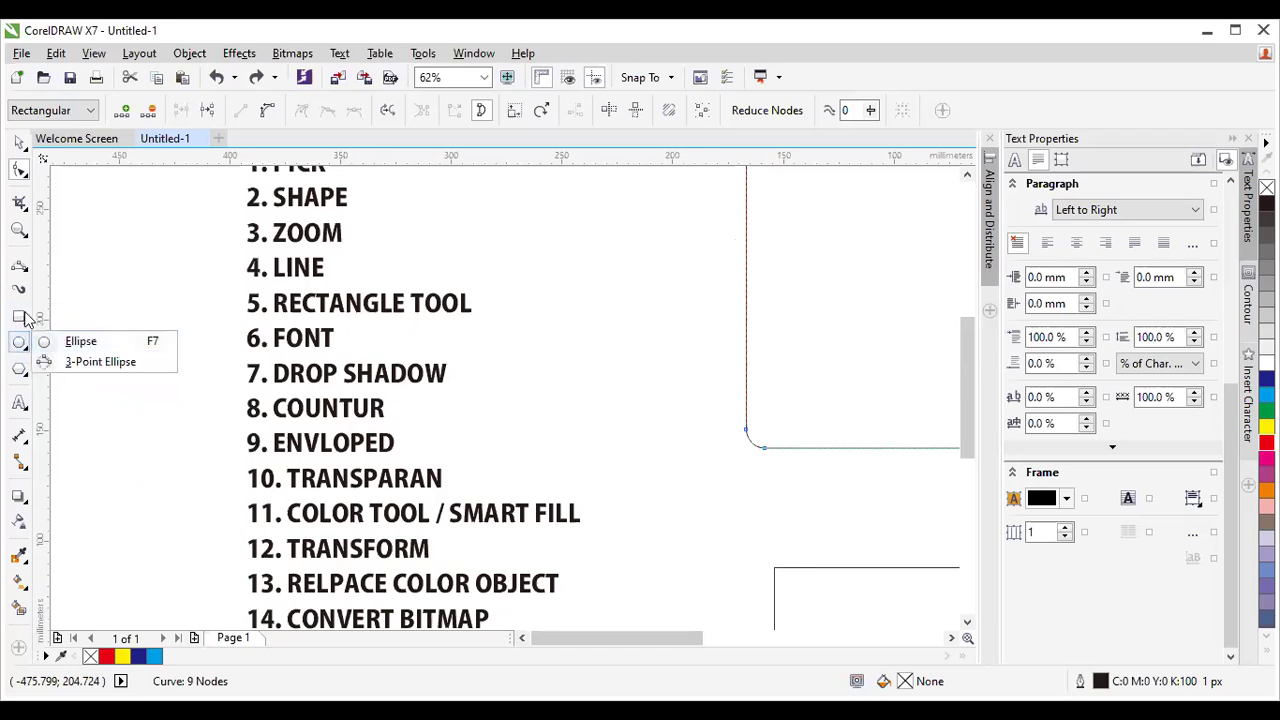
Pan to the house-shaped curve and delete it.
left_click(80, 341)
scroll(590, 290, "down", 2)
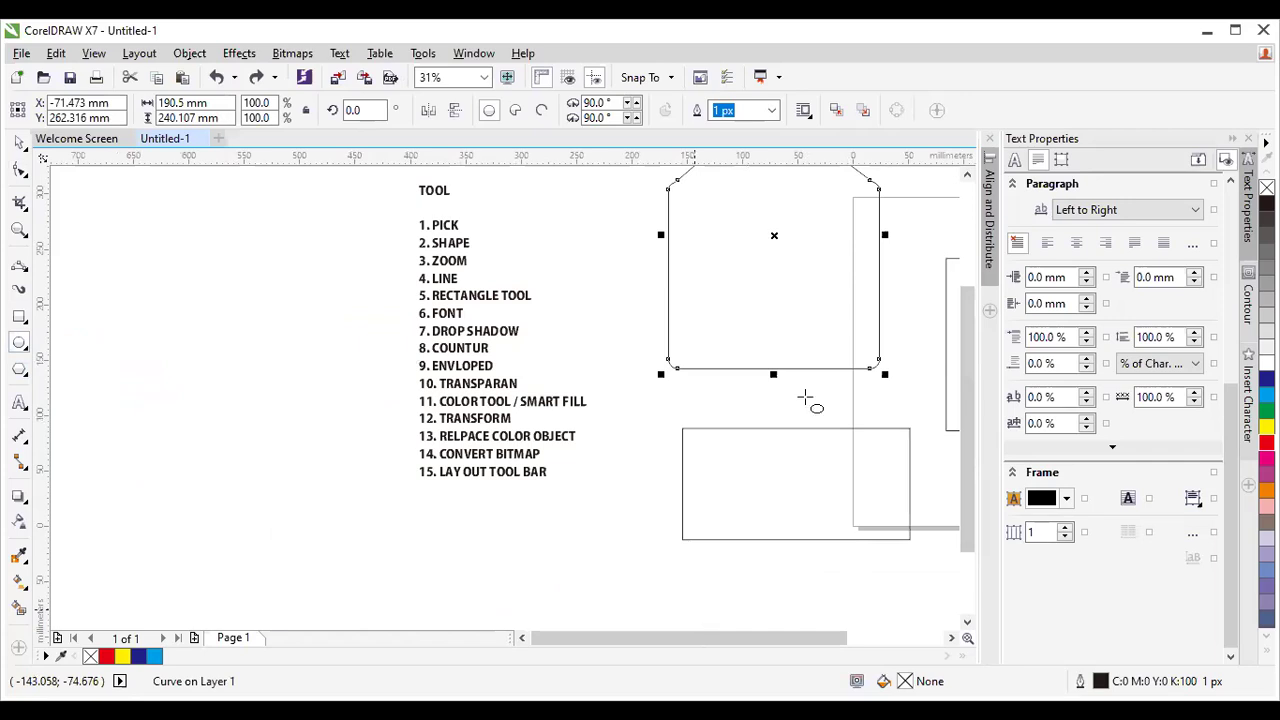
left_click(952, 637)
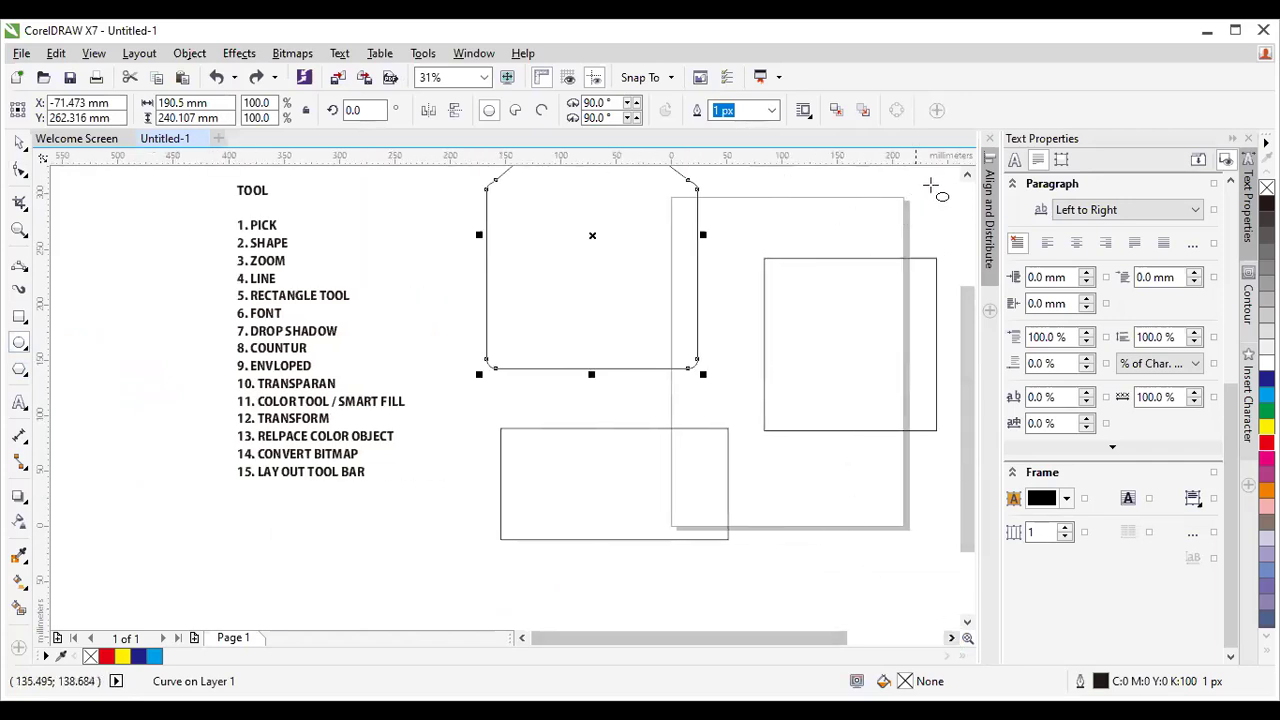
left_click(966, 174)
left_click(966, 174)
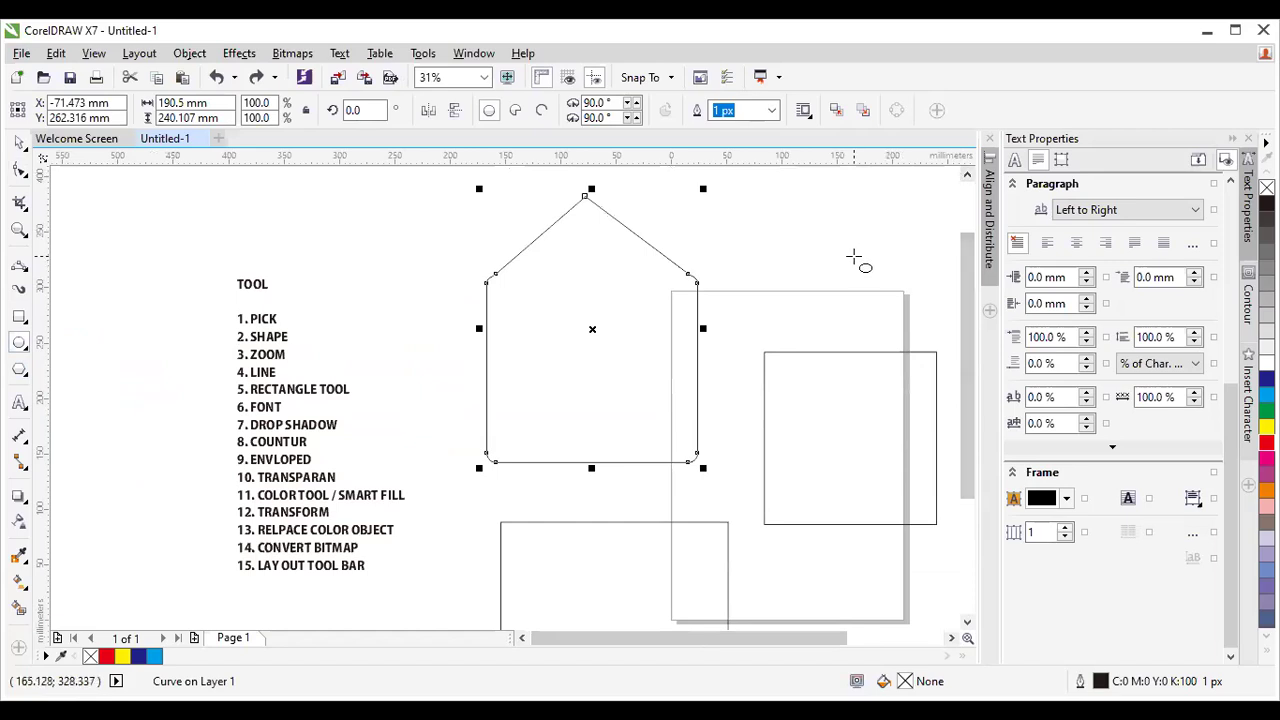
key("Delete")
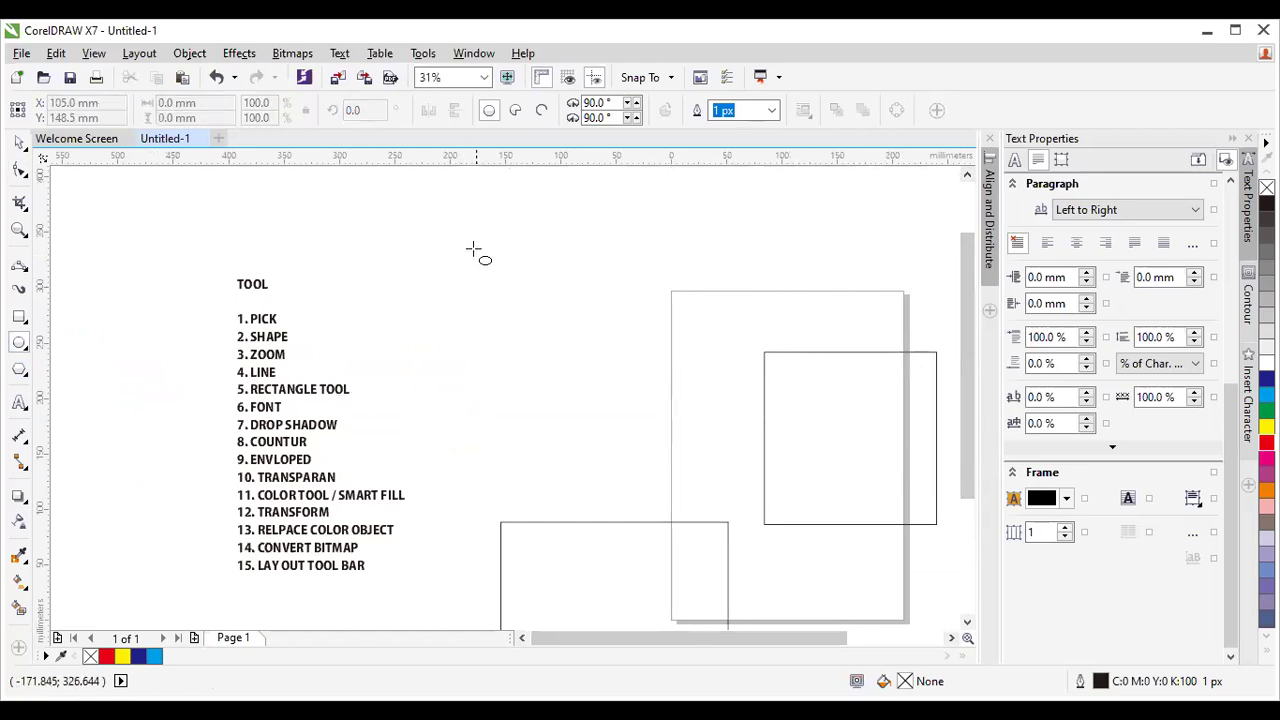
Draw a wide flat ellipse, a tall narrow ellipse and a 150.707 mm circle.
left_click_drag(456, 232, 744, 290)
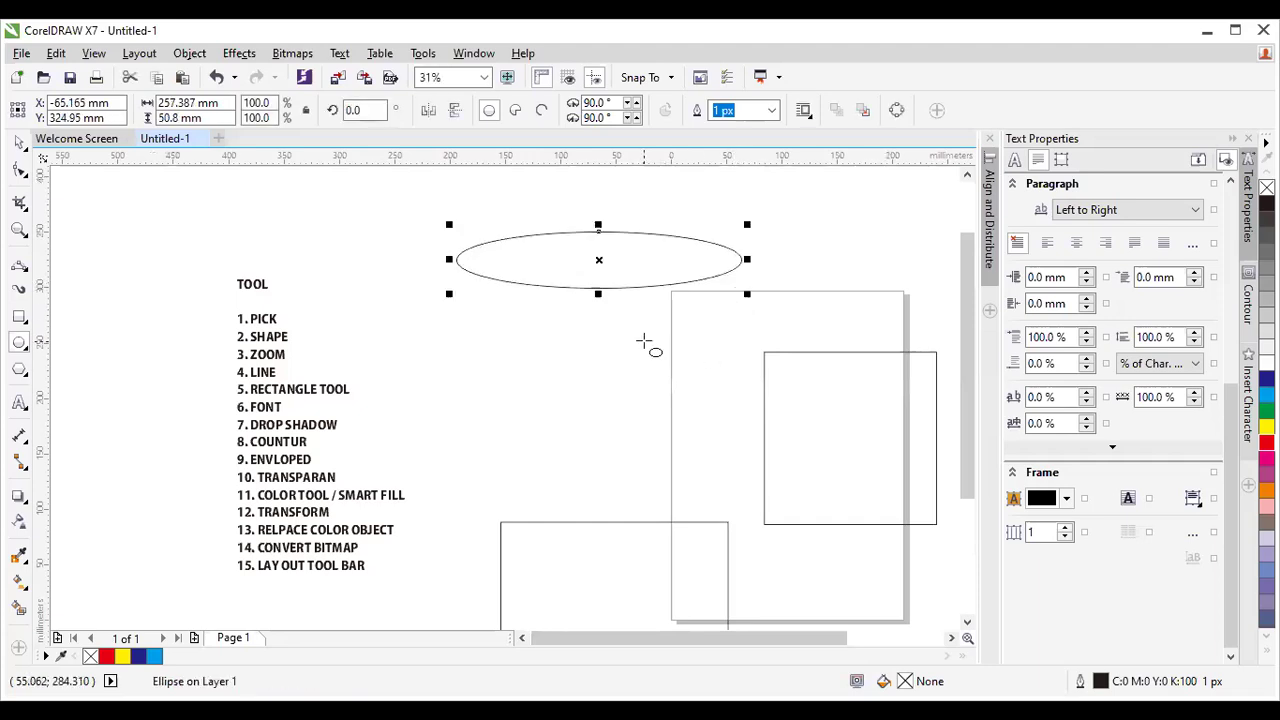
left_click_drag(432, 316, 476, 536)
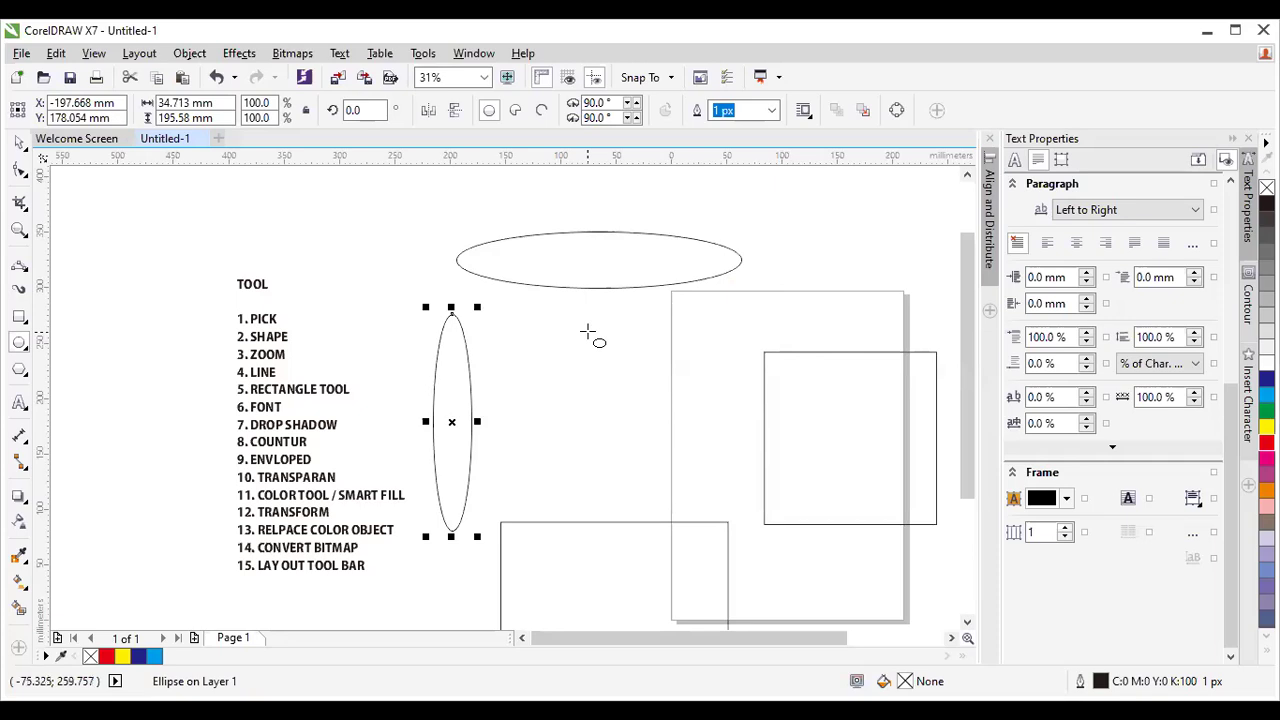
left_click_drag(538, 311, 643, 478)
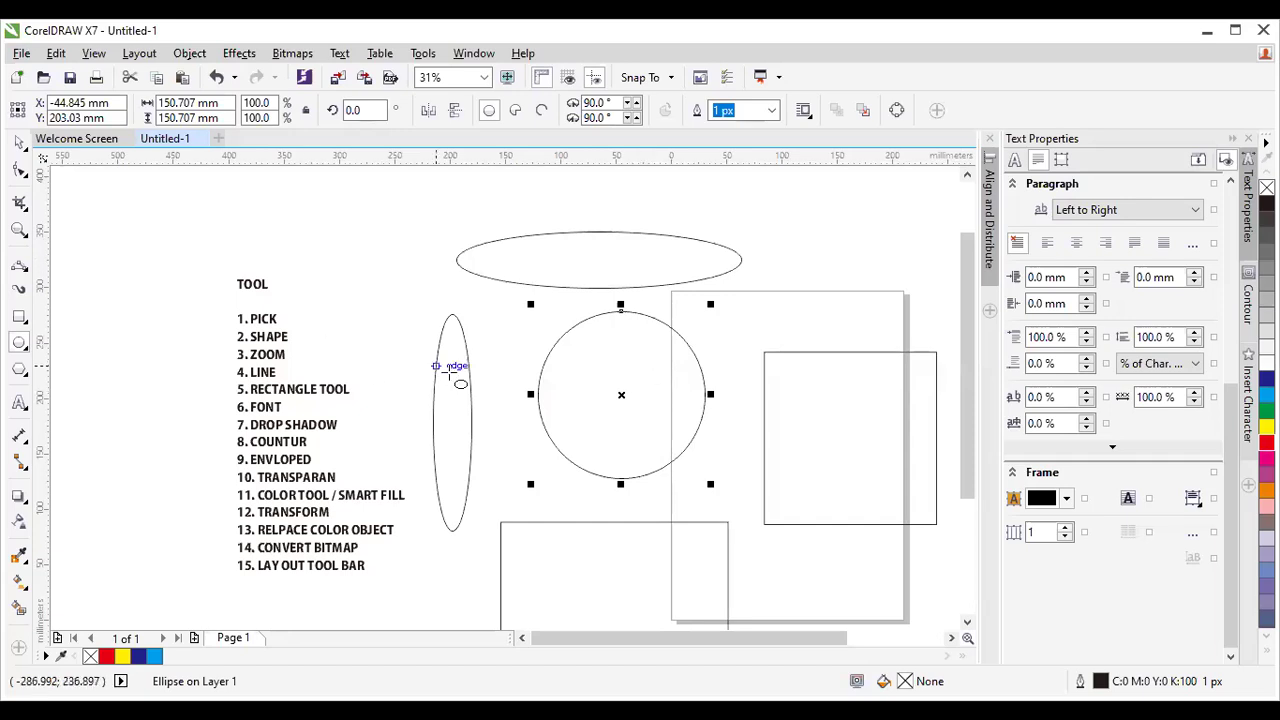
left_click(440, 583)
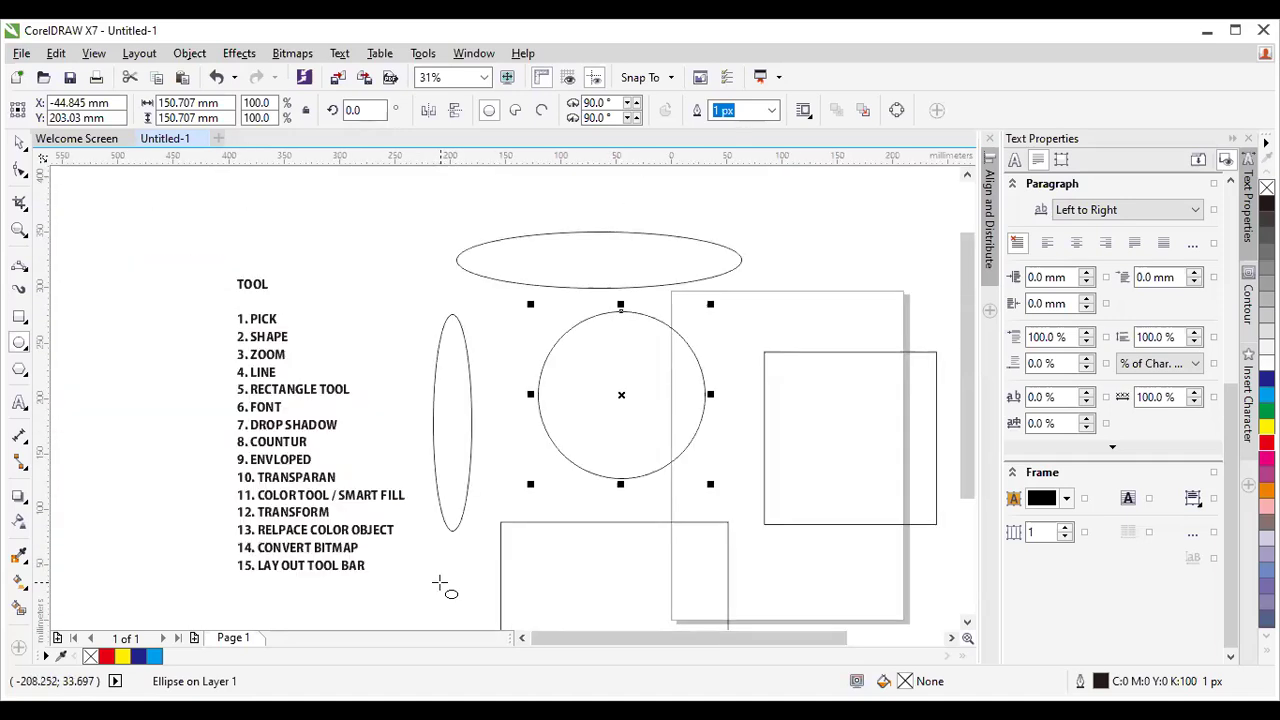
Zoom in on the TOOL list around the 6. FONT item, then zoom back out.
left_click(19, 229)
left_click_drag(207, 252, 282, 380)
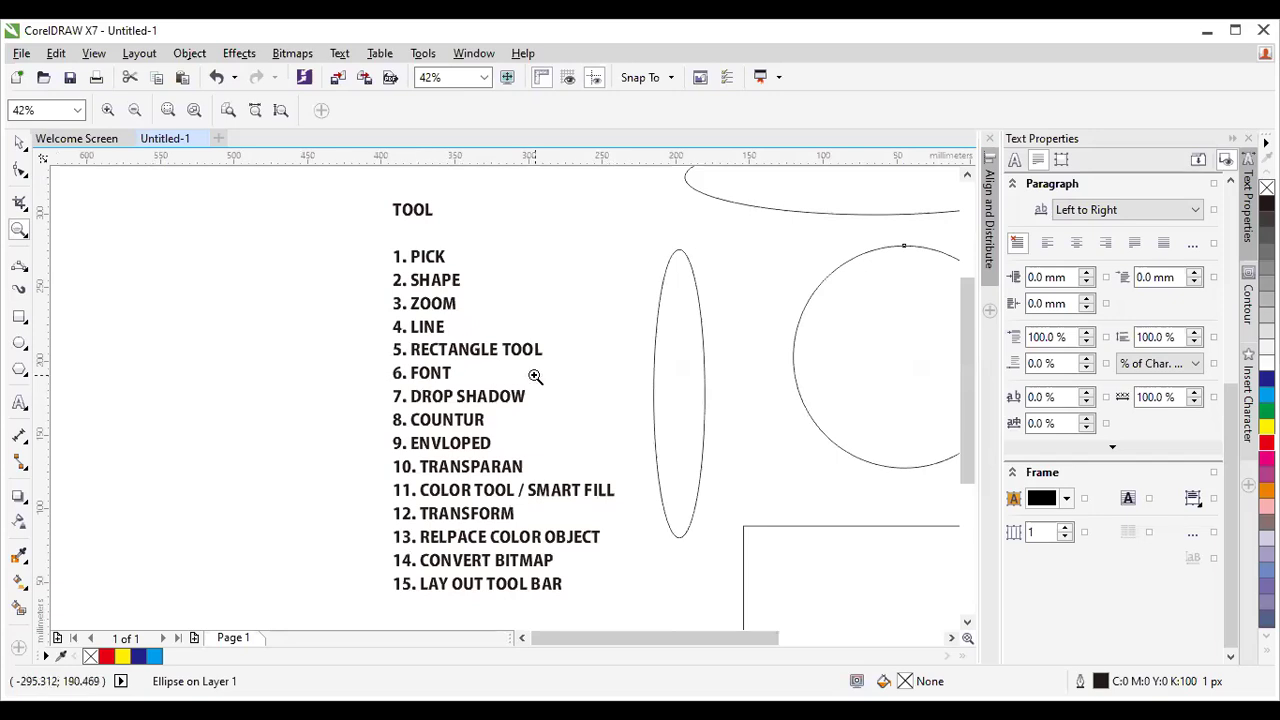
left_click(951, 638)
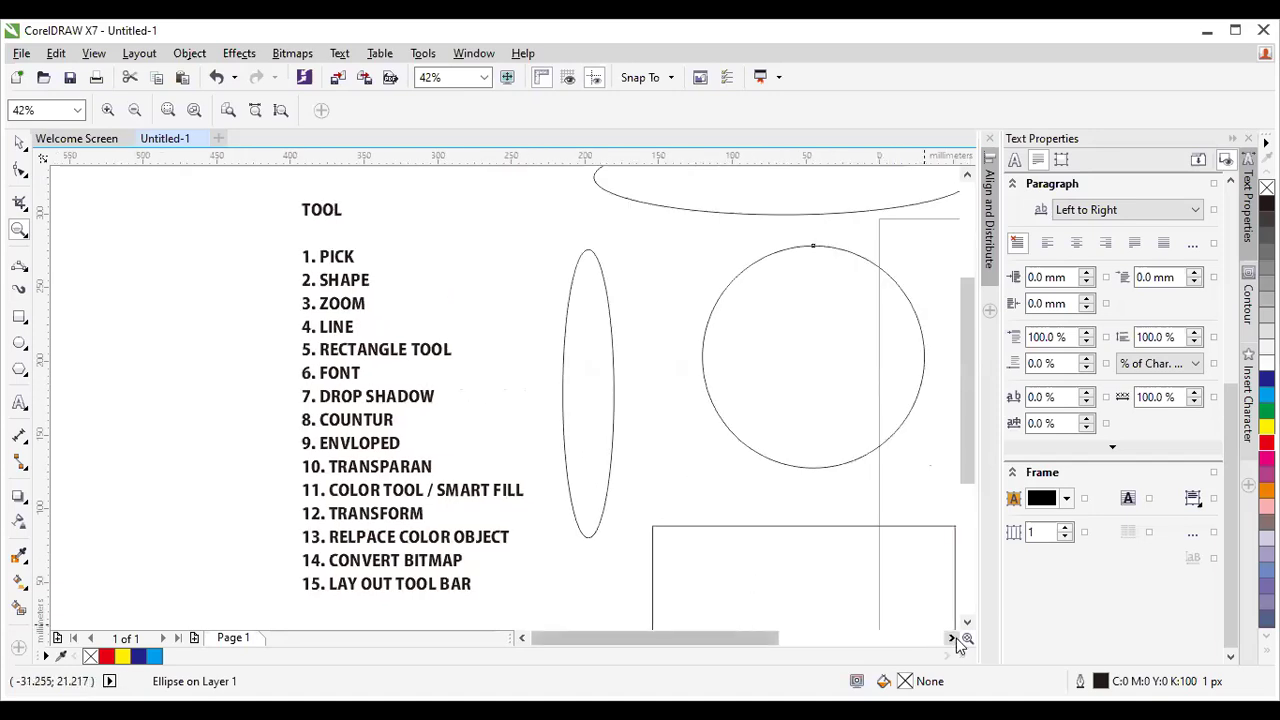
left_click(951, 638)
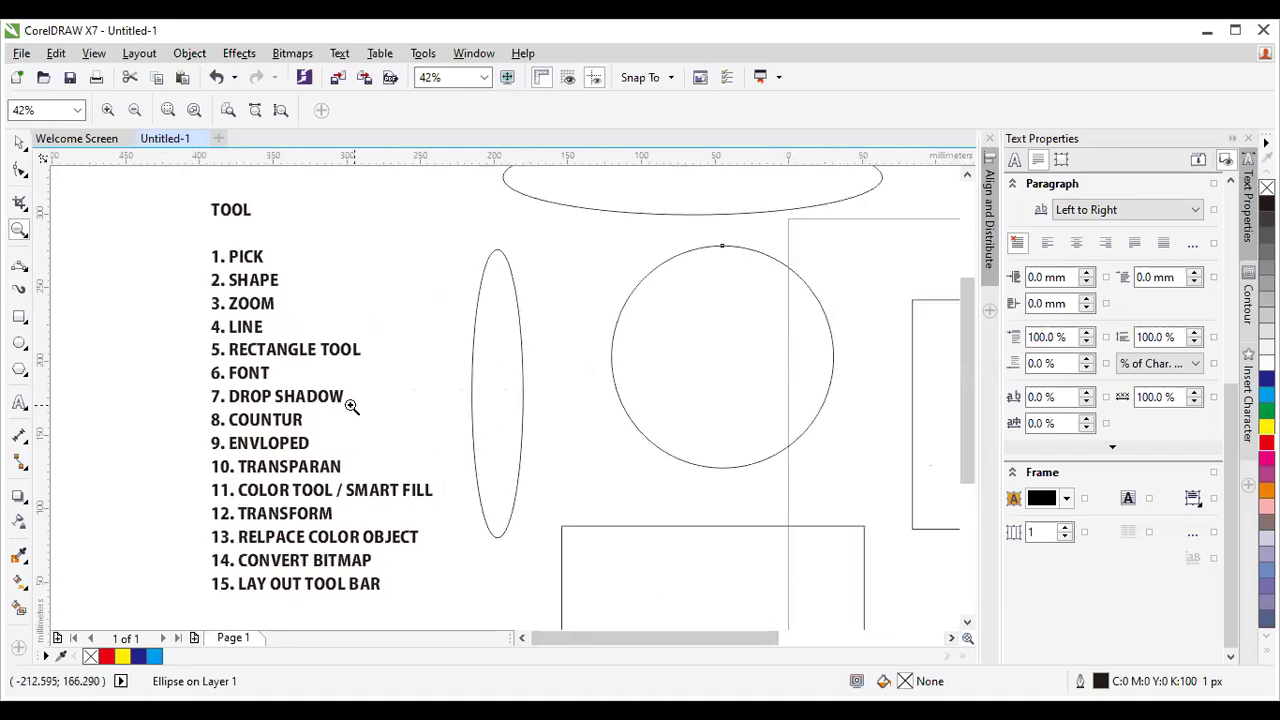
left_click(287, 380)
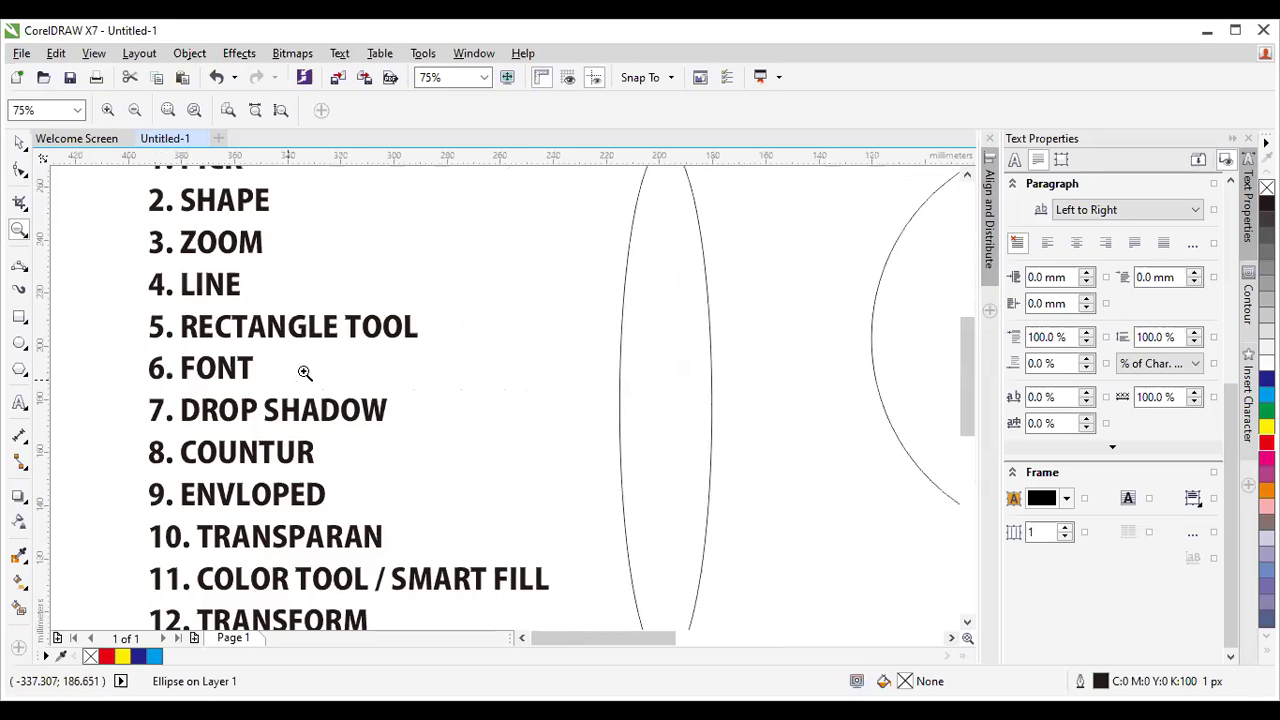
right_click(314, 374)
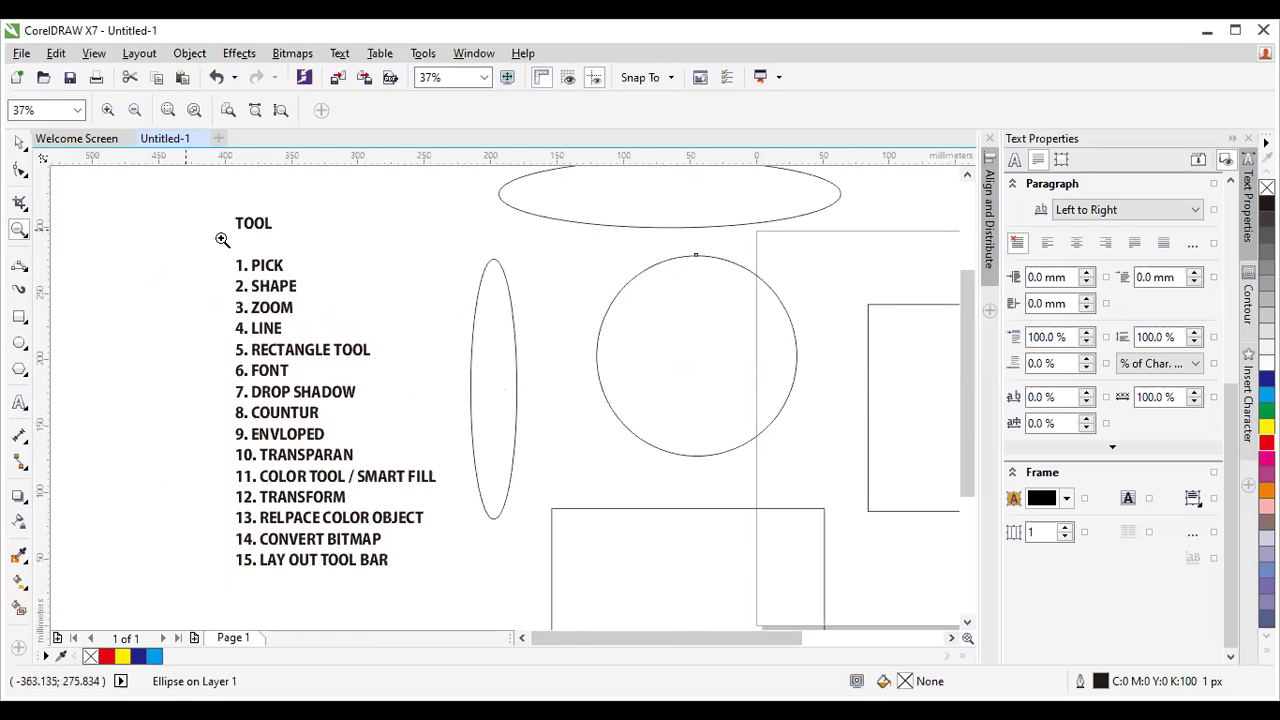
Delete the top ellipse, then the circle, tall ellipse and bottom rectangle.
left_click(20, 143)
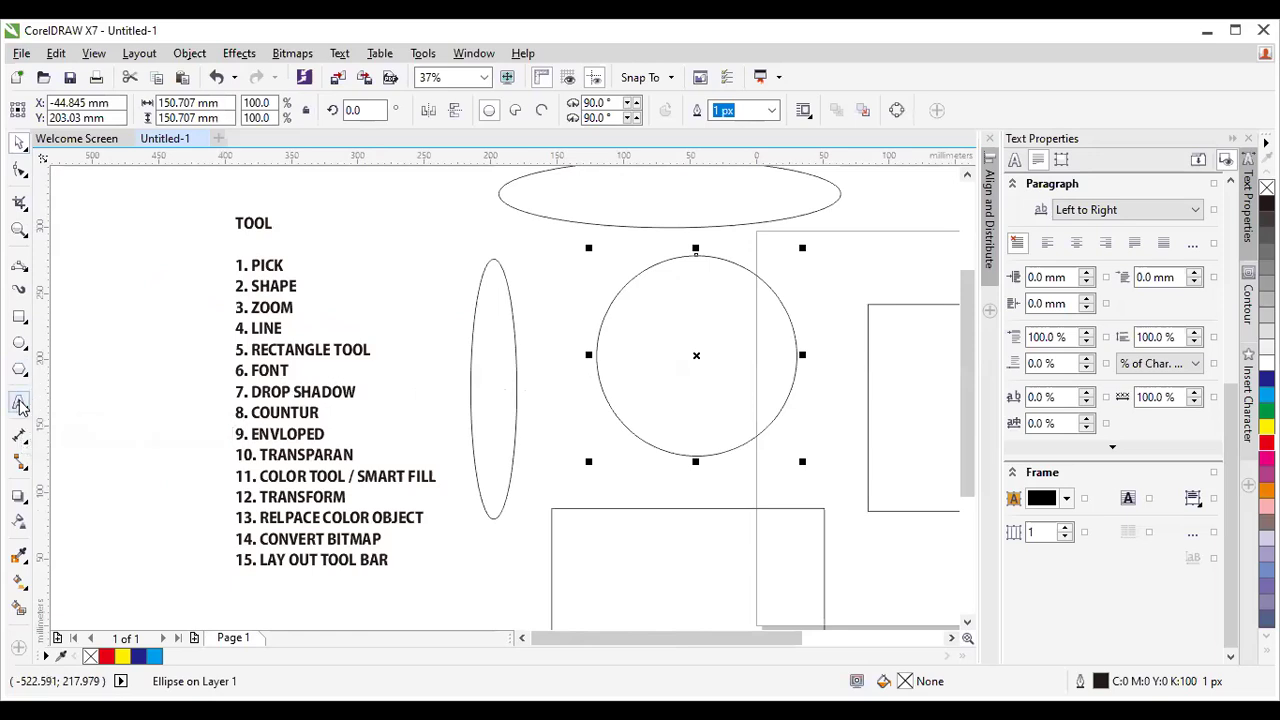
left_click(20, 404)
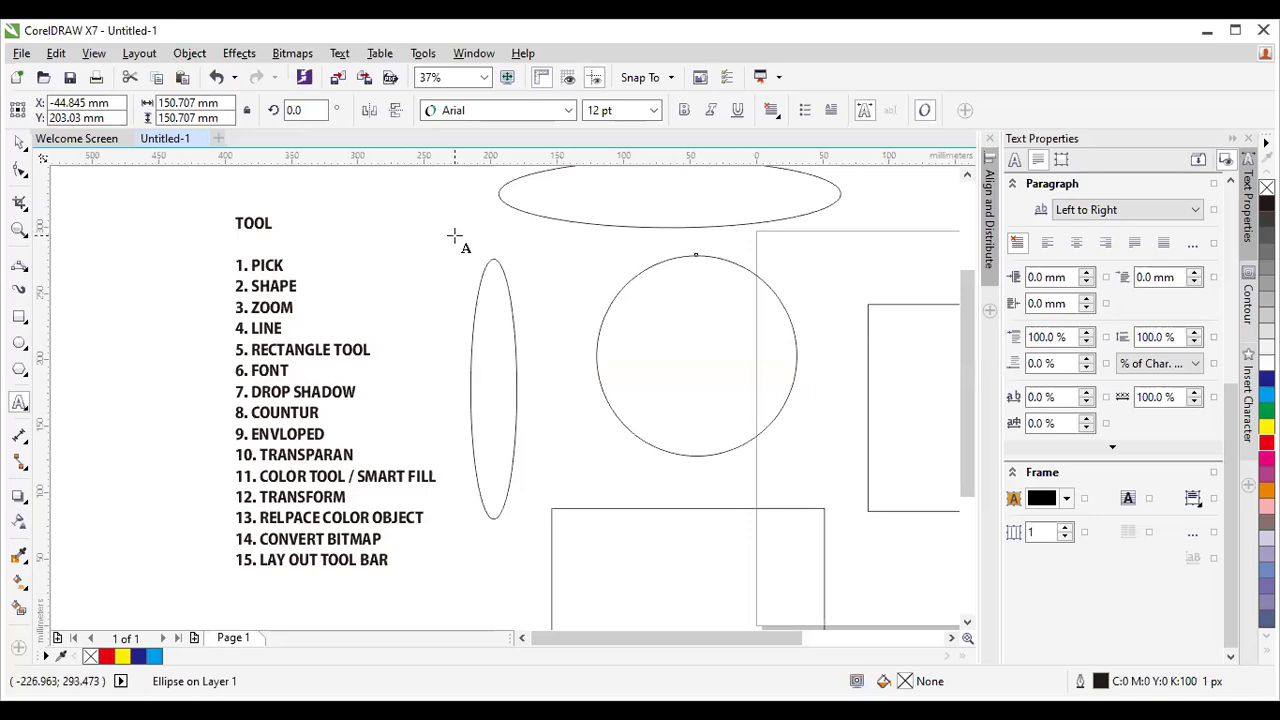
left_click(19, 143)
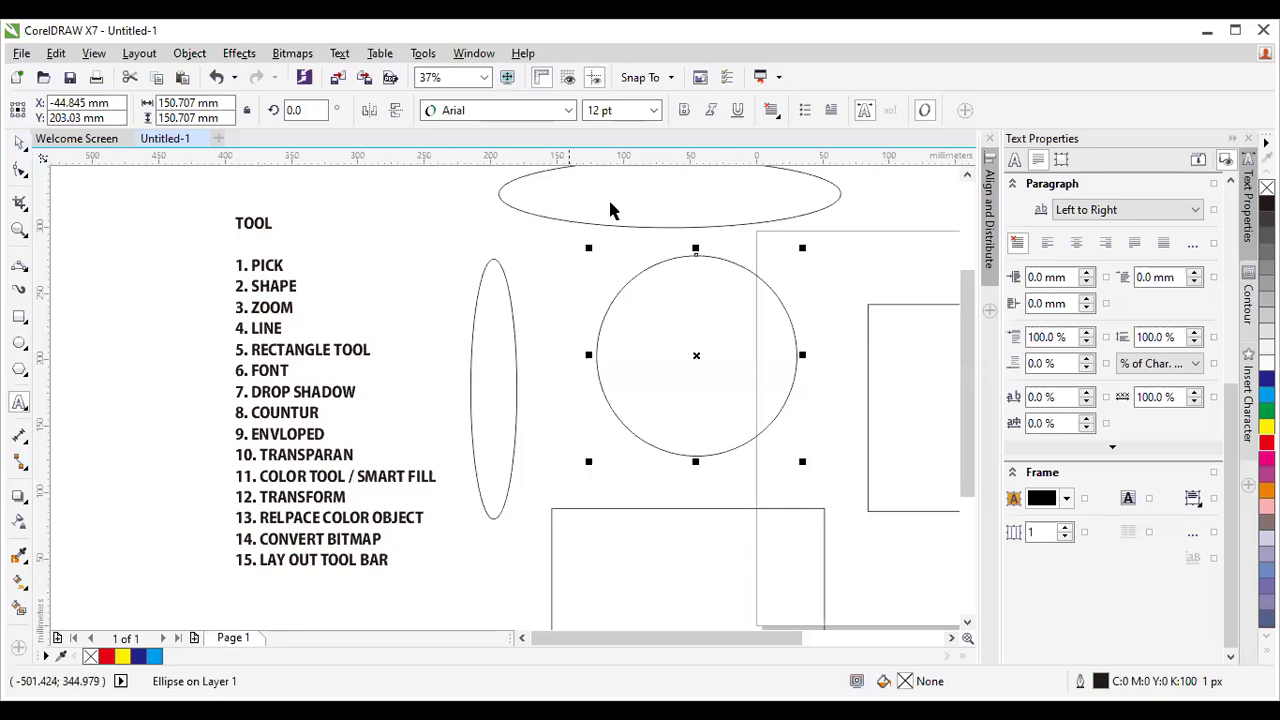
key("Delete")
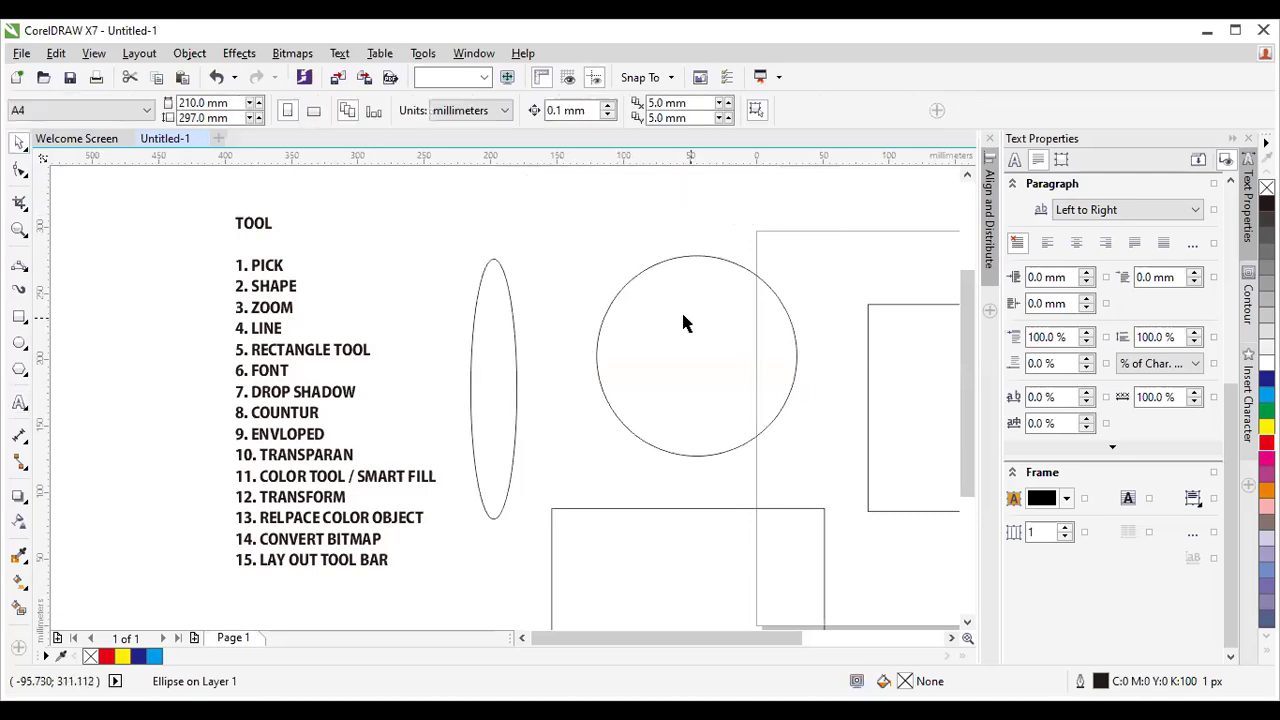
key("Delete")
key("Delete")
key("Delete")
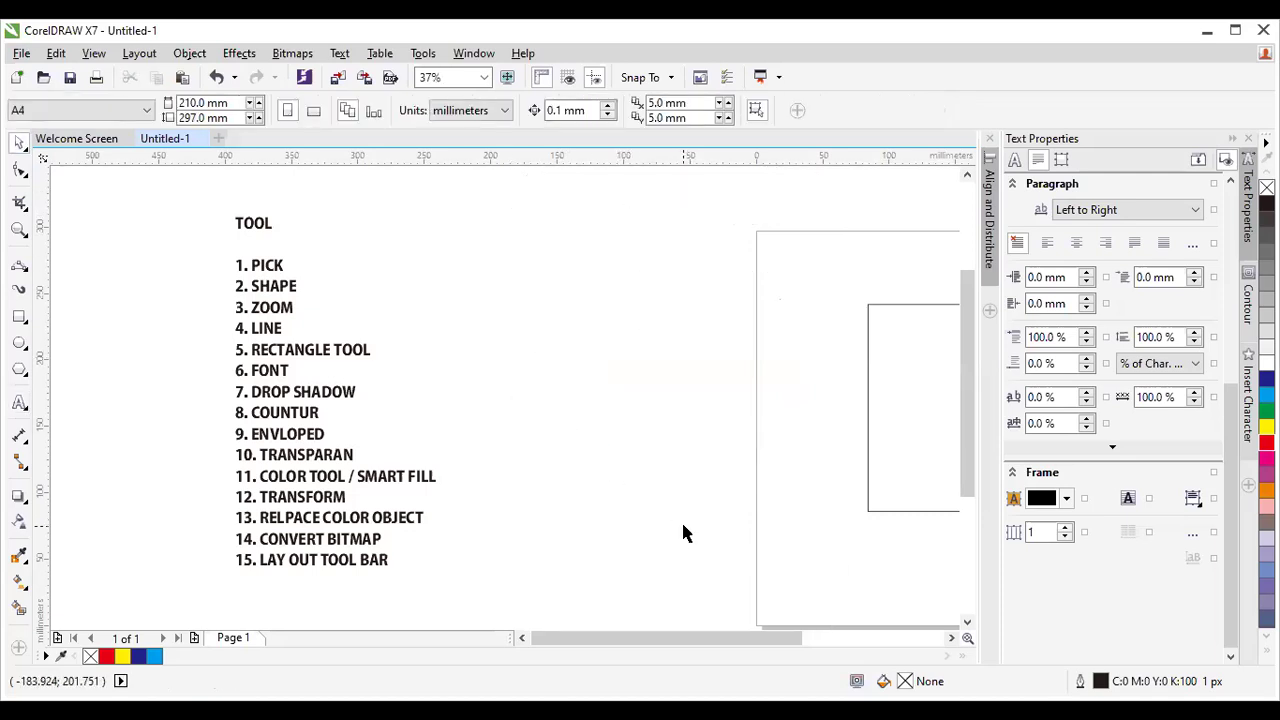
Type a first 'COREL DRAW' artistic text line near the page's top-left.
left_click(19, 402)
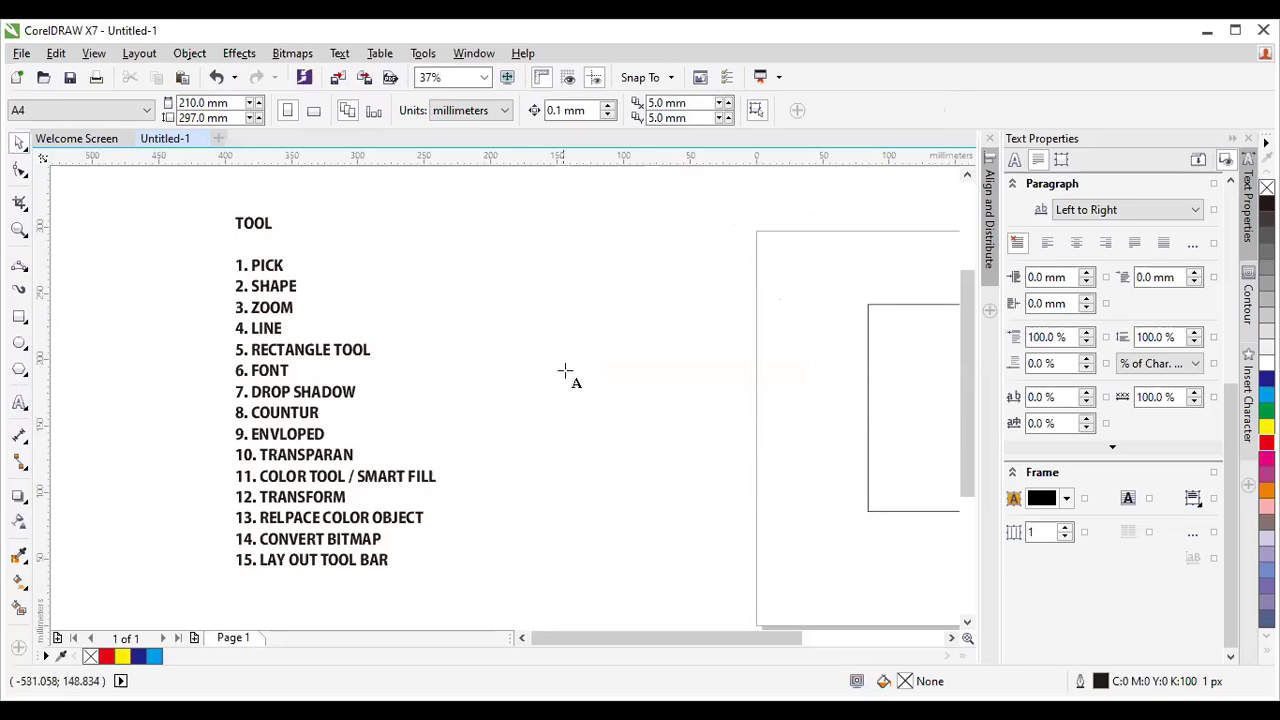
left_click(516, 246)
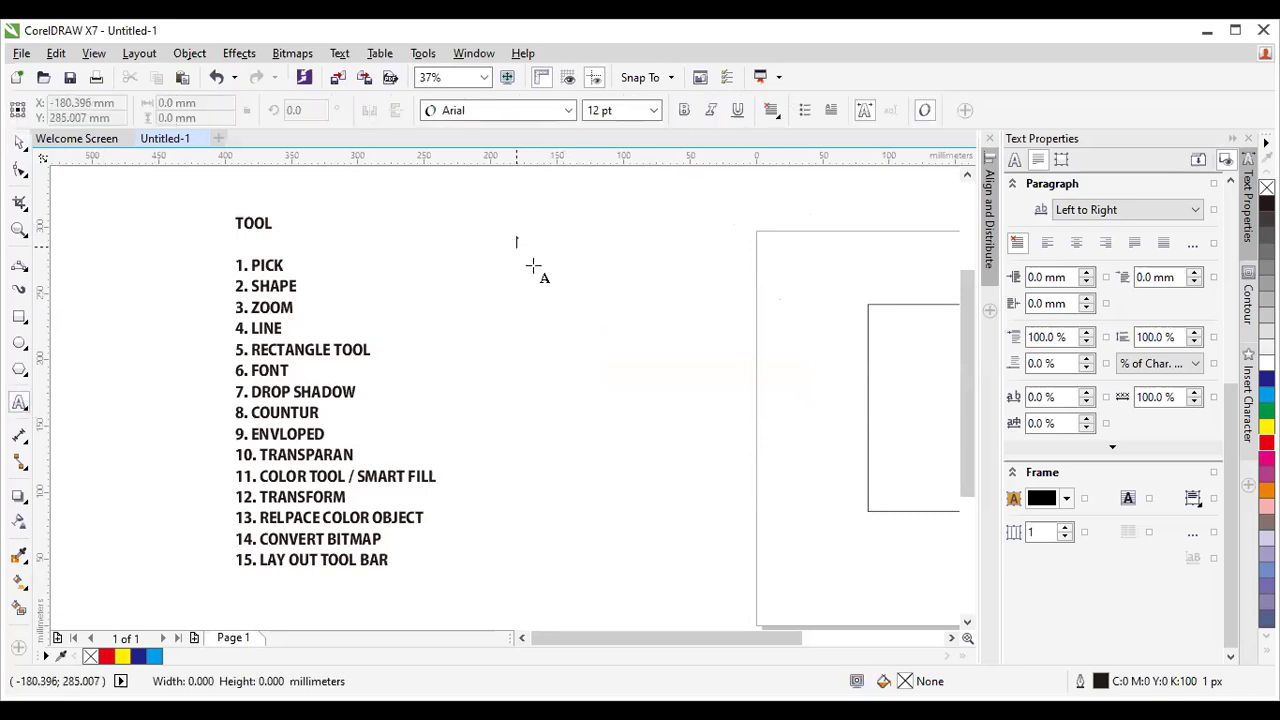
scroll(572, 303, "up", 2)
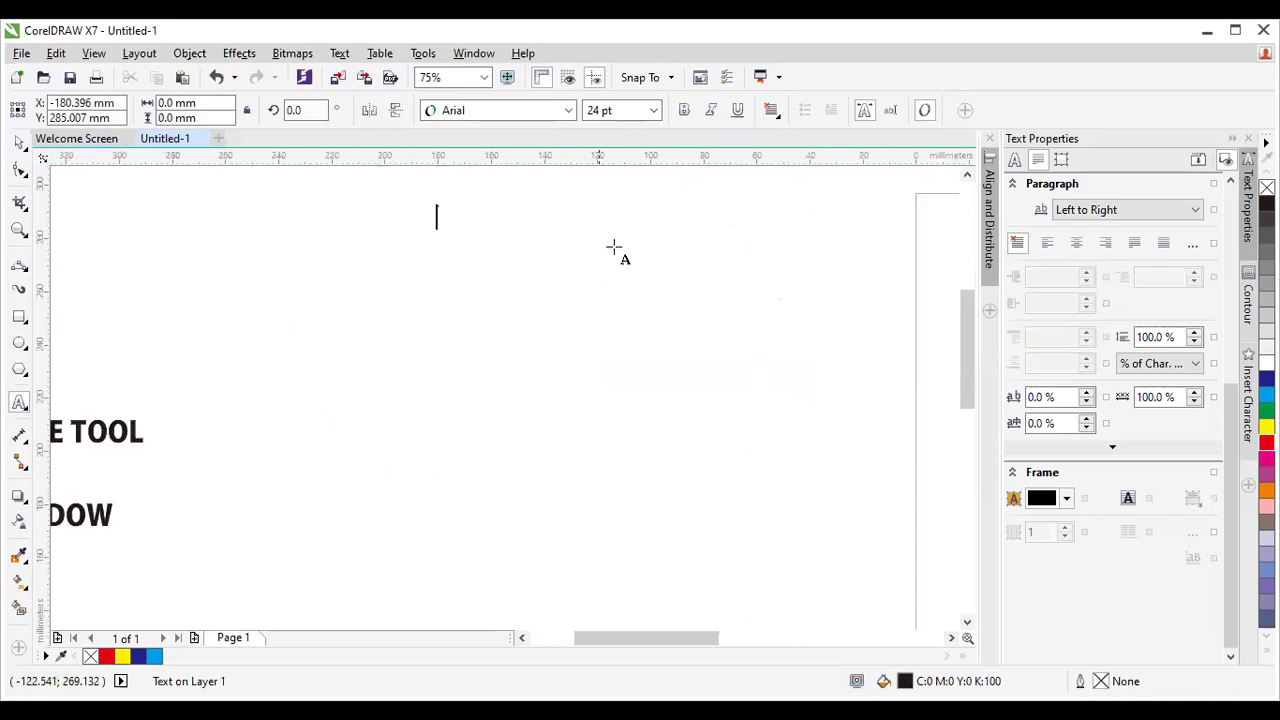
left_click(456, 245)
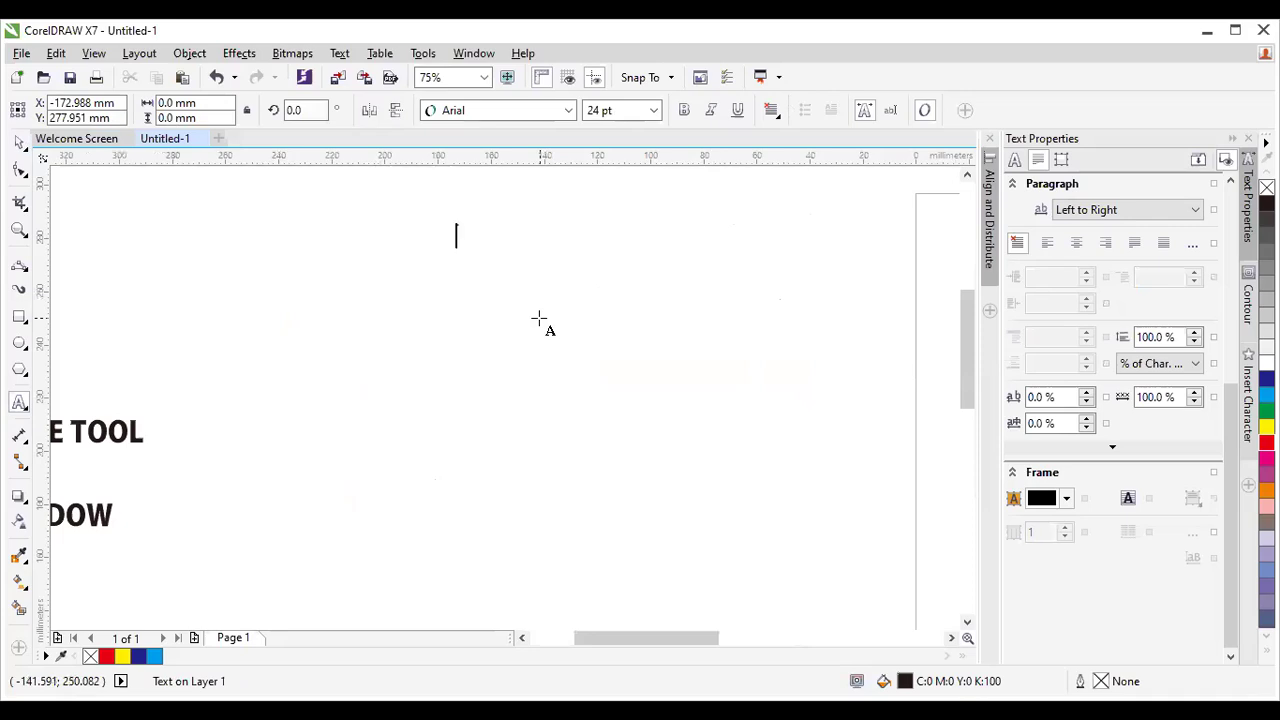
type("CO")
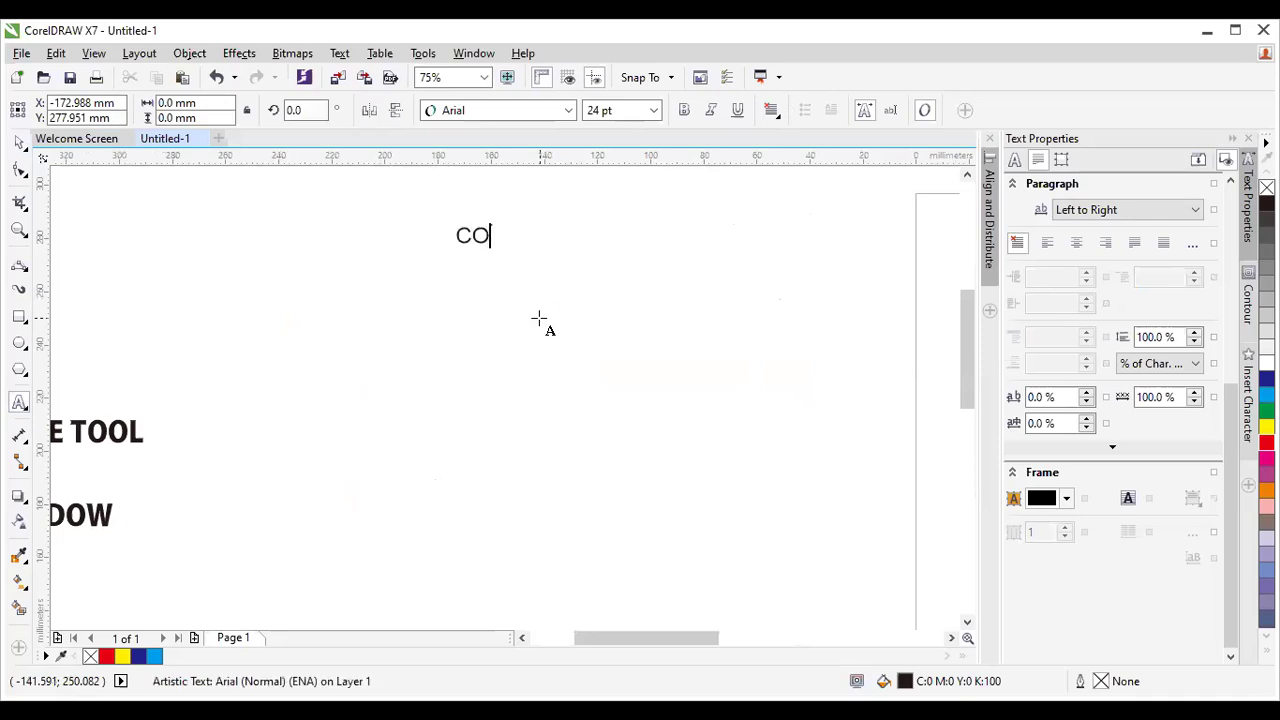
type("REL DRAW")
key("Escape")
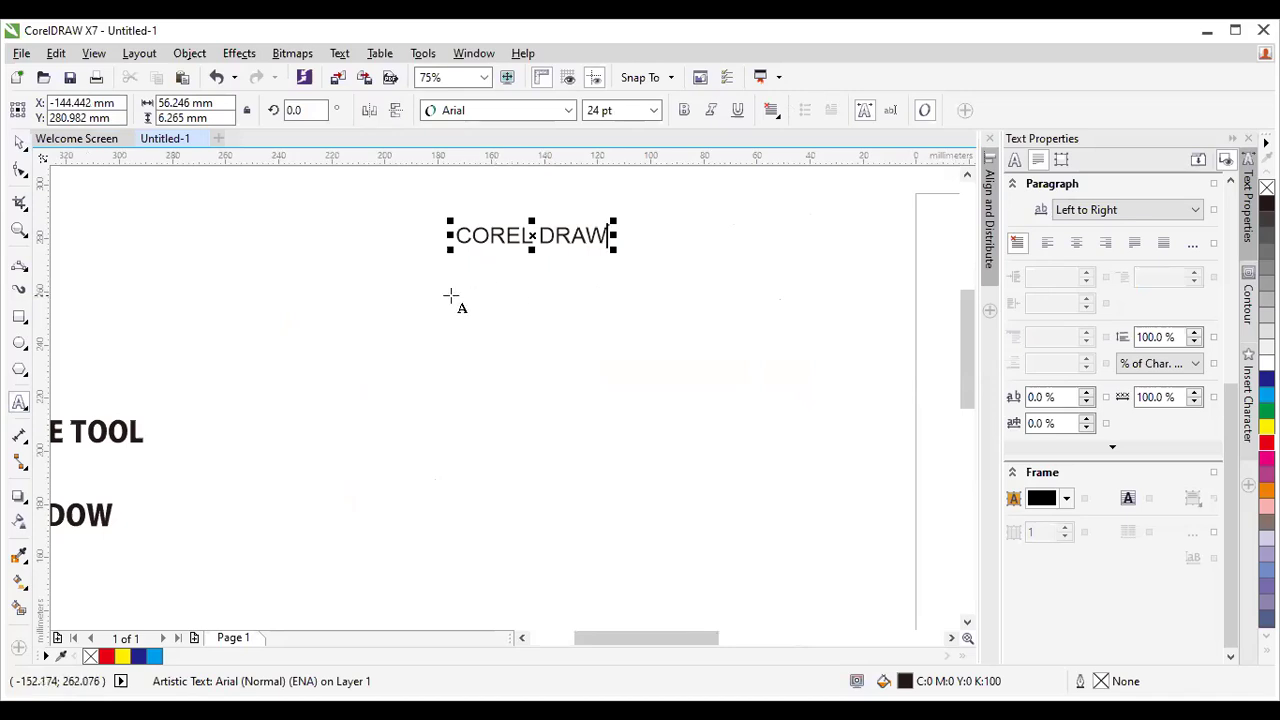
Add a second 'COREL DRAW' line slightly below and right of the first, then deselect it.
left_click(497, 283)
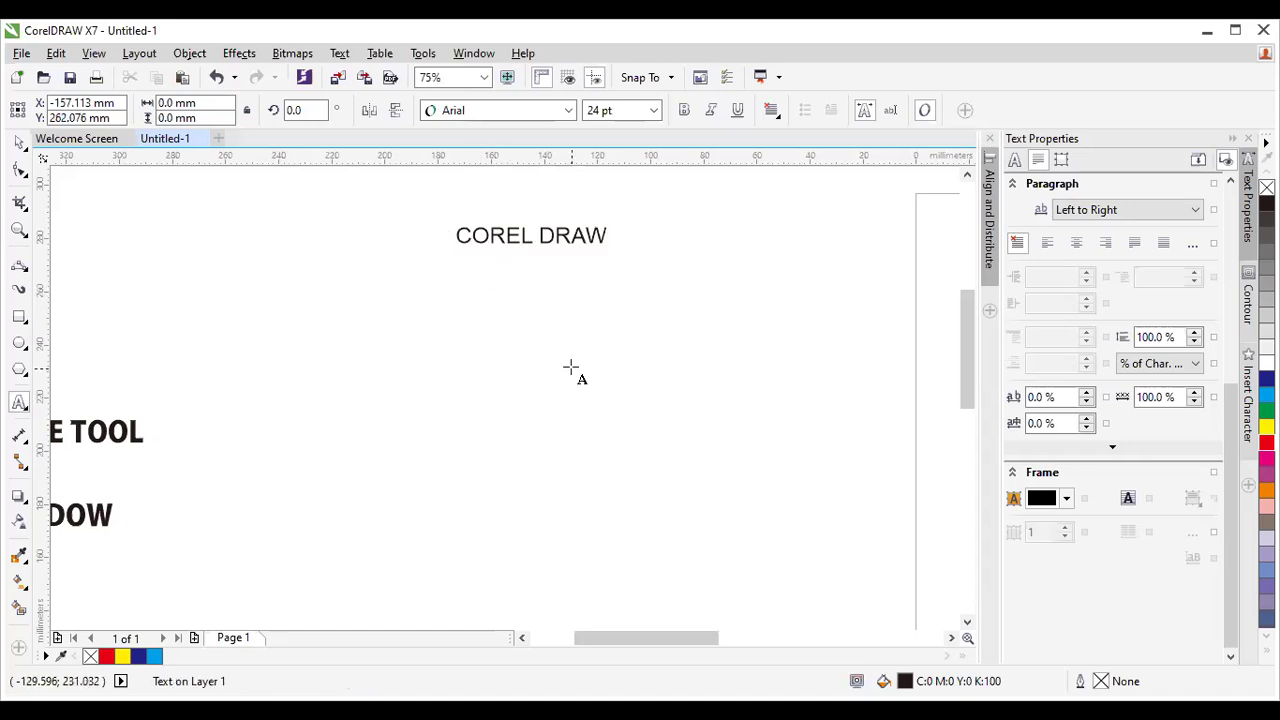
type("CORE")
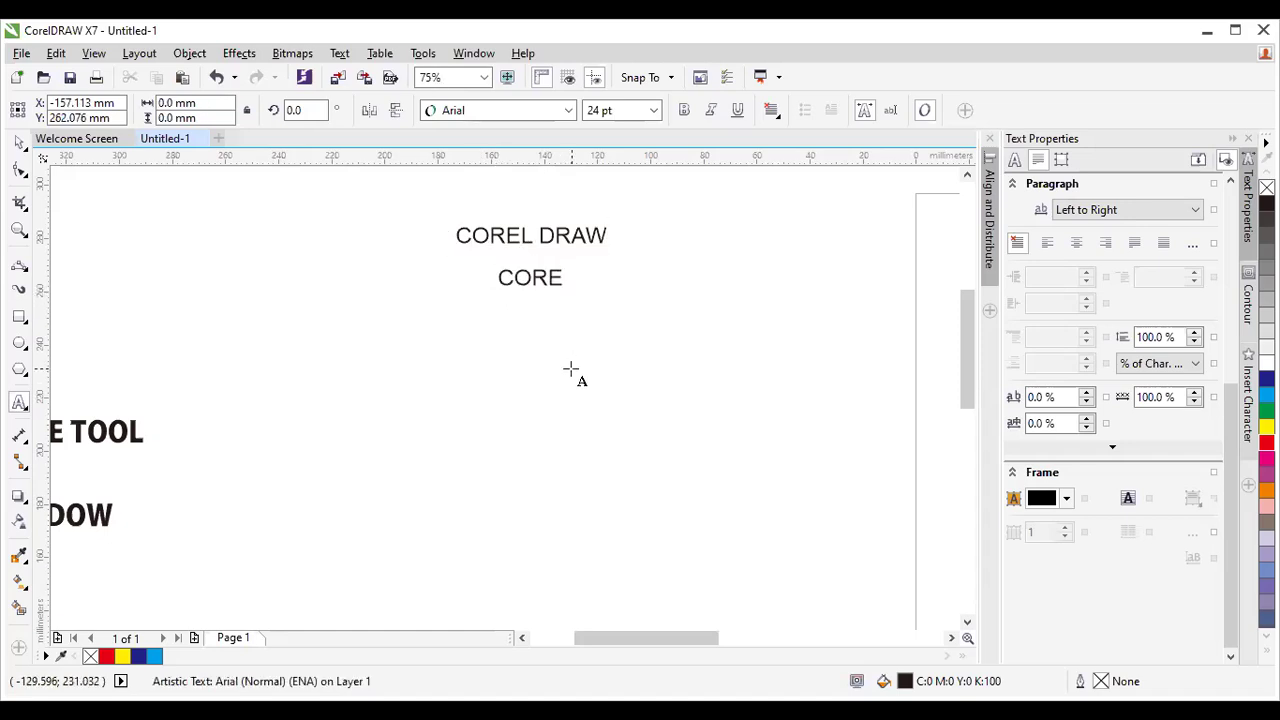
type("L DRAW")
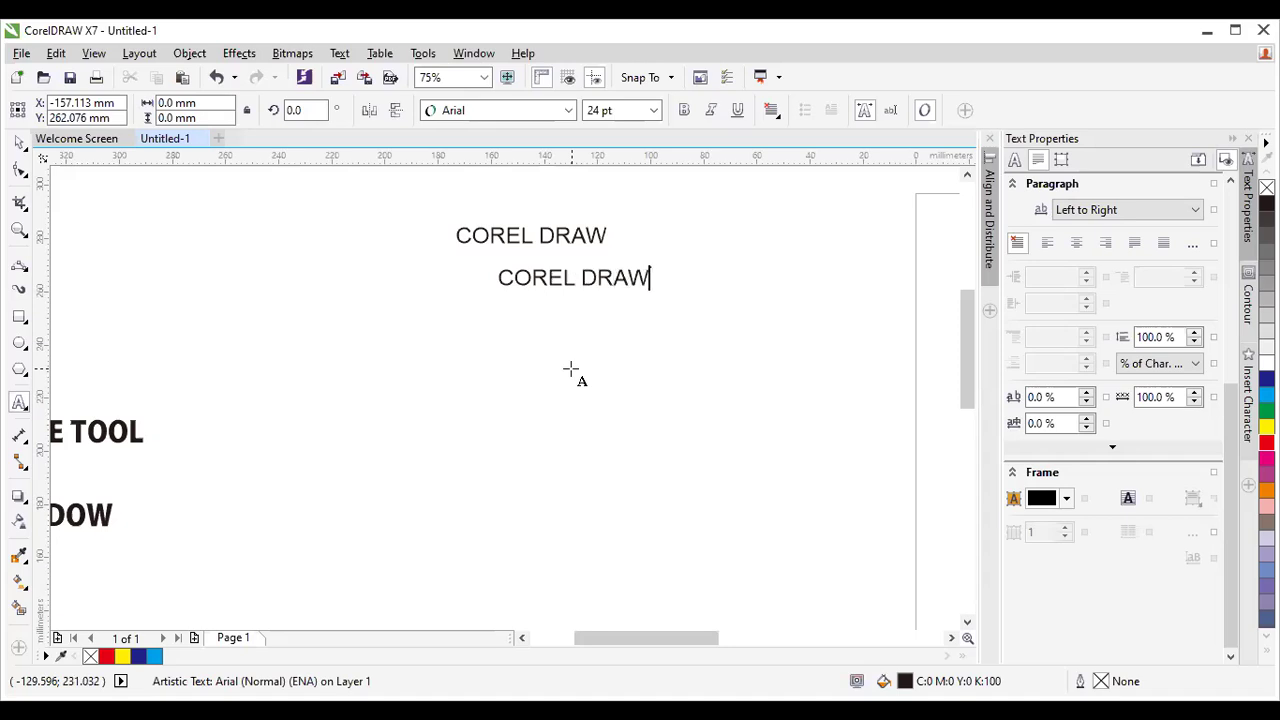
key("ctrl+space")
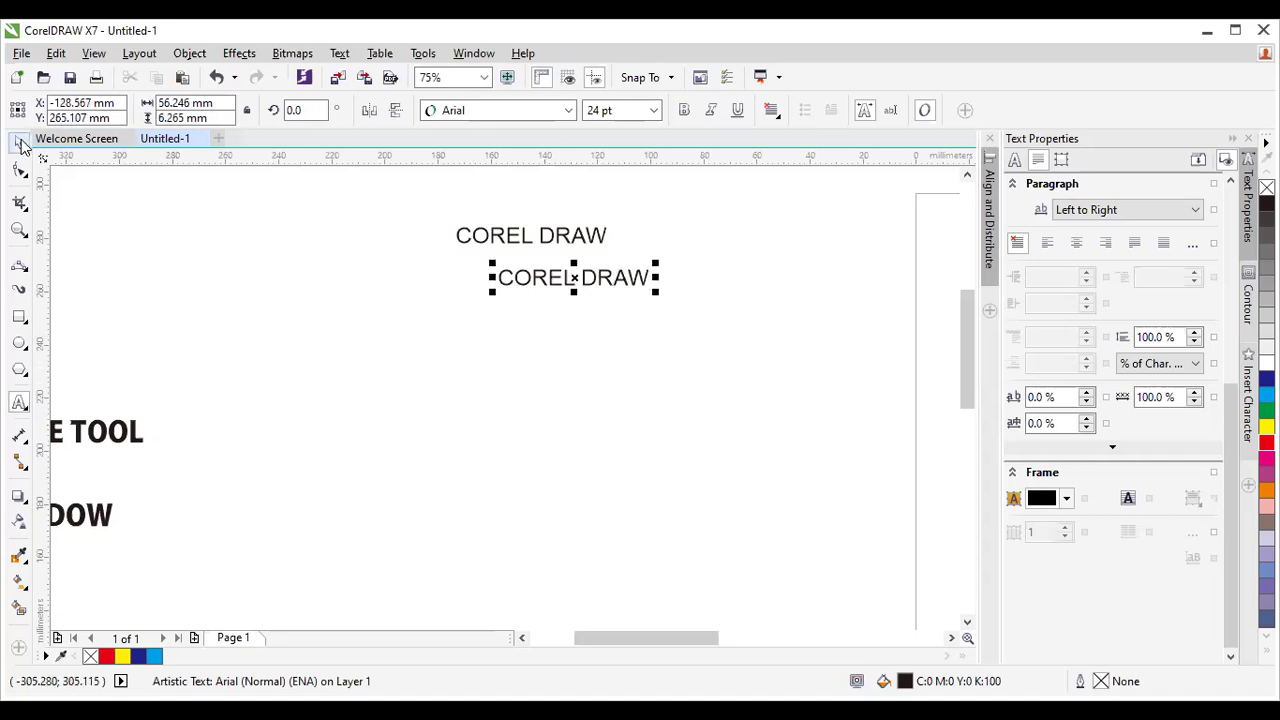
left_click(647, 409)
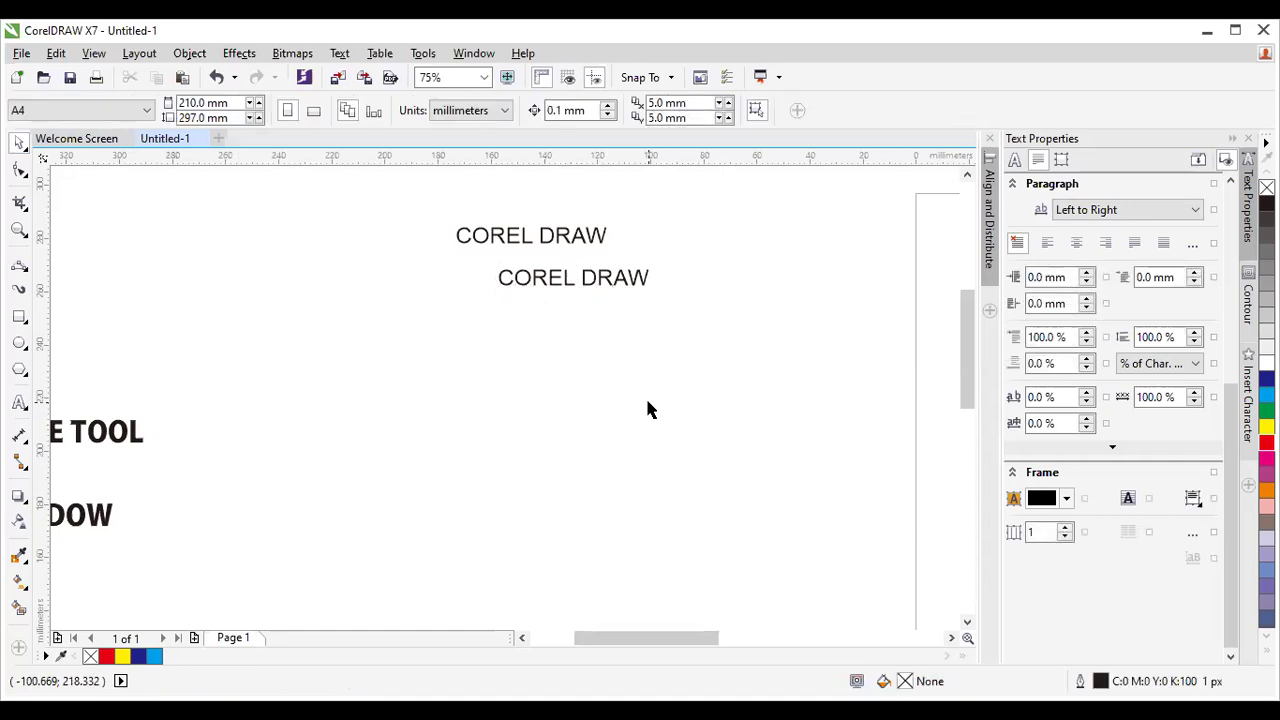
Drag a paragraph text frame below the headings and fill it with random placeholder letters.
left_click(19, 402)
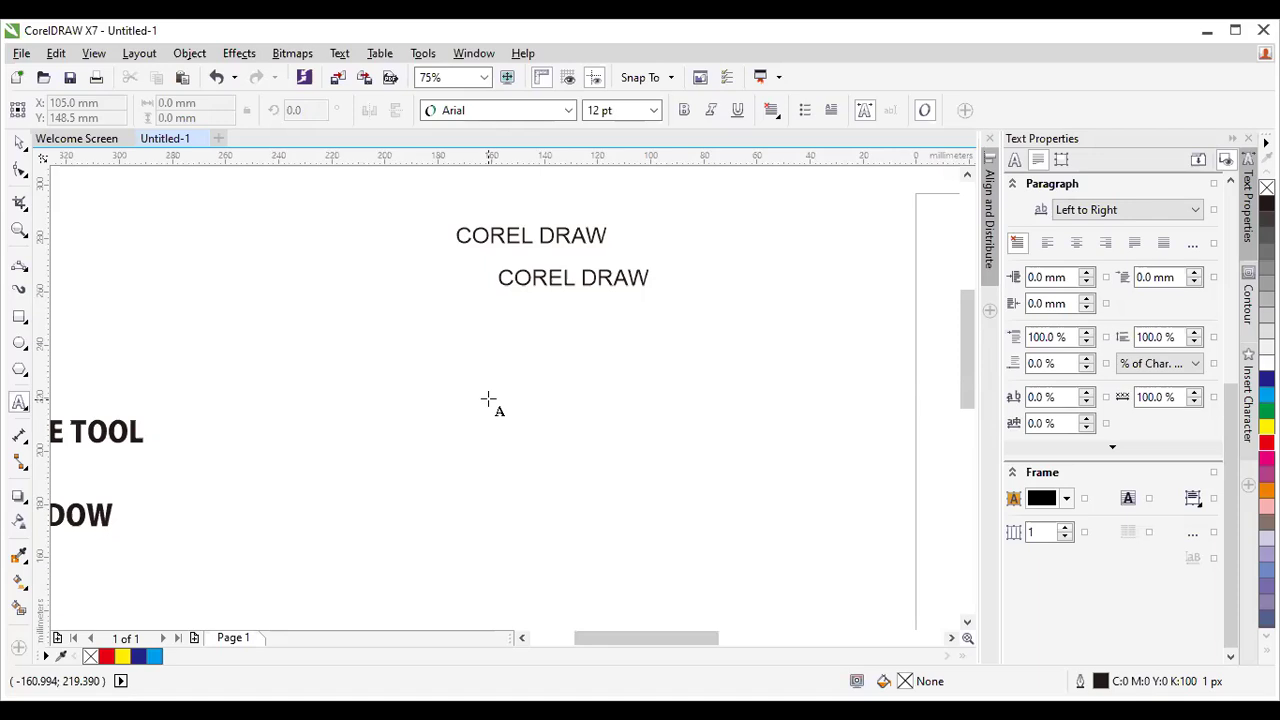
left_click(18, 402)
left_click(422, 324)
left_click_drag(422, 324, 697, 584)
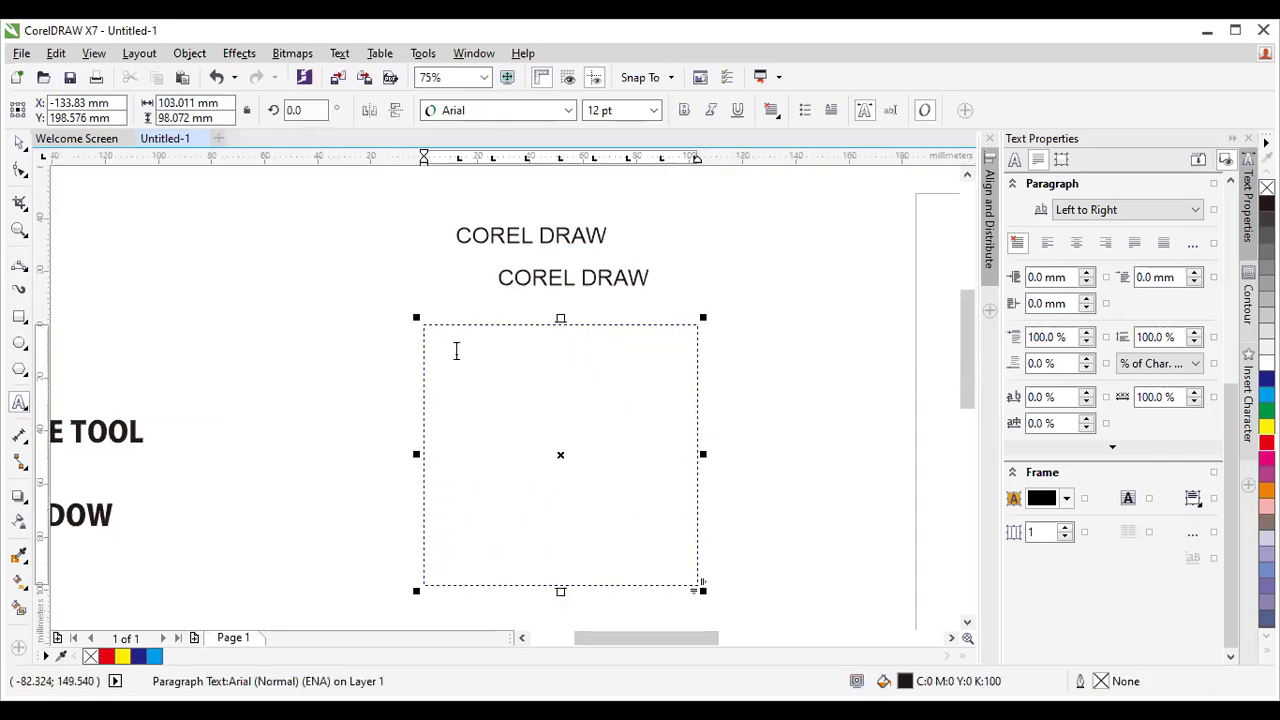
scroll(442, 340, "up", 2)
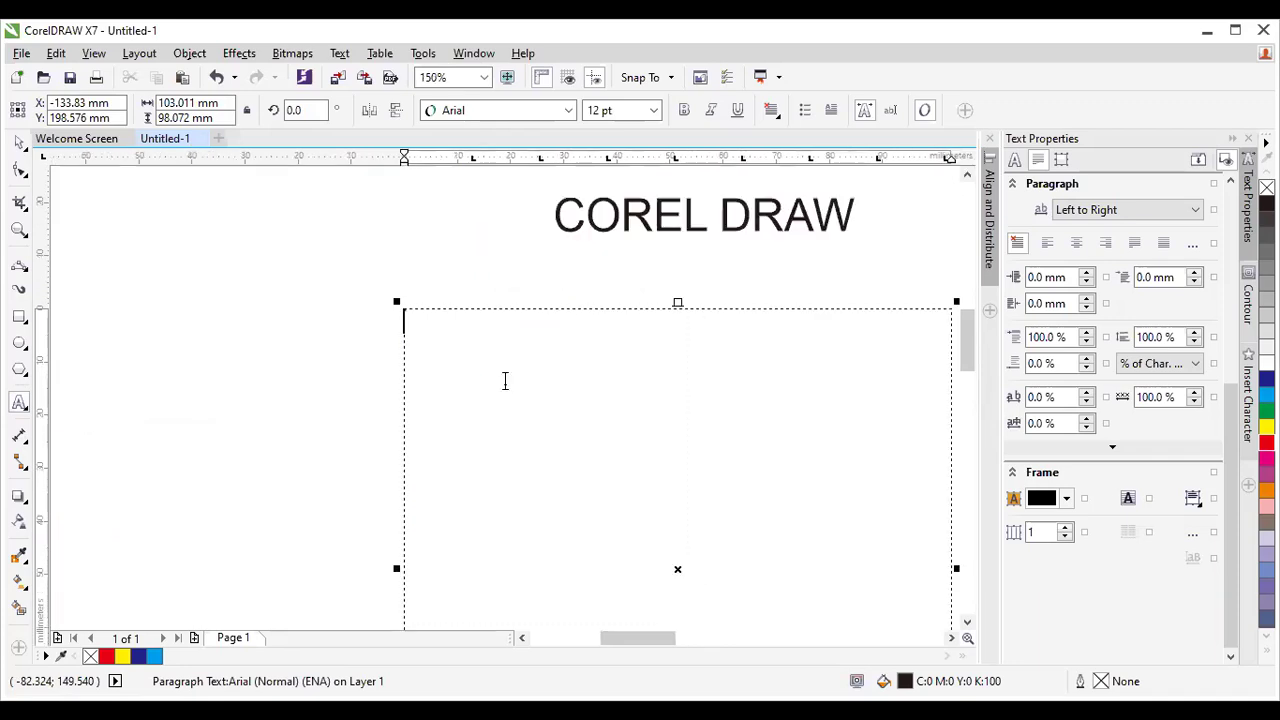
type("BDUIFiuhfiOISDH")
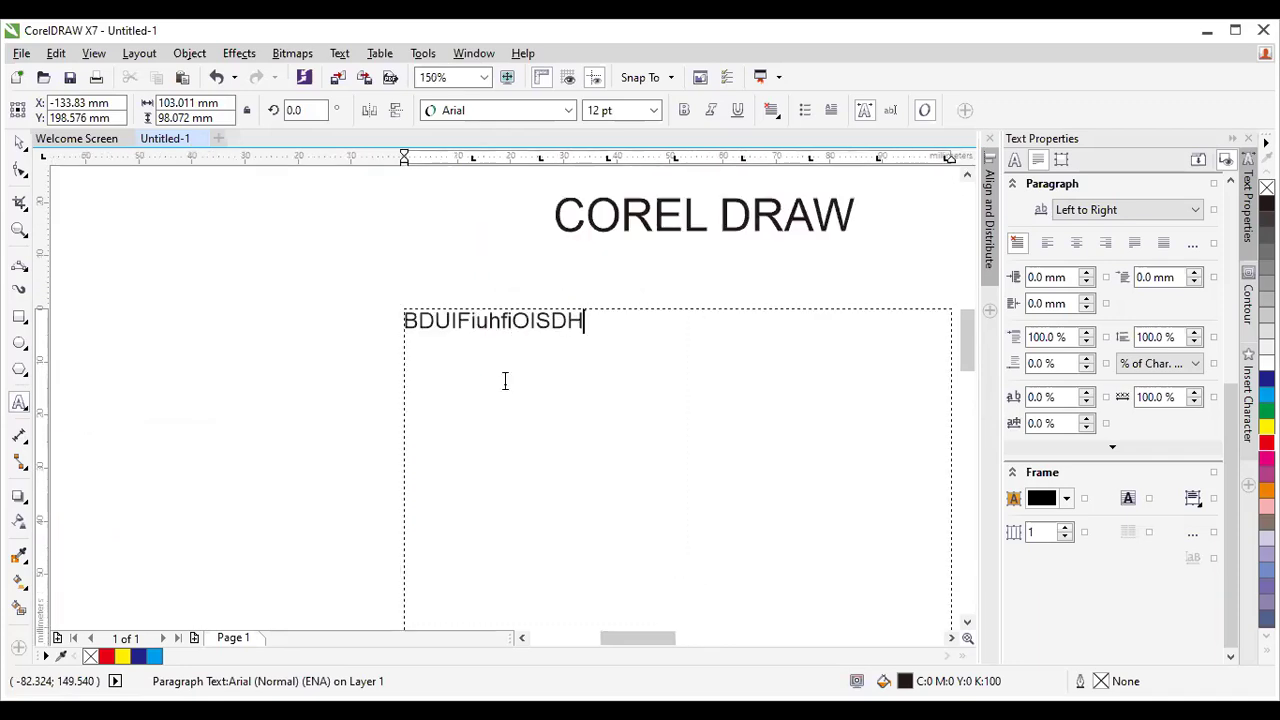
type("OCIHOSIHOICHoihSHOIHOIH")
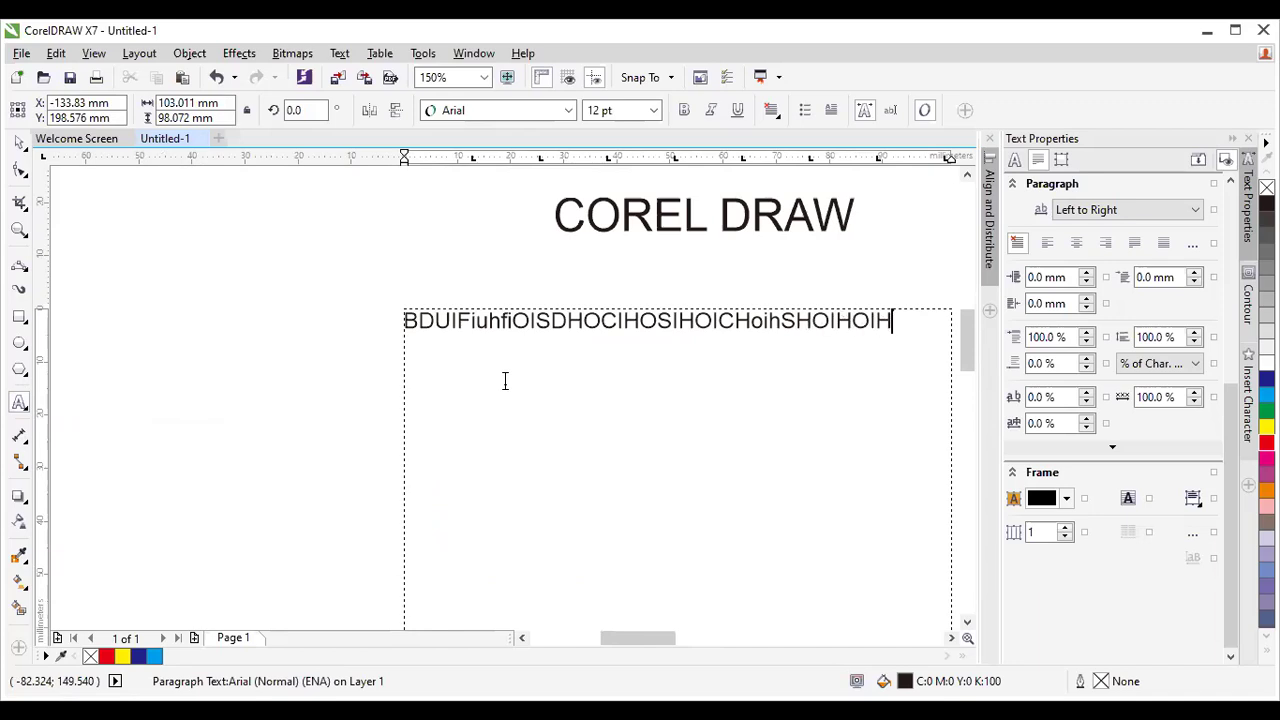
type("DOIHOIHOIHOIHOIHOIHOHOIHOHOHOI")
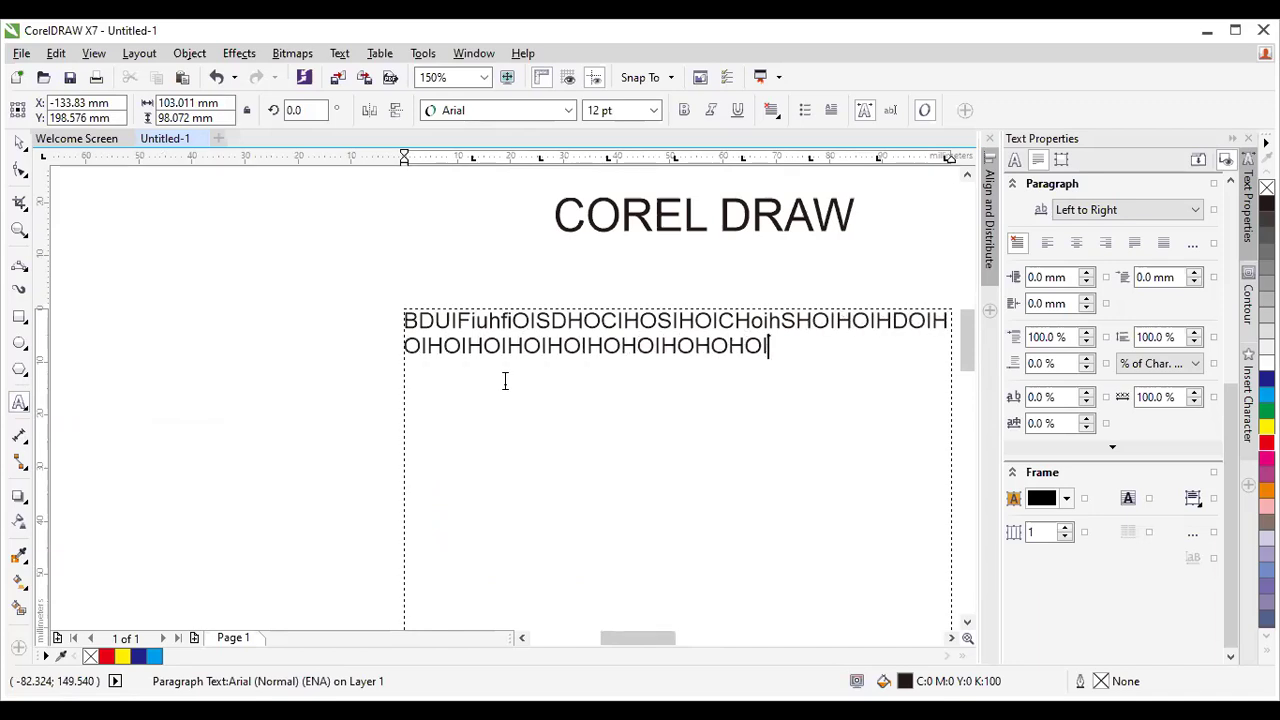
type("HOIHOIHOICHH")
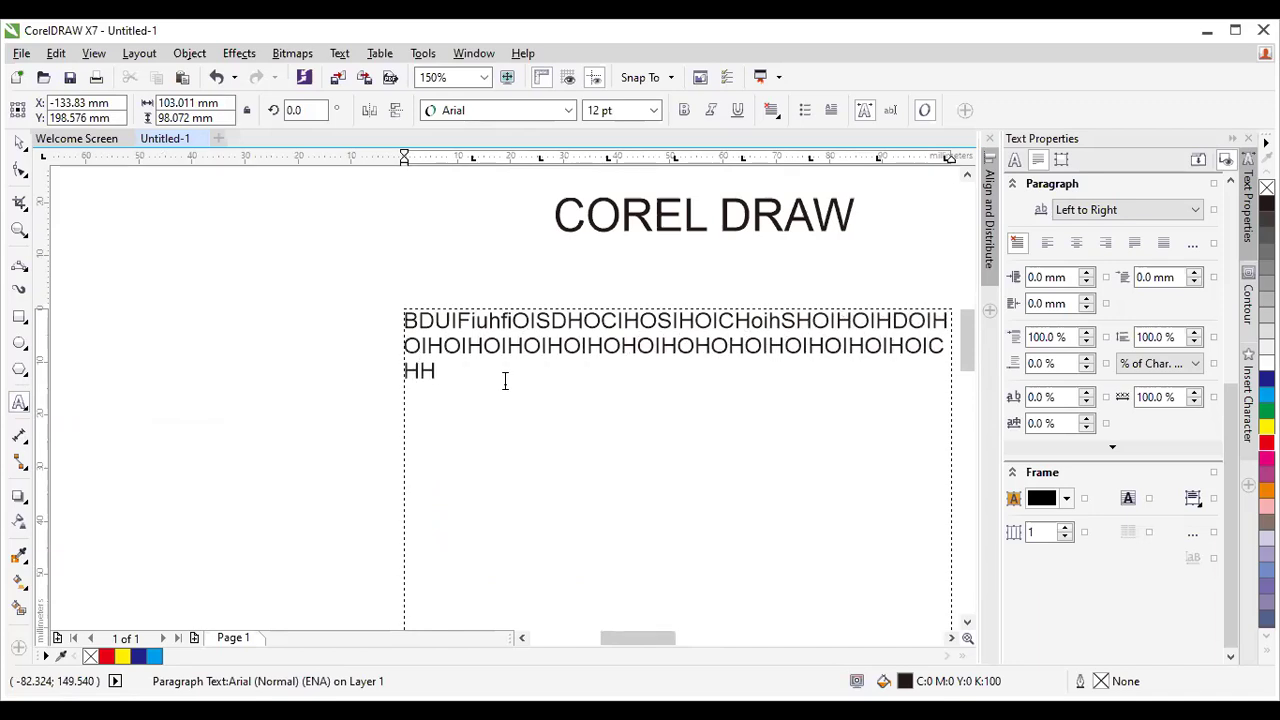
scroll(491, 373, "down", 2)
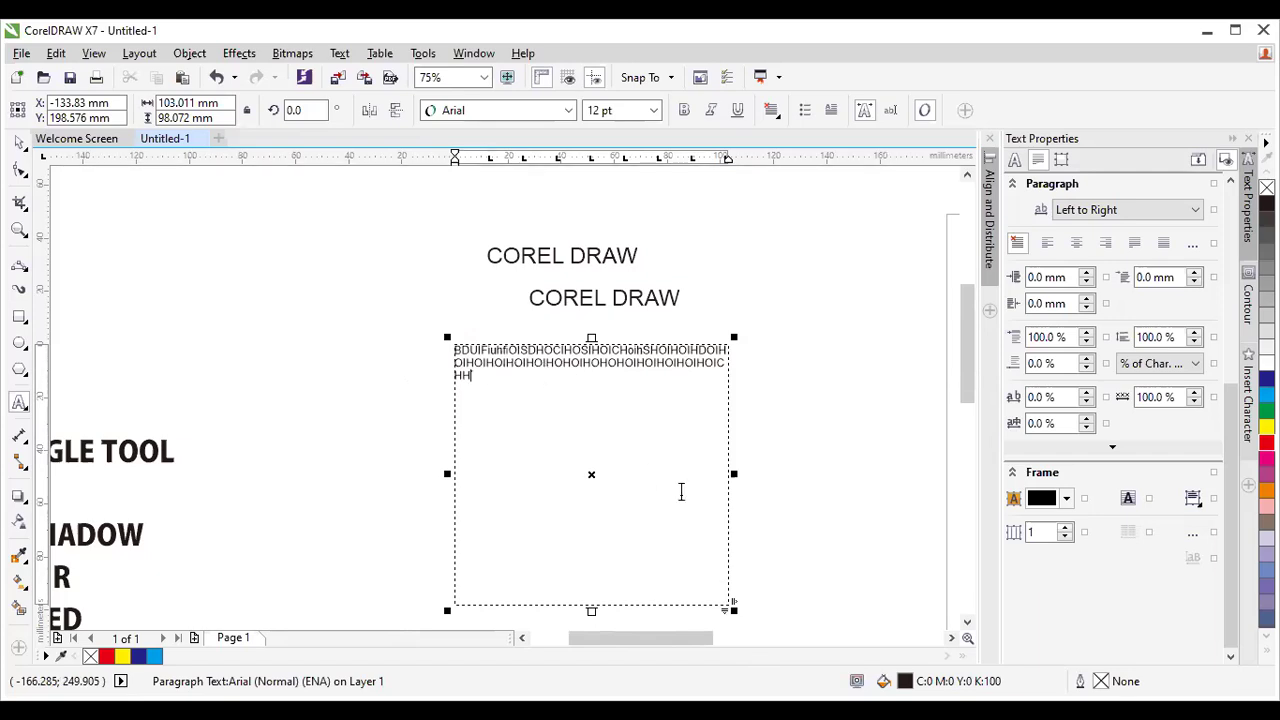
Return to the Pick tool and select the lower COREL DRAW line.
left_click(19, 142)
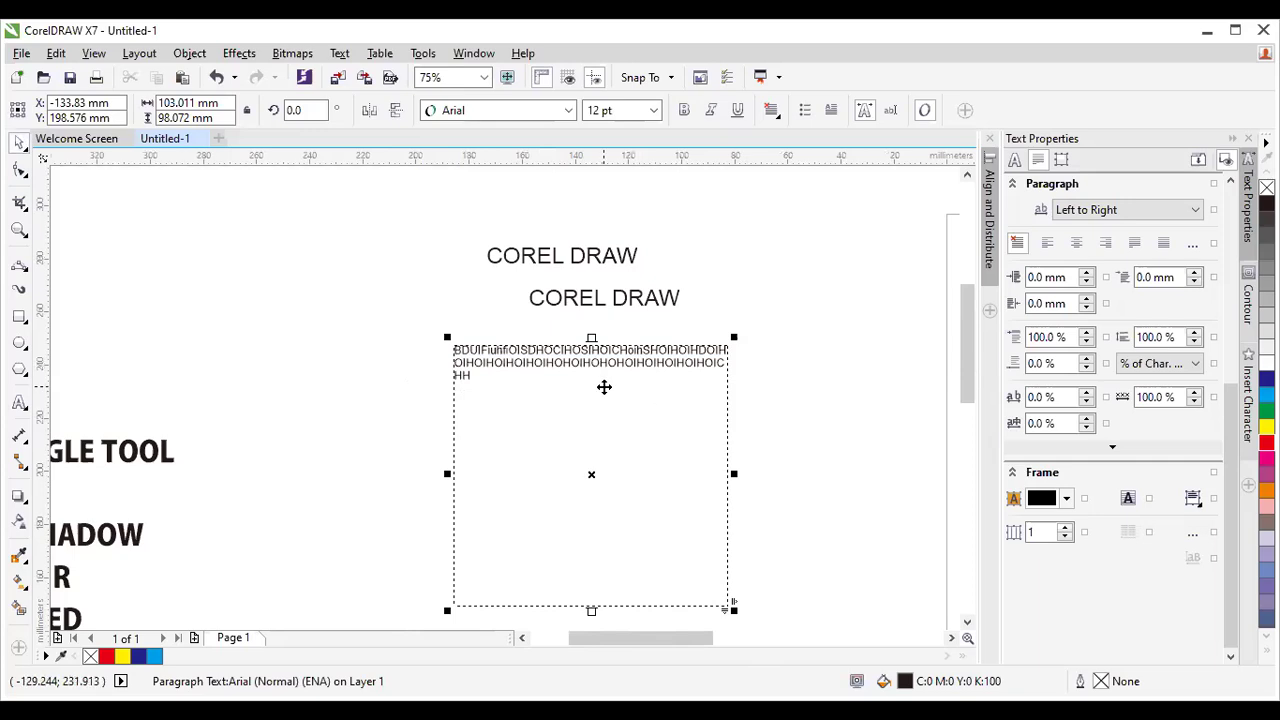
left_click(585, 262)
left_click(634, 296)
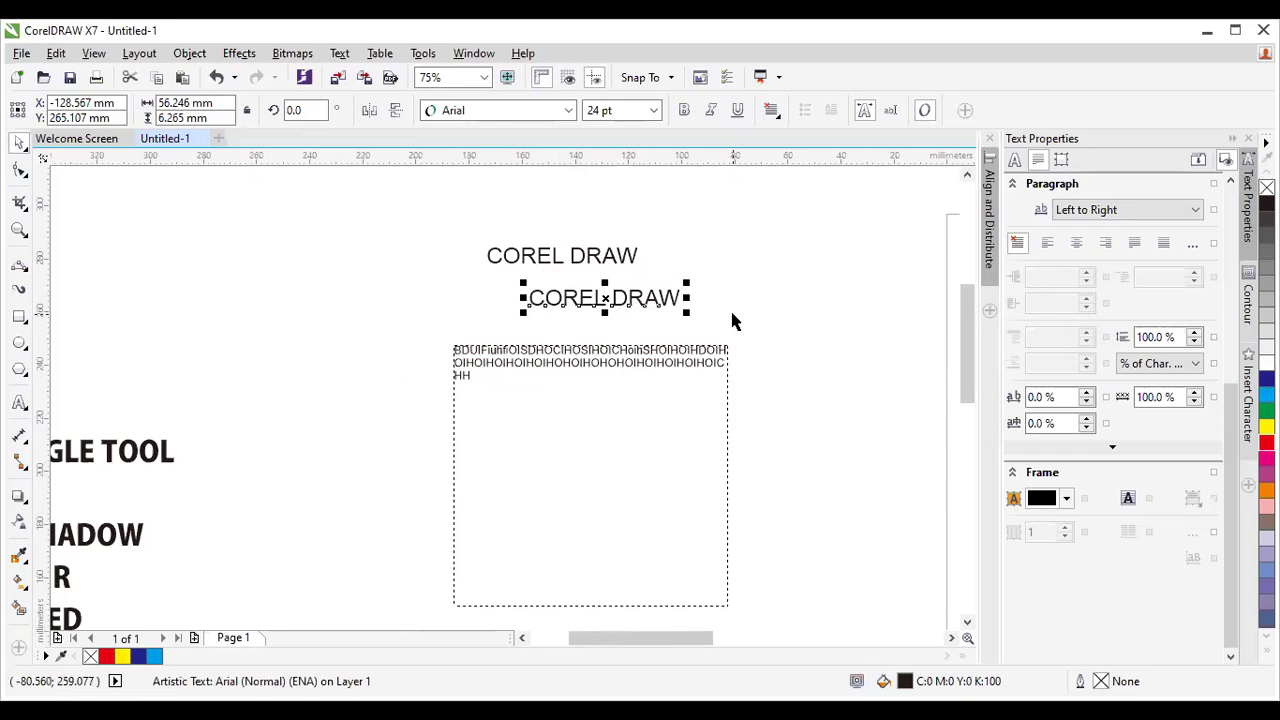
left_click(620, 258)
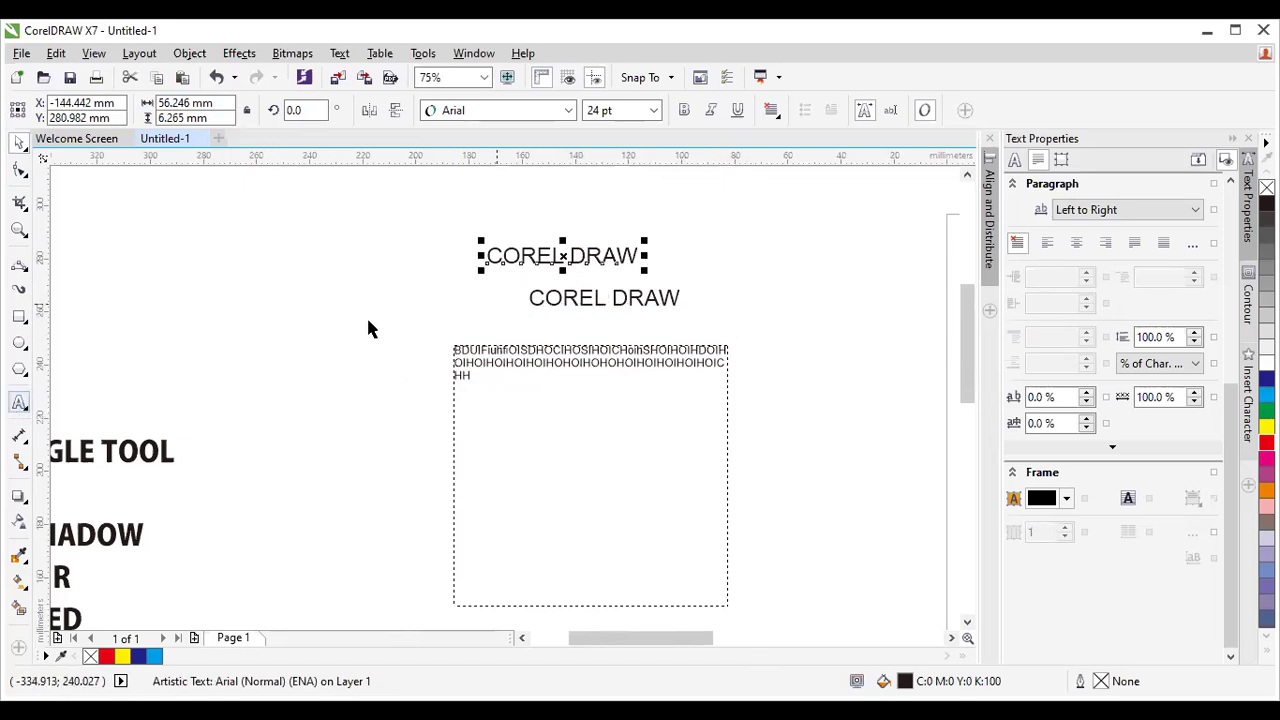
scroll(640, 245, "up", 1)
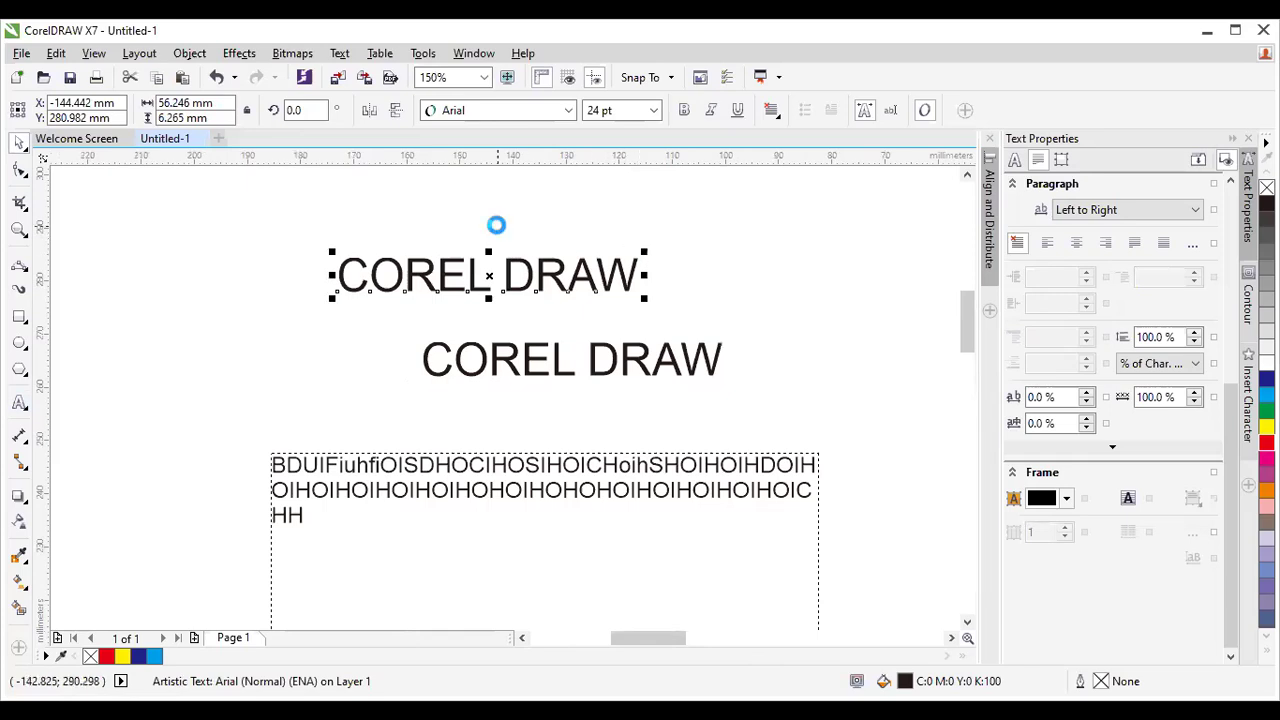
scroll(497, 224, "up", 1)
left_click(527, 288)
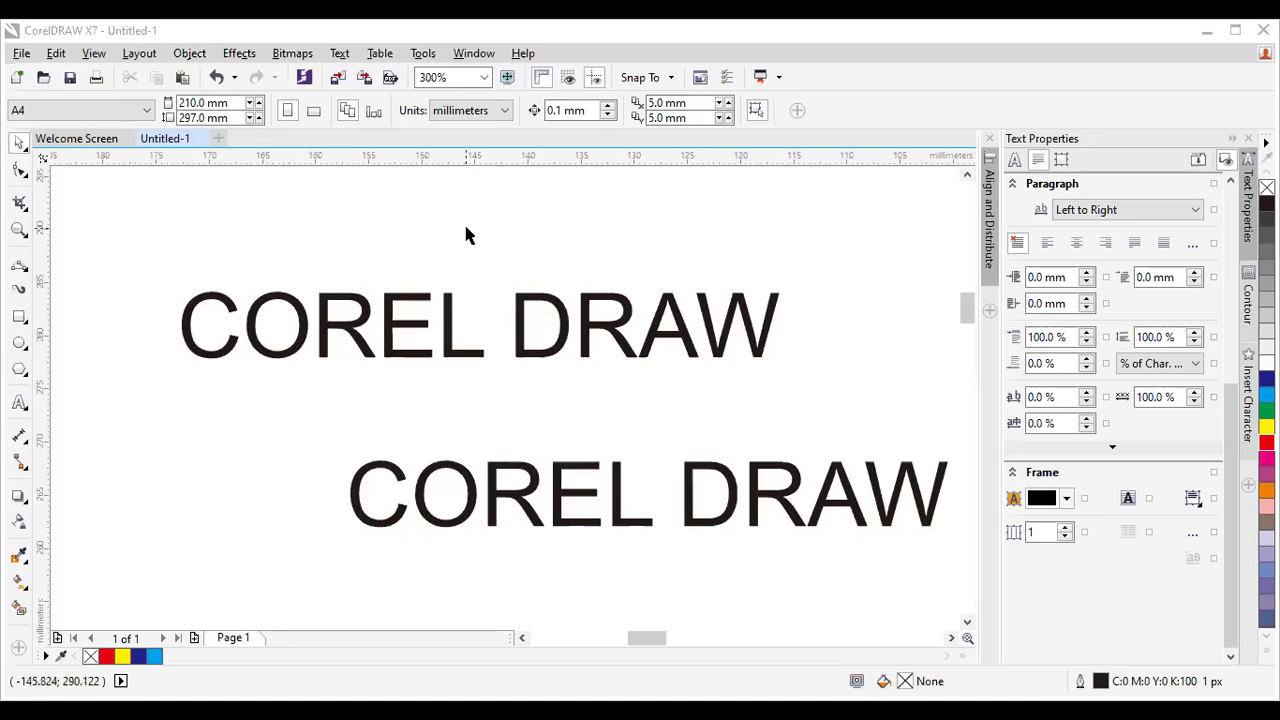
key("F3")
scroll(465, 234, "down", 1)
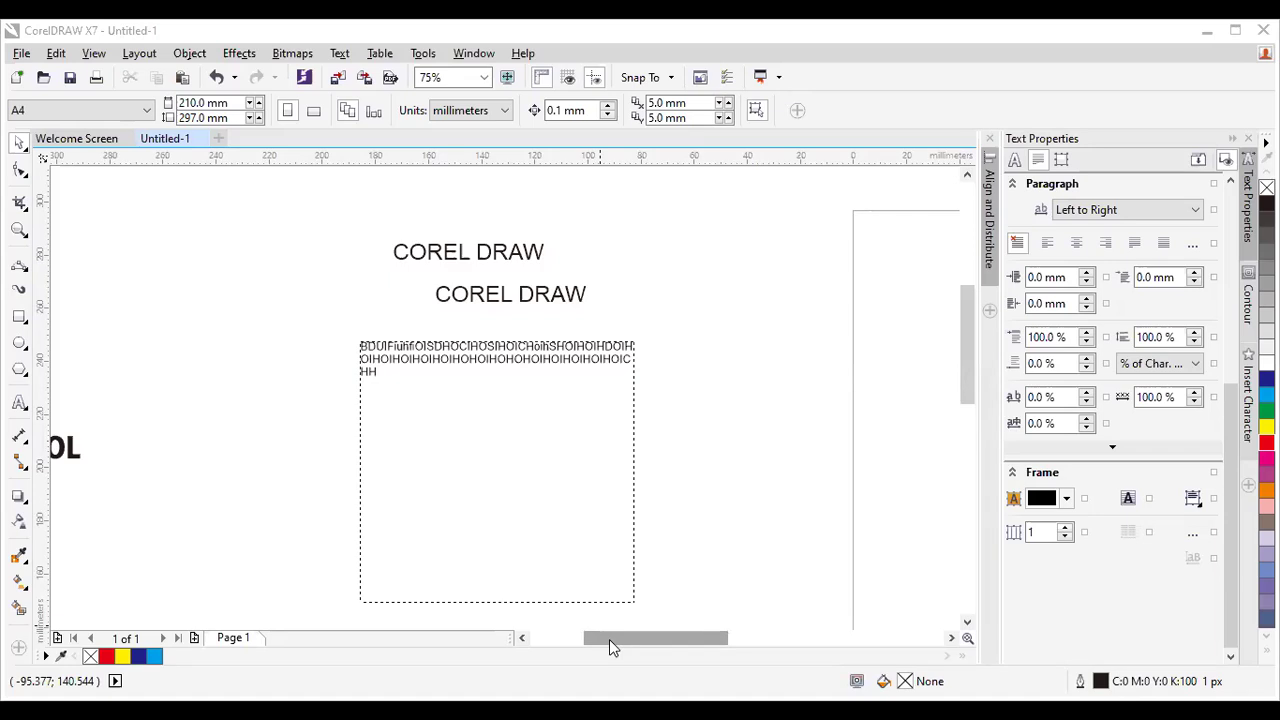
Scroll up to the two COREL DRAW texts and their text frame, then zoom in to 150%.
left_click_drag(686, 642, 622, 637)
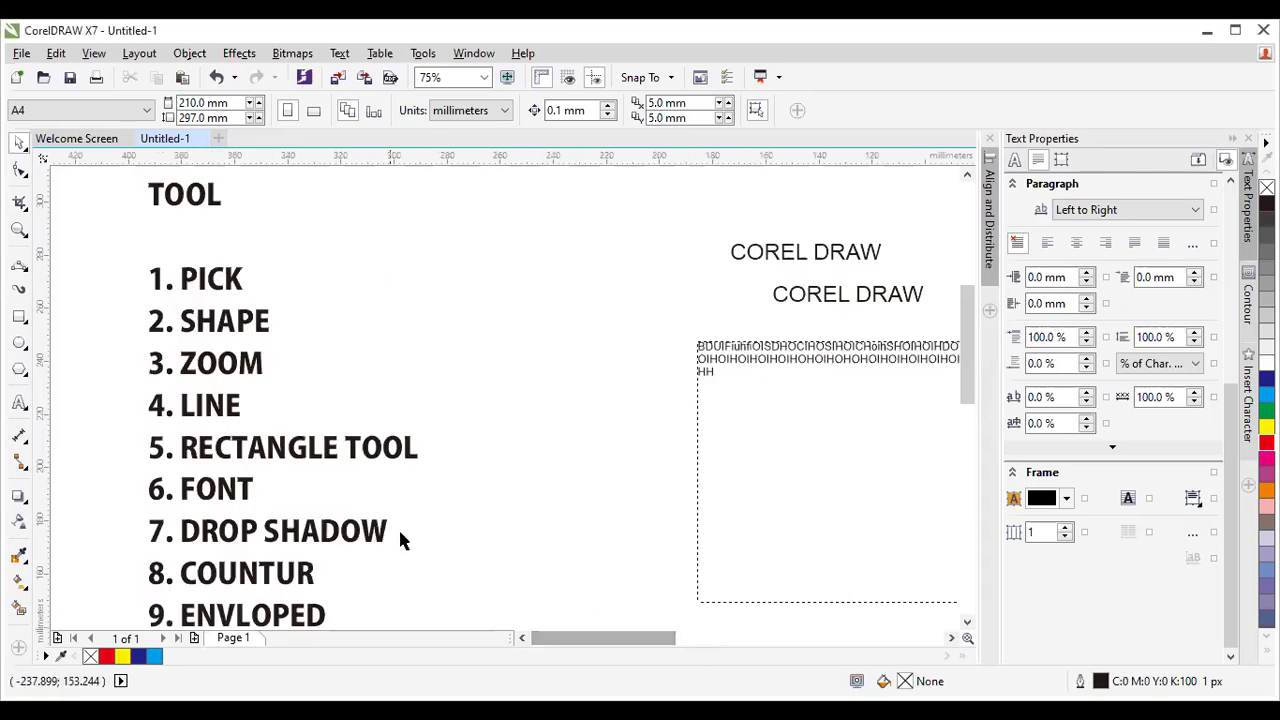
left_click_drag(965, 341, 967, 403)
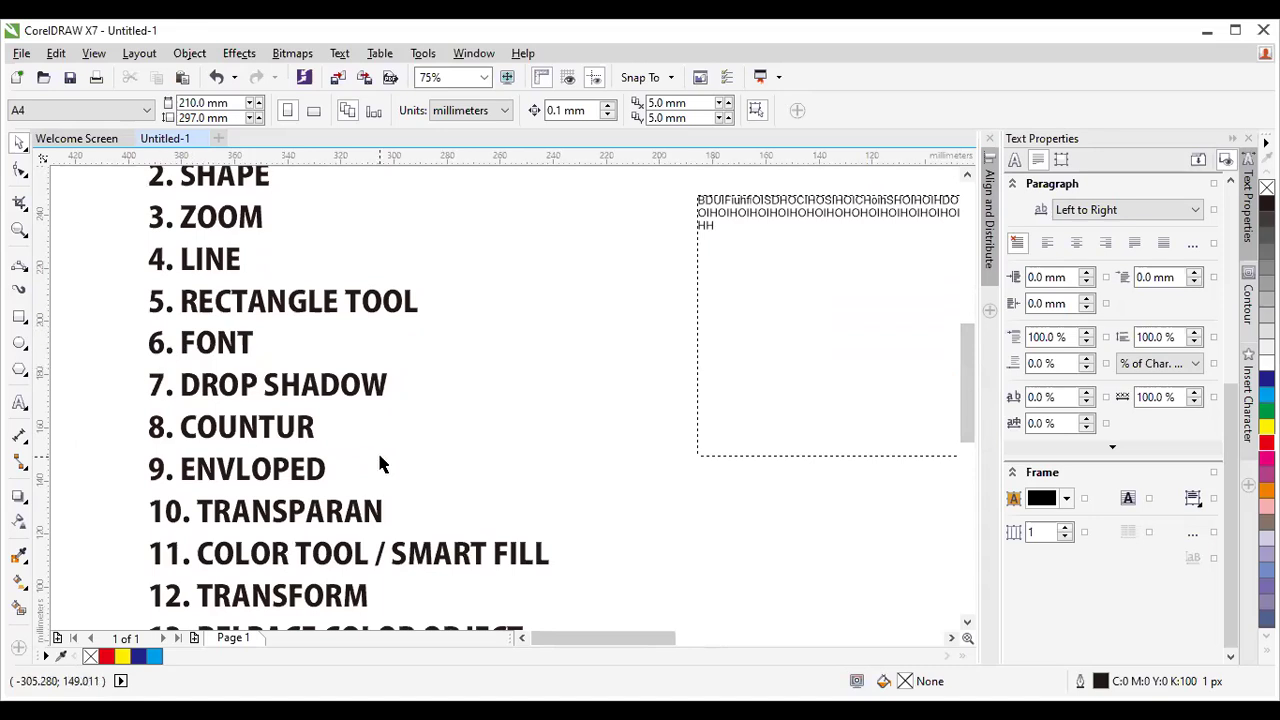
left_click_drag(967, 366, 969, 371)
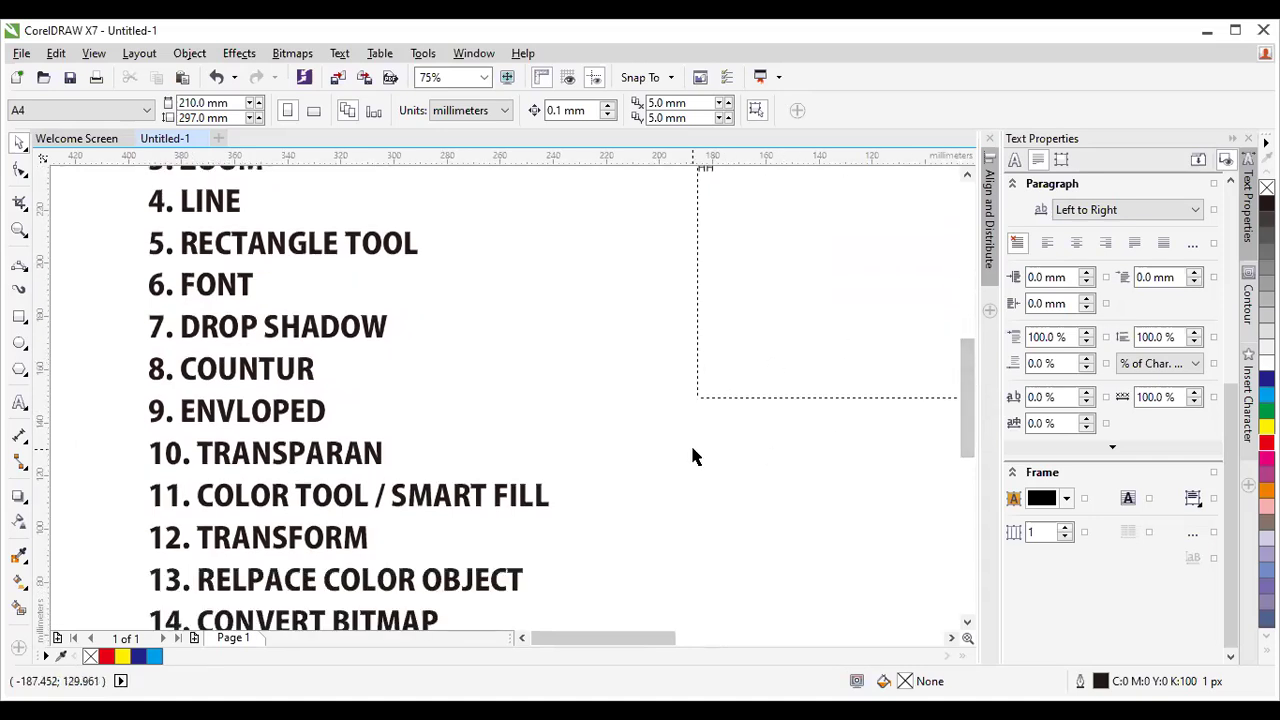
left_click_drag(971, 426, 971, 437)
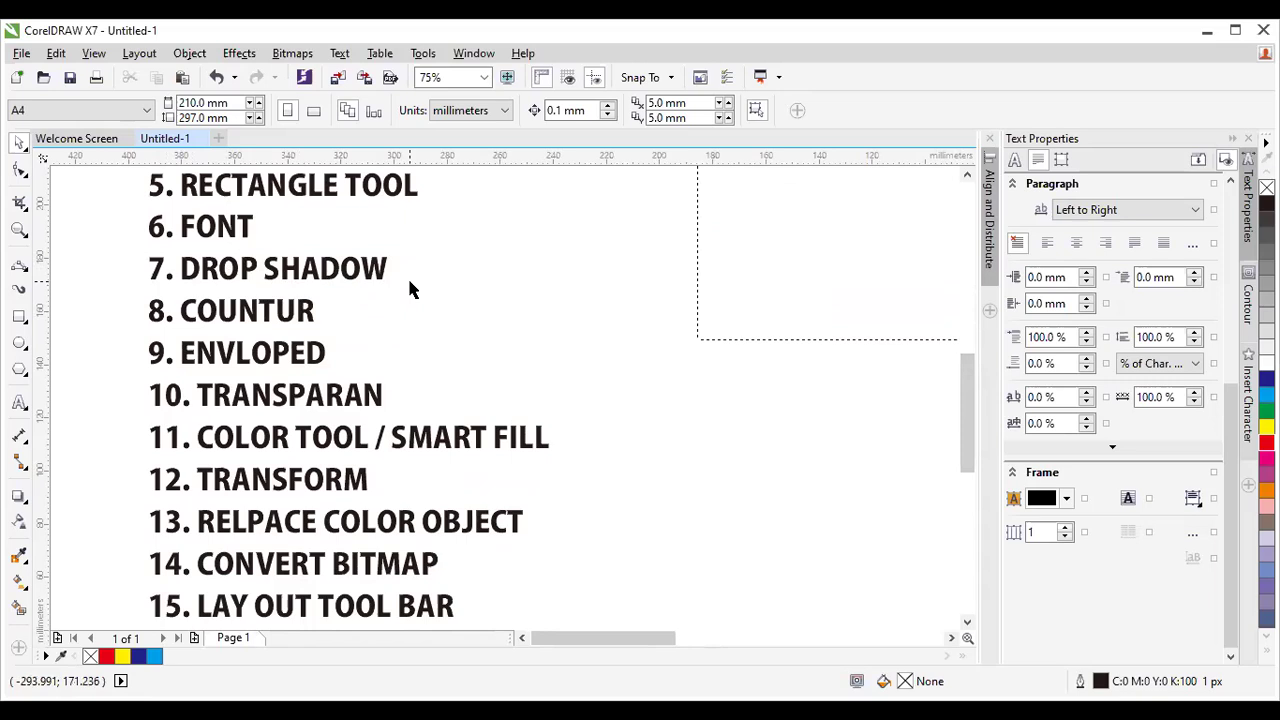
scroll(407, 287, "down", 1)
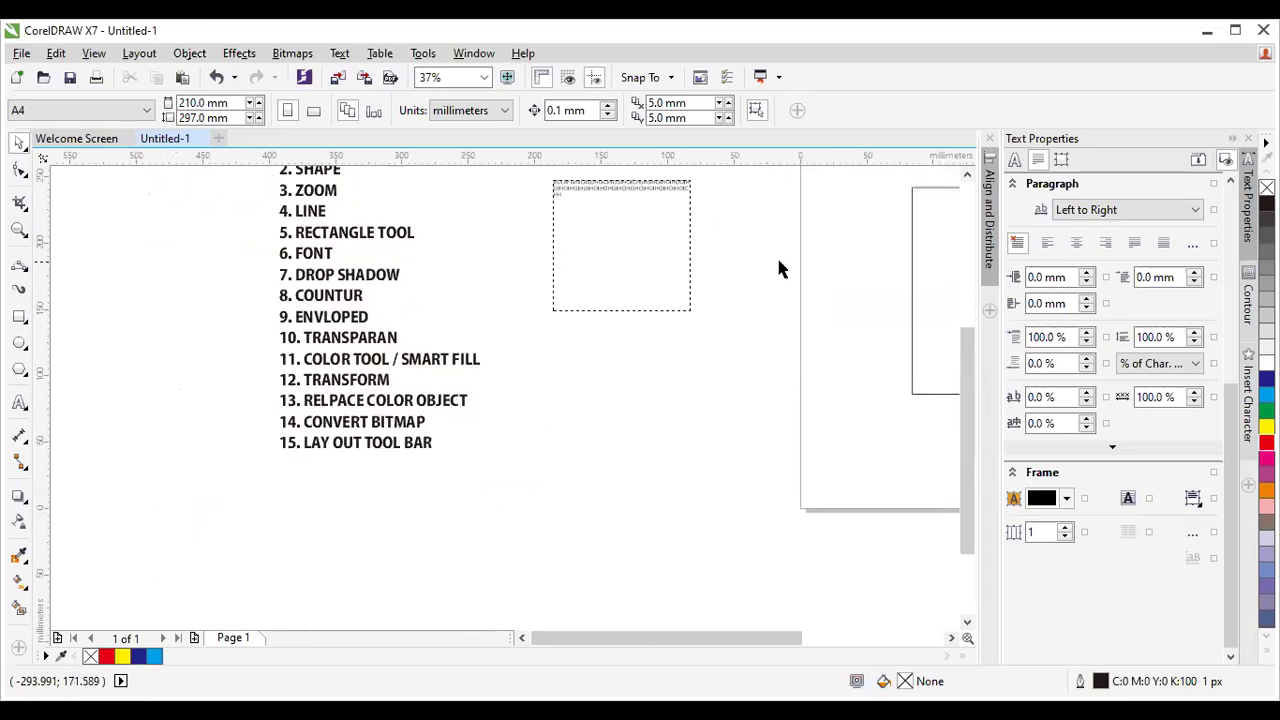
left_click(966, 176)
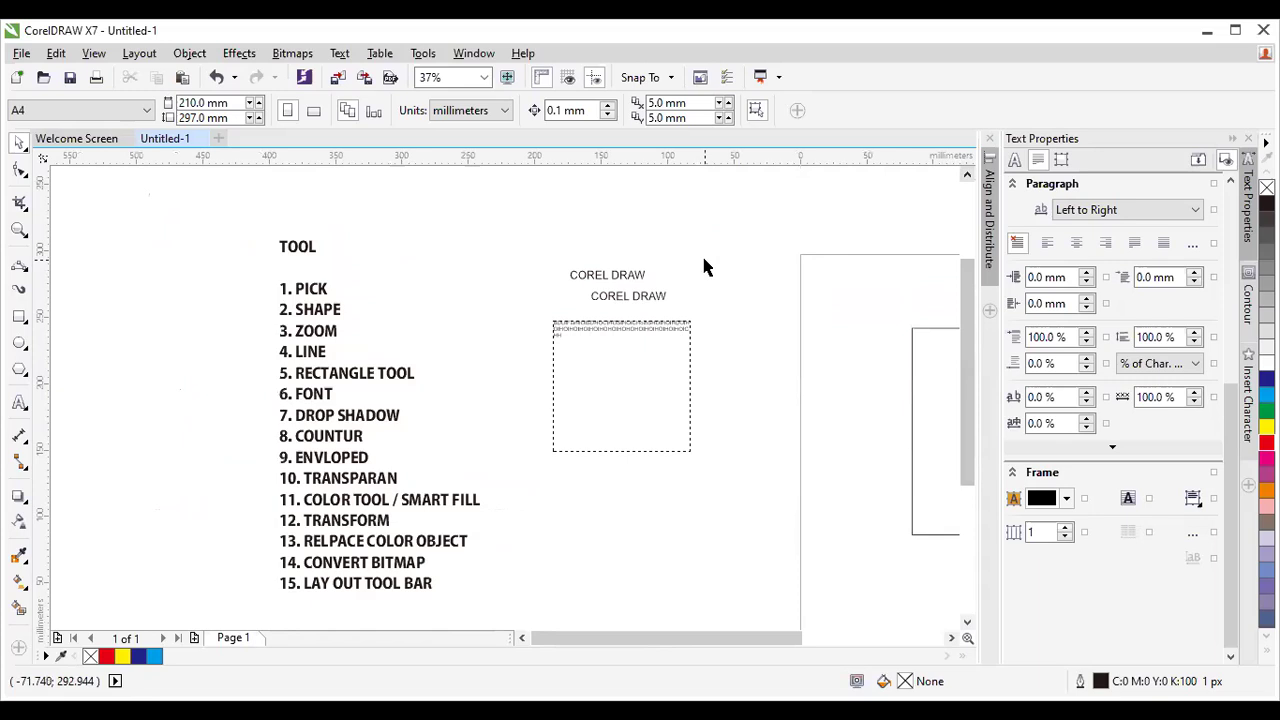
scroll(677, 283, "up", 3)
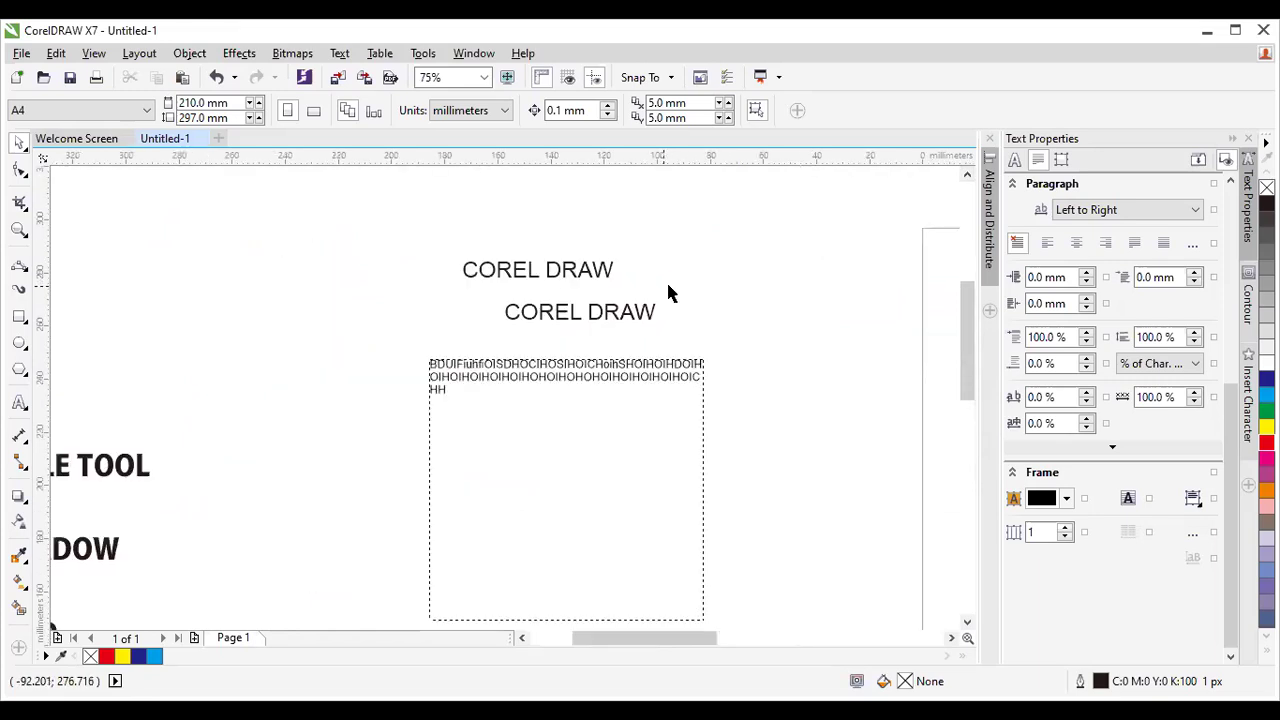
Draw a small square right of the COREL DRAW texts and fill it yellow.
left_click(590, 266)
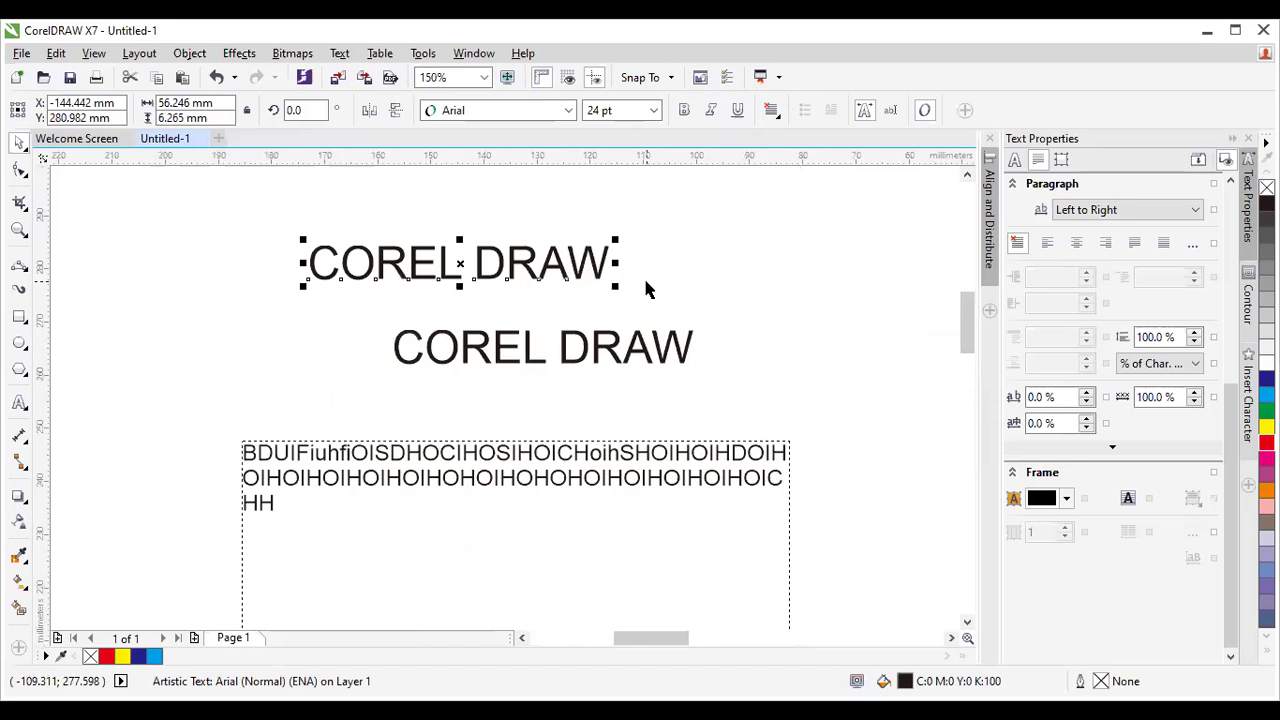
left_click(19, 316)
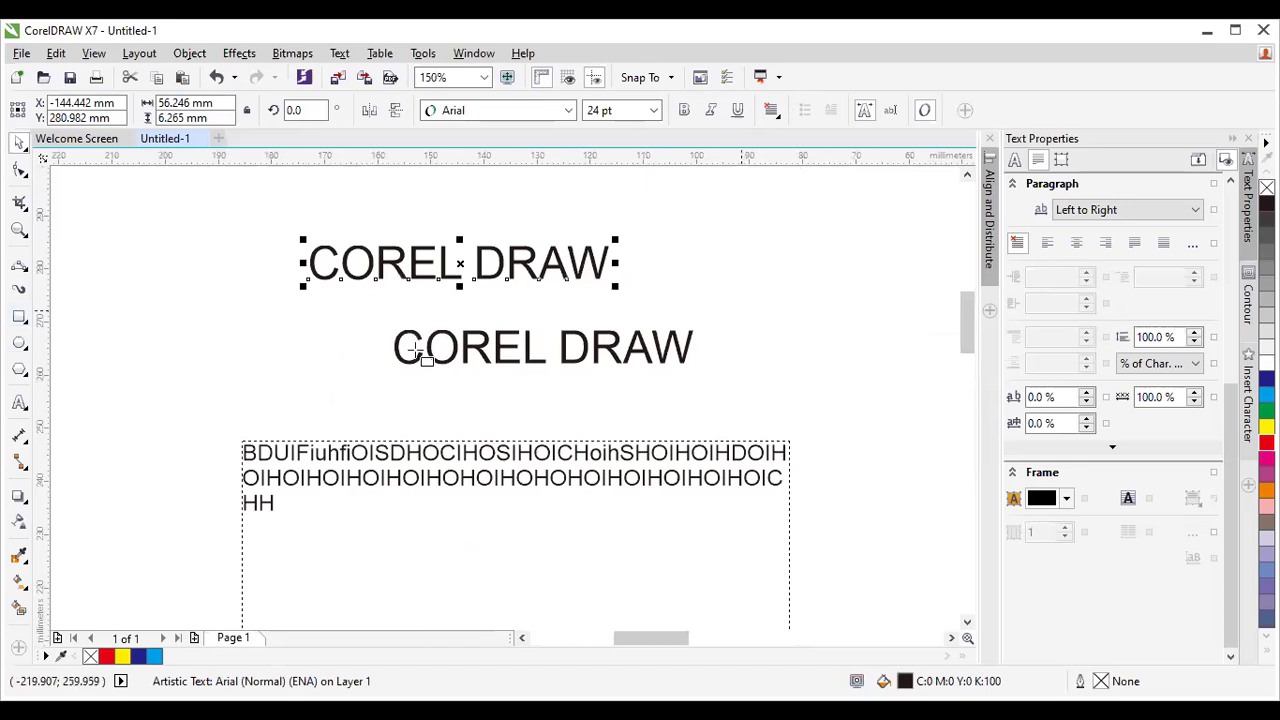
left_click_drag(746, 222, 855, 336)
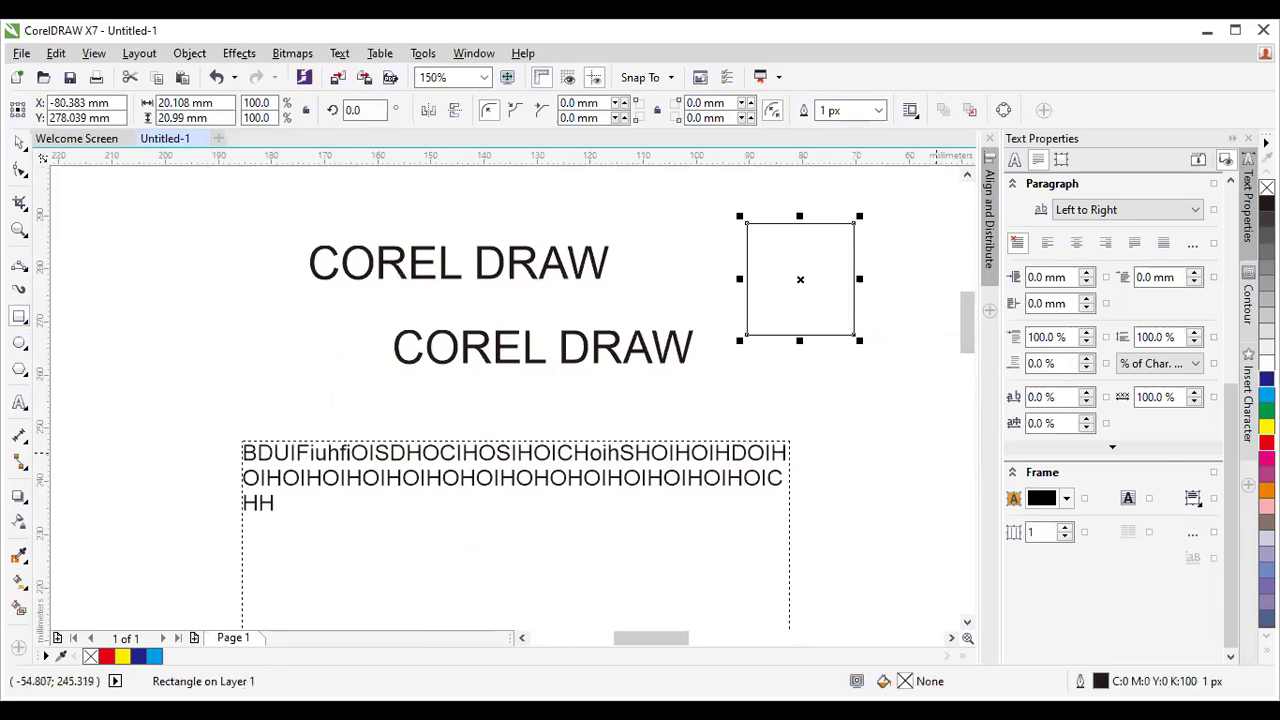
left_click(1266, 425)
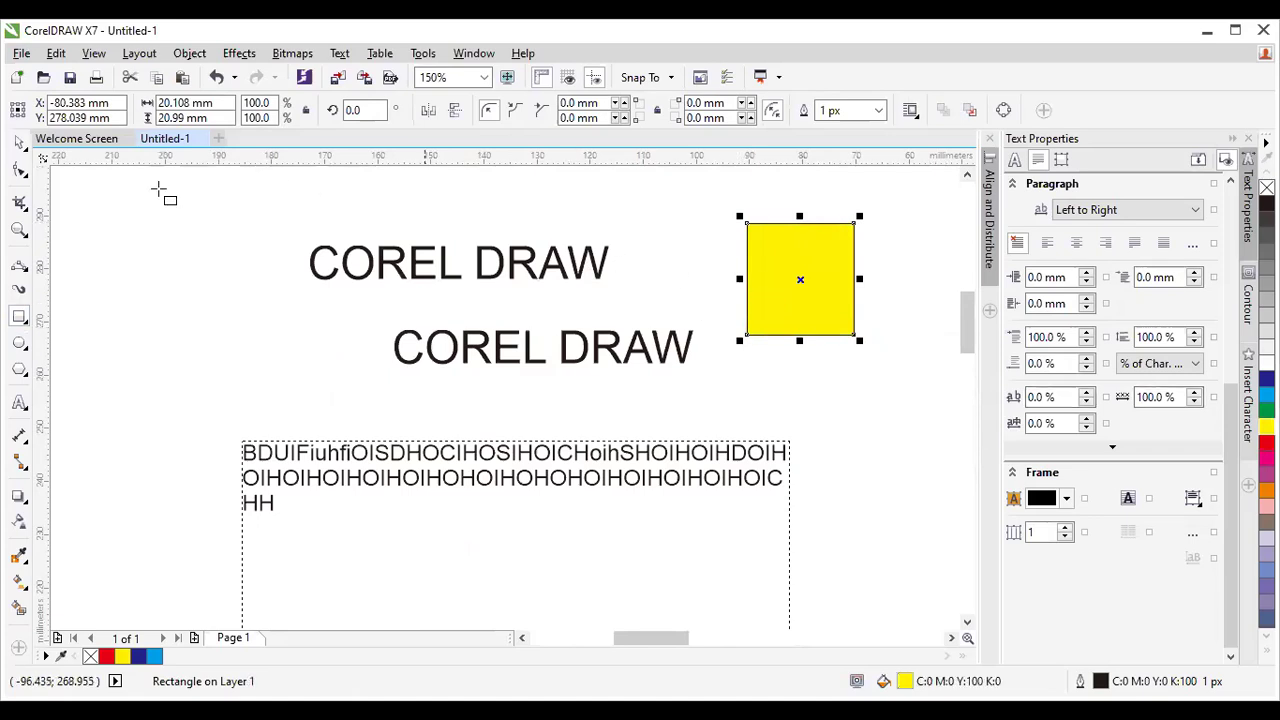
left_click(19, 142)
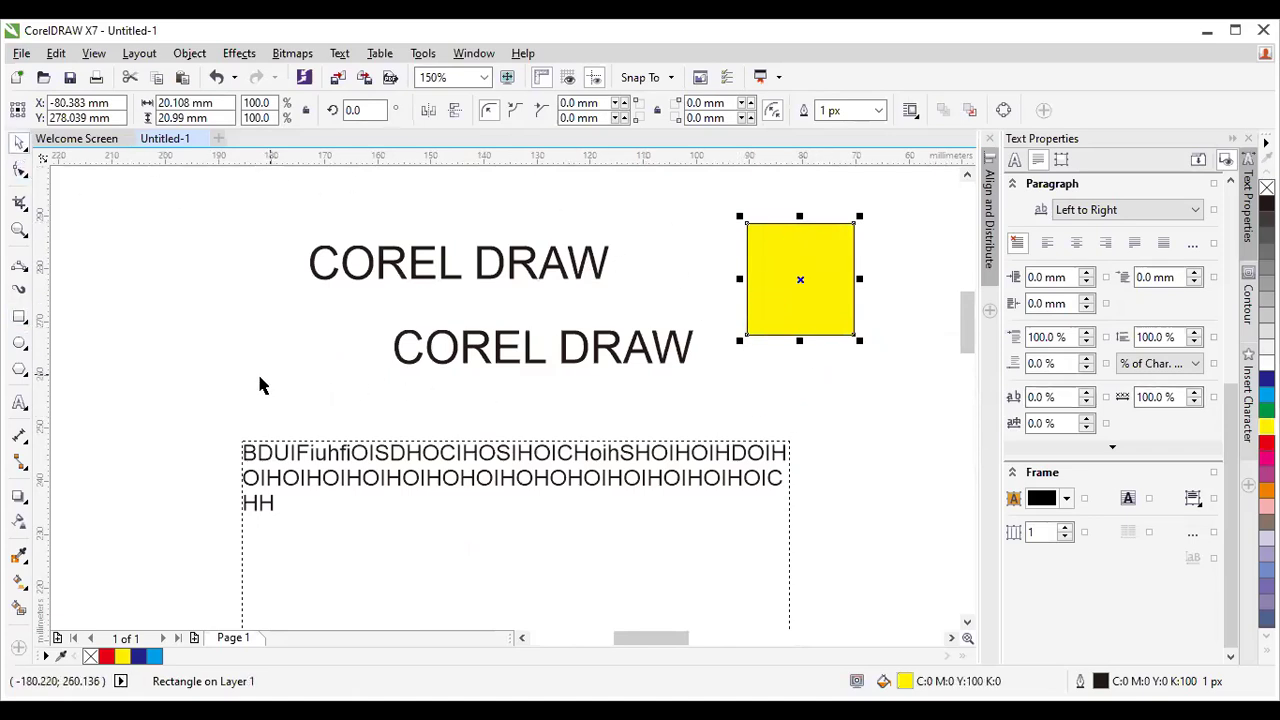
left_click(21, 502)
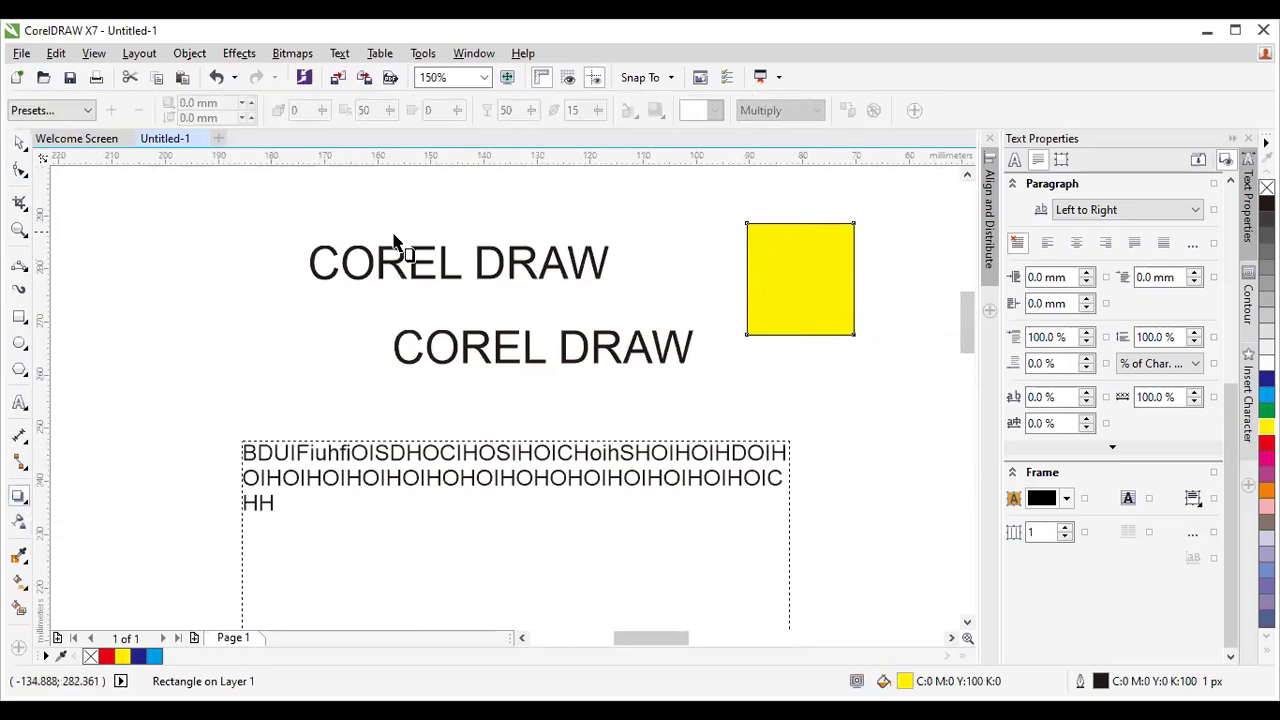
Give the yellow square a Flat Top Right drop shadow, pulled closer, with shadow fade 100.
left_click(92, 111)
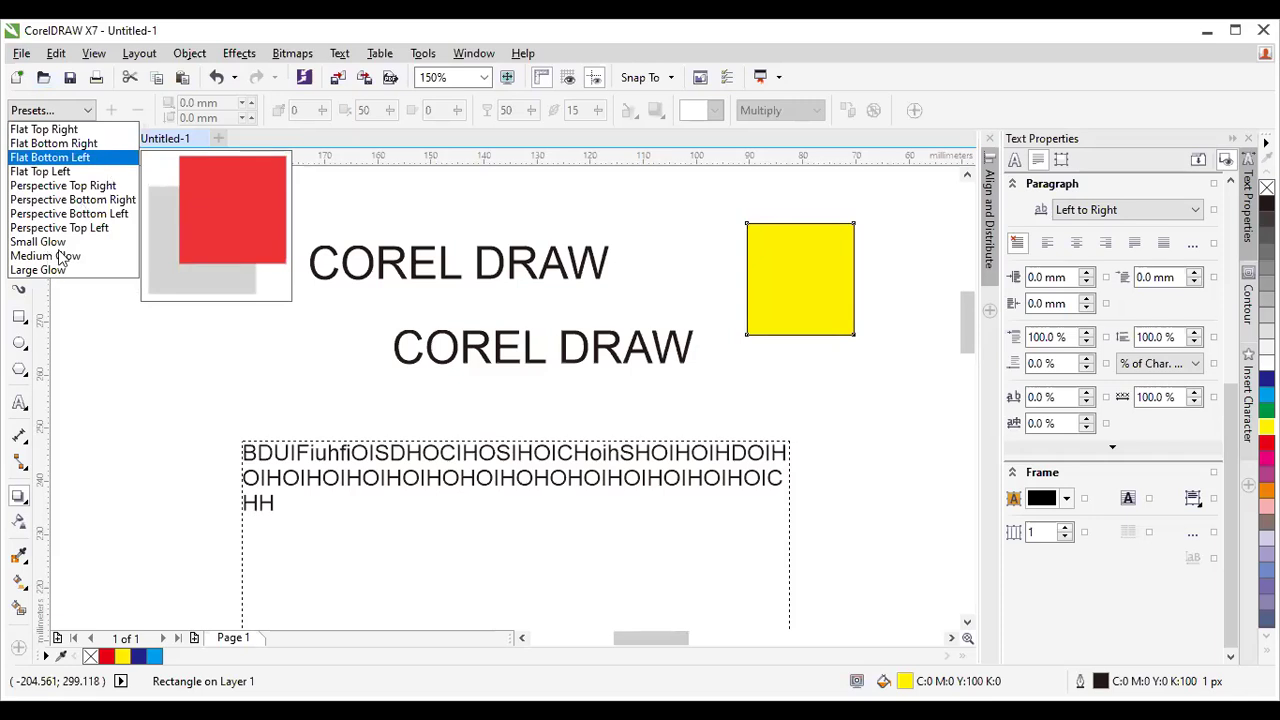
left_click(78, 131)
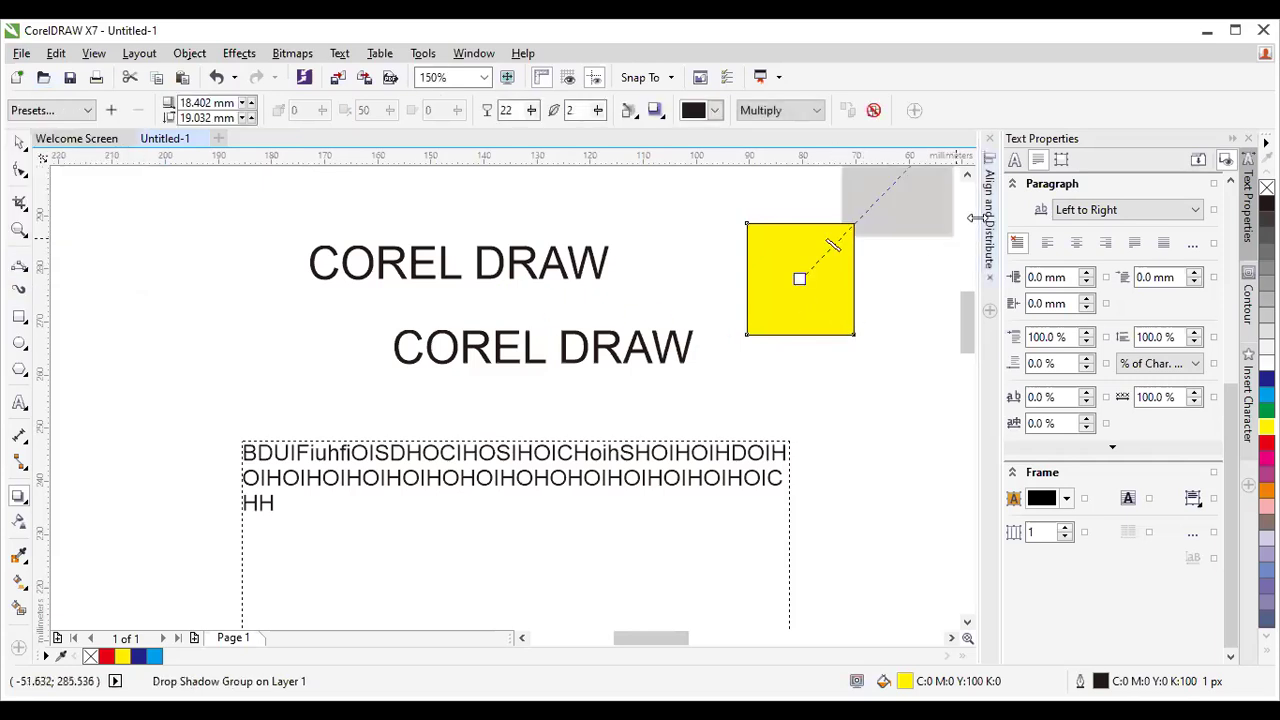
left_click(967, 175)
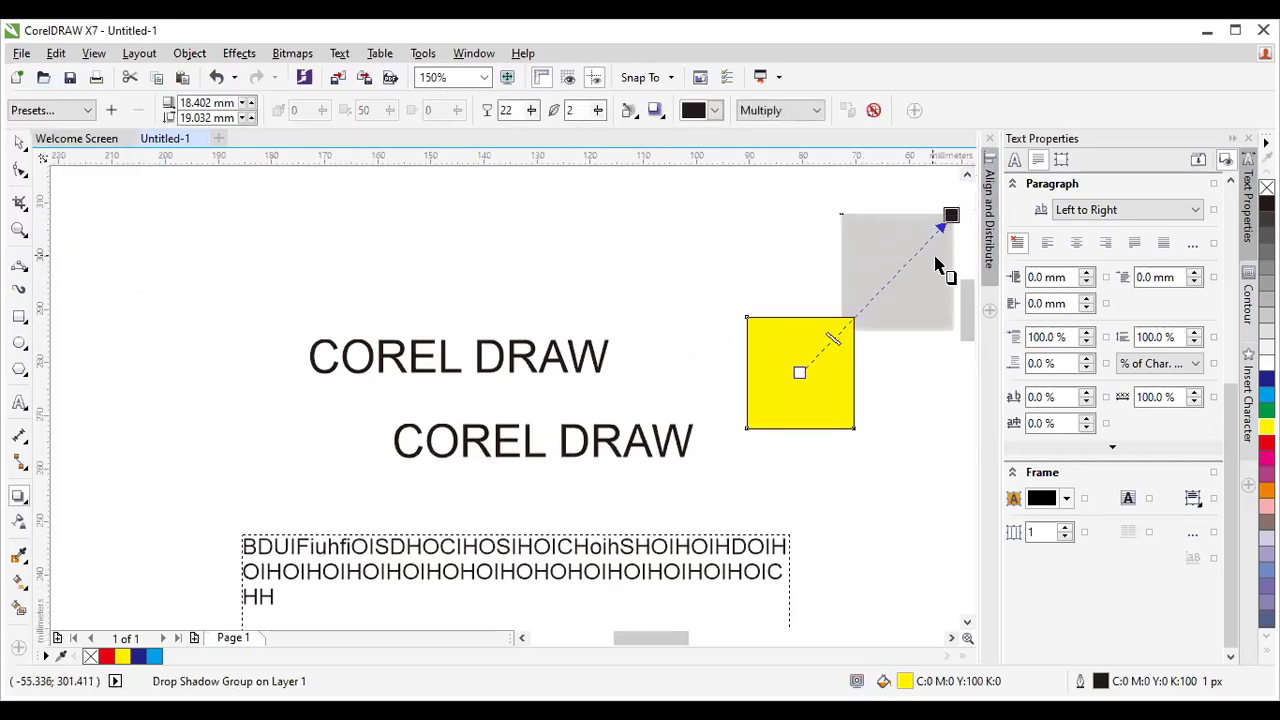
left_click_drag(948, 215, 871, 307)
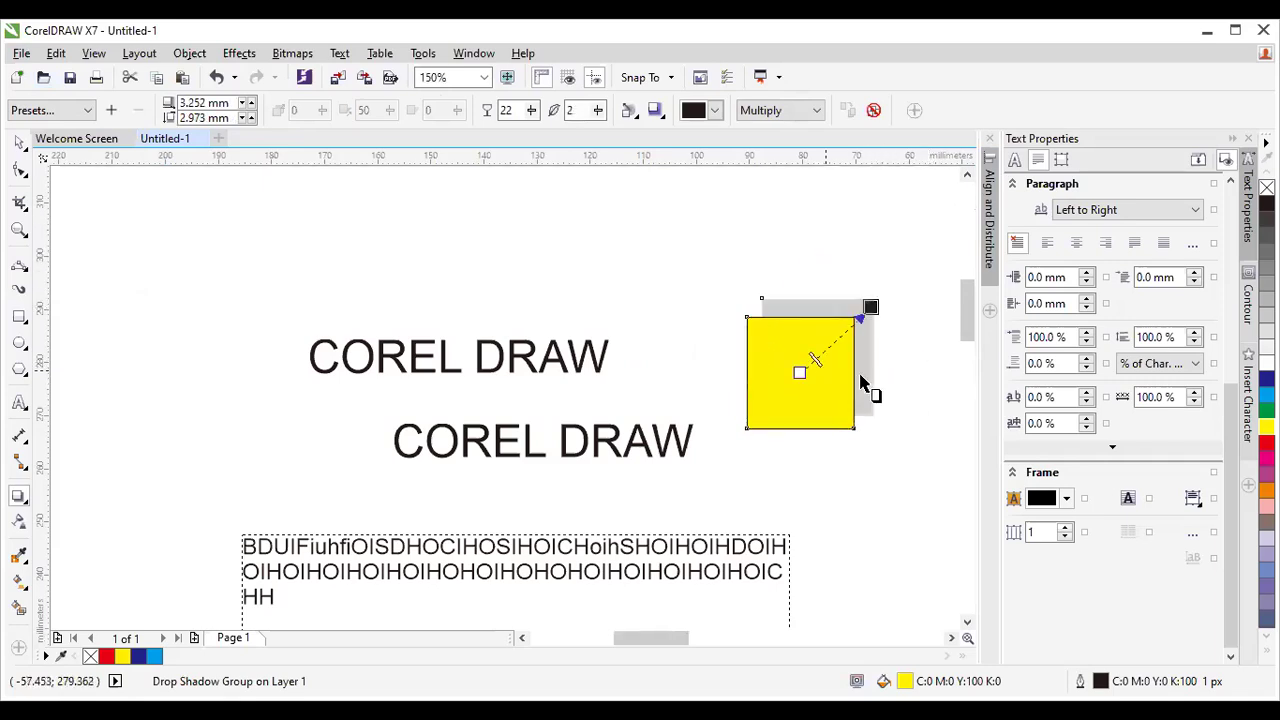
double_click(510, 110)
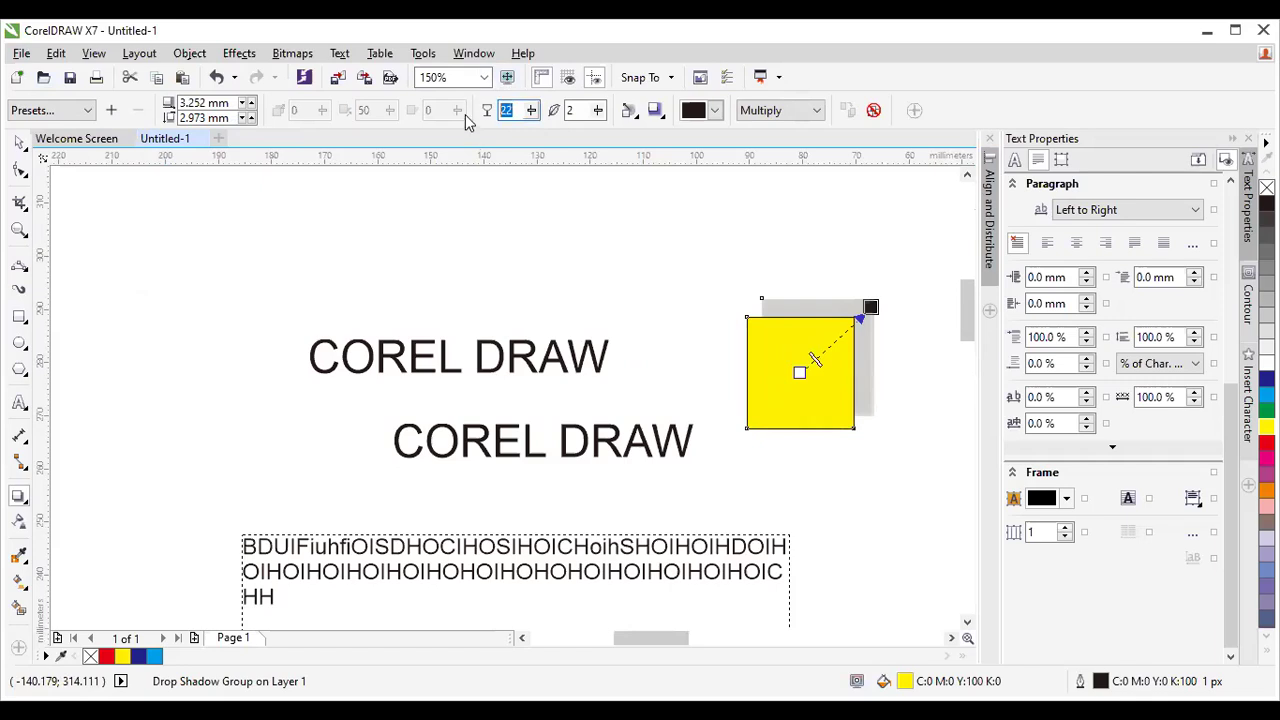
type("100")
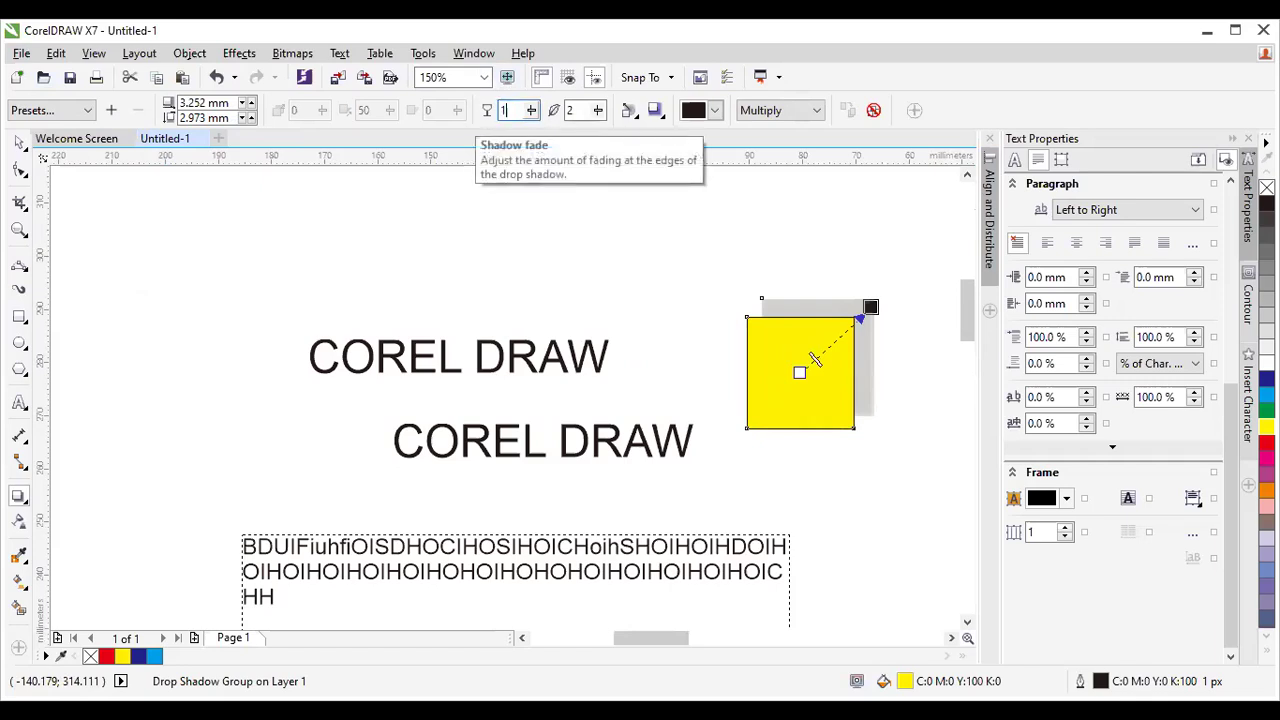
key("Return")
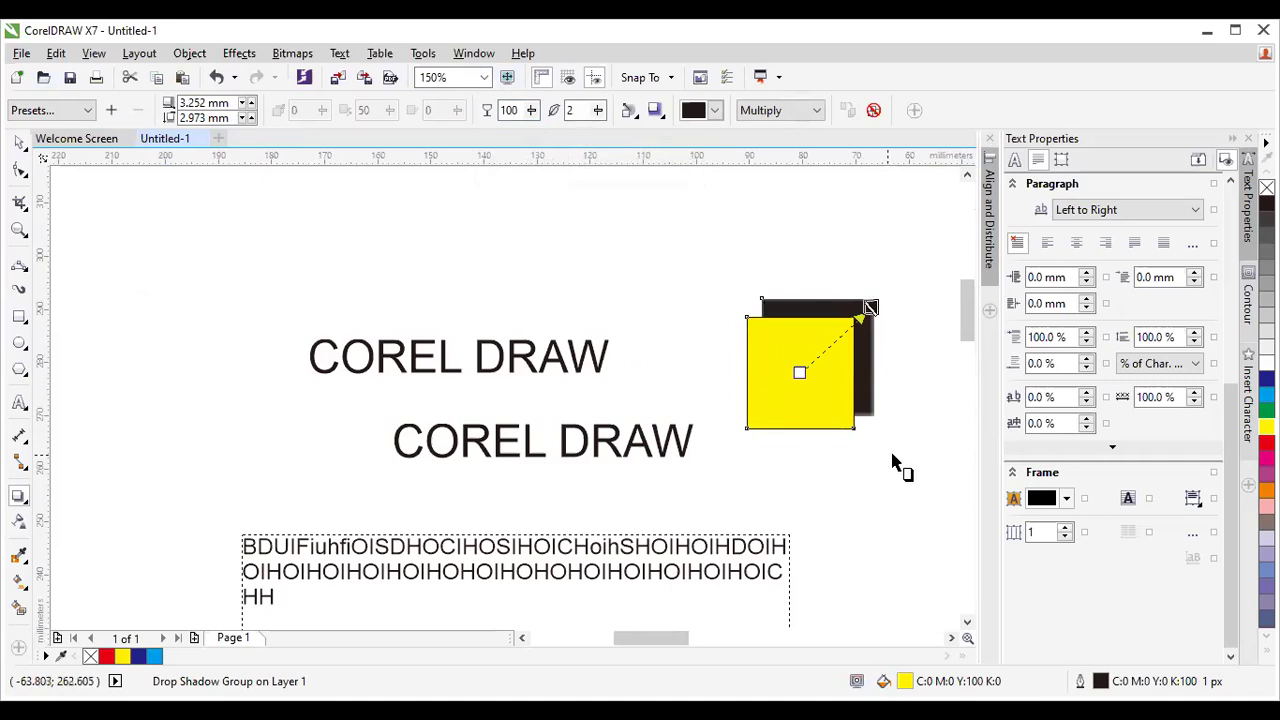
left_click(15, 145)
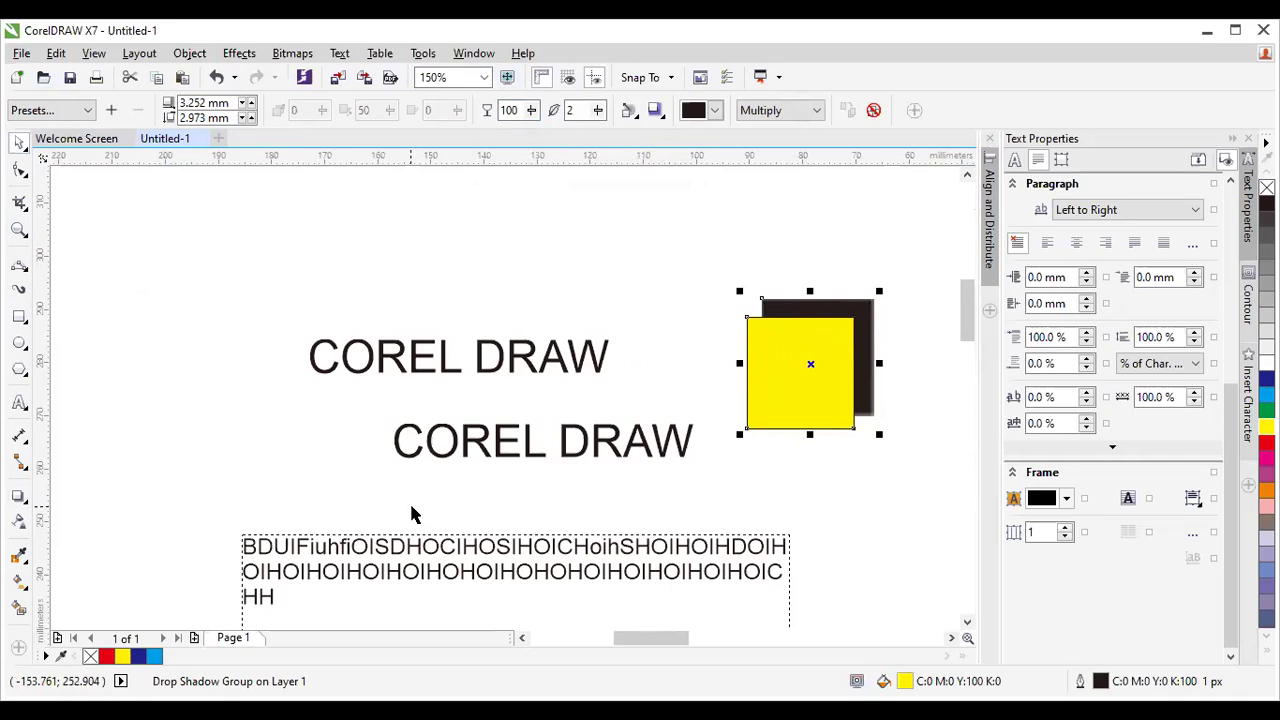
scroll(405, 508, "down", 1)
scroll(708, 440, "down", 1)
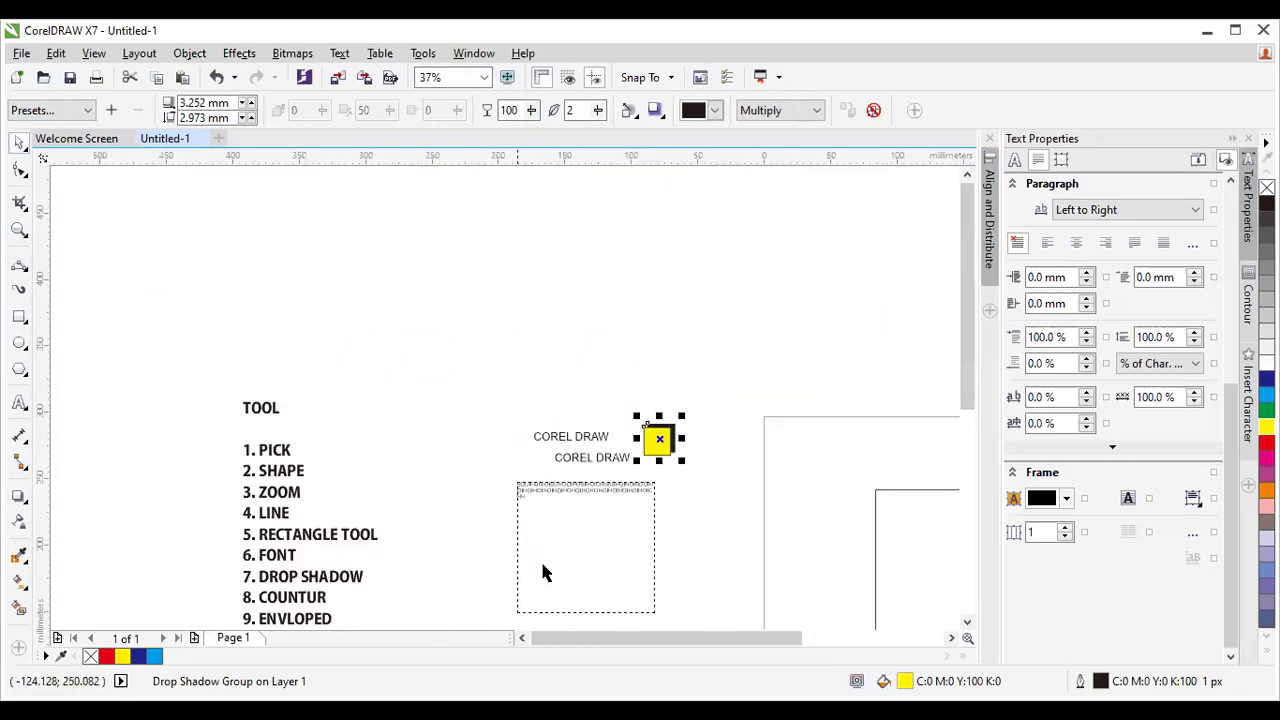
scroll(976, 376, "down", 1)
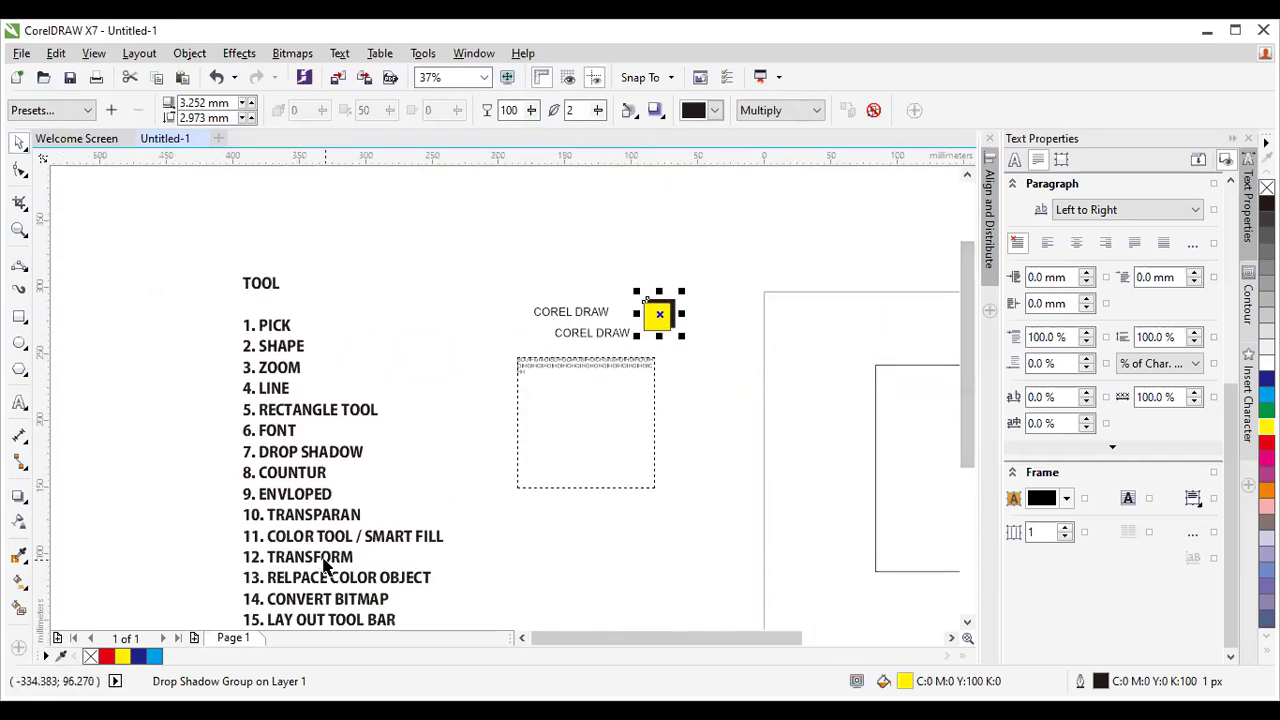
left_click_drag(963, 393, 980, 432)
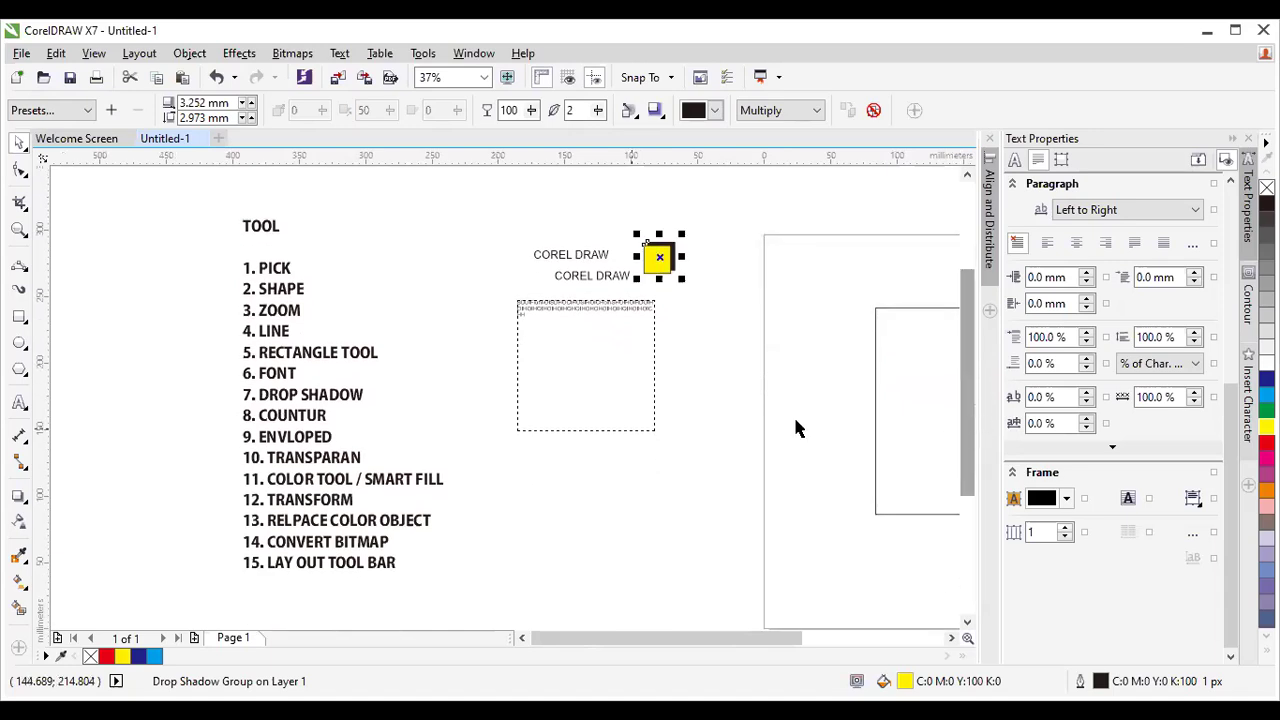
scroll(294, 531, "up", 2)
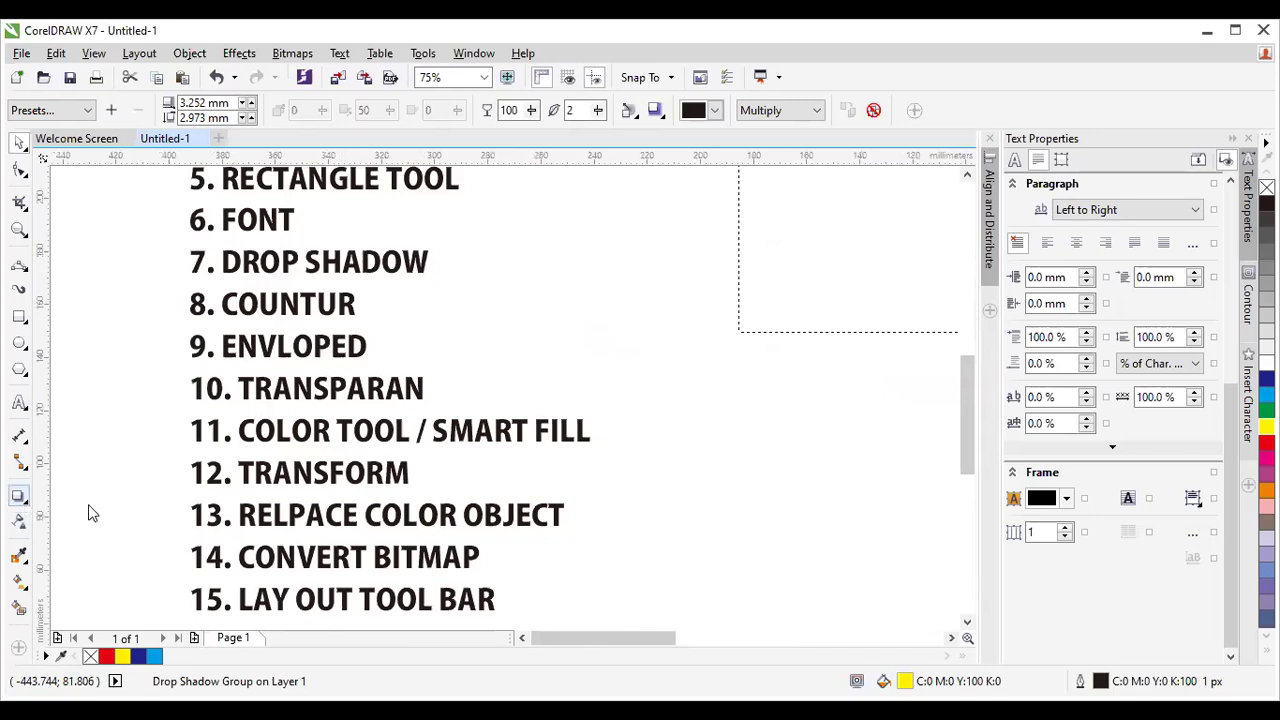
left_click(24, 503)
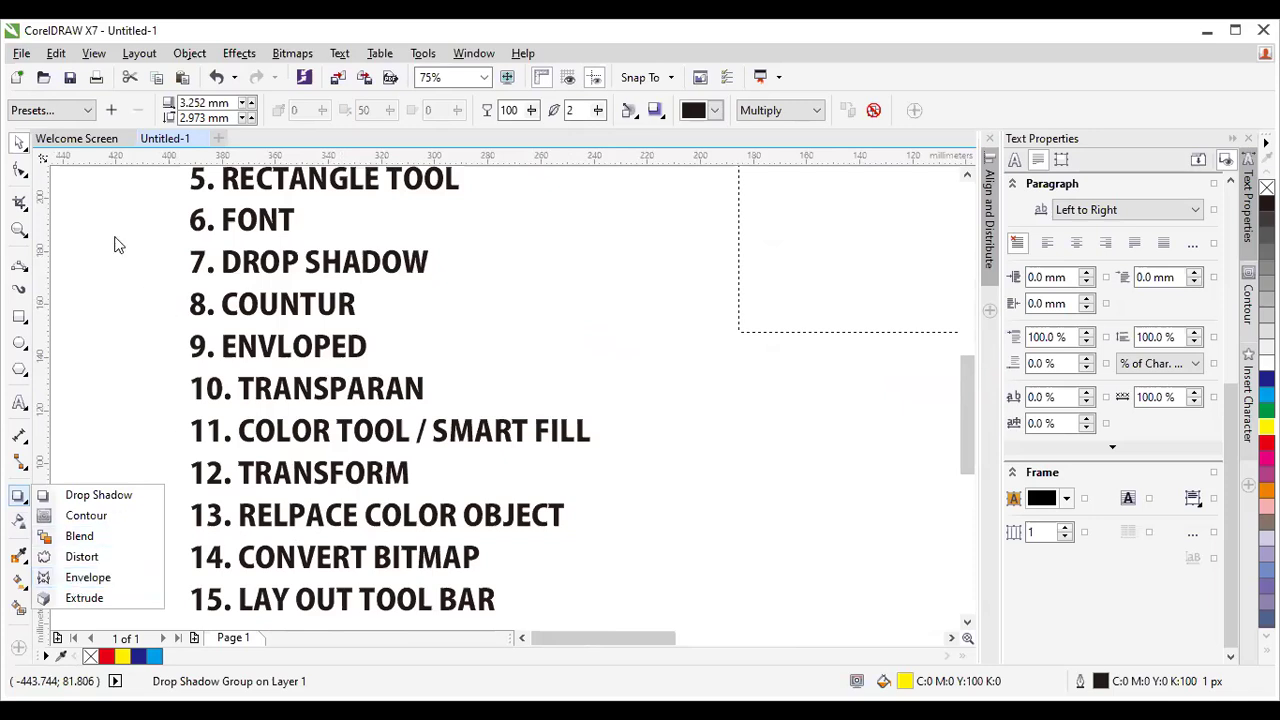
left_click(22, 172)
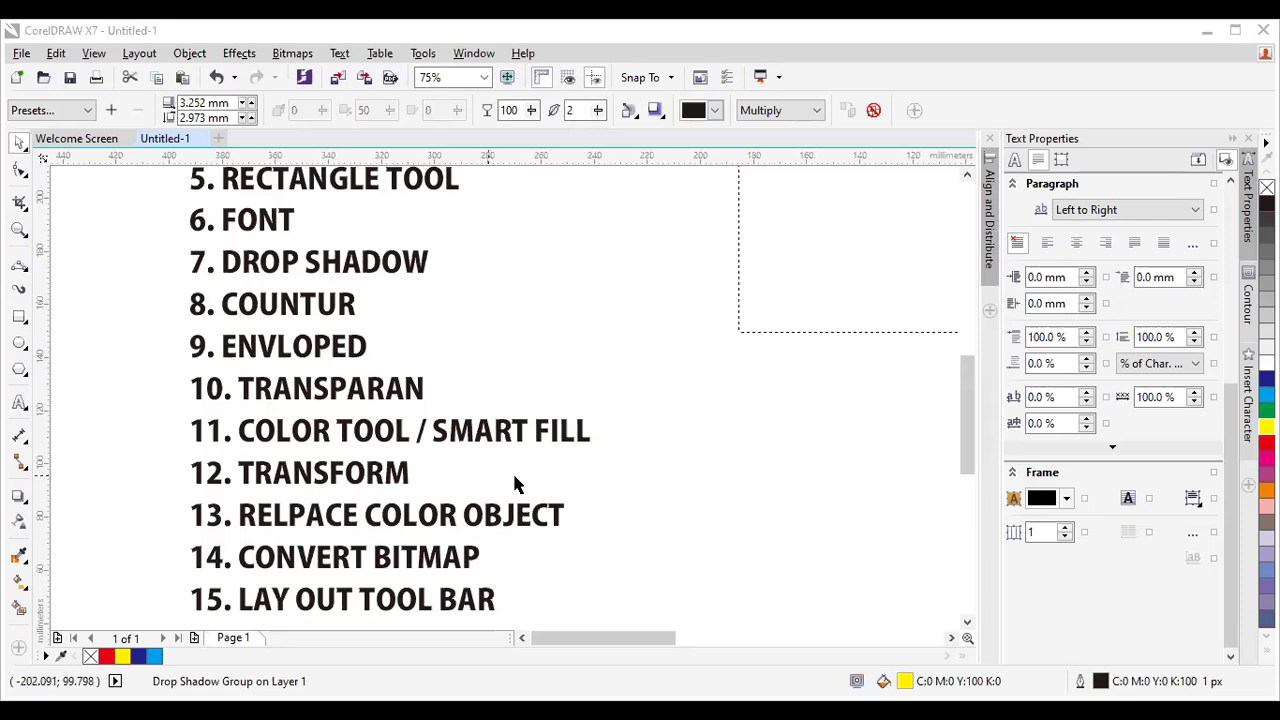
left_click_drag(967, 398, 979, 428)
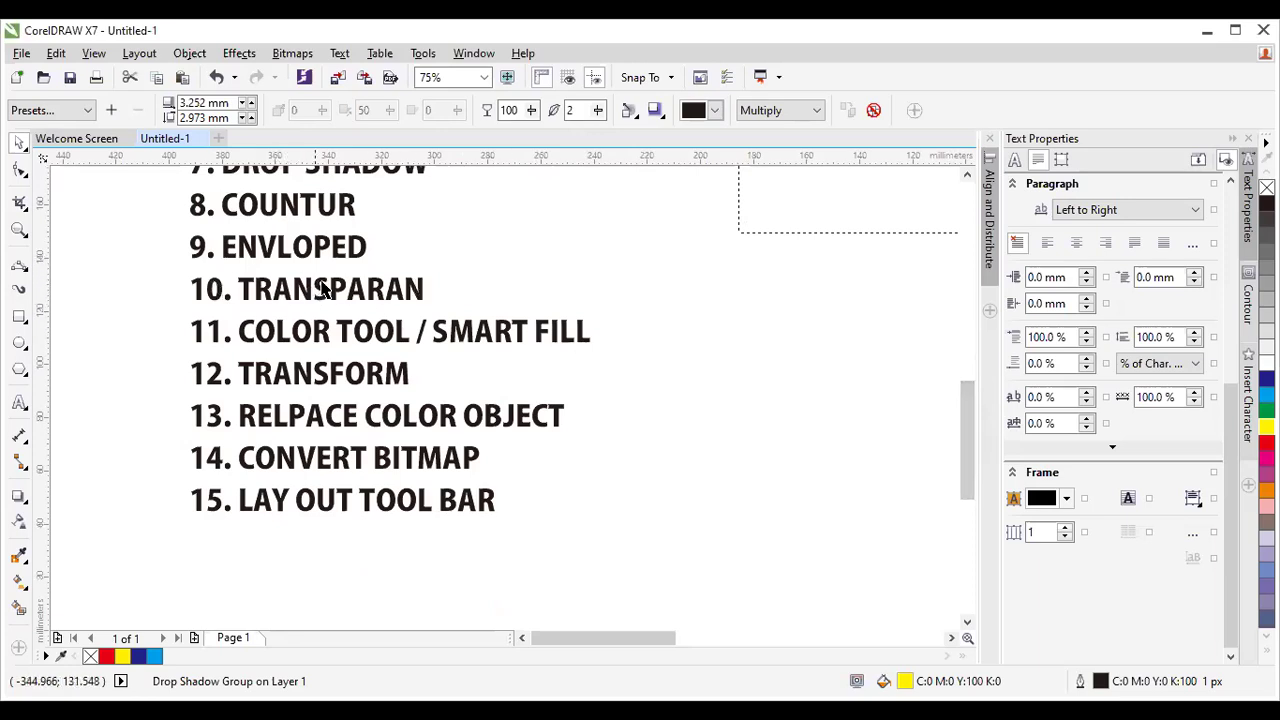
scroll(372, 296, "up", 1)
scroll(376, 300, "down", 1)
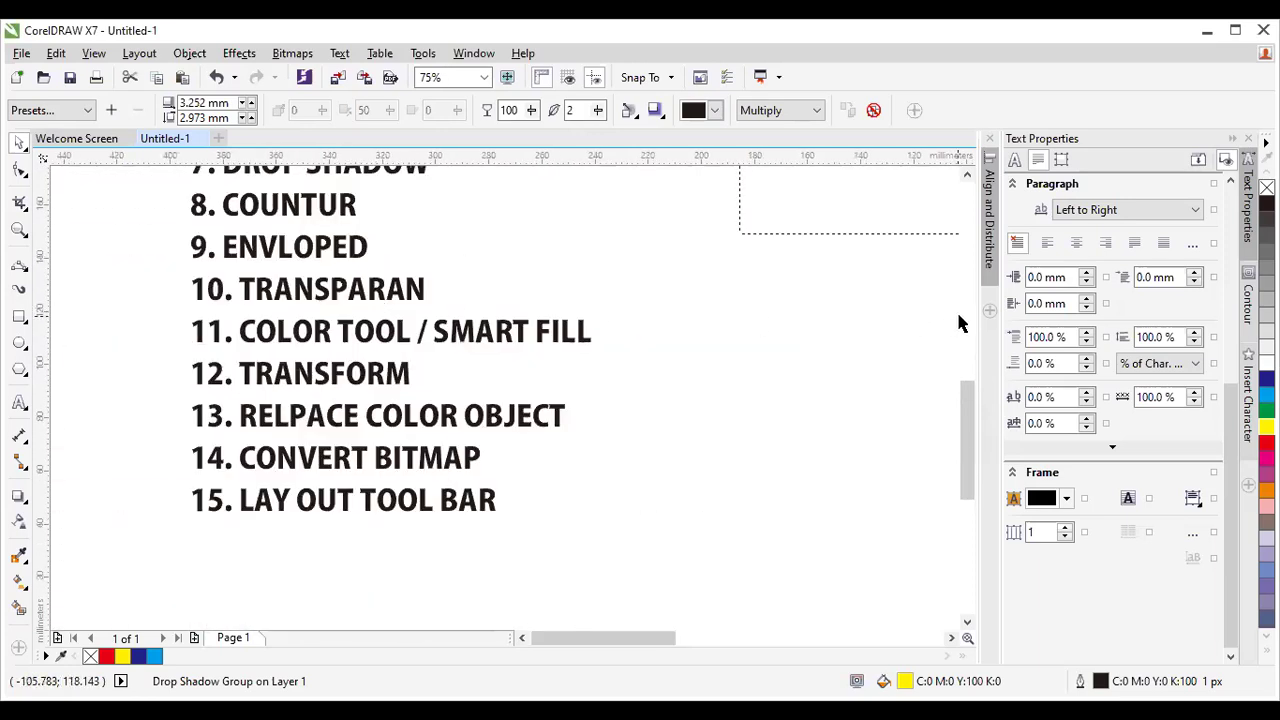
left_click_drag(971, 398, 984, 362)
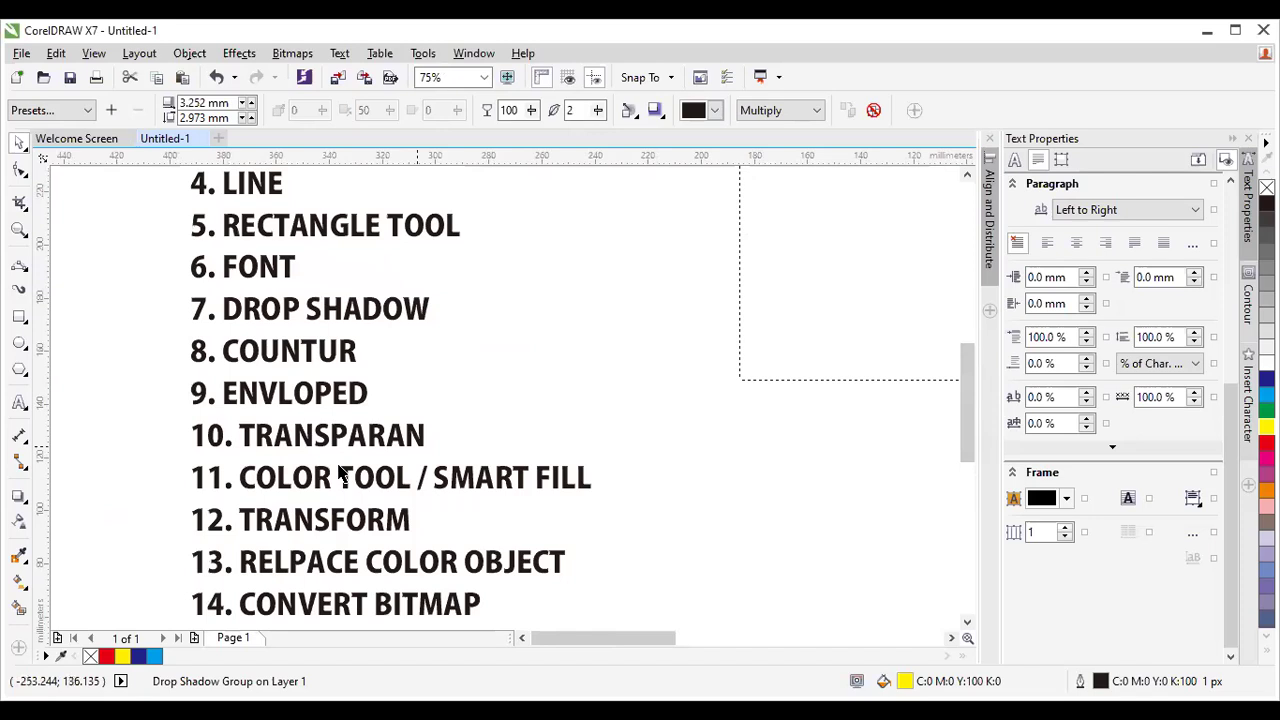
scroll(503, 440, "down", 2)
scroll(776, 296, "up", 2)
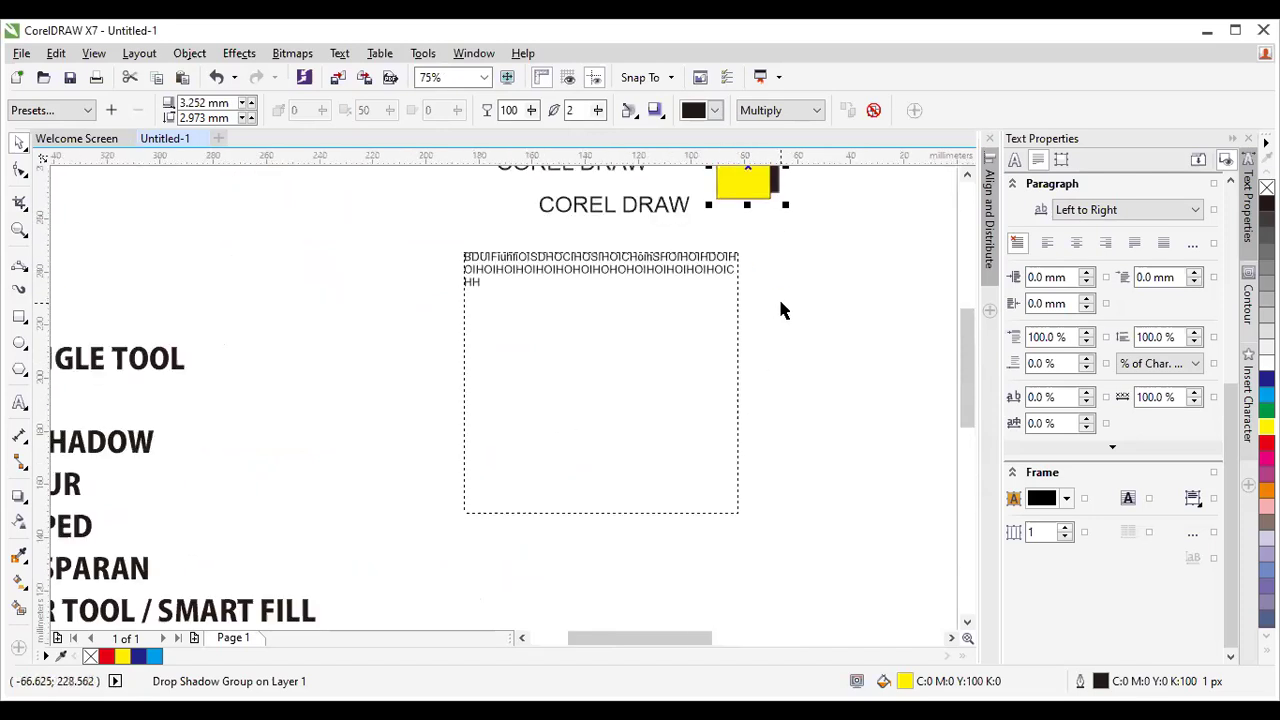
Move the shadowed yellow square left of the text frame and draw a wide red rectangle across it.
left_click_drag(748, 182, 357, 306)
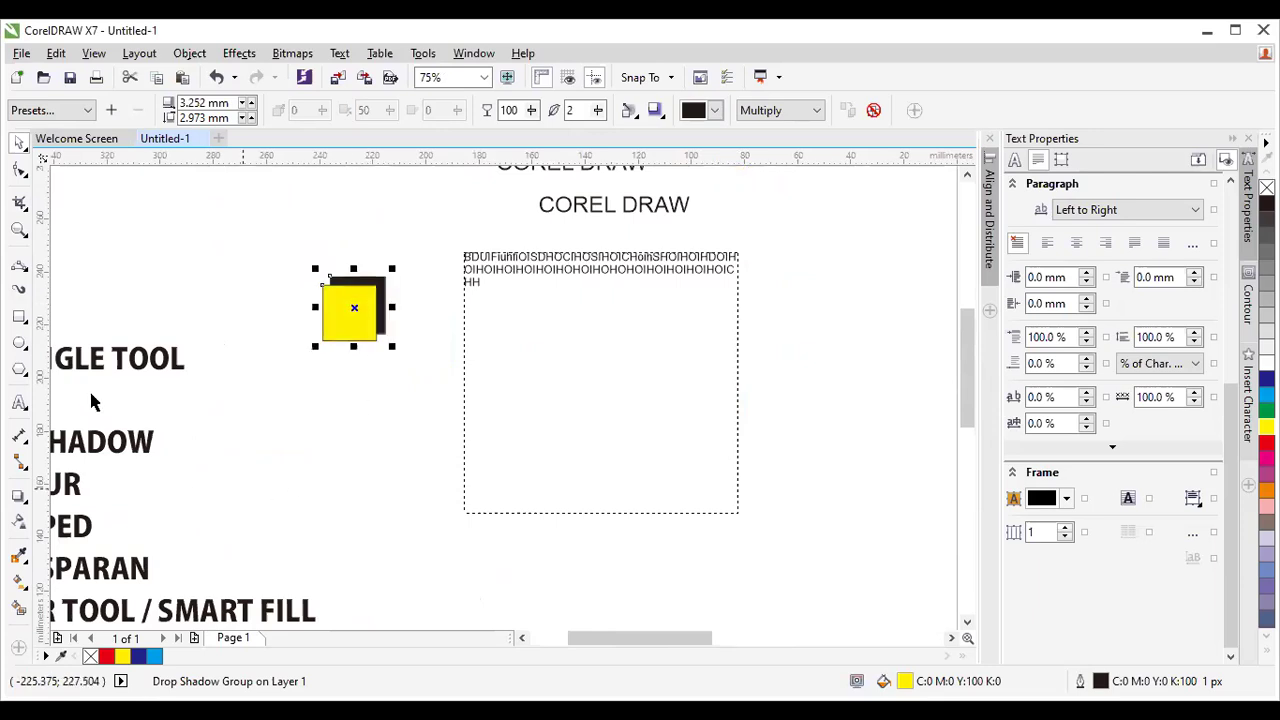
left_click(19, 316)
mouse_move(315, 379)
left_mouse_down()
mouse_move(417, 451)
mouse_move(815, 522)
left_mouse_up()
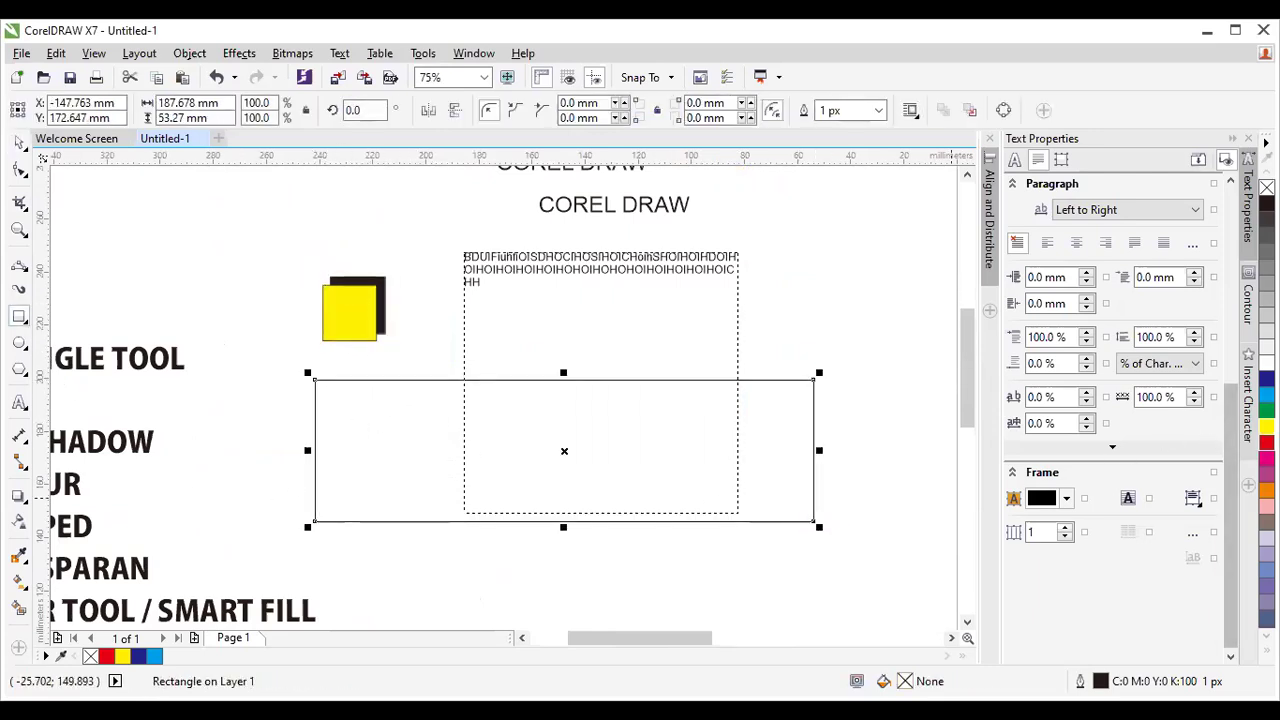
left_click(1266, 441)
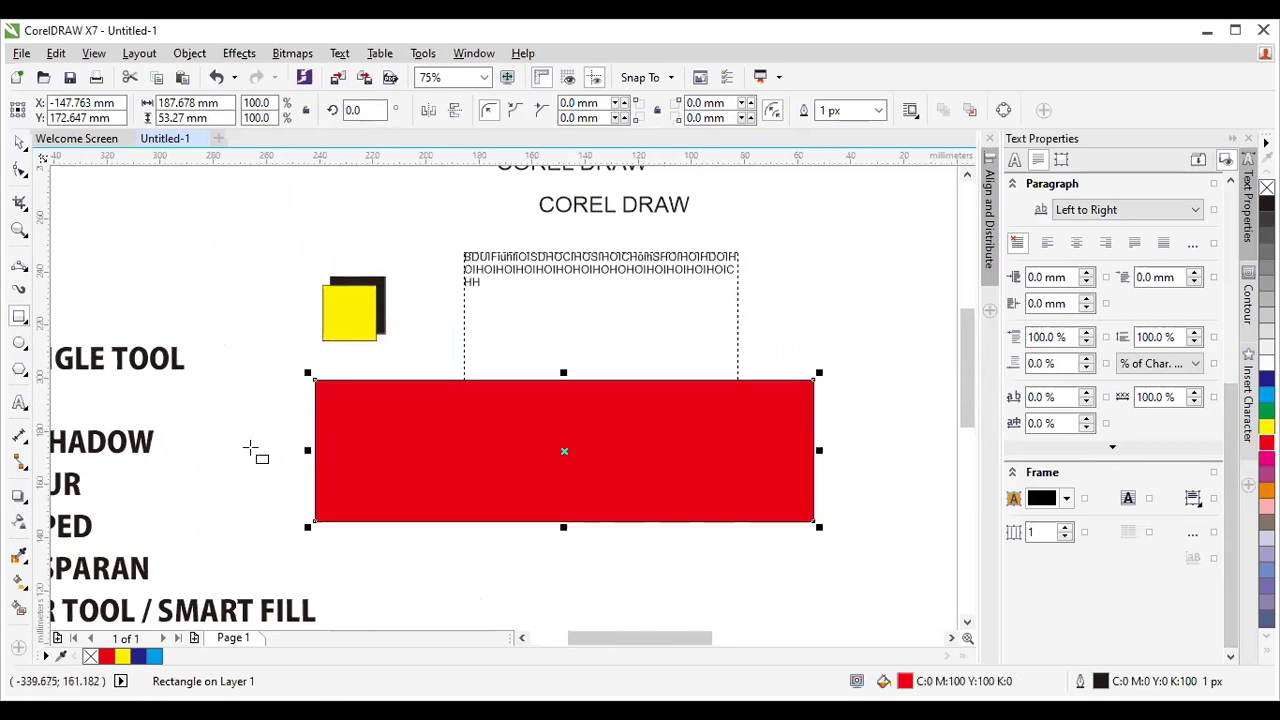
Apply a linear transparency to the red rectangle, fading from left to right.
left_click(19, 523)
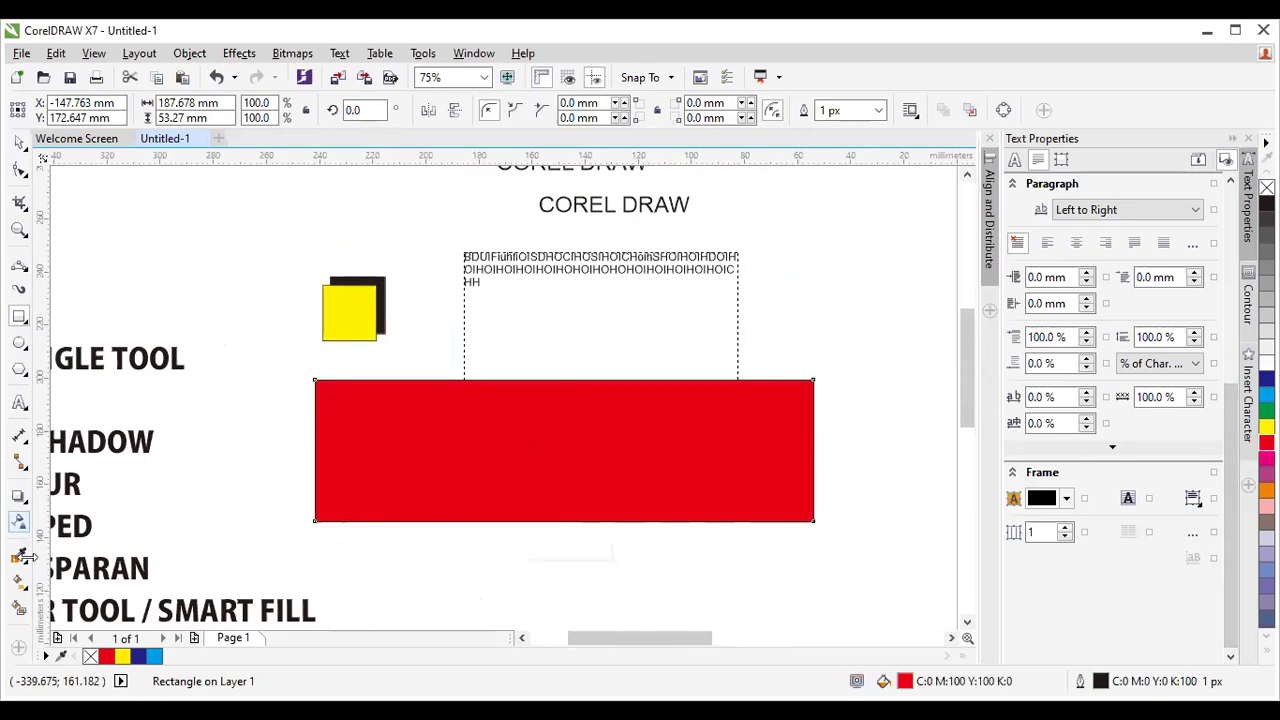
left_click(19, 522)
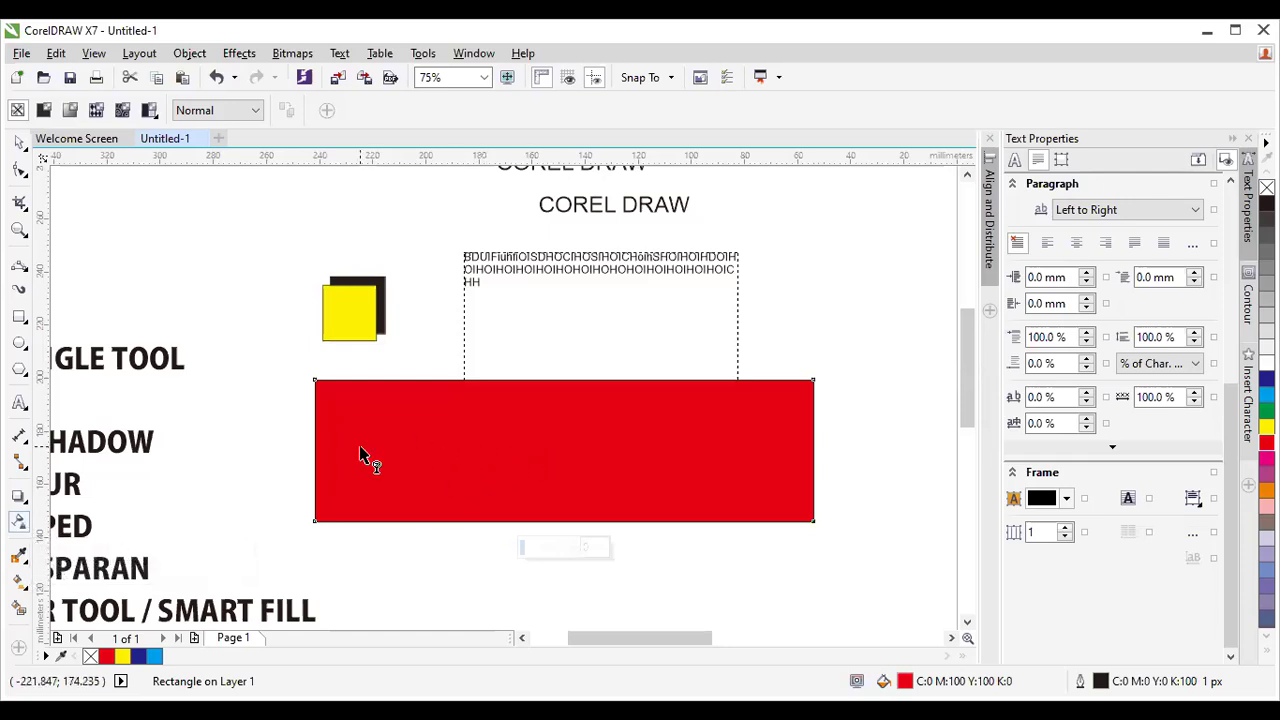
left_click_drag(342, 445, 850, 445)
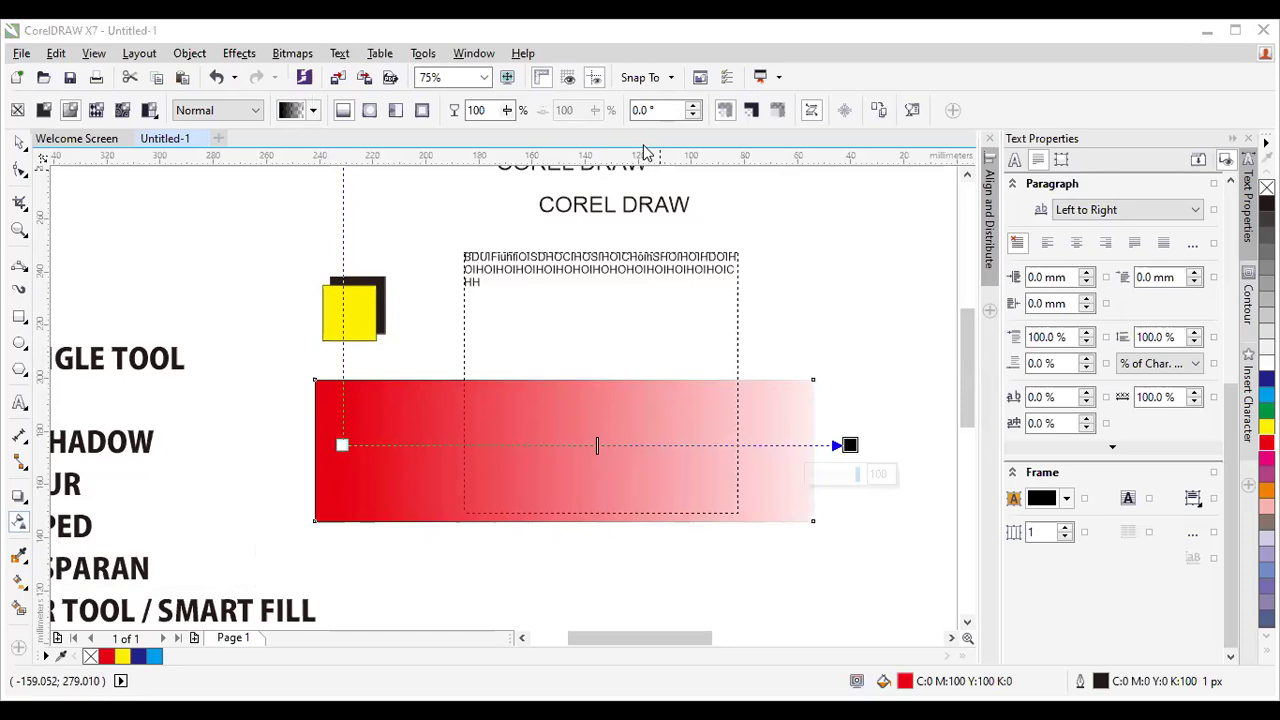
left_click(207, 452)
scroll(207, 452, "down", 1)
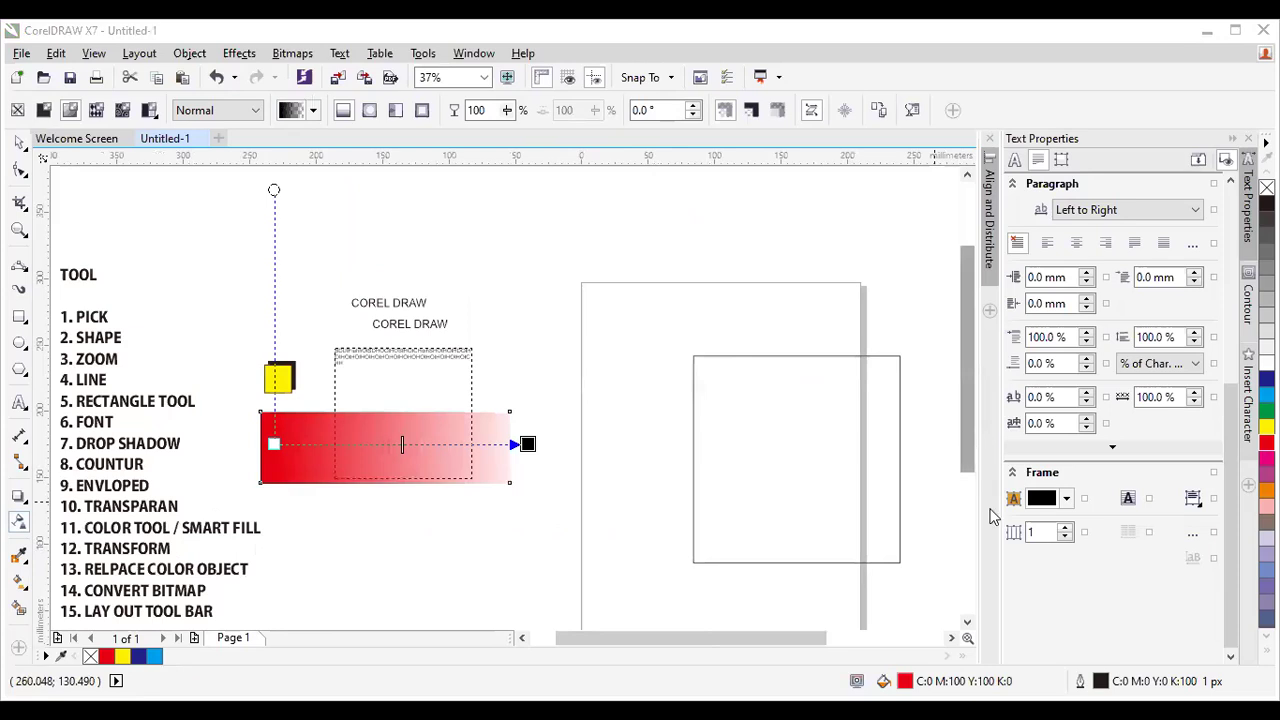
scroll(94, 486, "down", 2)
scroll(91, 486, "up", 1)
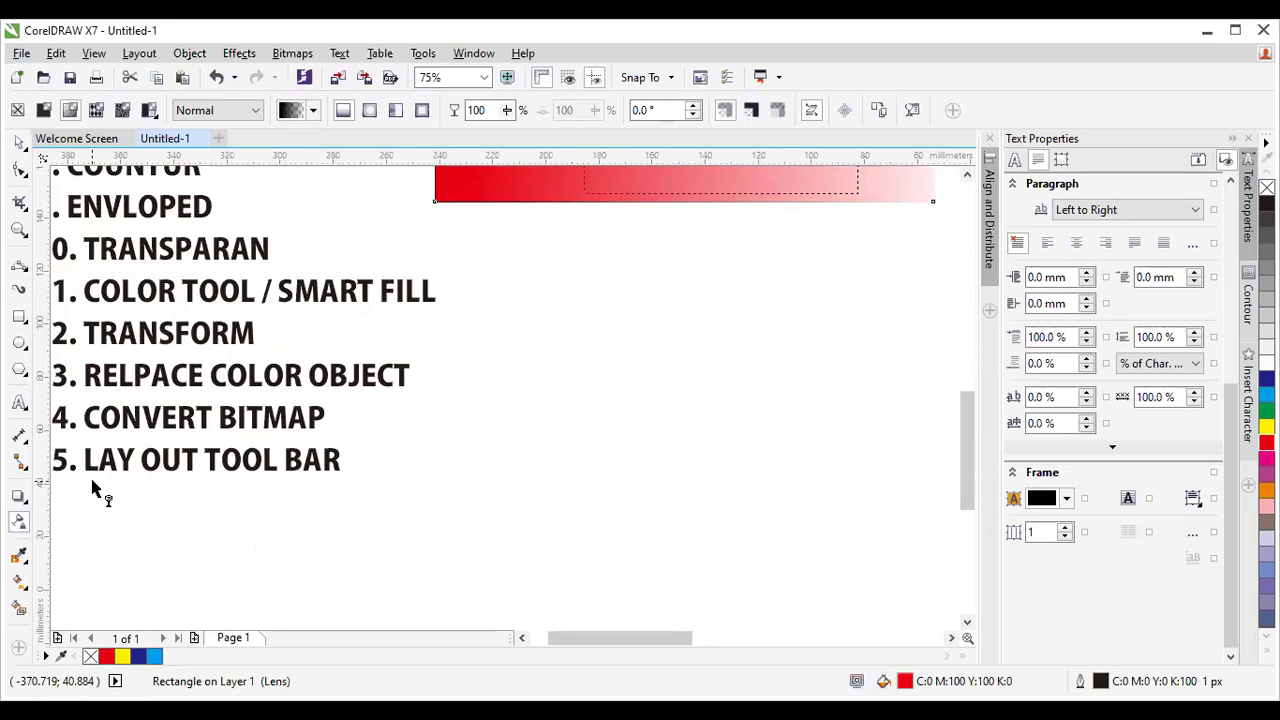
right_click(408, 482)
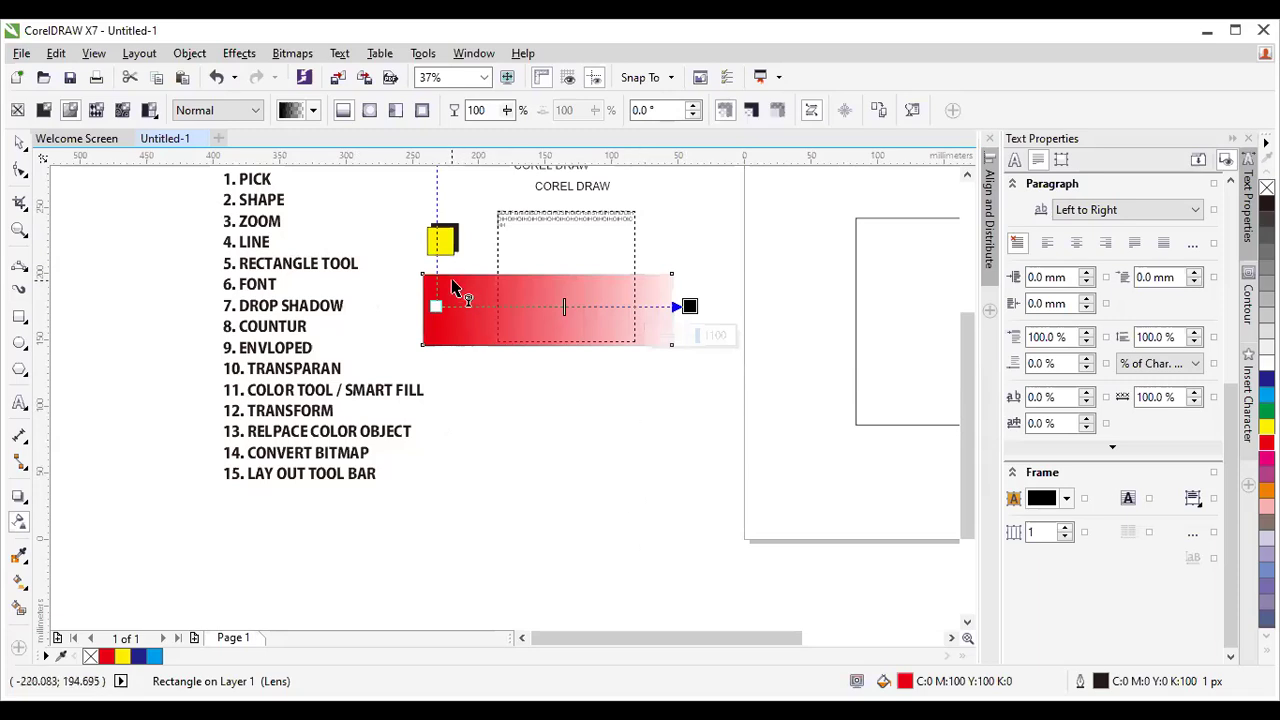
scroll(453, 291, "up", 2)
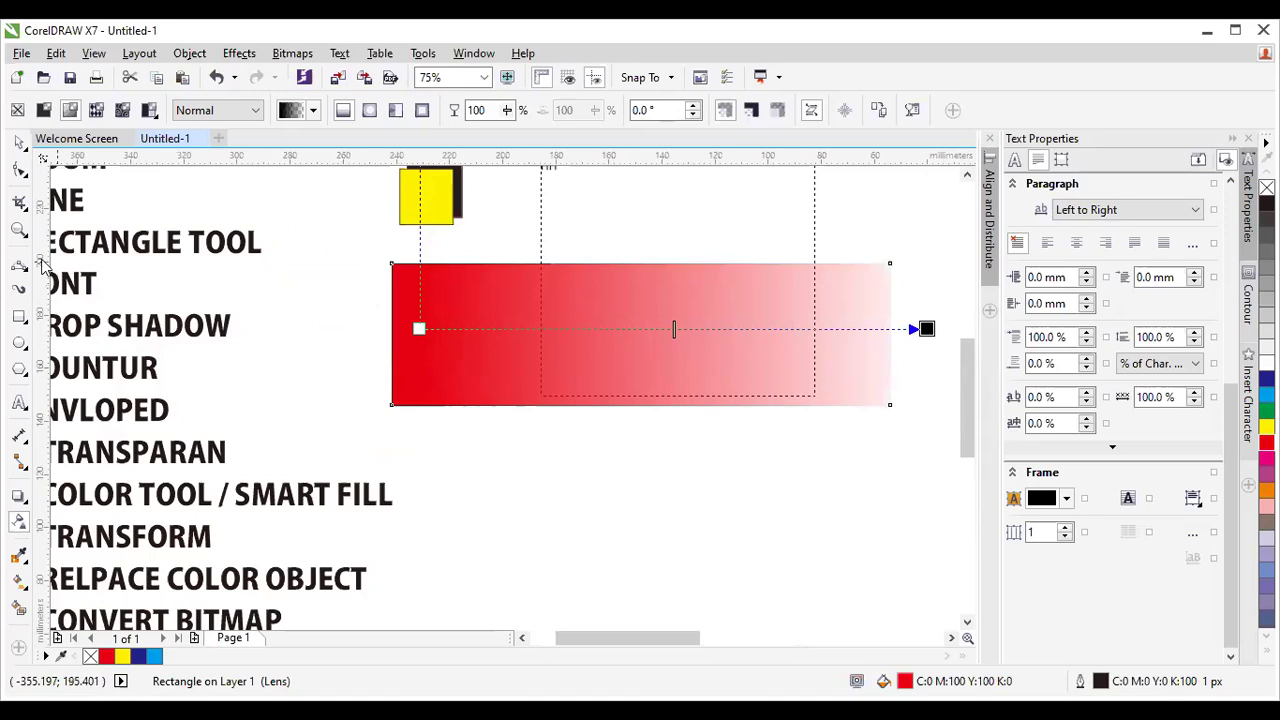
left_click(19, 230)
left_click_drag(371, 365, 431, 424)
left_click_drag(403, 383, 466, 446)
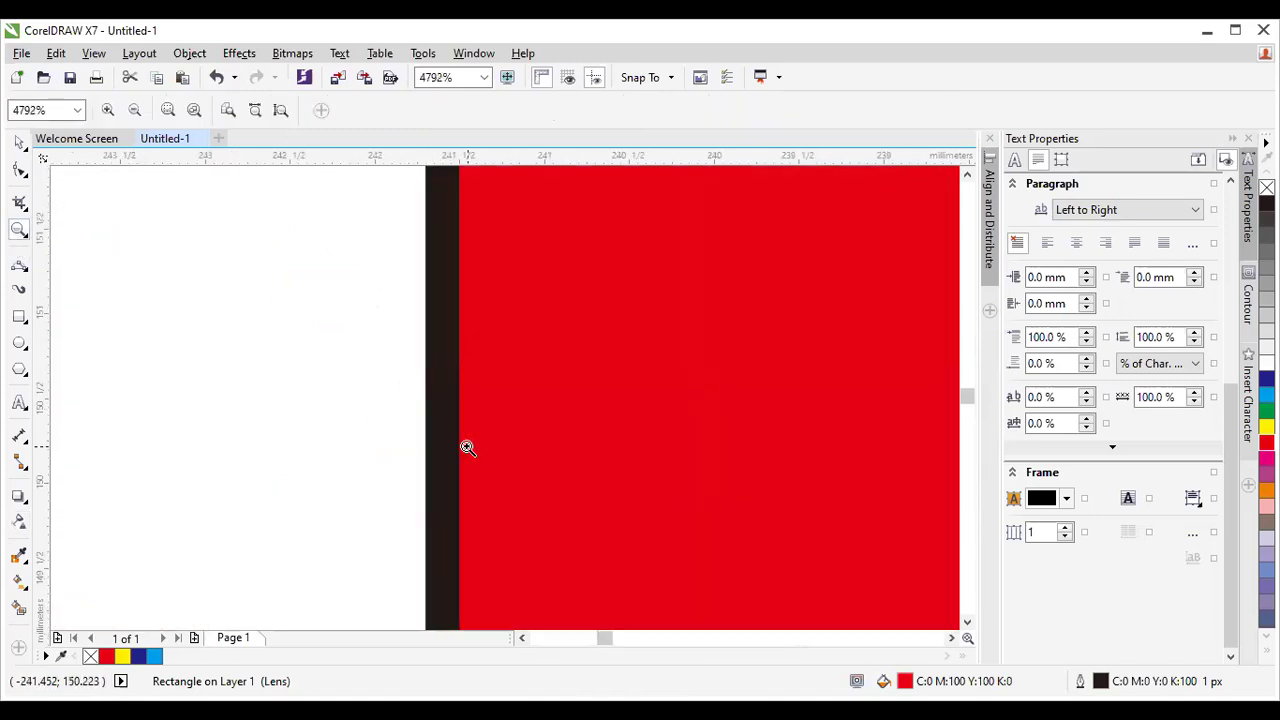
right_click(457, 374)
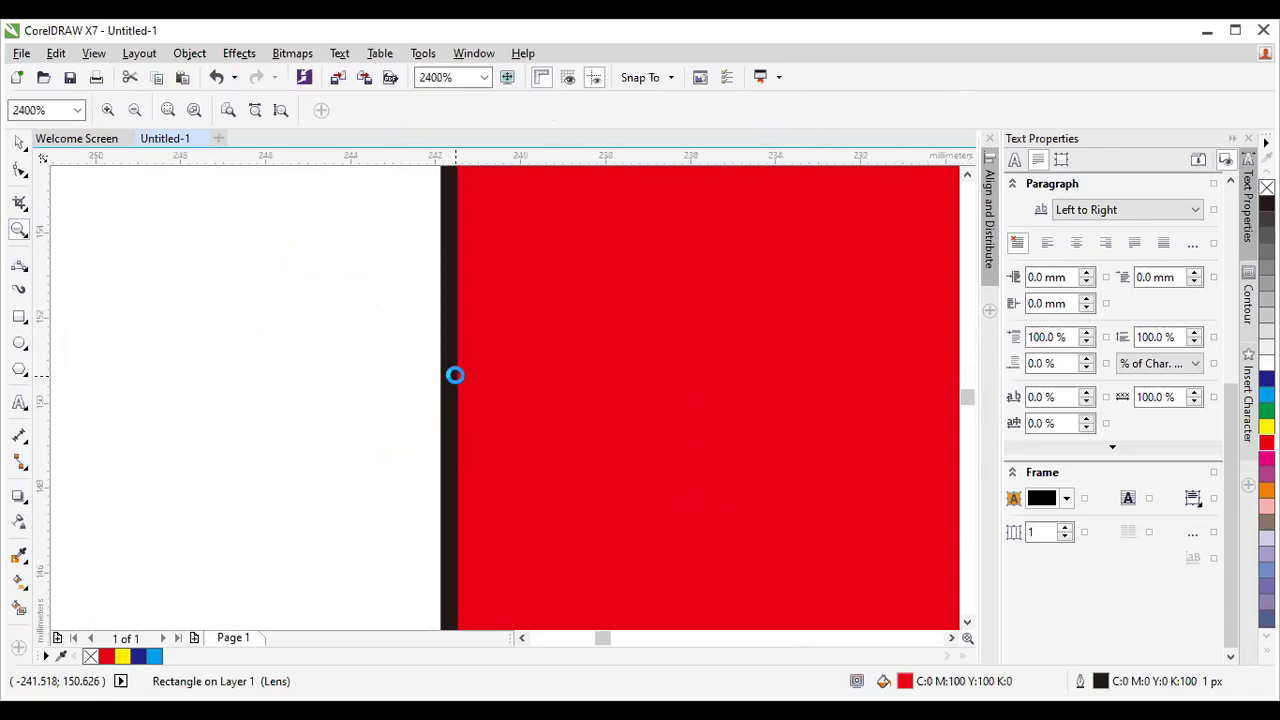
right_click(455, 375)
right_click(456, 376)
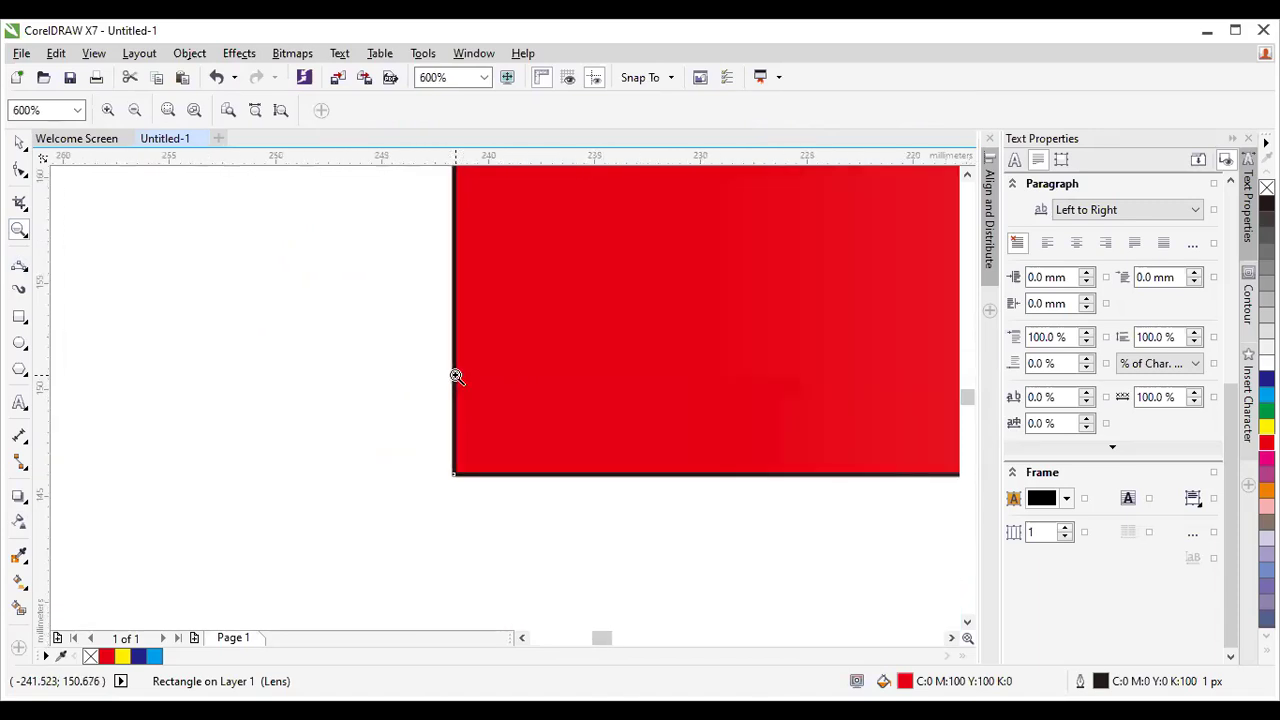
right_click(457, 375)
right_click(540, 348)
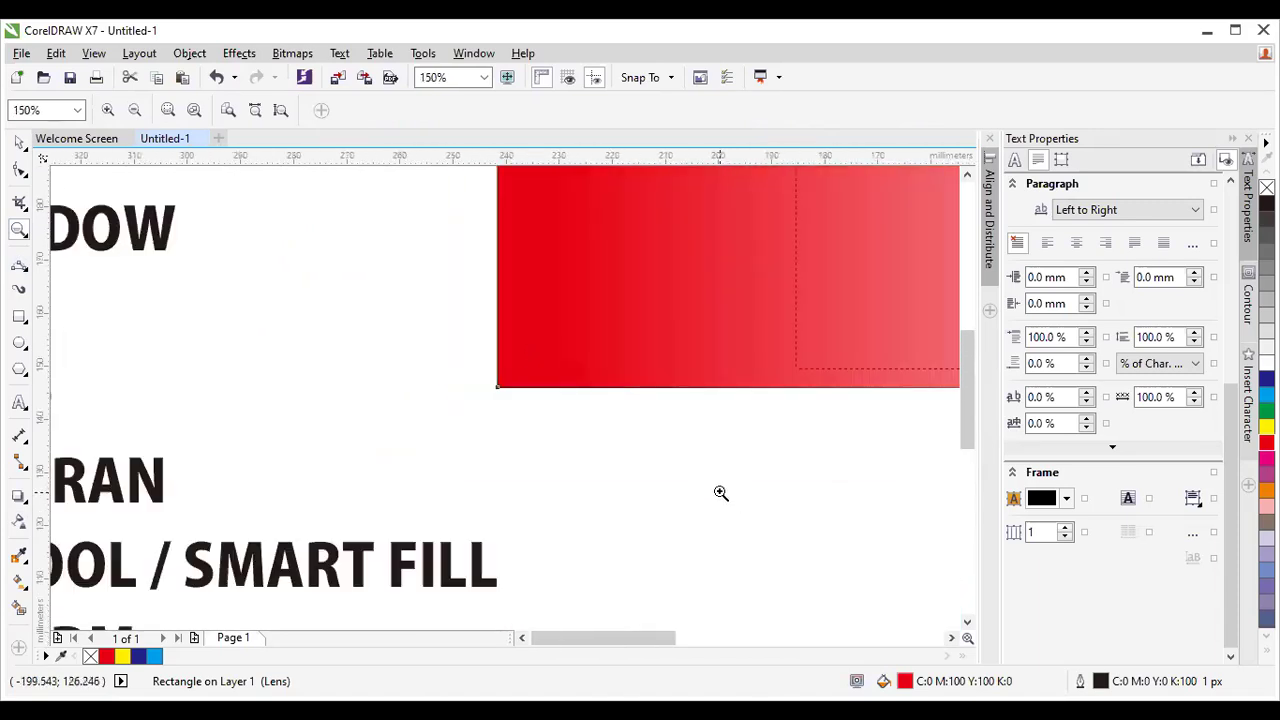
right_click(720, 493)
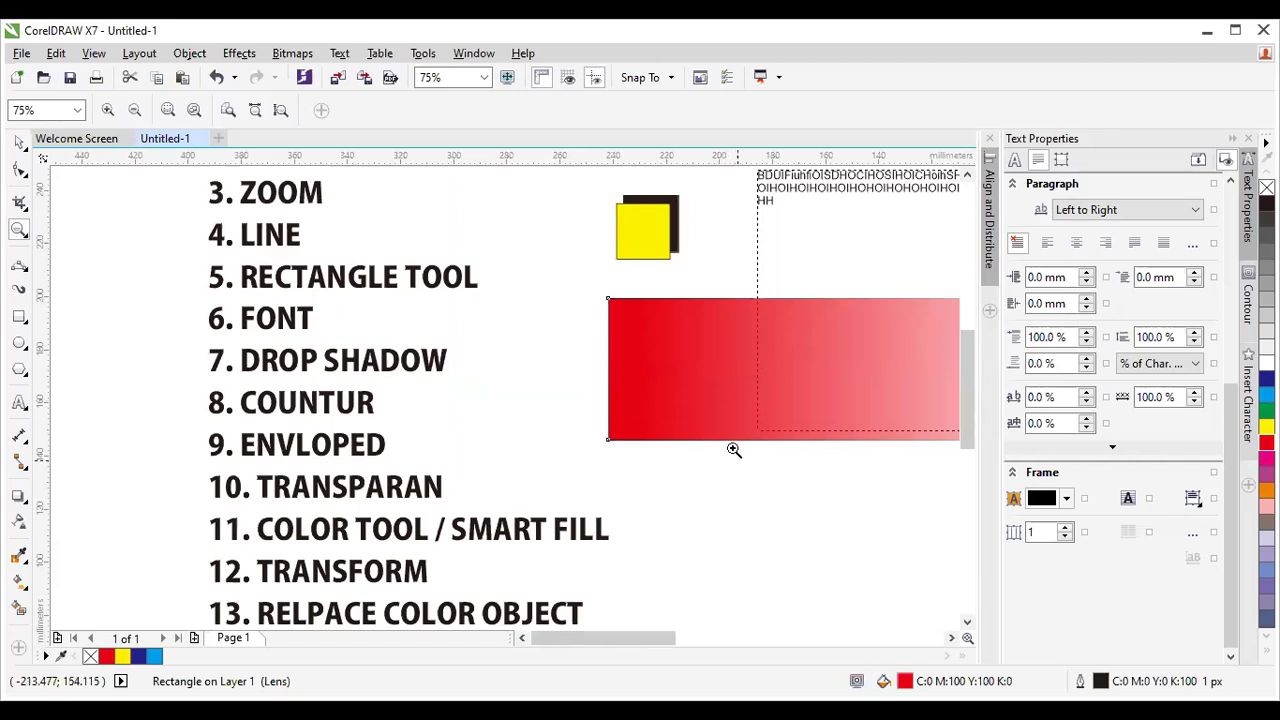
right_click(719, 482)
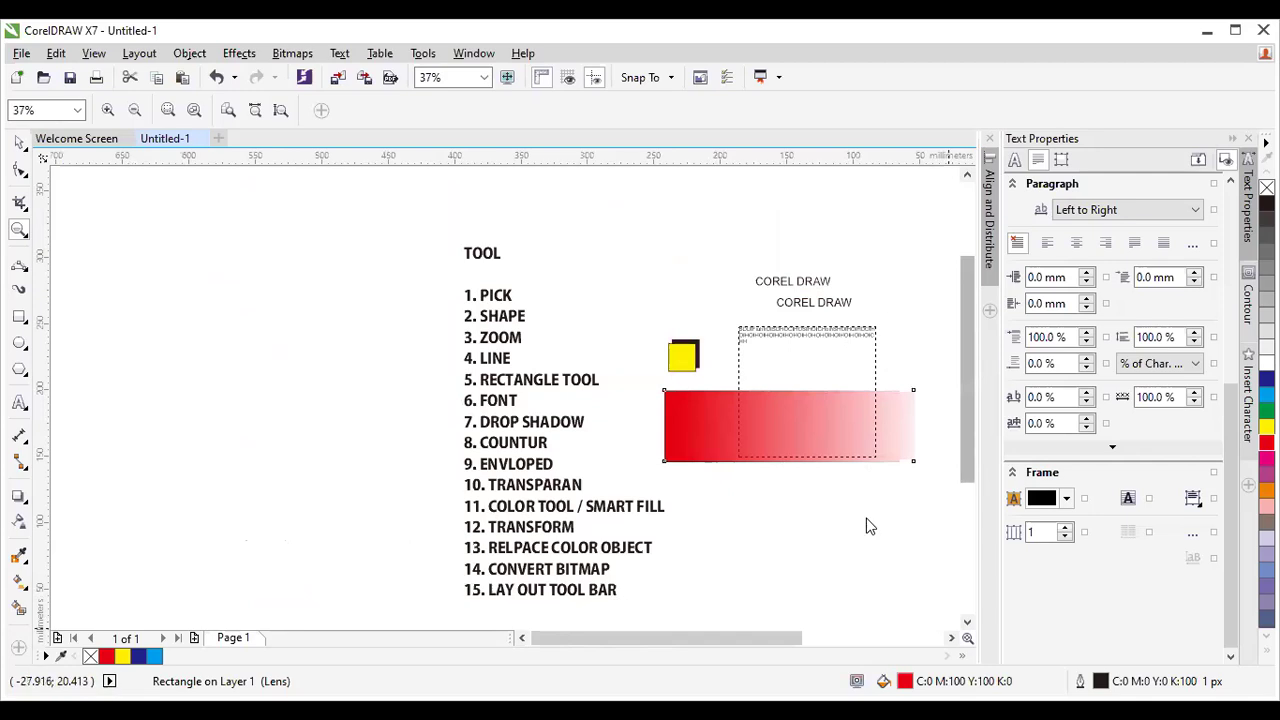
left_click(951, 638)
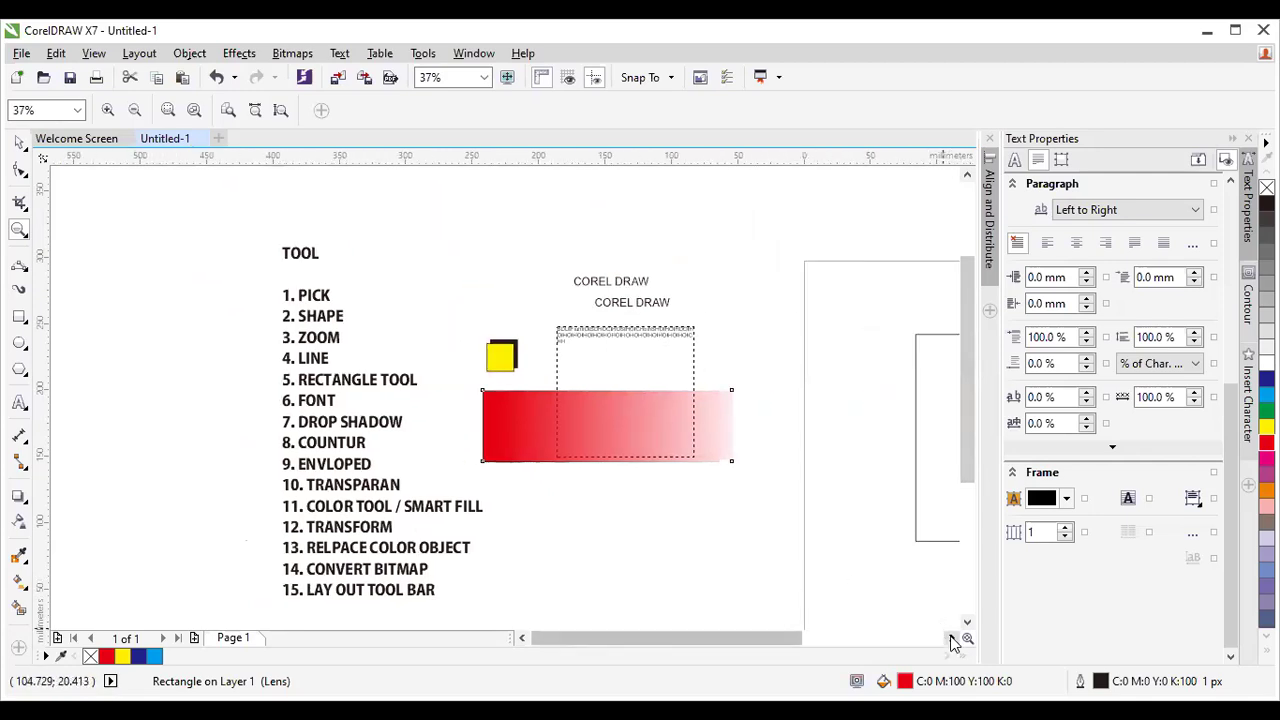
left_click(951, 638)
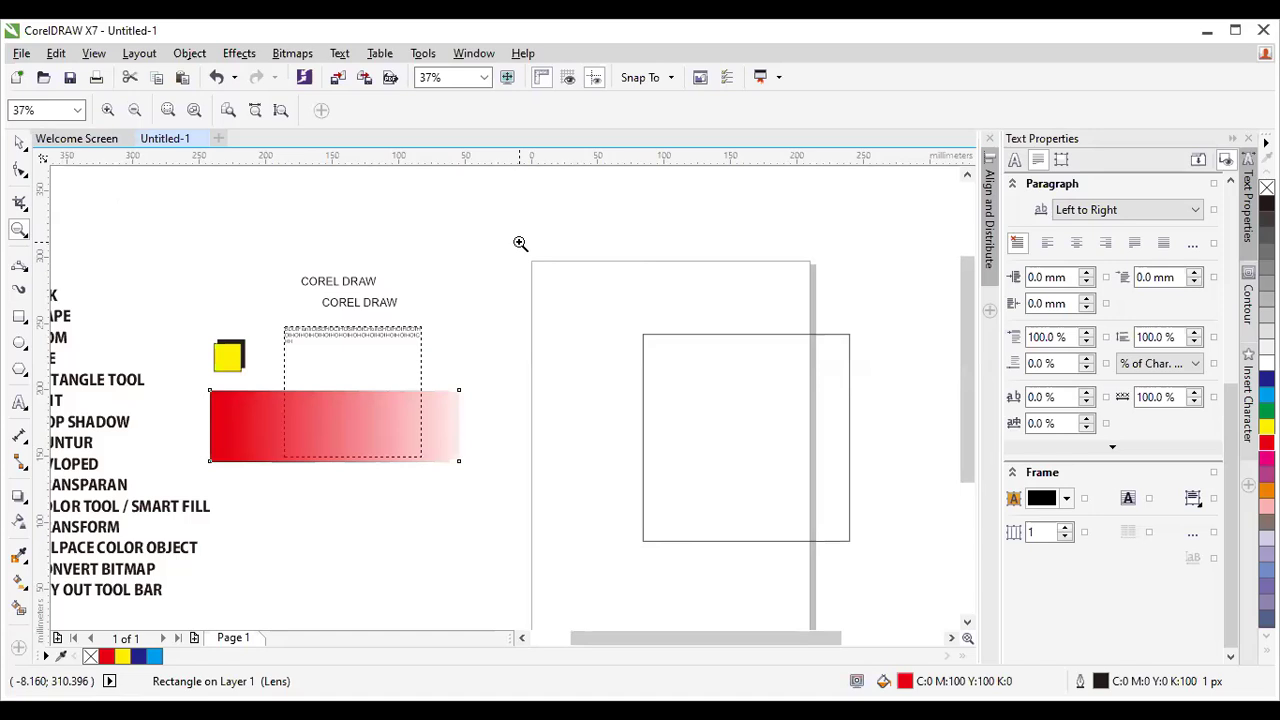
Open the Create a New Document dialog with Ctrl+N.
left_click(21, 53)
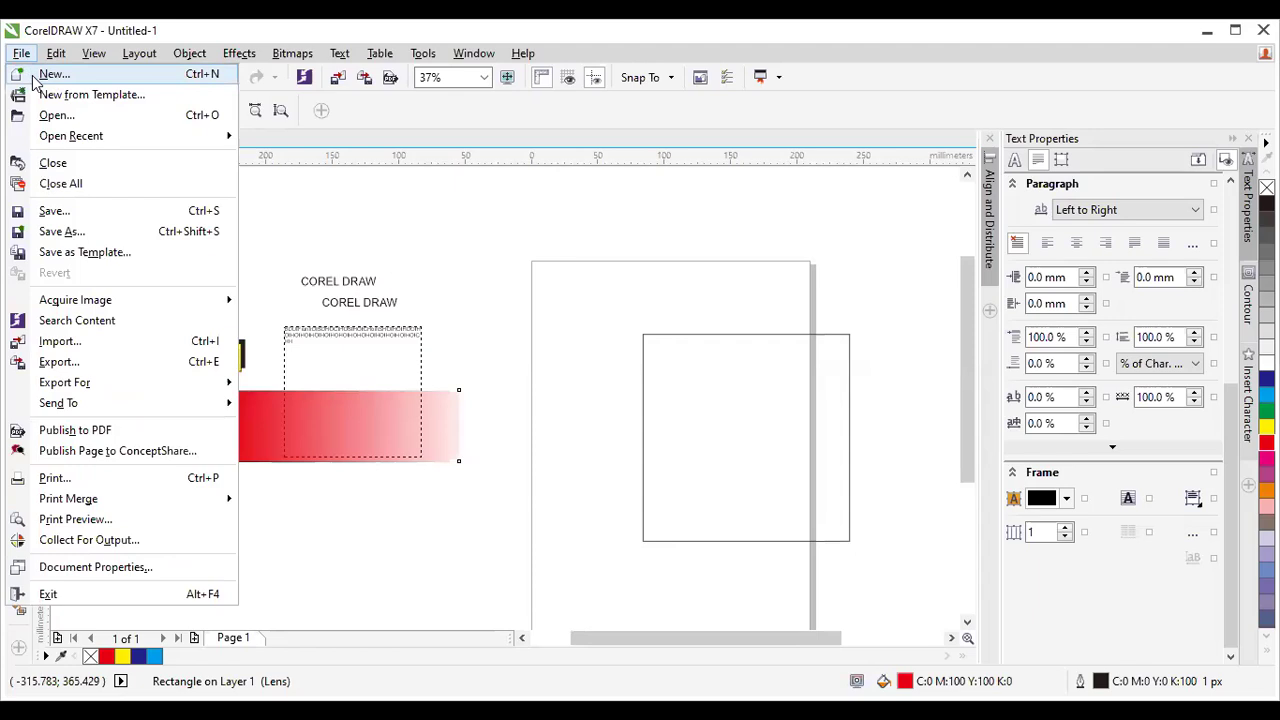
key("Escape")
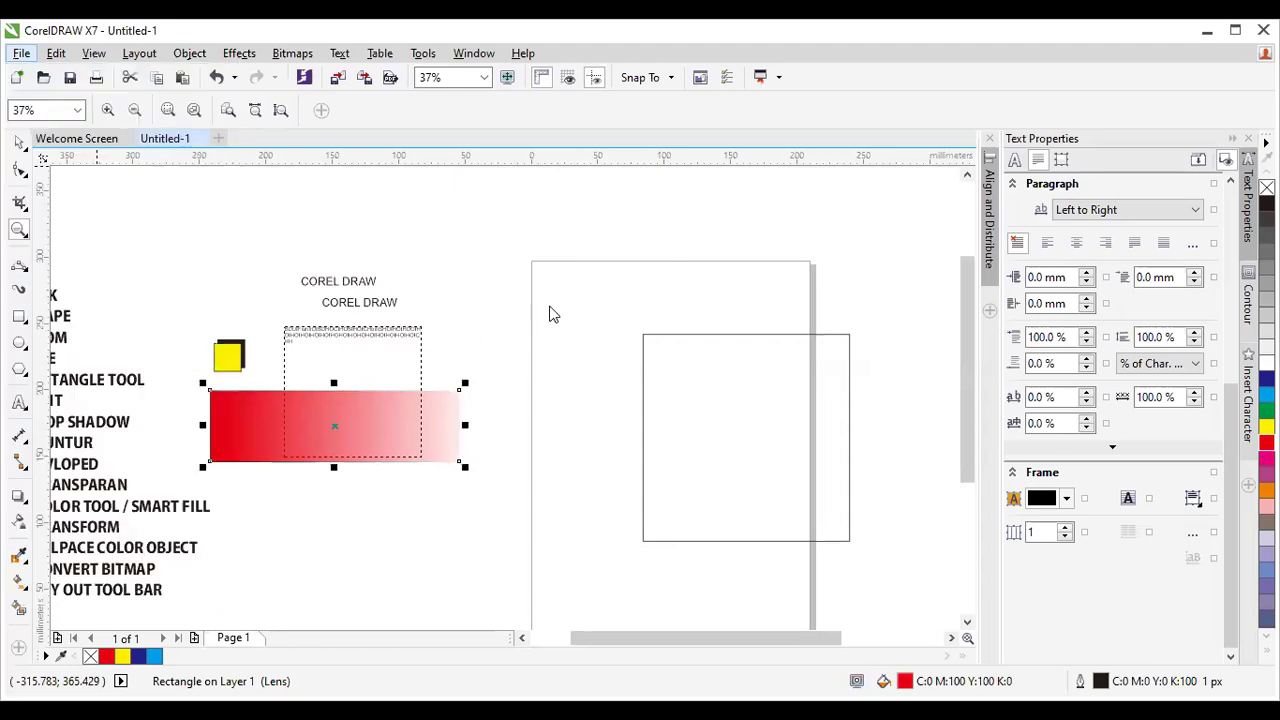
key("ctrl+n")
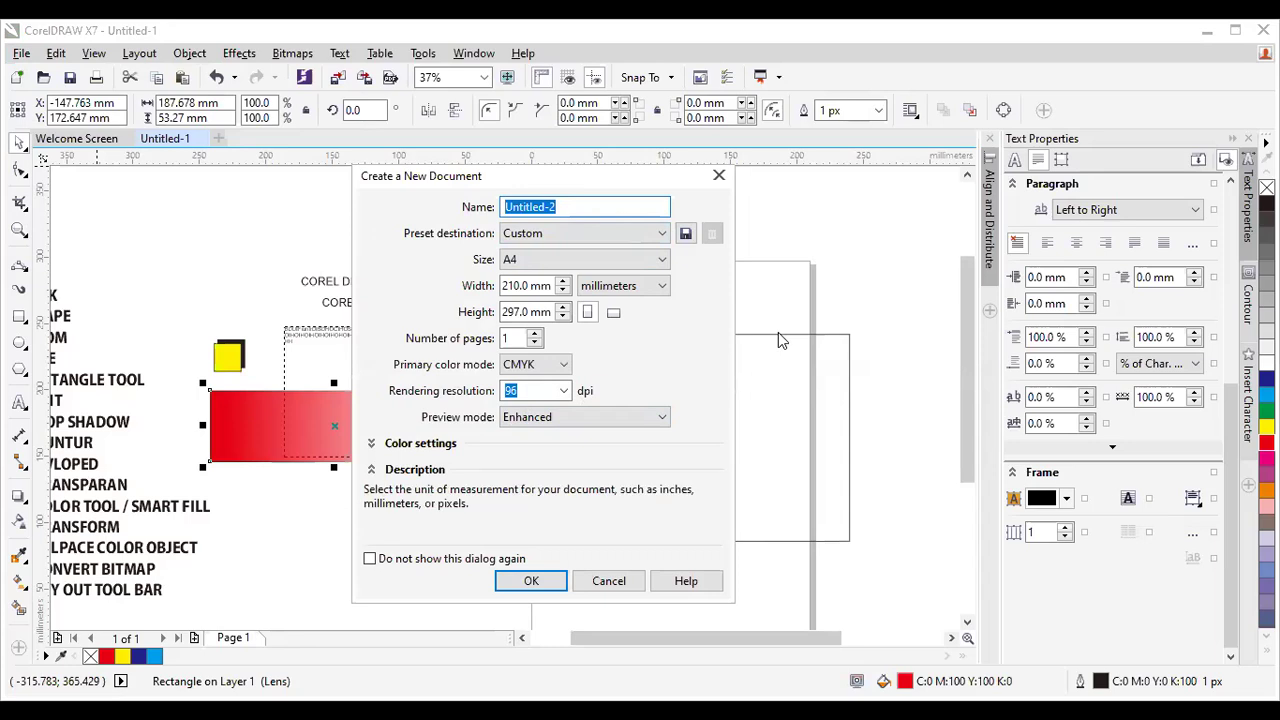
Name the document DESAIN X BANNER, switch units to centimeters, and set height to 170 cm.
type("DESAIN")
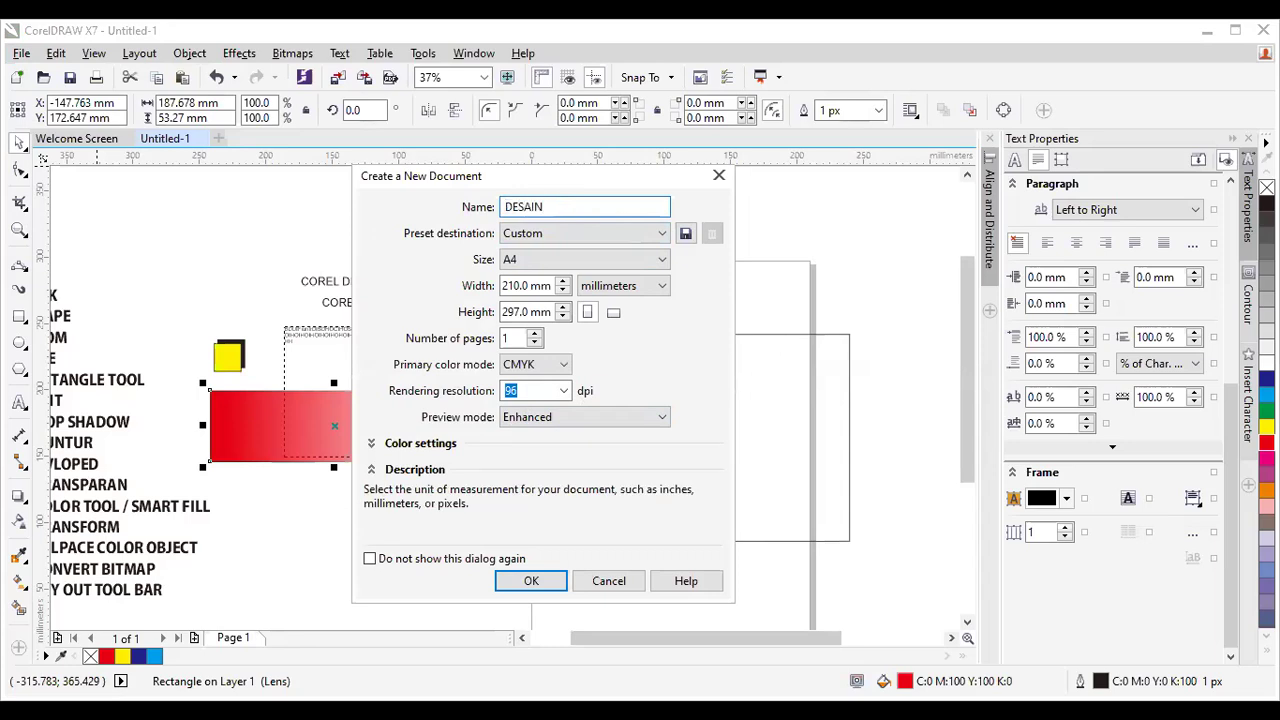
type(" X ")
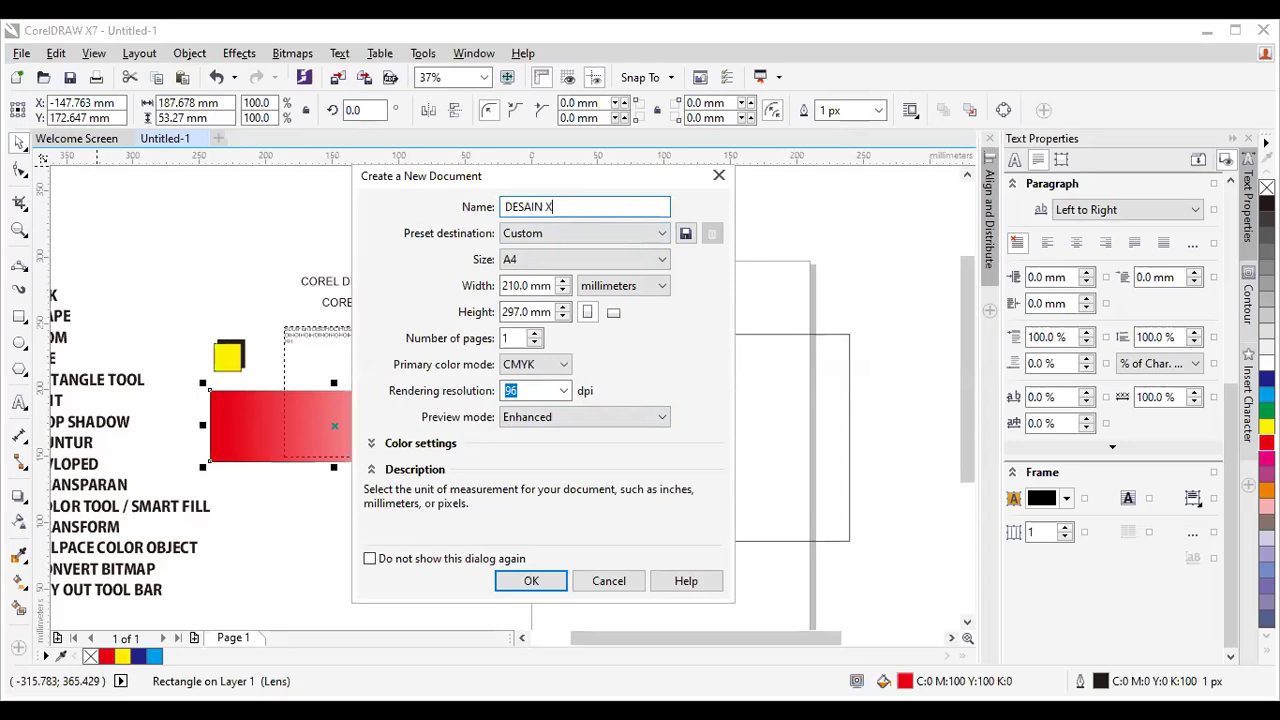
type("BANNER")
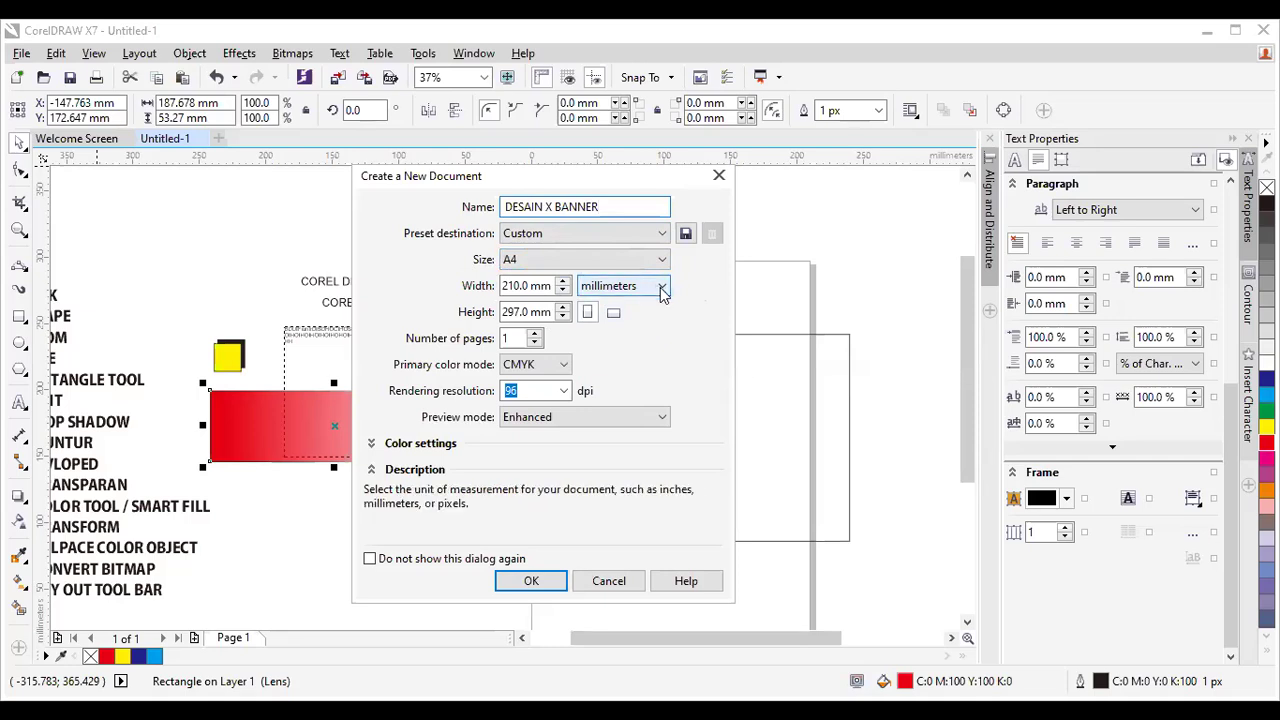
left_click(661, 290)
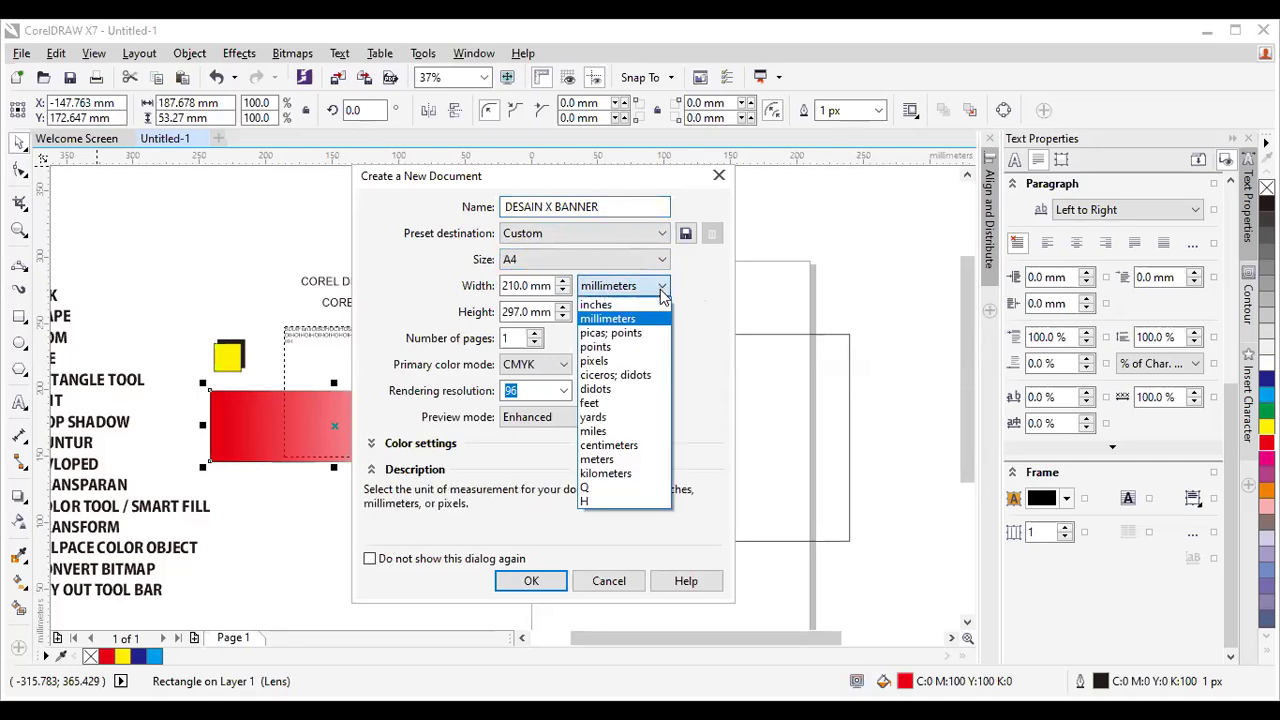
left_click(651, 450)
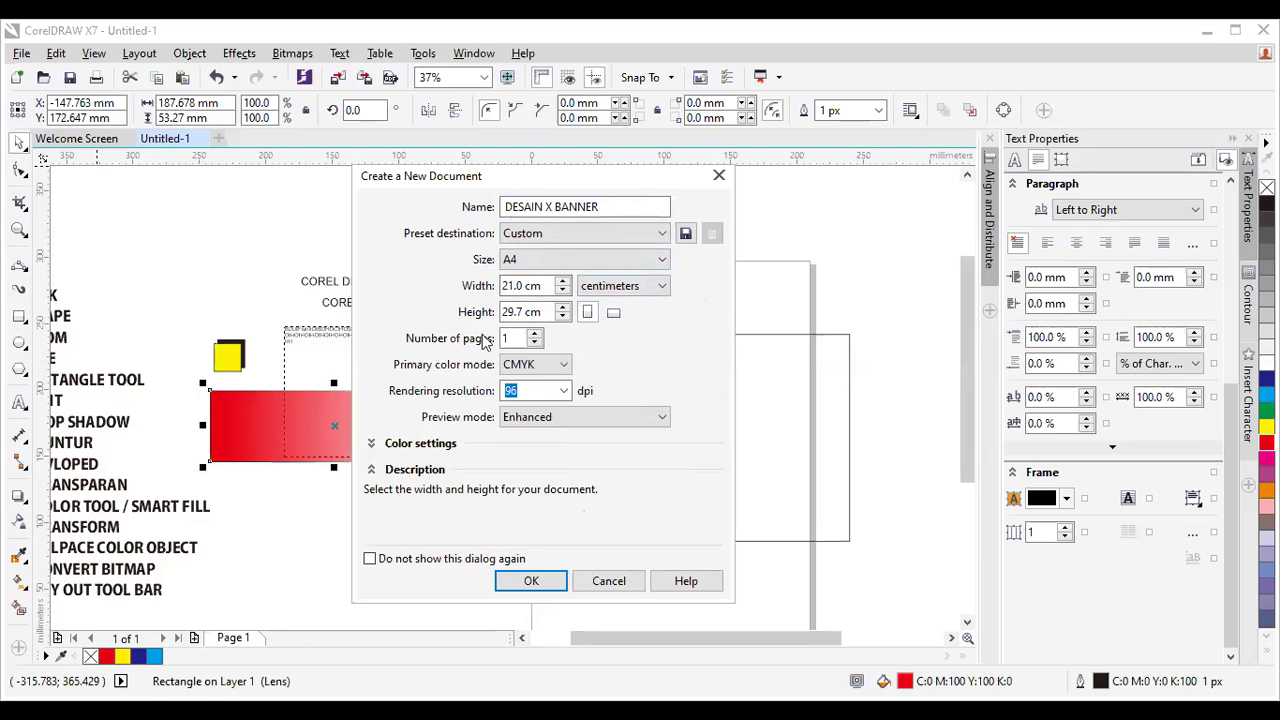
left_click(543, 312)
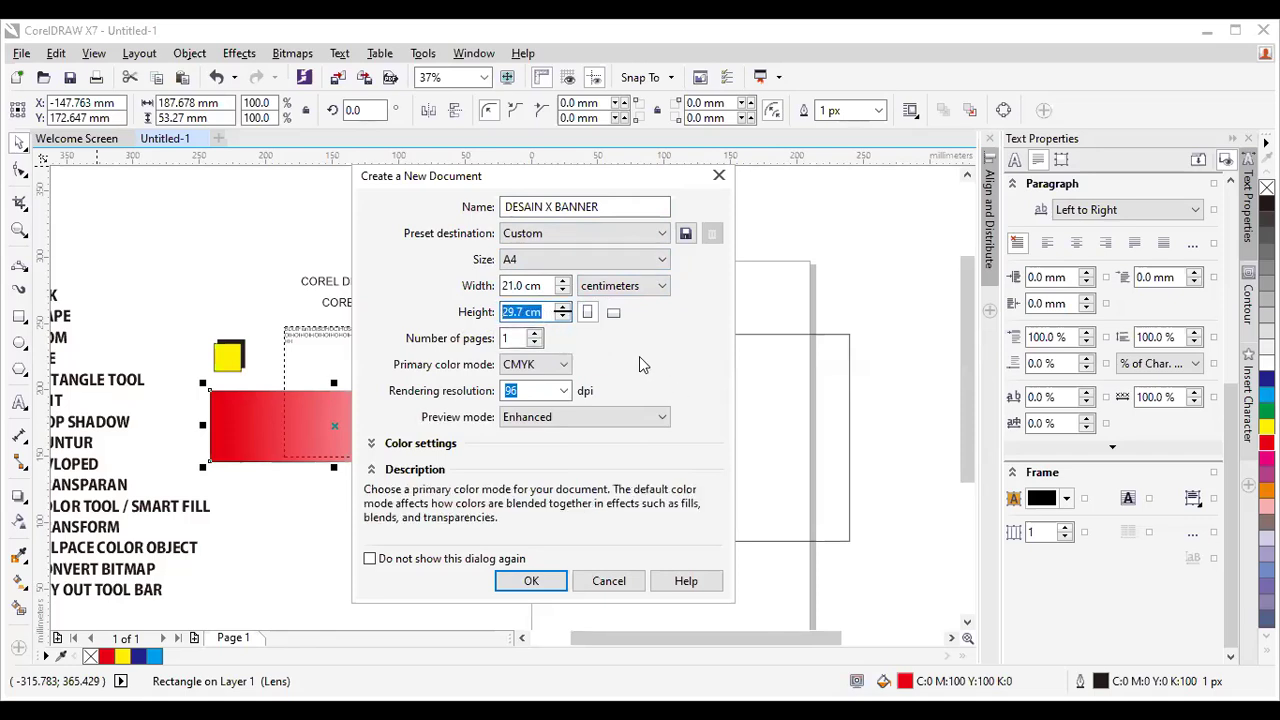
type("170")
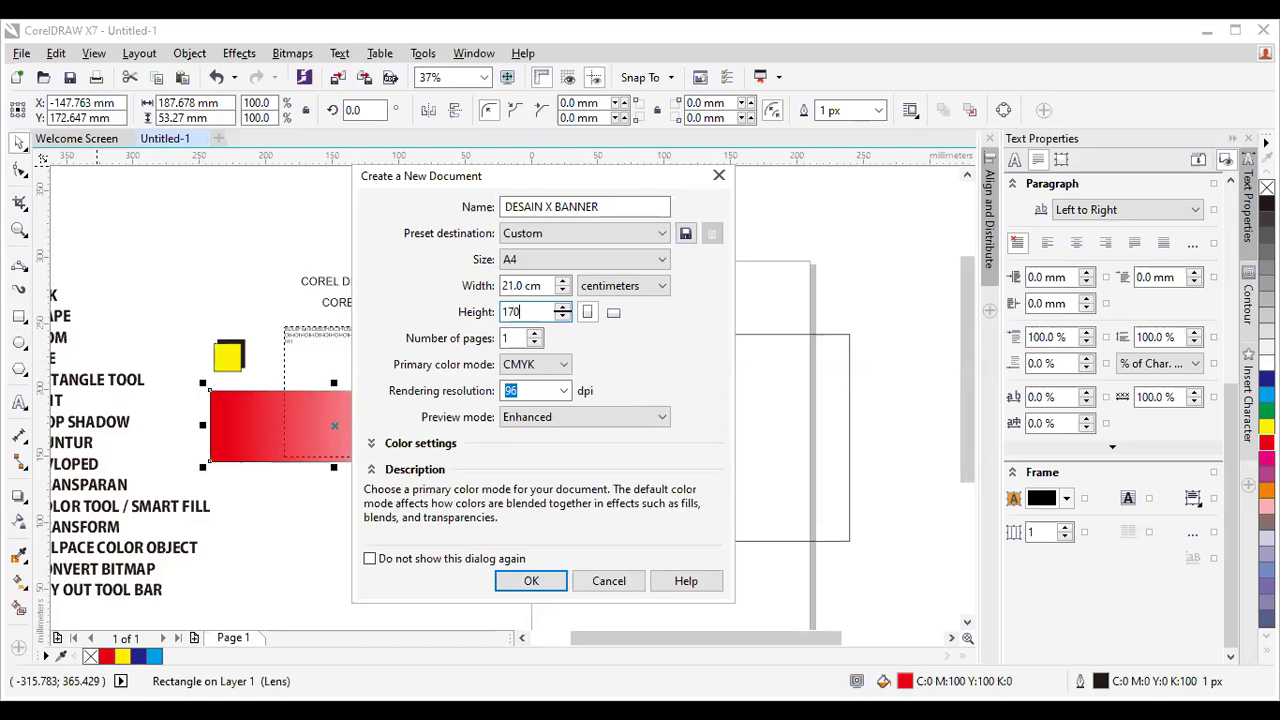
left_click(530, 285)
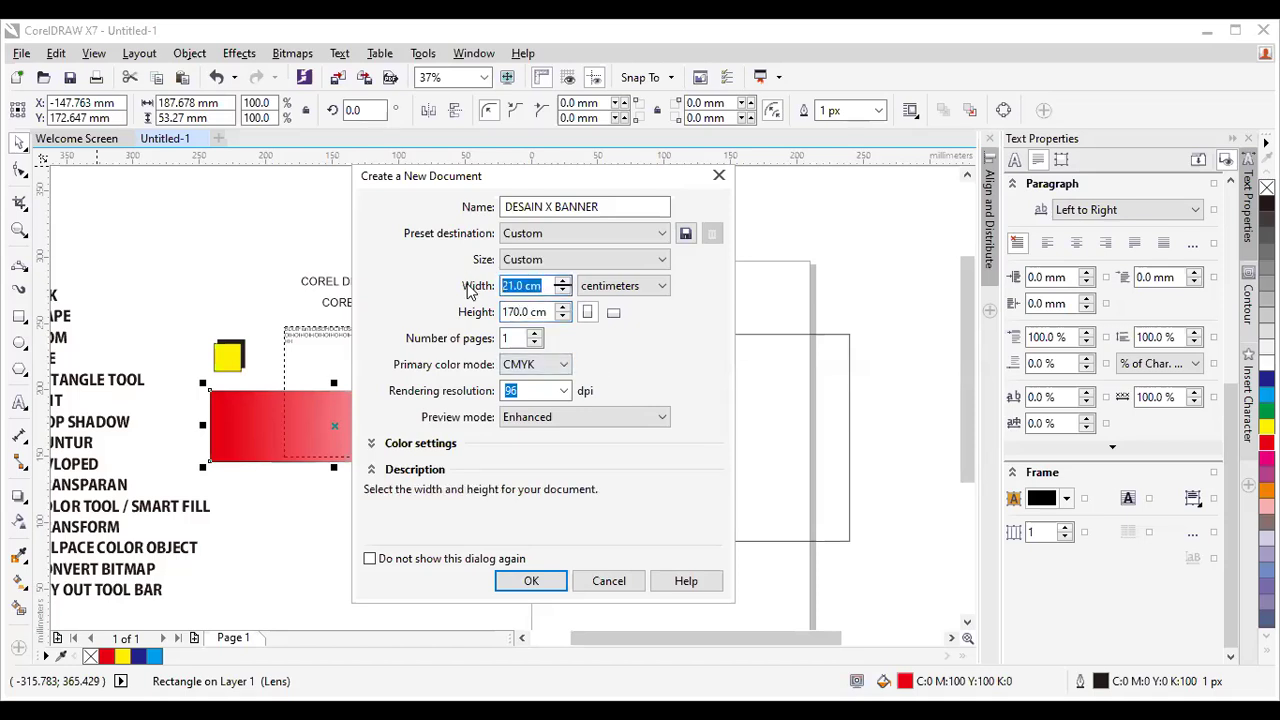
Set the width to 70 cm, keeping CMYK as the primary colour mode after trying RGB.
type("70")
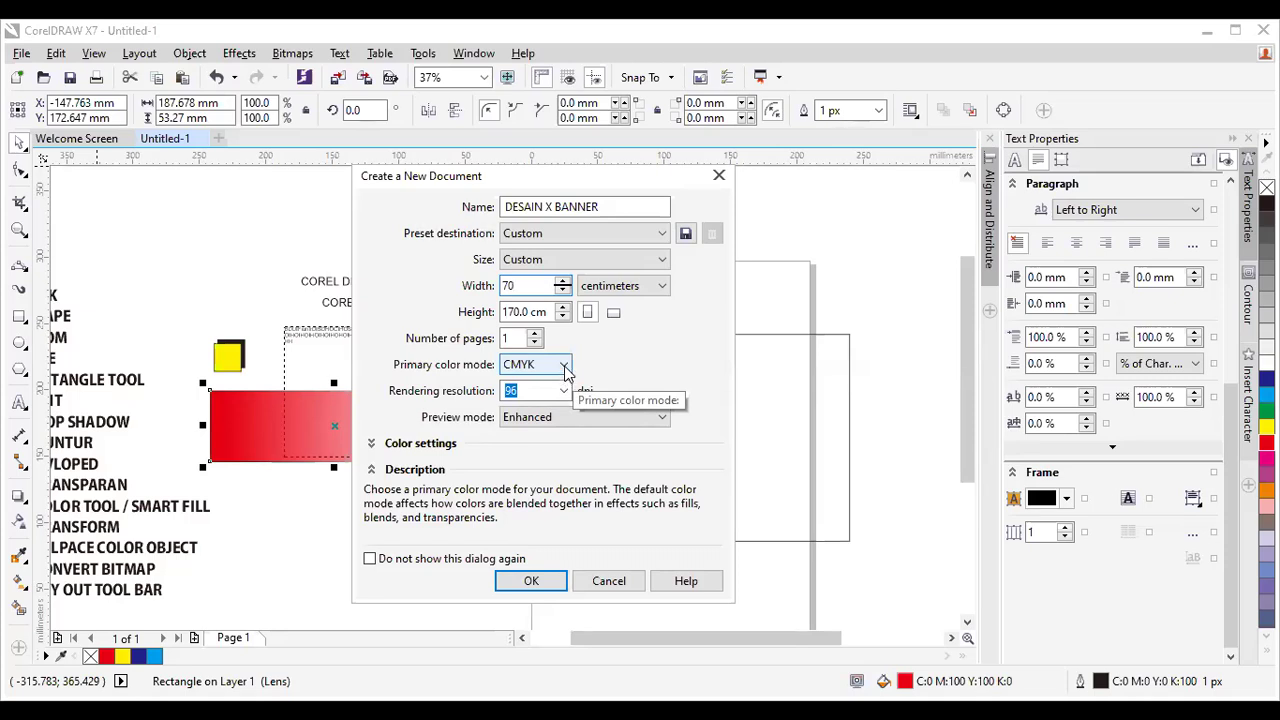
left_click(566, 366)
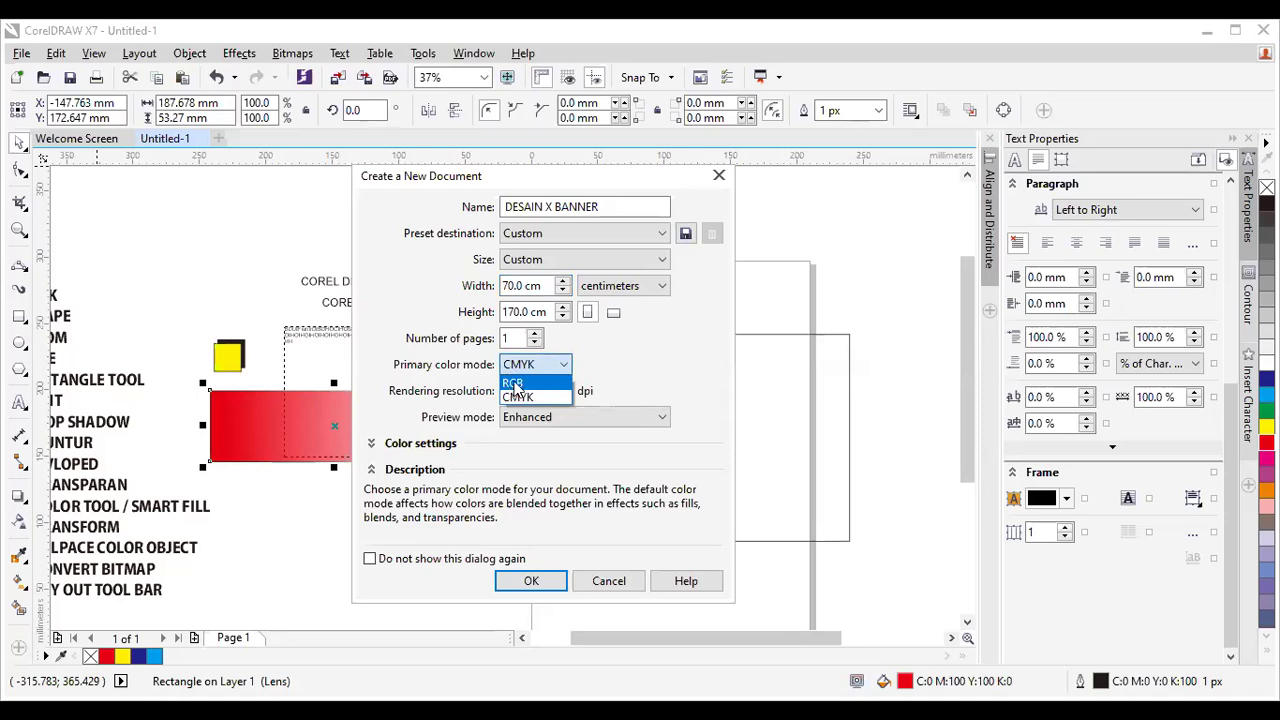
left_click(513, 385)
left_click(566, 386)
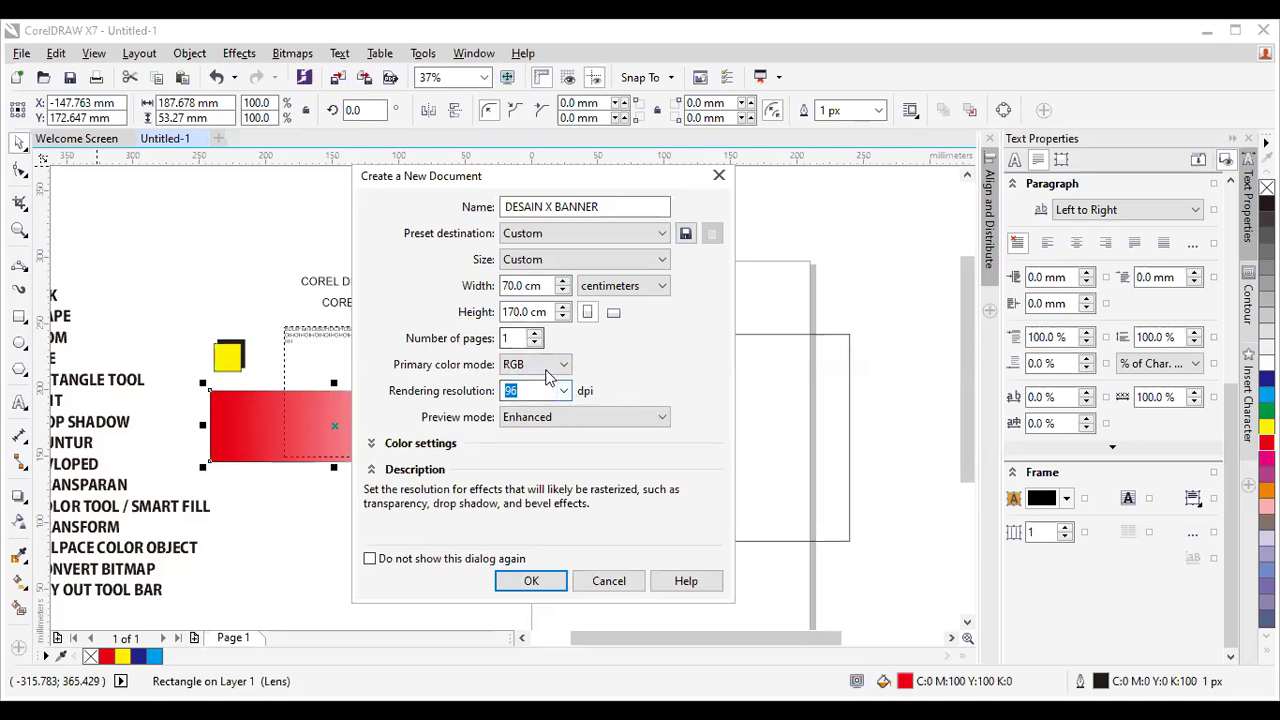
left_click(566, 366)
left_click(545, 399)
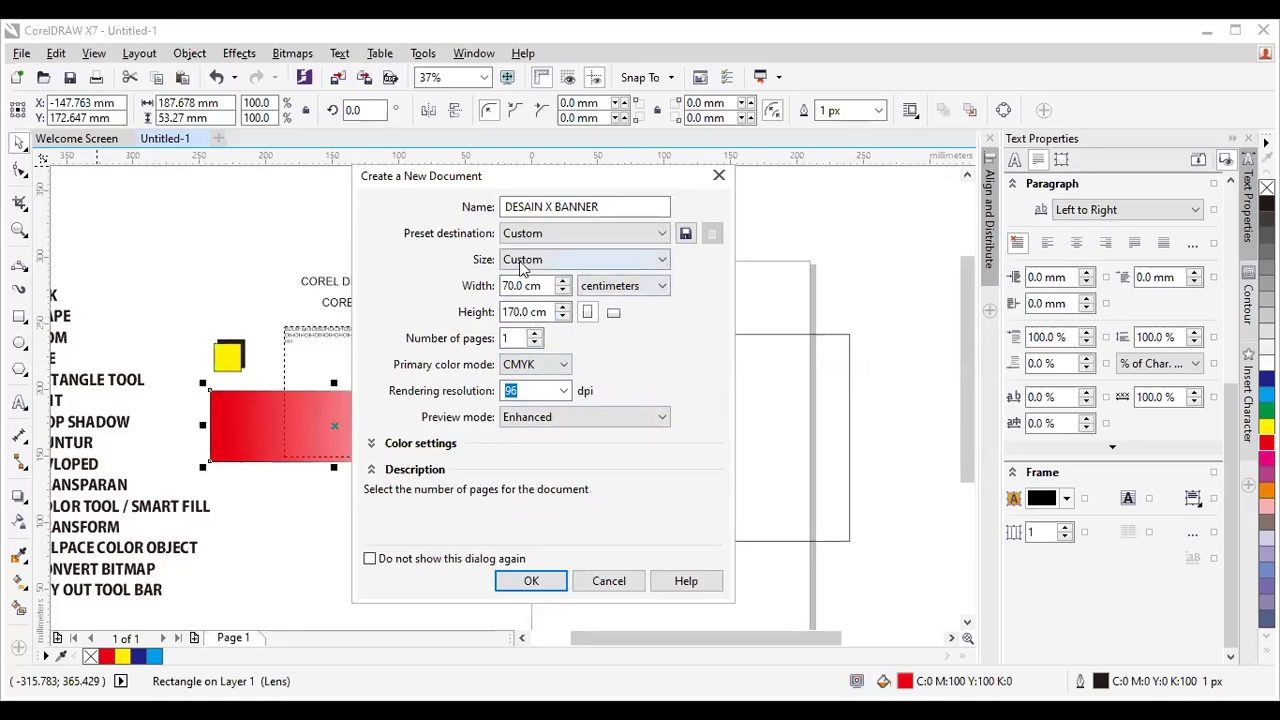
Keep 96 dpi rendering resolution and create the 70 × 170 cm DESAIN X BANNER document.
left_click(565, 391)
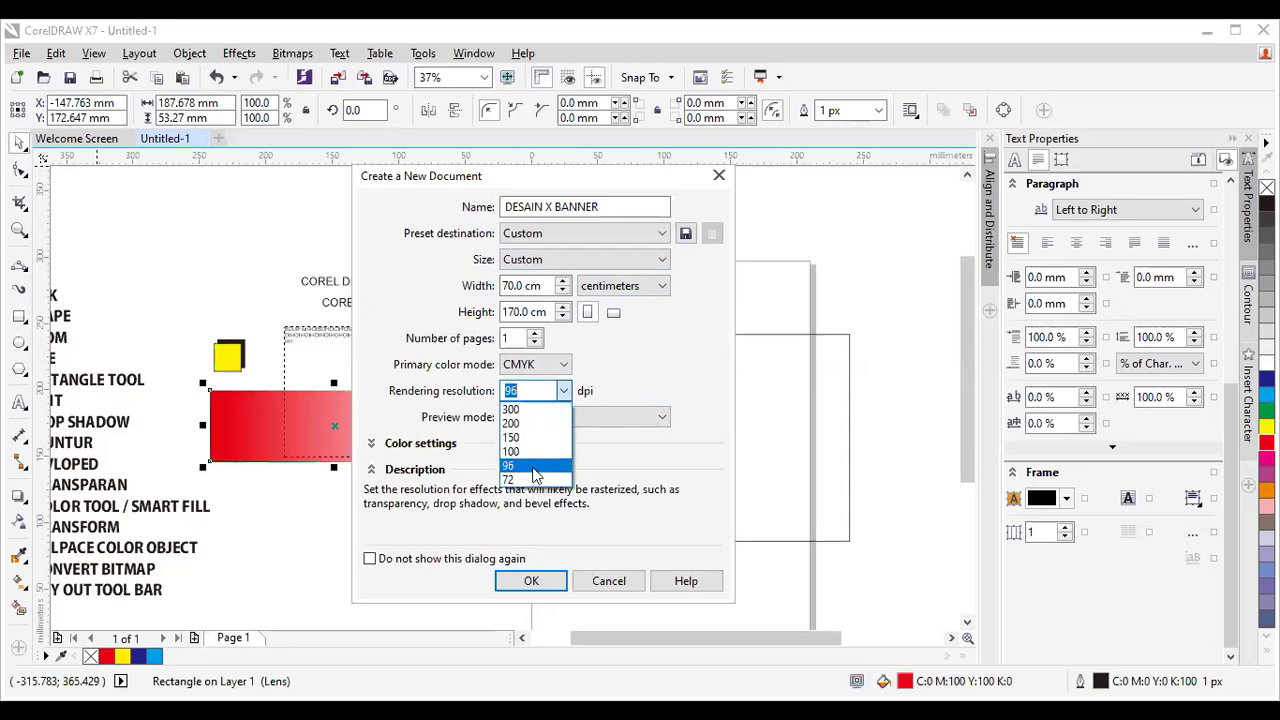
left_click(535, 470)
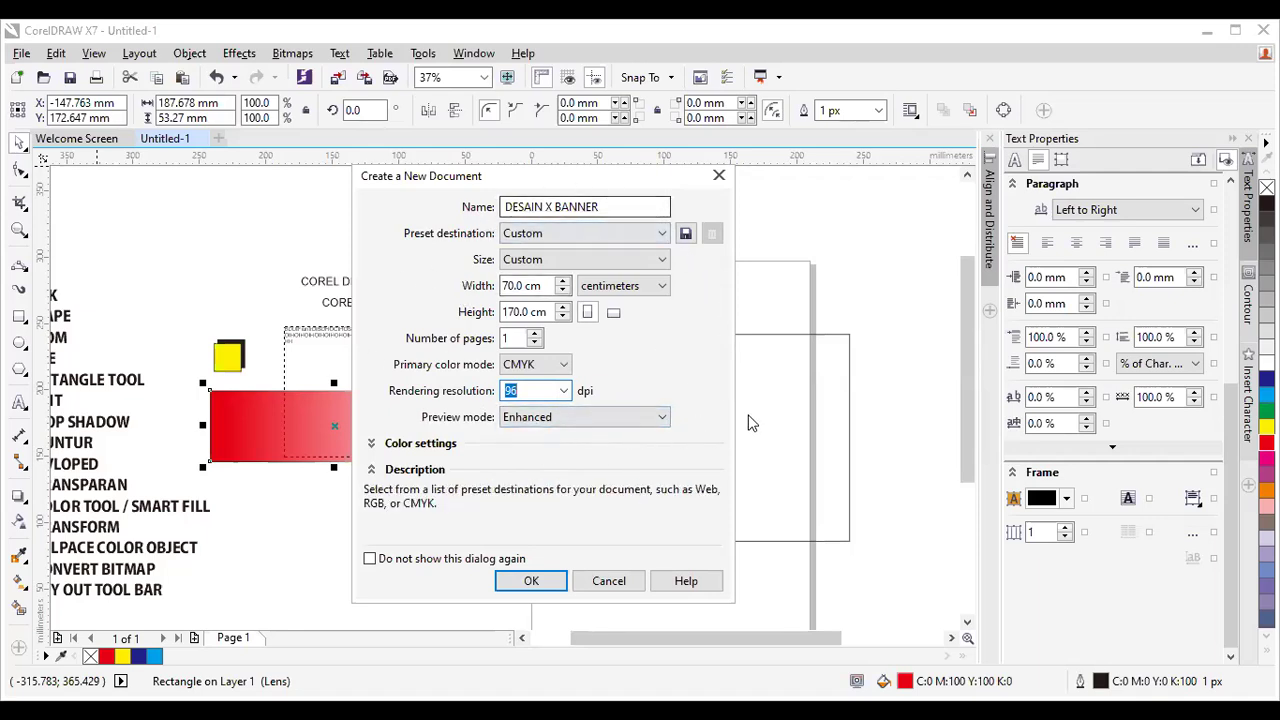
left_click(527, 586)
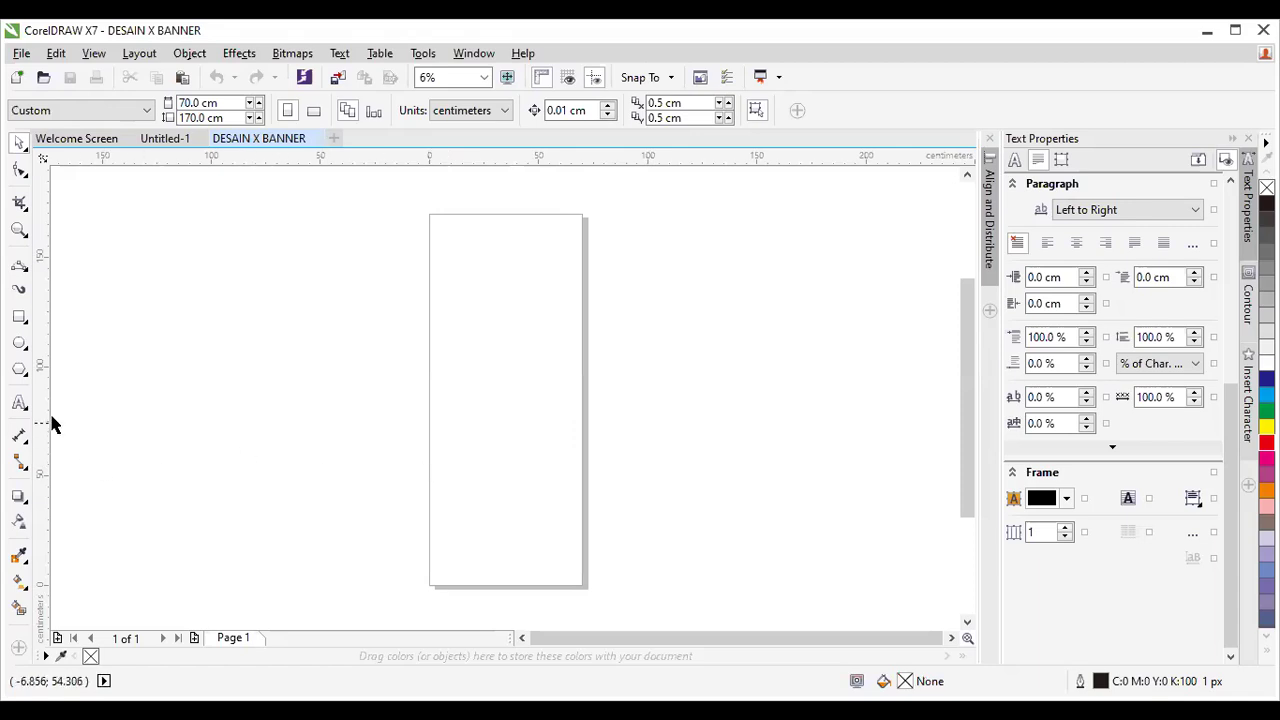
left_click(19, 402)
left_click(275, 249)
scroll(365, 239, "up", 1)
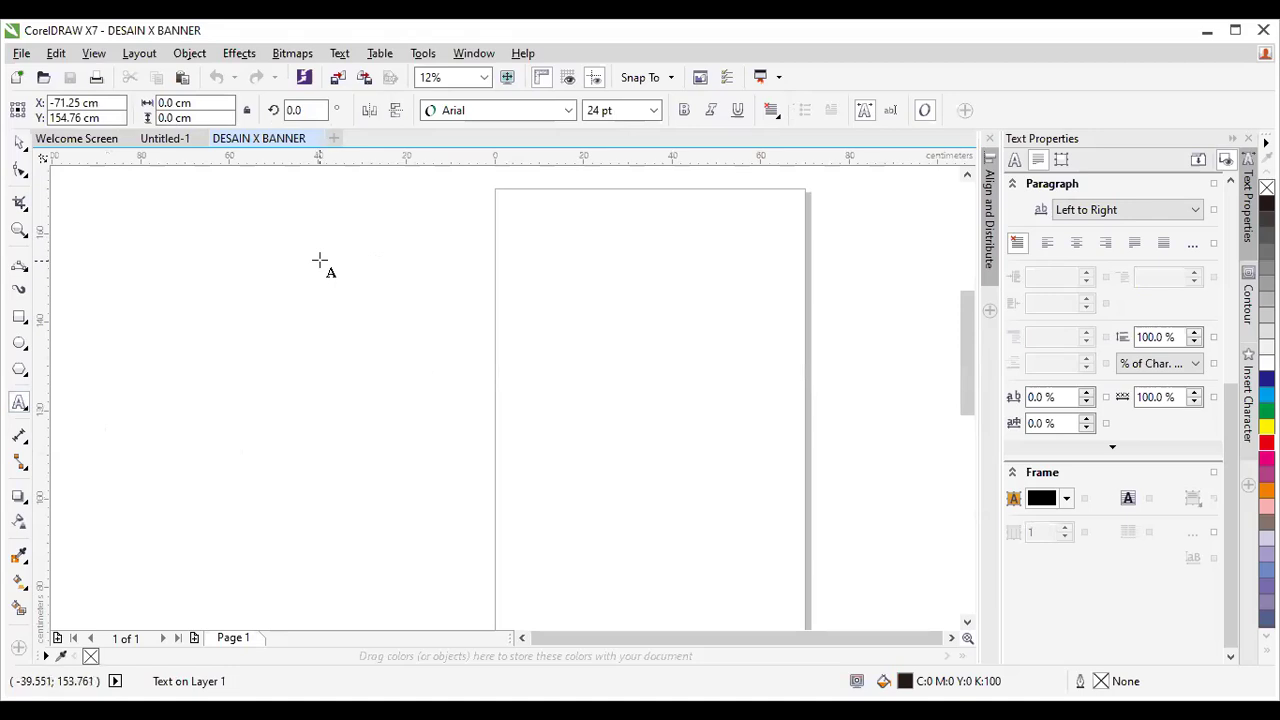
type("D")
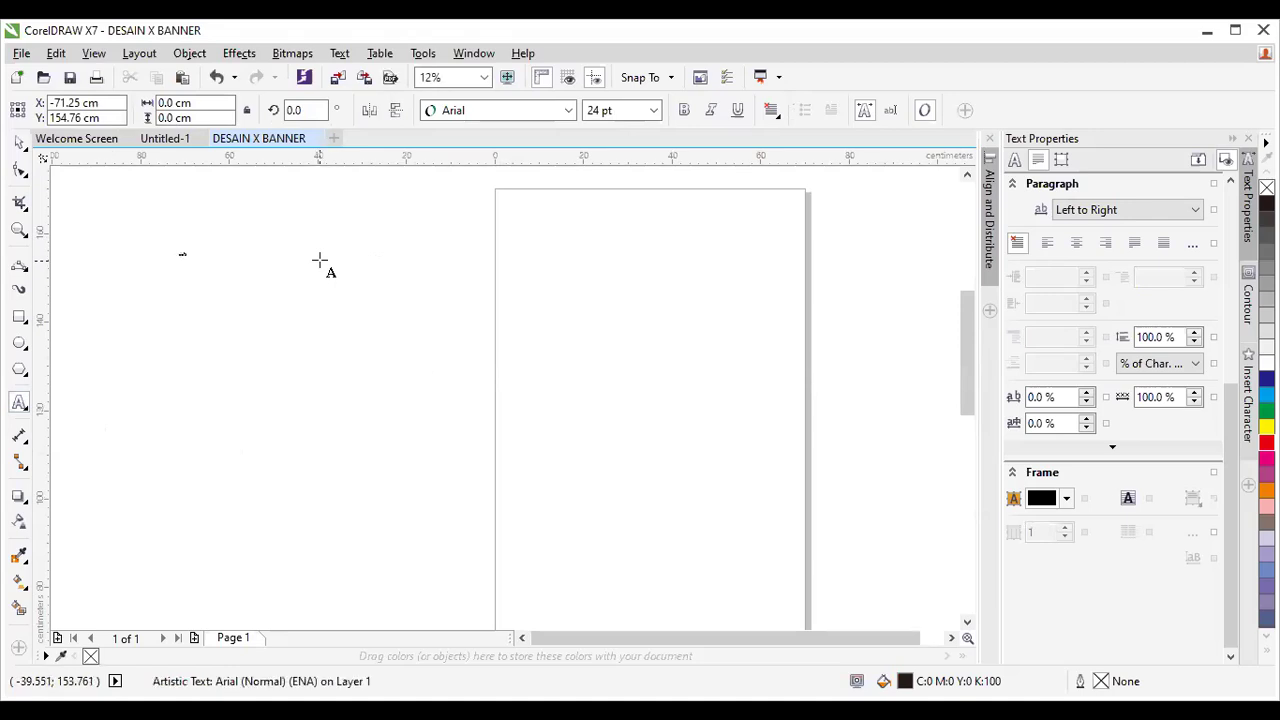
left_click(19, 143)
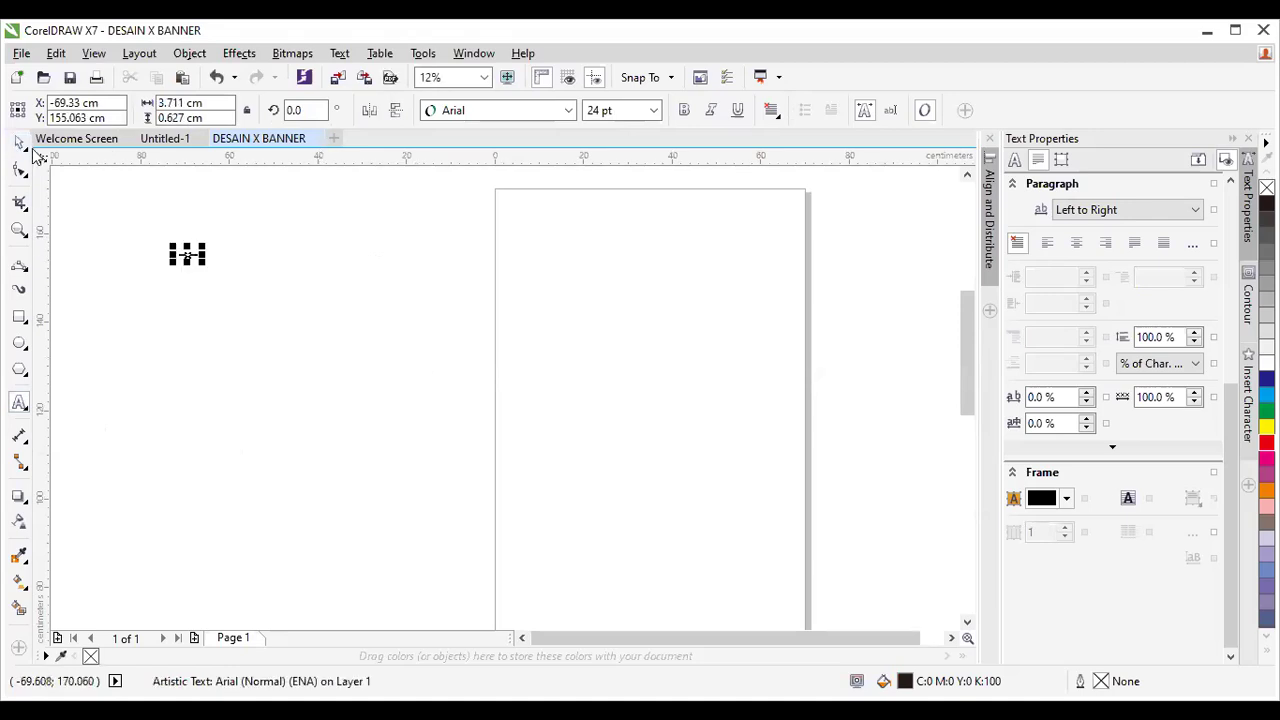
left_click_drag(206, 268, 368, 409)
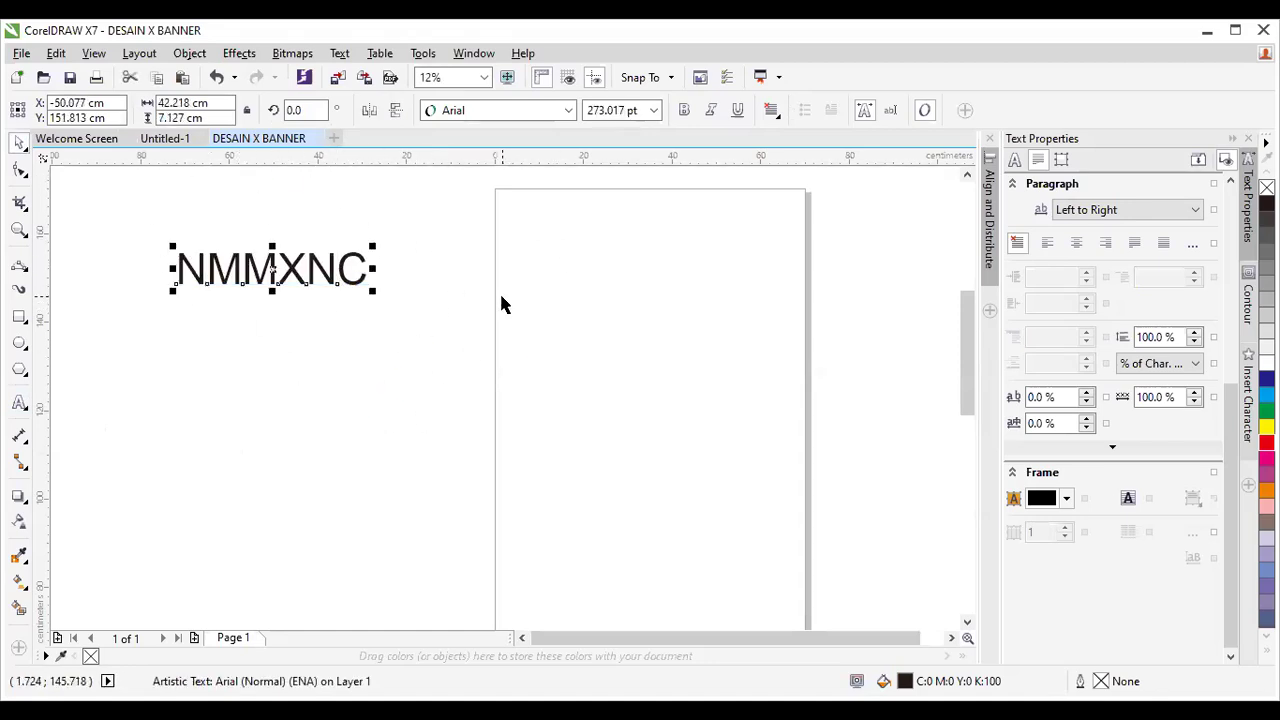
left_click_drag(270, 268, 609, 238)
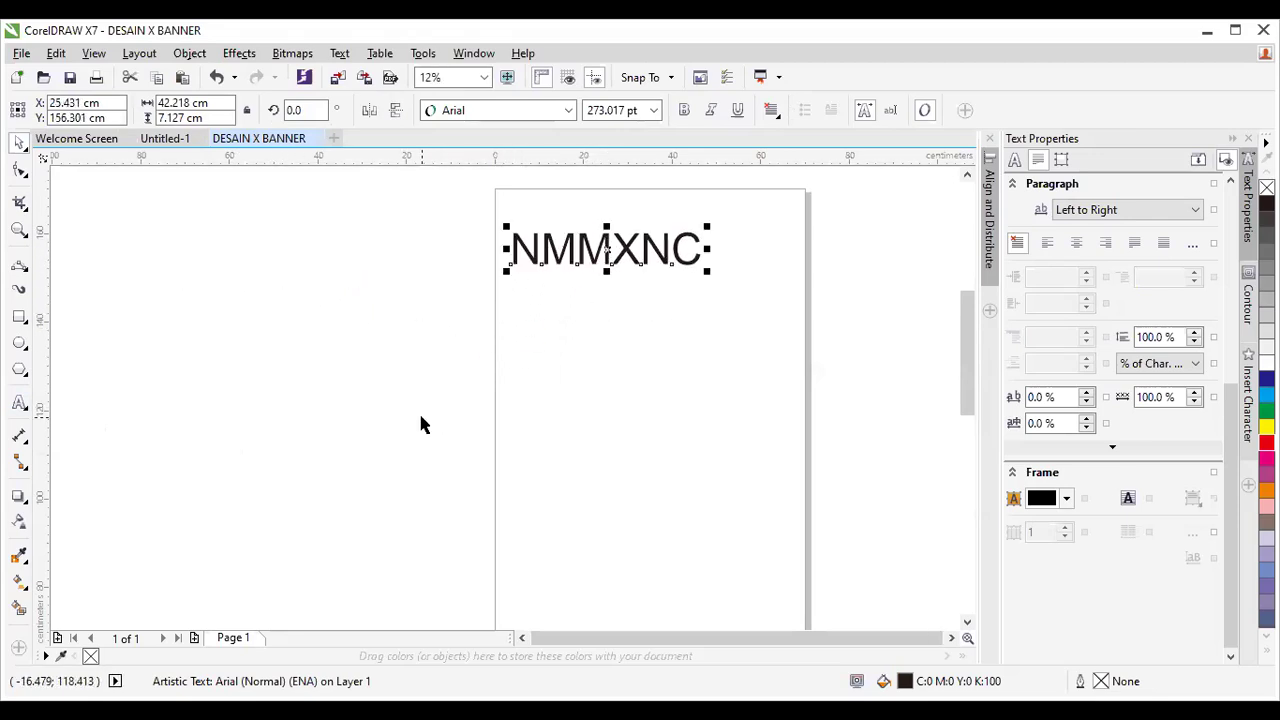
key("Delete")
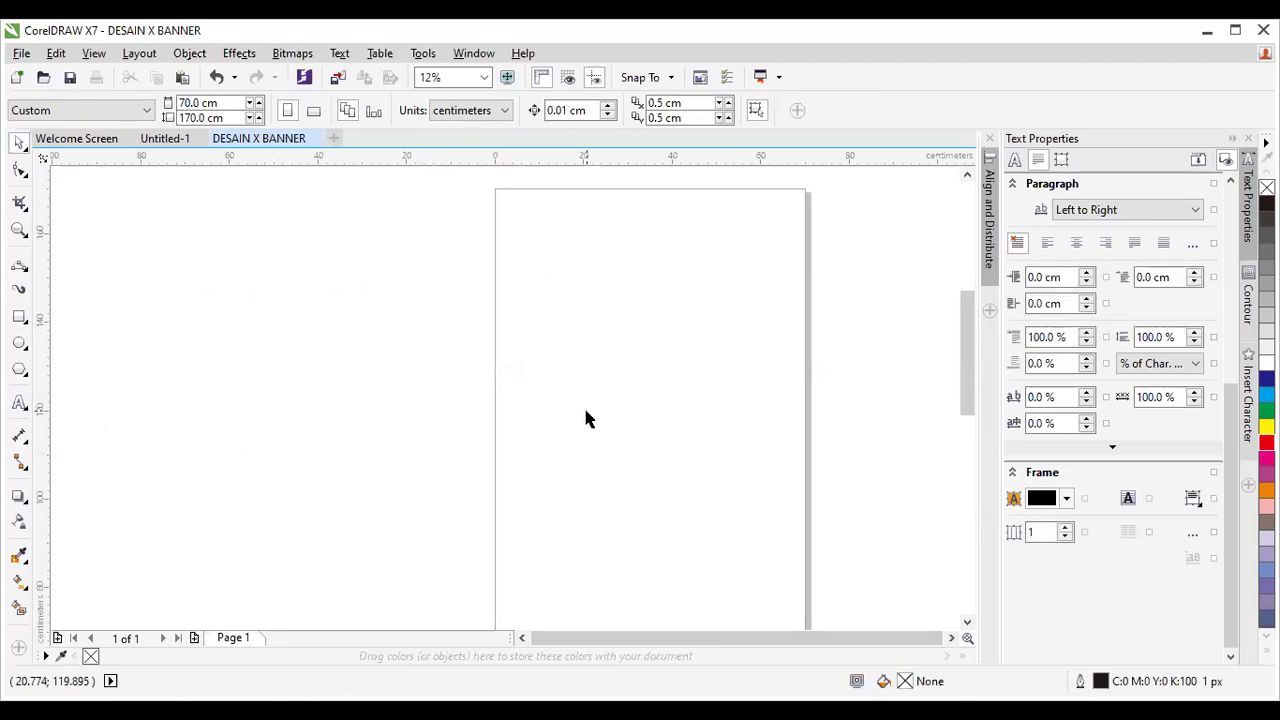
left_click(482, 80)
left_click(445, 94)
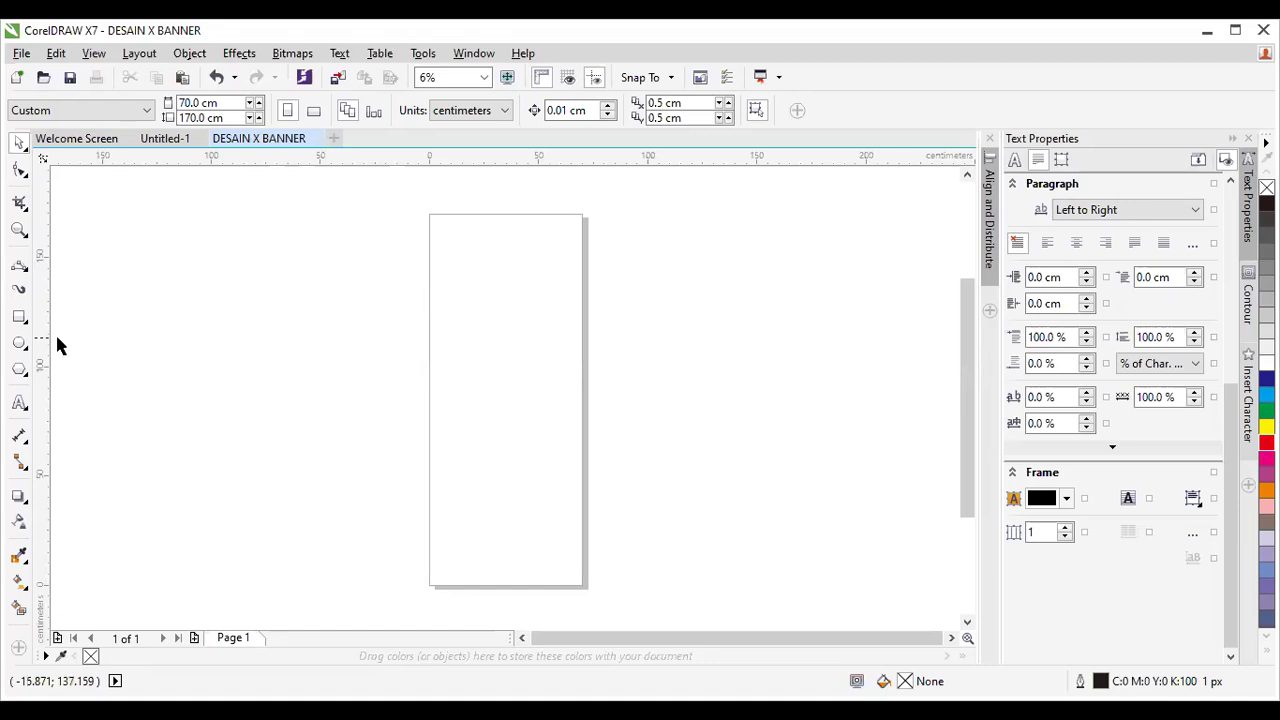
left_click(17, 319)
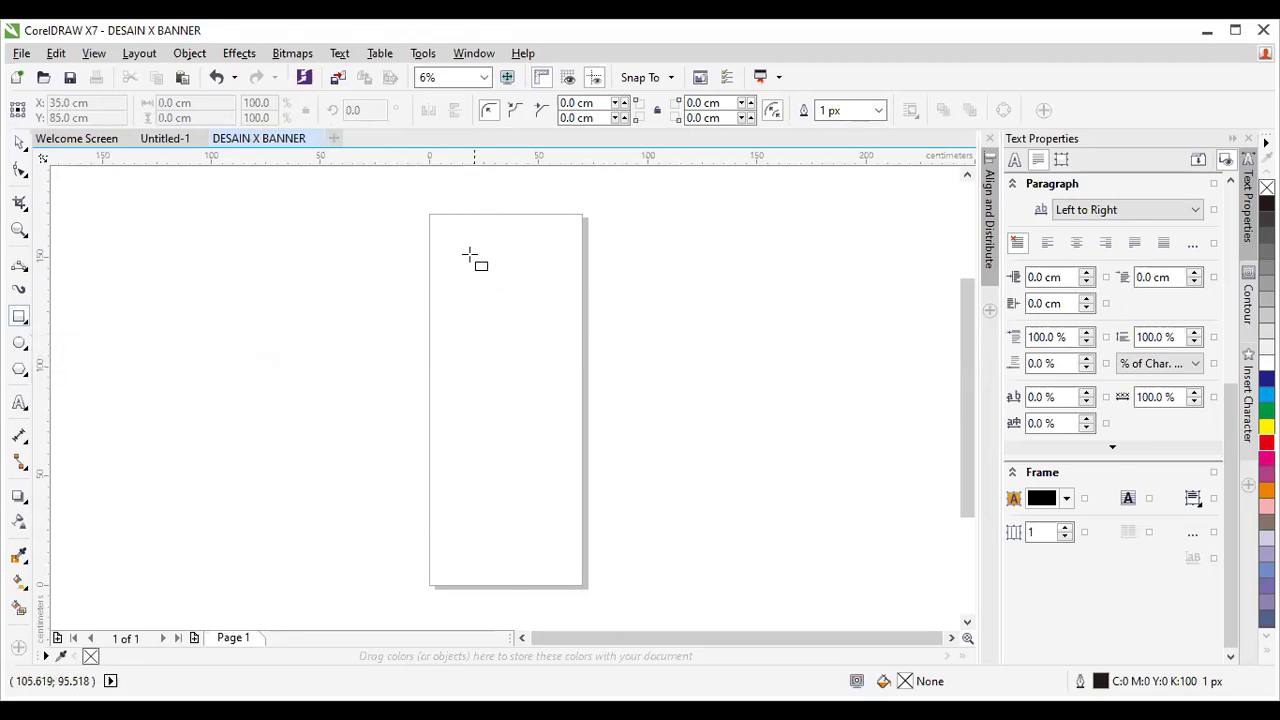
Draw a rectangle over the page and size it to 70 × 170 cm.
left_click_drag(428, 215, 590, 592)
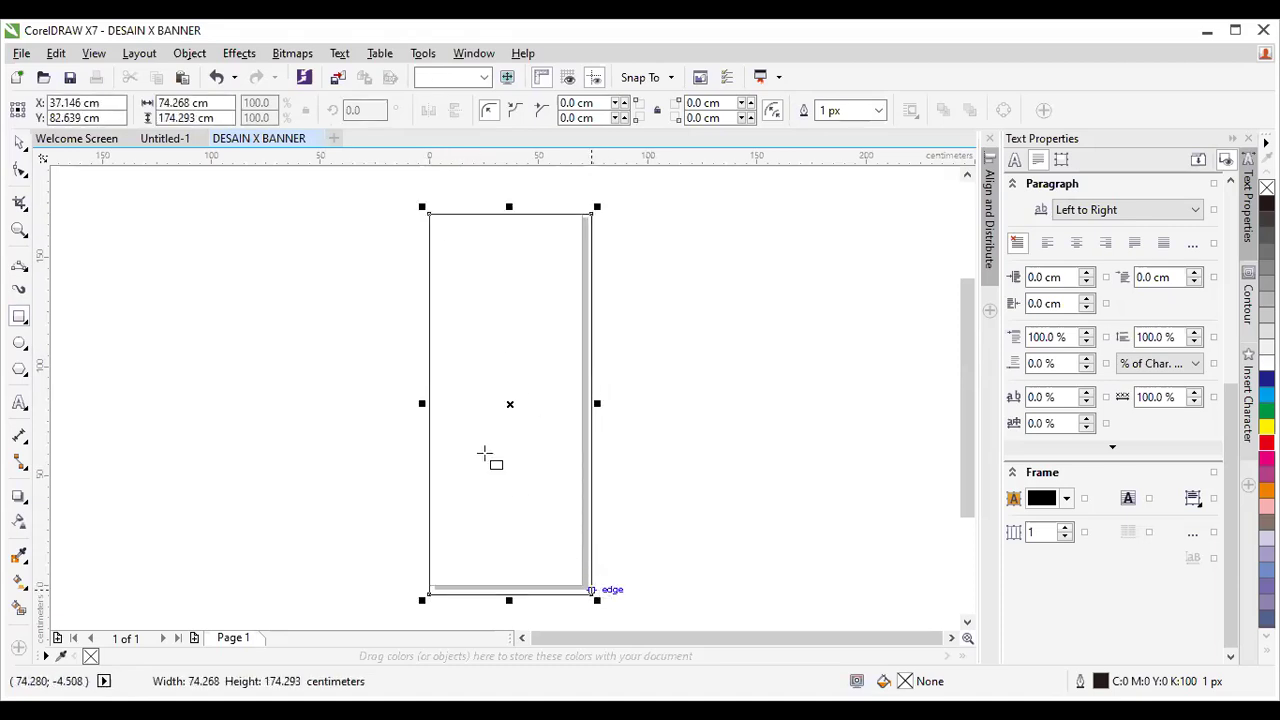
left_click(215, 102)
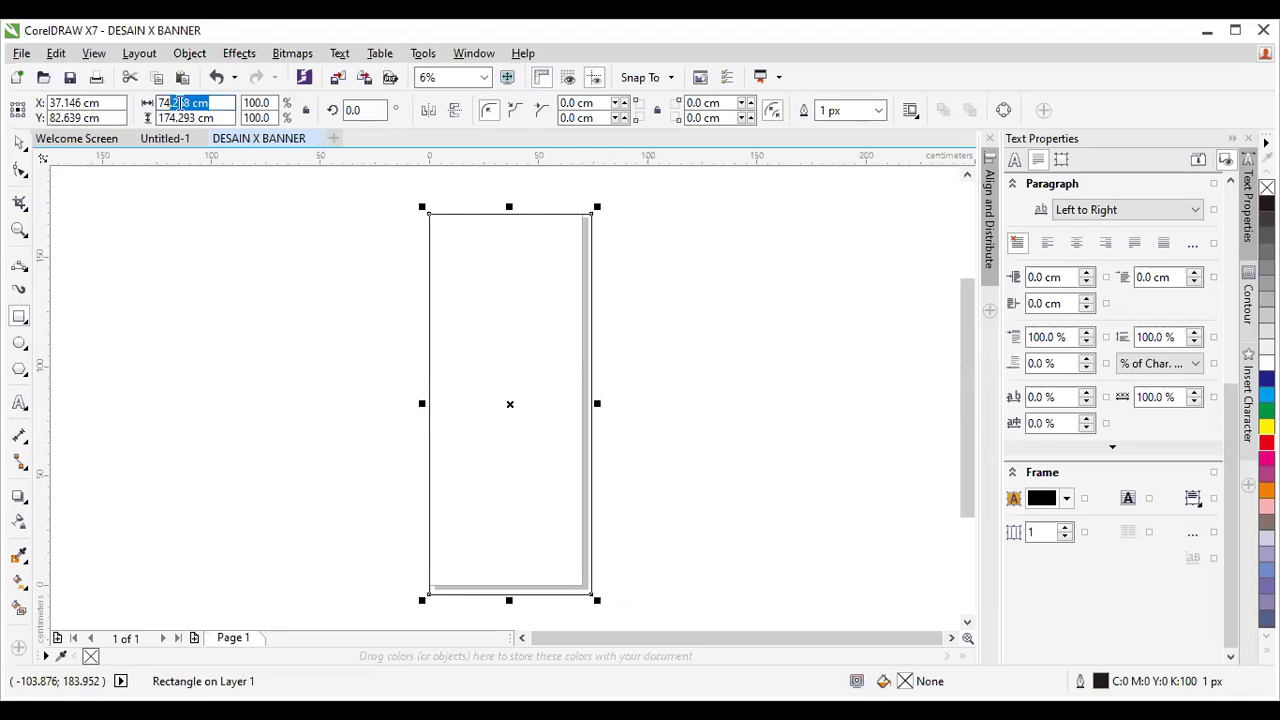
type("70")
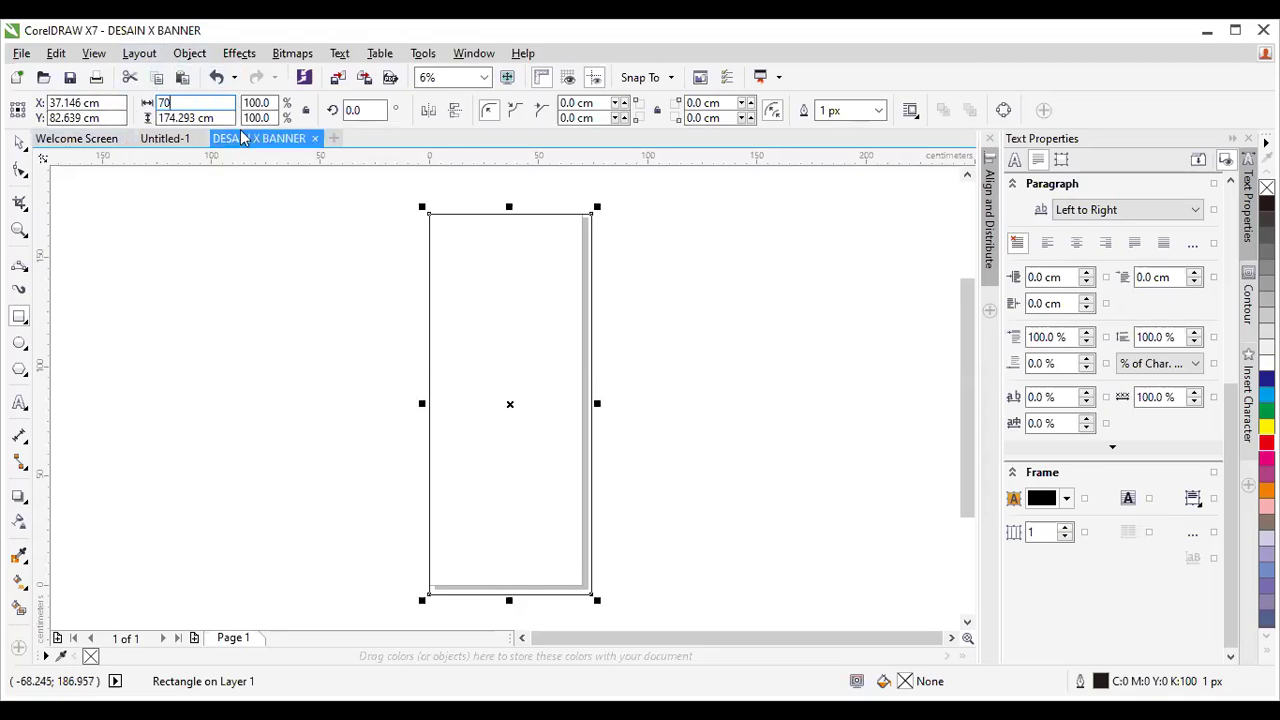
left_click(200, 118)
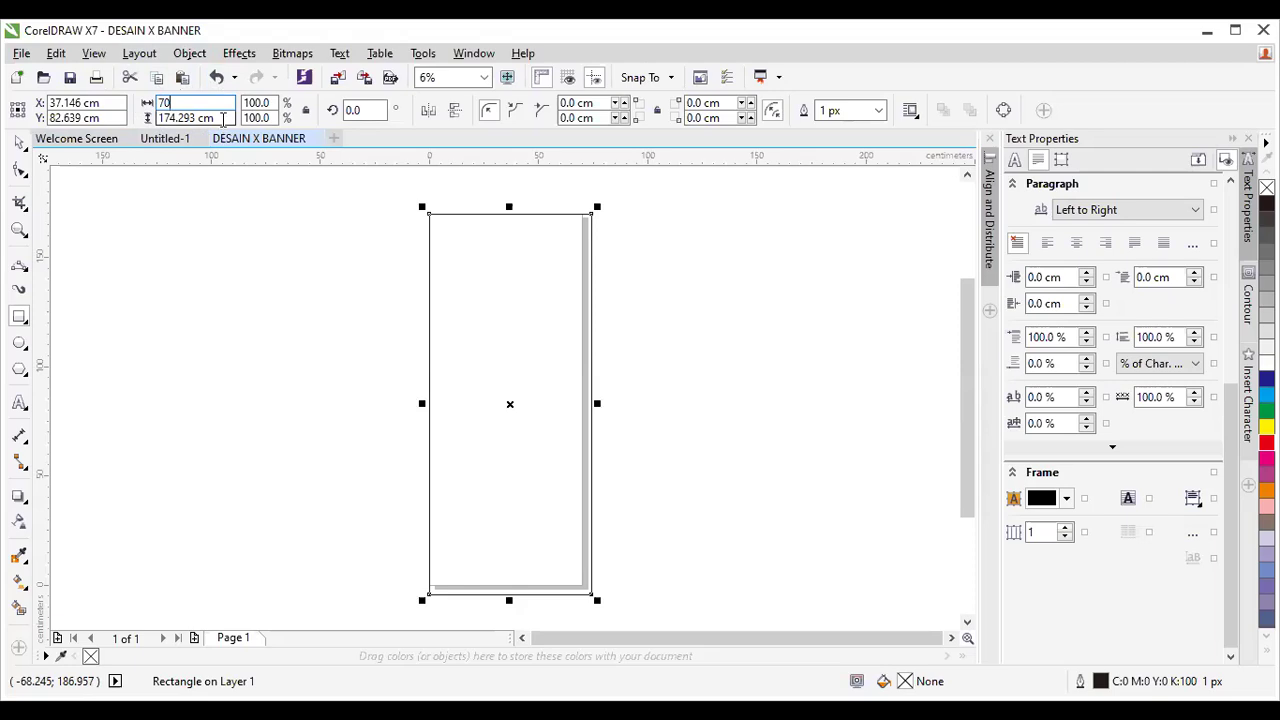
type("1")
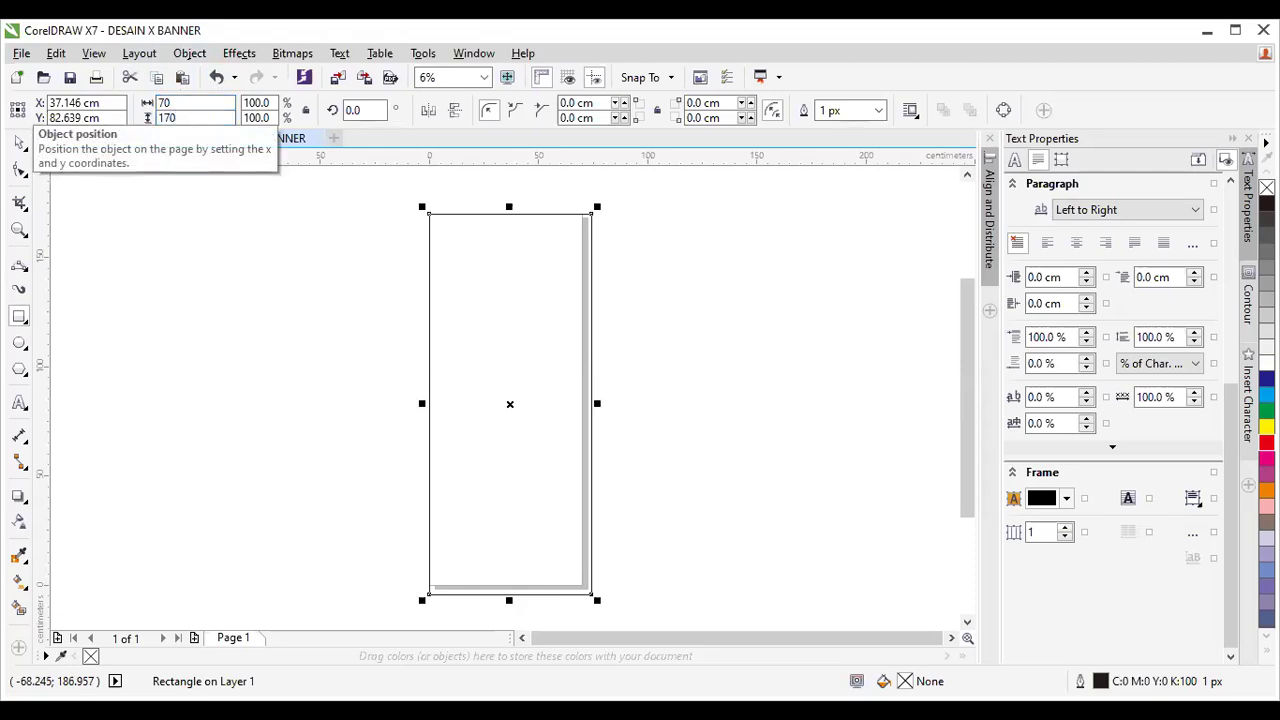
type("70")
key("Return")
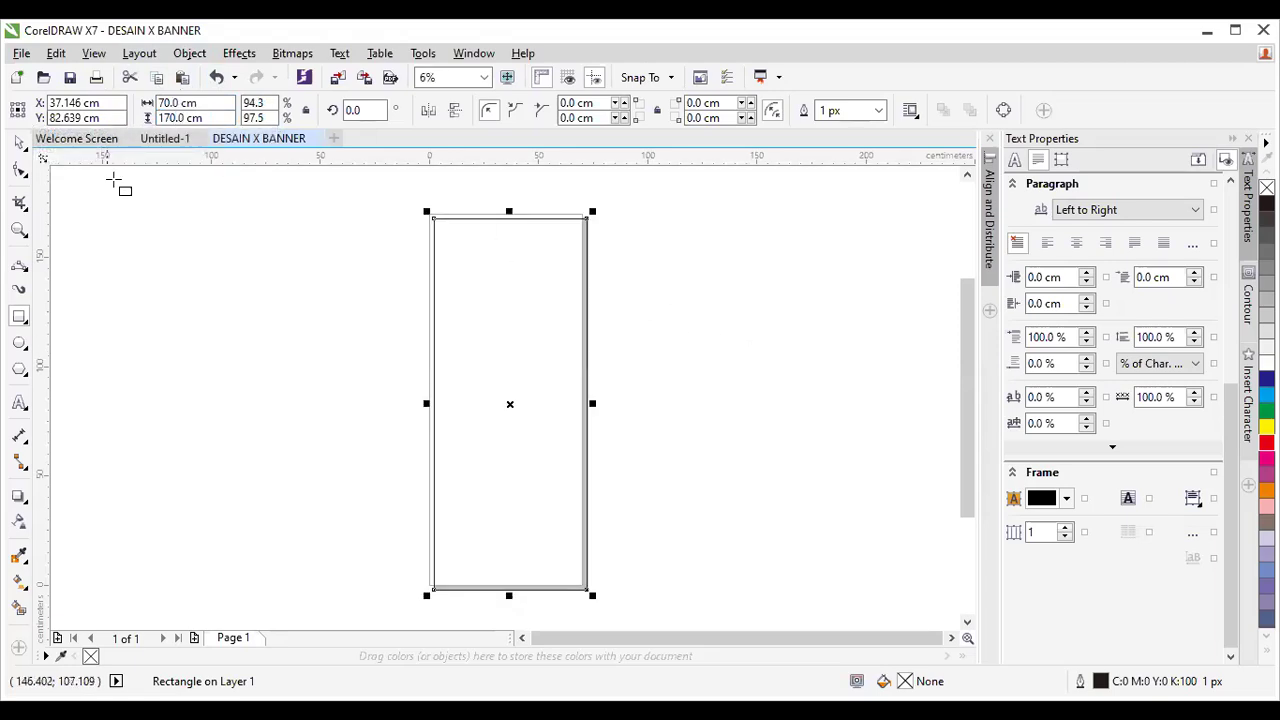
left_click(20, 143)
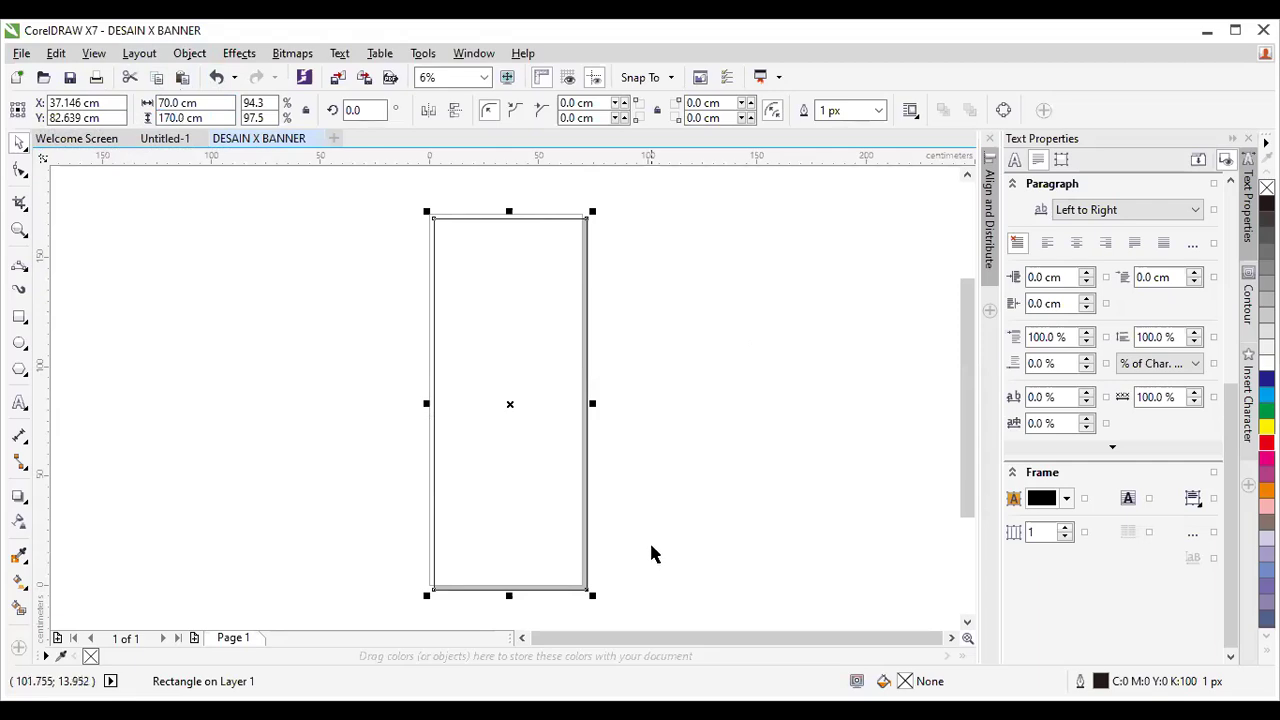
left_click(605, 410)
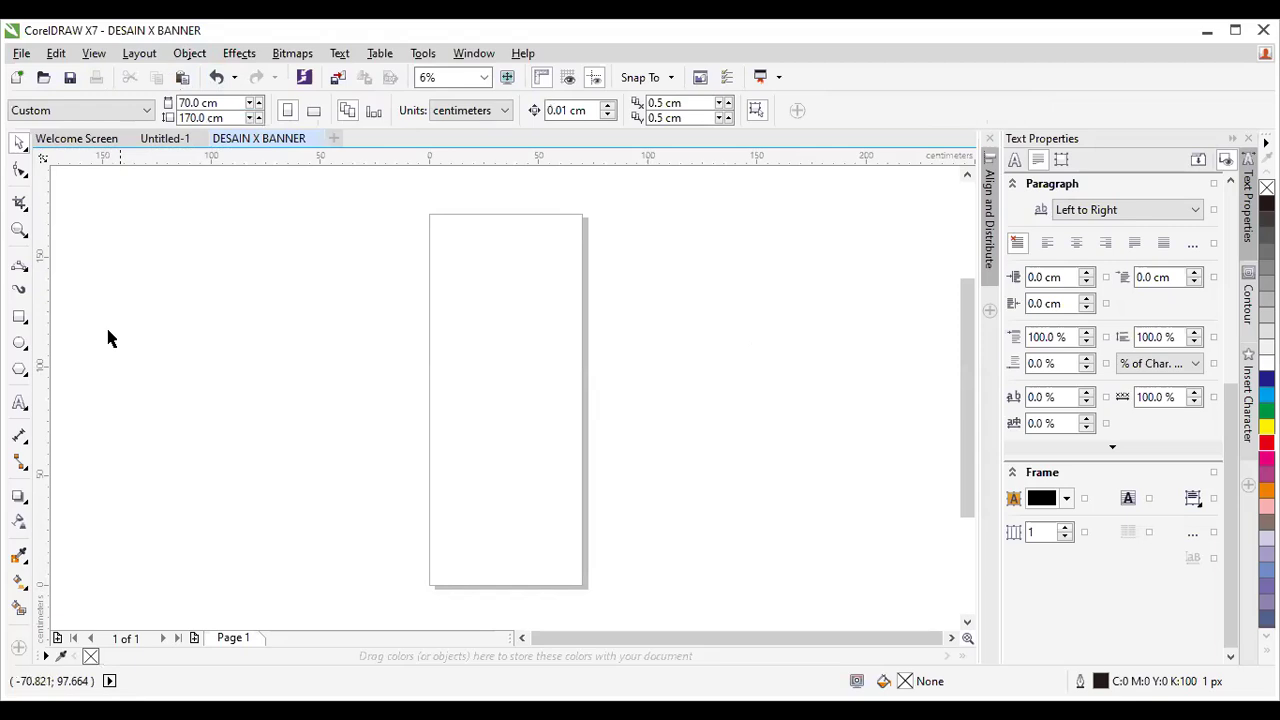
Draw a second rectangle left of the page, also sized 70 × 170 cm.
left_click(20, 318)
left_click_drag(220, 214, 389, 529)
left_click(190, 103)
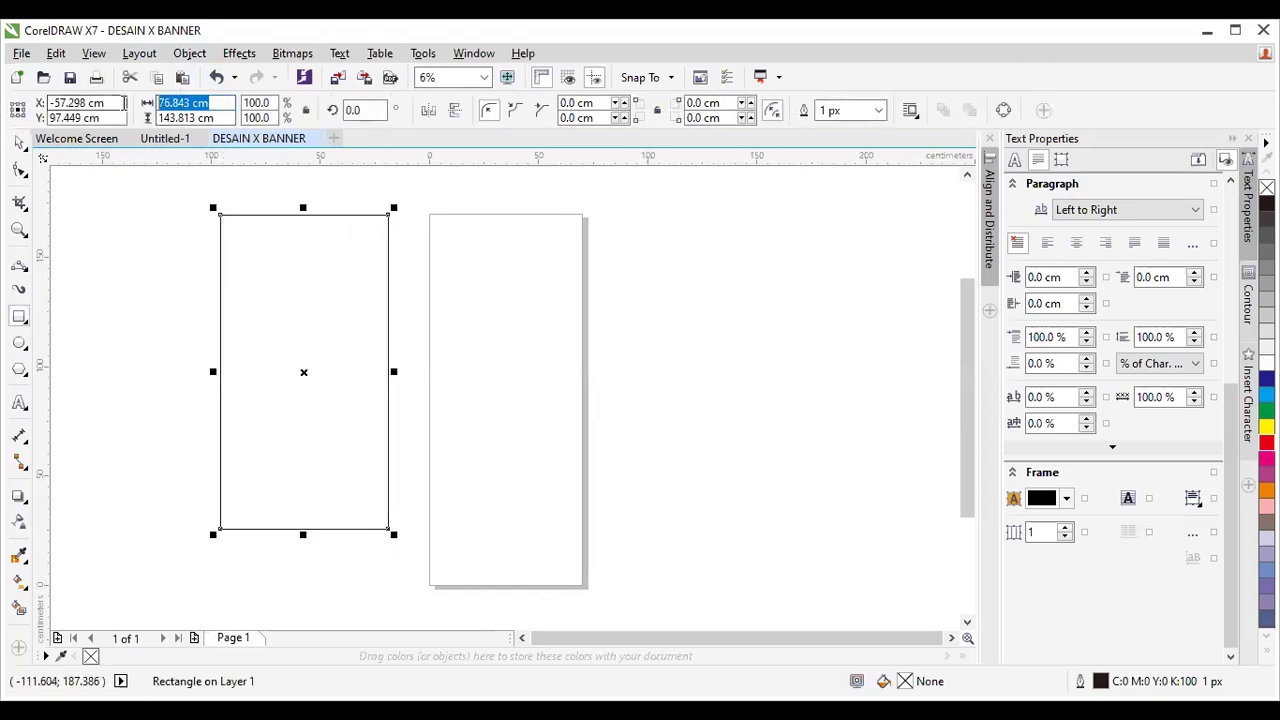
type("70")
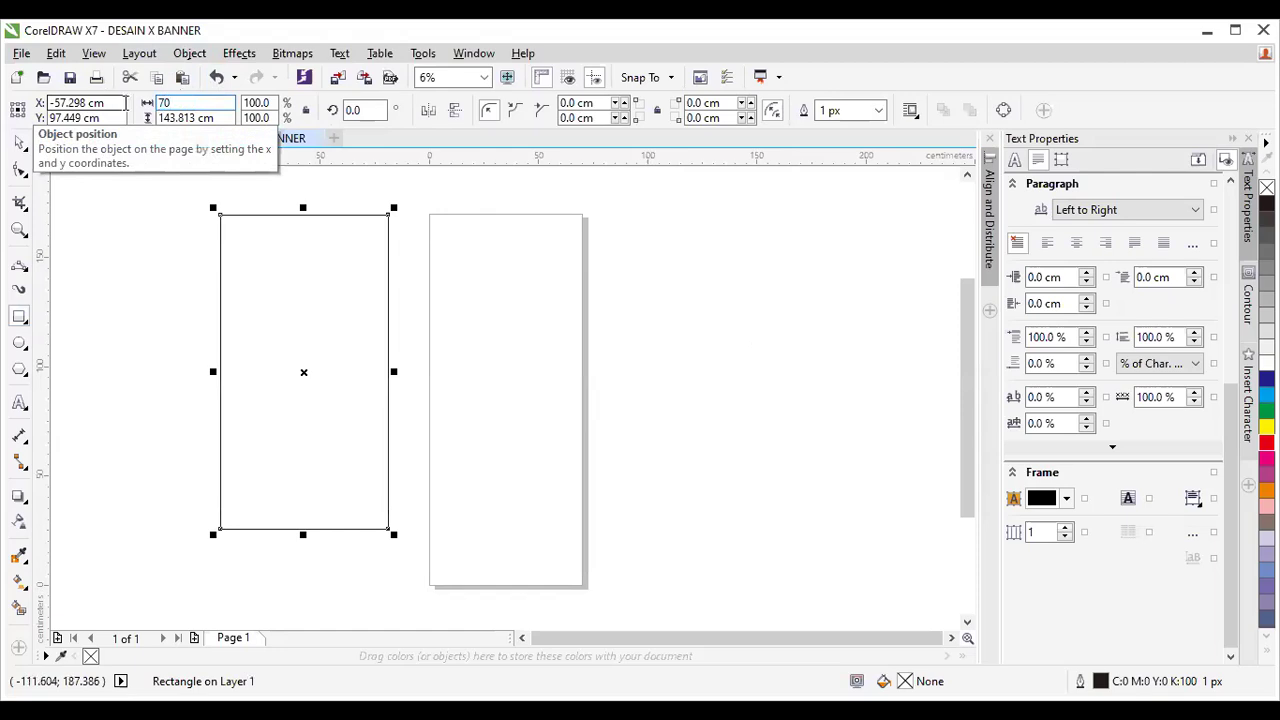
left_click(179, 120)
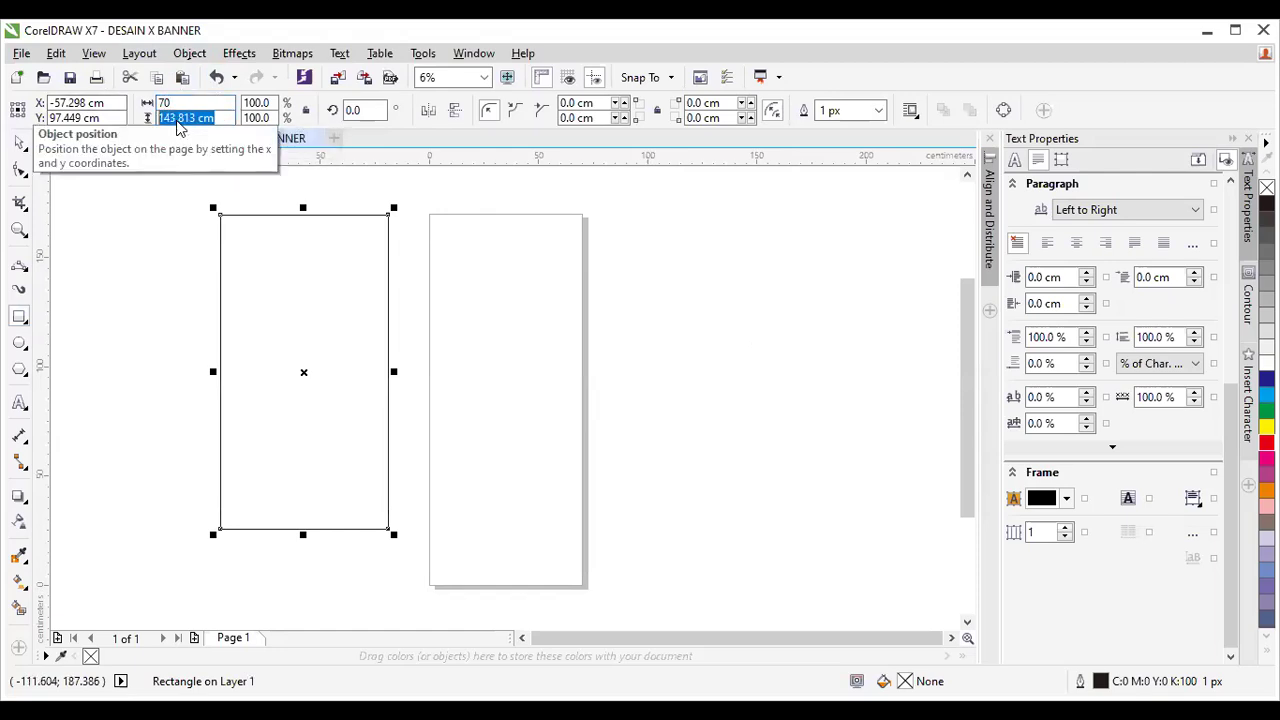
type("170")
key("Return")
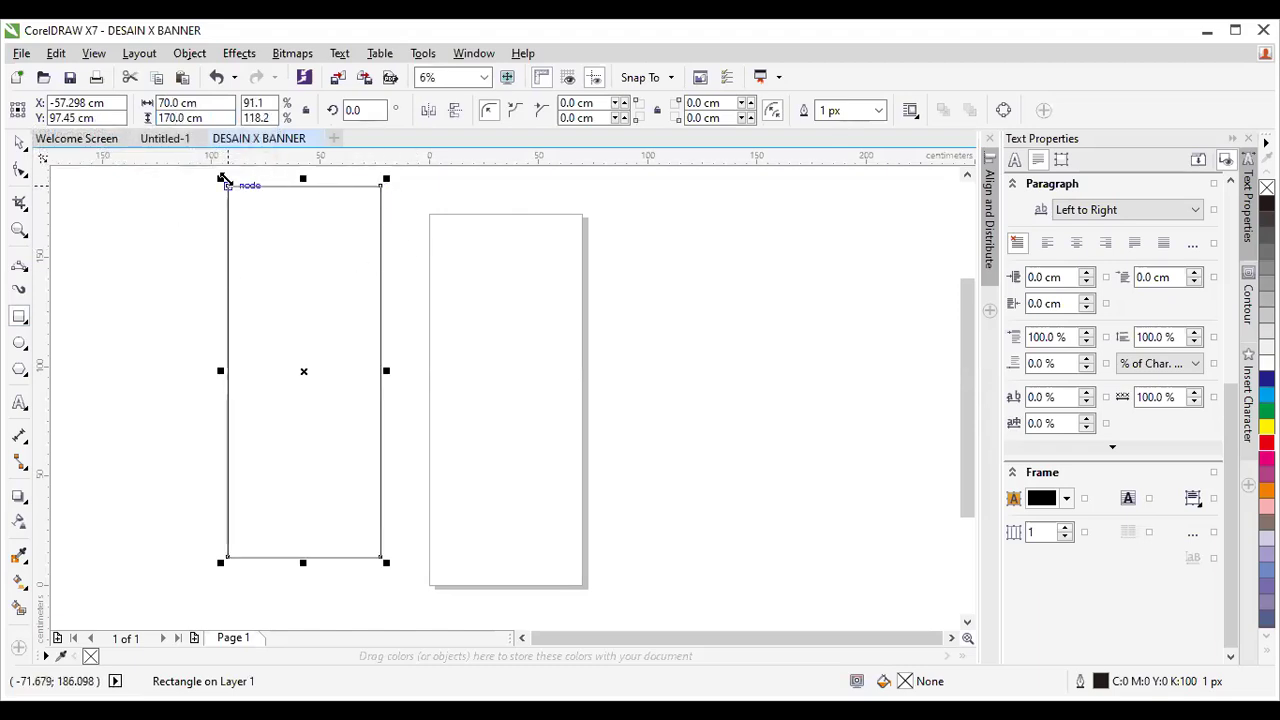
left_click(20, 143)
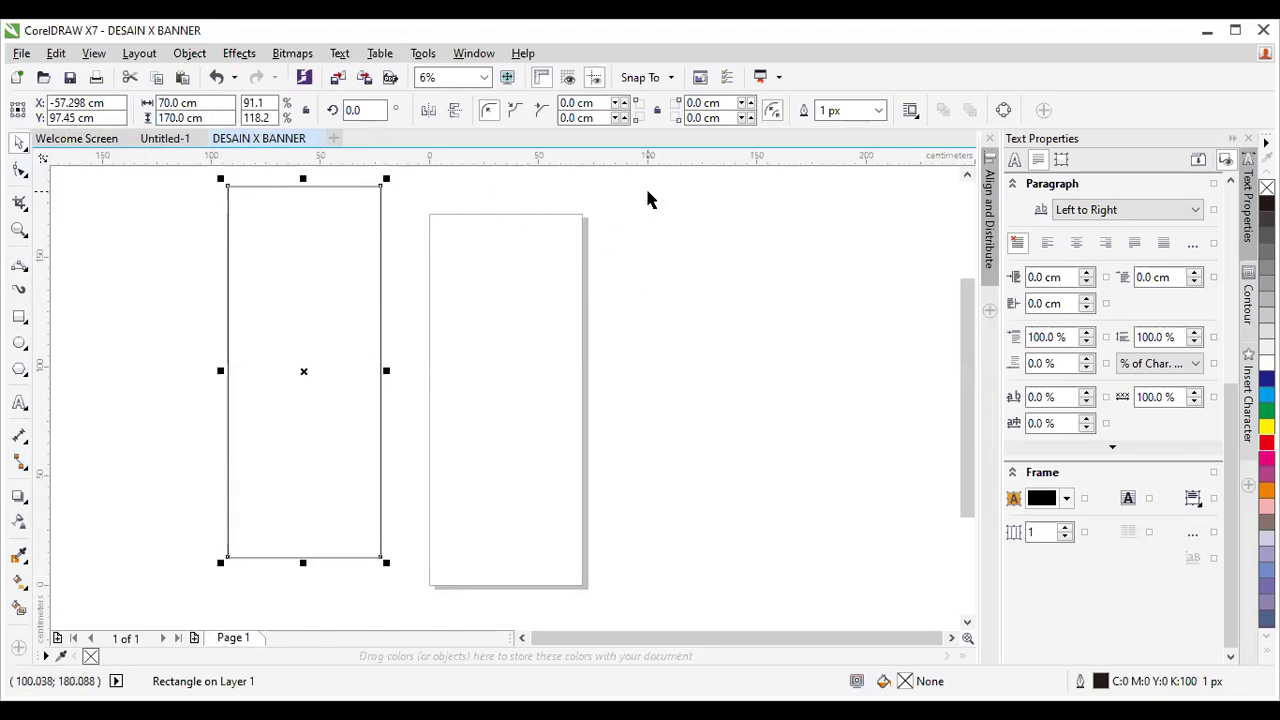
Centre the rectangle on the page at X 35, Y 85 cm and fill it orange.
key("p")
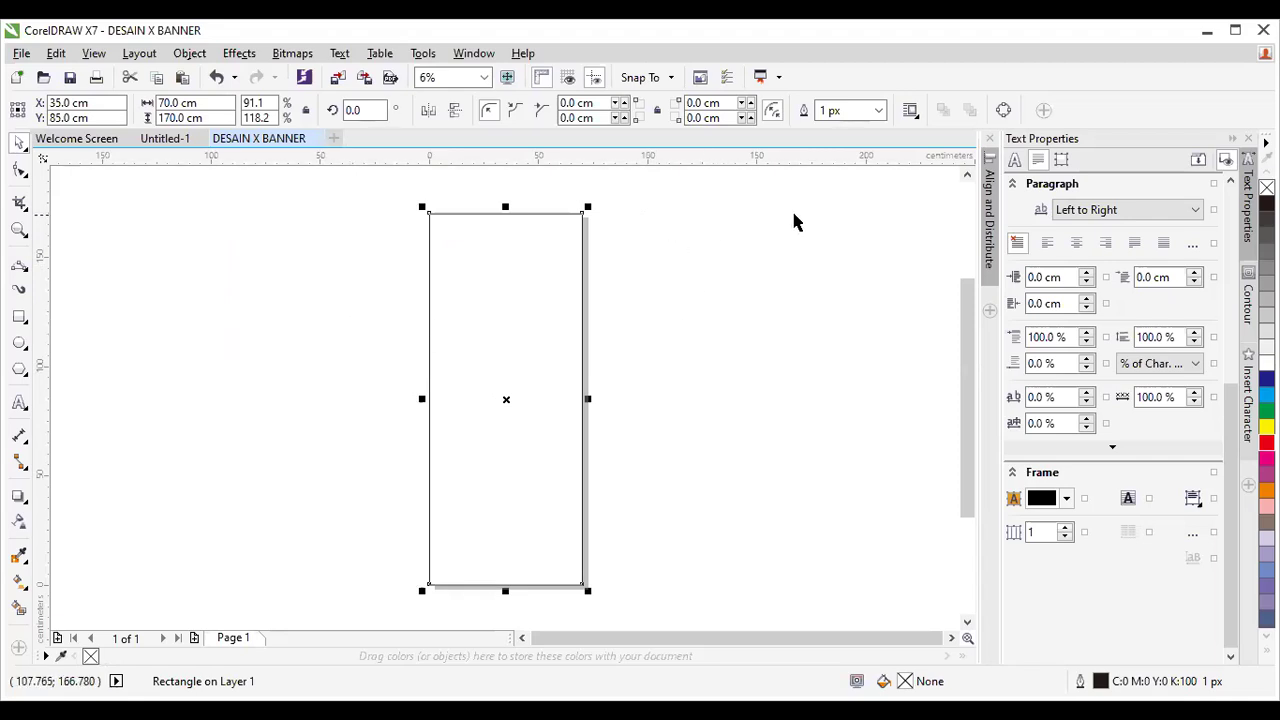
scroll(636, 290, "up", 1)
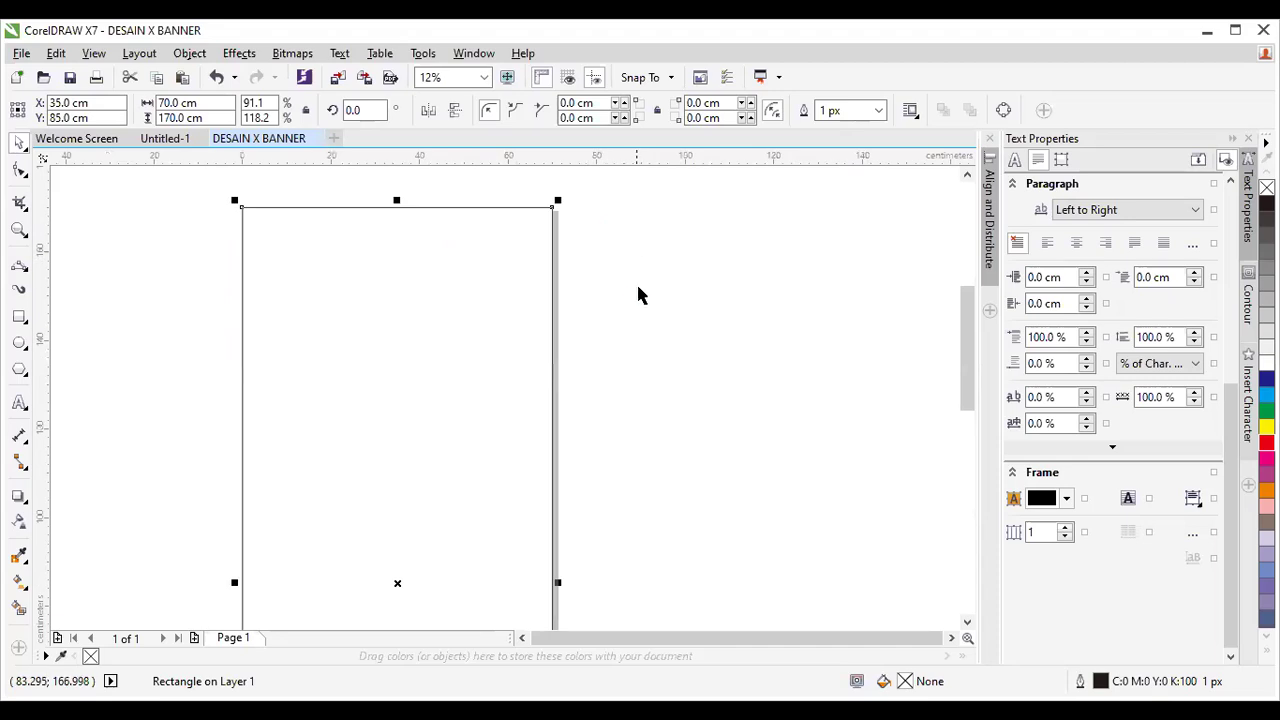
scroll(636, 296, "down", 1)
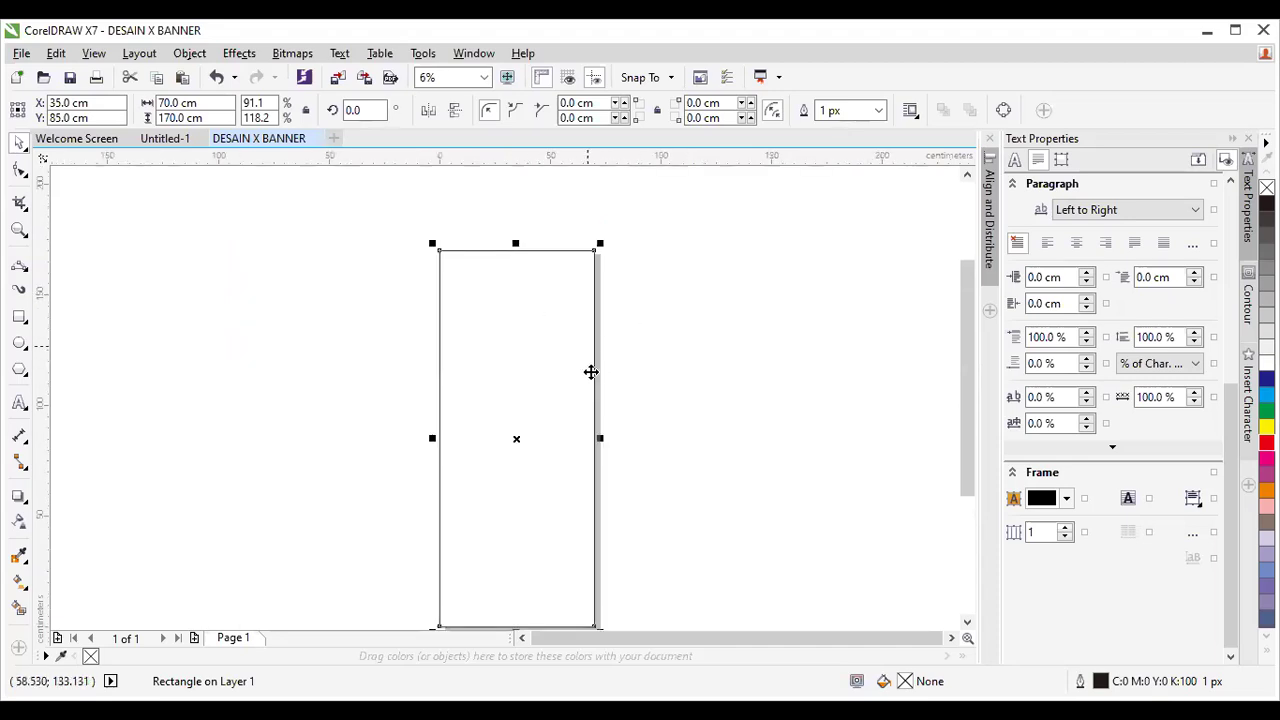
key("Escape")
left_click_drag(971, 350, 968, 366)
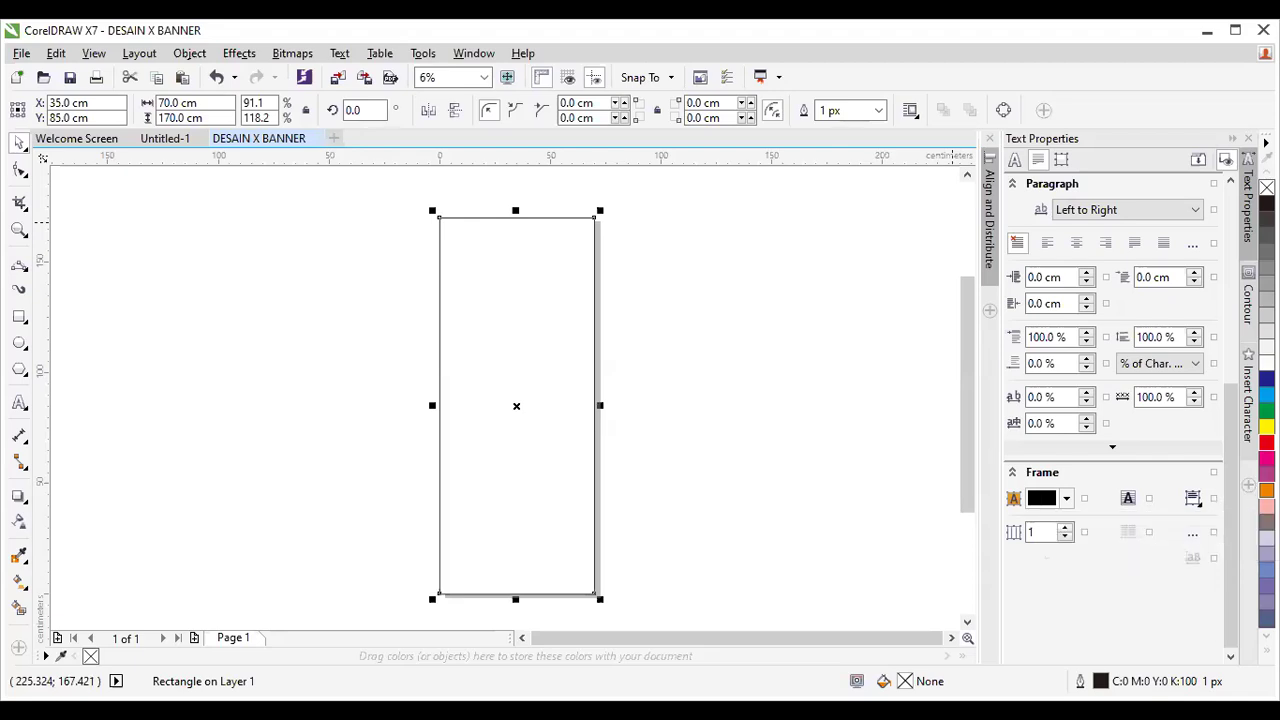
left_click(1267, 490)
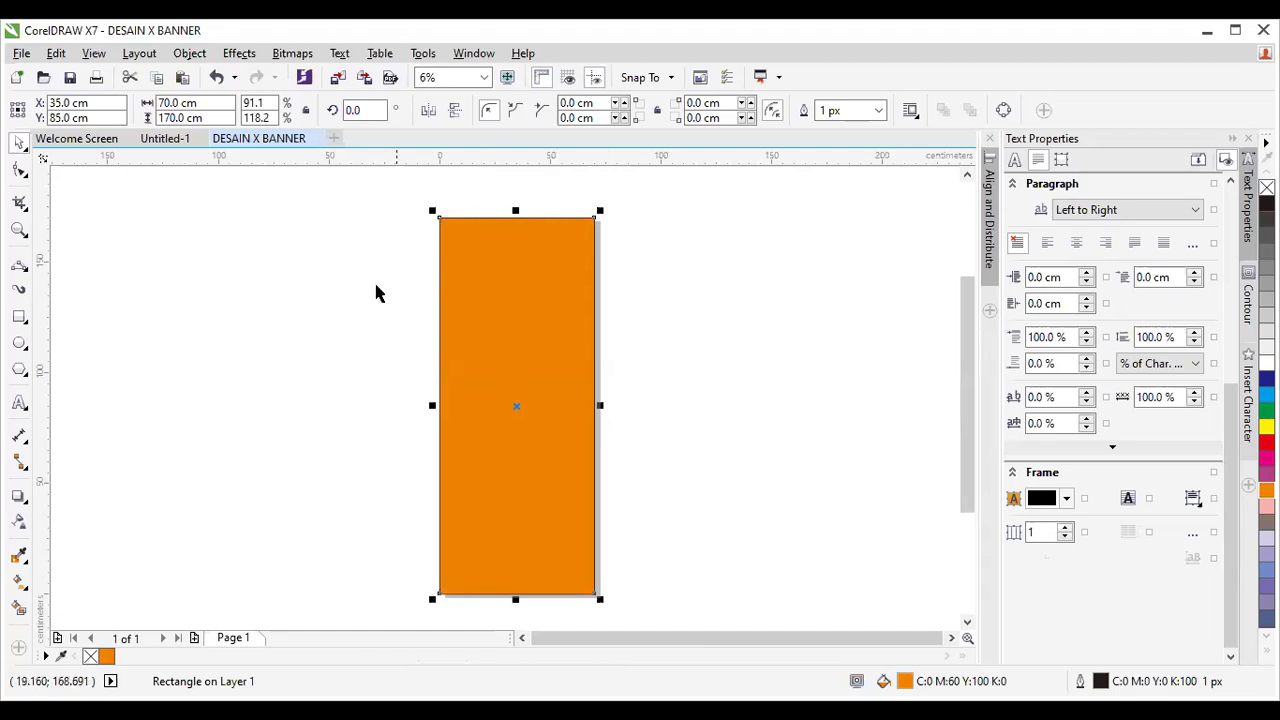
left_click(19, 230)
left_click_drag(429, 203, 448, 233)
left_click_drag(417, 311, 492, 381)
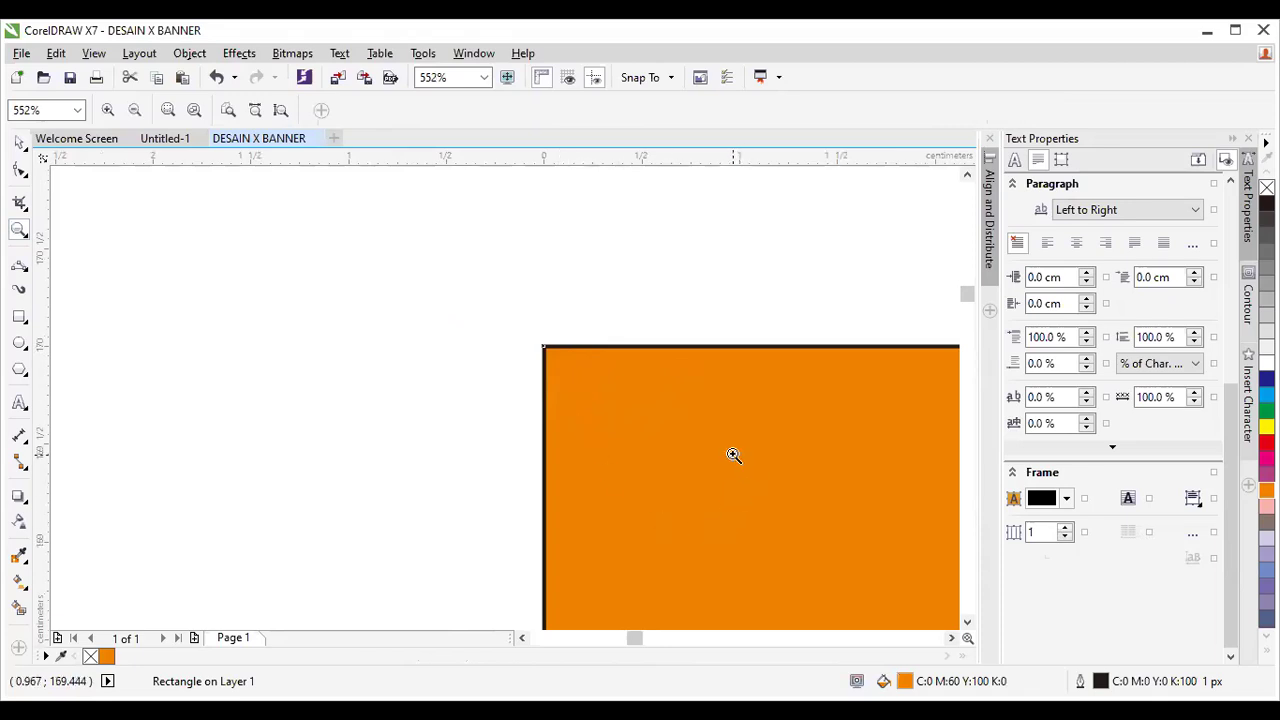
left_click(482, 81)
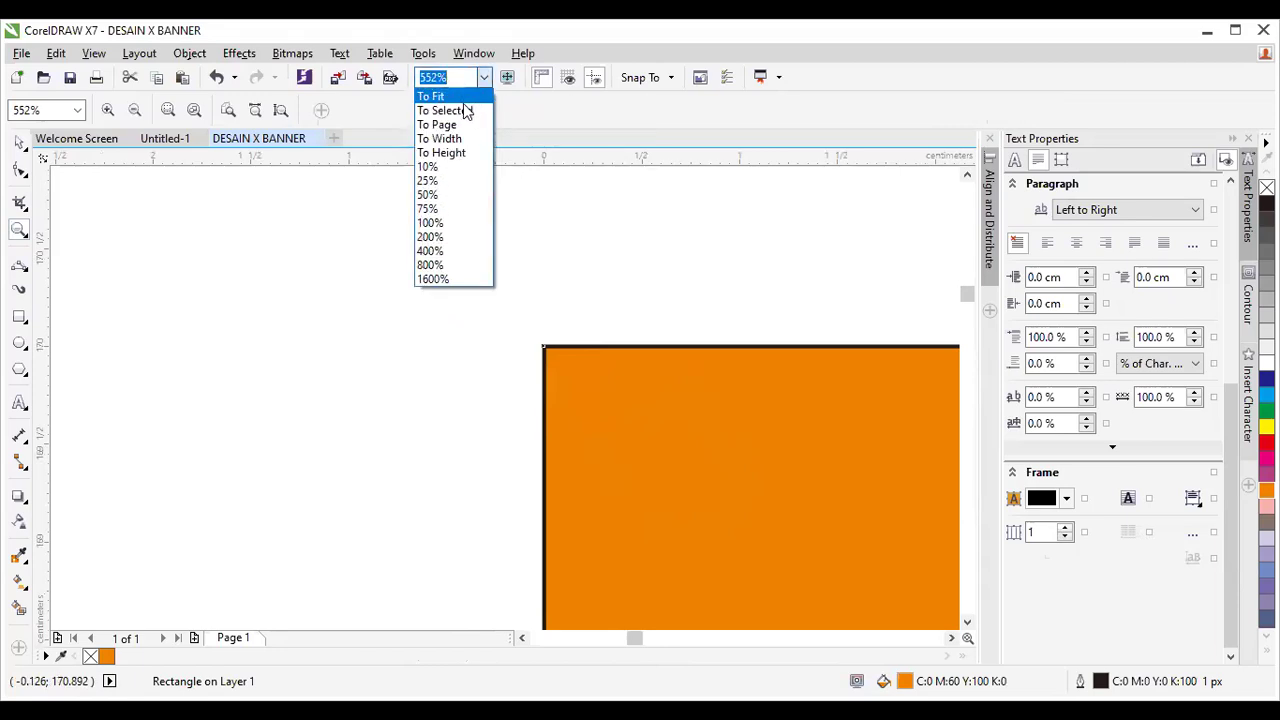
left_click(465, 125)
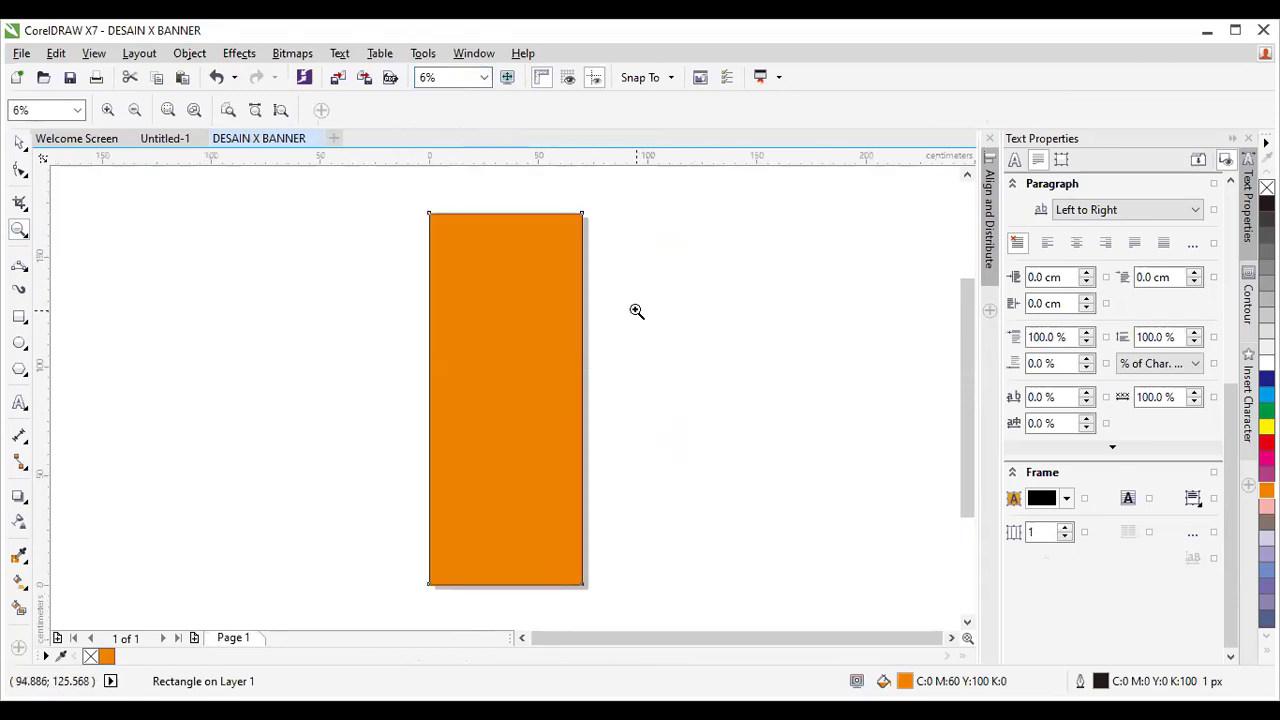
left_click(16, 146)
left_click(644, 317)
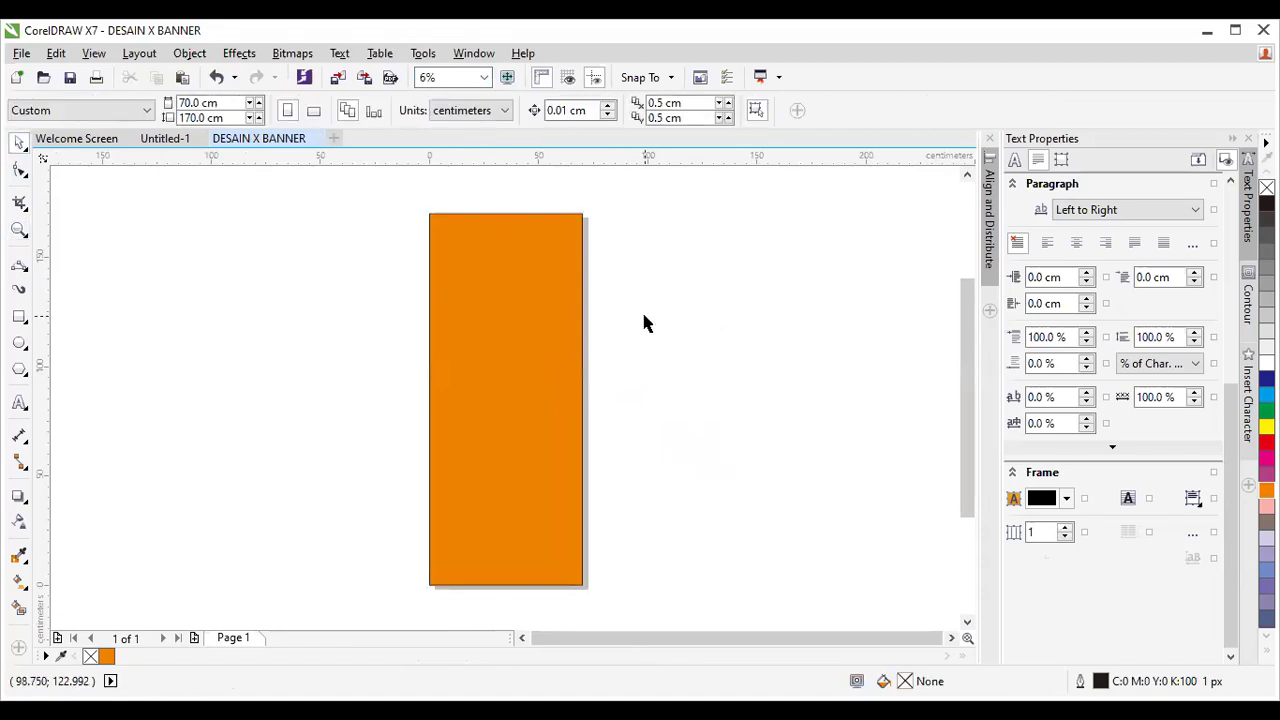
left_click(548, 310)
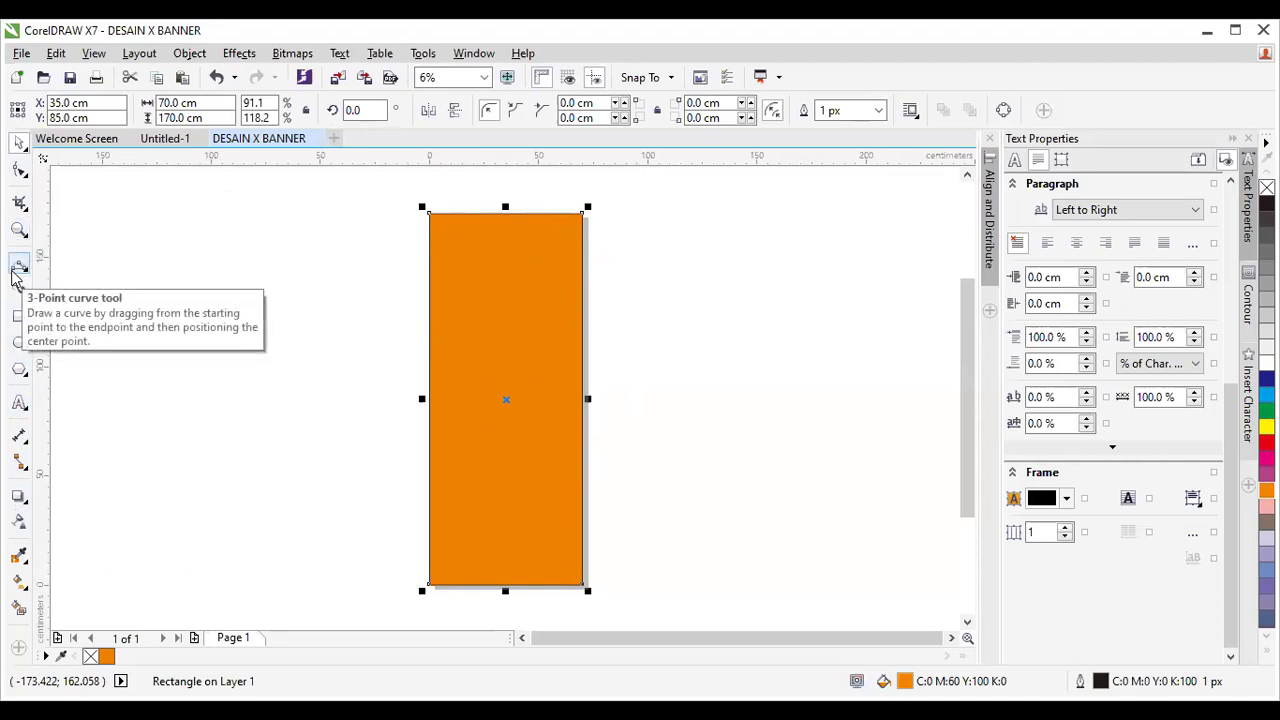
Drag a linear transparency down the orange rectangle from top to bottom, then undo it.
left_click(24, 526)
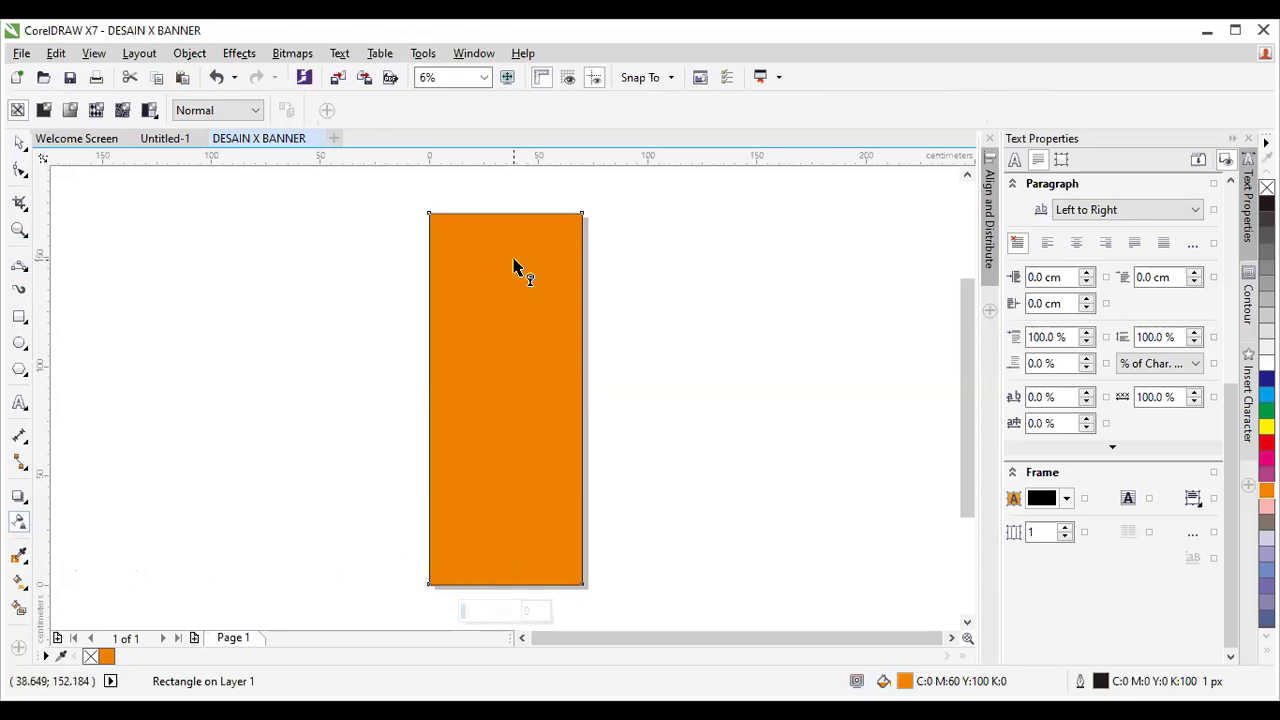
left_click_drag(507, 220, 508, 447)
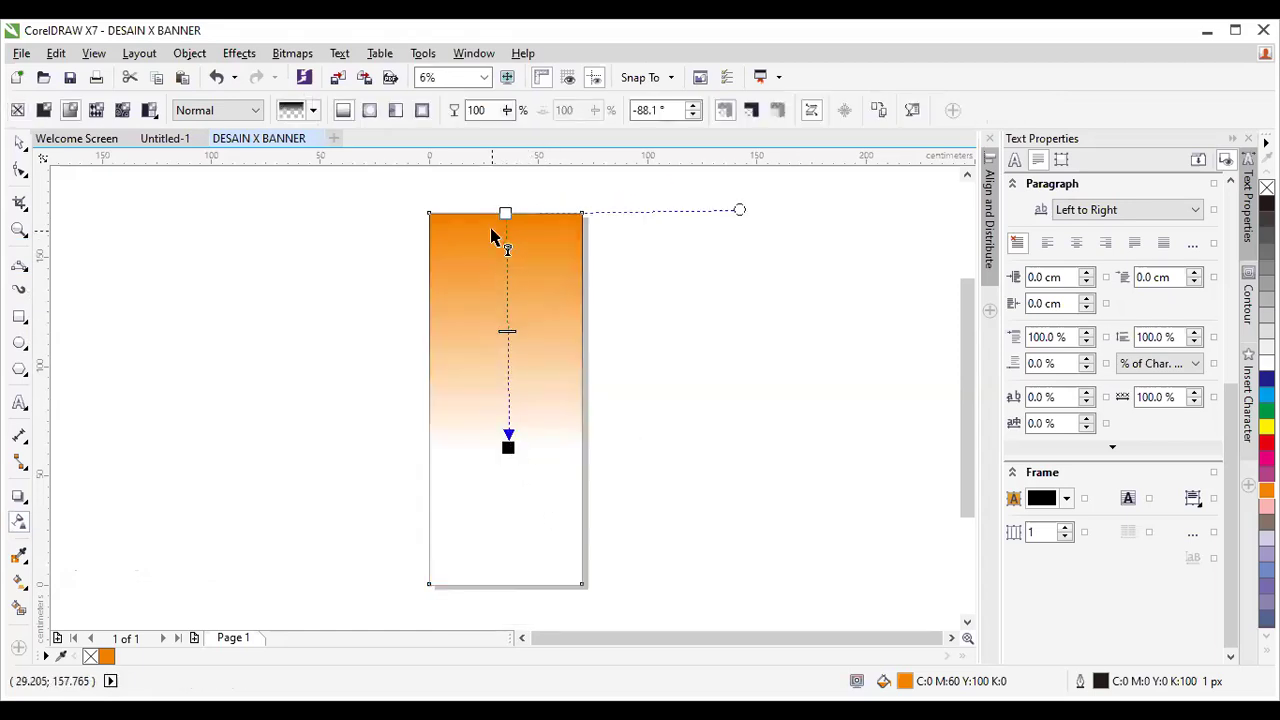
left_click_drag(508, 447, 505, 584)
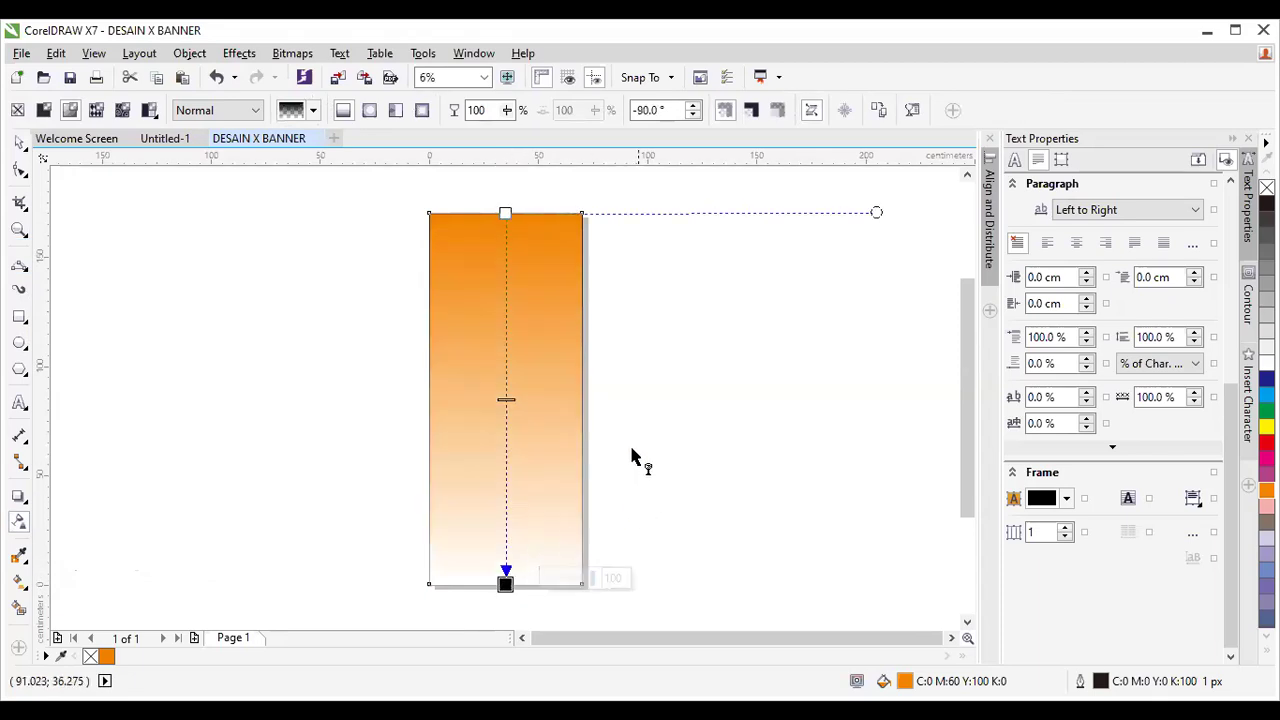
left_click(507, 583)
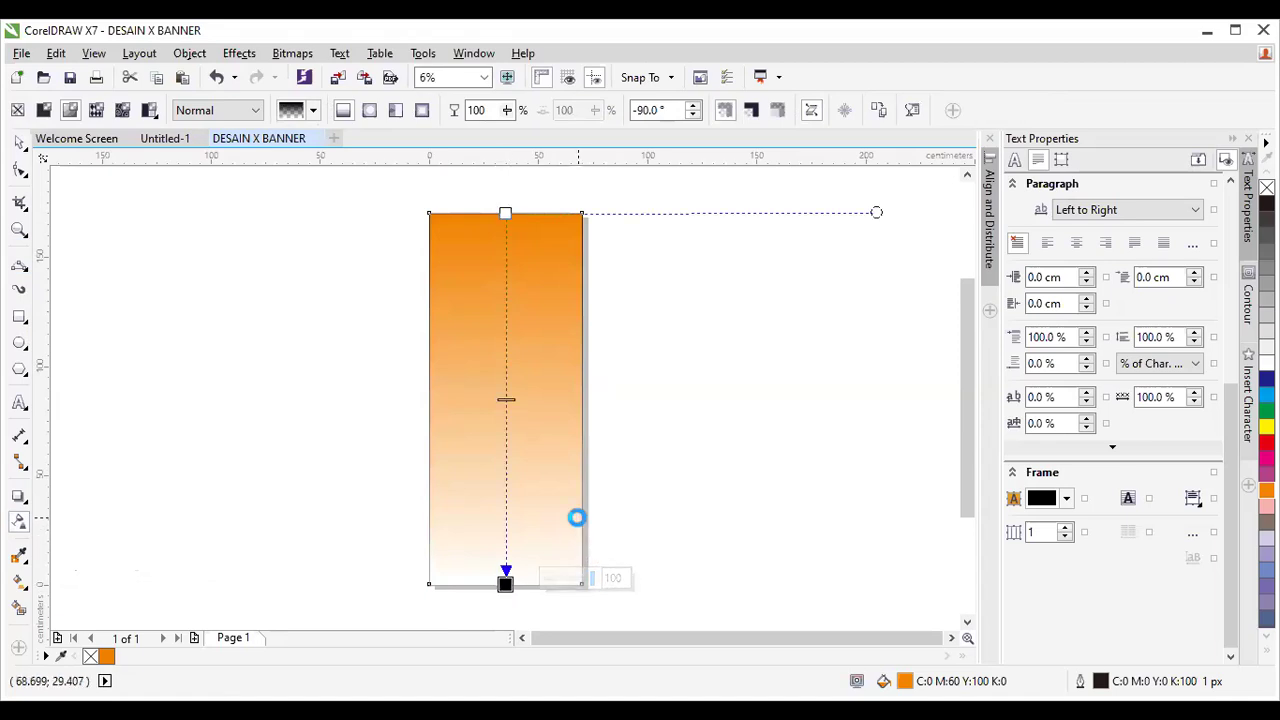
key("ctrl+z")
key("ctrl+z")
key("ctrl+z")
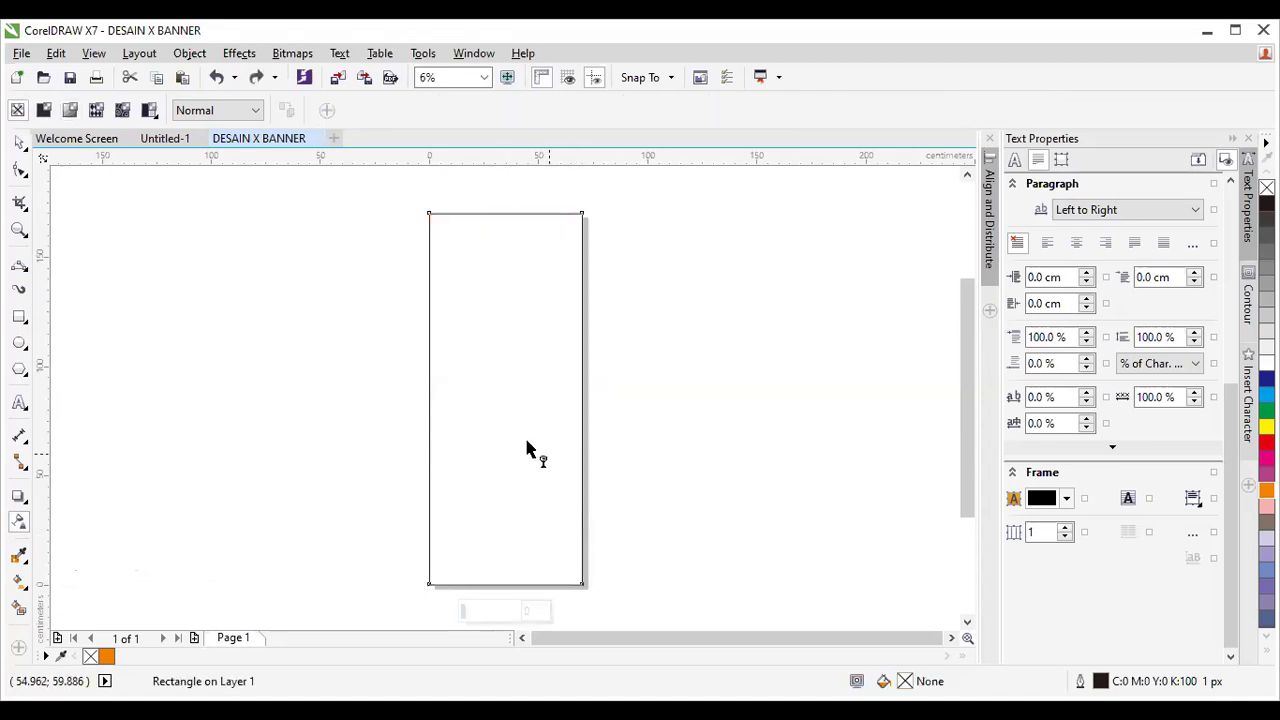
Restore the orange fill, fade it from solid bottom to clear top with a raised midpoint, then deselect.
left_click(255, 79)
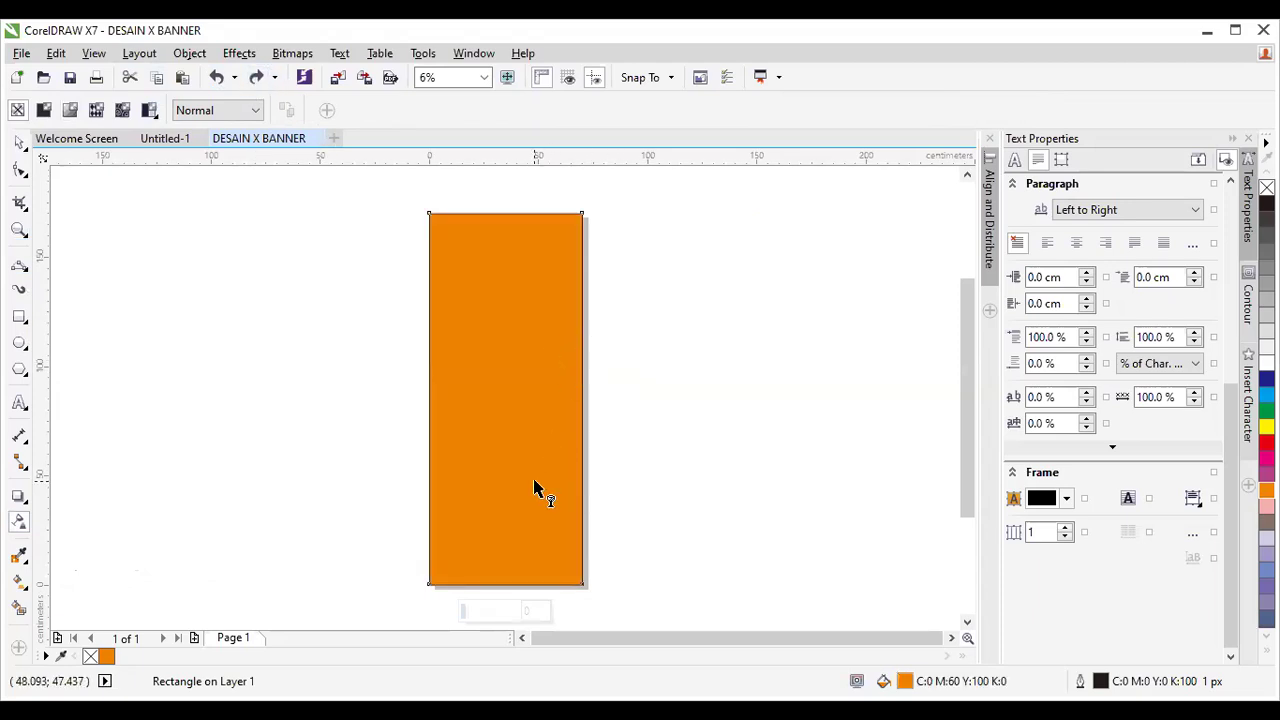
left_click_drag(512, 562, 506, 284)
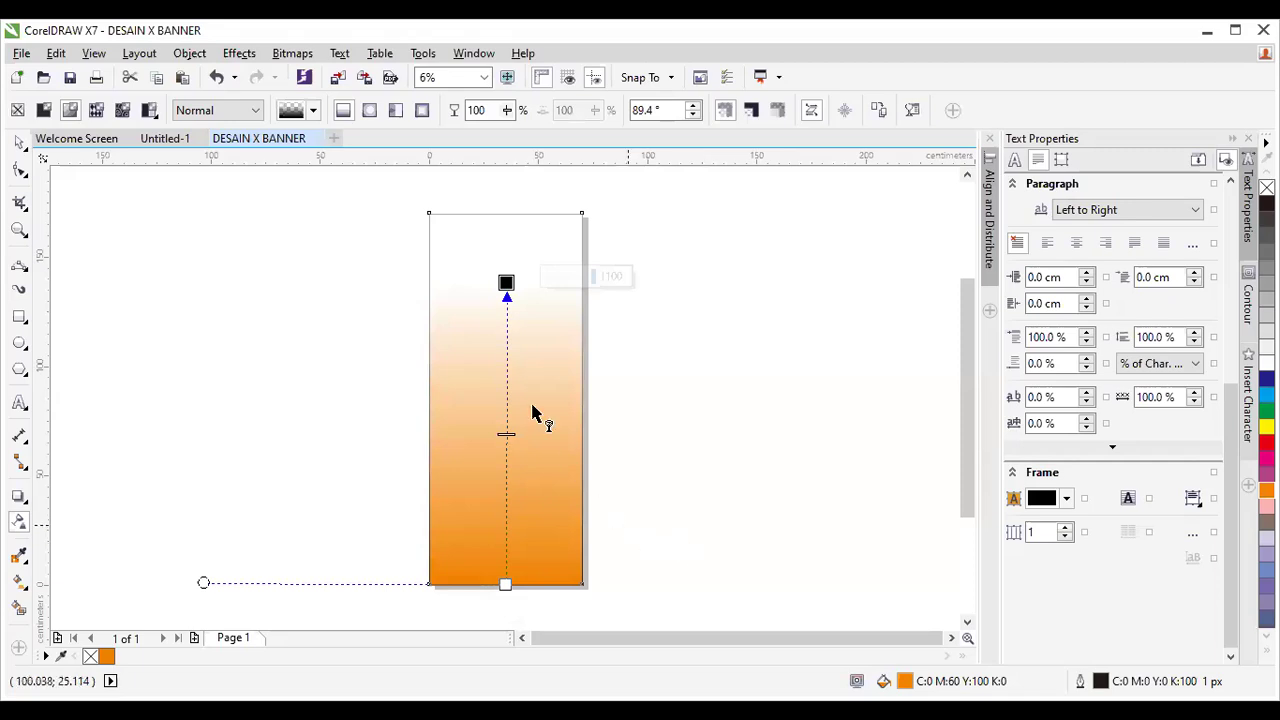
left_click_drag(506, 434, 506, 380)
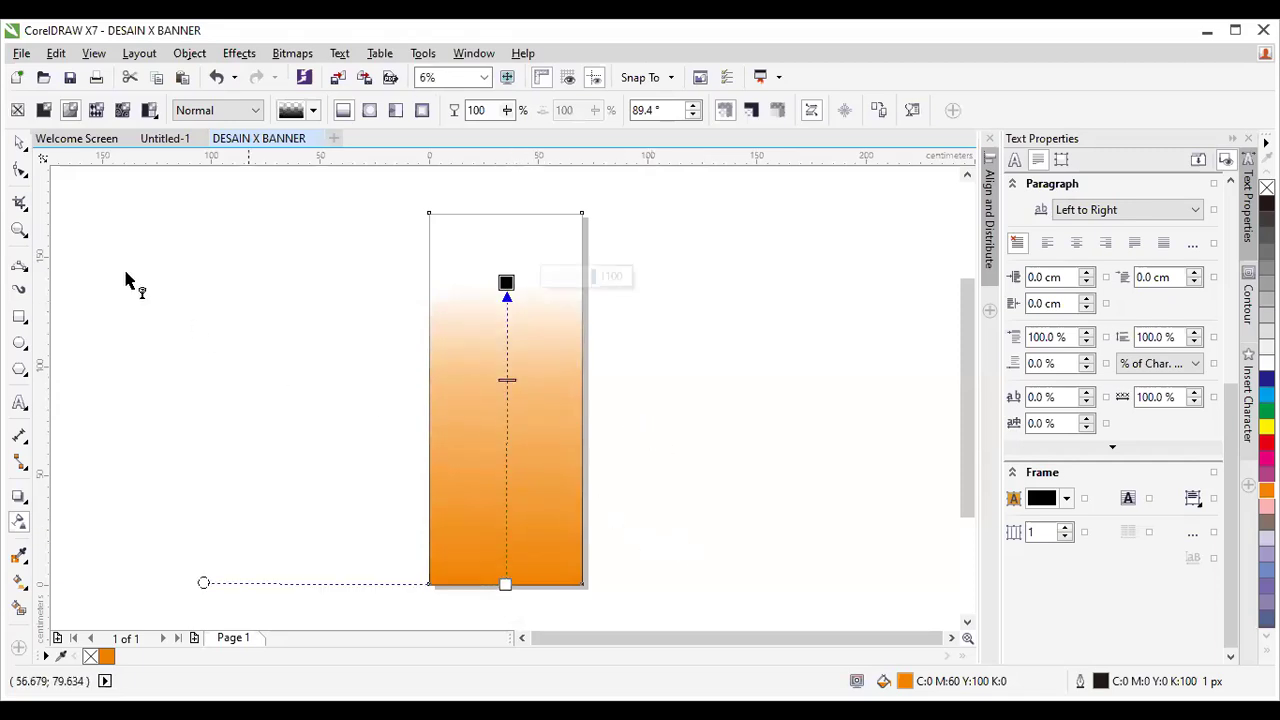
left_click(20, 145)
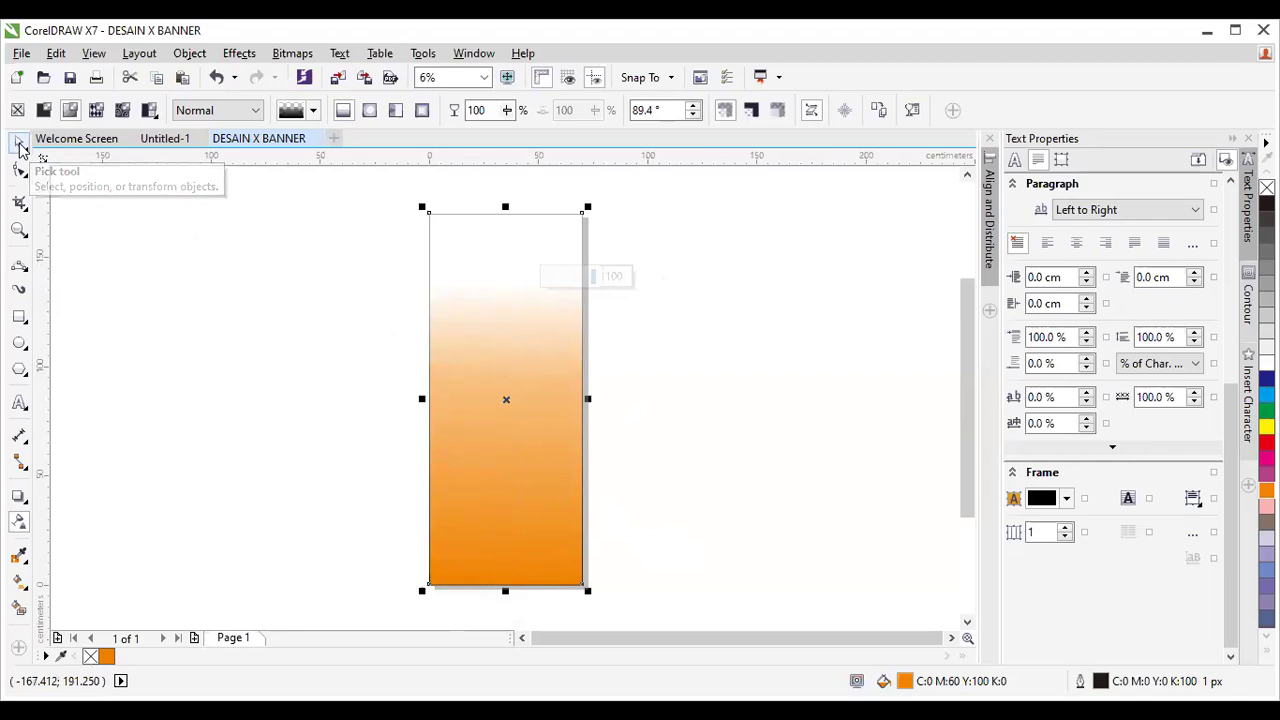
left_click(261, 348)
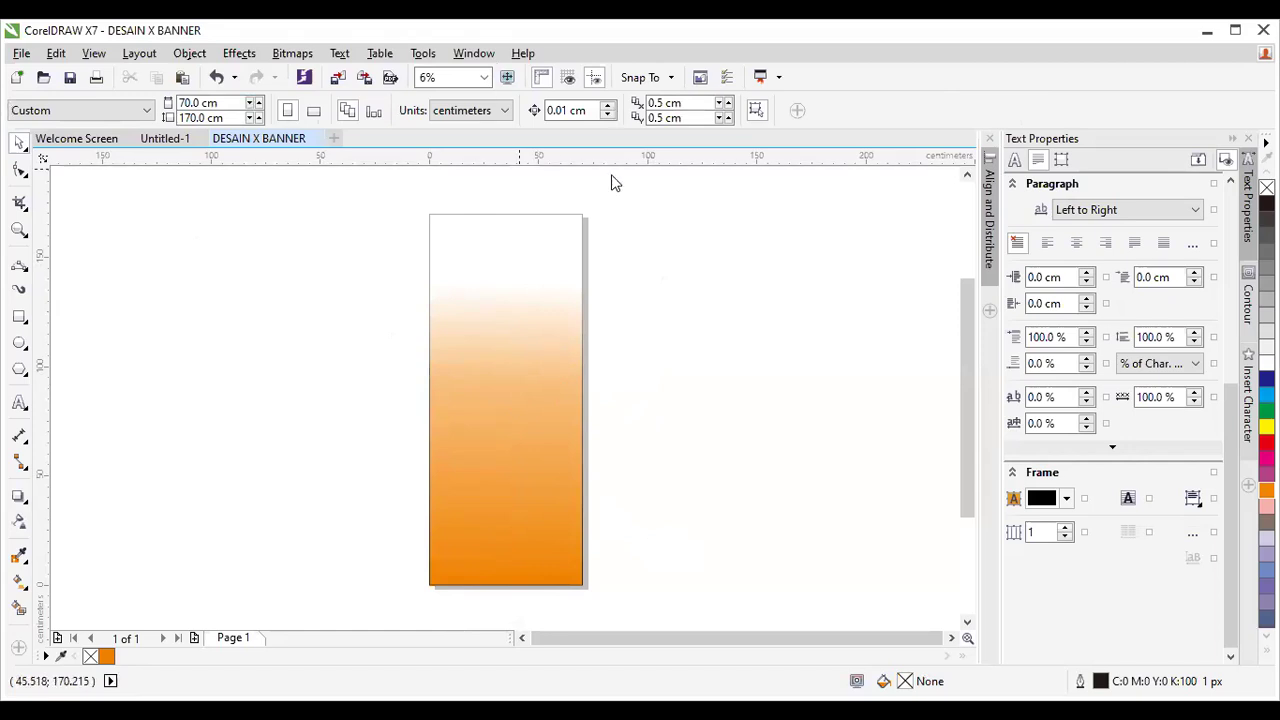
left_click(538, 383)
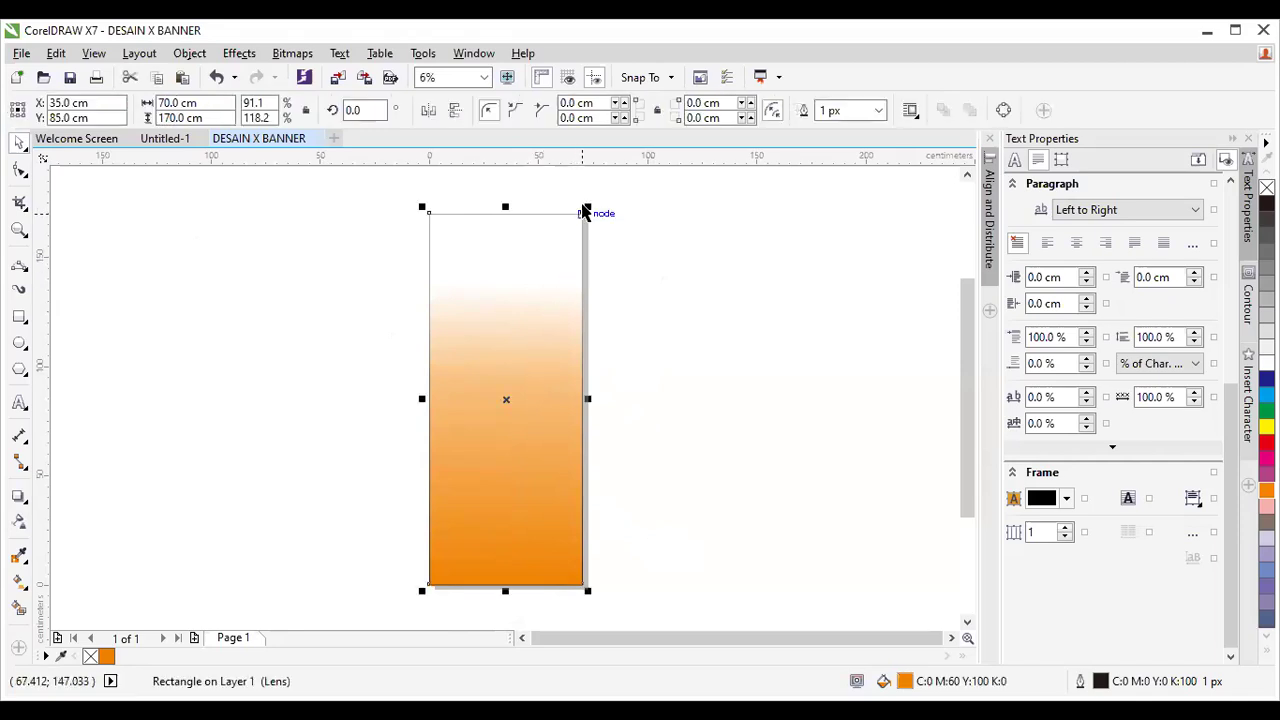
left_click_drag(586, 206, 604, 272)
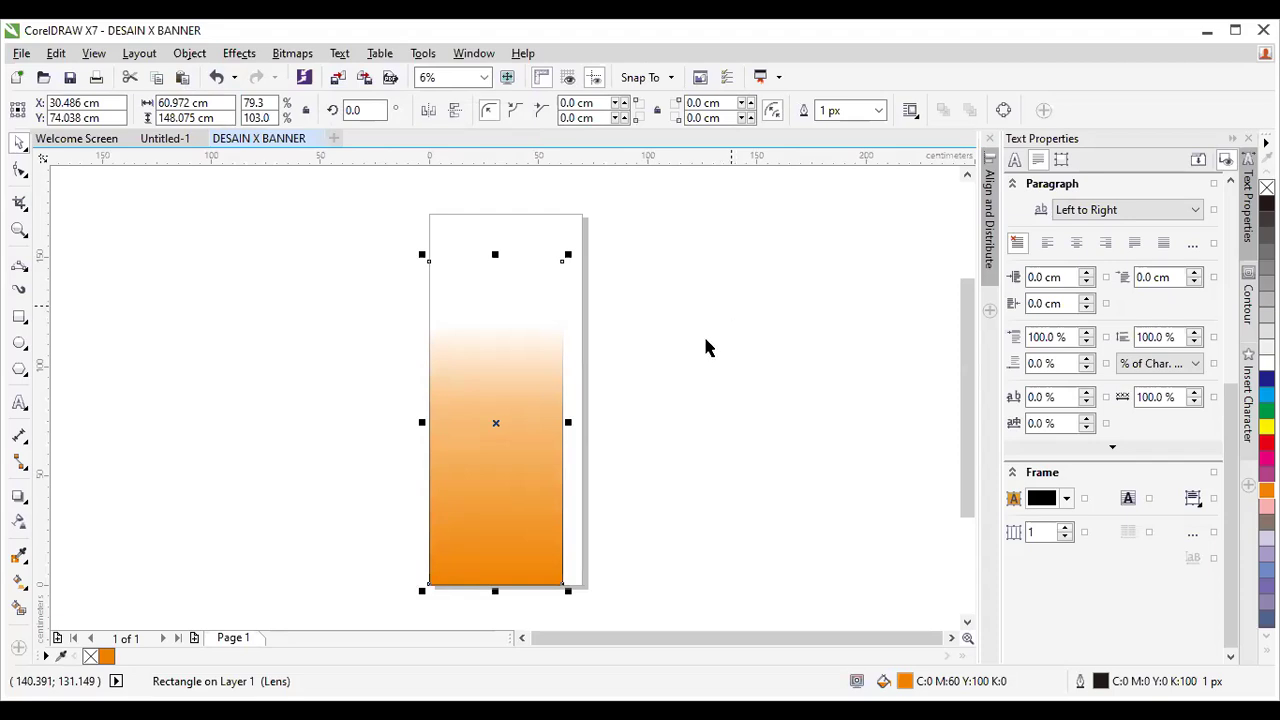
left_click_drag(568, 255, 455, 533)
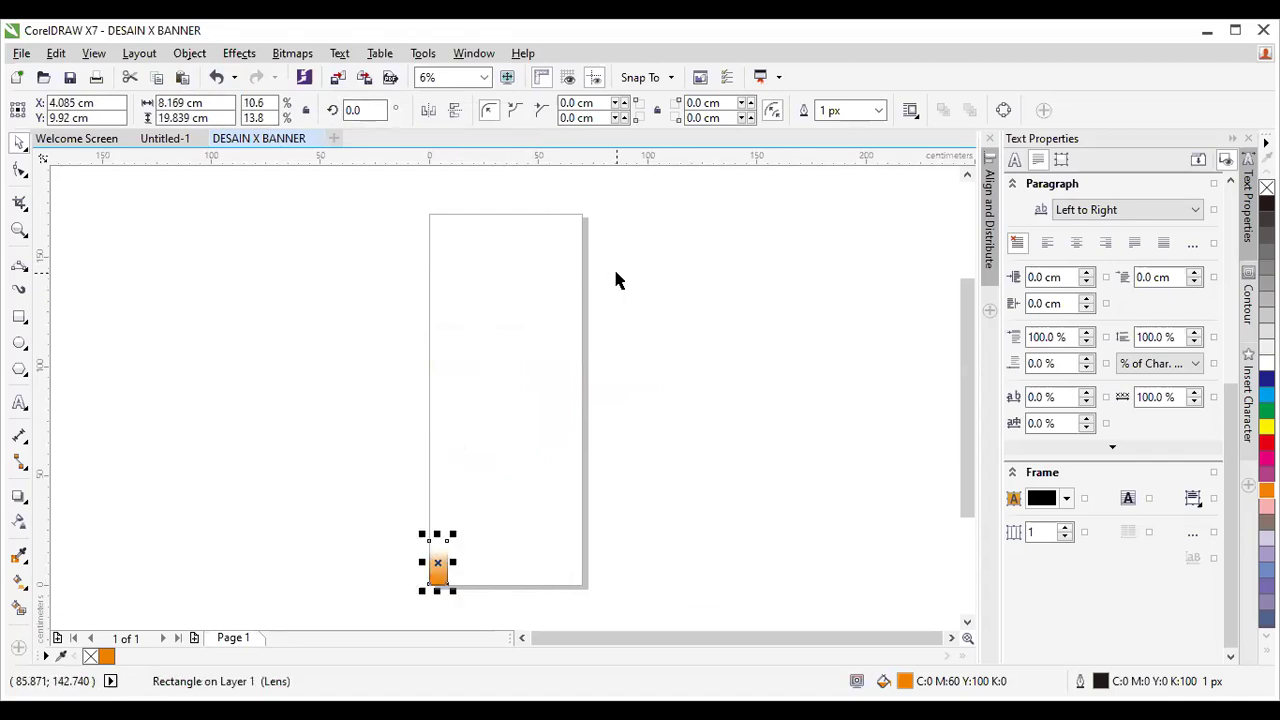
key("ctrl+z")
key("ctrl+z")
key("ctrl+z")
key("ctrl+z")
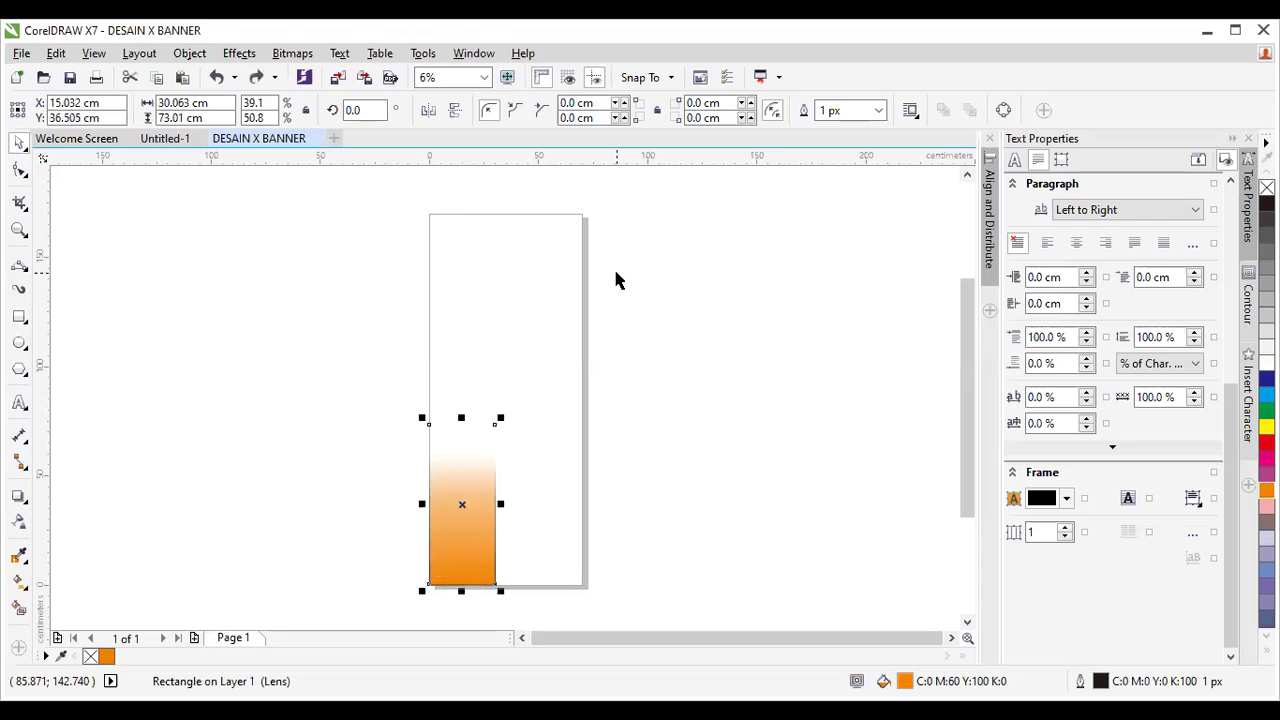
key("ctrl+z")
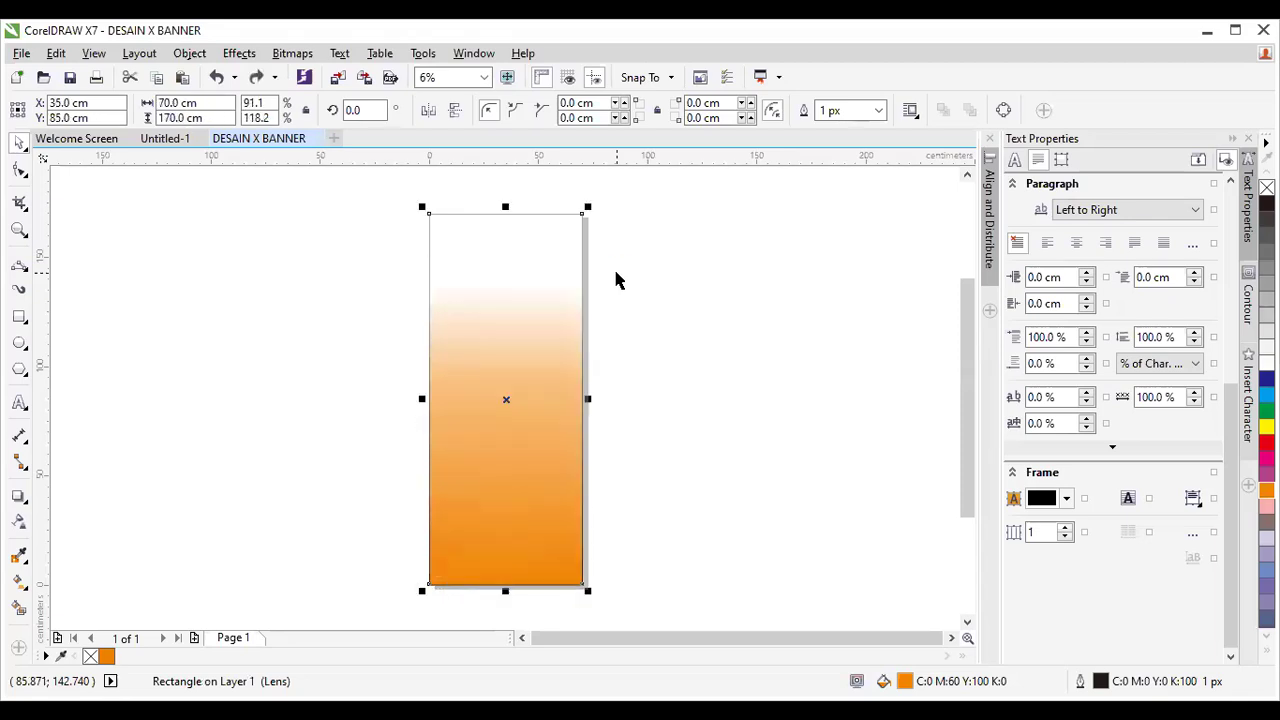
Deselect the faded orange rectangle by clicking empty canvas.
left_click(641, 280)
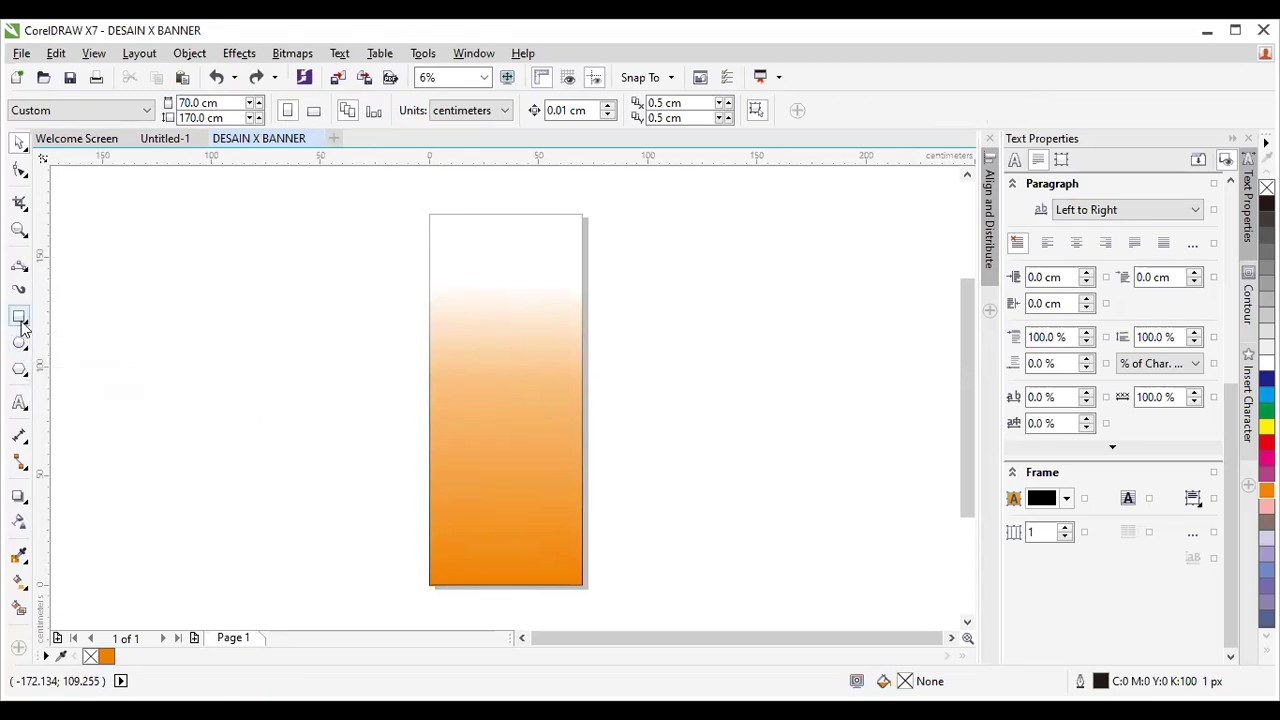
Draw a 70 × 120.846 cm rectangle over the lower page, keeping square corners after undoing a rounding attempt.
left_click(19, 318)
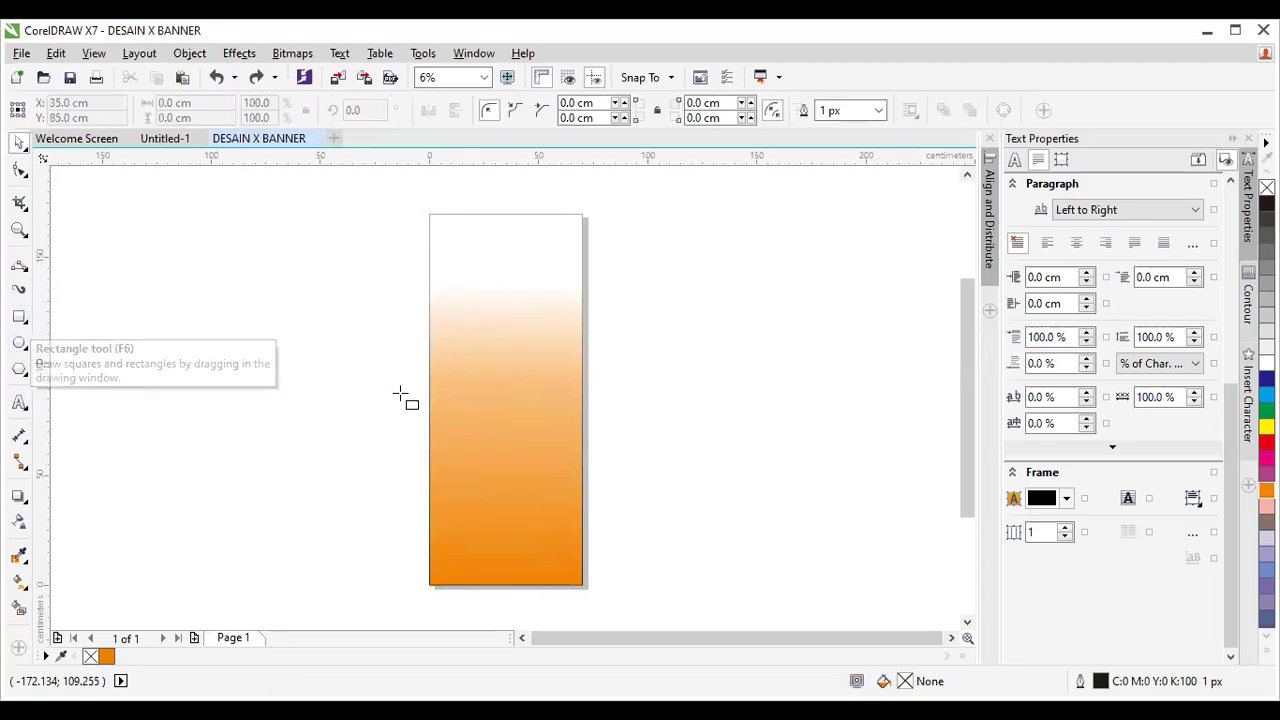
left_click_drag(430, 320, 581, 585)
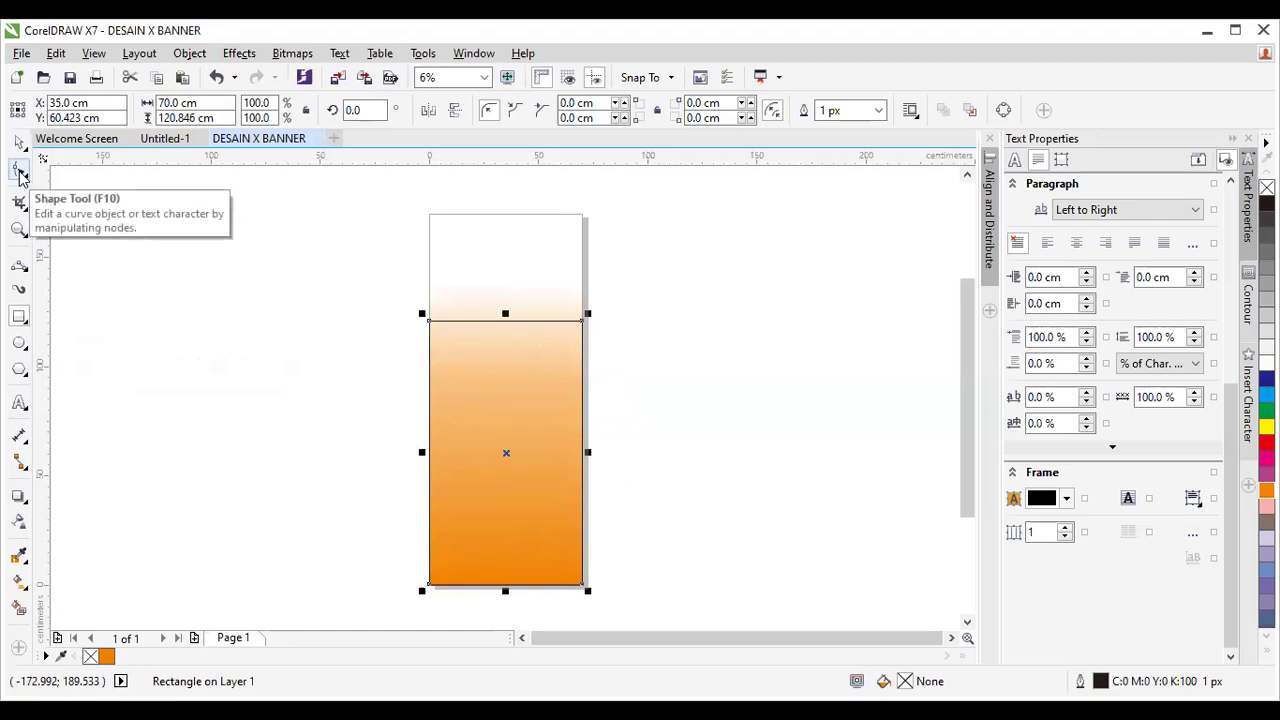
left_click(20, 172)
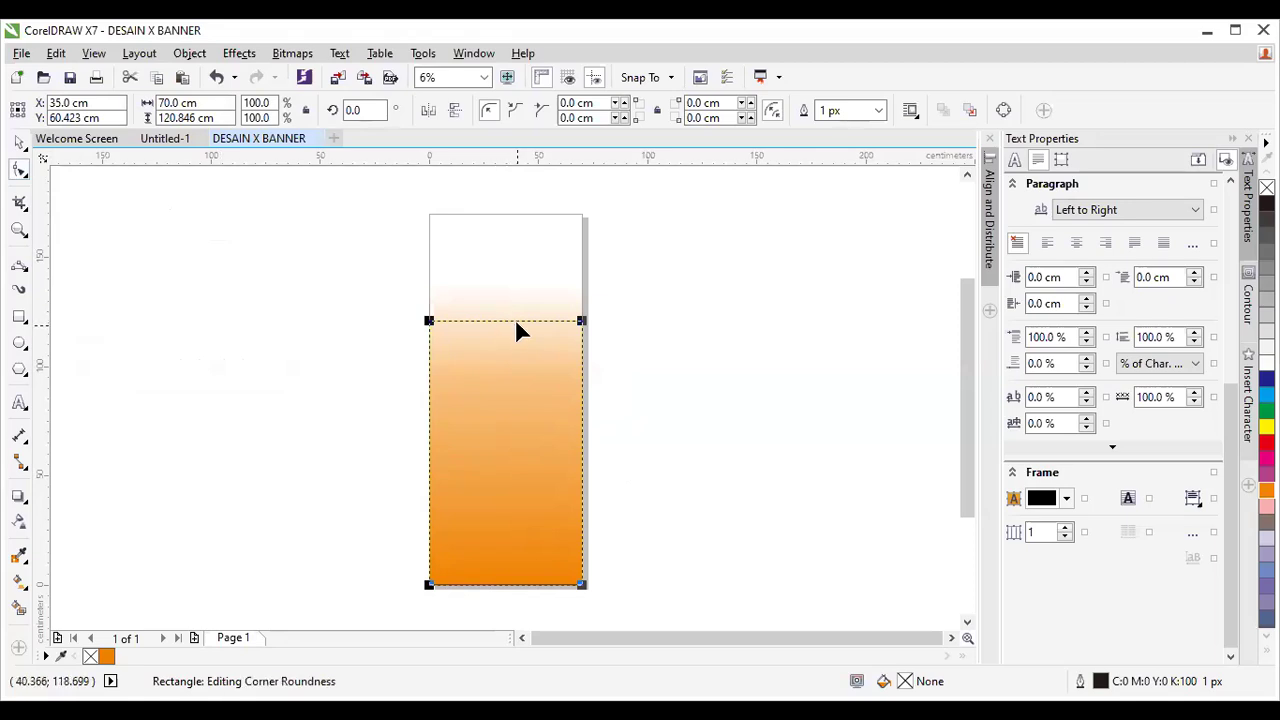
scroll(515, 318, "up", 1)
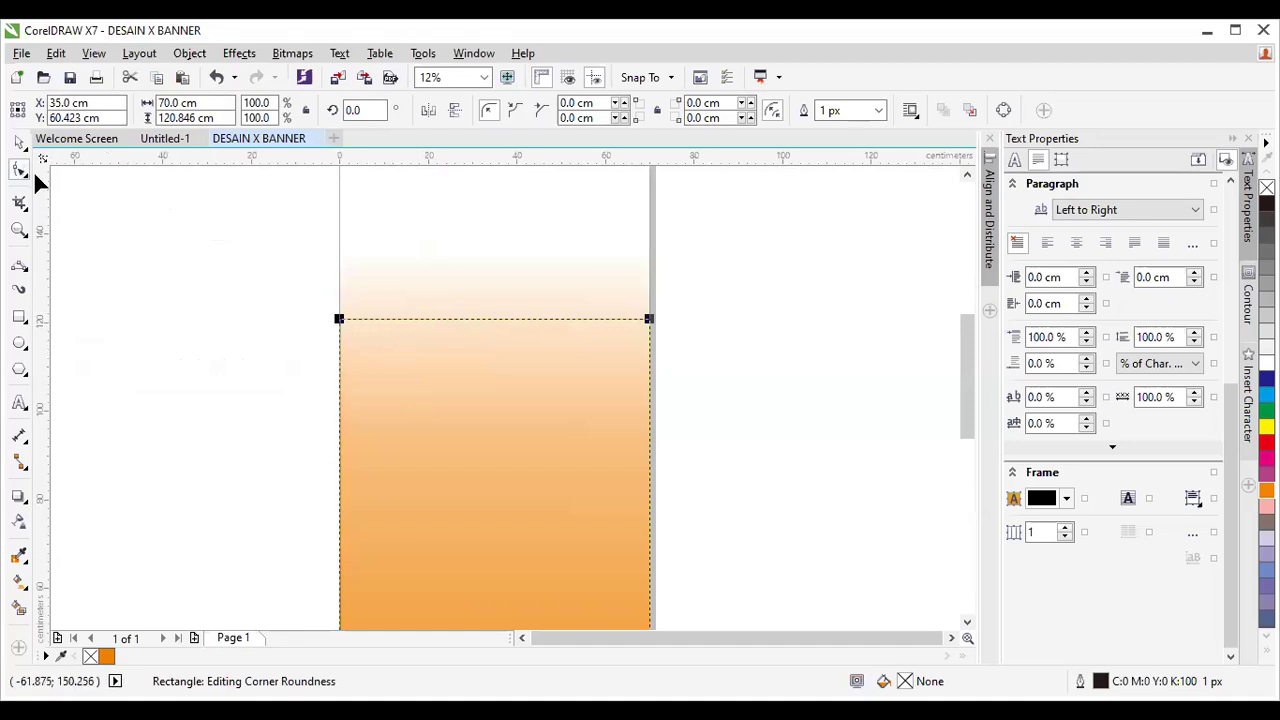
scroll(447, 335, "down", 1)
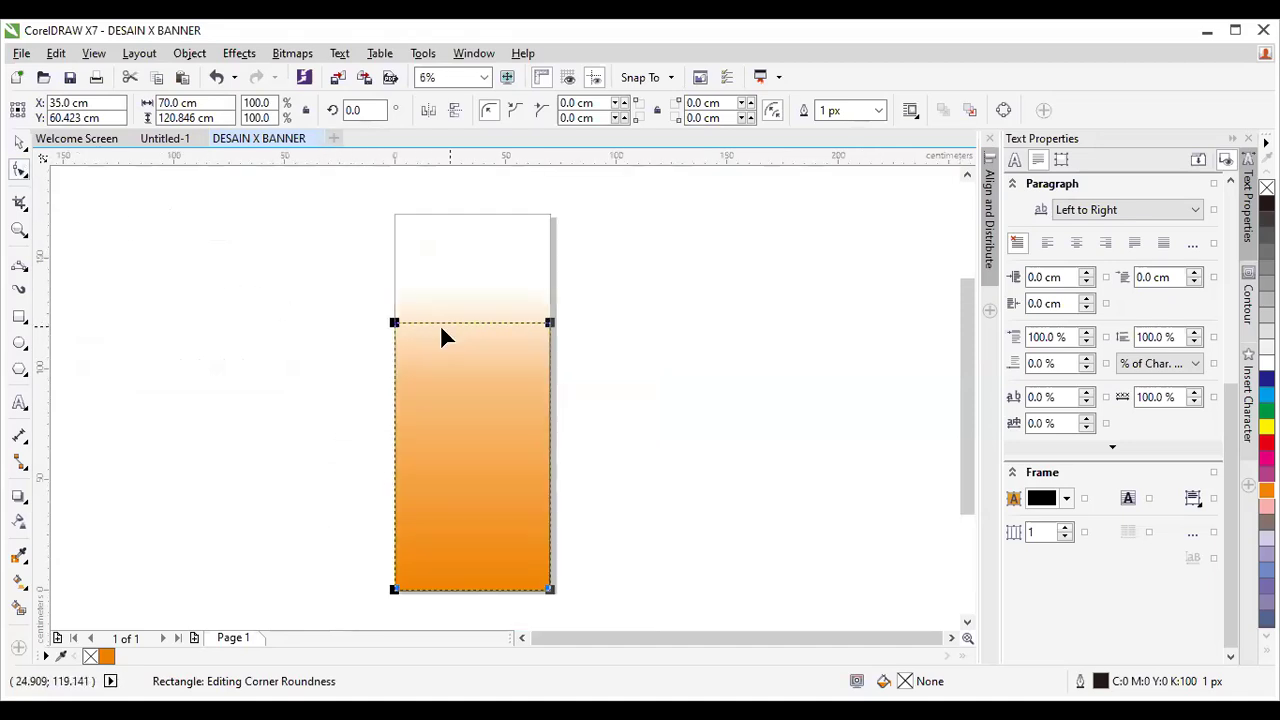
left_click_drag(397, 327, 397, 331)
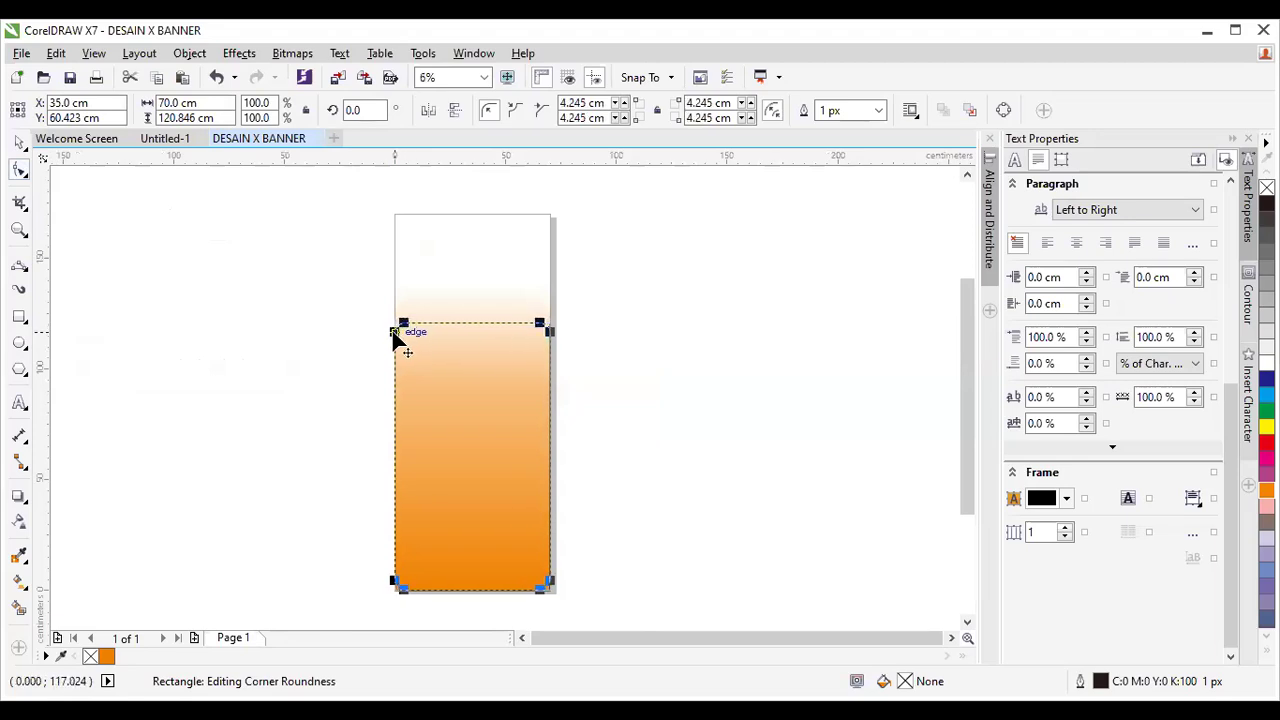
key("ctrl+z")
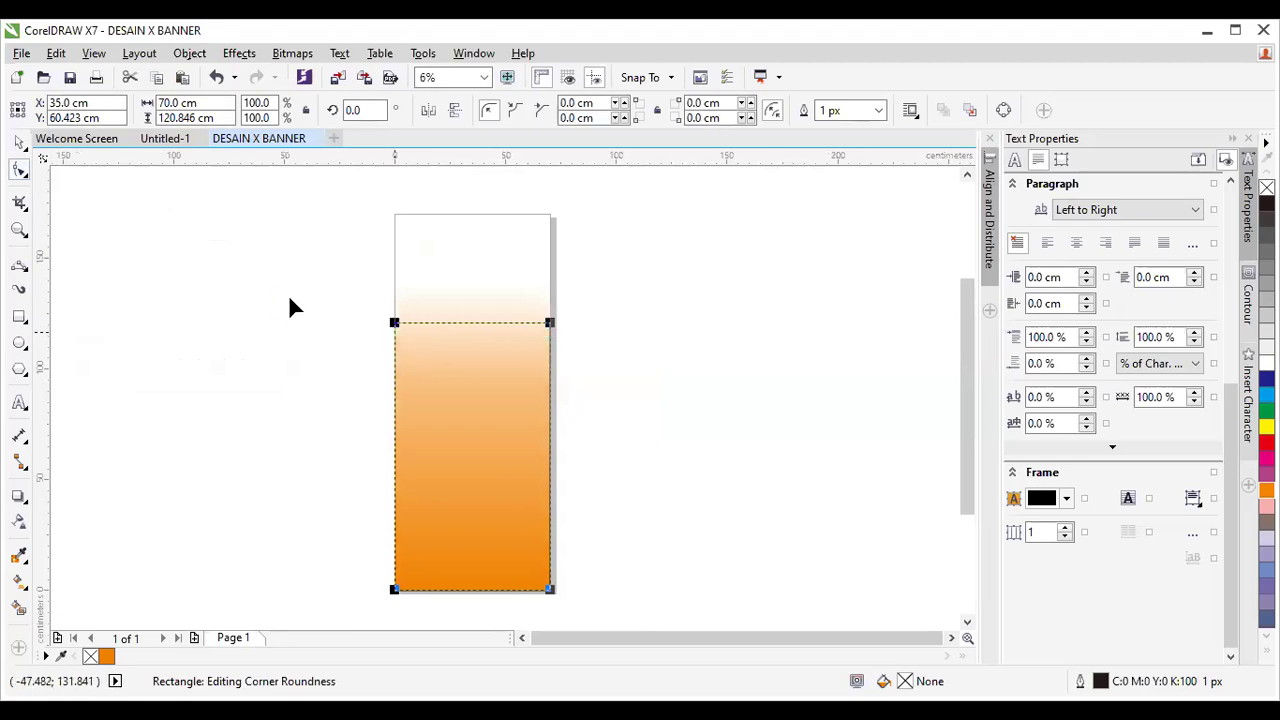
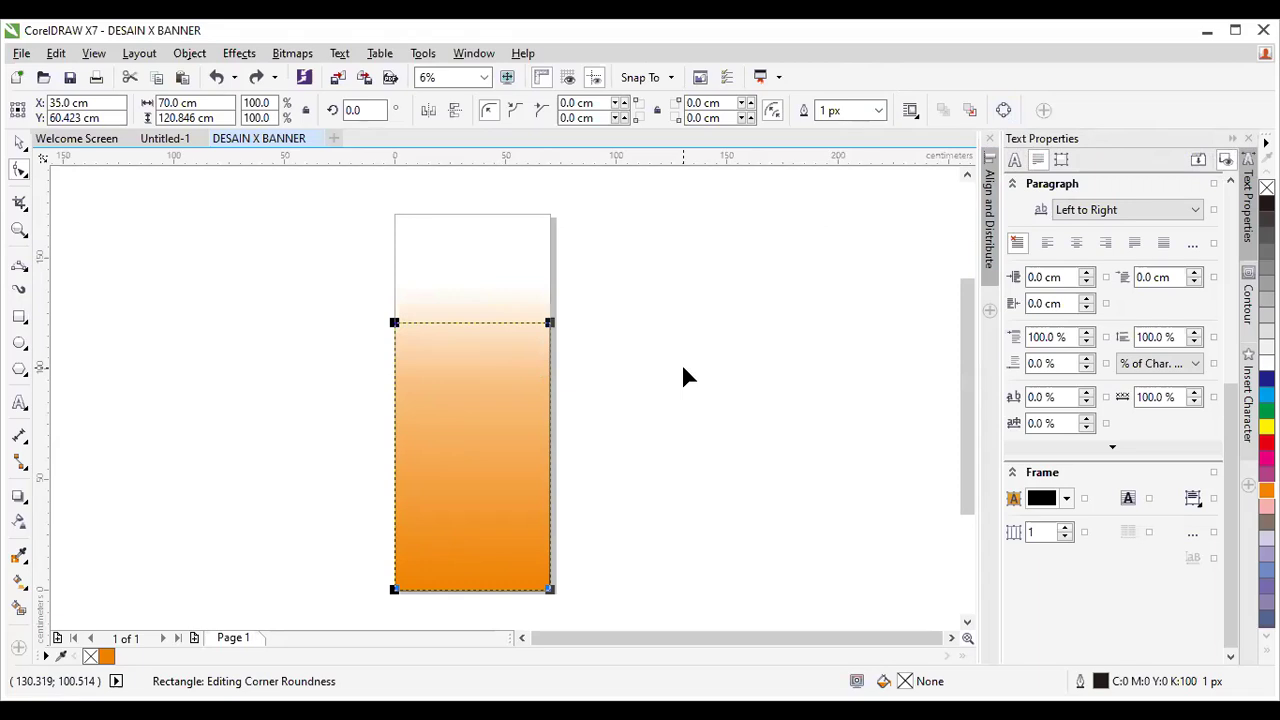
Convert the orange rectangle to curves and bend its top segment upward into a rounded arch.
key("ctrl+q")
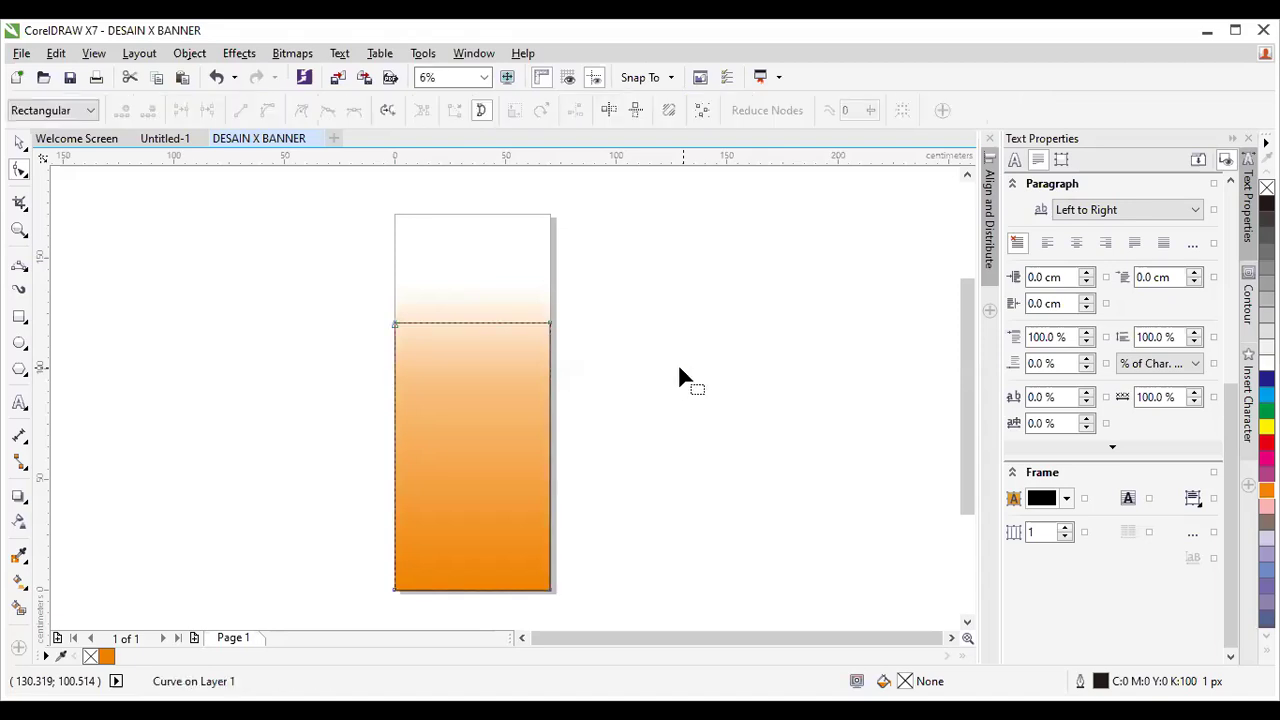
left_click(470, 323)
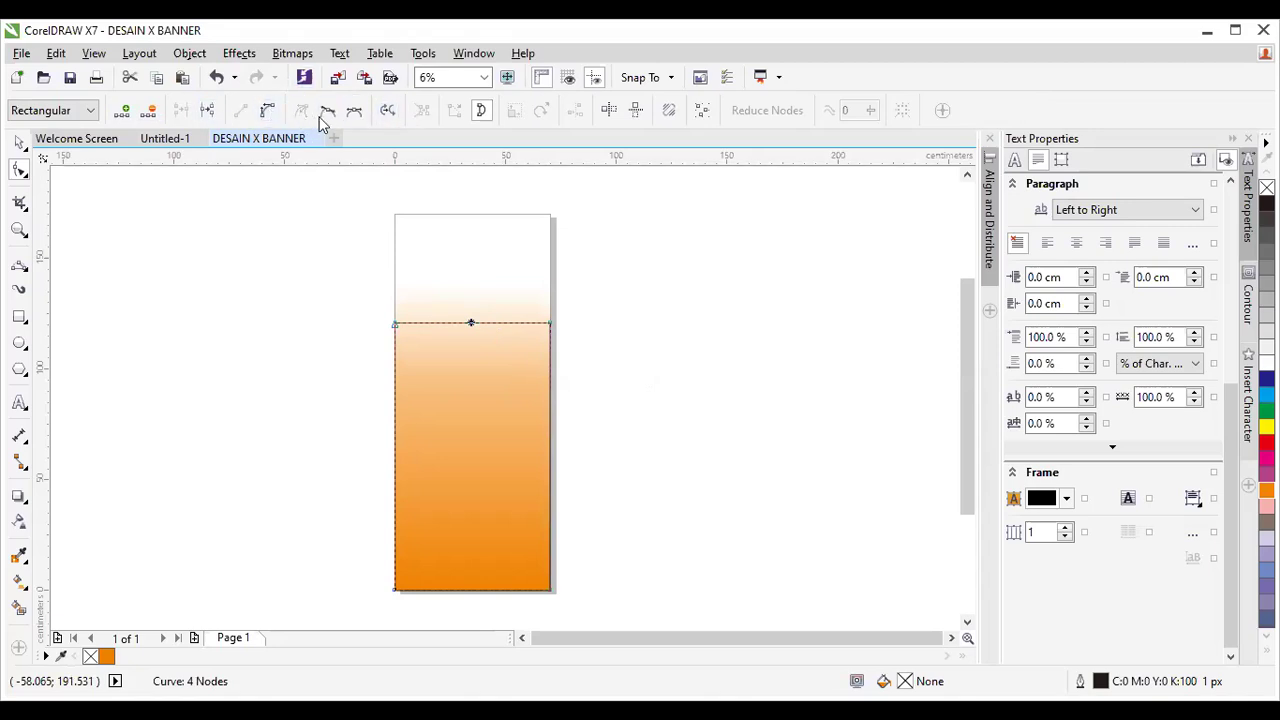
left_click(268, 112)
left_click_drag(471, 323, 468, 286)
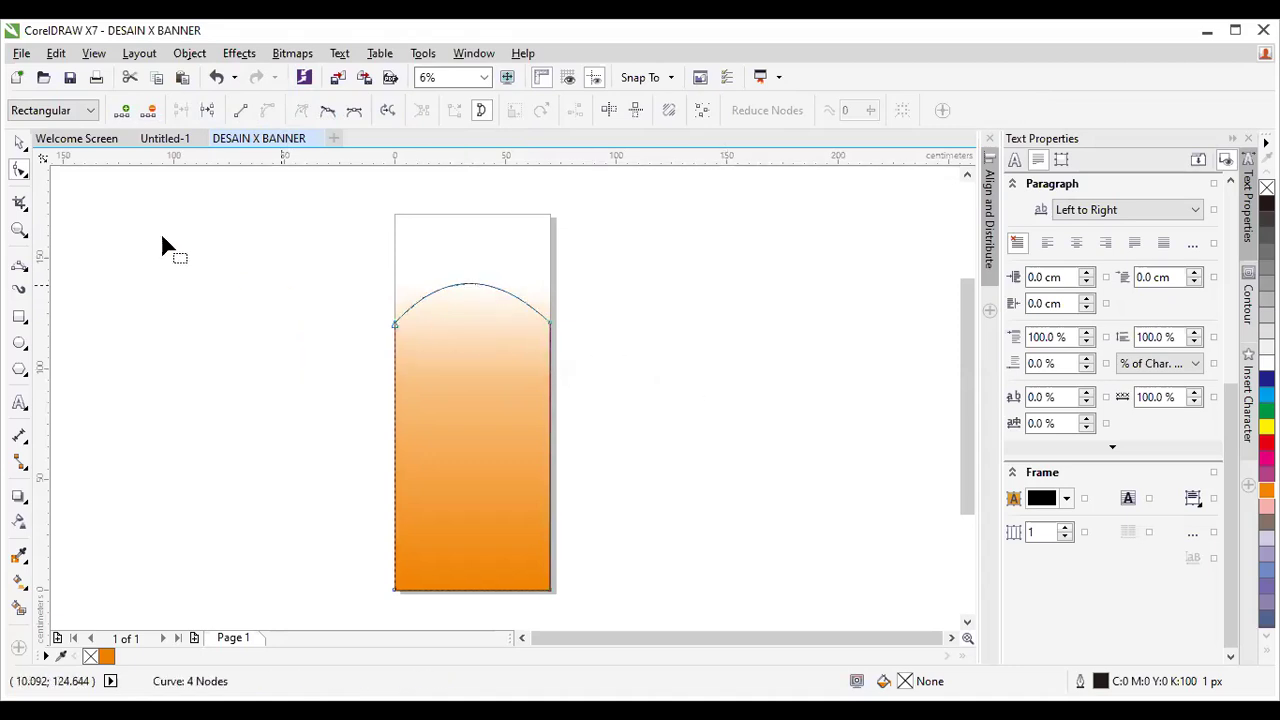
left_click(19, 143)
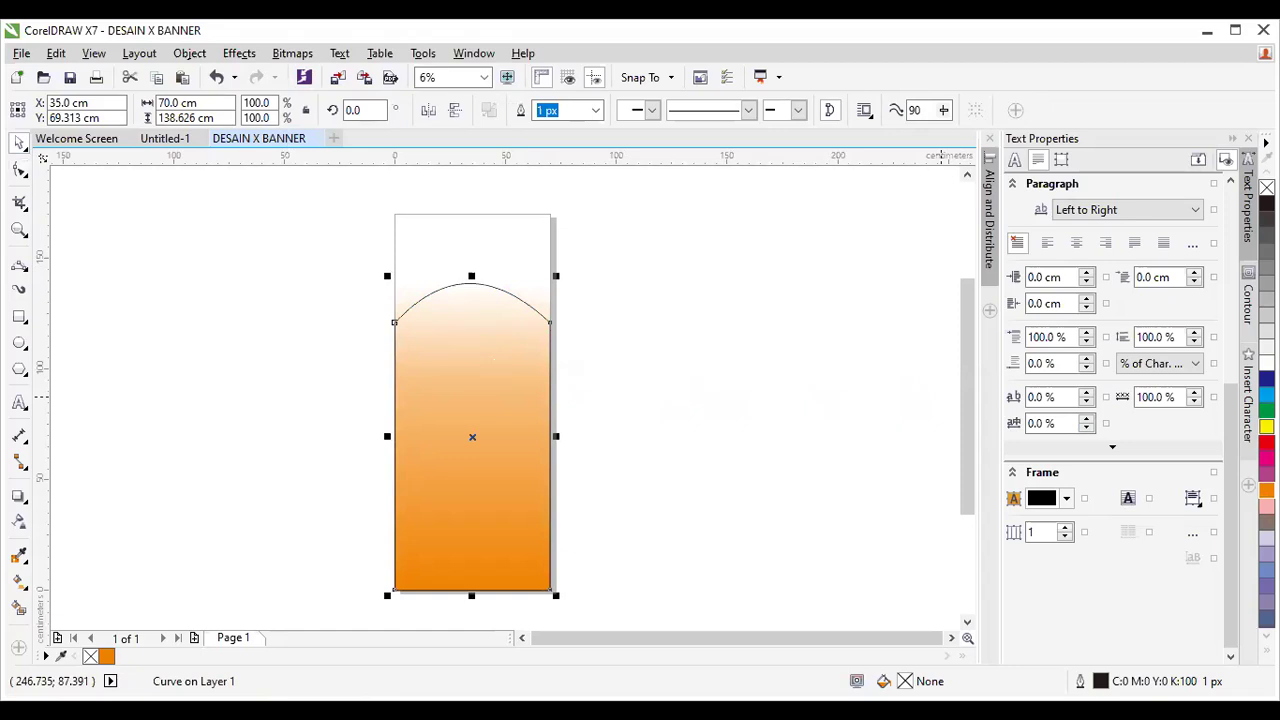
Centre the arched shape with P, lower it to the page bottom, and fill it solid yellow.
left_click(1266, 427)
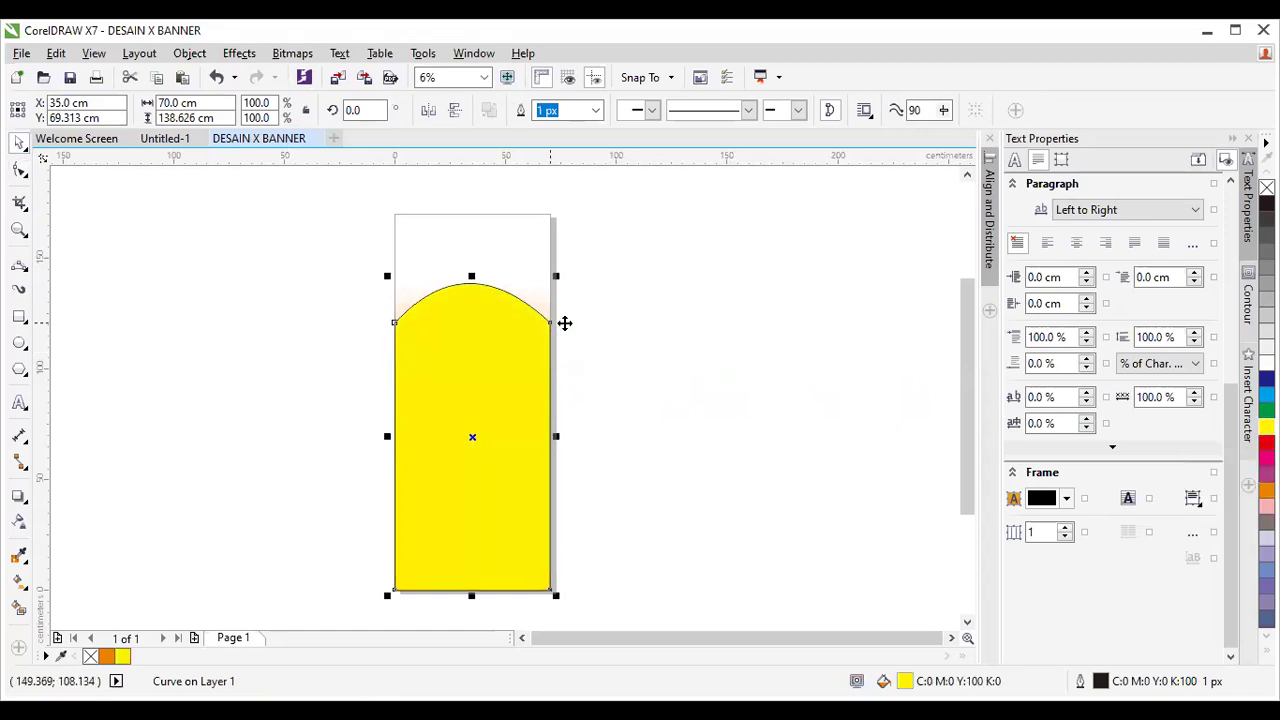
key("ctrl+z")
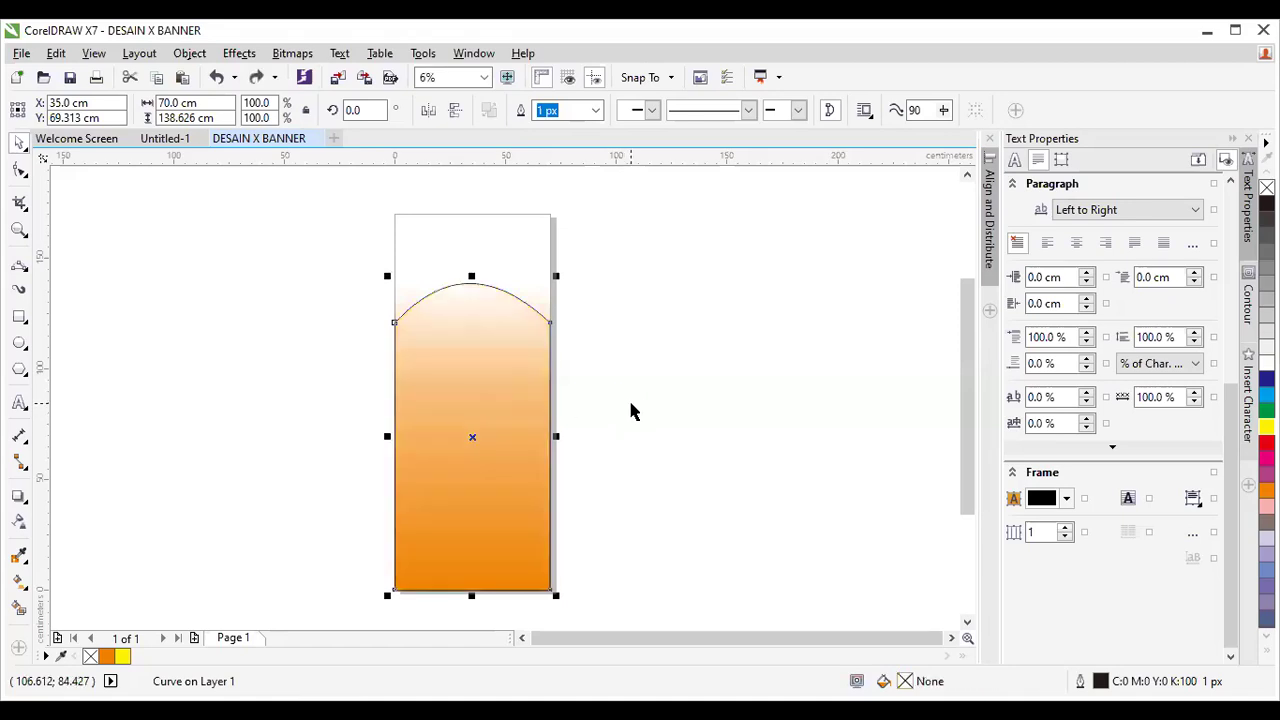
left_click(631, 409)
left_click(474, 407)
left_click_drag(471, 426, 371, 403)
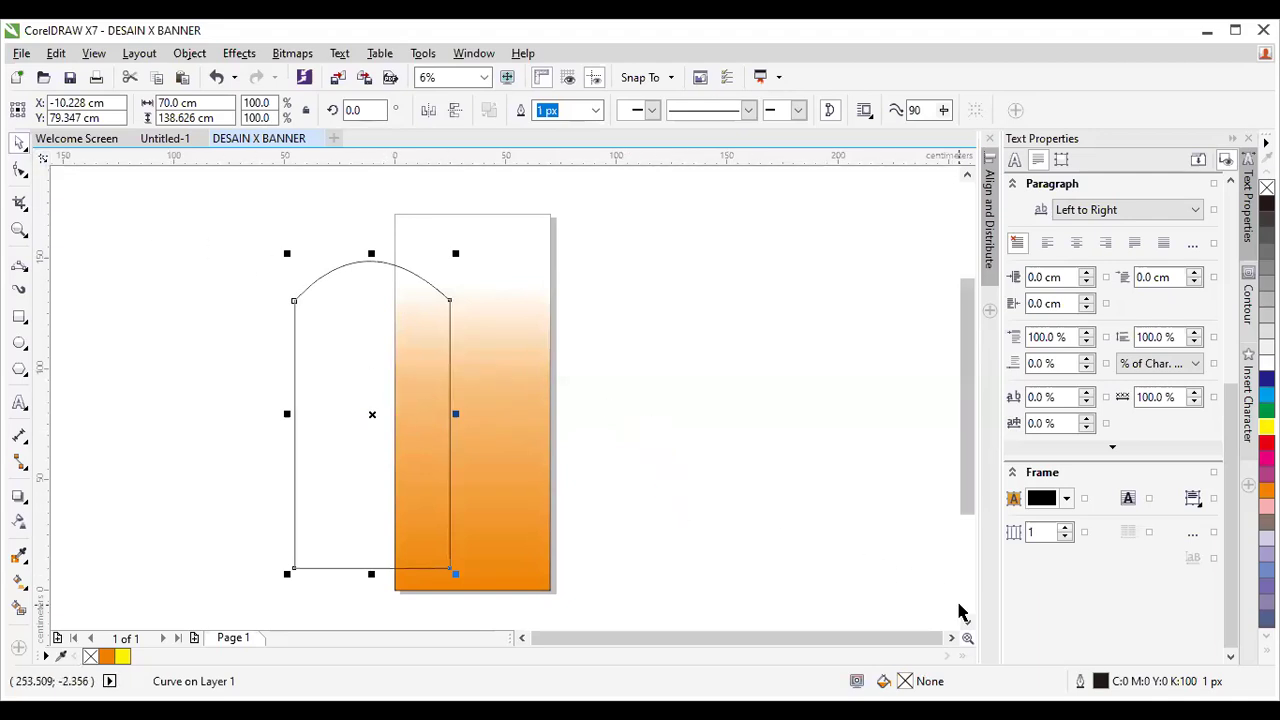
key("p")
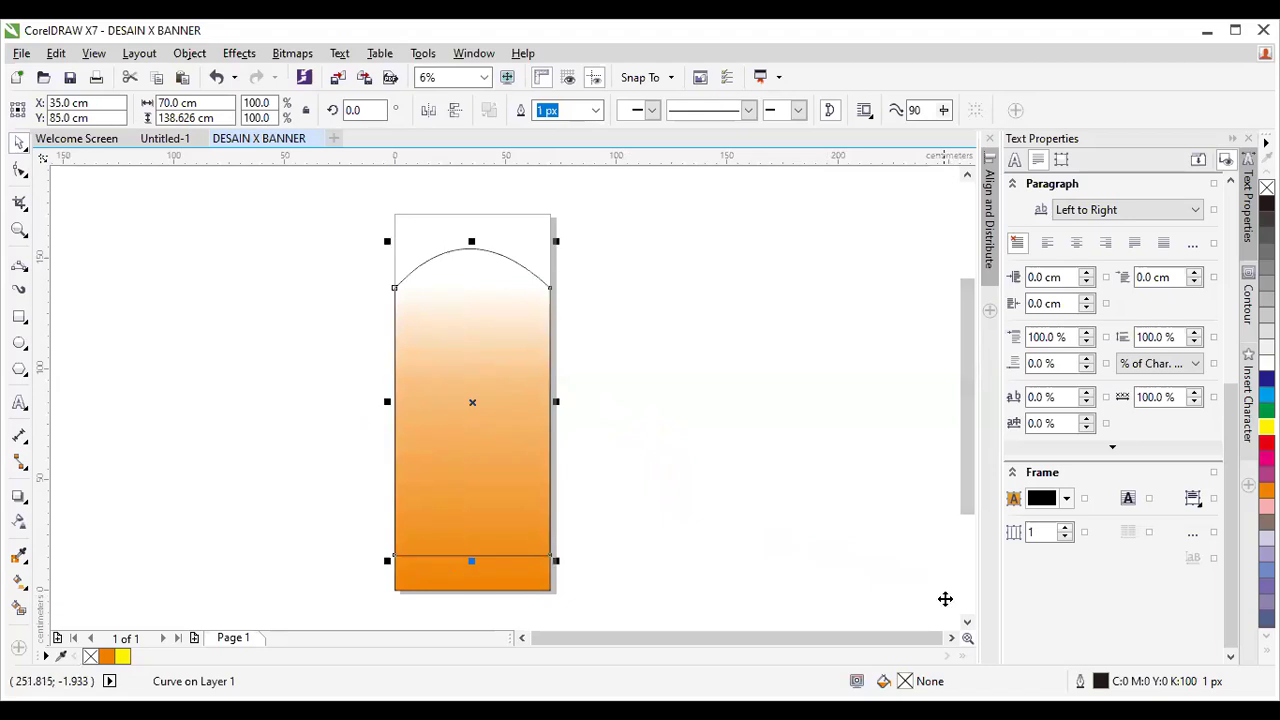
left_click_drag(480, 437, 481, 472)
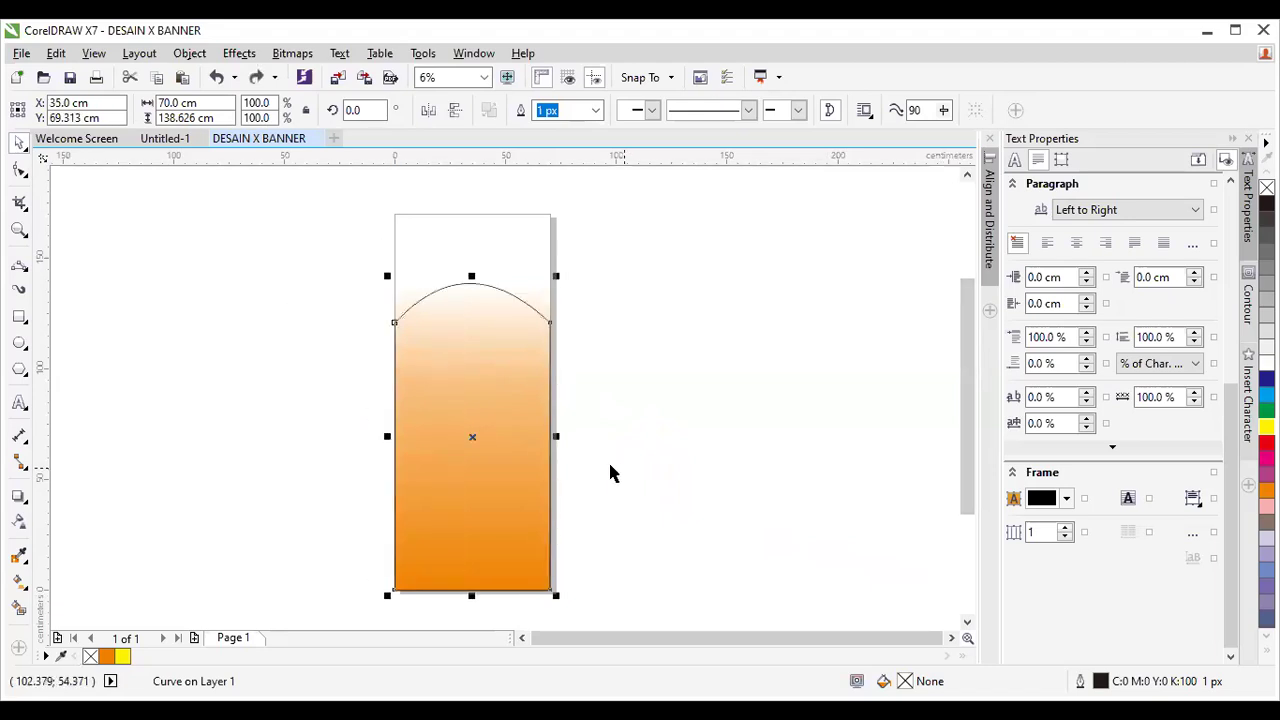
left_click(1266, 427)
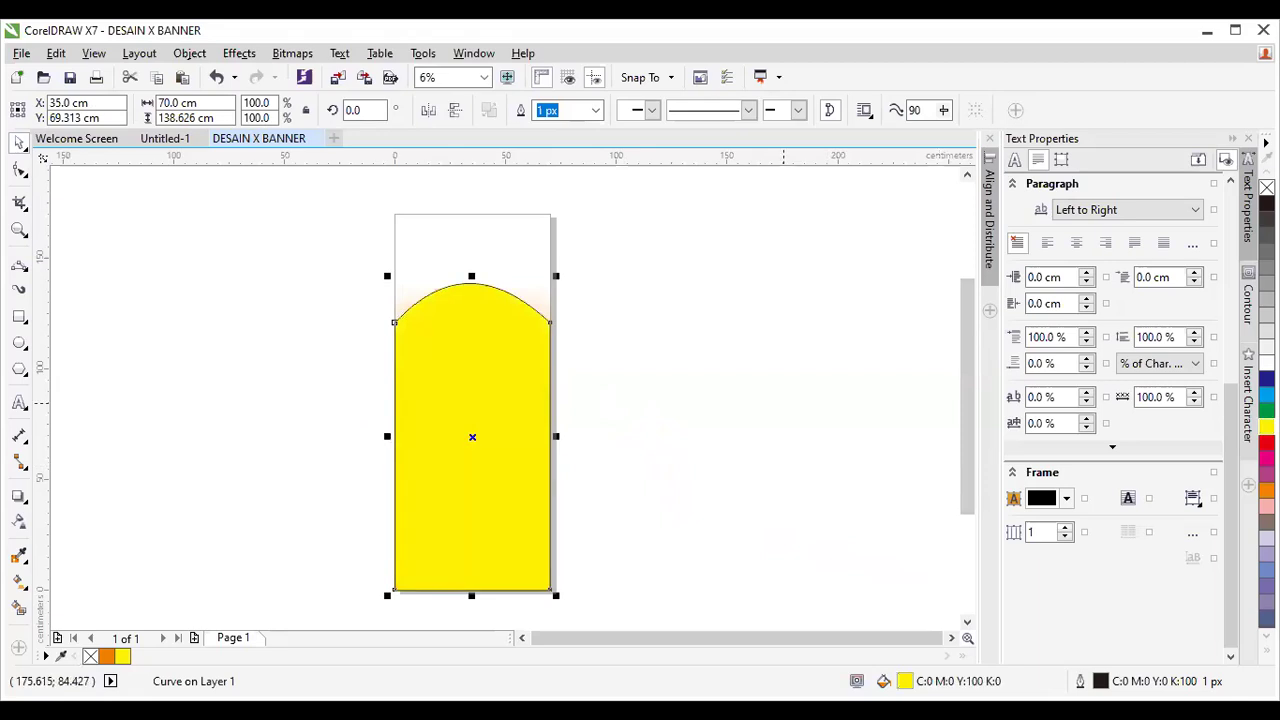
Drag a linear yellow-to-orange gradient down the arched shape and adjust its midpoint.
left_click(21, 524)
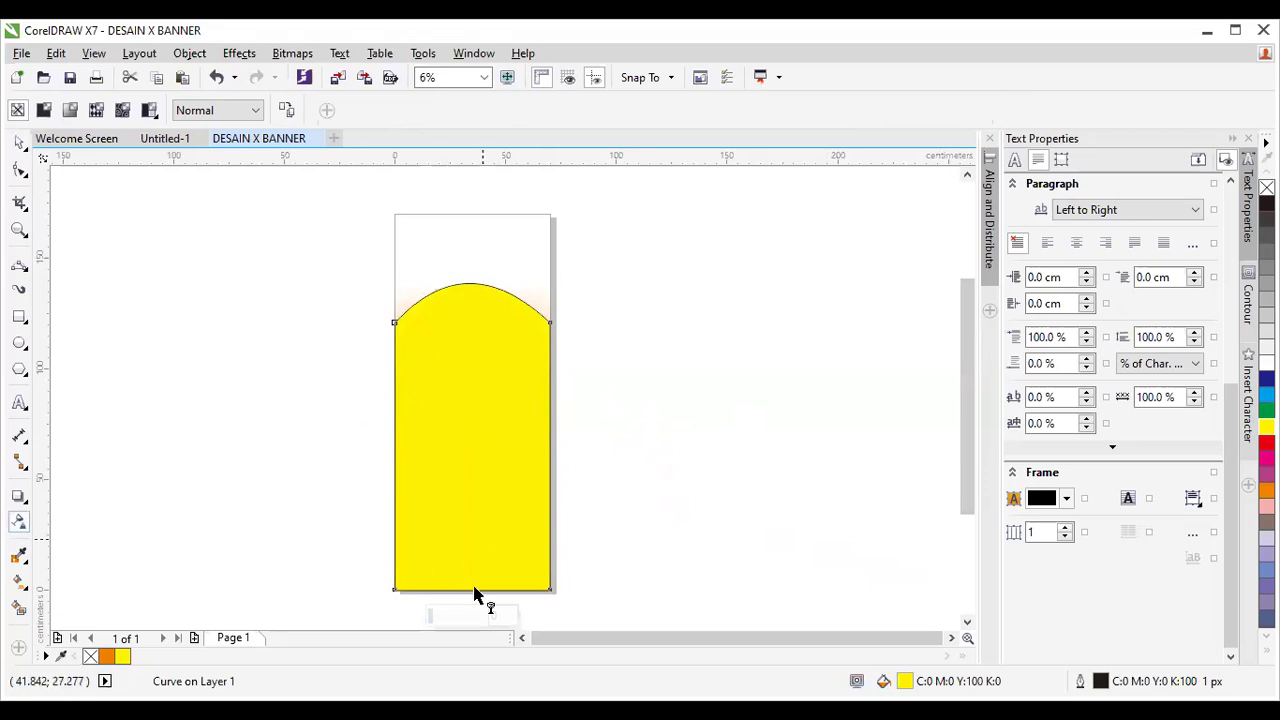
left_click_drag(472, 369, 476, 588)
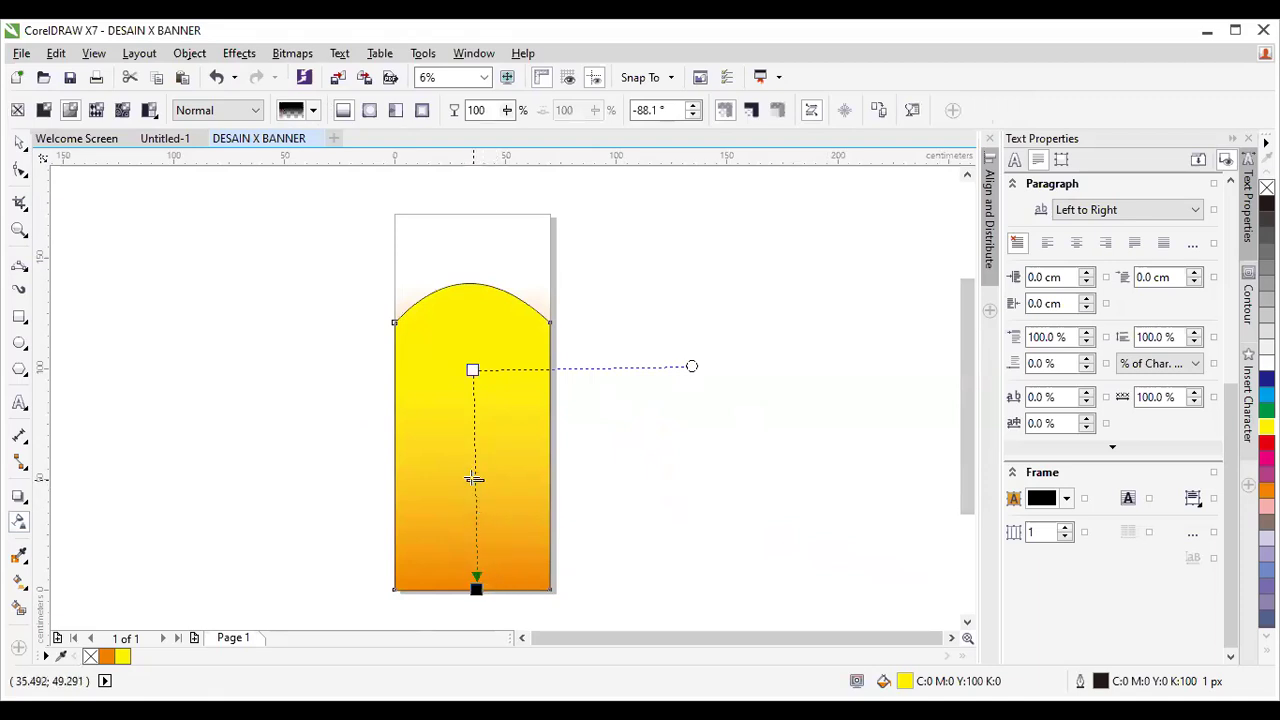
left_click_drag(474, 423, 474, 421)
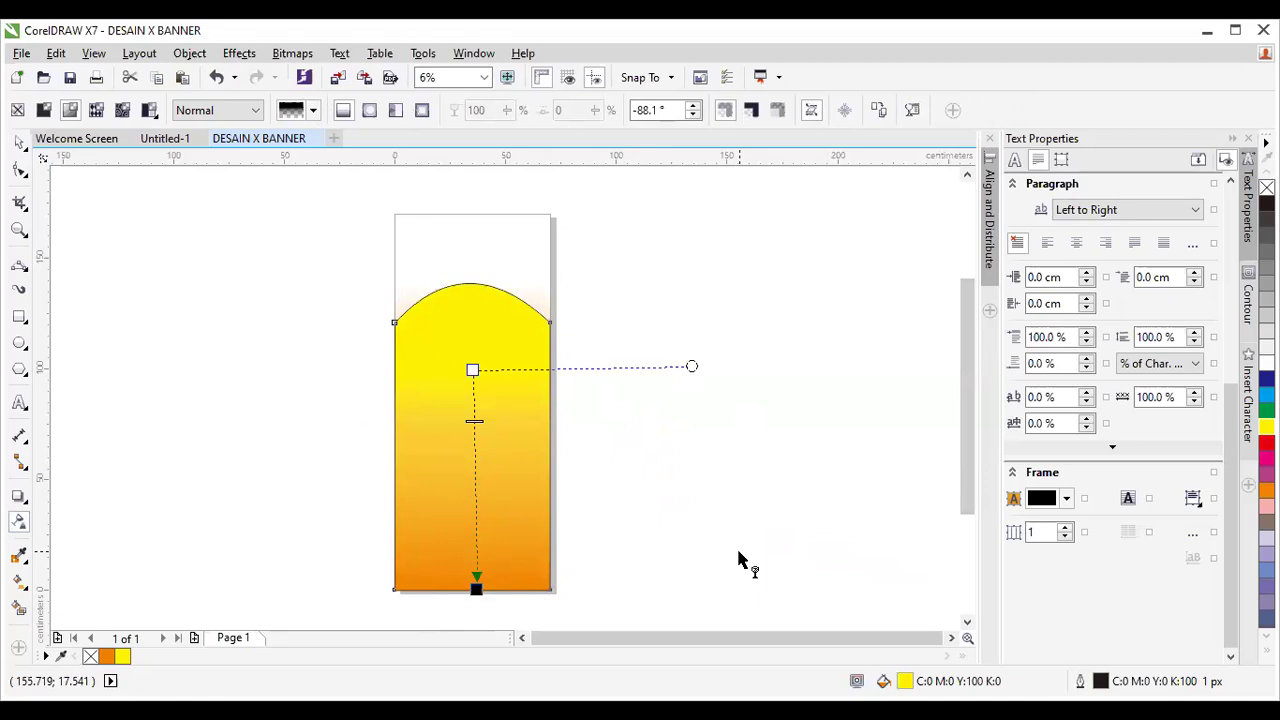
left_click(20, 143)
Reselect the arched gradient shape.
scroll(571, 326, "up", 1)
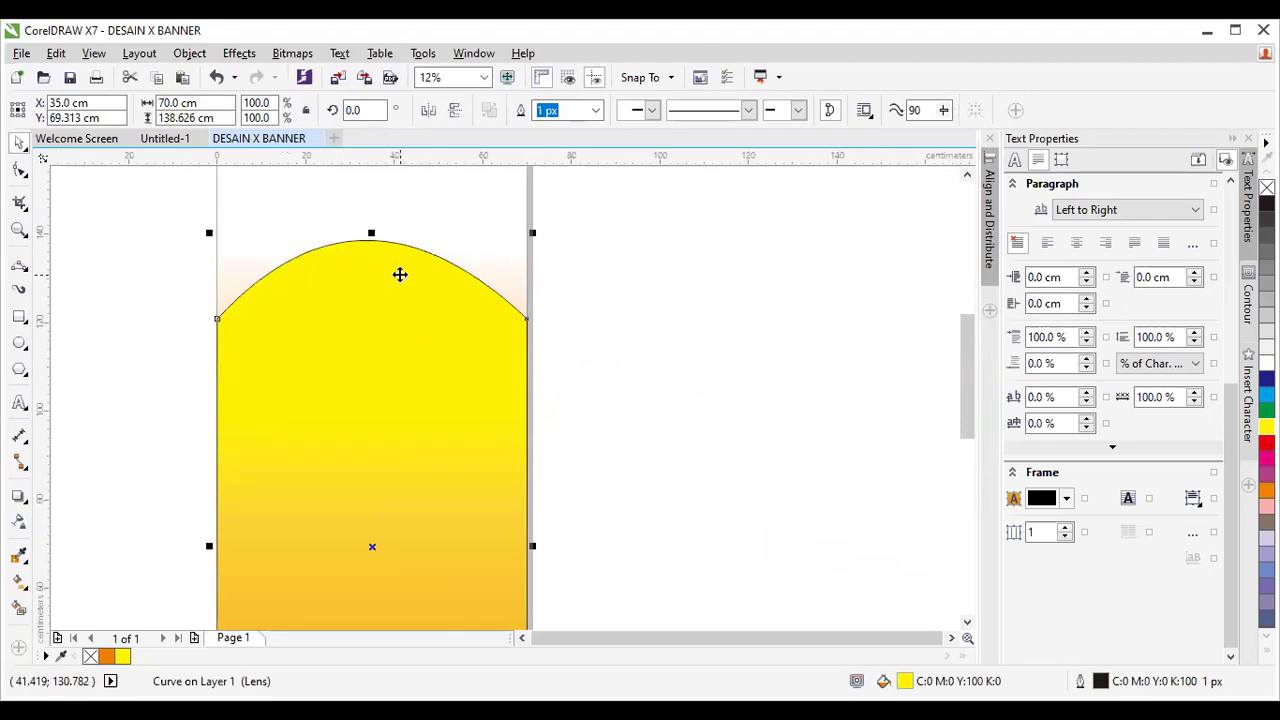
scroll(414, 269, "down", 1)
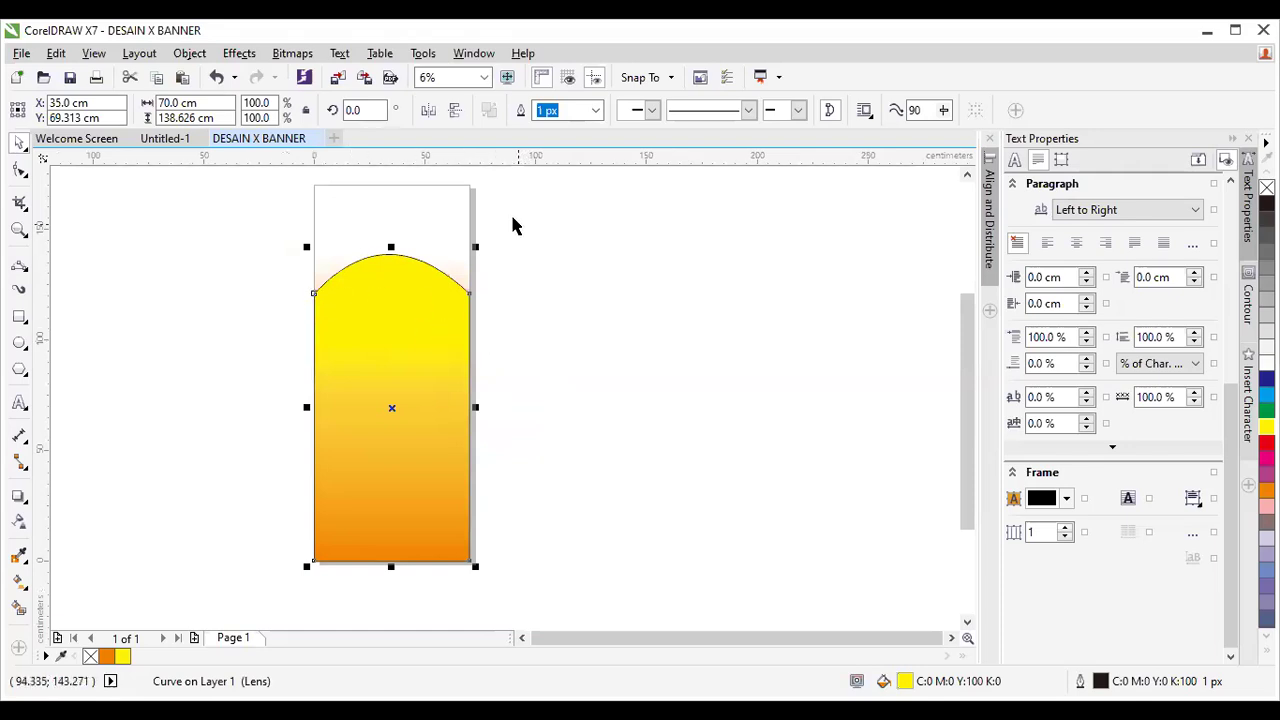
left_click(560, 263)
left_click(437, 306)
scroll(394, 267, "up", 1)
scroll(394, 267, "up", 1)
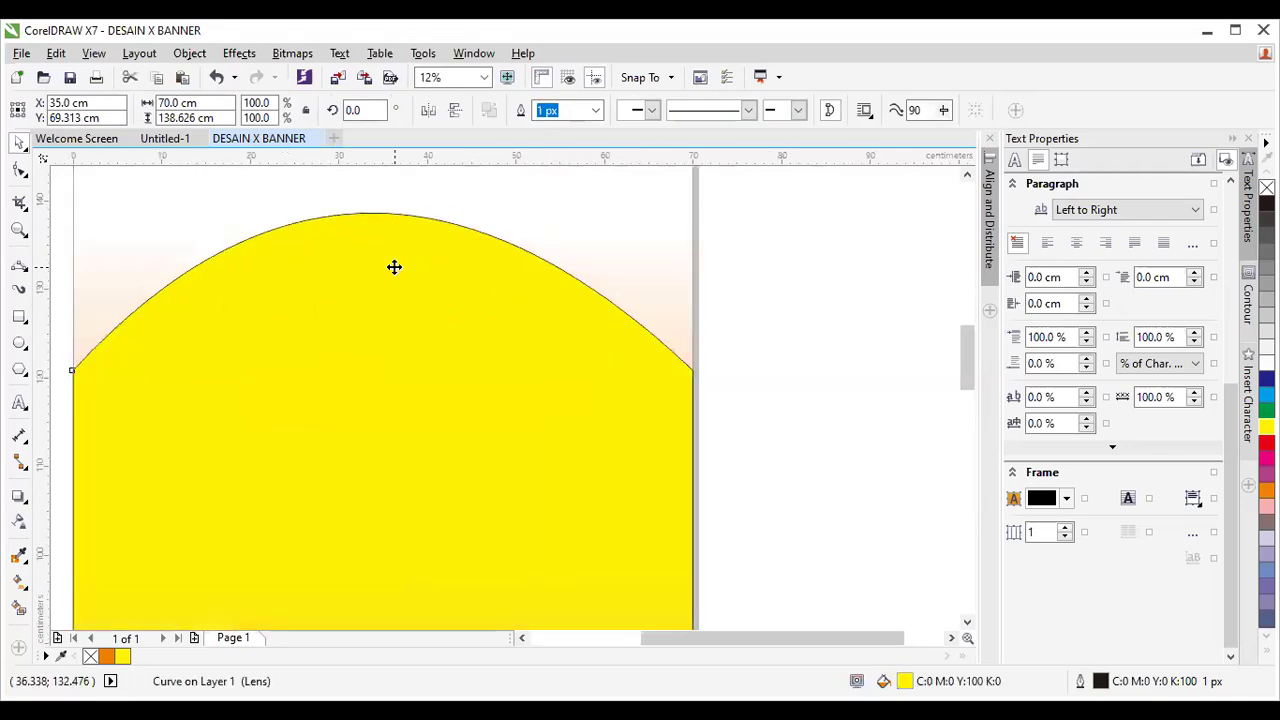
scroll(398, 267, "down", 1)
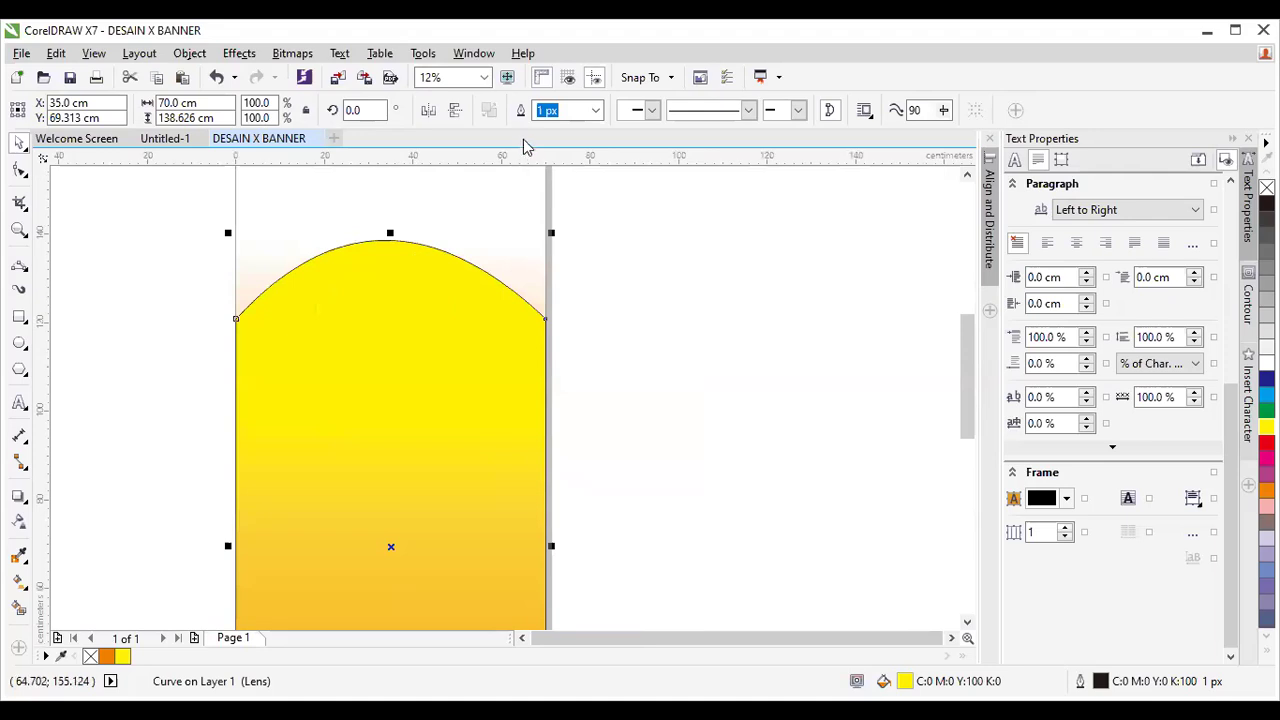
Try 5 px and 25 px outline widths, then set the shape's outline to None.
left_click(597, 112)
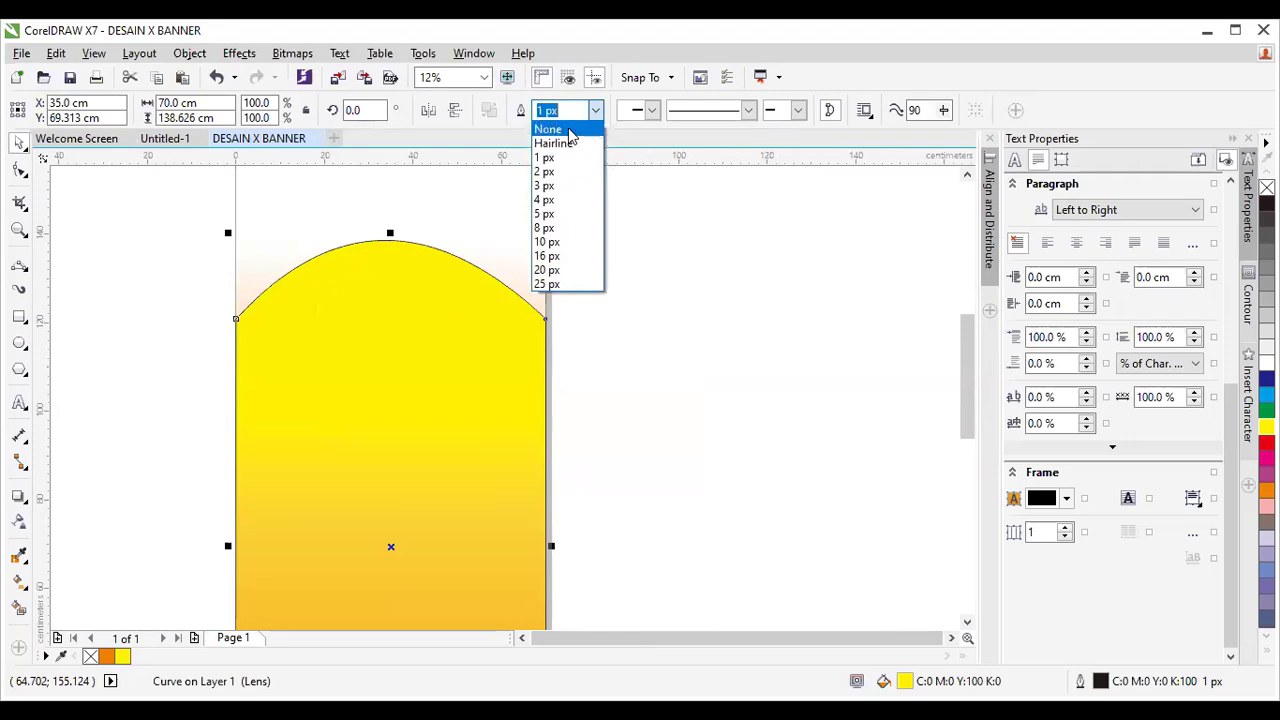
left_click(566, 215)
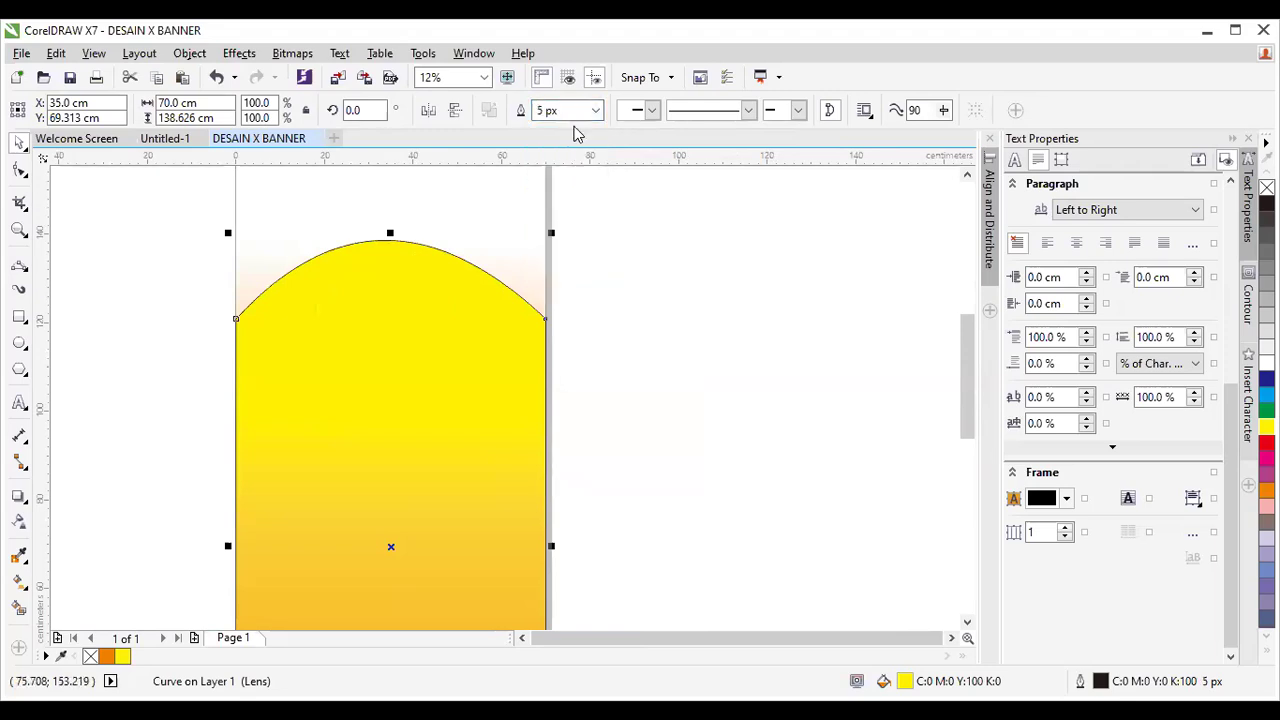
left_click(595, 111)
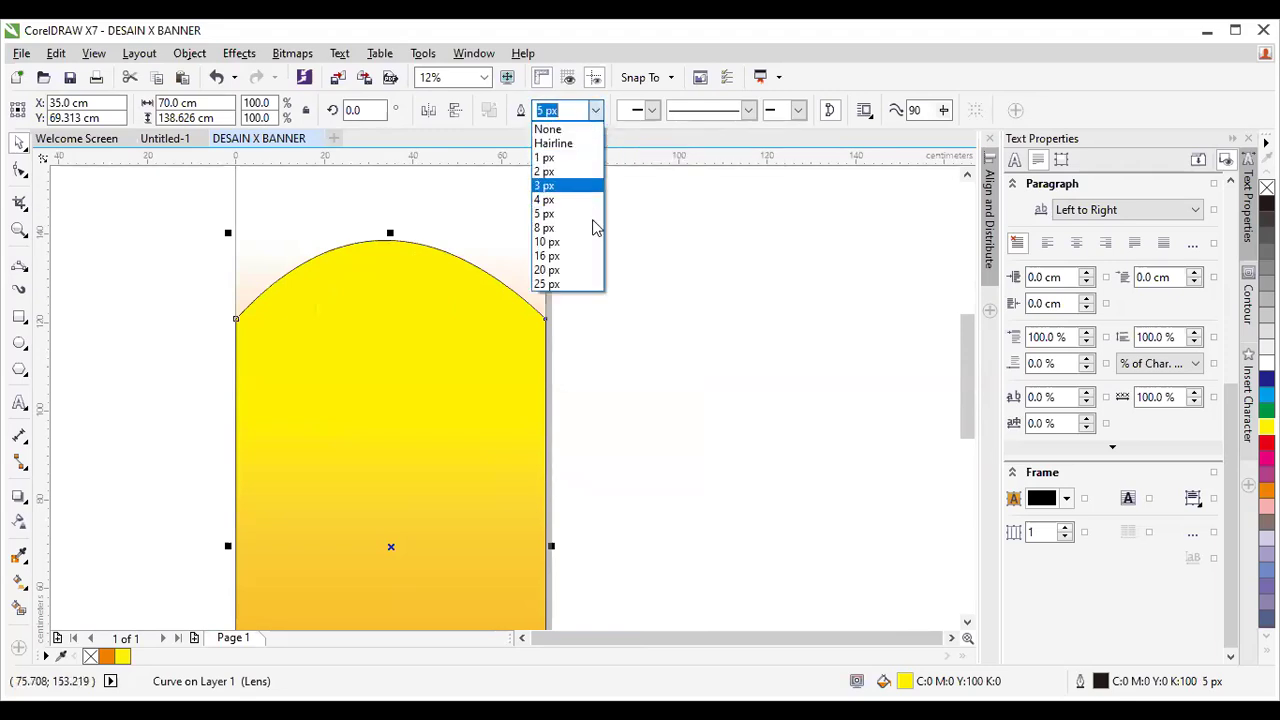
left_click(584, 283)
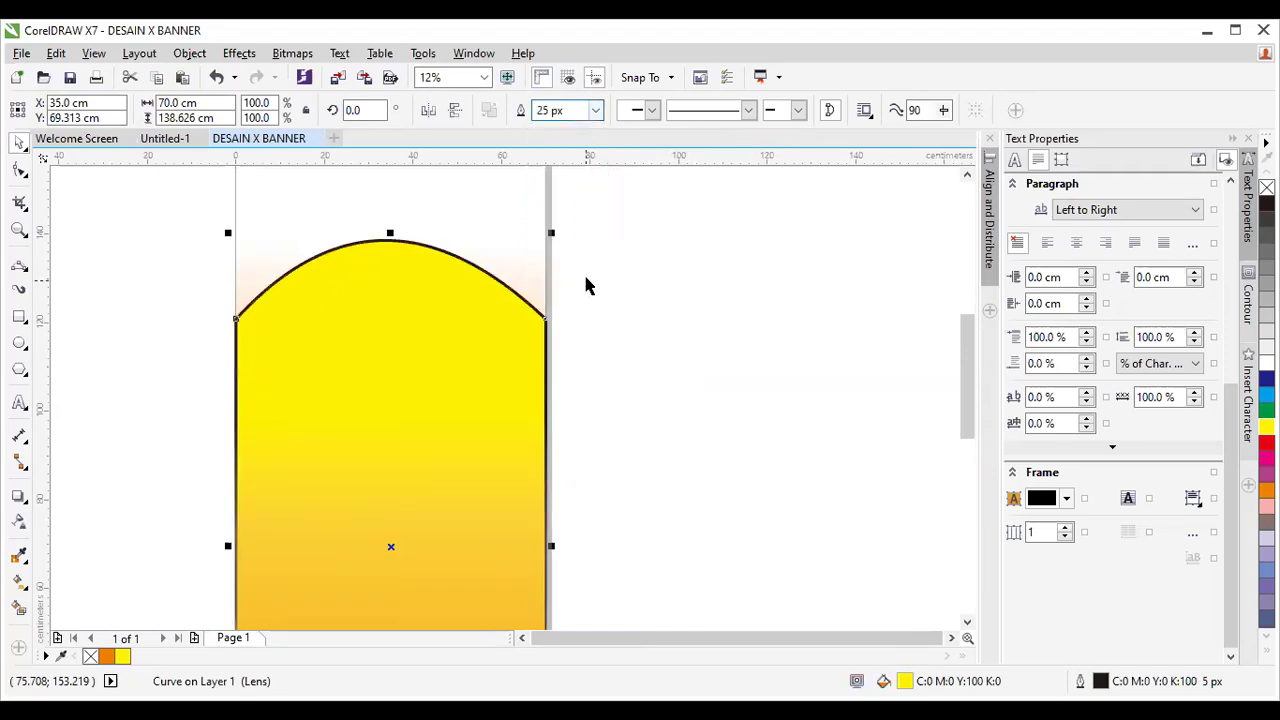
left_click(595, 111)
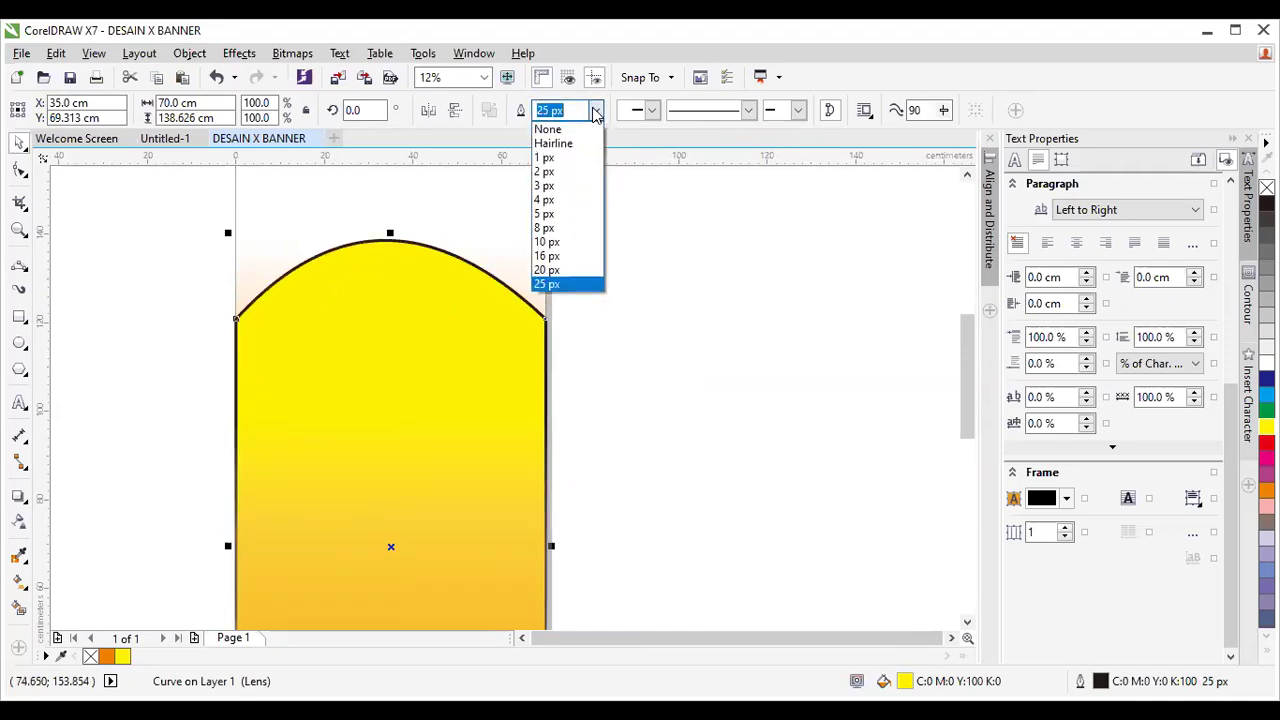
left_click(580, 133)
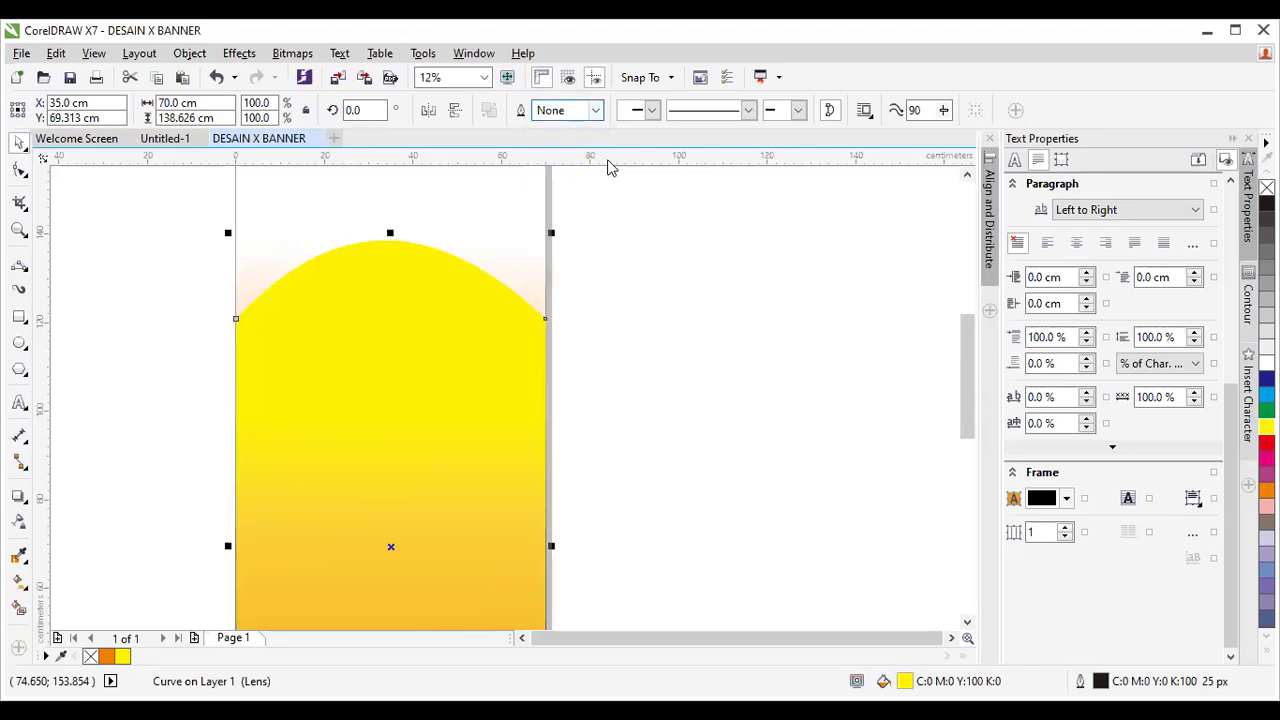
scroll(640, 246, "down", 1)
left_click(966, 175)
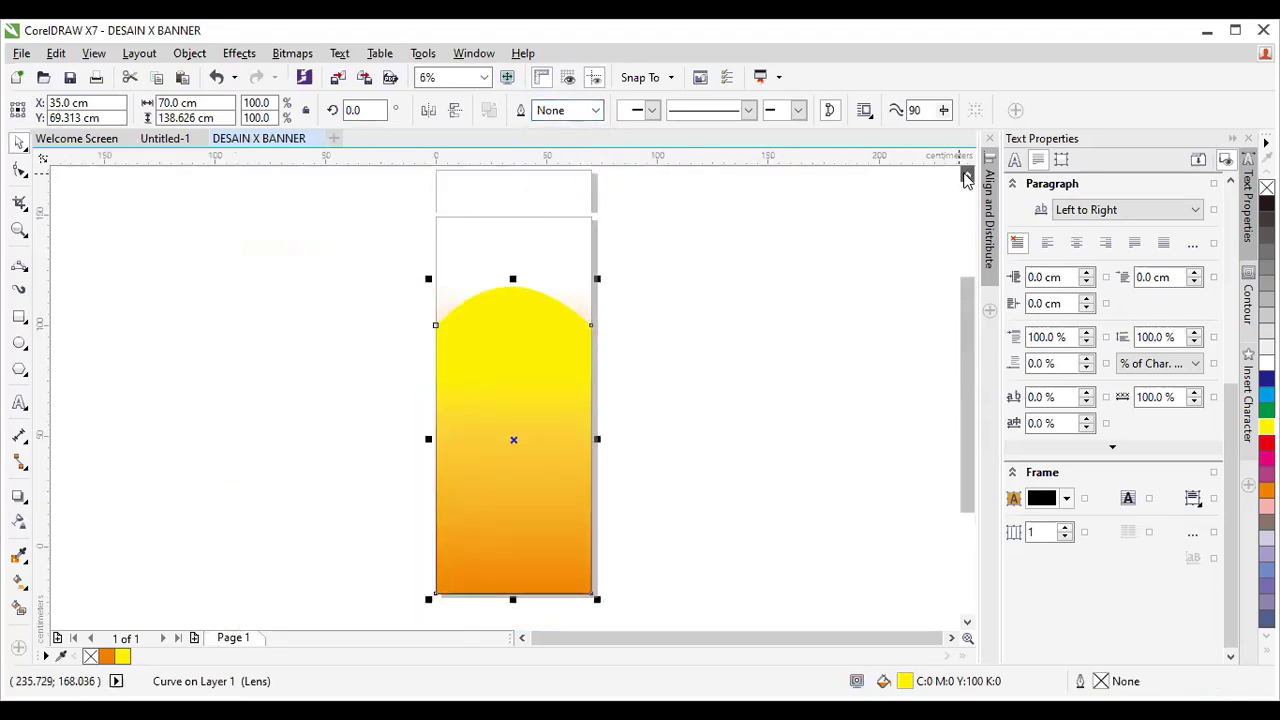
left_click(966, 175)
left_click(702, 245)
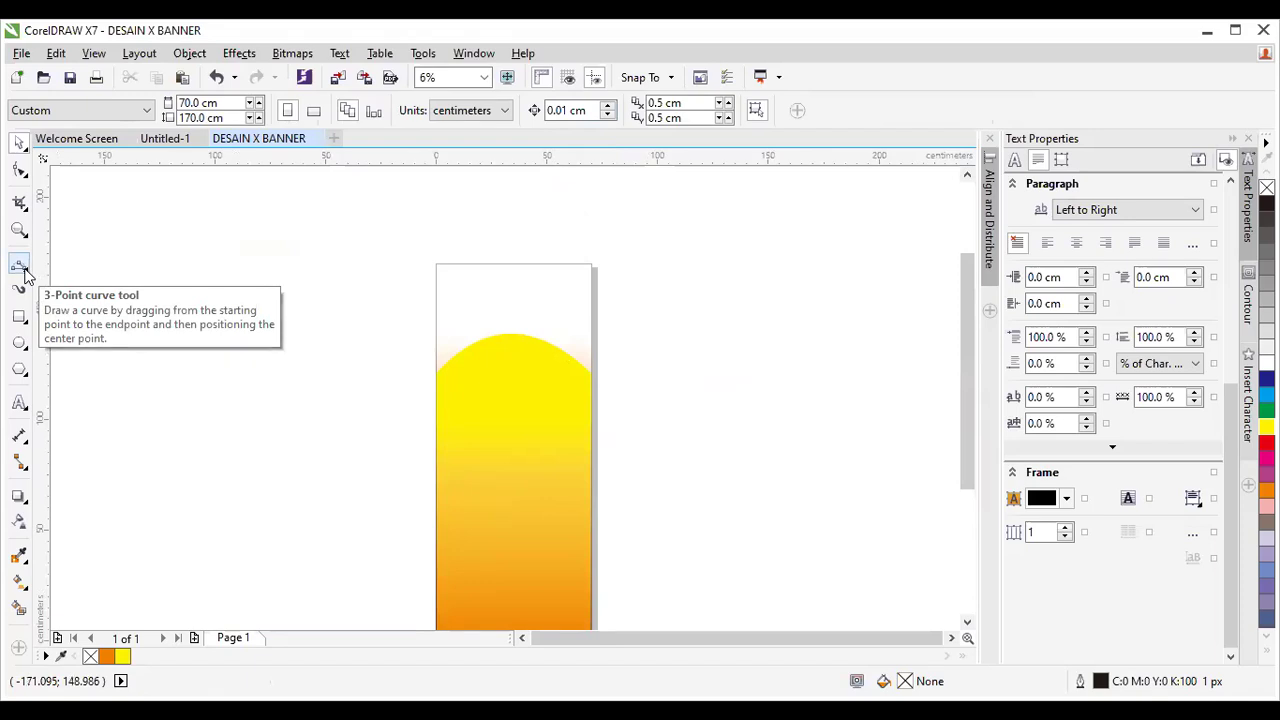
Start the zigzag at the page's top-left corner, angling through the arch to its lower left.
left_click(21, 267)
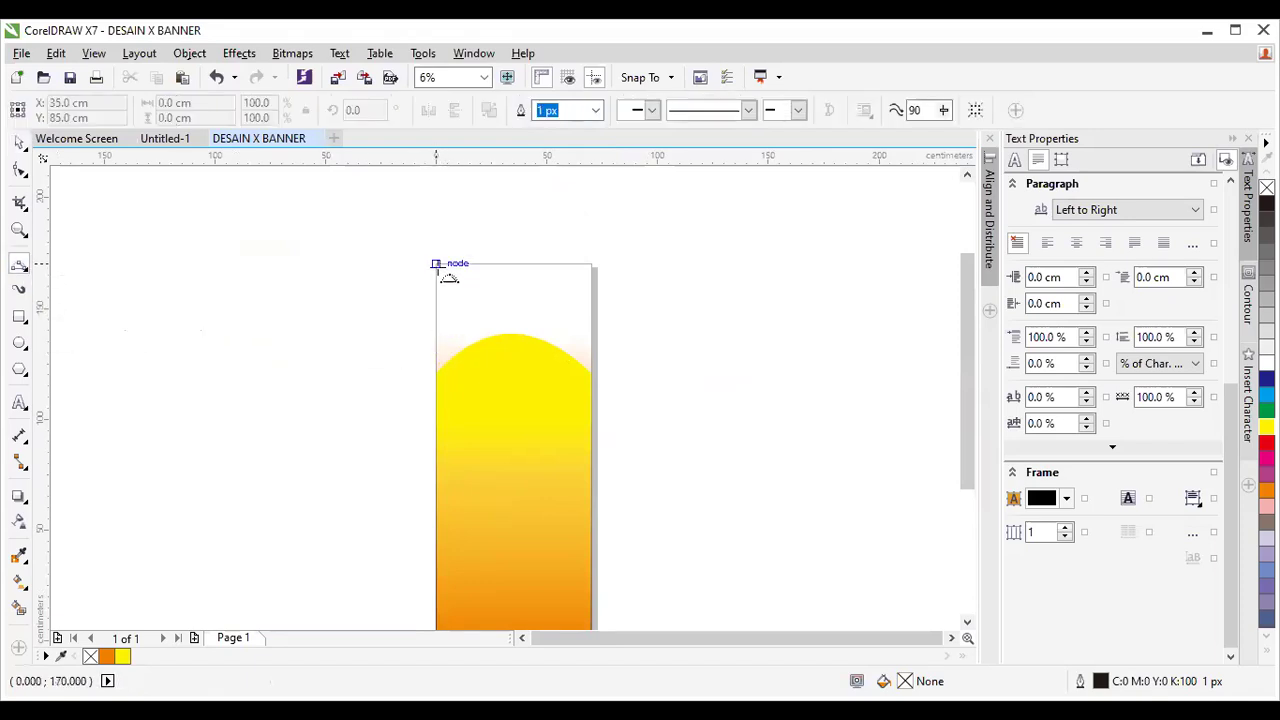
scroll(463, 337, "down", 1)
scroll(486, 429, "up", 1)
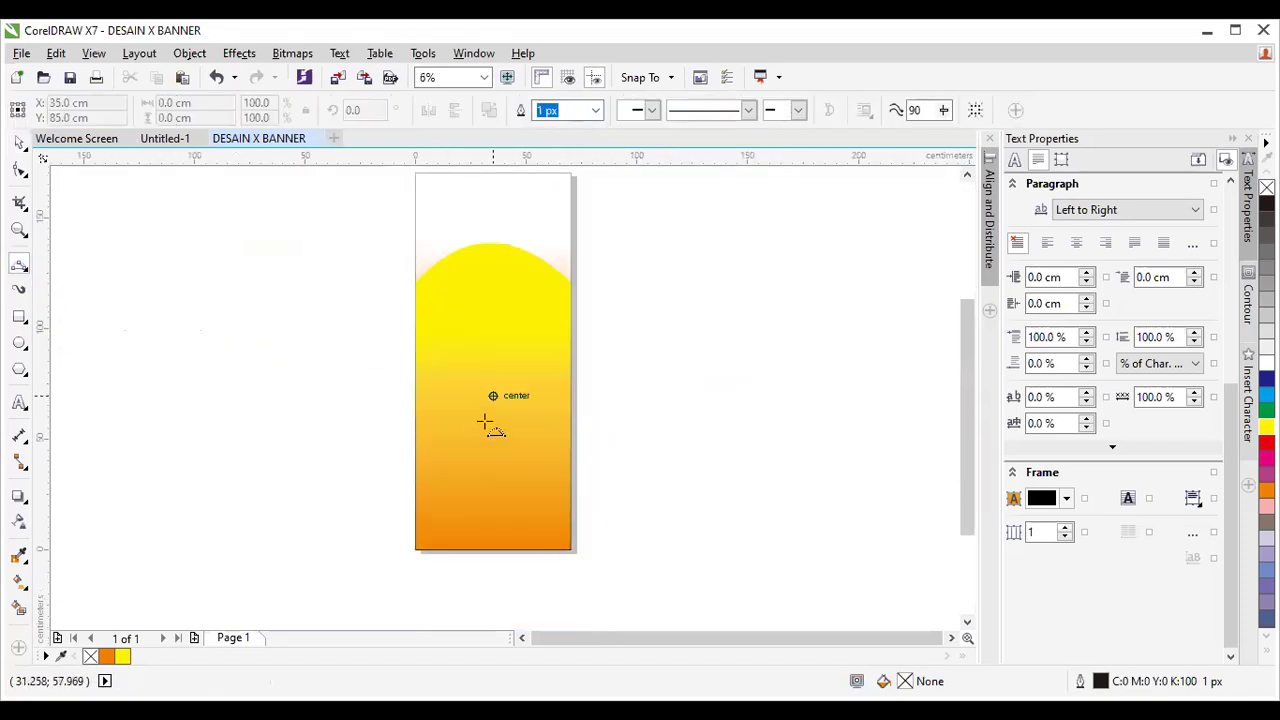
left_click(966, 175)
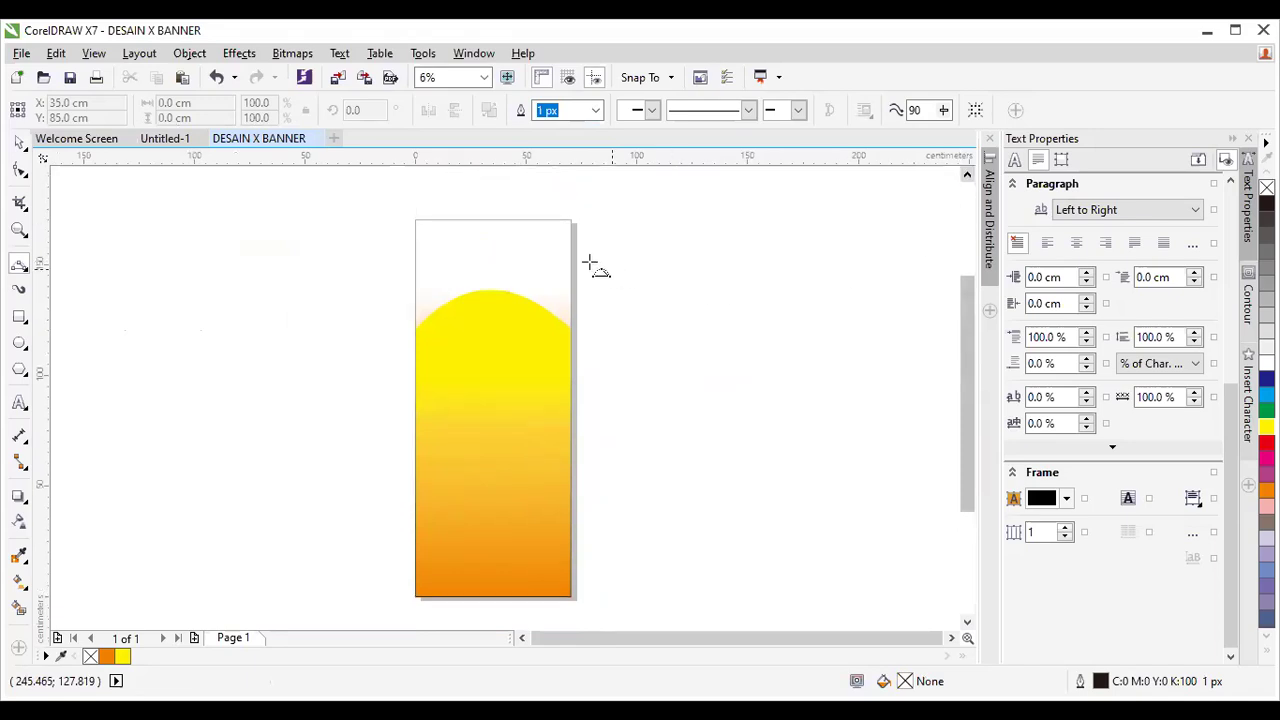
left_click(416, 219)
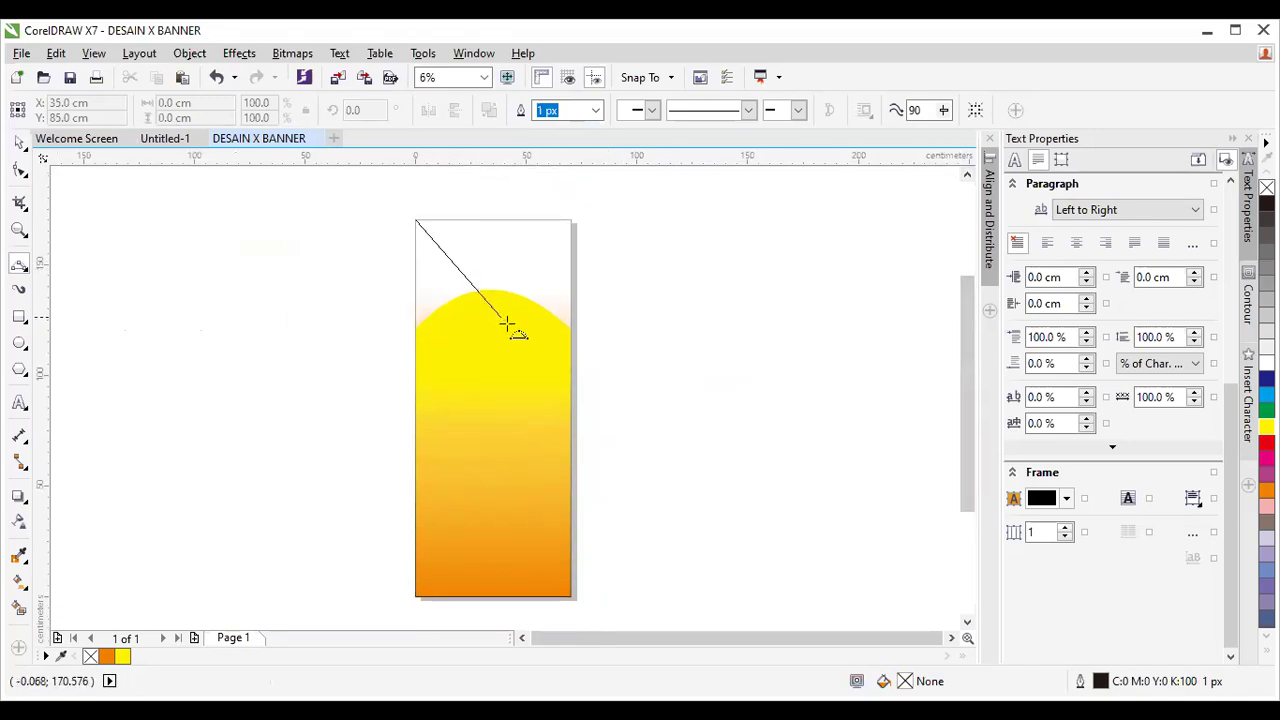
left_click(523, 353)
left_click_drag(523, 354, 453, 487)
left_click(453, 487)
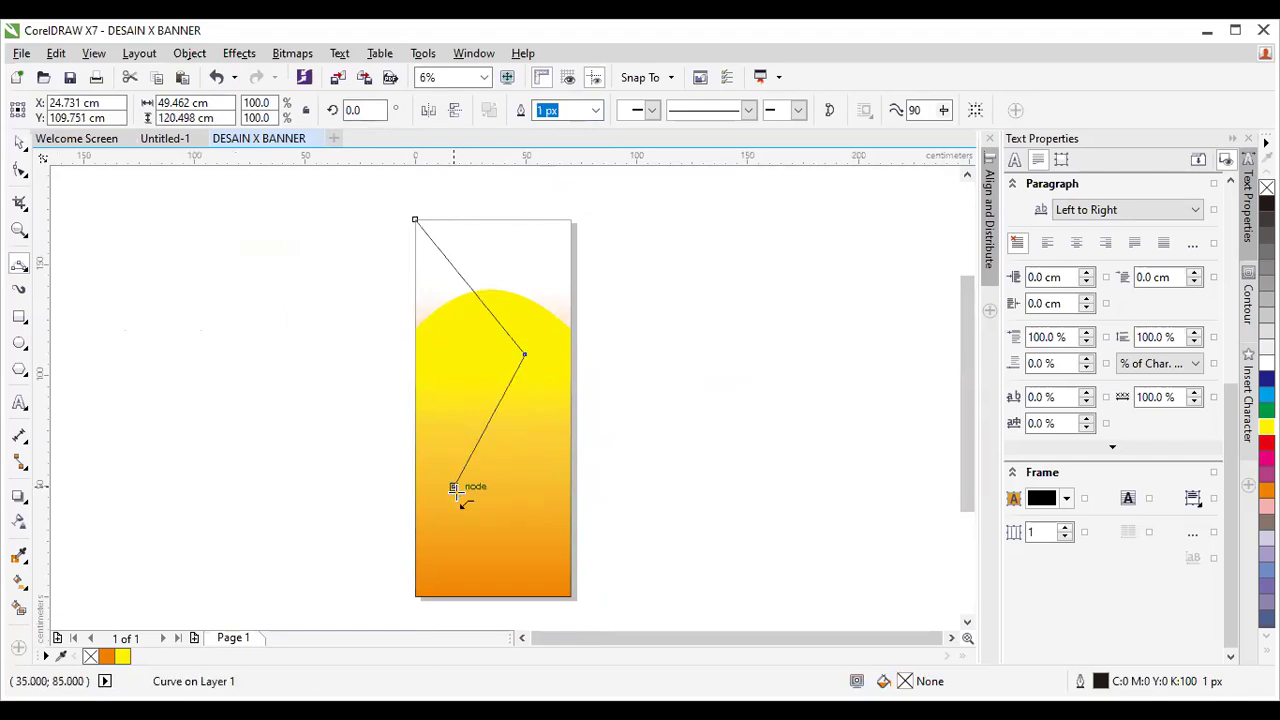
Continue via the bottom-right and bottom-left page corners, close the shape, and select it.
left_click(568, 597)
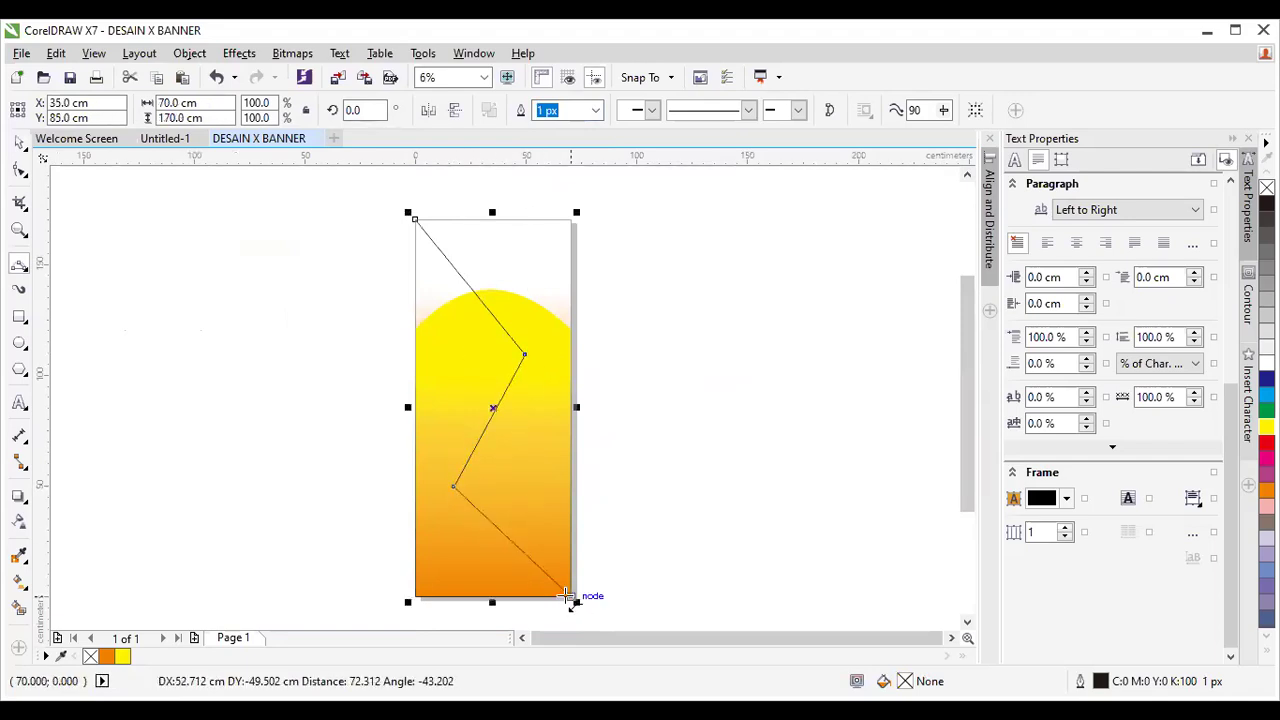
left_click(417, 597)
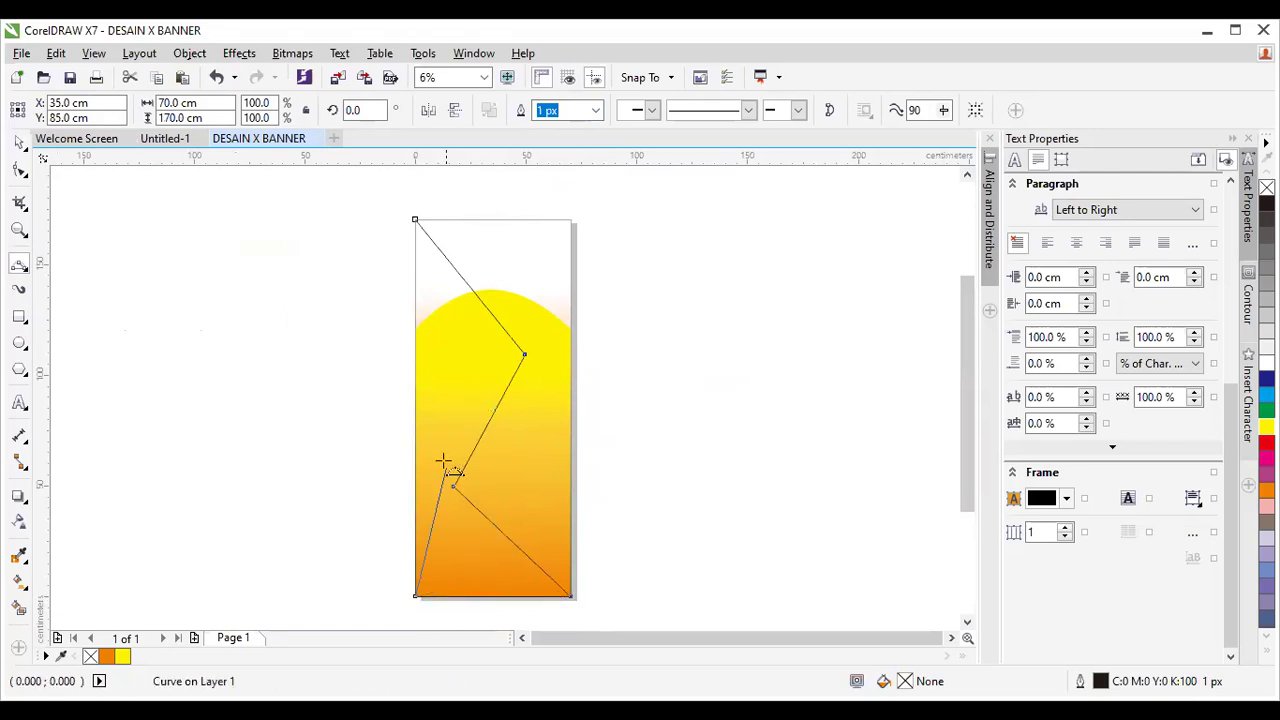
left_click(415, 219)
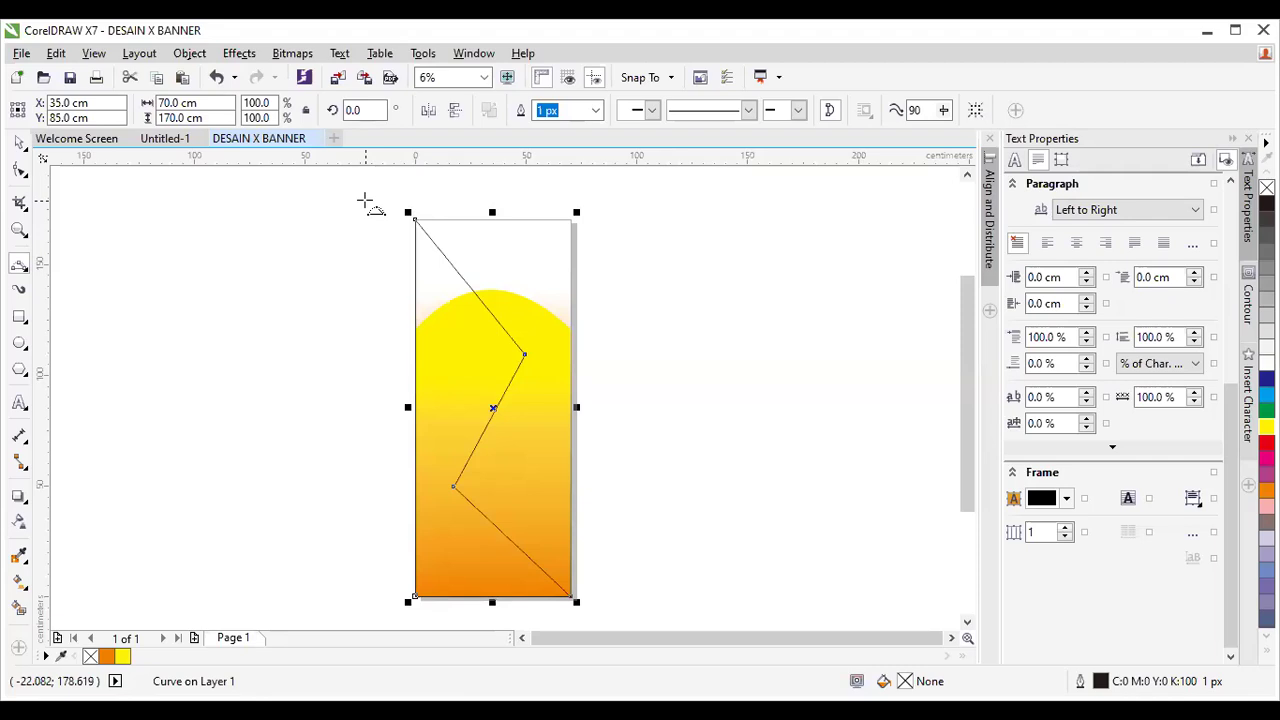
left_click(19, 143)
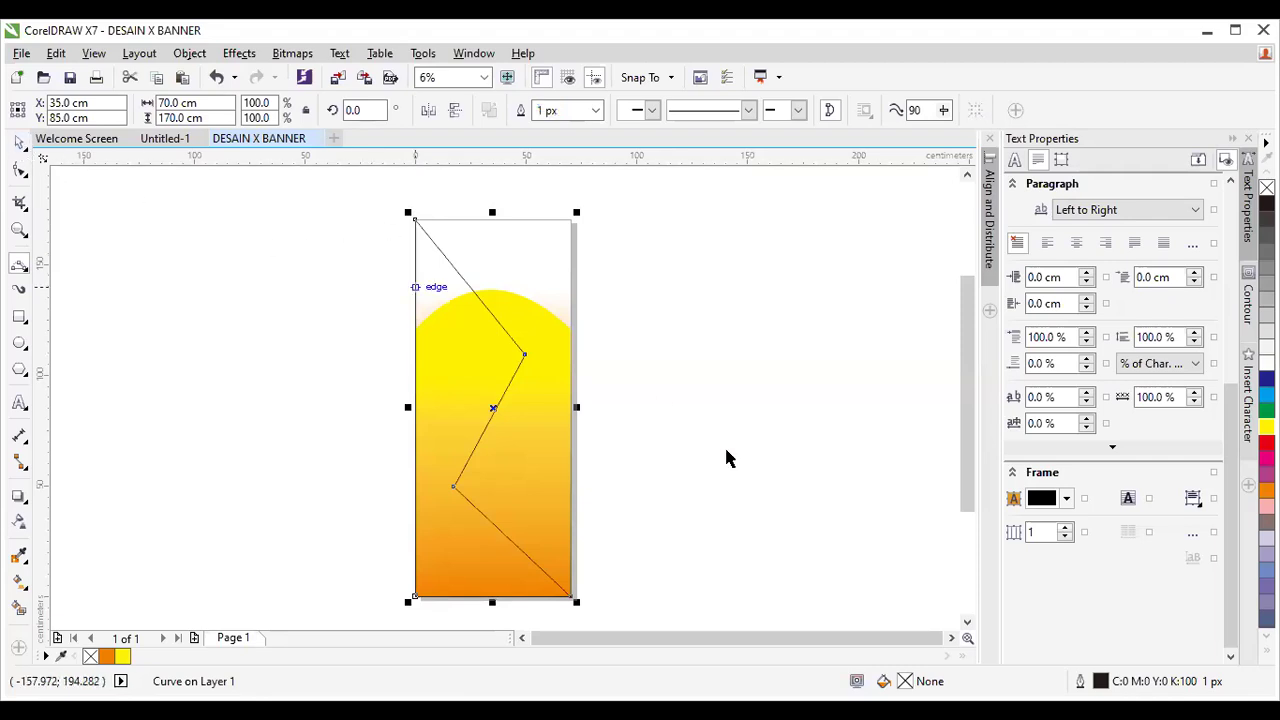
left_click(443, 305)
left_click(451, 306)
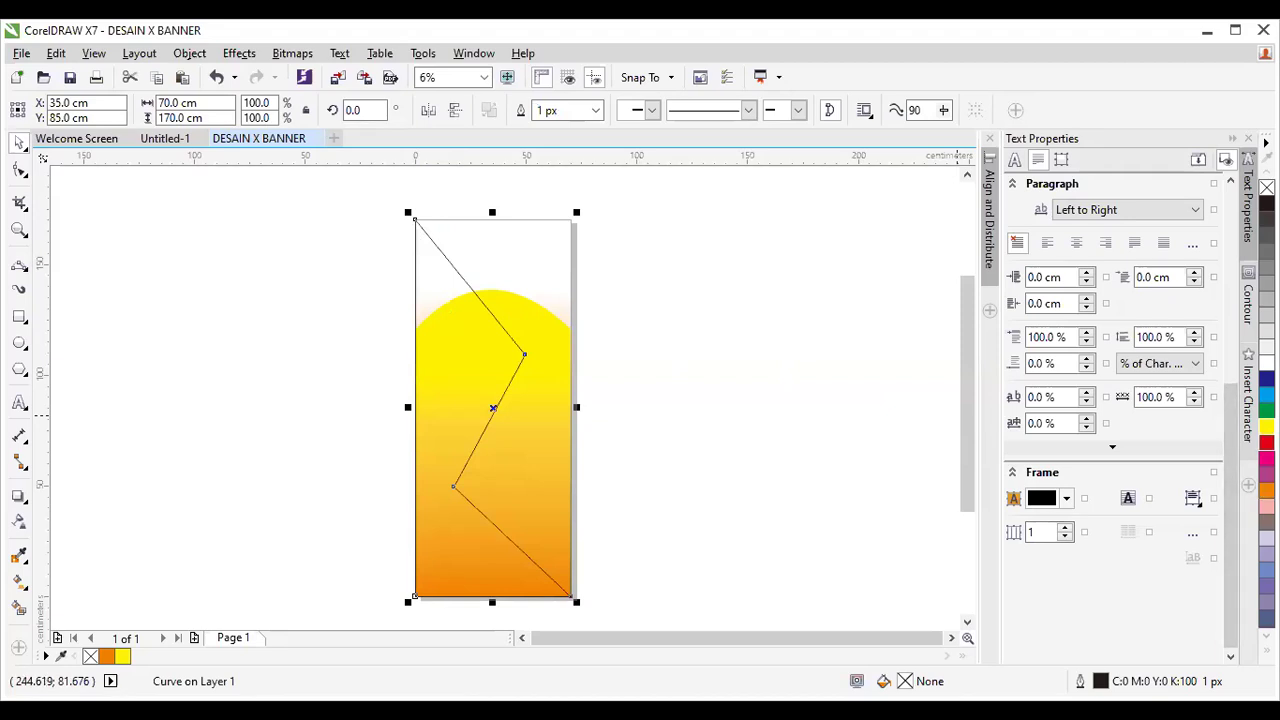
Fill the zigzag shape Pink (C0 M40 Y0 K0) after trying red and Soft Pink.
left_click(1267, 441)
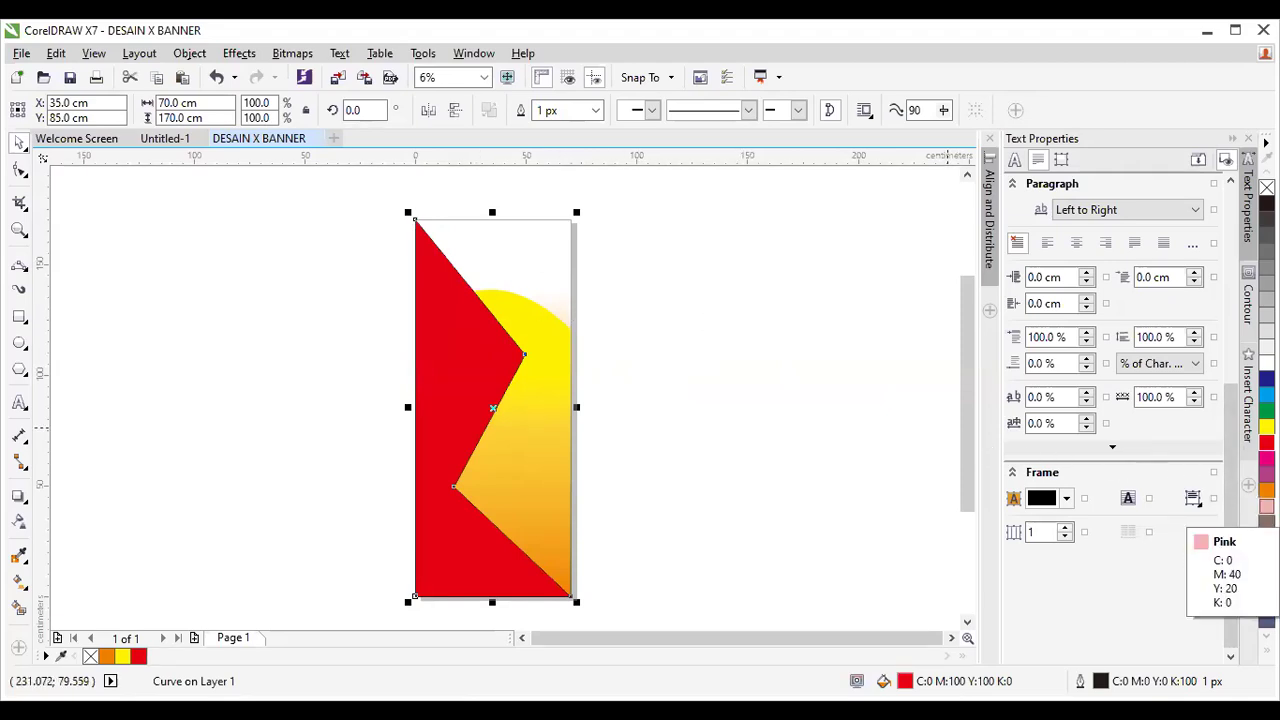
scroll(1267, 512, "down", 2)
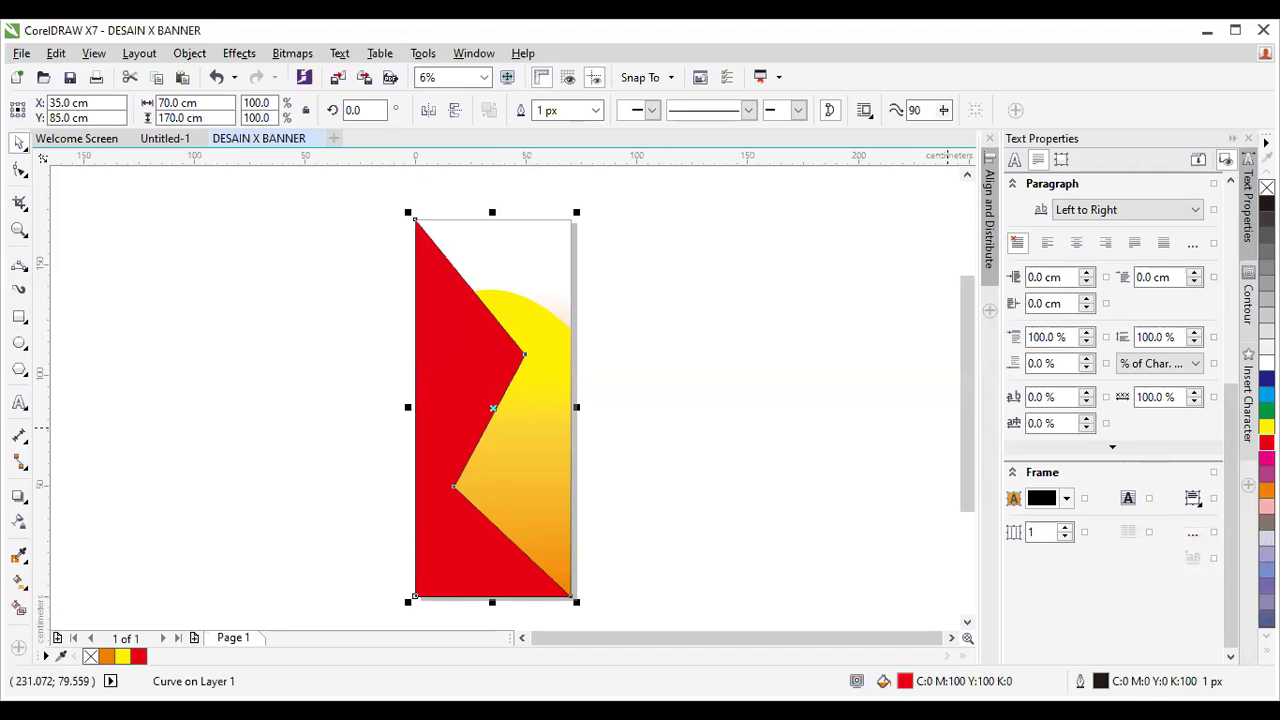
left_click(1266, 647)
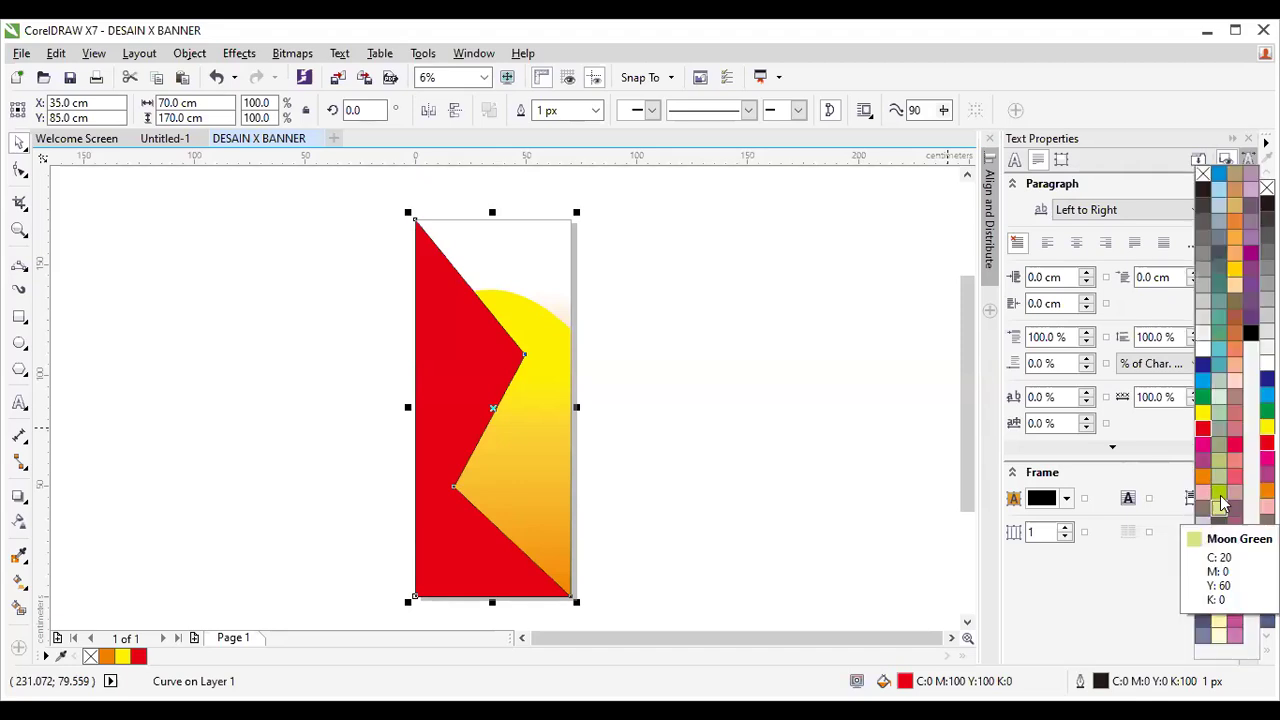
left_click(1235, 382)
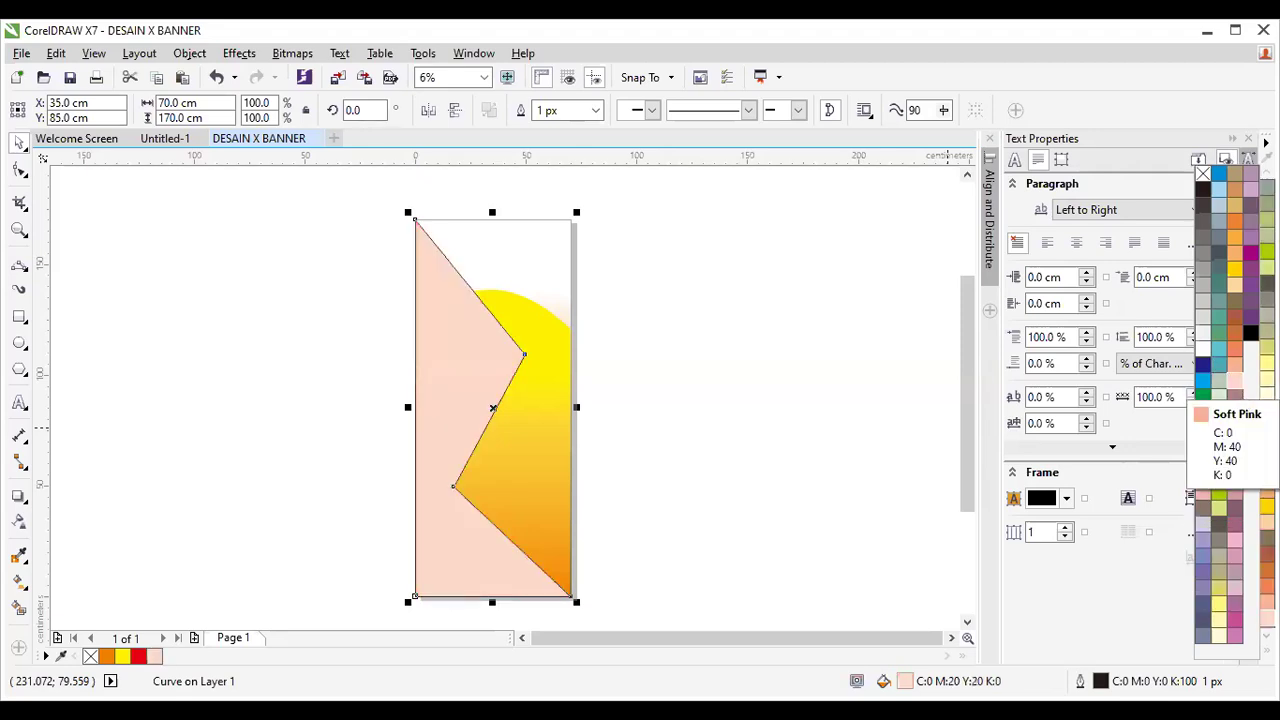
left_click(1236, 541)
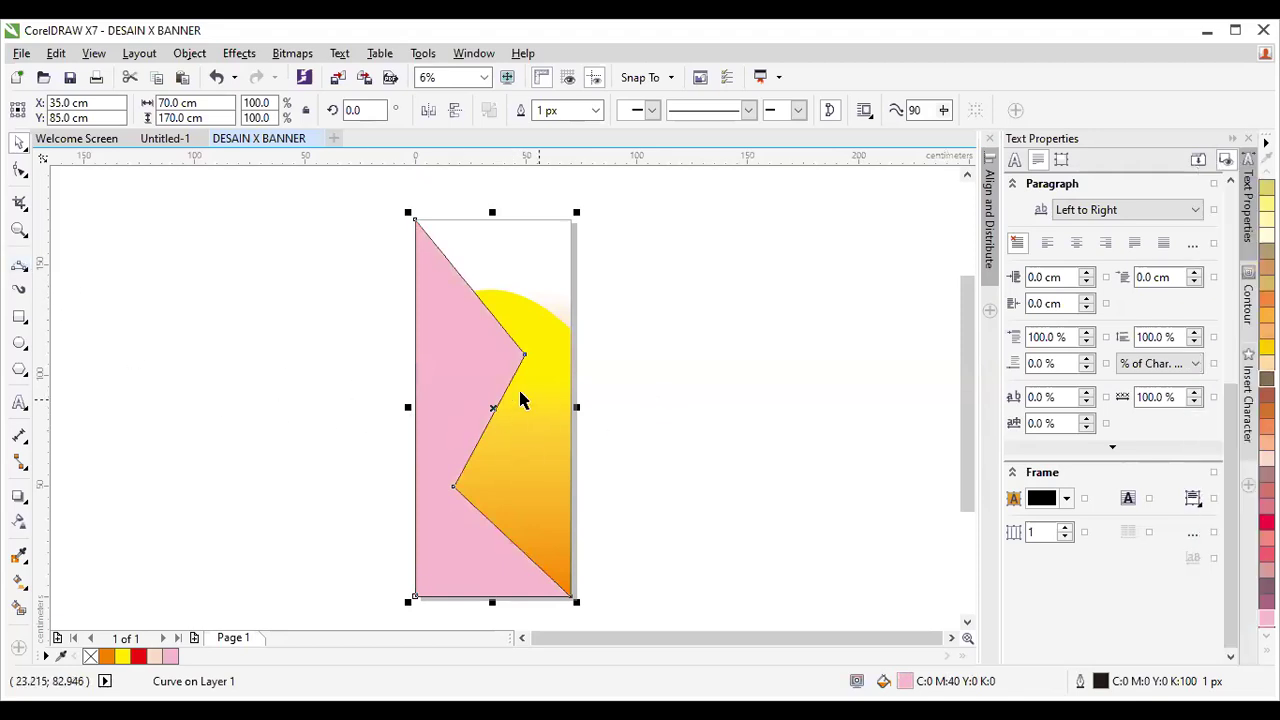
Draw circles near the banner's top and in the lower-left pink area, then select the large top circle.
left_click(19, 343)
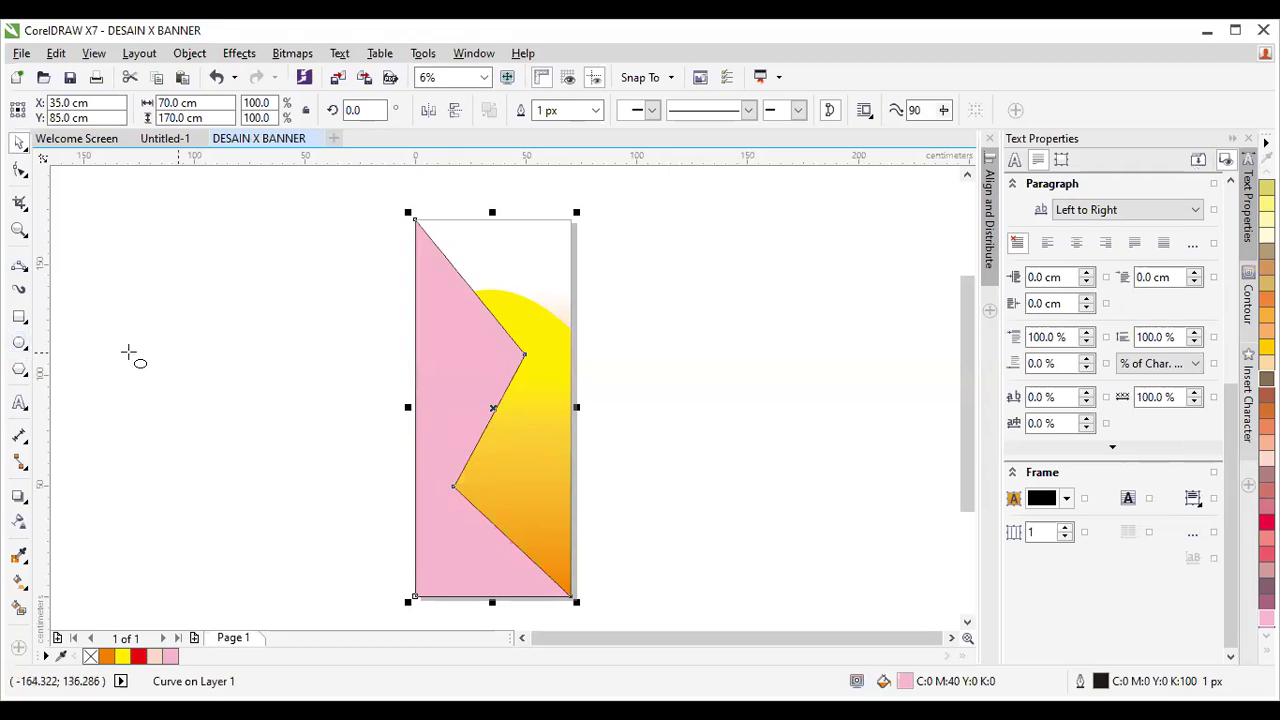
left_click_drag(476, 245, 540, 306)
mouse_move(503, 265)
left_mouse_down()
mouse_move(553, 345)
mouse_move(565, 333)
left_mouse_up()
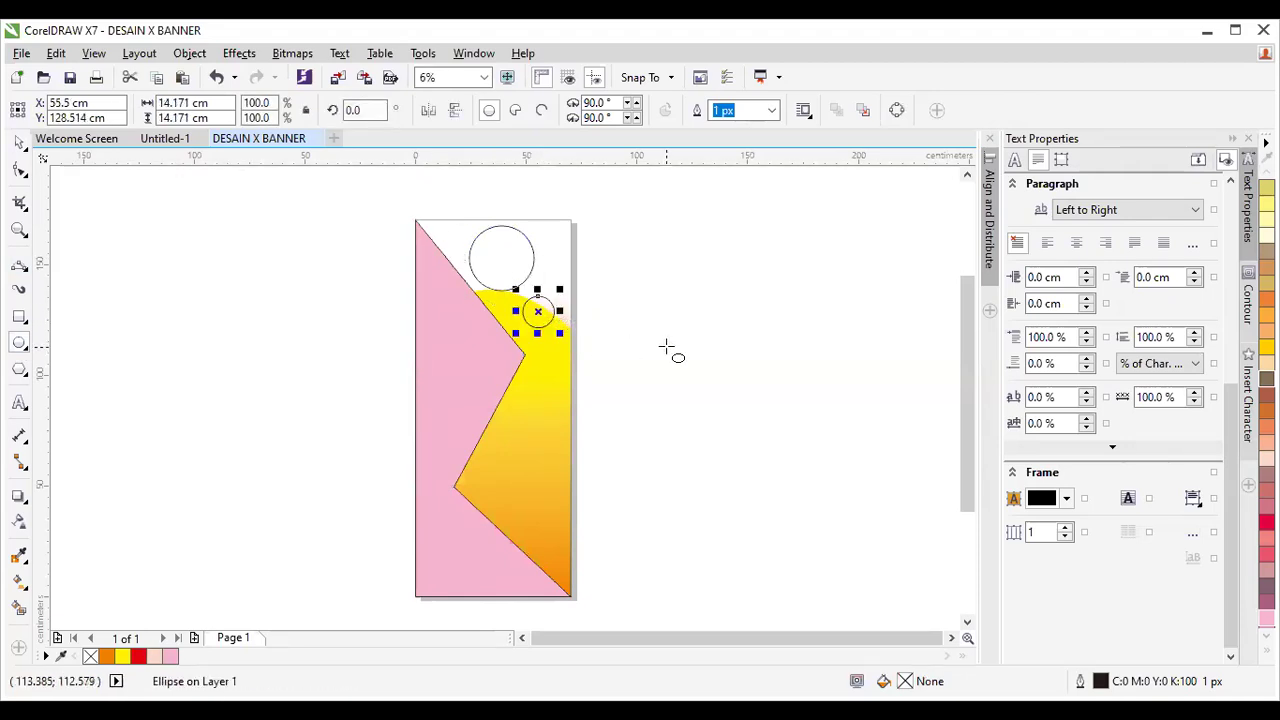
mouse_move(437, 537)
left_mouse_down()
mouse_move(492, 600)
mouse_move(477, 578)
mouse_move(486, 585)
left_mouse_up()
left_click(19, 143)
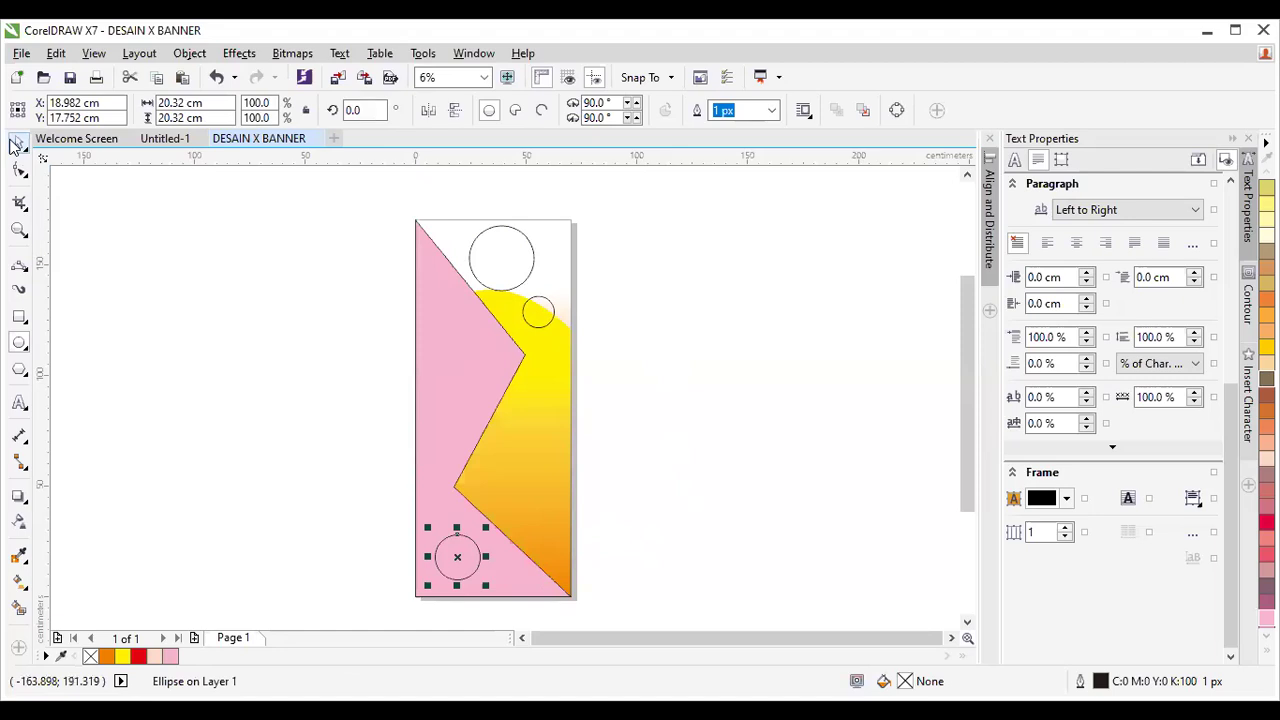
left_click(677, 447)
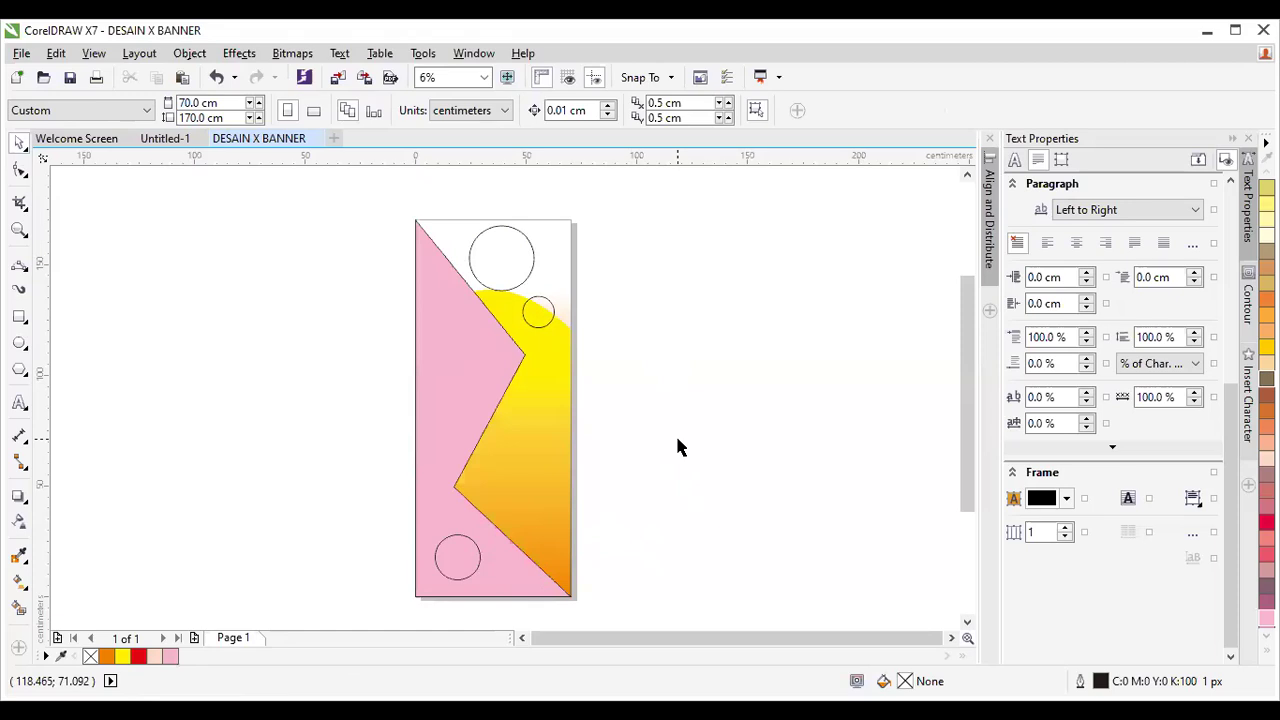
left_click(530, 283)
left_click(548, 320)
left_click(474, 569)
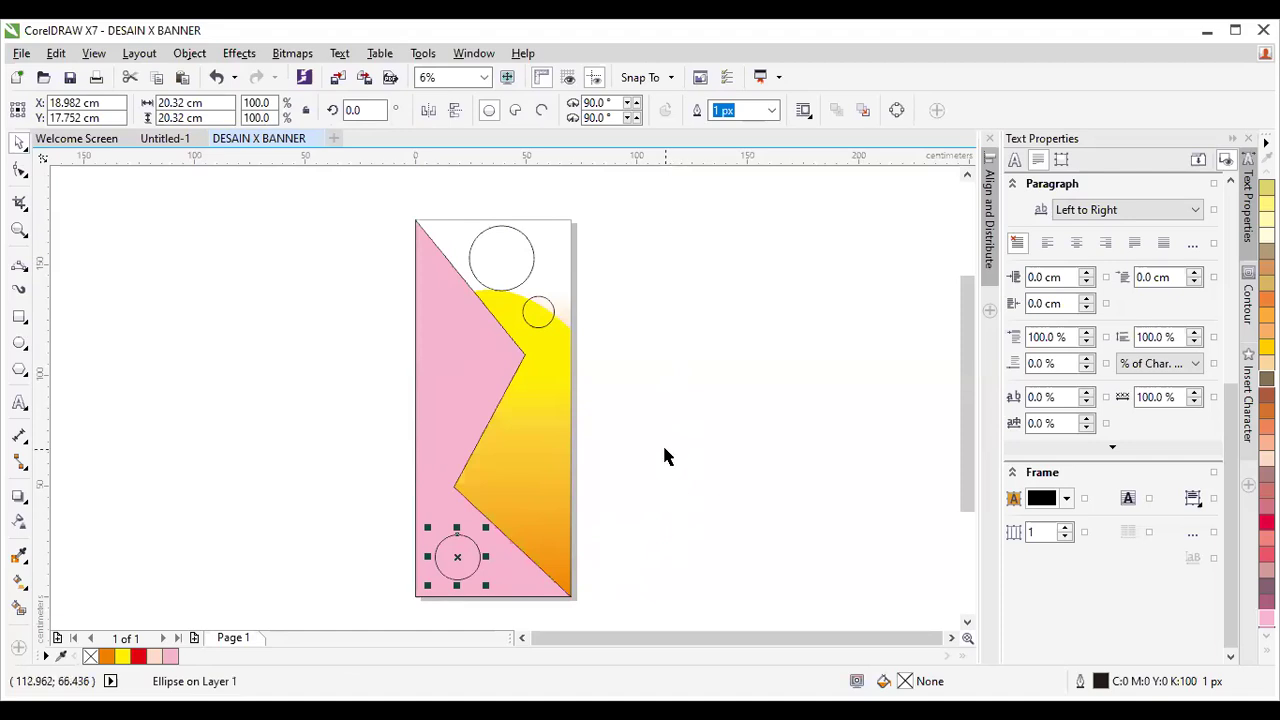
left_click(500, 251)
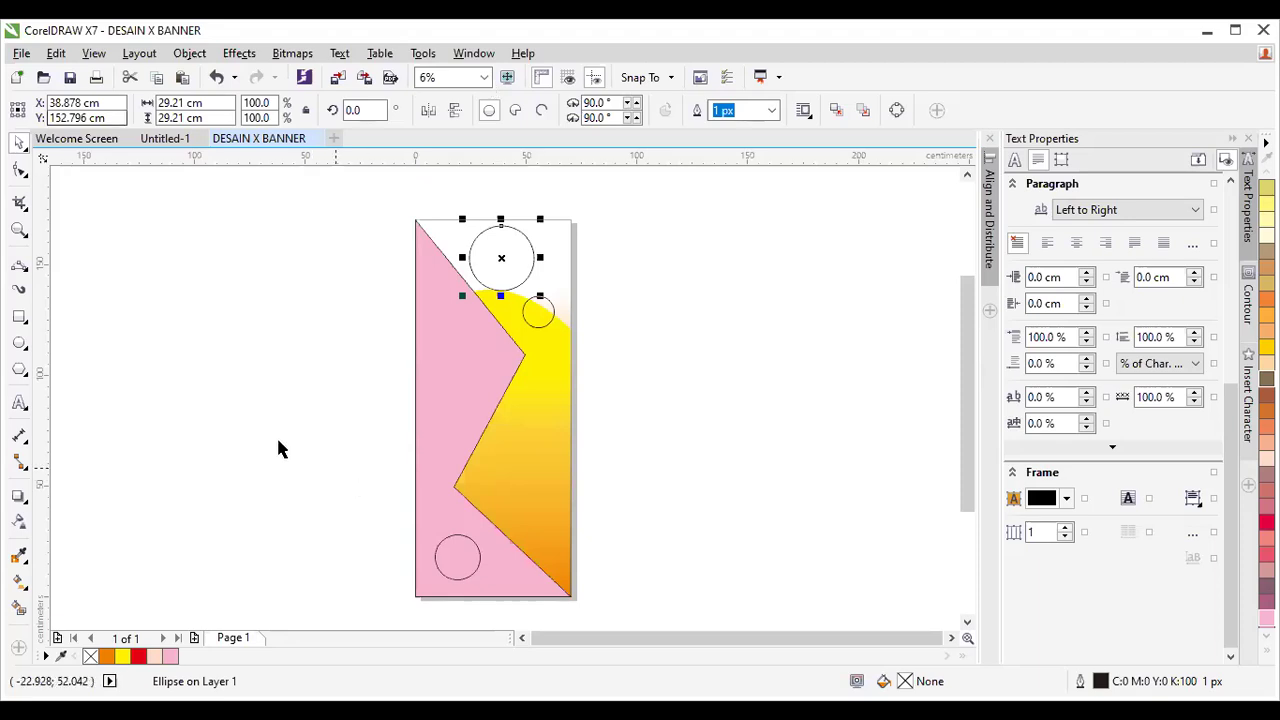
Fill the large top circle orange and squash it vertically to about 22.86 cm tall.
left_click(512, 236)
left_click(530, 244)
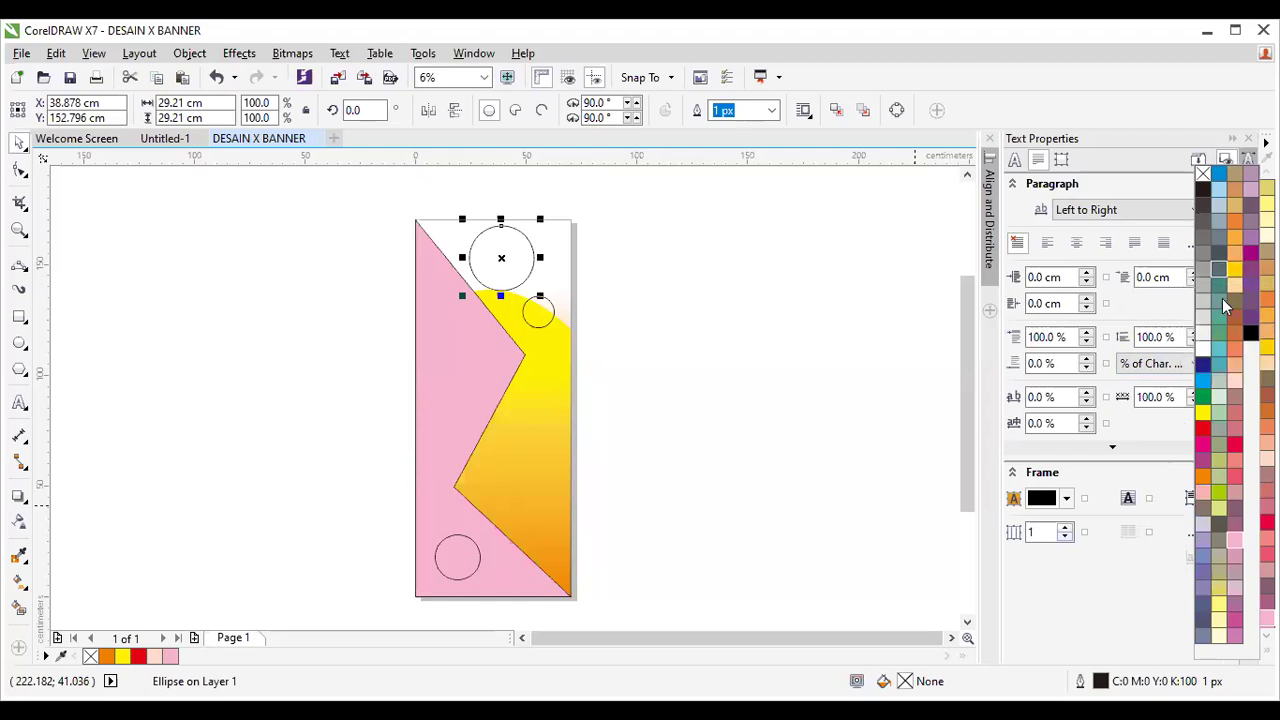
left_click(1236, 240)
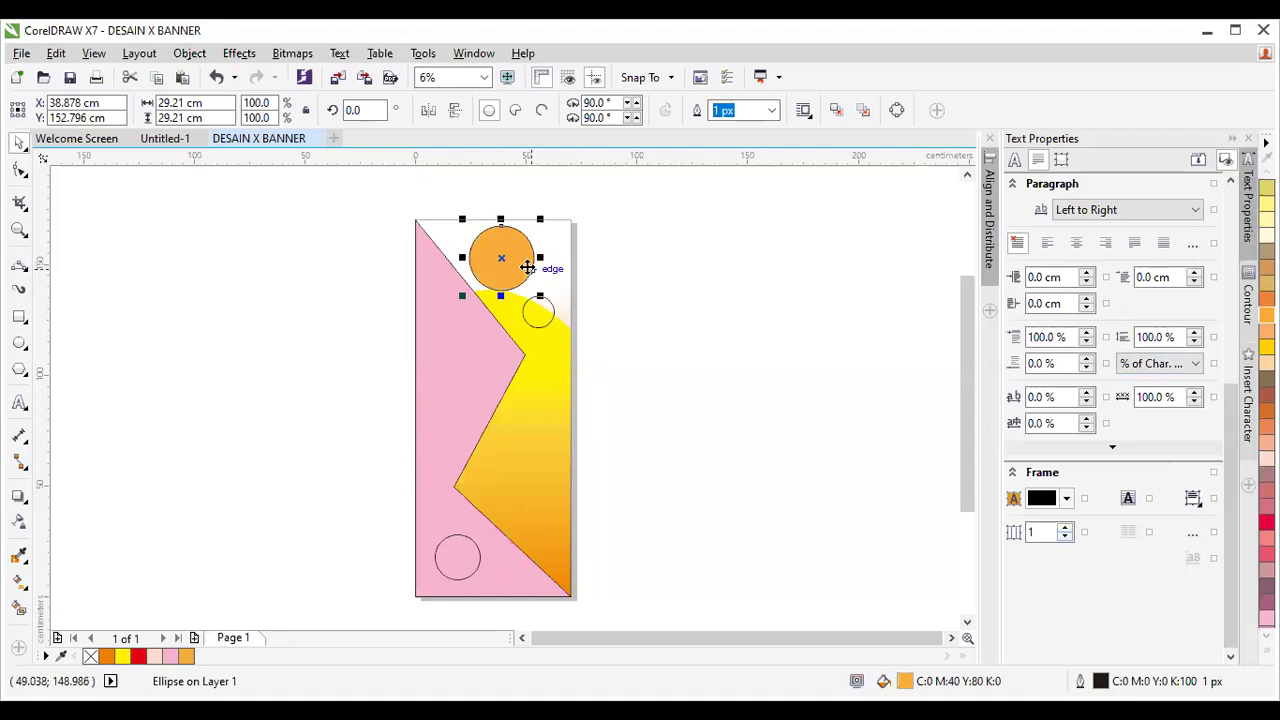
scroll(520, 260, "up", 2)
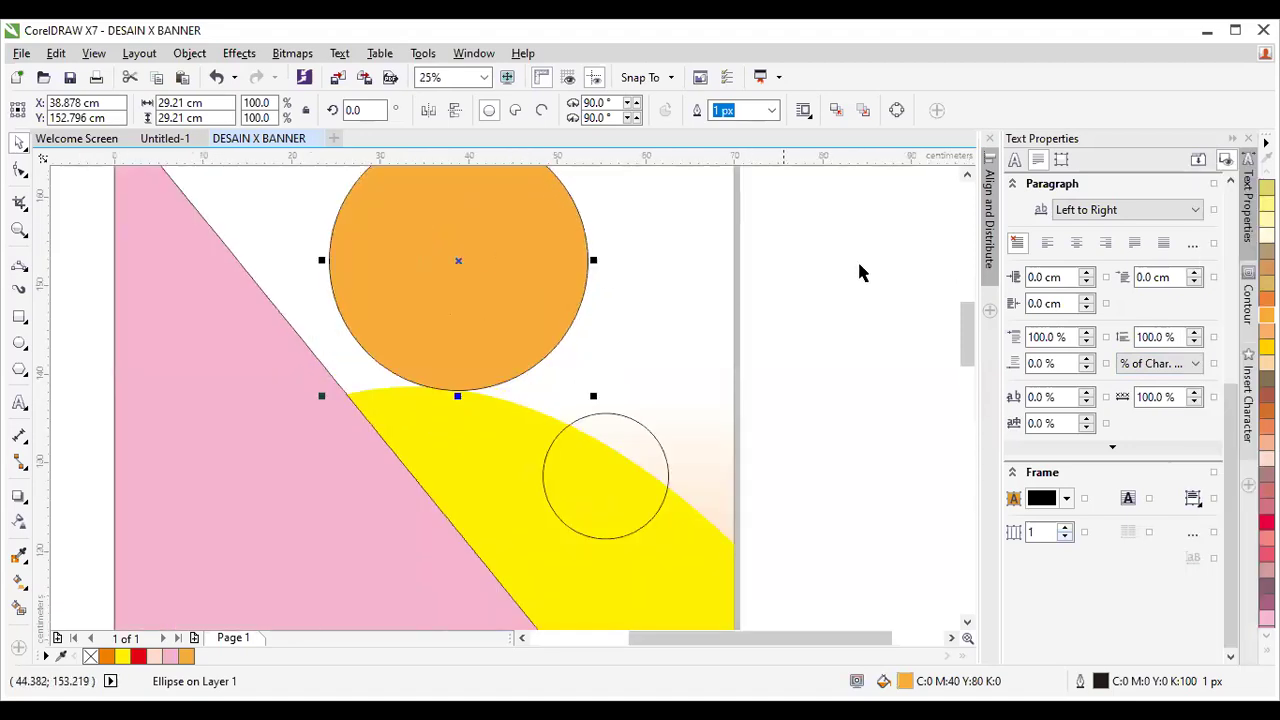
left_click(966, 175)
left_click(966, 175)
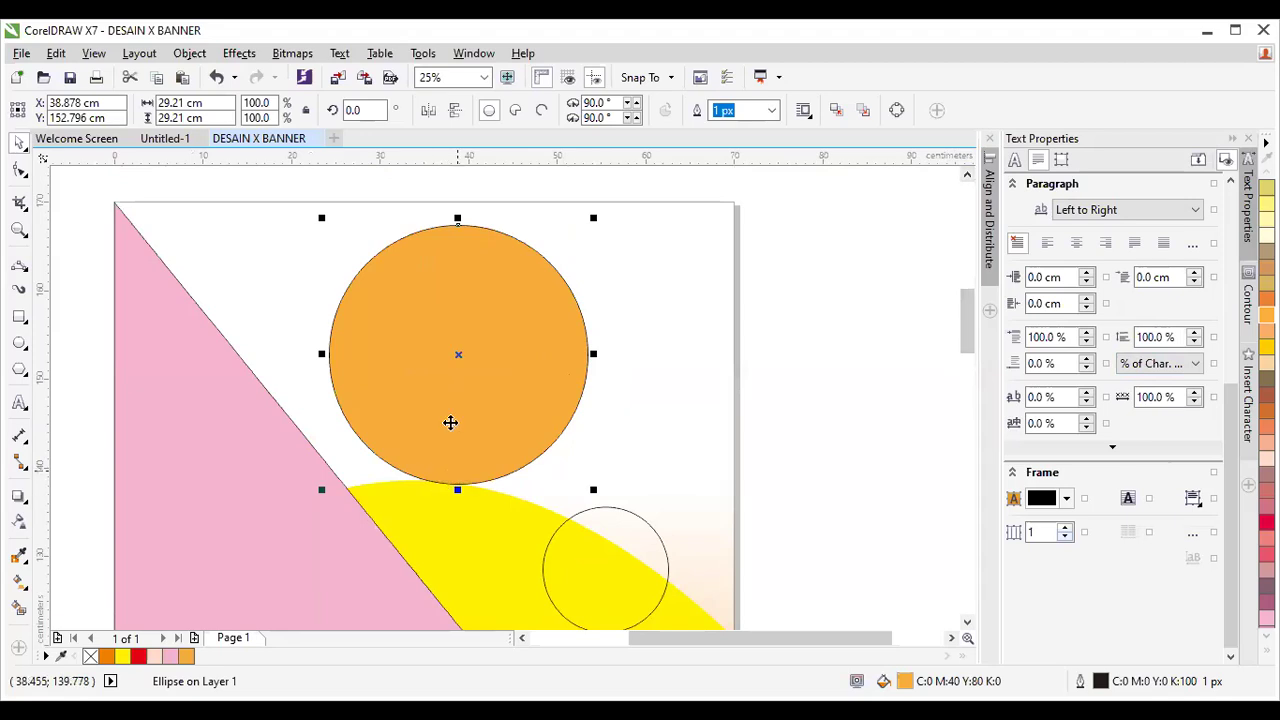
left_click_drag(458, 218, 470, 283)
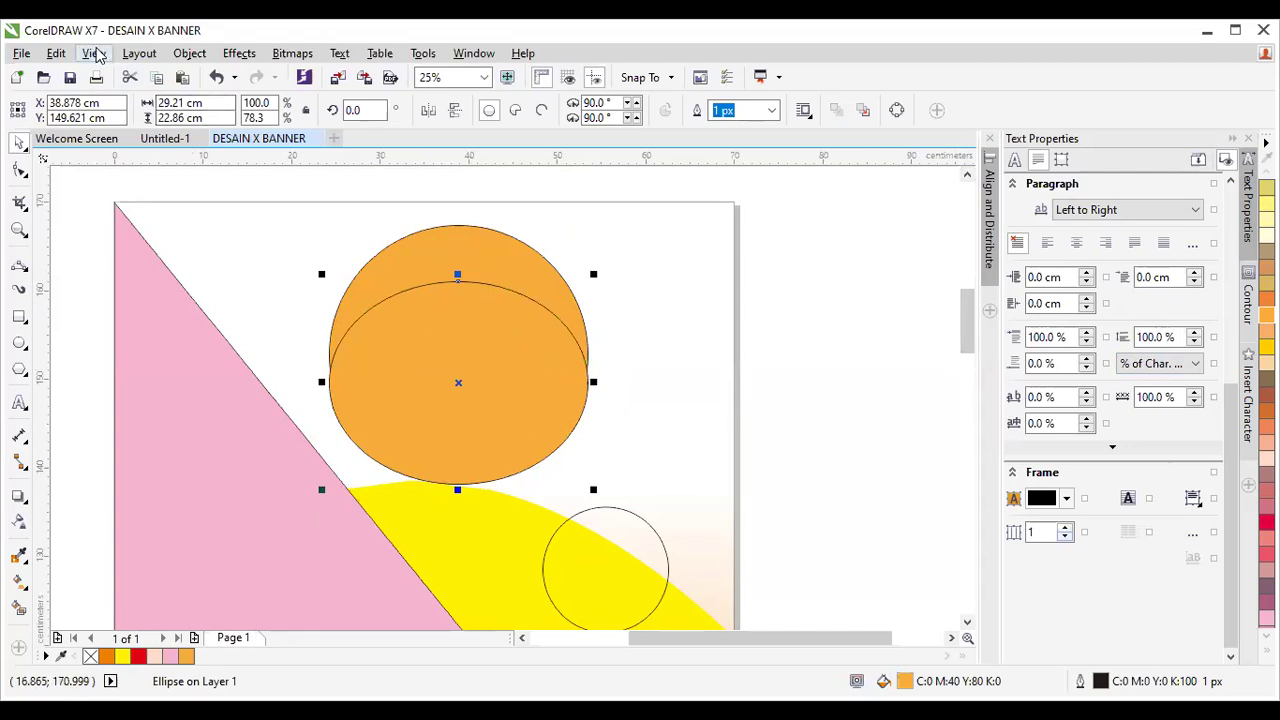
Switch the view to Wireframe so only outlines show.
left_click(94, 53)
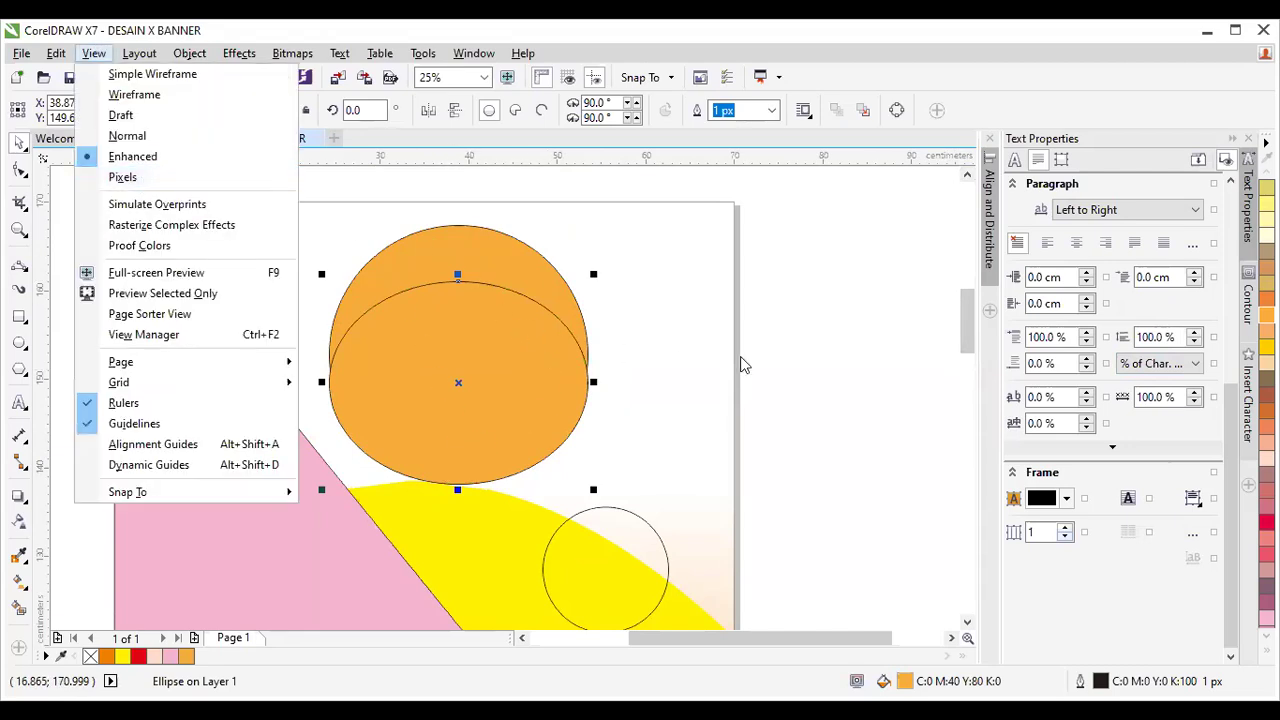
left_click(540, 276)
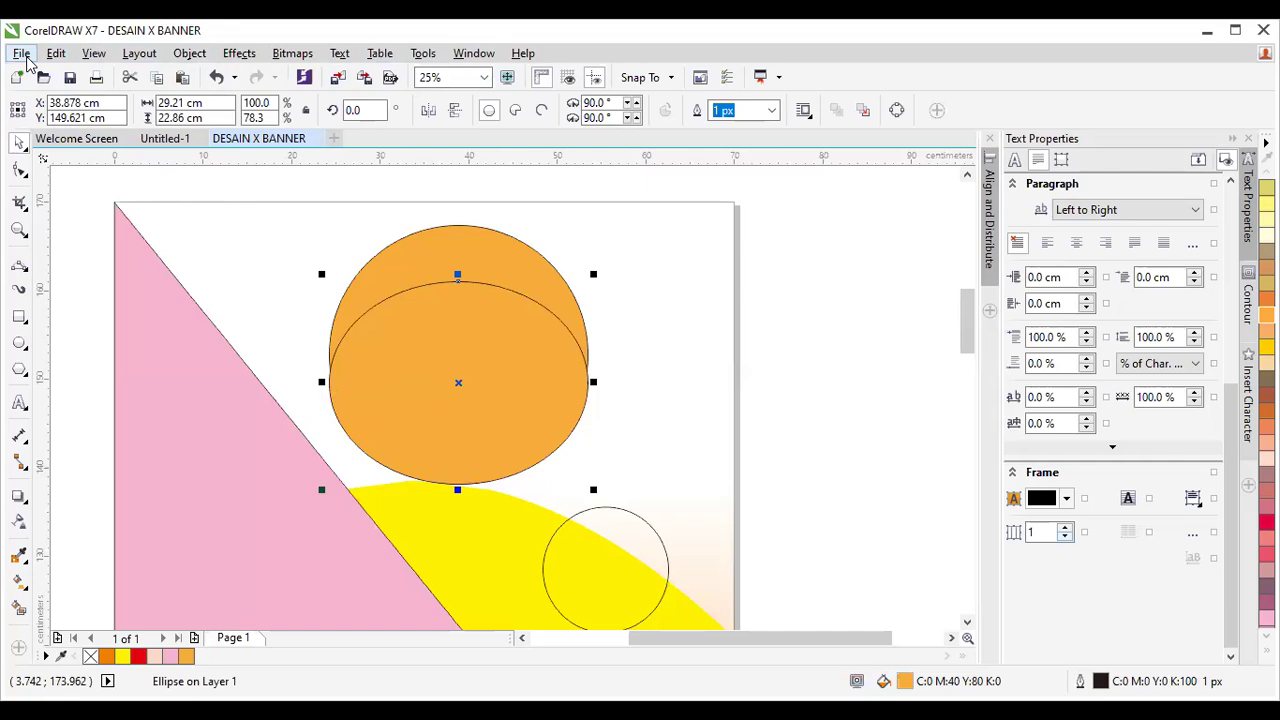
left_click(94, 55)
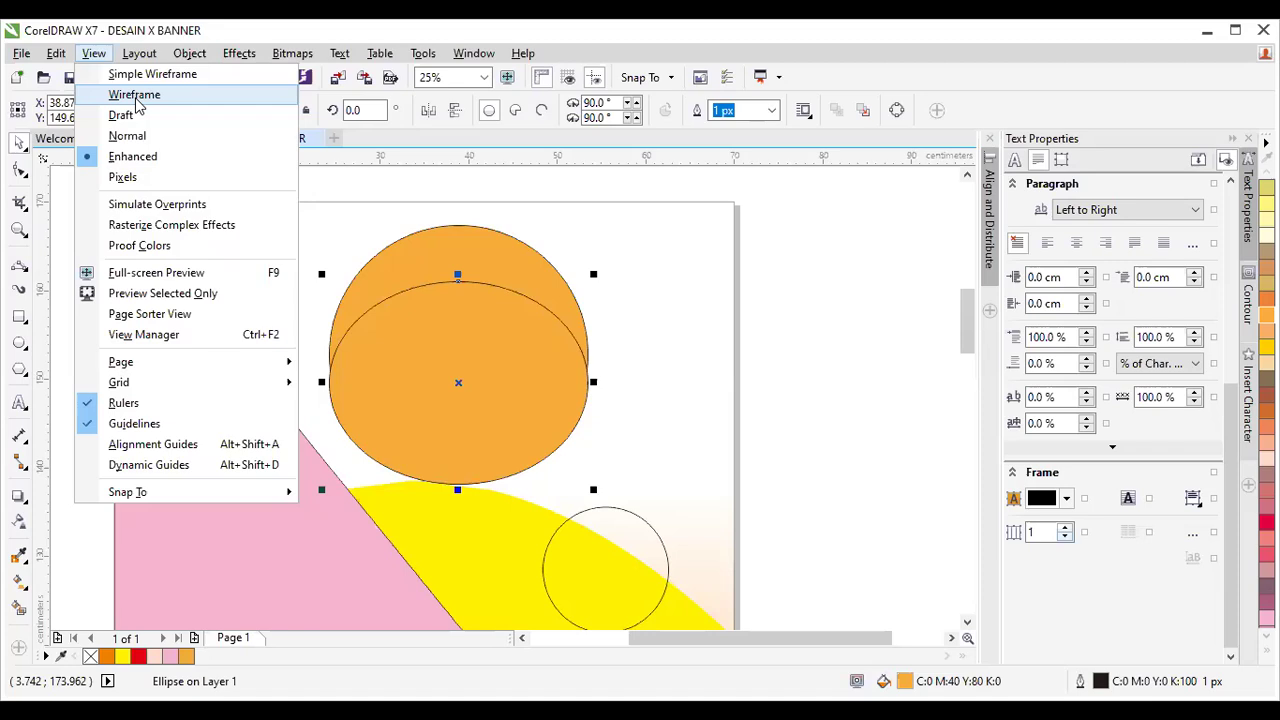
left_click(137, 97)
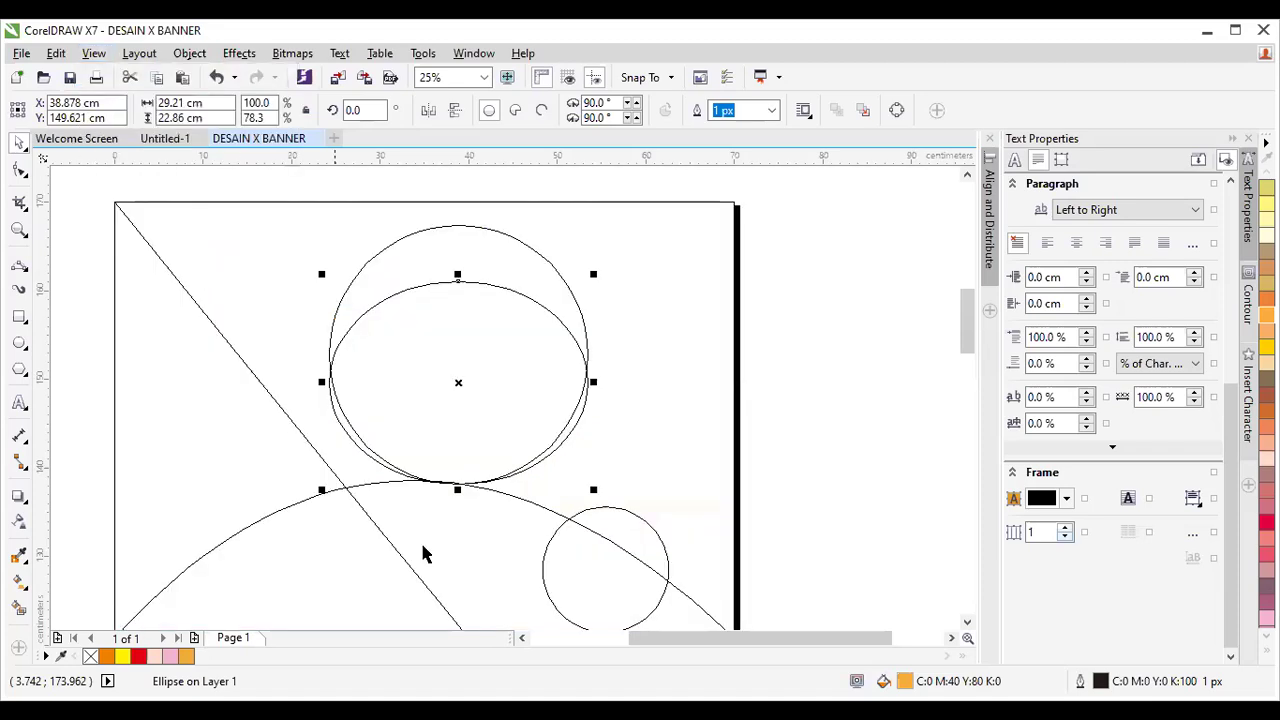
scroll(410, 268, "down", 2)
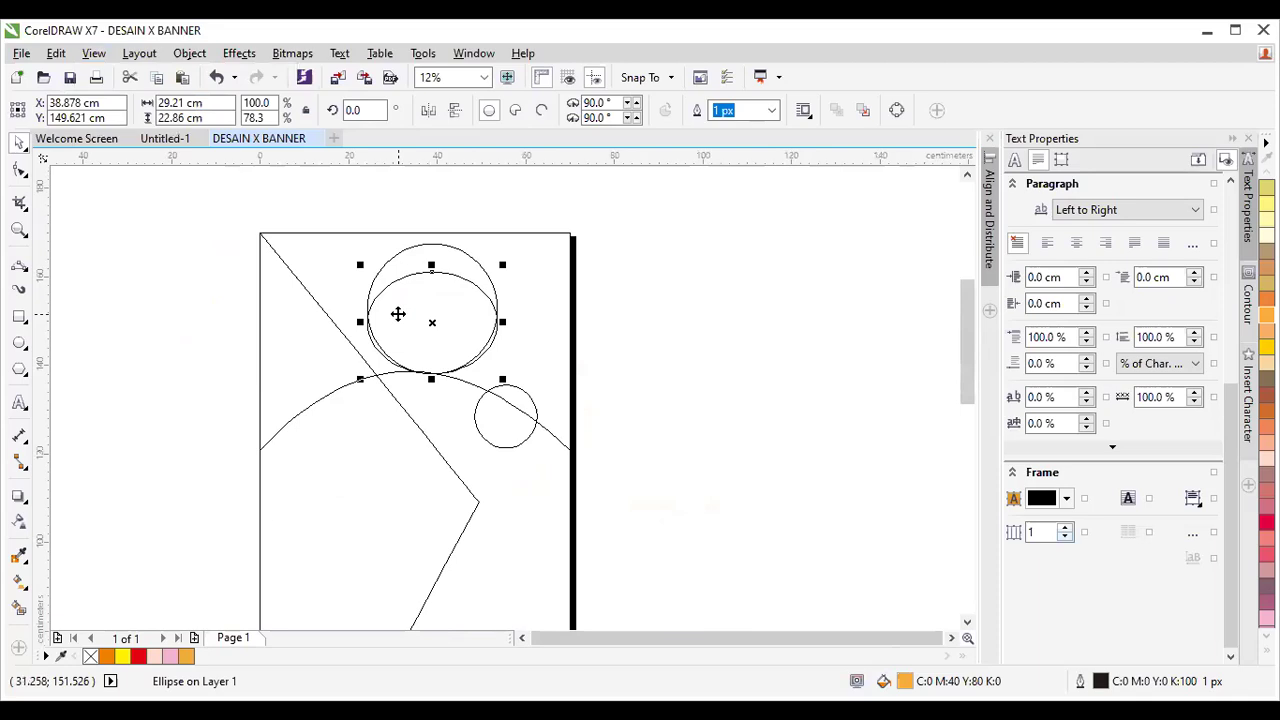
scroll(490, 384, "up", 2)
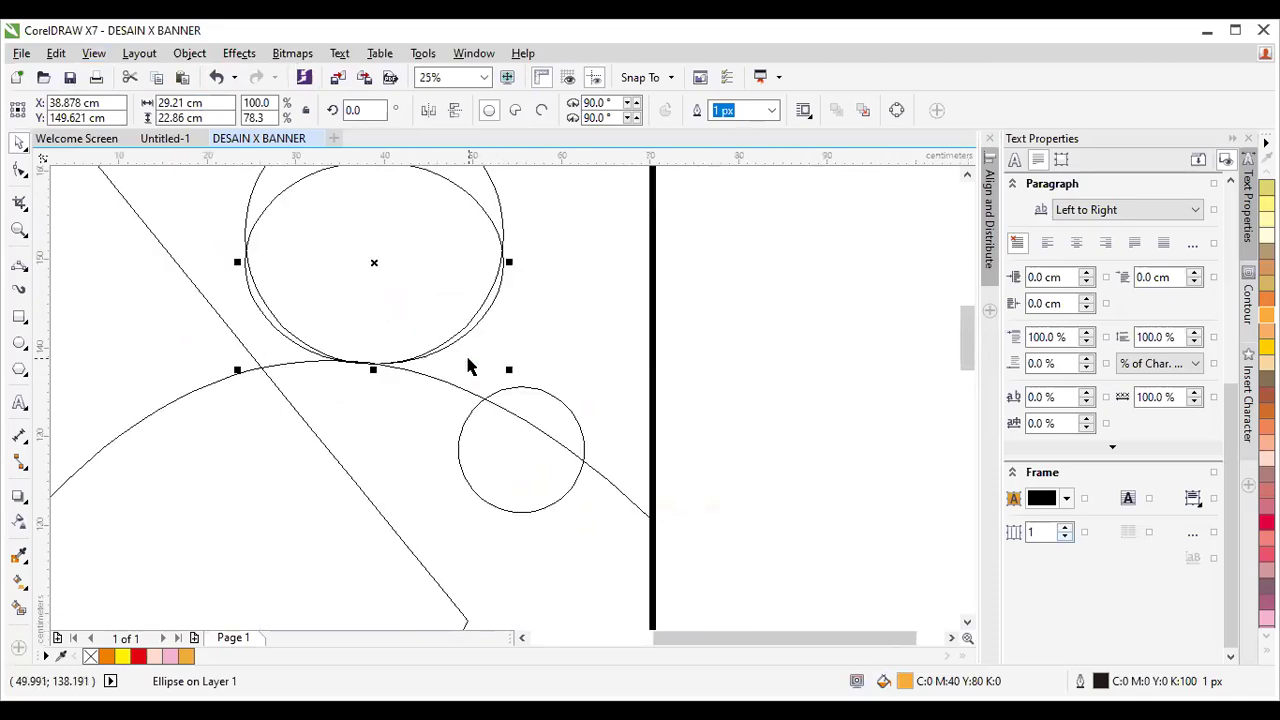
left_click(967, 177)
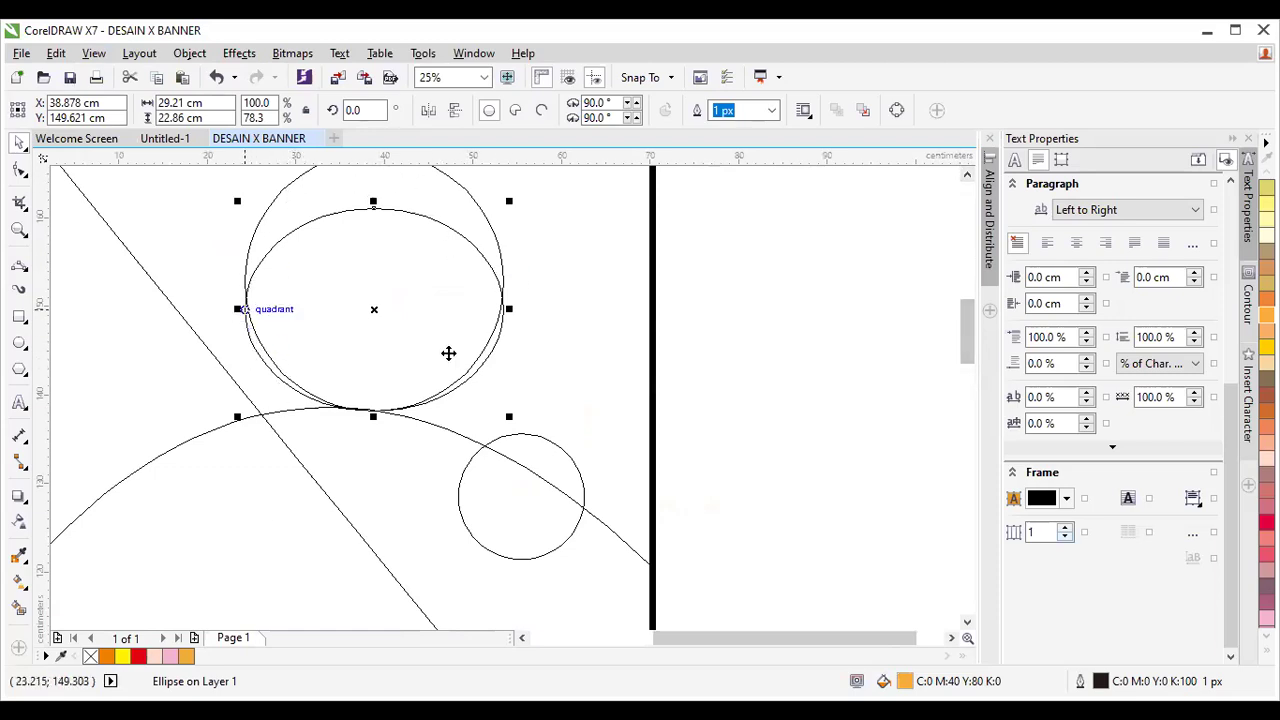
Narrow the orange ellipse copy from both sides to about 27.199 cm wide.
left_click(409, 257)
left_click(242, 300)
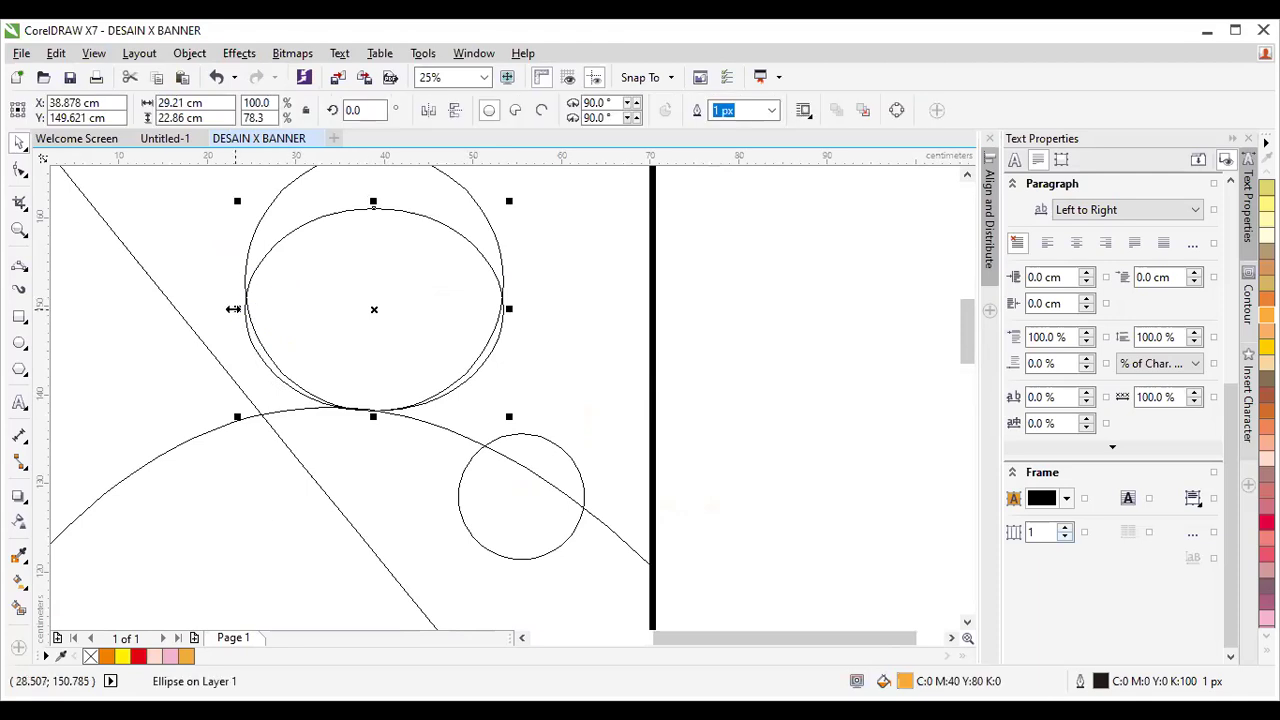
left_click_drag(233, 309, 243, 308)
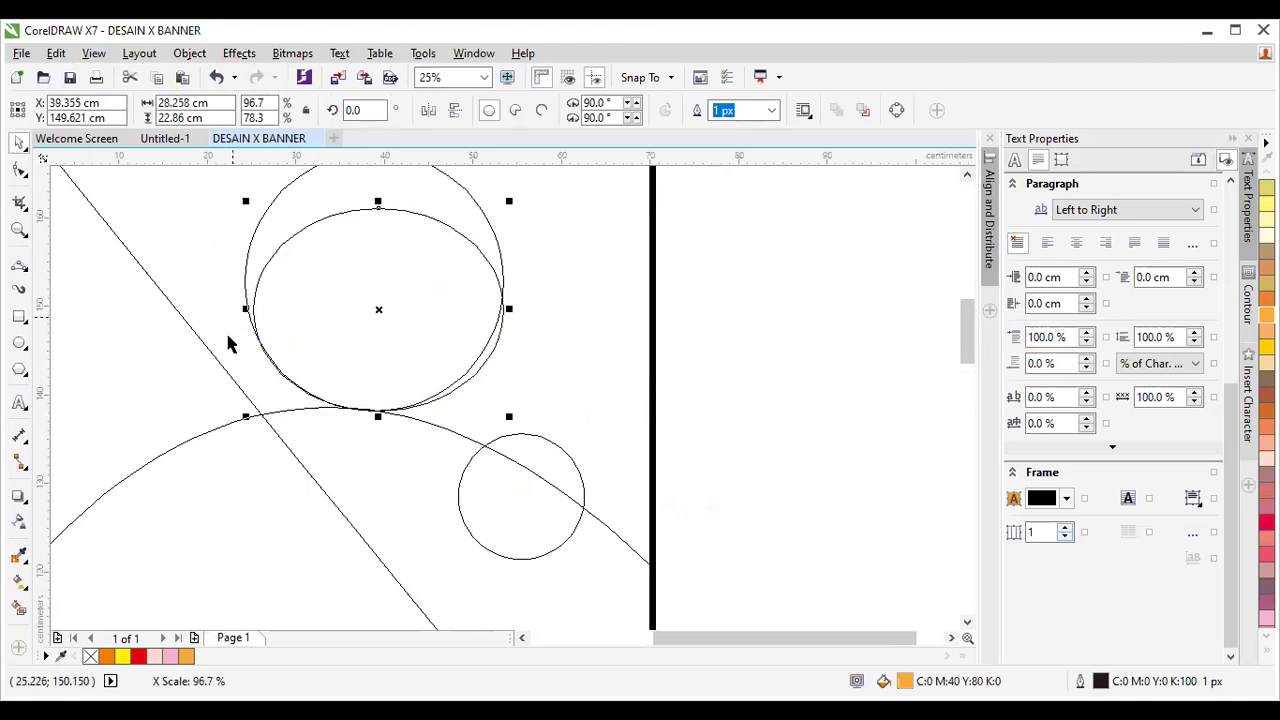
left_click_drag(508, 307, 499, 308)
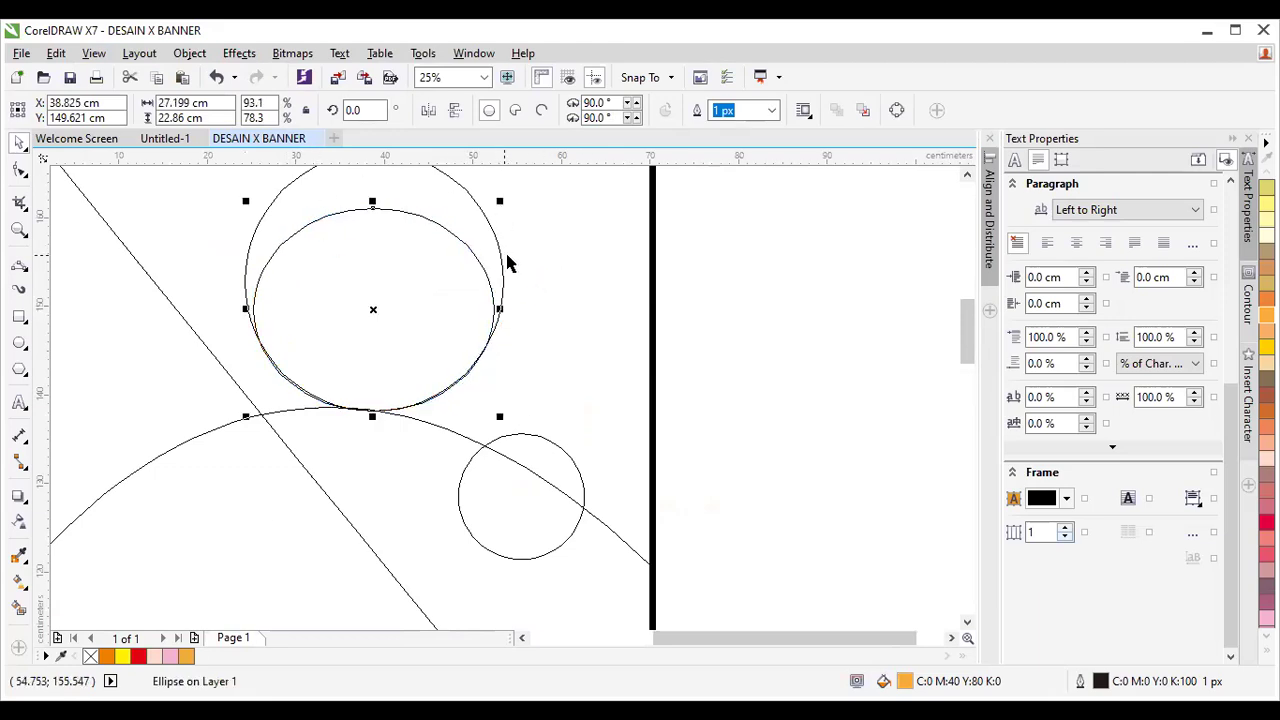
Switch the view back to Enhanced to show fills.
left_click(94, 54)
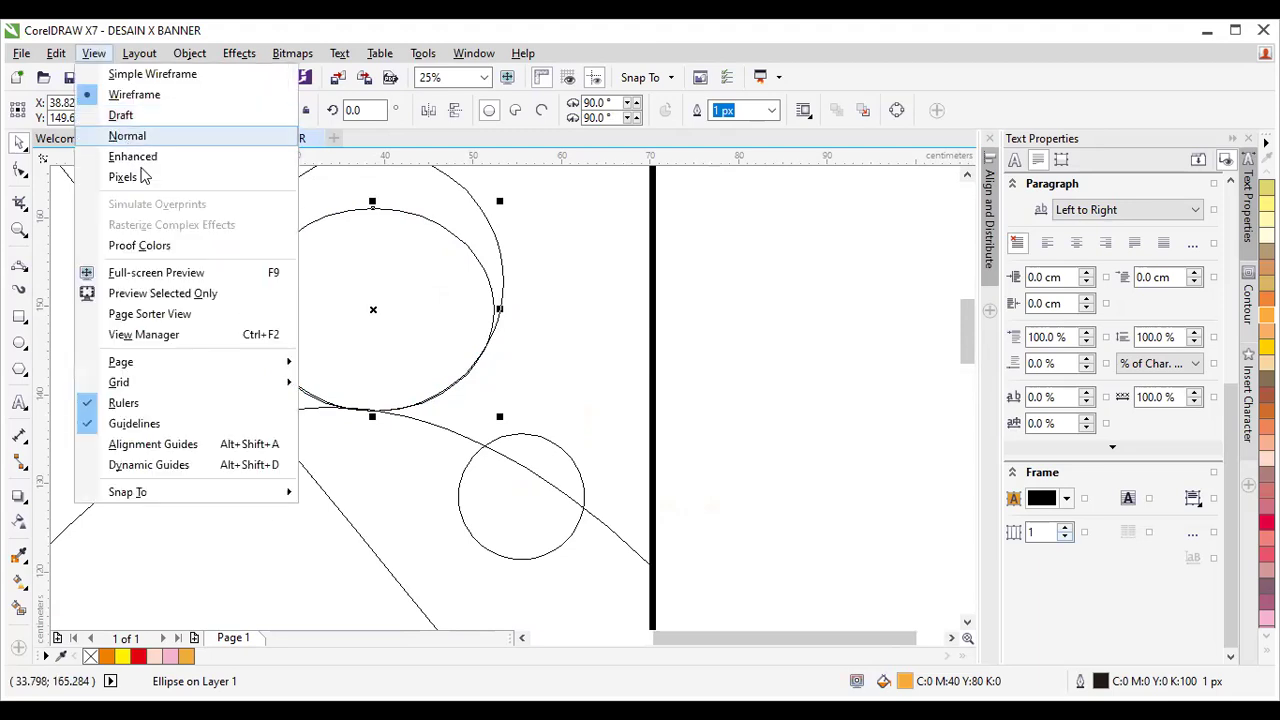
left_click(133, 158)
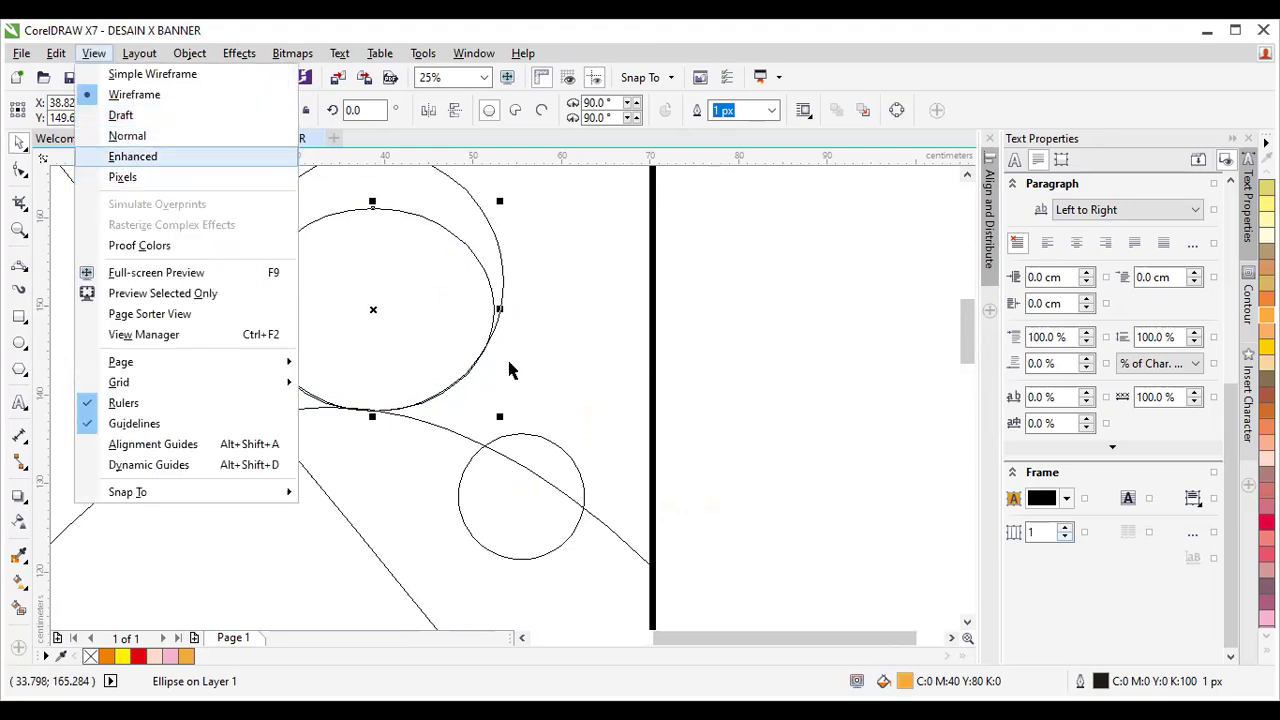
left_click(625, 342)
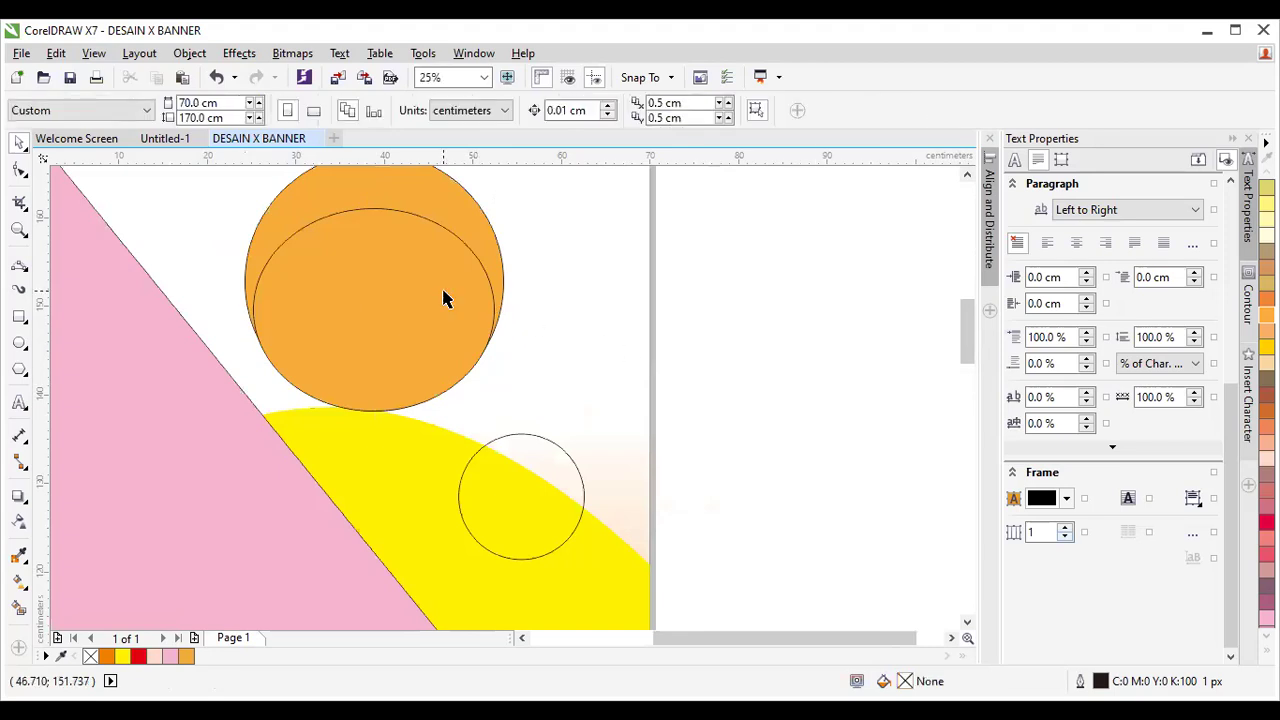
Fill the inner ellipse on the orange circle with white.
left_click(444, 295)
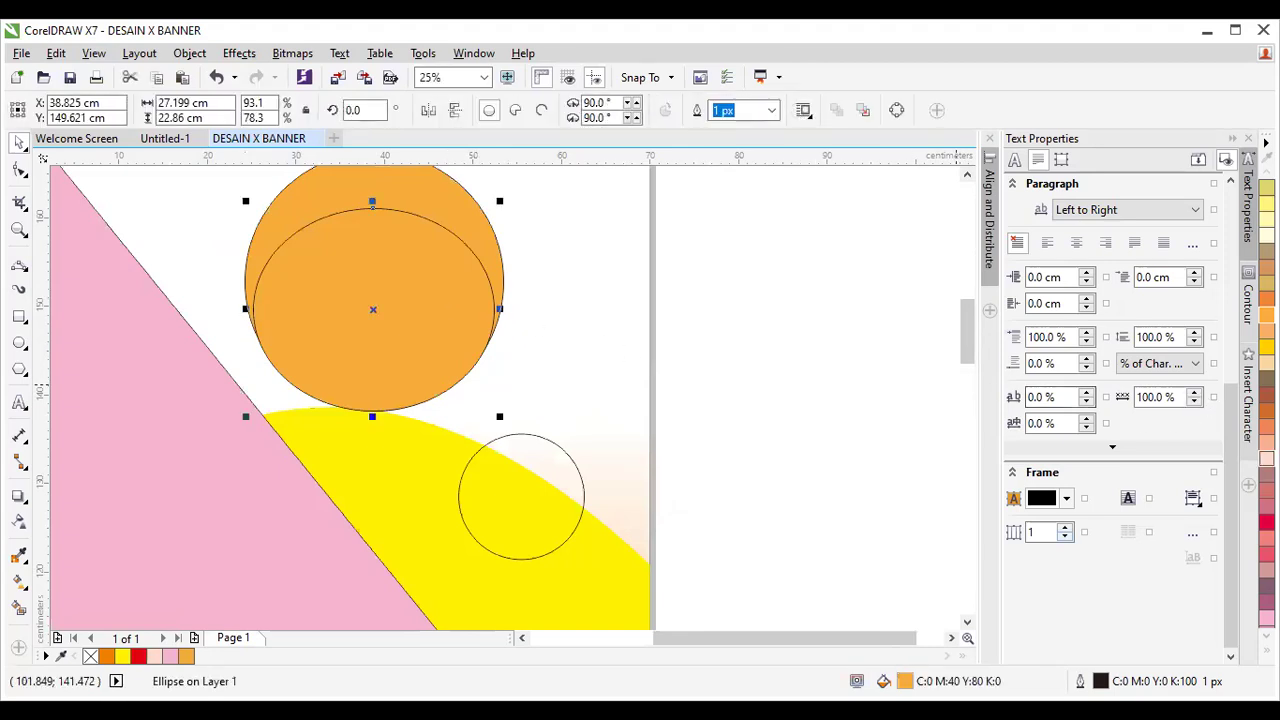
left_click_drag(1203, 345, 391, 267)
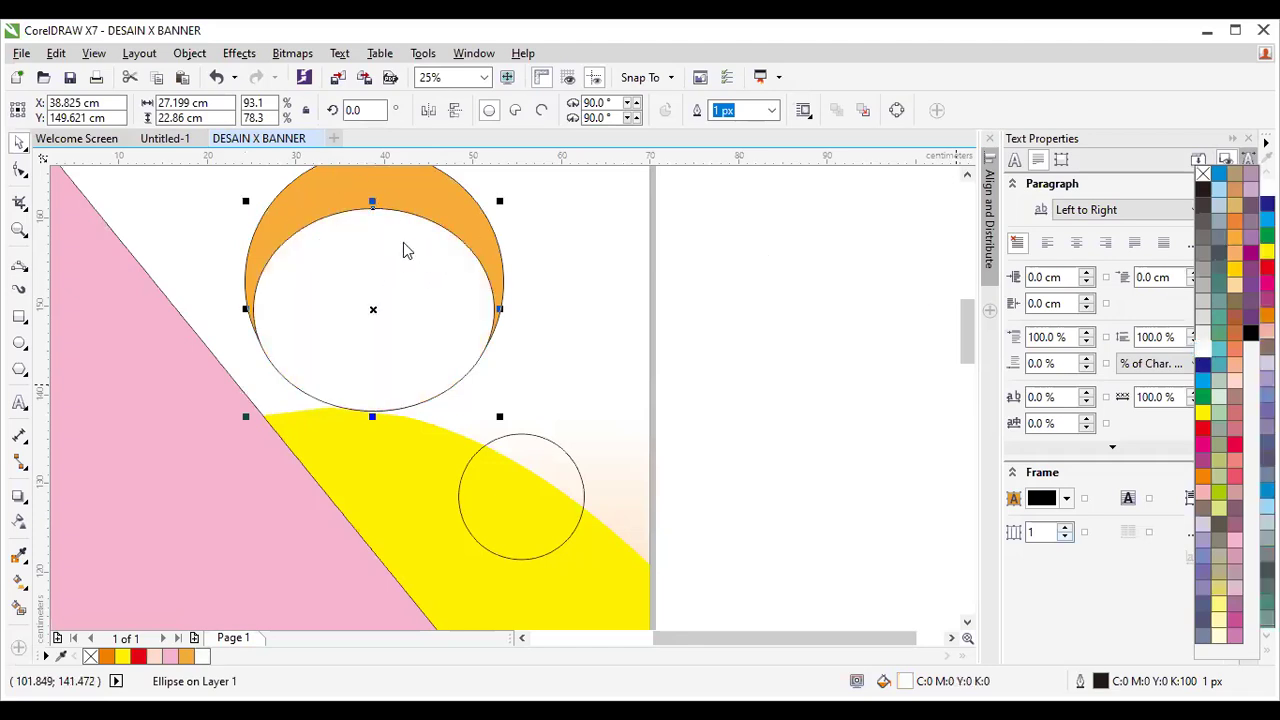
left_click(18, 525)
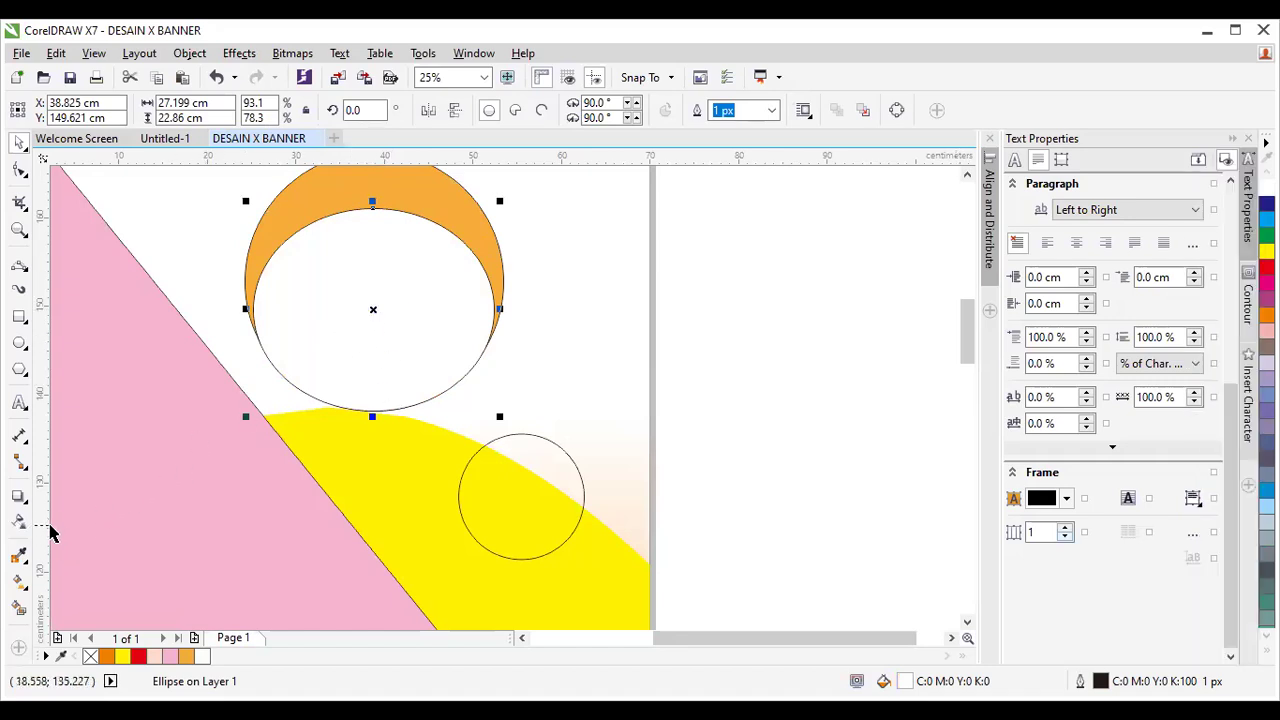
Give the inner ellipse a linear transparency fading from top to bottom, then select both circle parts.
left_click(19, 522)
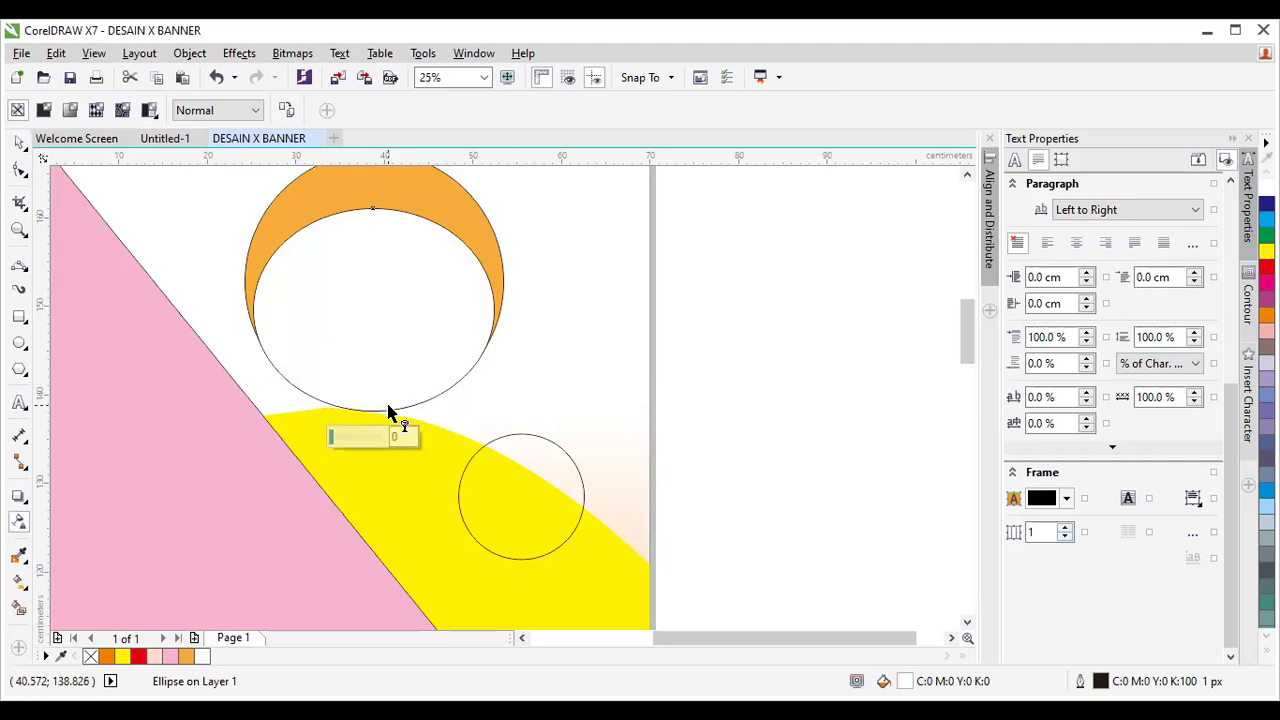
left_click(378, 245)
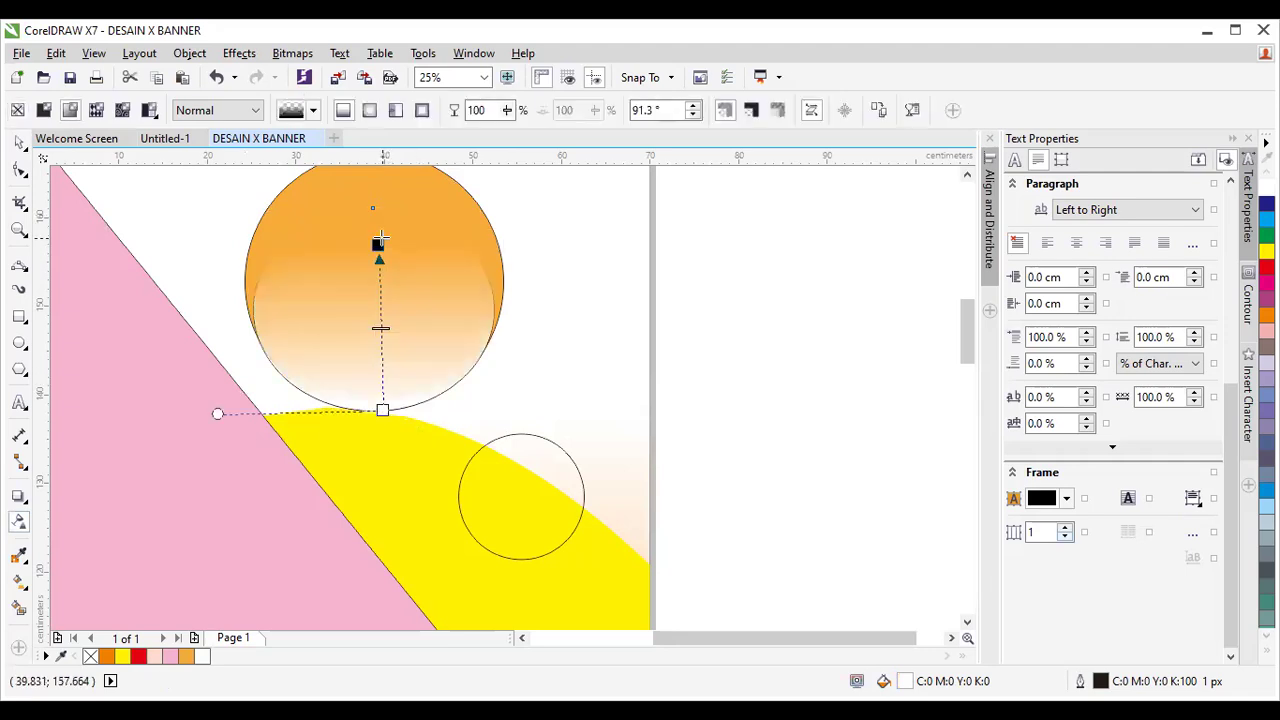
key("ctrl+z")
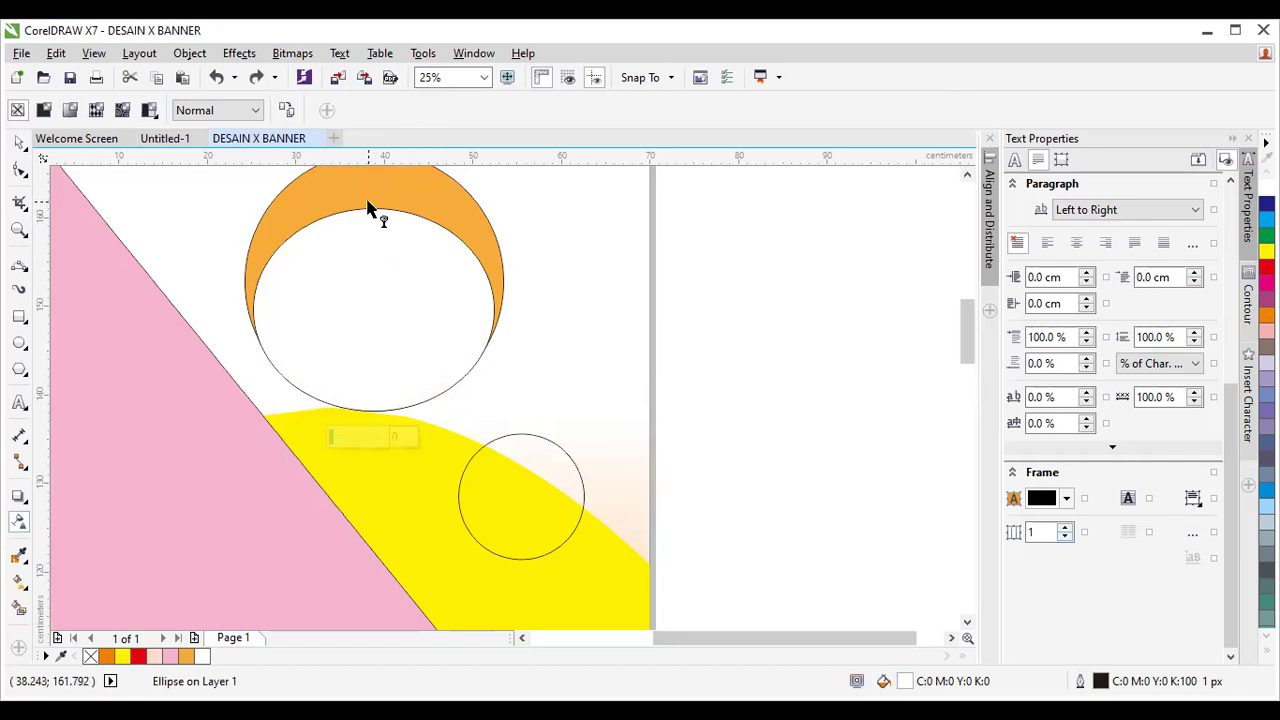
left_click_drag(368, 200, 376, 376)
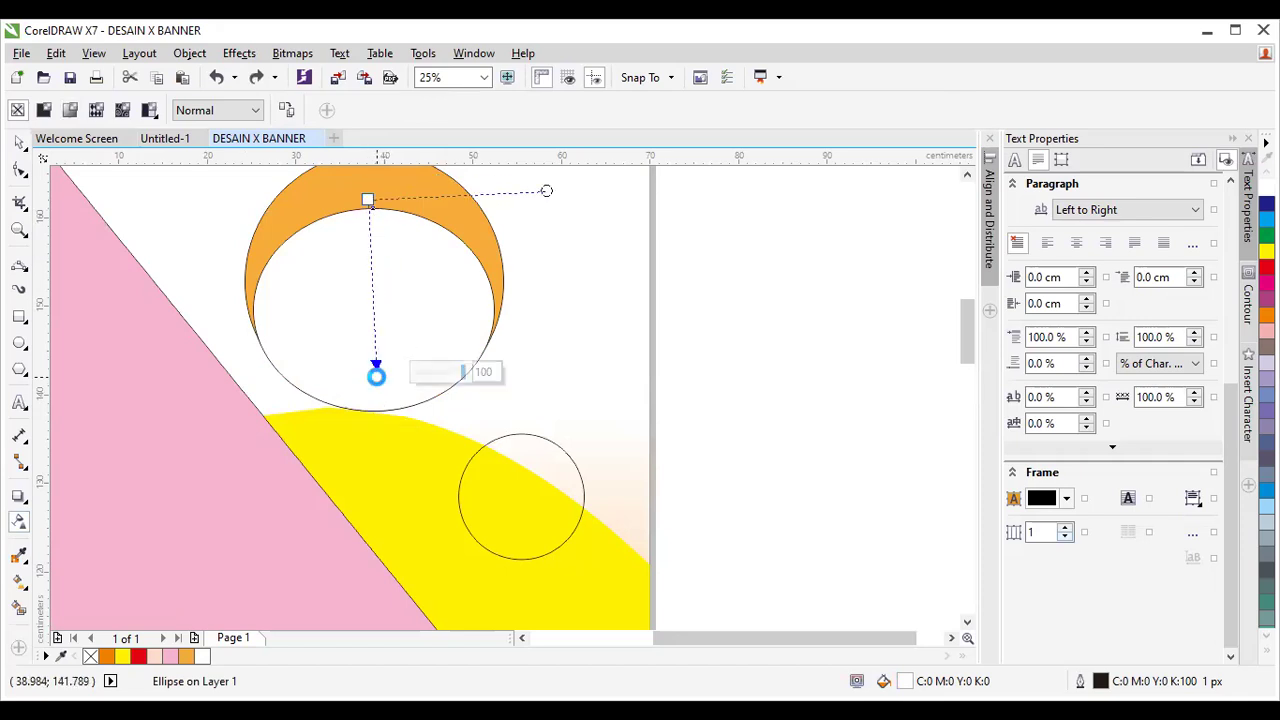
left_click_drag(368, 200, 372, 208)
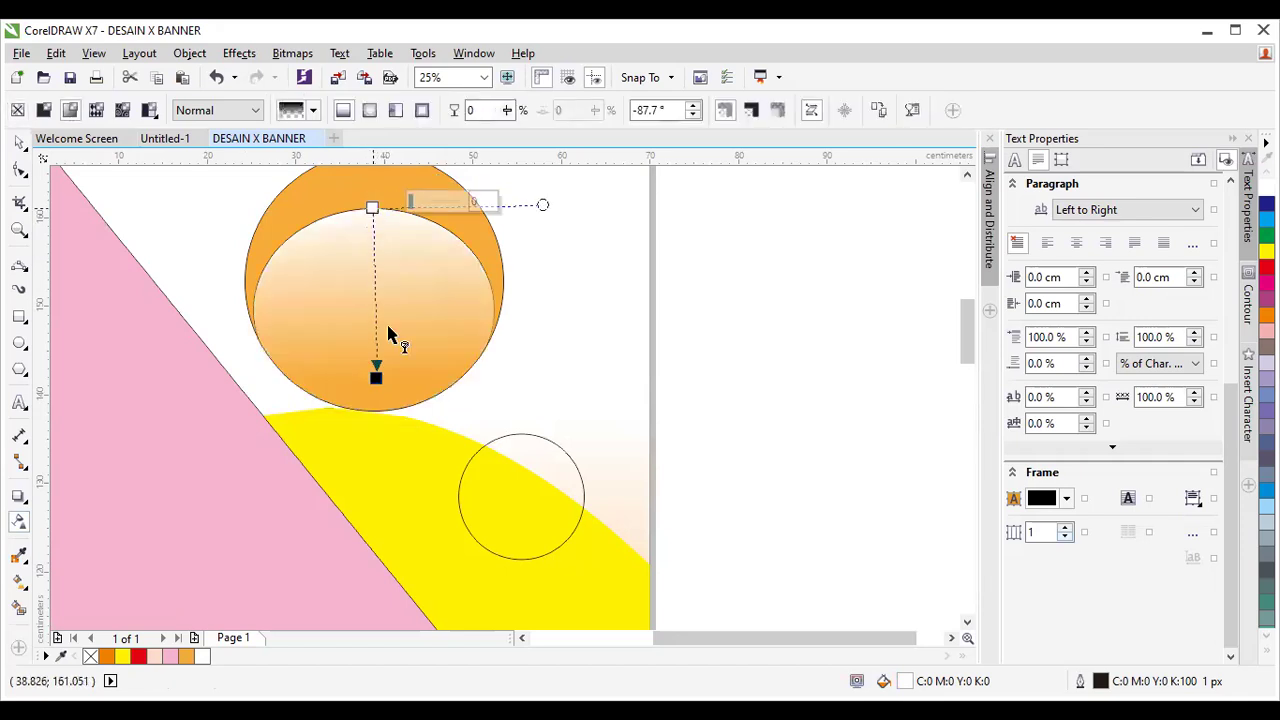
left_click_drag(375, 372, 387, 326)
left_click(18, 142)
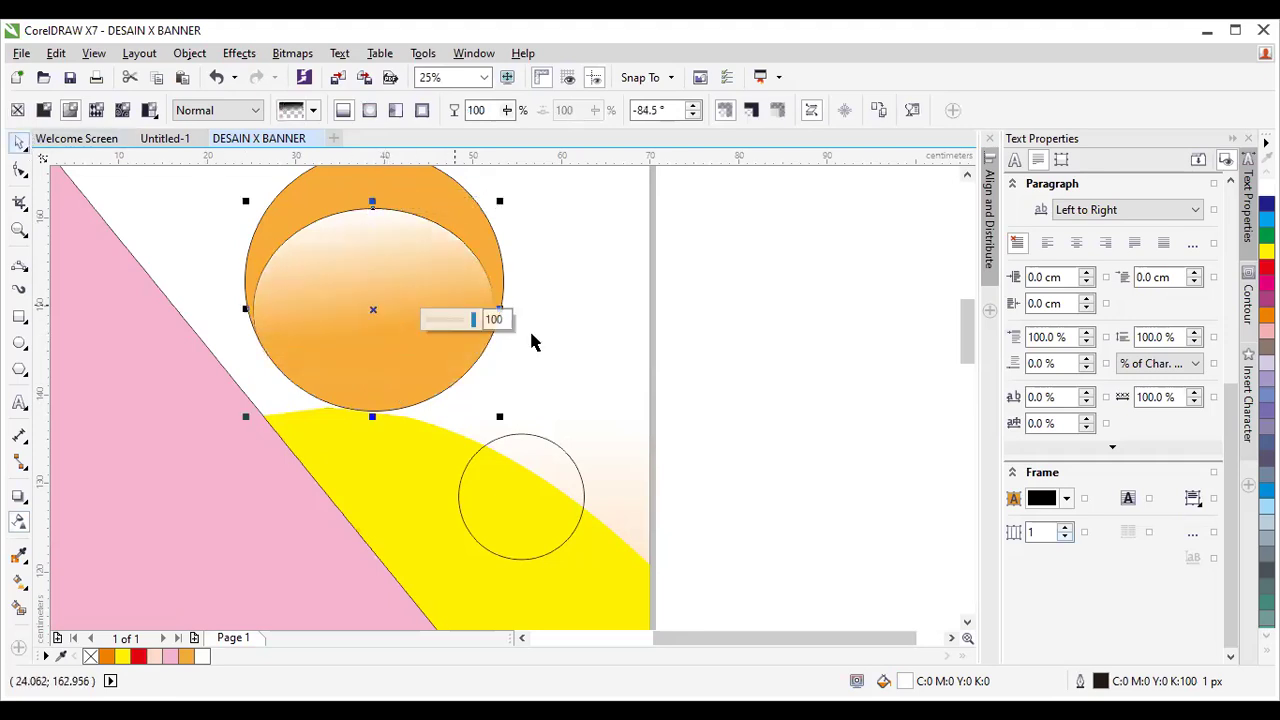
left_click(966, 174)
left_click_drag(777, 208, 220, 451)
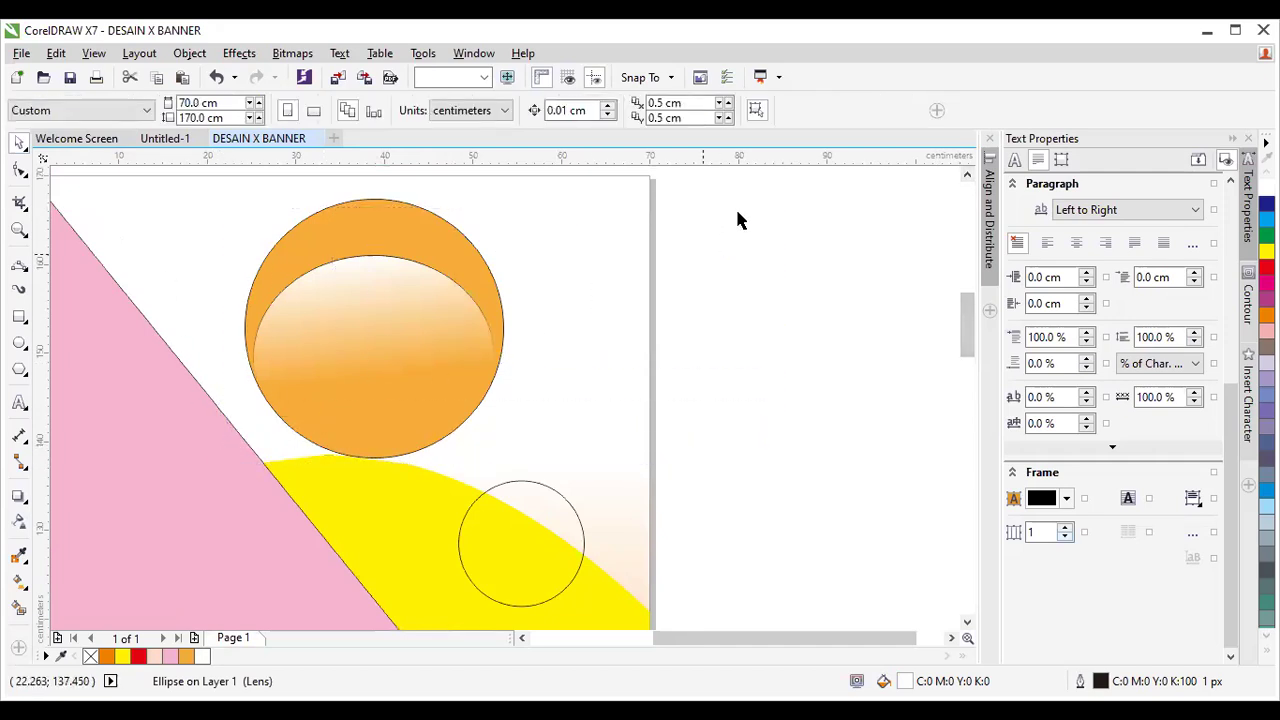
Set the outline width of the orange circle and its highlight to None.
left_click_drag(283, 484, 220, 509)
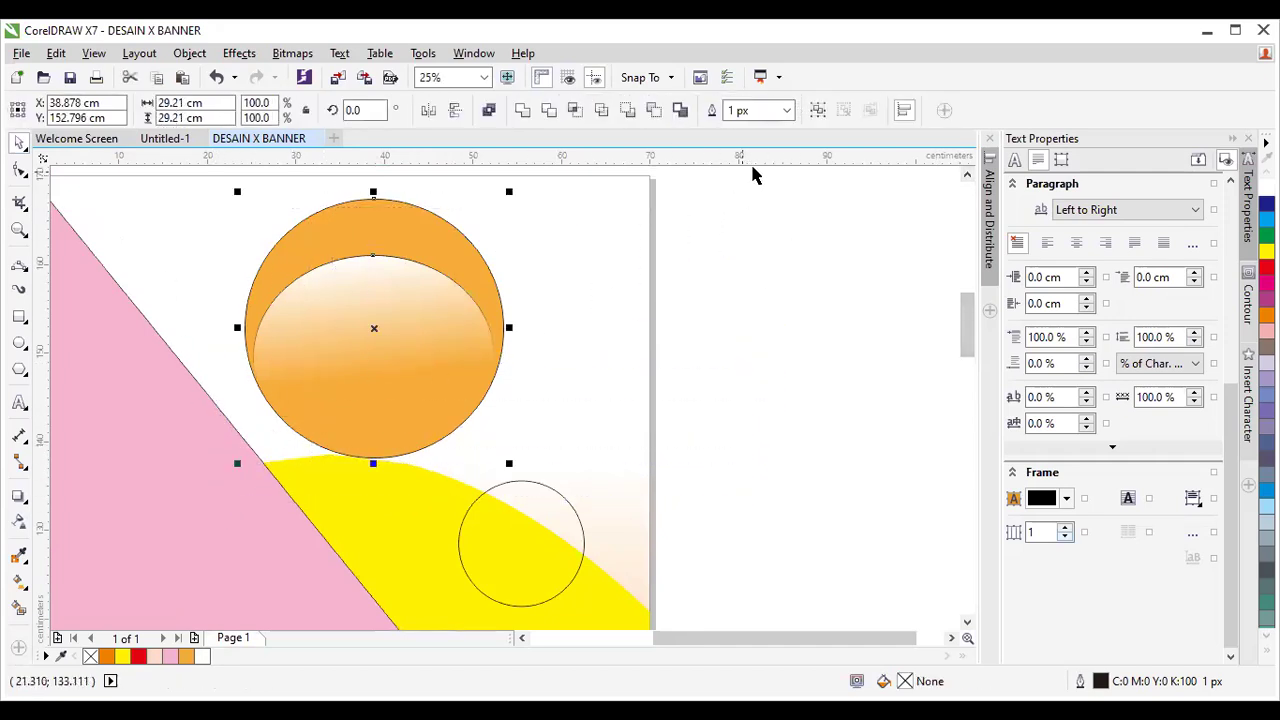
left_click(788, 110)
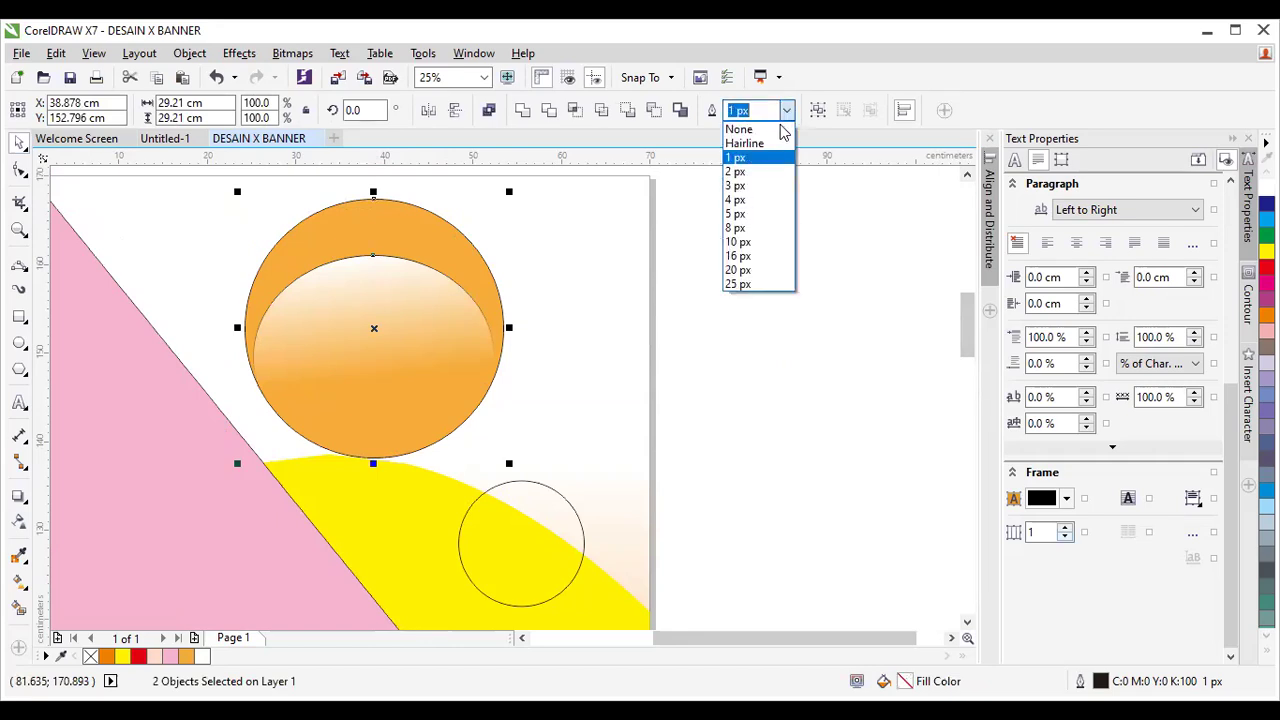
left_click(778, 127)
Shift the orange circle and its highlight slightly up and to the left.
scroll(850, 337, "down", 1)
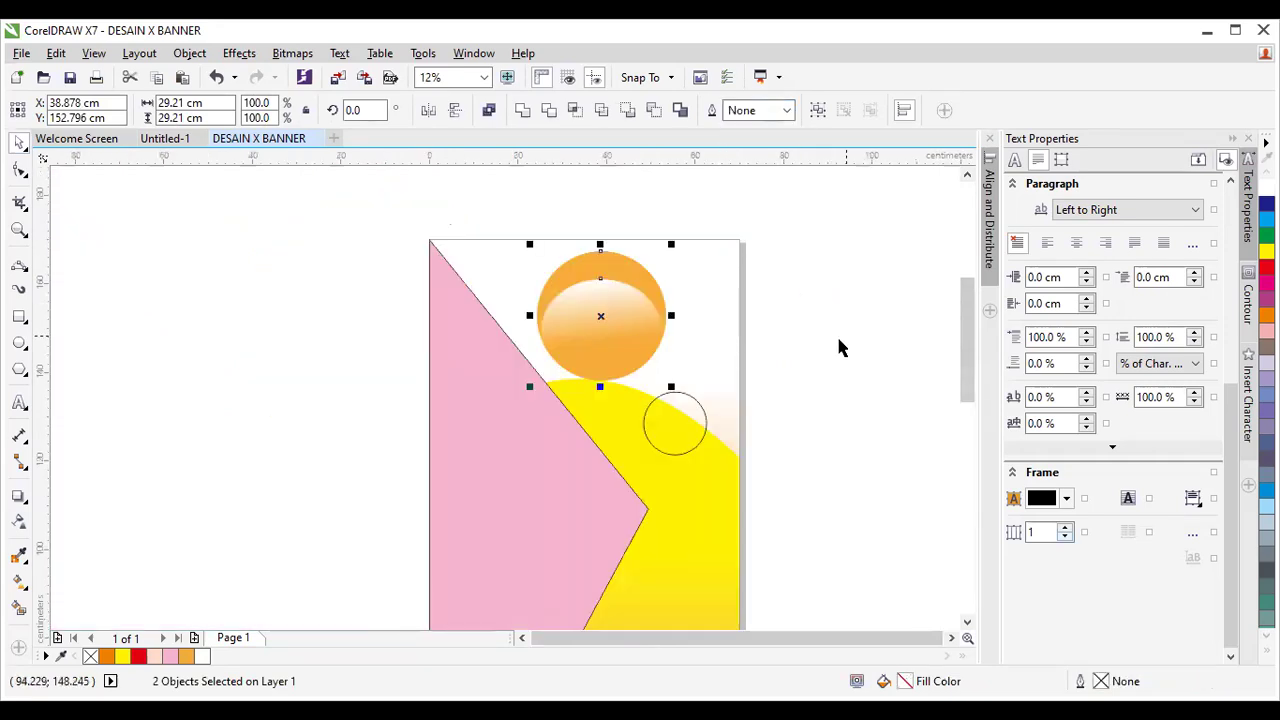
left_click_drag(509, 207, 680, 396)
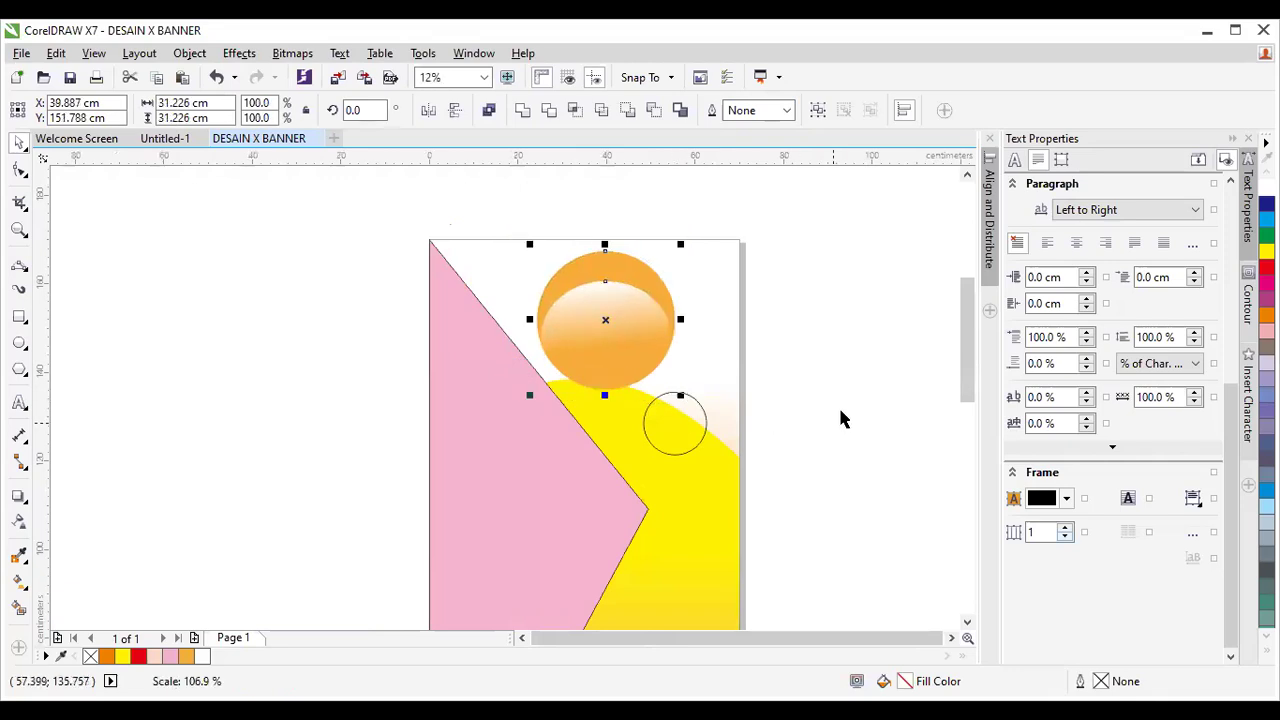
left_click_drag(607, 321, 592, 316)
left_click(805, 366)
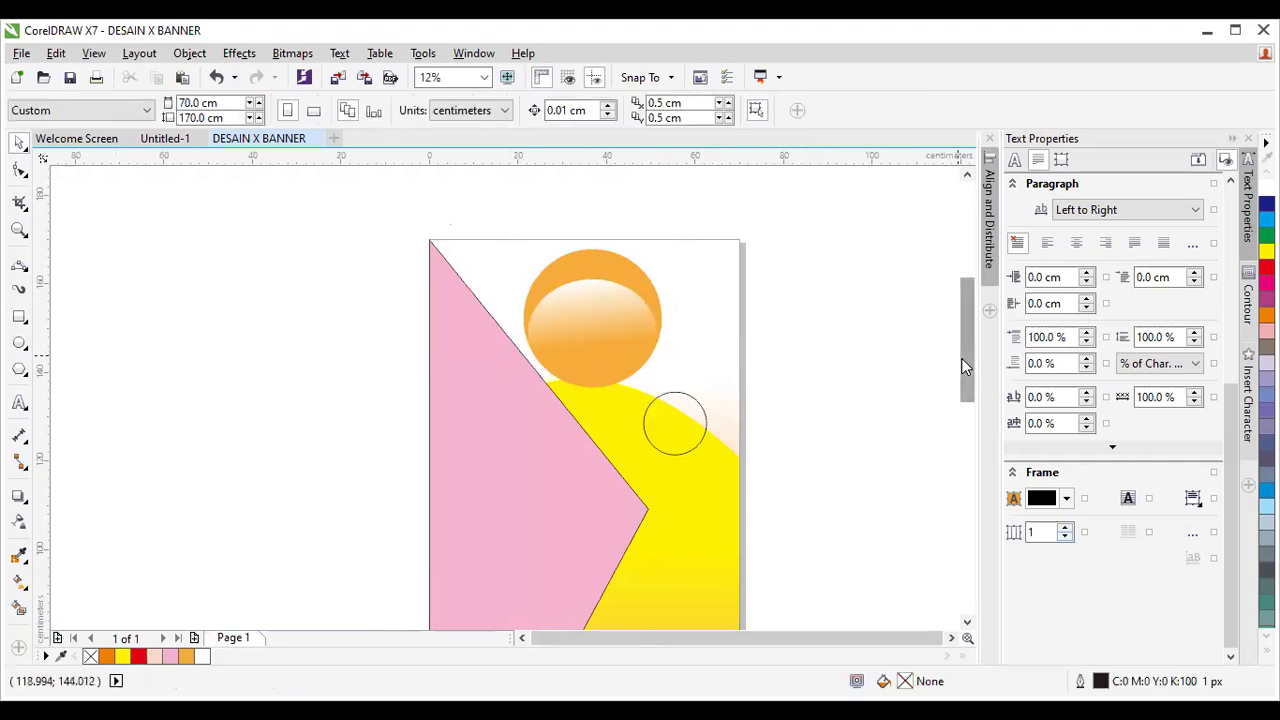
scroll(858, 362, "down", 1)
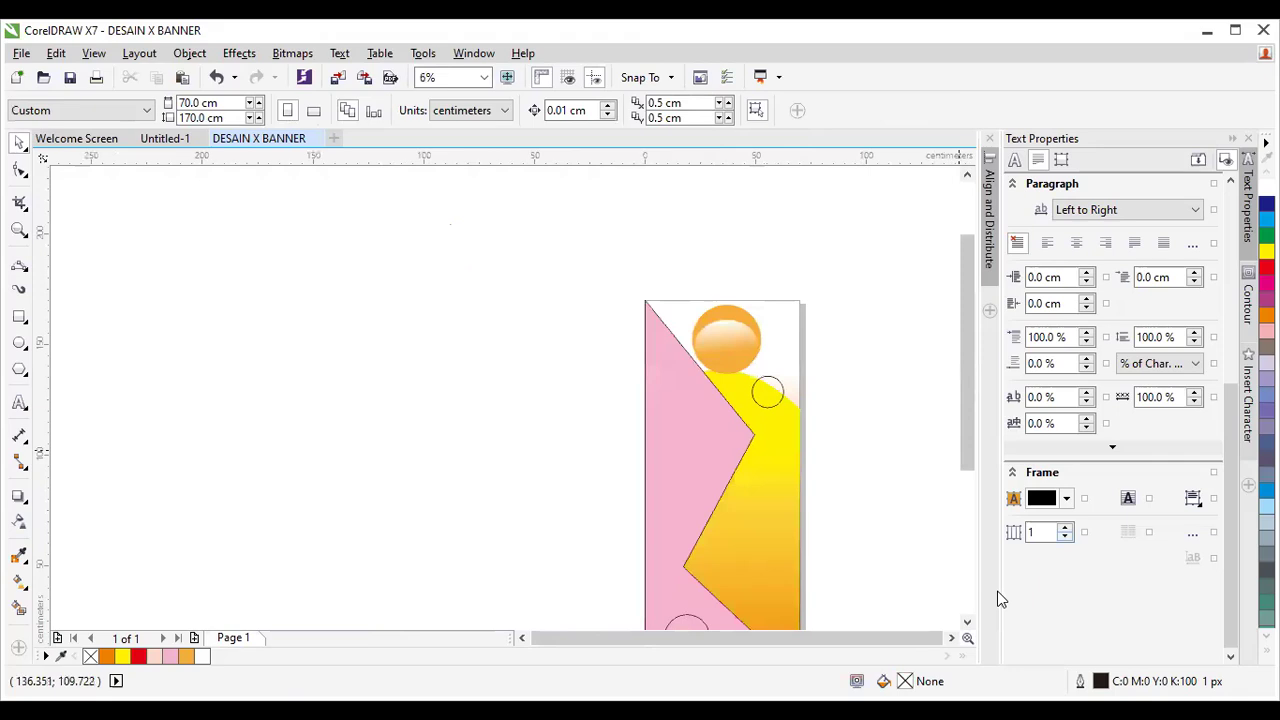
left_click_drag(963, 422, 965, 457)
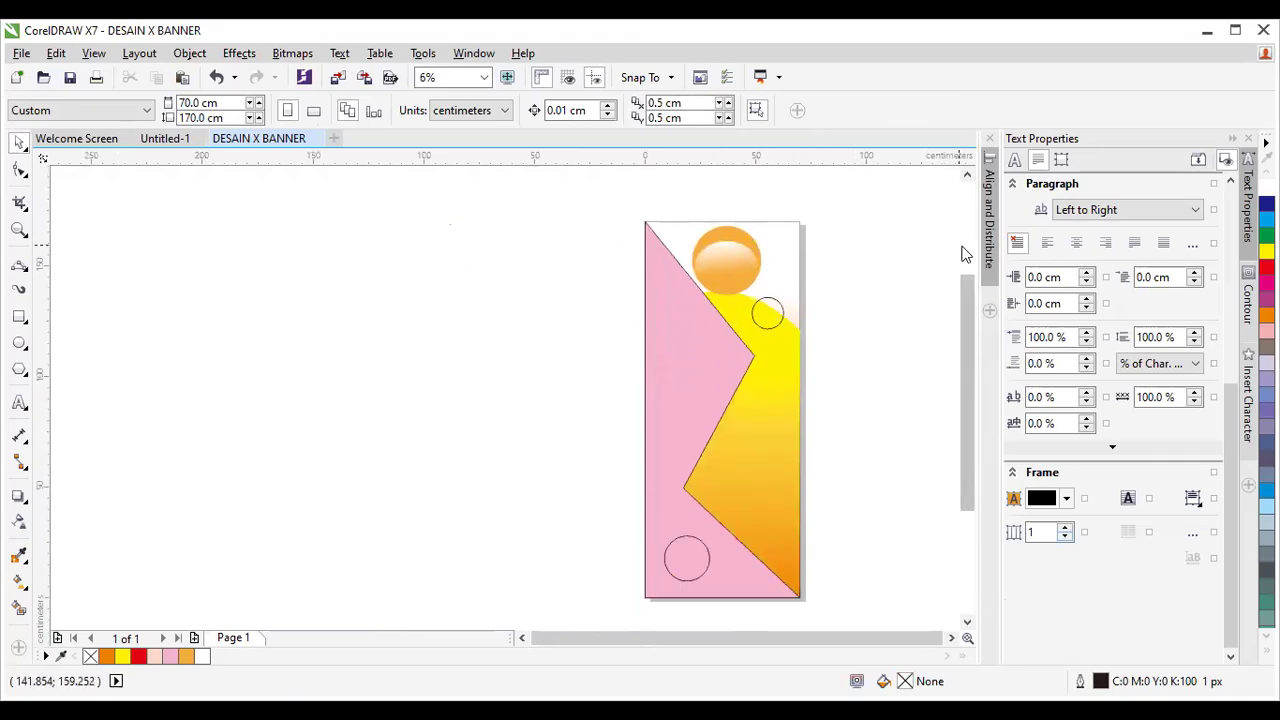
left_click_drag(965, 285, 965, 281)
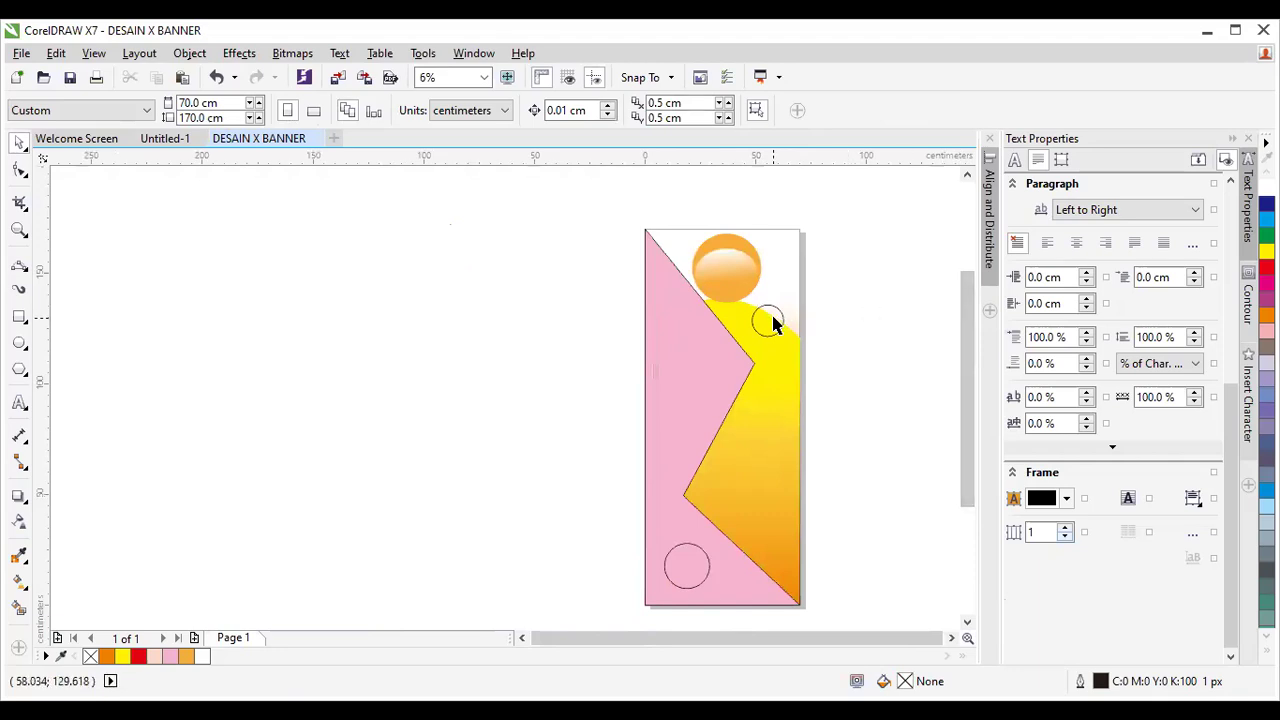
Delete the small outlined circles.
left_click(779, 328)
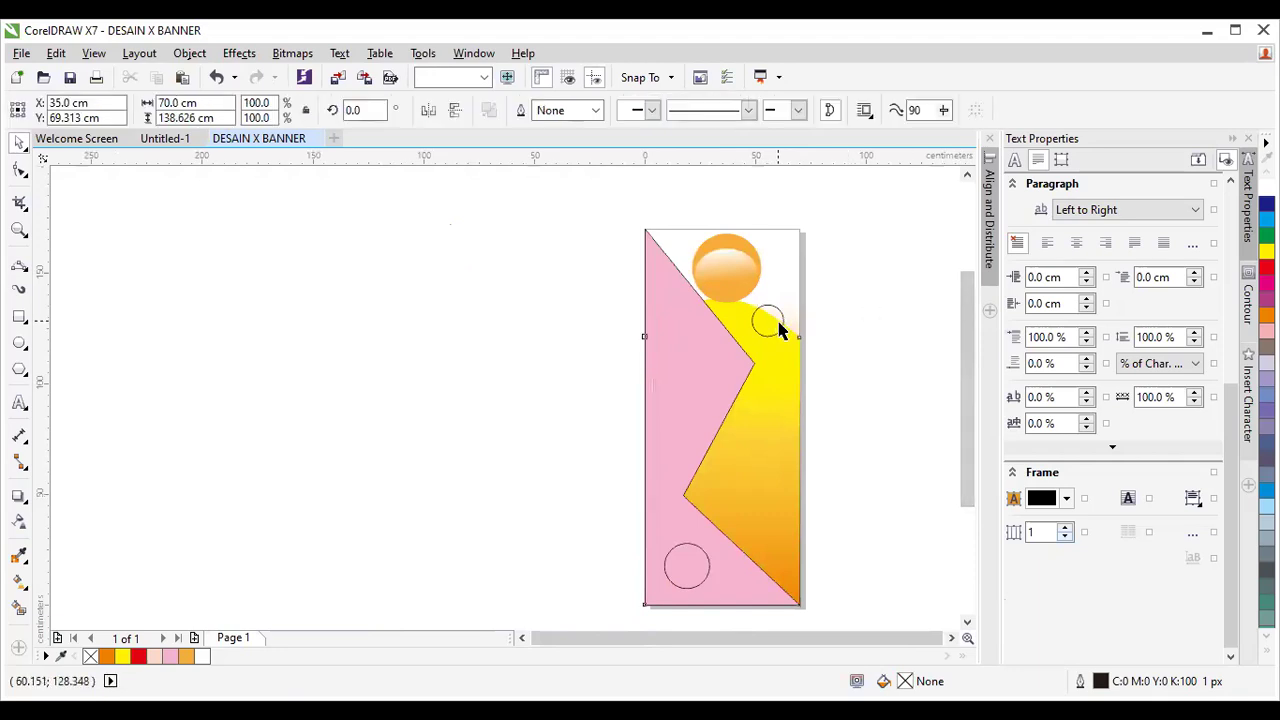
left_click(829, 300)
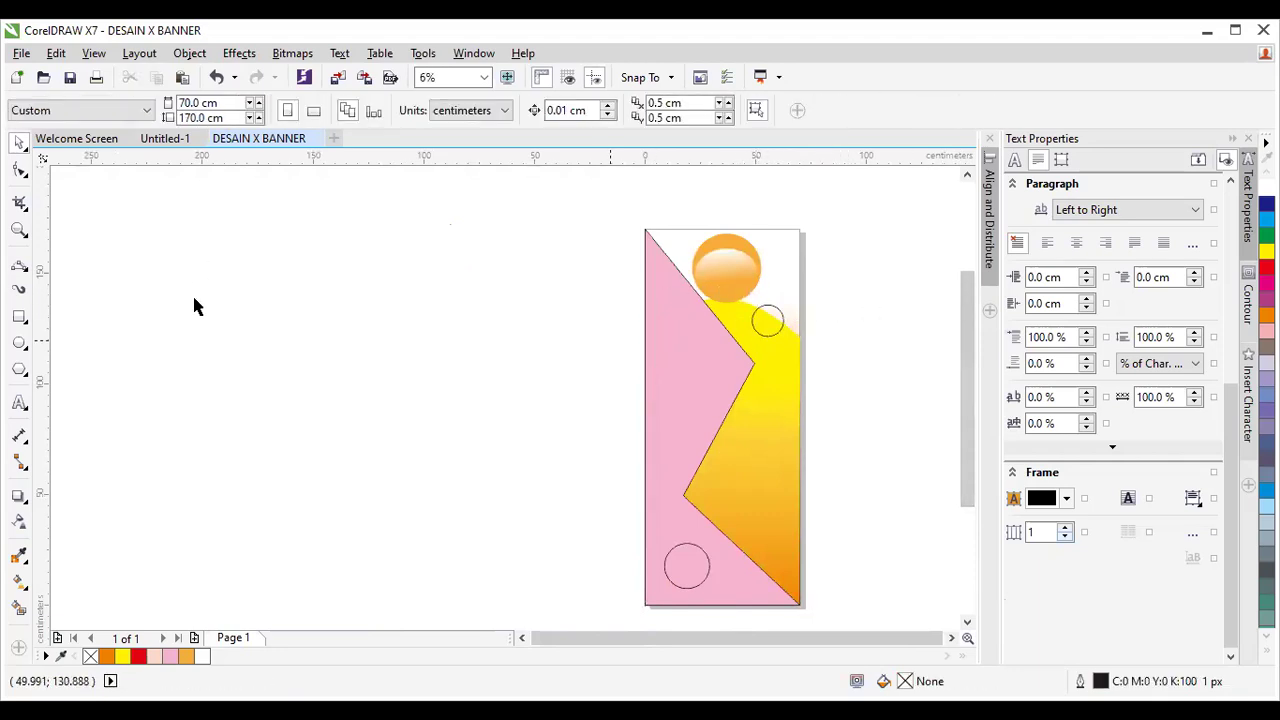
left_click_drag(605, 510, 738, 612)
left_click_drag(815, 322, 756, 364)
key("Delete")
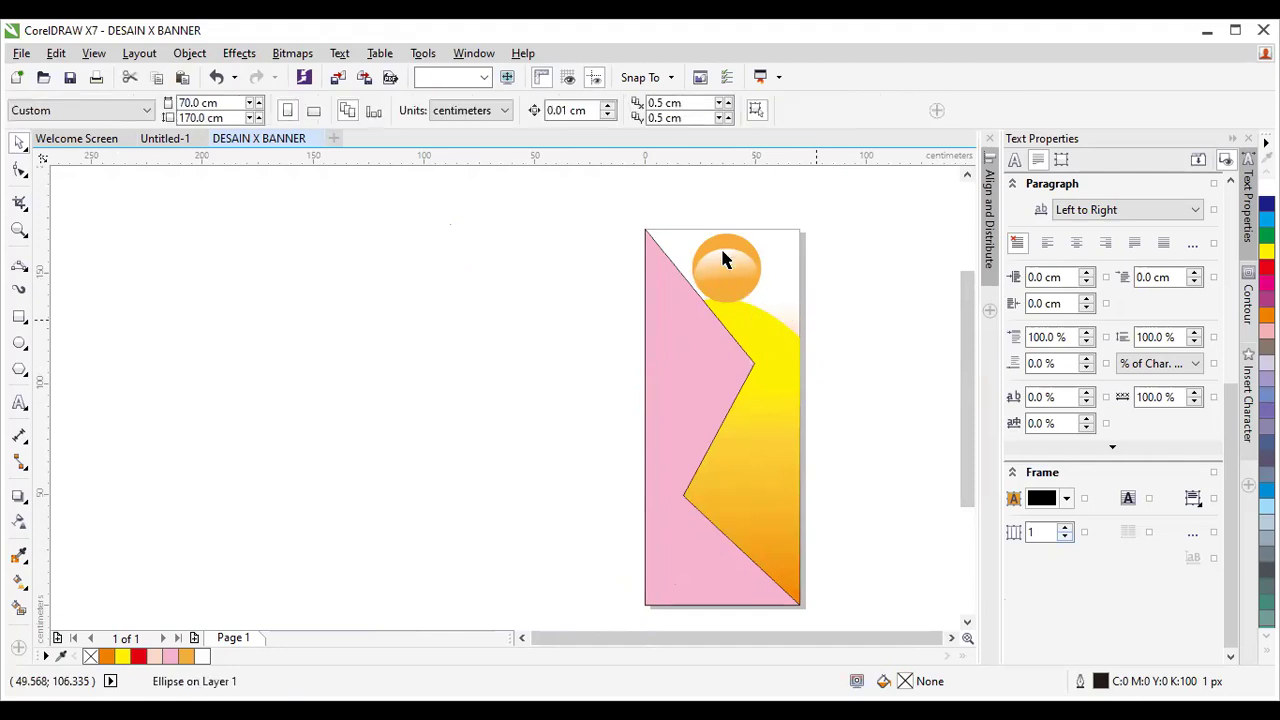
Group the orange circle with its glossy highlight using Ctrl+G.
scroll(789, 238, "up", 1)
left_click_drag(569, 199, 762, 420)
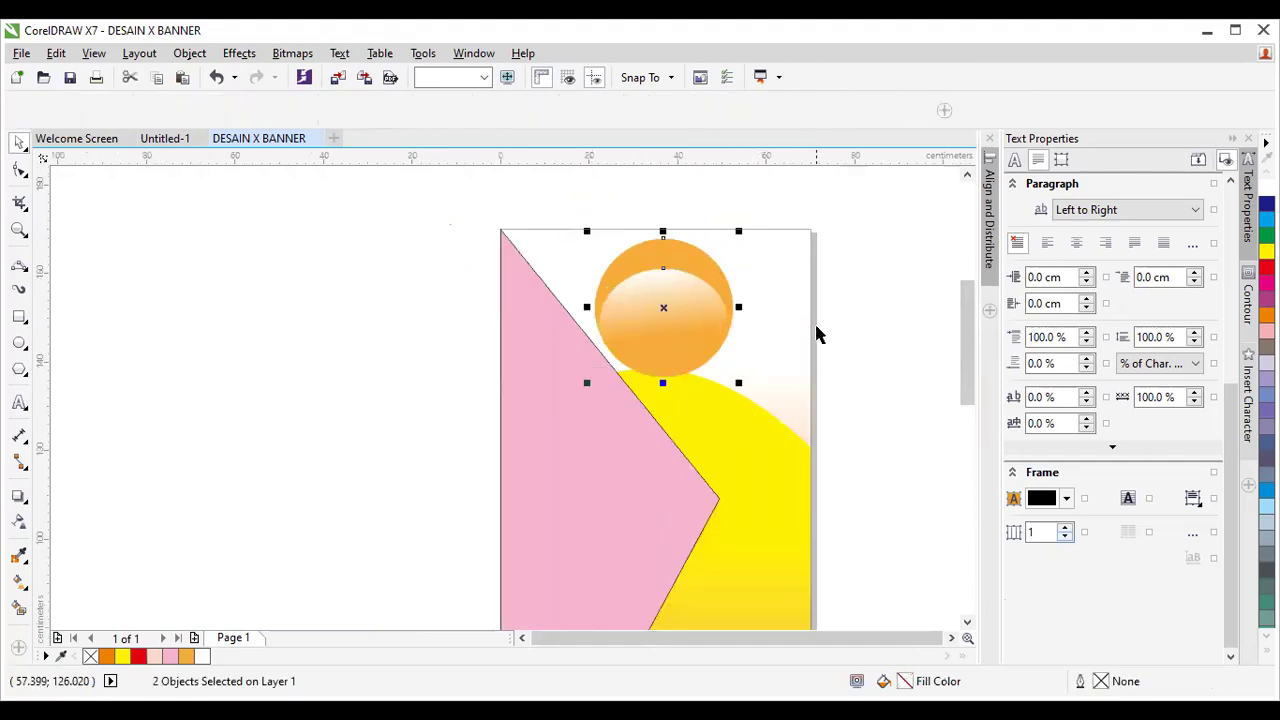
key("ctrl+g")
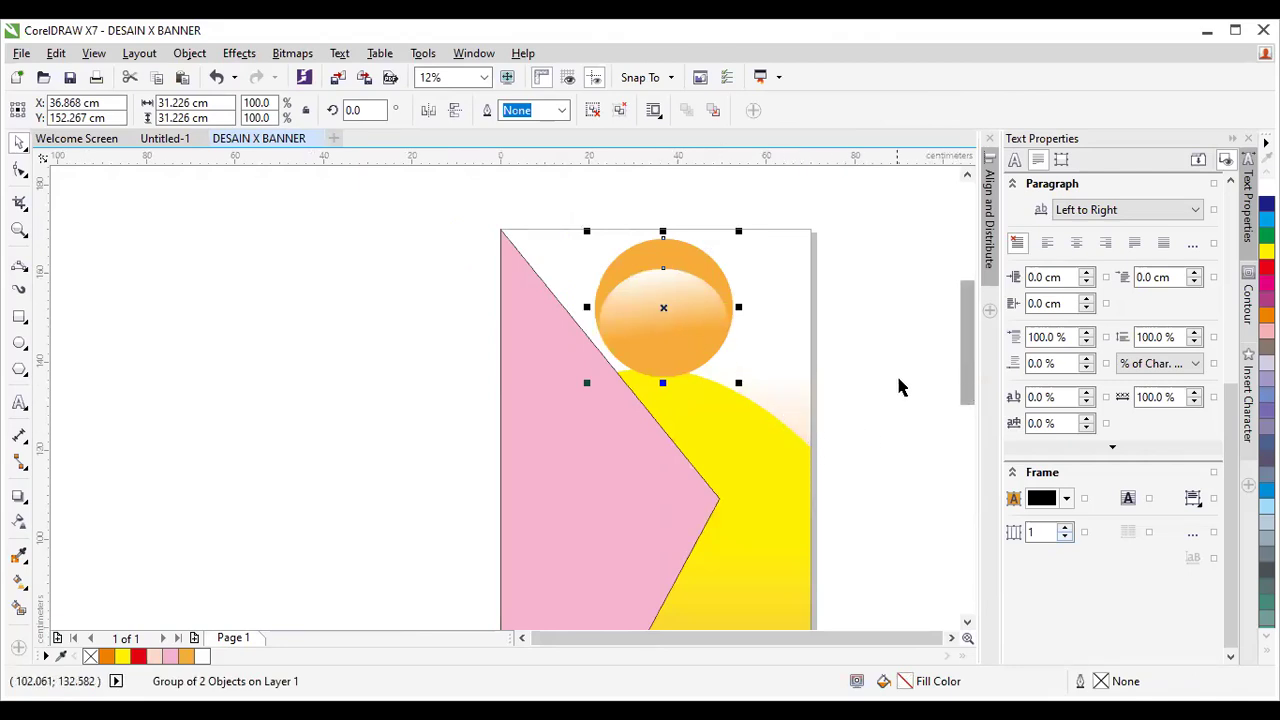
scroll(801, 364, "down", 1)
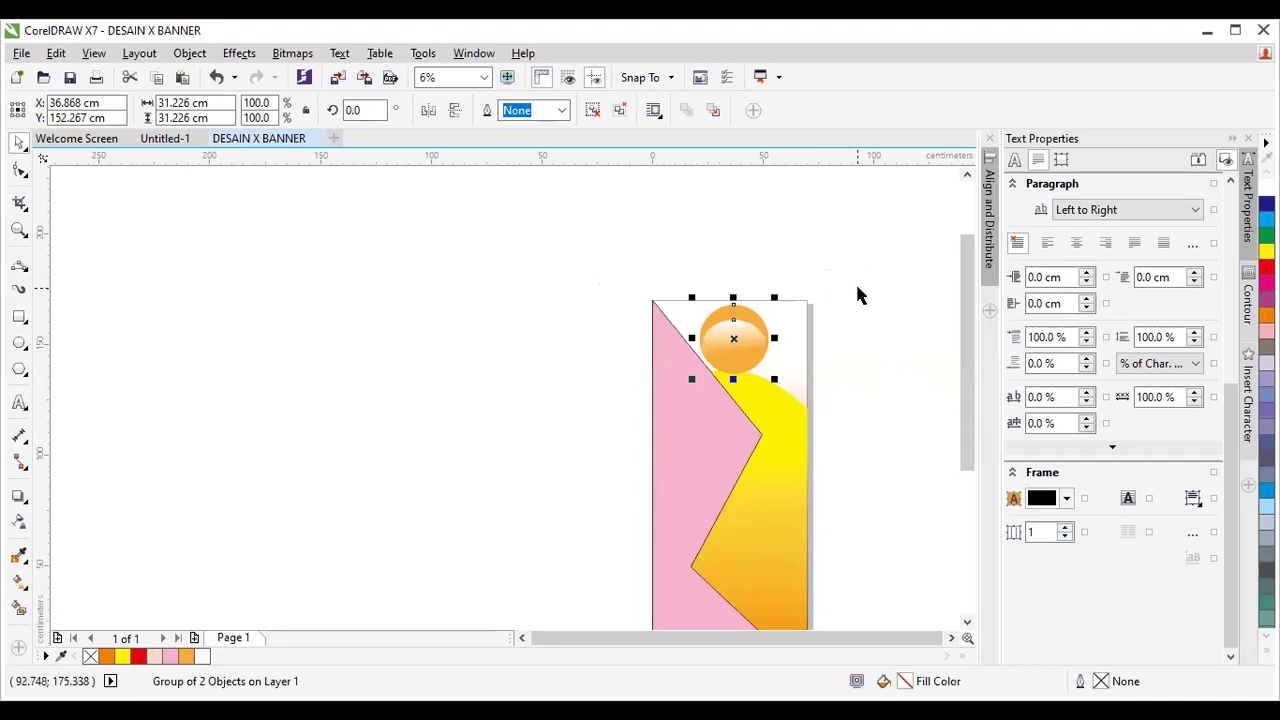
Drop a copy of the glossy circle onto the yellow arch and shrink it to 14.474 cm.
left_click_drag(752, 338, 767, 338)
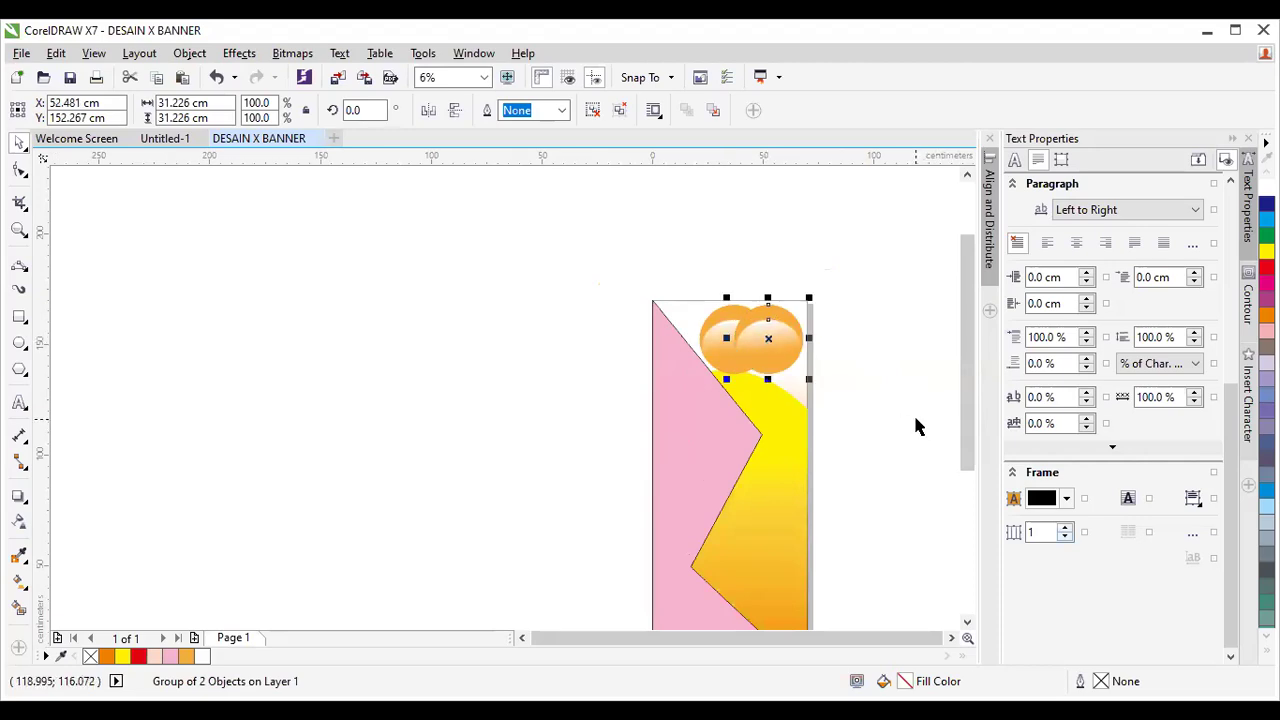
key("ctrl+z")
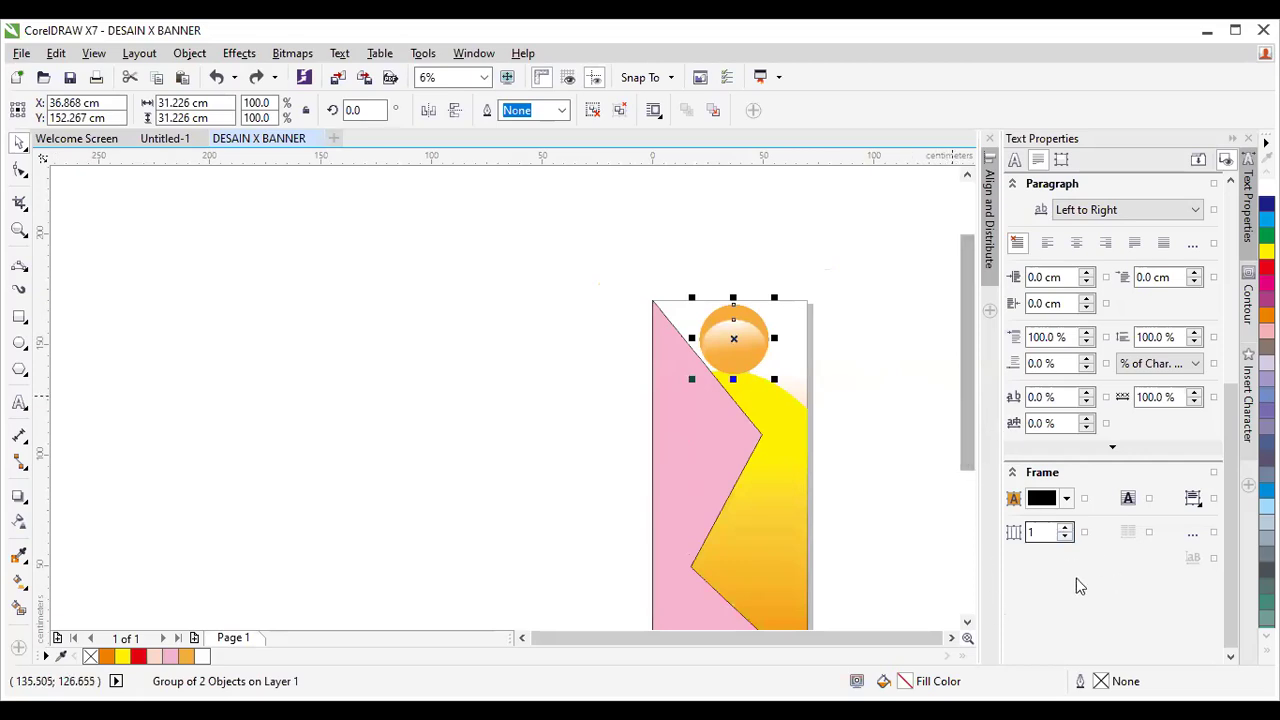
scroll(908, 403, "up", 1)
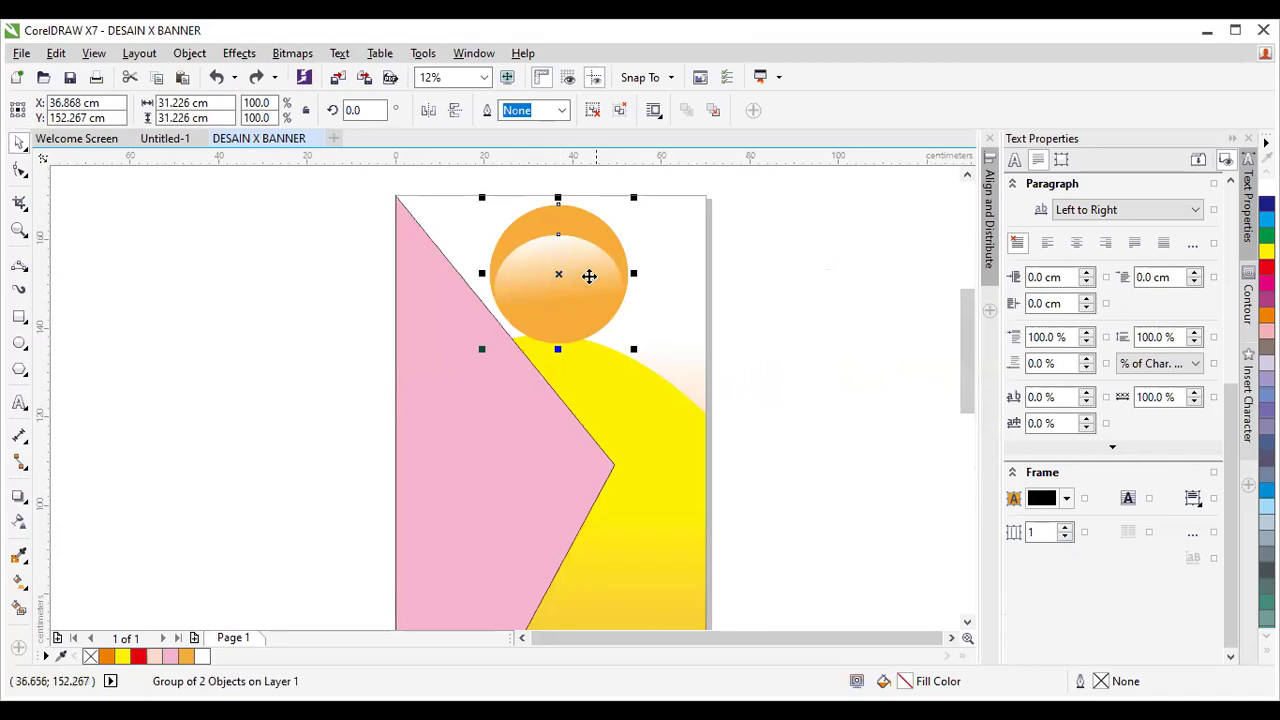
left_click_drag(555, 274, 634, 415)
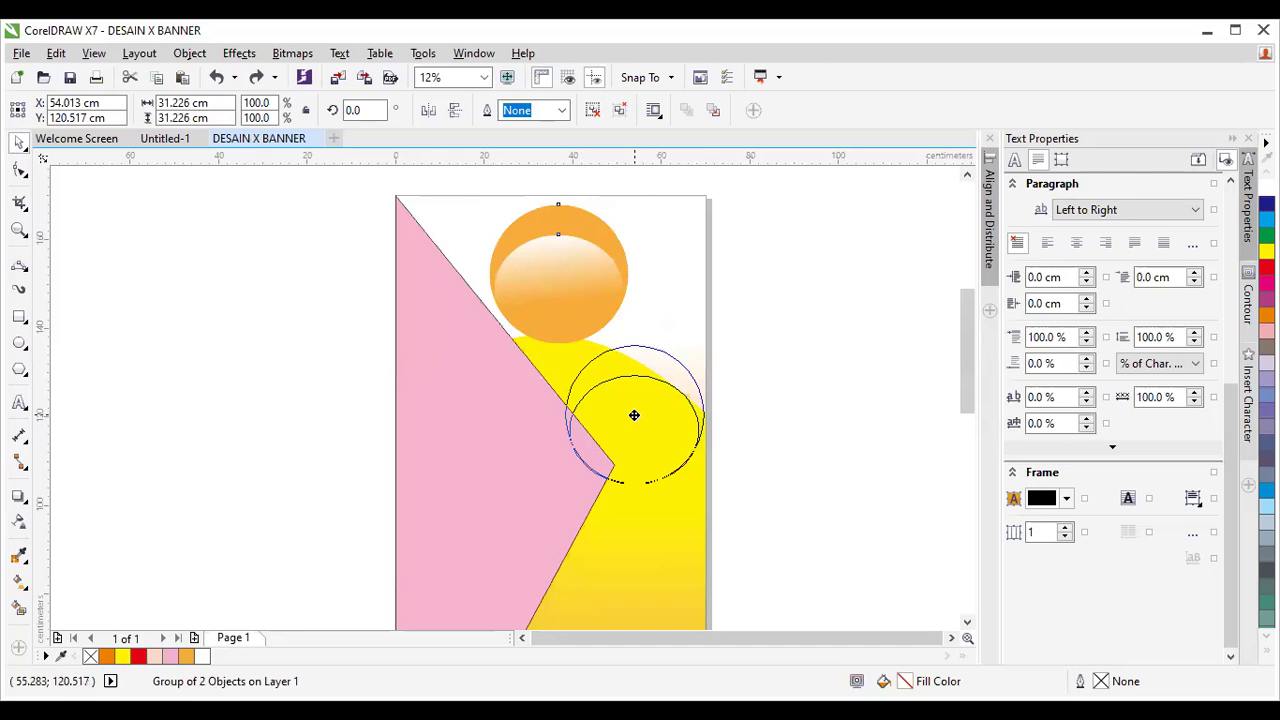
left_click_drag(634, 415, 635, 417)
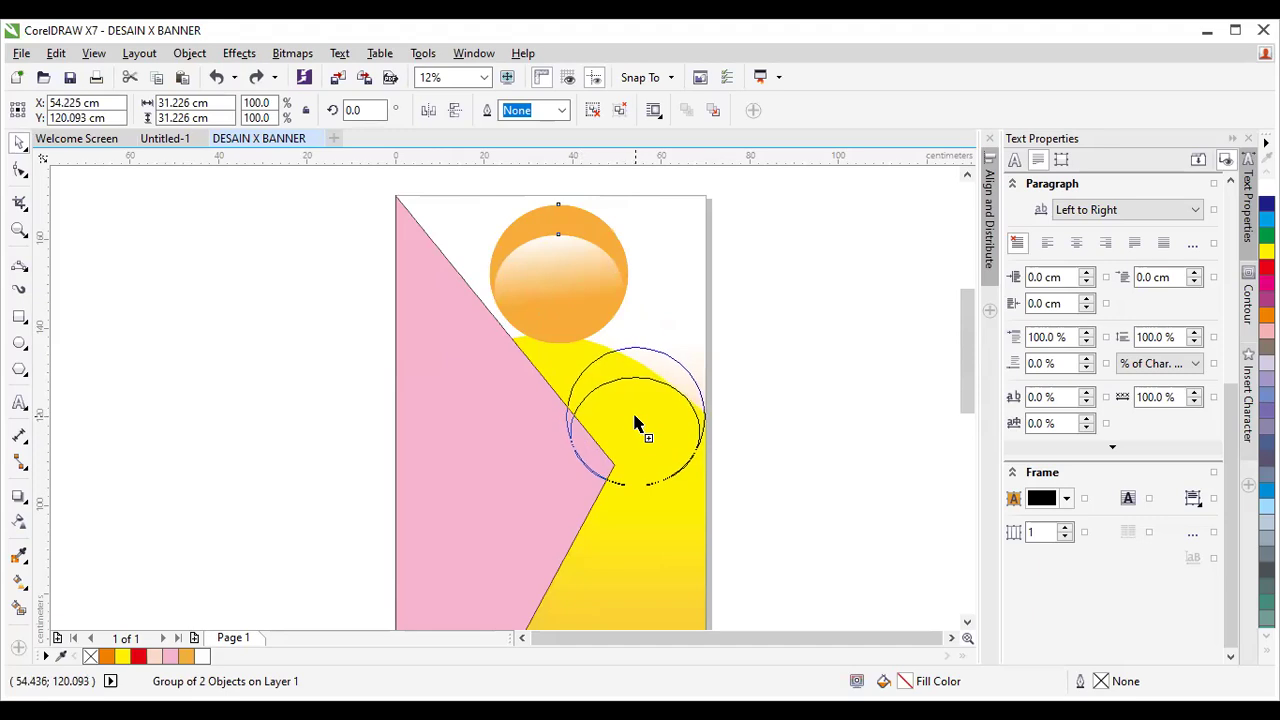
left_click_drag(634, 417, 634, 417)
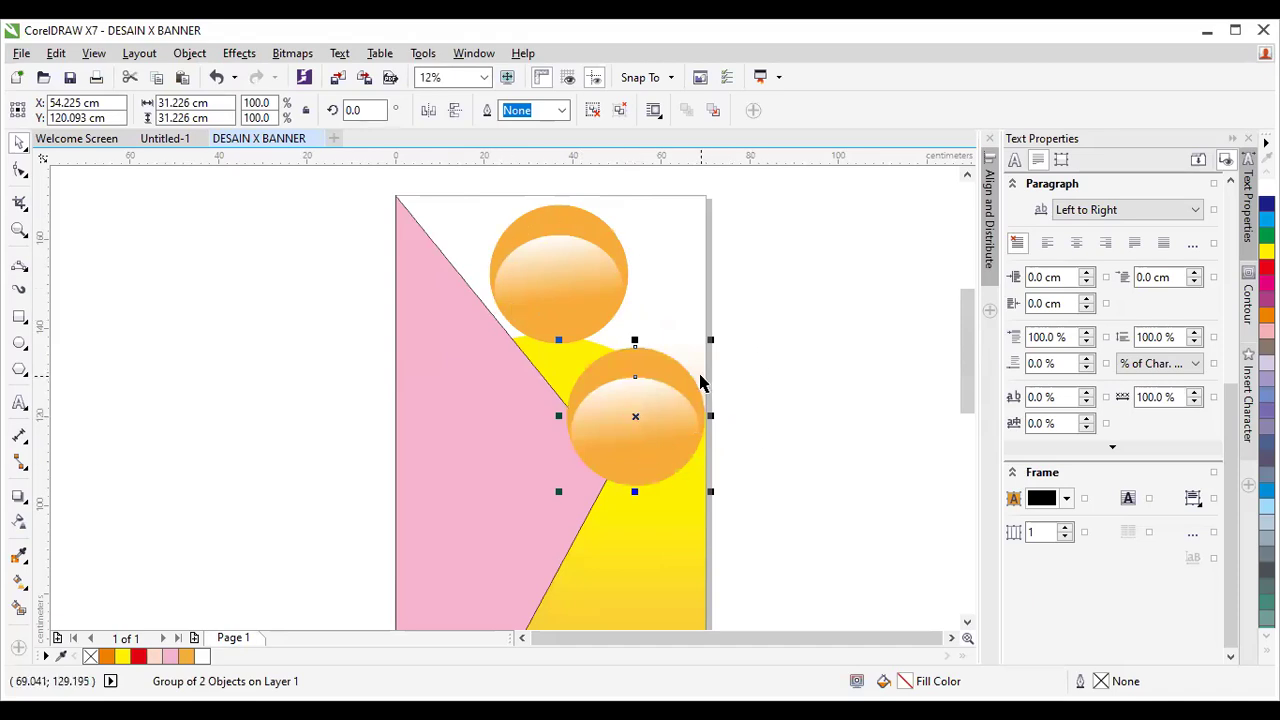
left_click_drag(558, 491, 640, 378)
left_click_drag(689, 429, 563, 361)
left_click(636, 383)
Copy the large glossy circle to the banner's lower left and shrink it to about 70%.
left_click(771, 460)
scroll(771, 460, "down", 2)
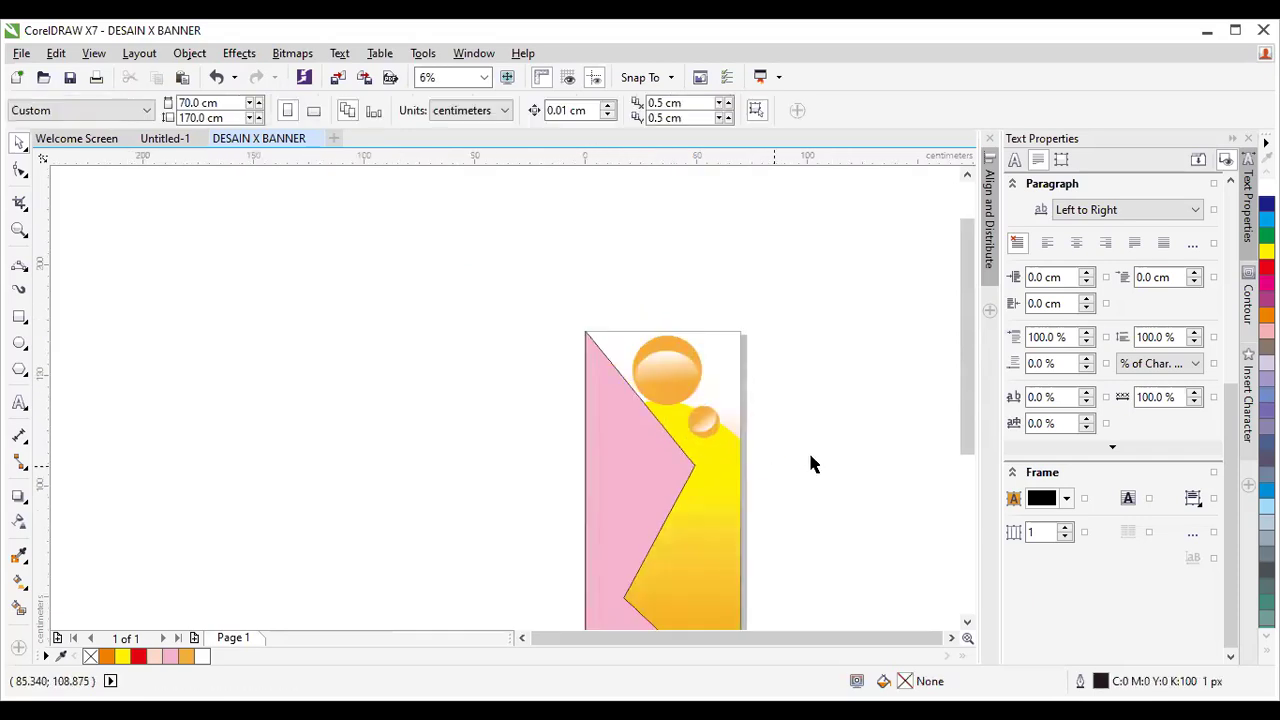
left_click_drag(971, 443, 980, 494)
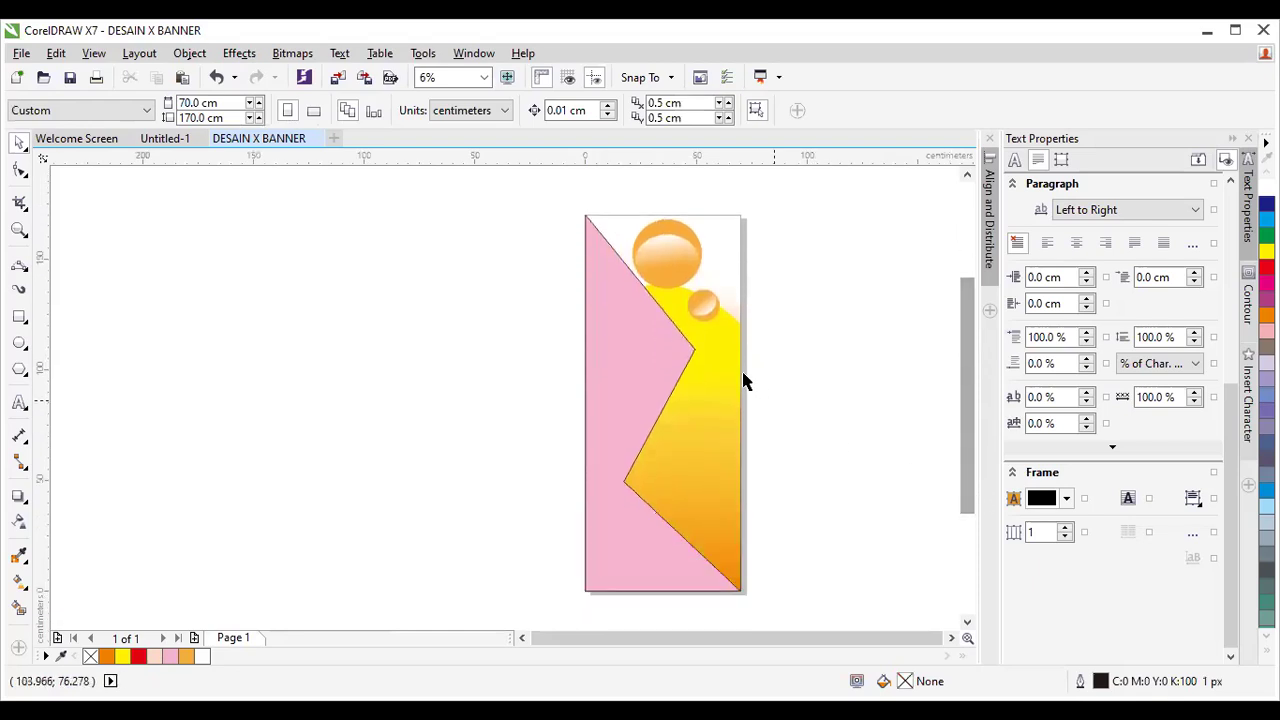
left_click(684, 276)
left_click_drag(664, 248, 638, 549)
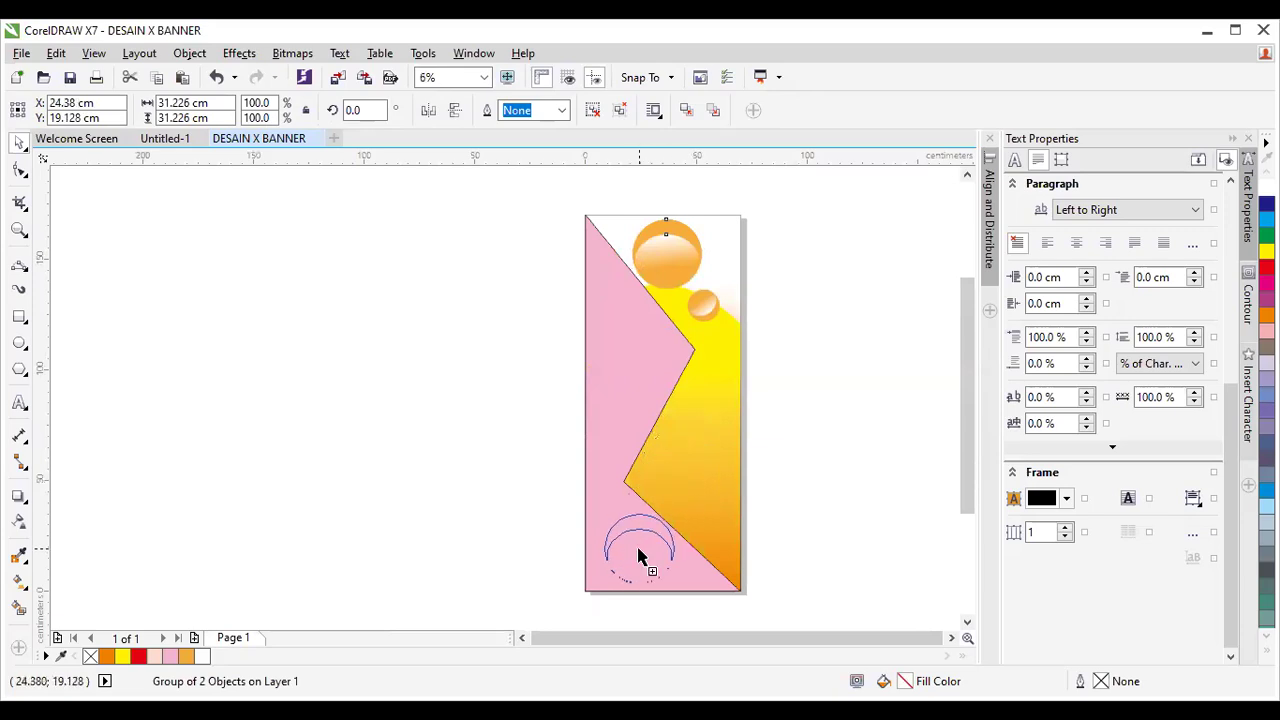
left_click_drag(638, 549, 640, 548)
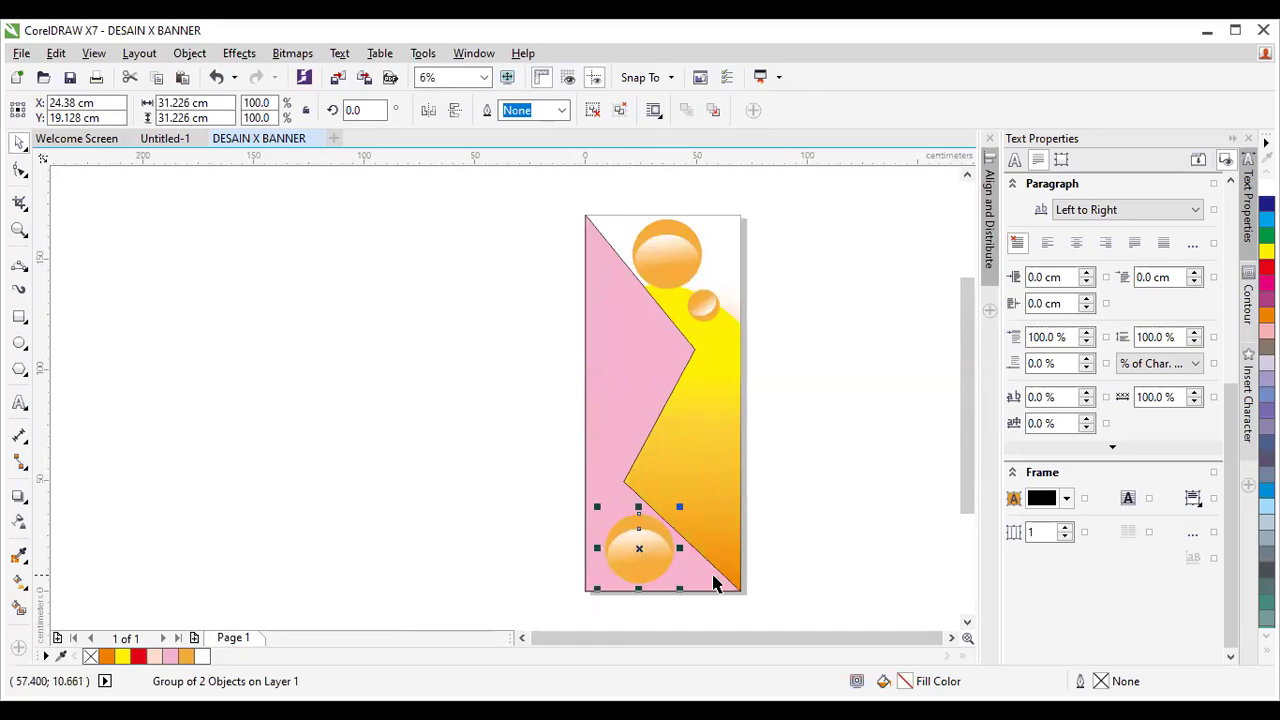
scroll(677, 586, "up", 1)
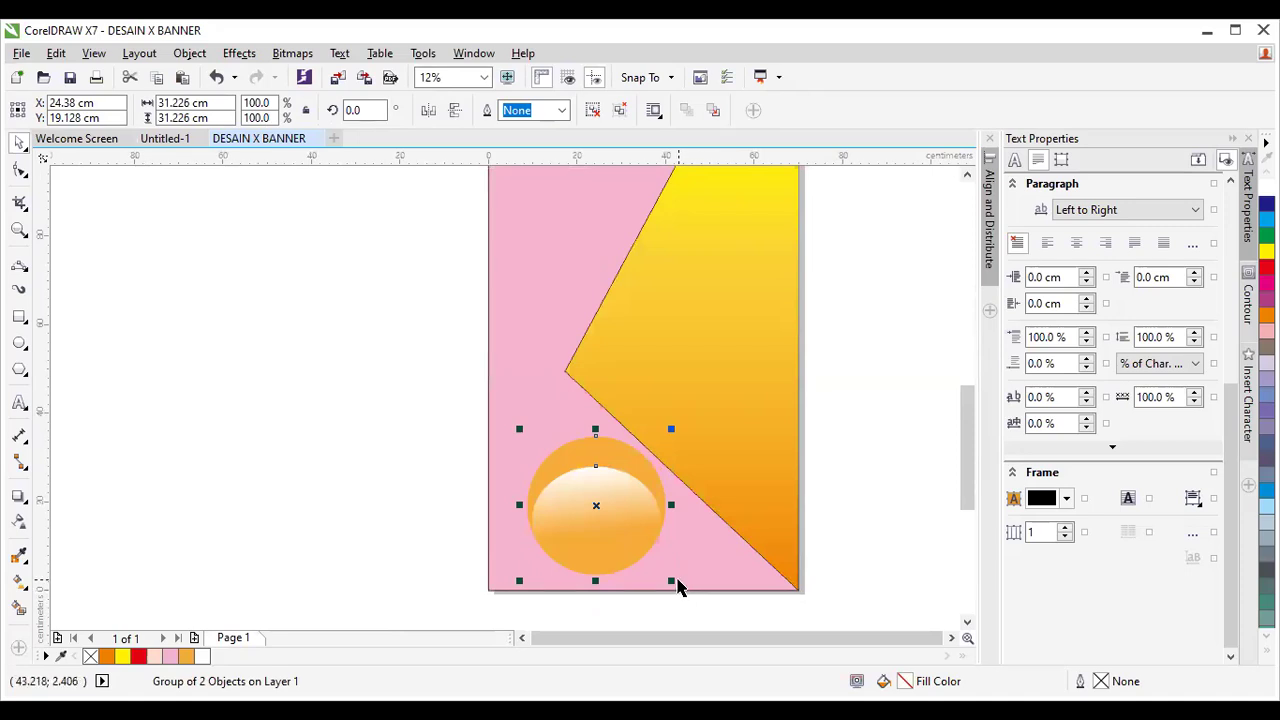
left_click_drag(671, 580, 632, 538)
left_click_drag(575, 484, 594, 236)
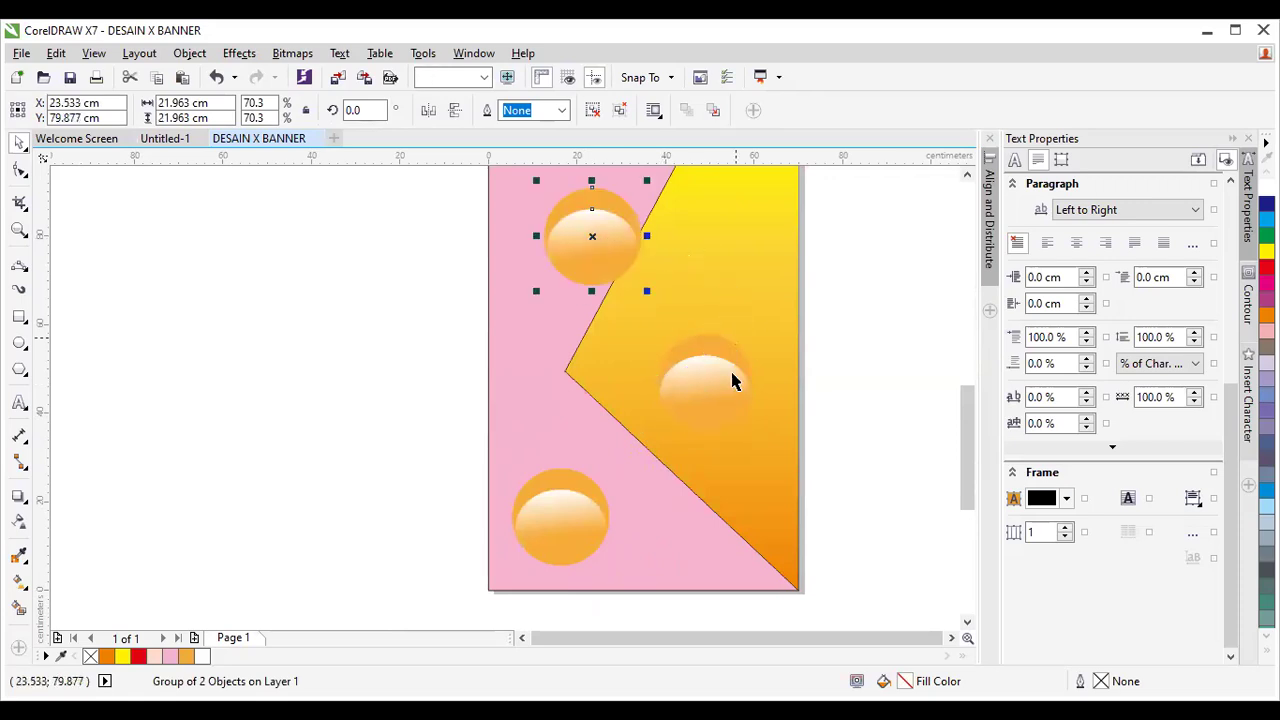
Delete the unwanted circle copy from the middle of the banner.
left_click(751, 386)
left_click_drag(763, 327, 729, 359)
scroll(820, 361, "down", 2)
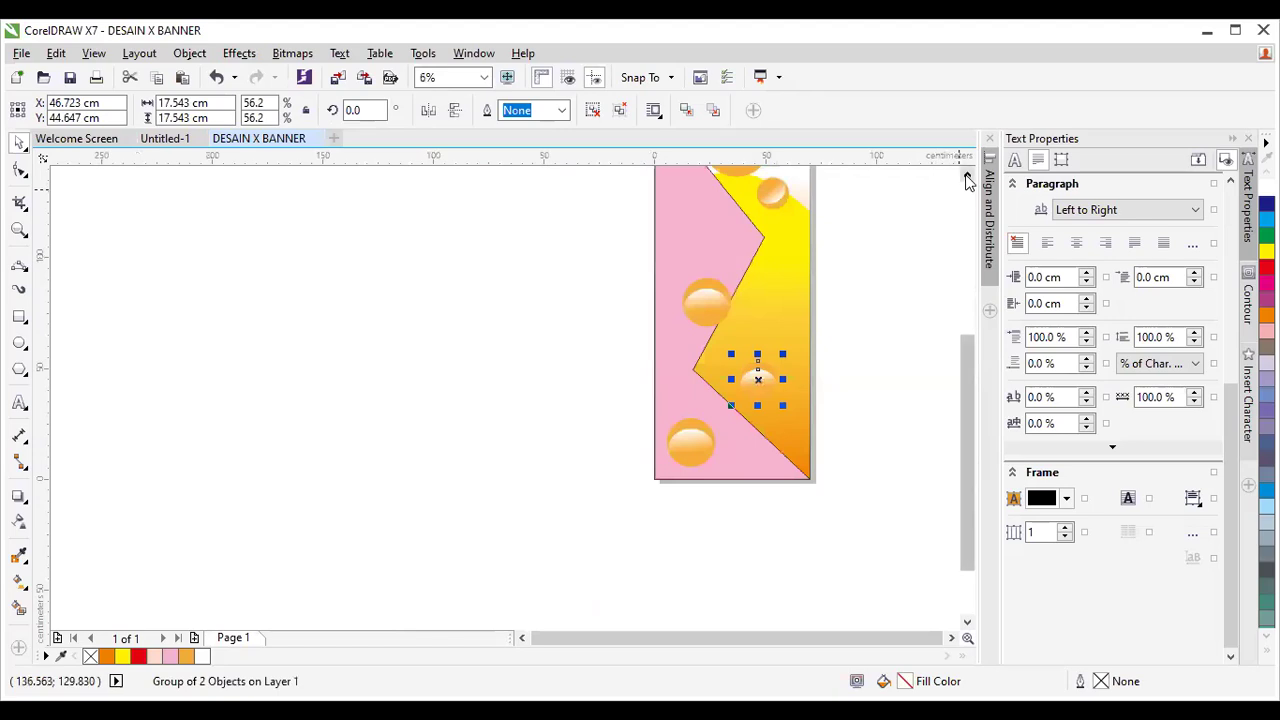
left_click_drag(966, 434, 966, 386)
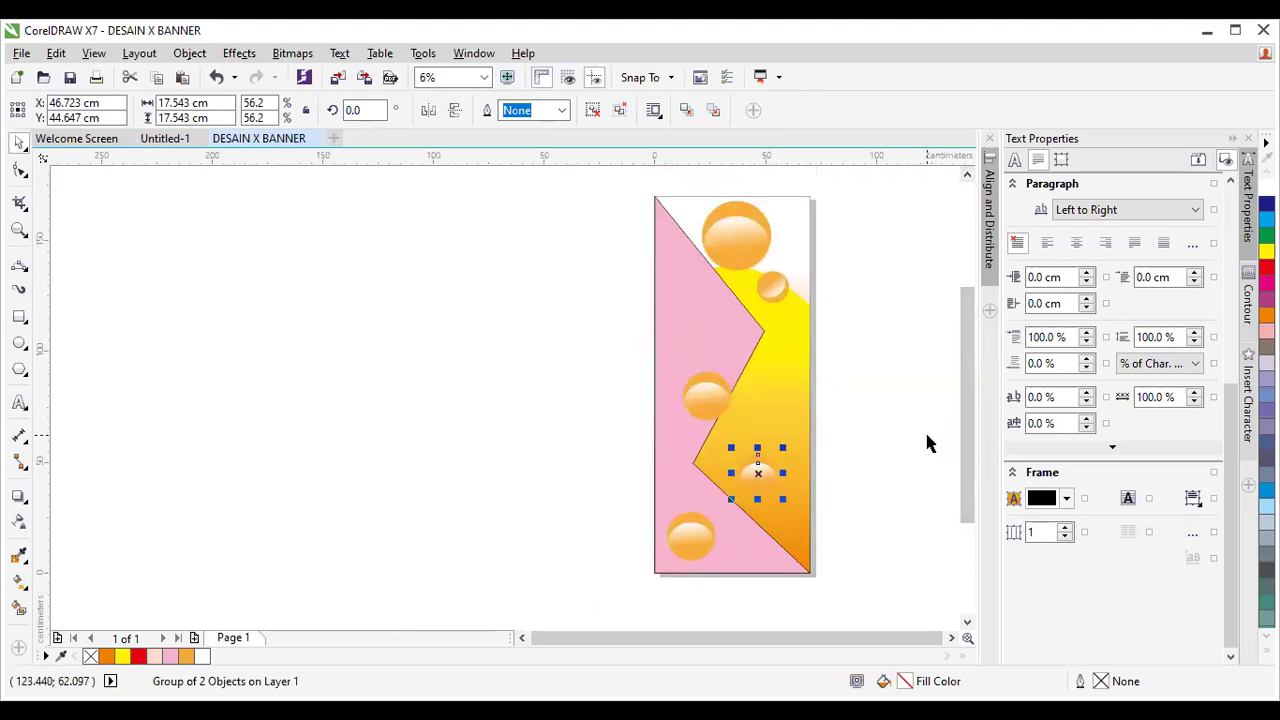
key("Delete")
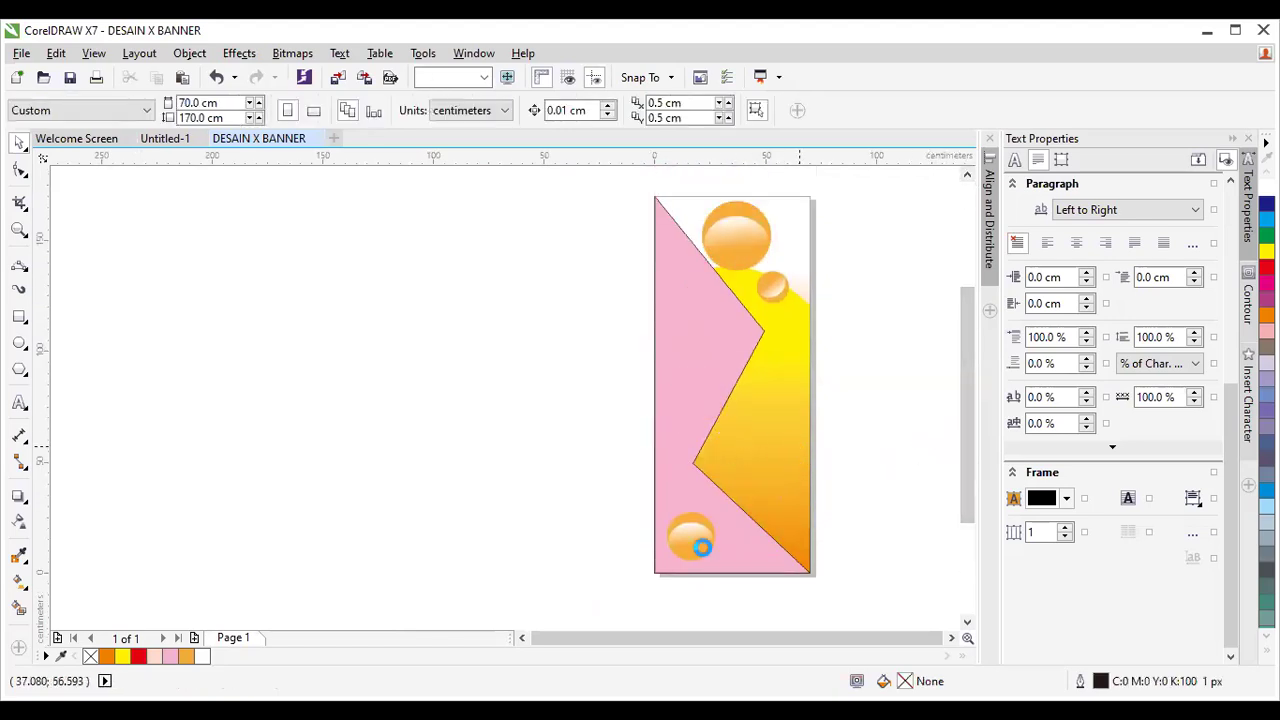
Add a smaller bubble copy just right of the lower-left circle.
scroll(700, 540, "up", 2)
left_click_drag(708, 536, 777, 545)
right_click(777, 545)
left_click_drag(834, 600, 749, 515)
scroll(800, 506, "down", 2)
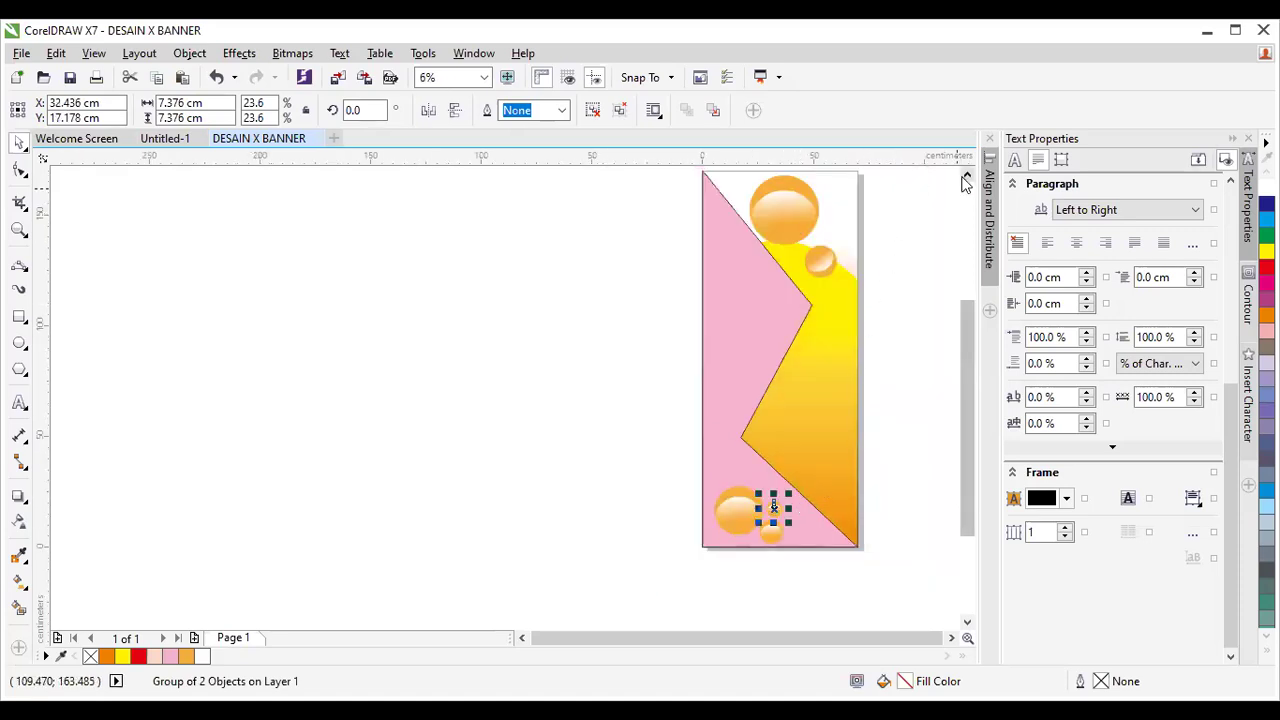
scroll(940, 290, "up", 1)
left_click(930, 390)
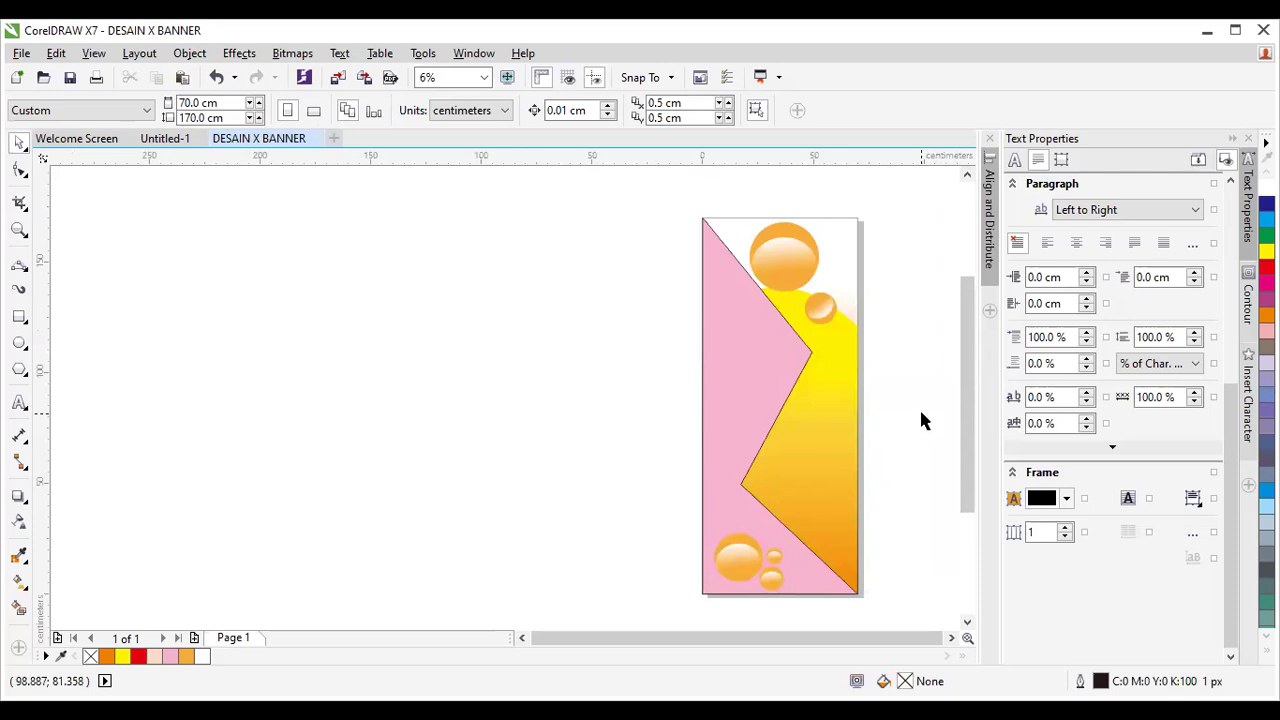
Set the pink shape's outline width to None, removing its dark border.
left_click(813, 360)
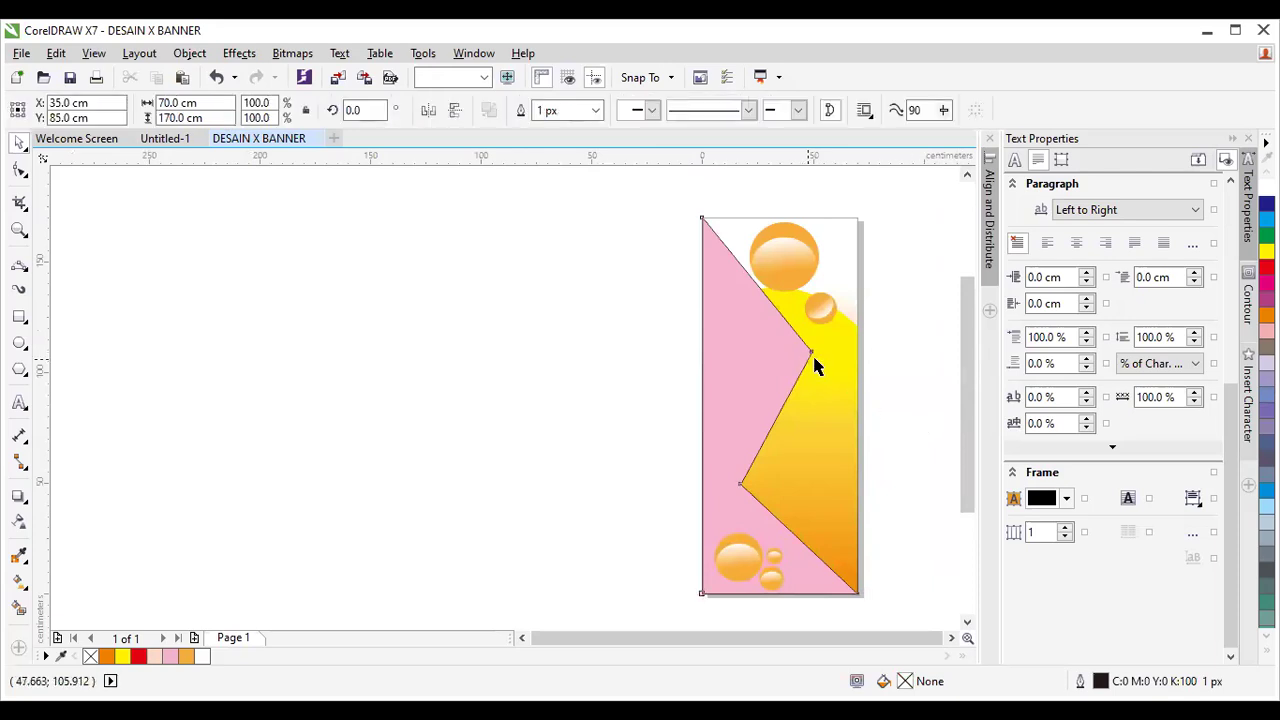
left_click(593, 111)
left_click(575, 124)
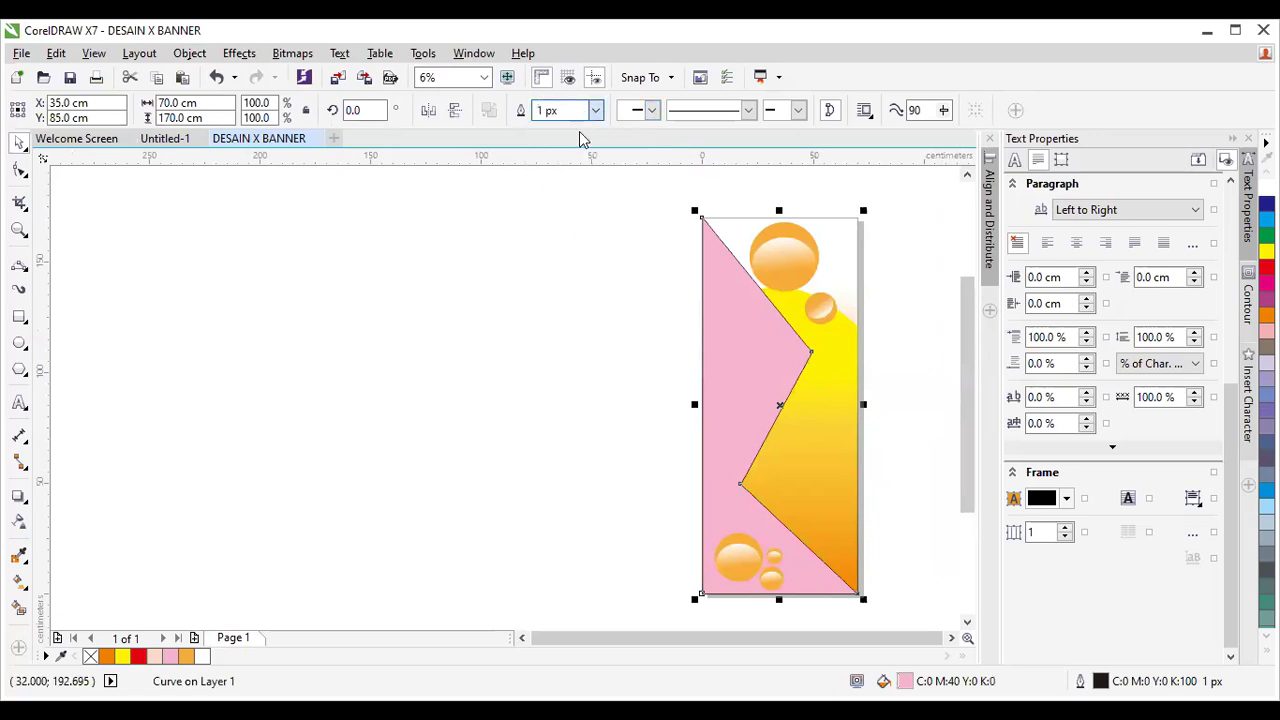
left_click(907, 362)
left_click_drag(960, 360, 960, 337)
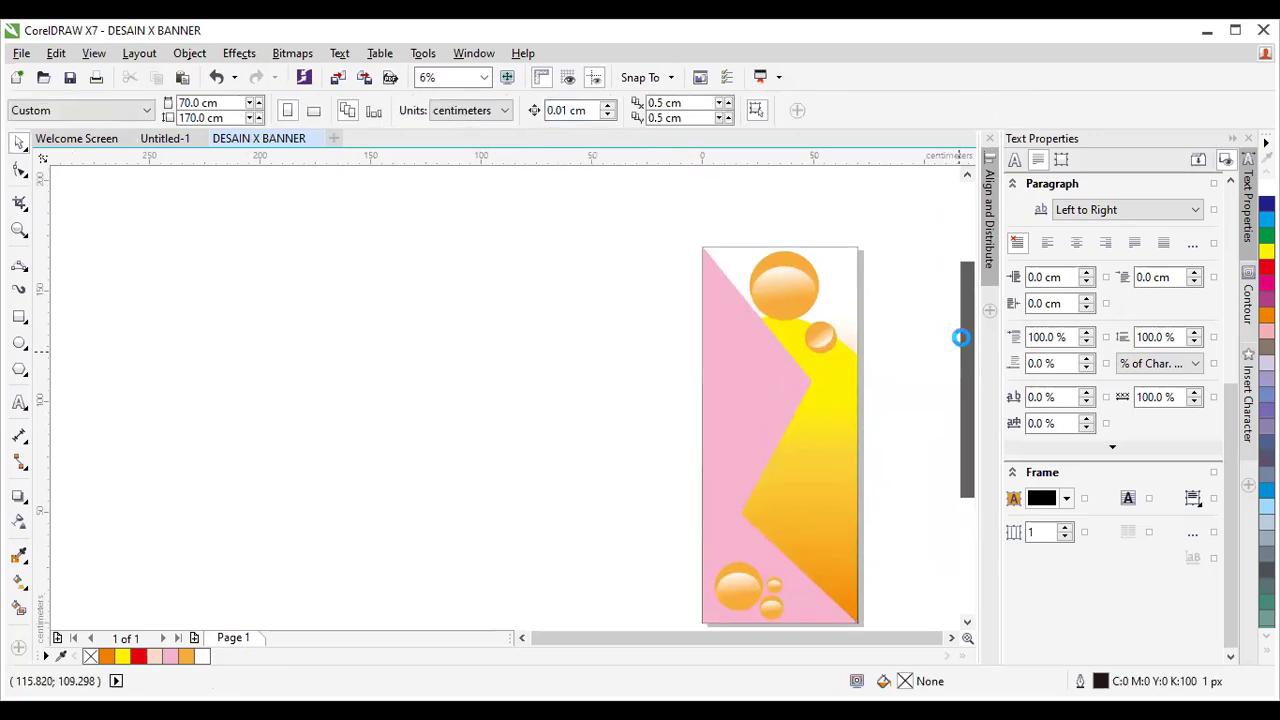
scroll(900, 357, "down", 2)
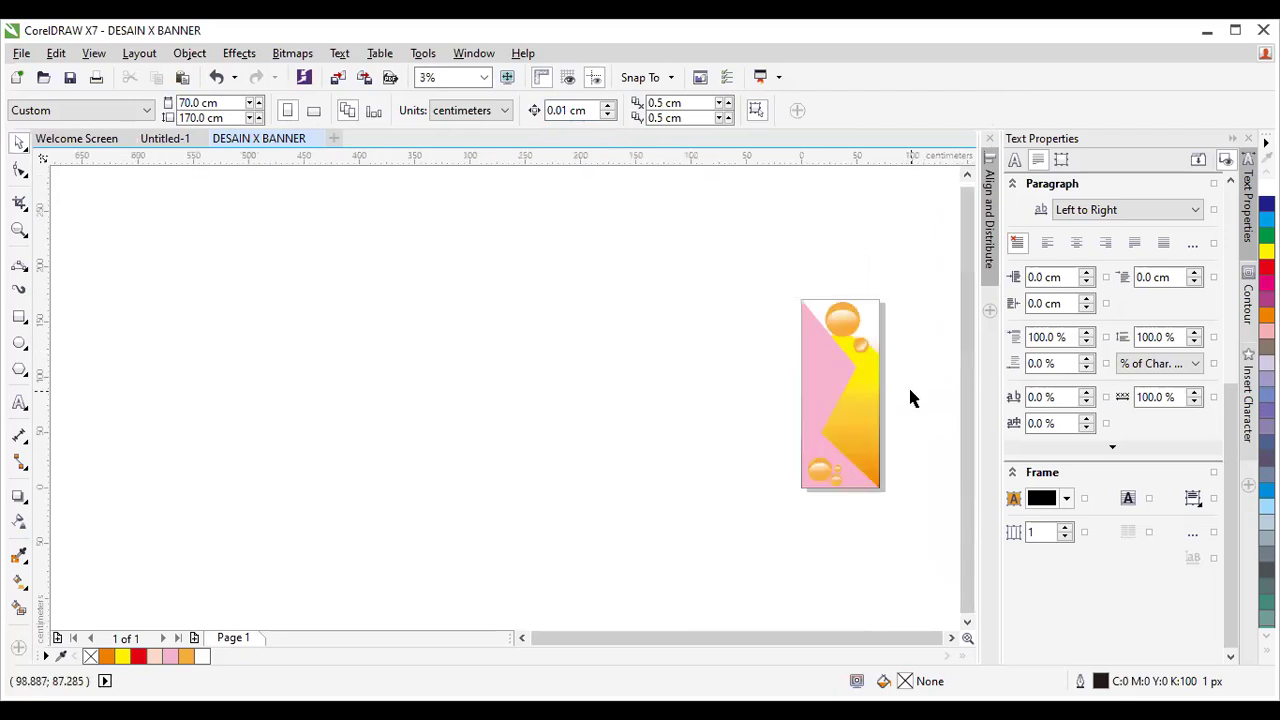
scroll(905, 395, "up", 2)
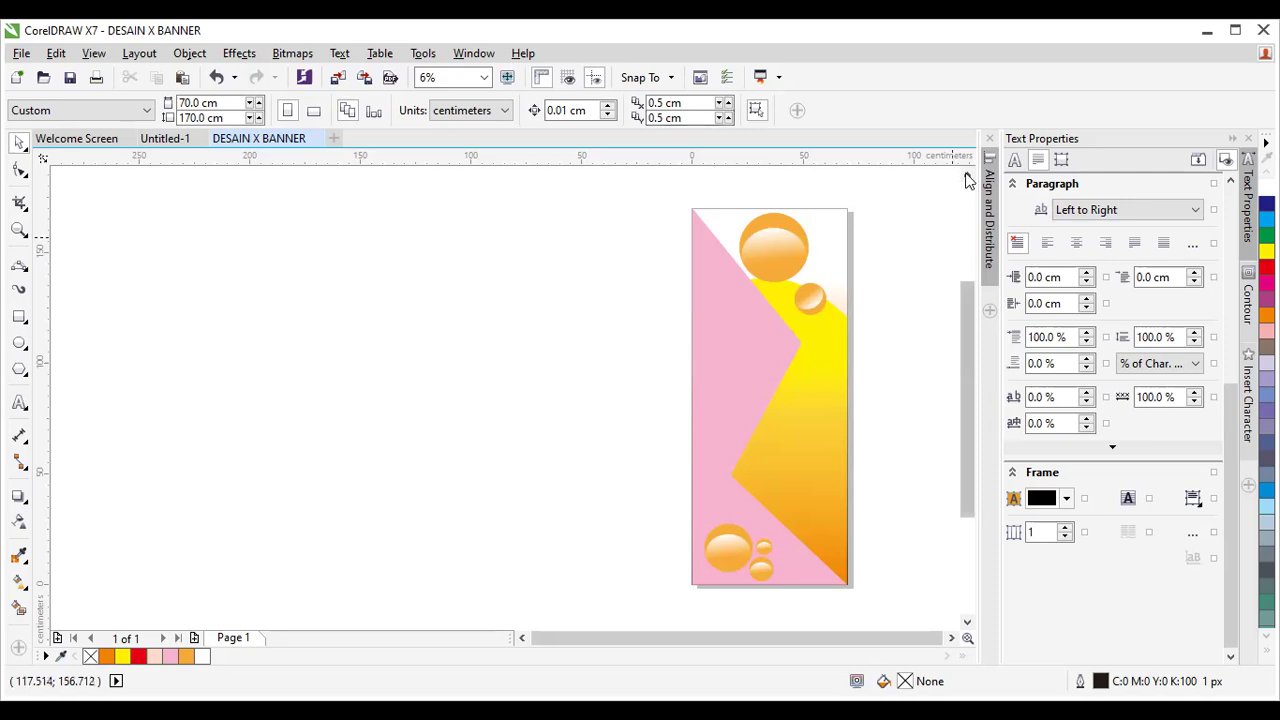
scroll(832, 180, "up", 2)
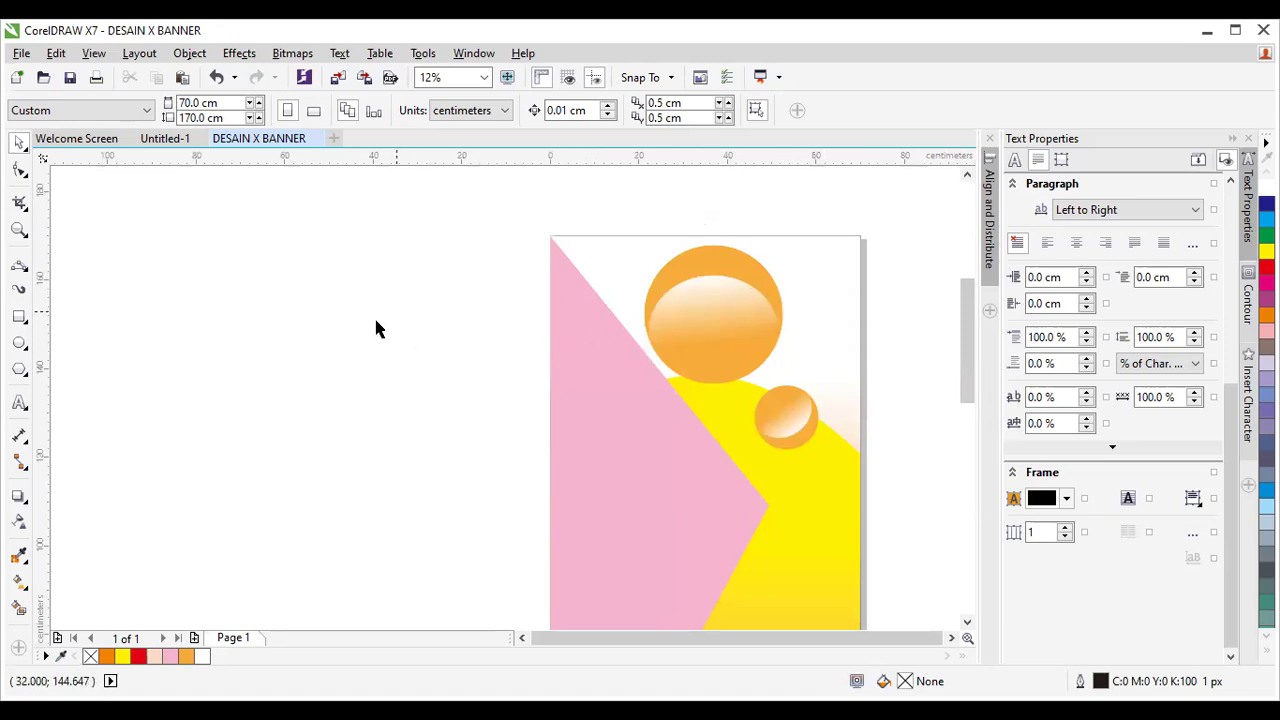
left_click(19, 402)
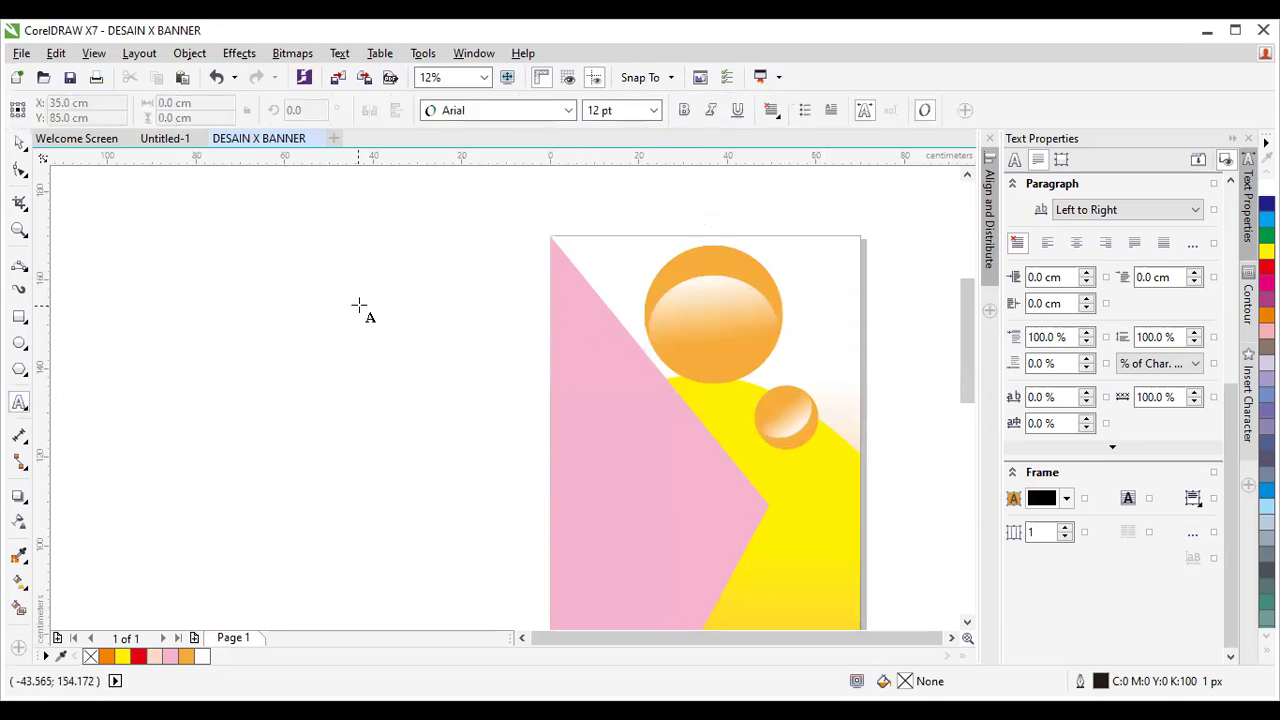
left_click(398, 376)
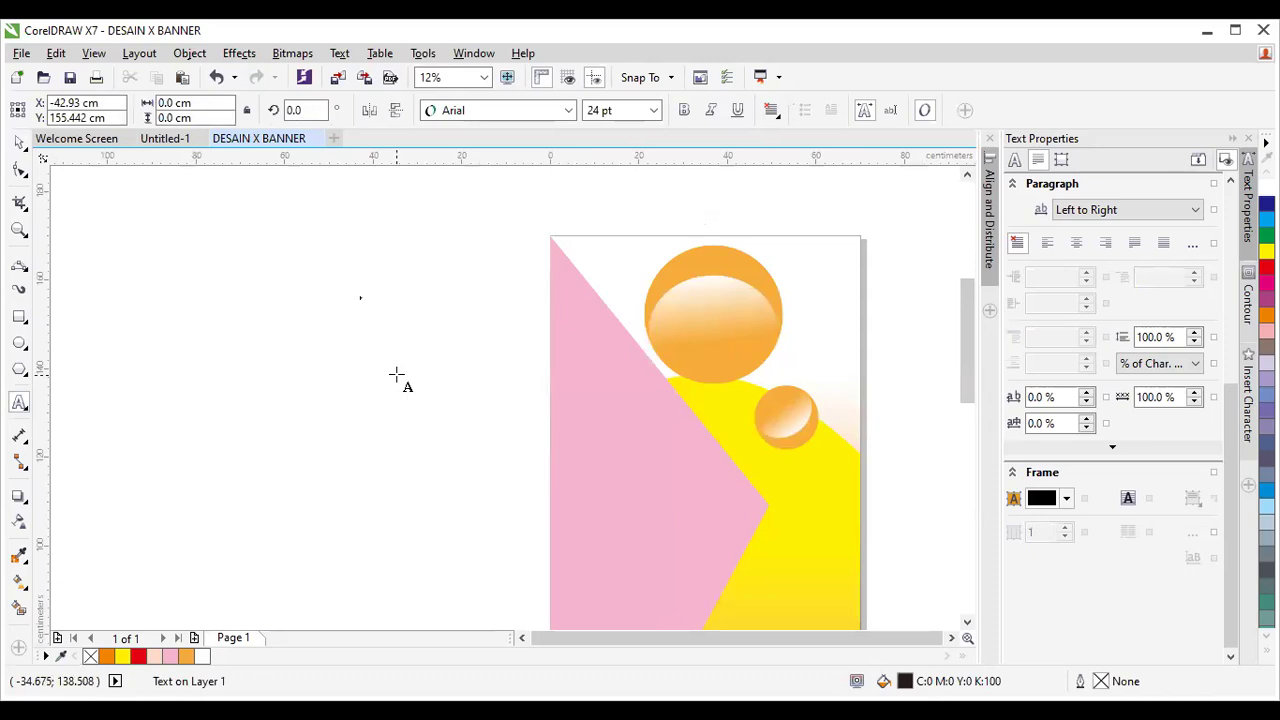
type("S")
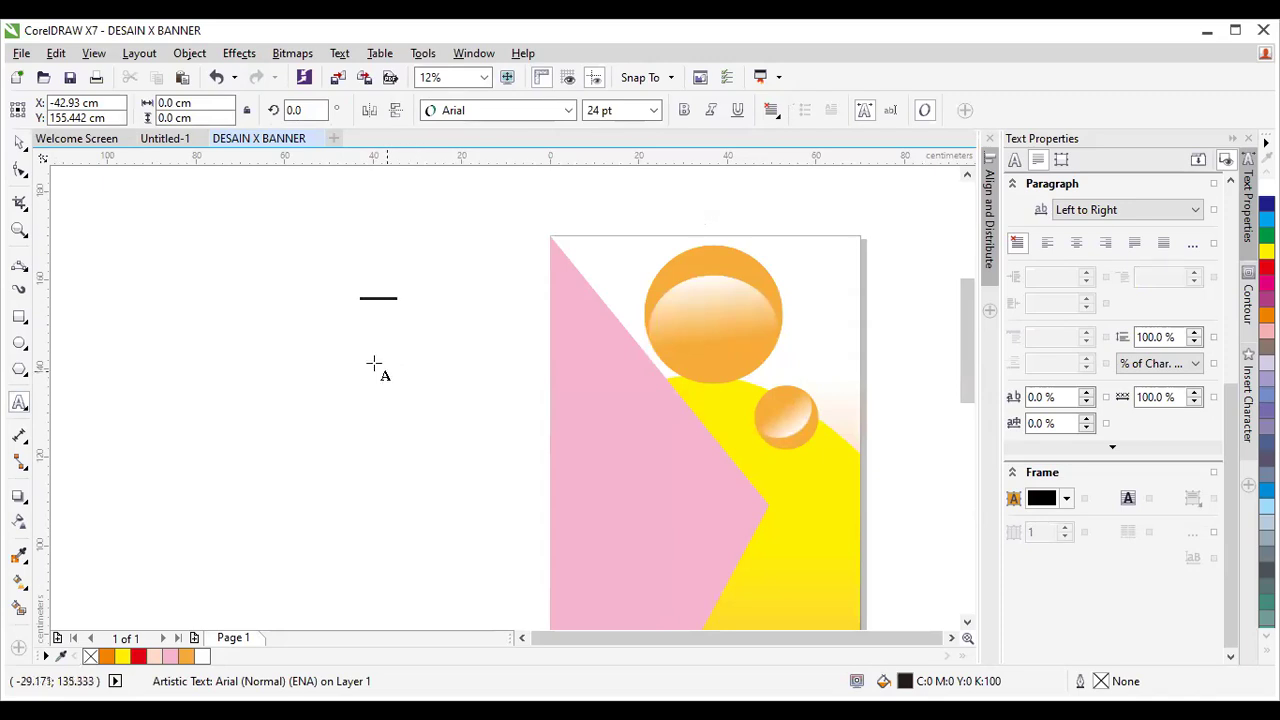
key("ctrl+a")
key("ctrl+space")
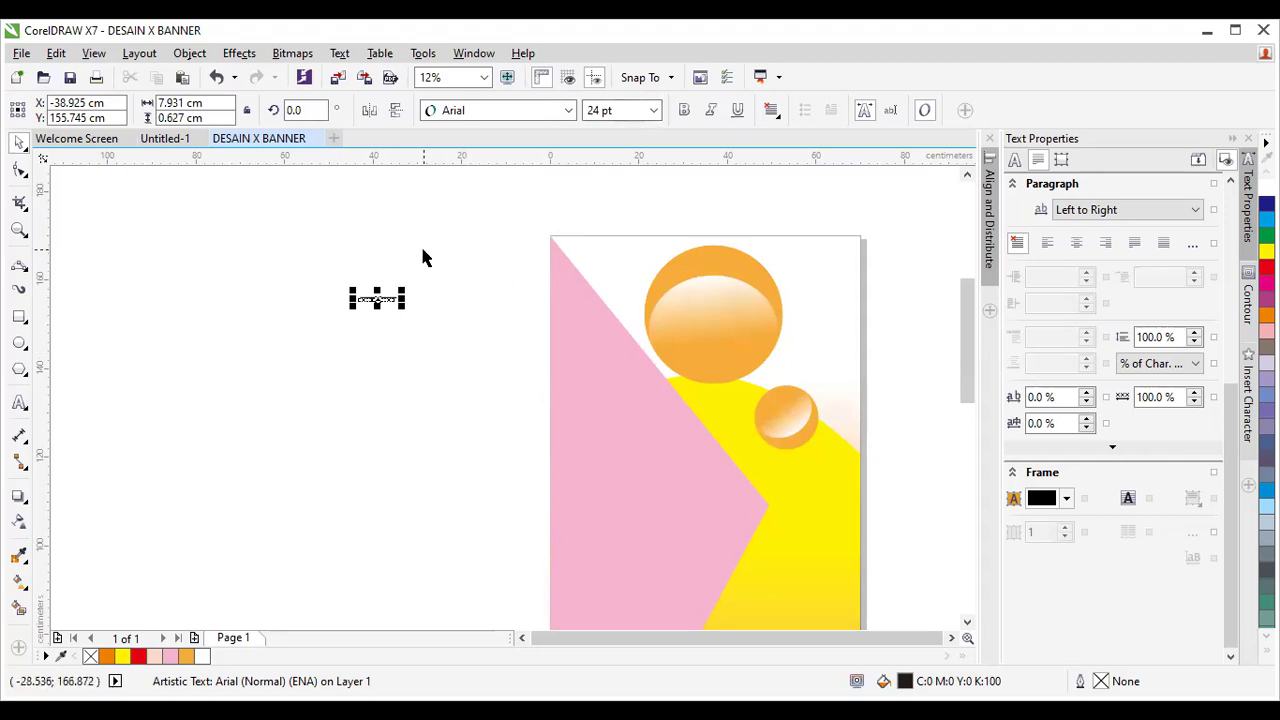
left_click_drag(295, 253, 441, 354)
left_click(655, 111)
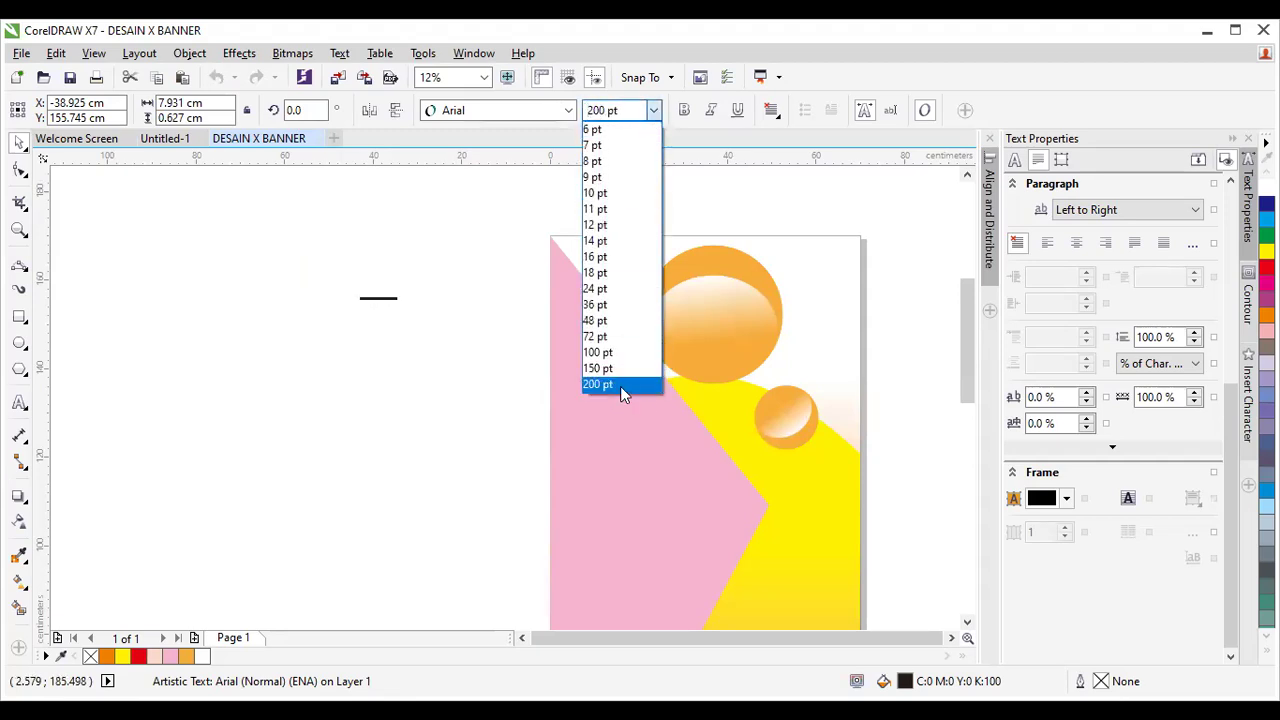
key("Return")
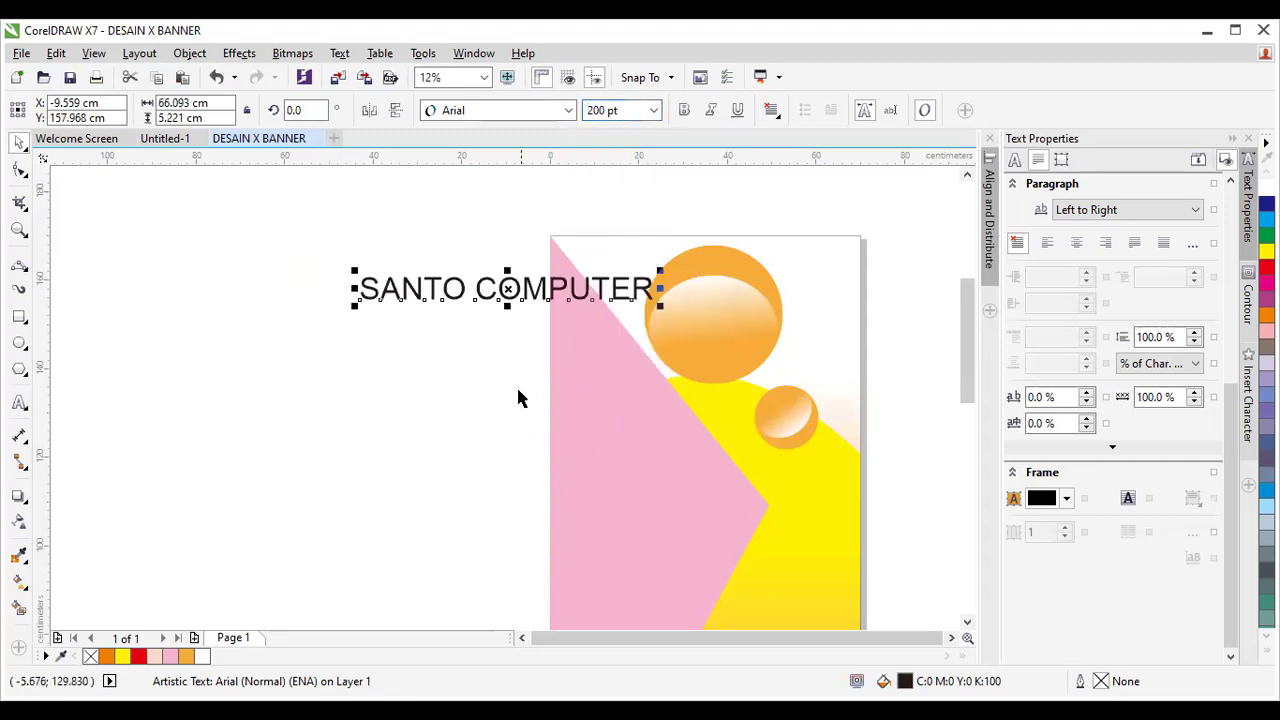
key("ctrl+z")
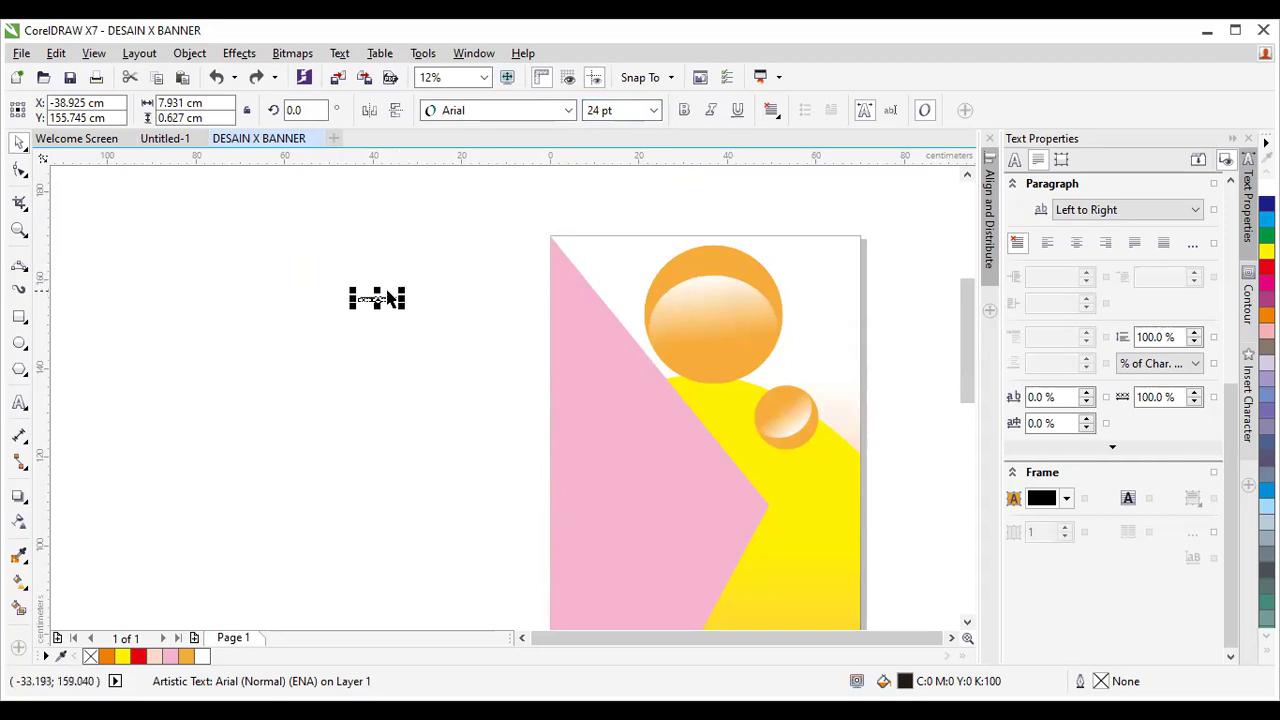
left_click_drag(403, 309, 634, 529)
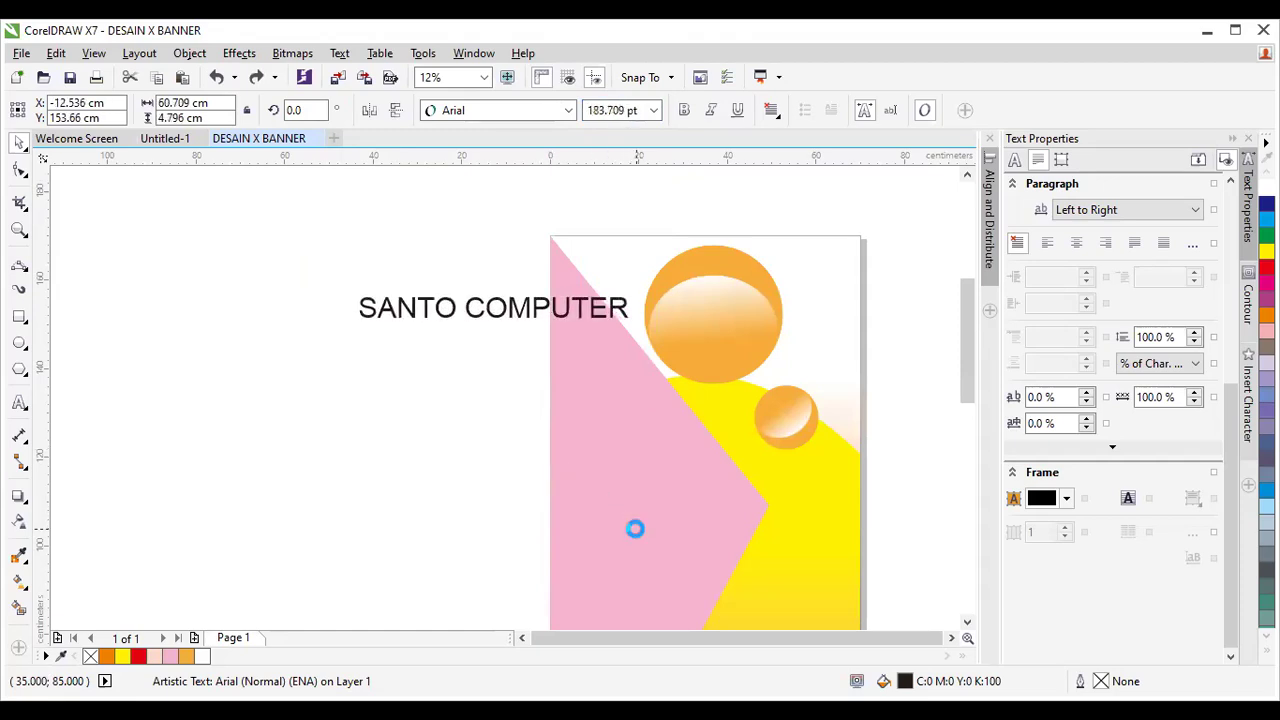
left_click_drag(969, 400, 970, 407)
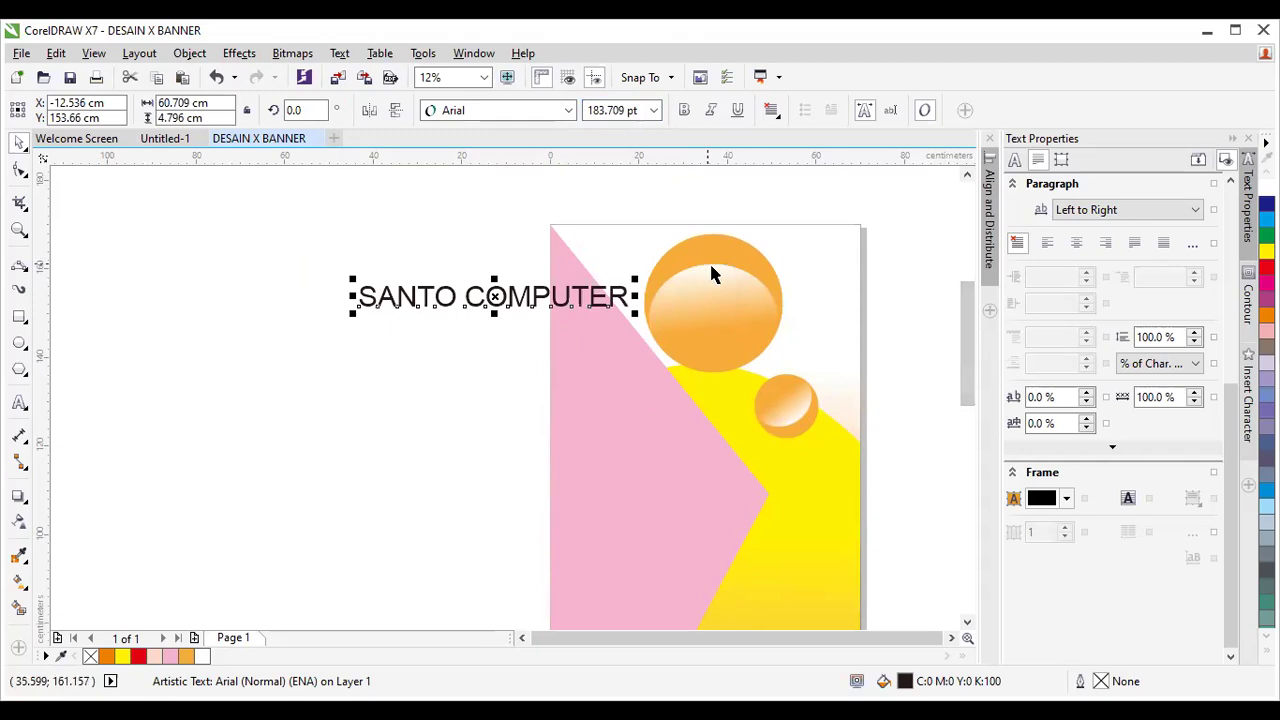
left_click_drag(494, 296, 389, 259)
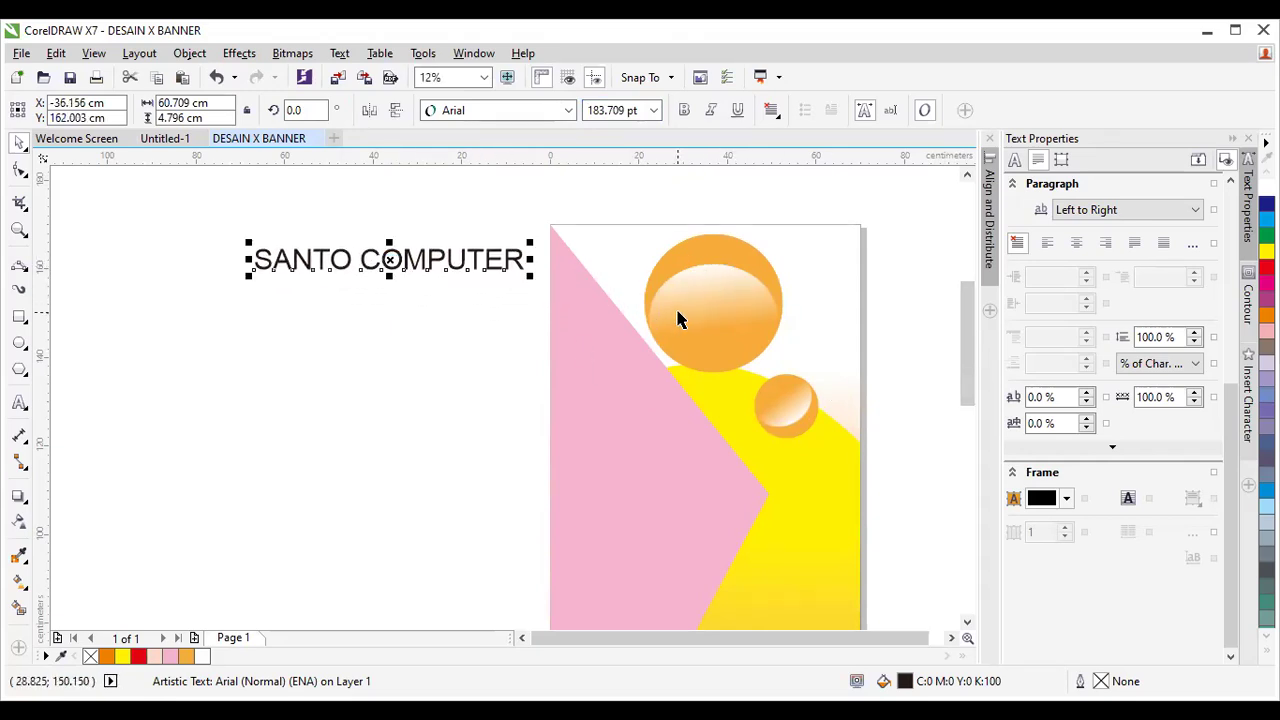
scroll(676, 311, "down", 2)
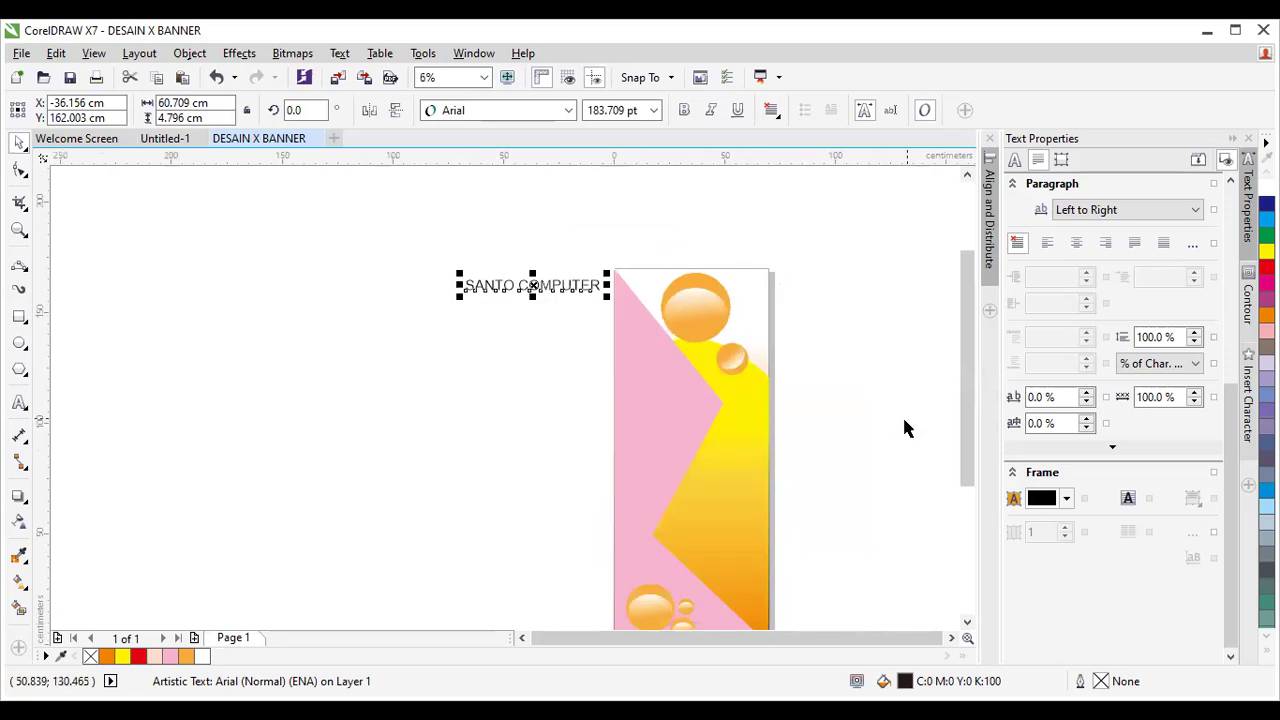
left_click_drag(969, 403, 974, 449)
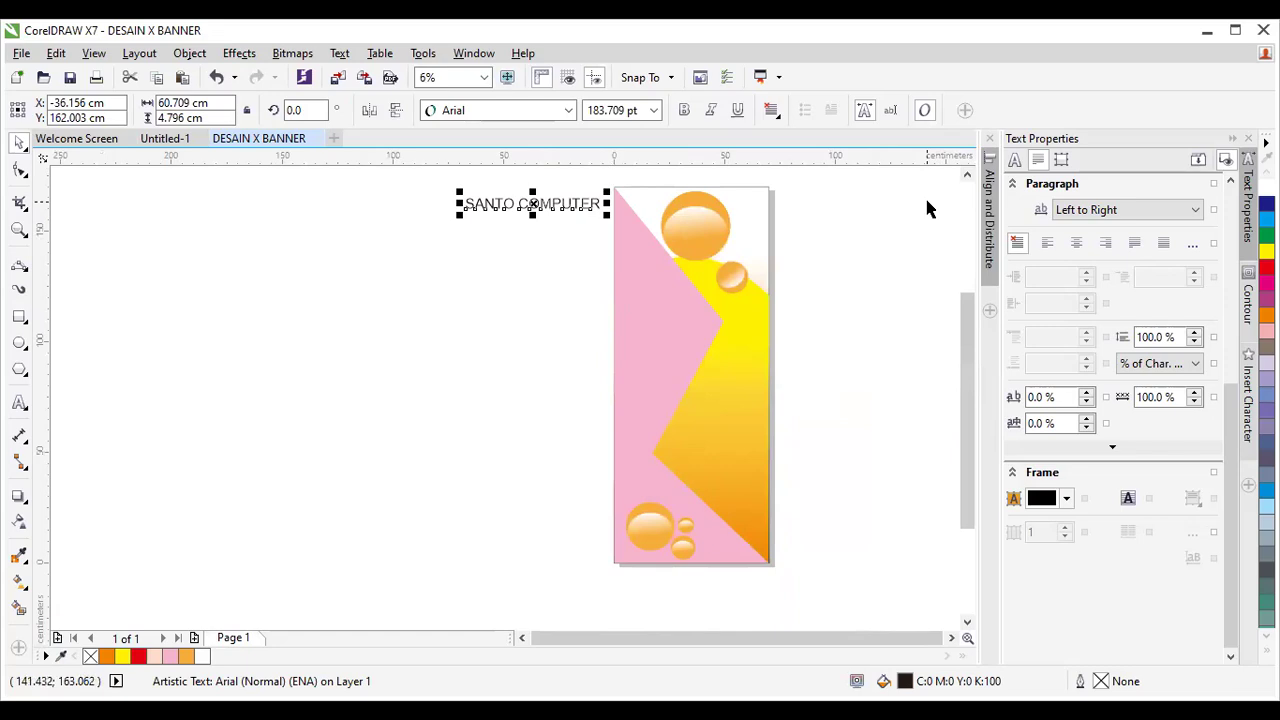
left_click(851, 225)
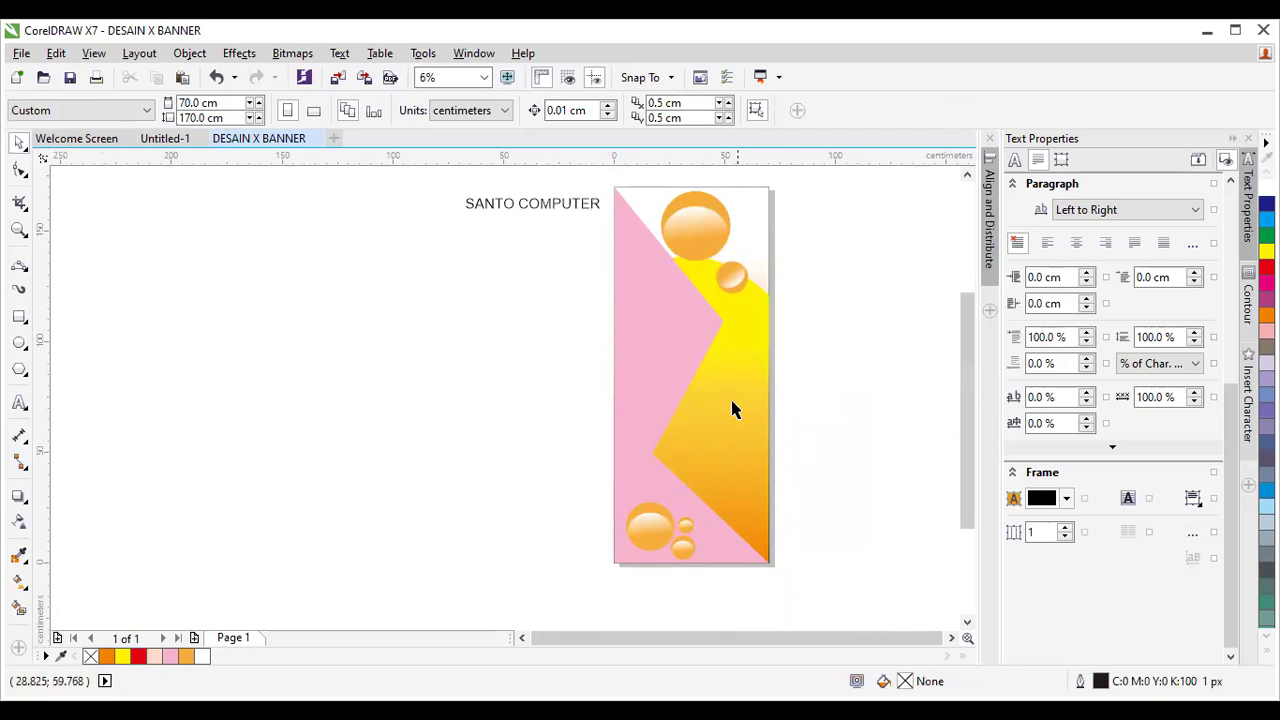
left_click(535, 205)
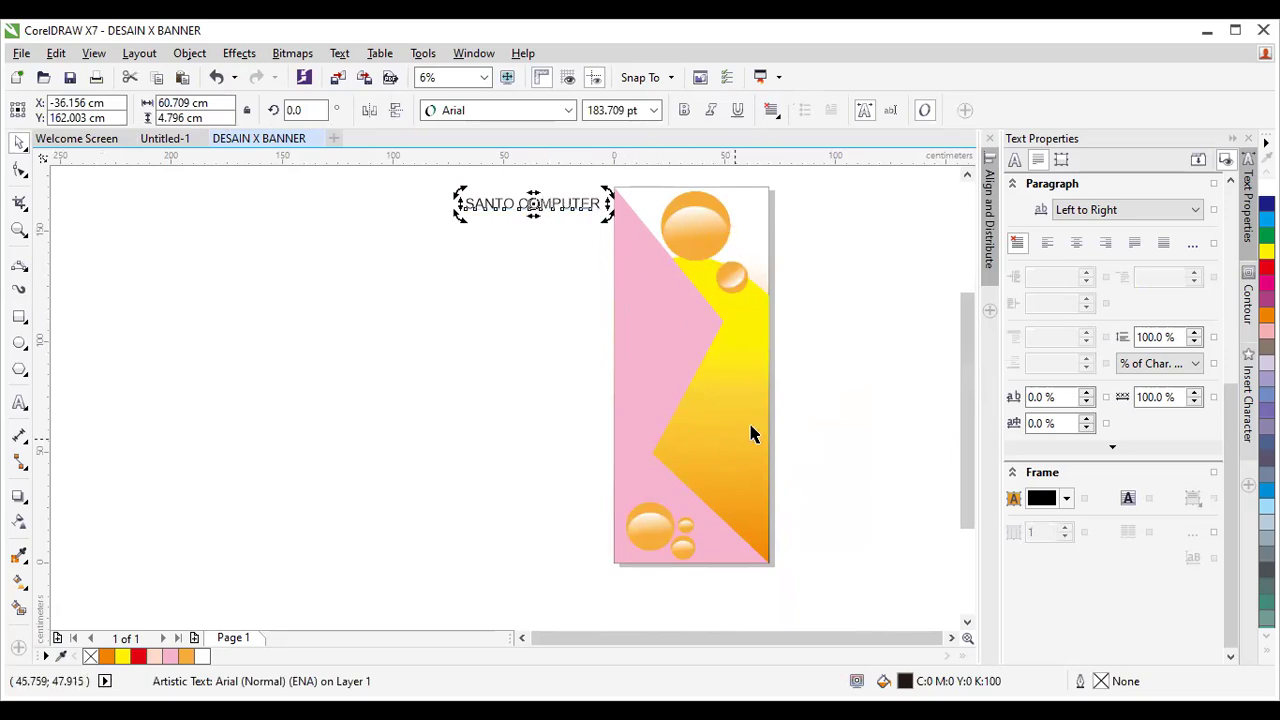
left_click(740, 278)
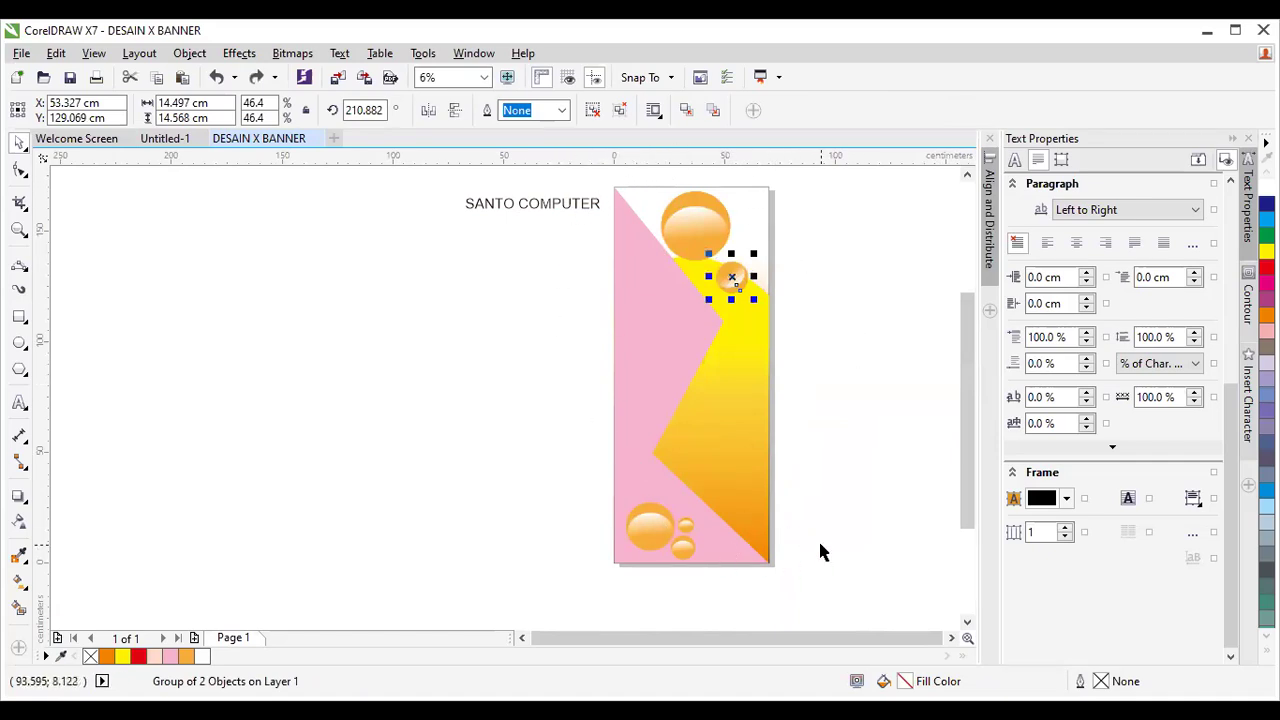
left_click(818, 398)
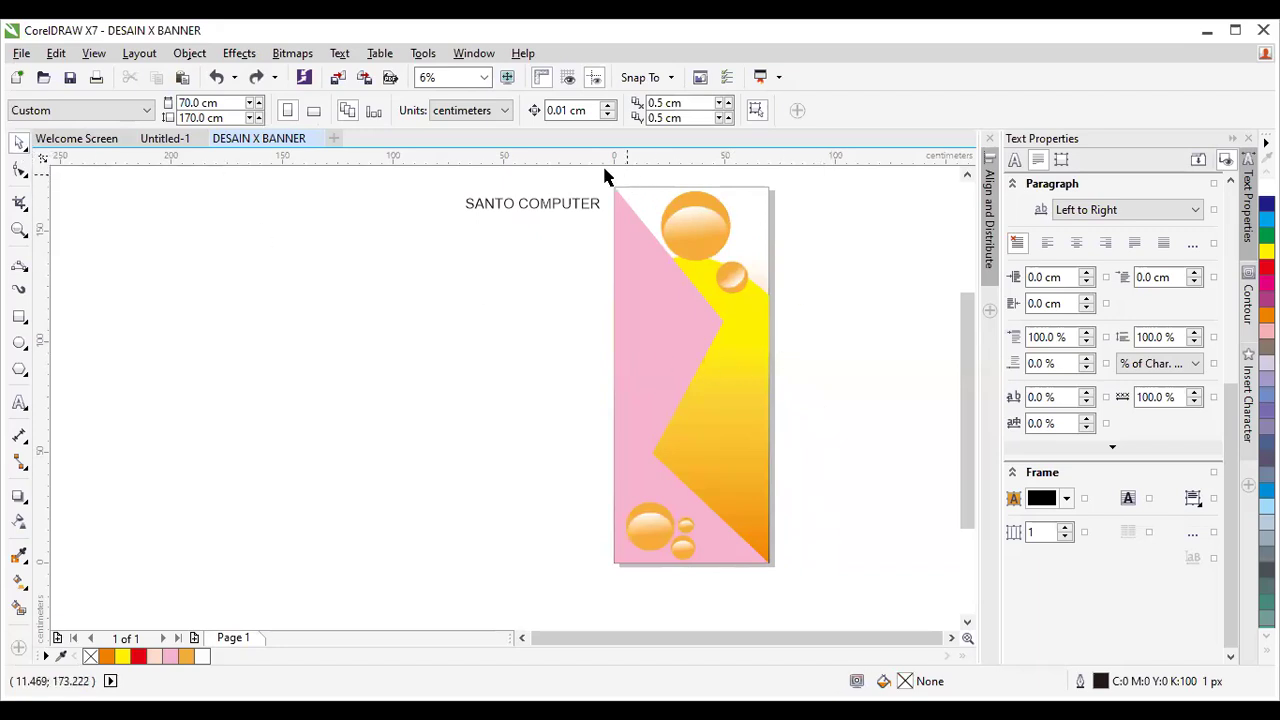
left_click_drag(603, 171, 795, 590)
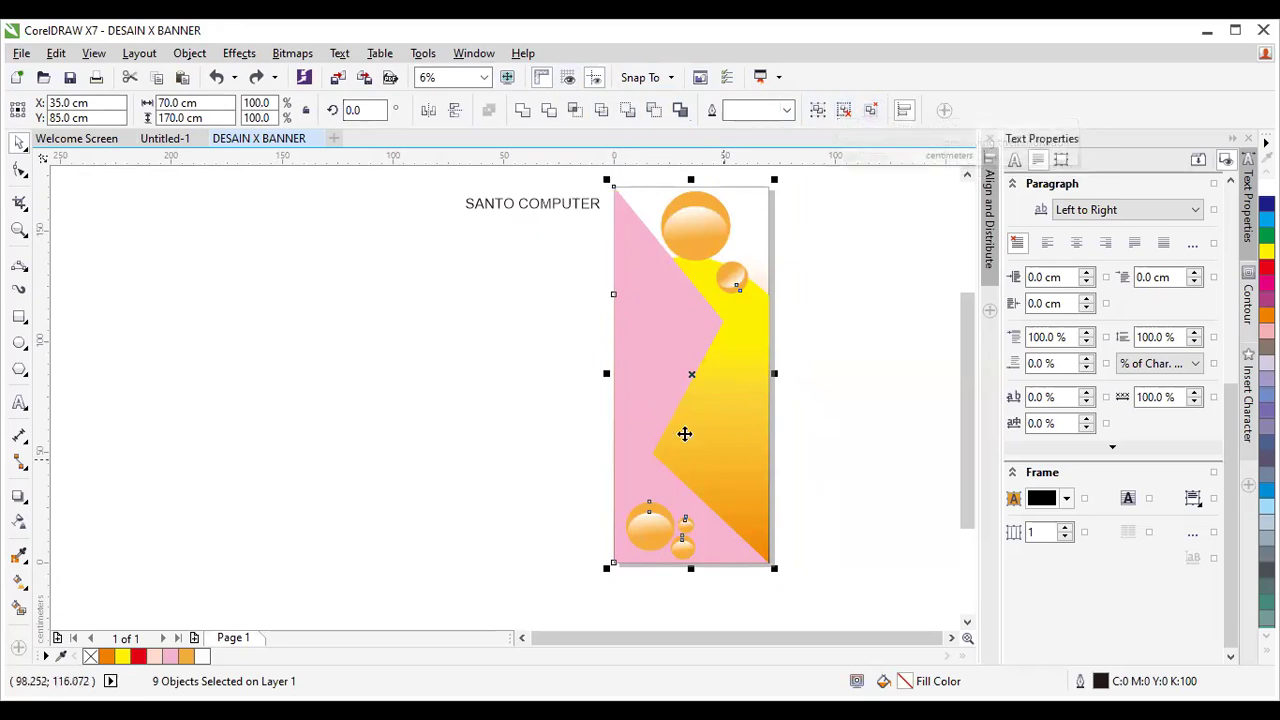
Undo and delete the stray copy of the top orange ball.
left_click(791, 305)
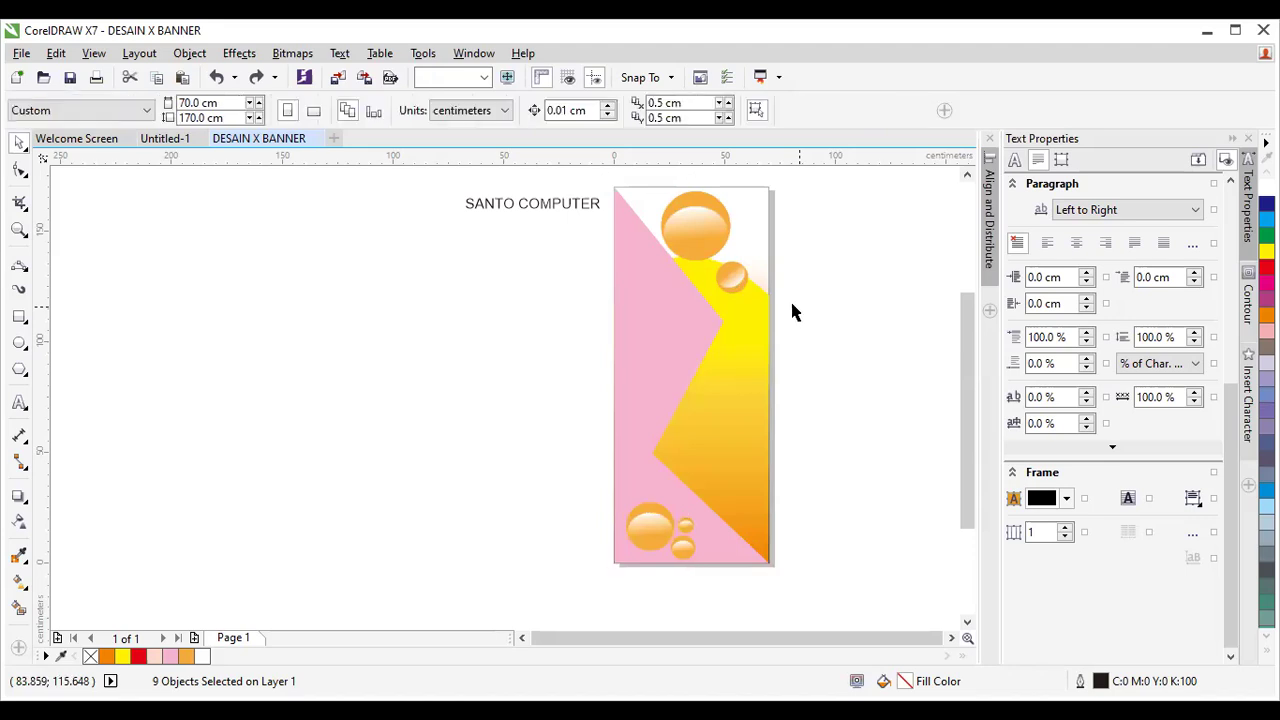
left_click(709, 229)
left_click_drag(709, 229, 777, 240)
left_click_drag(729, 277, 748, 303)
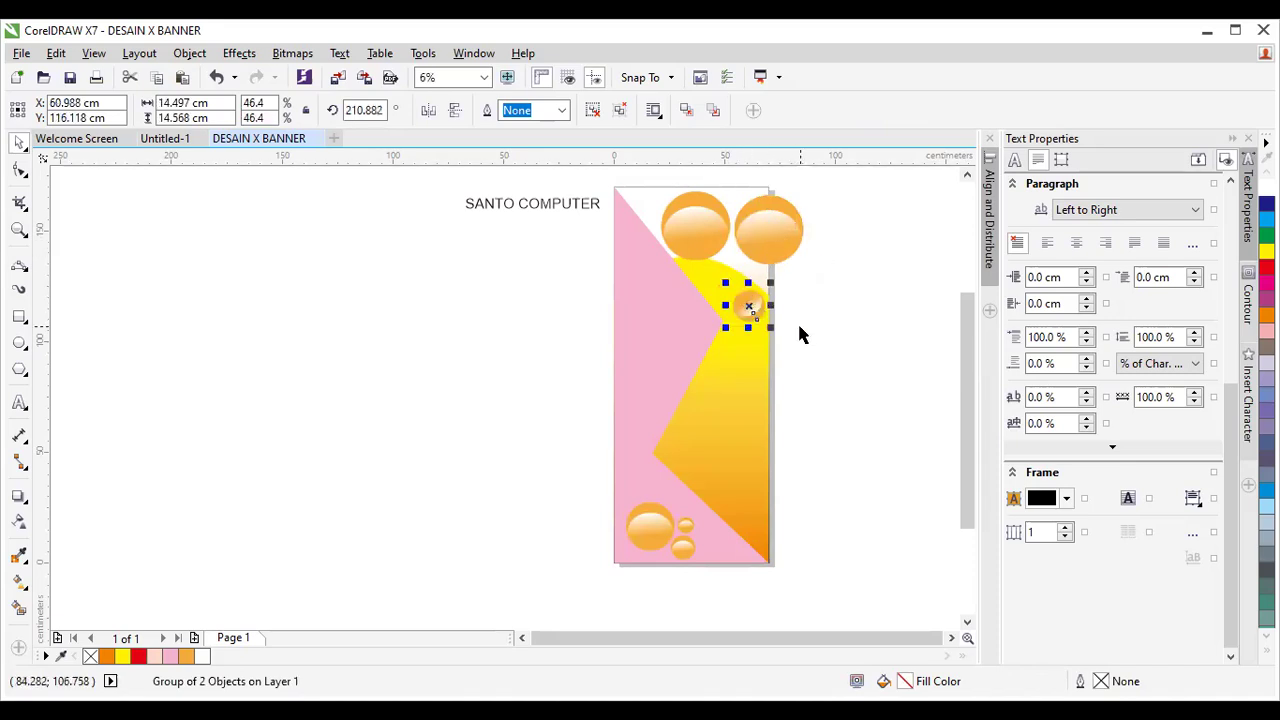
key("ctrl+z")
key("ctrl+z")
key("Delete")
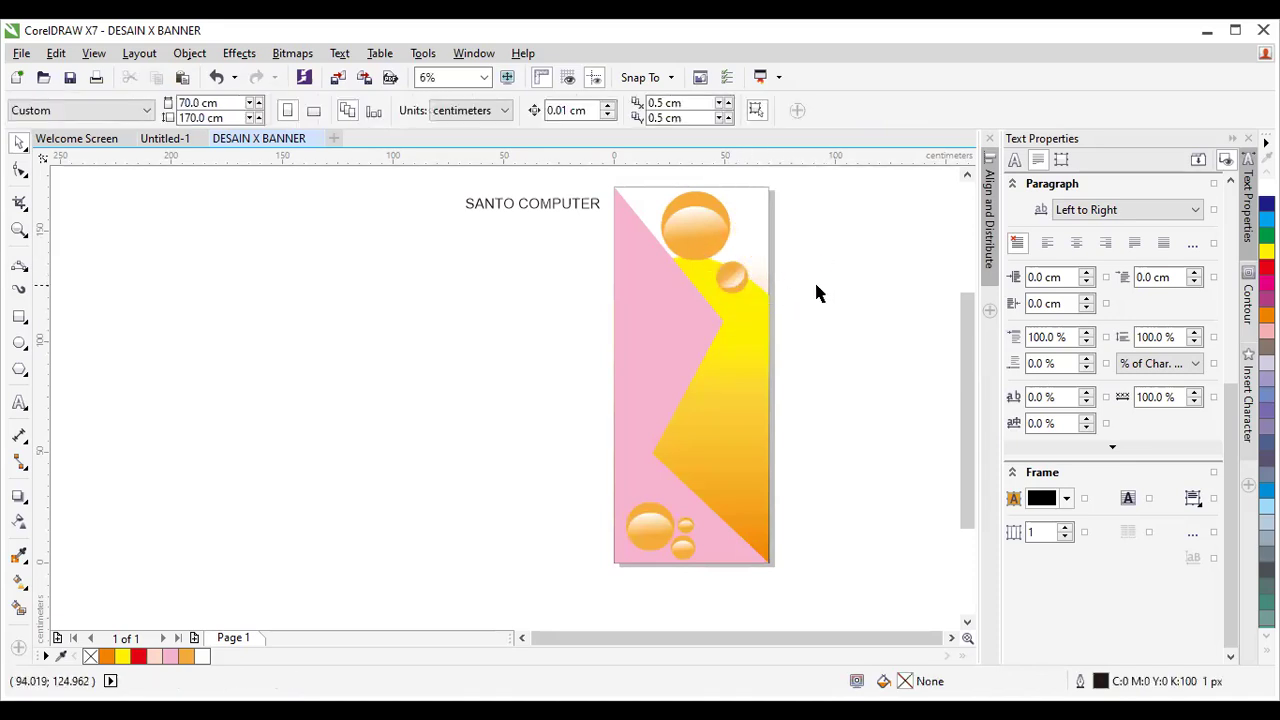
Group the eight banner objects and centre the group on the page with P.
left_click_drag(608, 178, 806, 586)
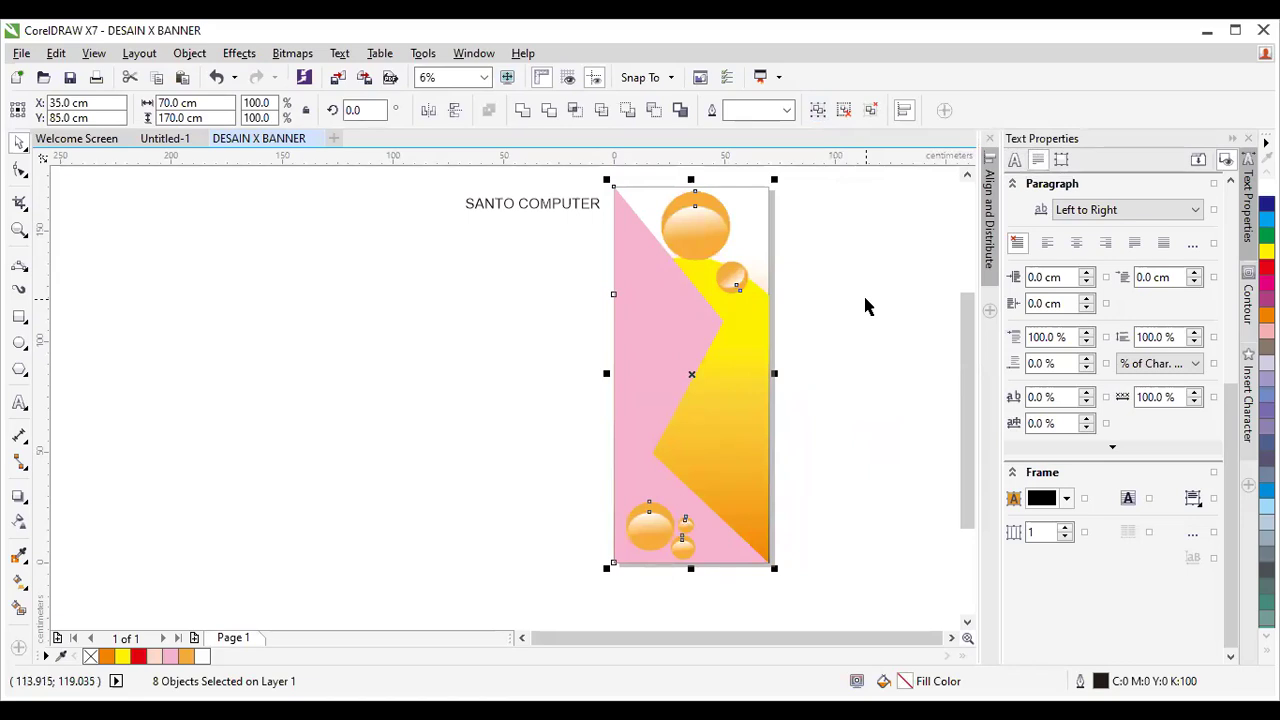
left_click_drag(599, 179, 797, 592)
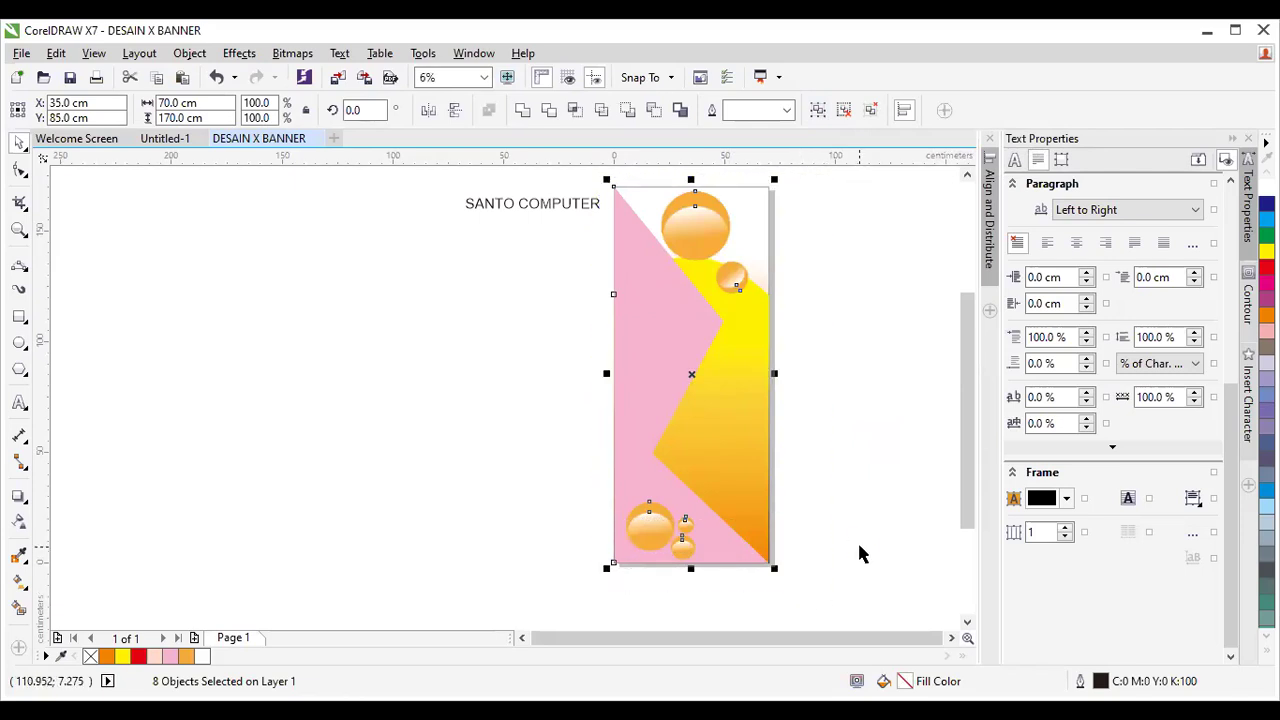
key("ctrl+g")
left_click_drag(740, 371, 344, 350)
left_click_drag(435, 375, 578, 449)
left_click_drag(326, 312, 346, 331)
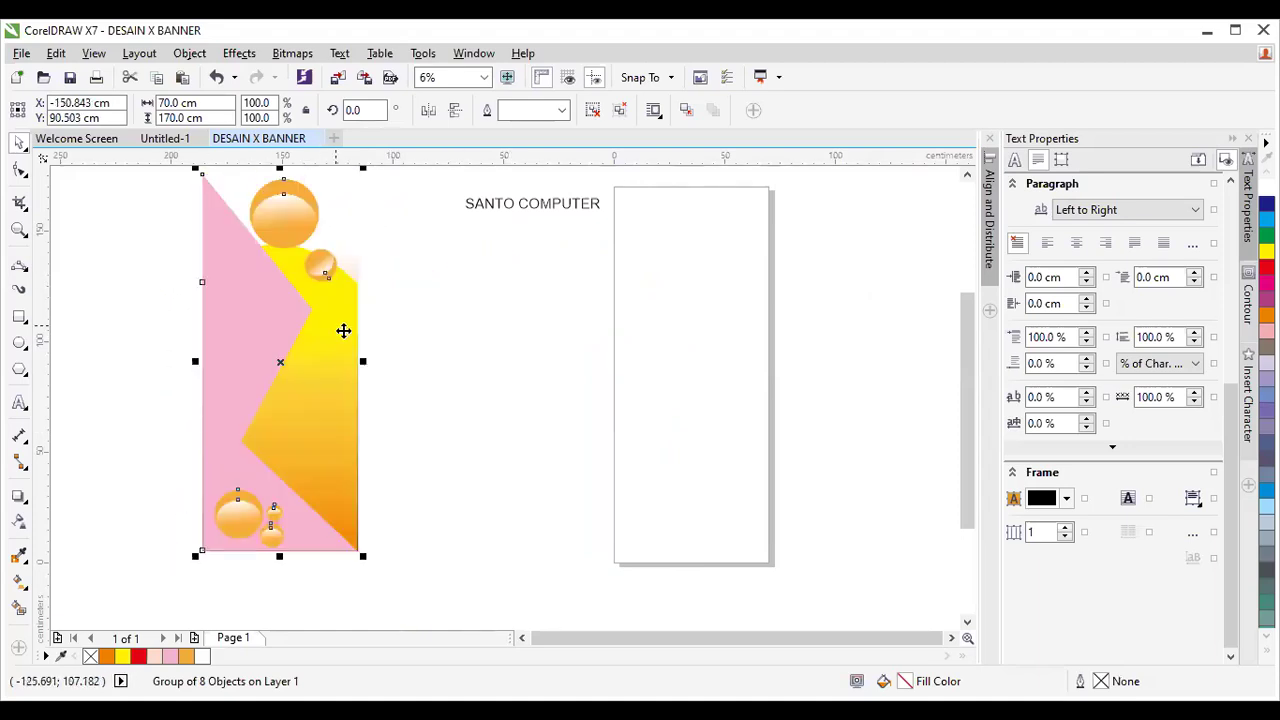
key("p")
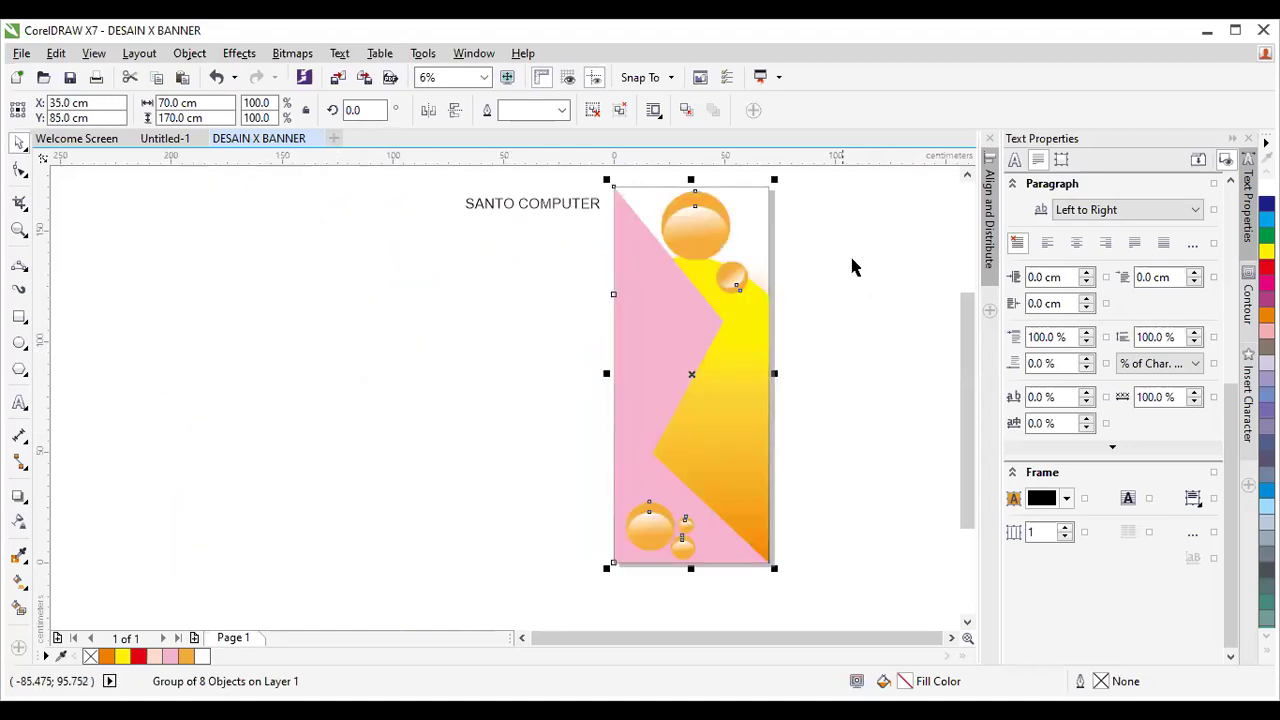
left_click(966, 178)
Select the SANTO COMPUTER text object.
left_click(966, 178)
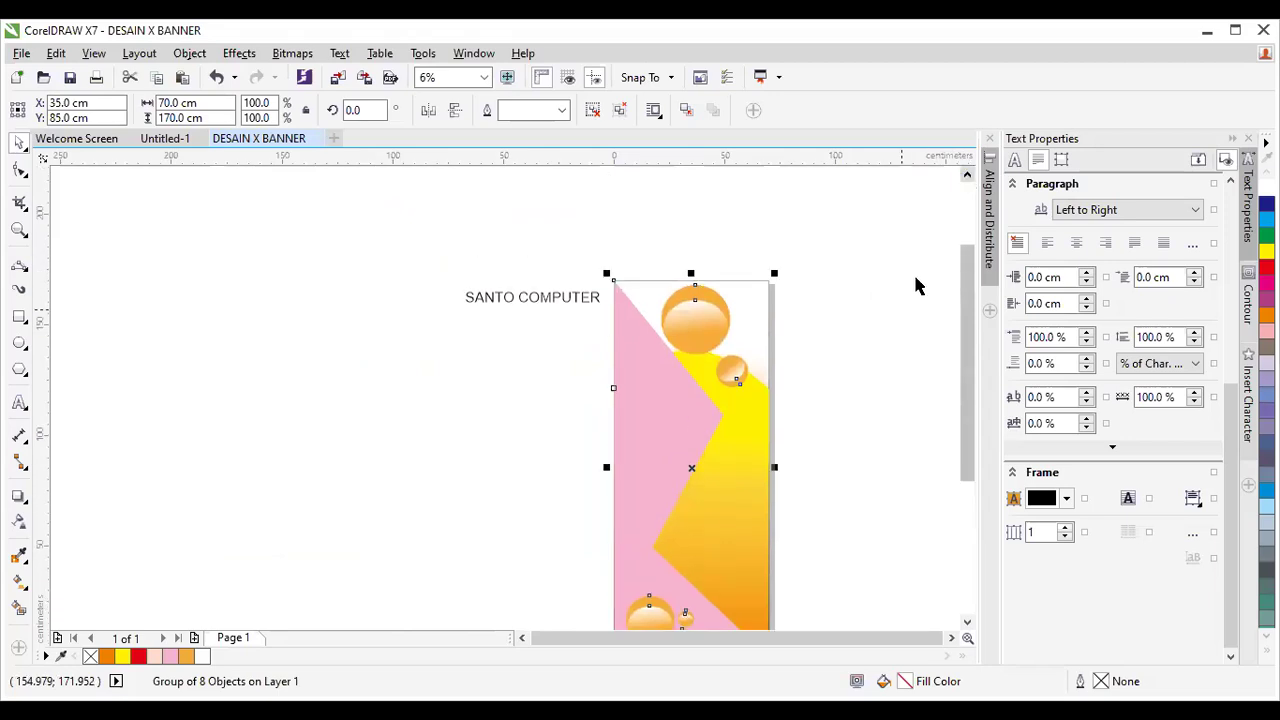
key("Escape")
scroll(689, 312, "up", 2)
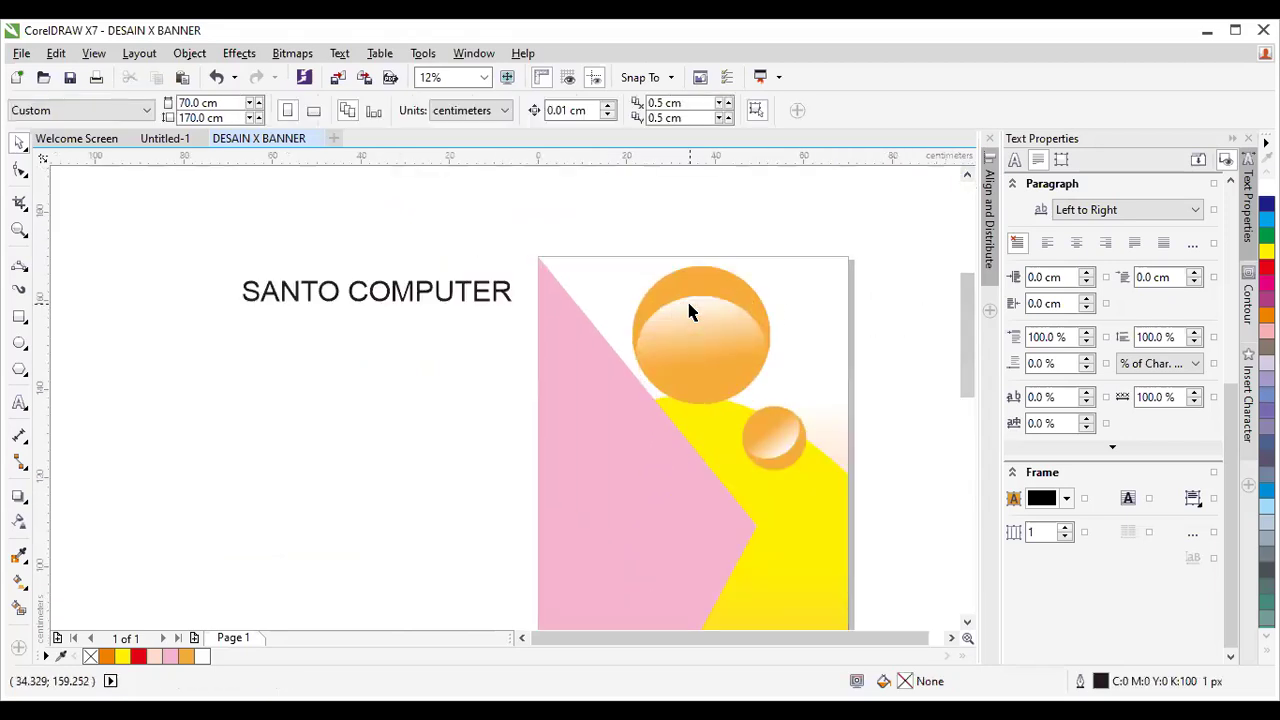
left_click(415, 300)
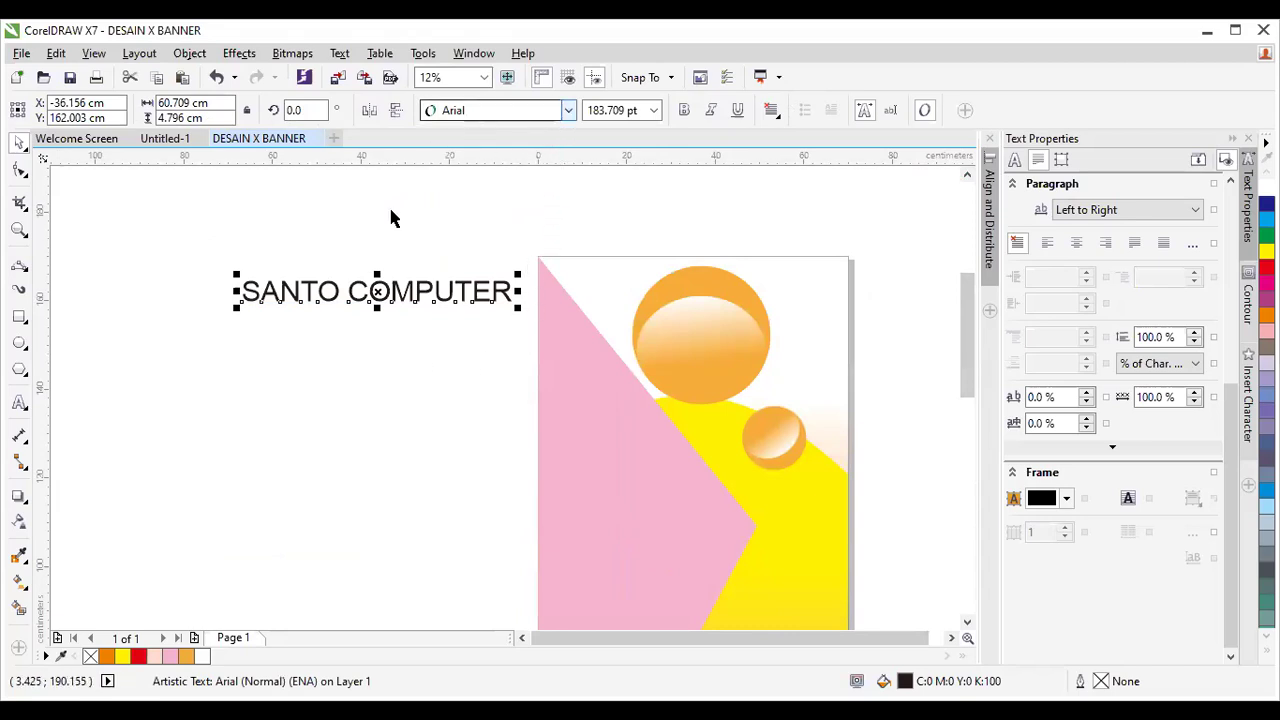
left_click(216, 263)
left_click_drag(182, 235, 518, 362)
left_click_drag(195, 230, 540, 357)
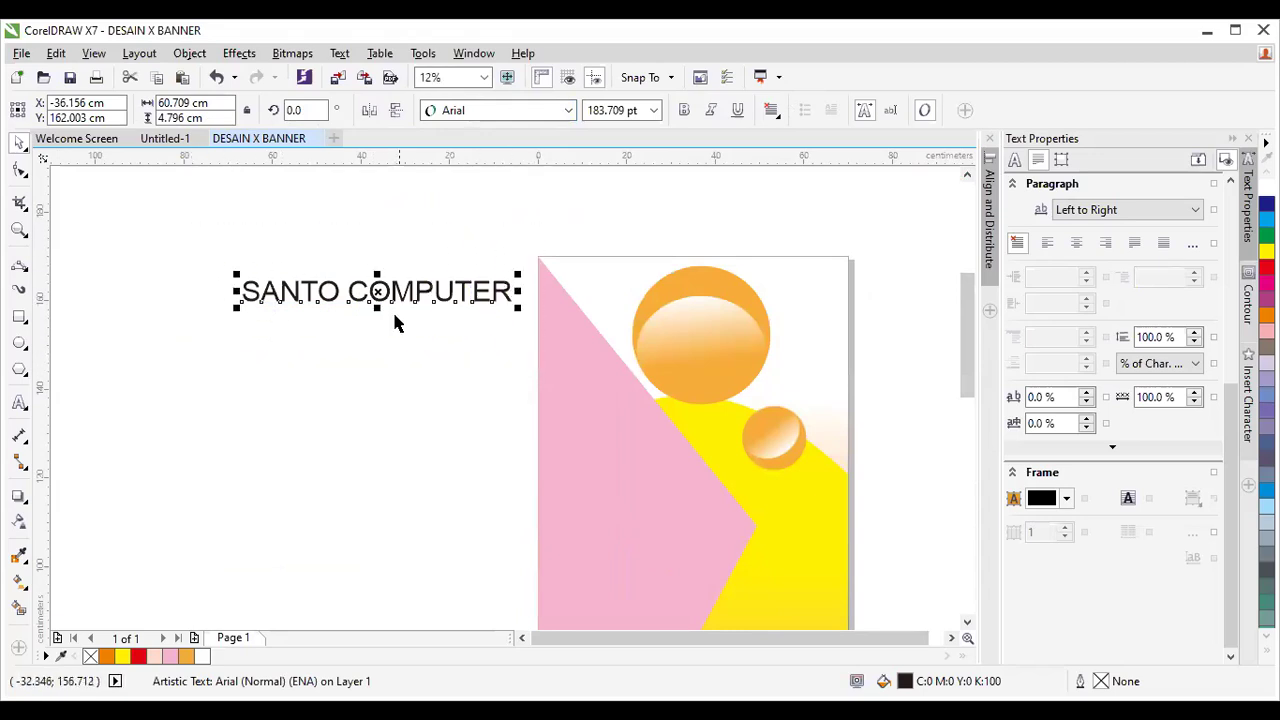
Apply the Kozuka Gothic Pro H Black font to the SANTO COMPUTER text.
left_click(568, 110)
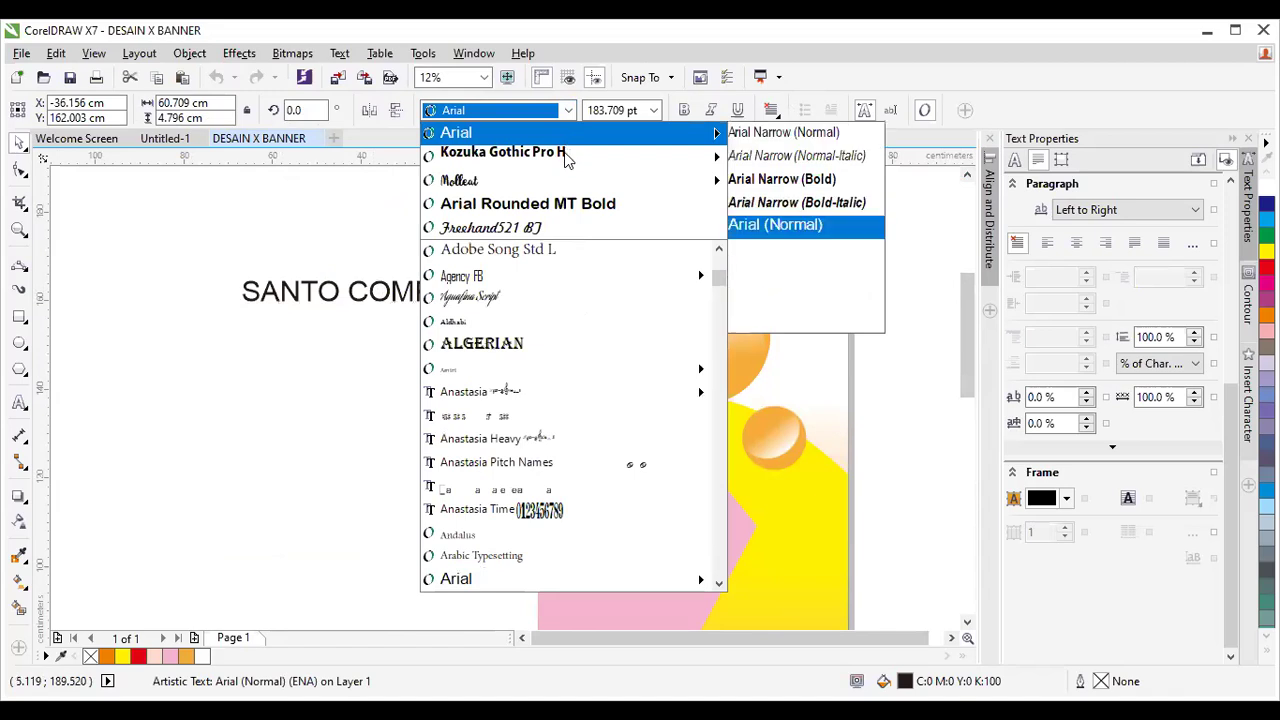
mouse_move(620, 158)
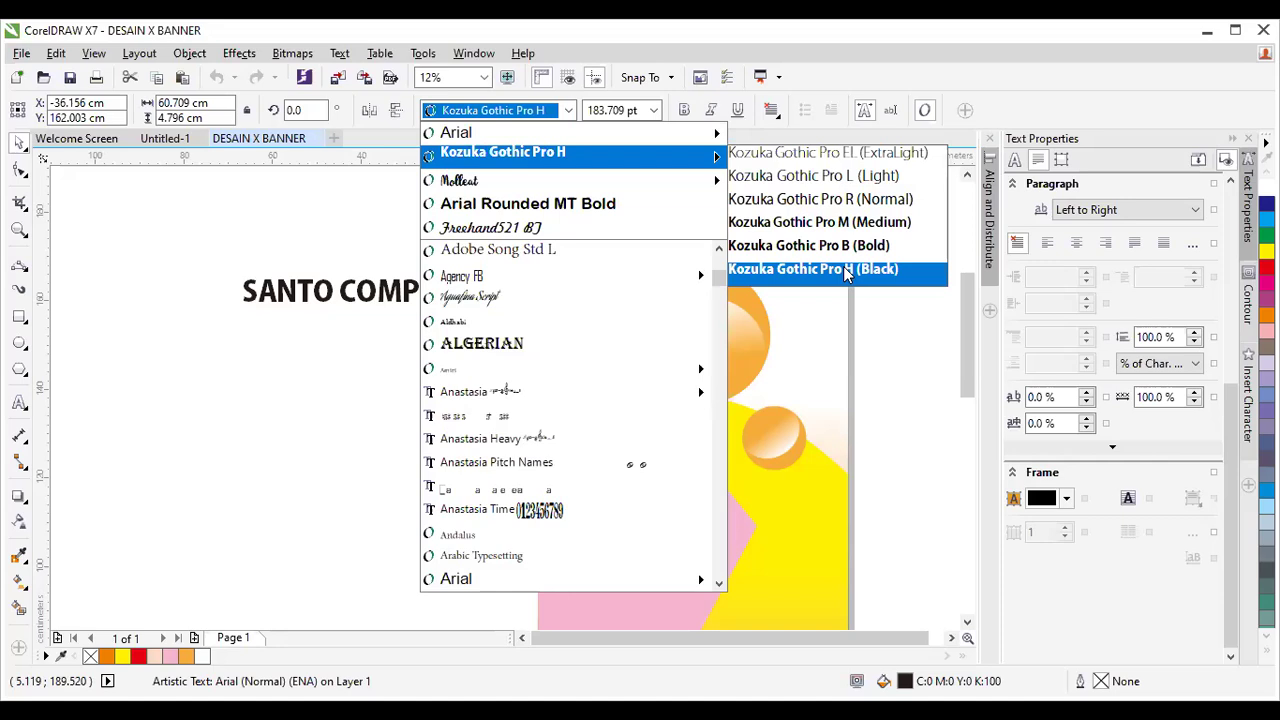
left_click(843, 268)
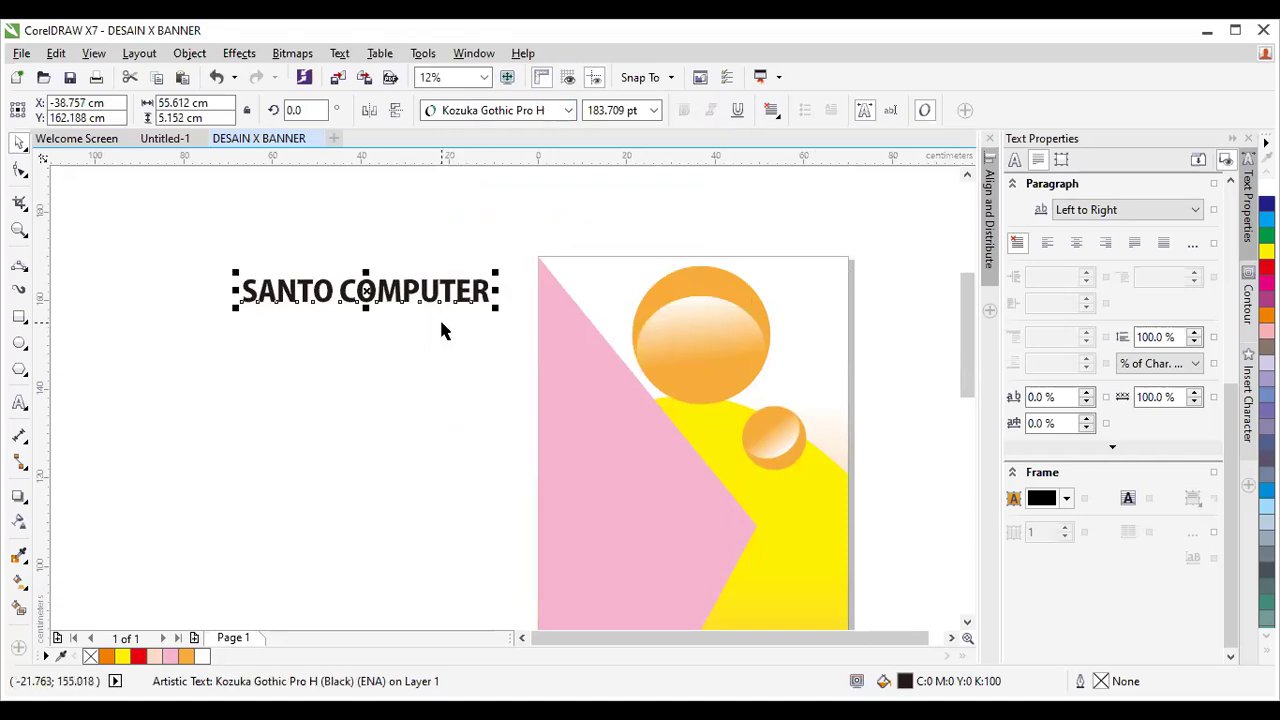
scroll(380, 320, "up", 1)
scroll(363, 323, "down", 1)
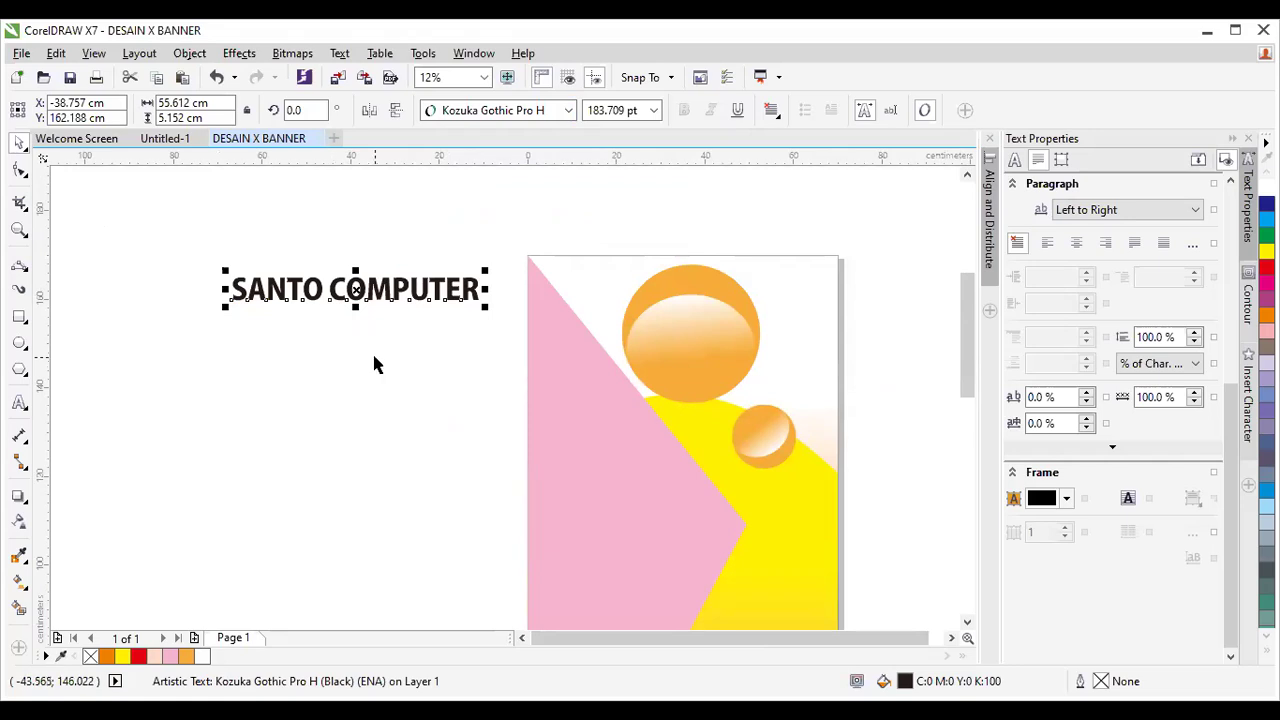
left_click(374, 358)
left_click(389, 309)
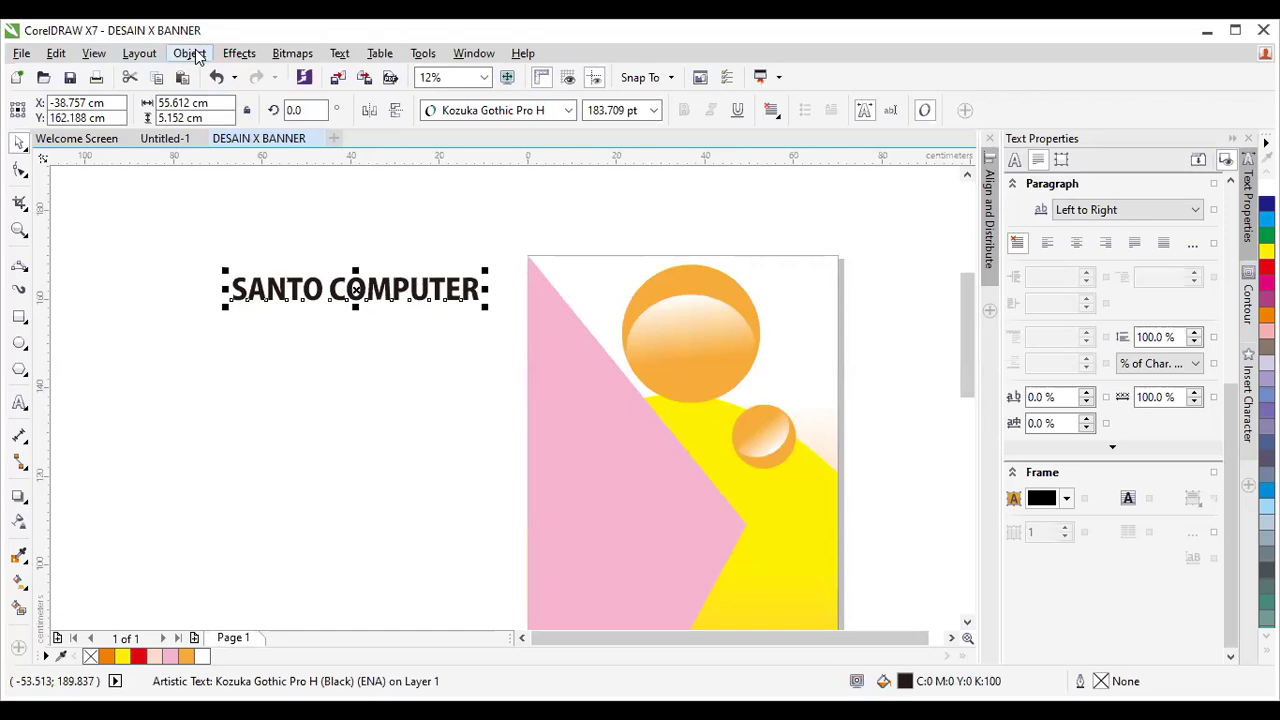
Break the SANTO COMPUTER text apart into separate words with Ctrl+K.
left_click(194, 55)
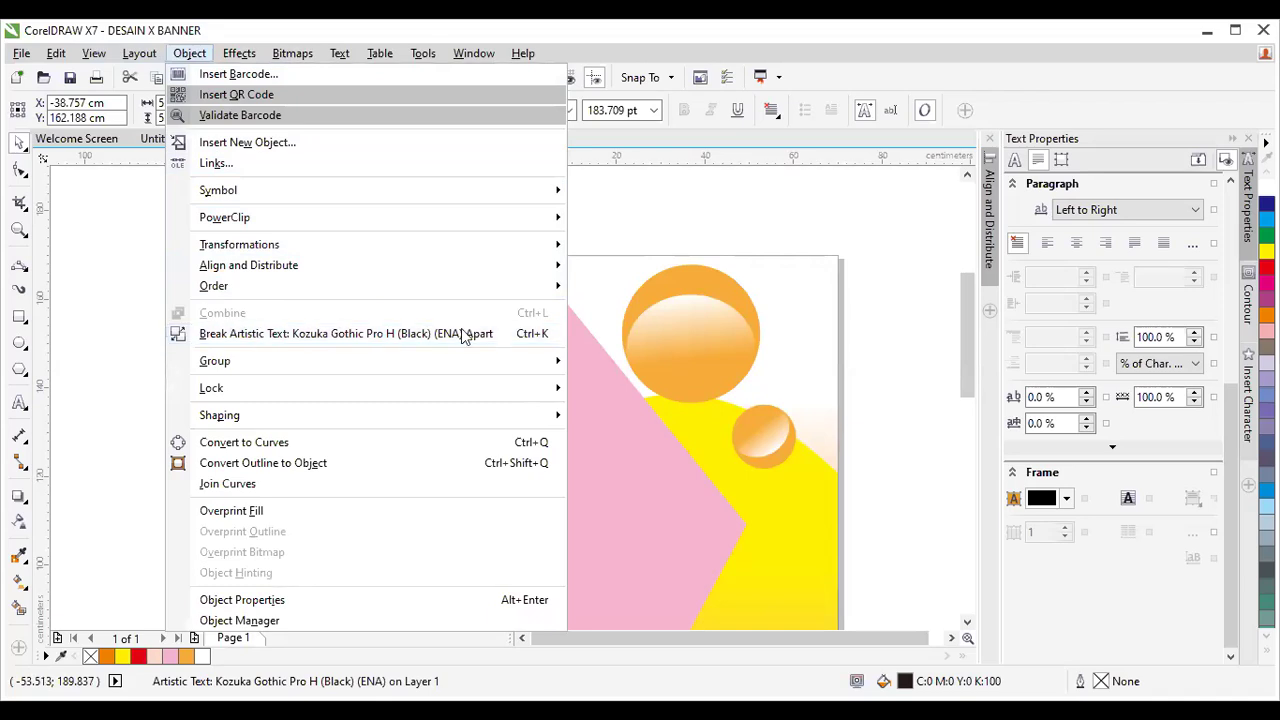
left_click(633, 209)
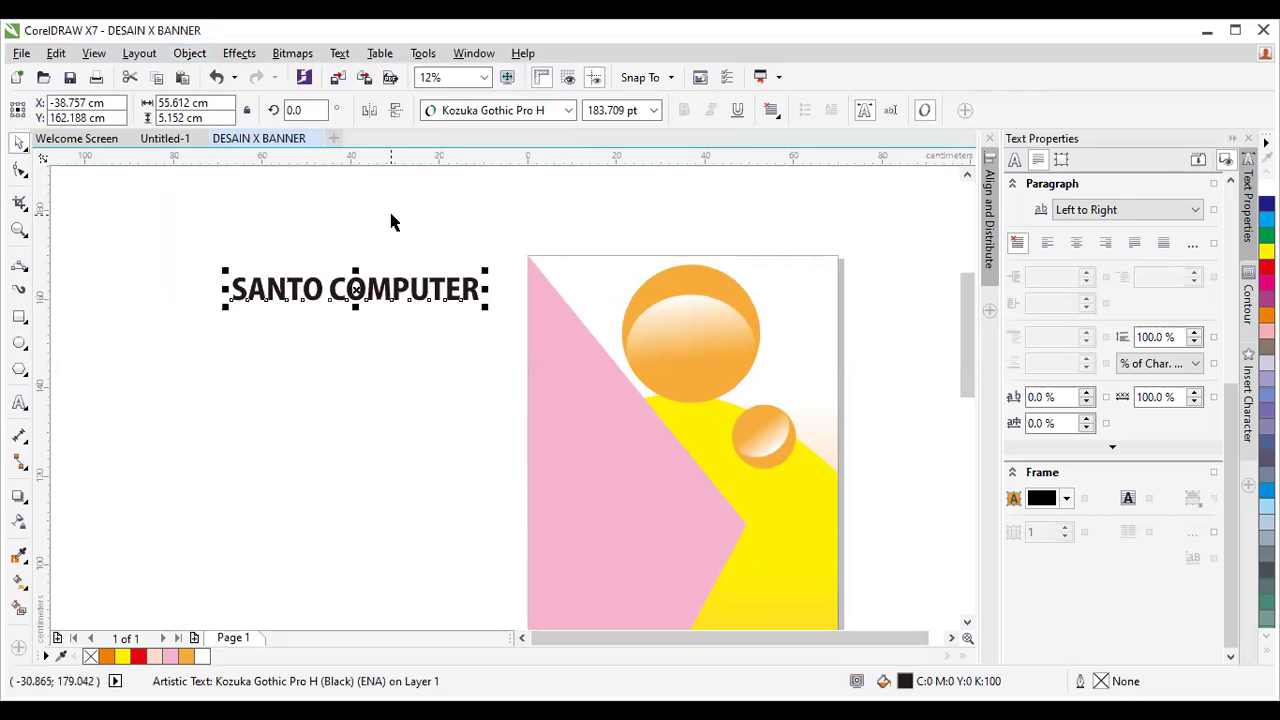
key("ctrl+k")
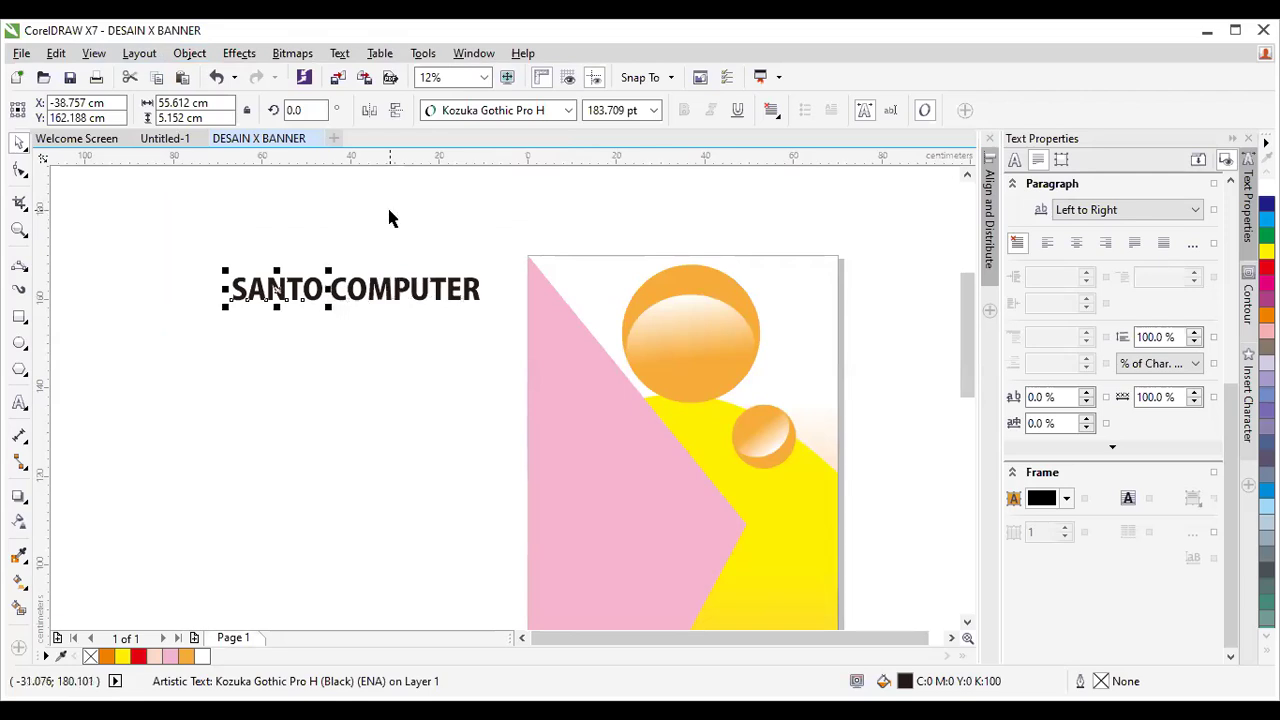
Stretch the word COMPUTER taller and wider.
left_click(473, 341)
left_click(334, 306)
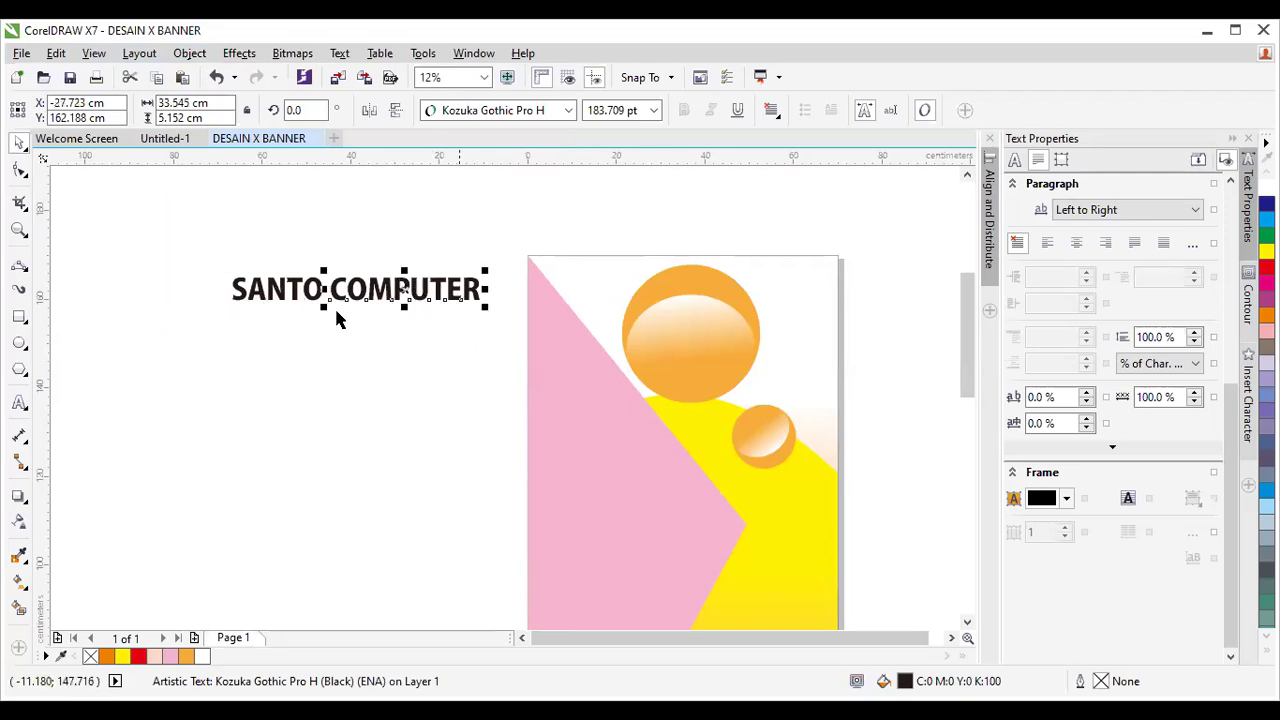
left_click(386, 309)
left_click(337, 289)
left_click_drag(214, 262, 348, 349)
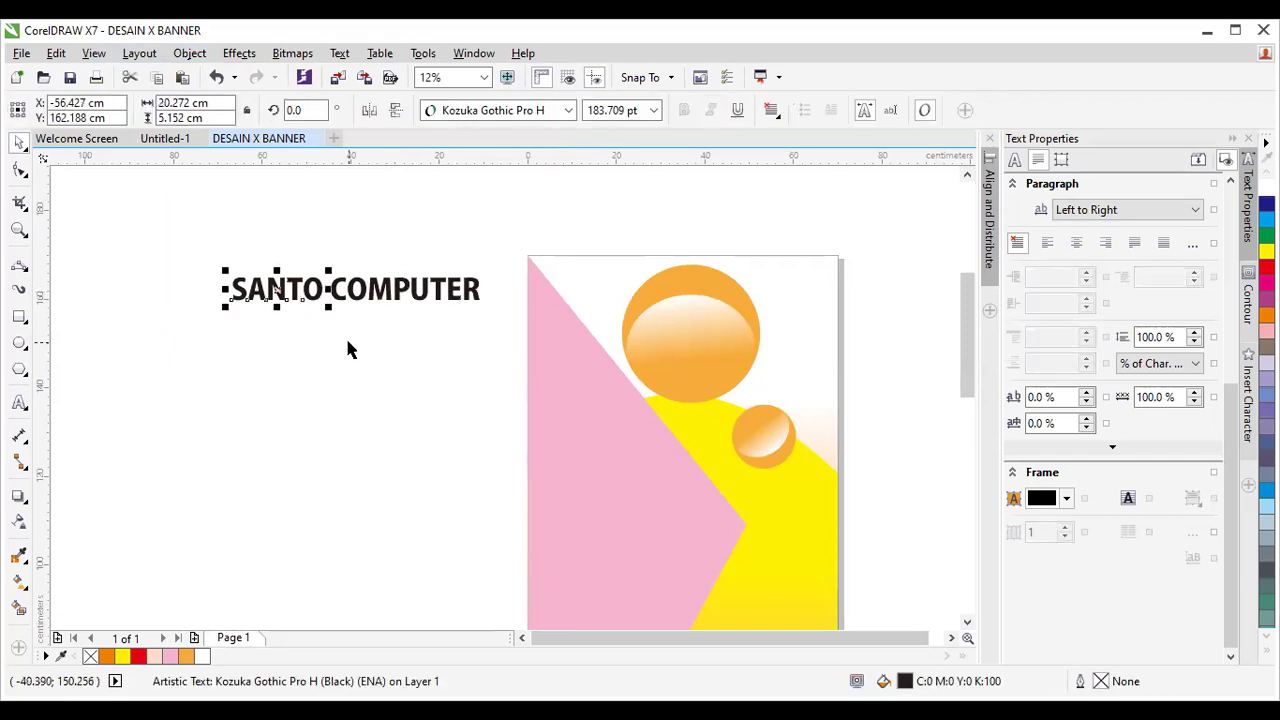
left_click(380, 298)
left_click(411, 311)
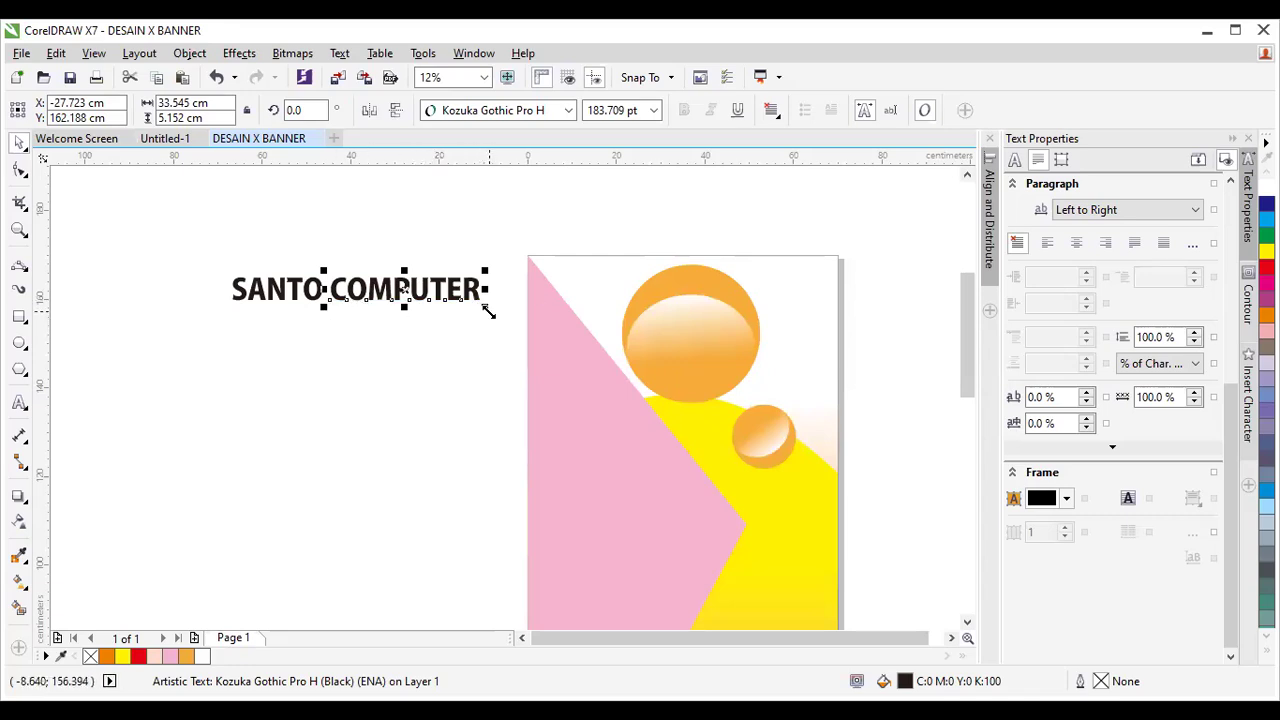
left_click(423, 263)
left_click(429, 289)
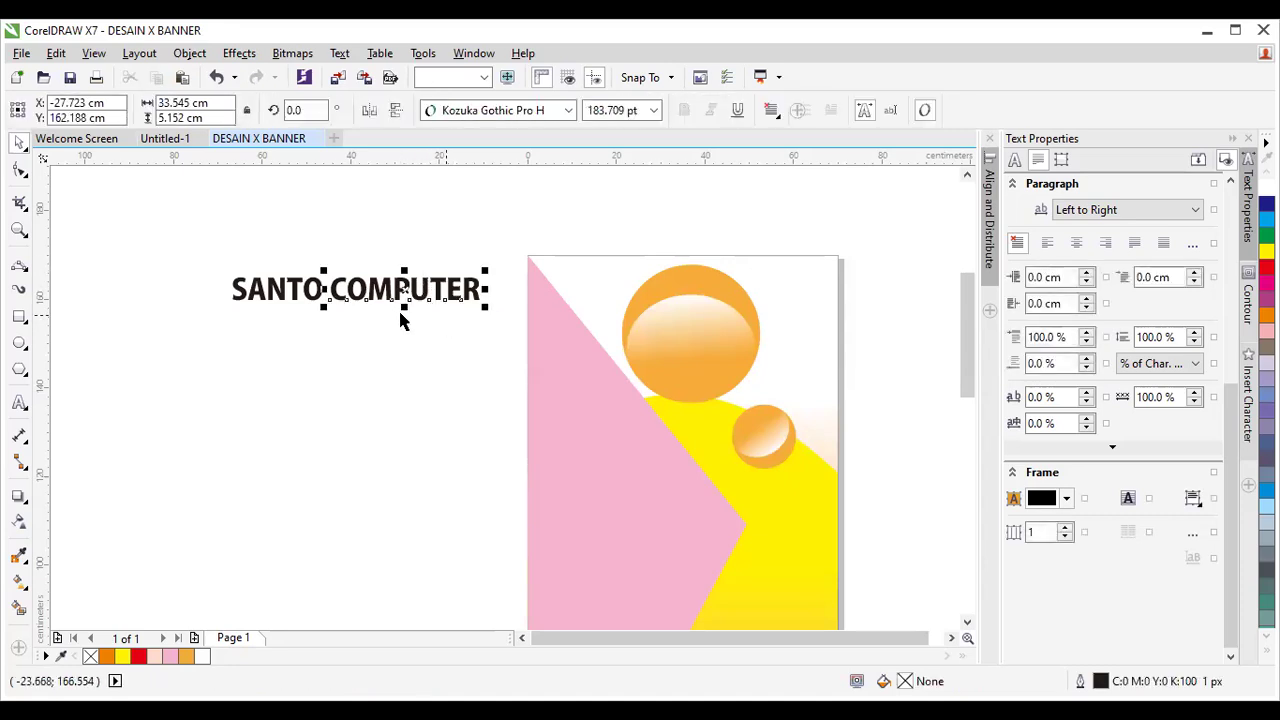
left_click_drag(405, 306, 413, 330)
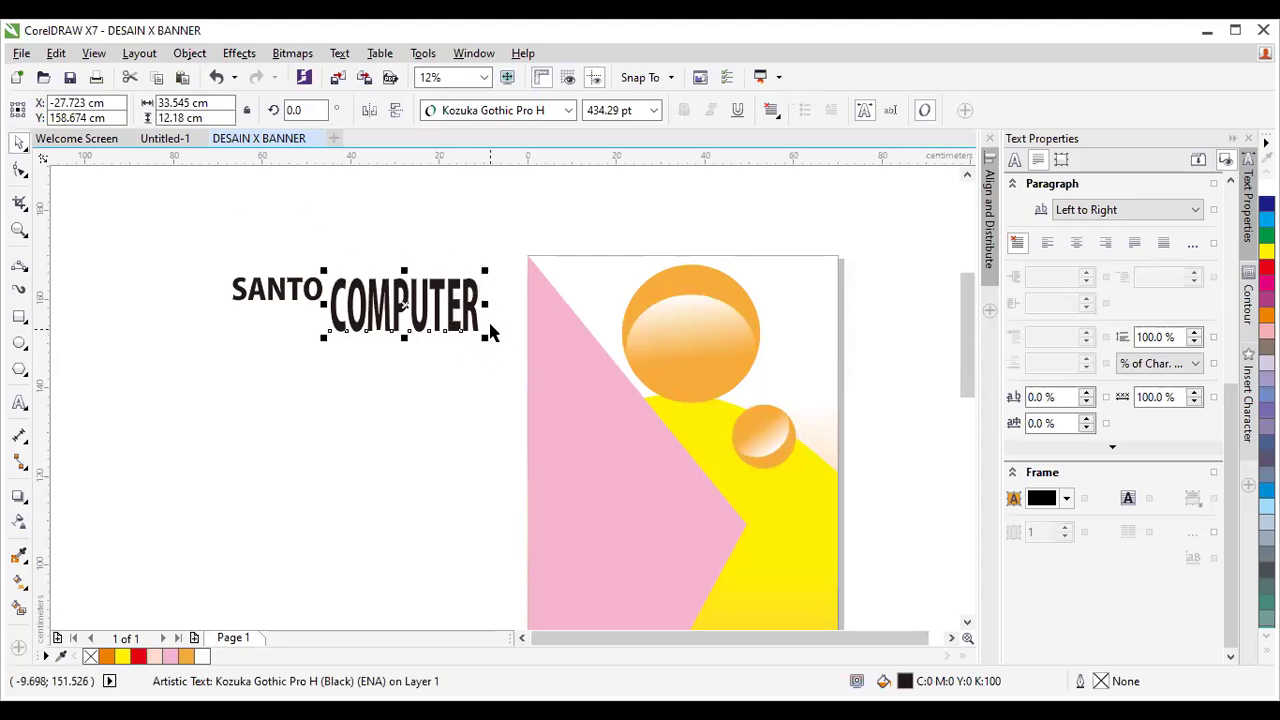
left_click_drag(485, 303, 558, 311)
left_click(432, 343)
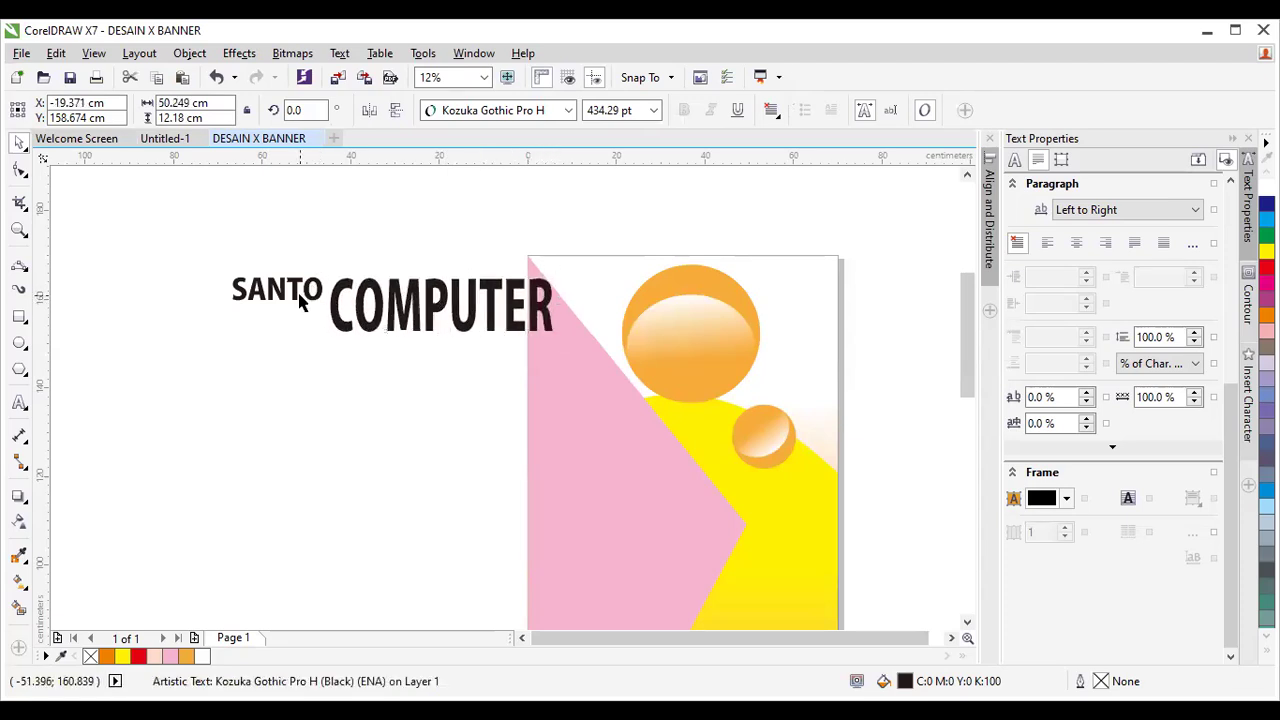
left_click(432, 343)
left_click_drag(438, 347, 436, 376)
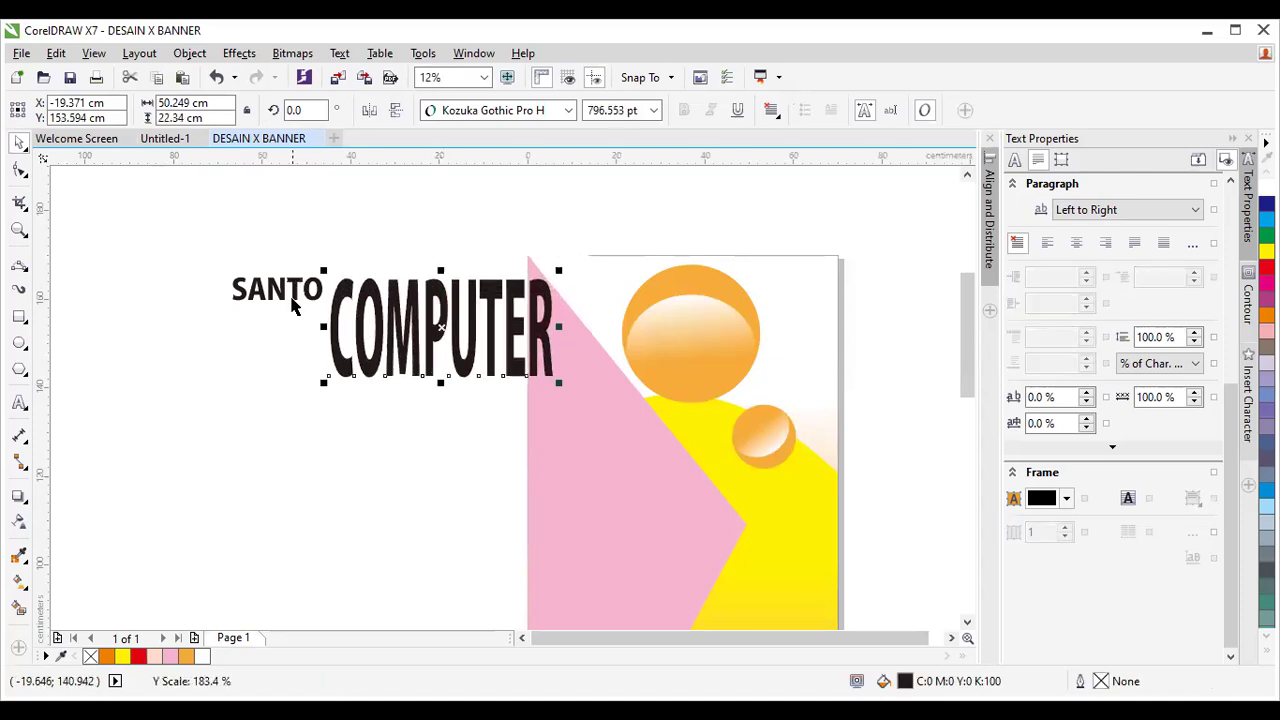
Rotate SANTO to about 89°, set it beside COMPUTER and stretch it taller.
left_click(283, 291)
left_click(281, 289)
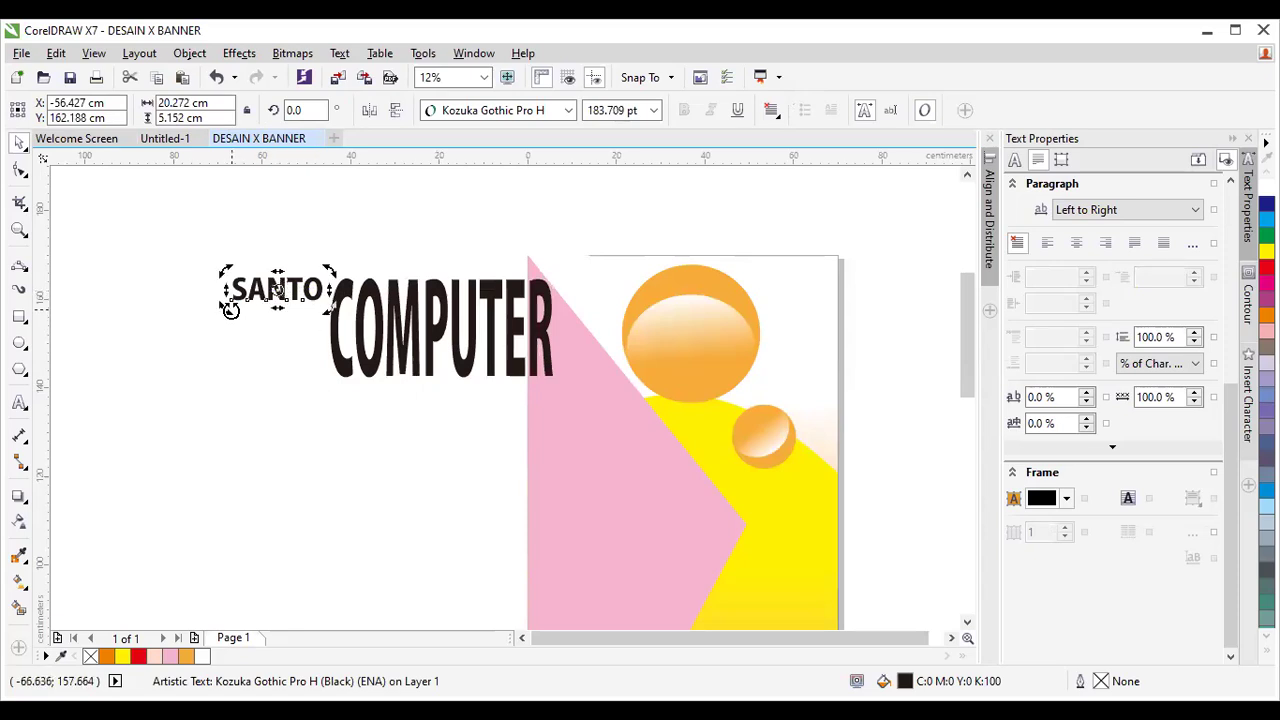
left_click_drag(253, 341, 300, 374)
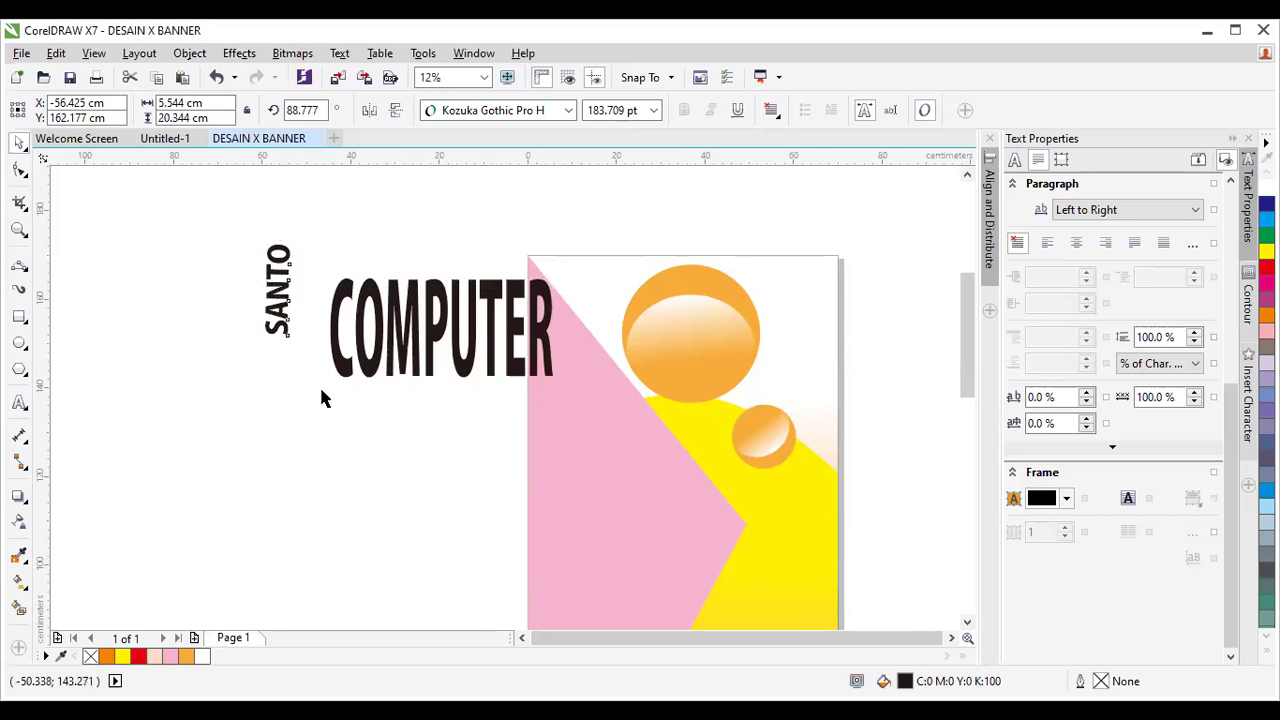
left_click(323, 397)
left_click_drag(283, 305, 309, 323)
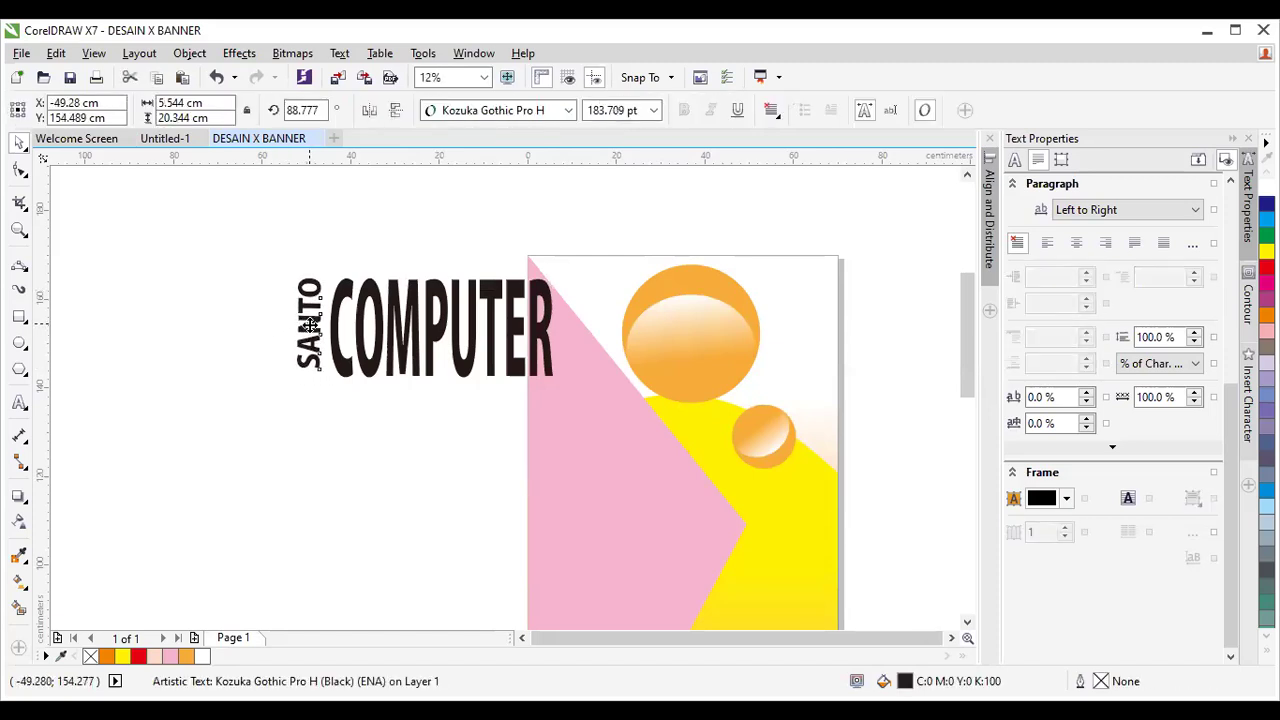
left_click_drag(309, 374, 311, 383)
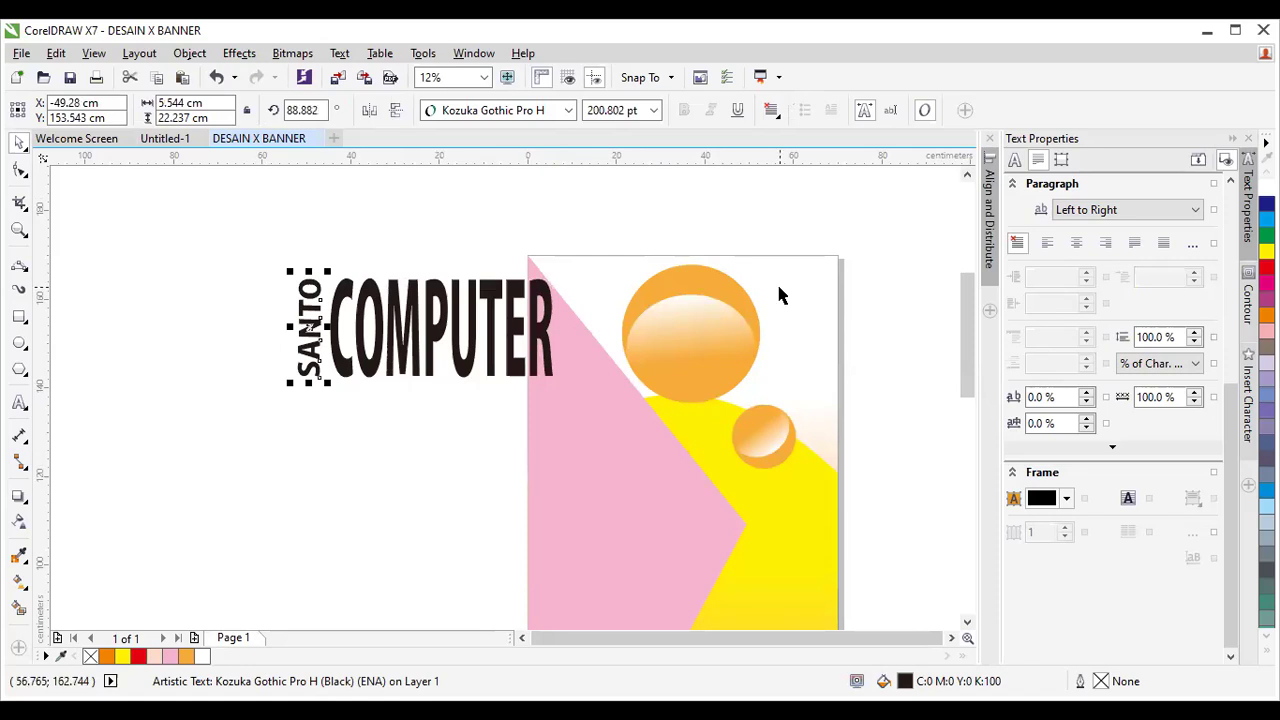
Move SANTO and COMPUTER together further left.
left_click_drag(230, 245, 339, 343)
left_click_drag(482, 398, 566, 411)
left_click_drag(430, 331, 341, 334)
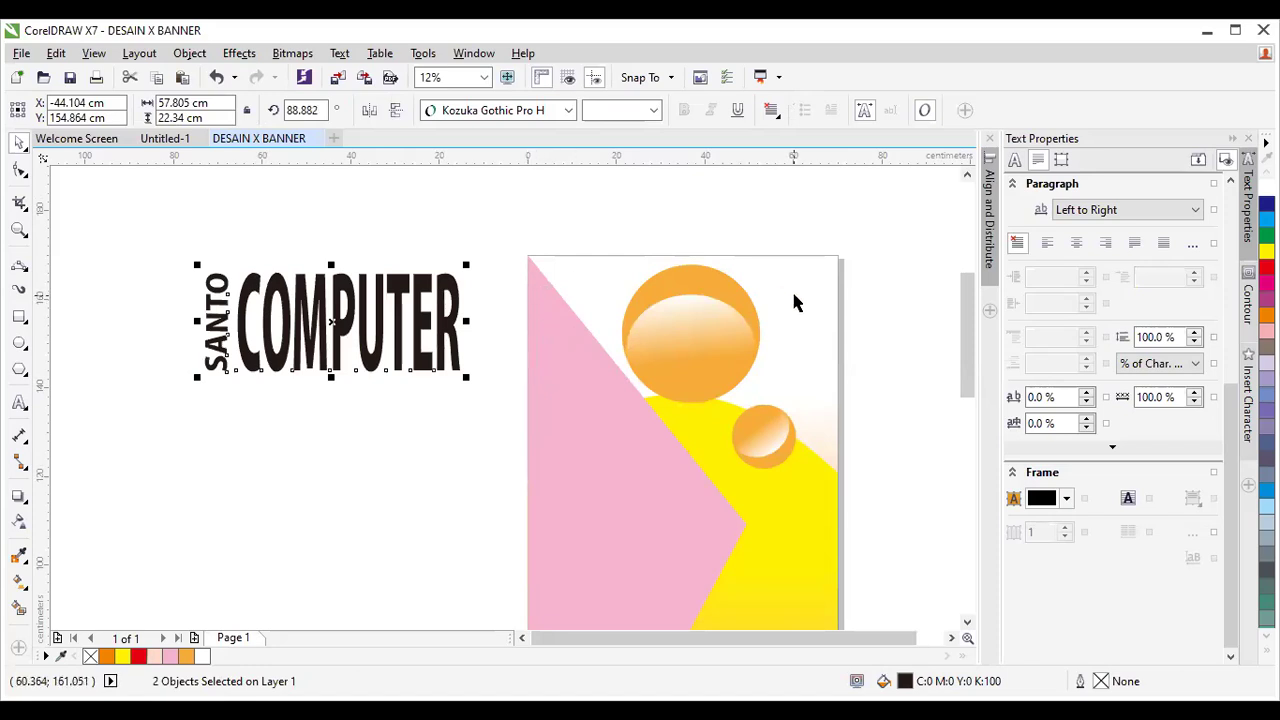
left_click(19, 316)
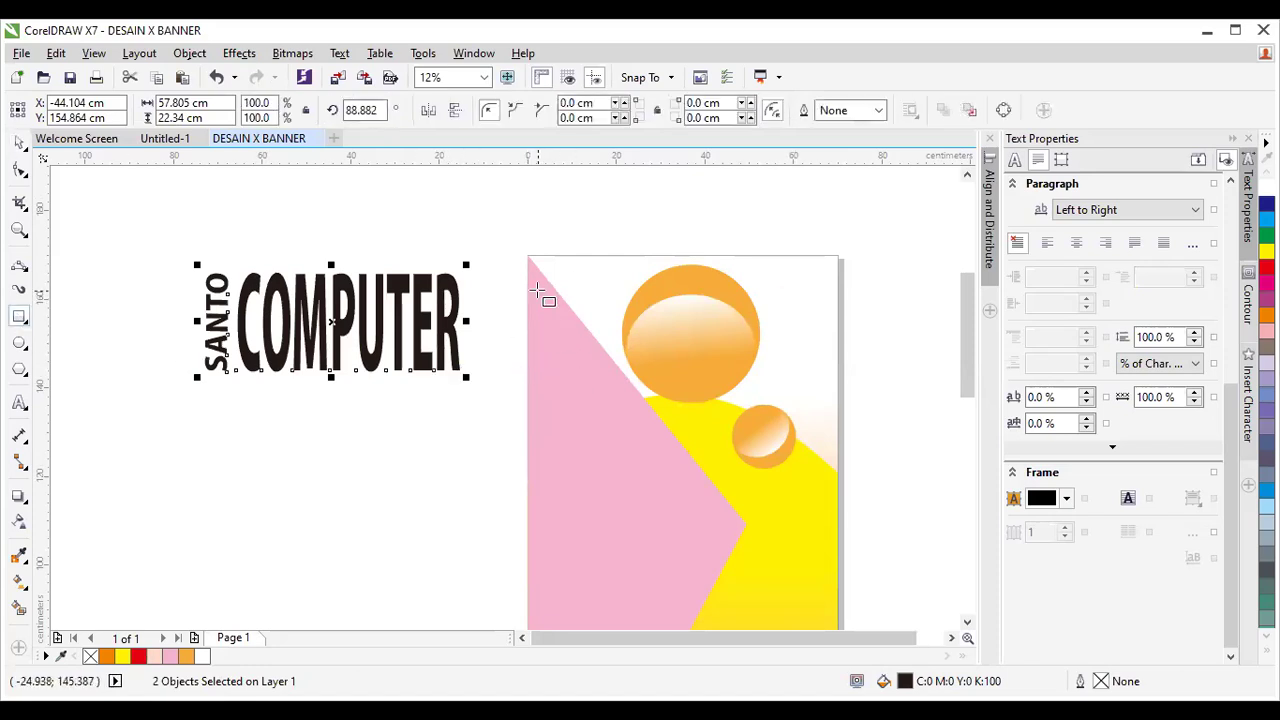
Draw a mauve band across the top with a linear transparency fading right.
mouse_move(528, 277)
left_mouse_down()
mouse_move(560, 371)
mouse_move(663, 429)
mouse_move(805, 360)
mouse_move(837, 364)
left_mouse_up()
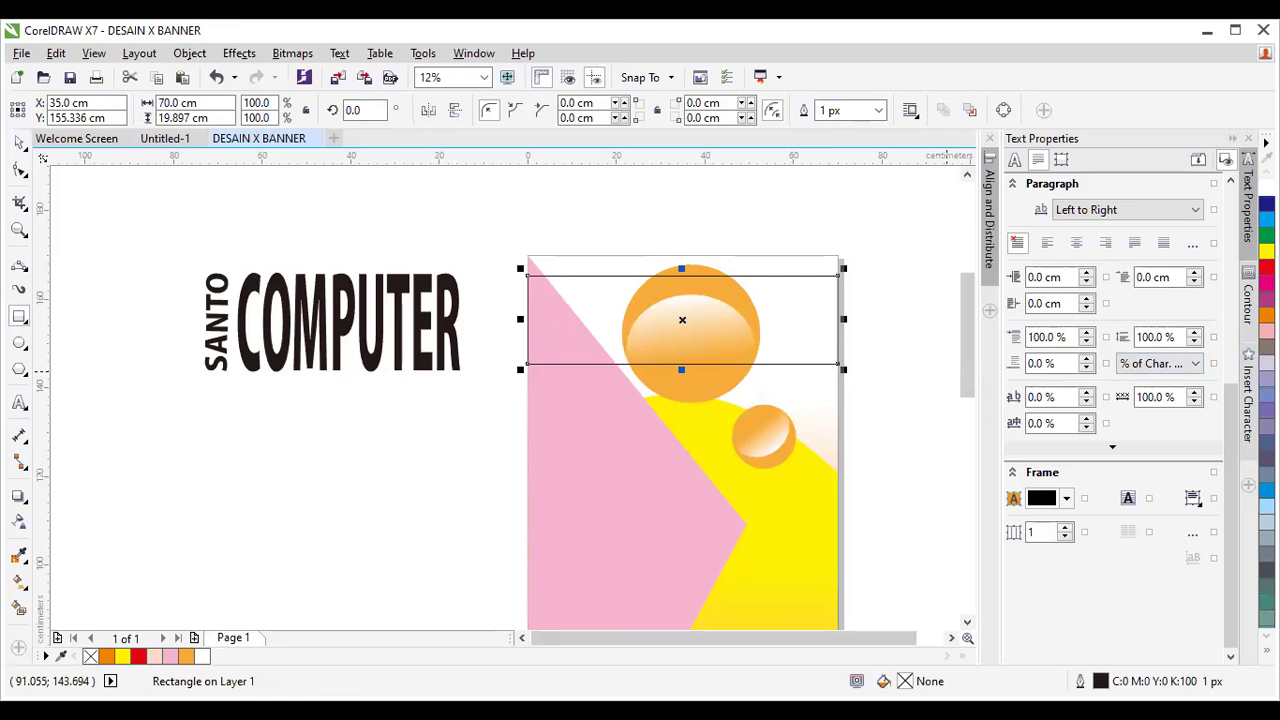
left_click(1265, 649)
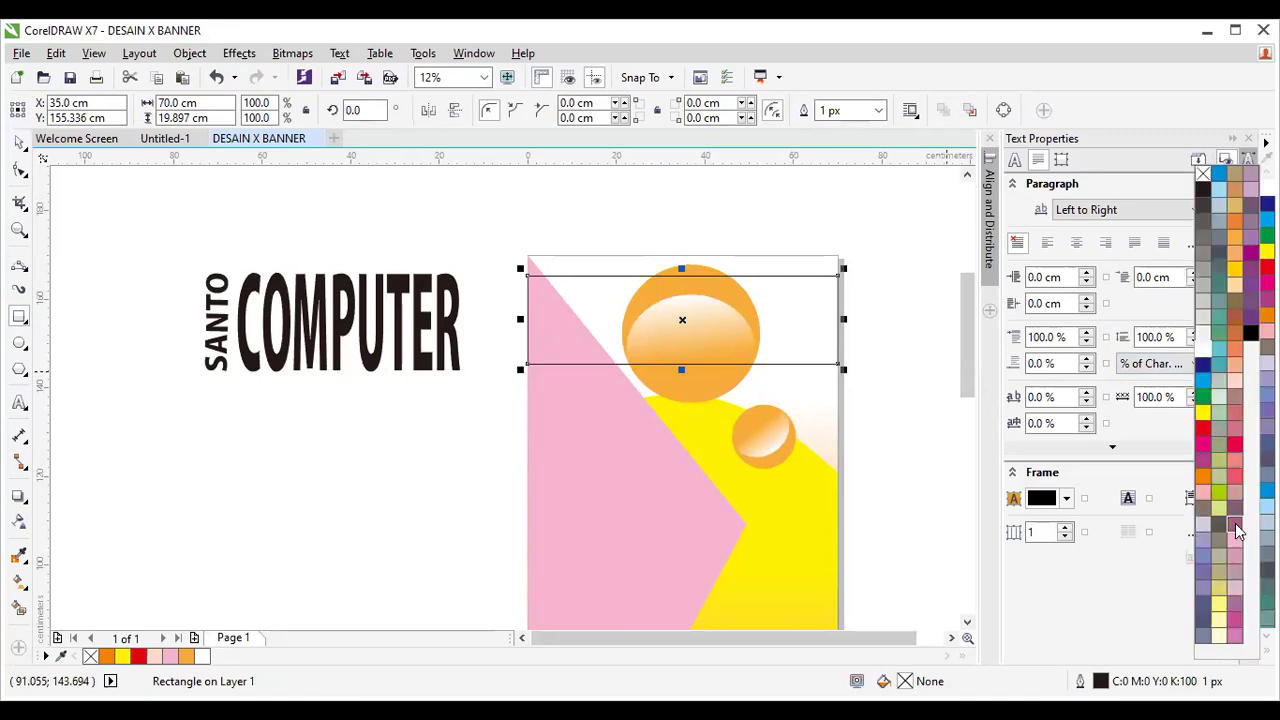
left_click(1204, 522)
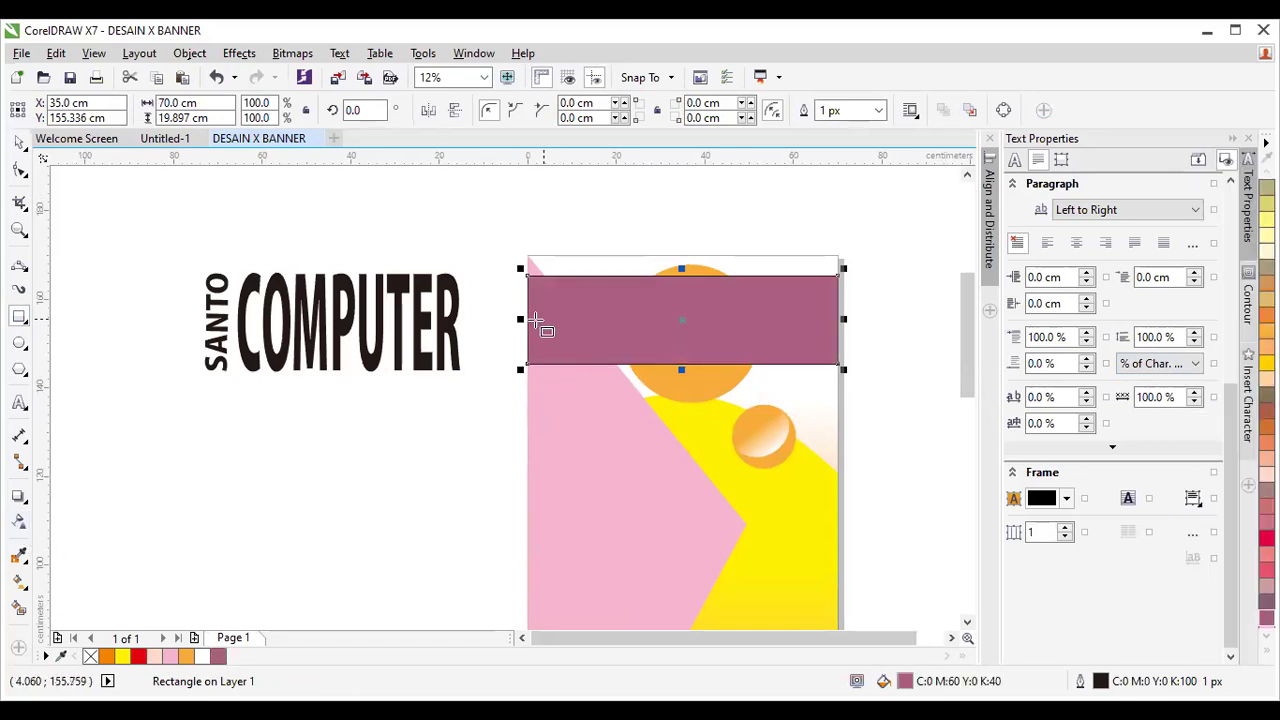
left_click(19, 521)
left_click_drag(529, 314, 804, 318)
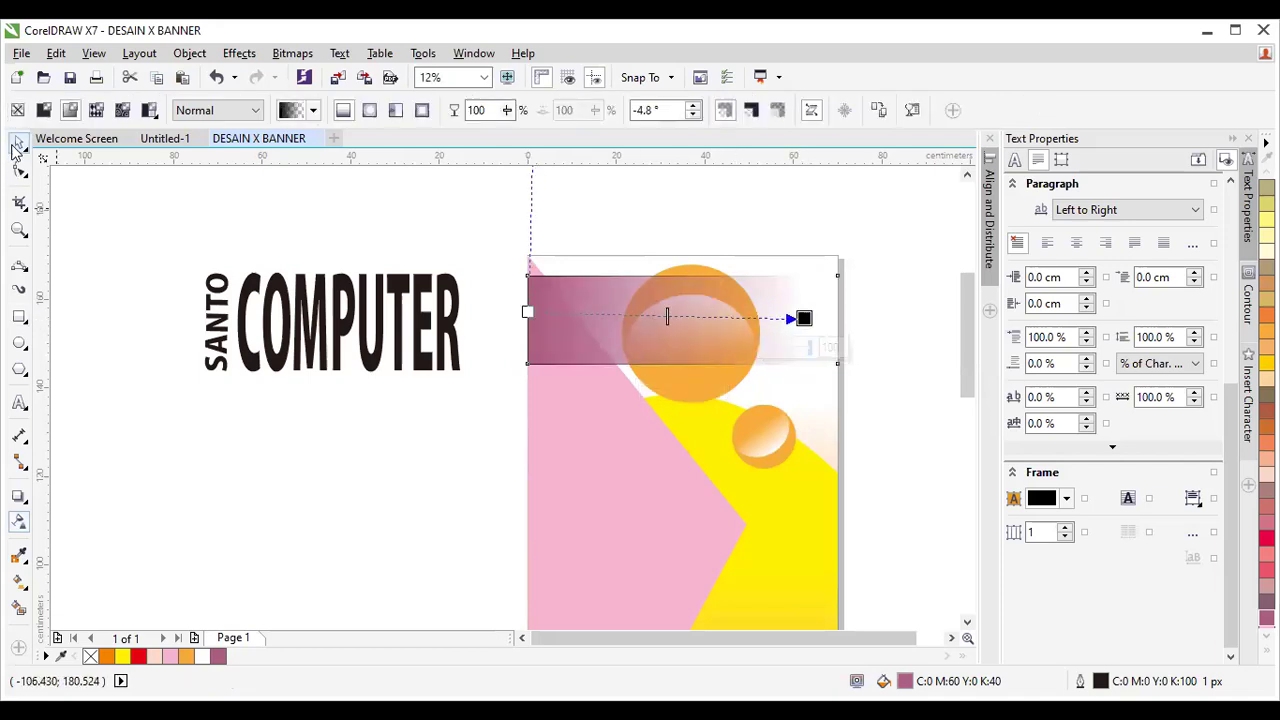
Remove the band's outline and stretch it taller to 70 × 26.673 cm.
left_click(19, 143)
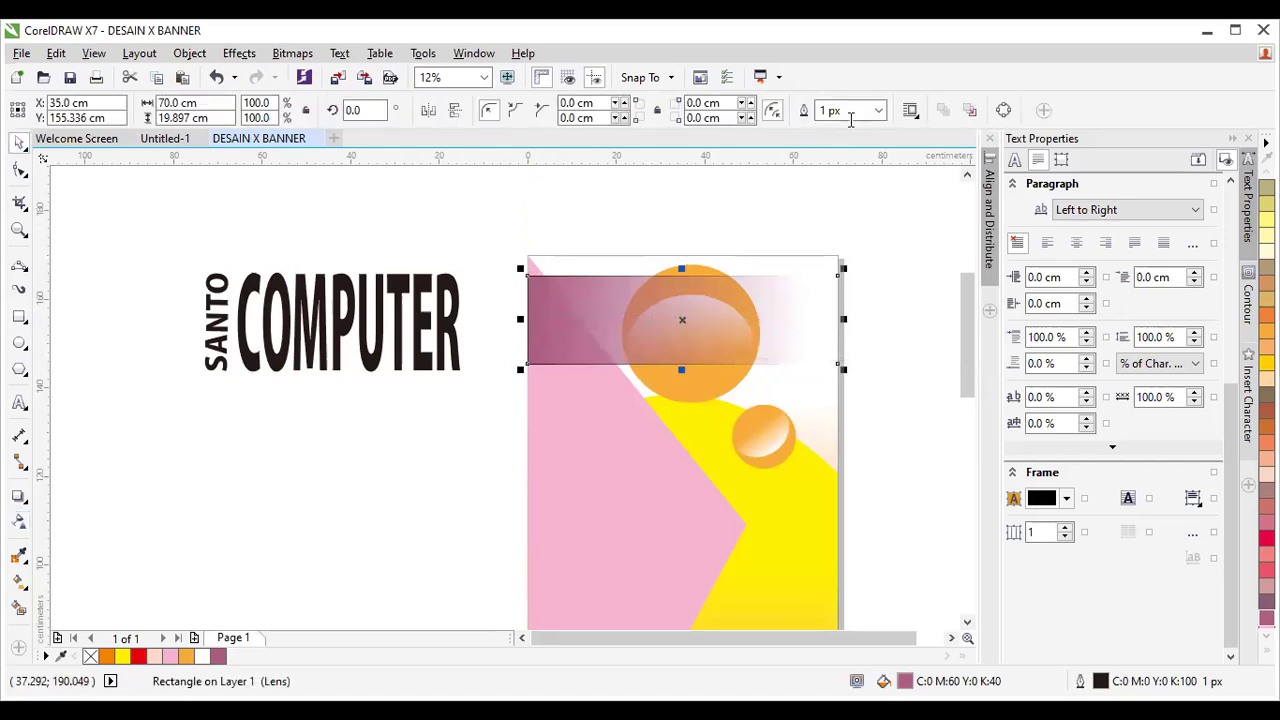
left_click(877, 111)
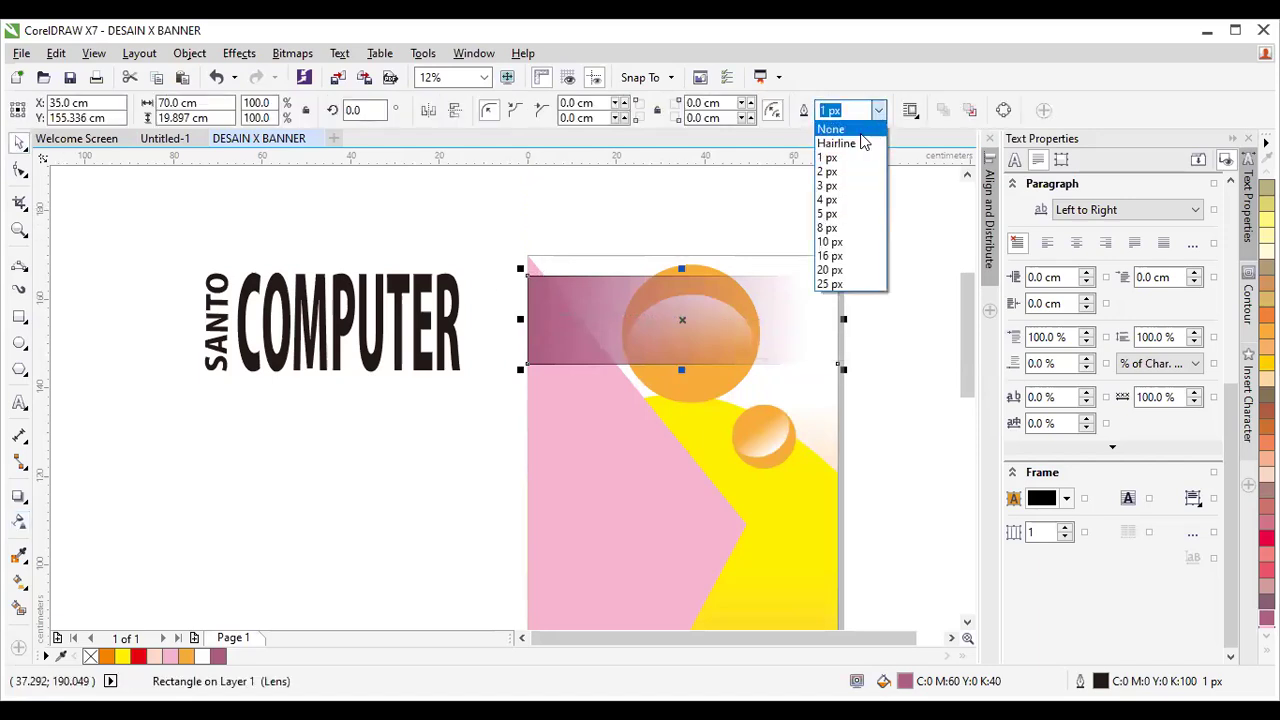
left_click(832, 126)
left_click(488, 210)
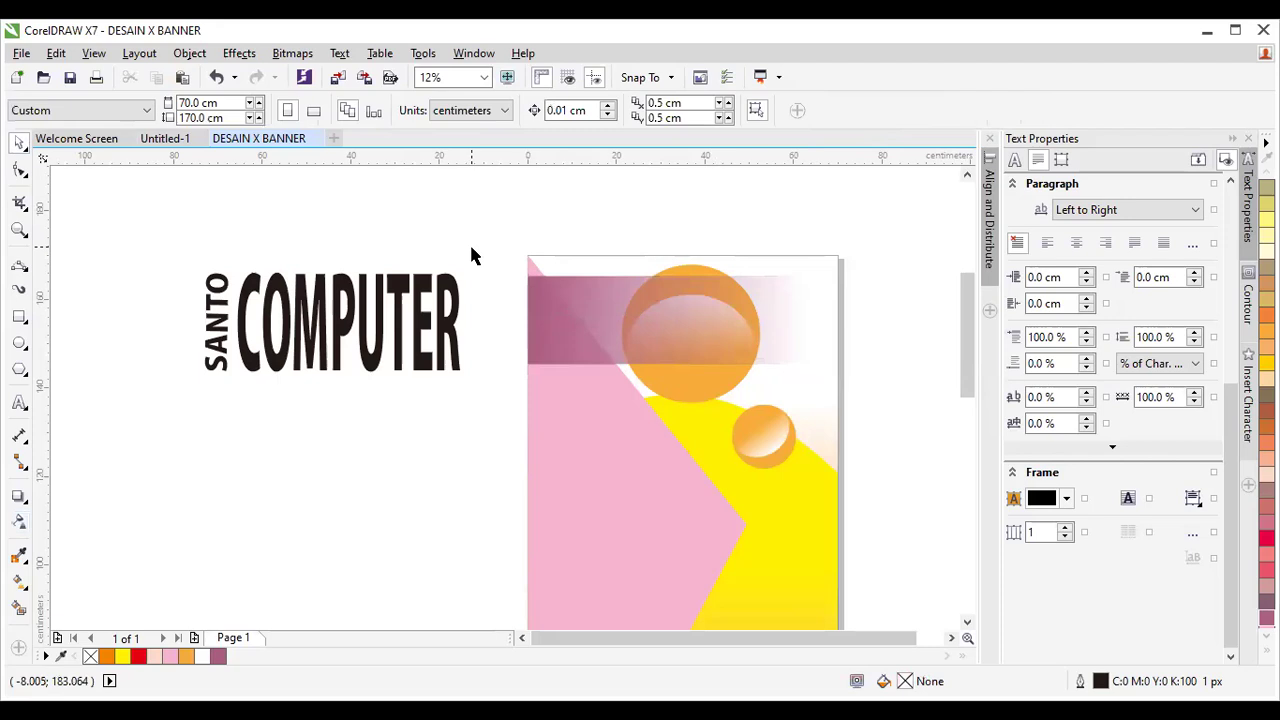
left_click(590, 334)
left_click_drag(681, 369, 683, 400)
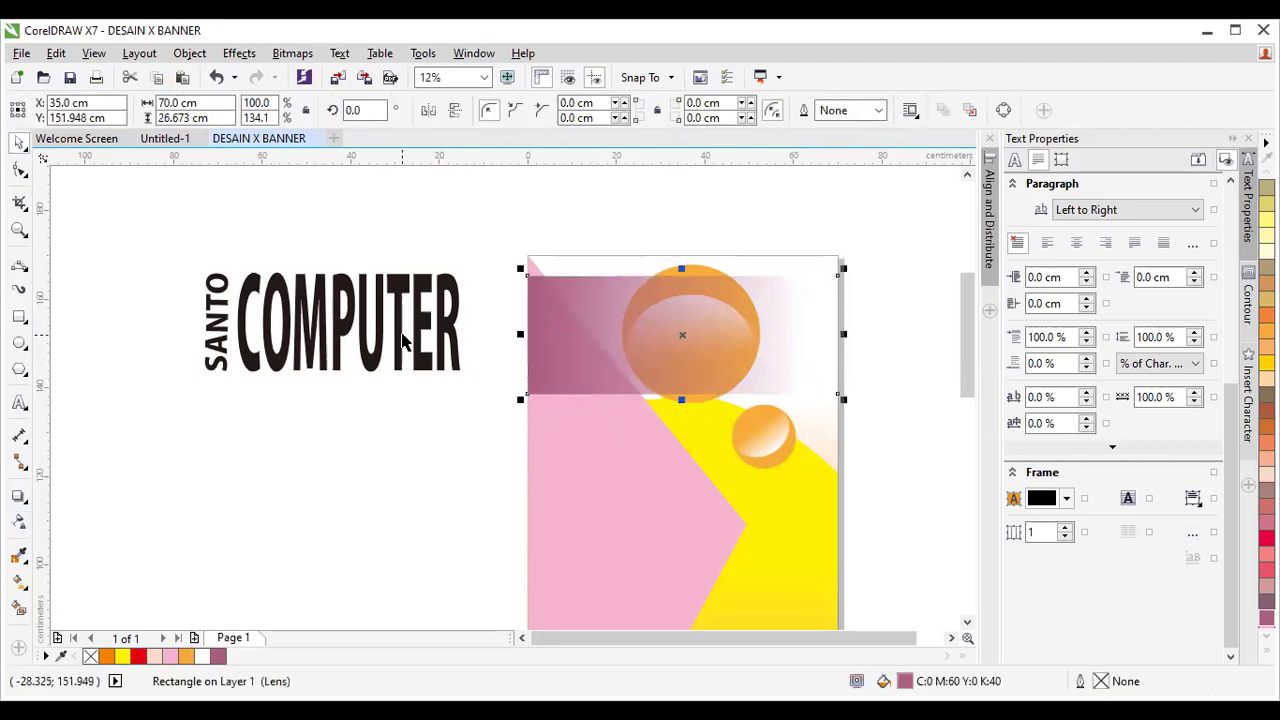
left_click(413, 352)
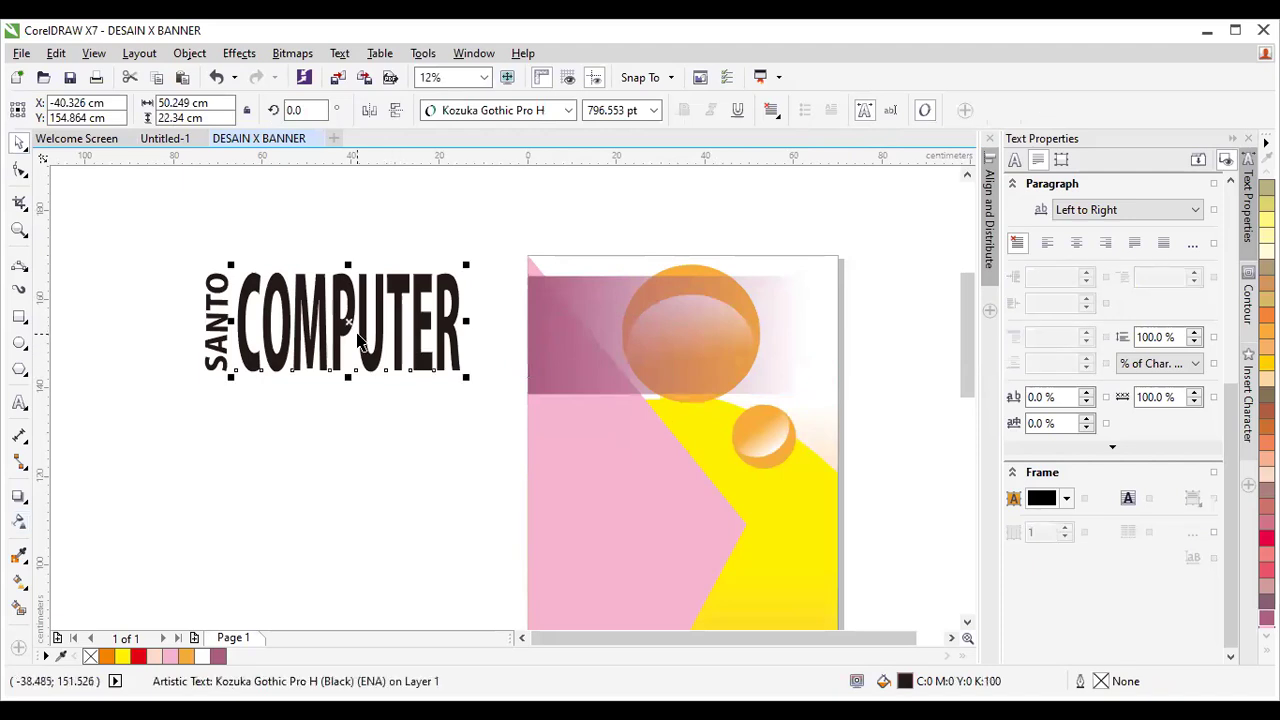
Drag the COMPUTER text from beside the page toward the banner page.
left_click(376, 320)
left_click(362, 325)
left_click_drag(348, 320, 708, 338)
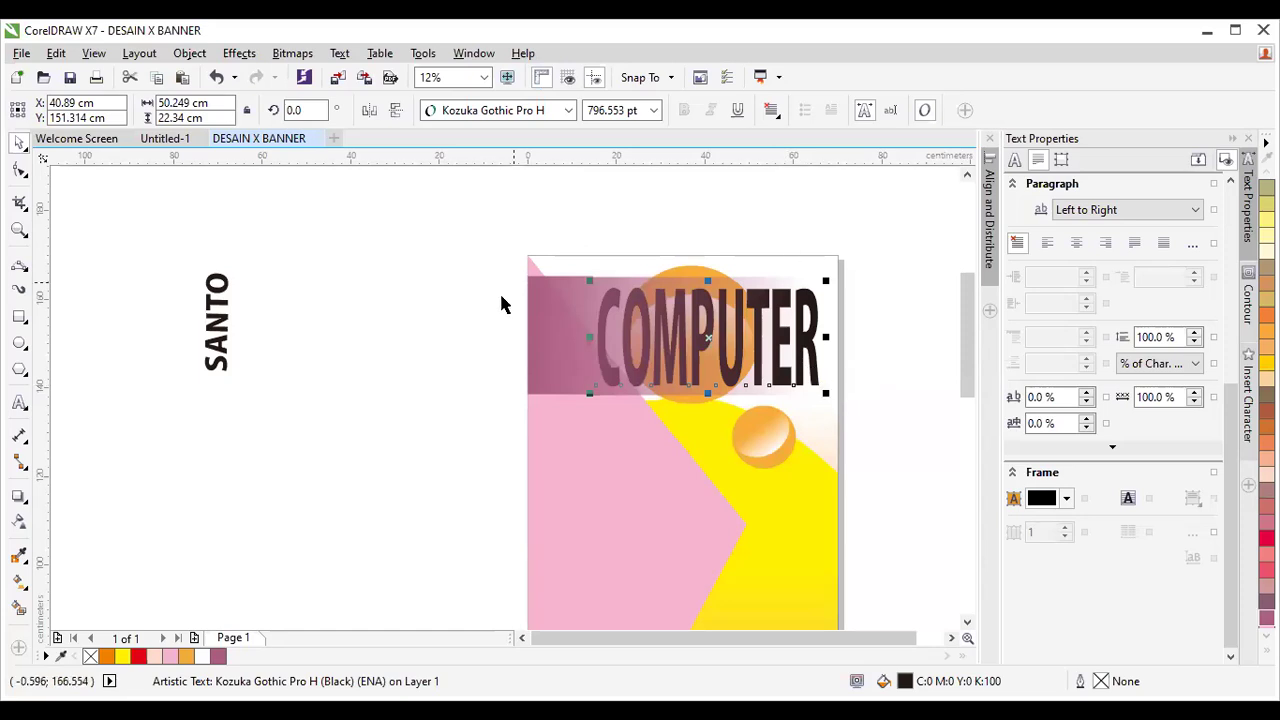
left_click(857, 350)
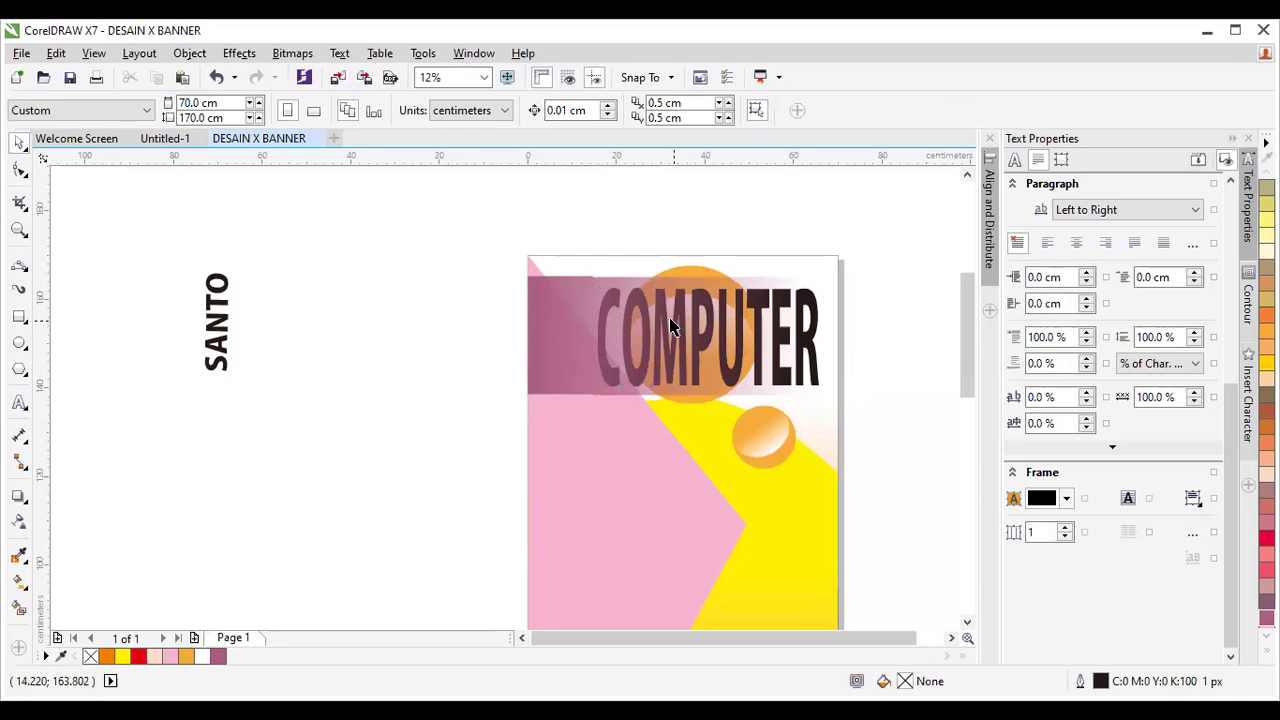
Select COMPUTER alone, drag it onto the mauve top band, and undo the last change once.
left_click(549, 288)
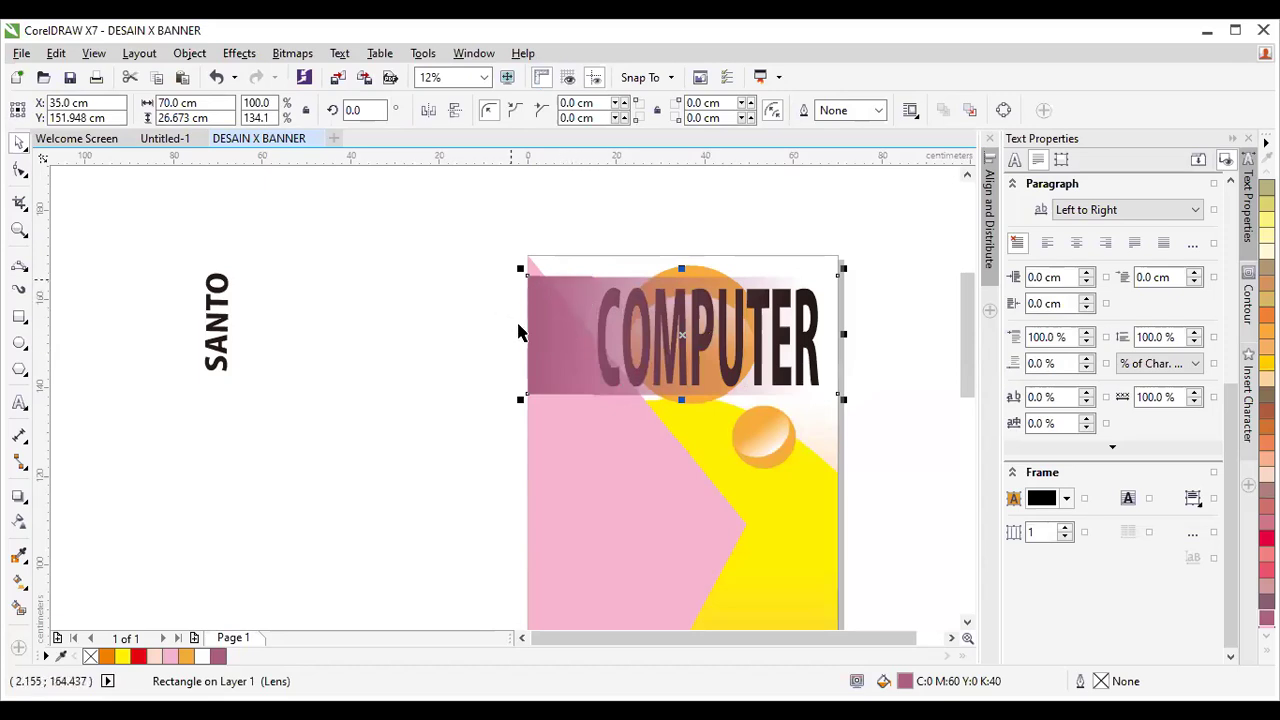
left_click(855, 341)
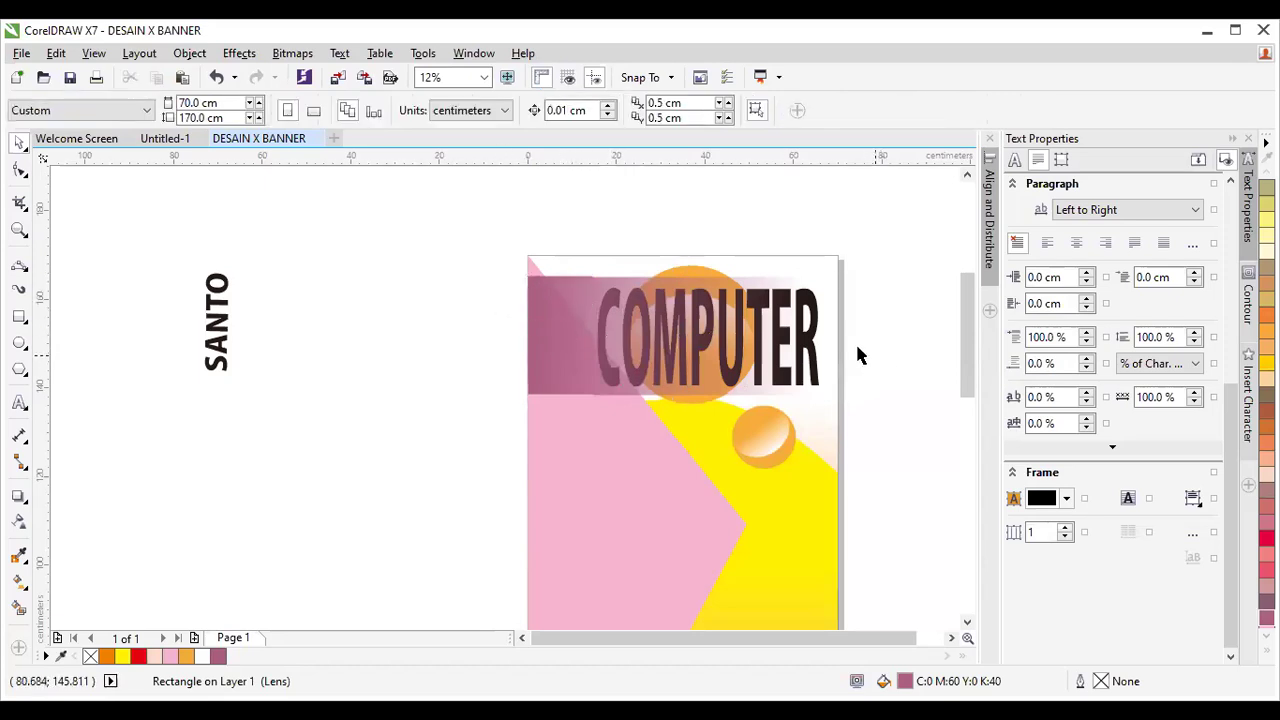
left_click(816, 318)
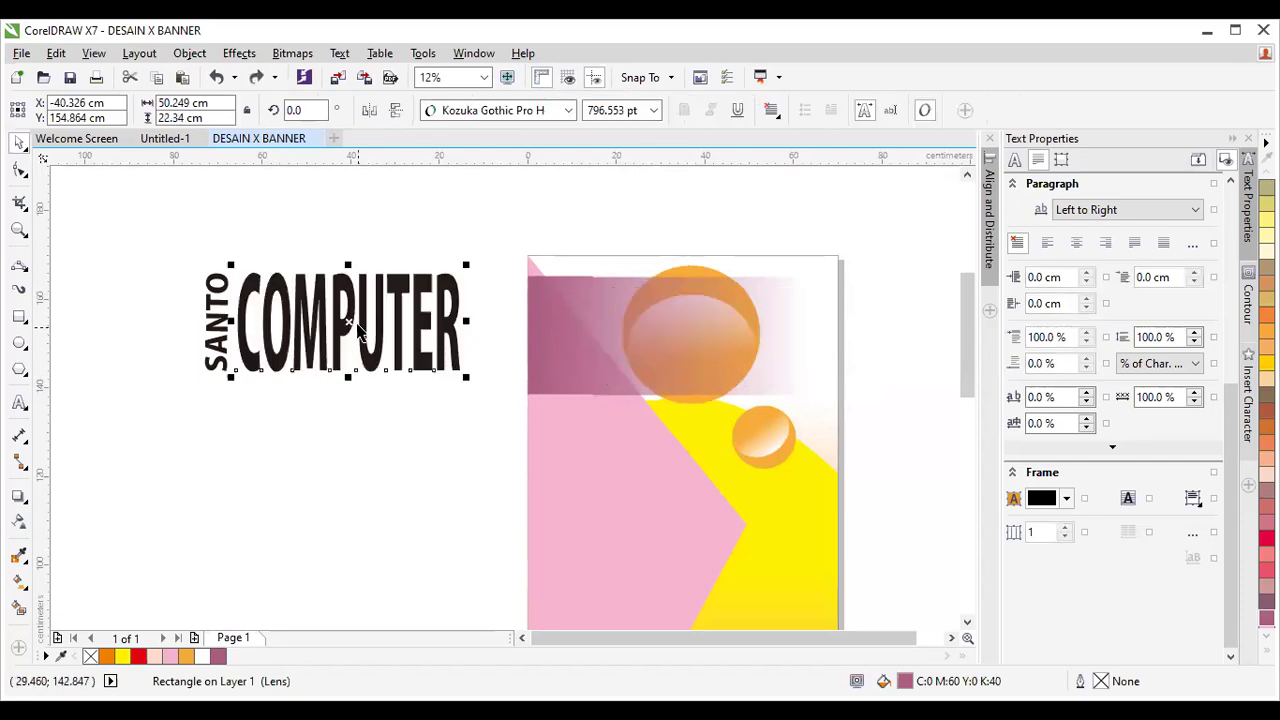
left_click(357, 318, "ctrl")
left_click_drag(357, 318, 713, 334)
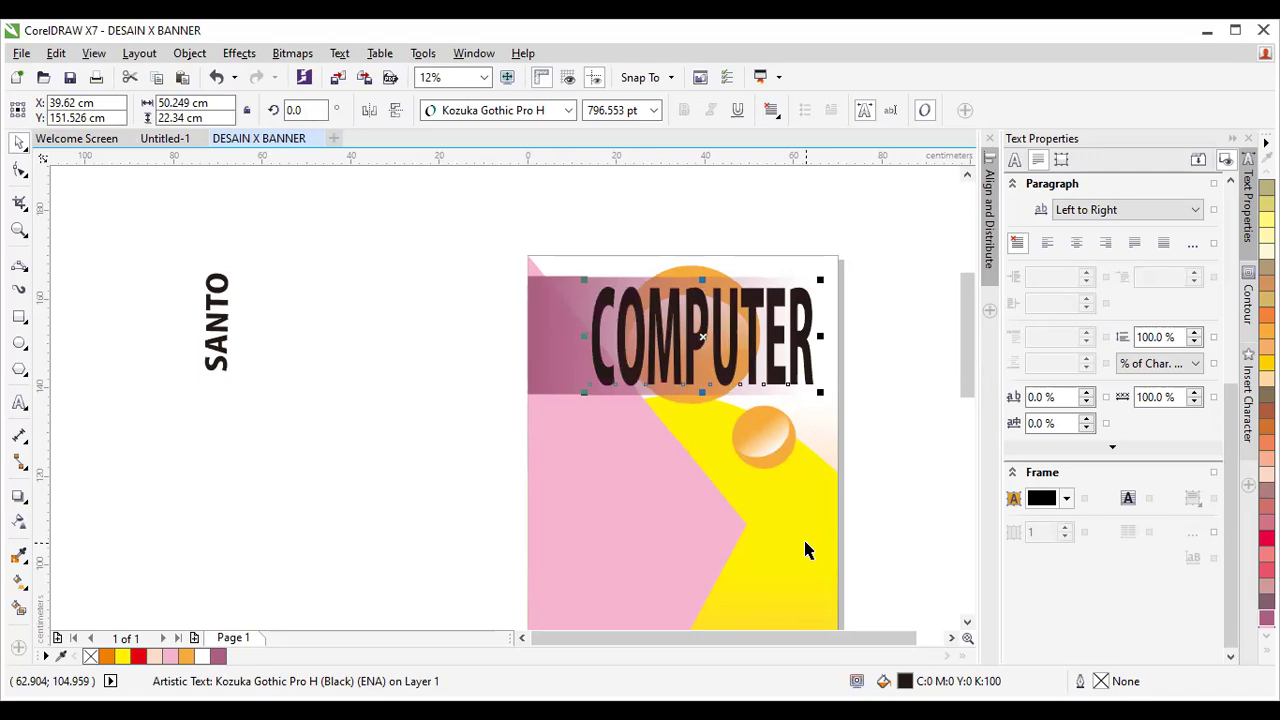
key("ctrl+z")
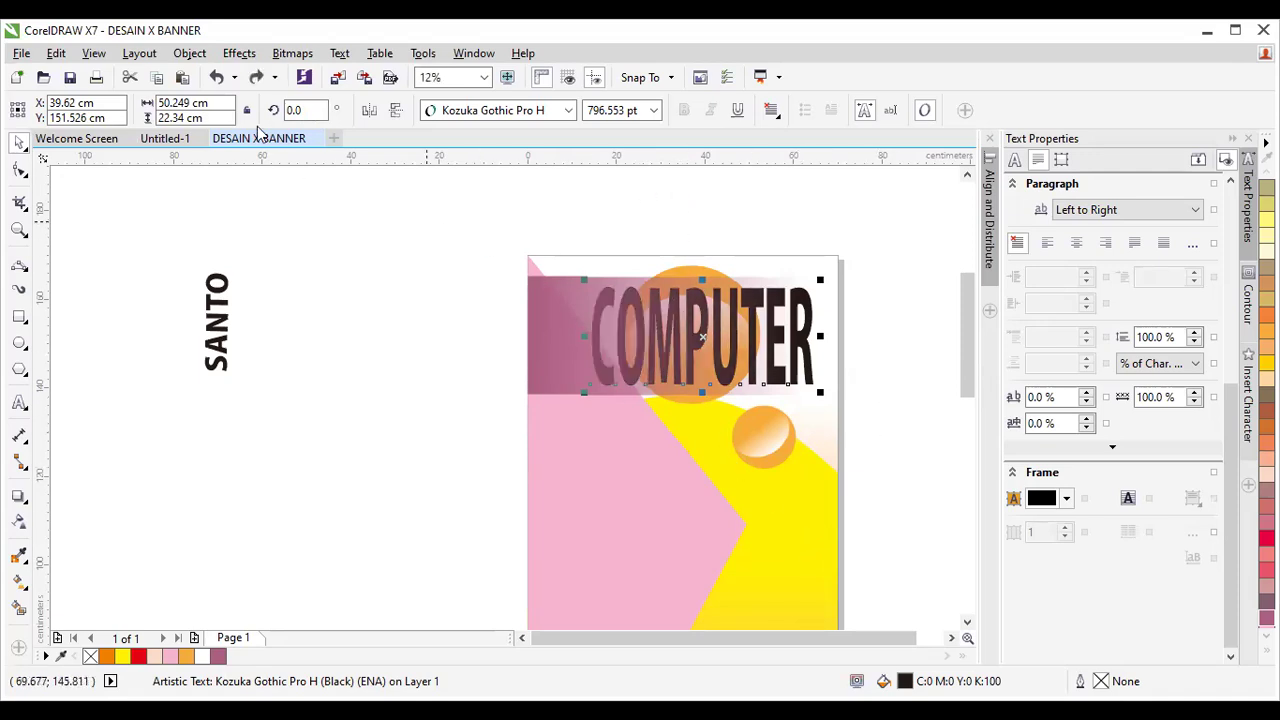
Leave the Object > Order menu unchanged and redo so COMPUTER shows solid black in front.
left_click(189, 53)
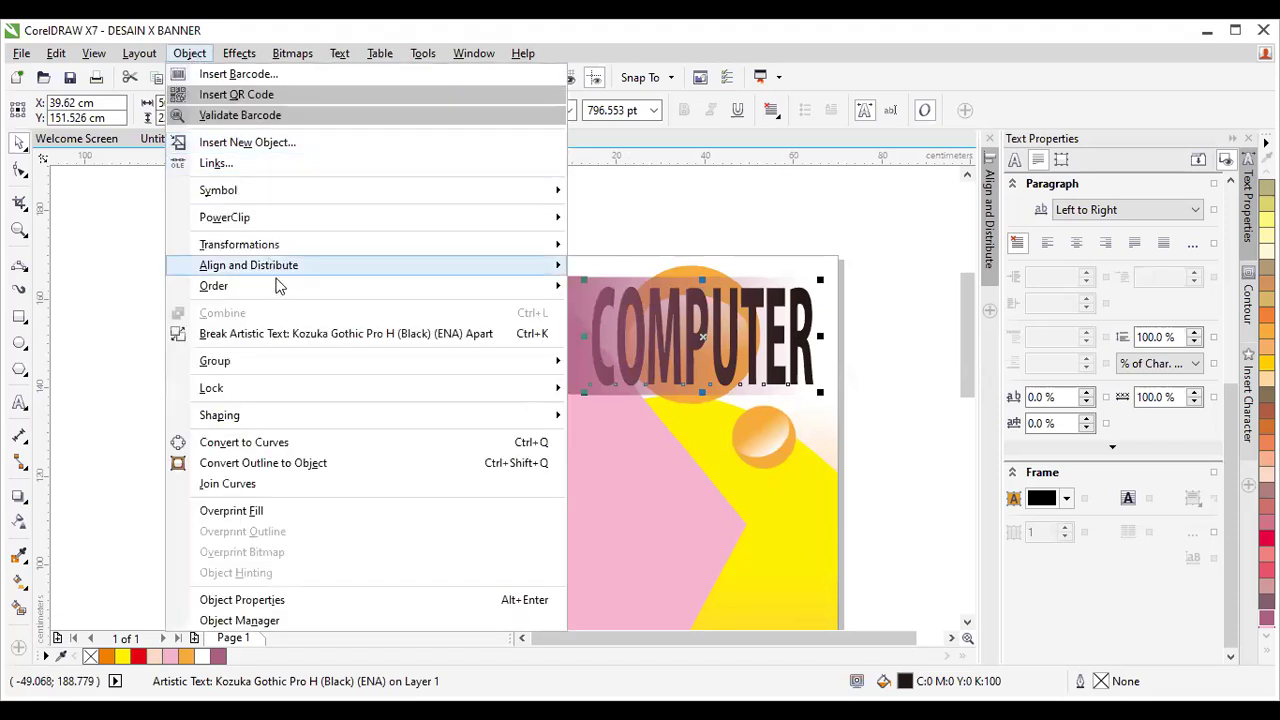
mouse_move(493, 288)
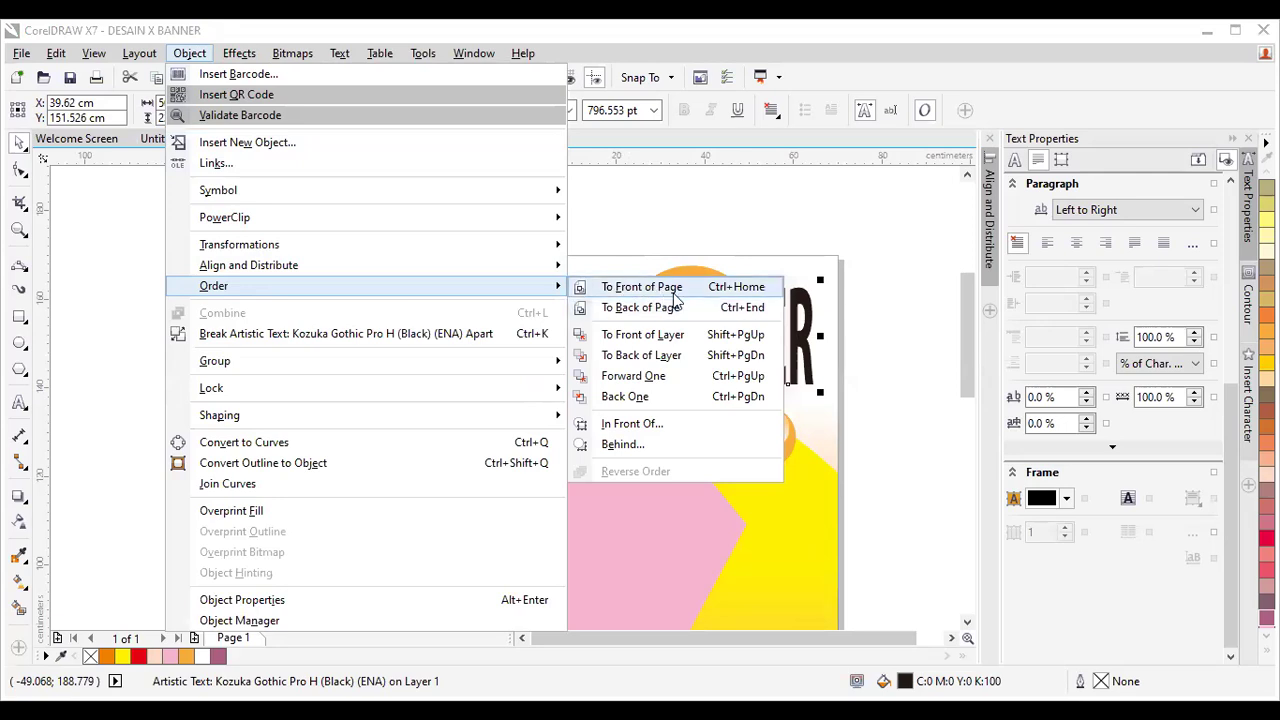
left_click(855, 321)
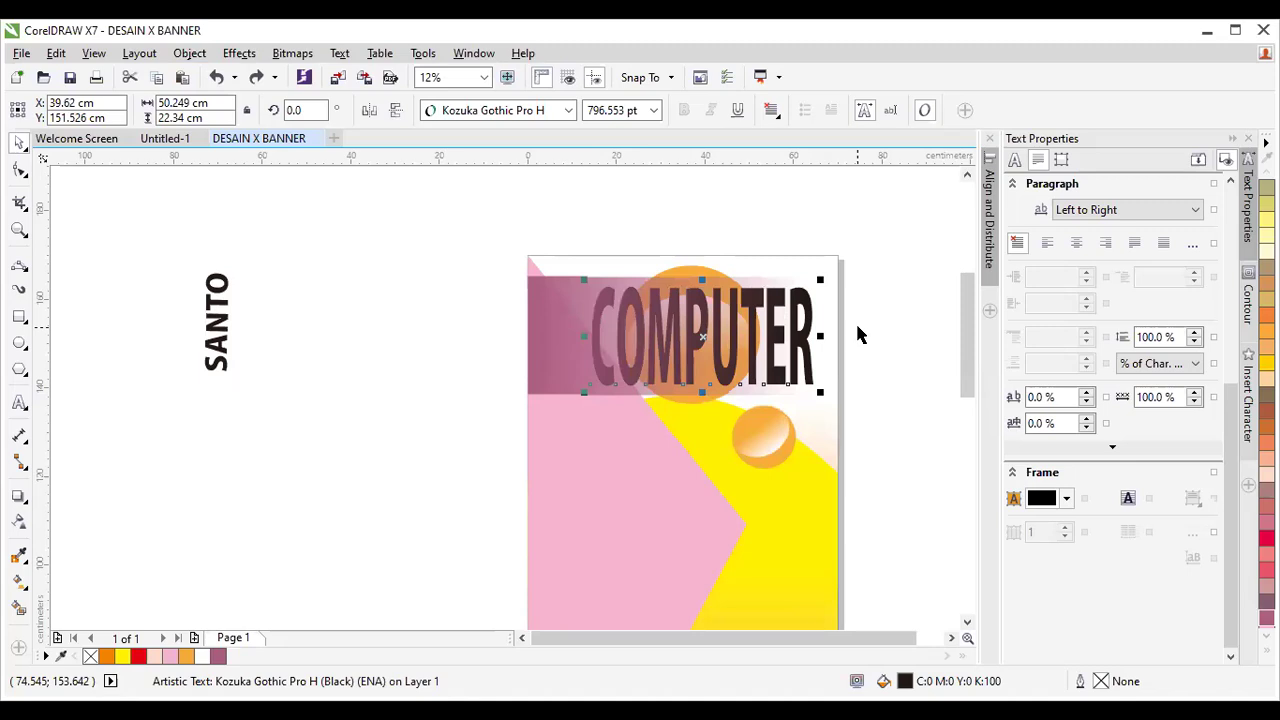
key("ctrl+shift+z")
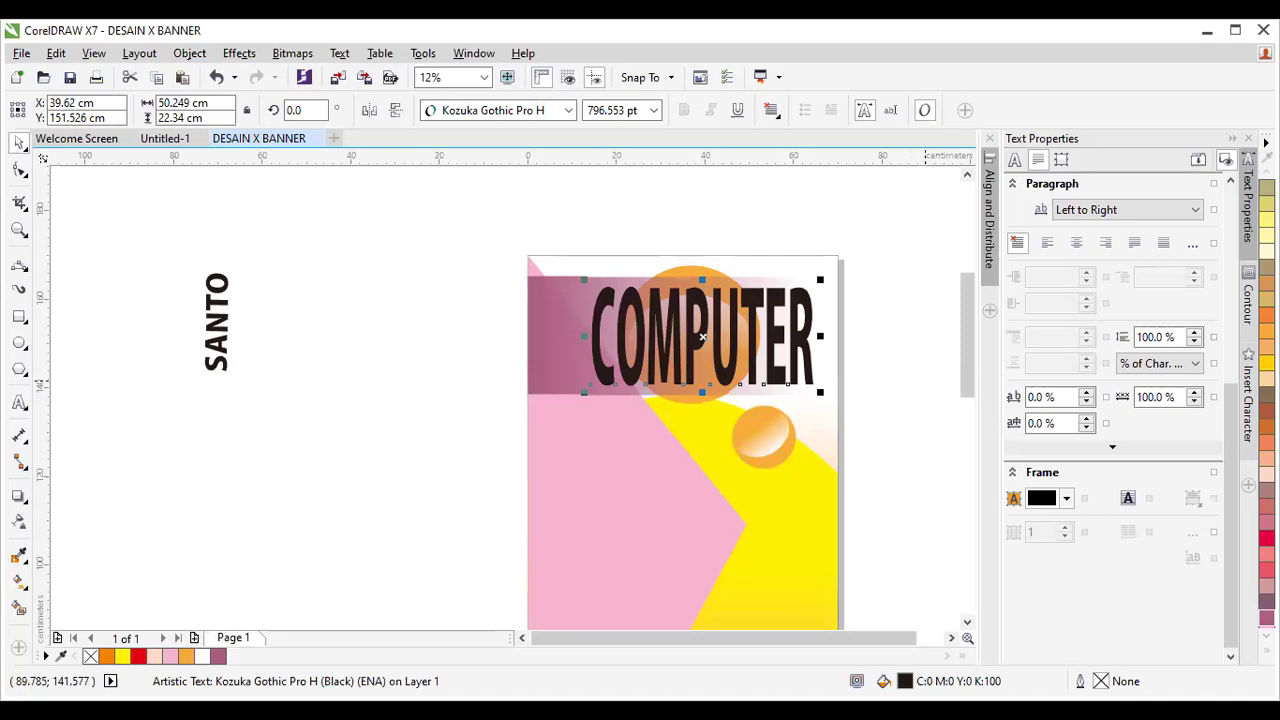
Fill COMPUTER with red (C:0 M:100 Y:100 K:0) from the expanded palette and zoom to 50%.
left_click(1266, 647)
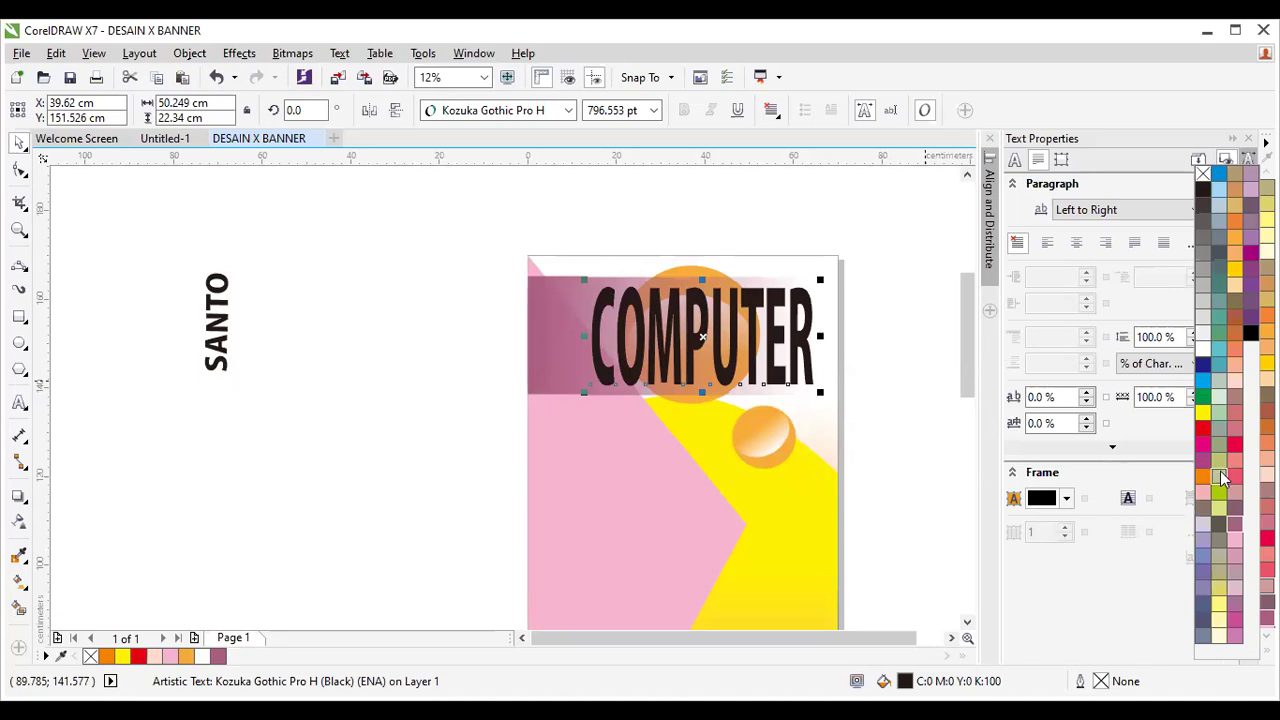
left_click(1204, 431)
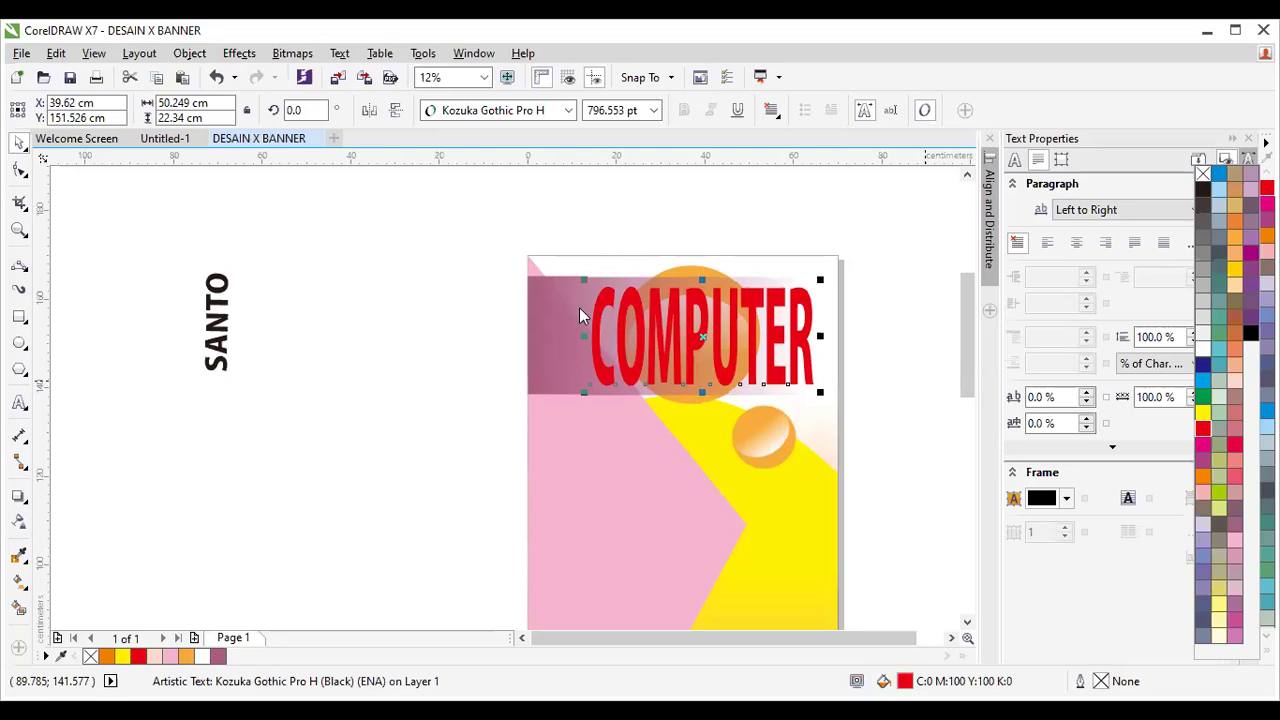
scroll(669, 322, "up", 2)
scroll(669, 322, "up", 2)
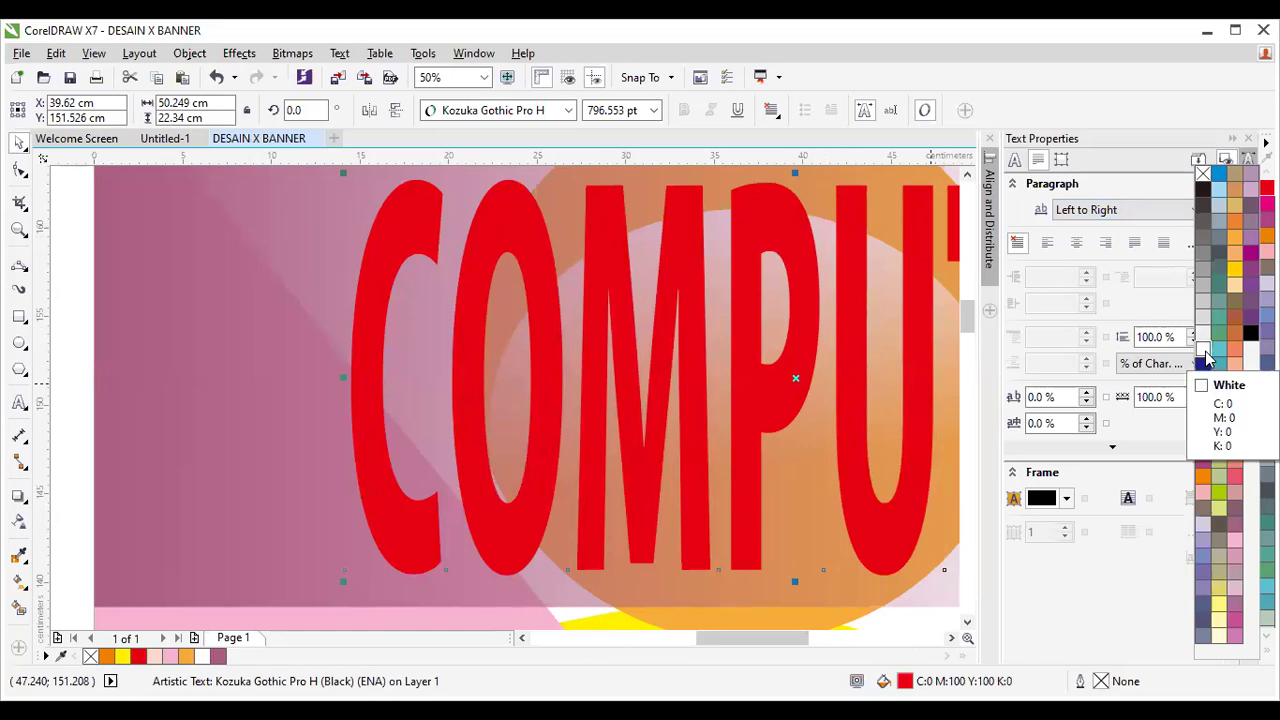
Give COMPUTER a white hairline outline from the palette and open the Outline Pen dialog with F12.
right_click(1205, 357)
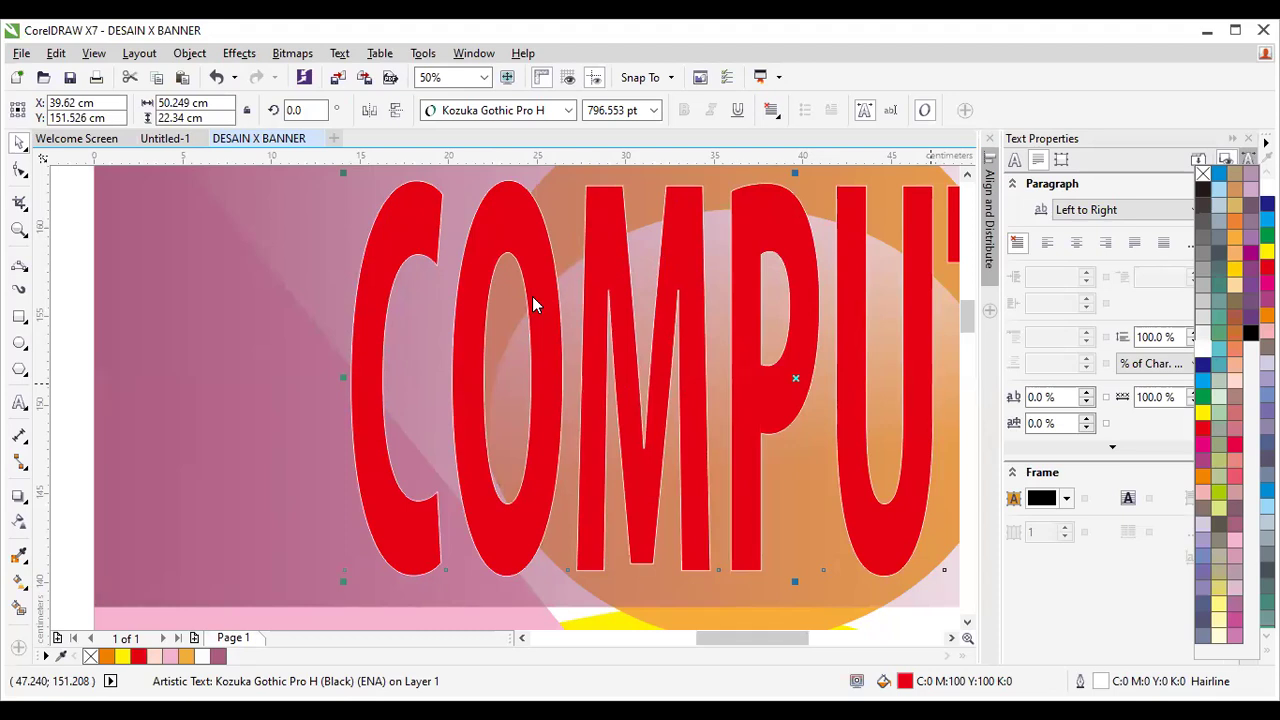
key("F12")
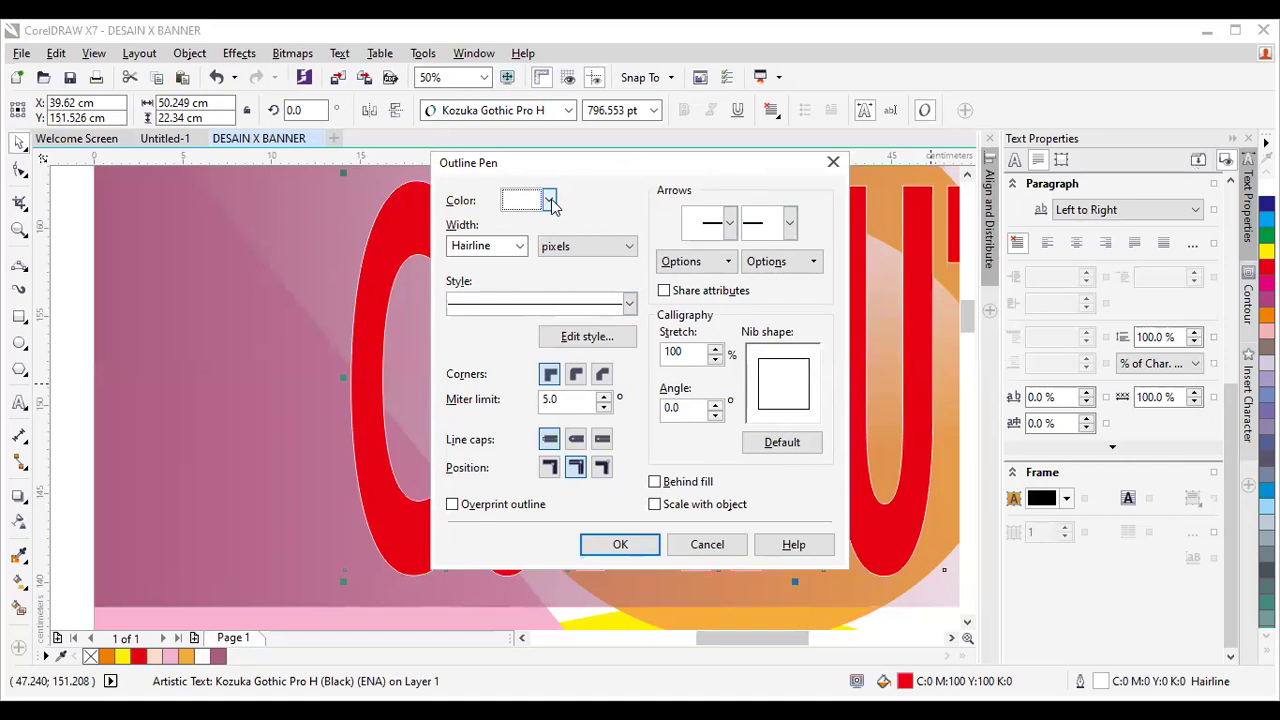
Set the outline colour to white, width 25 px, with a solid line style.
left_click(550, 201)
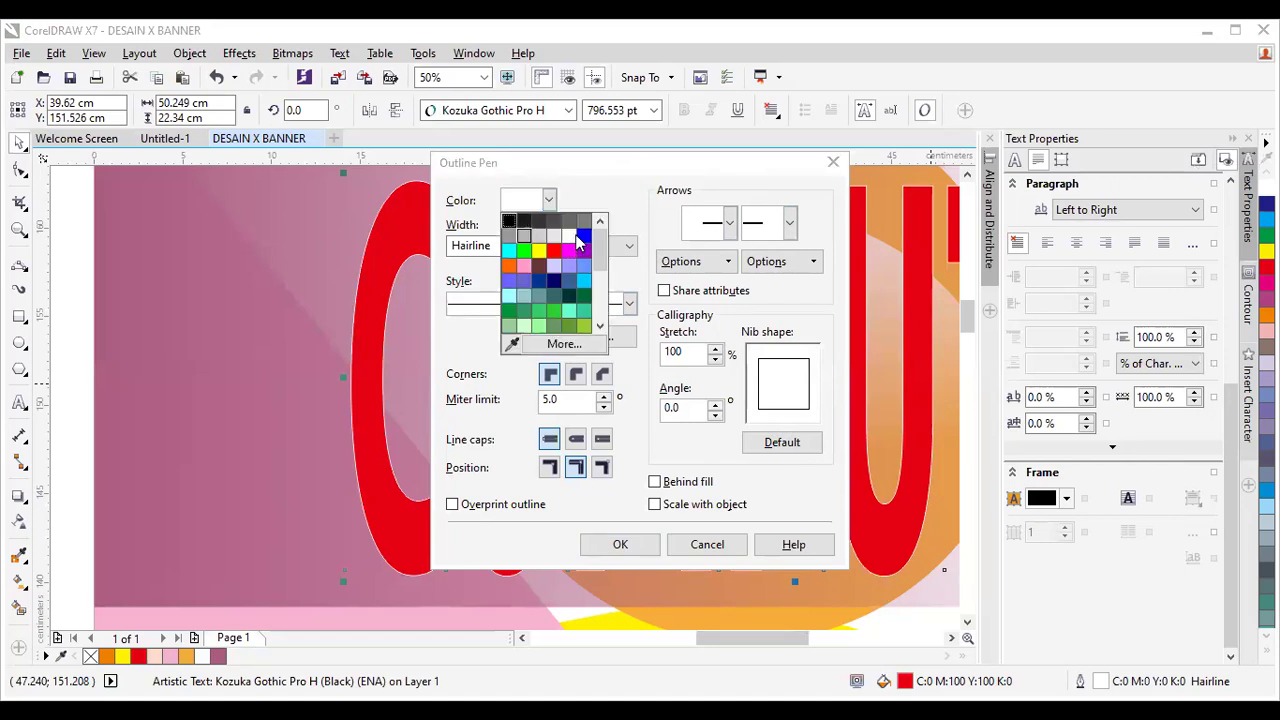
left_click(570, 242)
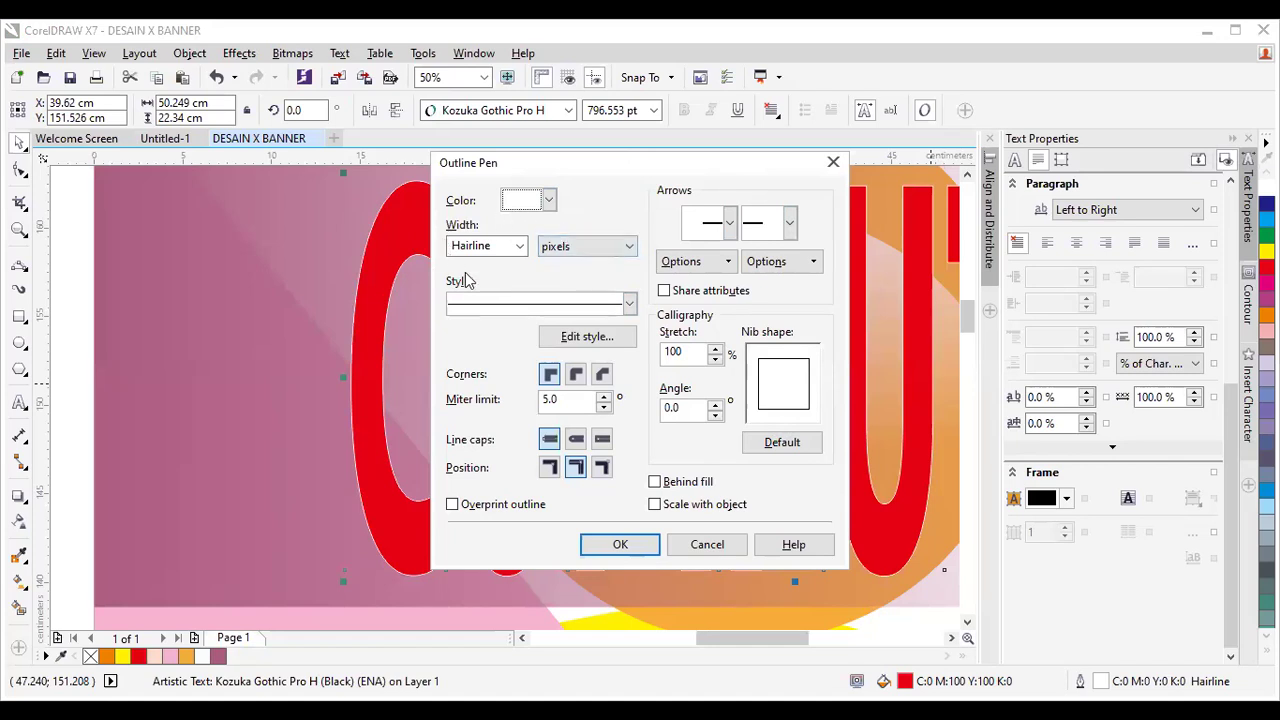
left_click(521, 248)
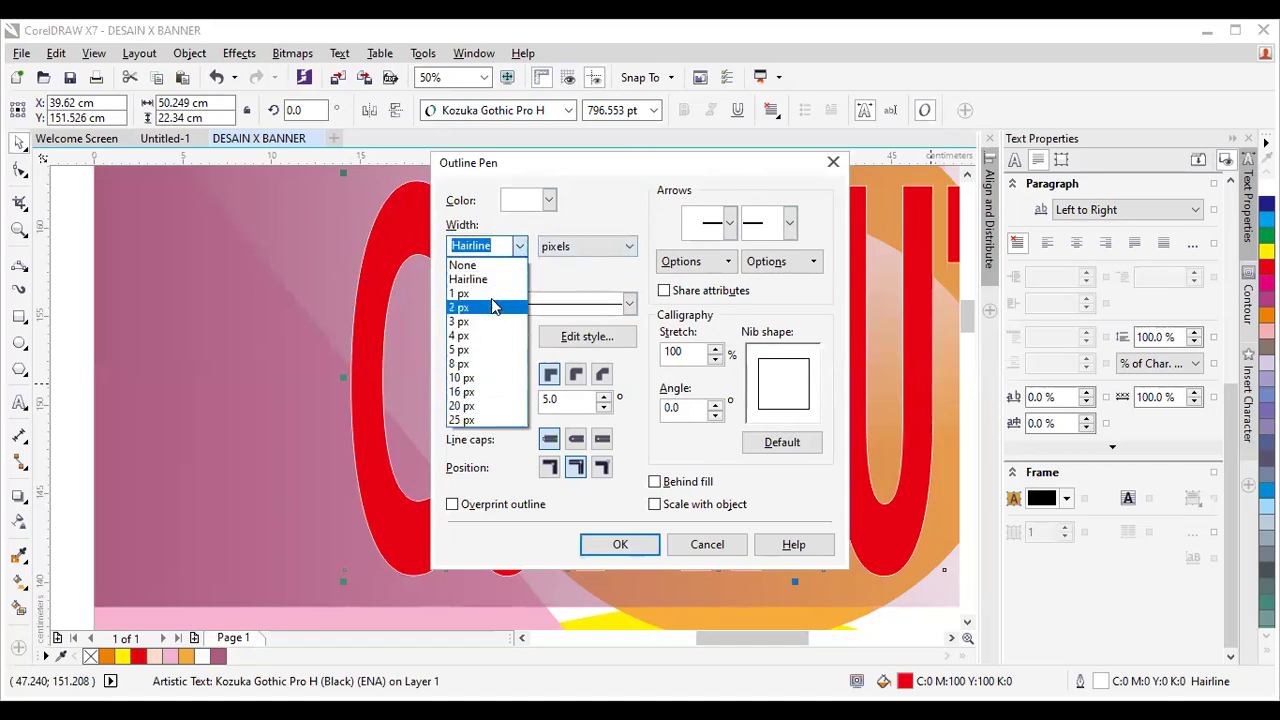
left_click(484, 420)
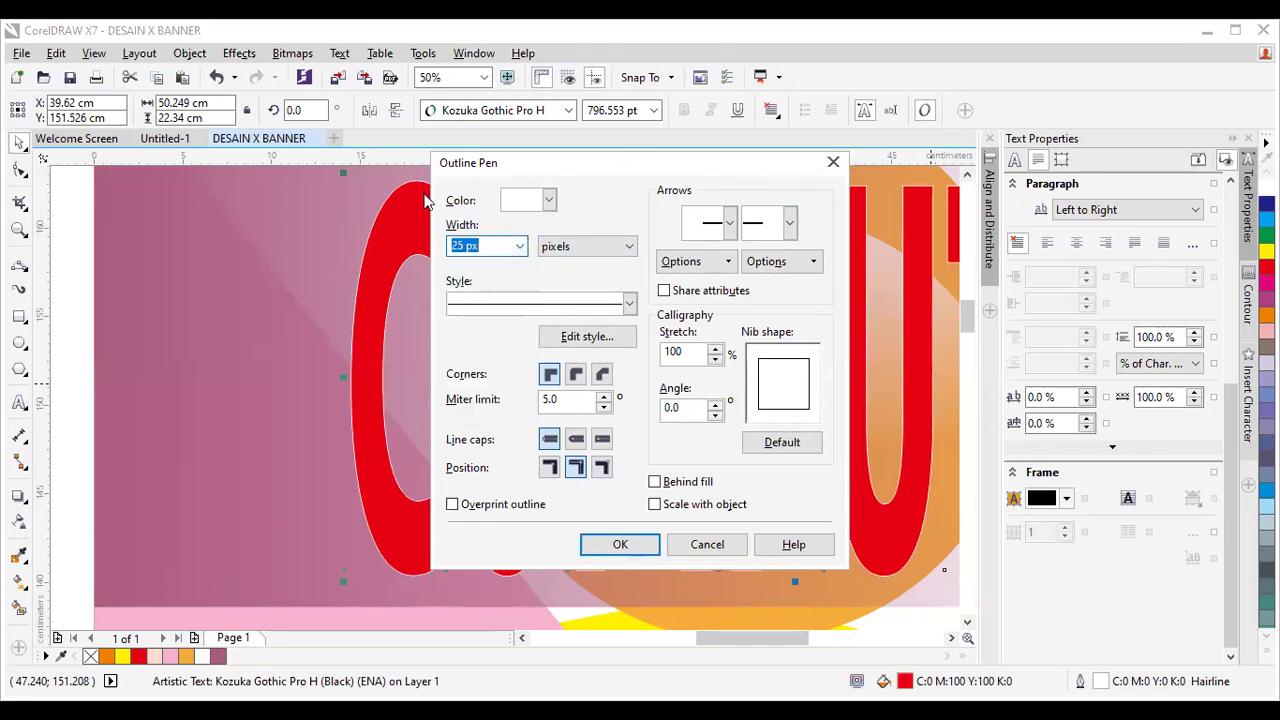
left_click(629, 302)
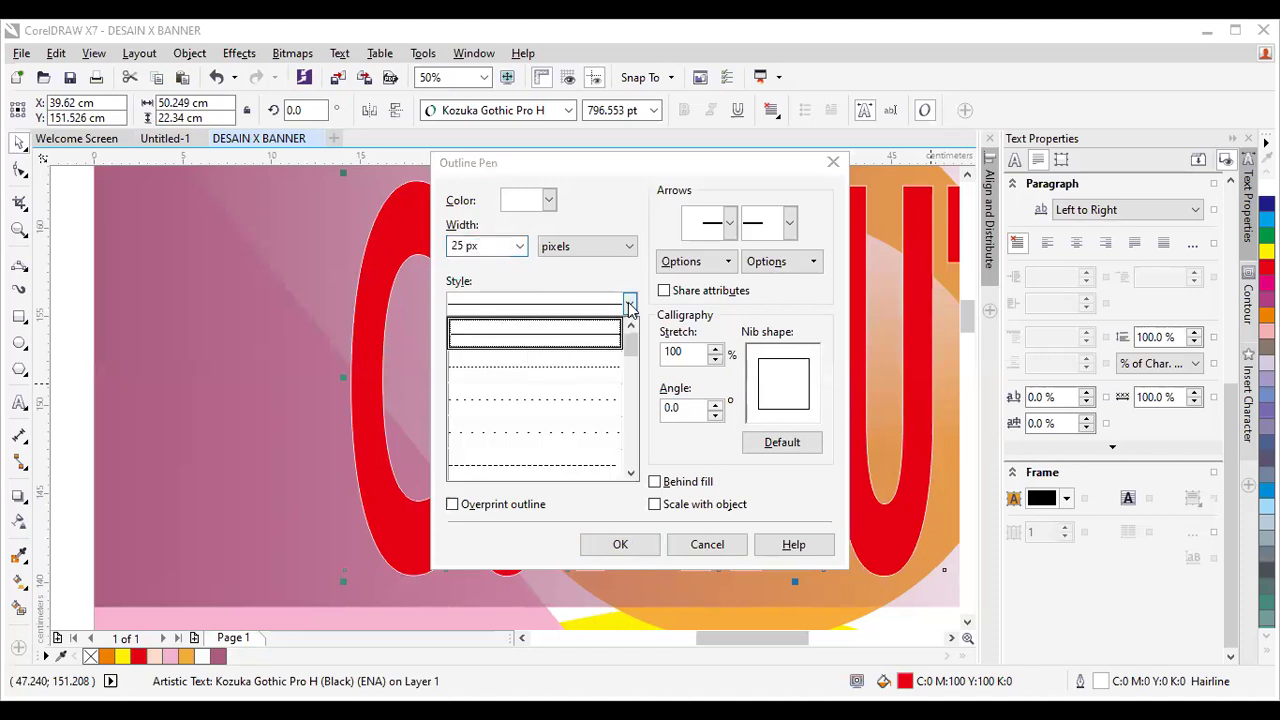
left_click(550, 345)
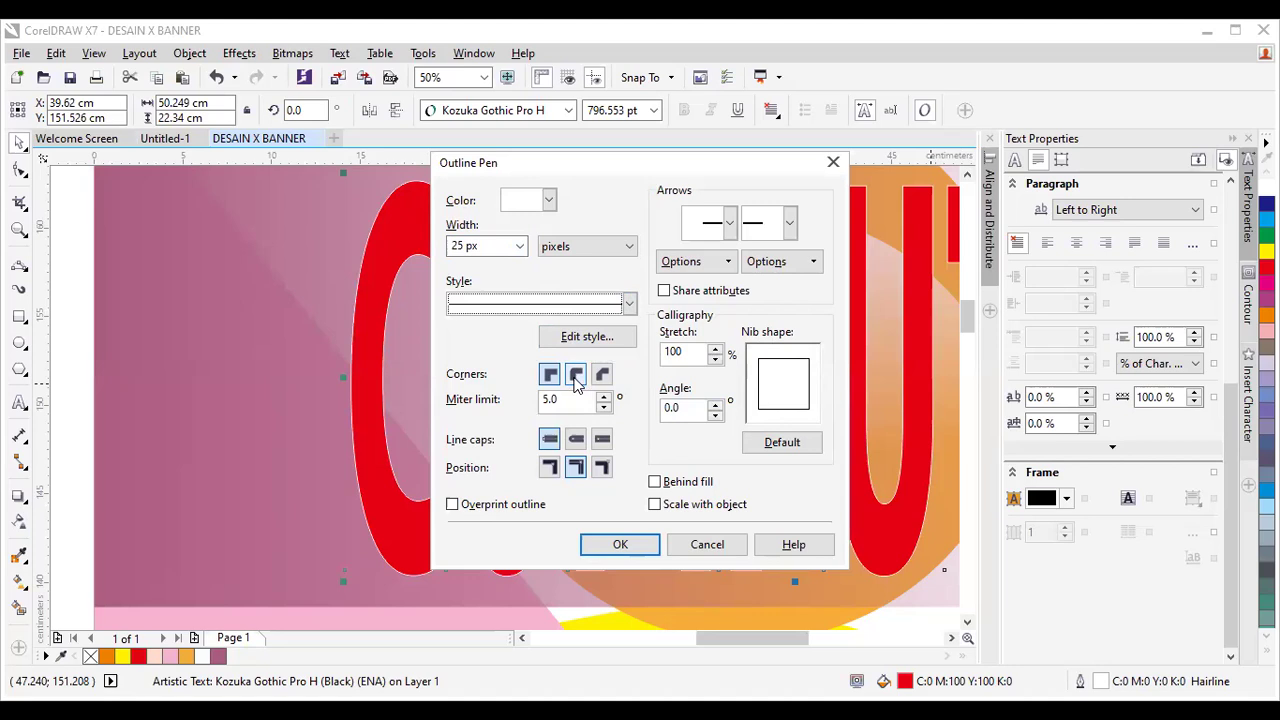
Choose round corners and caps, enable Behind fill and Scale with object, and apply.
left_click(576, 377)
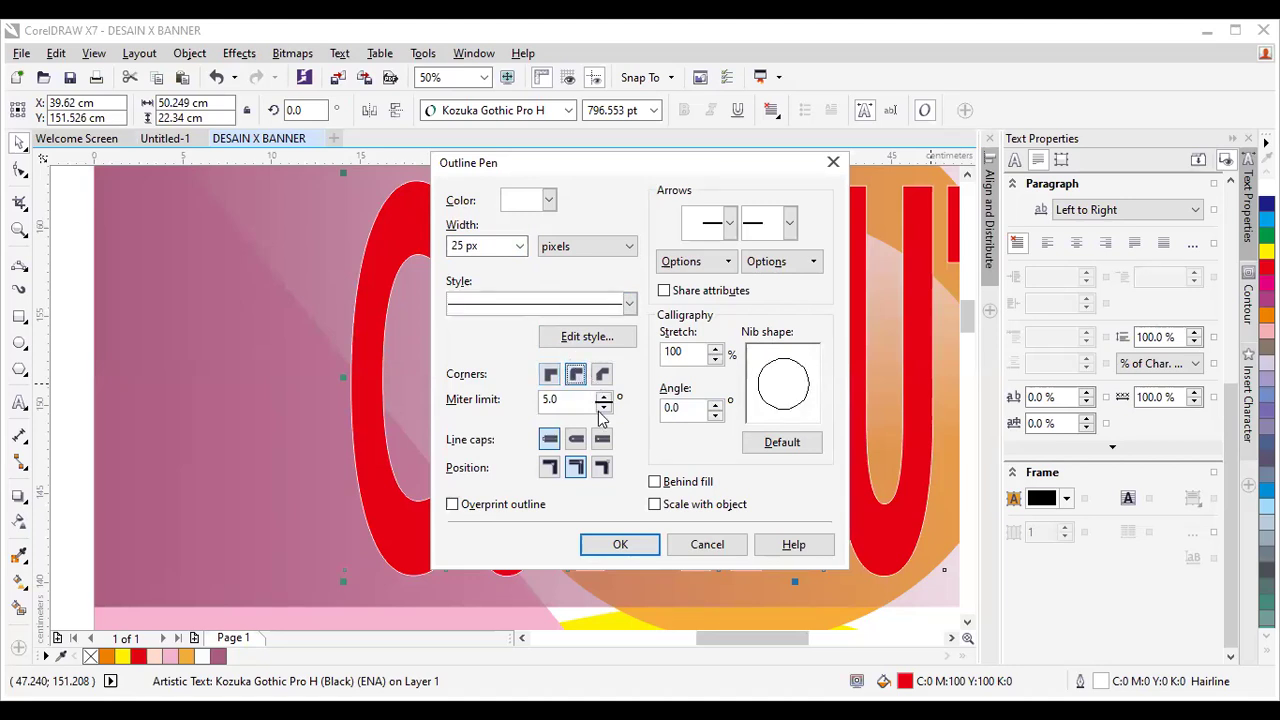
left_click(575, 439)
left_click(575, 467)
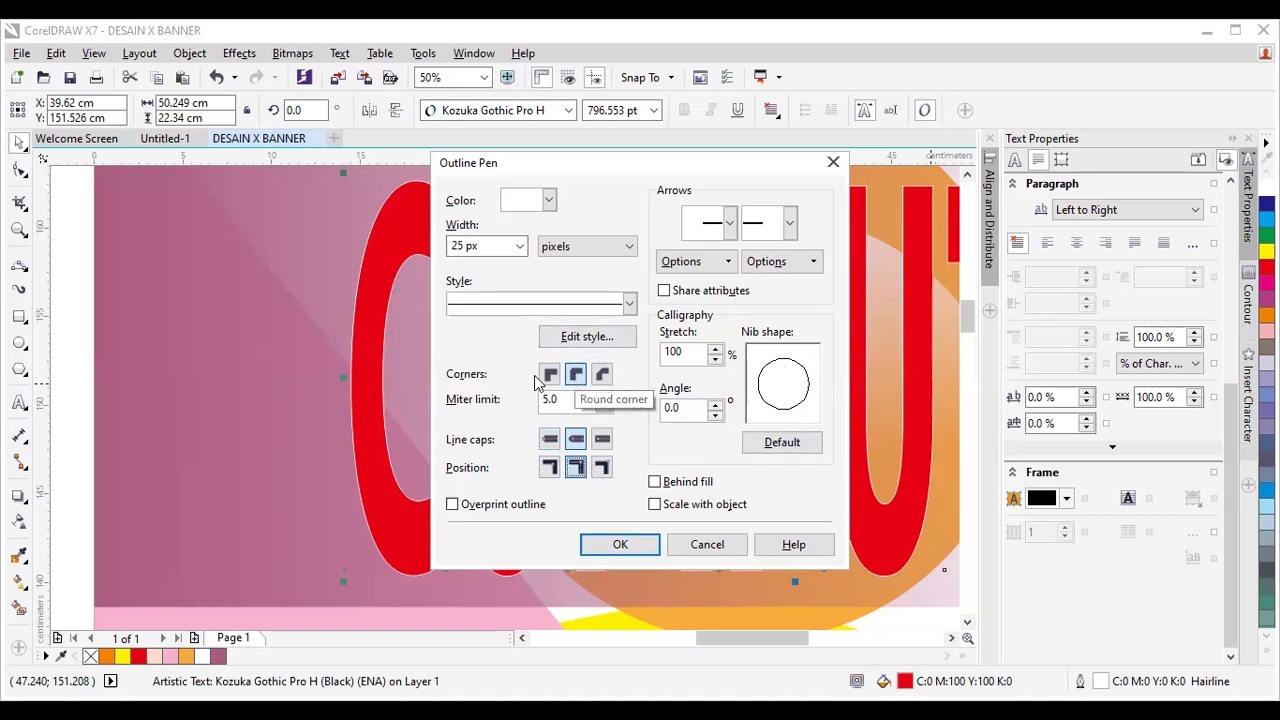
left_click(576, 376)
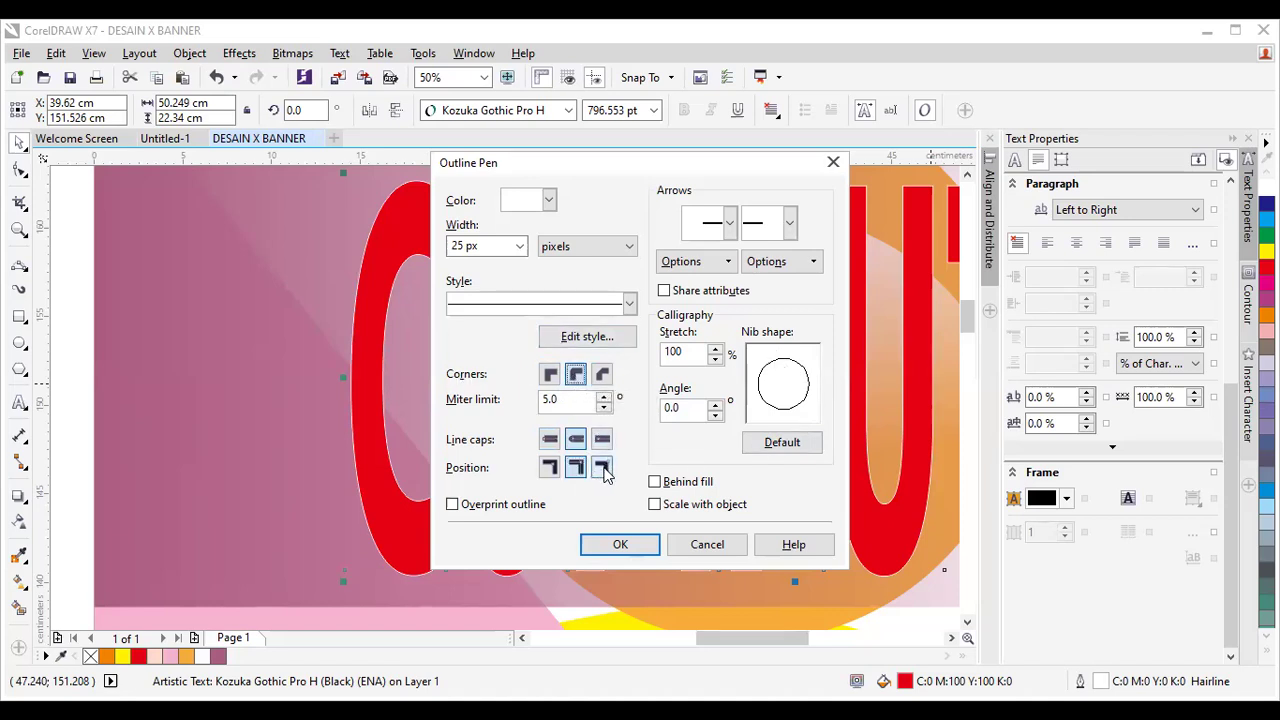
left_click(576, 440)
left_click(577, 468)
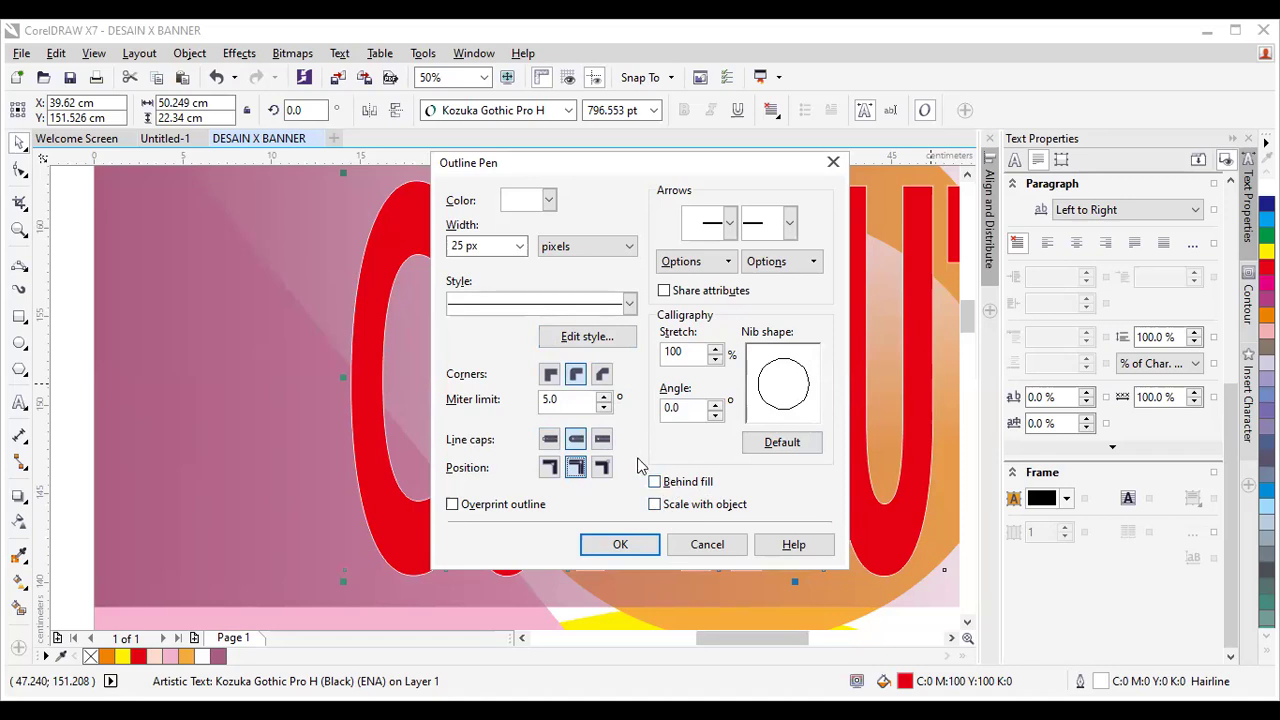
left_click(655, 484)
left_click(656, 506)
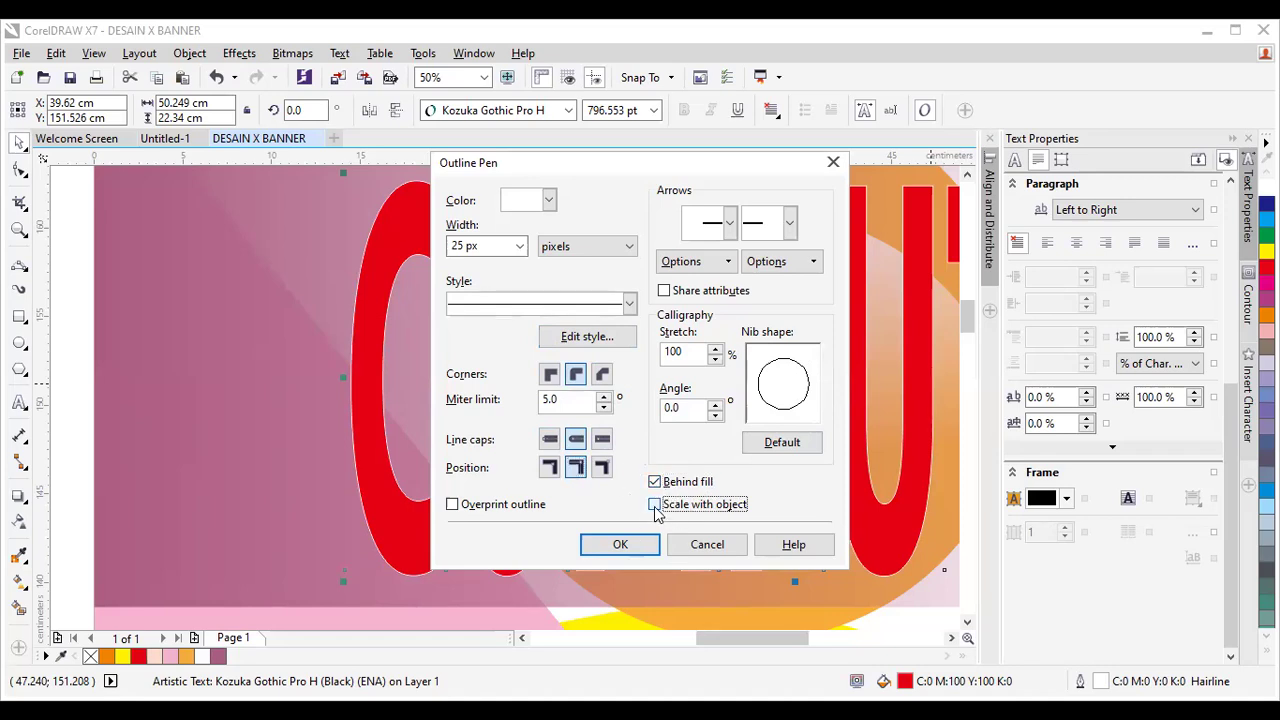
left_click(648, 550)
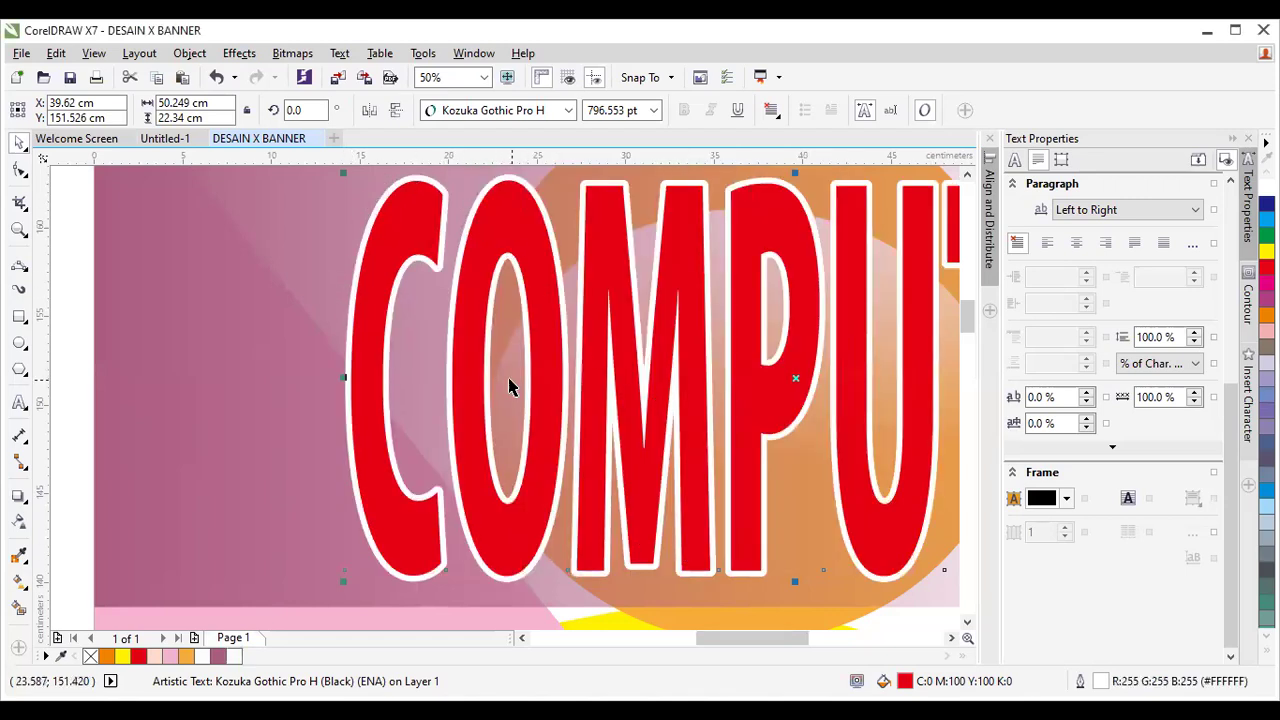
Move the vertical SANTO text onto the mauve band just left of COMPUTER.
scroll(500, 388, "down", 1)
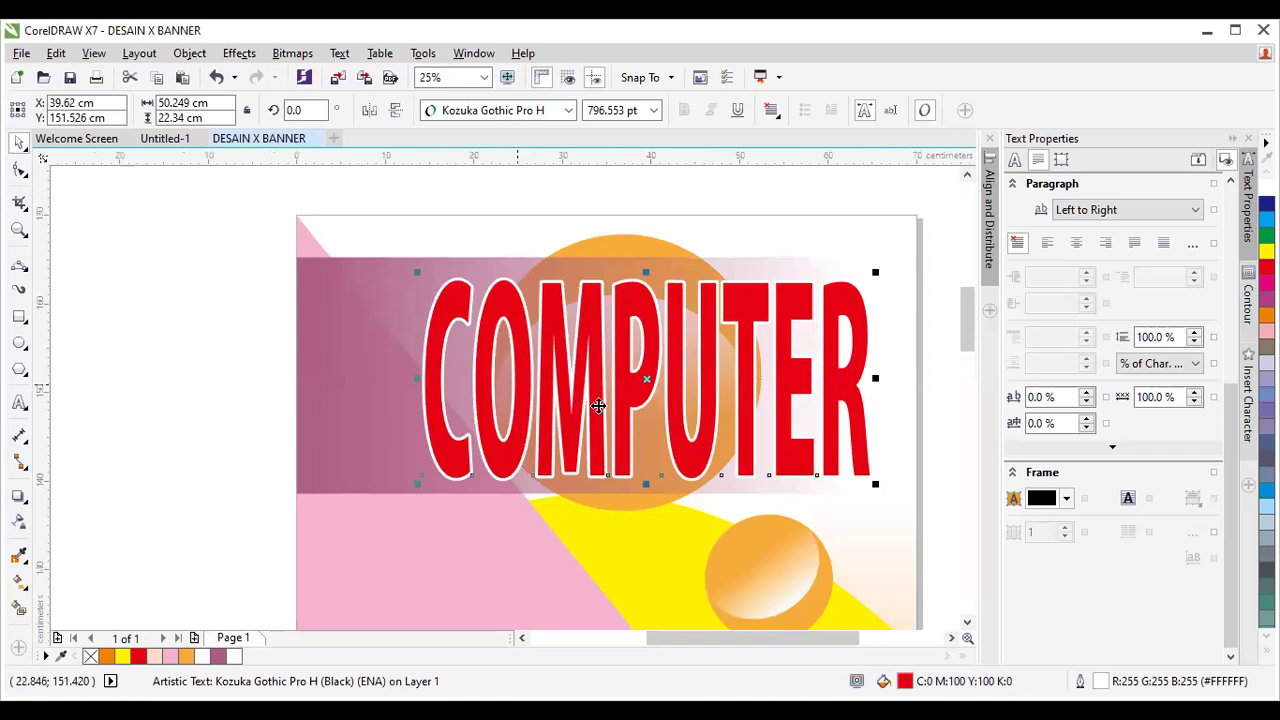
scroll(597, 408, "down", 1)
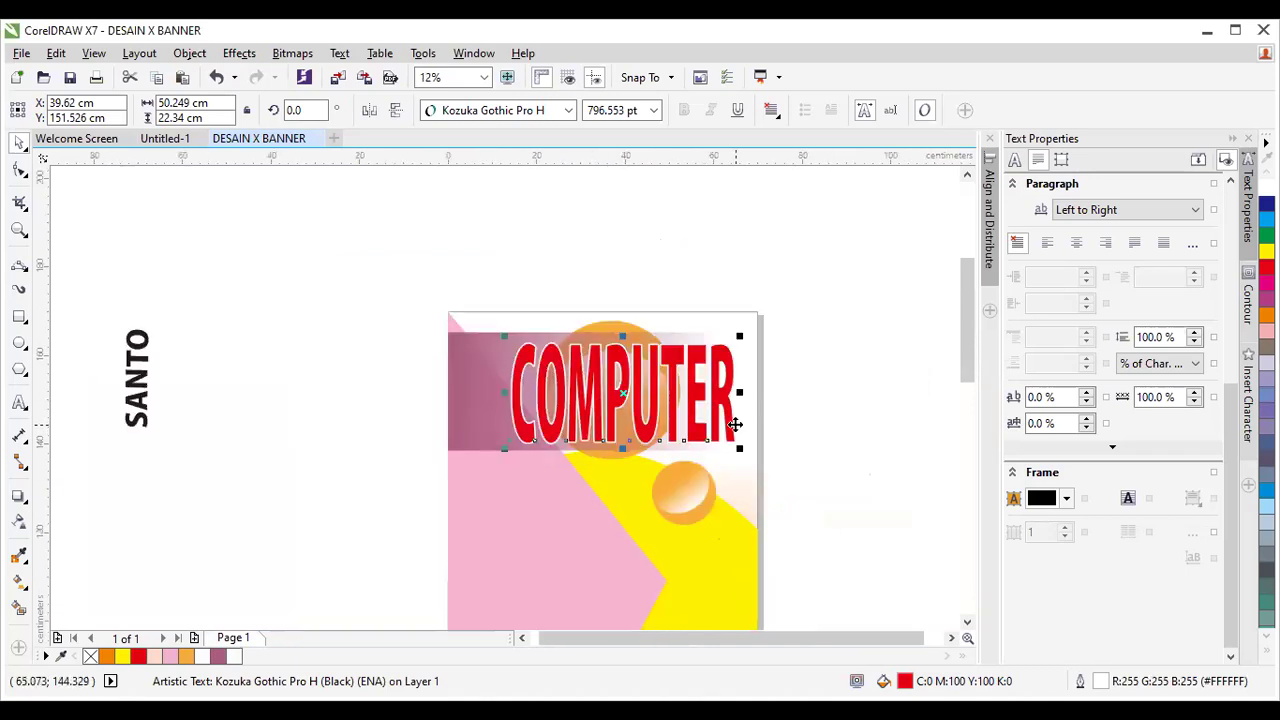
scroll(724, 425, "up", 1)
scroll(723, 409, "down", 1)
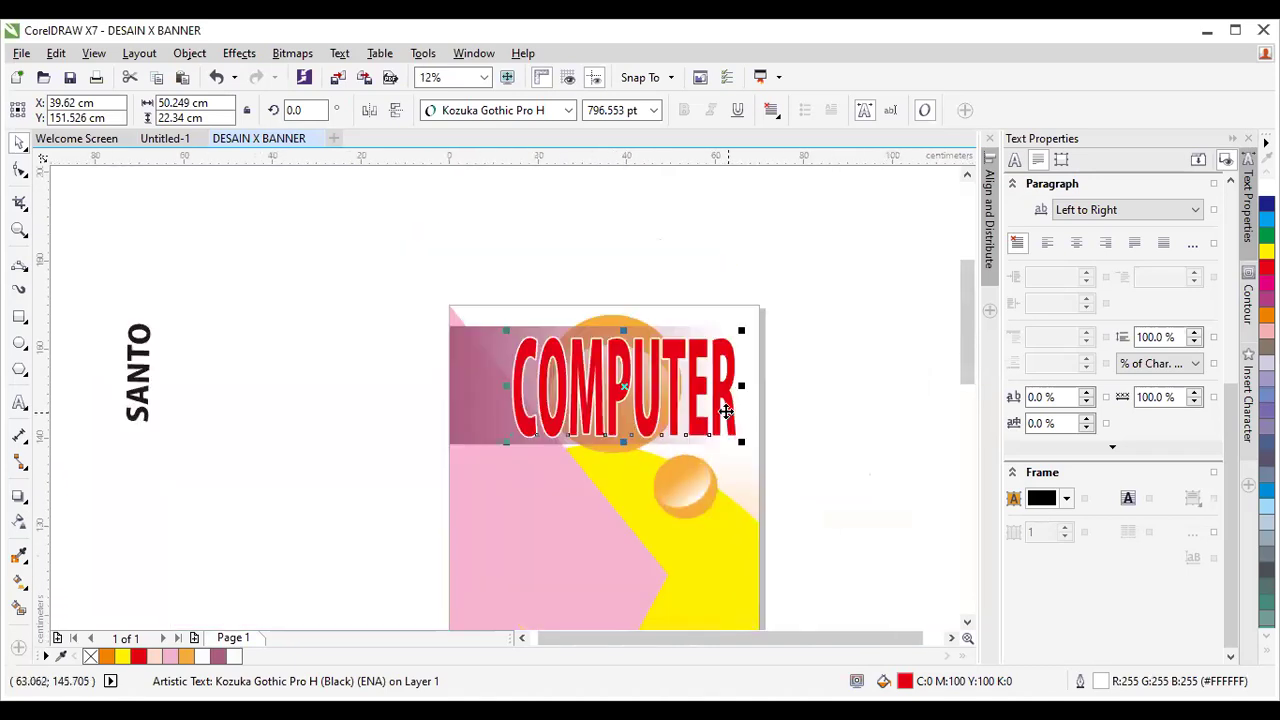
left_click(138, 378)
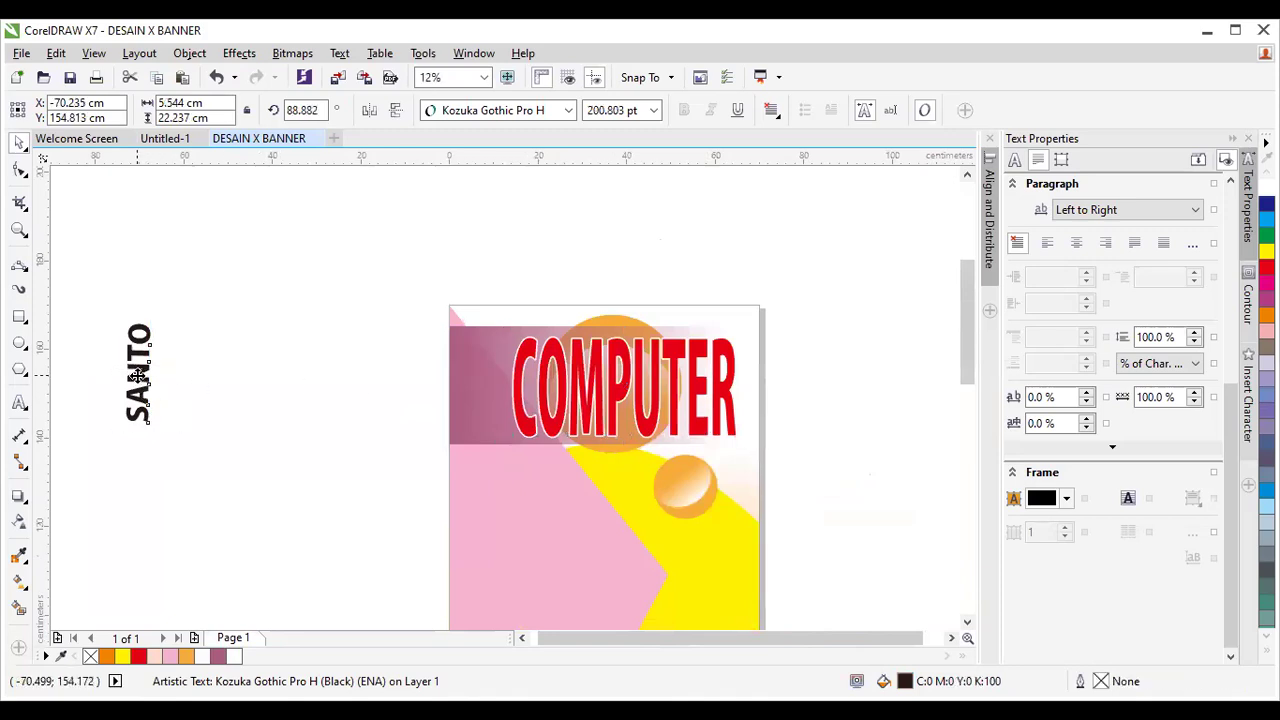
left_click_drag(163, 371, 490, 385)
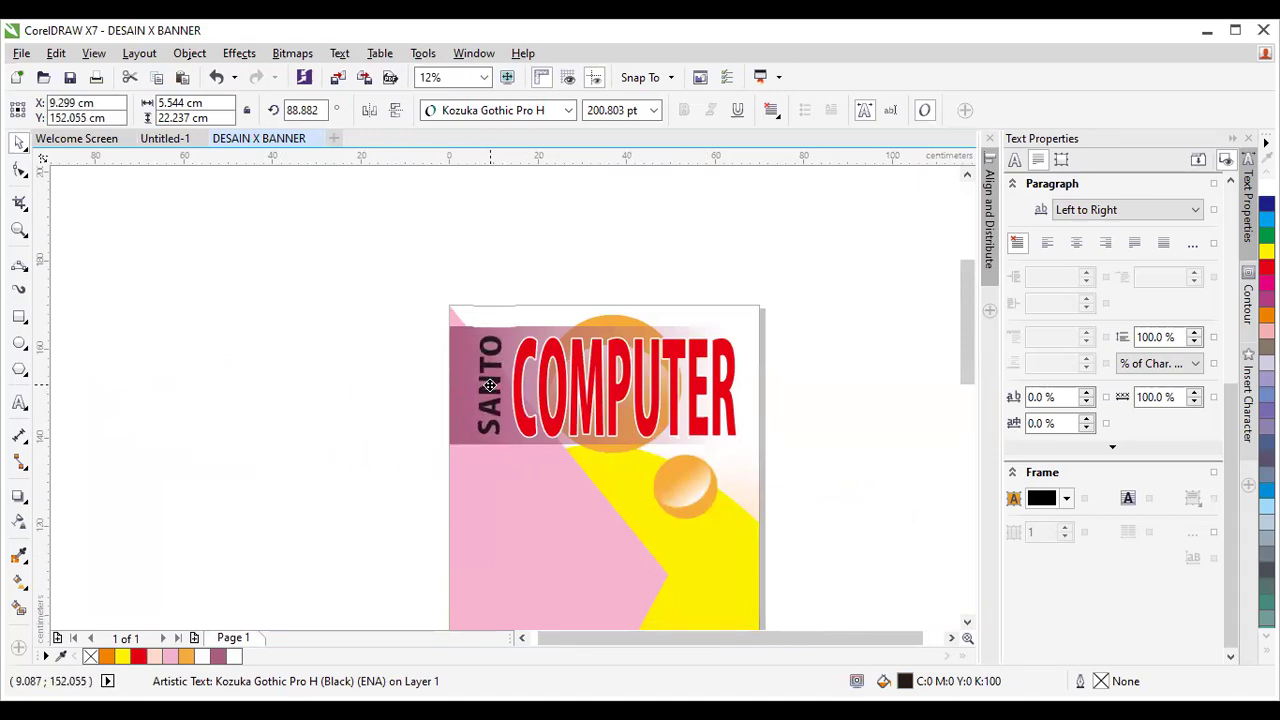
left_click_drag(491, 385, 490, 386)
key("ctrl+Page_Down")
key("ctrl+Page_Down")
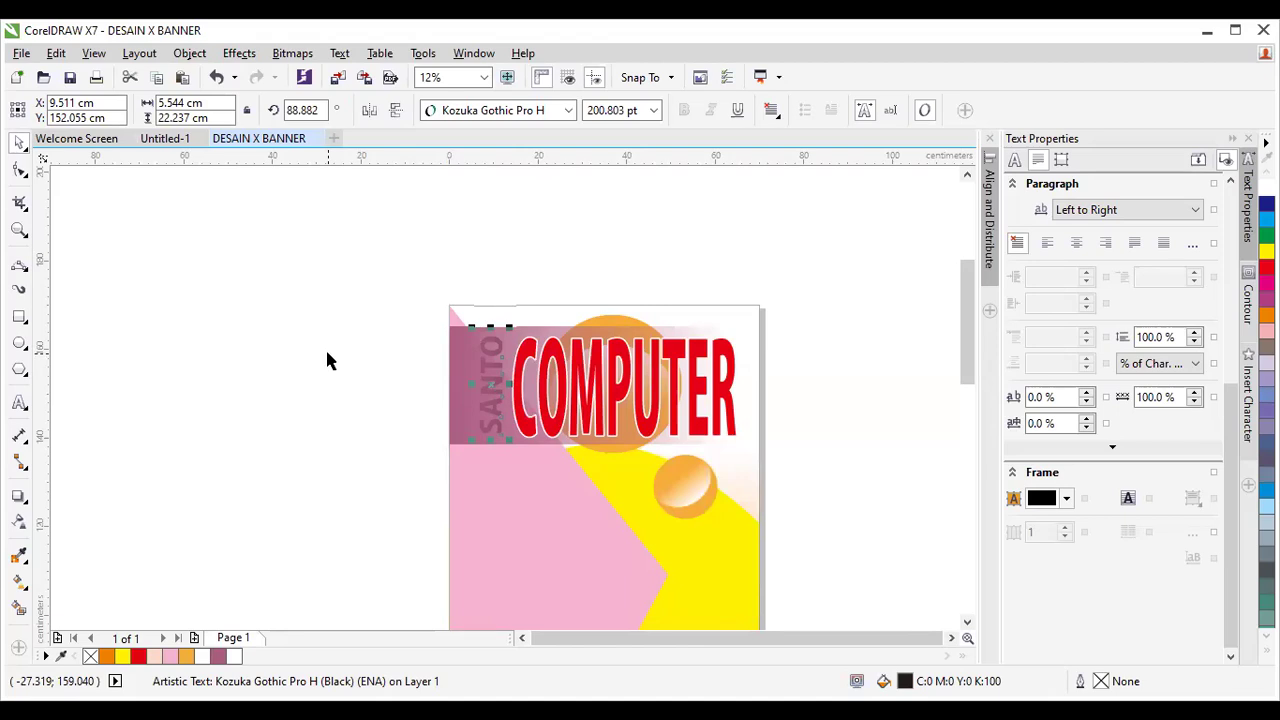
Bring SANTO to the front of the page with Object > Order > To Front of Page.
left_click(189, 53)
mouse_move(519, 292)
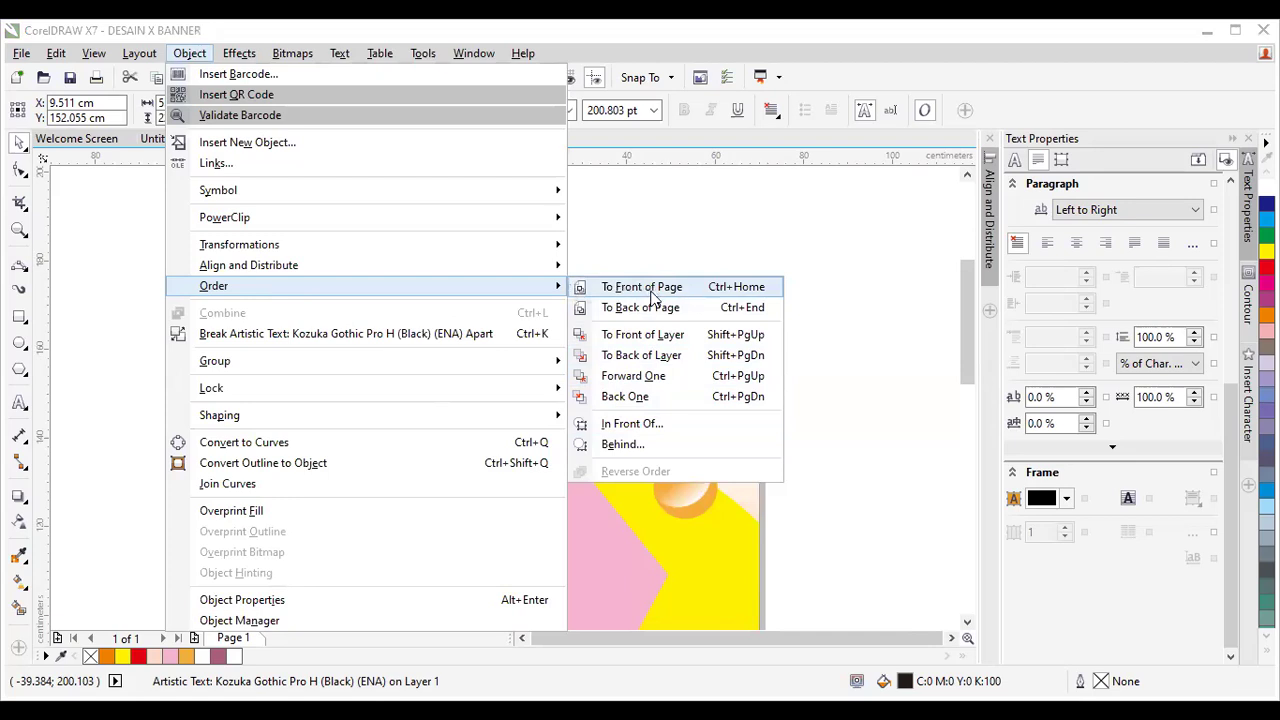
left_click(652, 290)
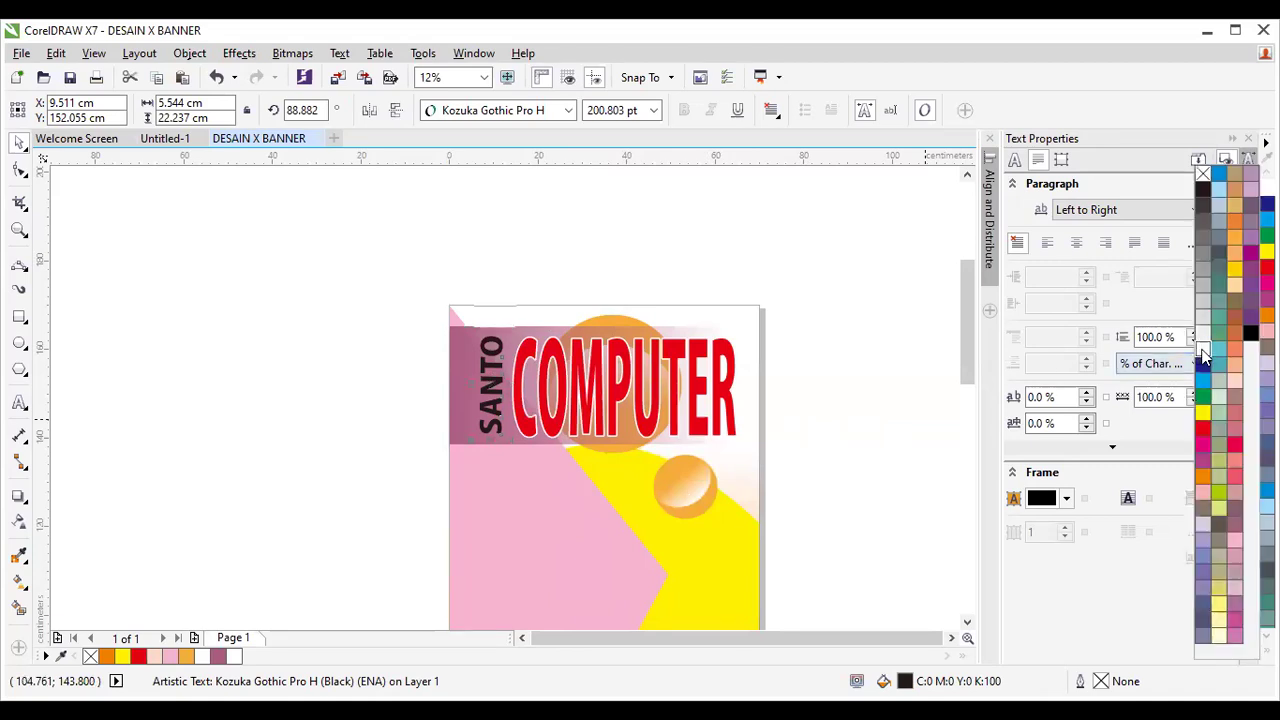
Fill SANTO white with a black outline and open its Outline Pen settings.
left_click(1202, 352)
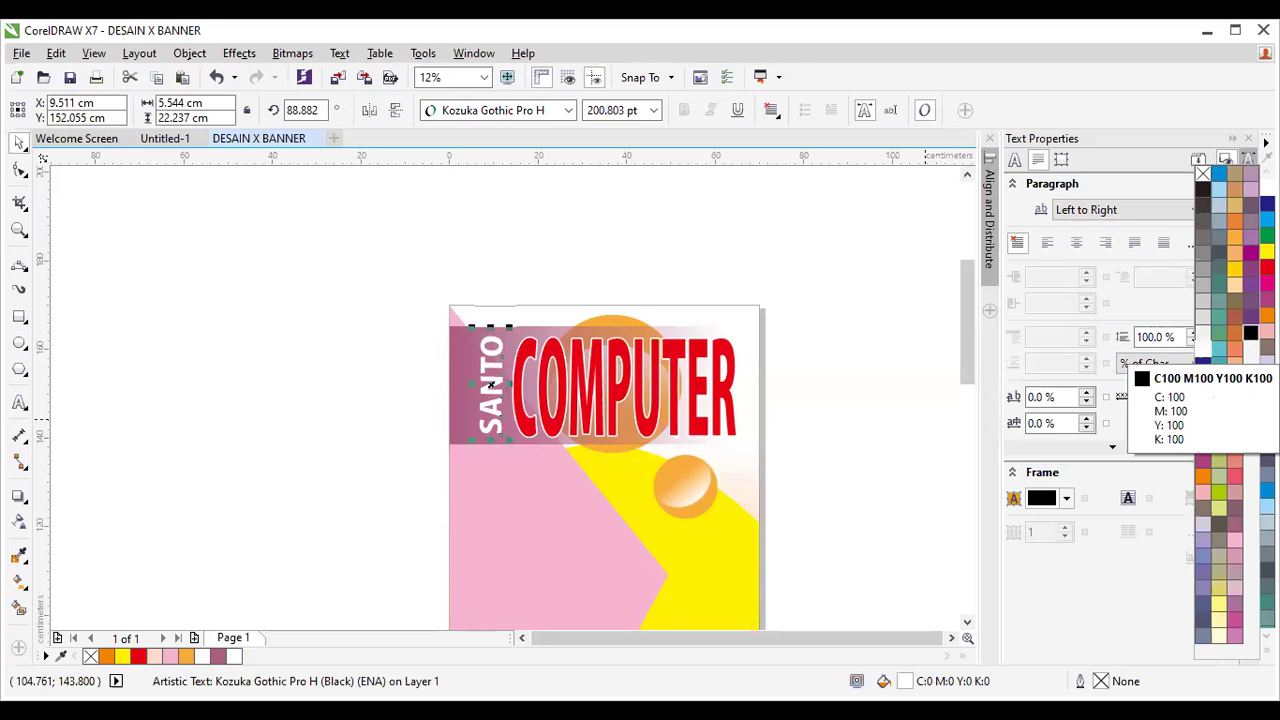
right_click(1250, 333)
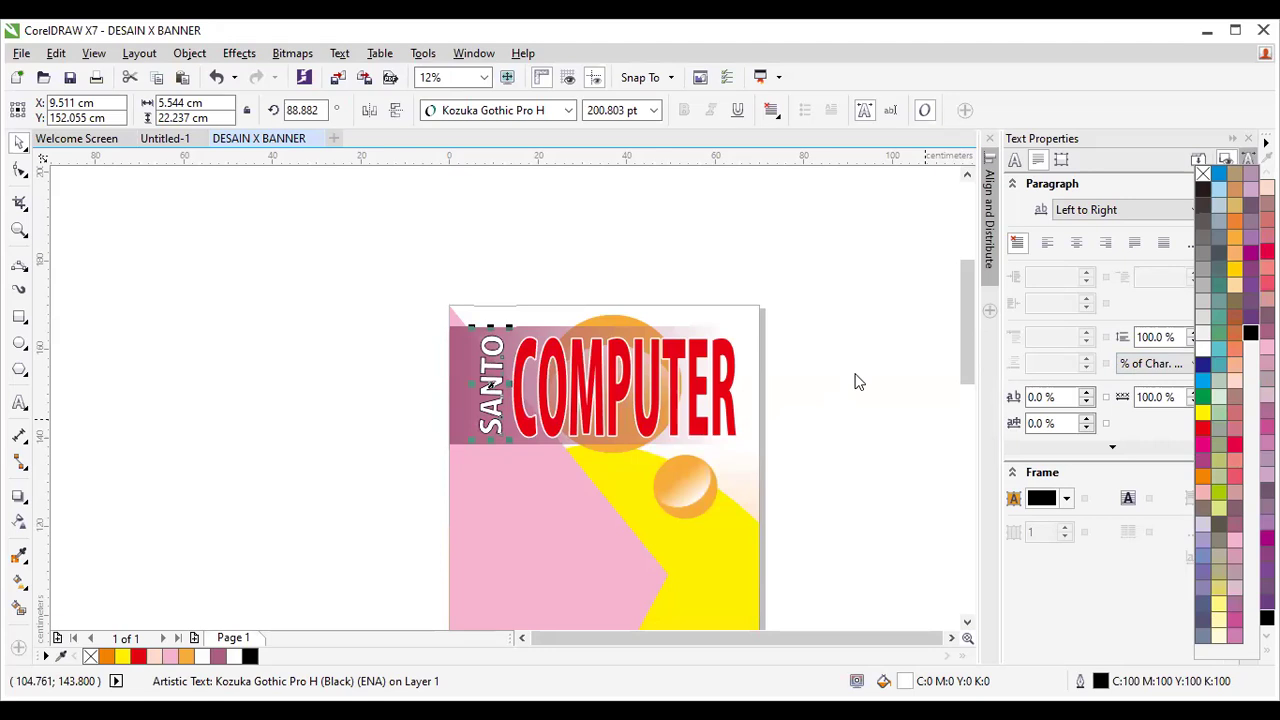
key("F12")
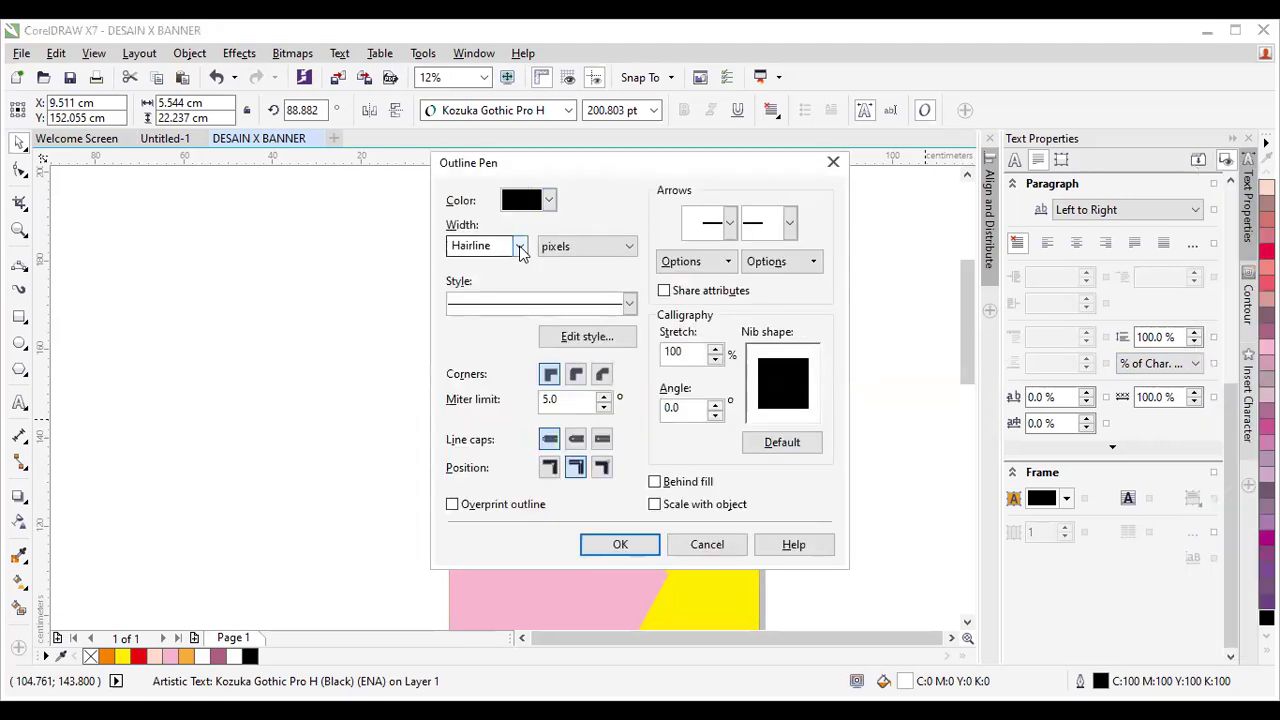
Set SANTO's outline to 25 px with round corners and caps, behind fill, scaling with object.
left_click(520, 246)
left_click(490, 425)
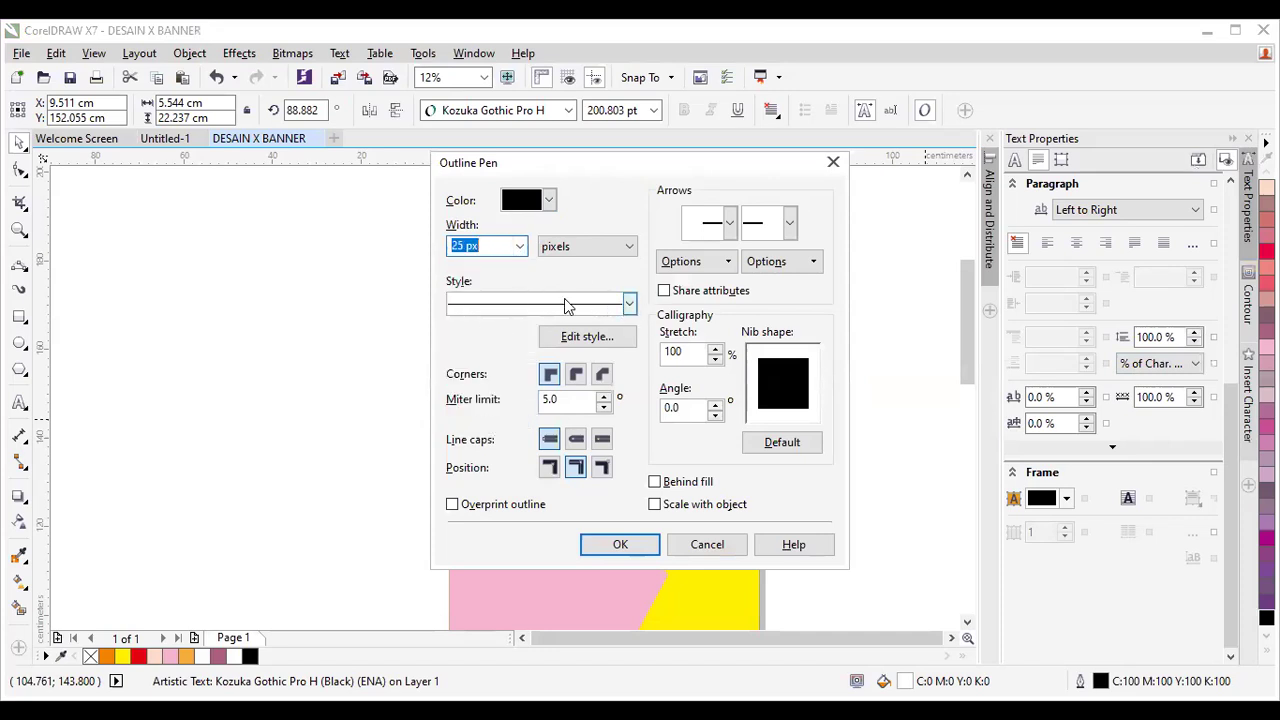
left_click(577, 374)
left_click(578, 440)
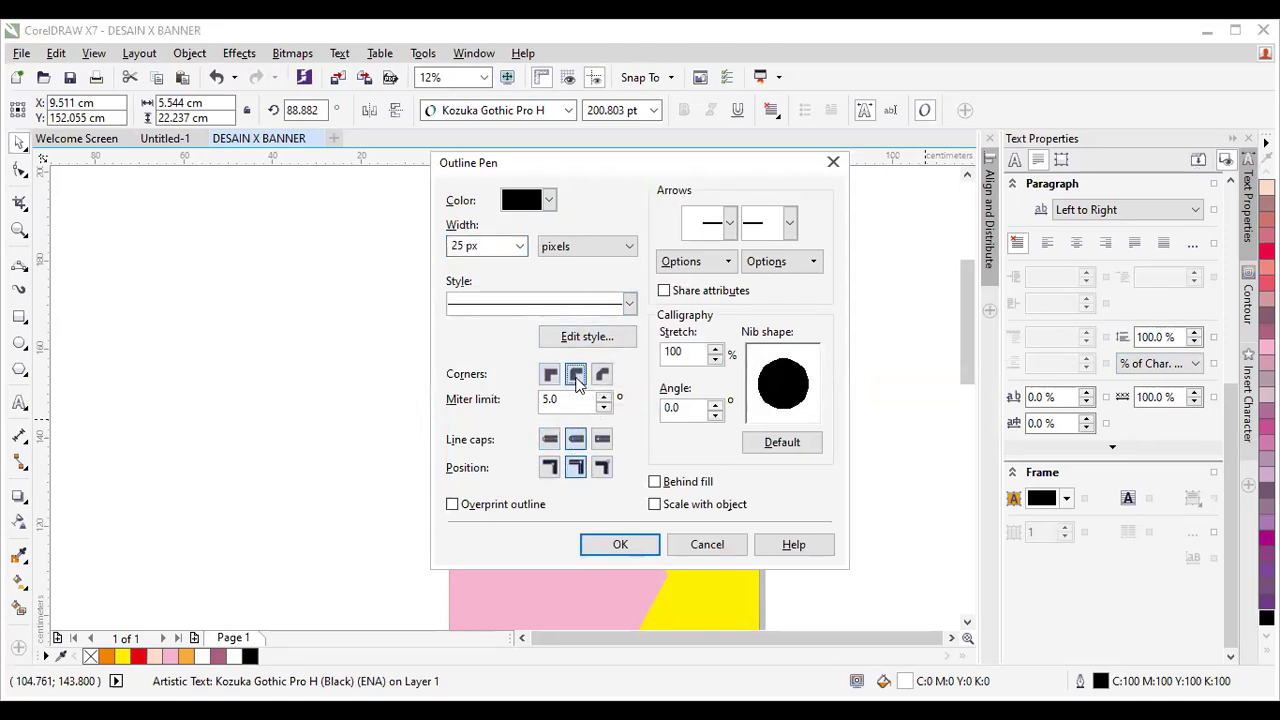
left_click(655, 483)
left_click(656, 505)
left_click(784, 446)
left_click(642, 547)
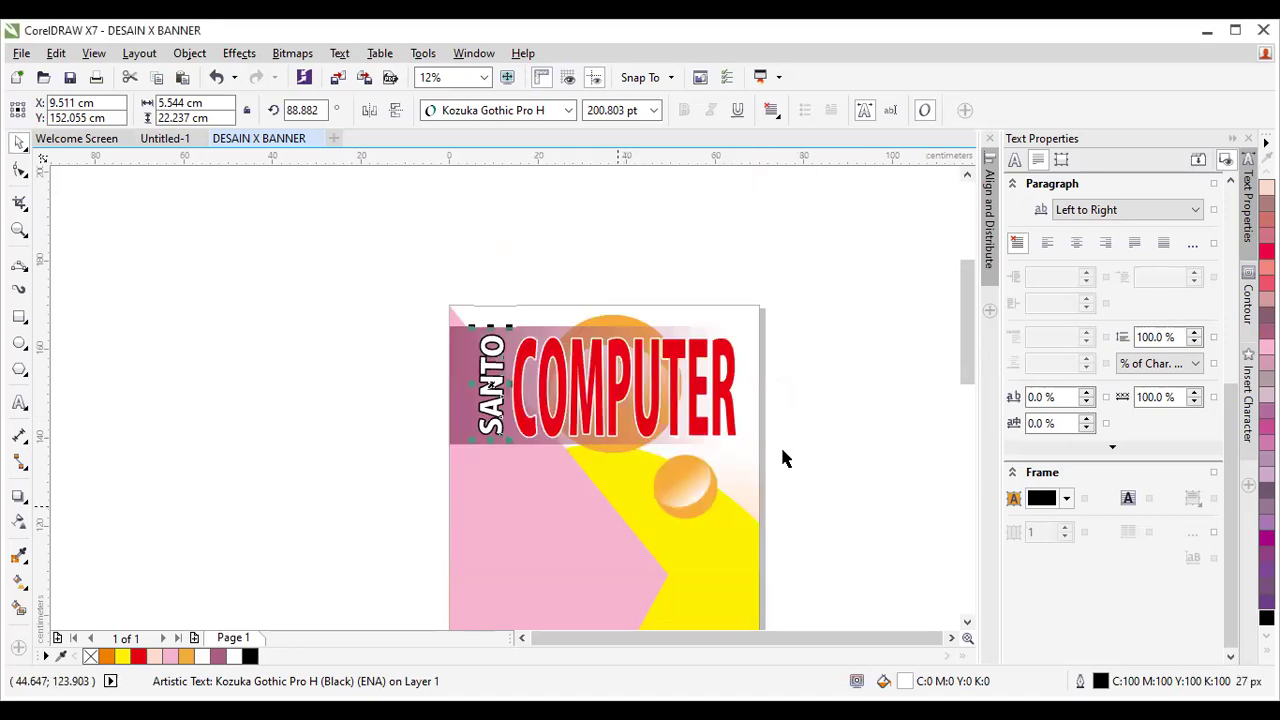
left_click(843, 400)
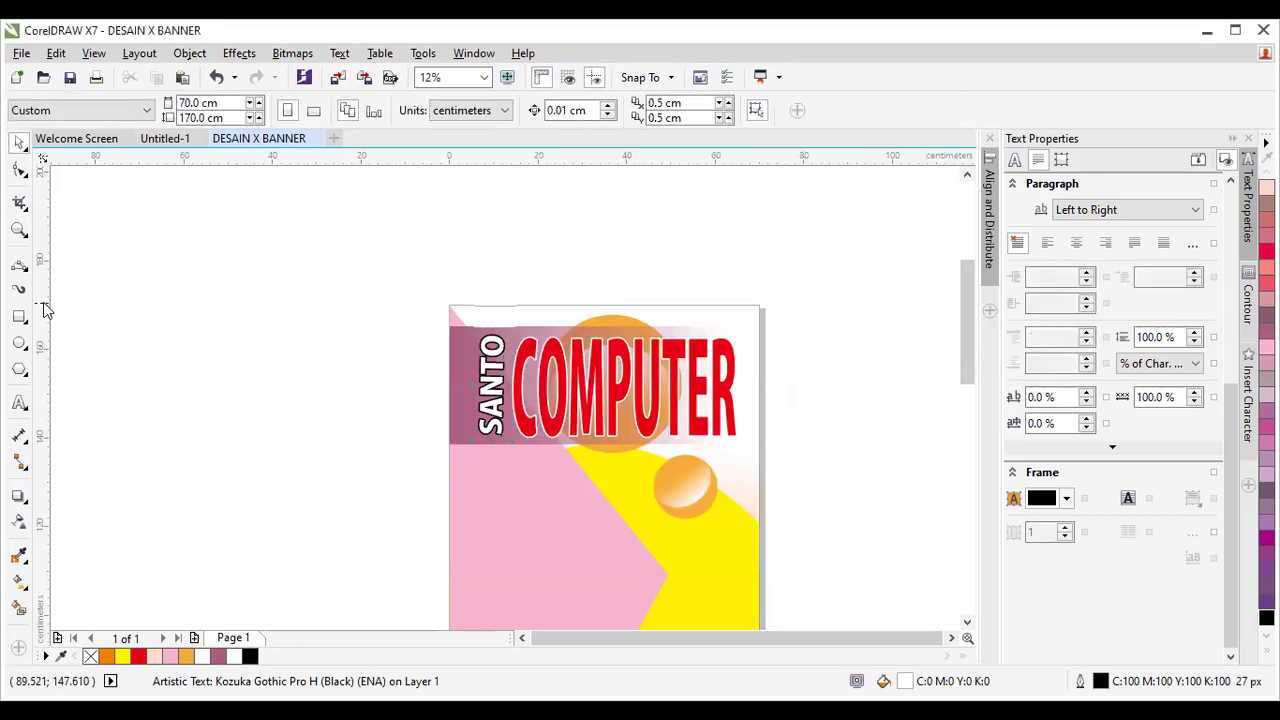
Zoom in closely on the outlined corner of the T in SANTO.
left_click(19, 229)
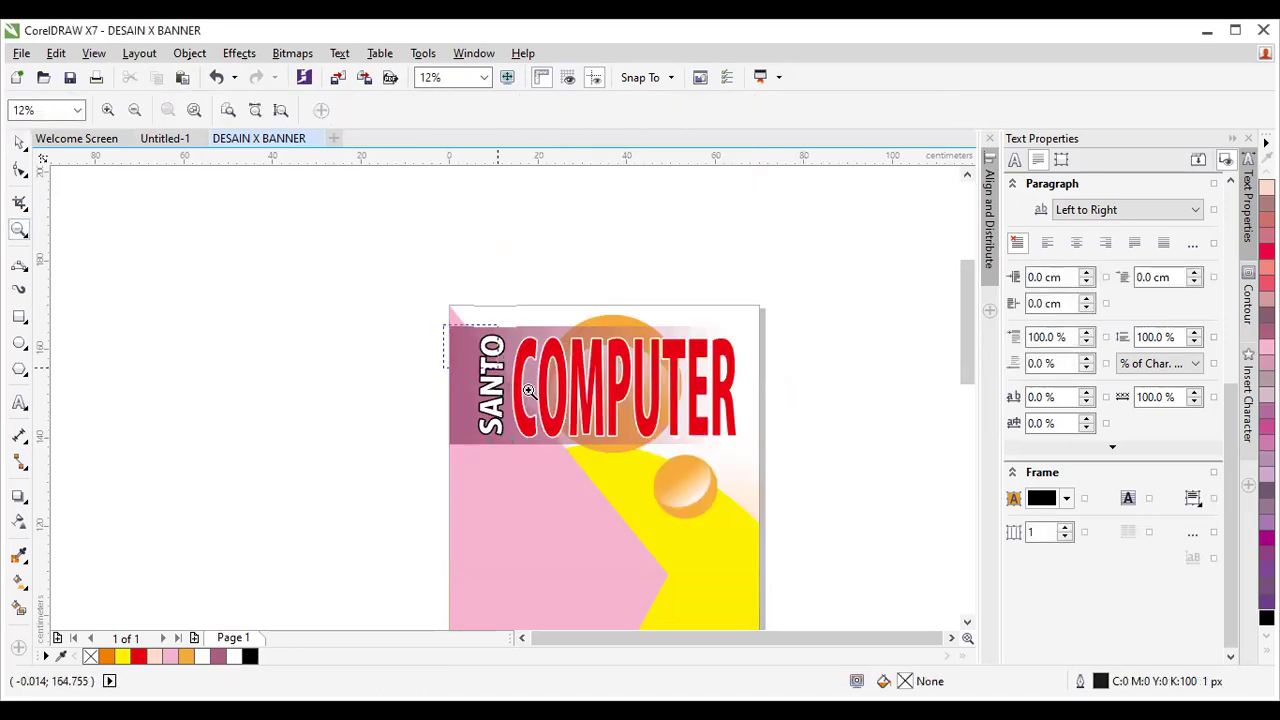
left_click_drag(553, 408, 408, 289)
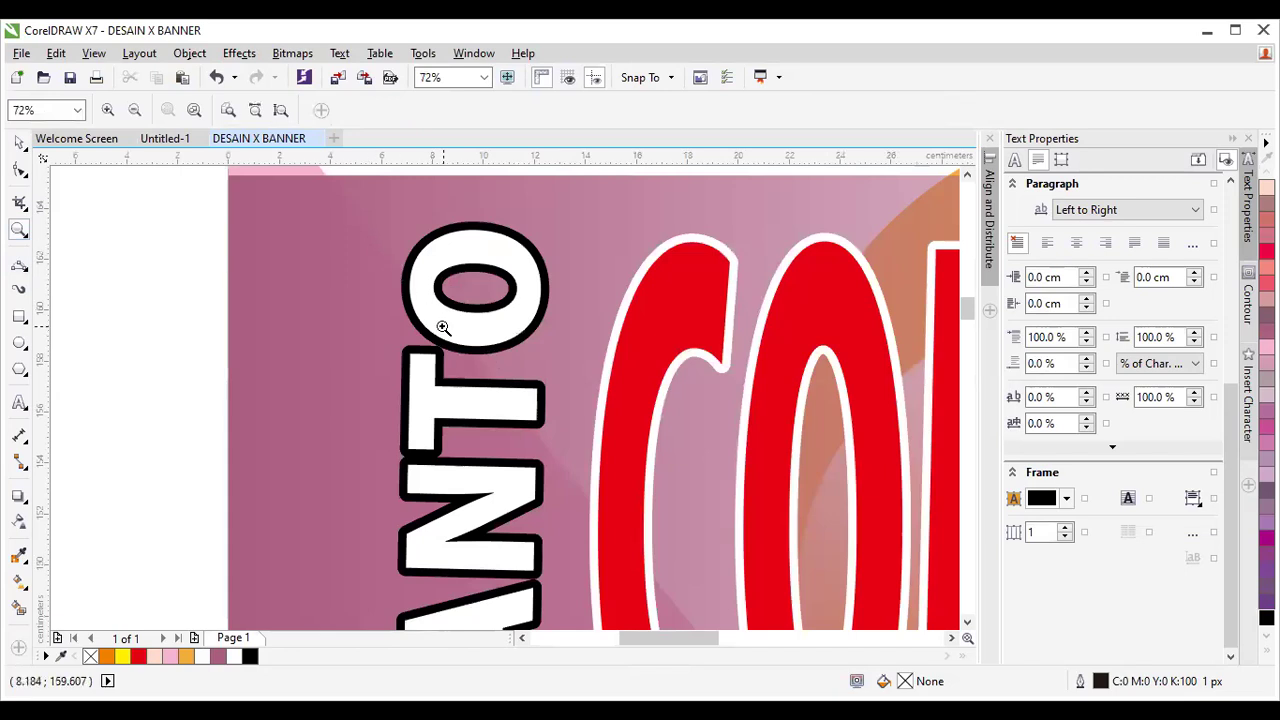
left_click(460, 393)
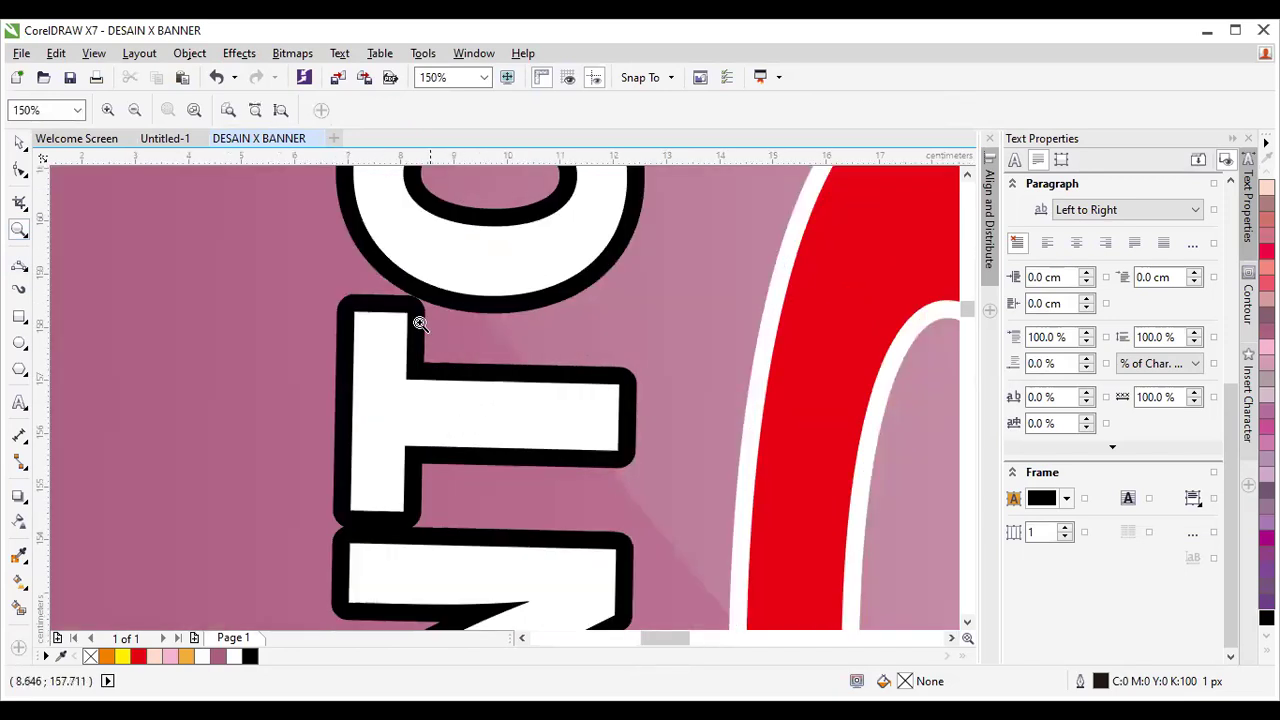
left_click_drag(391, 282, 440, 357)
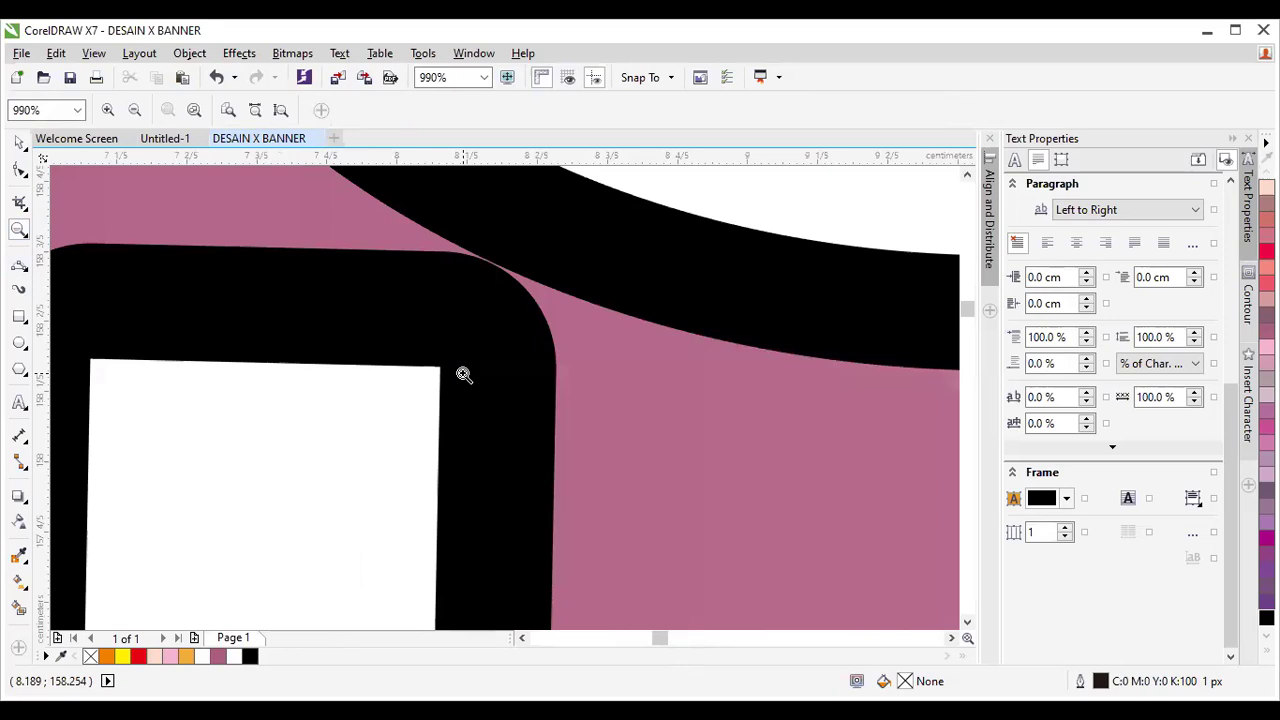
Zoom out from 250% to 8% until the whole banner page fits the window.
right_click(464, 374)
right_click(463, 372)
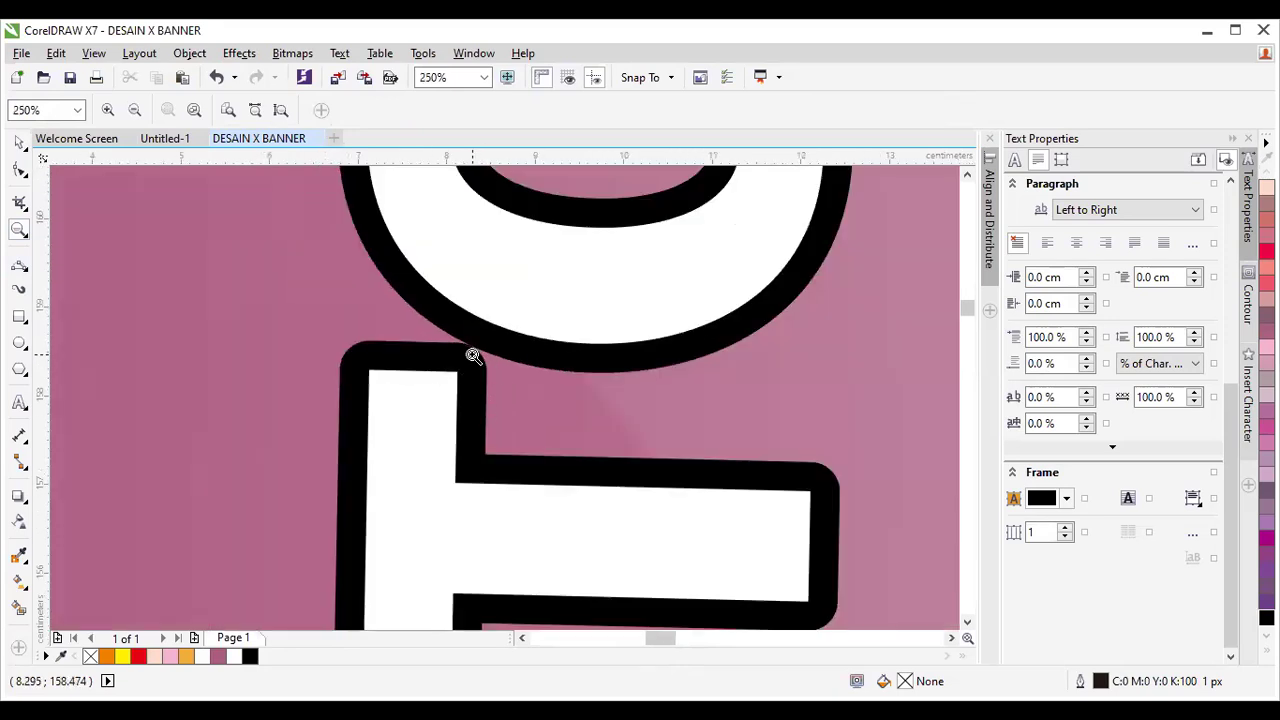
right_click(516, 324)
right_click(515, 325)
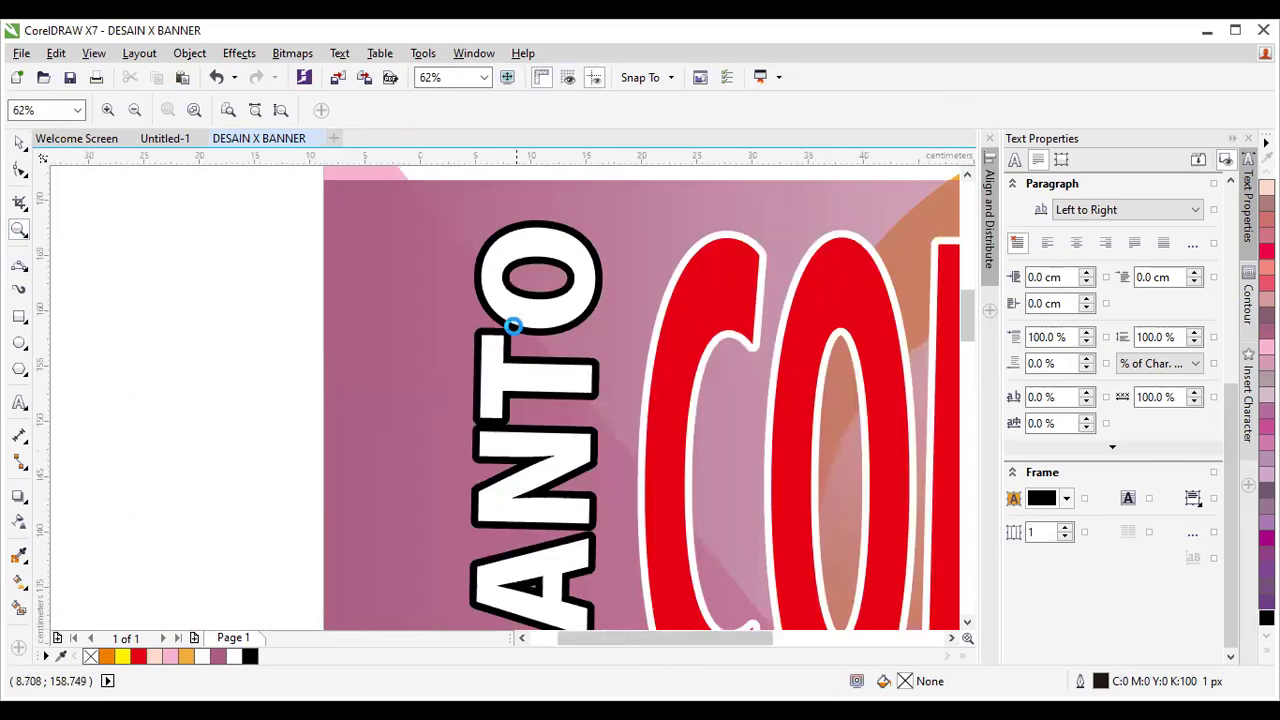
right_click(513, 325)
right_click(552, 366)
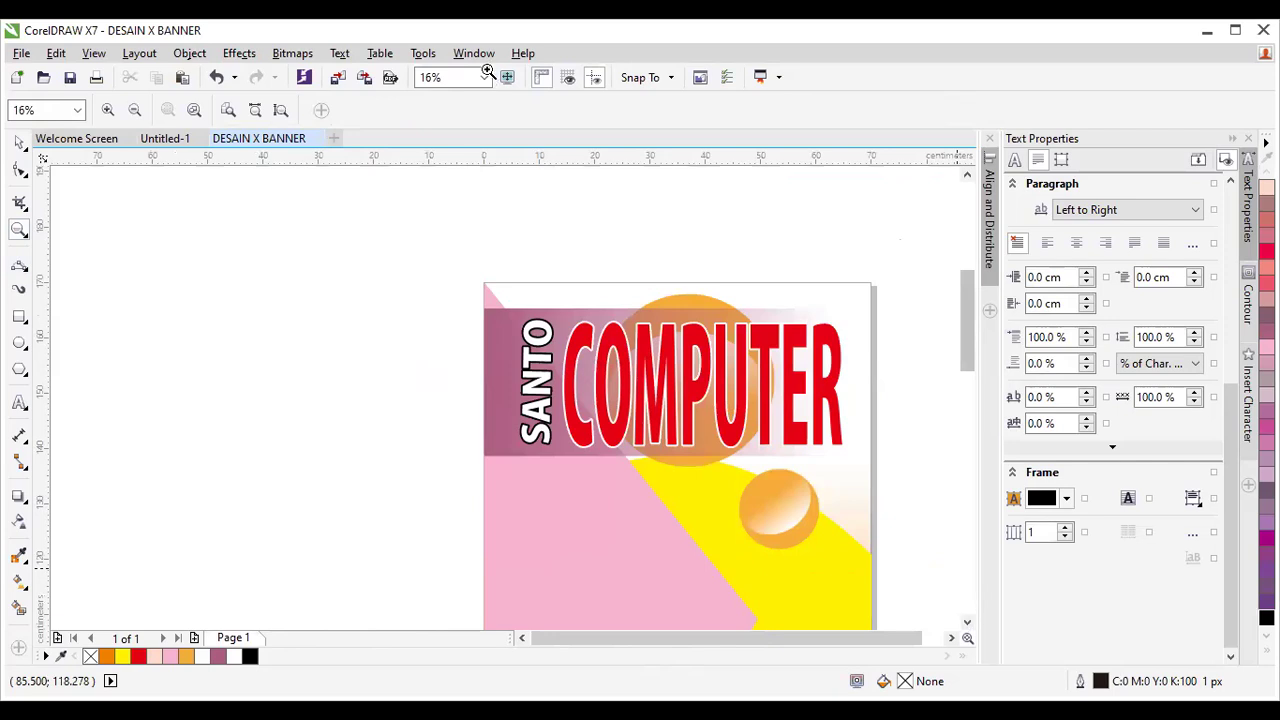
left_click_drag(971, 334, 971, 360)
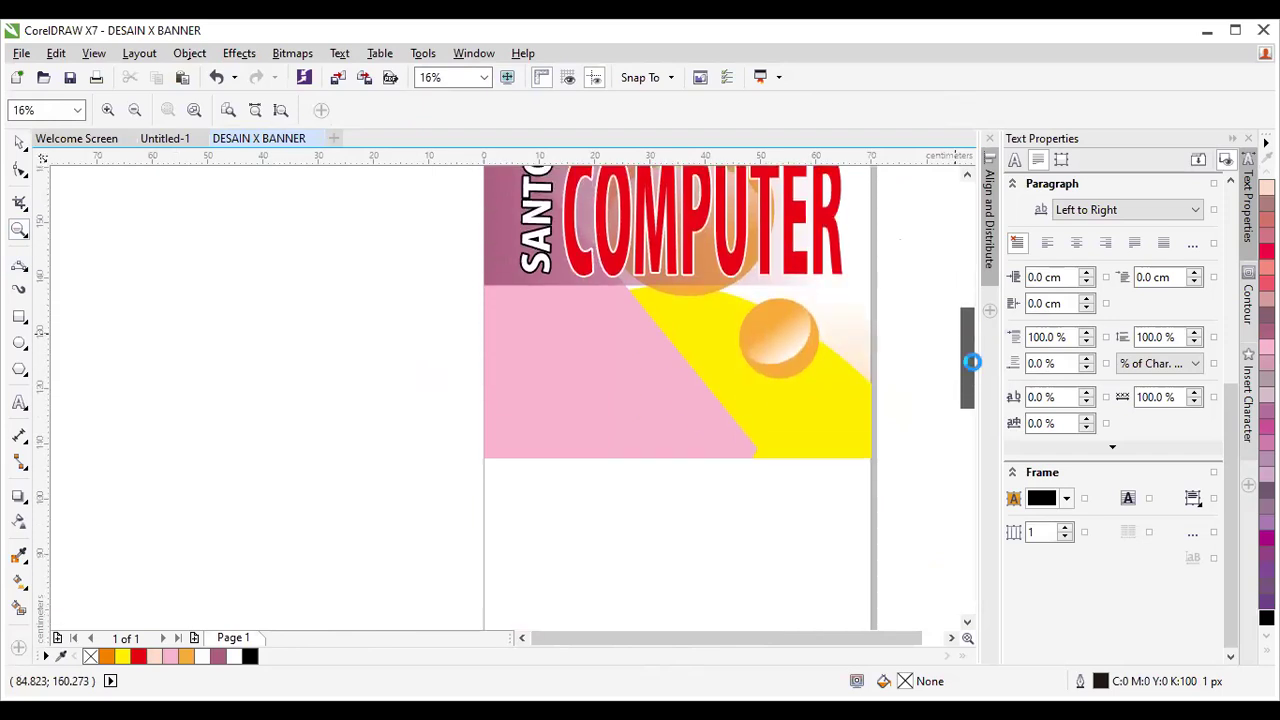
right_click(876, 408)
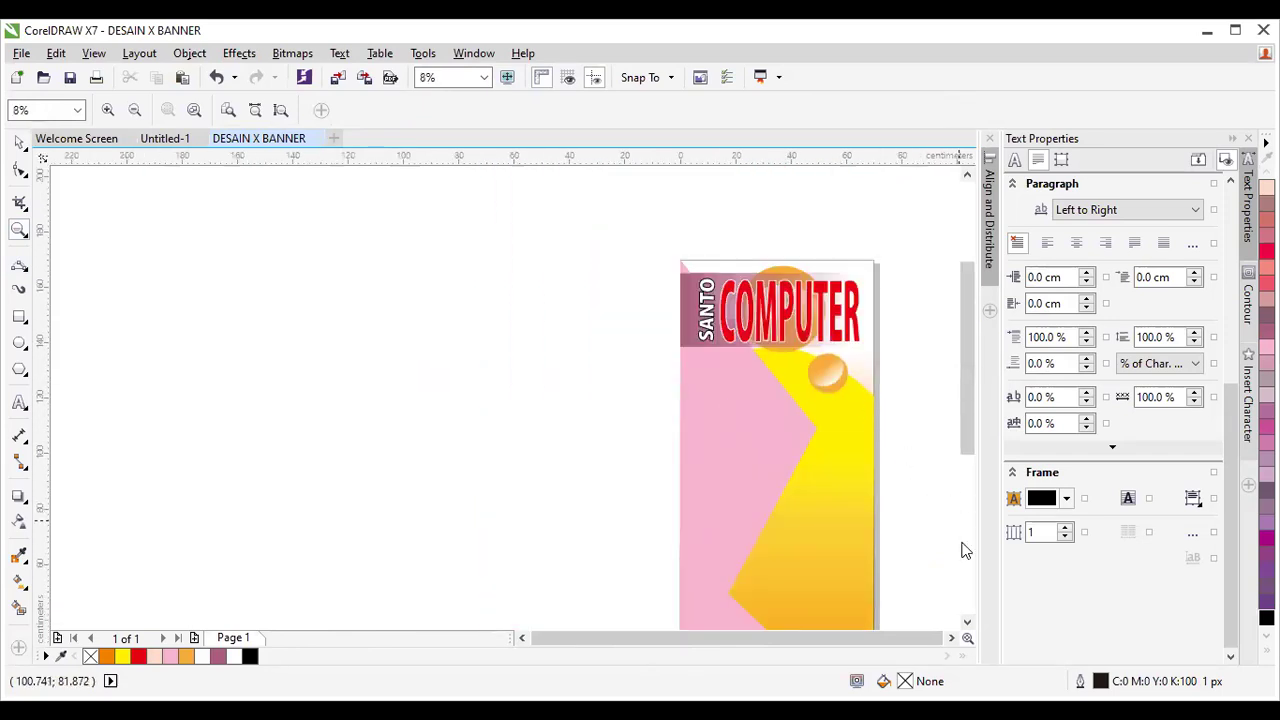
Type the tagline ANDA AKAN CEPAT MAHIR as new text and enlarge it to about 84 pt.
left_click(954, 640)
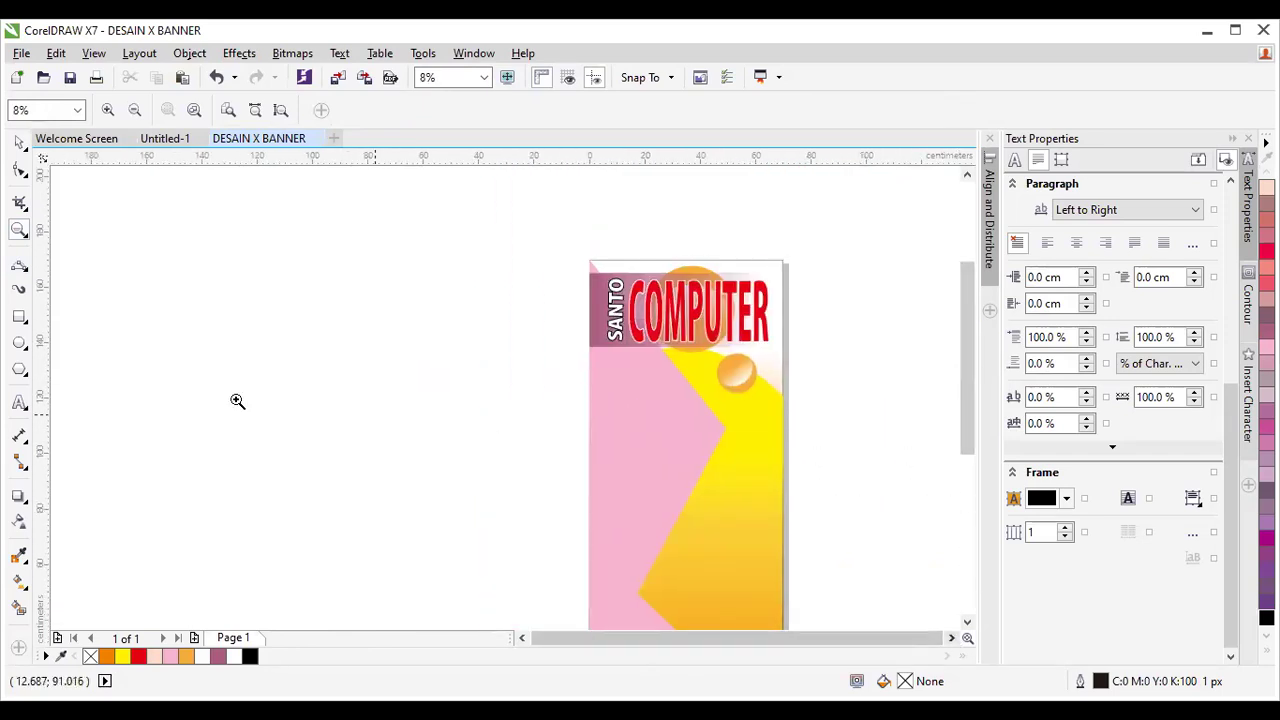
left_click(20, 404)
scroll(677, 384, "up", 2)
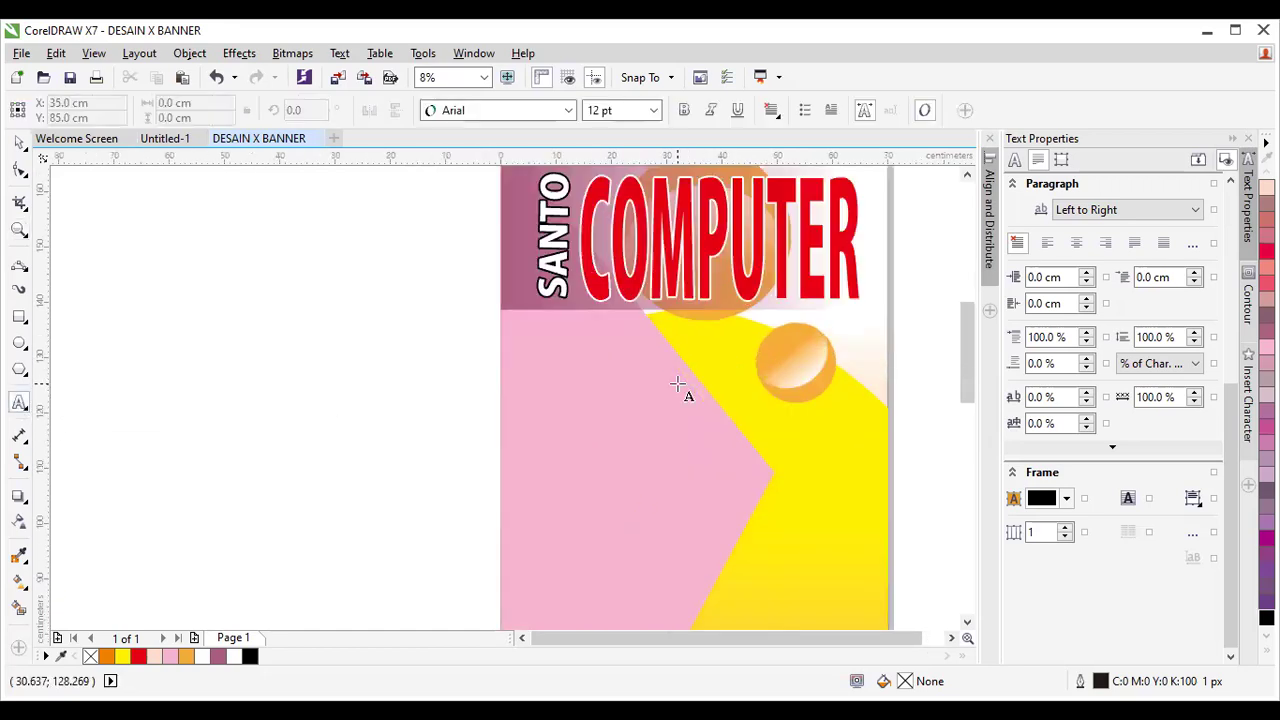
left_click(336, 355)
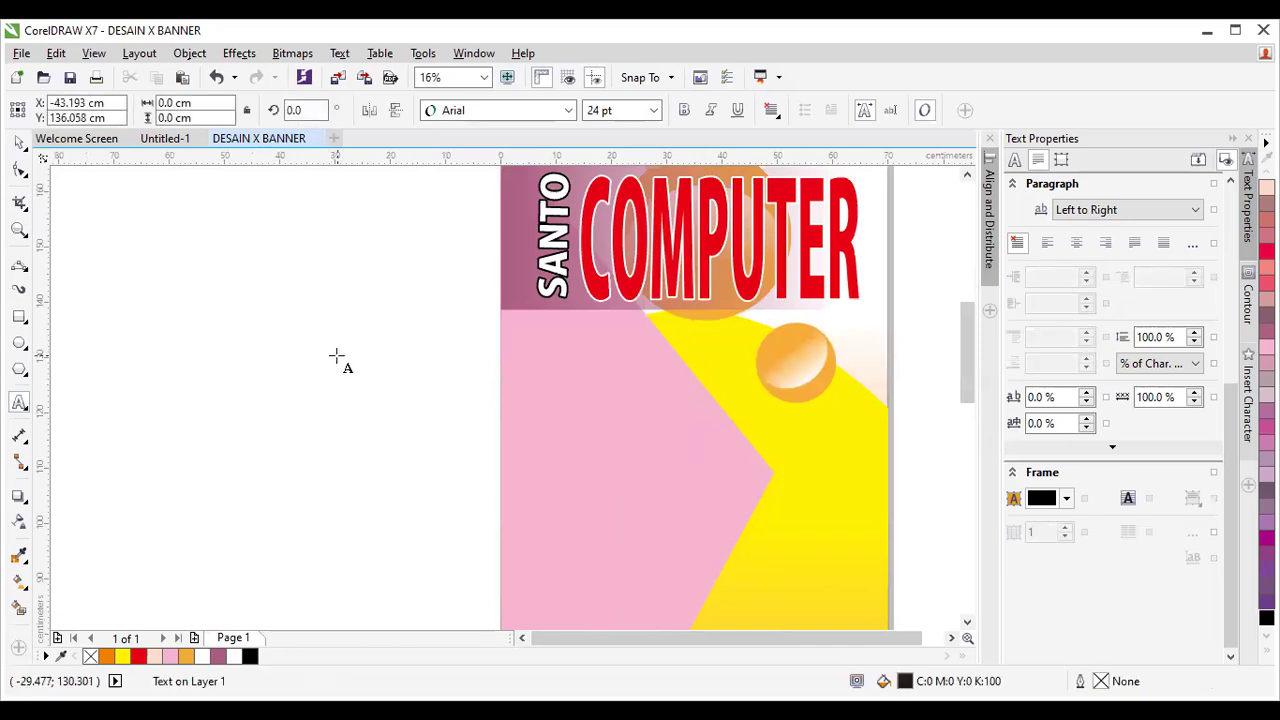
type("SAN")
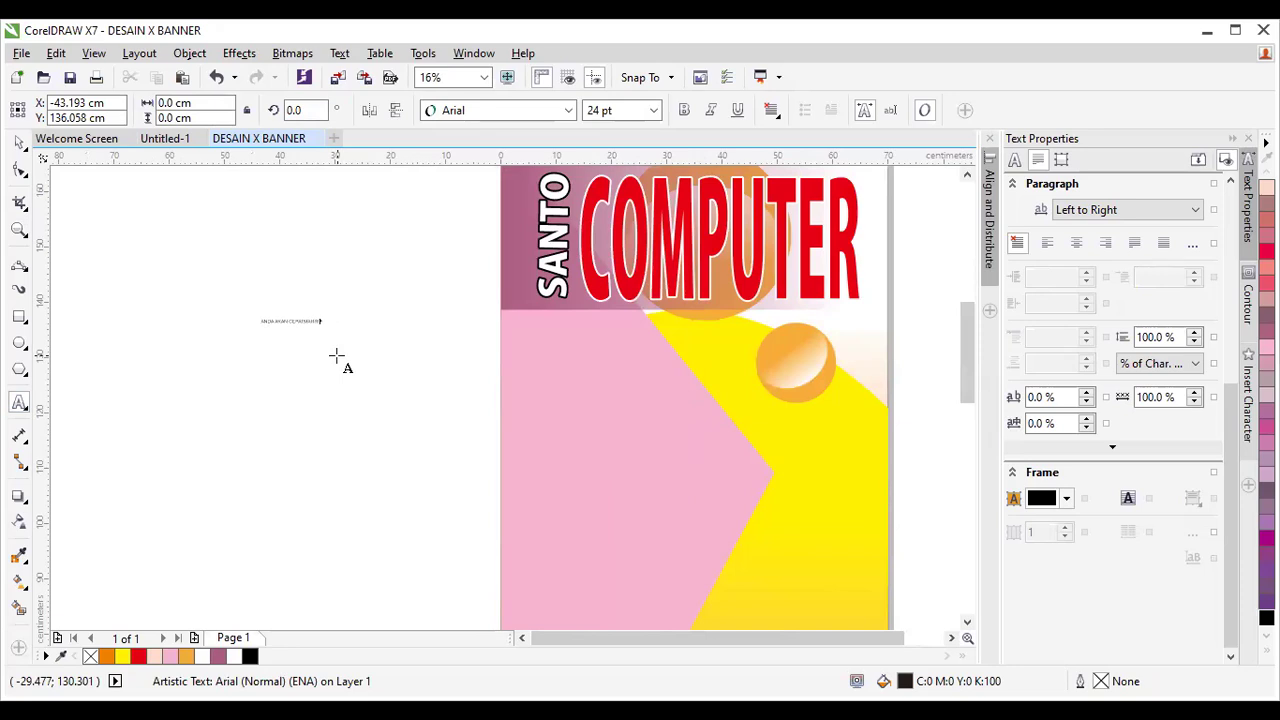
left_click(19, 143)
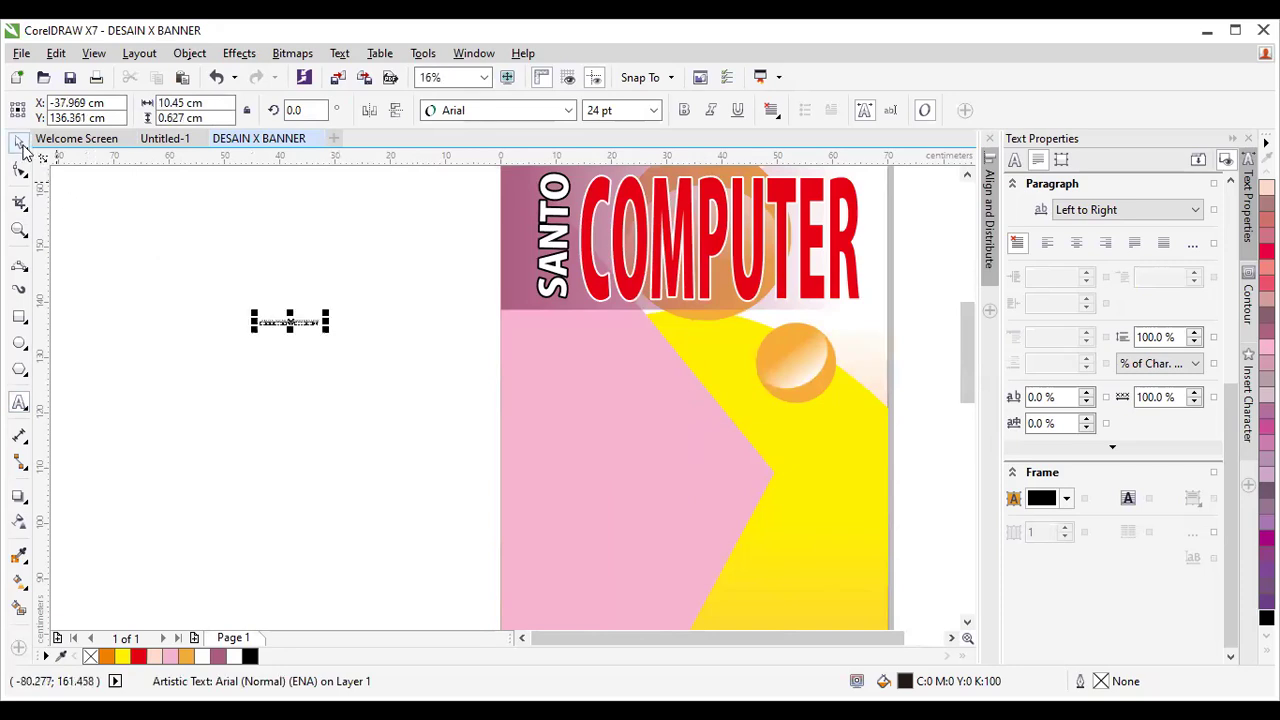
key("ctrl+space")
left_click_drag(327, 334, 466, 434)
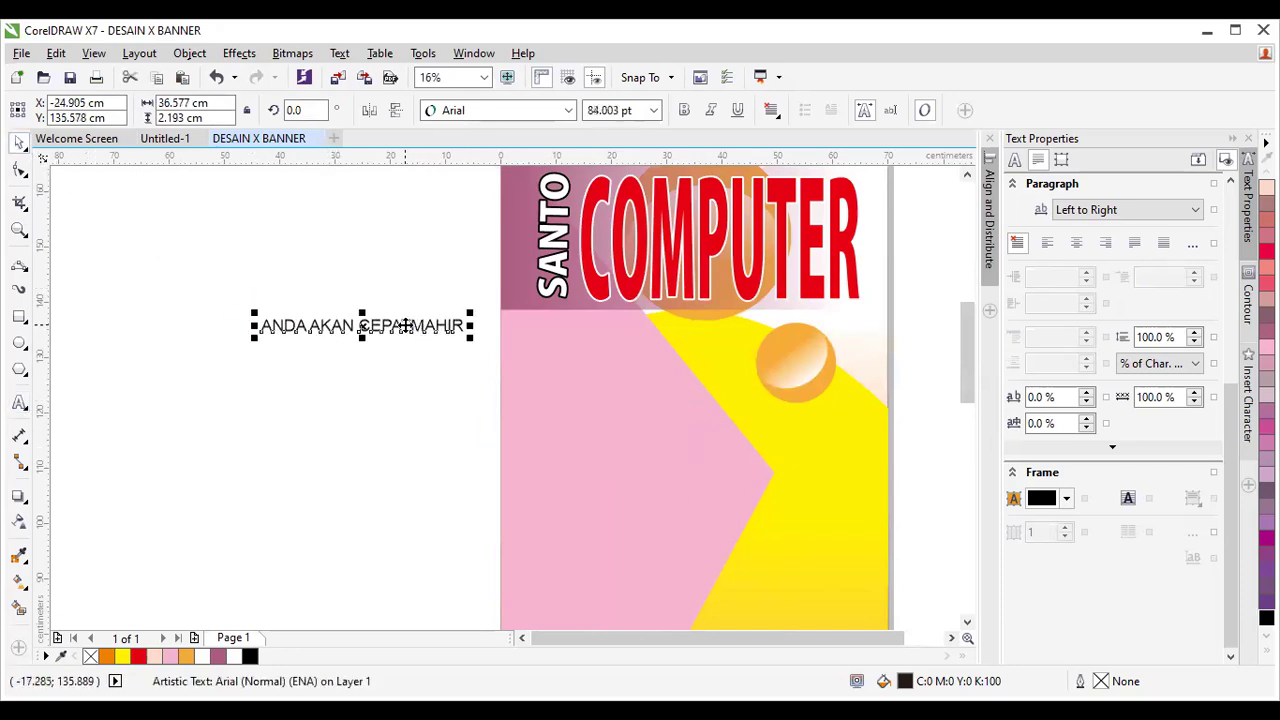
Move the tagline onto the pink area below COMPUTER and enlarge it to span beneath.
left_click(19, 403)
left_click(415, 328)
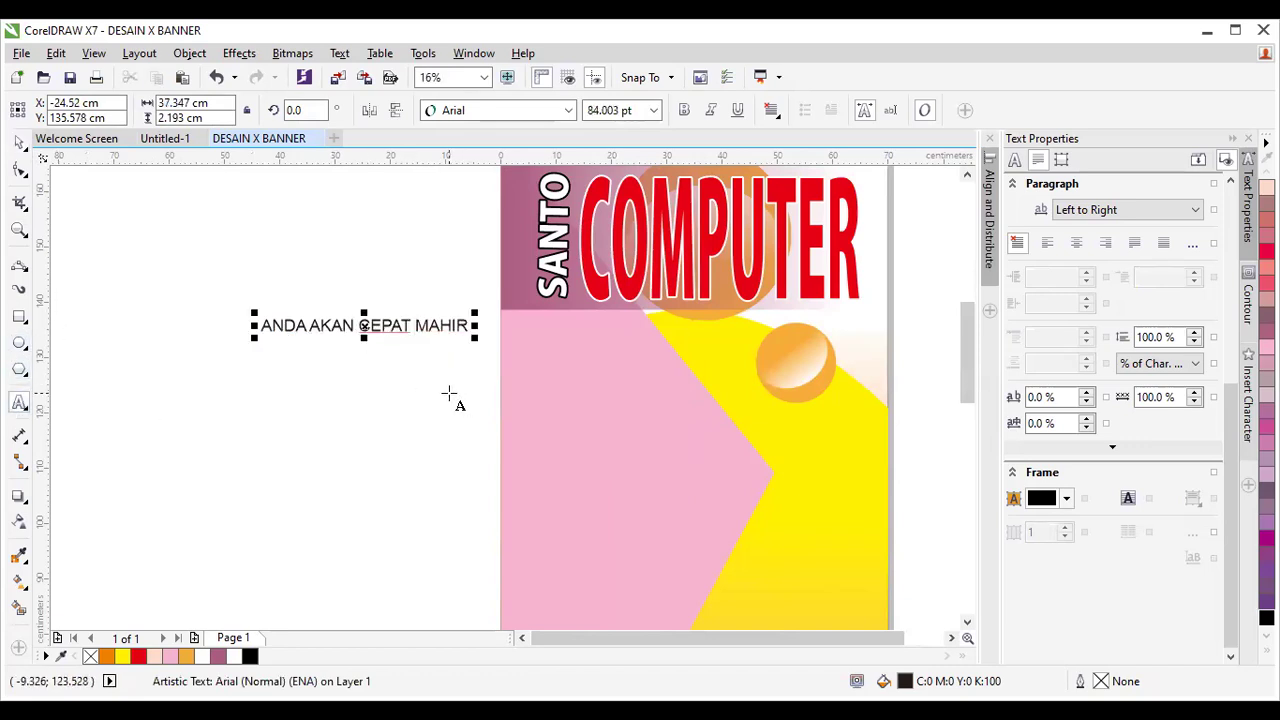
key("ctrl+space")
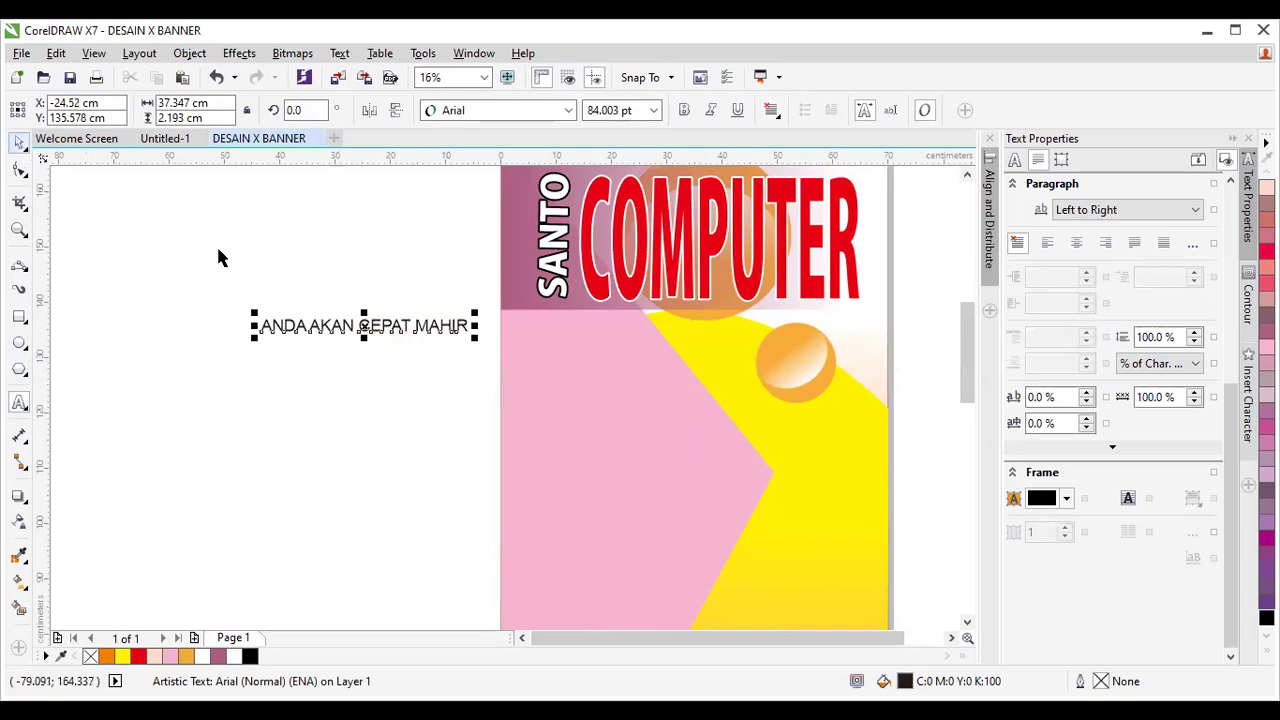
key("Escape")
left_click_drag(365, 325, 637, 326)
left_click_drag(749, 337, 855, 388)
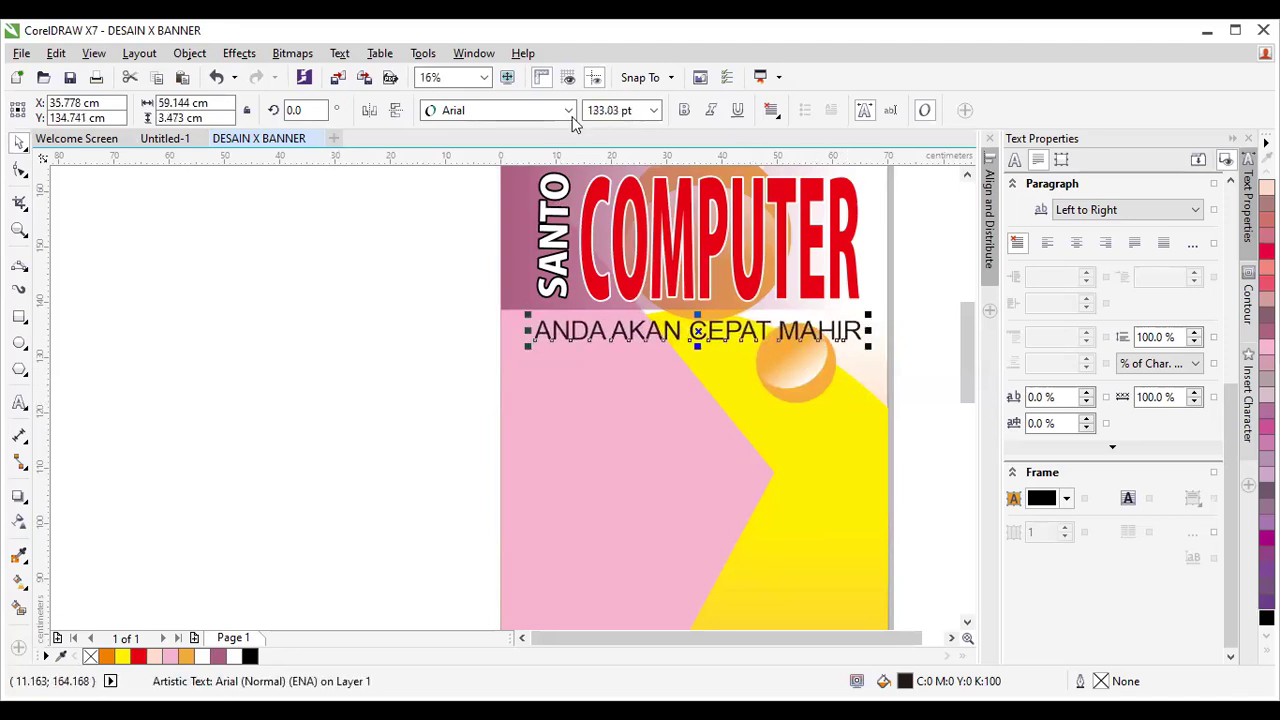
Set the tagline's font to Molleat Normal, briefly trying Arial, and reselect the tagline.
left_click(568, 110)
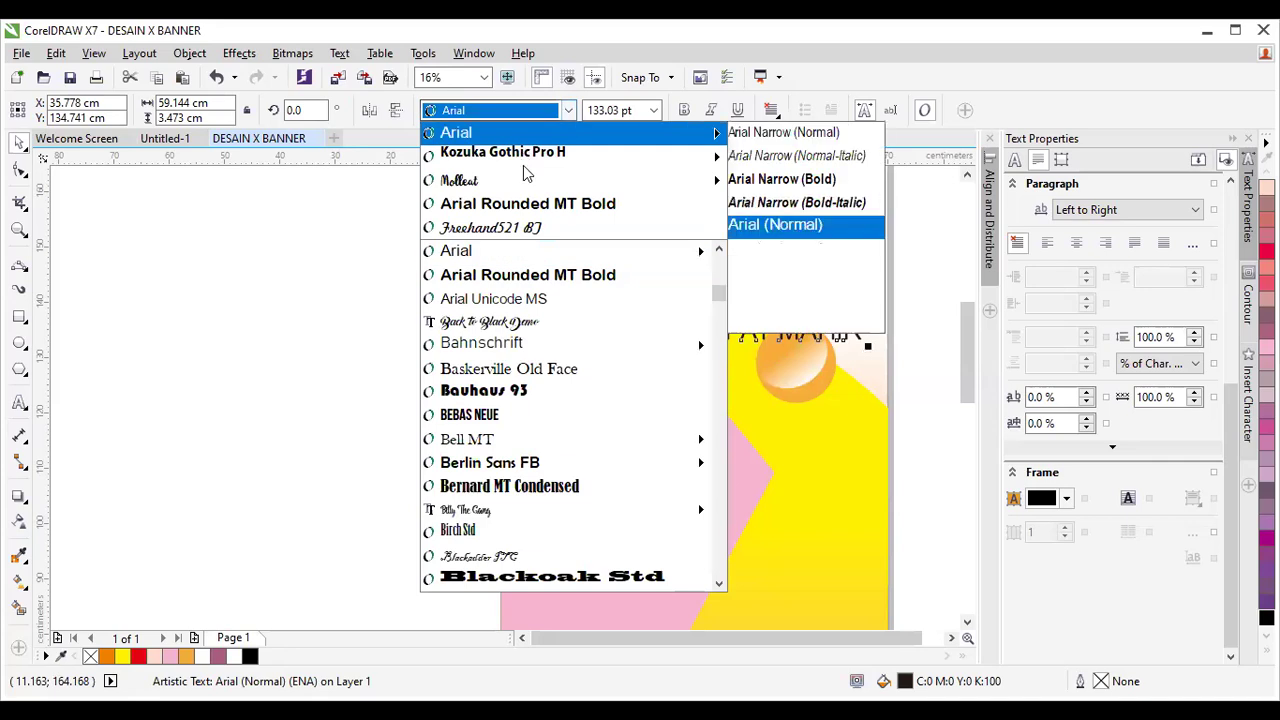
mouse_move(700, 180)
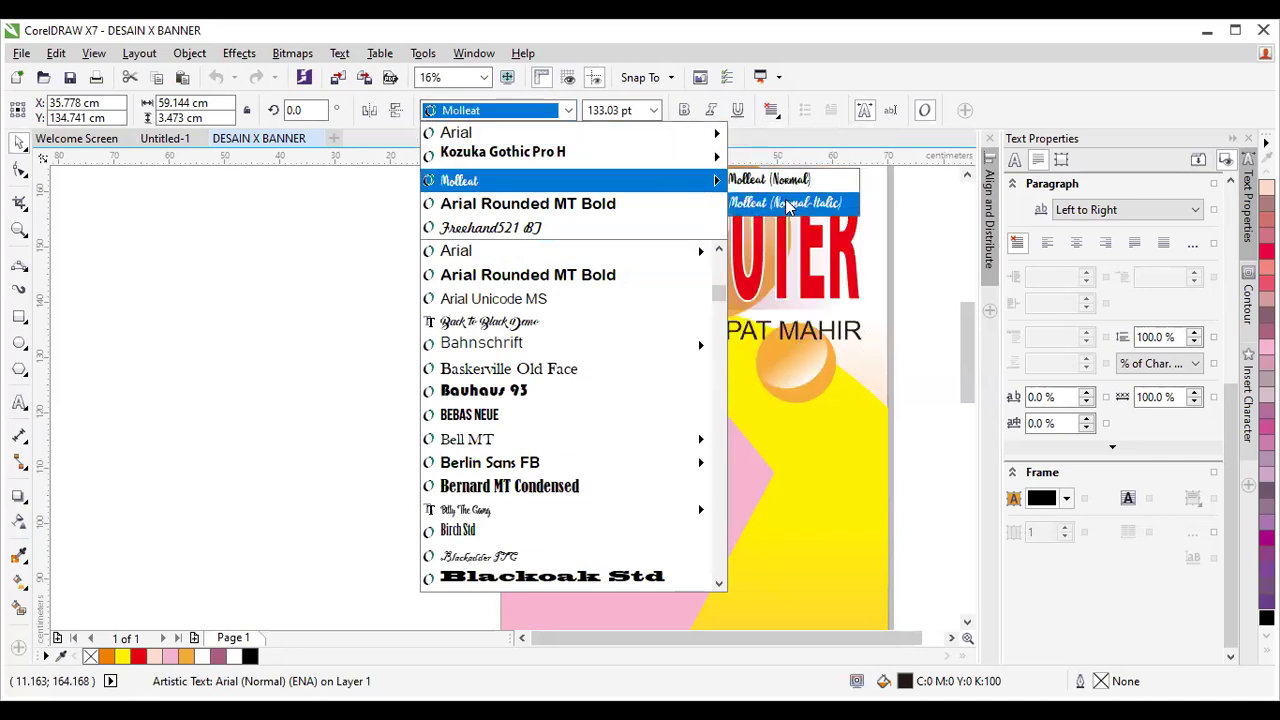
left_click(776, 179)
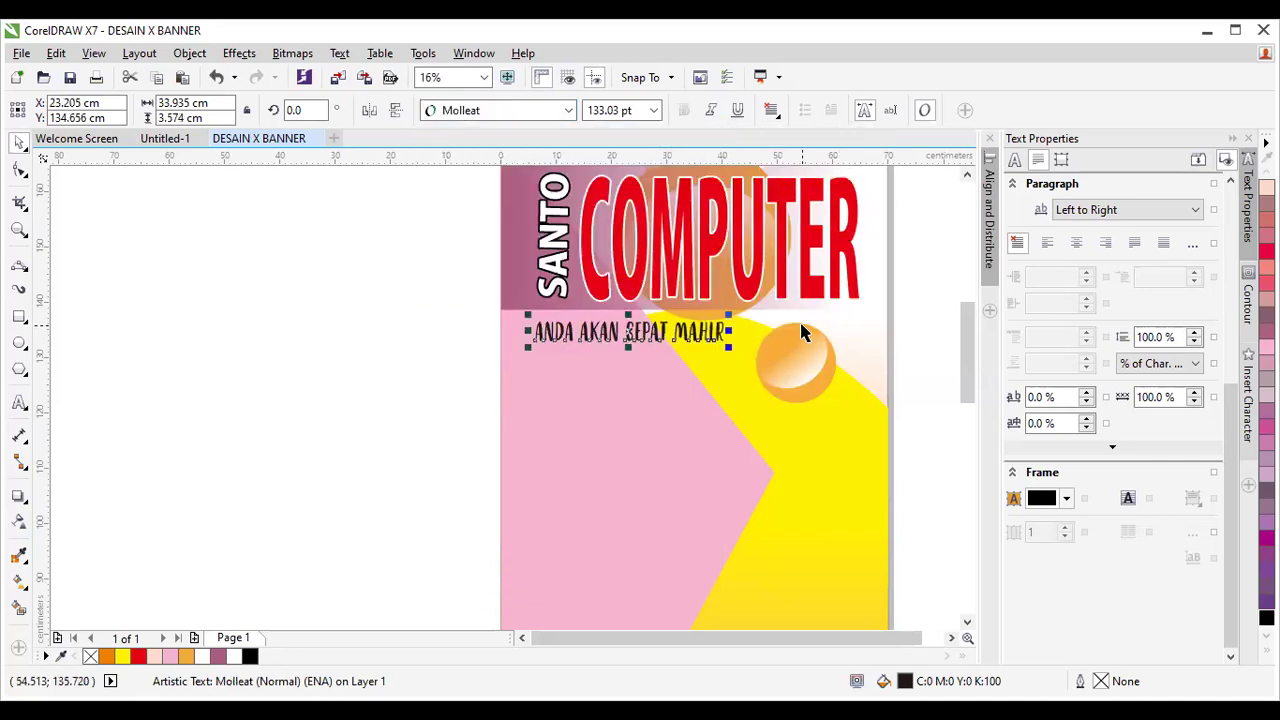
left_click(568, 110)
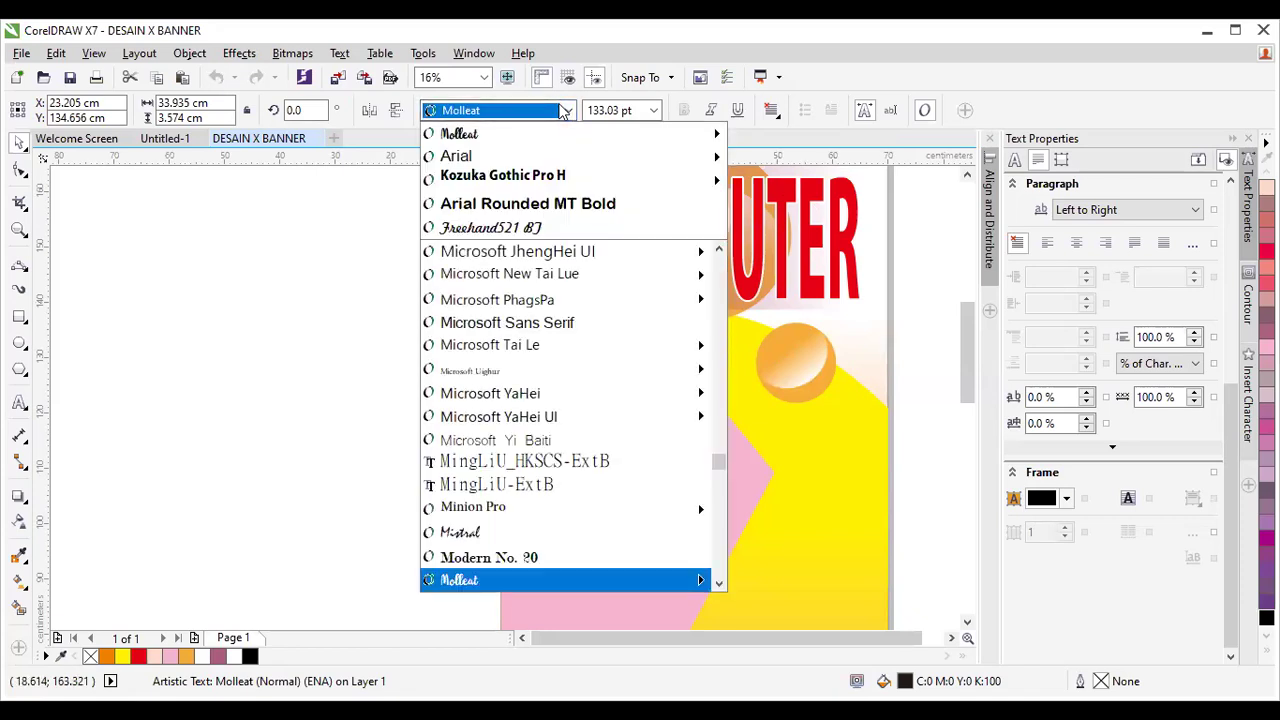
mouse_move(718, 137)
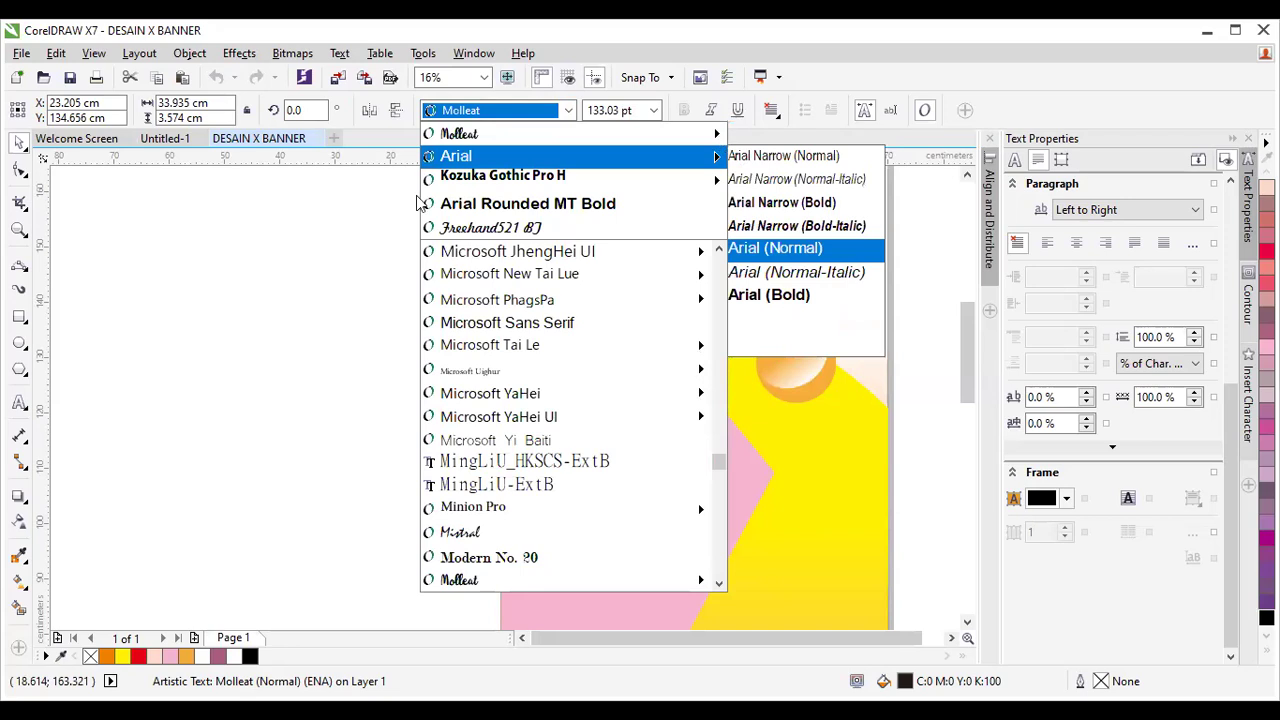
left_click(298, 220)
left_click_drag(595, 330, 590, 333)
left_click(557, 334)
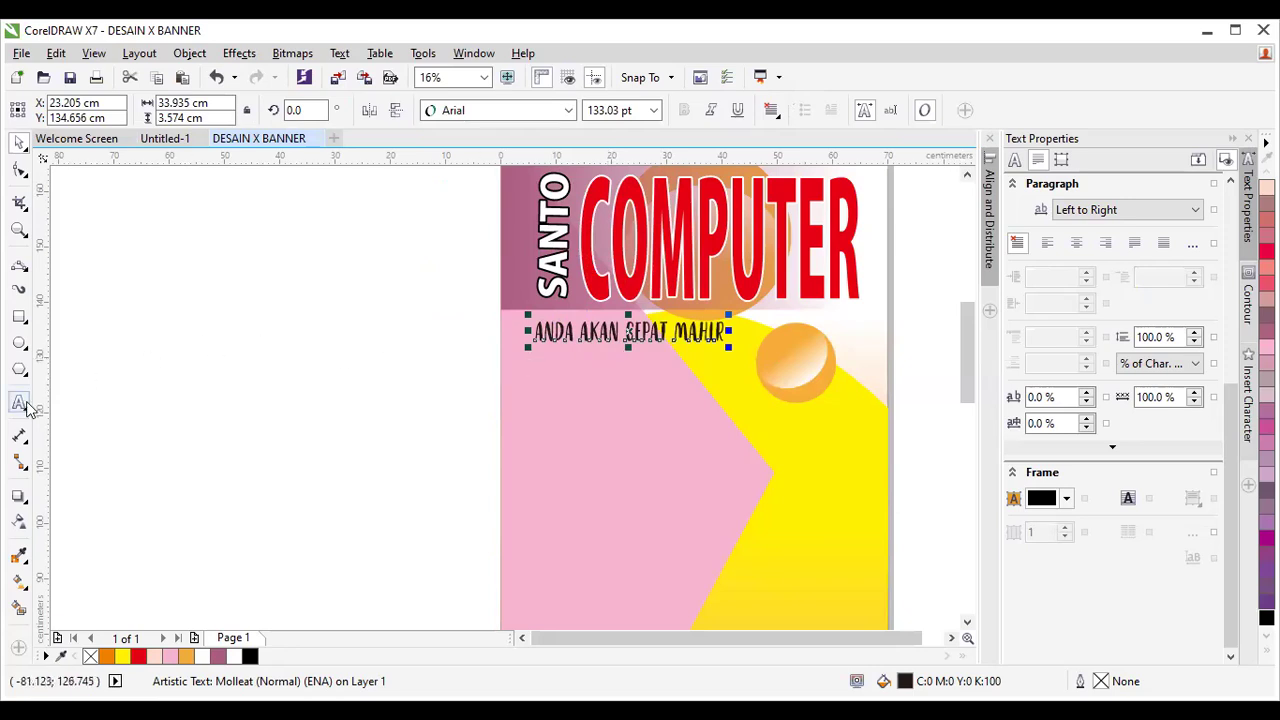
Add title-case 'Anda Akan Cepat Mahir' text at about 118 pt and delete the uppercase tagline.
left_click(332, 364)
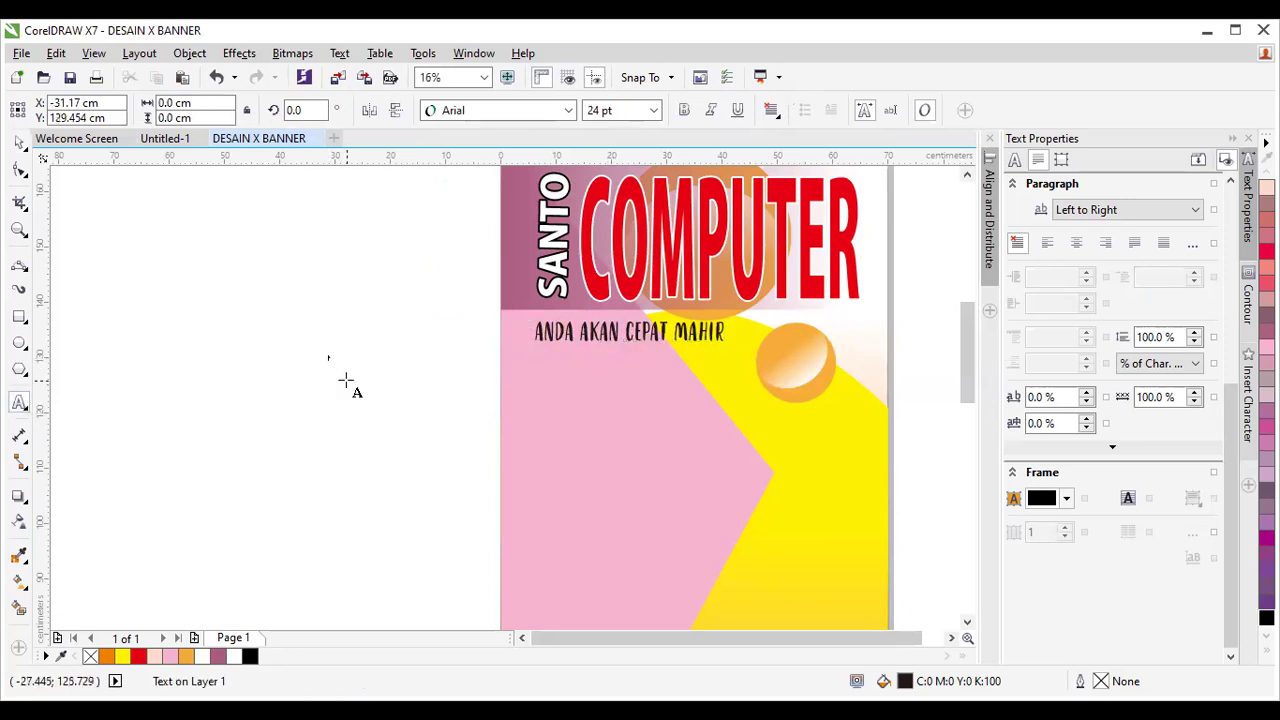
type("J")
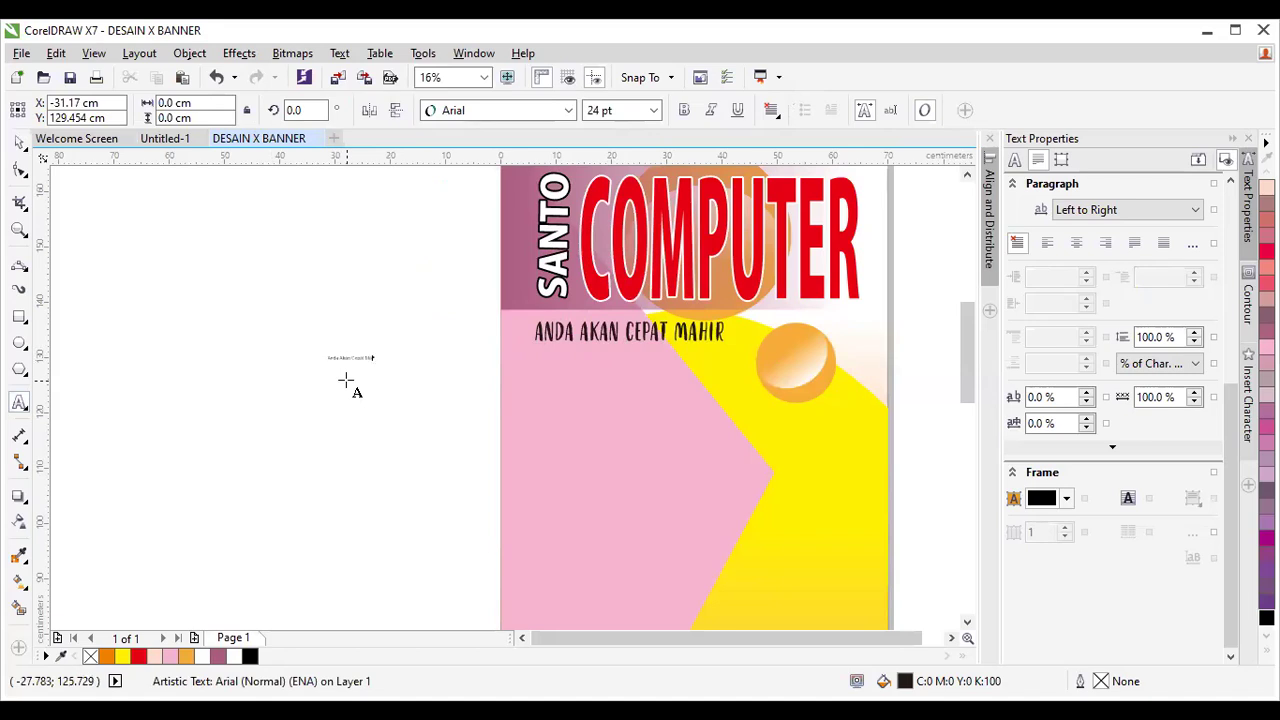
left_click(19, 143)
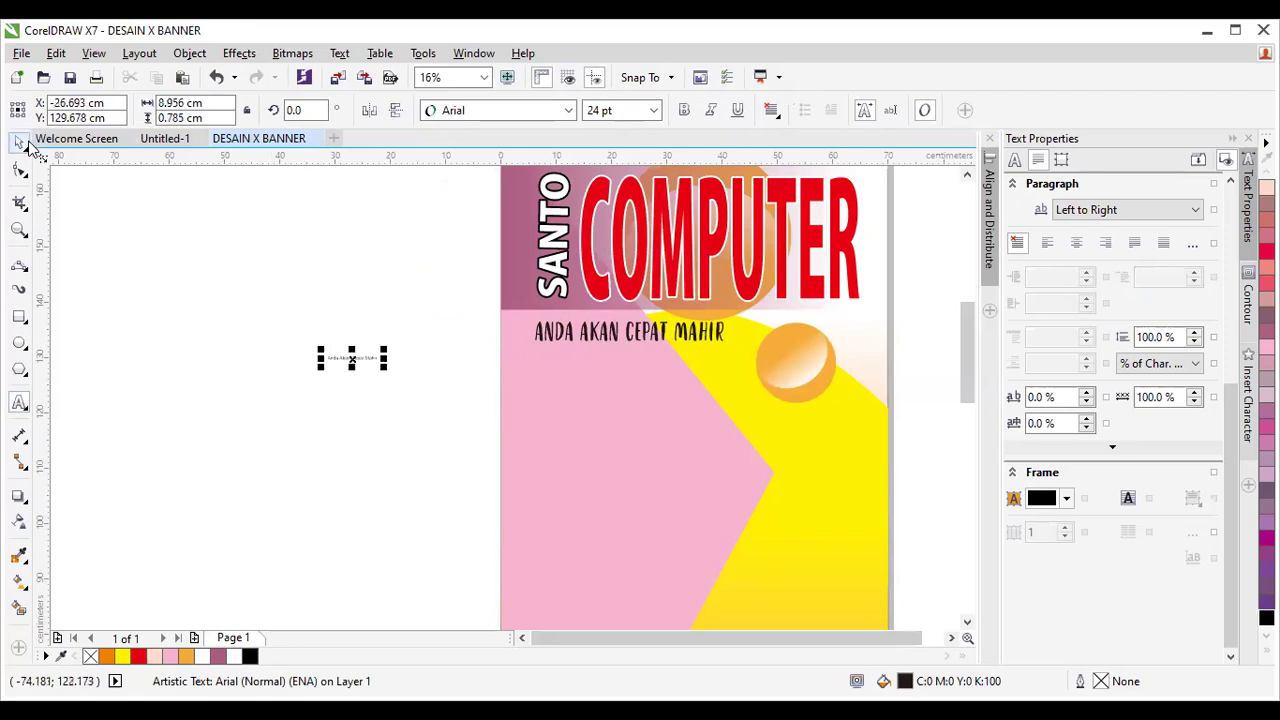
left_click_drag(385, 367, 653, 347)
key("Delete")
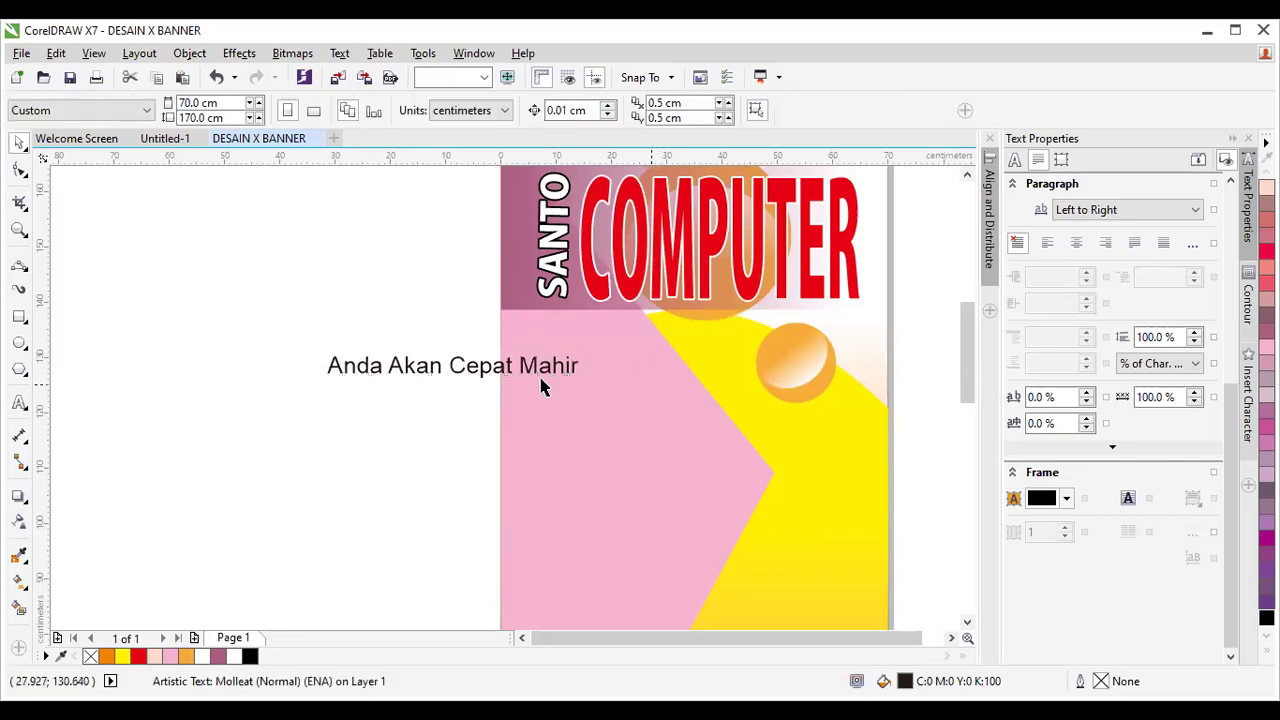
Set the new tagline in Molleat, move it below COMPUTER, and enlarge it to 223.294 pt.
left_click(508, 371)
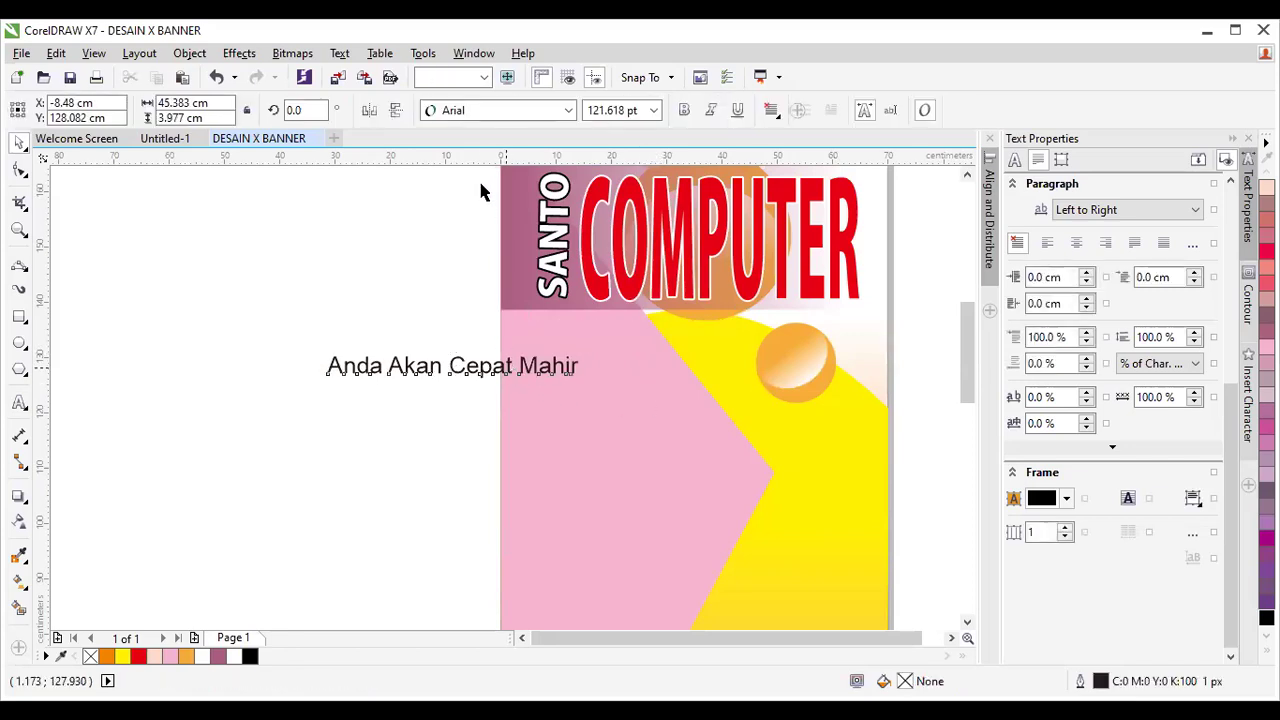
left_click(568, 111)
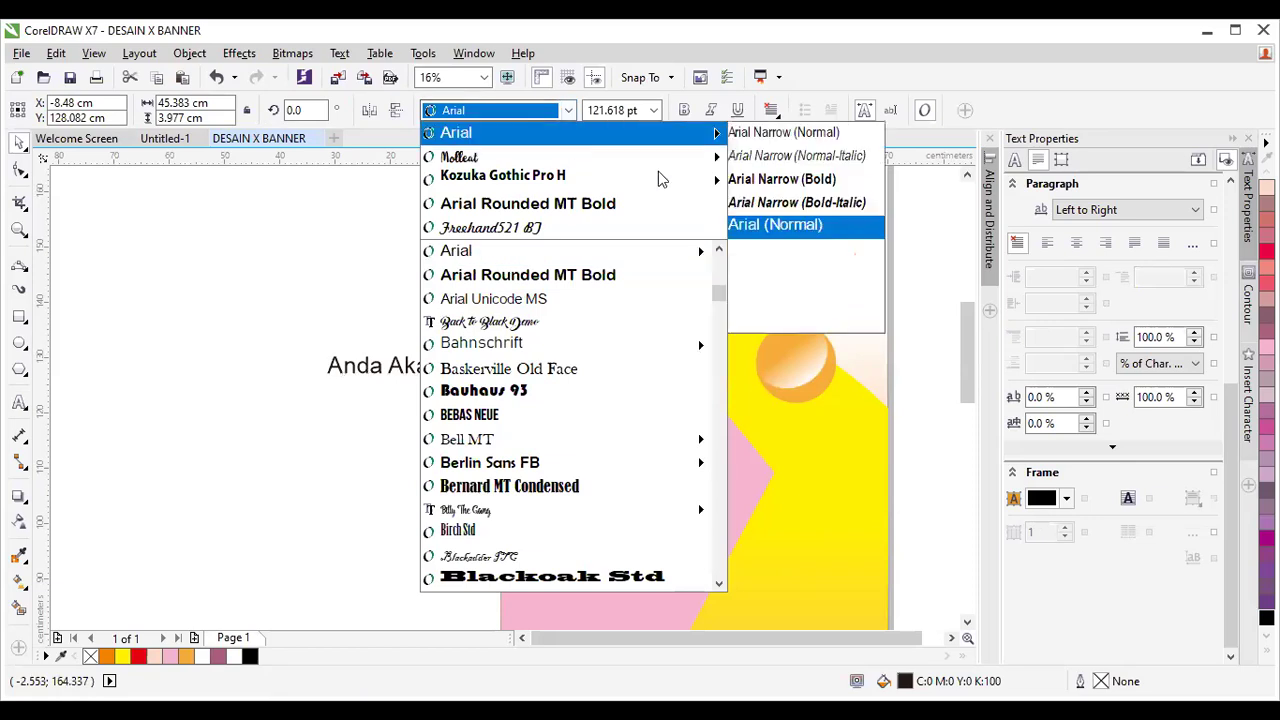
mouse_move(678, 178)
left_click(760, 158)
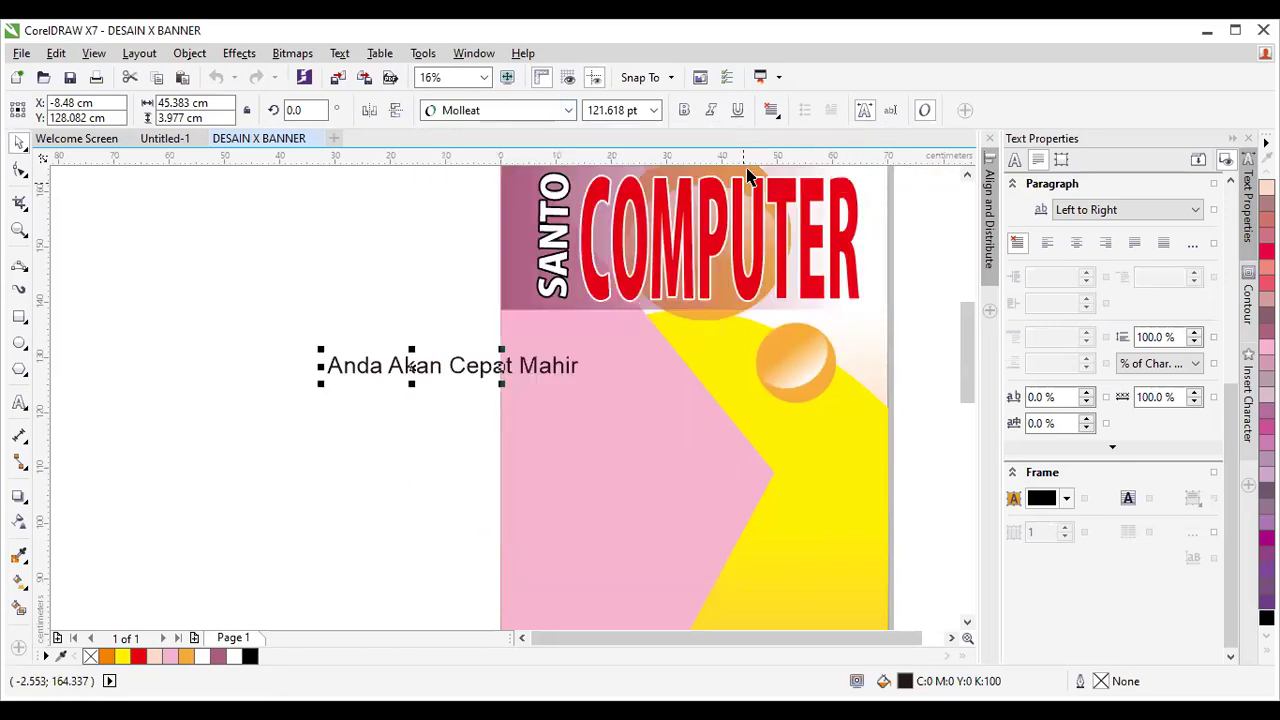
left_click_drag(411, 368, 620, 327)
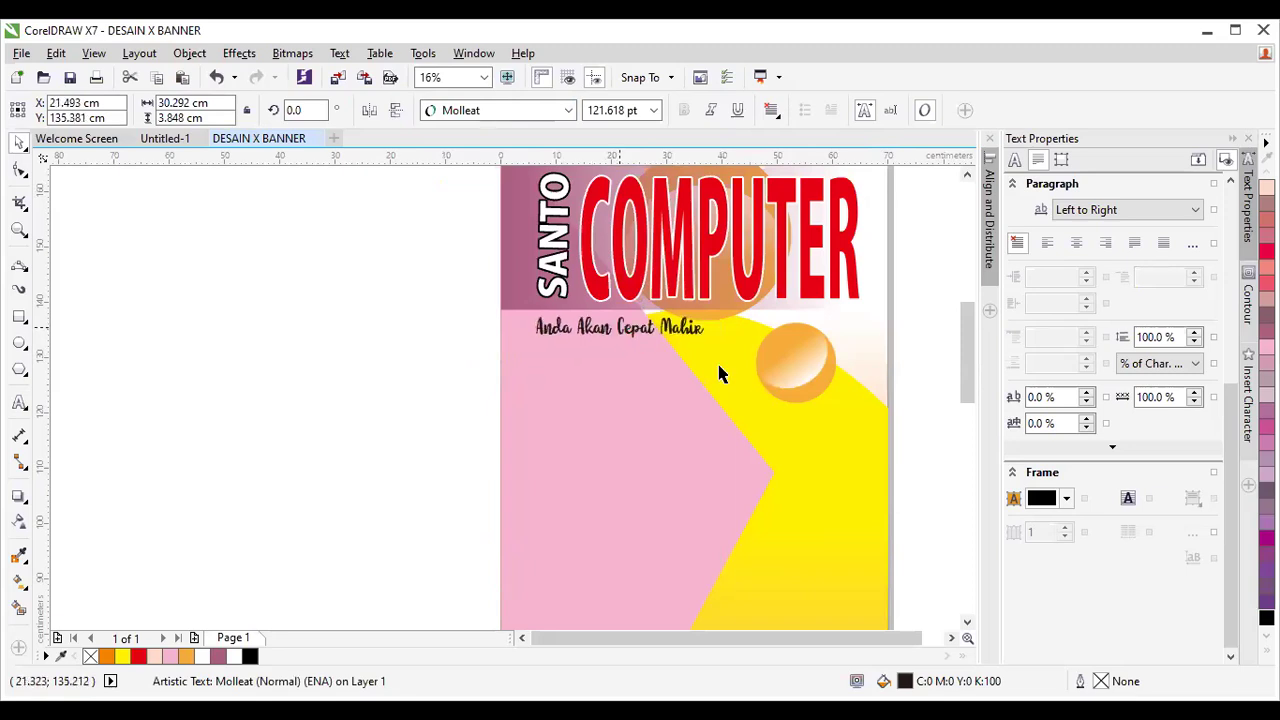
scroll(718, 374, "up", 2)
left_click_drag(751, 371, 806, 418)
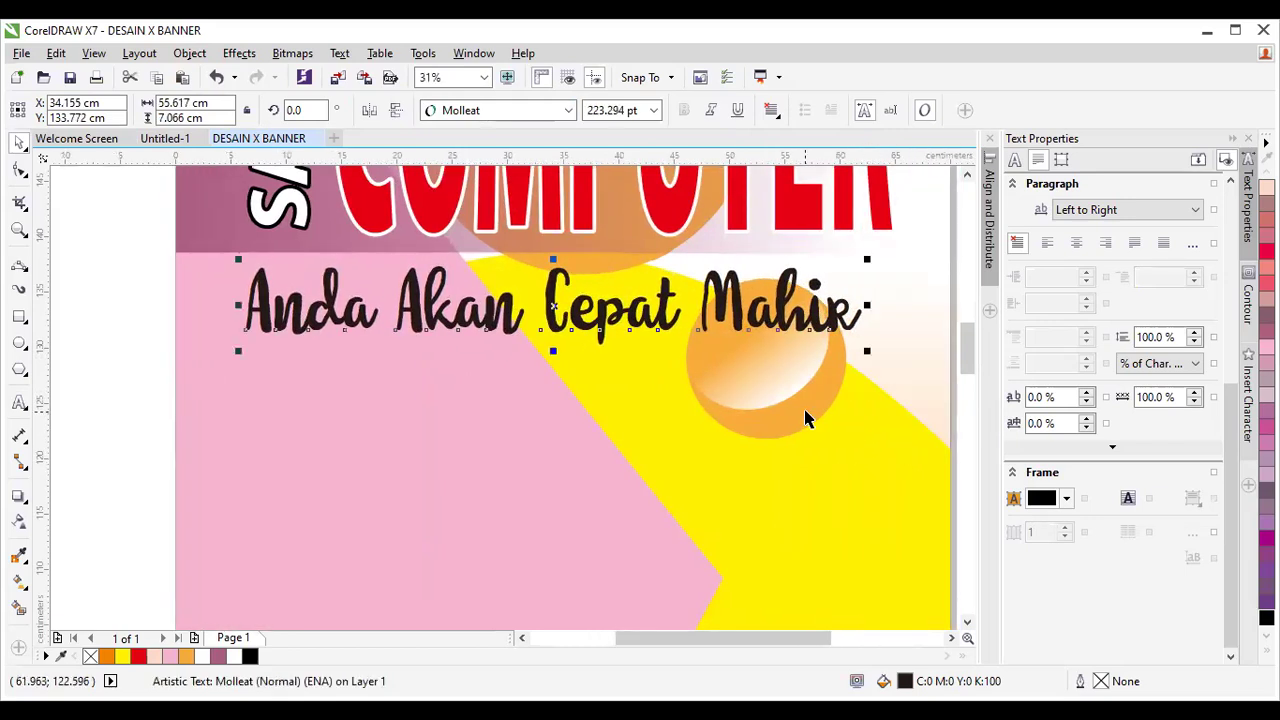
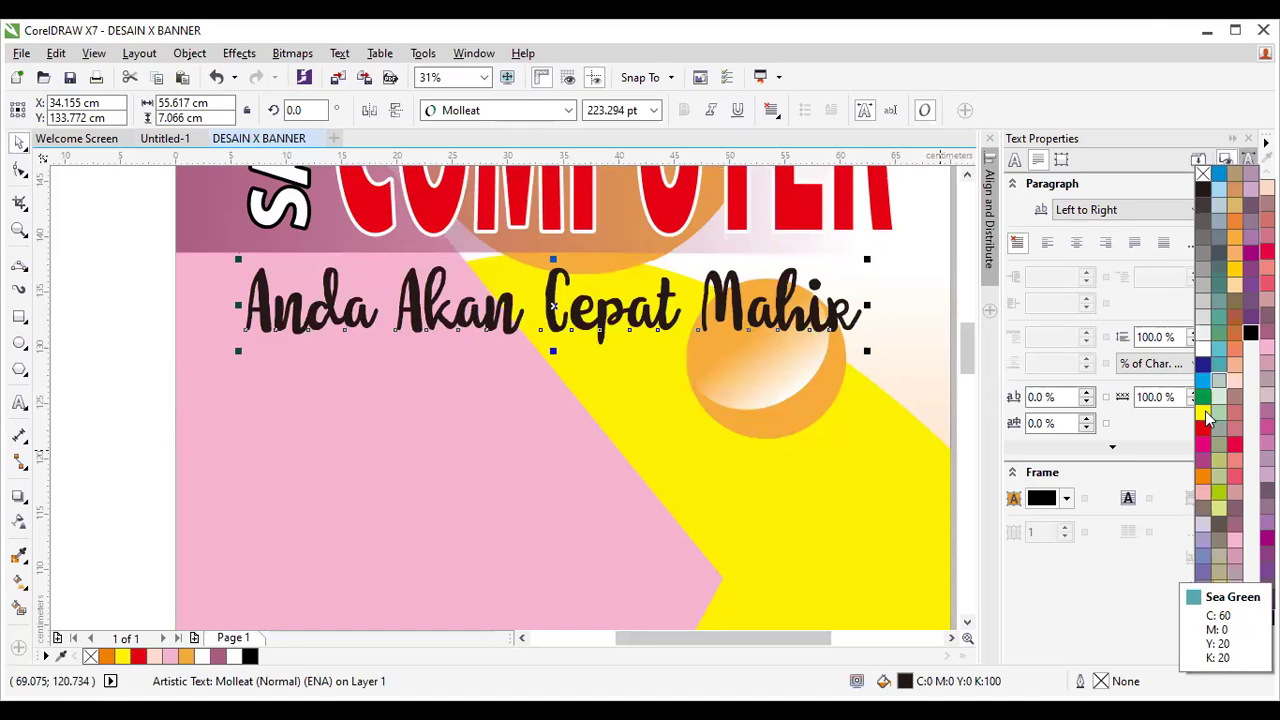
Fill the 'Anda Akan Cepat Mahir' tagline black and give it a white outline from the palette.
left_click(1205, 415)
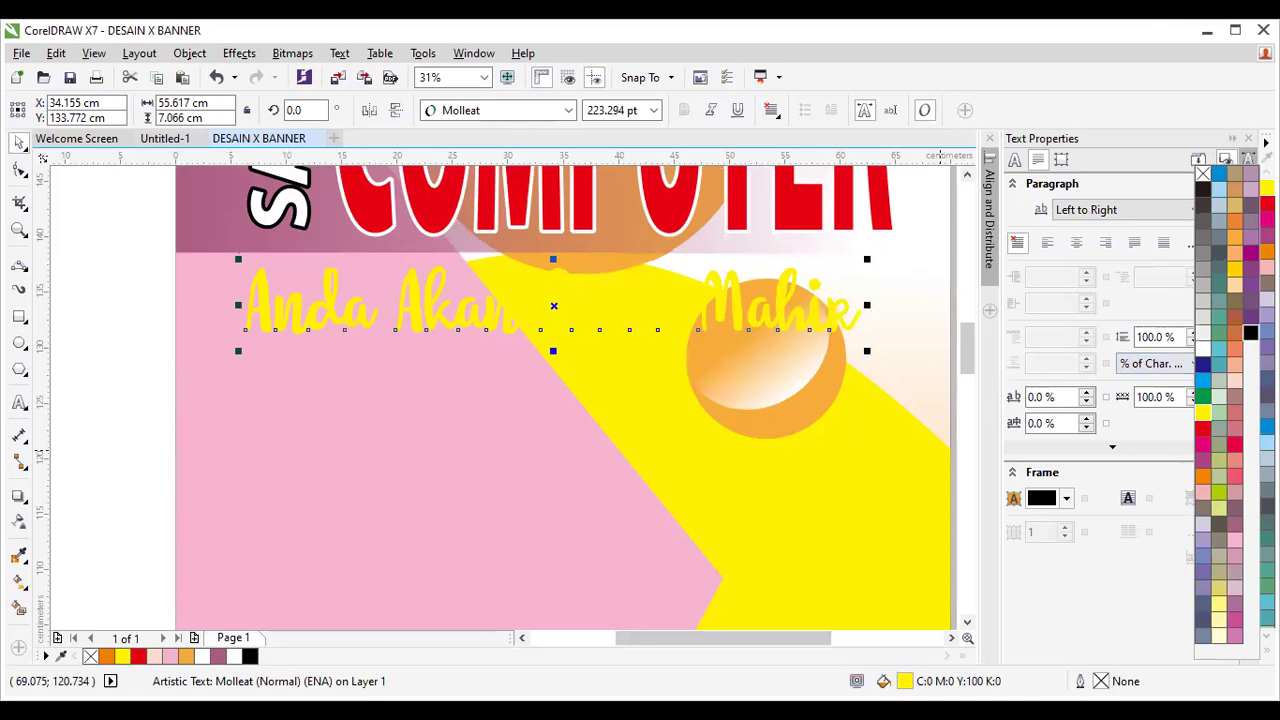
right_click(1250, 333)
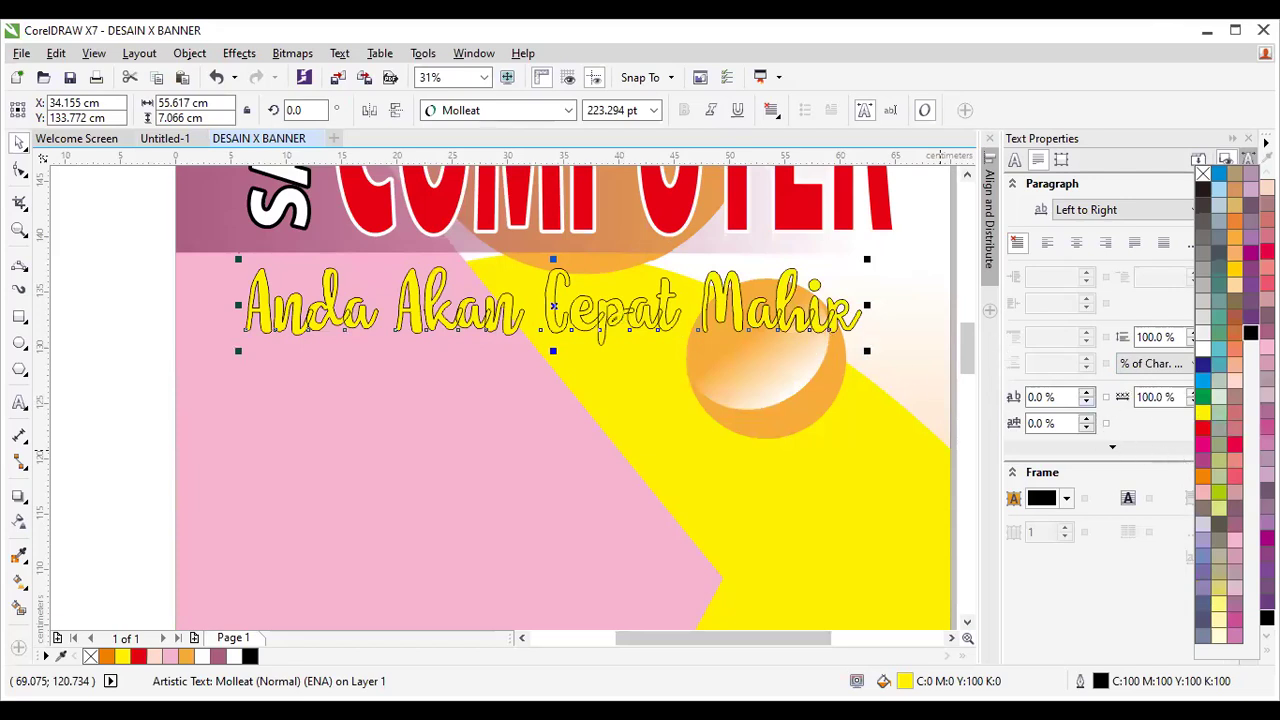
left_click(1201, 336)
left_click_drag(1203, 350, 830, 315)
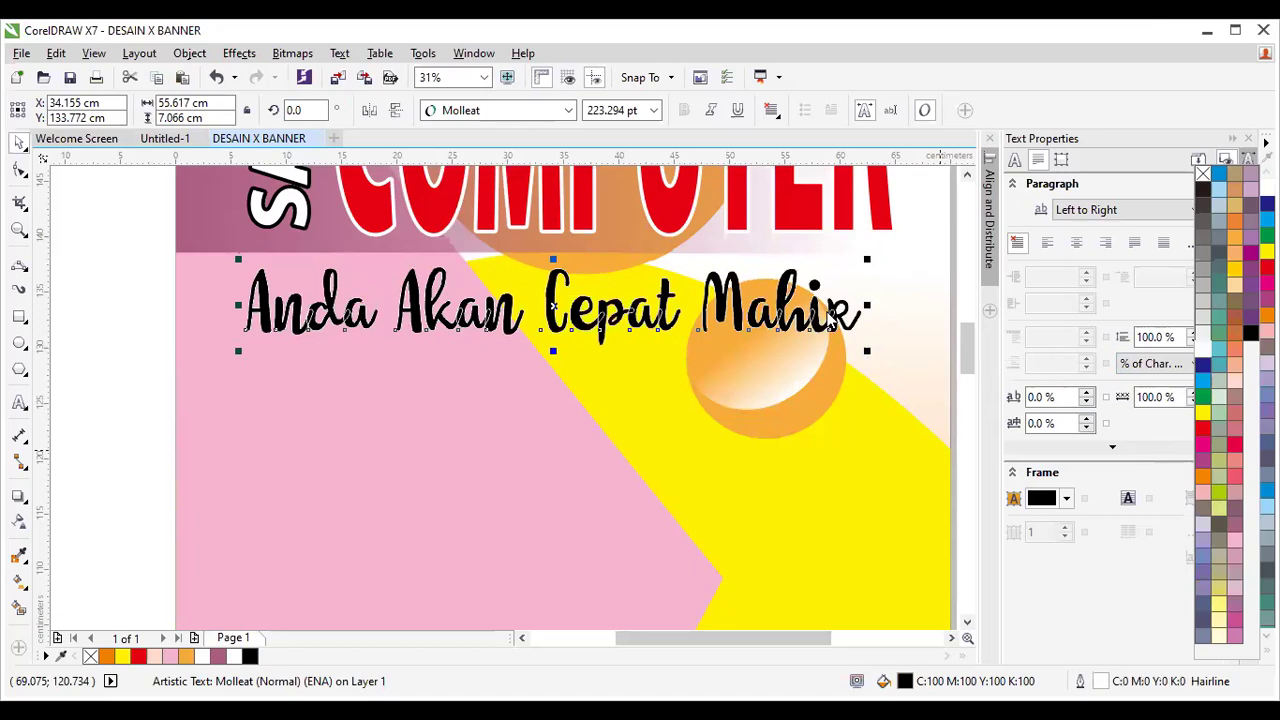
Try a 30 px outline width on the tagline, then undo it as too thick.
key("F12")
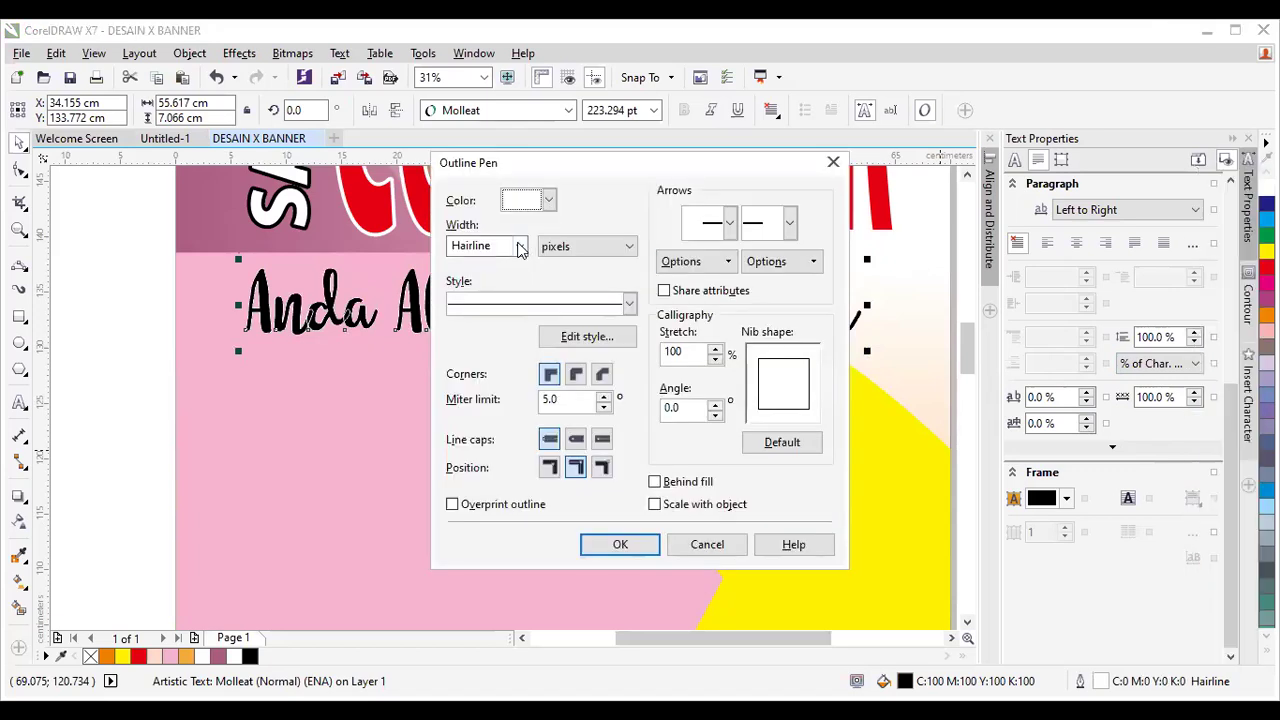
left_click(519, 247)
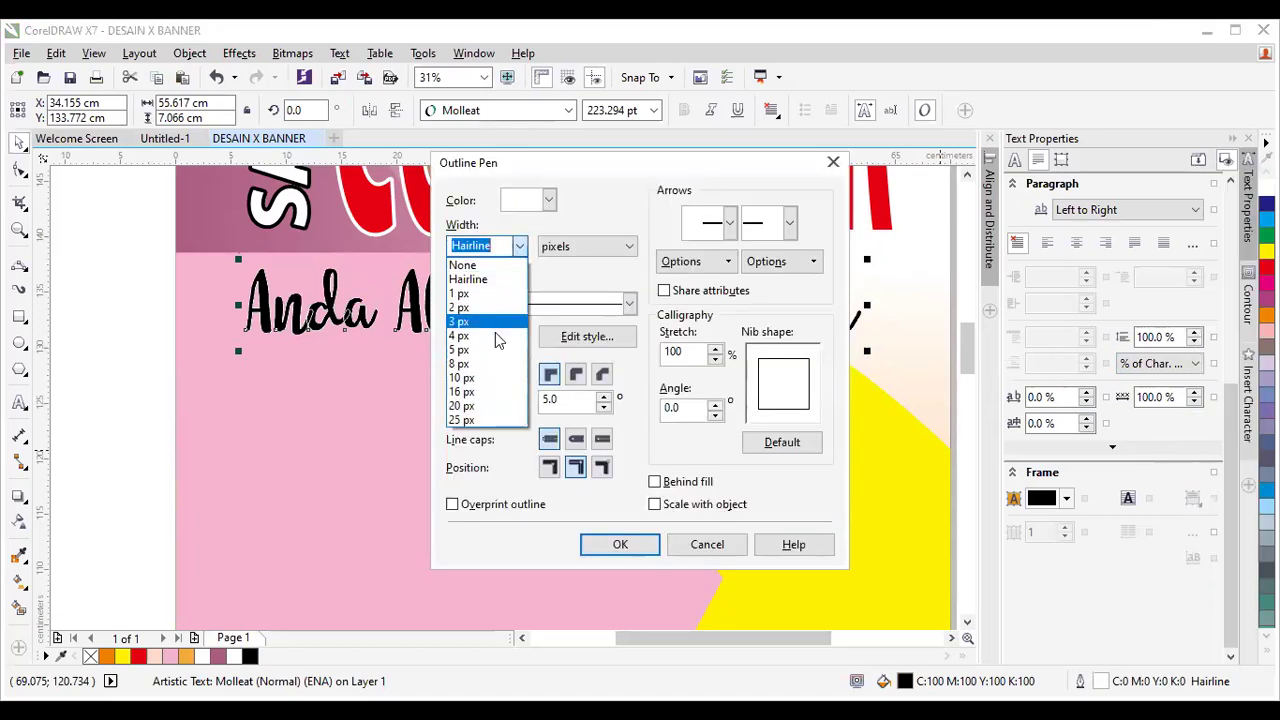
left_click(497, 420)
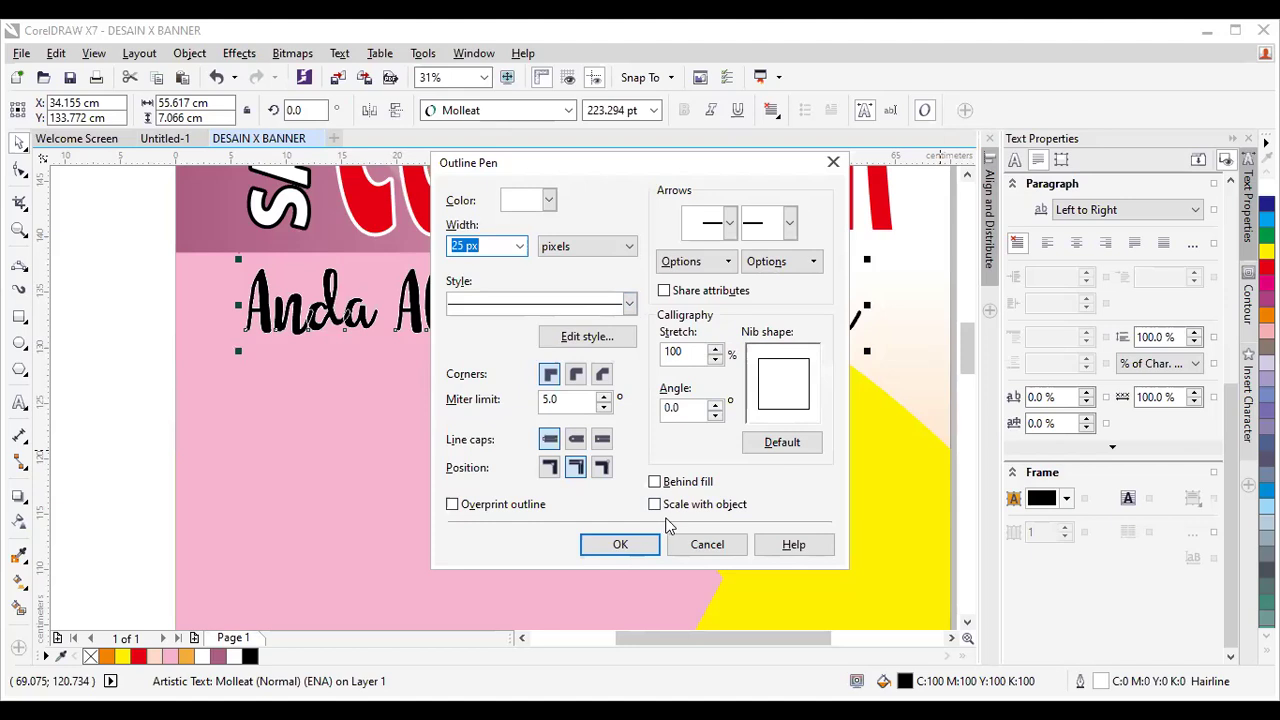
left_click_drag(489, 248, 434, 260)
type("30")
left_click(630, 550)
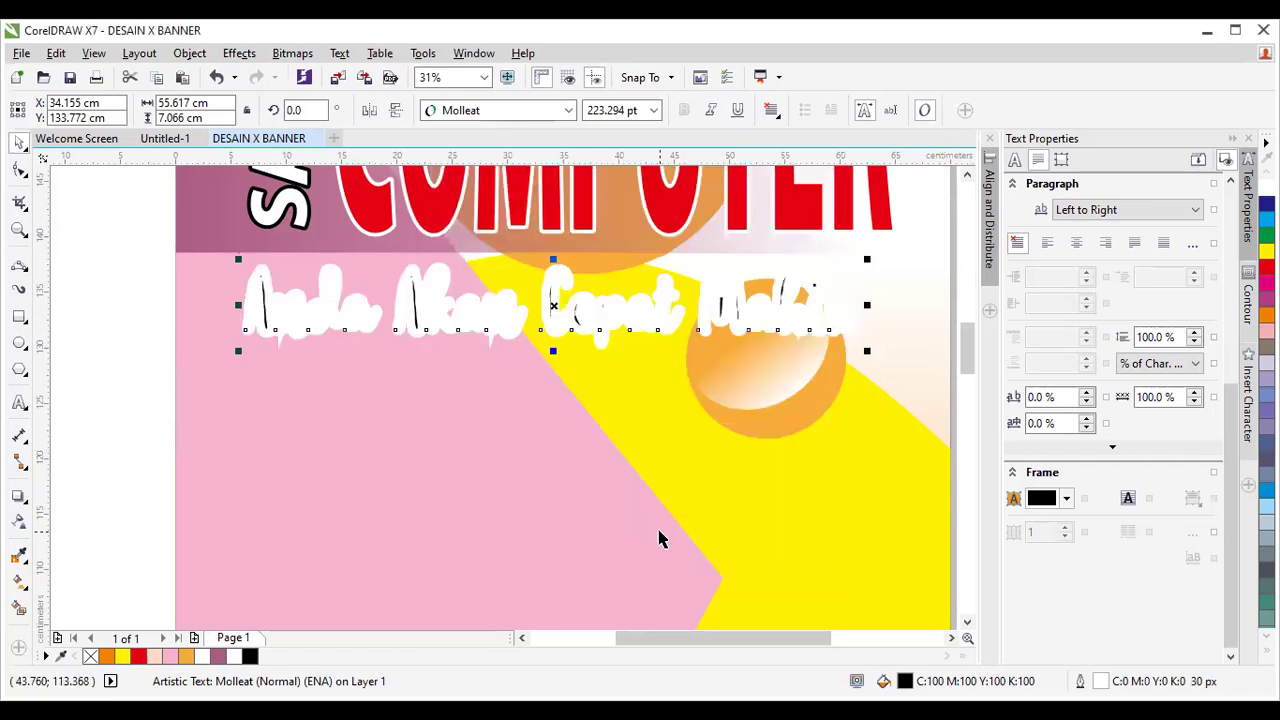
key("ctrl+z")
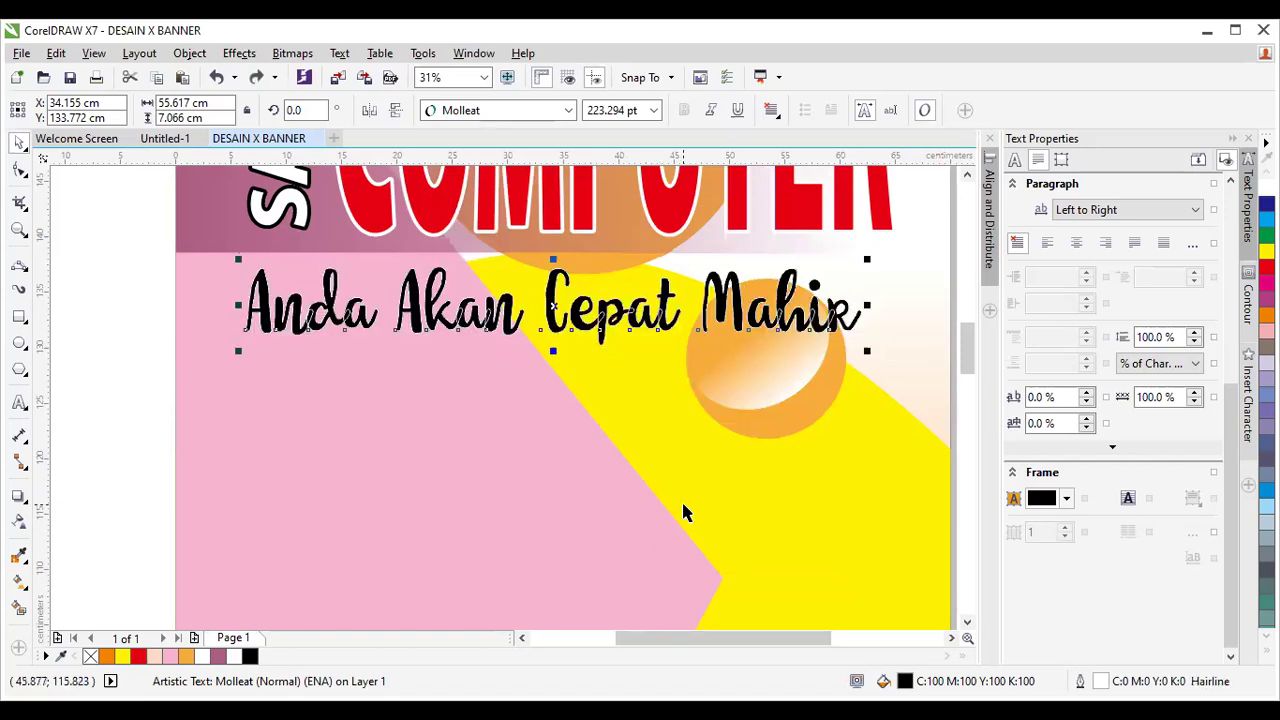
Set the tagline's outline to 25 px, behind the fill and scaling with the object.
key("F12")
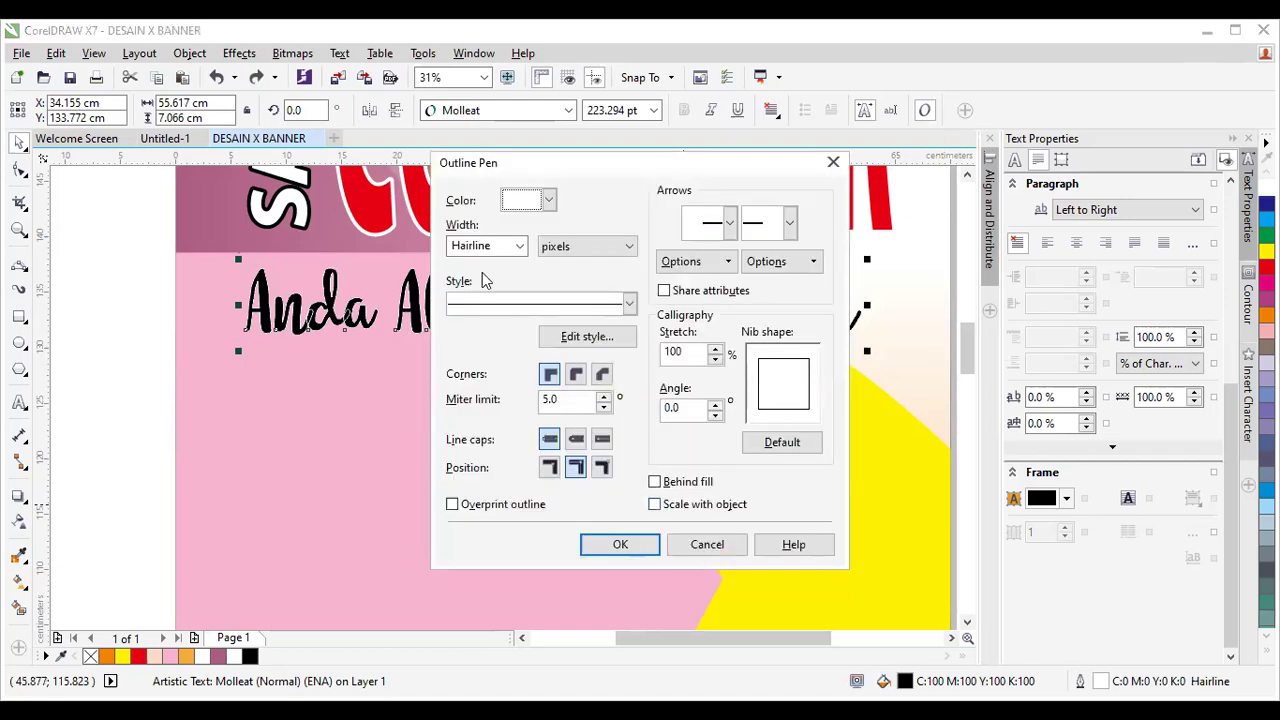
left_click(519, 246)
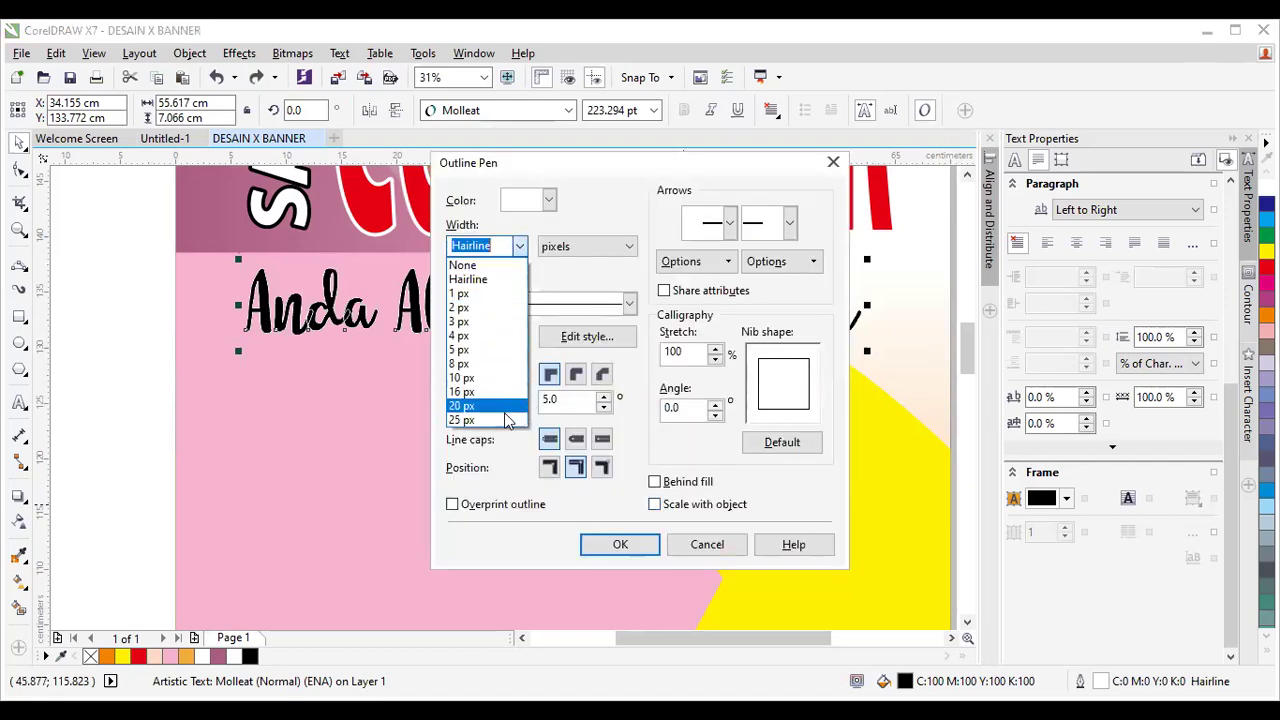
left_click(503, 421)
left_click(686, 482)
left_click(700, 505)
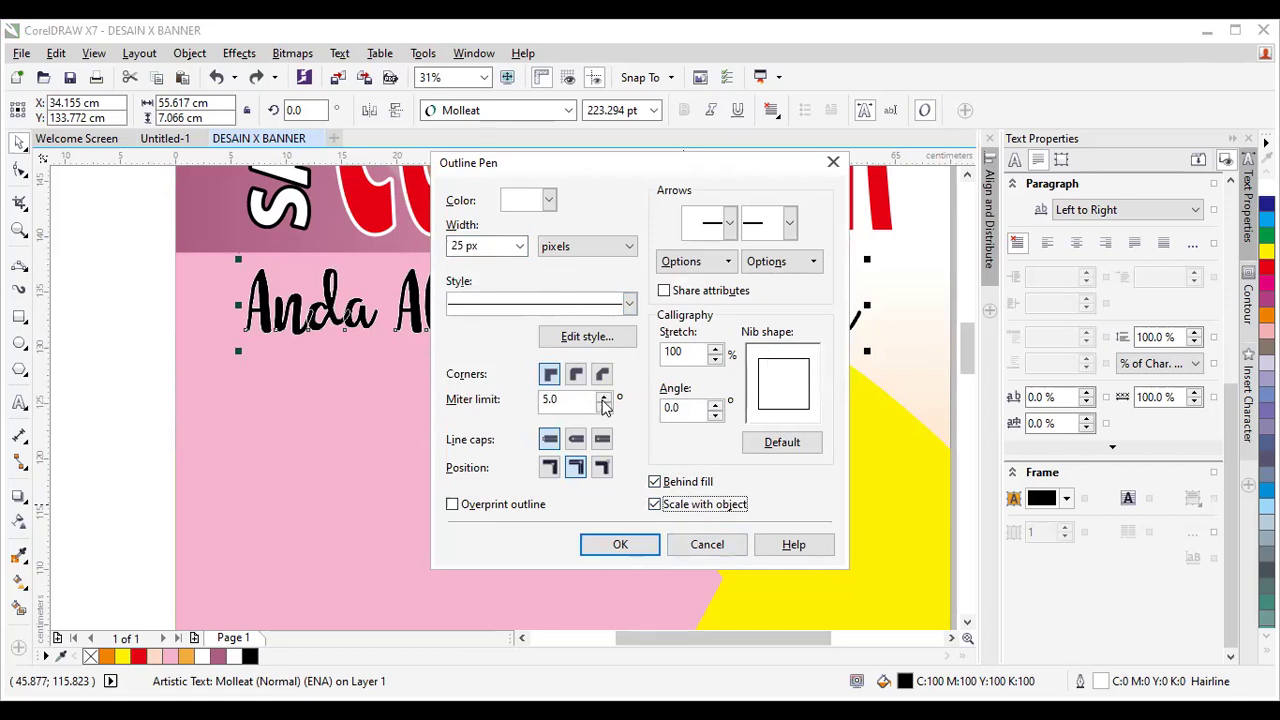
left_click(640, 545)
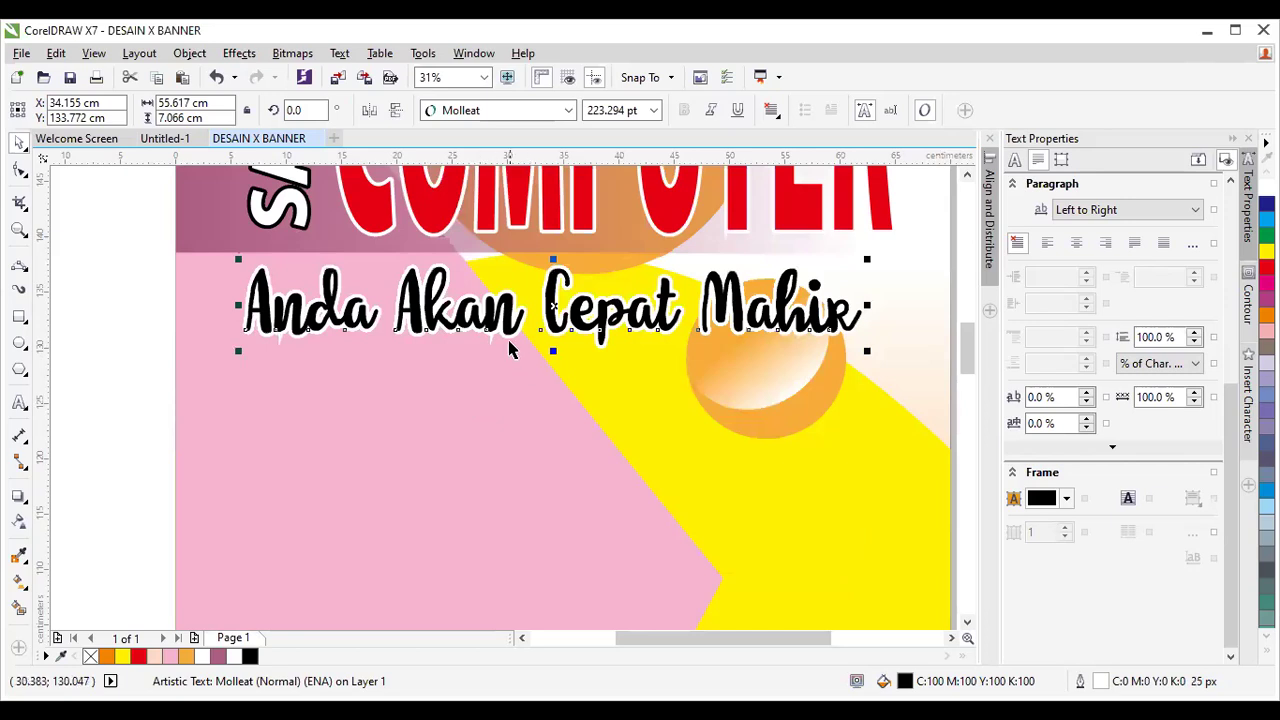
scroll(517, 354, "up", 2)
scroll(514, 365, "up", 2)
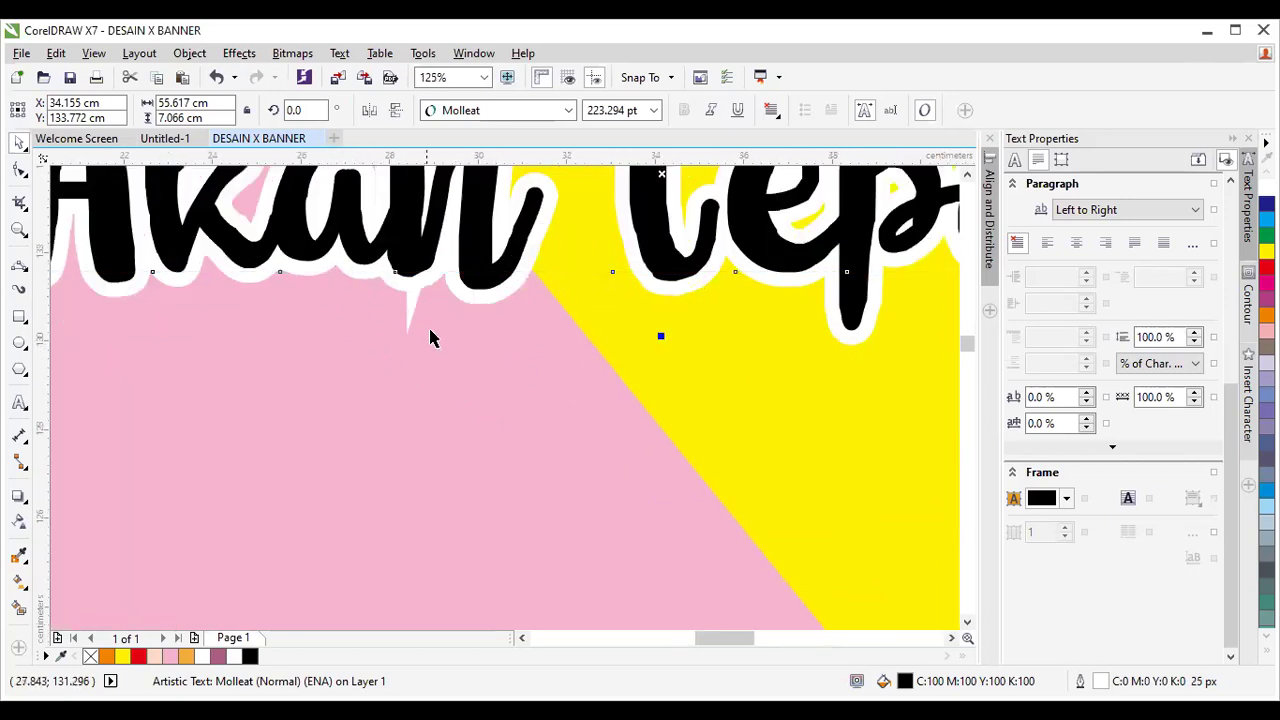
scroll(420, 354, "up", 1)
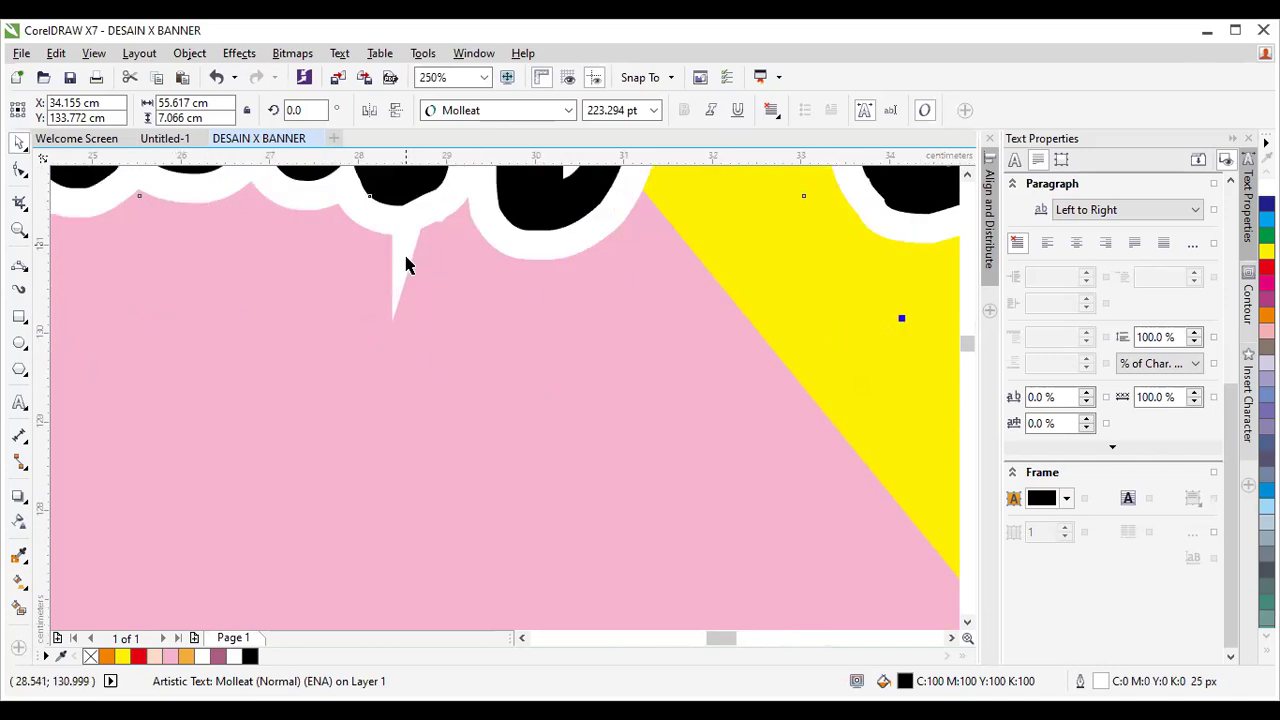
scroll(440, 317, "down", 1)
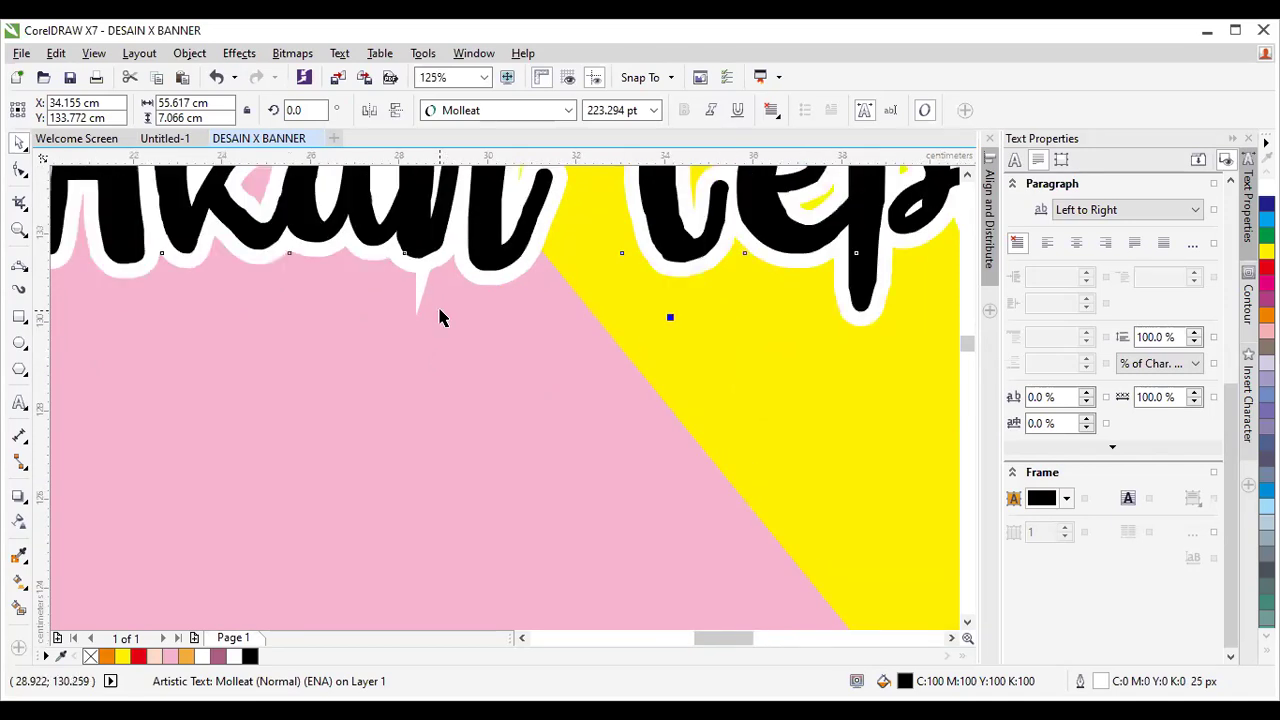
scroll(442, 318, "down", 1)
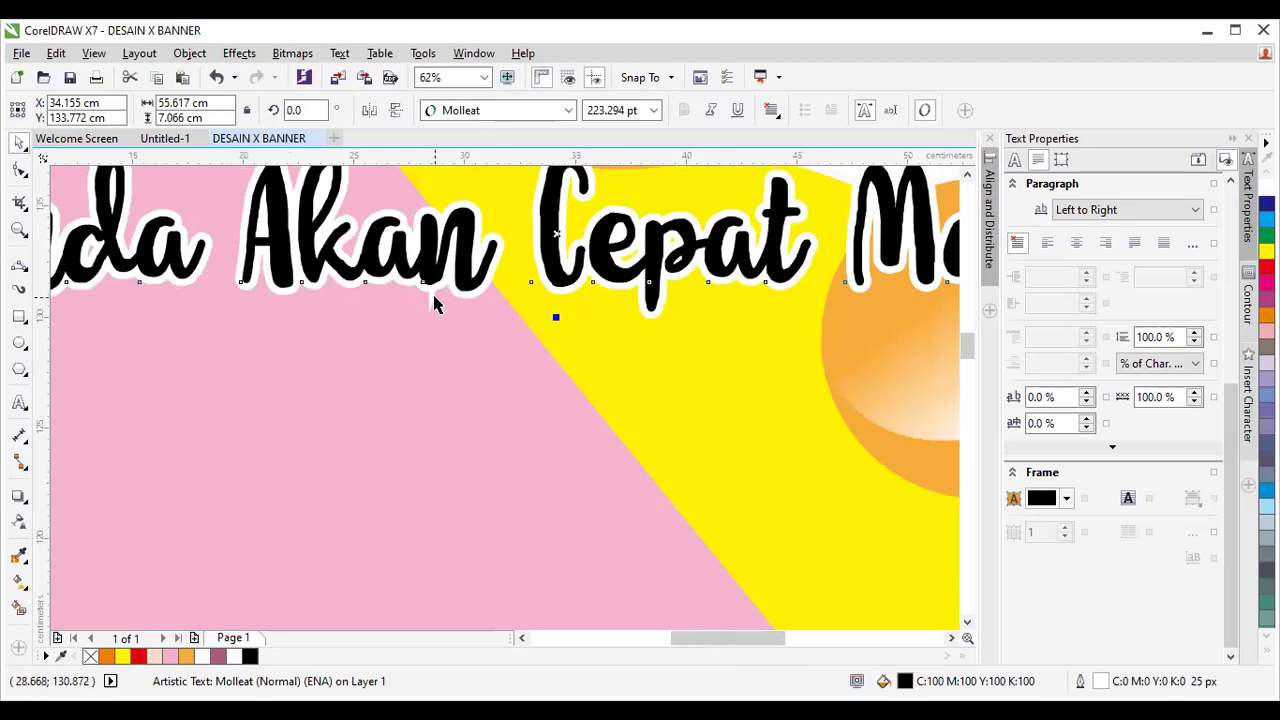
scroll(435, 300, "up", 1)
scroll(440, 315, "down", 2)
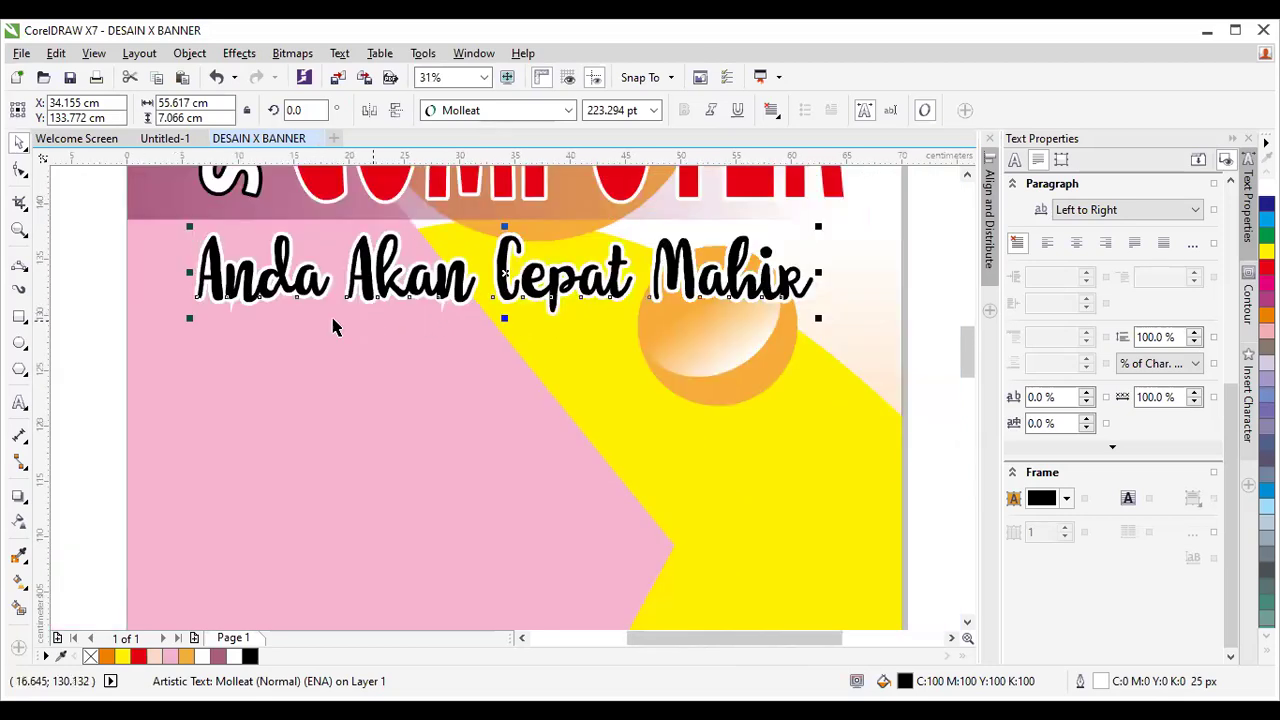
scroll(230, 305, "up", 1)
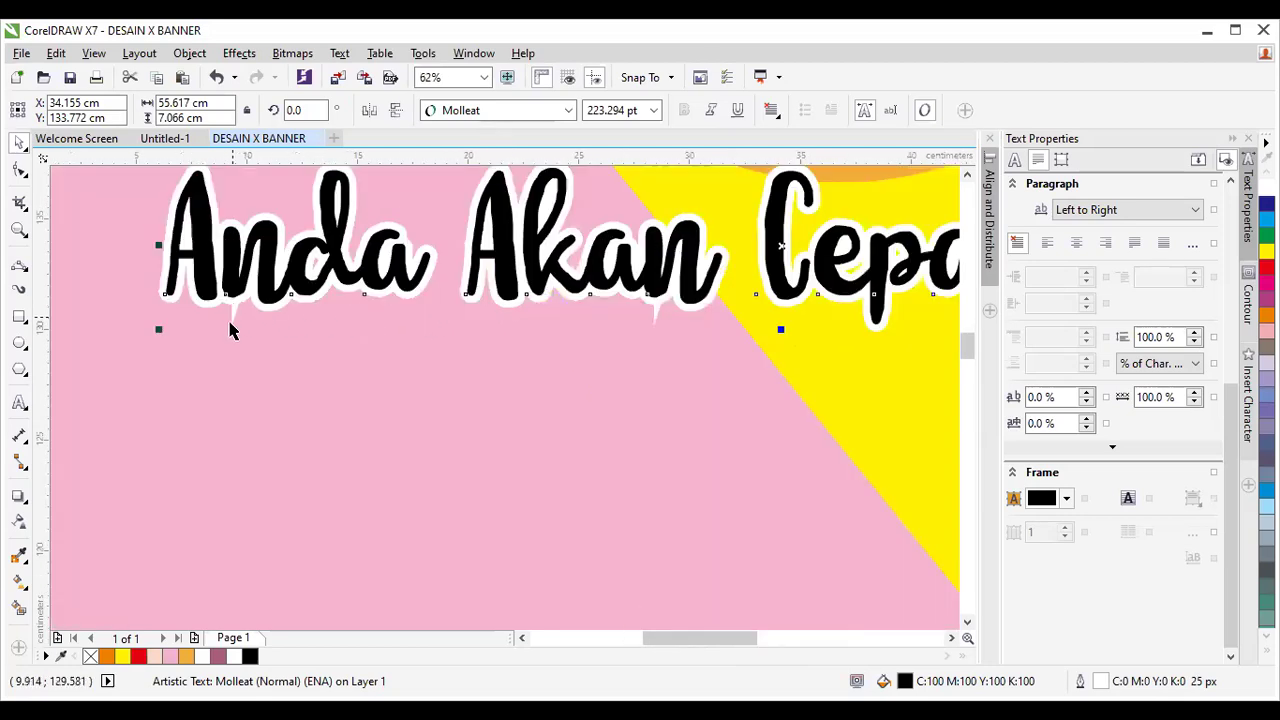
scroll(237, 325, "up", 1)
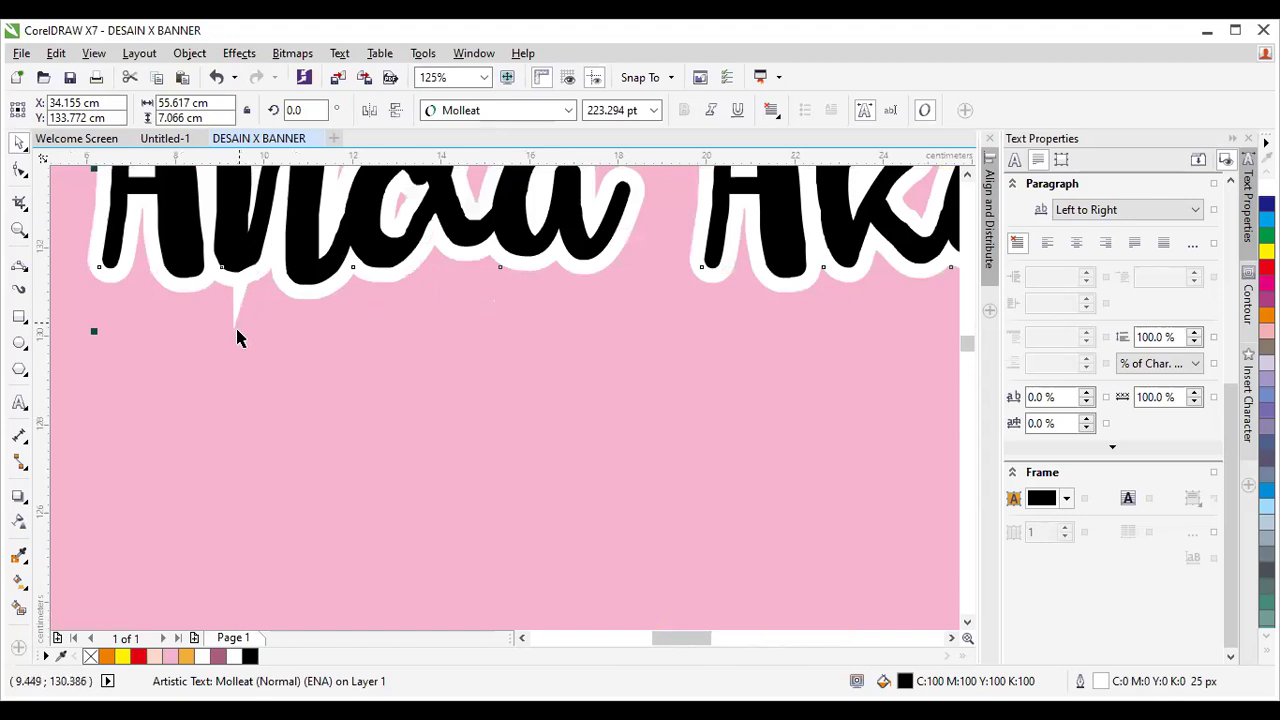
scroll(240, 345, "down", 1)
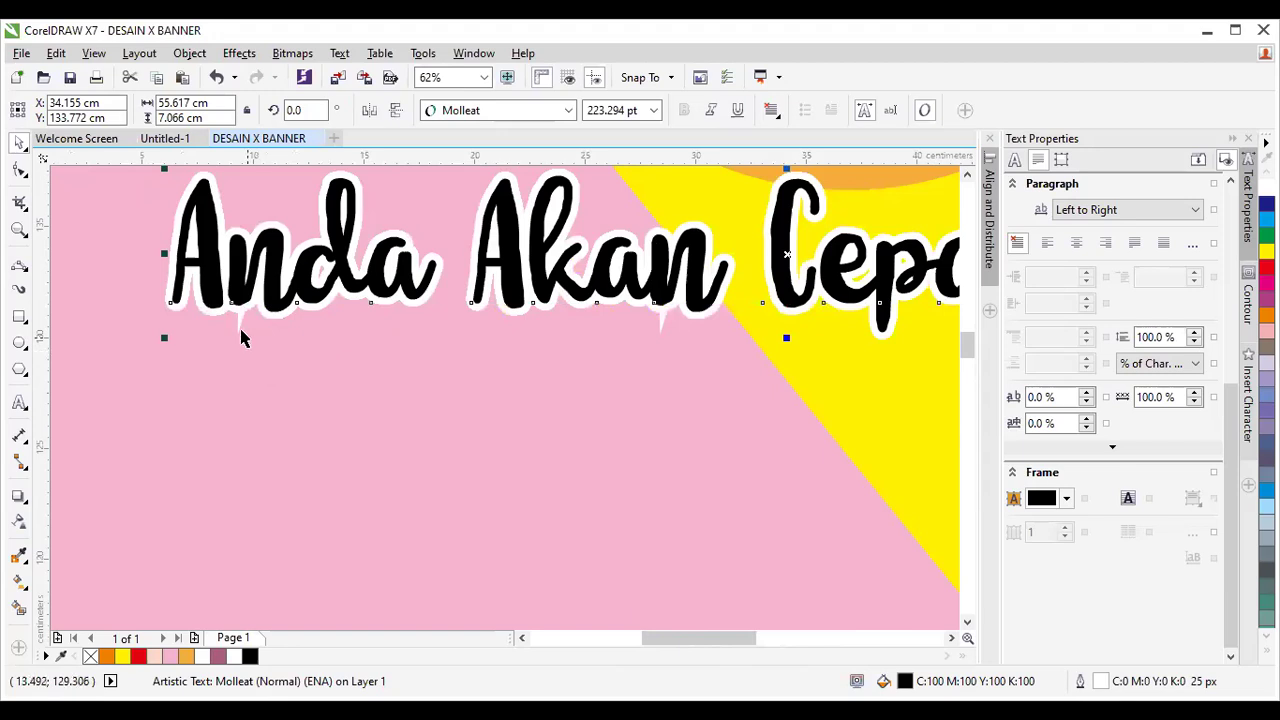
scroll(245, 332, "up", 1)
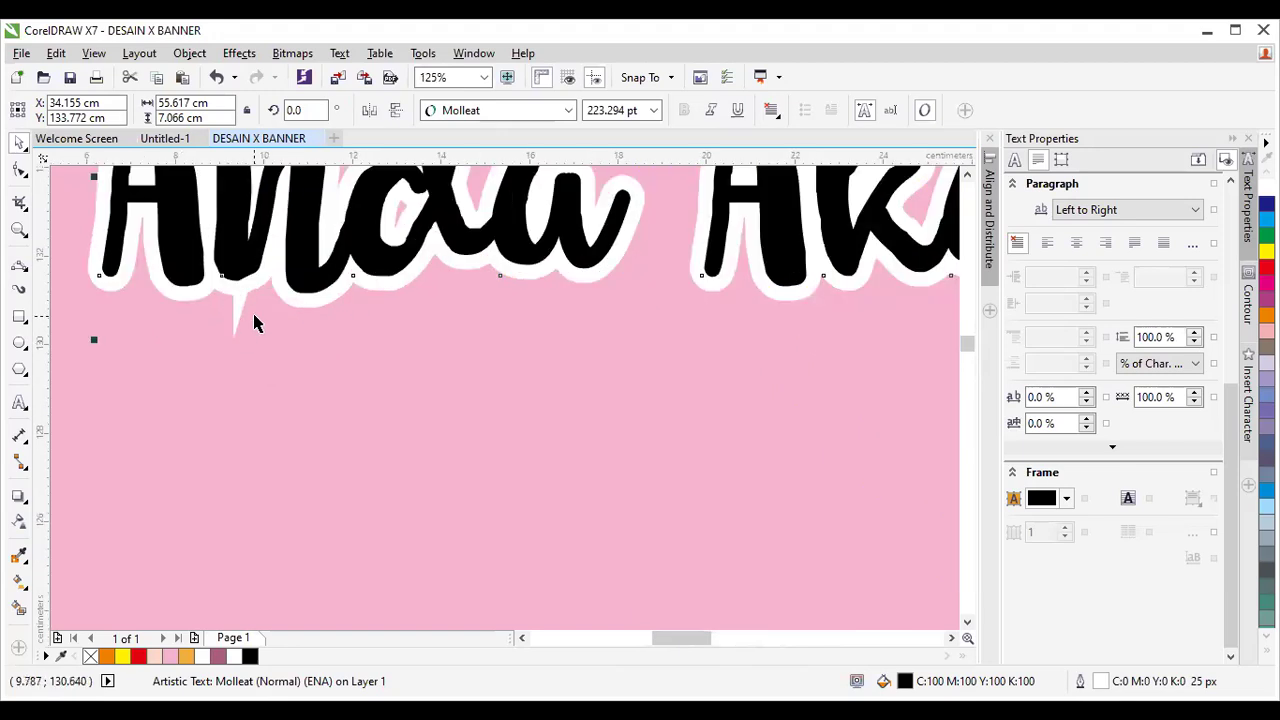
scroll(252, 316, "down", 1)
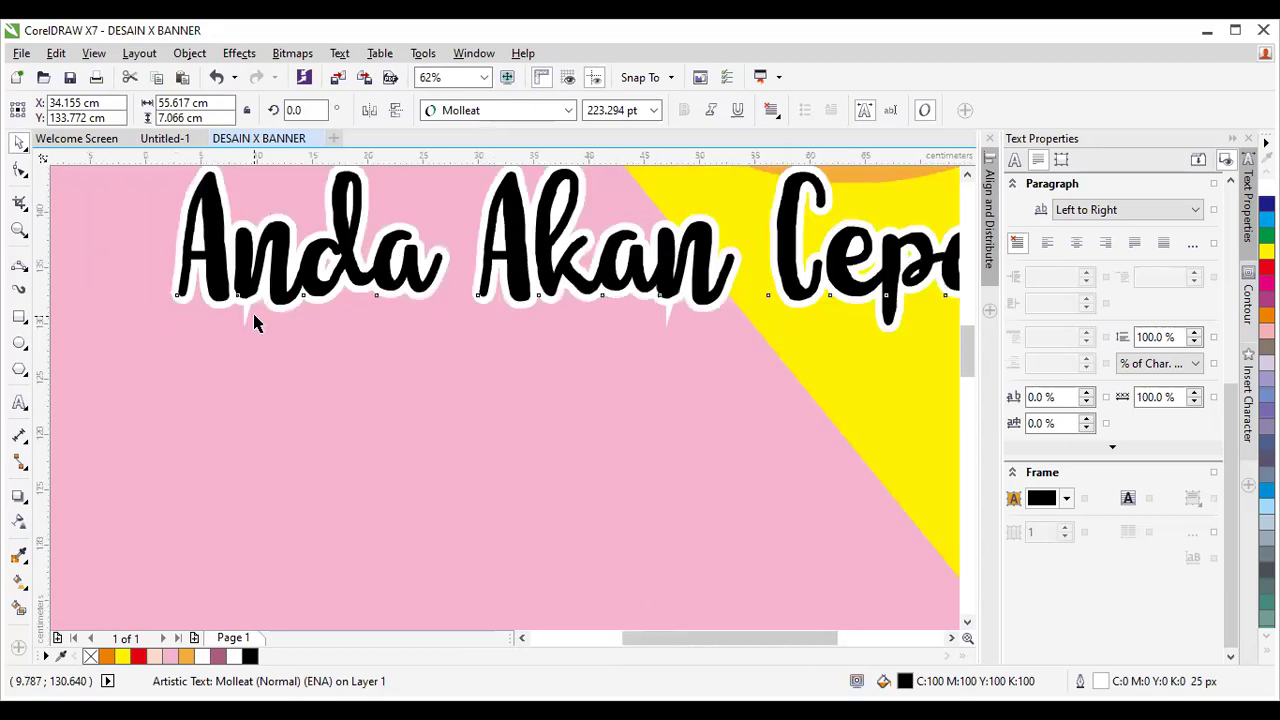
scroll(252, 316, "down", 1)
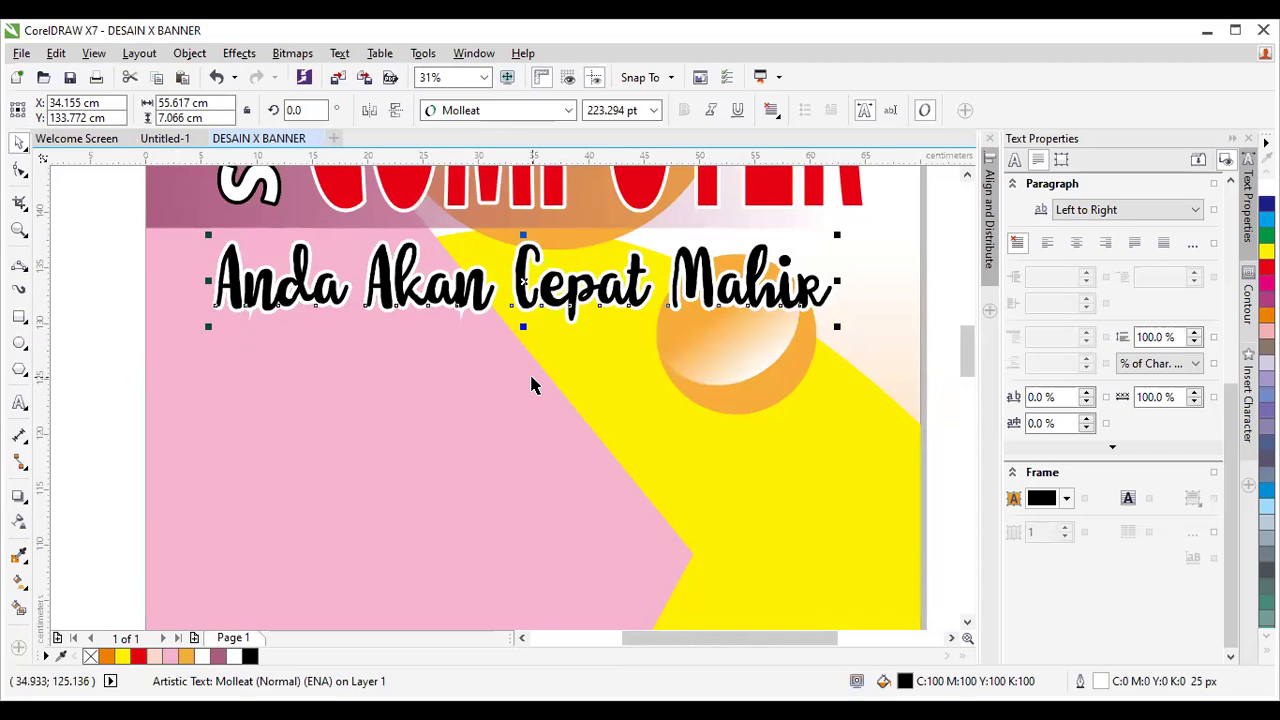
Give the tagline's white outline rounded corners and rounded line ends.
key("F12")
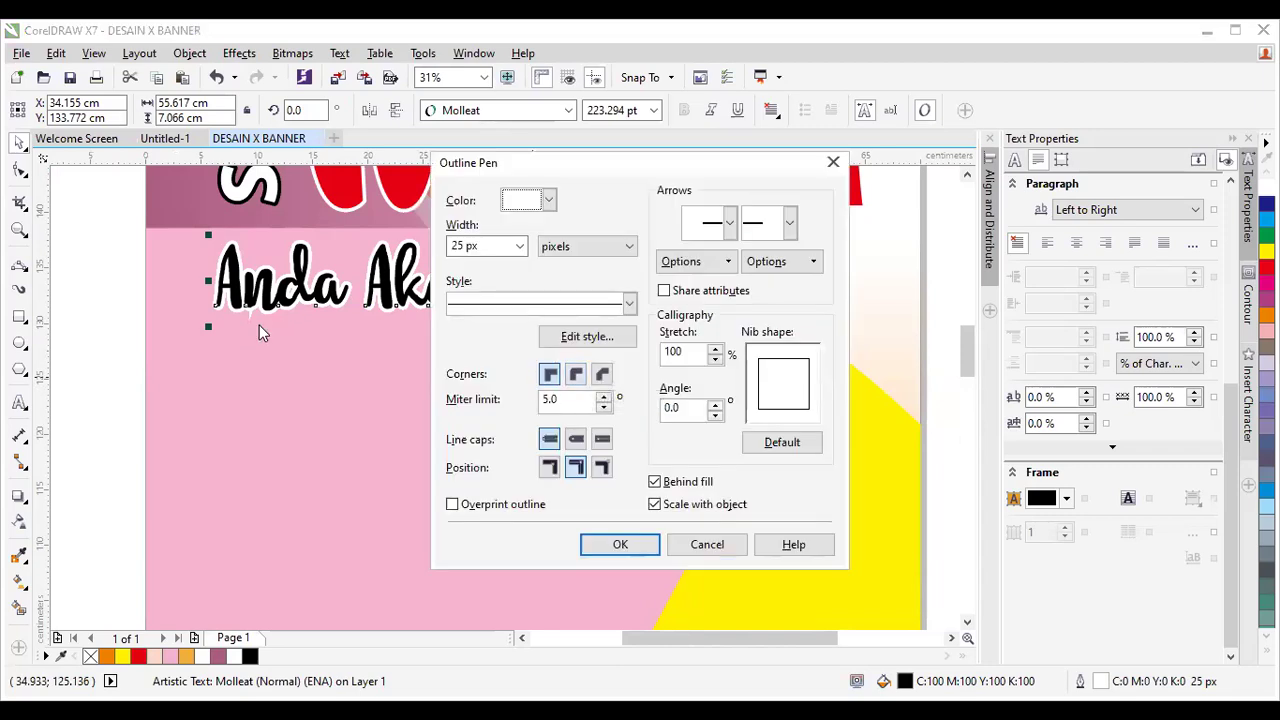
left_click(575, 375)
left_click(575, 439)
left_click(575, 467)
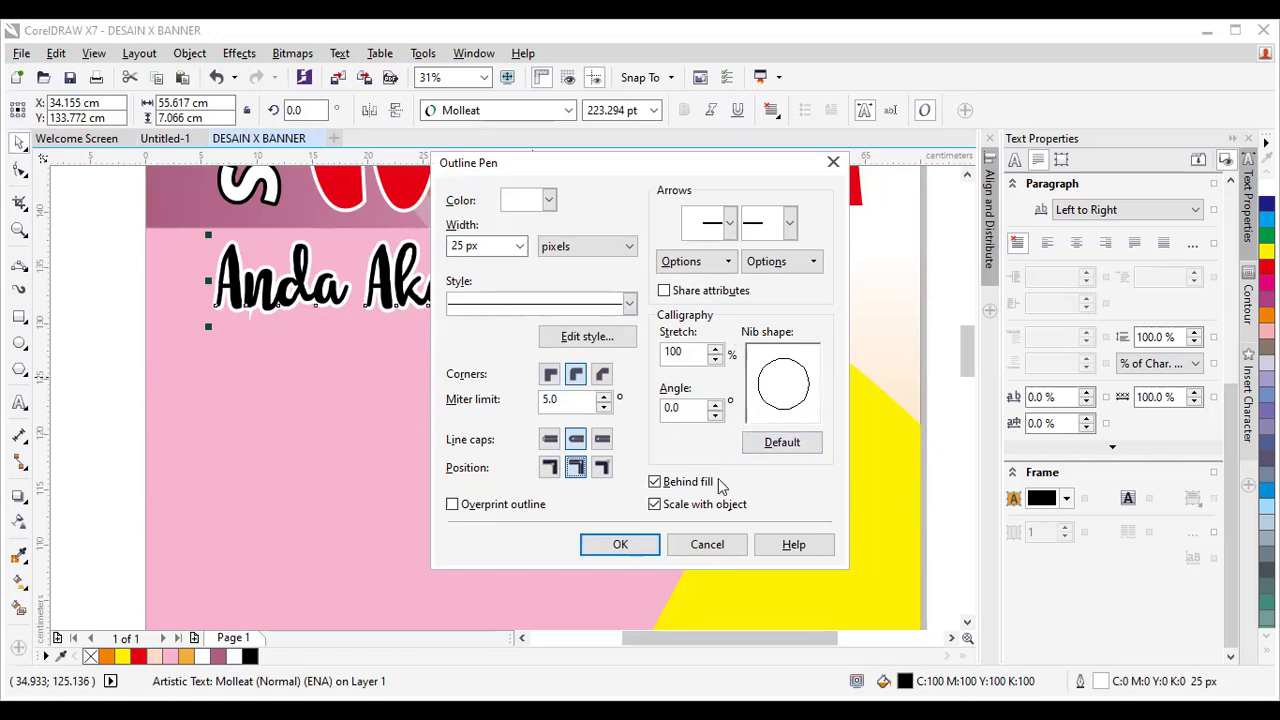
left_click(646, 550)
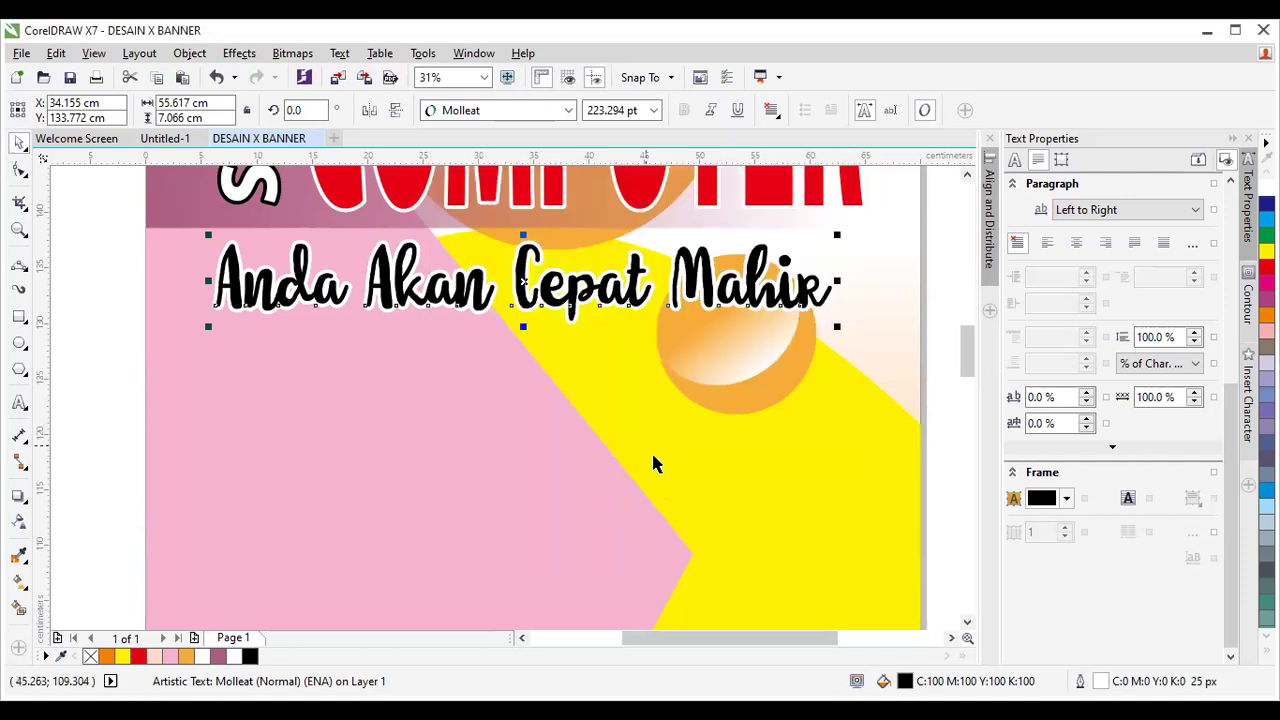
Zoom out to the whole banner and scroll down to the empty area below the tagline.
scroll(278, 298, "up", 5)
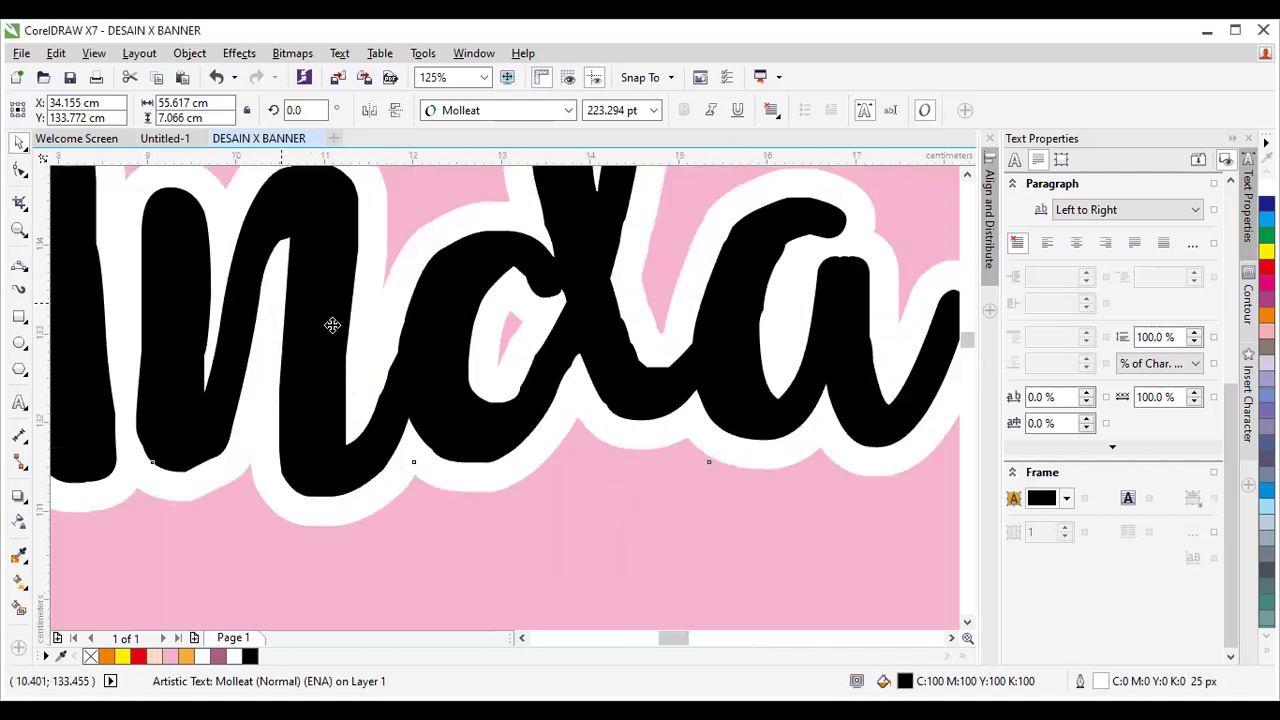
scroll(569, 397, "up", 1)
scroll(571, 400, "down", 2)
scroll(572, 398, "down", 8)
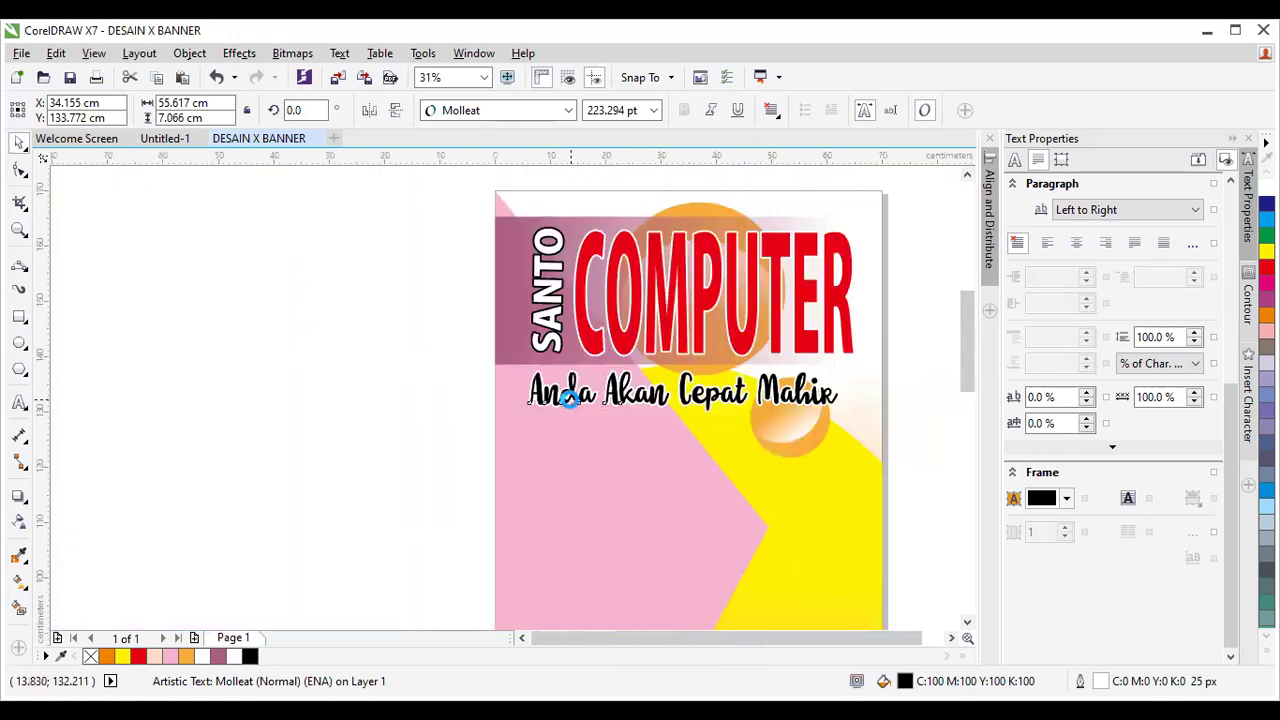
scroll(609, 429, "up", 2)
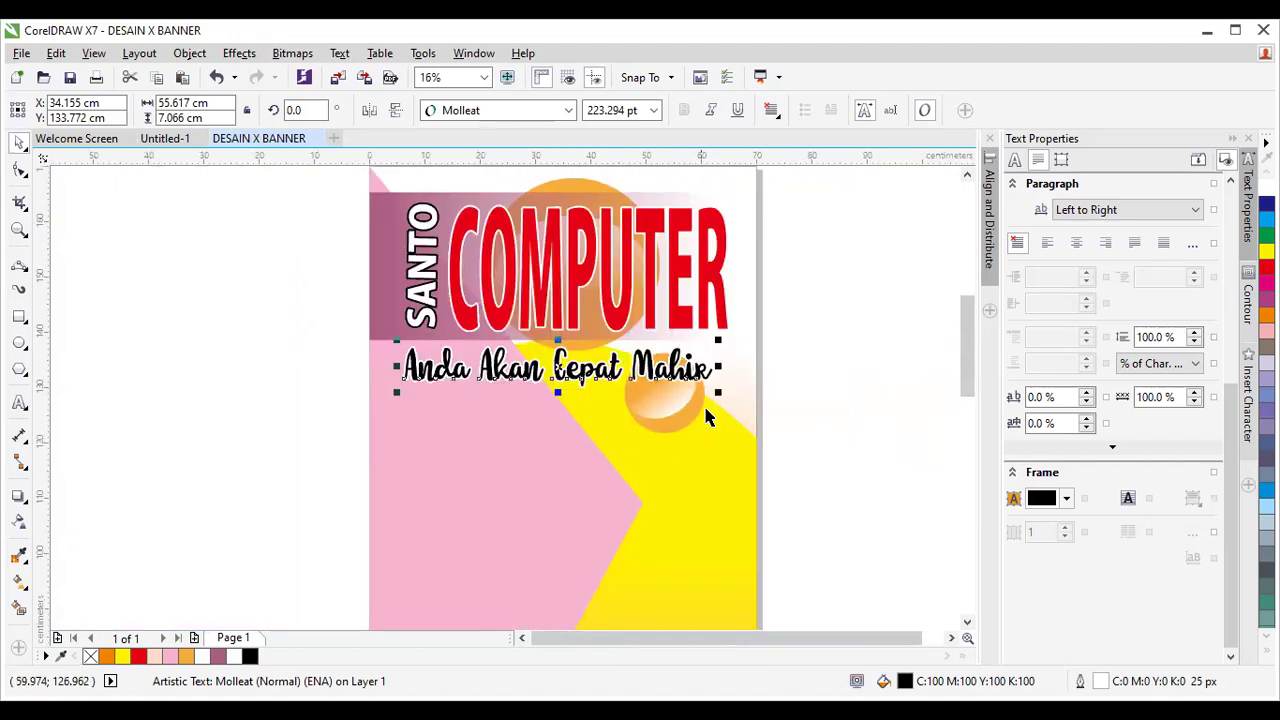
key("Tab")
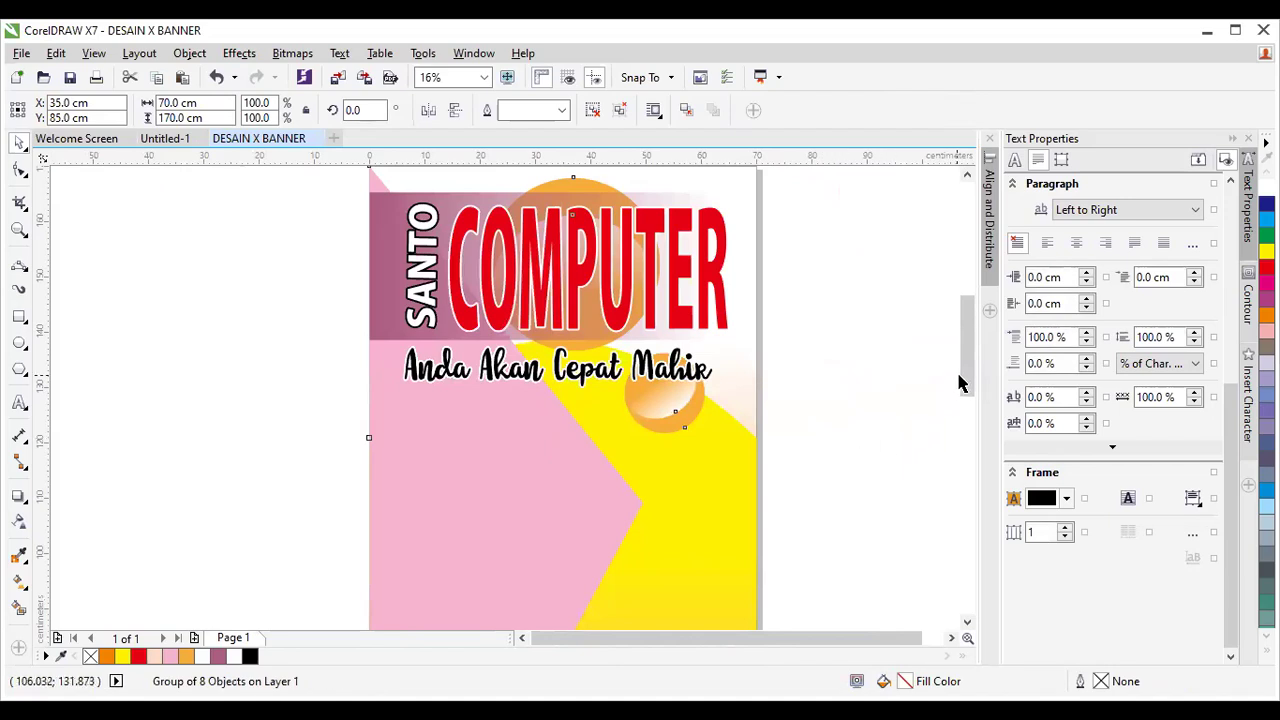
left_click_drag(966, 372, 980, 399)
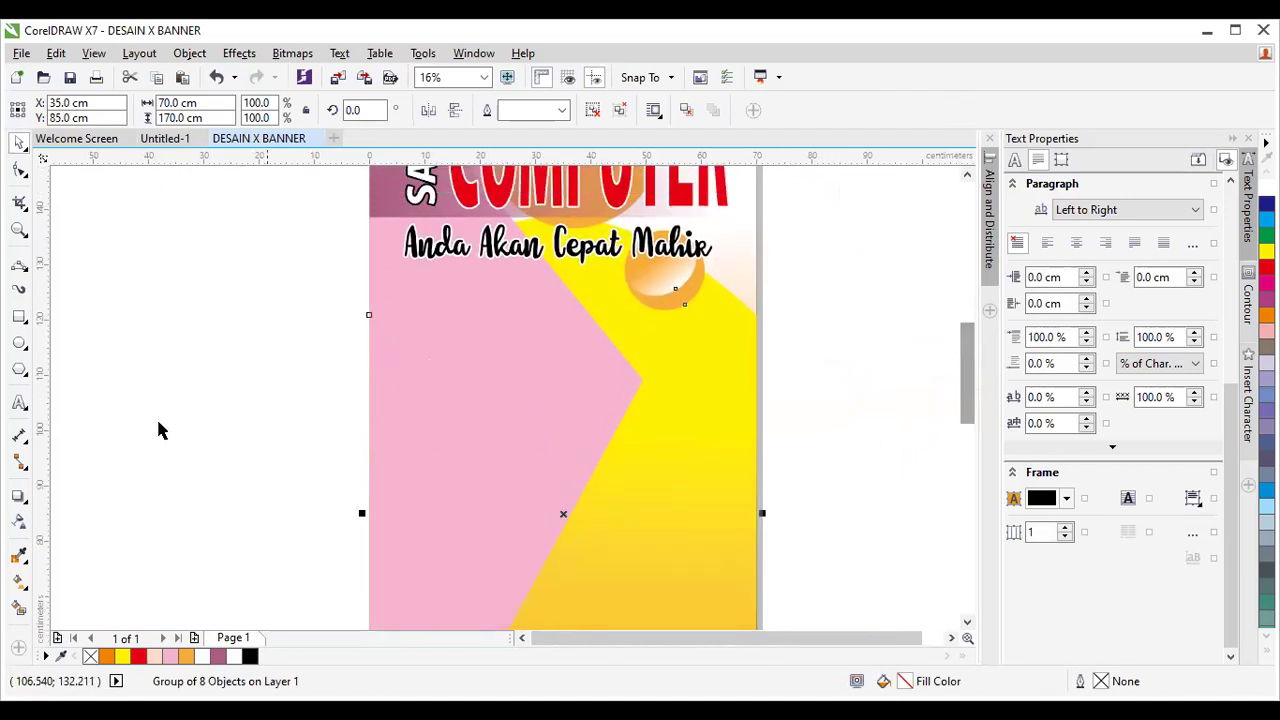
Create the 'corel draw' text line, enlarge it to about 111 pt, and place it on the pink banner.
left_click(224, 380)
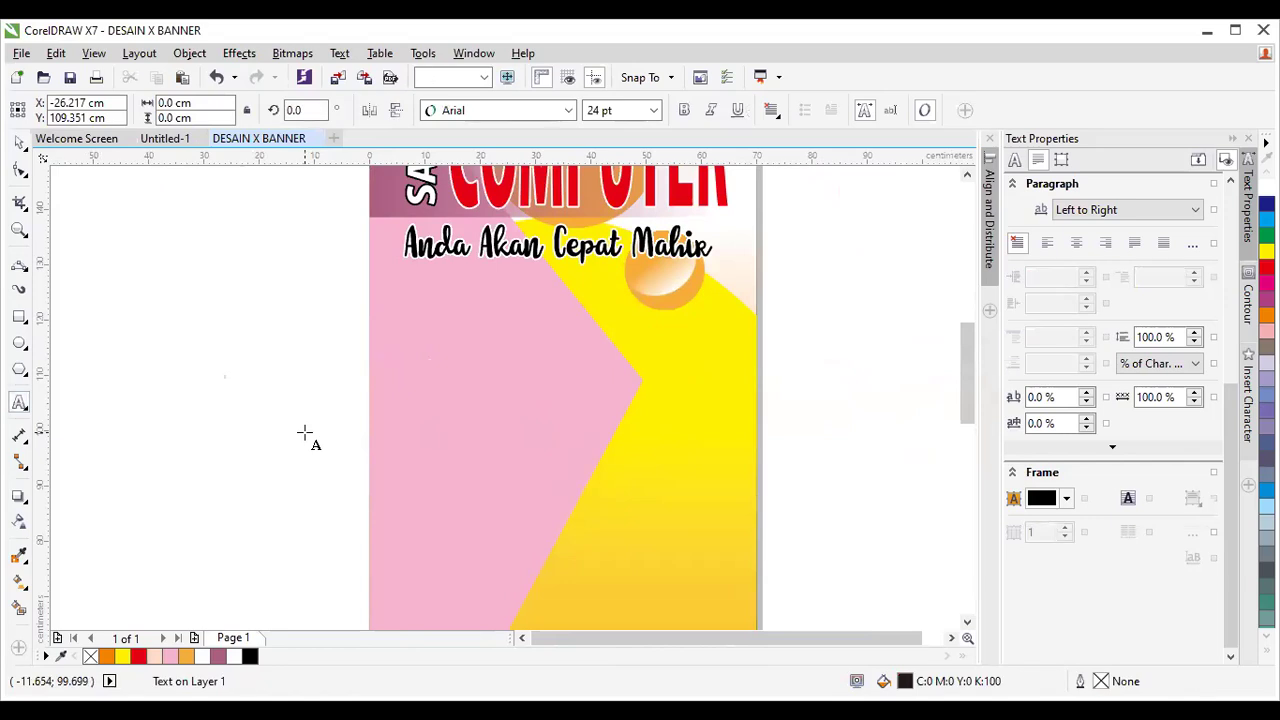
type("a")
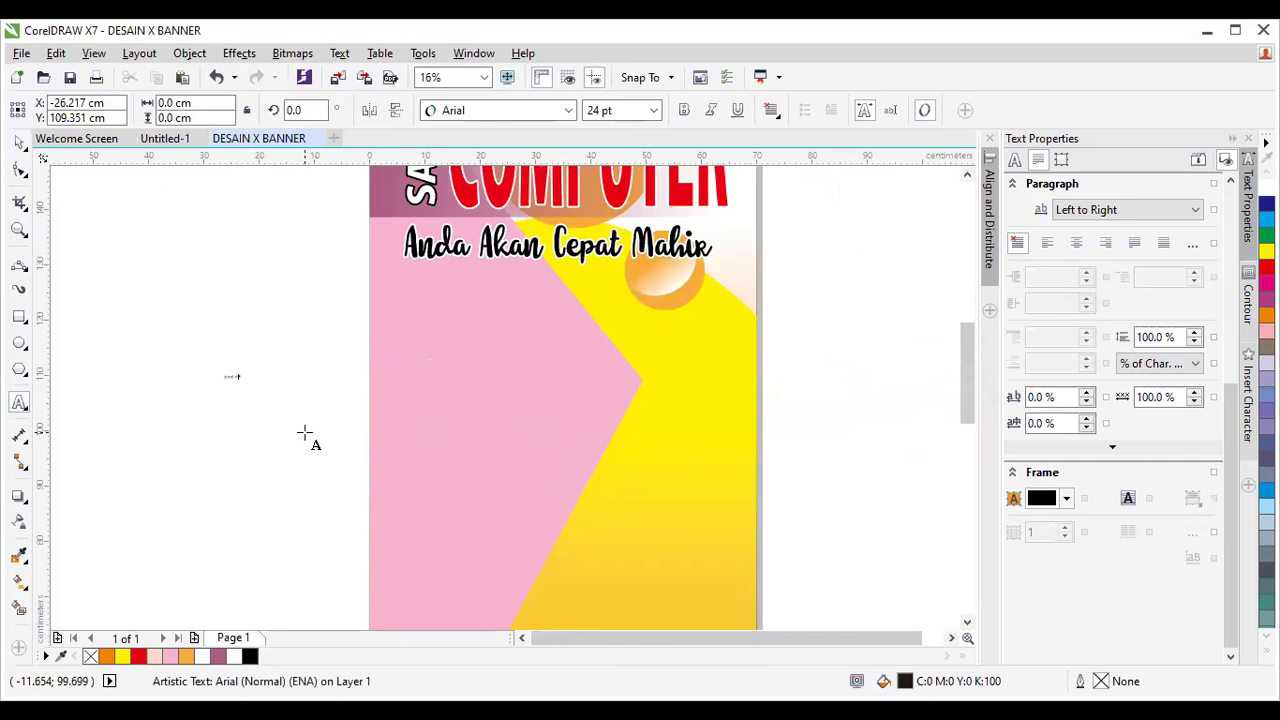
left_click(19, 143)
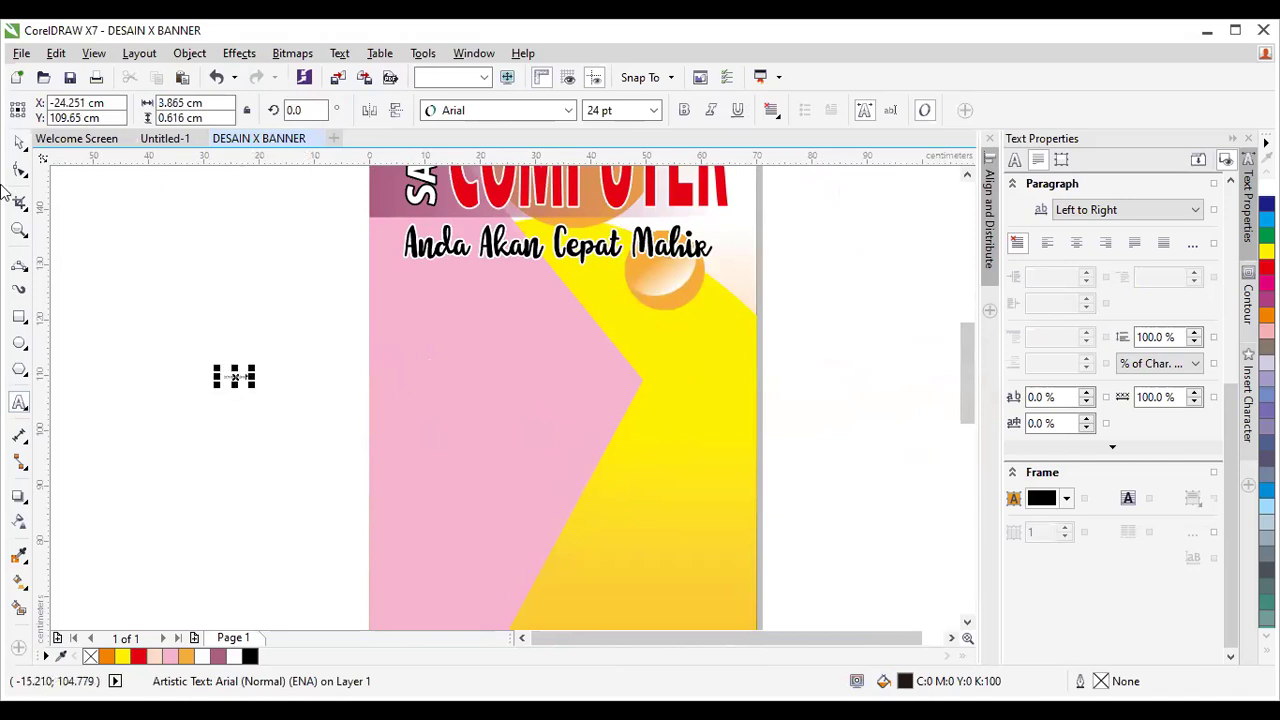
left_click_drag(254, 386, 331, 455)
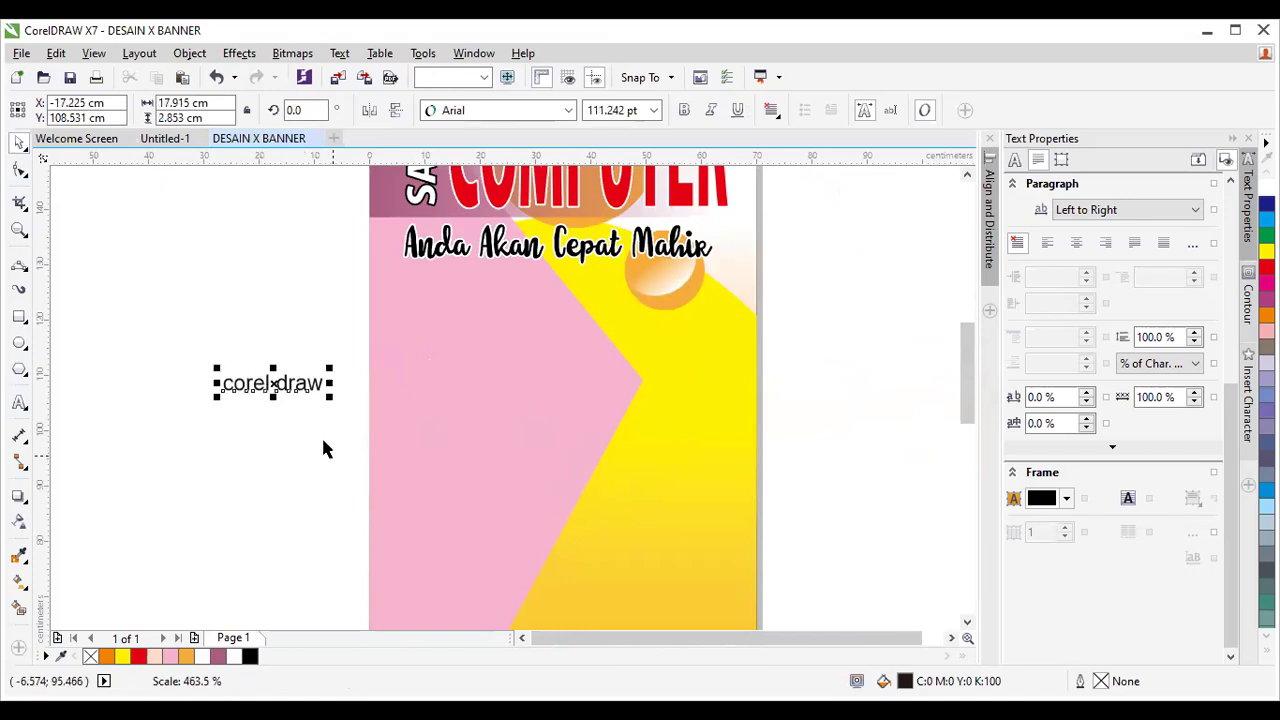
mouse_move(283, 376)
left_mouse_down()
mouse_move(557, 355)
mouse_move(554, 279)
mouse_move(747, 404)
mouse_move(742, 392)
left_mouse_up()
Duplicate 'corel draw' below itself and change the copy to 'photo shop'.
left_click_drag(617, 299, 621, 359)
right_click(621, 359)
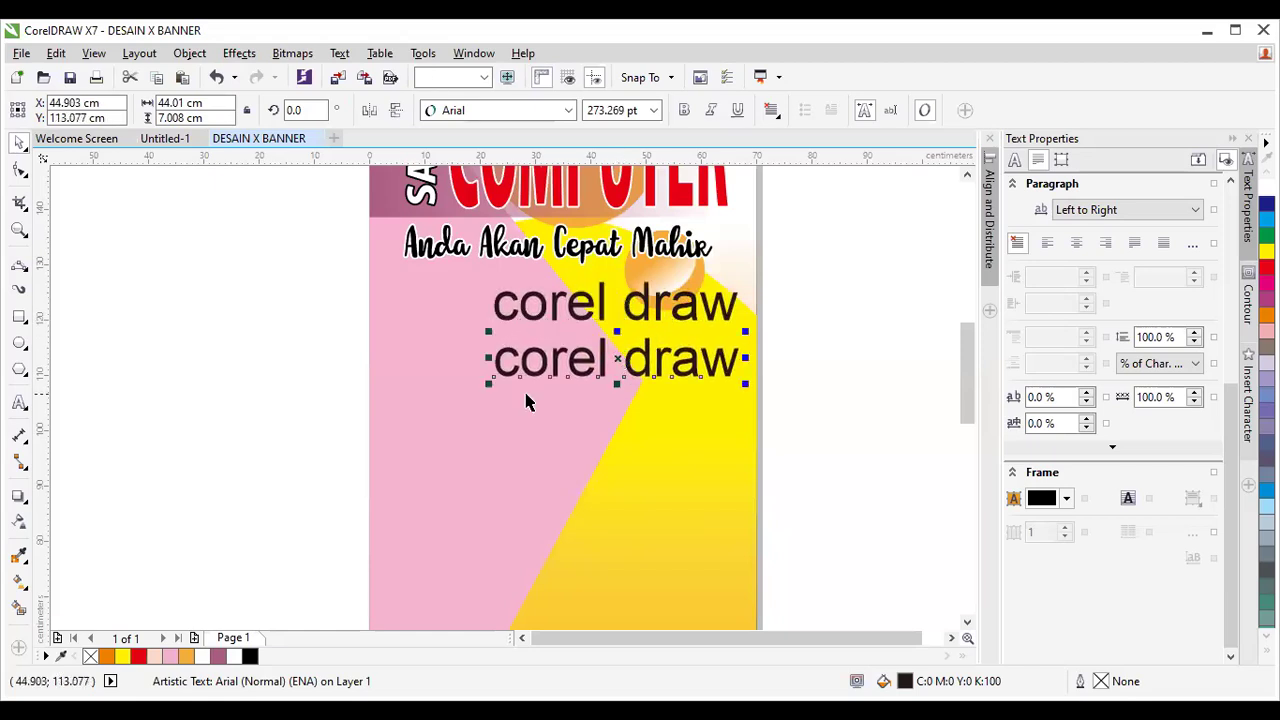
left_click(19, 402)
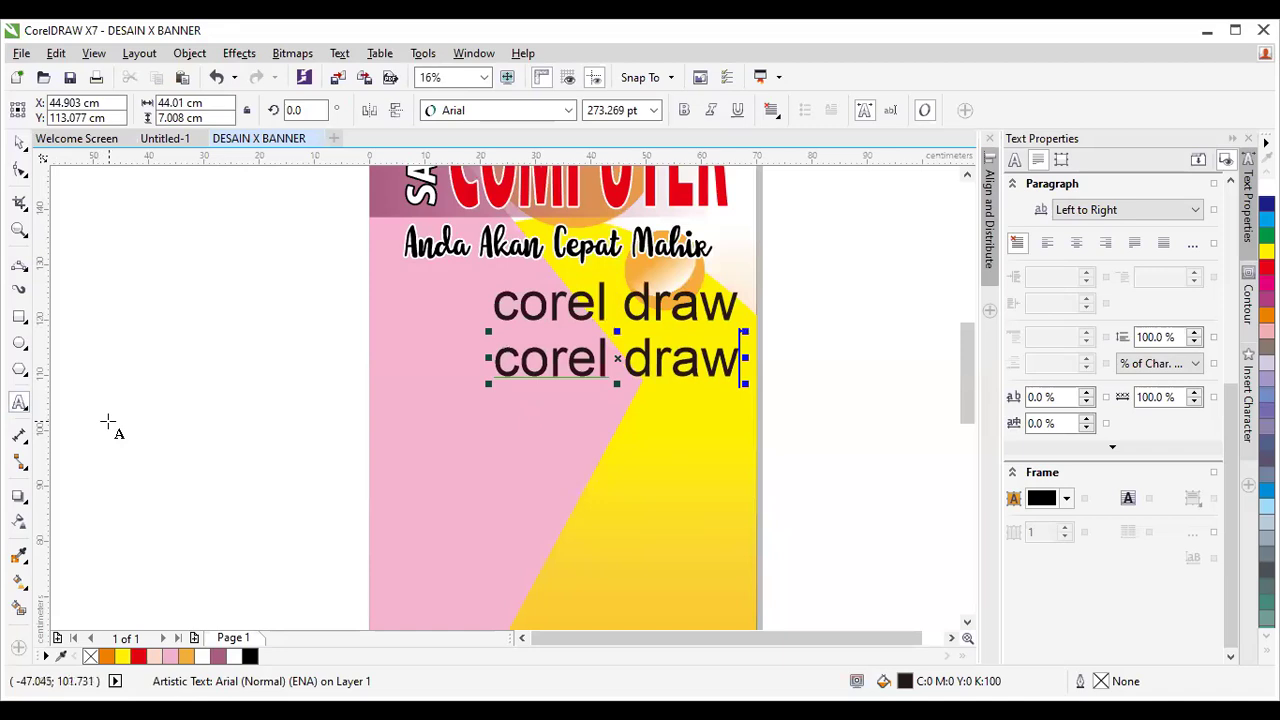
key("BackSpace")
key("BackSpace")
key("BackSpace")
key("BackSpace")
key("BackSpace")
key("BackSpace")
key("BackSpace")
key("BackSpace")
key("BackSpace")
key("BackSpace")
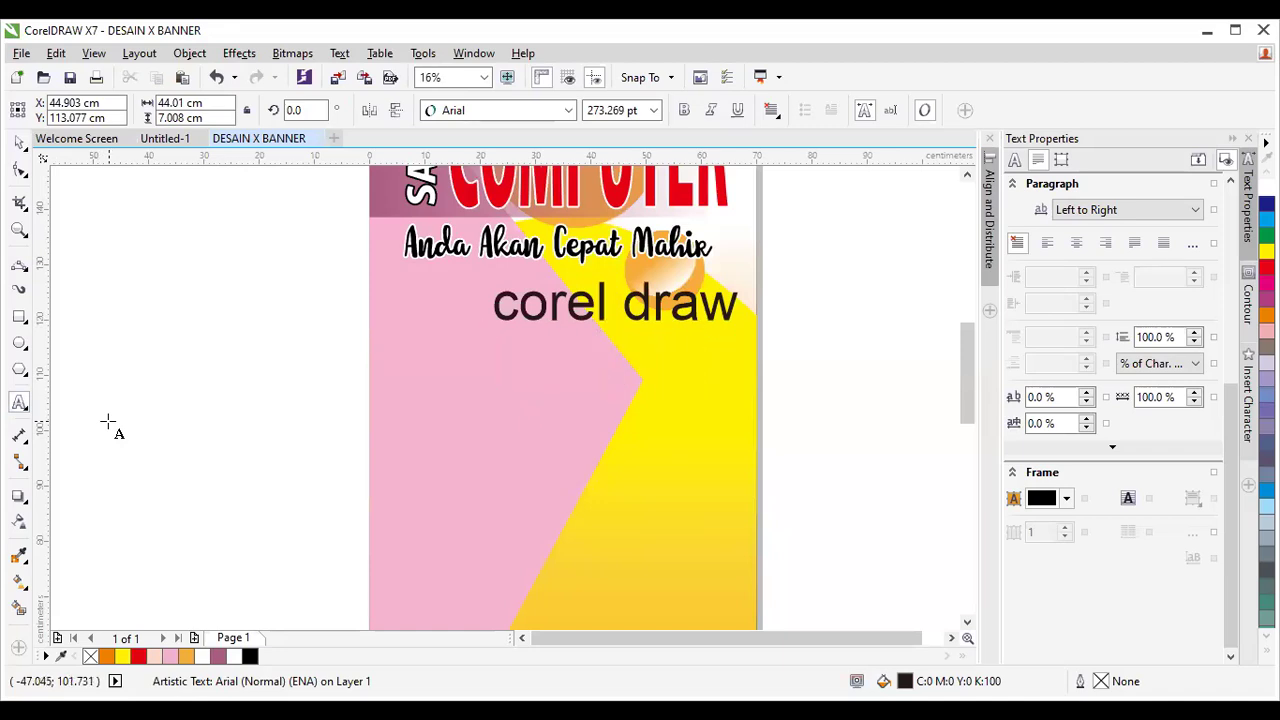
type("phot")
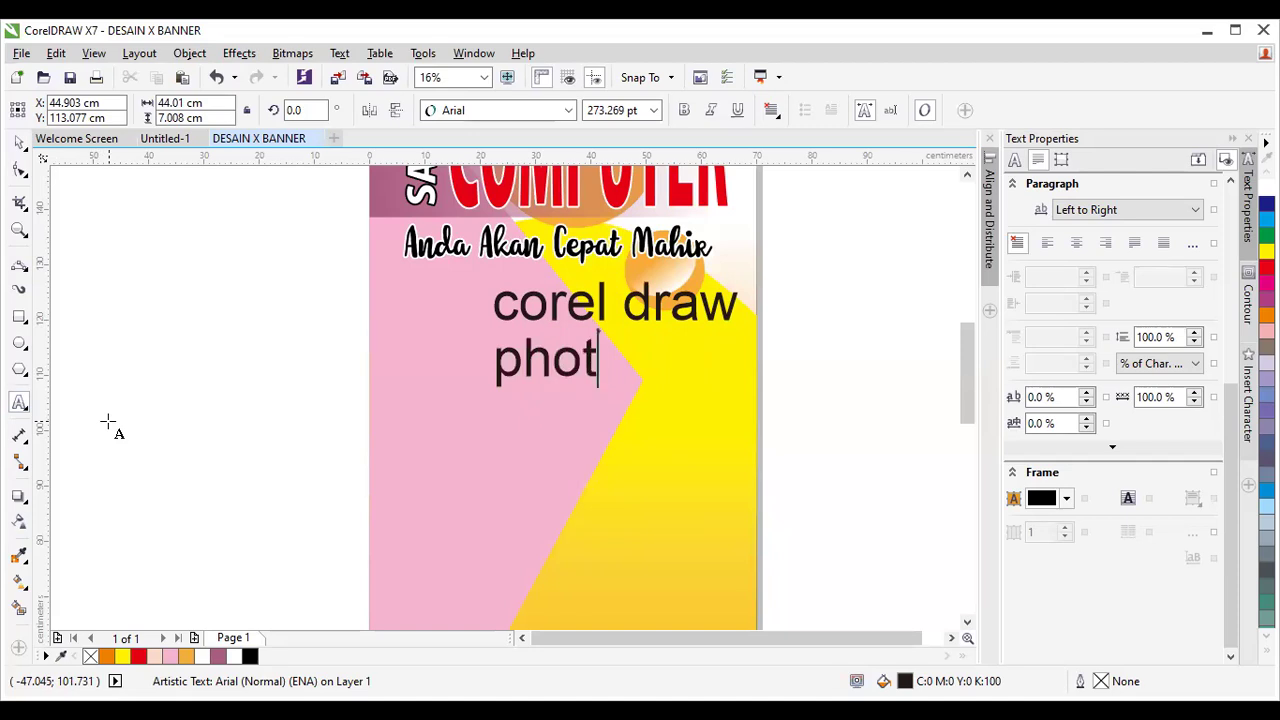
type("o sop")
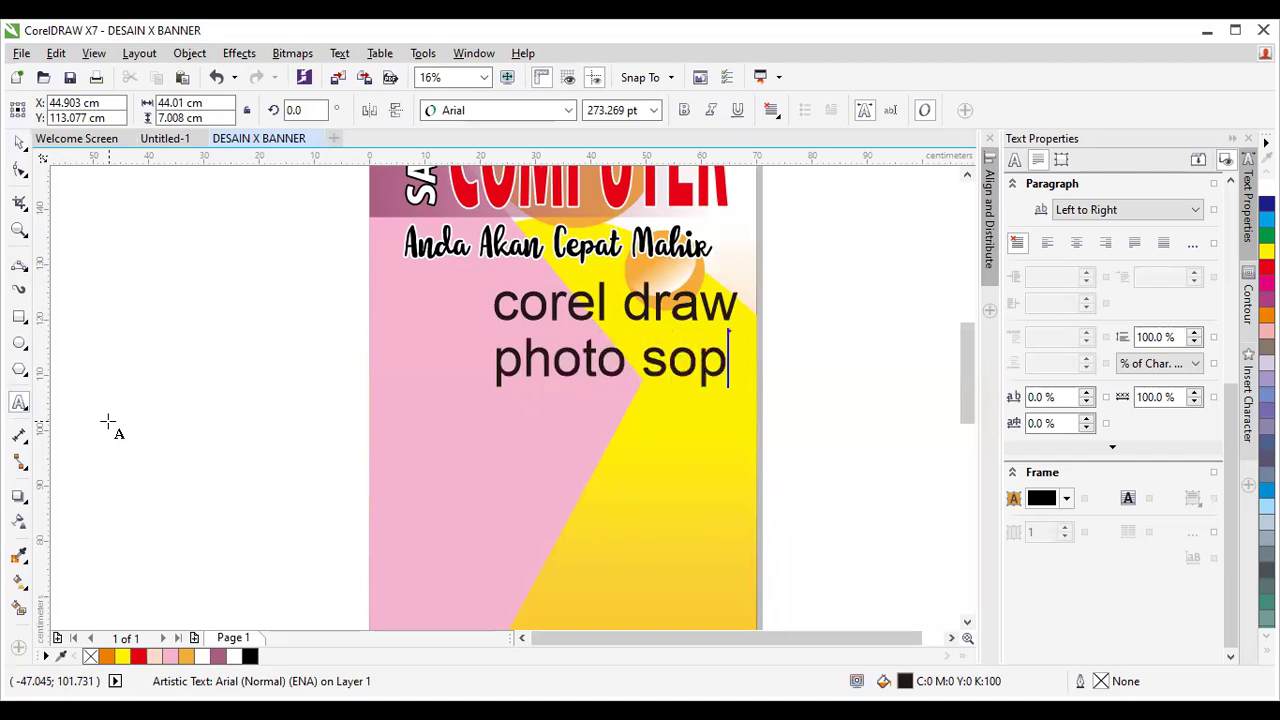
key("BackSpace")
key("BackSpace")
type("hop")
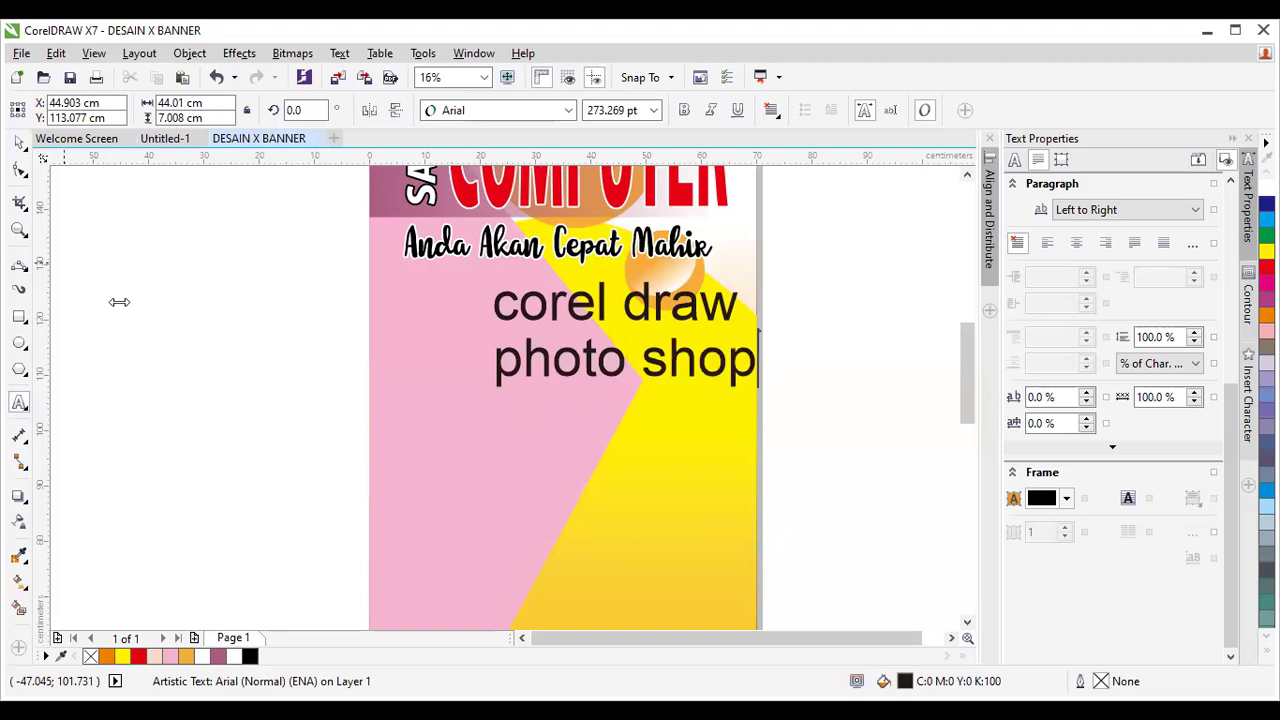
left_click(18, 144)
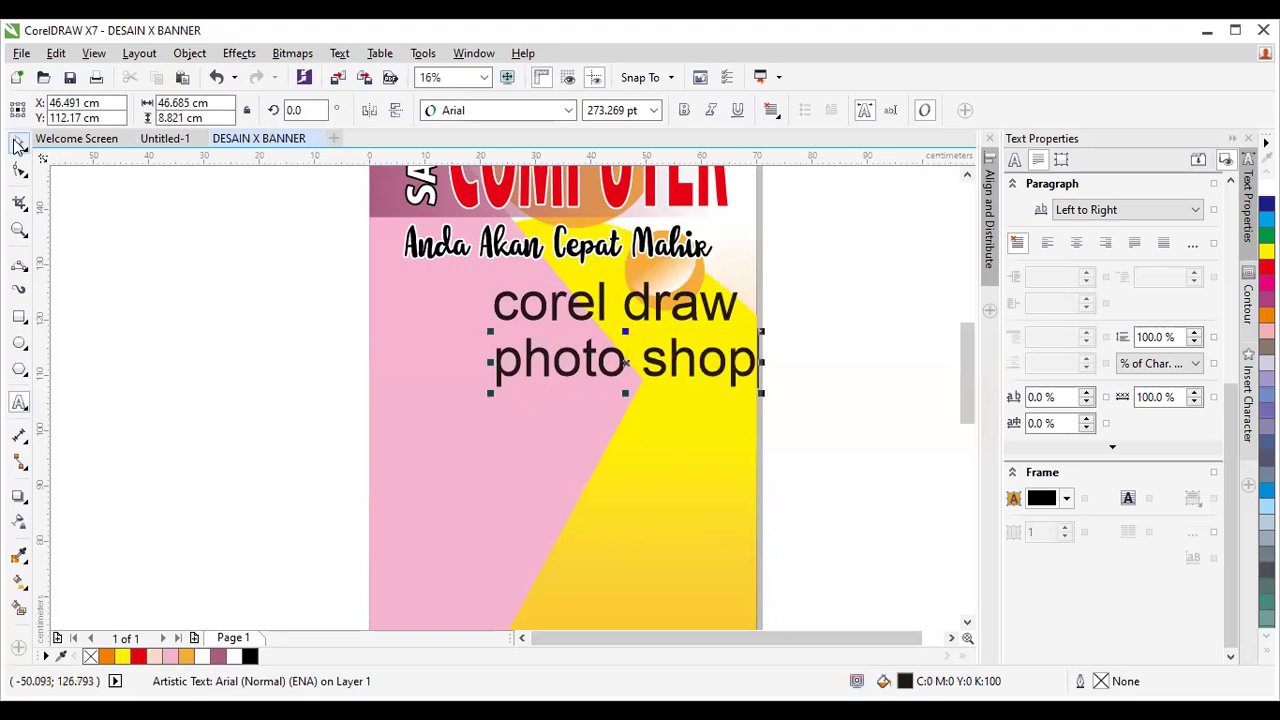
Duplicate 'photo shop' below, retype it as 'excel', and nudge it into place.
mouse_move(624, 363)
left_mouse_down()
mouse_move(639, 419)
mouse_move(629, 428)
left_mouse_up()
right_click(629, 428)
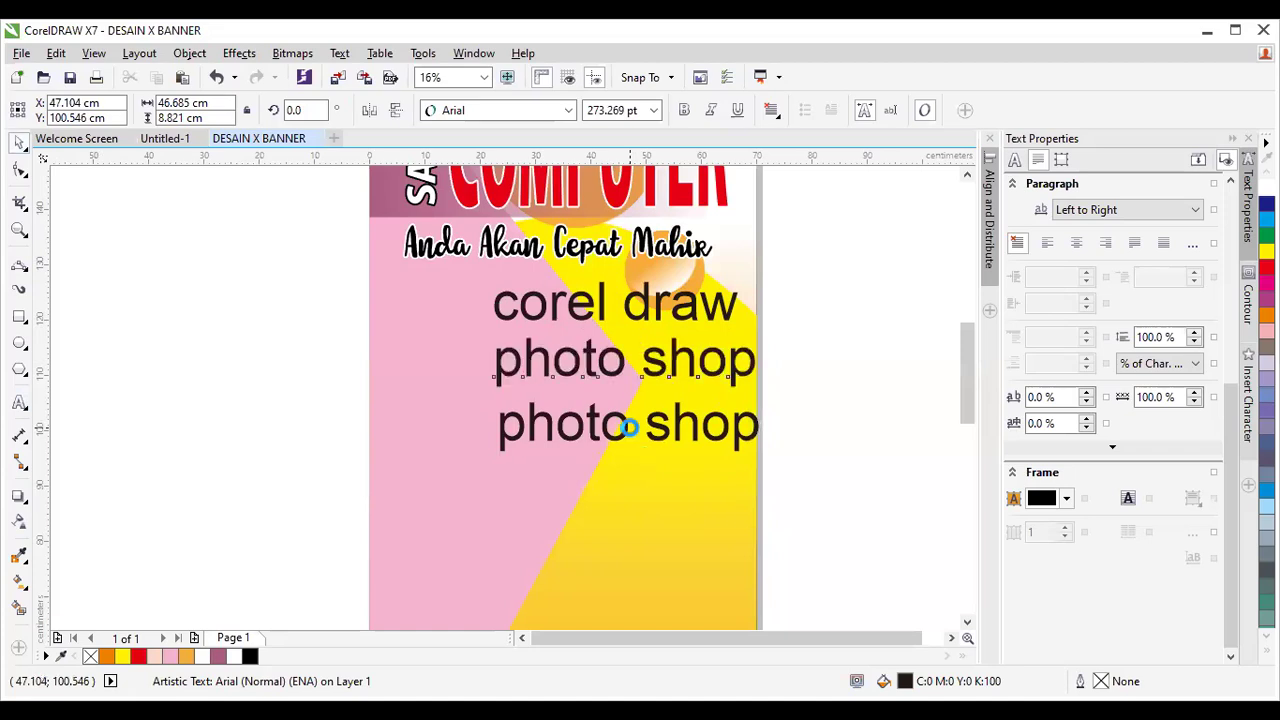
left_click(18, 403)
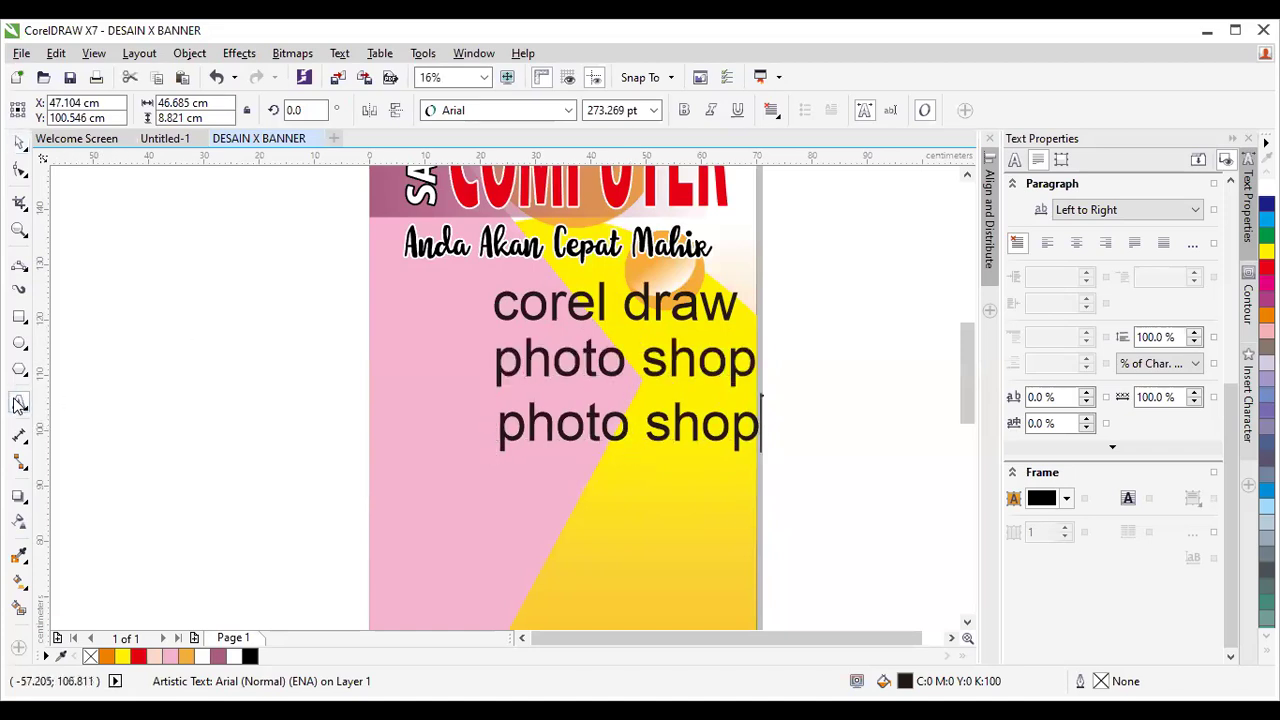
key("BackSpace")
key("BackSpace")
key("BackSpace")
key("BackSpace")
key("BackSpace")
key("BackSpace")
key("BackSpace")
key("BackSpace")
key("BackSpace")
key("BackSpace")
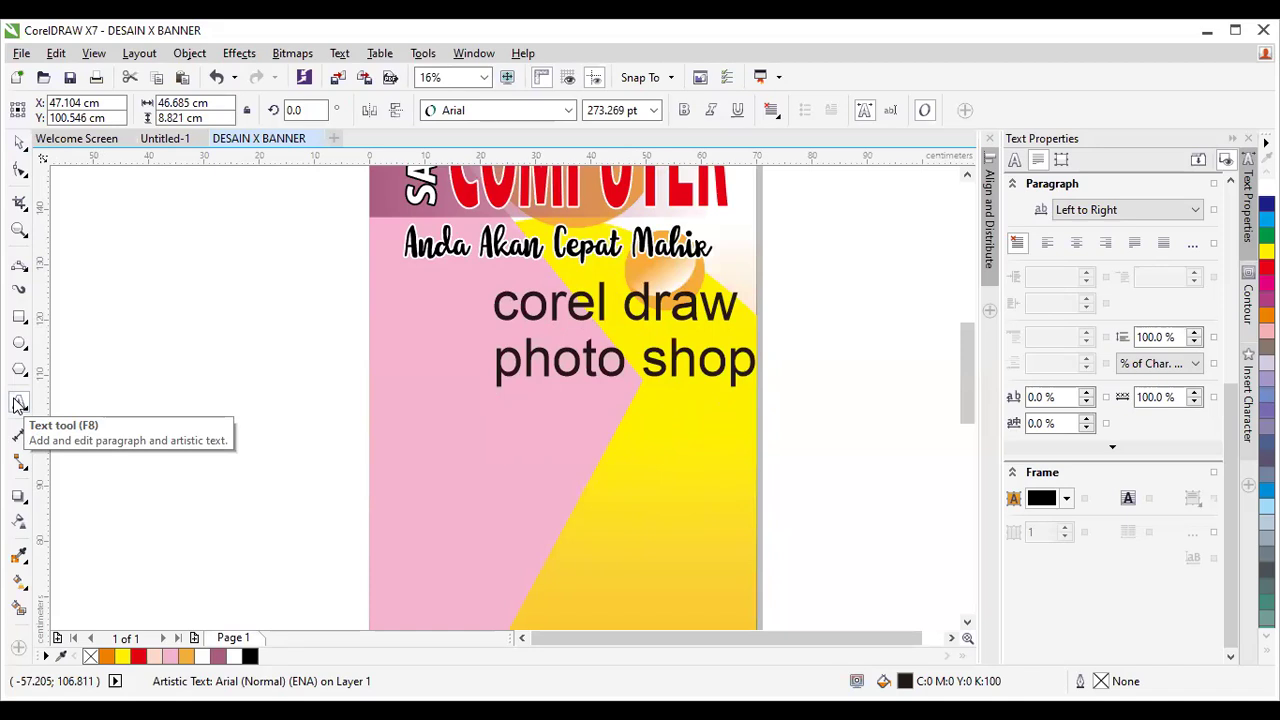
type("excel")
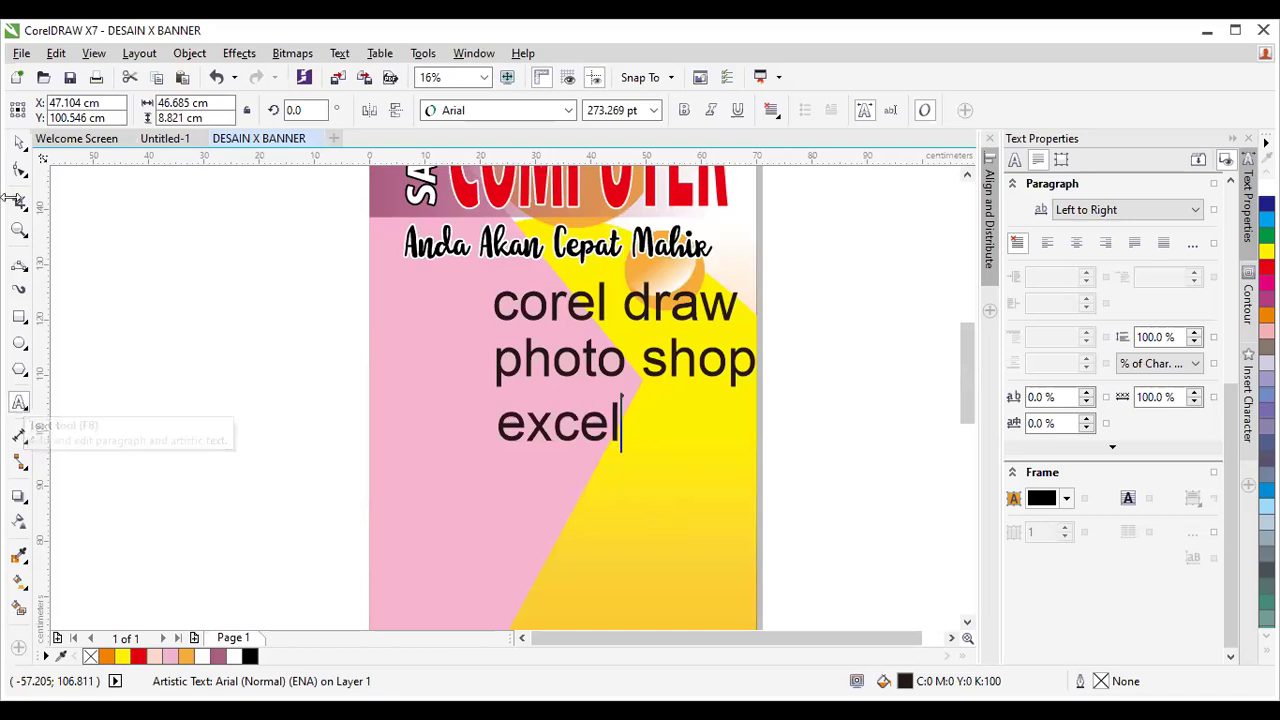
left_click(557, 428)
left_click_drag(557, 428, 685, 421)
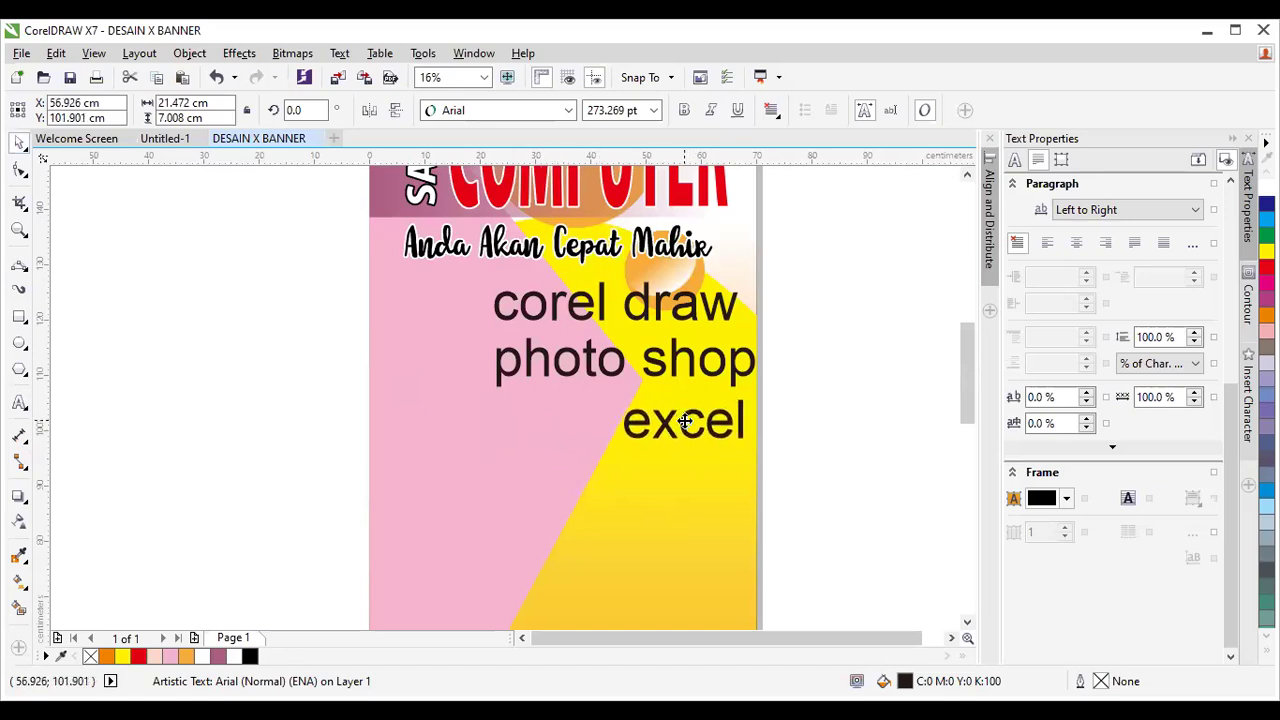
left_click(690, 479)
left_click(690, 479)
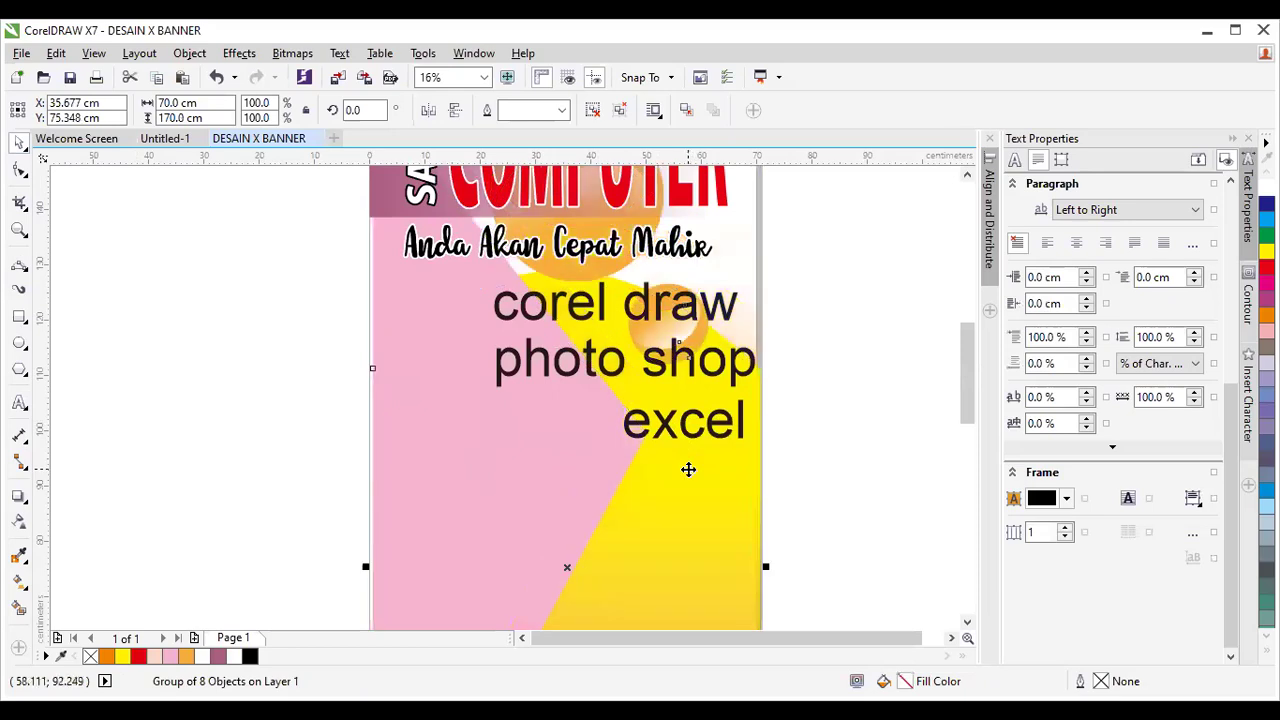
left_click(782, 445)
Copy 'excel' below itself and change the copy to 'word'.
left_click(683, 422)
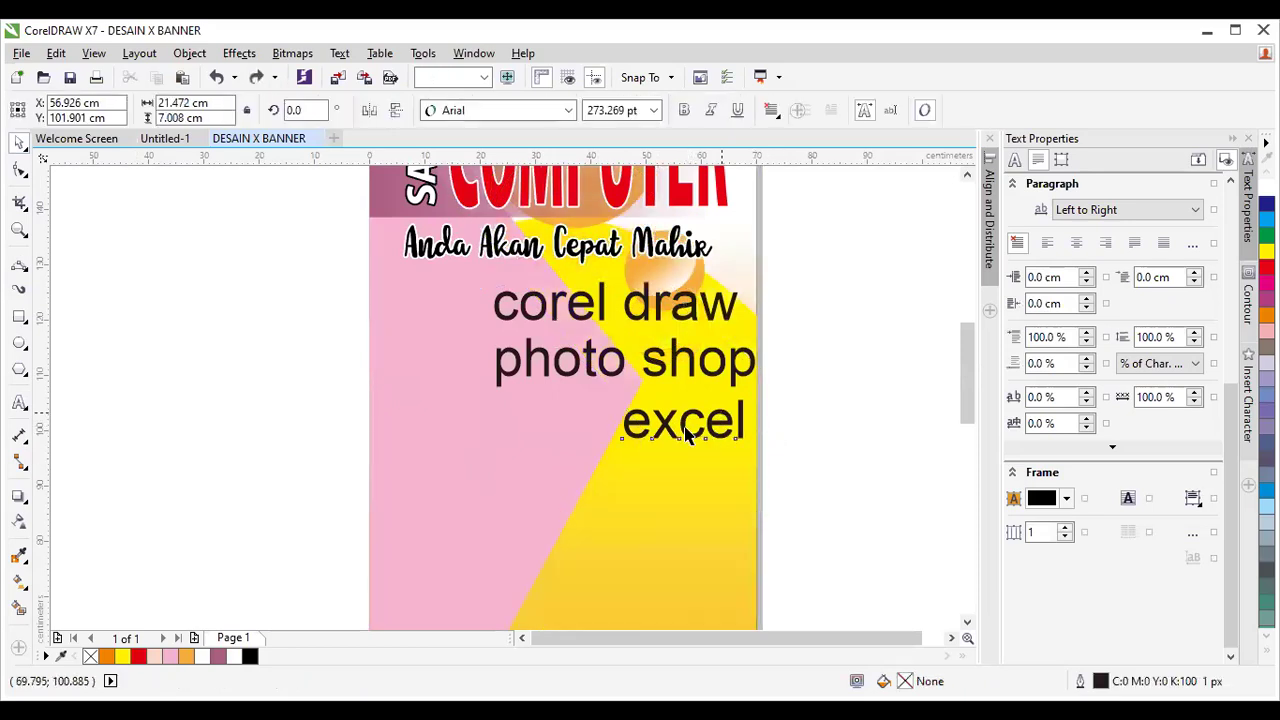
left_click_drag(683, 422, 684, 482)
left_click(19, 403)
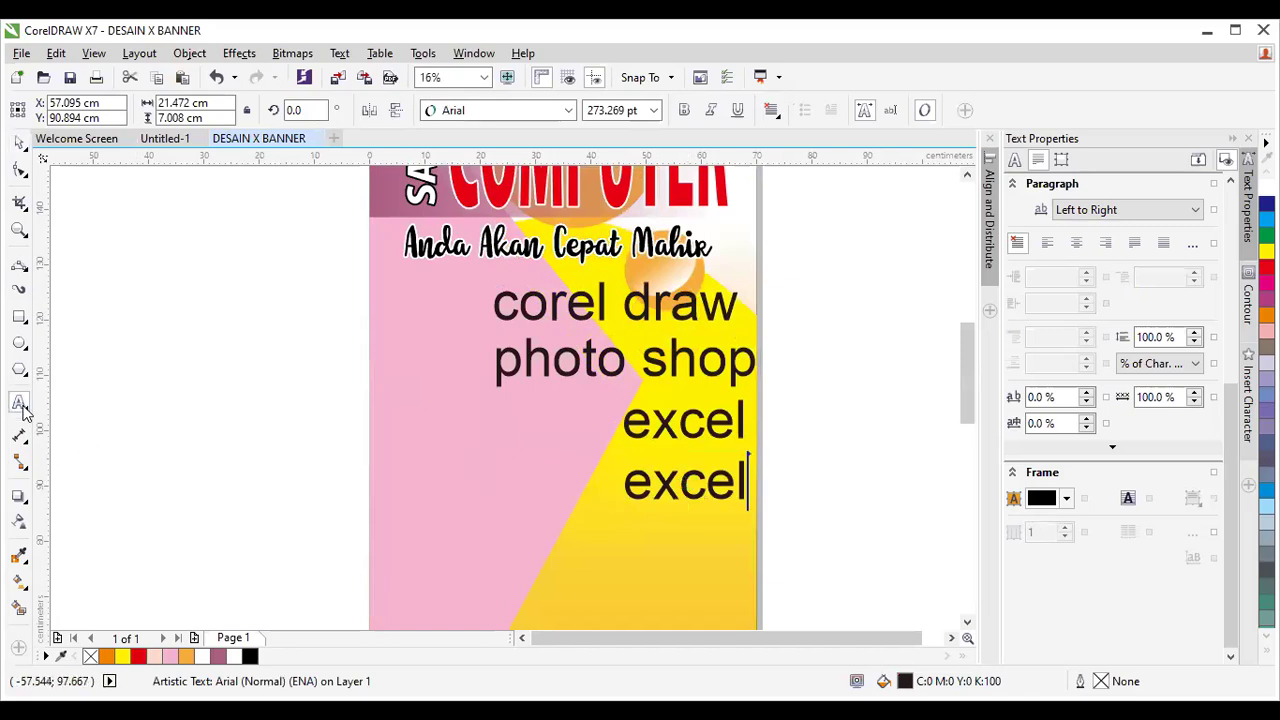
key("BackSpace")
key("BackSpace")
key("BackSpace")
key("BackSpace")
key("BackSpace")
type("word")
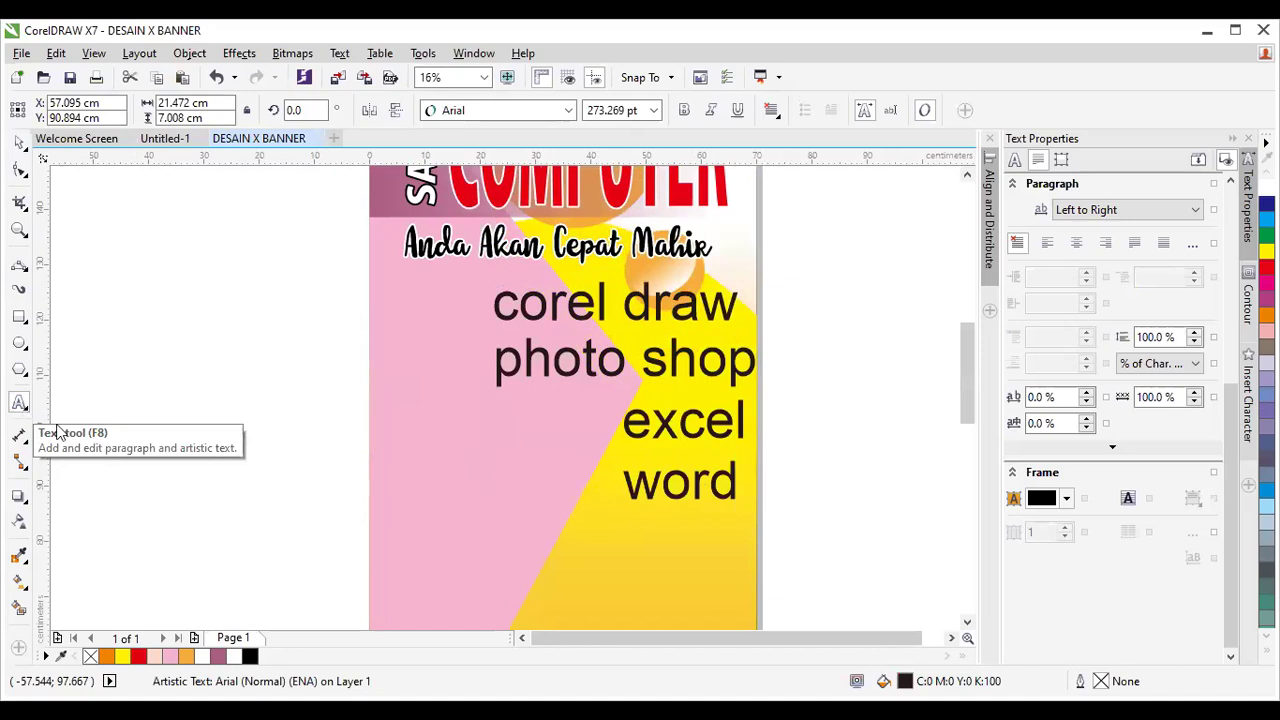
left_click(18, 145)
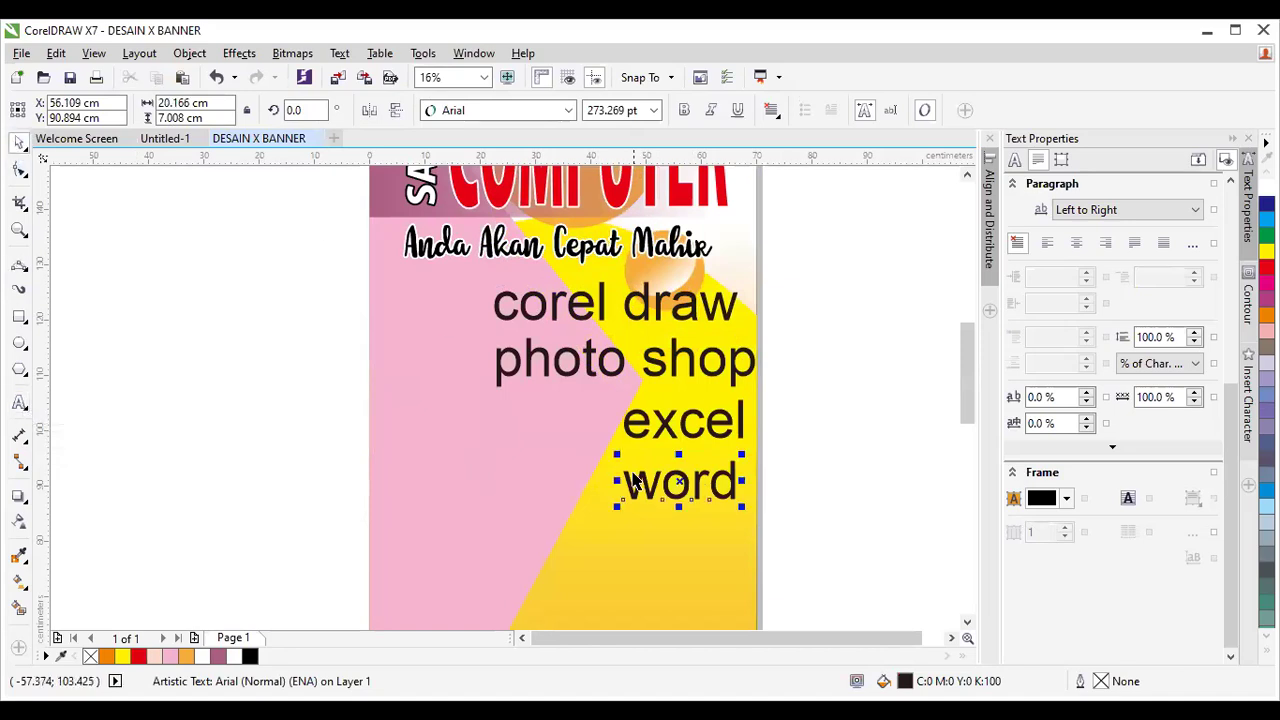
left_click_drag(960, 390, 966, 425)
Copy 'word' below itself and change the copy to 'paint'.
left_click_drag(680, 347, 683, 410)
right_click(683, 410)
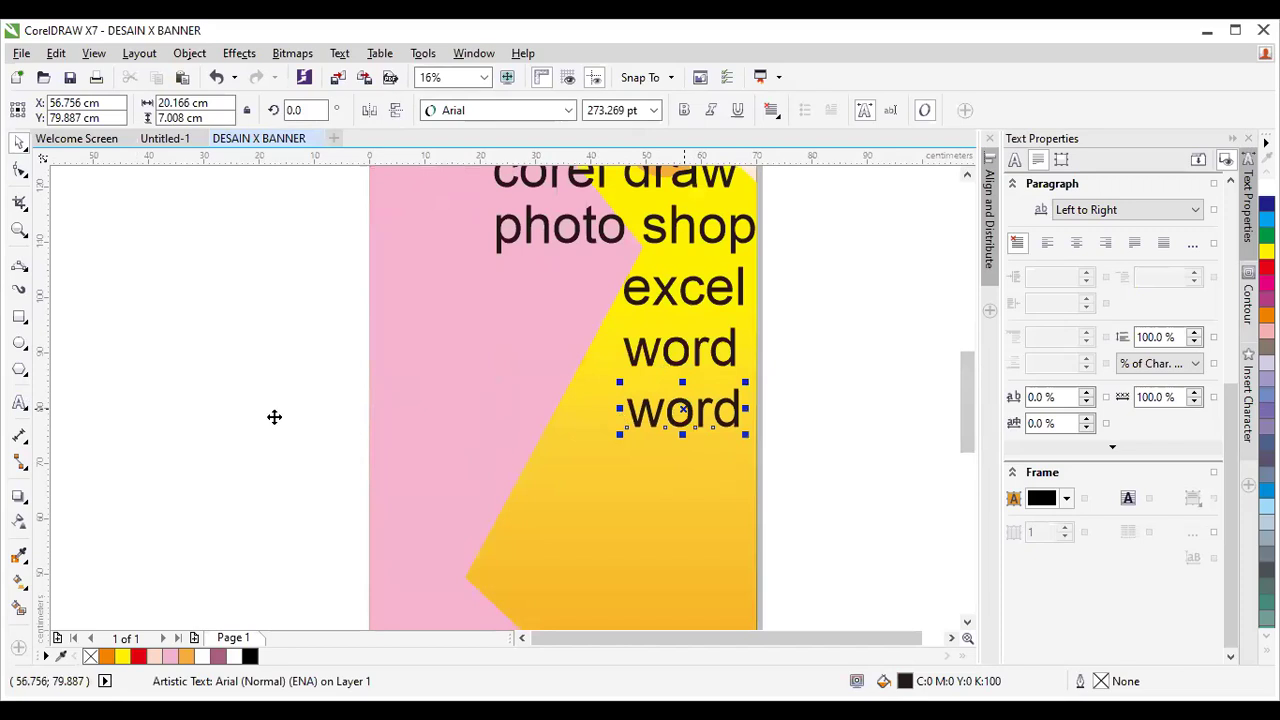
left_click(19, 402)
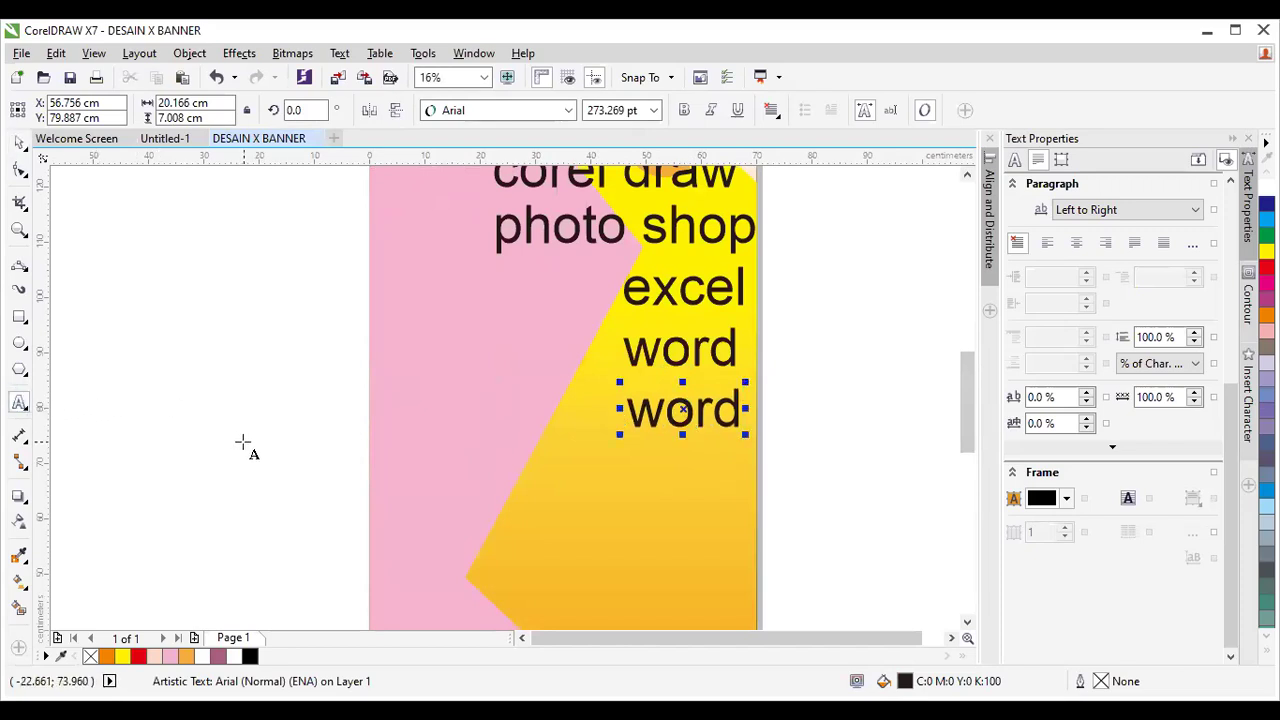
key("BackSpace")
key("BackSpace")
key("BackSpace")
key("BackSpace")
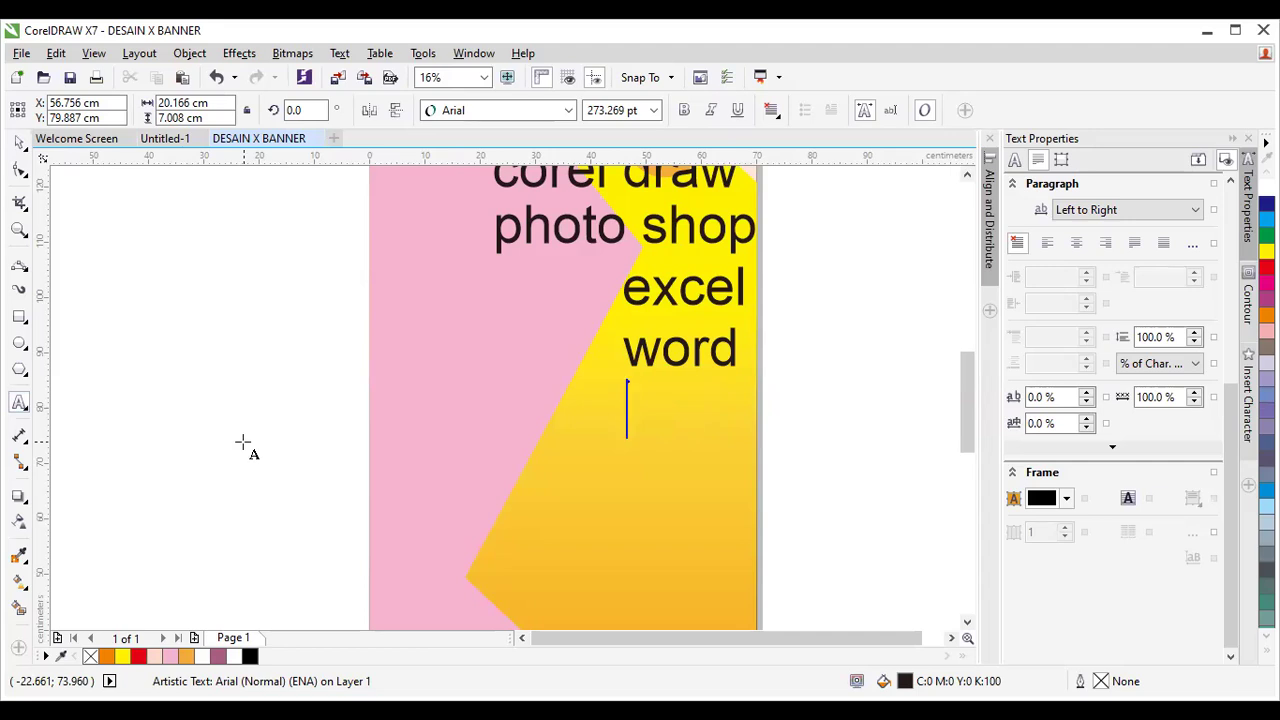
type("paint")
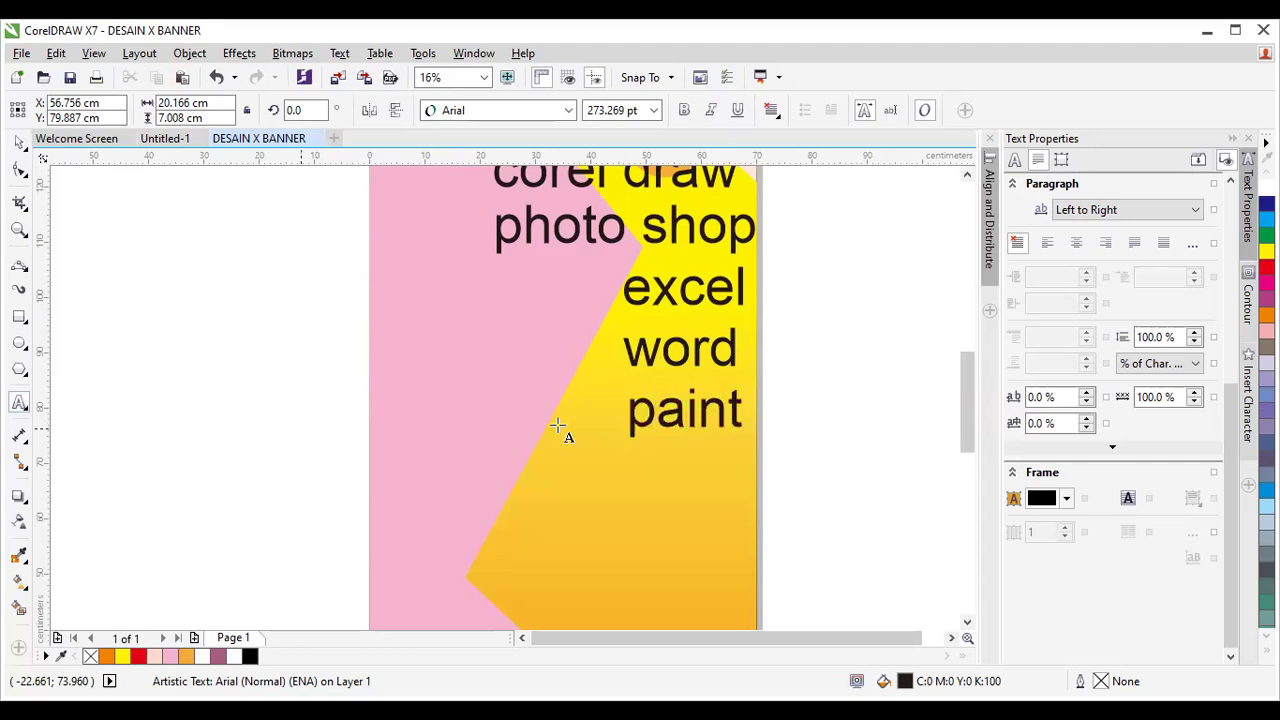
scroll(857, 291, "down", 1)
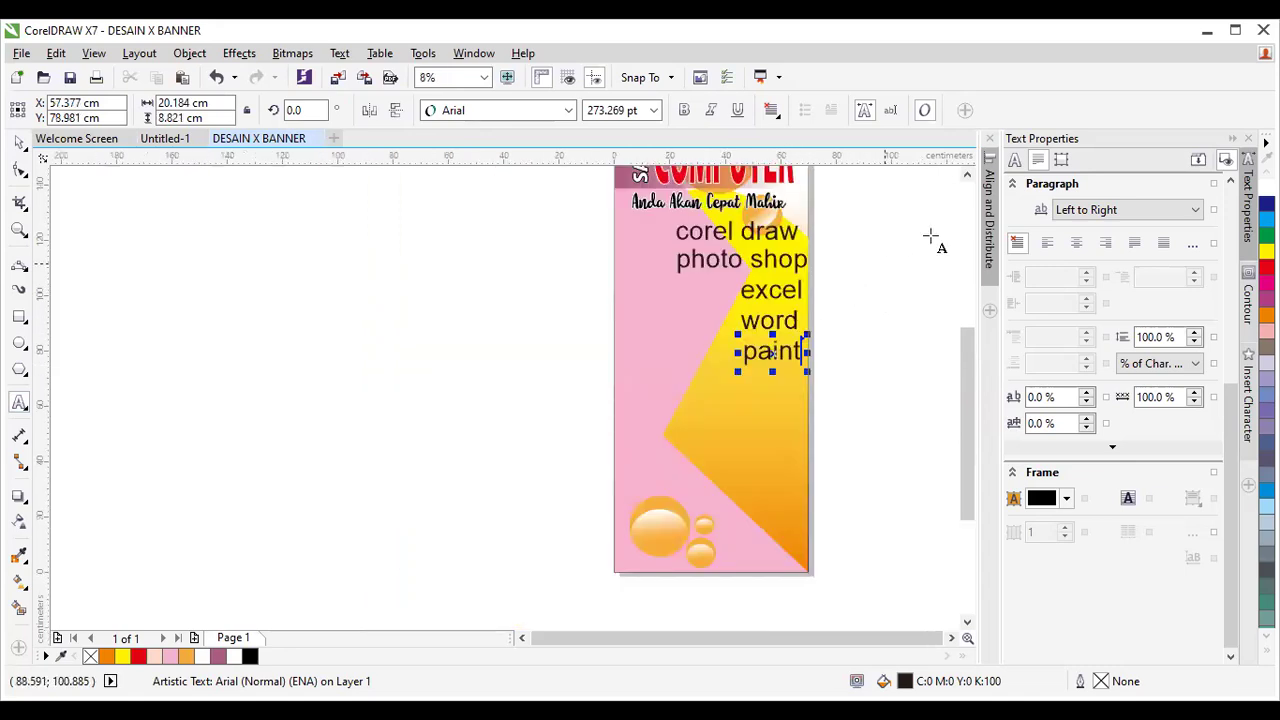
scroll(915, 300, "up", 2)
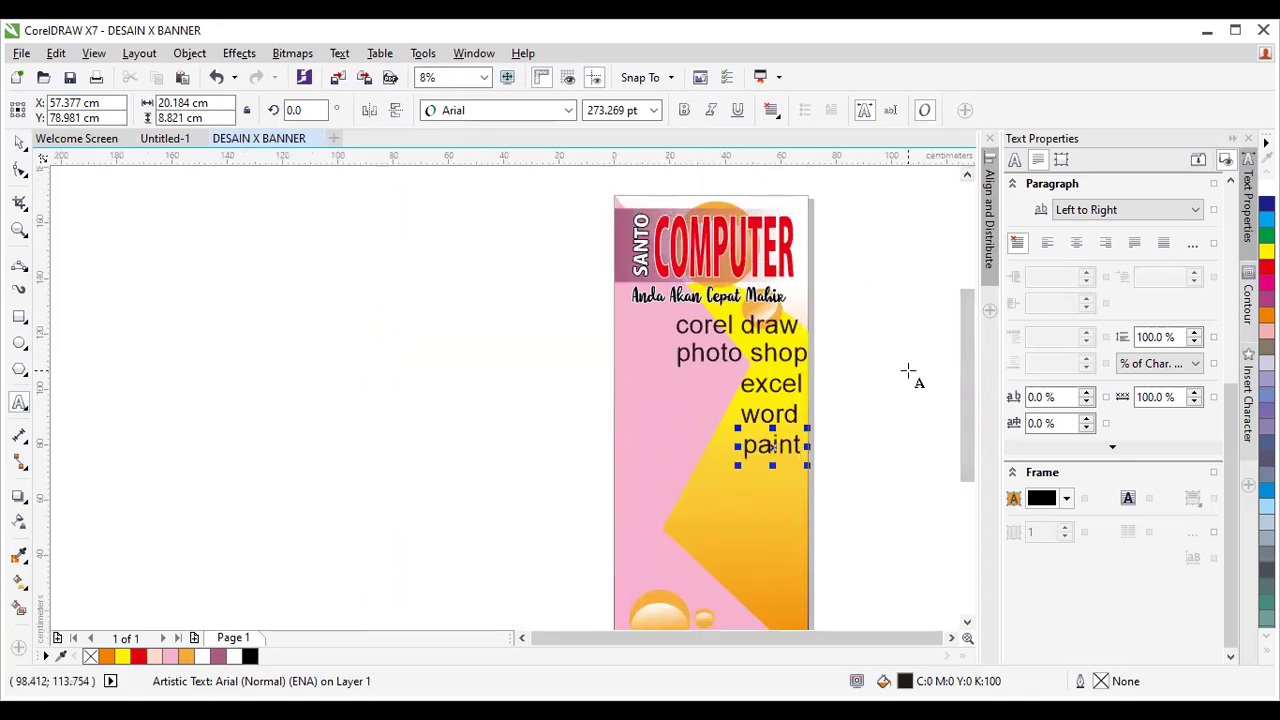
scroll(907, 371, "up", 1)
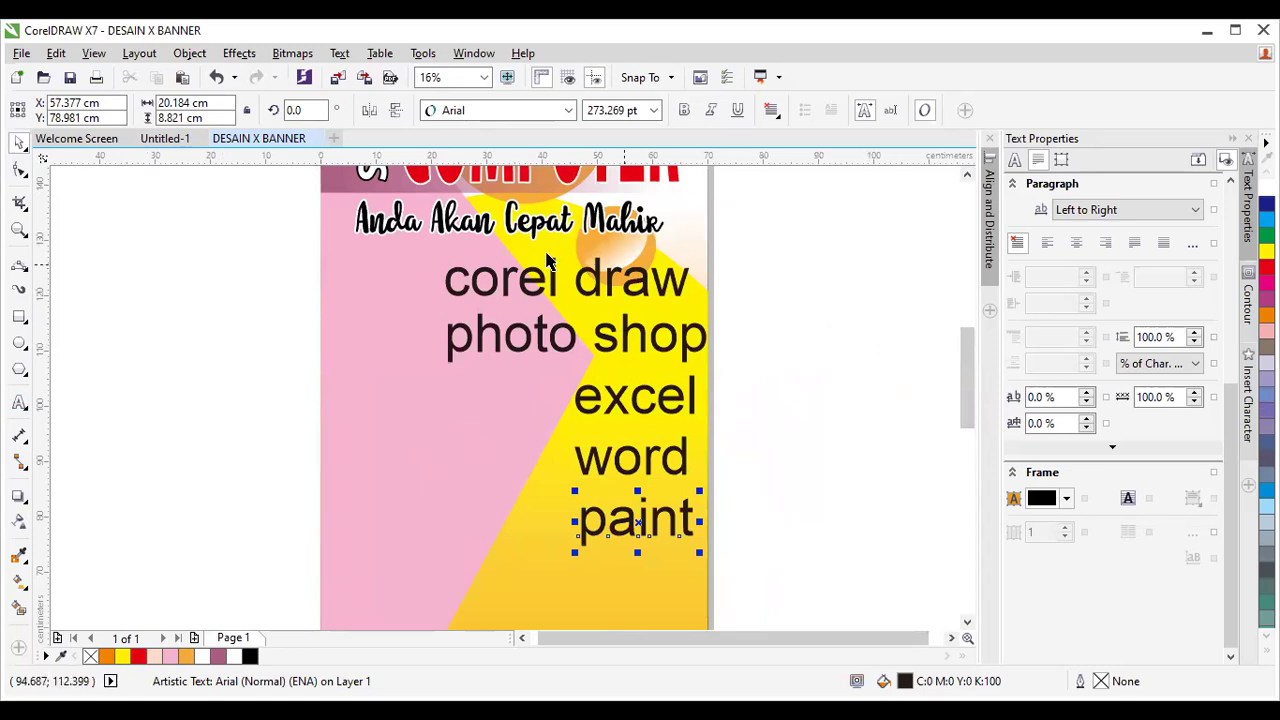
Select the five course lines, align their right edges, and shift the stack slightly left.
left_click(782, 445)
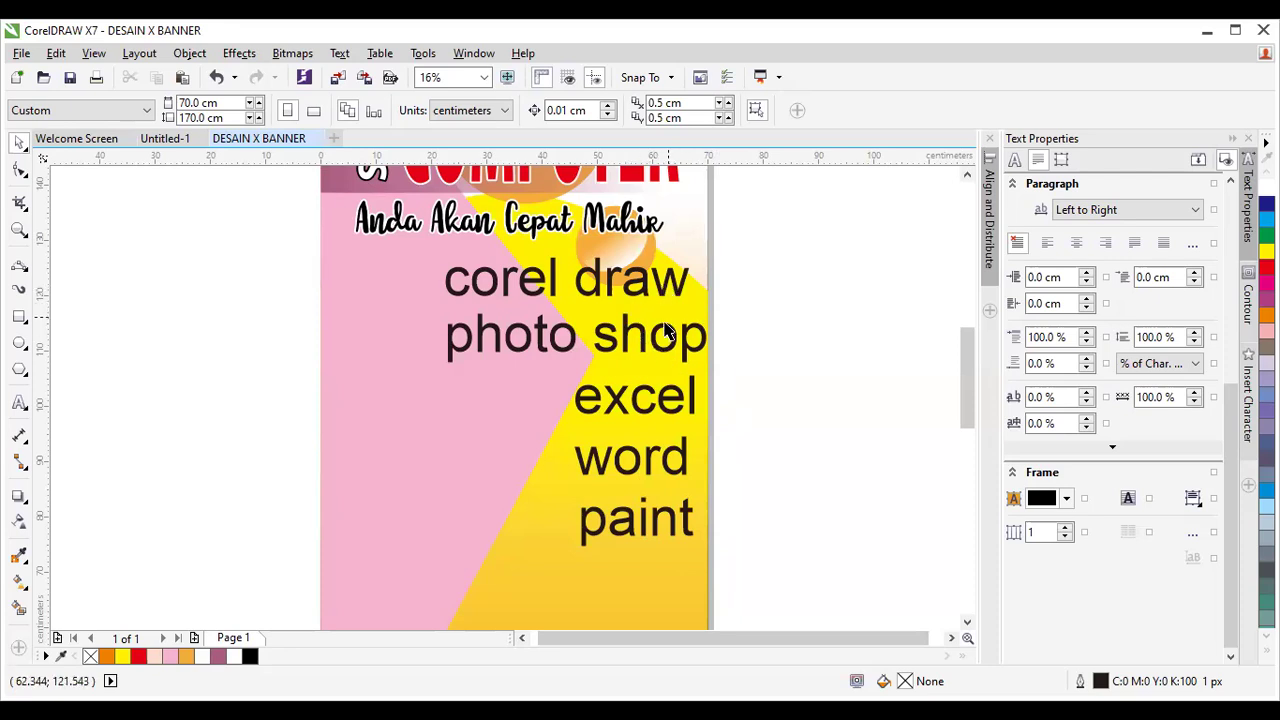
left_click_drag(664, 330, 663, 337)
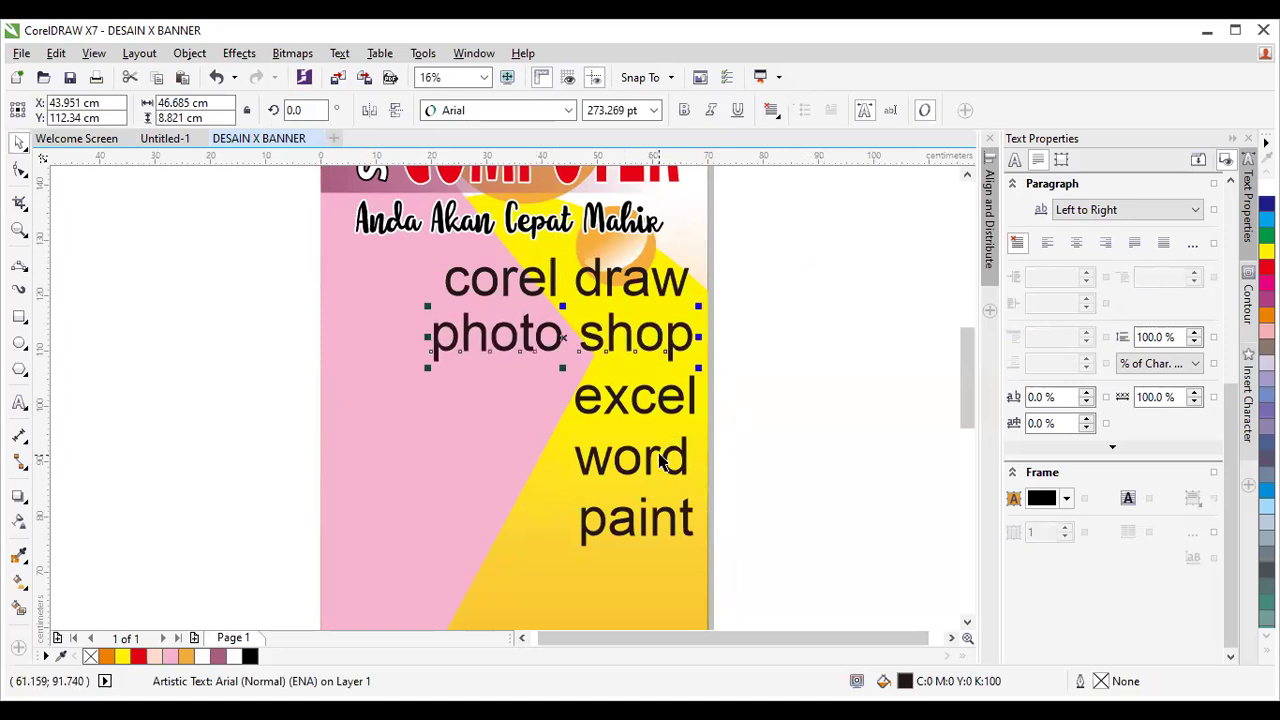
mouse_move(801, 250)
left_mouse_down()
mouse_move(803, 298)
mouse_move(710, 577)
mouse_move(457, 560)
mouse_move(366, 571)
left_mouse_up()
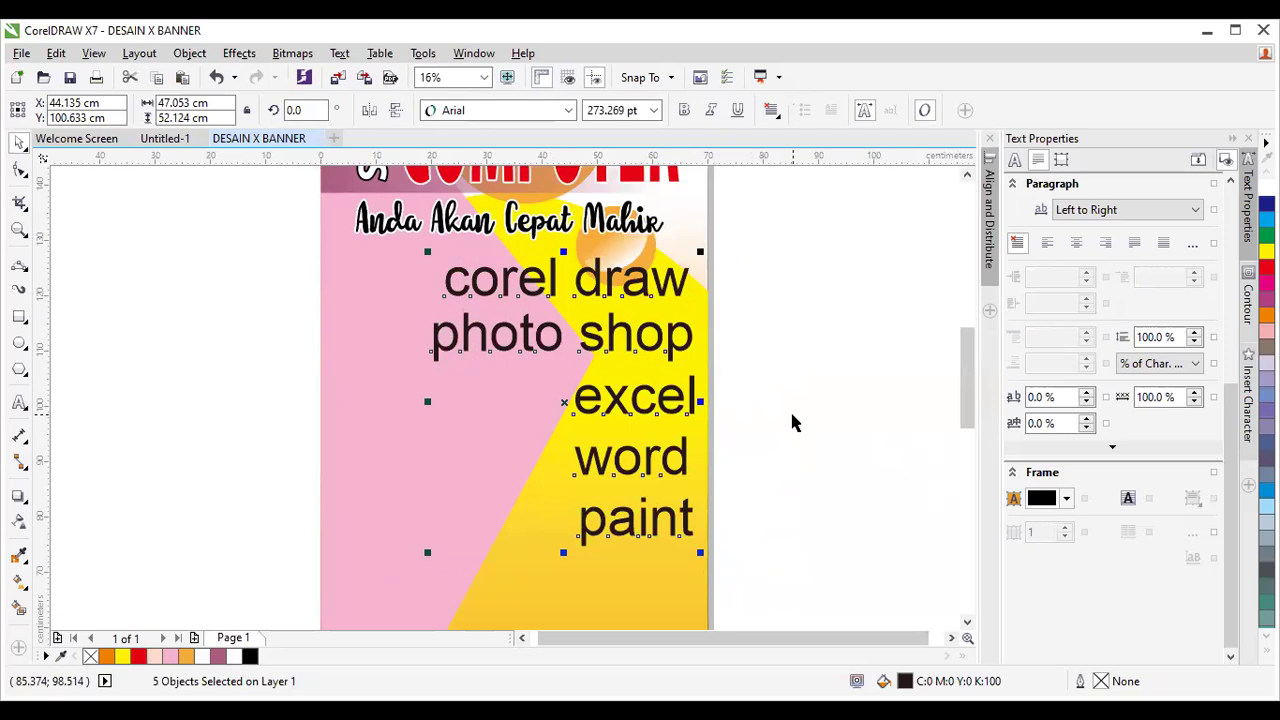
key("r")
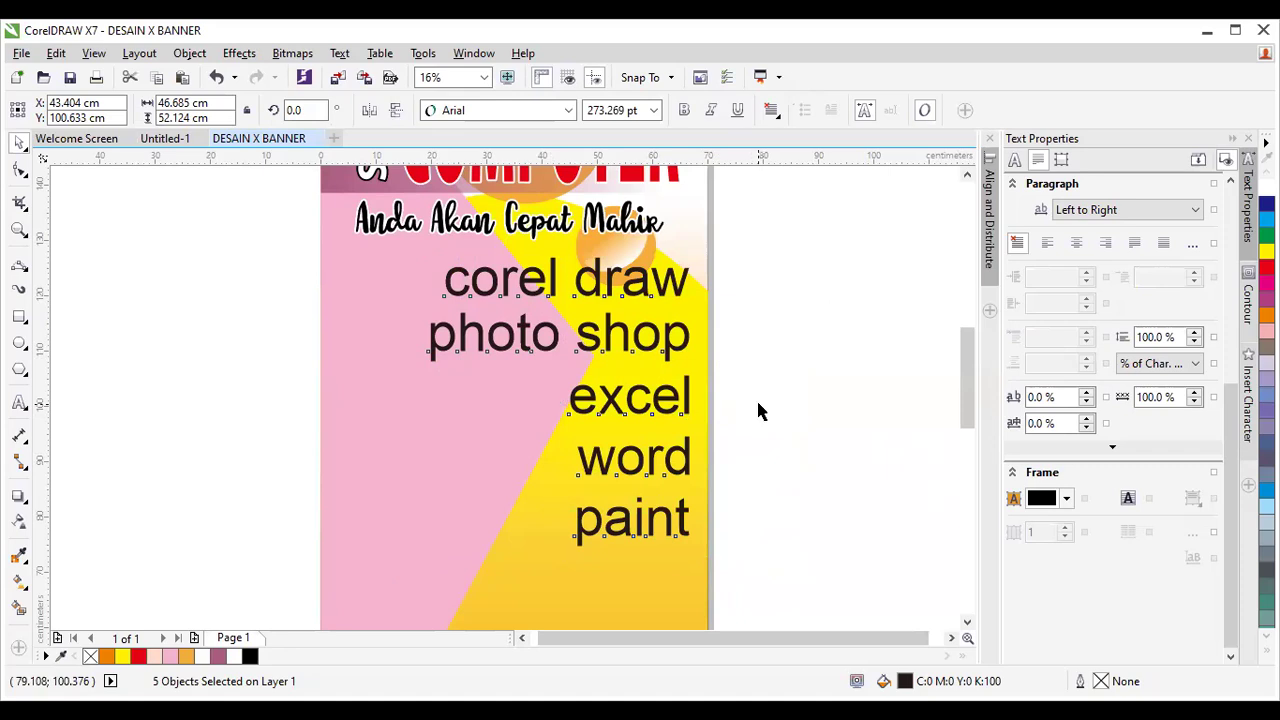
key("l")
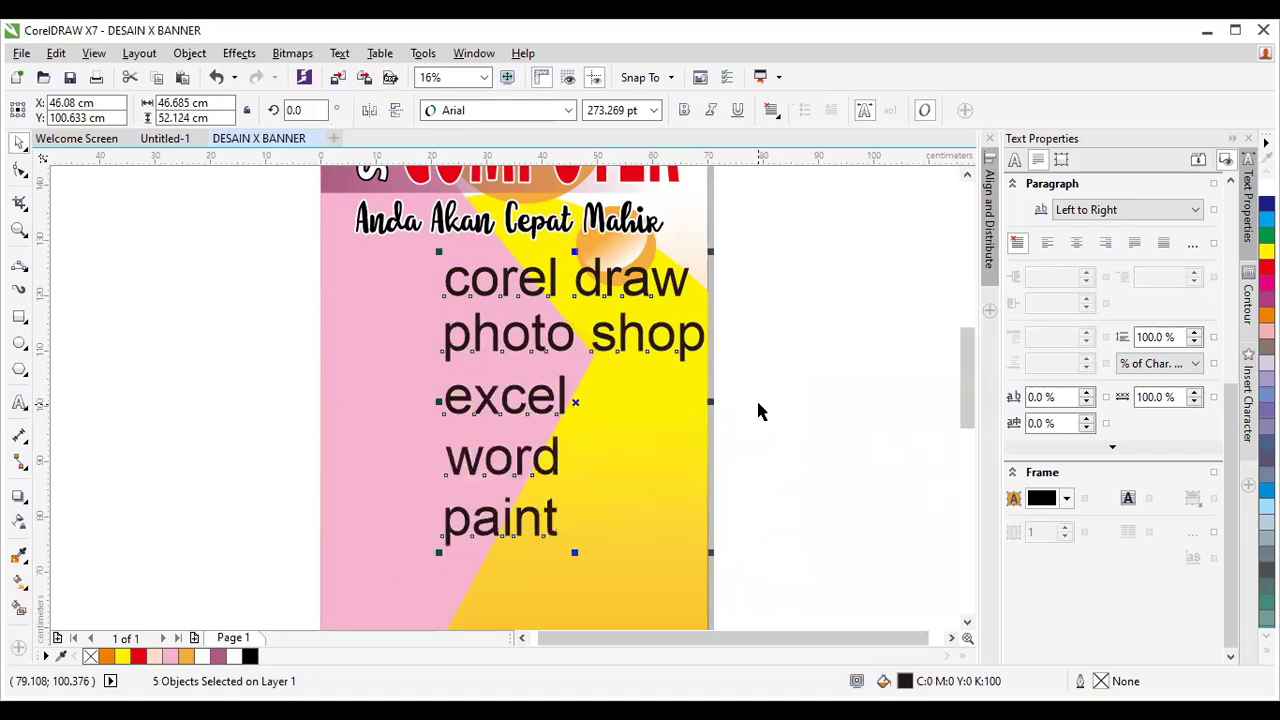
key("c")
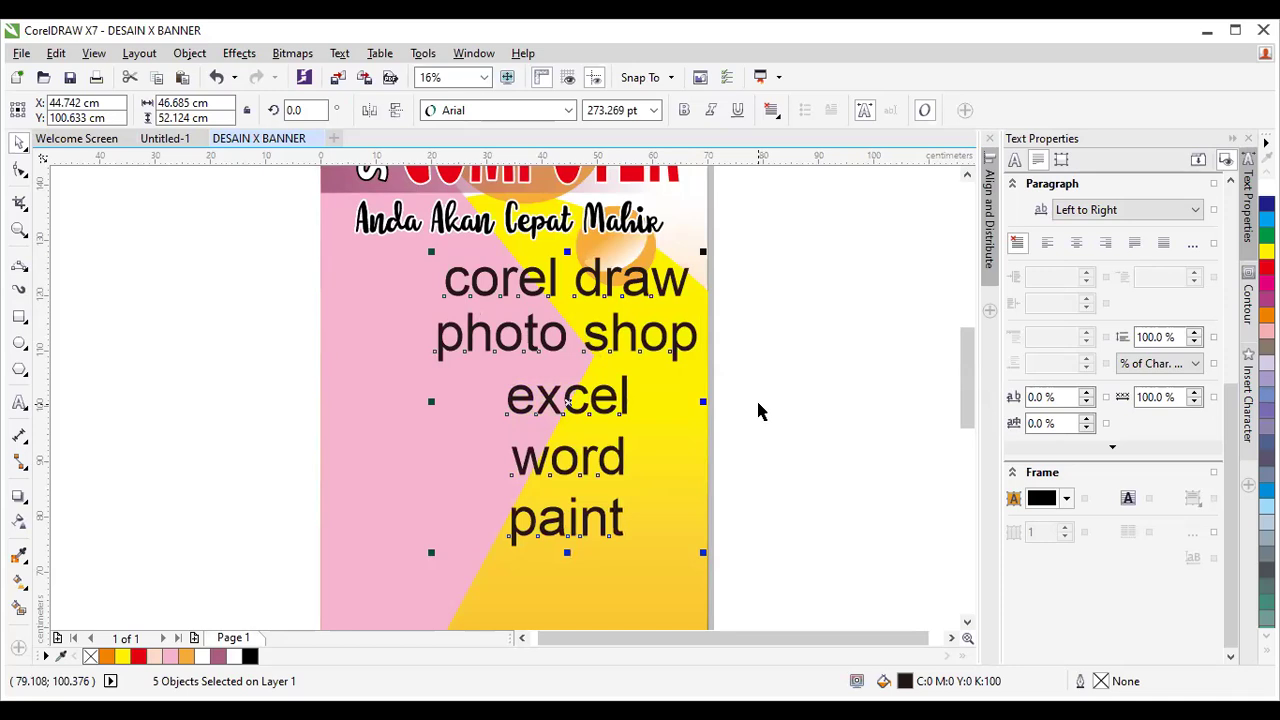
key("ctrl+r")
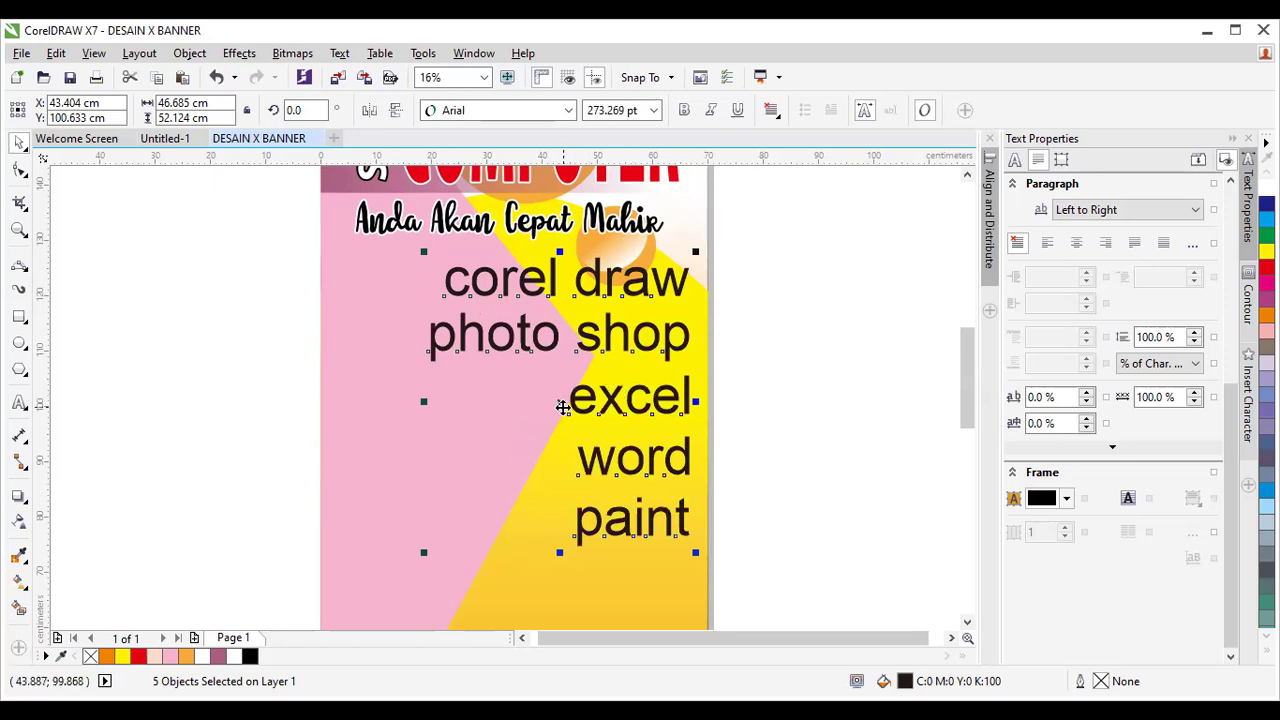
left_click_drag(563, 405, 545, 402)
left_click(773, 427)
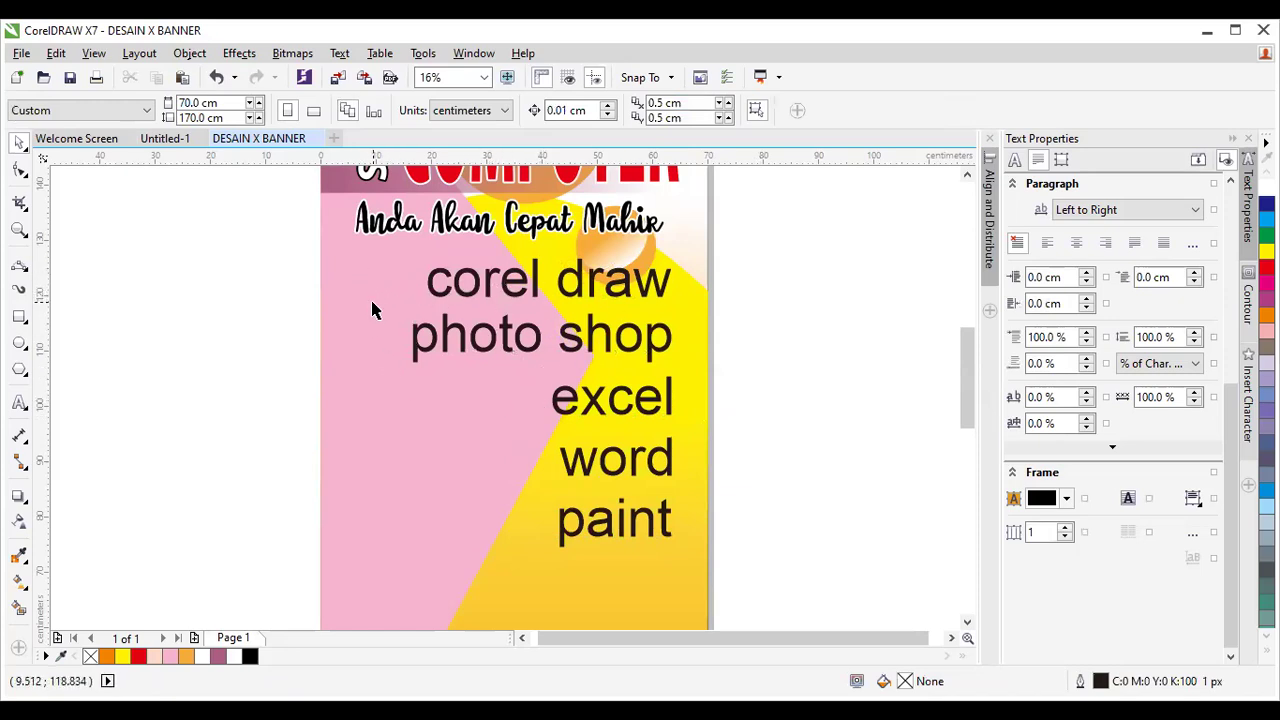
Draw a small rectangle beside 'corel draw', fill it yellow, and give it a black outline.
left_click(19, 343)
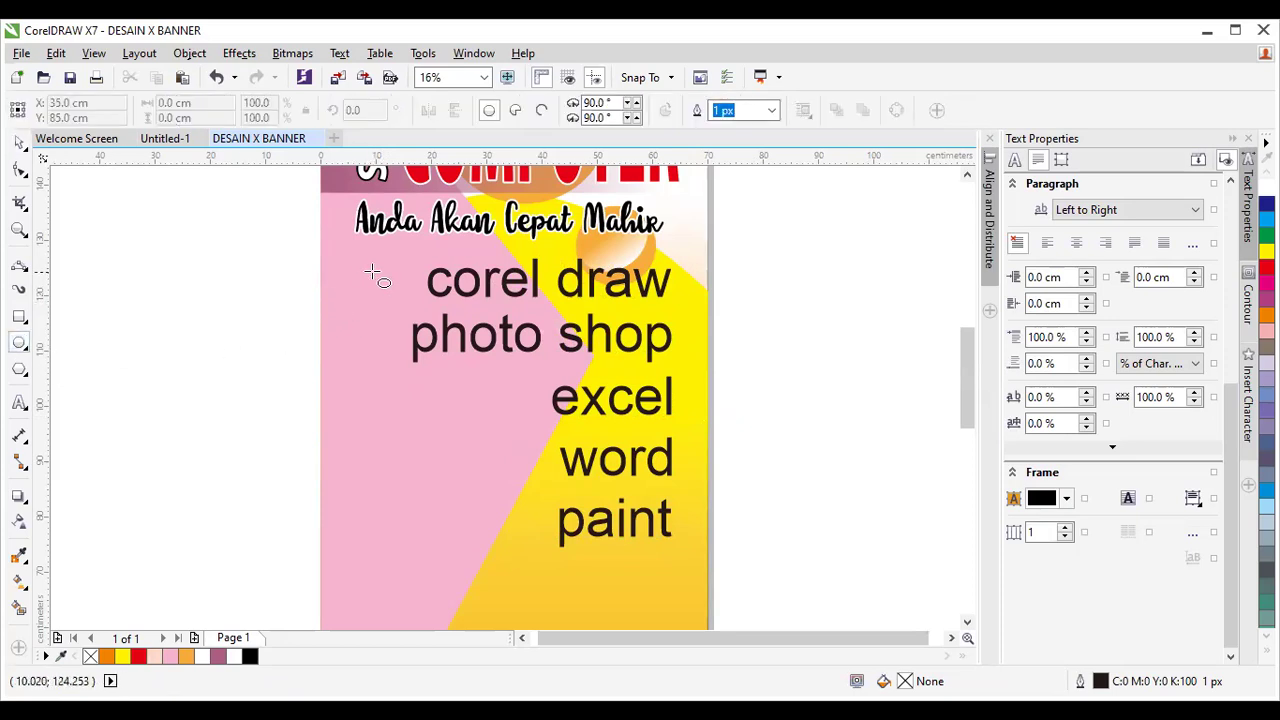
left_click_drag(380, 274, 415, 307)
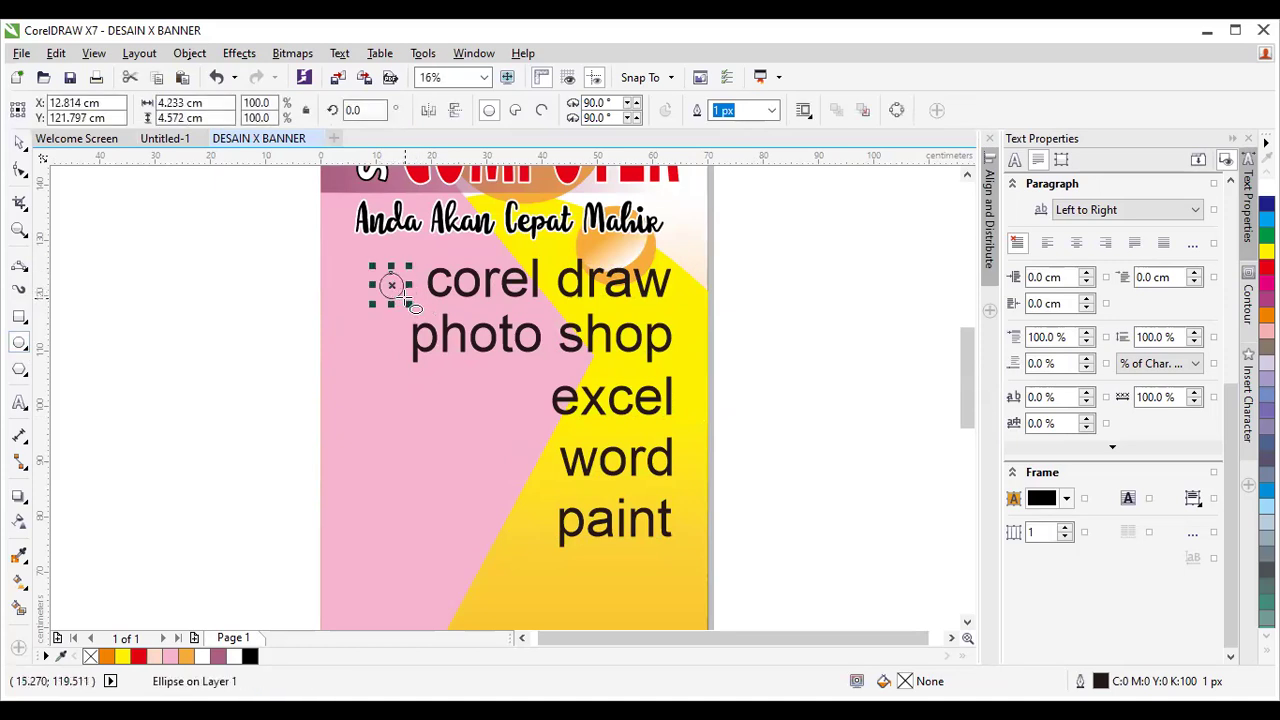
key("ctrl+z")
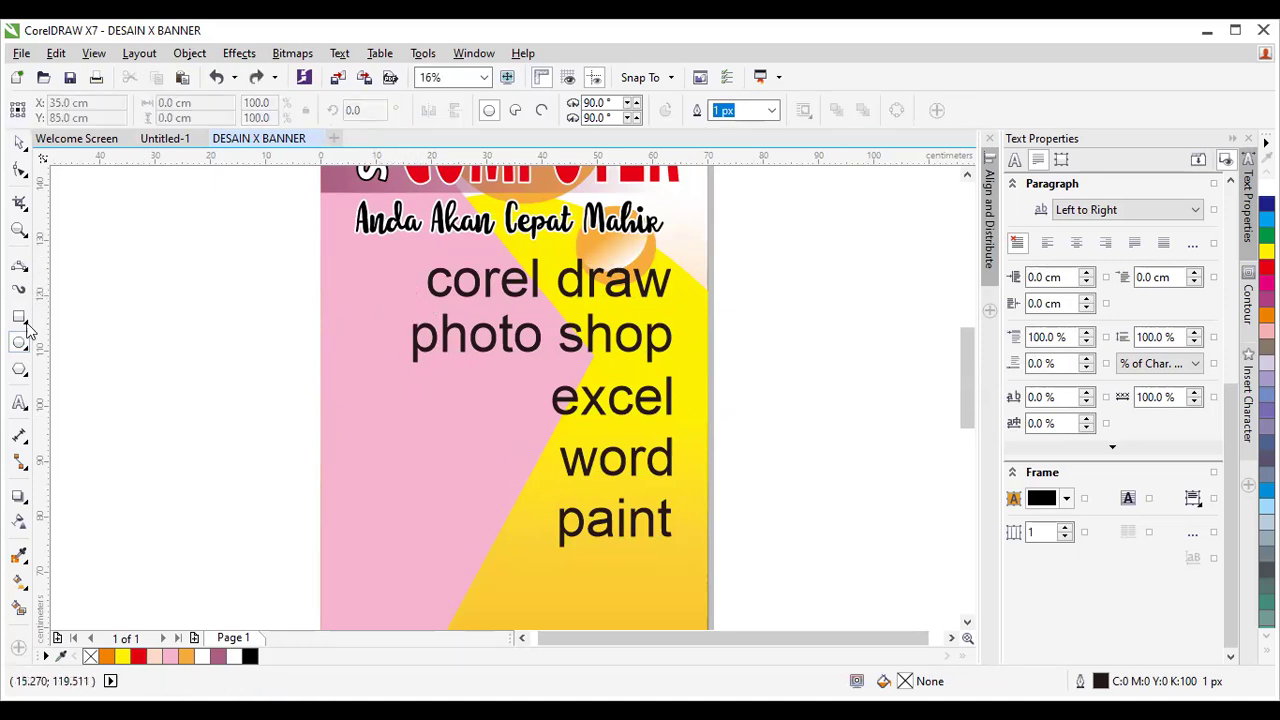
left_click(19, 317)
left_click_drag(389, 274, 414, 289)
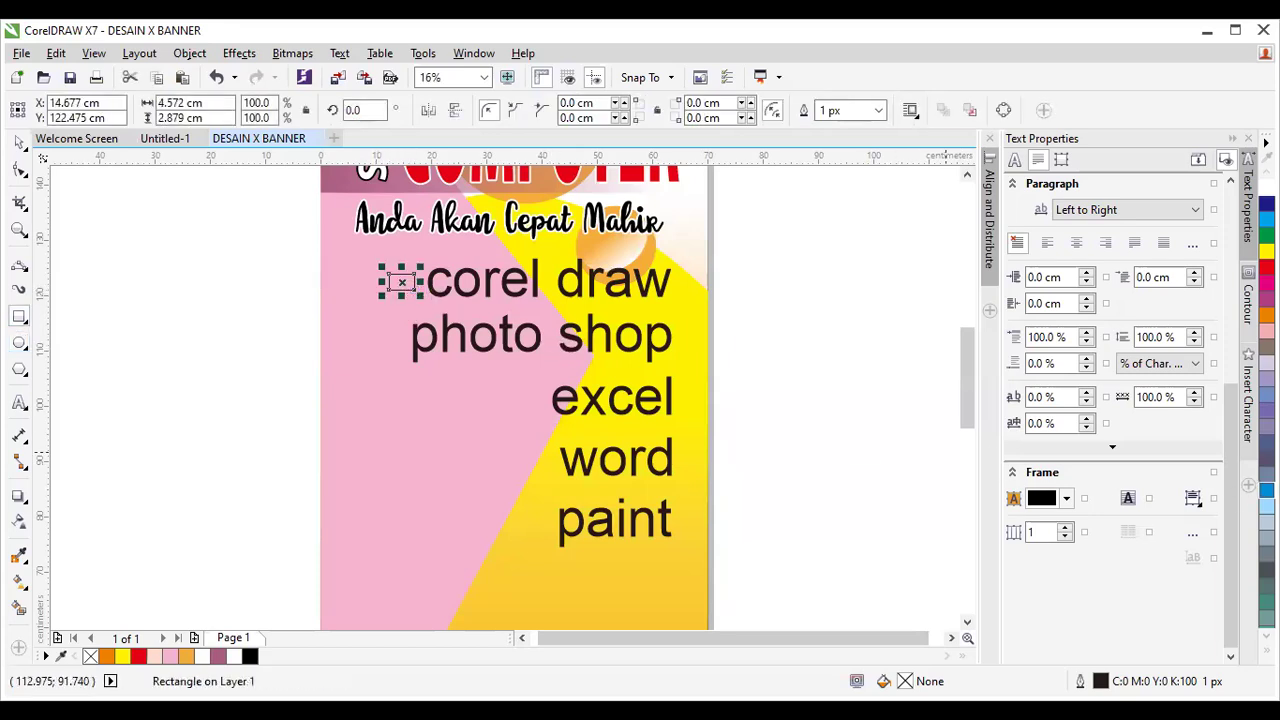
left_click(1267, 268)
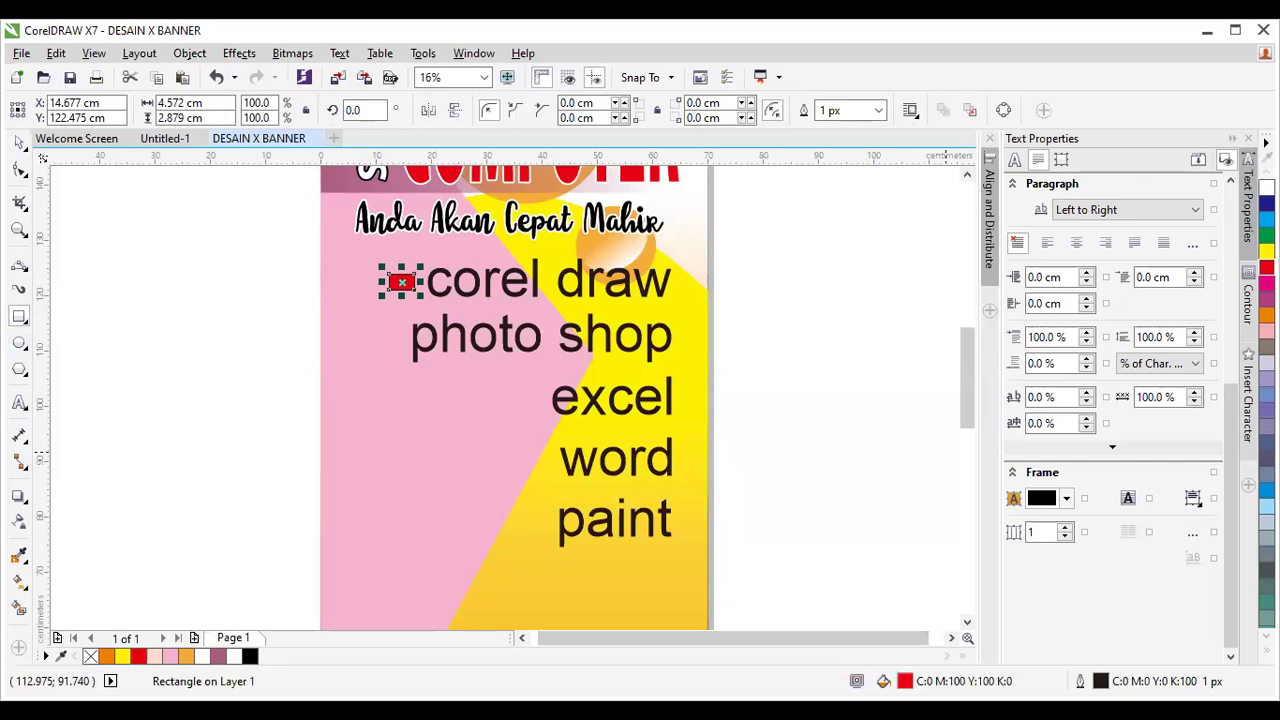
left_click(1267, 251)
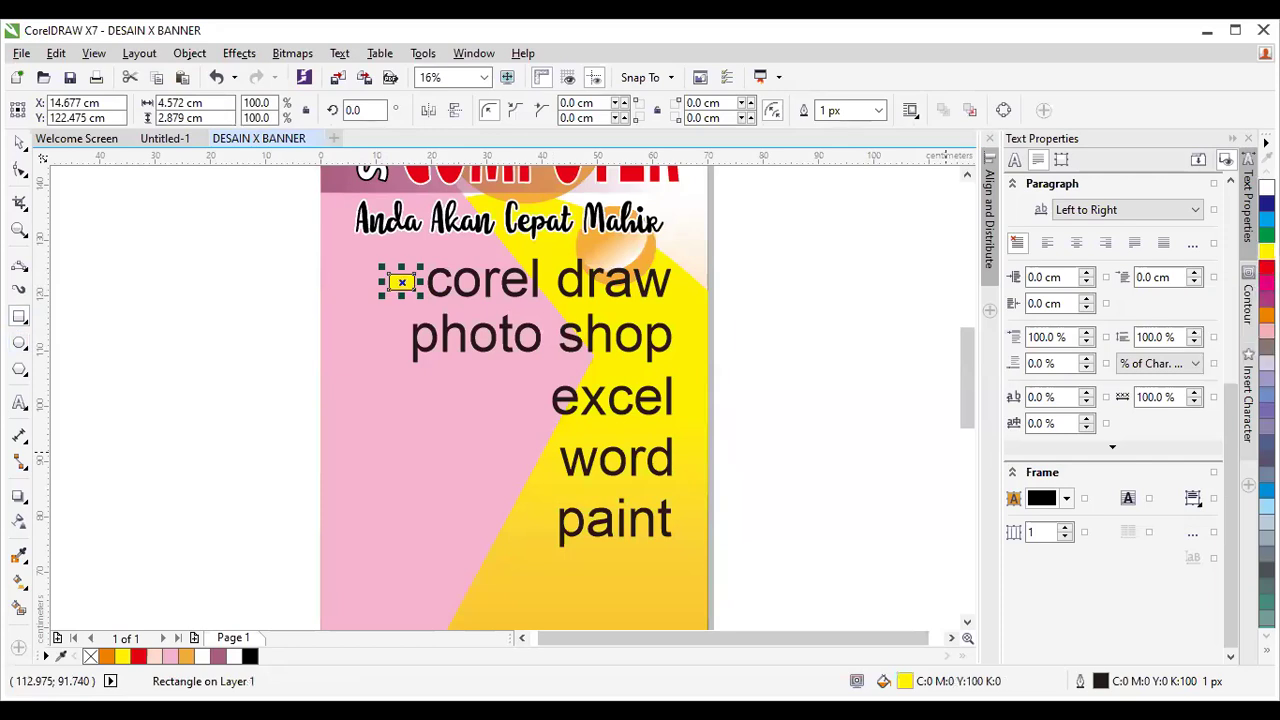
left_click(1266, 648)
right_click(1251, 333)
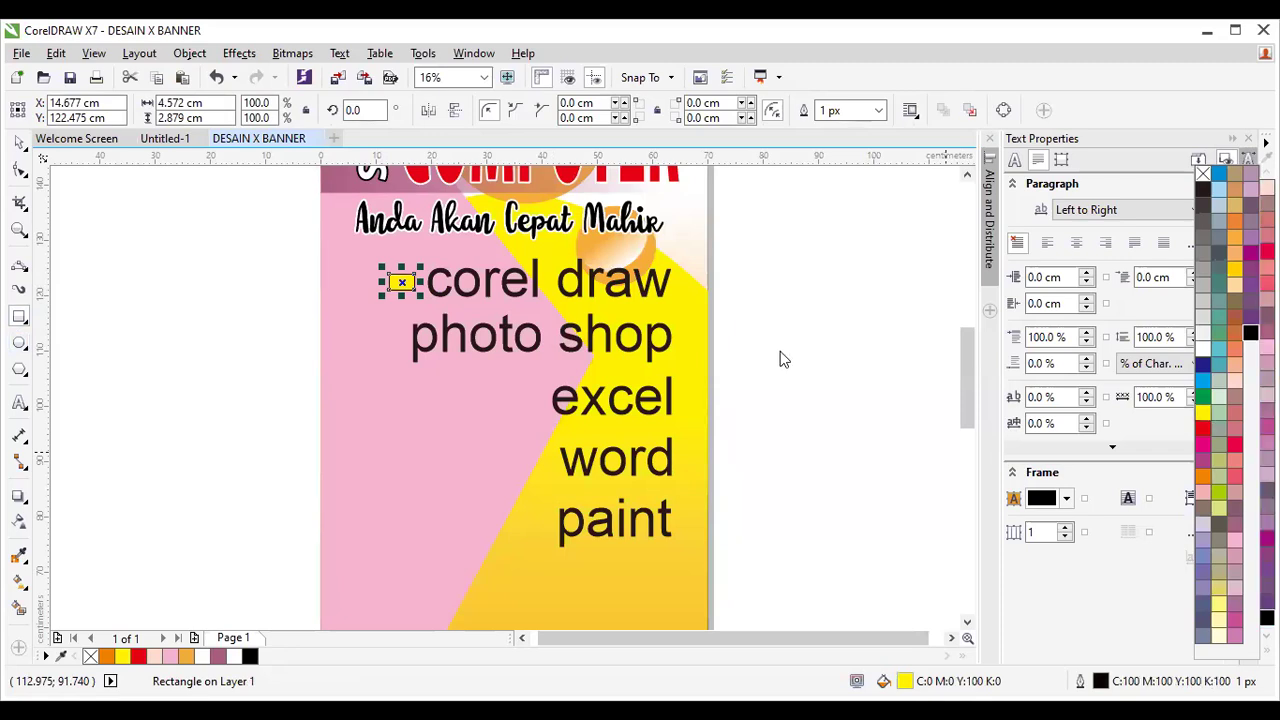
Set the bullet box's outline width to 25 px, replacing an initial 10 px.
key("F12")
left_click(524, 249)
left_click(520, 247)
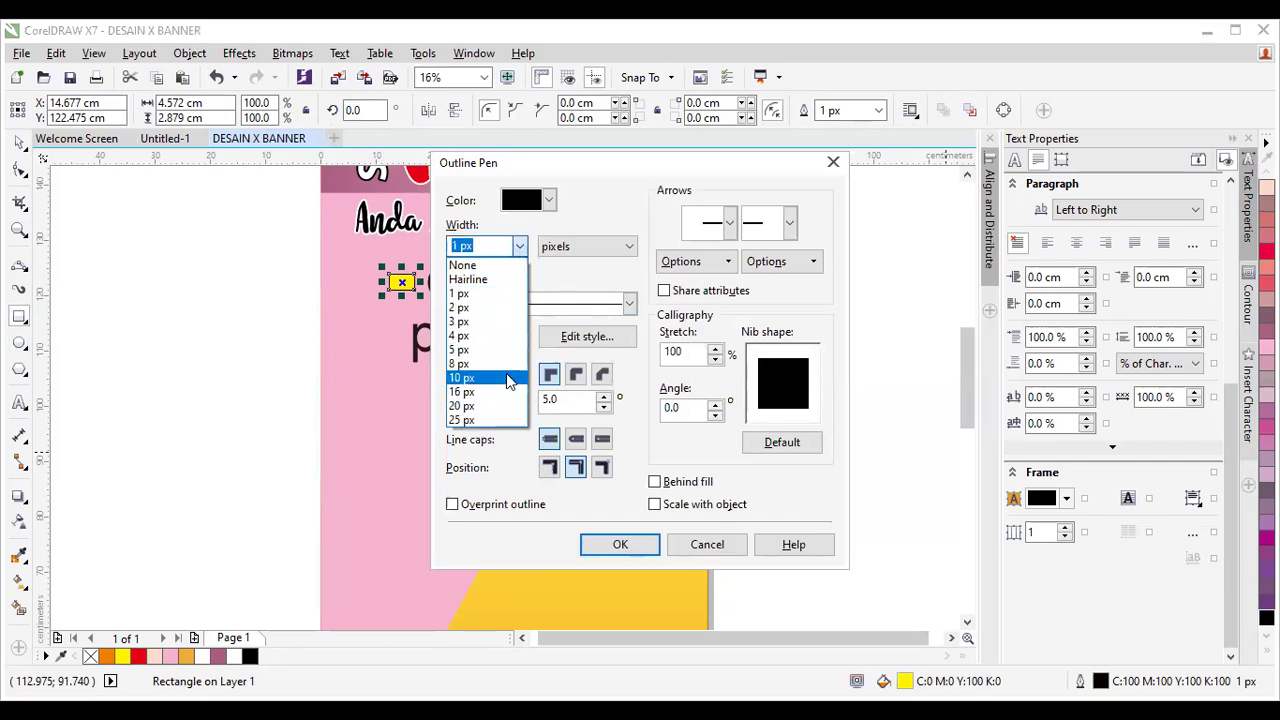
left_click(505, 378)
left_click(620, 544)
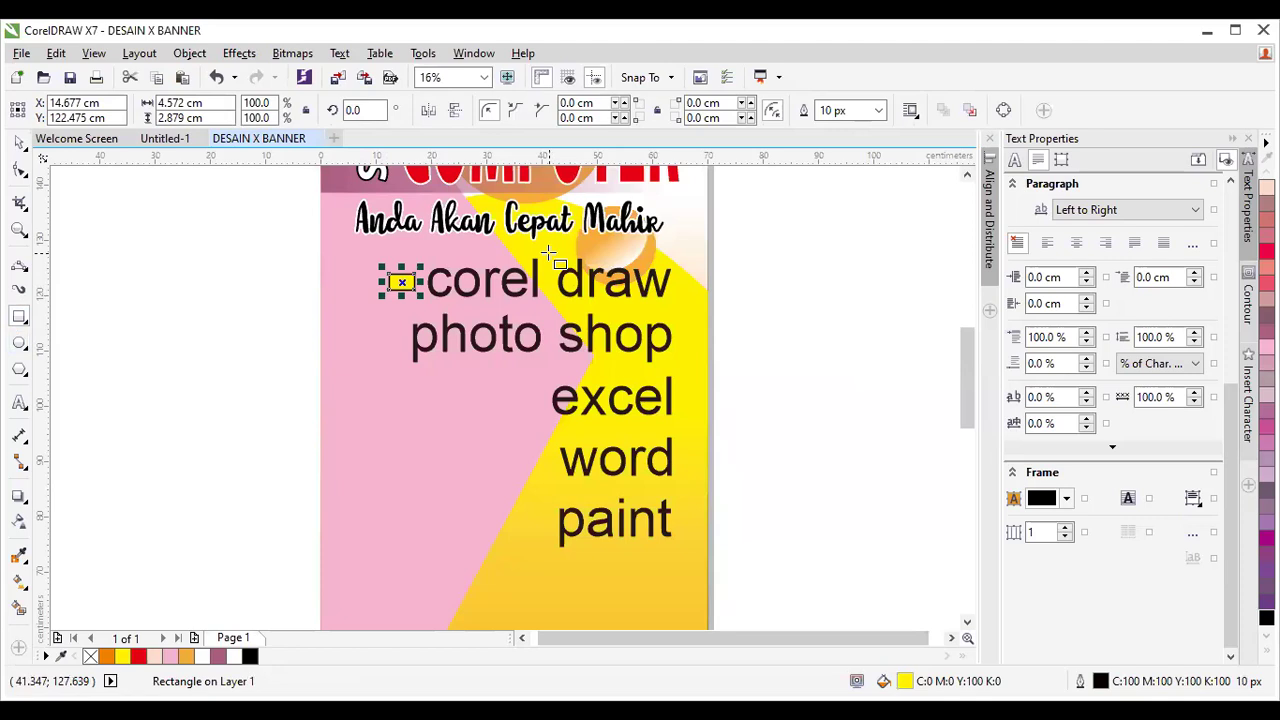
key("F12")
left_click(520, 247)
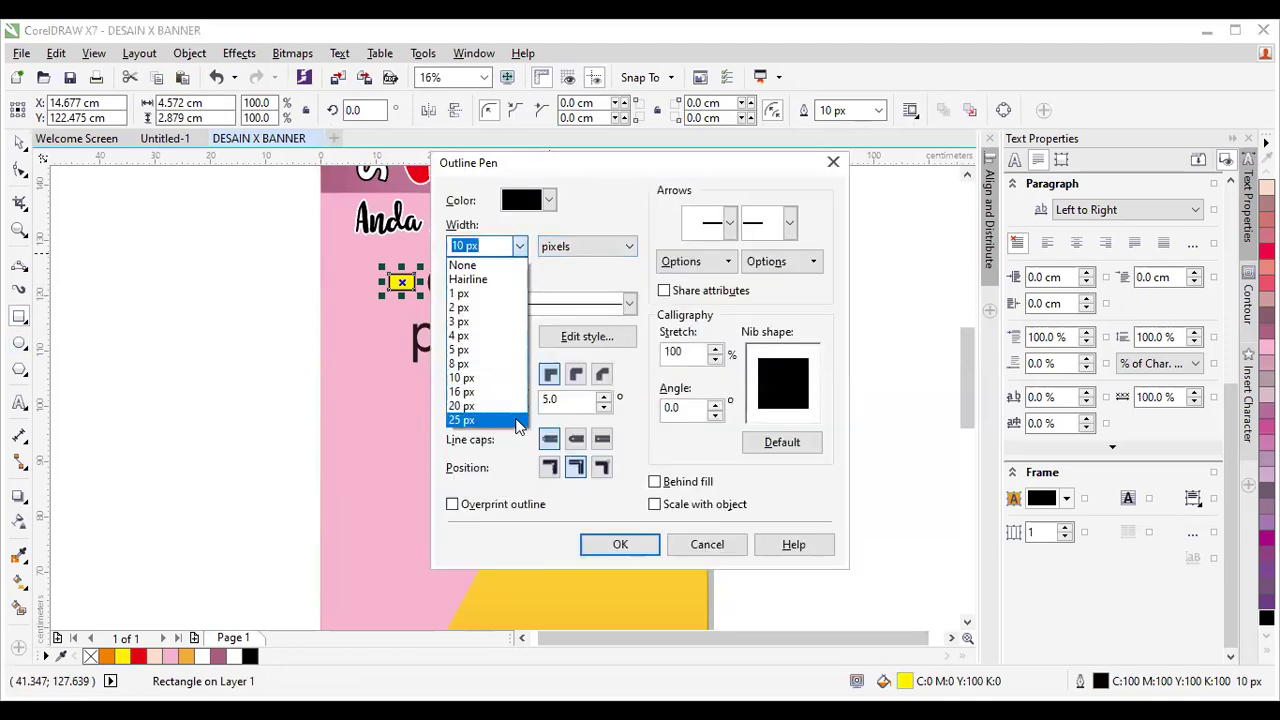
left_click(517, 421)
left_click(623, 544)
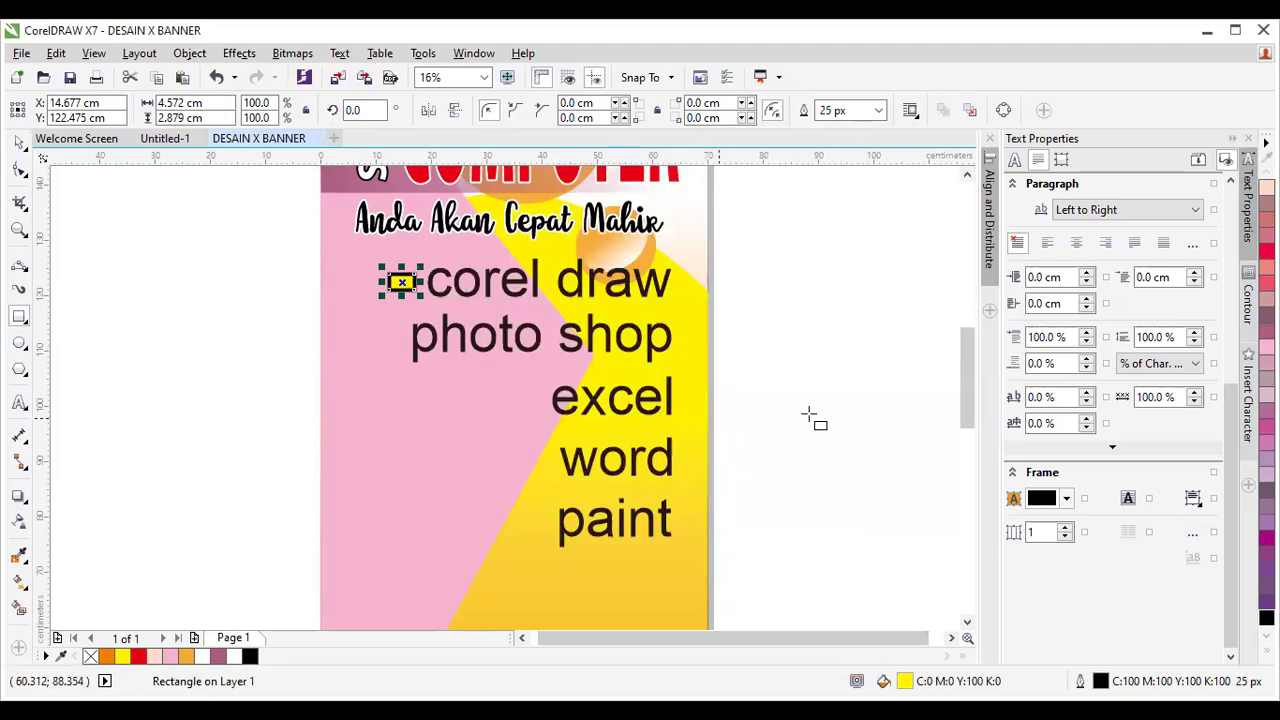
key("Escape")
left_click(19, 142)
left_click(405, 287)
Drop a copy of the yellow bullet box beside the 'photo shop' line.
mouse_move(405, 287)
left_mouse_down()
mouse_move(402, 320)
mouse_move(379, 340)
mouse_move(397, 366)
mouse_move(525, 400)
mouse_move(530, 522)
left_mouse_up()
key("space")
key("space")
key("space")
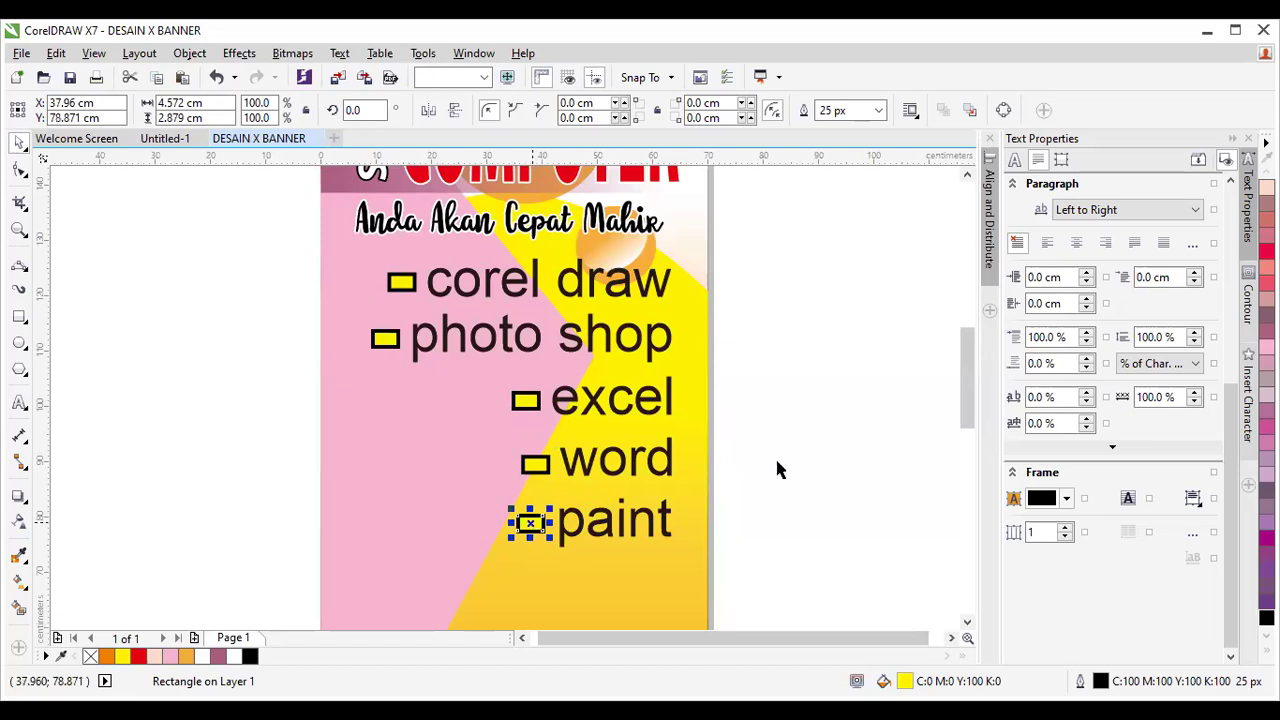
scroll(818, 386, "down", 2)
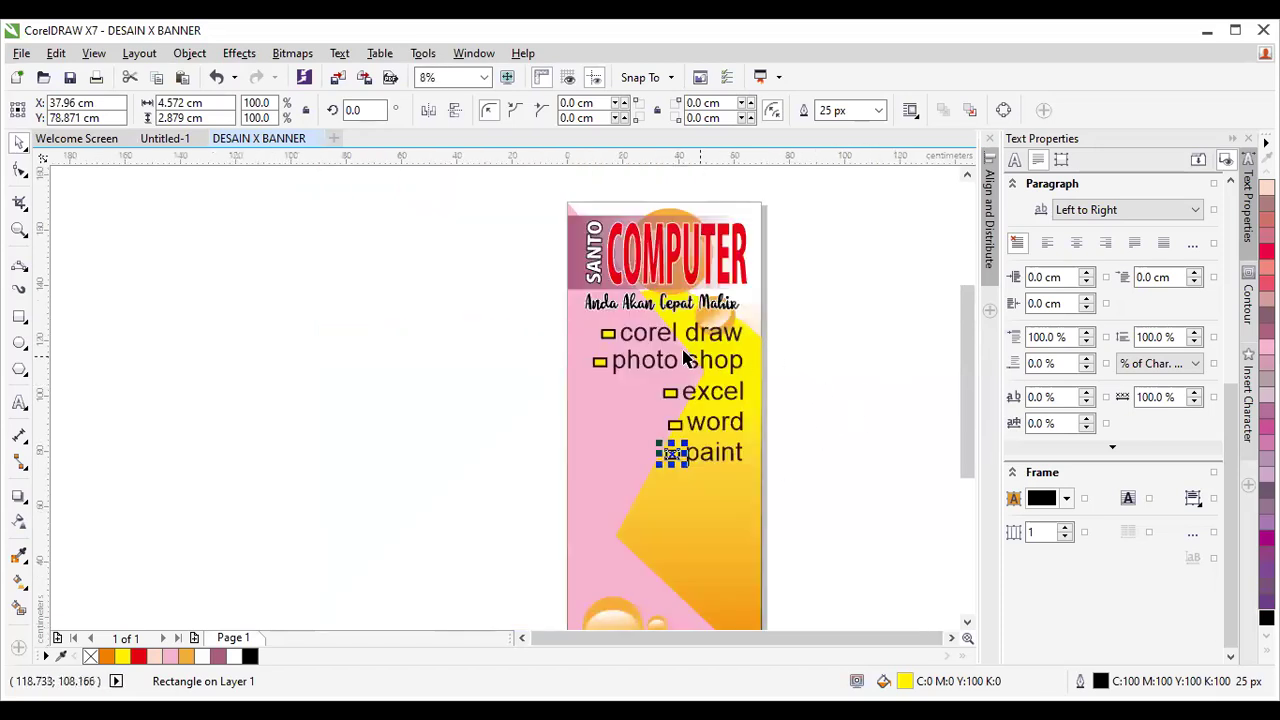
Nudge the bullets and course lines down-left, then stretch the 'Anda Akan Cepat Mahir' tagline taller.
left_click_drag(500, 309, 780, 493)
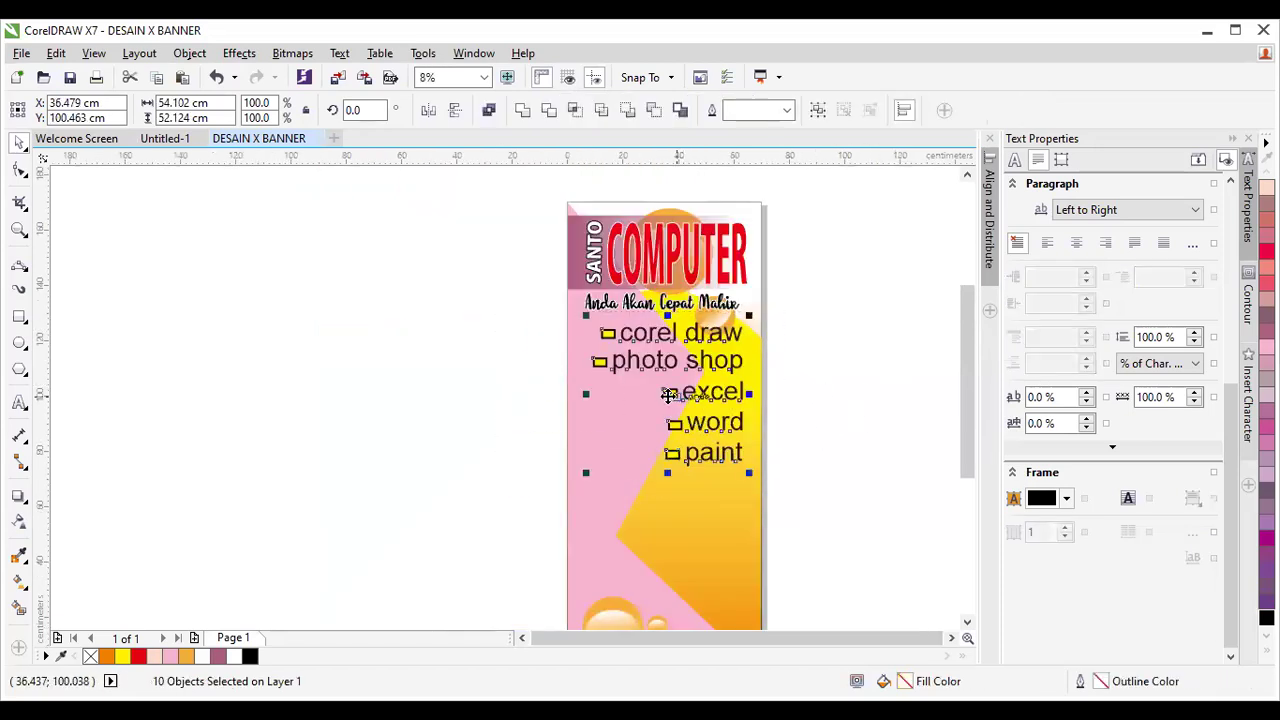
left_click_drag(668, 395, 664, 411)
left_click(665, 310)
scroll(697, 324, "up", 2)
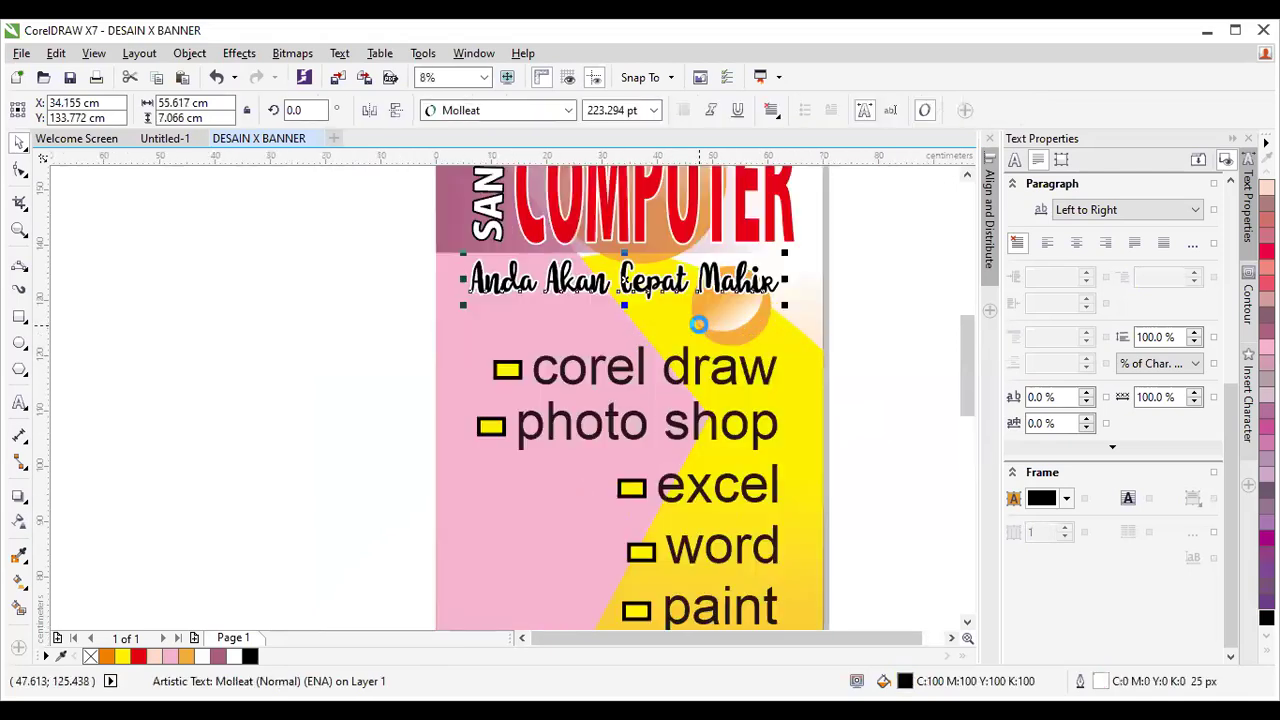
left_click_drag(624, 305, 620, 305)
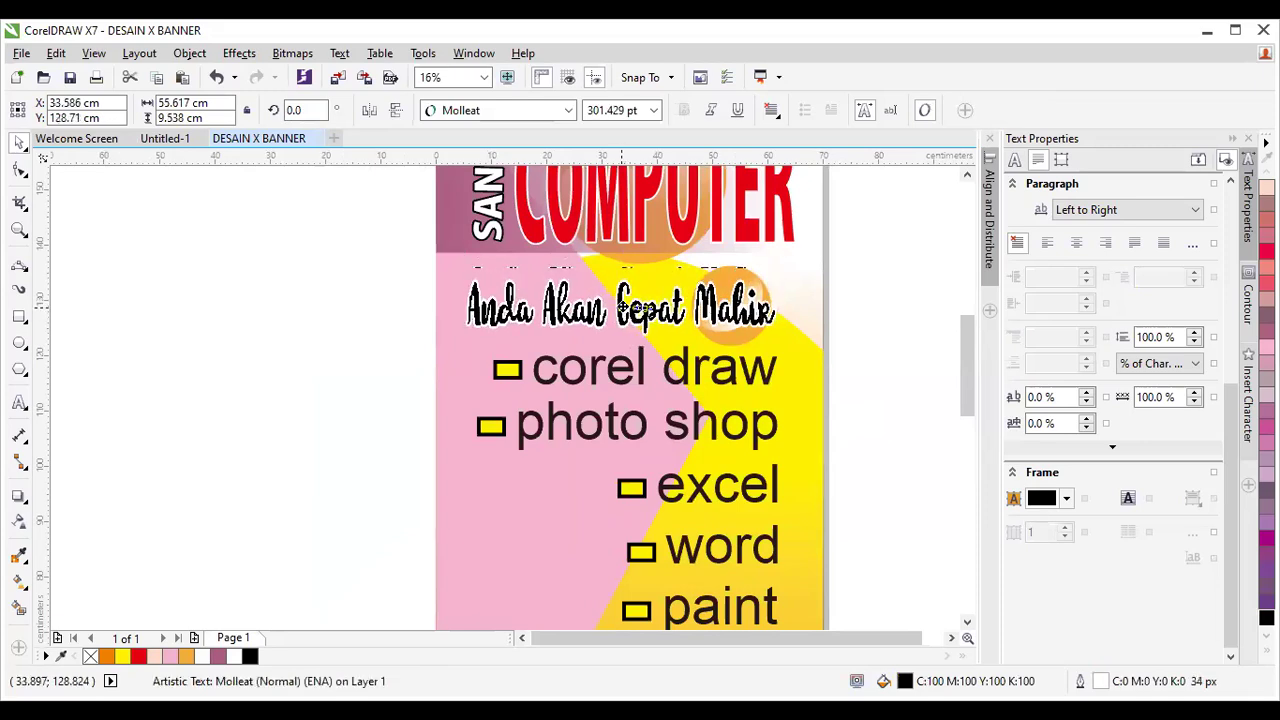
left_click(891, 338)
left_click_drag(958, 355, 972, 443)
scroll(912, 423, "down", 1)
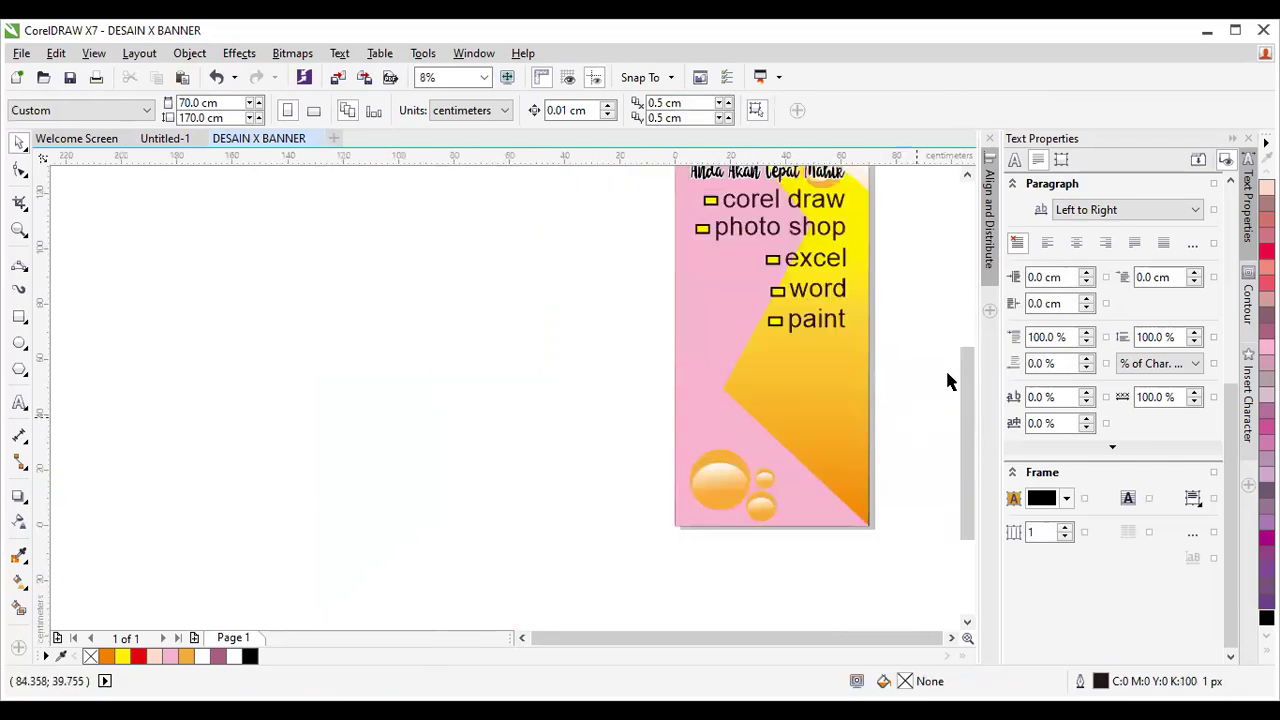
left_click(967, 174)
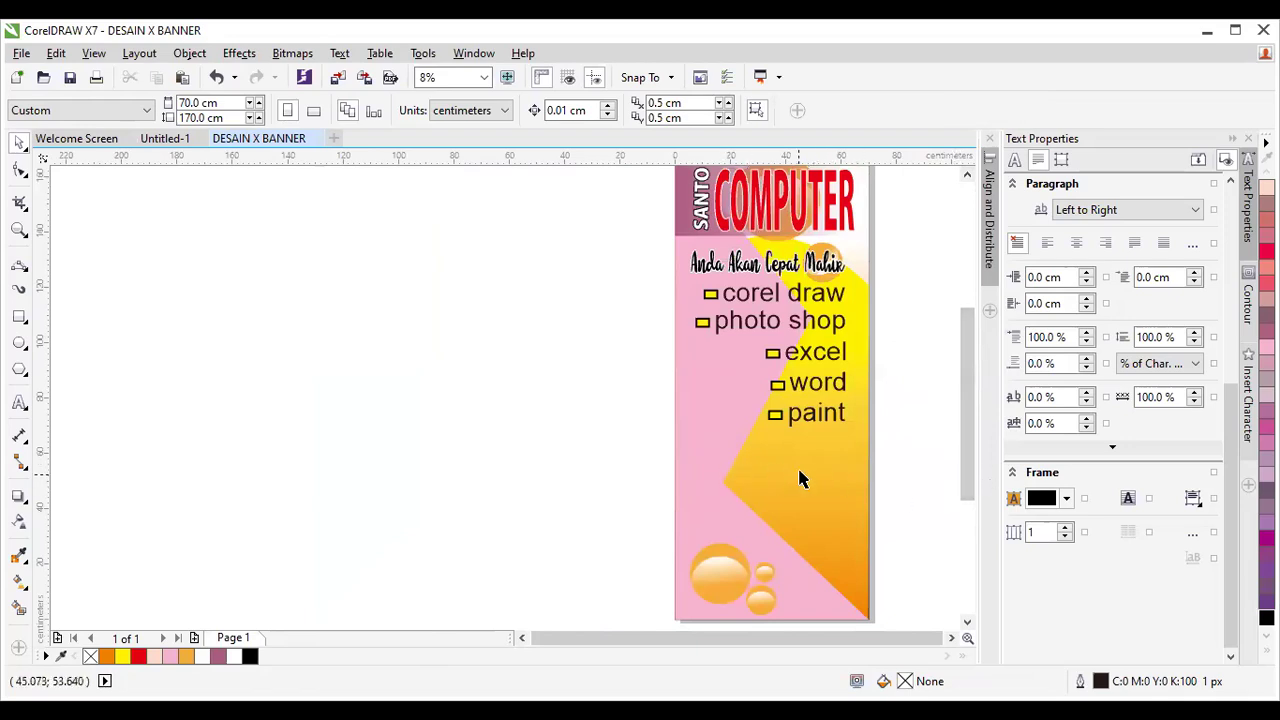
left_click_drag(967, 471, 965, 484)
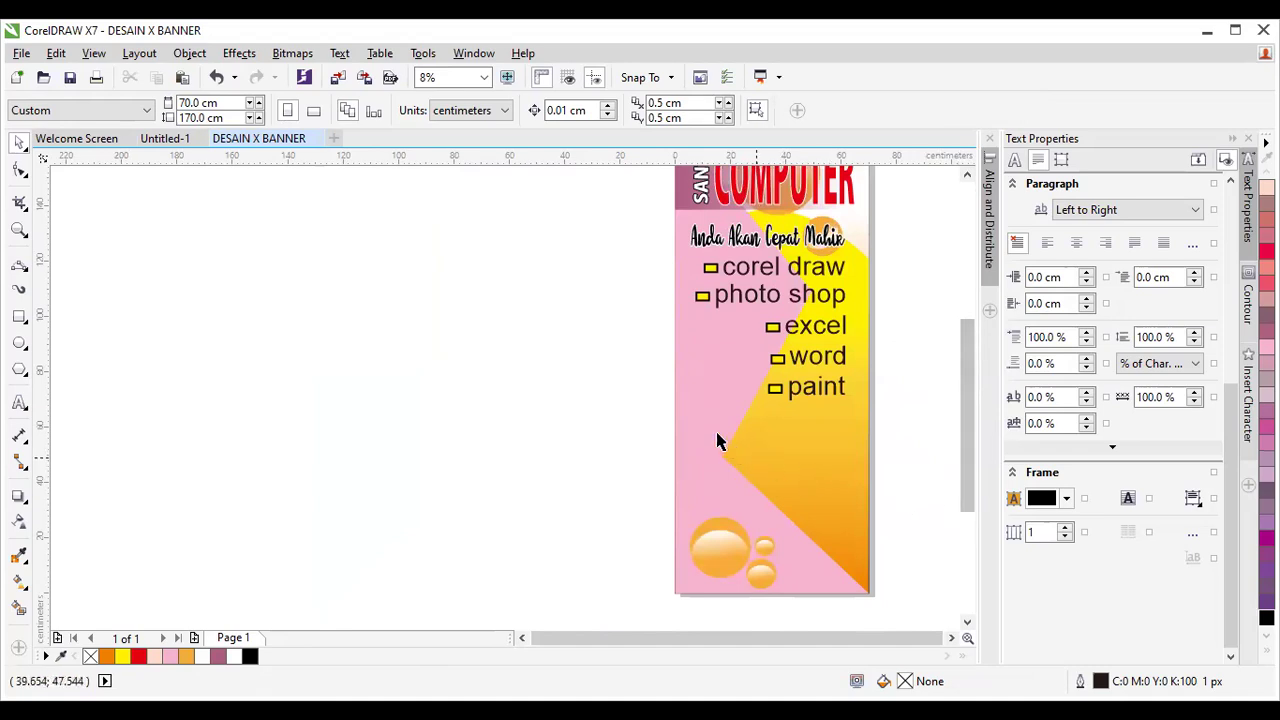
Draw a dark magenta rectangle across the lower banner with a linear transparency fading left.
left_click(19, 316)
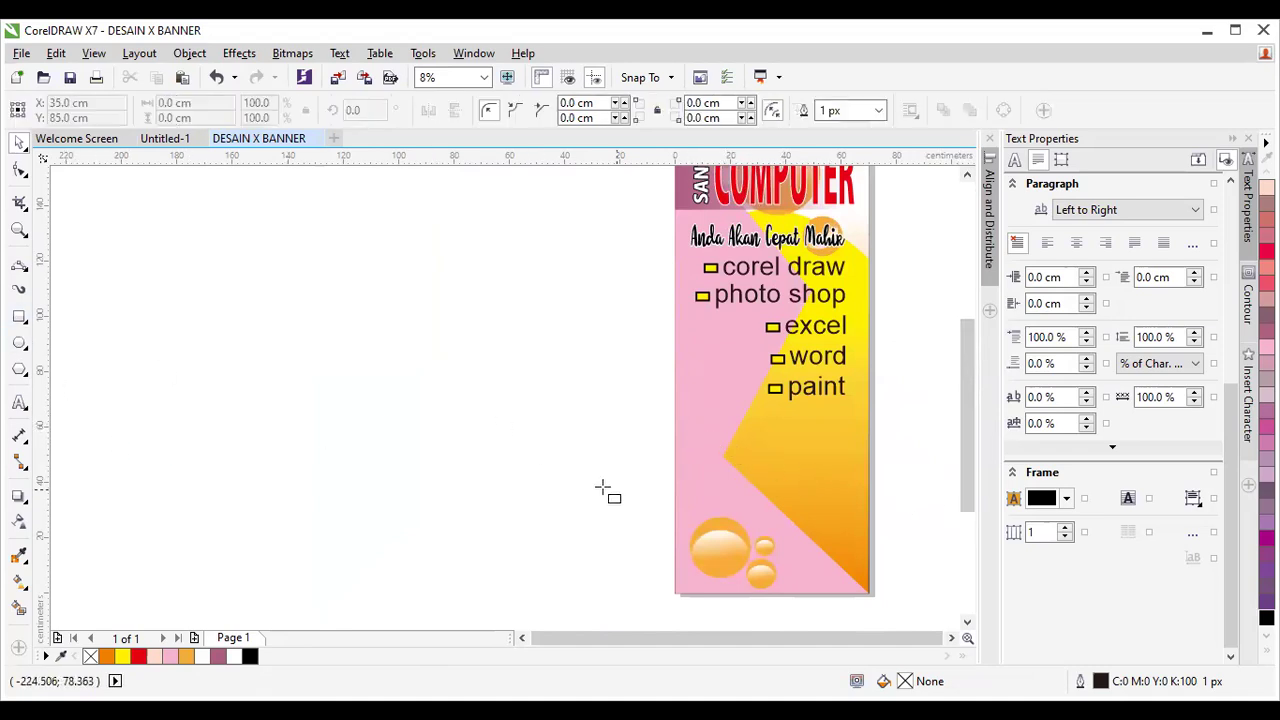
left_click_drag(675, 417, 884, 533)
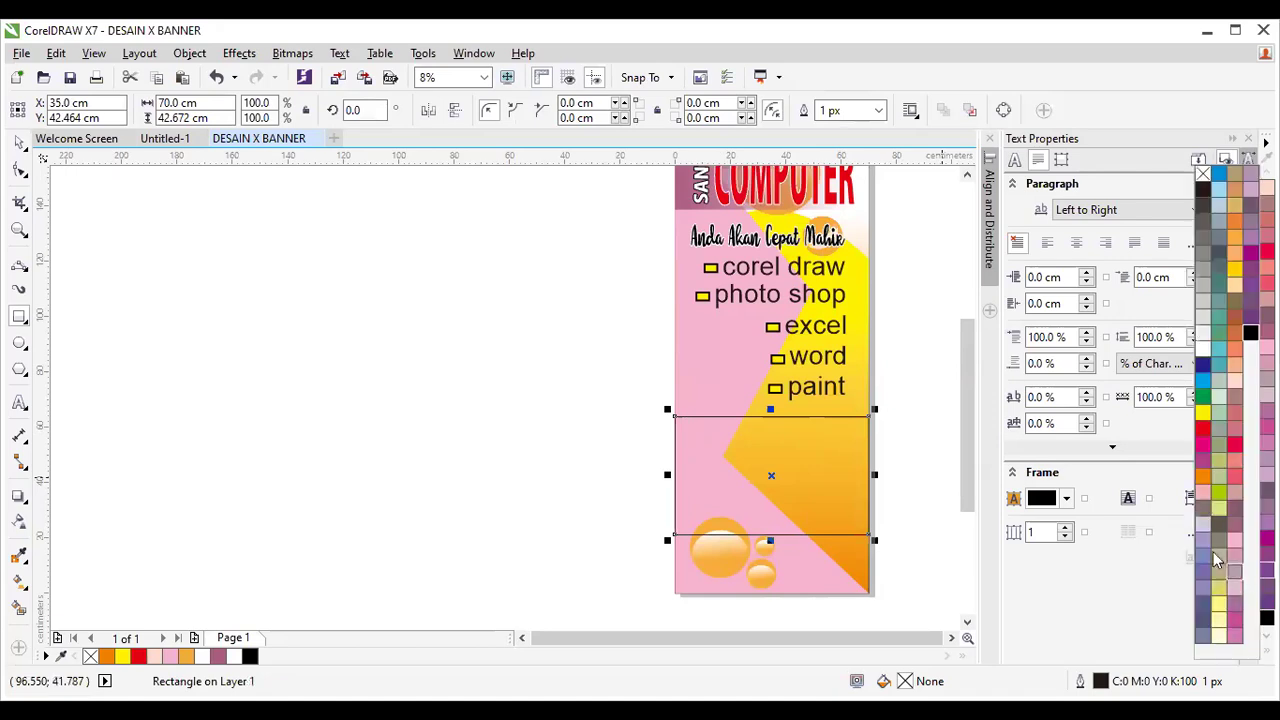
left_click(1267, 540)
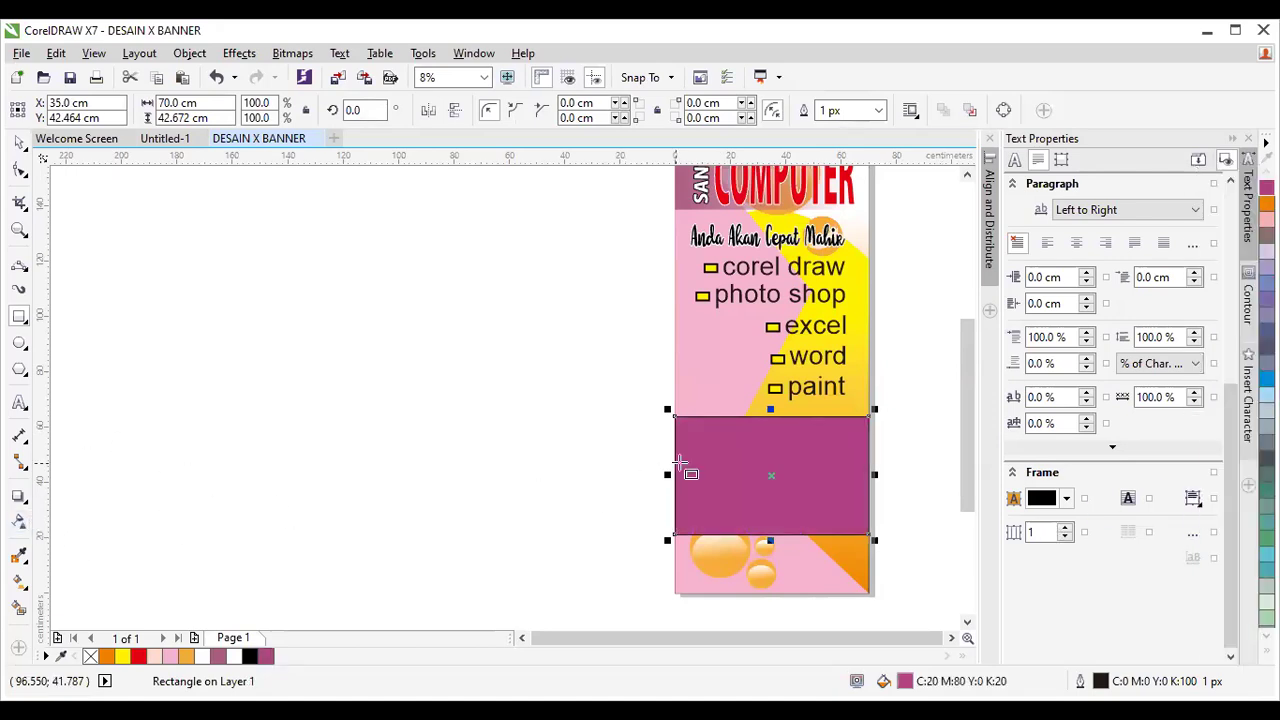
left_click(19, 521)
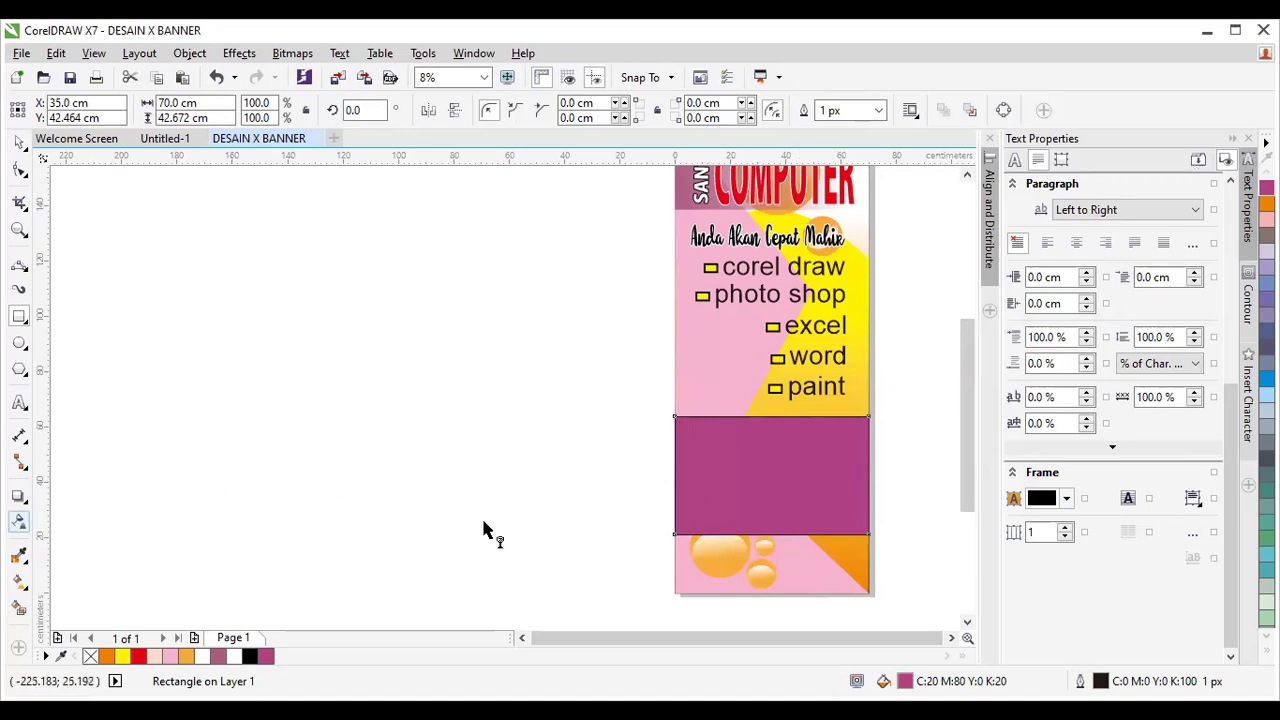
left_click_drag(829, 462, 667, 466)
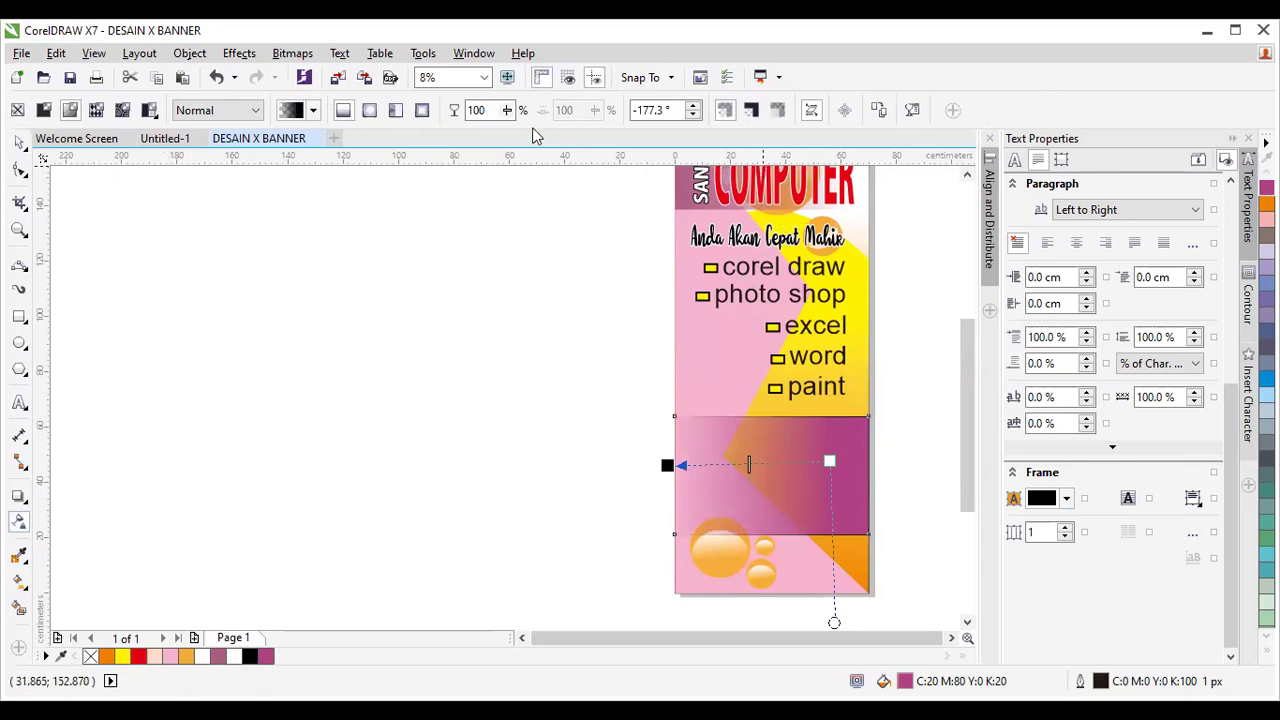
Set the magenta band's outline width to None.
left_click(20, 143)
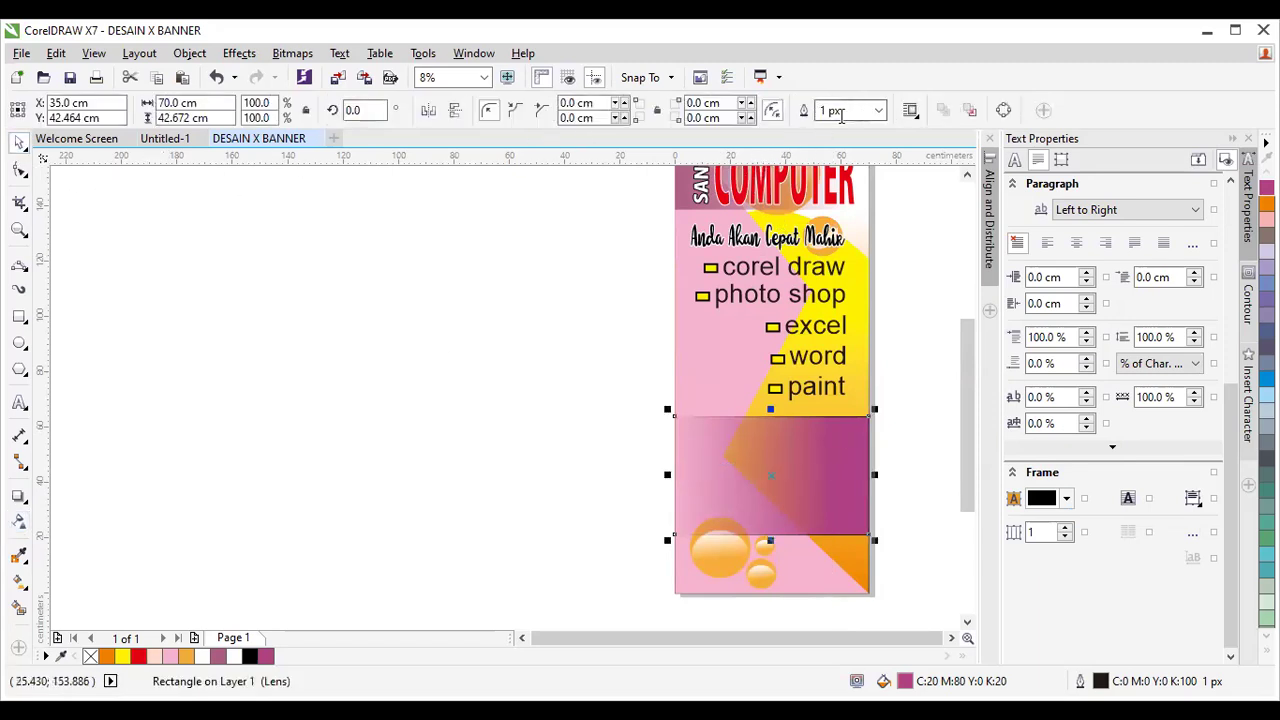
left_click(877, 110)
left_click(867, 130)
left_click(913, 456)
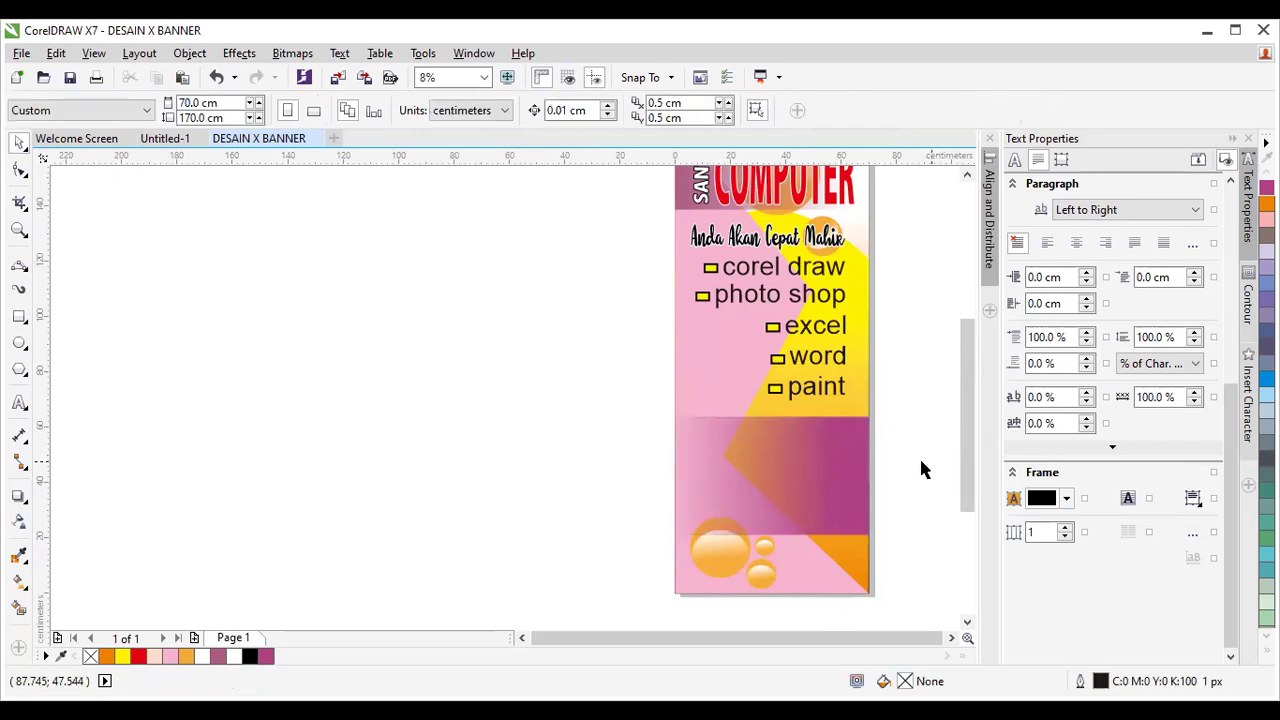
left_click(971, 503)
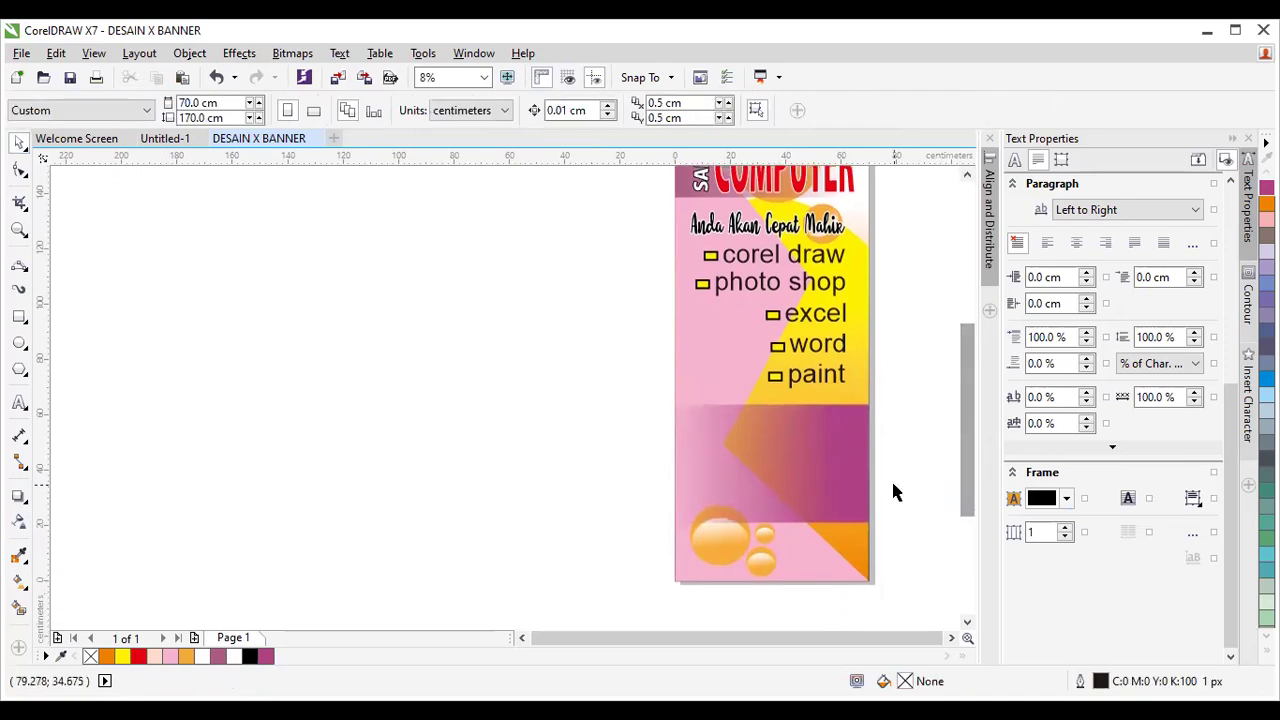
scroll(891, 480, "up", 1)
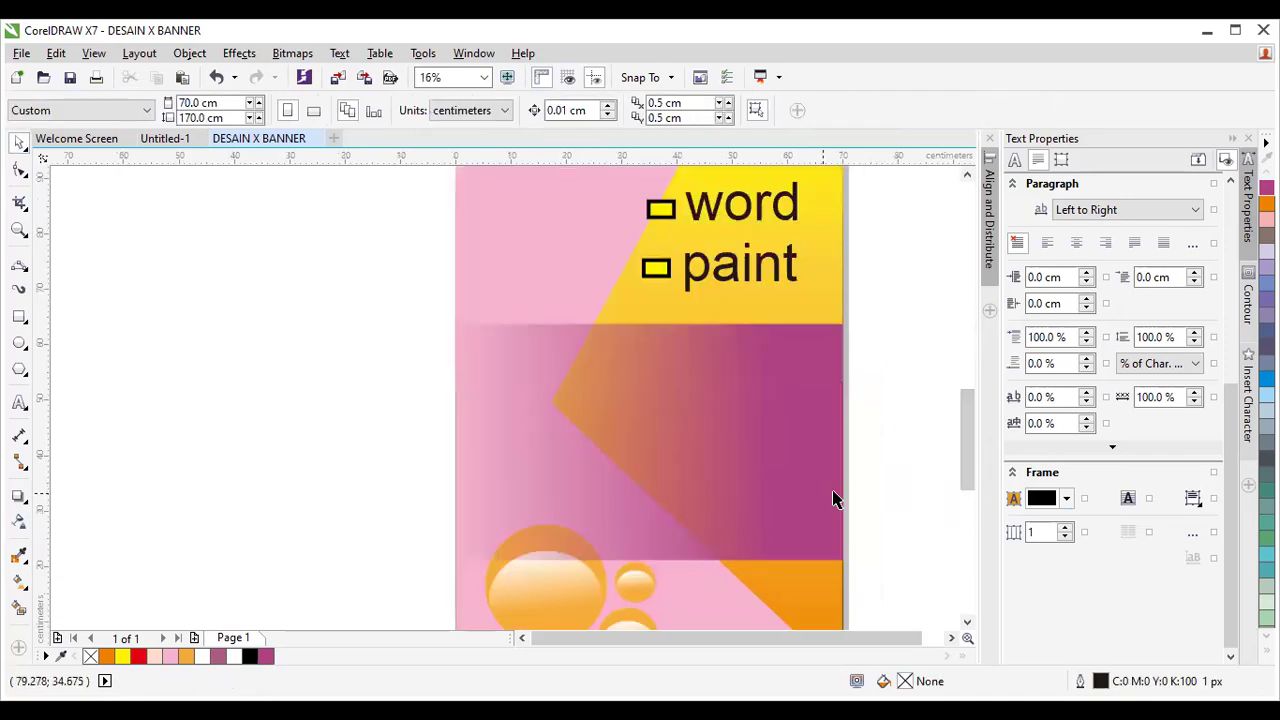
Enlarge a new text object and type 'DAPATKAN VOUCHER' and 'MENARIK' on two lines.
left_click(19, 402)
left_click(319, 448)
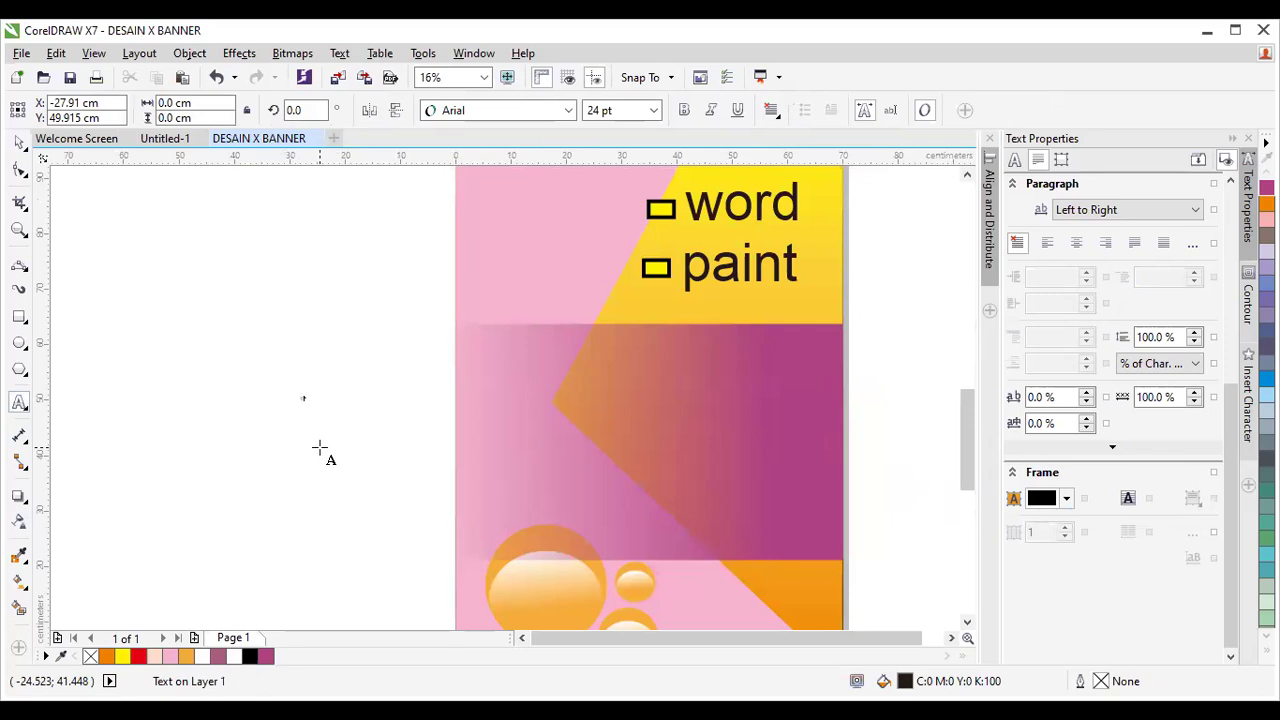
type("DE")
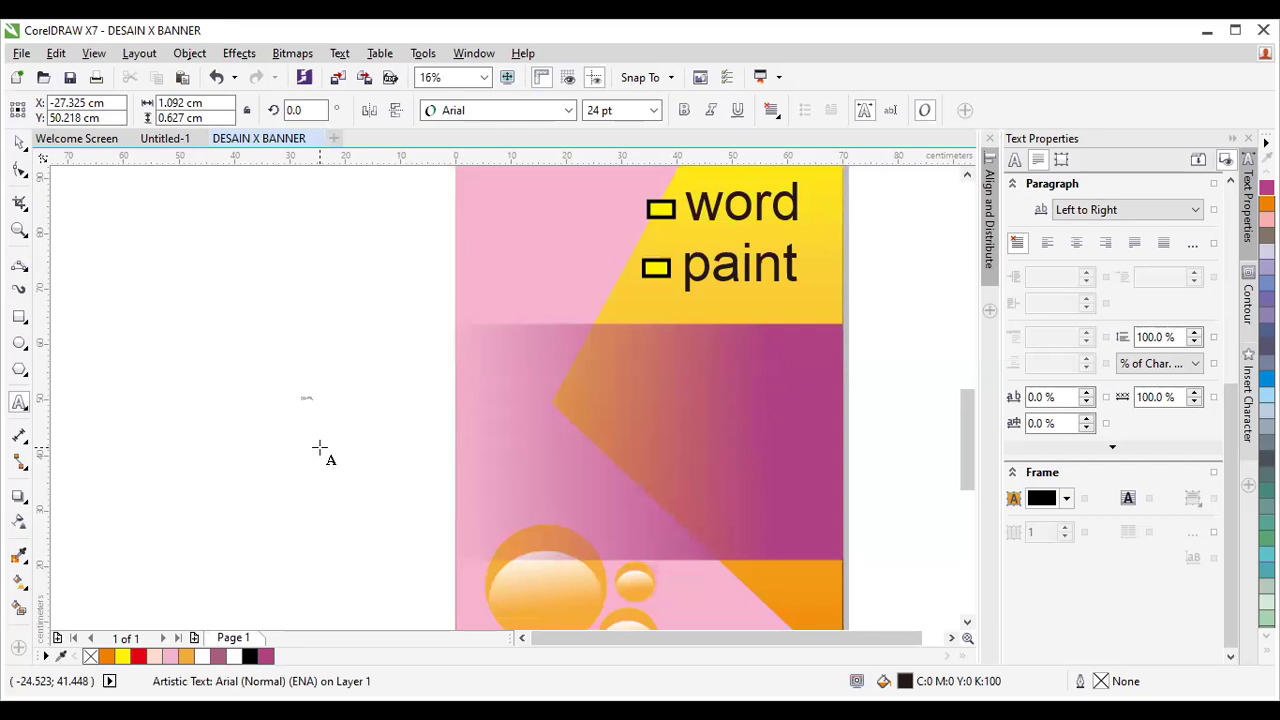
key("ctrl+space")
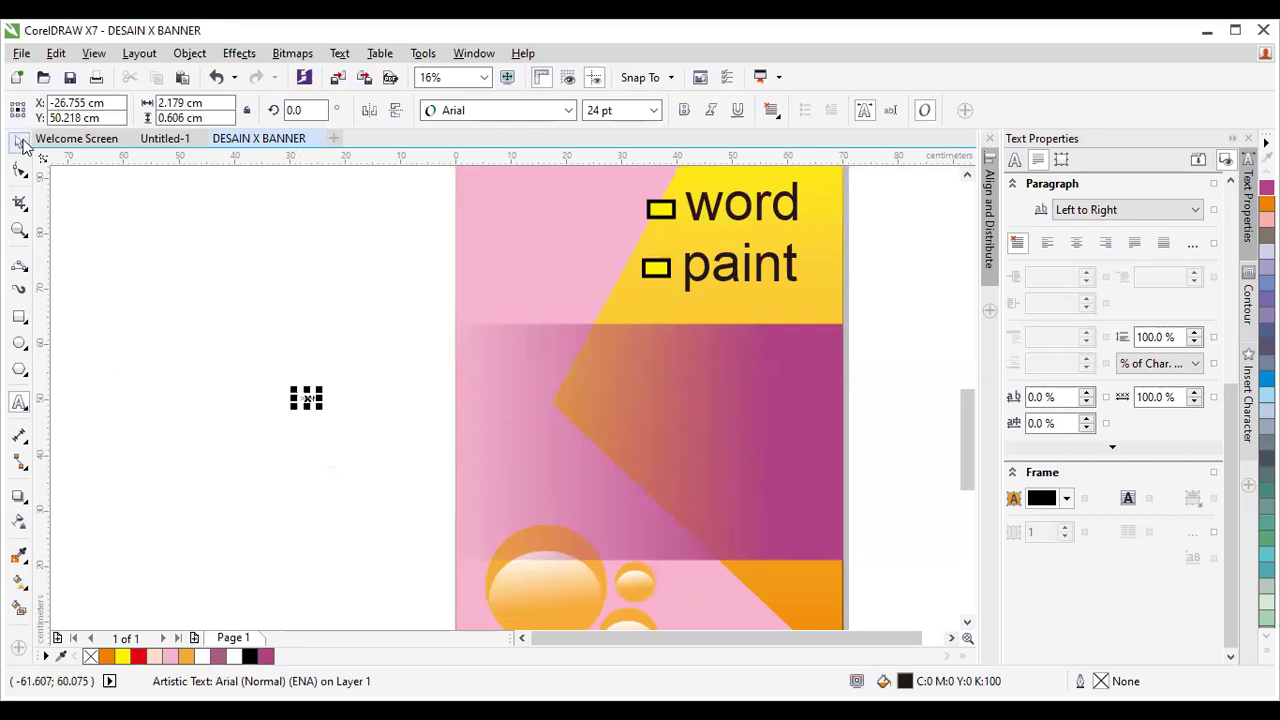
left_click_drag(323, 411, 426, 483)
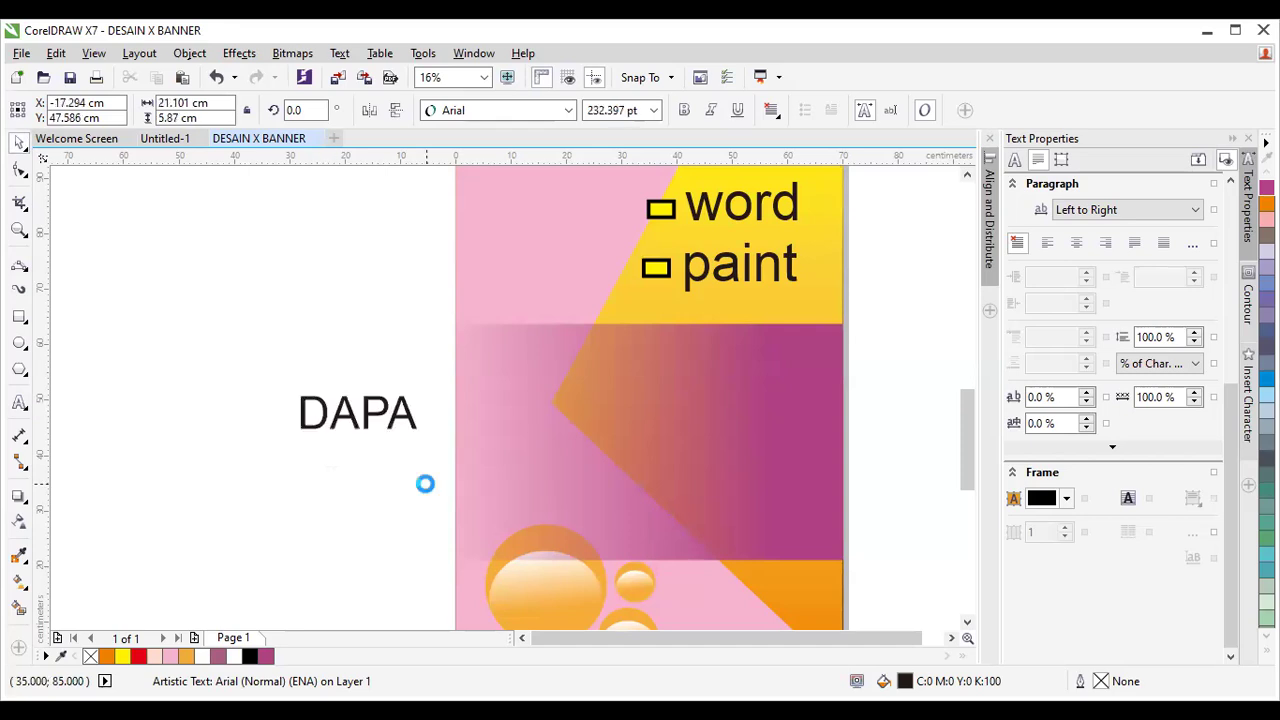
left_click(19, 401)
type("TKAN")
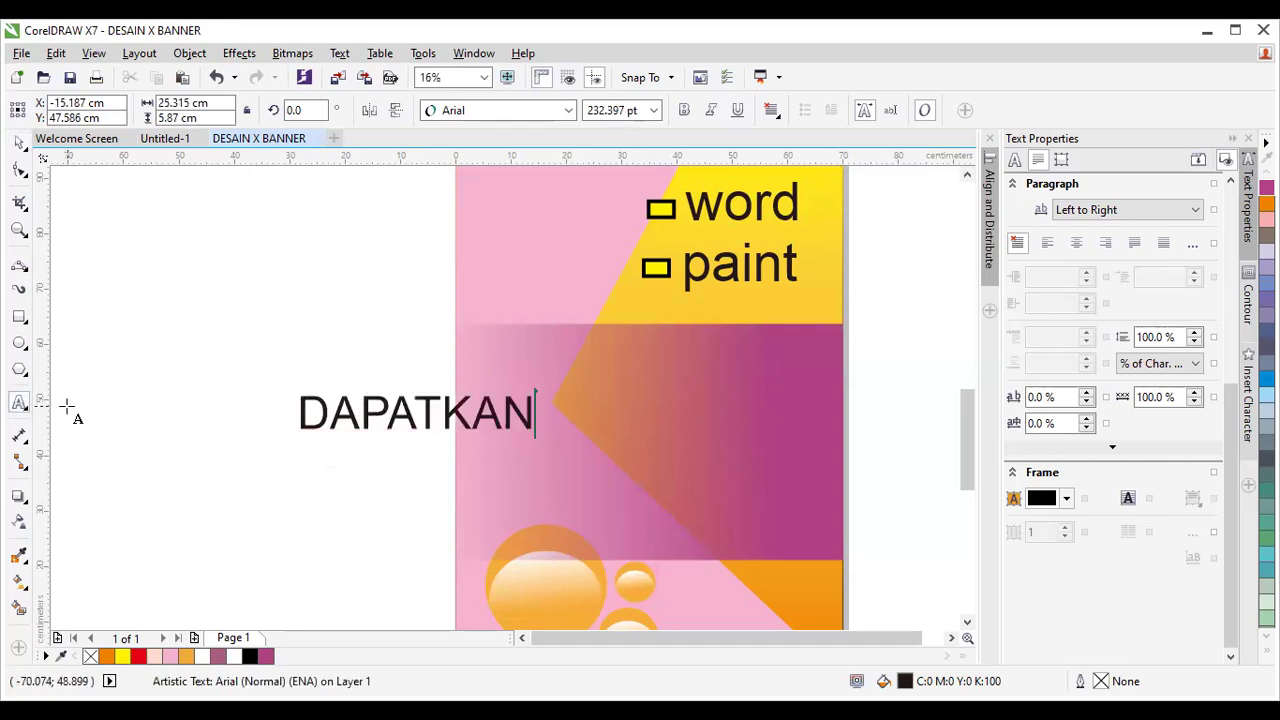
type(" VO")
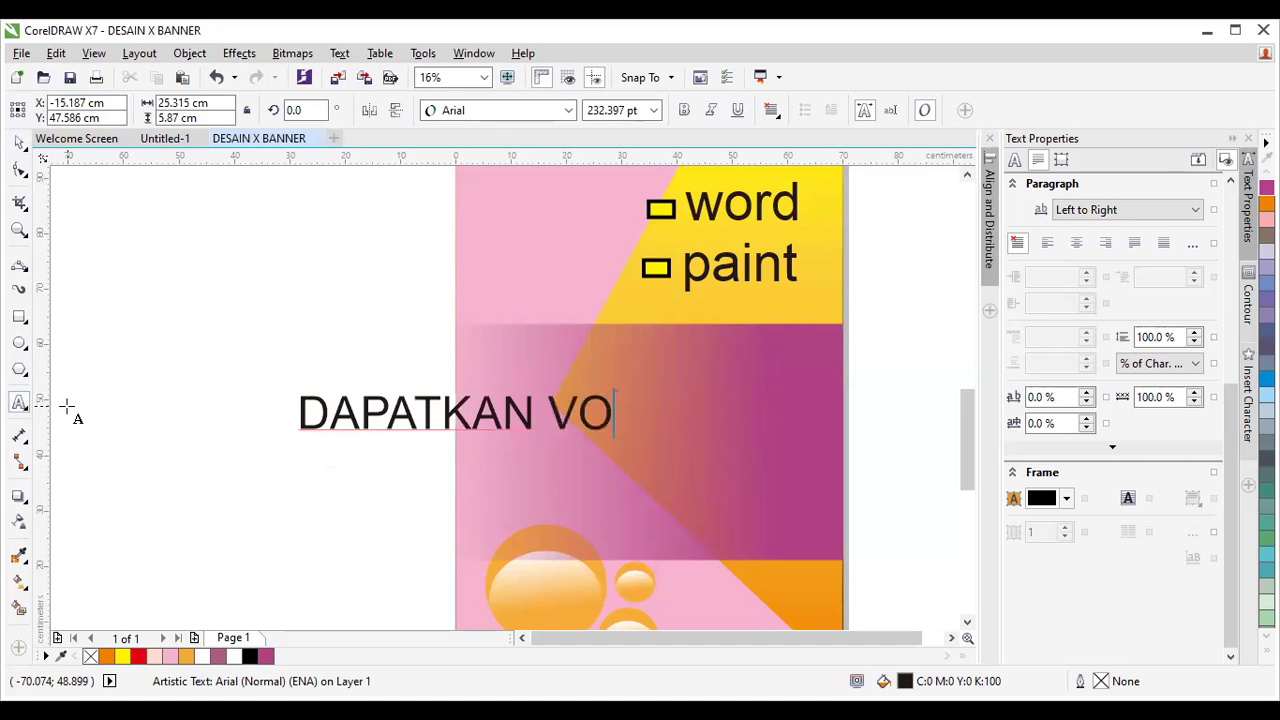
type("UCHER")
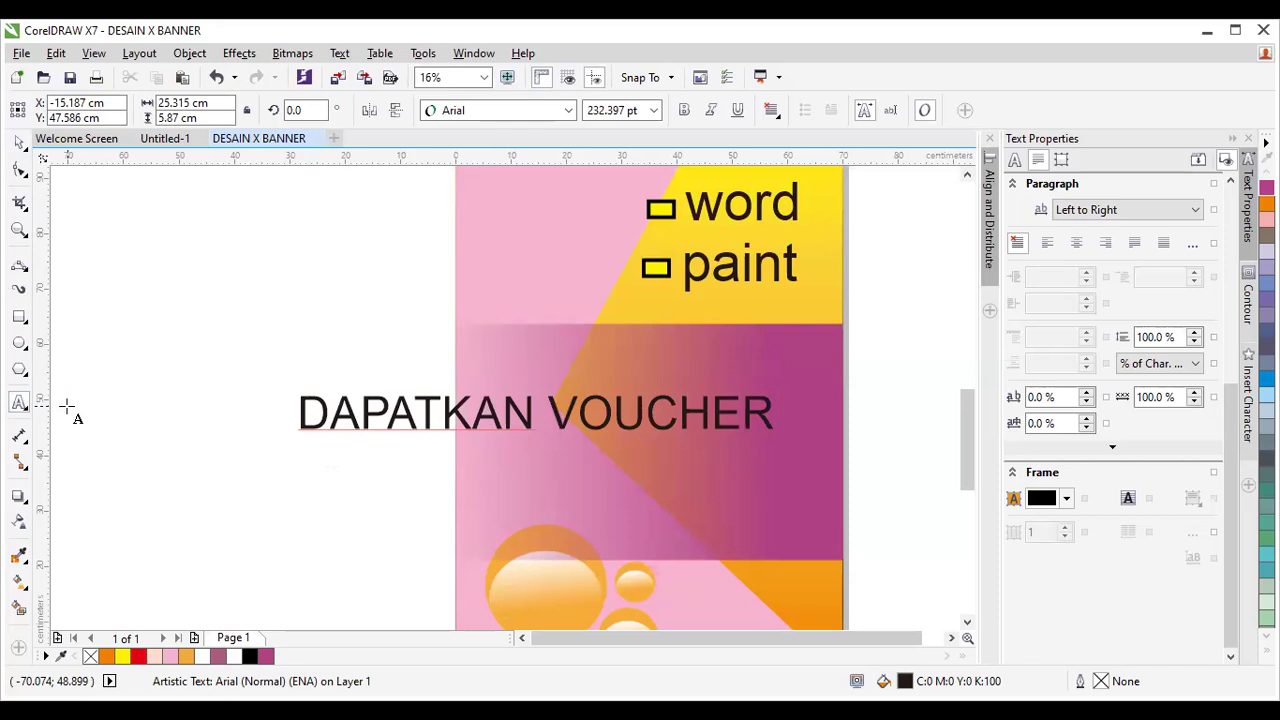
key("Return")
type("MENARIK")
key("Escape")
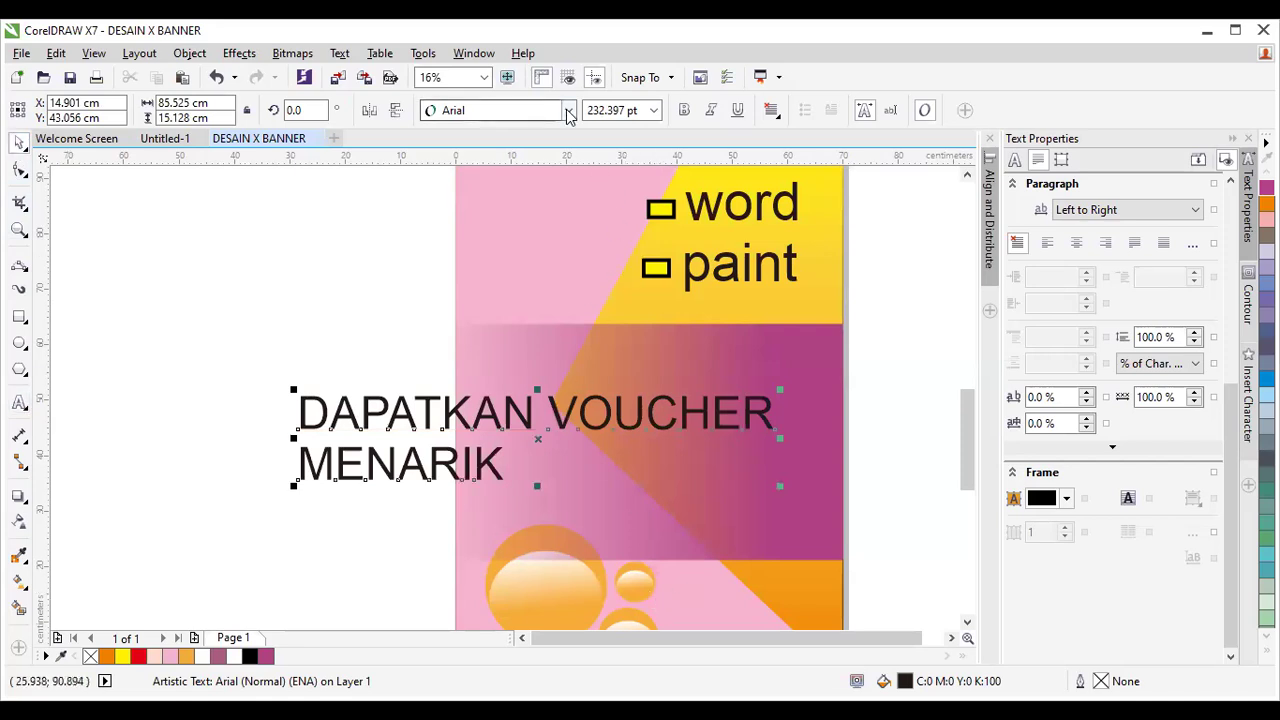
Set the voucher text in Bebas Neue, move it onto the magenta band and enlarge it to about 275.5 pt.
left_click(495, 110)
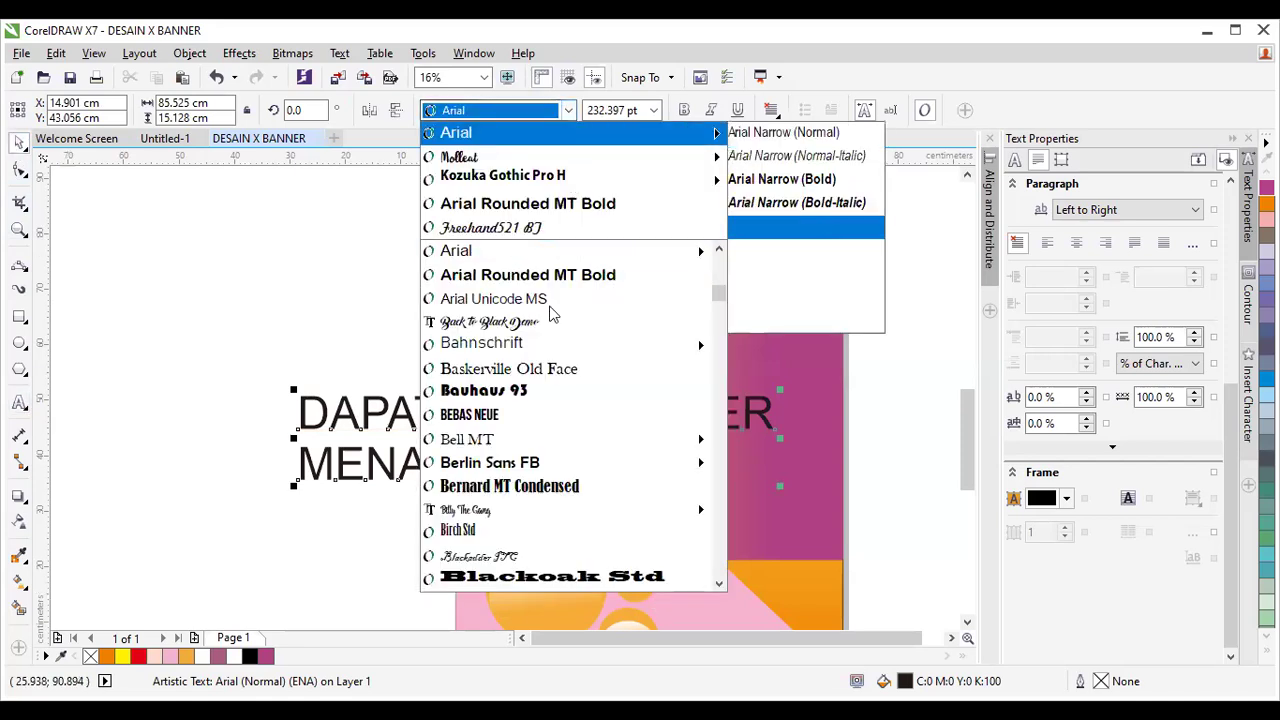
left_click(547, 424)
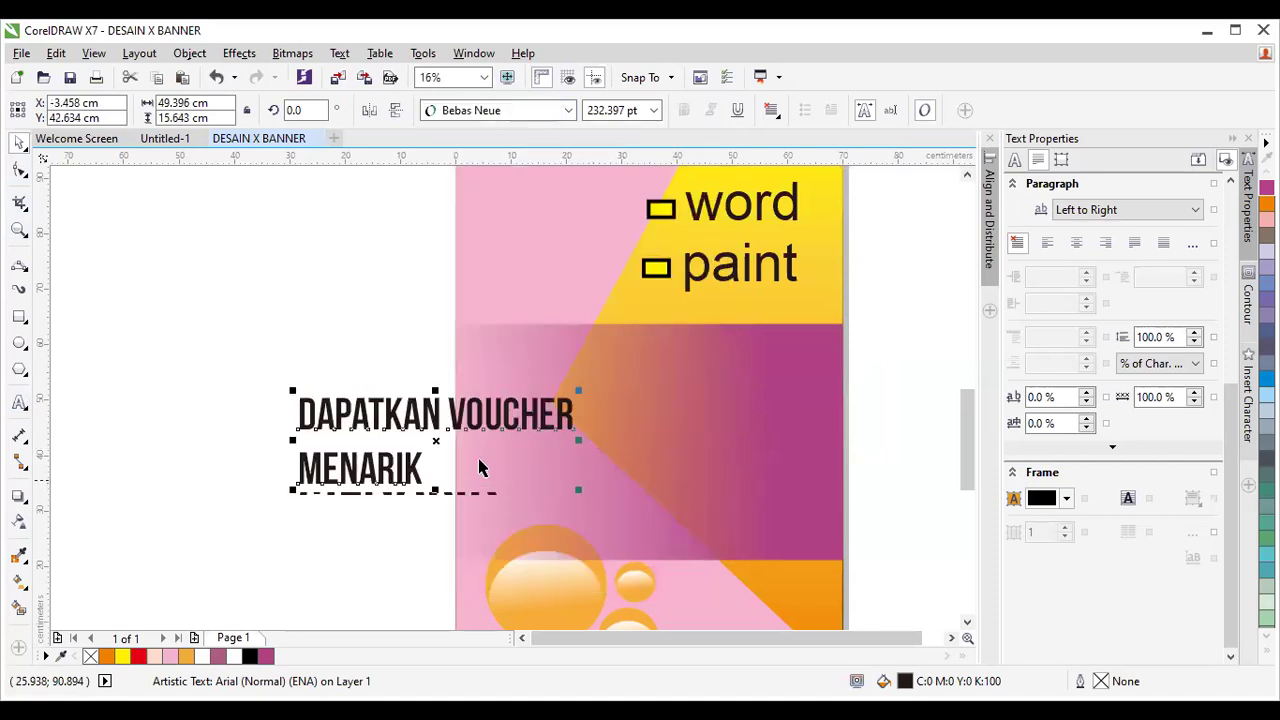
left_click_drag(433, 440, 623, 391)
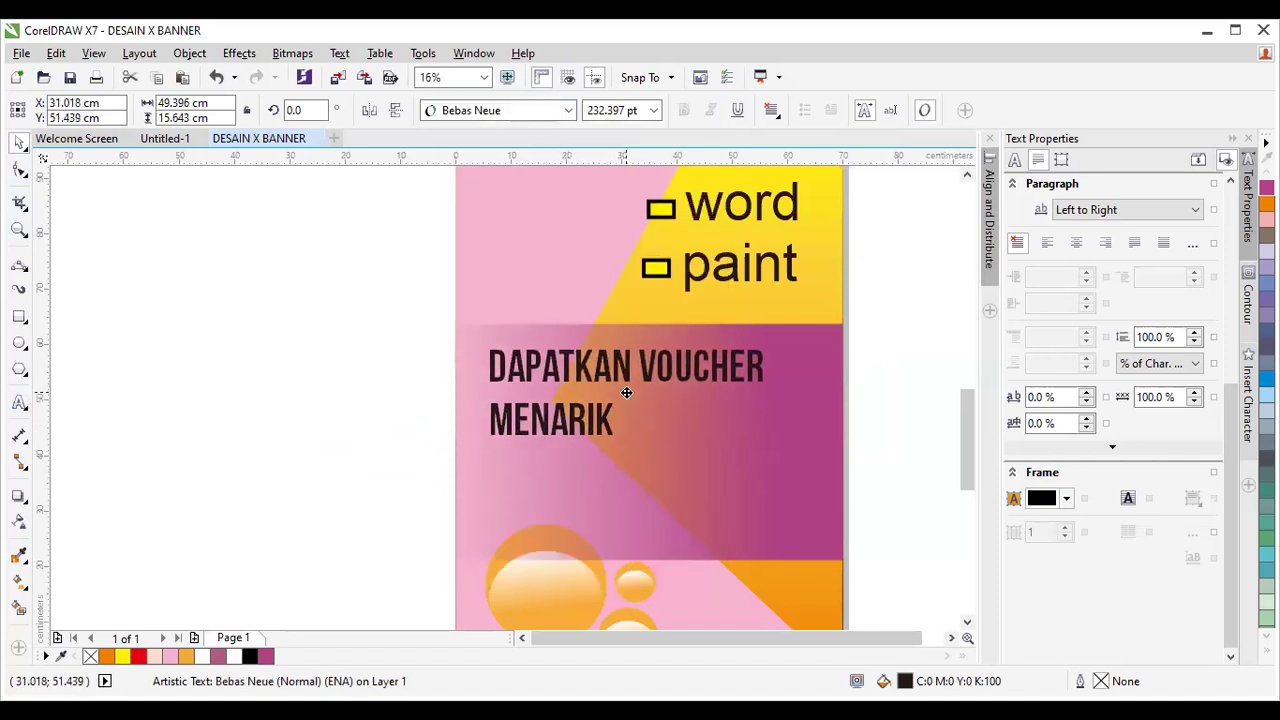
left_click_drag(768, 440, 791, 471)
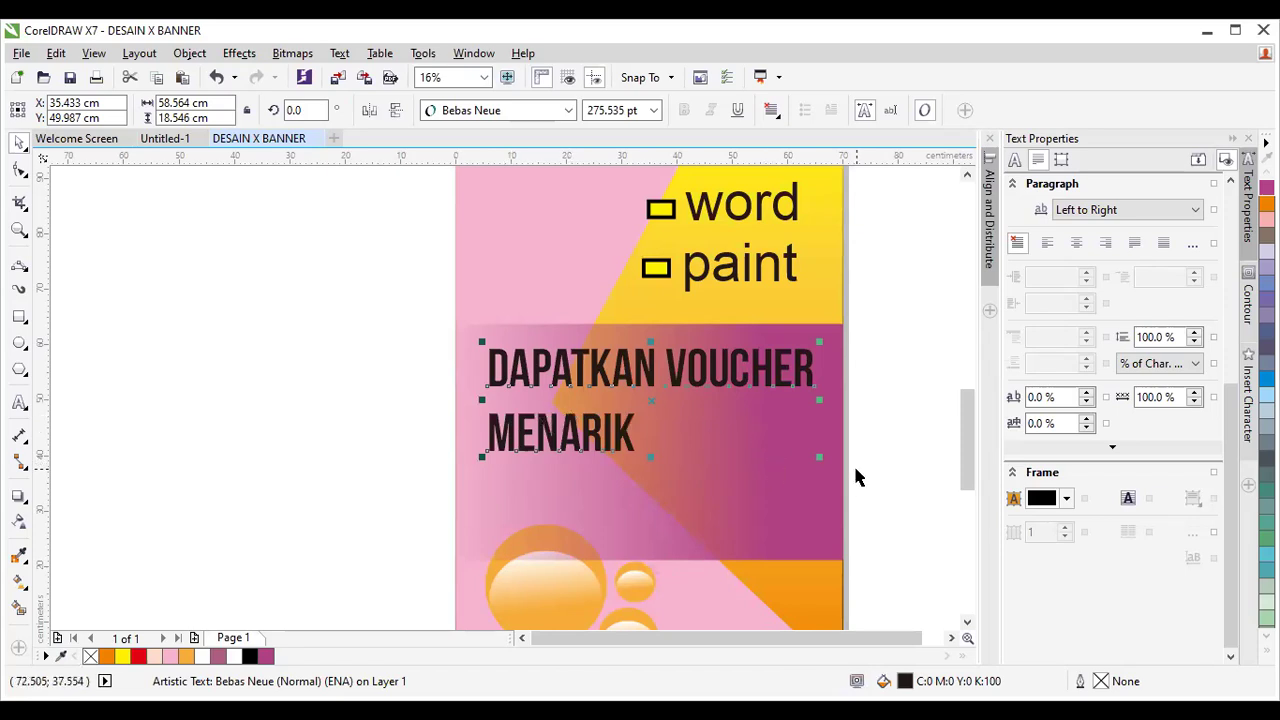
key("Escape")
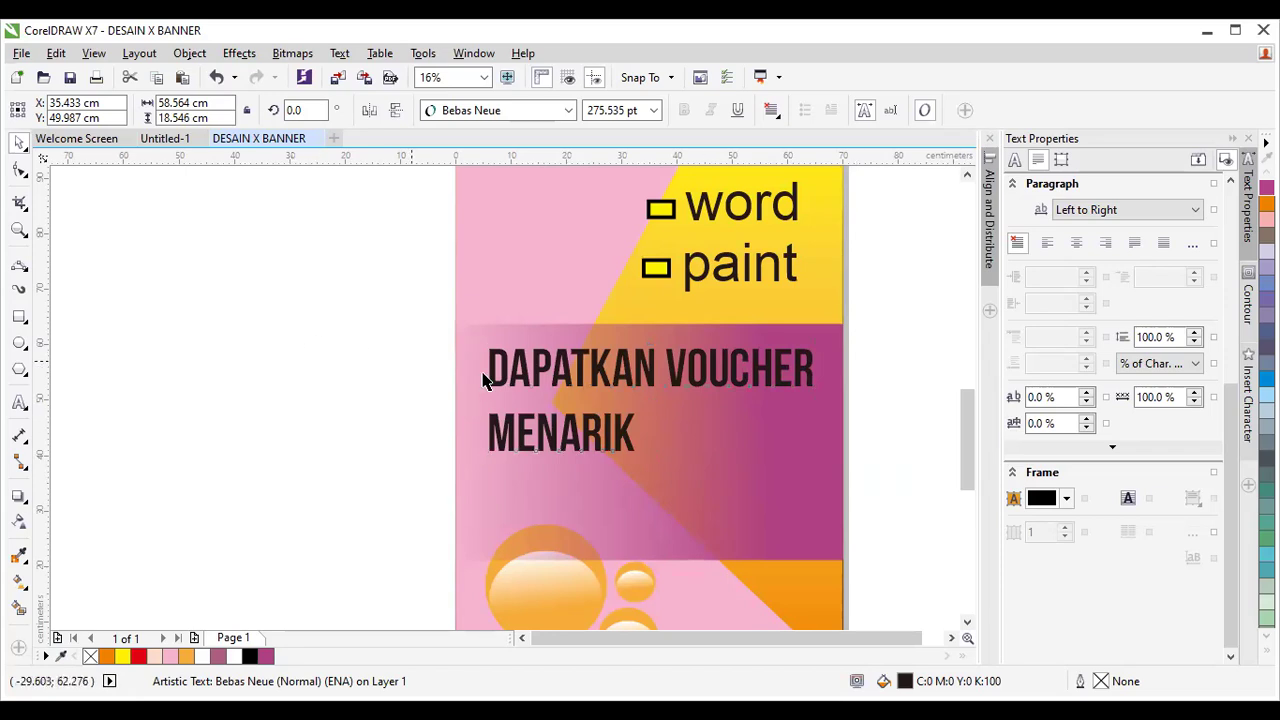
left_click(535, 383)
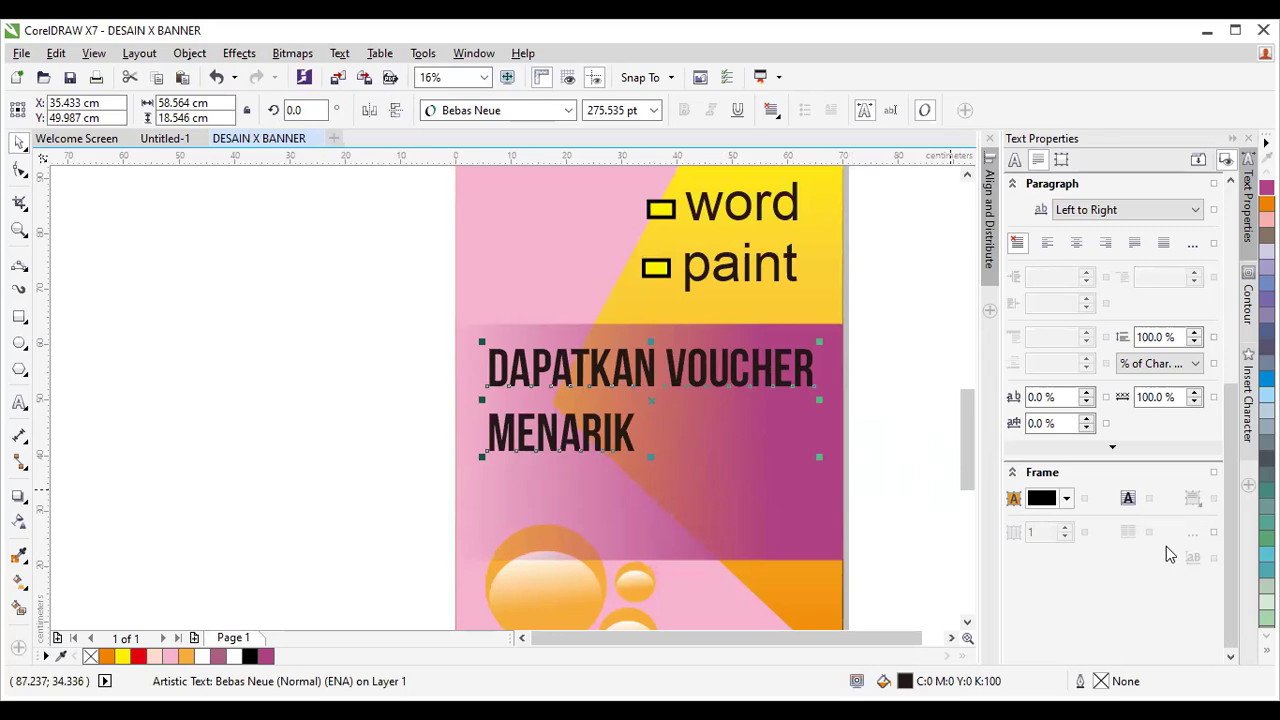
Fill the voucher text light blue (C:40 M:0 Y:0 K:0) from the expanded colour palette.
left_click(1267, 648)
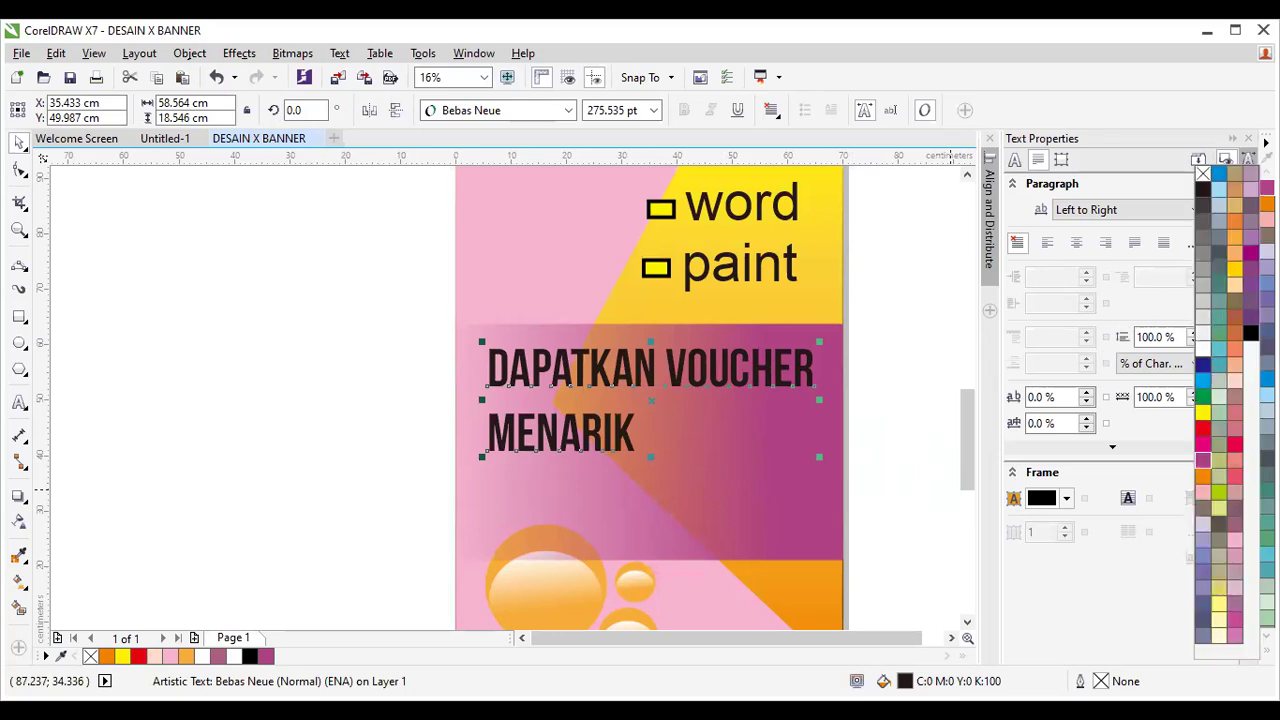
left_click(1219, 174)
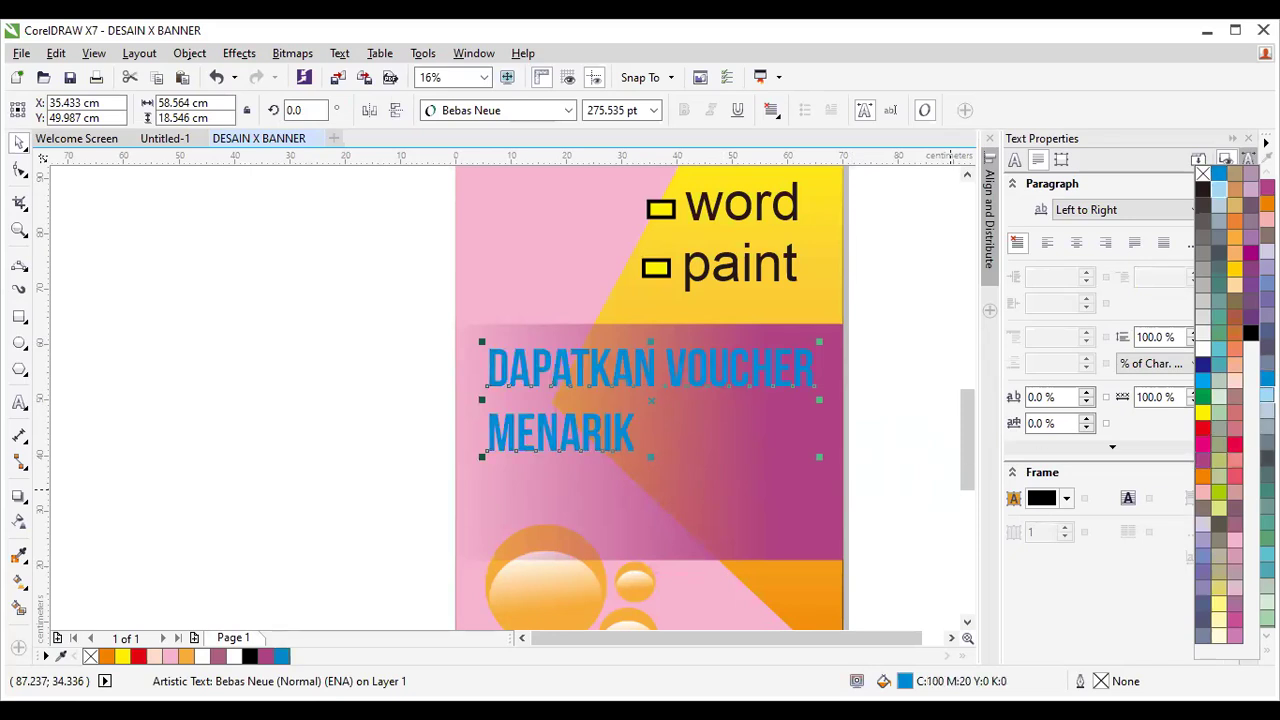
left_click(1219, 396)
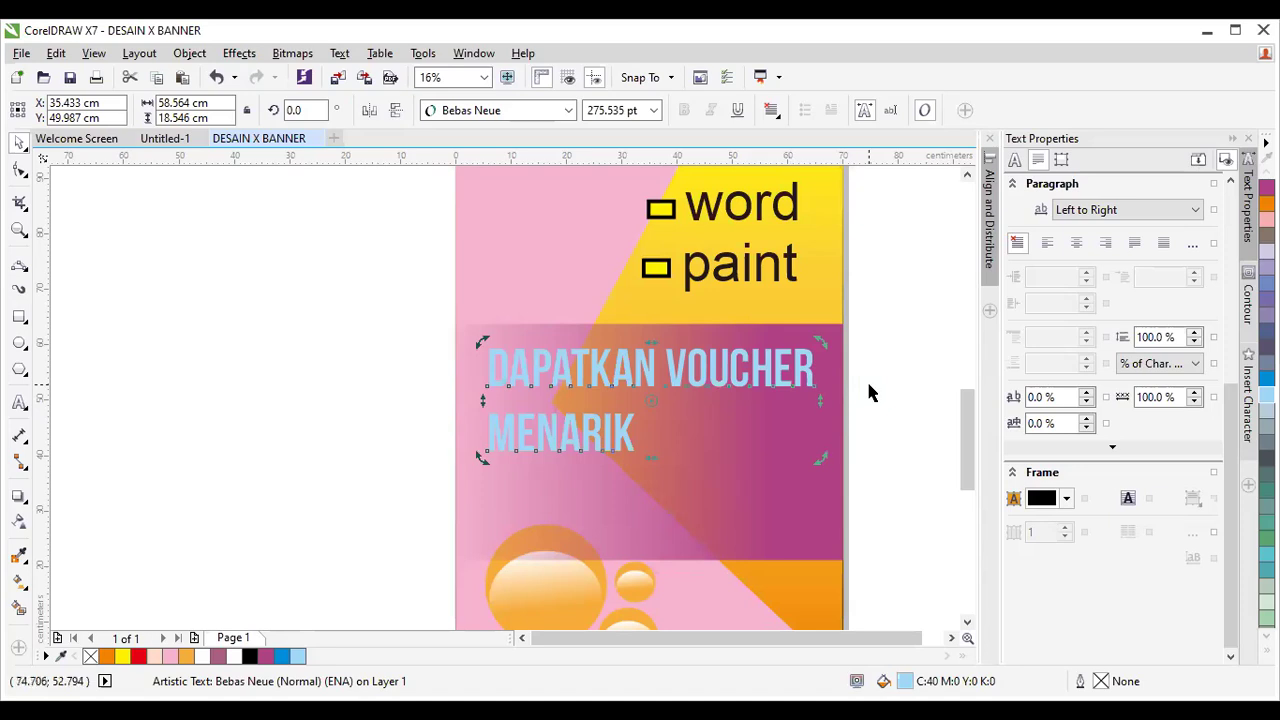
scroll(838, 398, "up", 2)
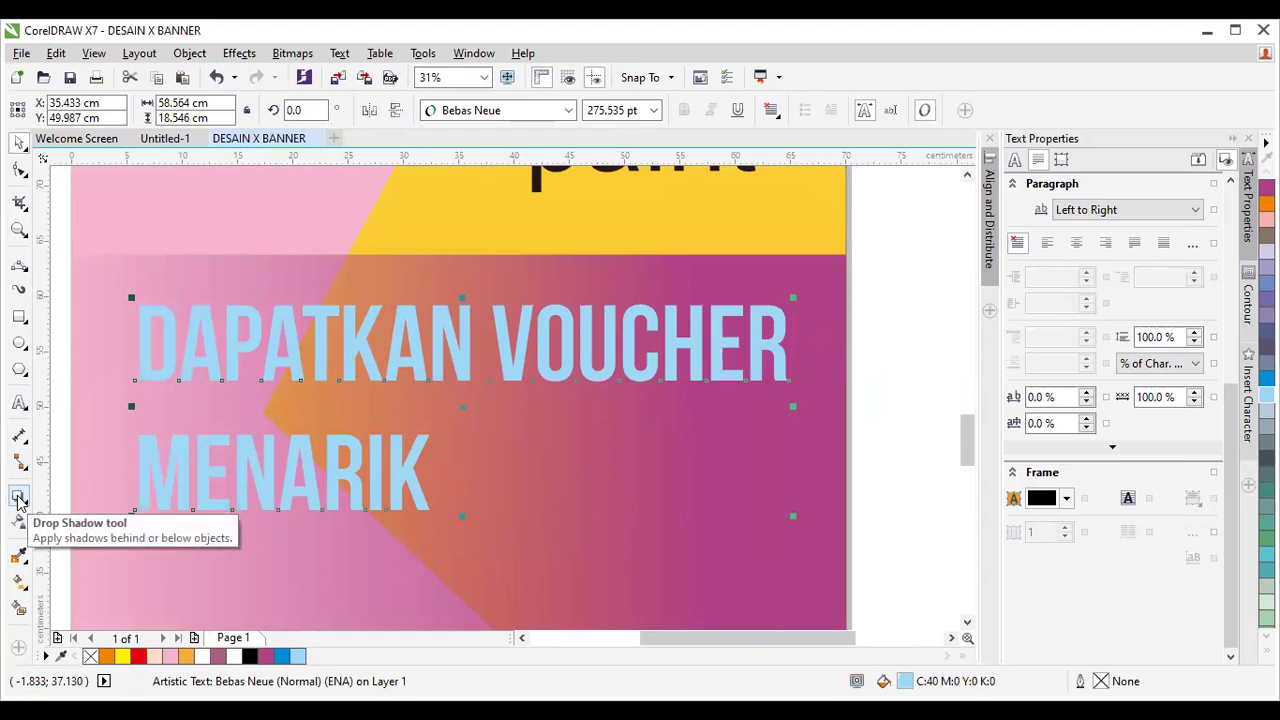
Add a Flat Bottom Right drop shadow to the voucher text and pull it closer to the letters.
left_click(18, 500)
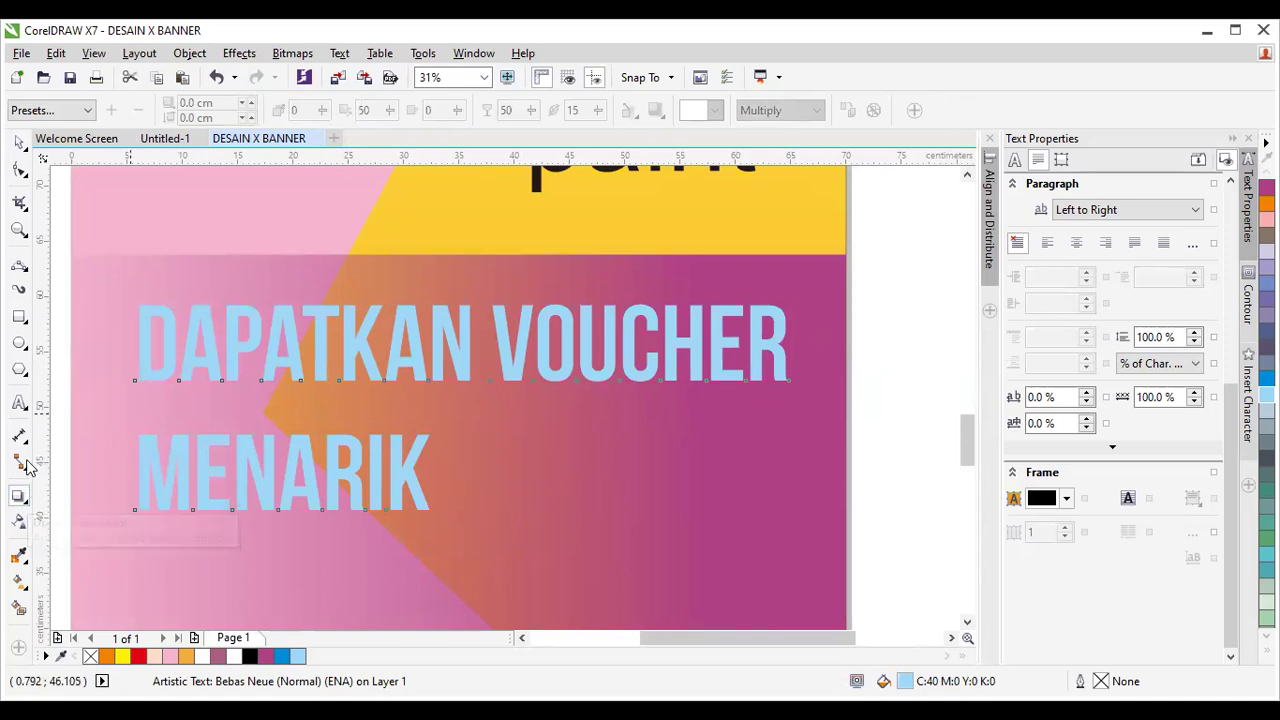
left_click(90, 109)
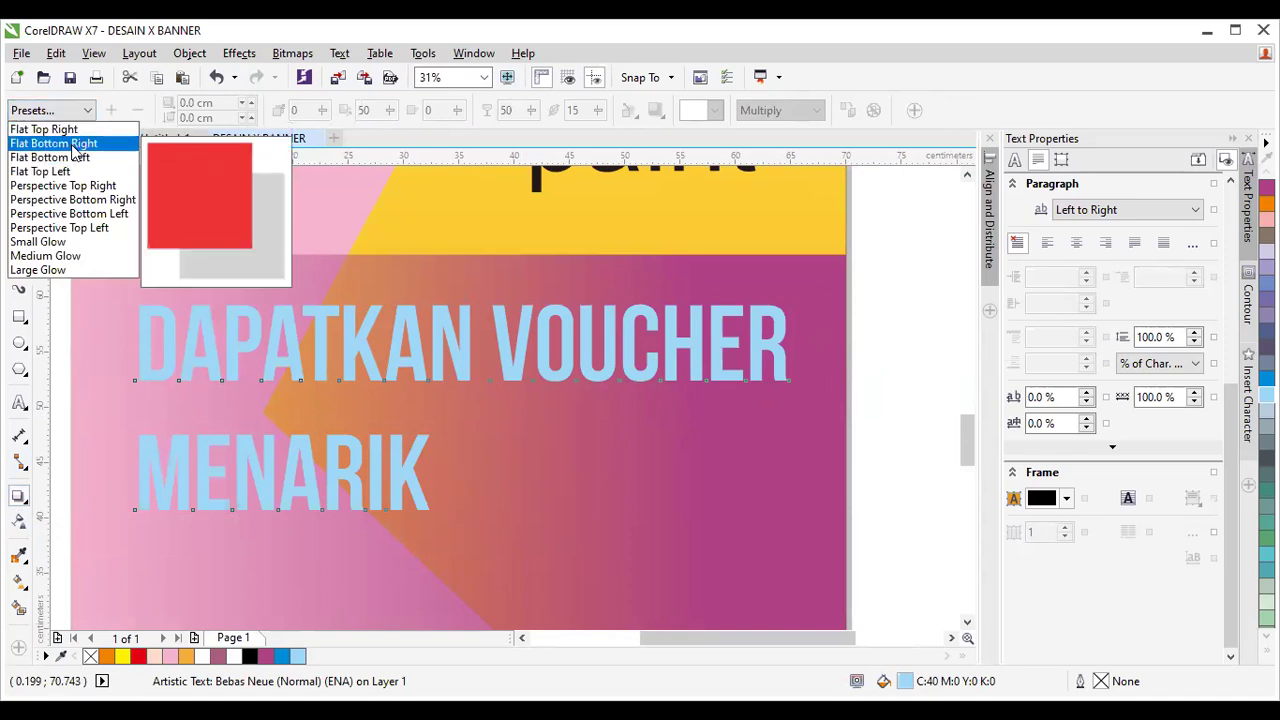
left_click(75, 145)
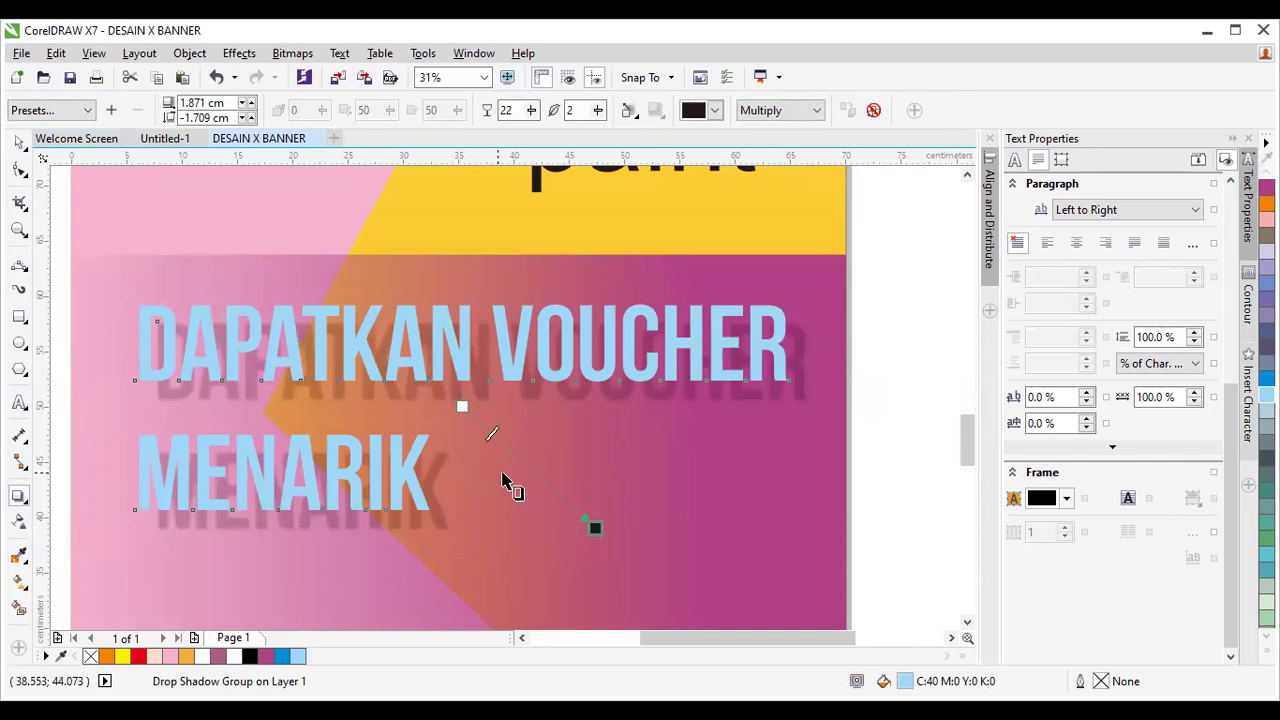
left_click_drag(598, 527, 591, 520)
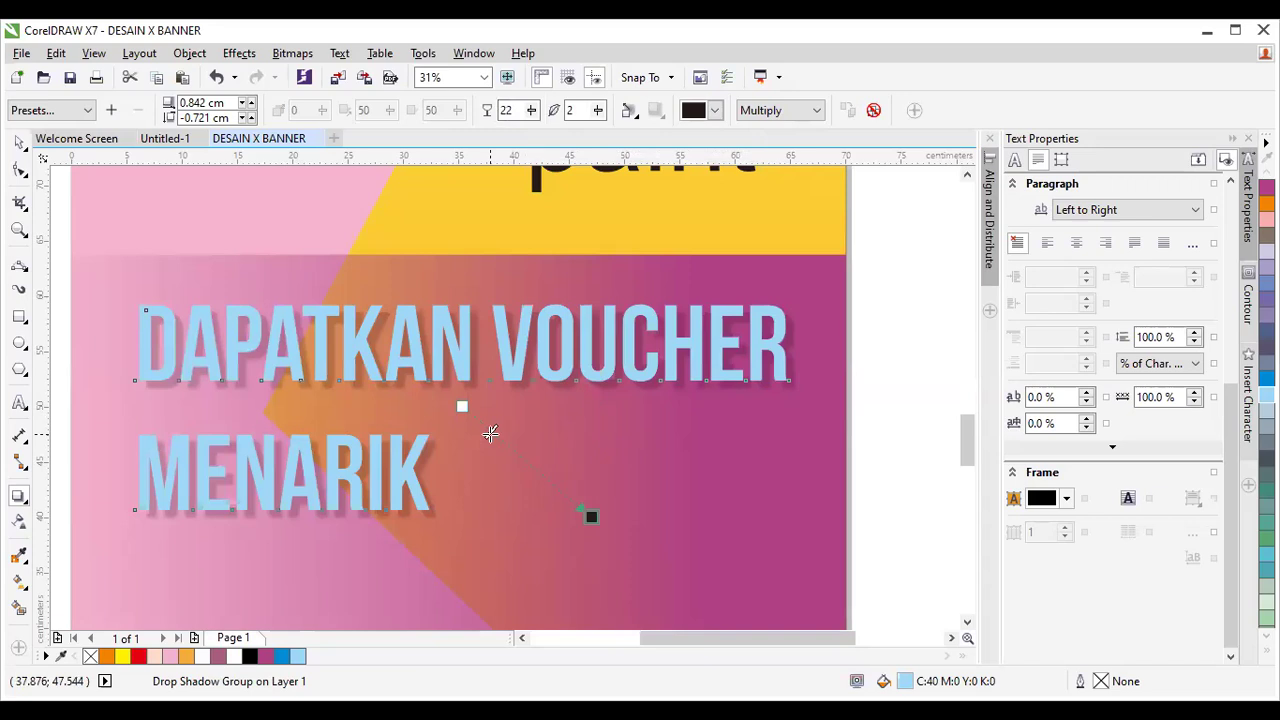
Set the drop shadow's opacity to 80 on the property bar.
left_click_drag(490, 434, 462, 406)
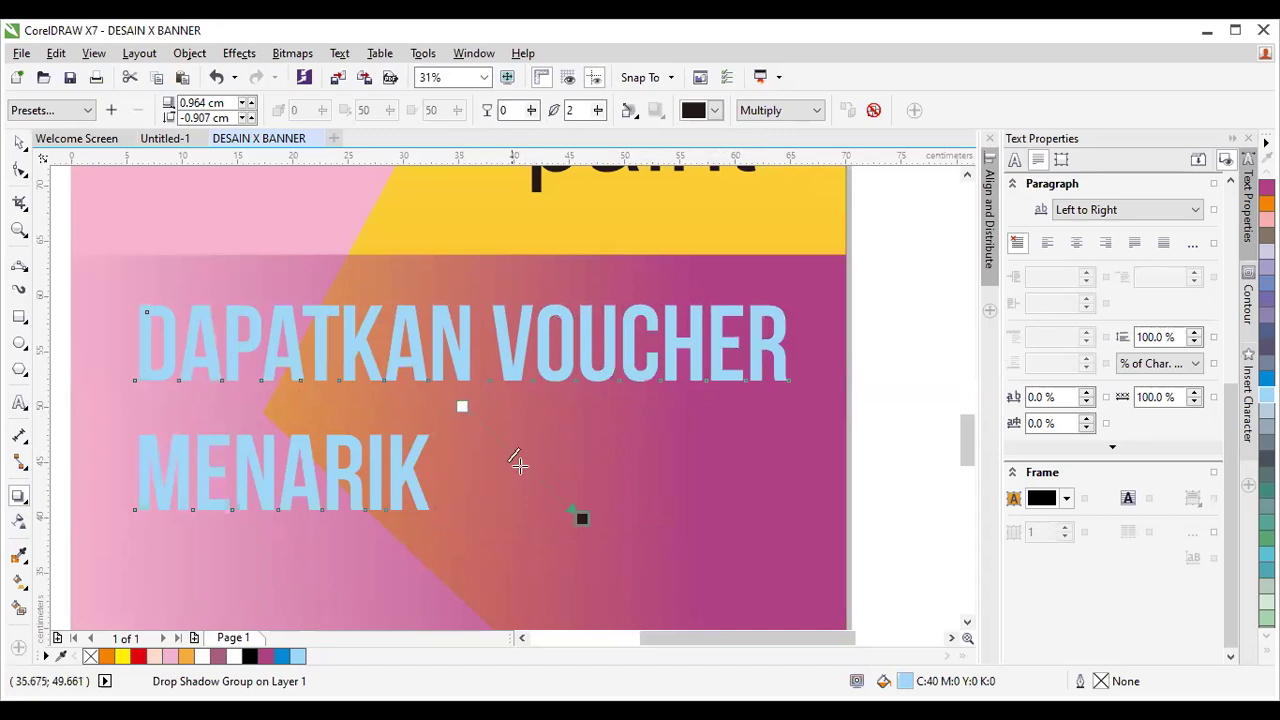
key("ctrl+z")
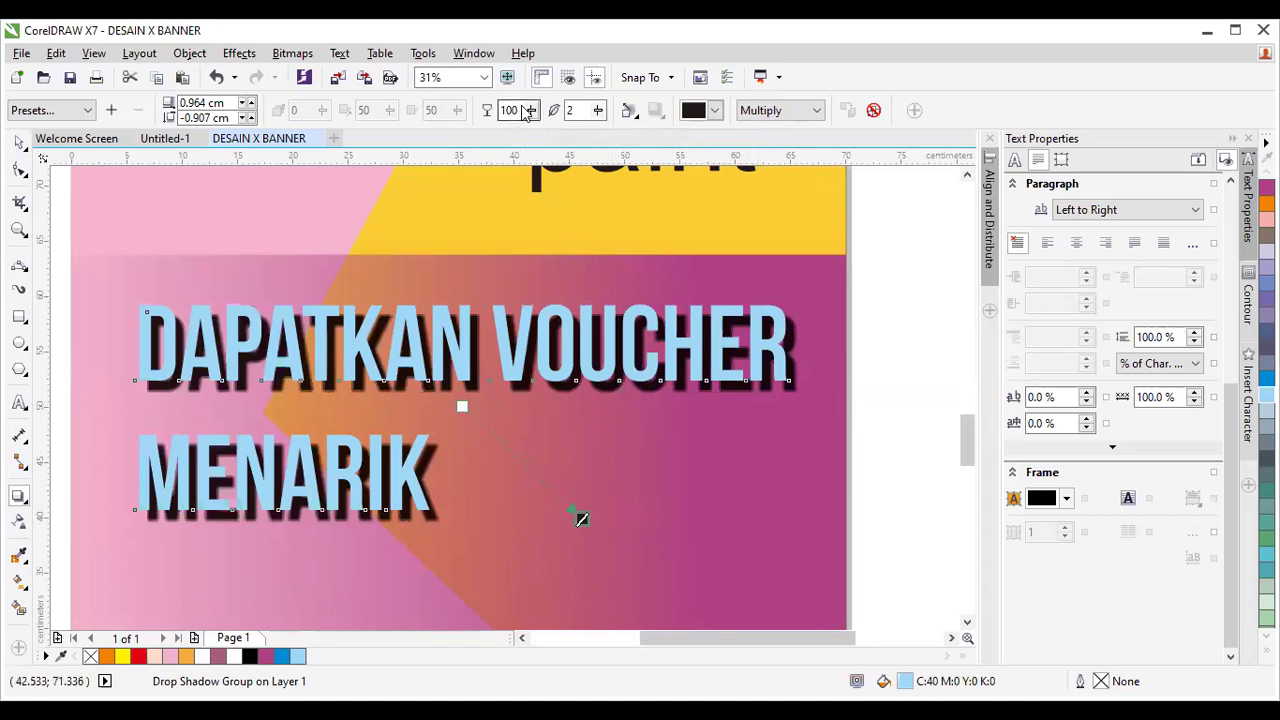
left_click(528, 111)
left_click(505, 110)
type("80")
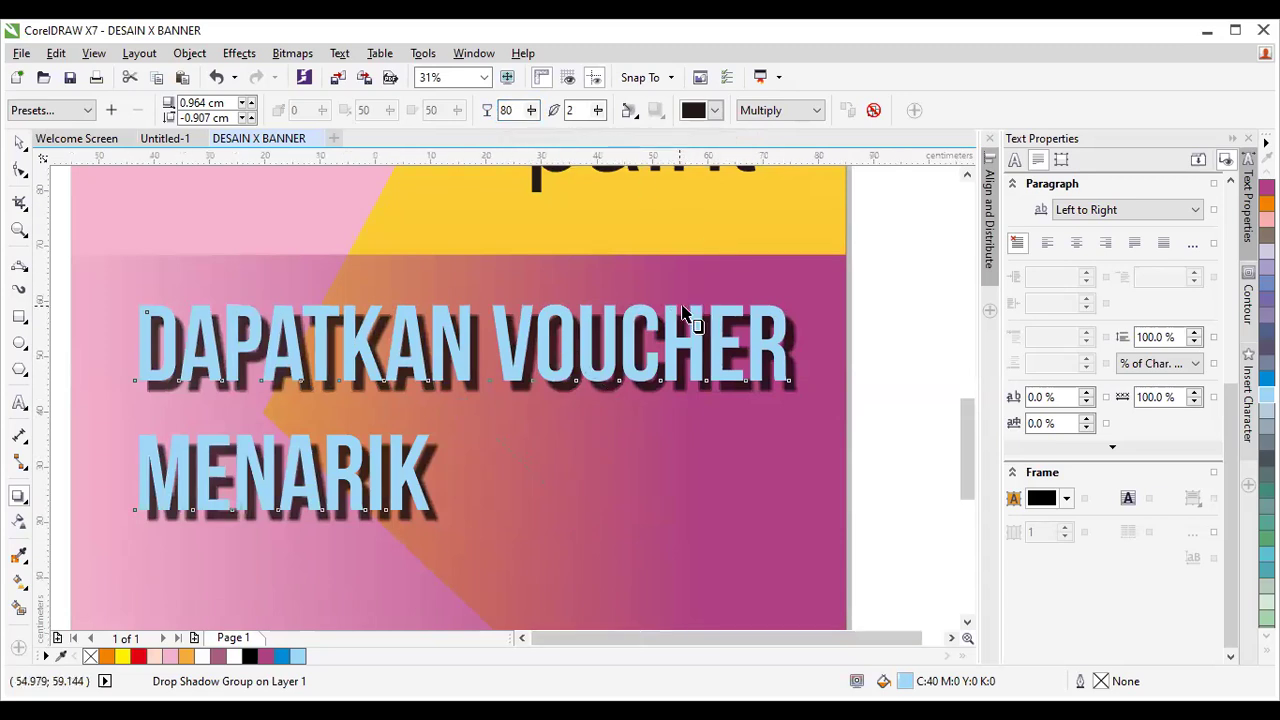
scroll(697, 320, "down", 2)
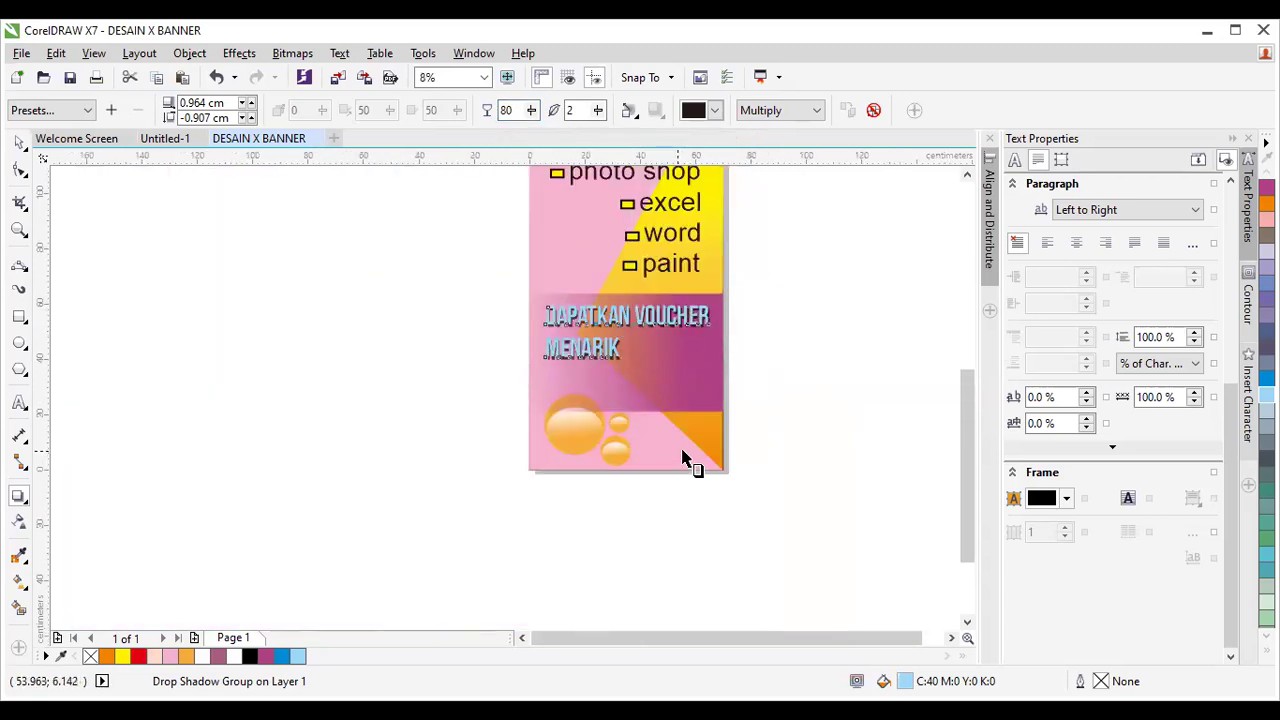
scroll(686, 457, "up", 1)
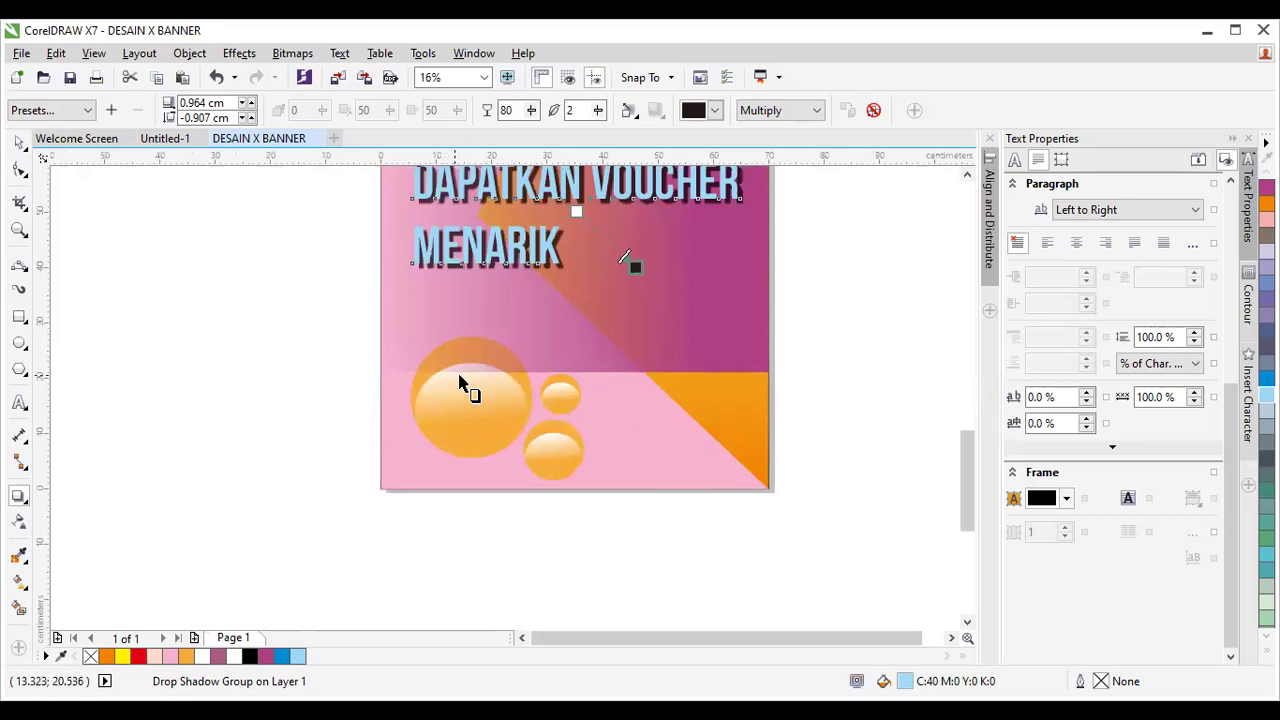
left_click(20, 143)
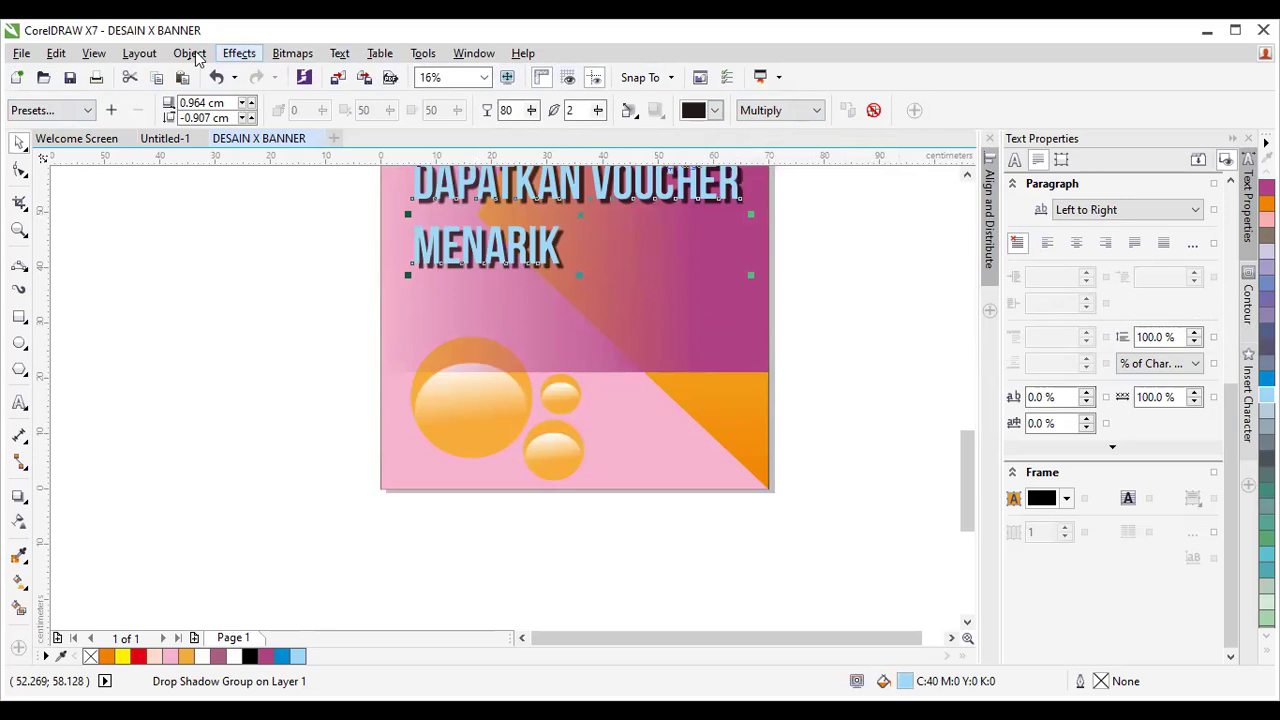
Open the Insert Character docker from the Text menu.
left_click(143, 55)
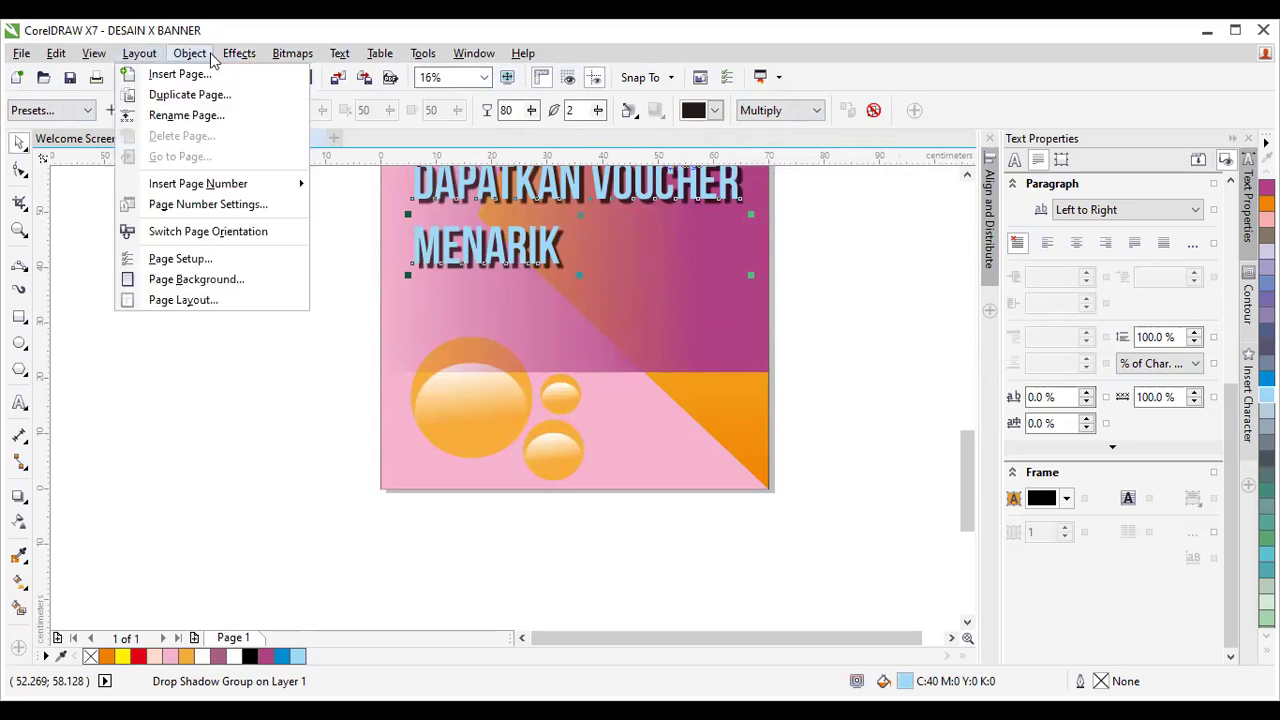
mouse_move(336, 55)
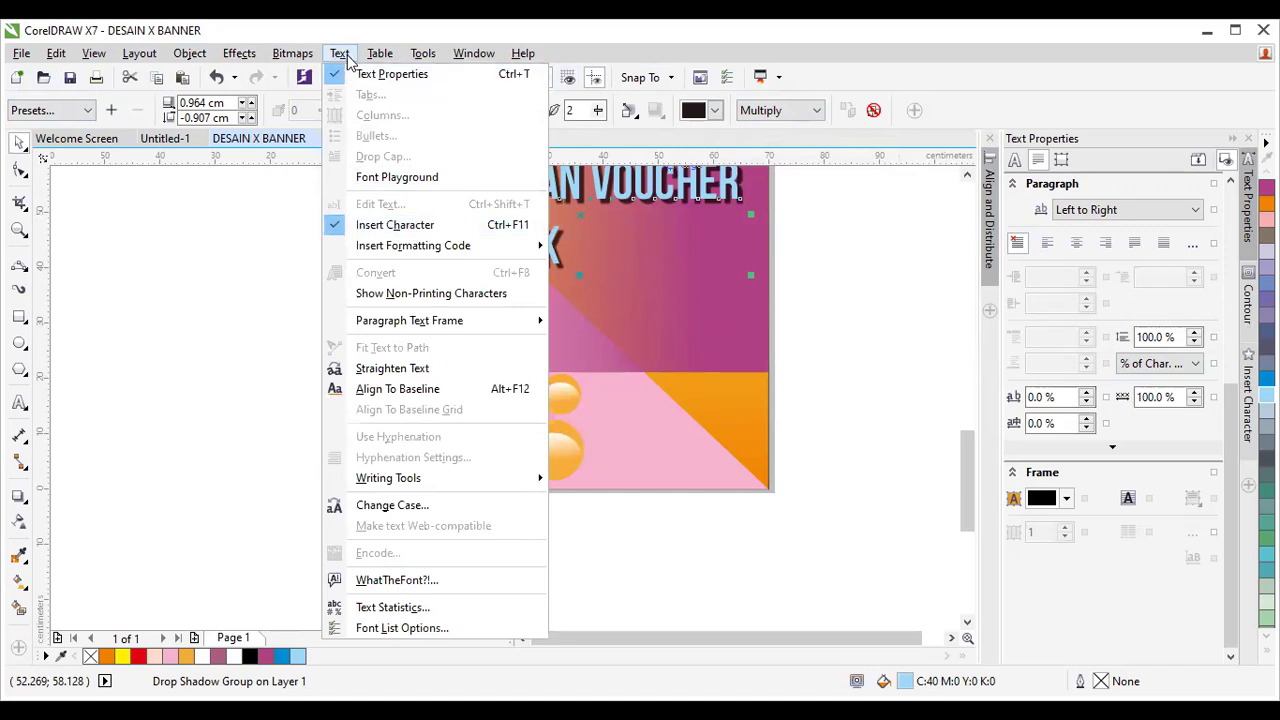
left_click(380, 226)
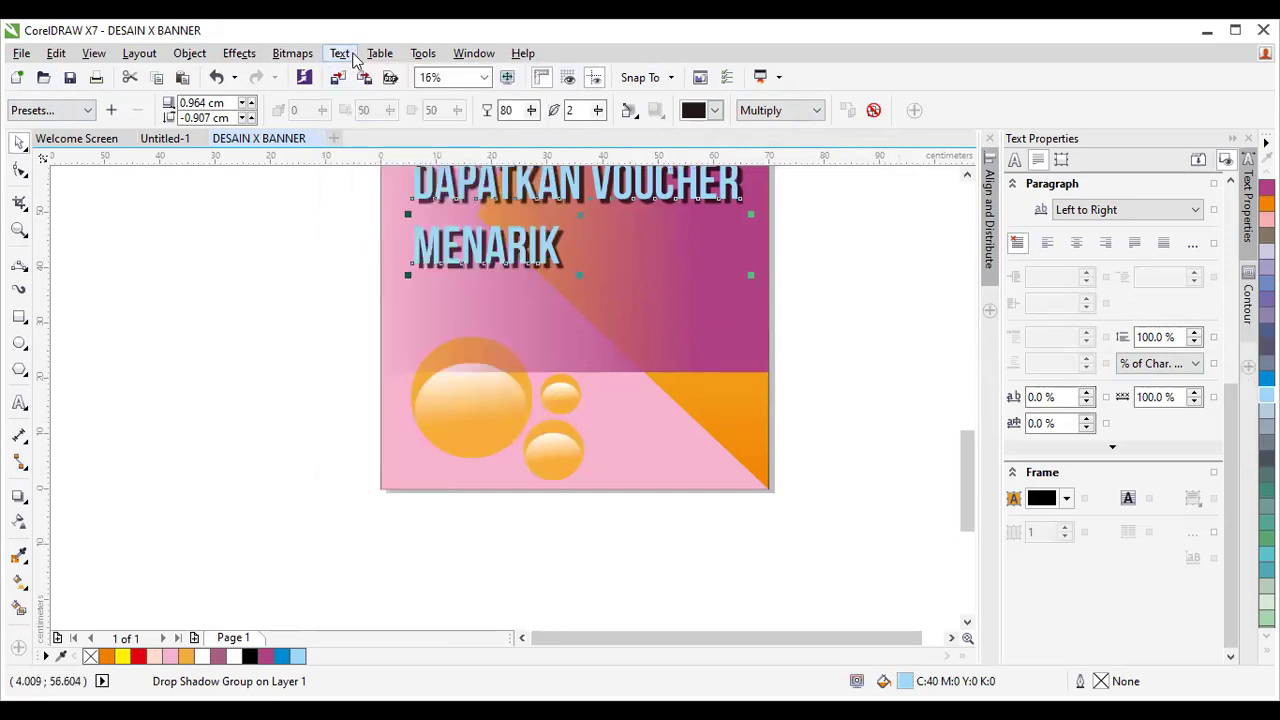
left_click(339, 53)
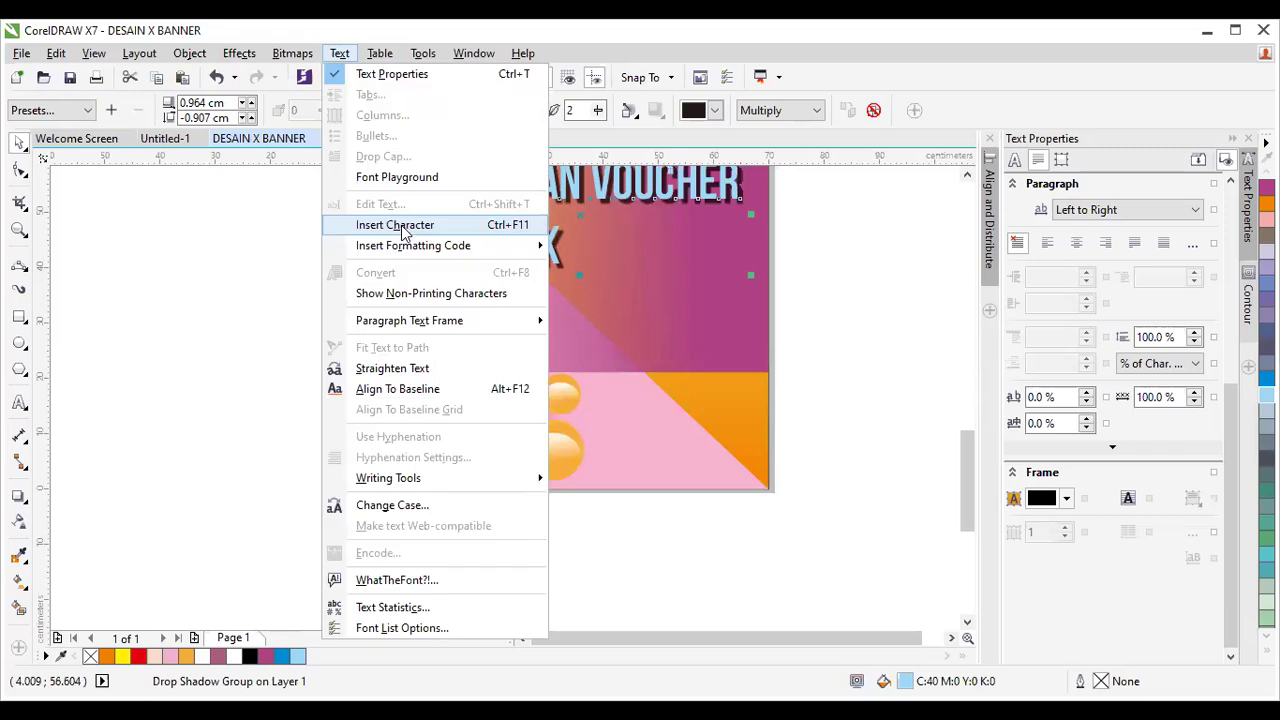
left_click(450, 228)
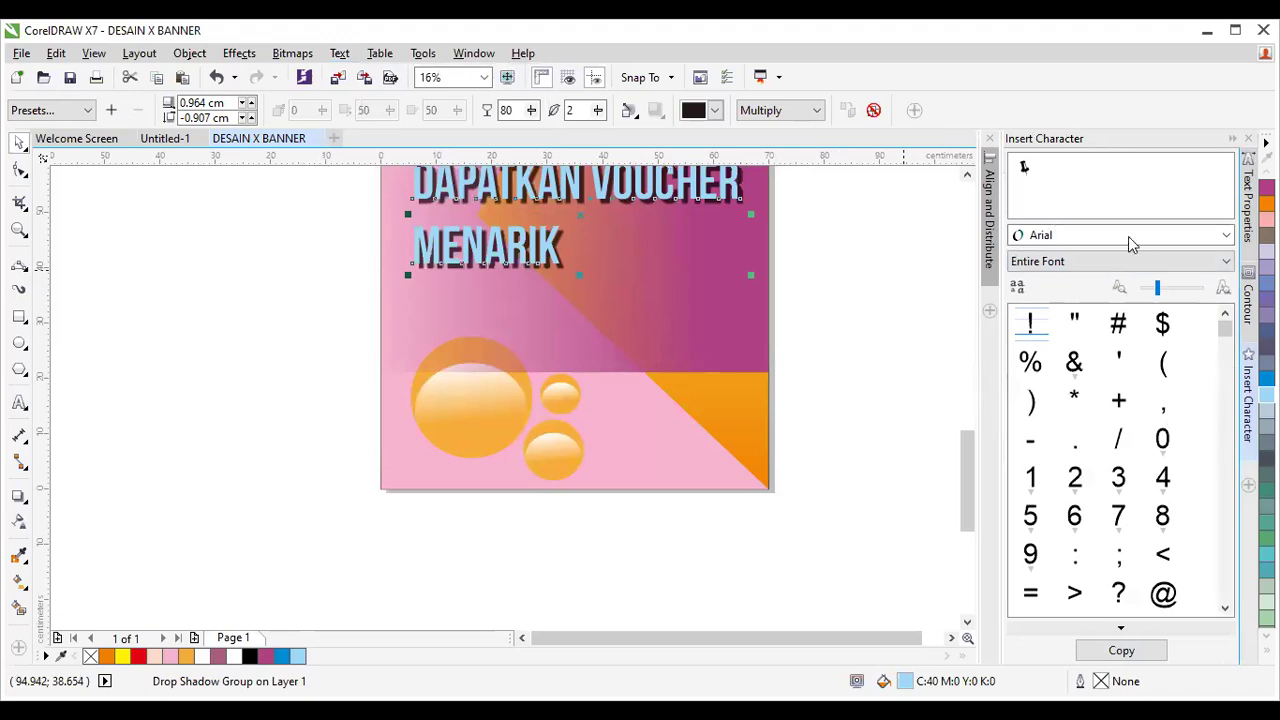
Switch the Insert Character docker's font to Wingdings to show its symbols.
left_click(1226, 237)
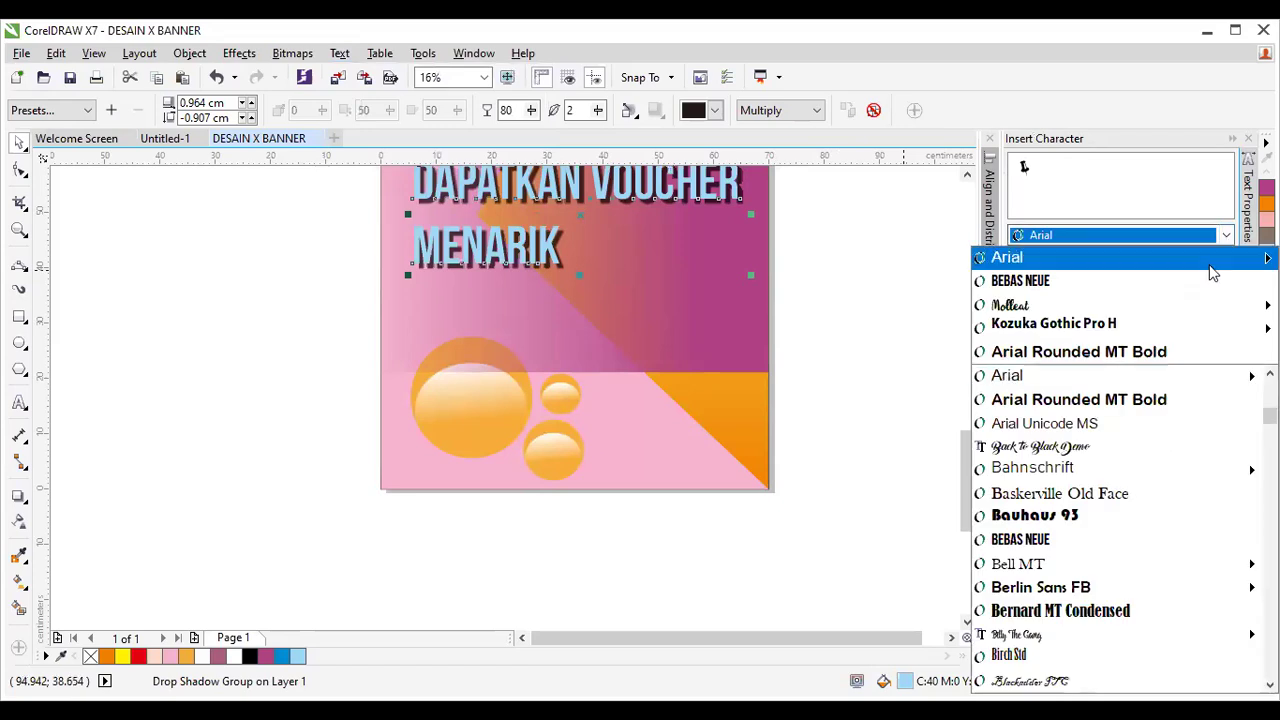
scroll(1192, 466, "down", 3)
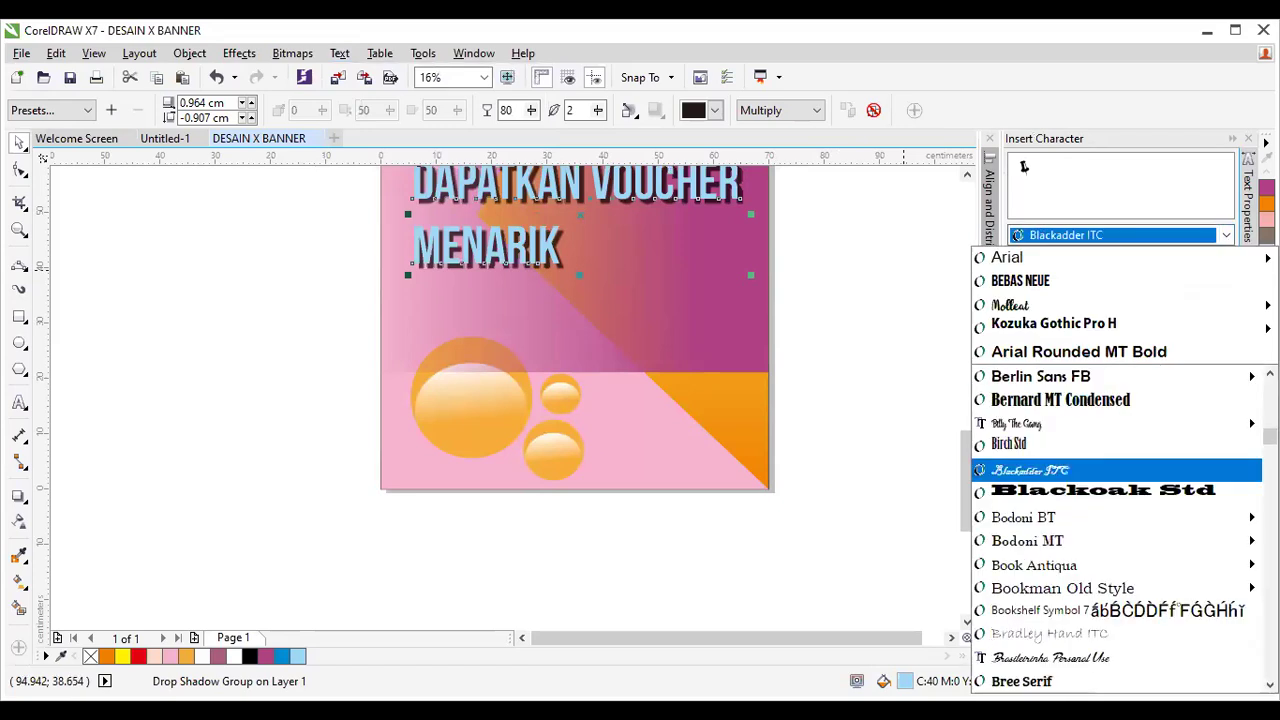
scroll(1192, 466, "down", 4)
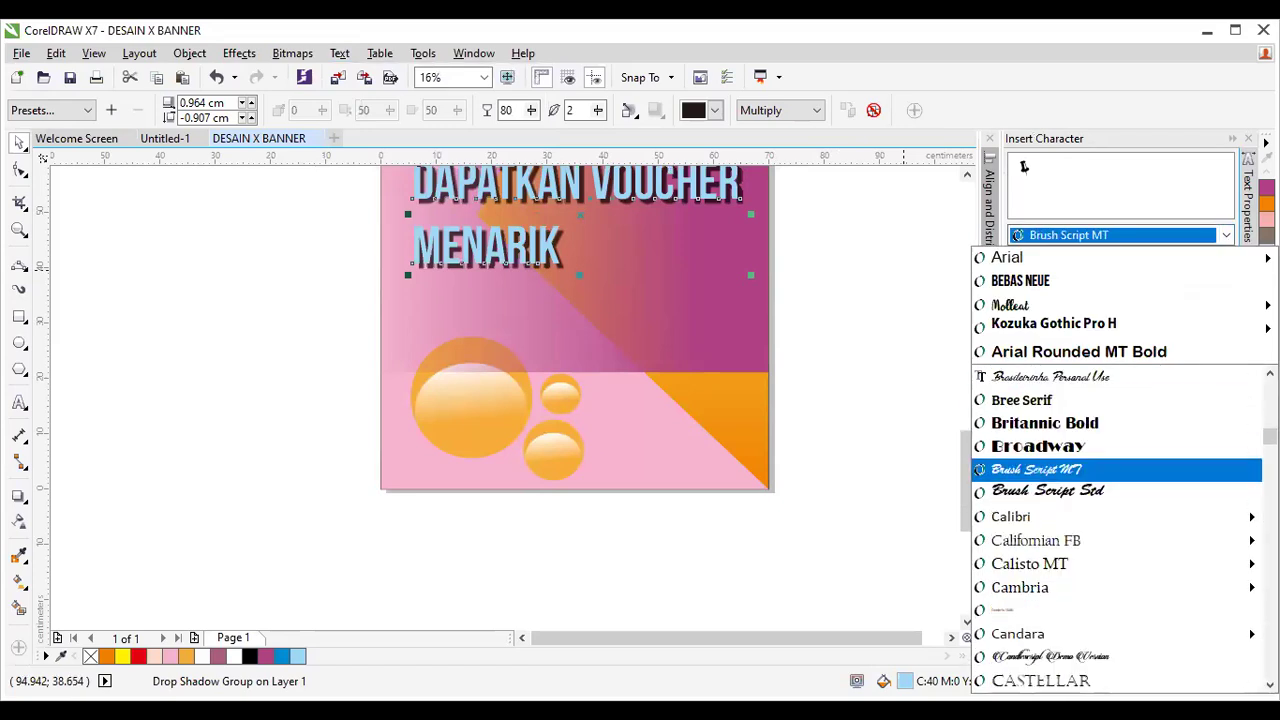
scroll(1192, 466, "down", 15)
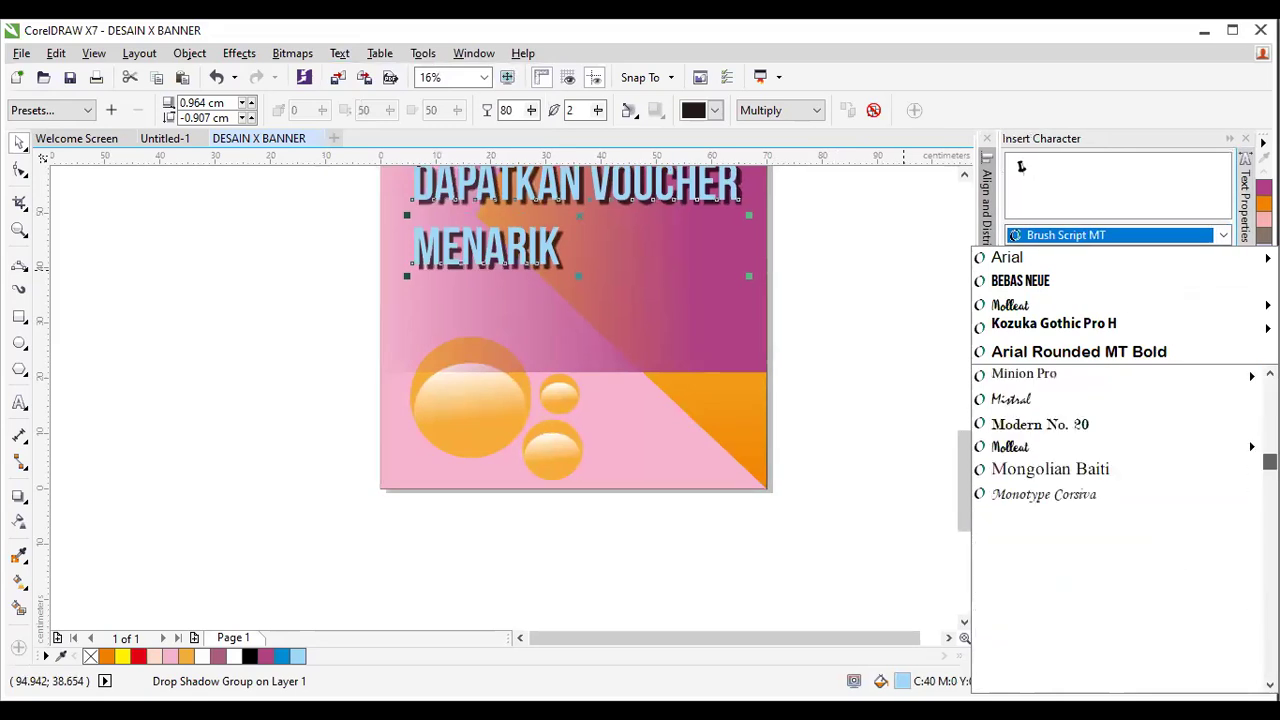
scroll(1192, 466, "down", 10)
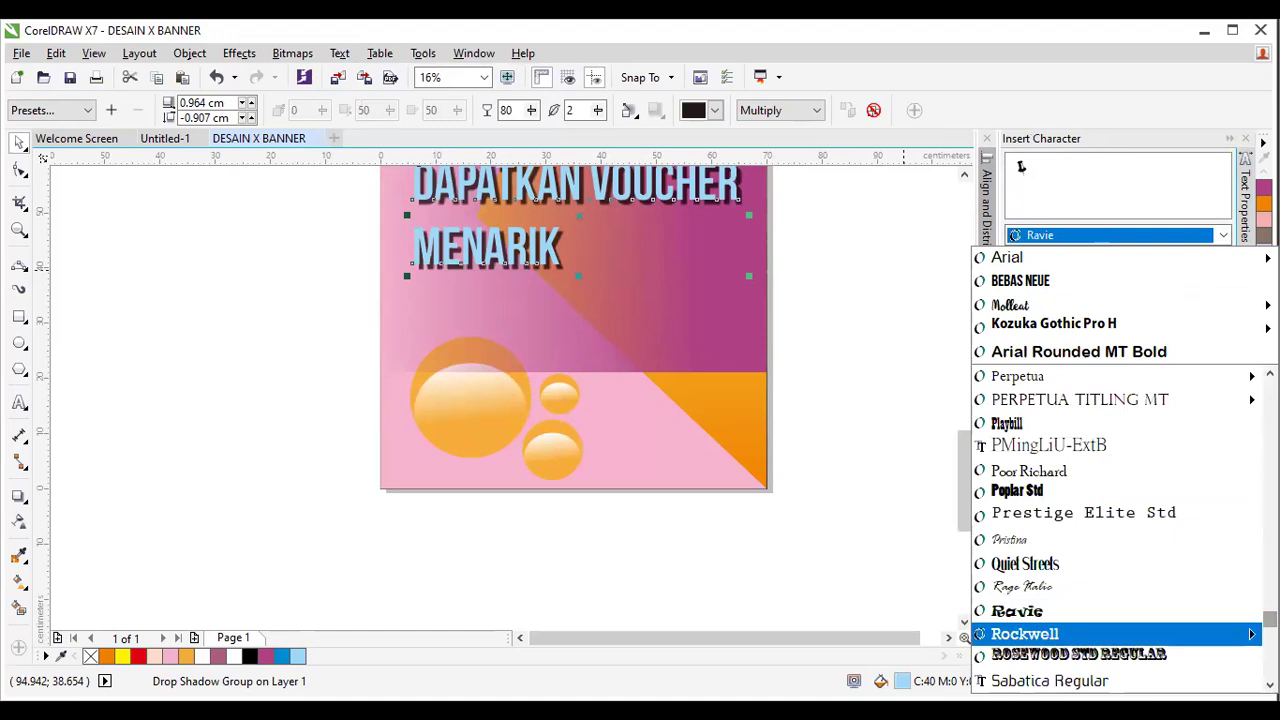
left_click(1157, 634)
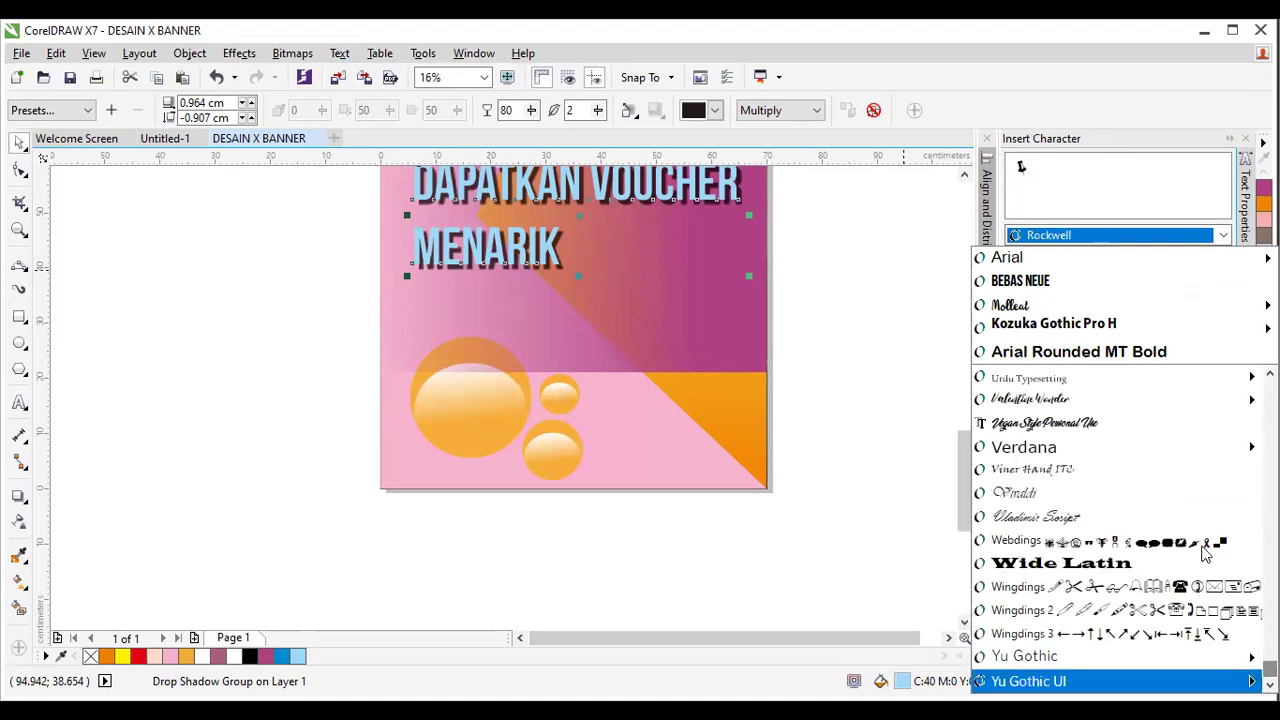
left_click(1210, 587)
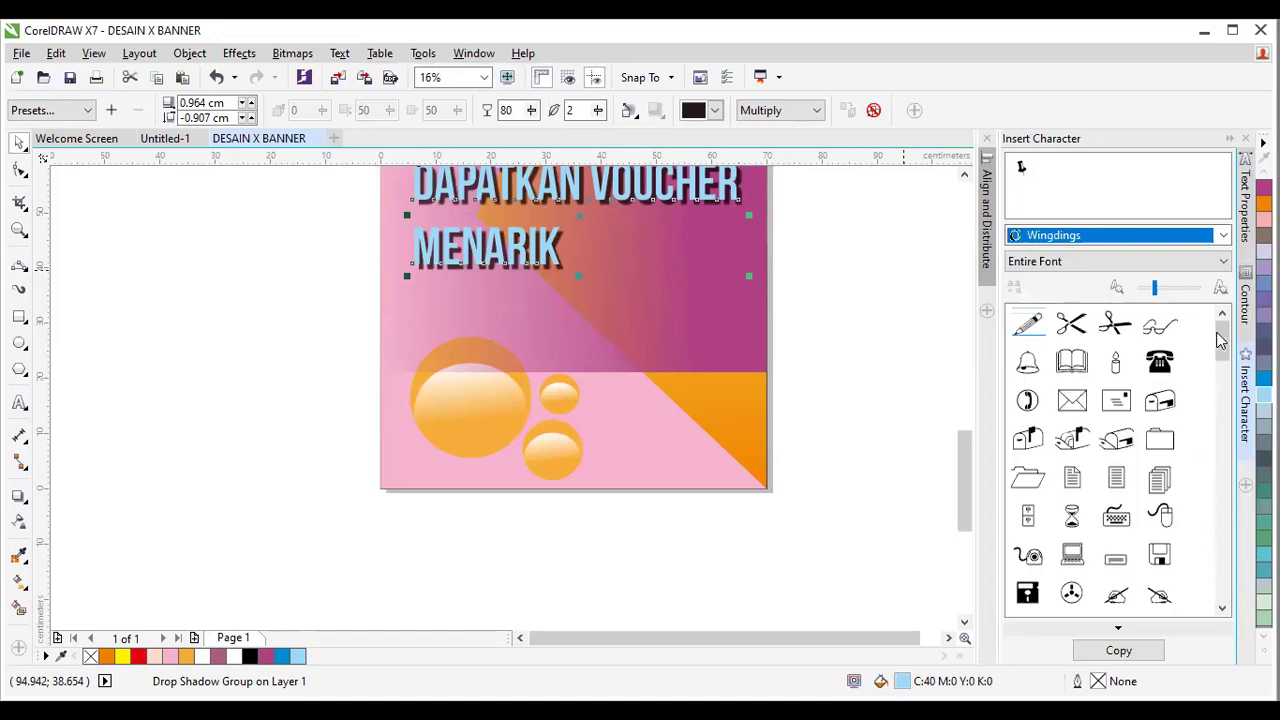
scroll(1222, 360, "down", 1)
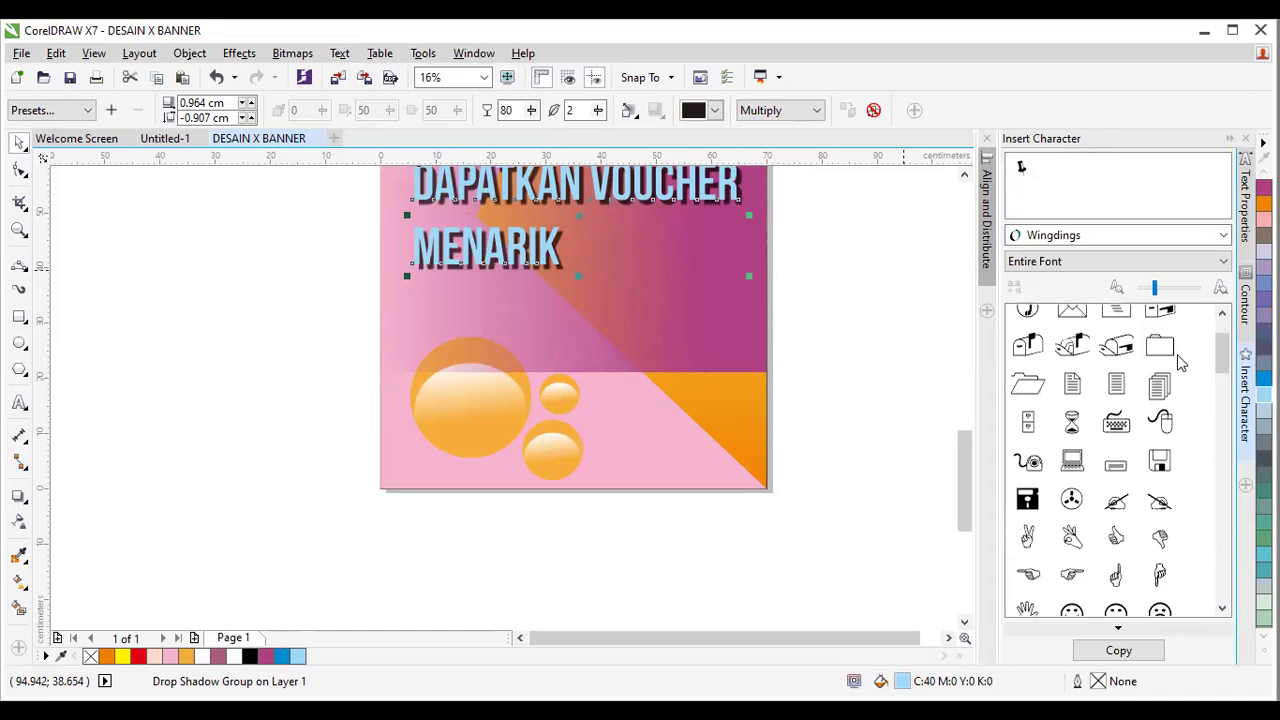
scroll(1224, 362, "up", 1)
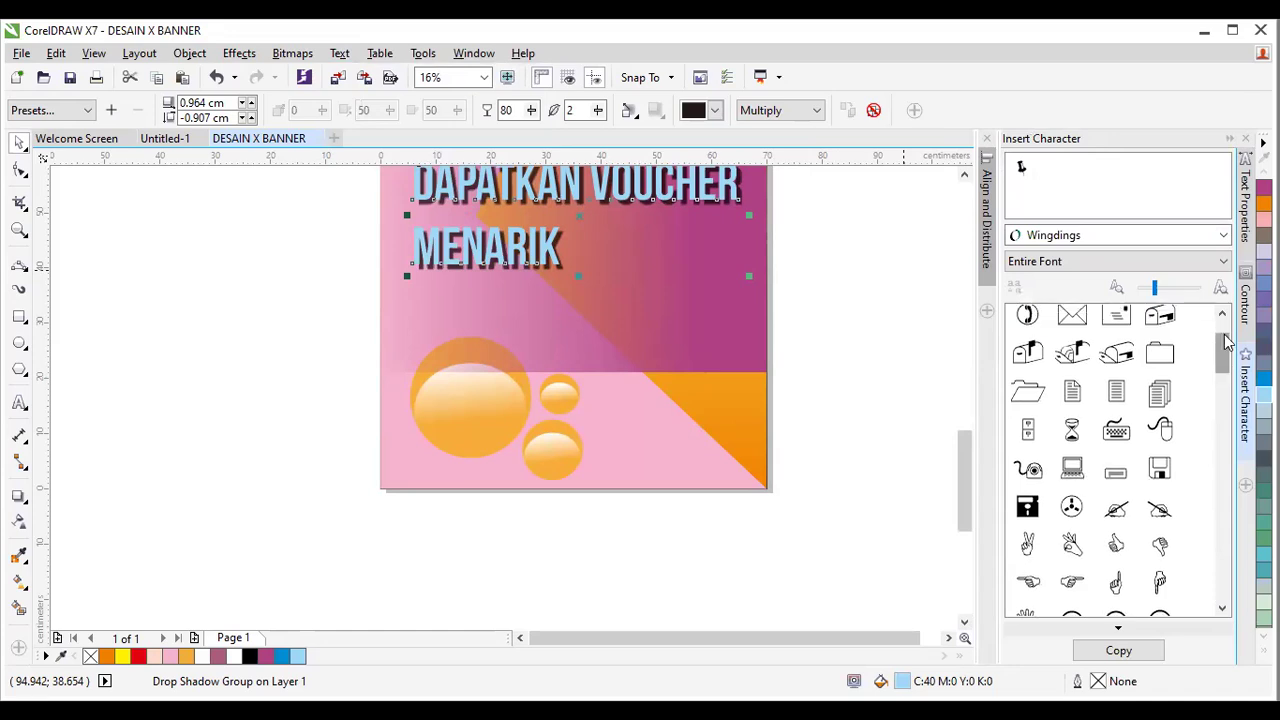
Drag the telephone, handset and envelope symbols onto the banner, stacked below MENARIK and sized alike.
left_click_drag(1165, 366, 463, 335)
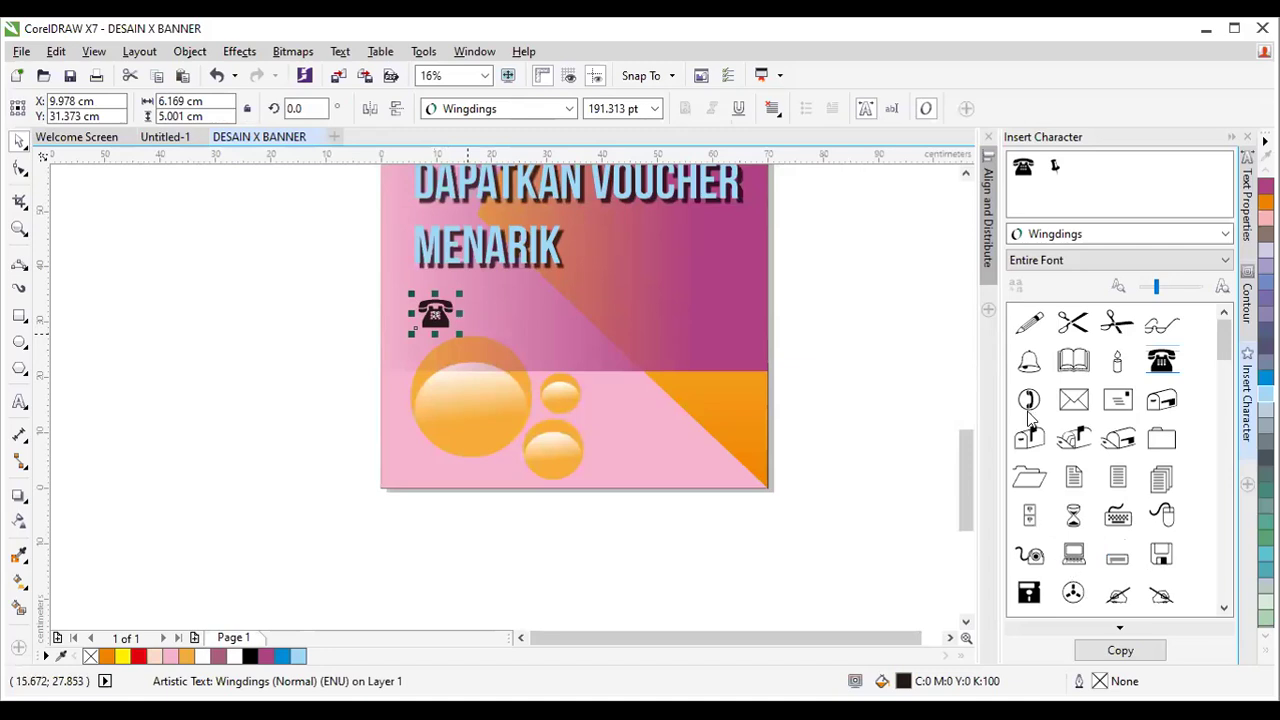
left_click_drag(821, 451, 437, 370)
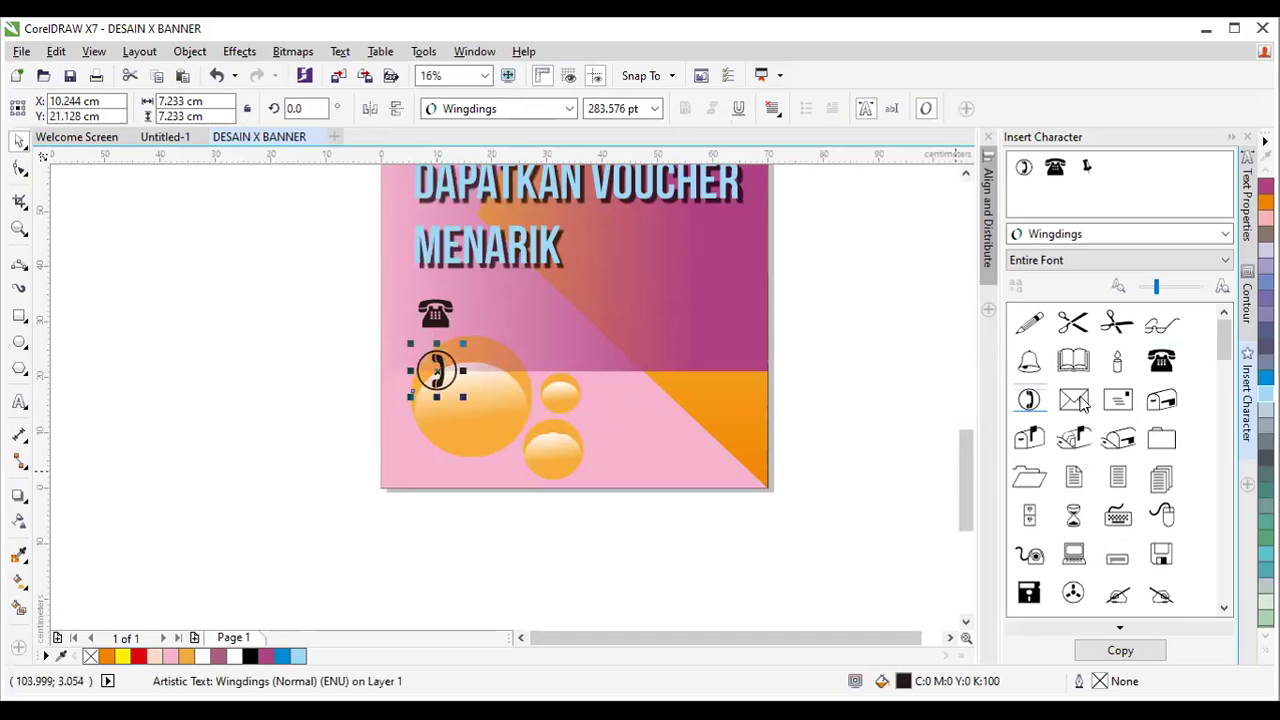
left_click_drag(1080, 400, 521, 437)
left_click_drag(429, 411, 430, 414)
left_click_drag(436, 420, 443, 423)
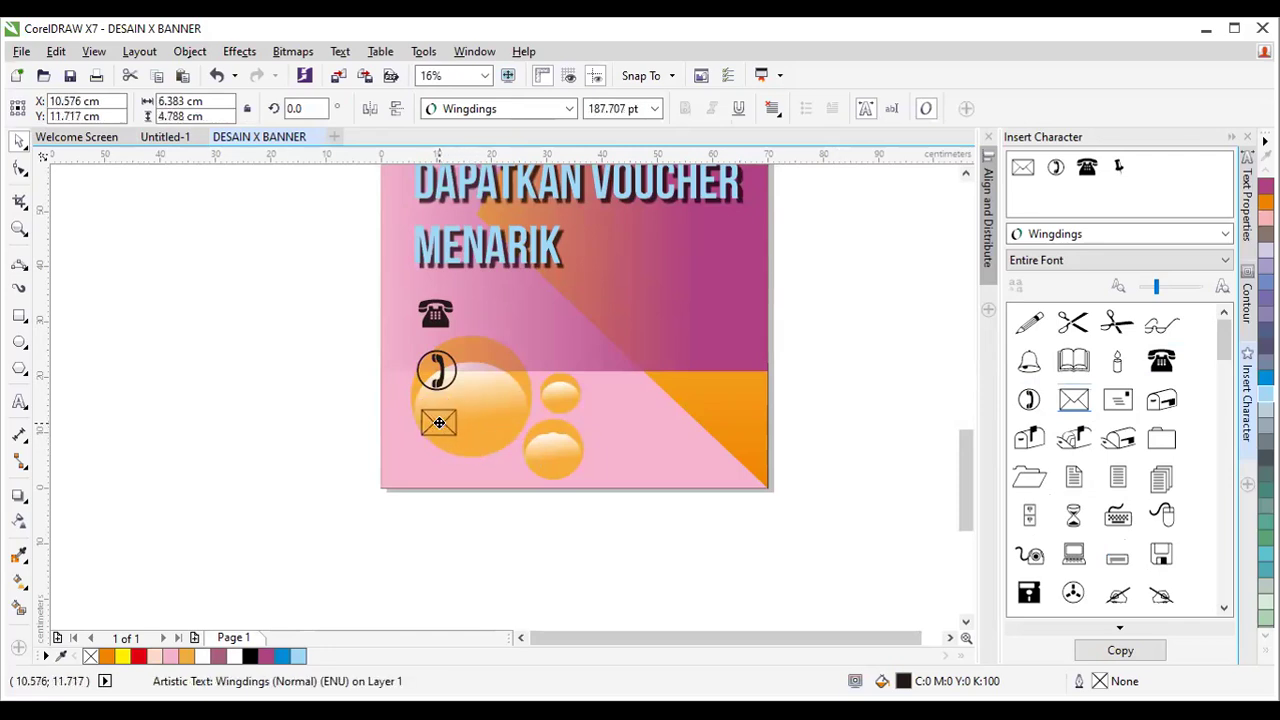
left_click_drag(440, 420, 440, 418)
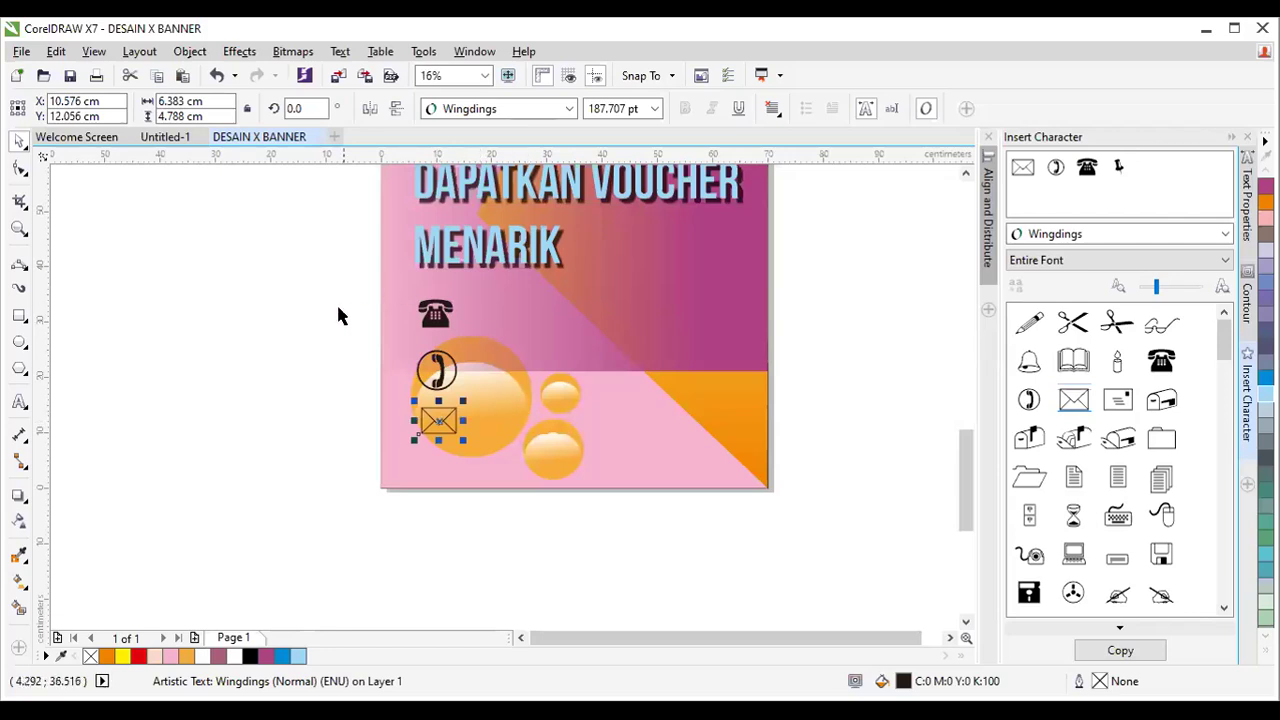
Colour the telephone symbol dark blue, then select all three contact symbols.
left_click_drag(366, 277, 480, 354)
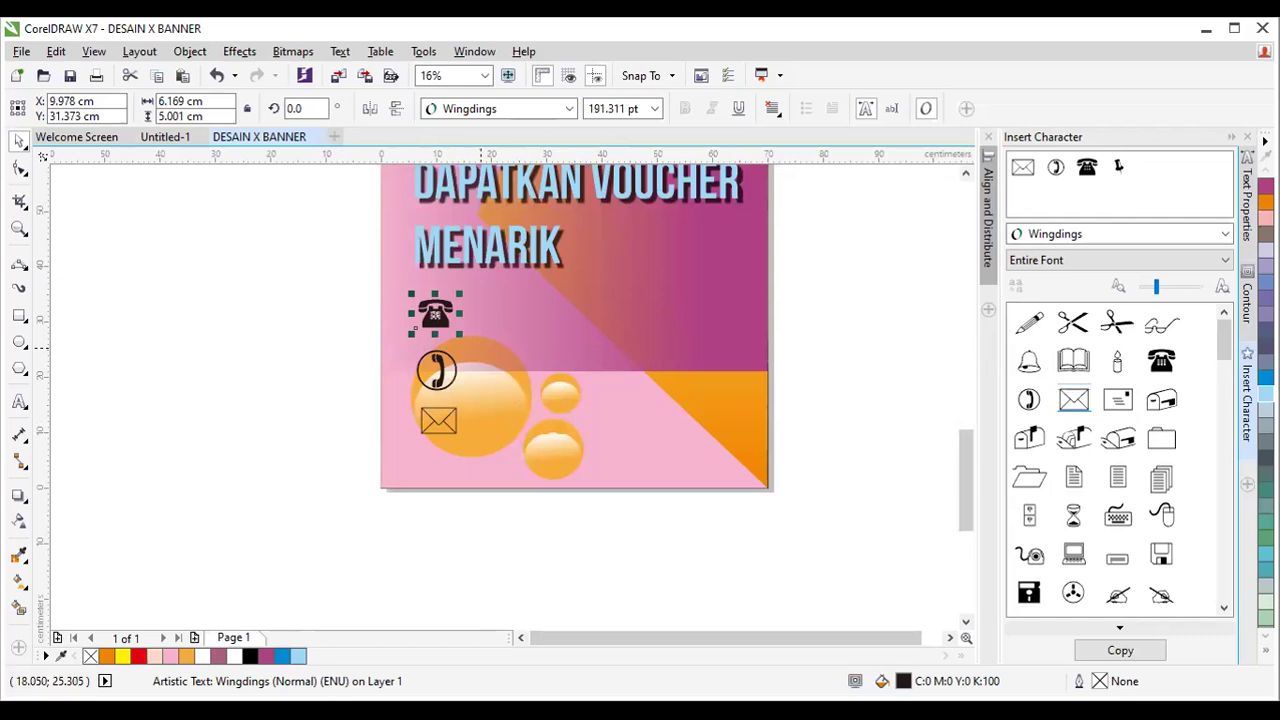
left_click(1265, 648)
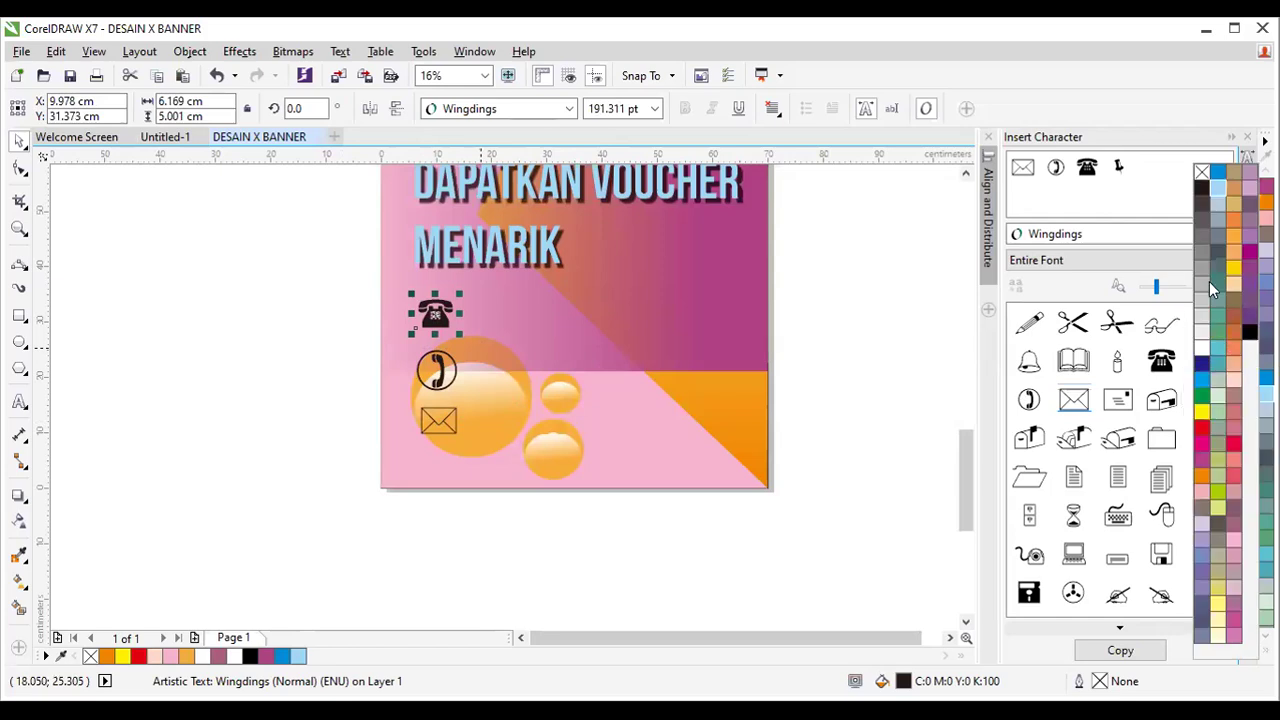
left_click(1204, 364)
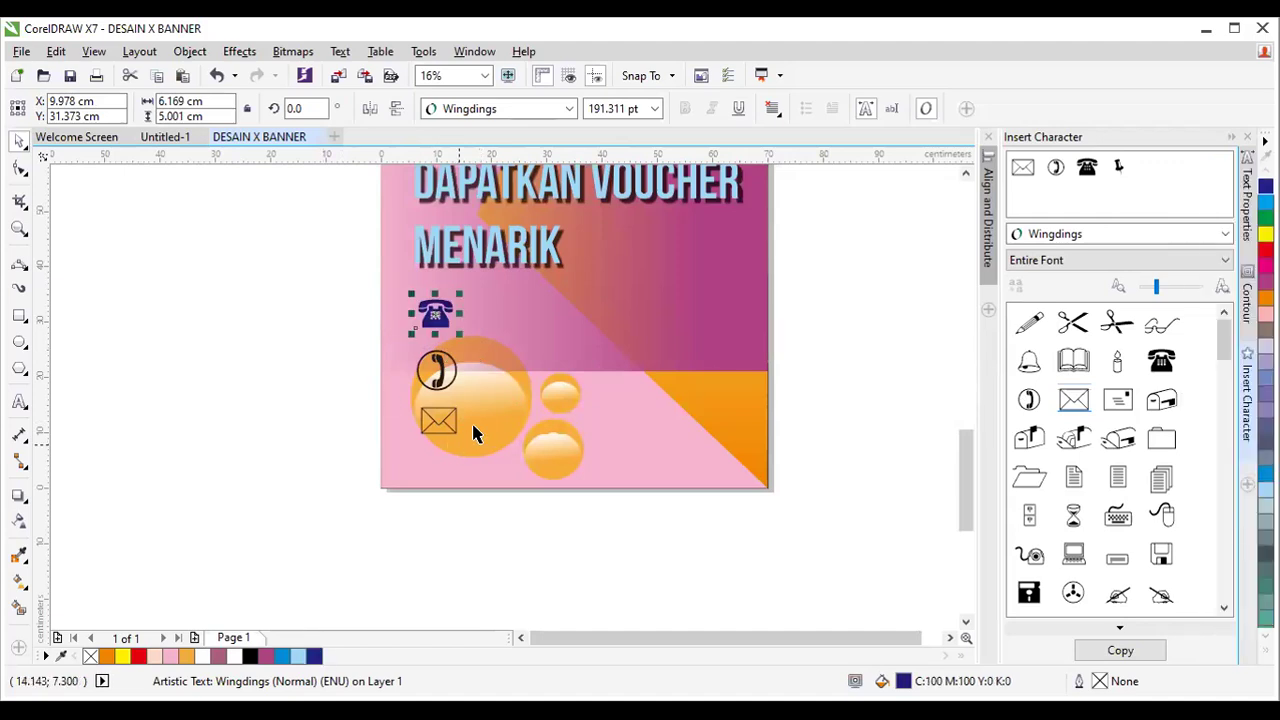
left_click_drag(353, 332, 502, 468)
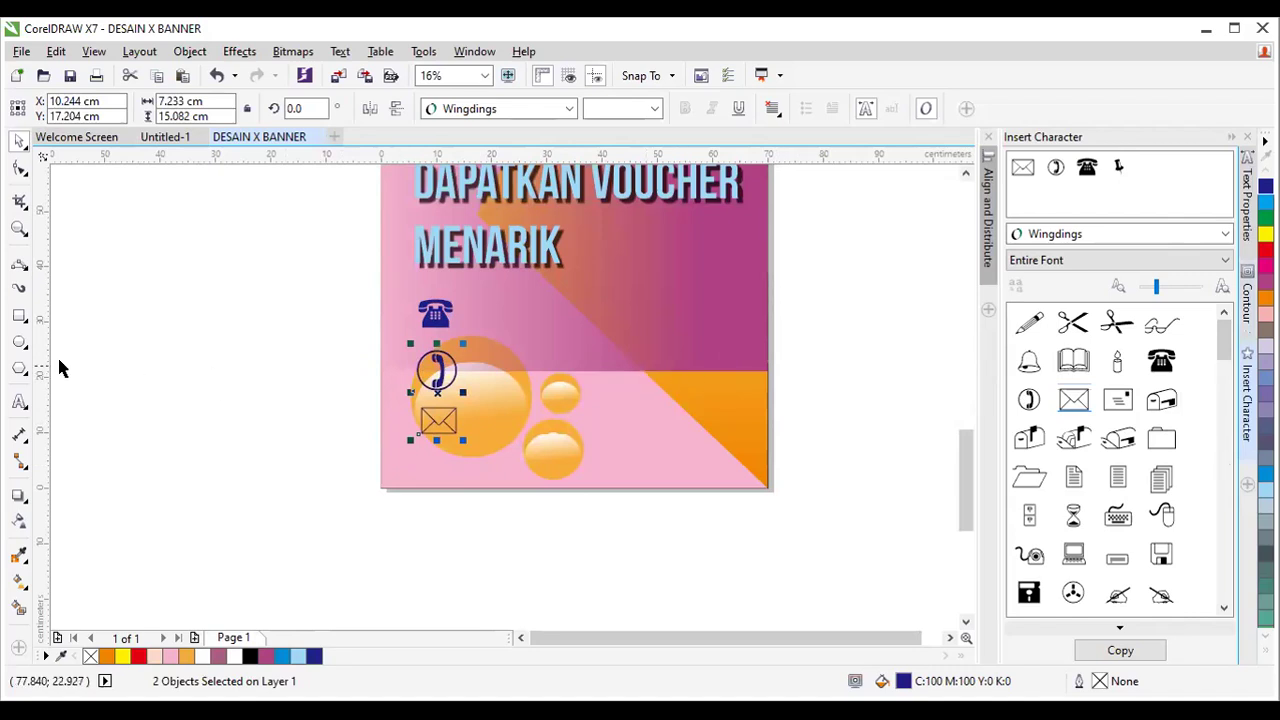
Type the phone number as text, enlarge it and position it beside the phone icons.
left_click(19, 403)
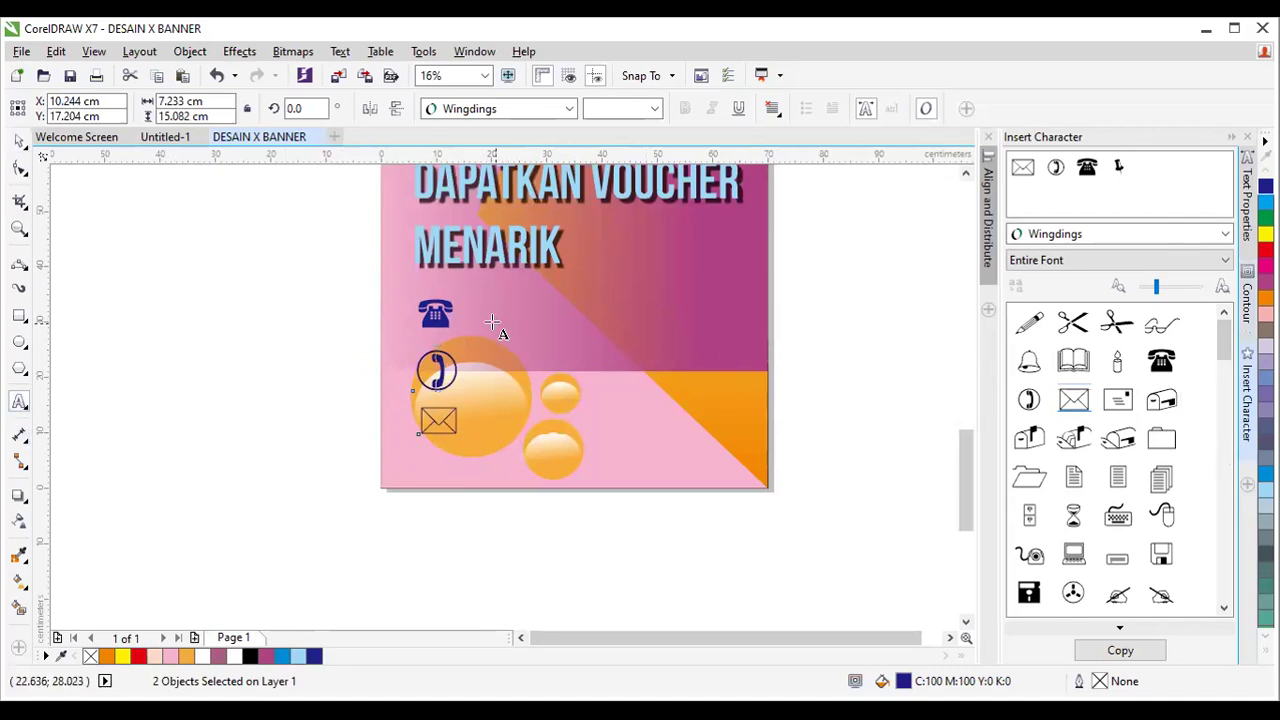
left_click(505, 340)
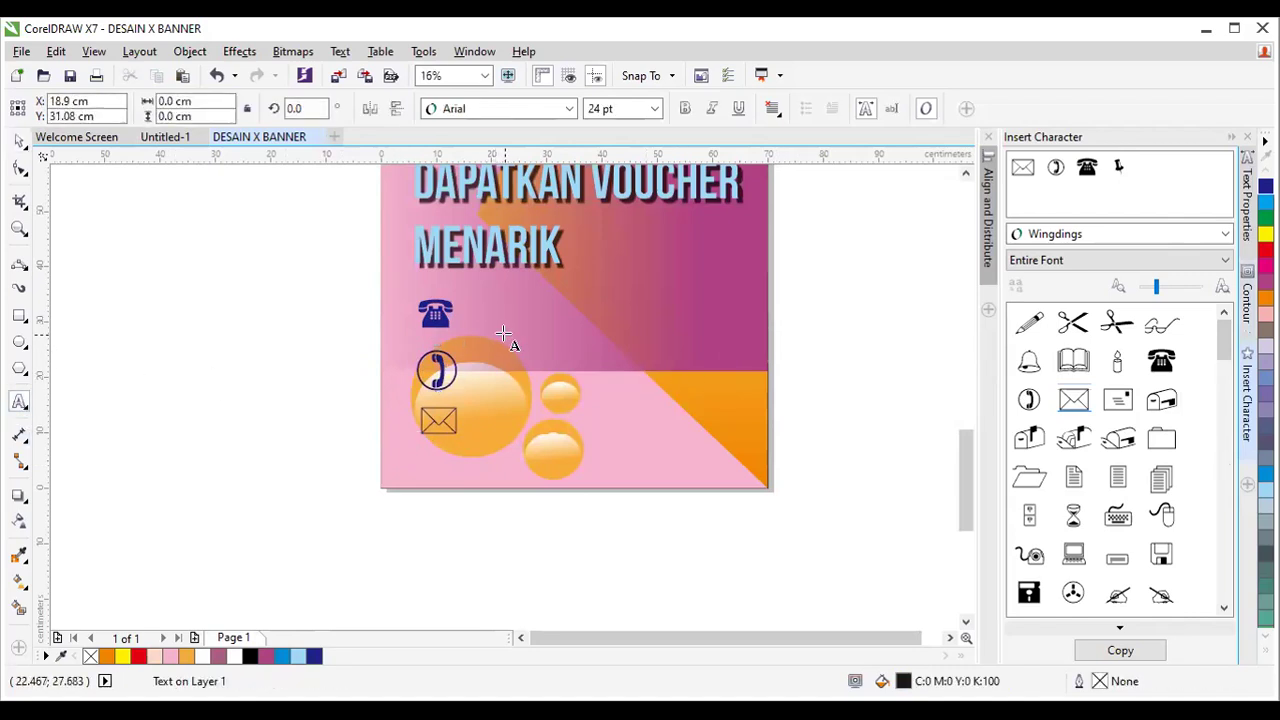
type("0812")
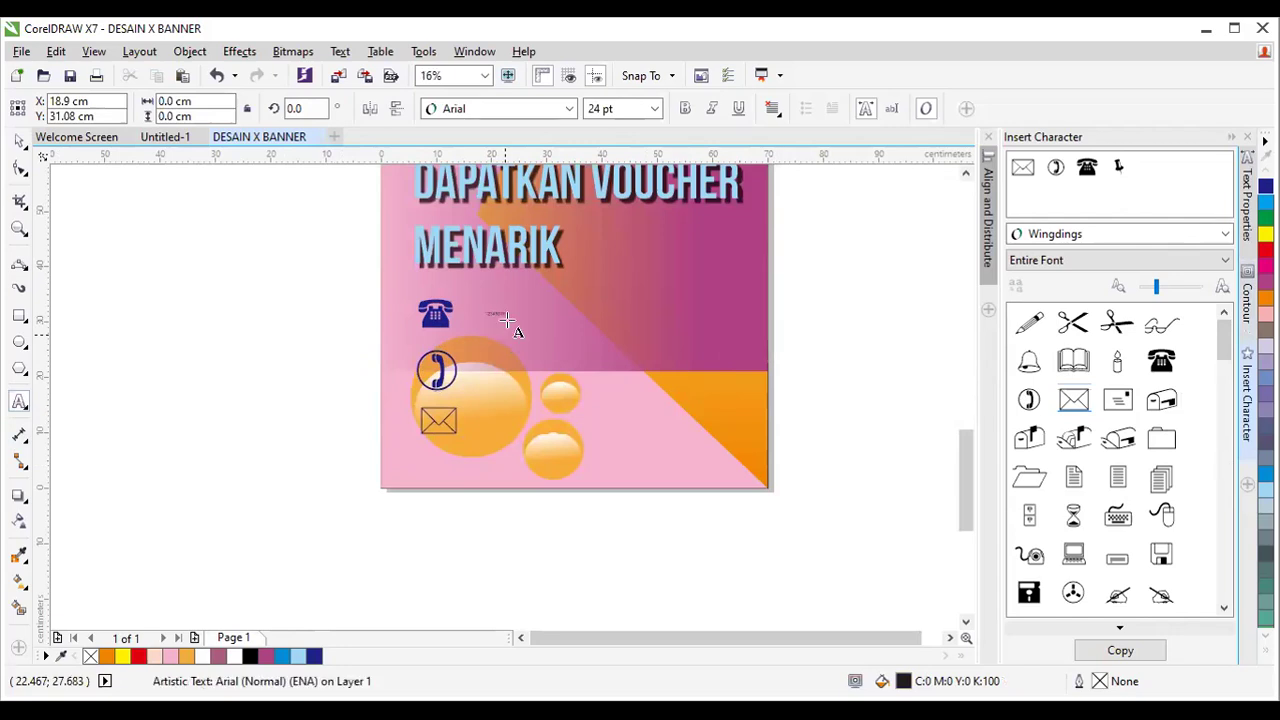
left_click(19, 141)
left_click_drag(516, 326, 663, 343)
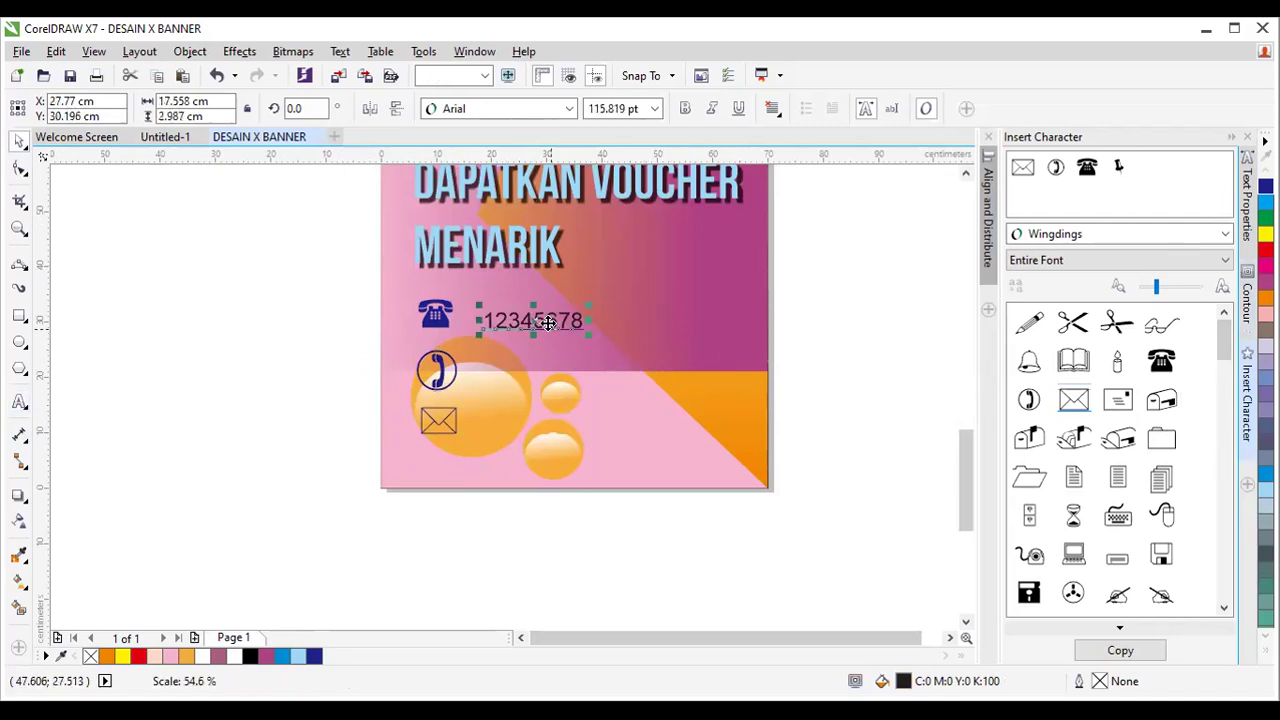
left_click_drag(533, 321, 518, 415)
Replace the text beside the envelope with the contact's Gmail address, then select all three contact lines.
left_click(20, 401)
key("BackSpace")
key("BackSpace")
key("BackSpace")
key("BackSpace")
key("BackSpace")
key("BackSpace")
key("BackSpace")
key("BackSpace")
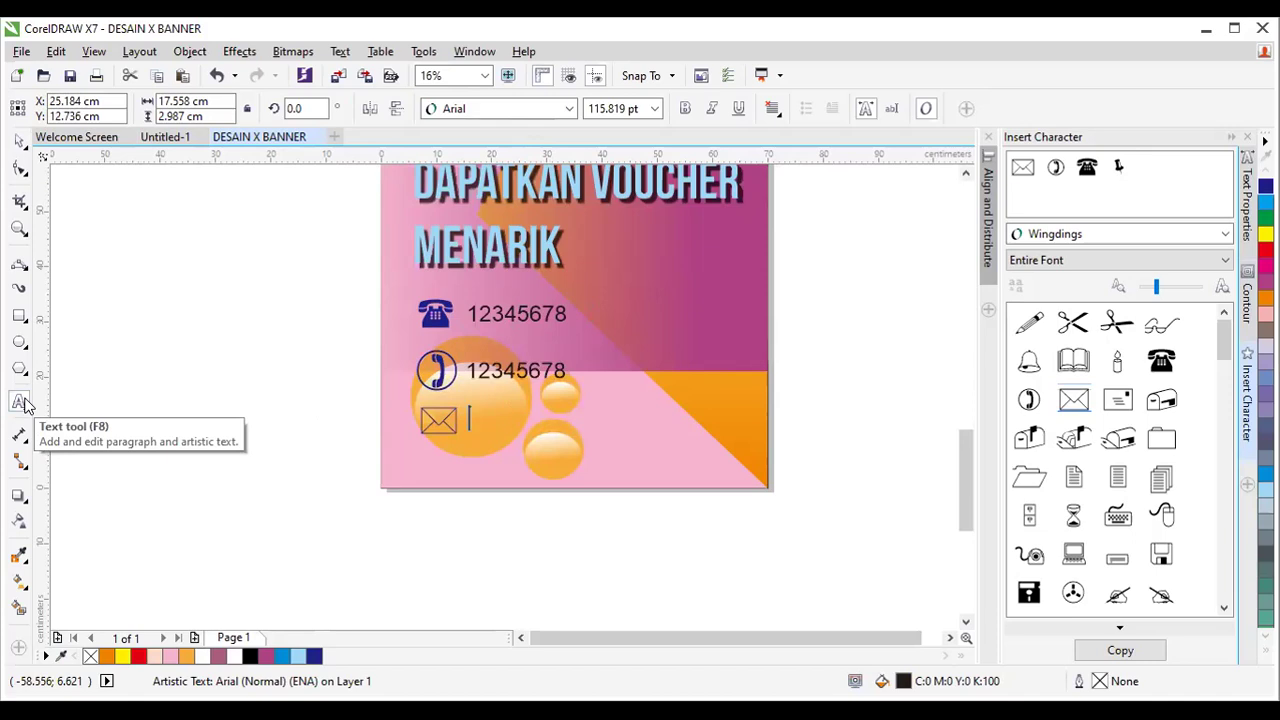
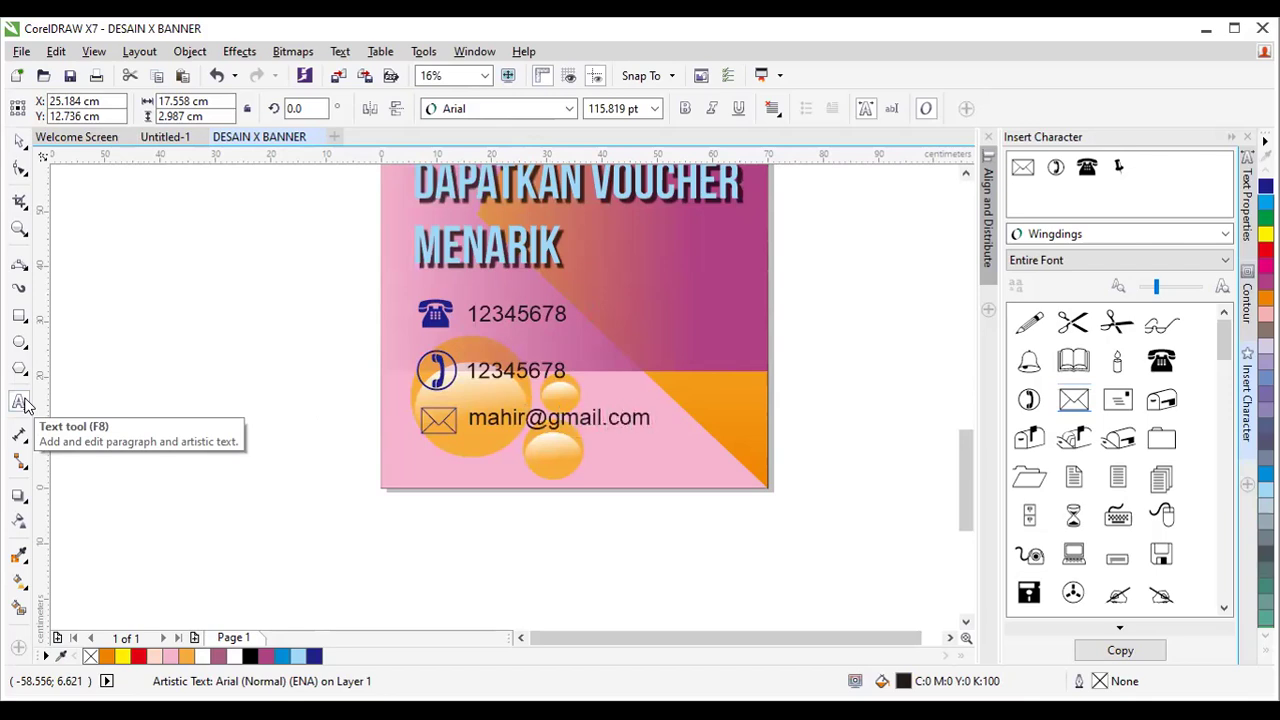
key("Escape")
key("space")
mouse_move(859, 255)
left_mouse_down()
mouse_move(560, 450)
mouse_move(458, 448)
mouse_move(458, 435)
left_mouse_up()
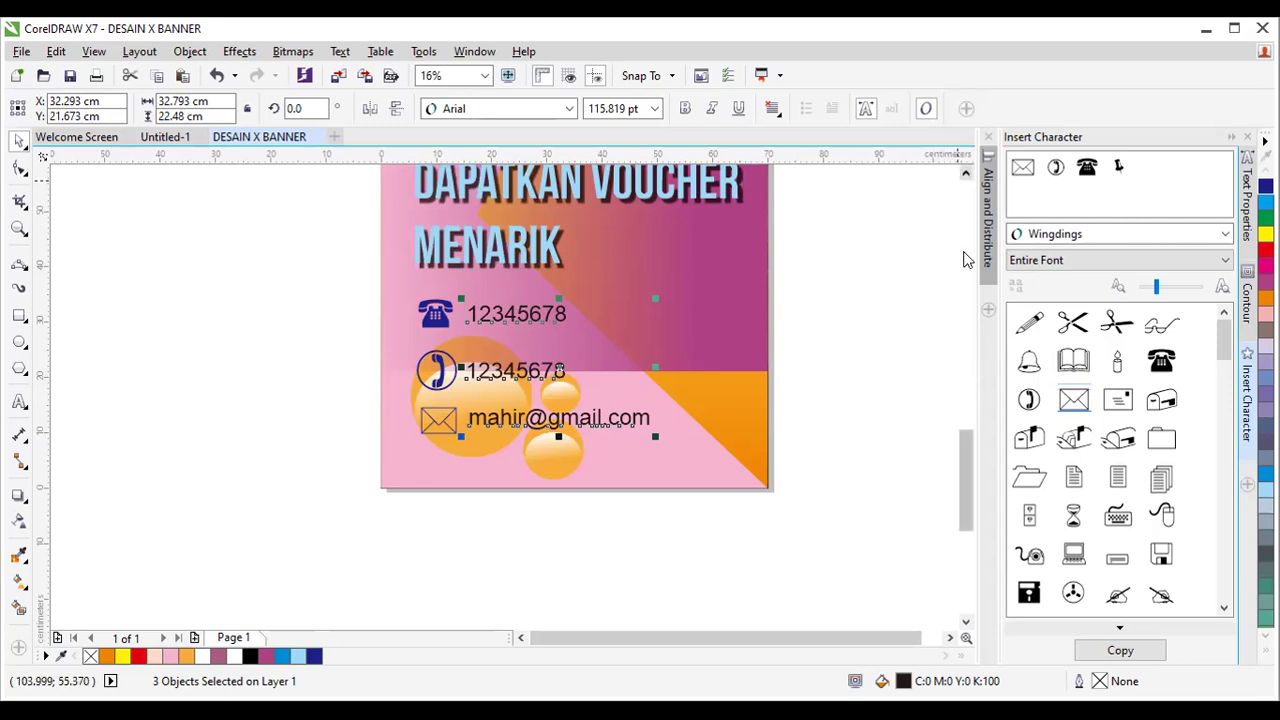
Set the first phone number in Kozuka Gothic Pro H Black.
left_click(966, 457)
left_click_drag(966, 457, 965, 435)
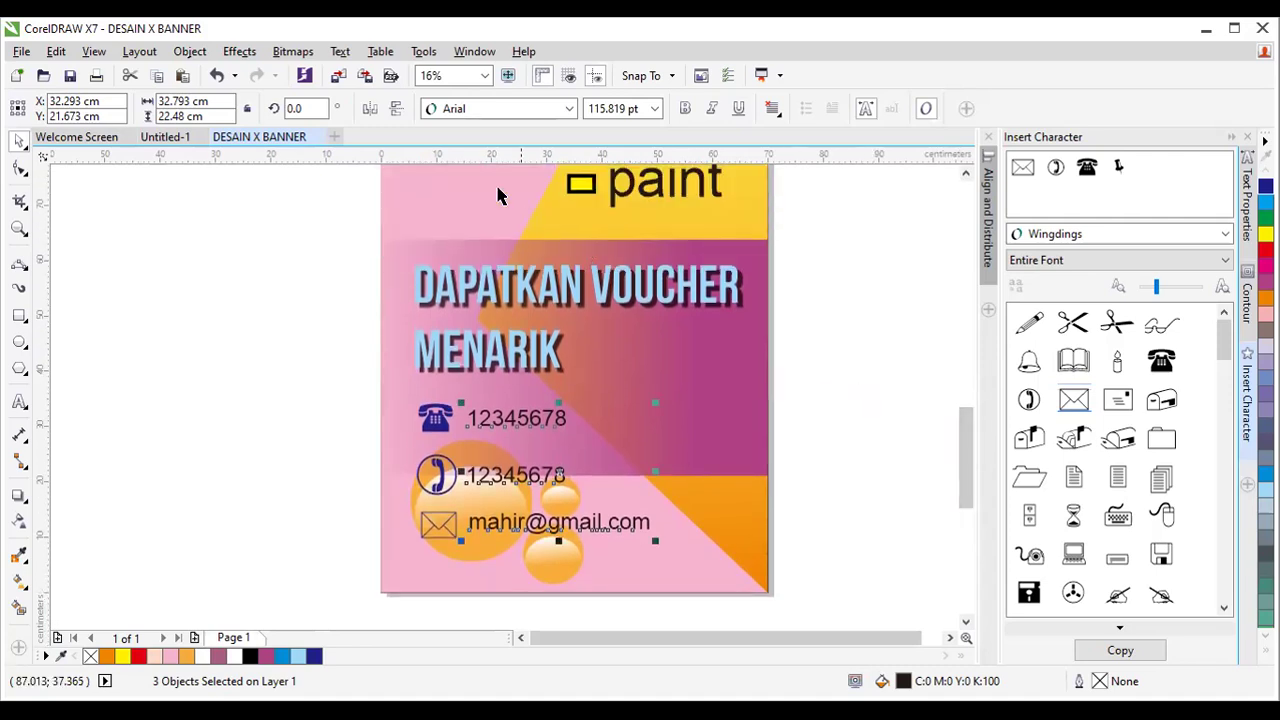
left_click(571, 109)
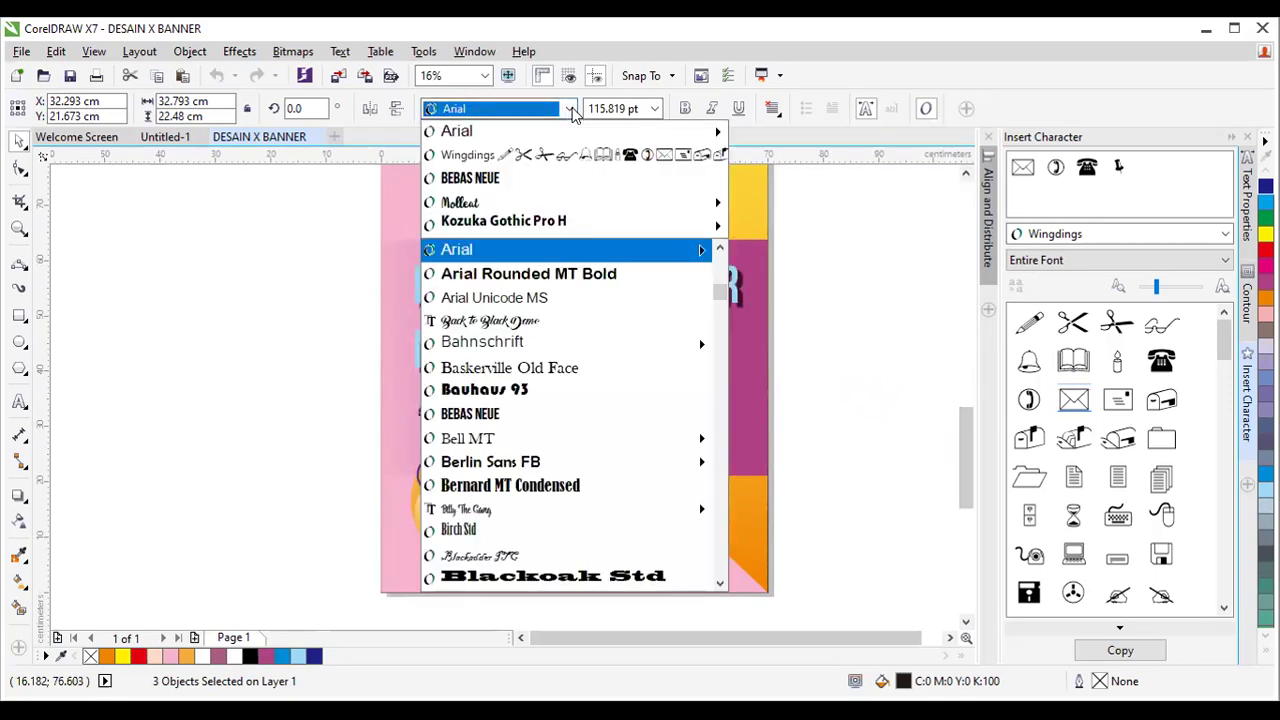
mouse_move(690, 131)
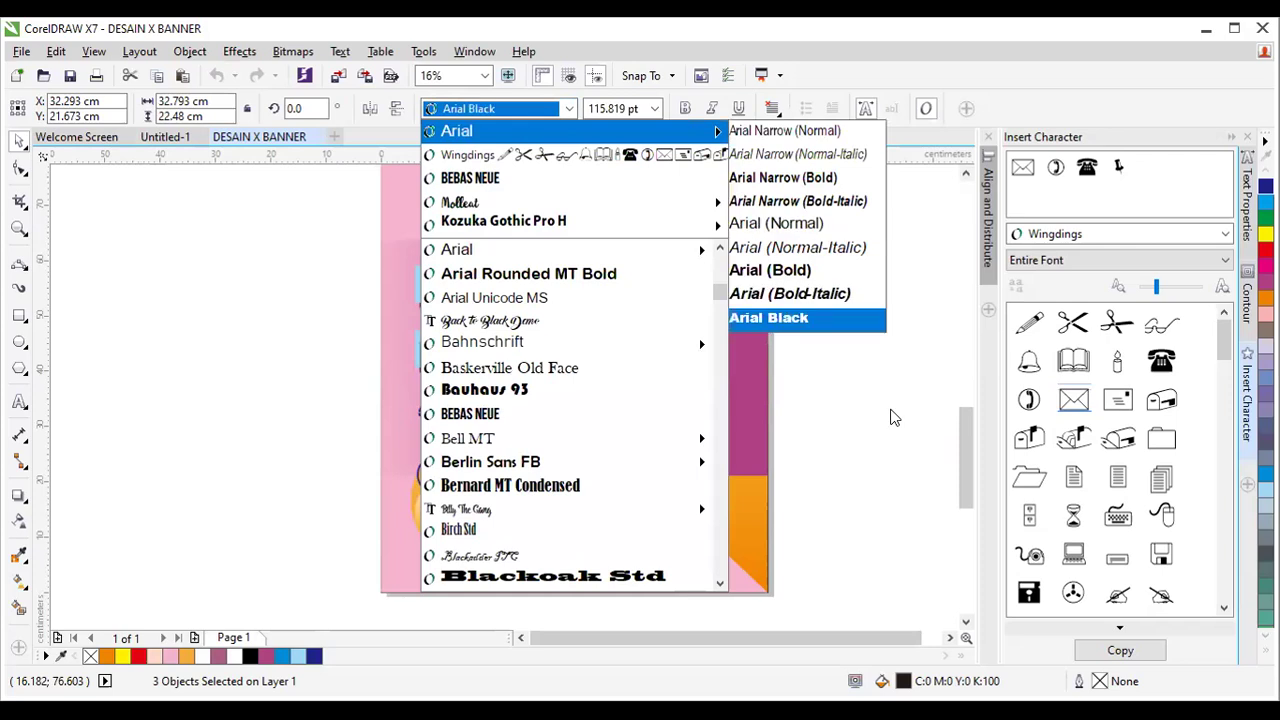
left_click(893, 418)
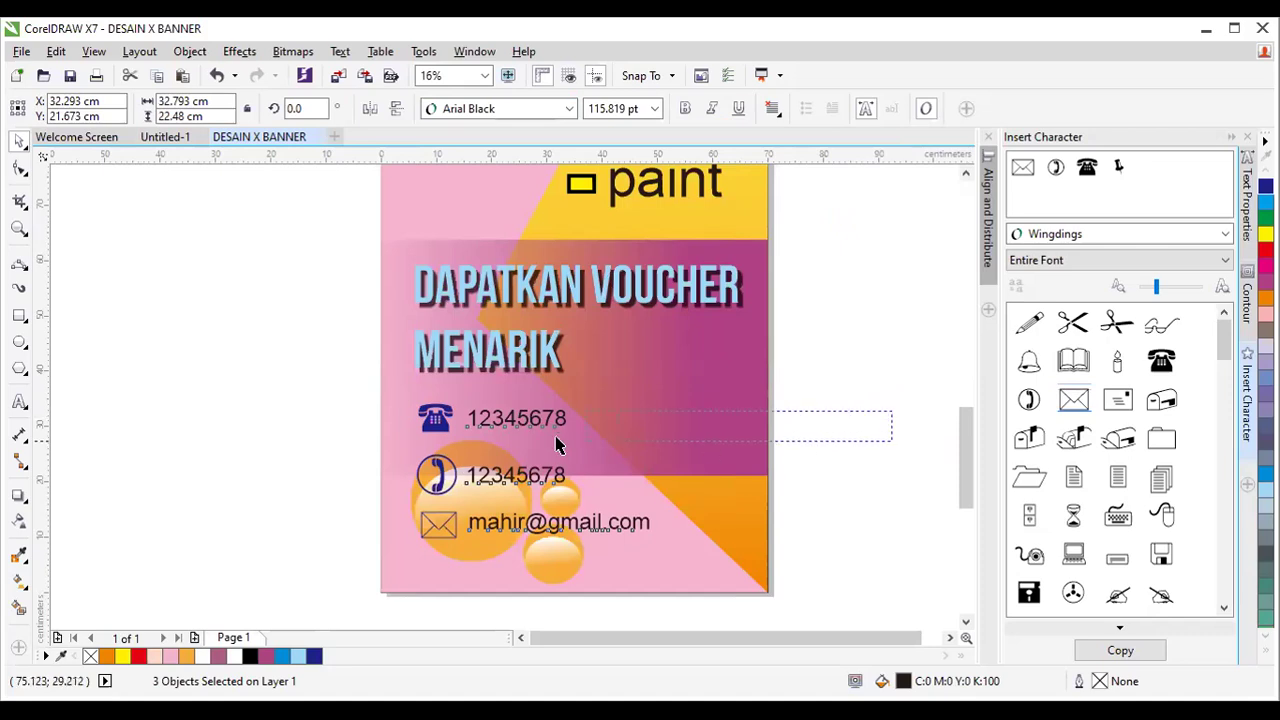
key("Escape")
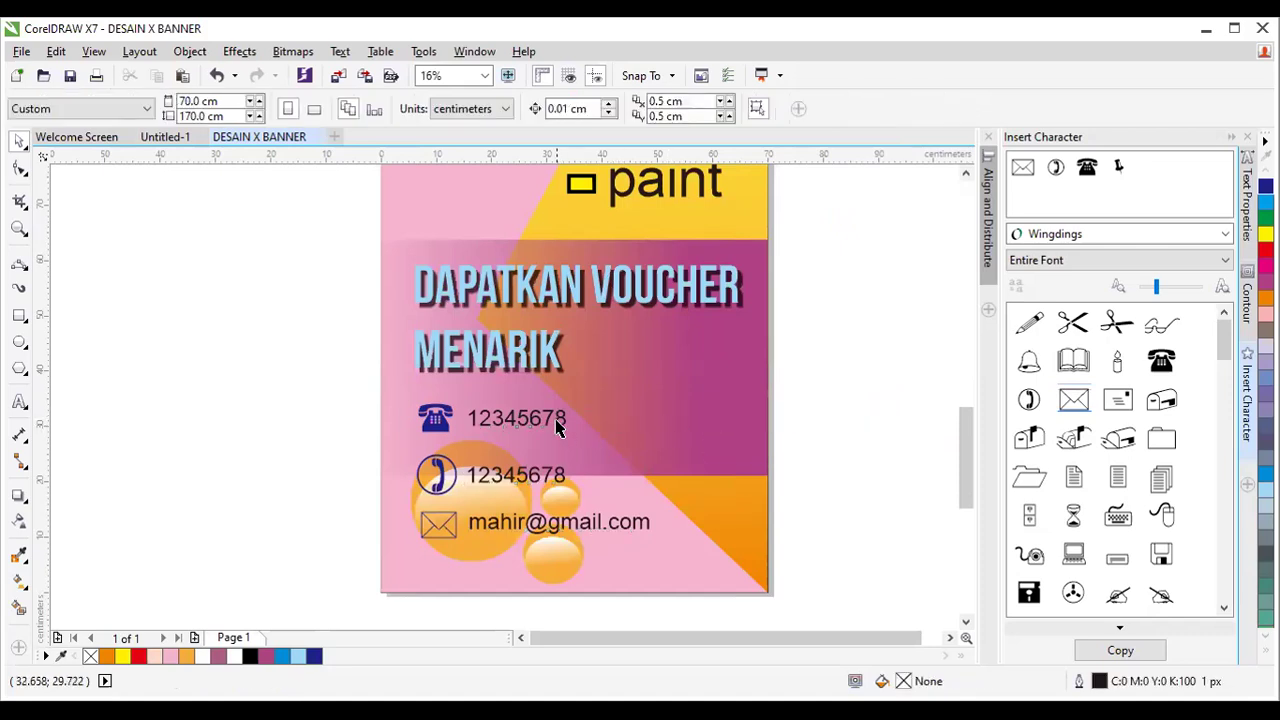
left_click(556, 420)
left_click(563, 108)
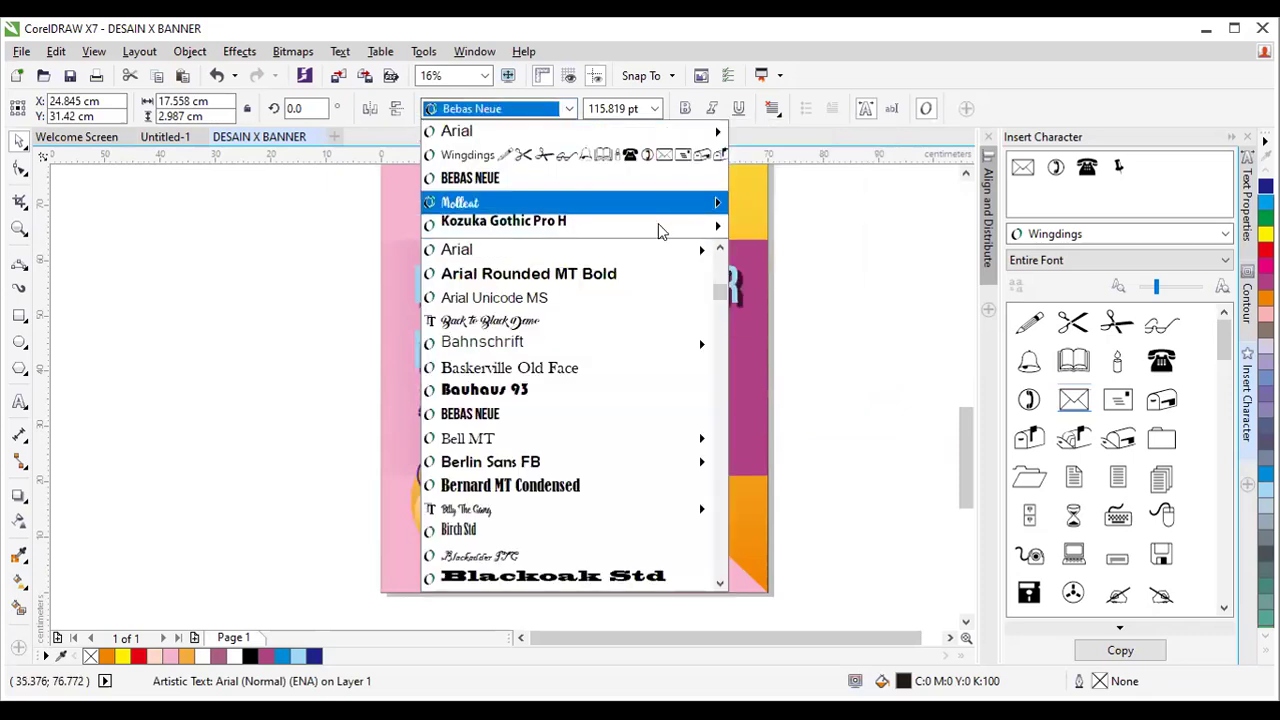
mouse_move(577, 224)
left_click(819, 339)
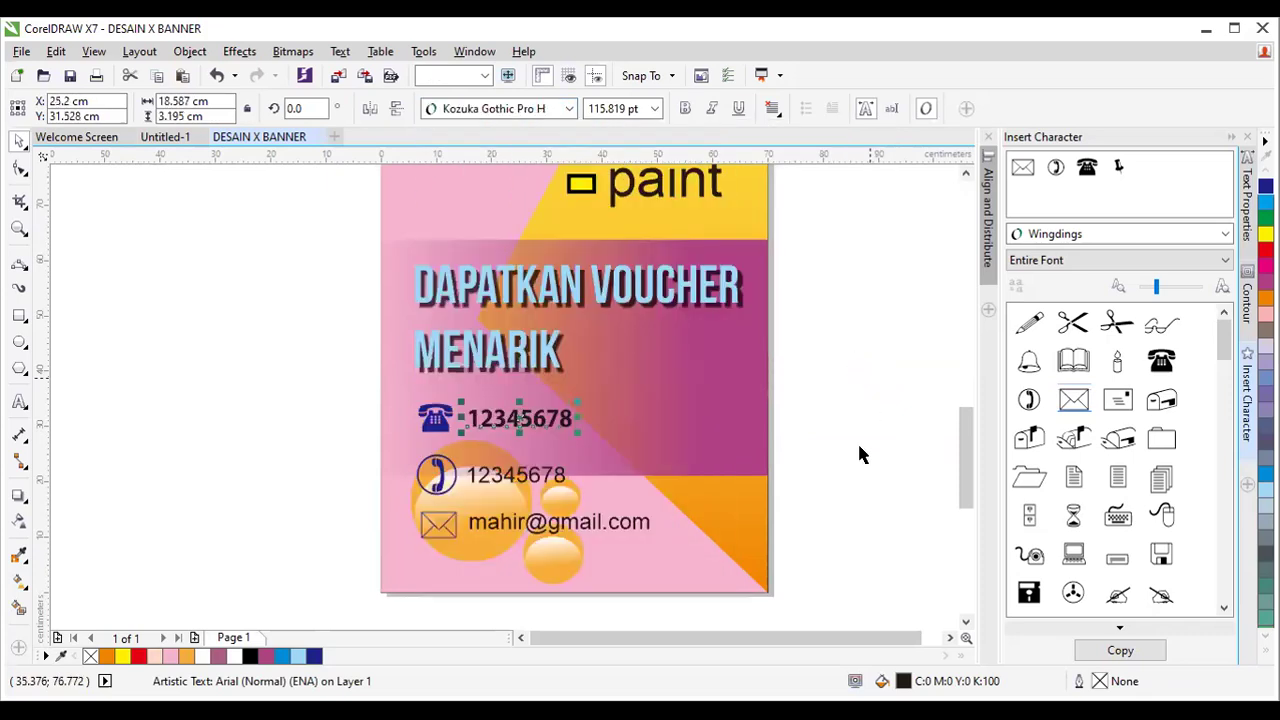
Apply Kozuka Gothic Pro H Black to the second phone number and the e-mail address too.
left_click_drag(796, 454, 464, 504)
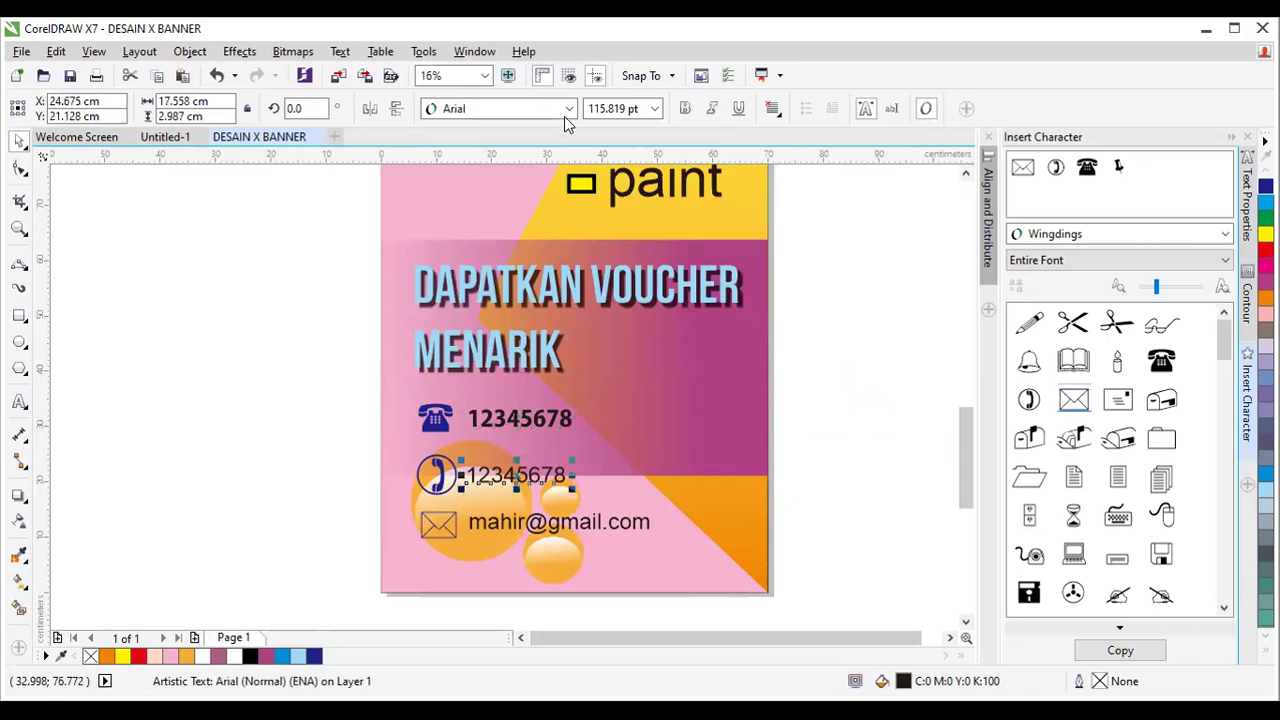
left_click(564, 116)
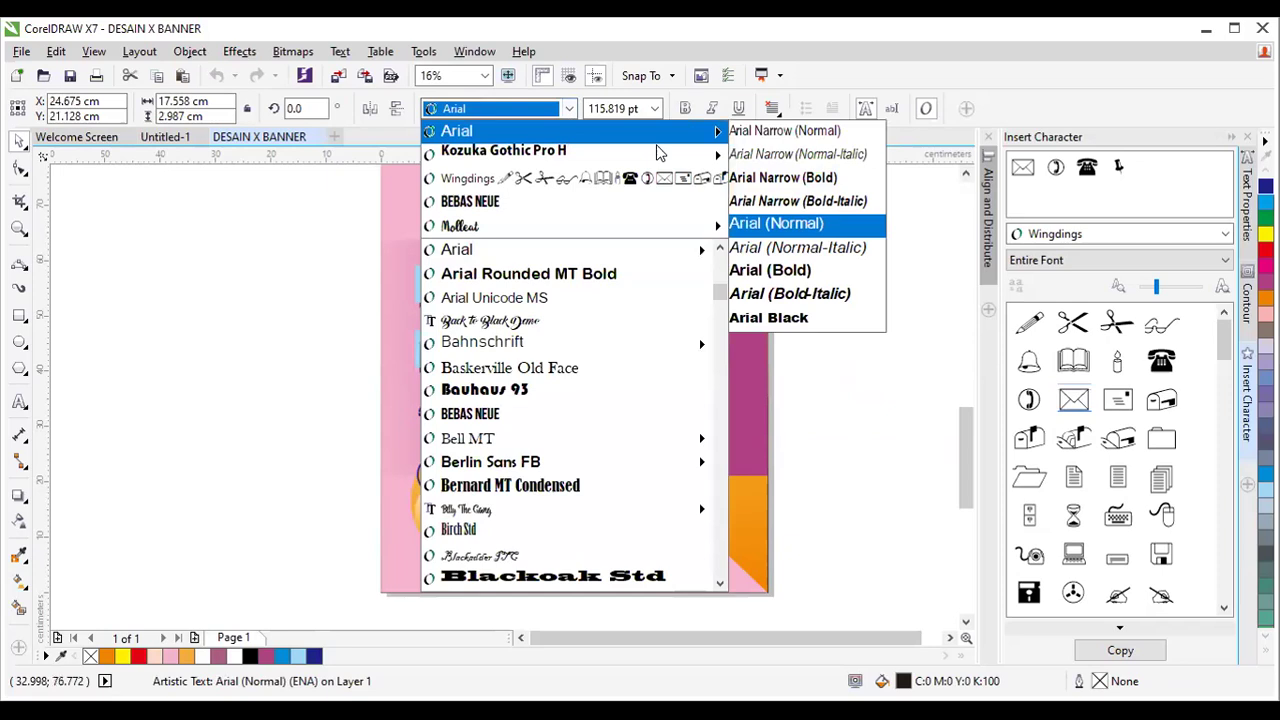
mouse_move(660, 152)
left_click(822, 270)
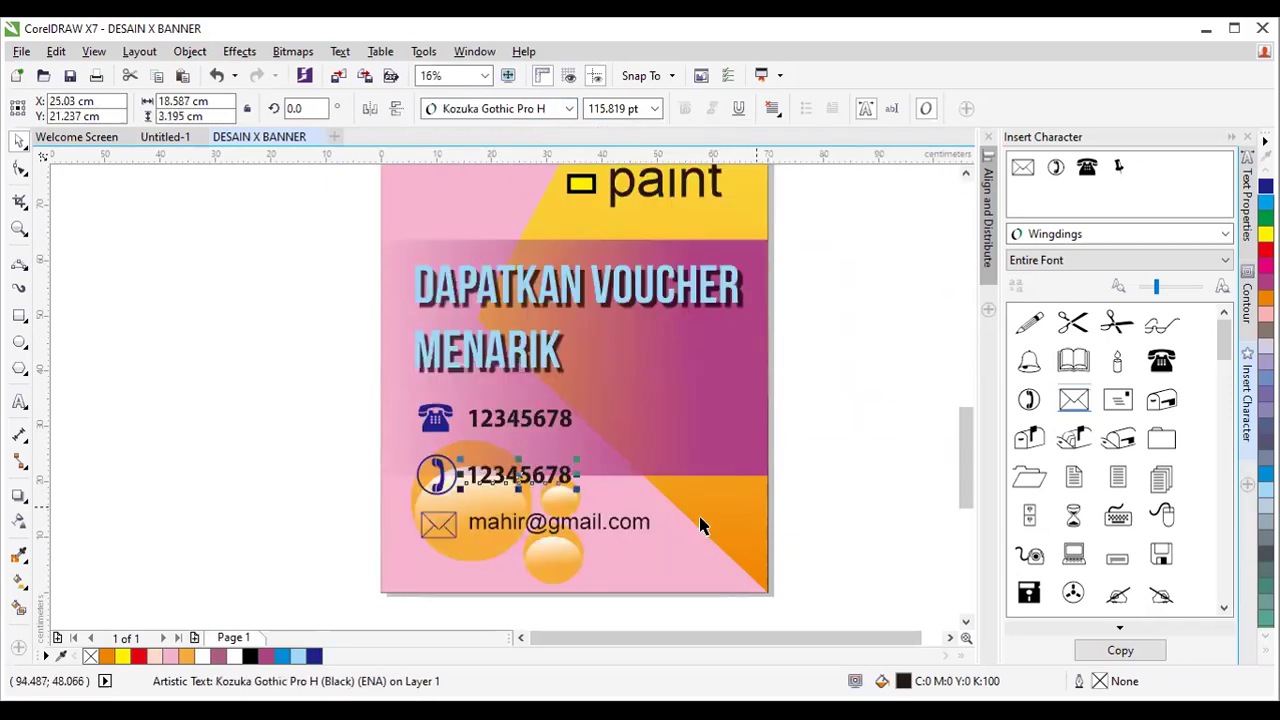
left_click(645, 528)
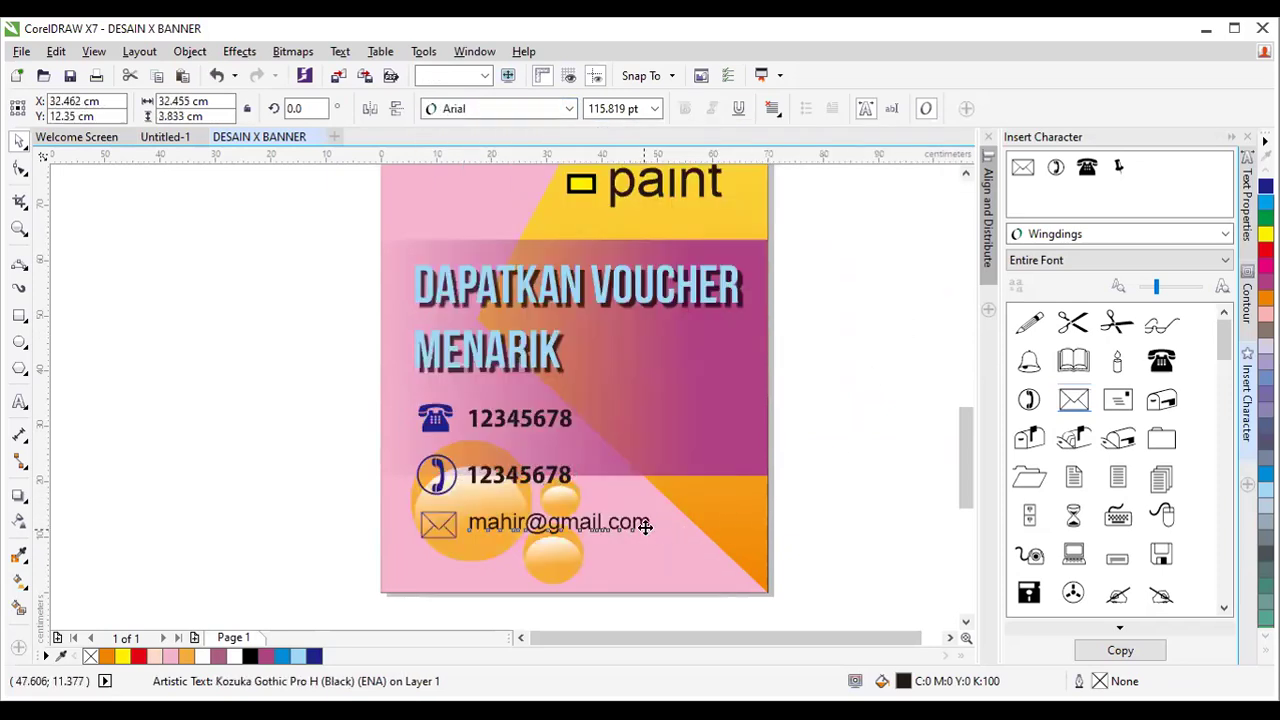
left_click(569, 108)
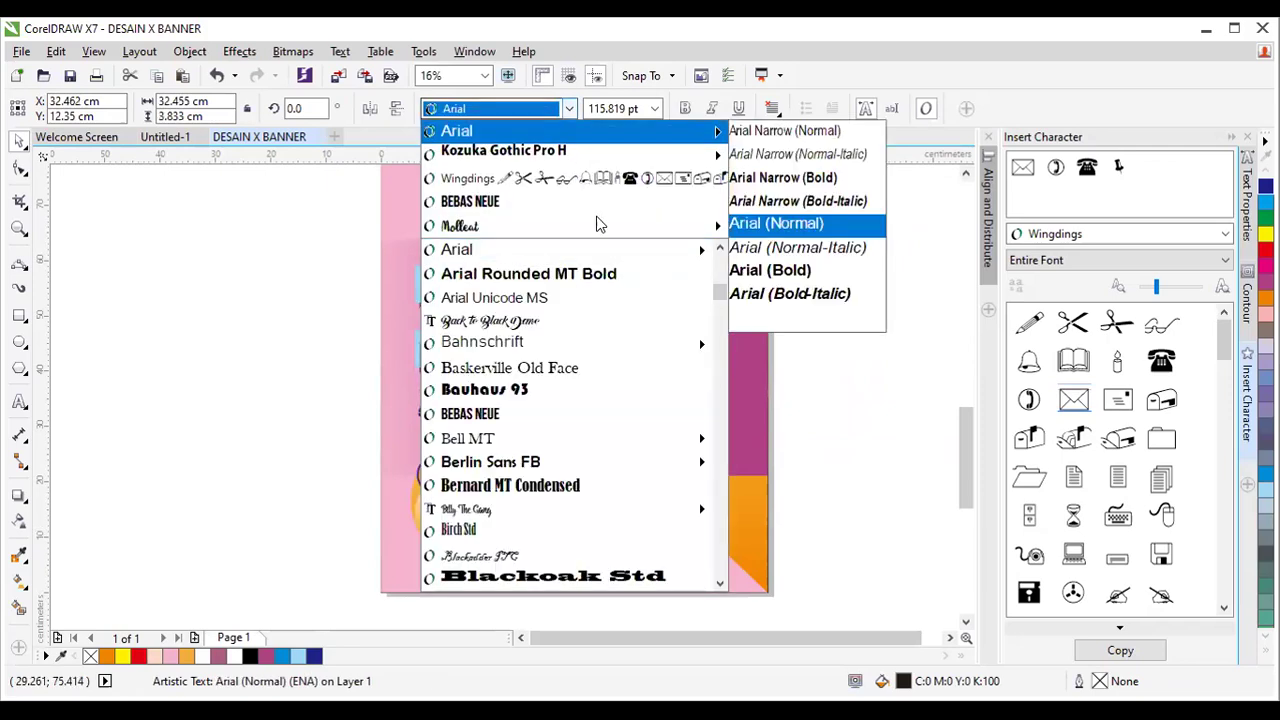
mouse_move(712, 151)
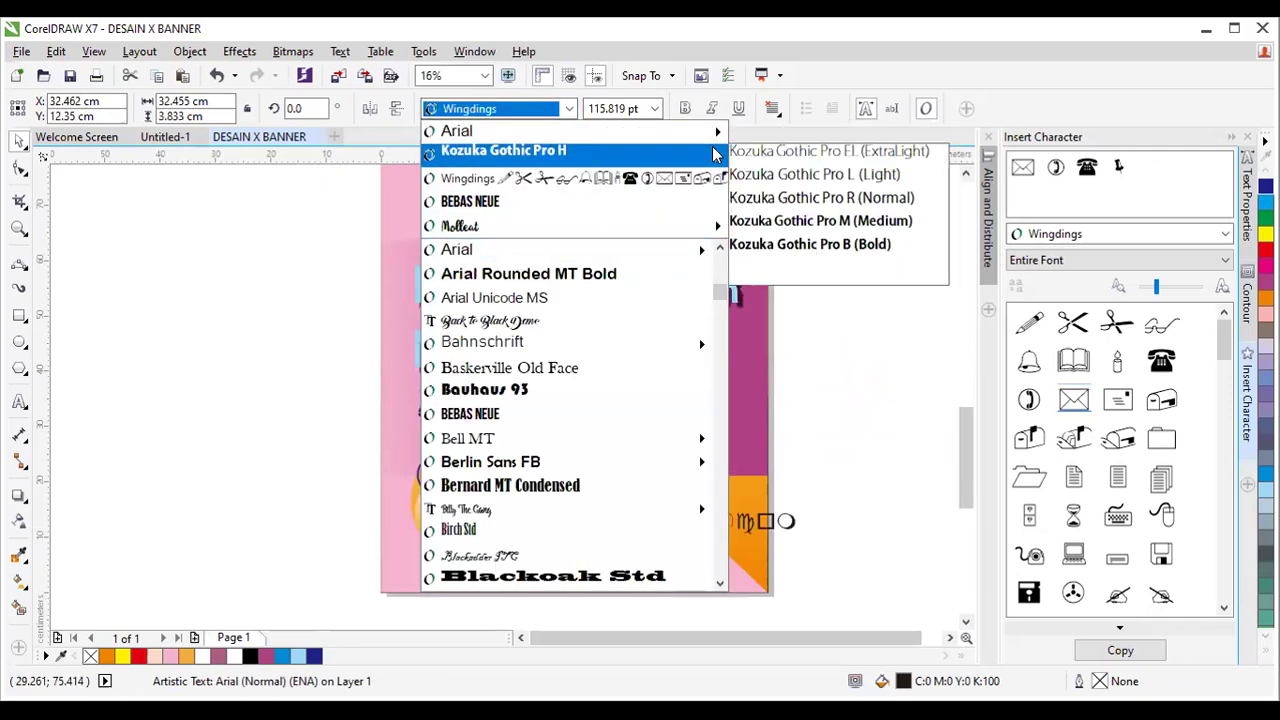
left_click(828, 266)
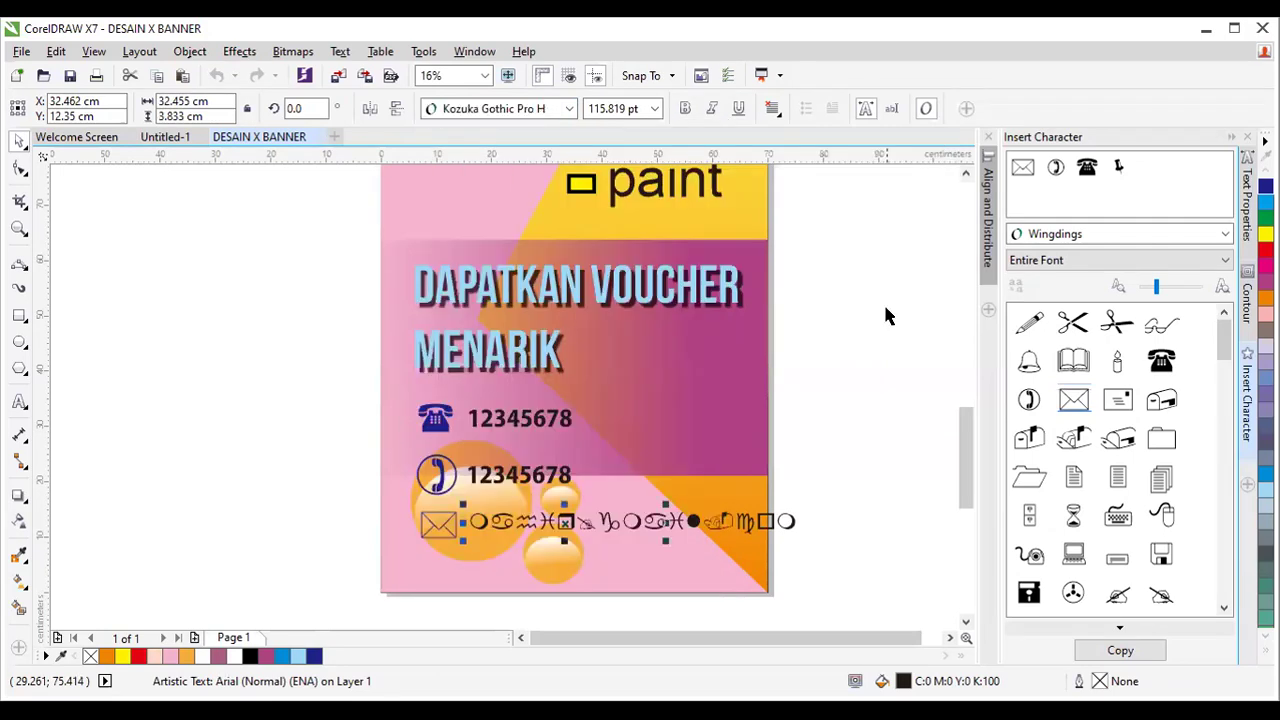
left_click(839, 503)
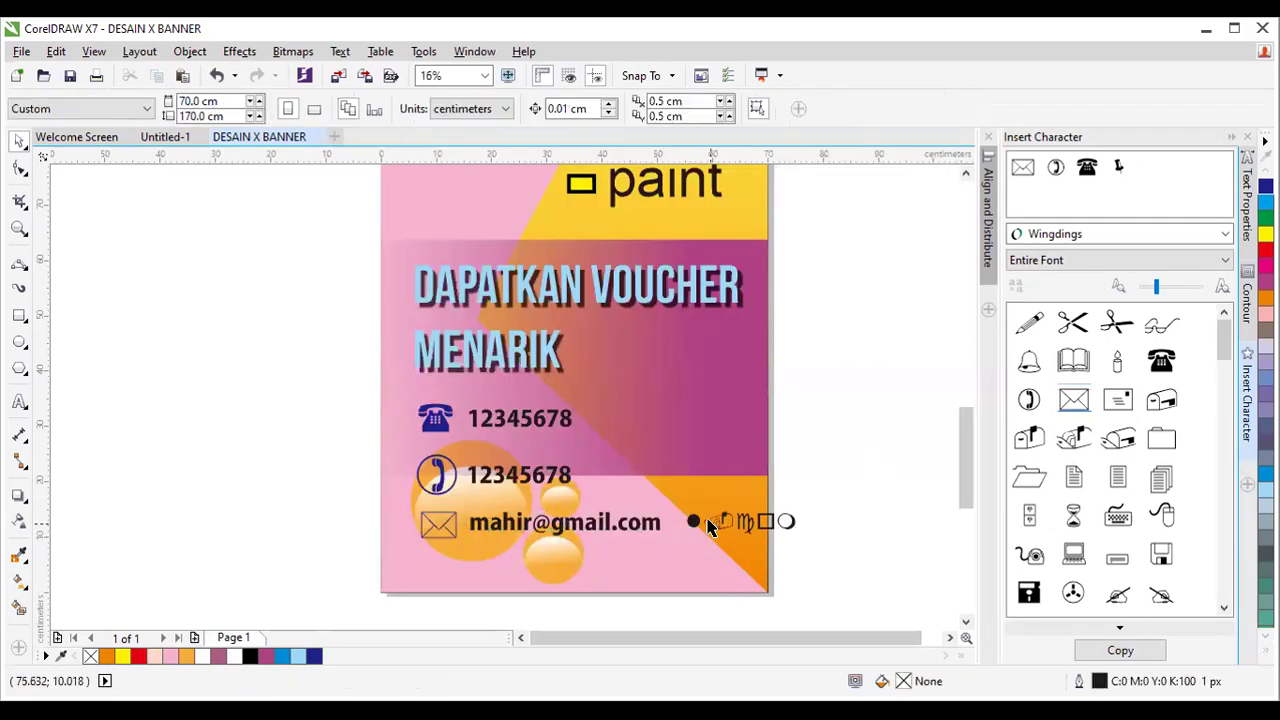
scroll(720, 525, "up", 2)
scroll(734, 514, "down", 2)
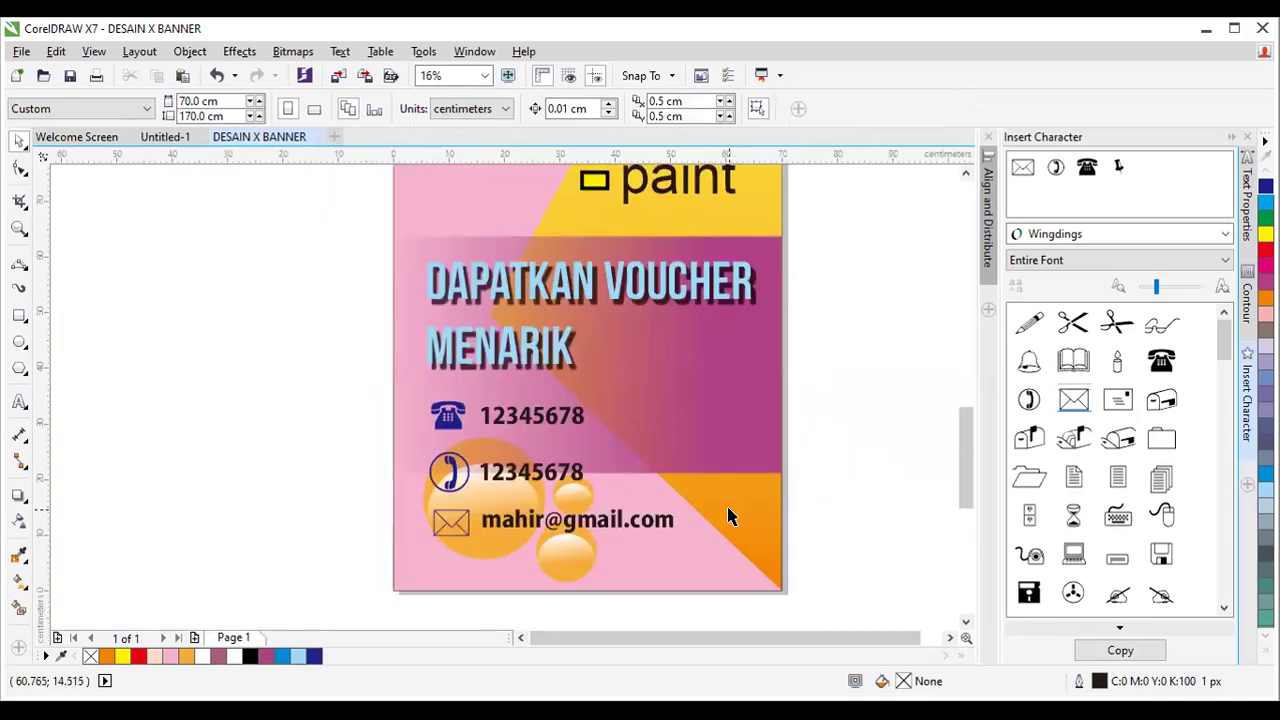
left_click(576, 420)
left_click_drag(764, 423, 471, 557)
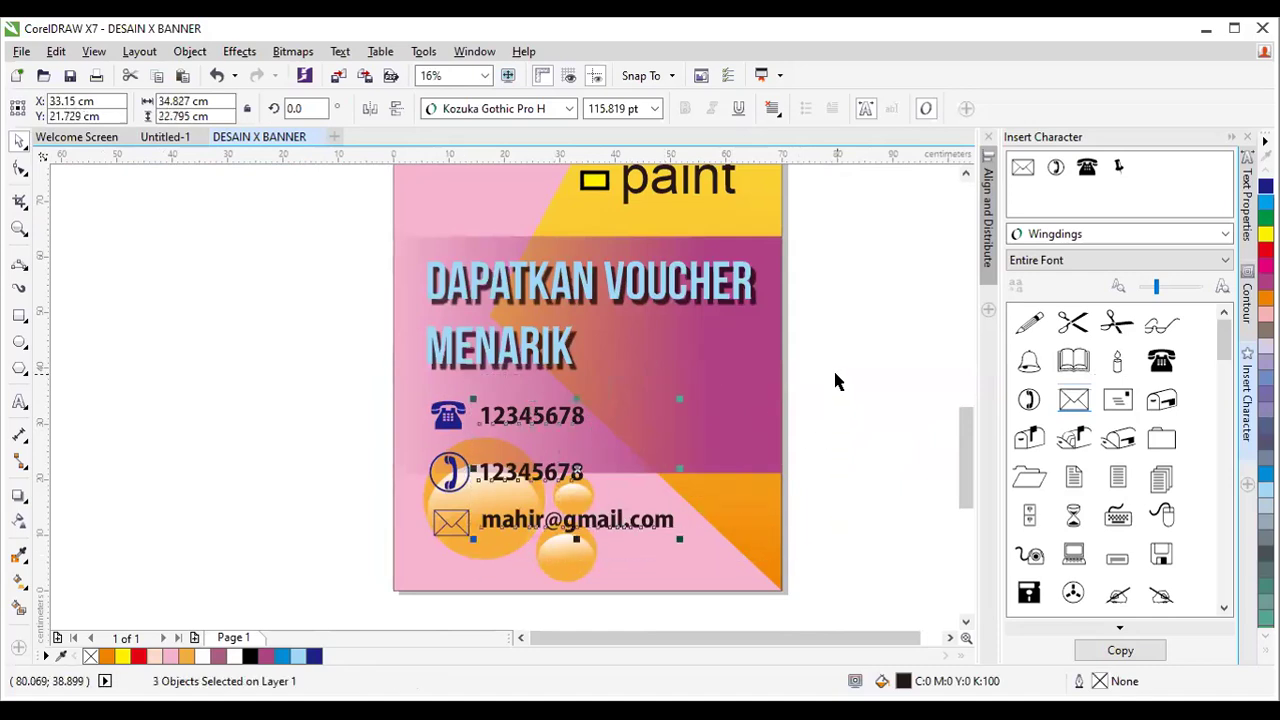
key("F12")
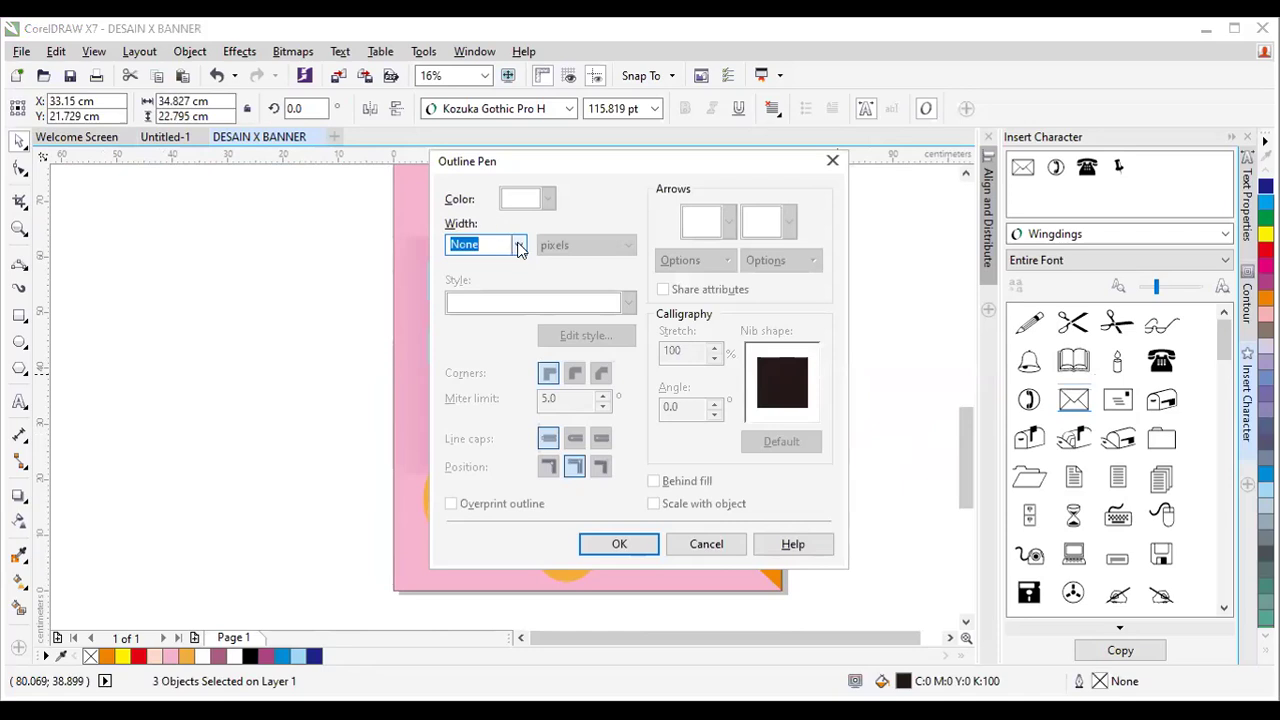
left_click(519, 246)
left_click(503, 406)
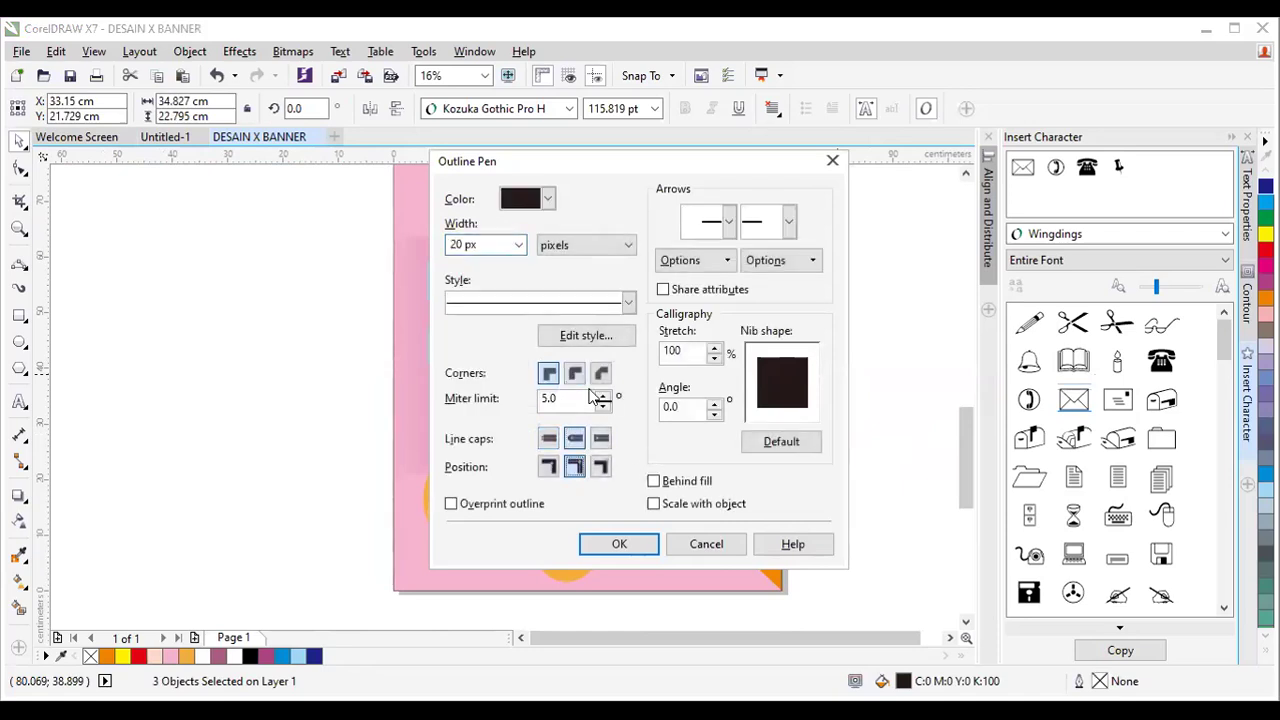
left_click(575, 373)
left_click(670, 482)
left_click(678, 504)
left_click(619, 544)
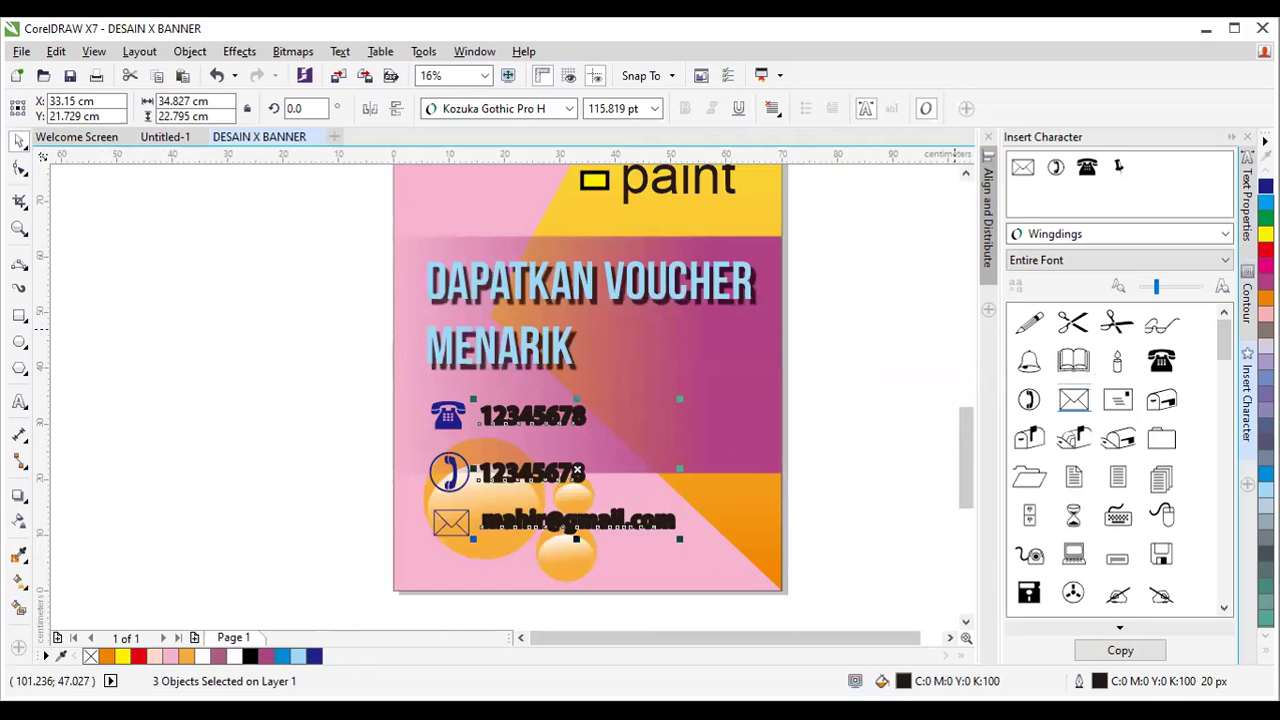
left_click(1265, 648)
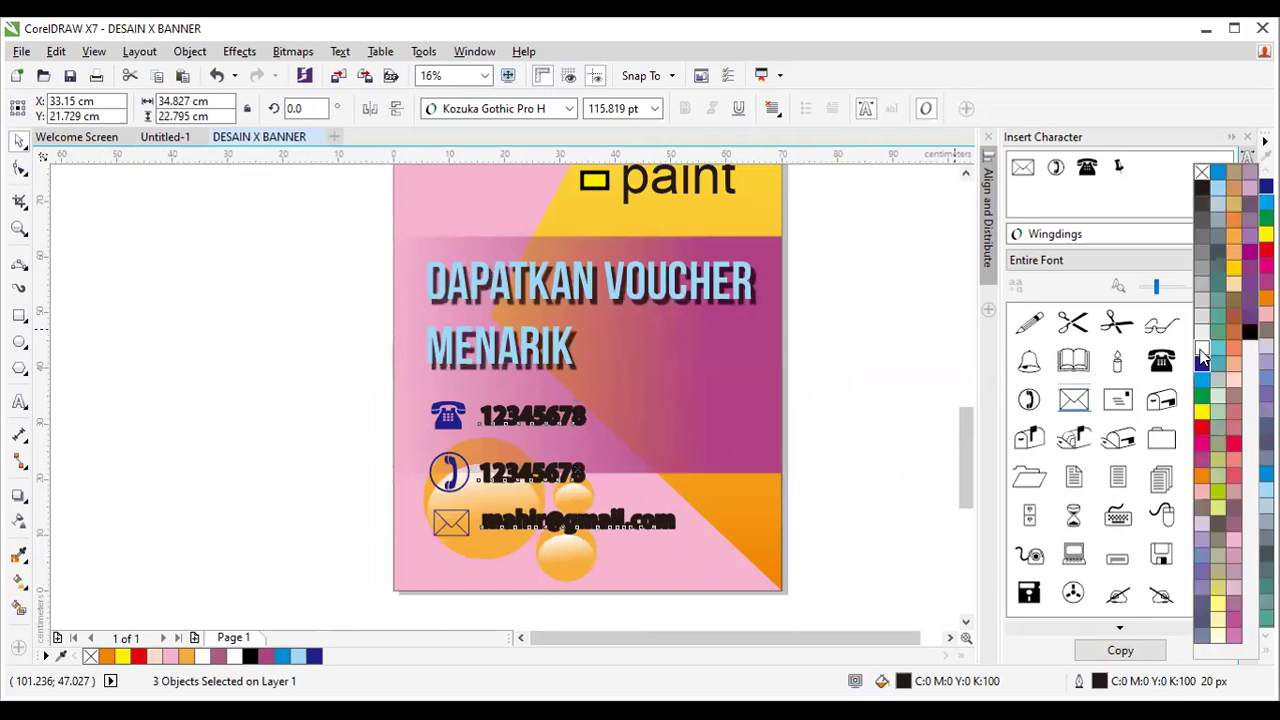
right_click(1265, 172)
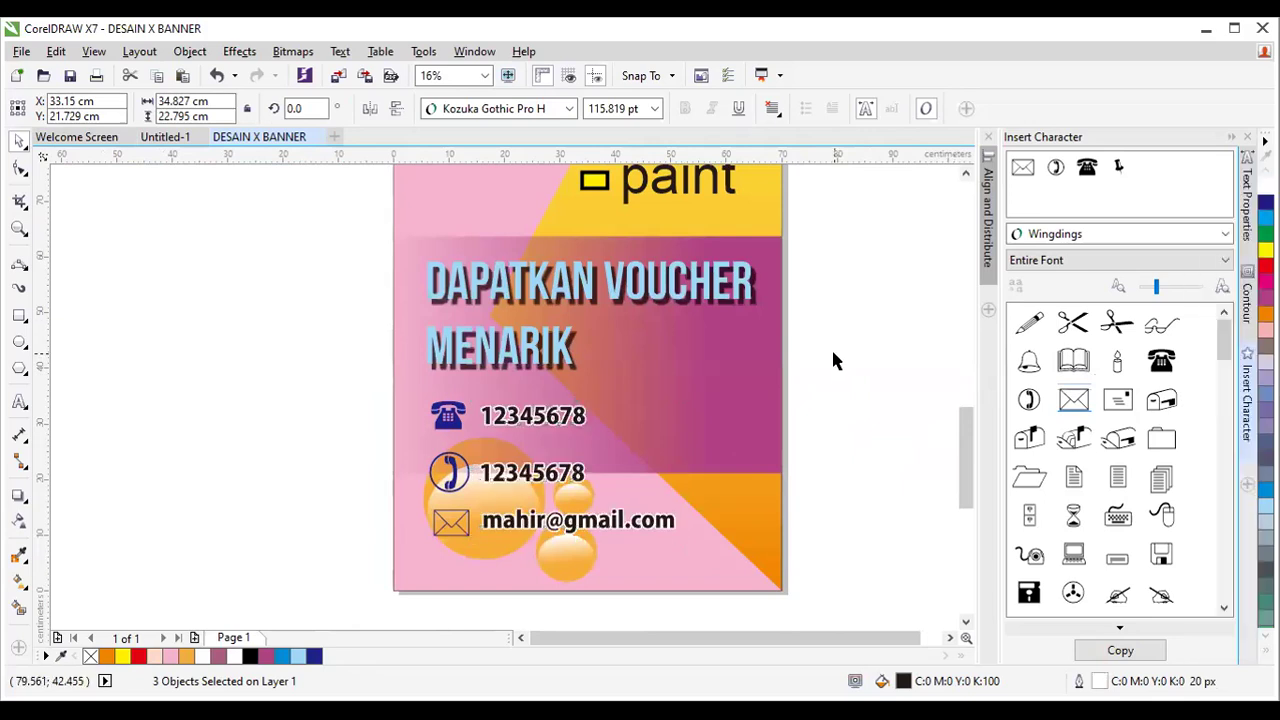
left_click(831, 347)
scroll(831, 340, "down", 1)
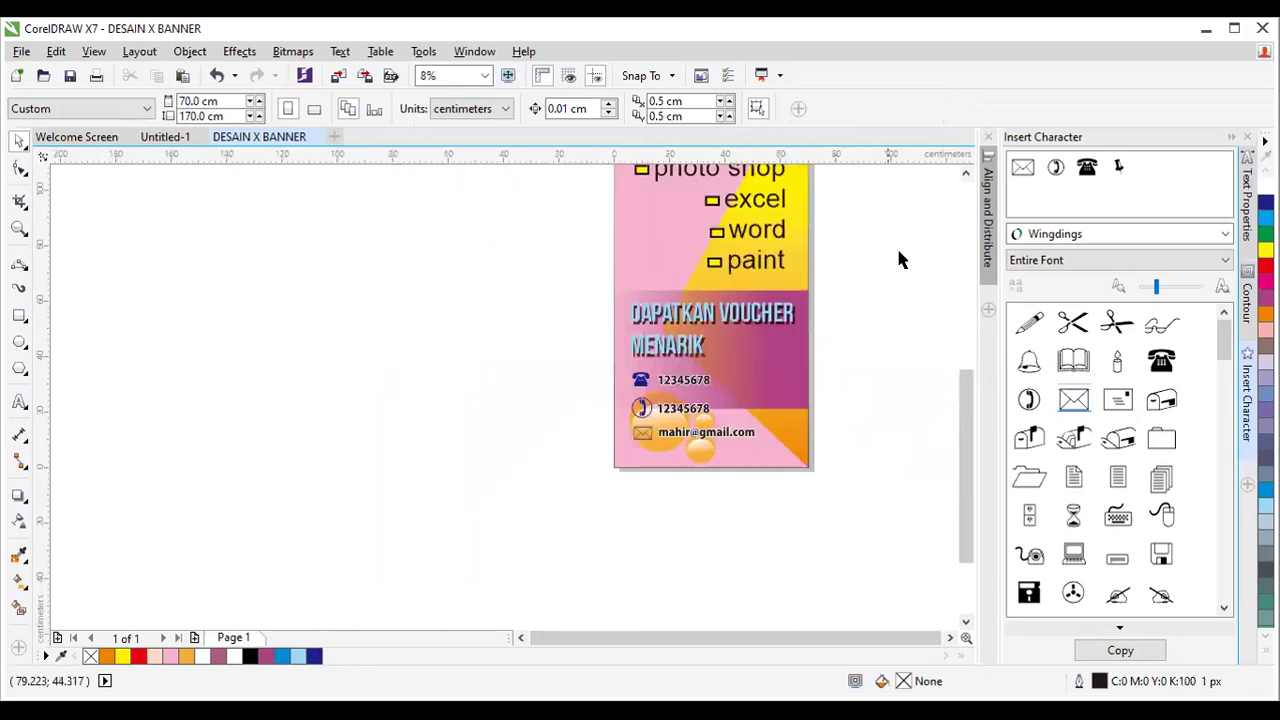
Zoom with a marquee to frame the entire SANTO COMPUTER banner page for review.
left_click(966, 172)
scroll(925, 231, "down", 1)
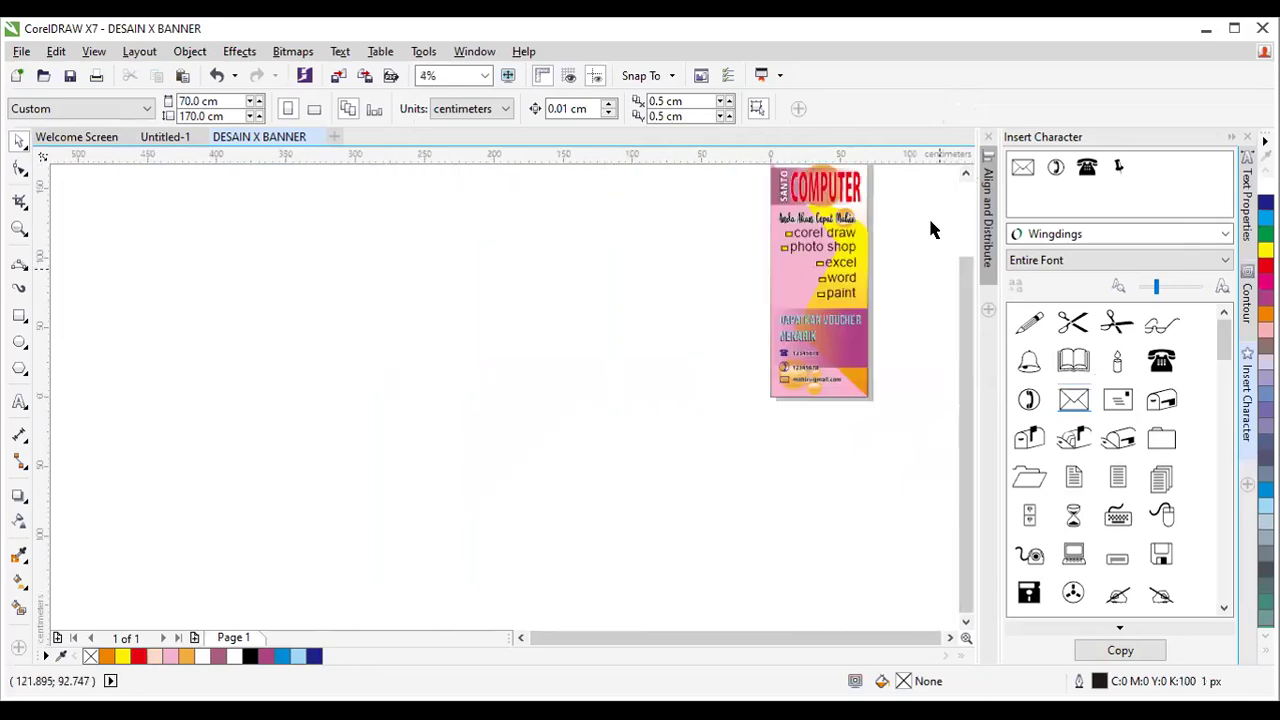
scroll(745, 390, "up", 1)
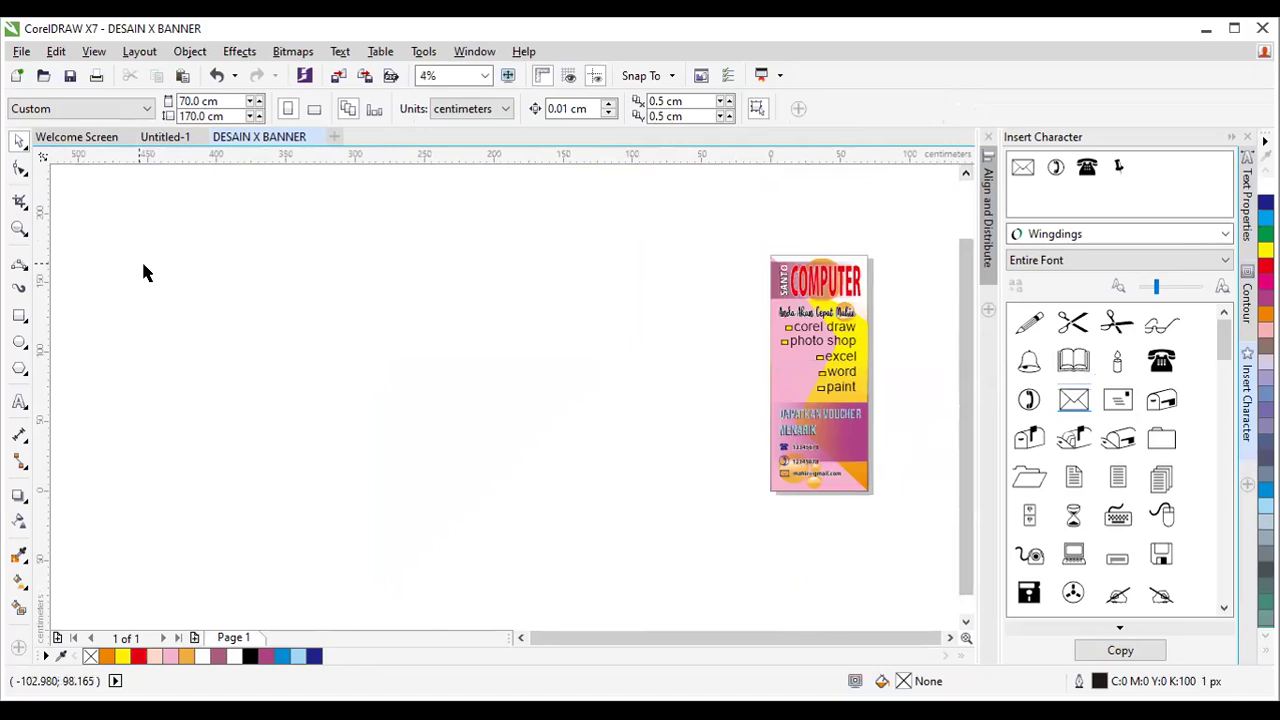
left_click(19, 228)
left_click_drag(756, 254, 905, 501)
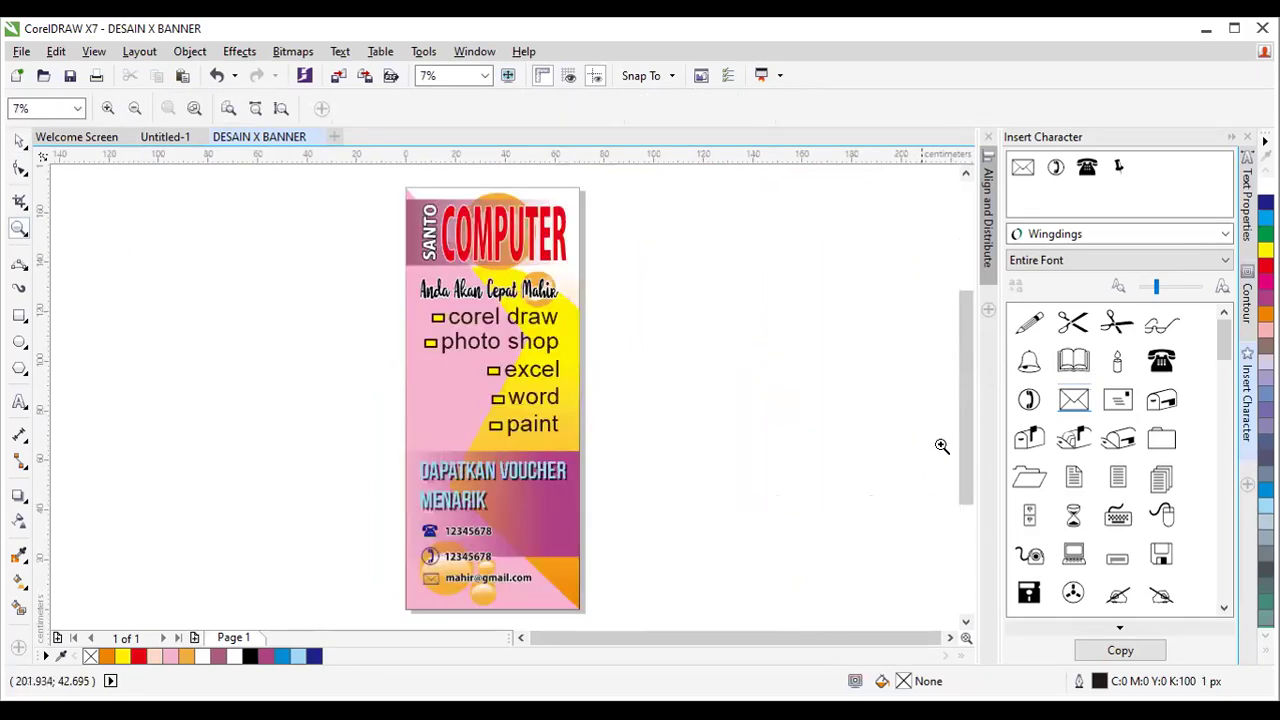
left_click_drag(963, 450, 969, 456)
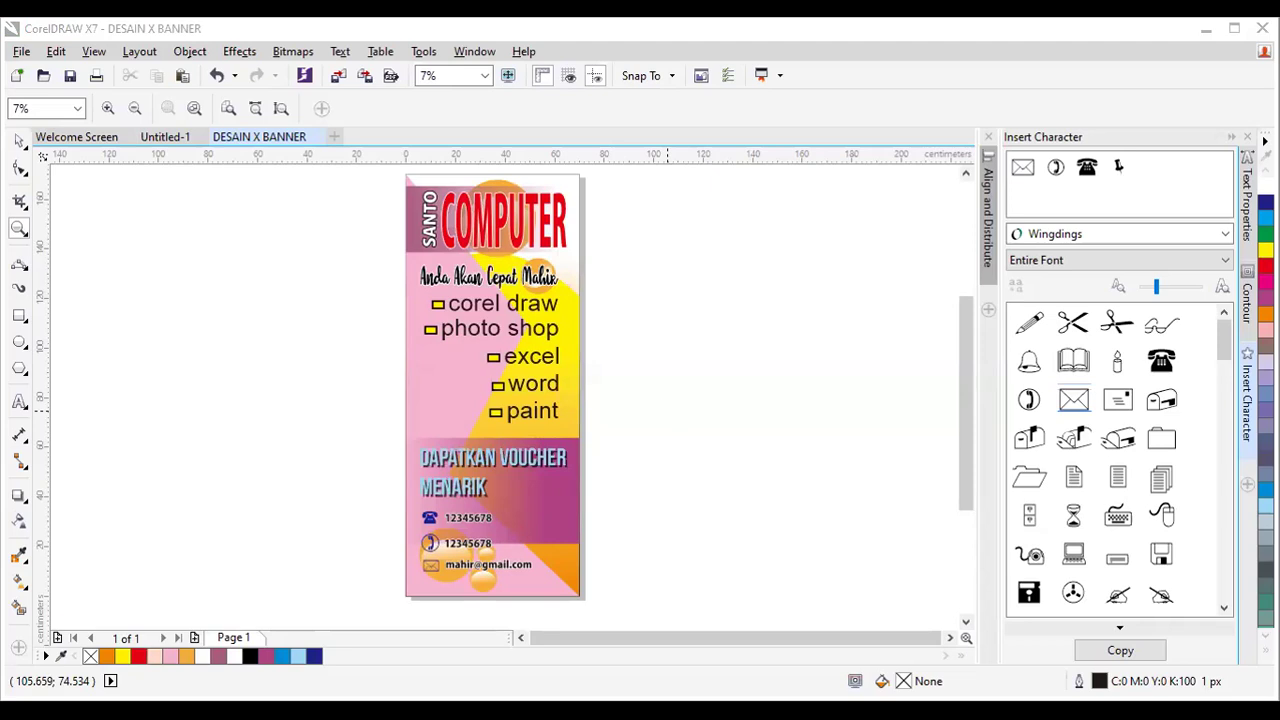
left_click(19, 141)
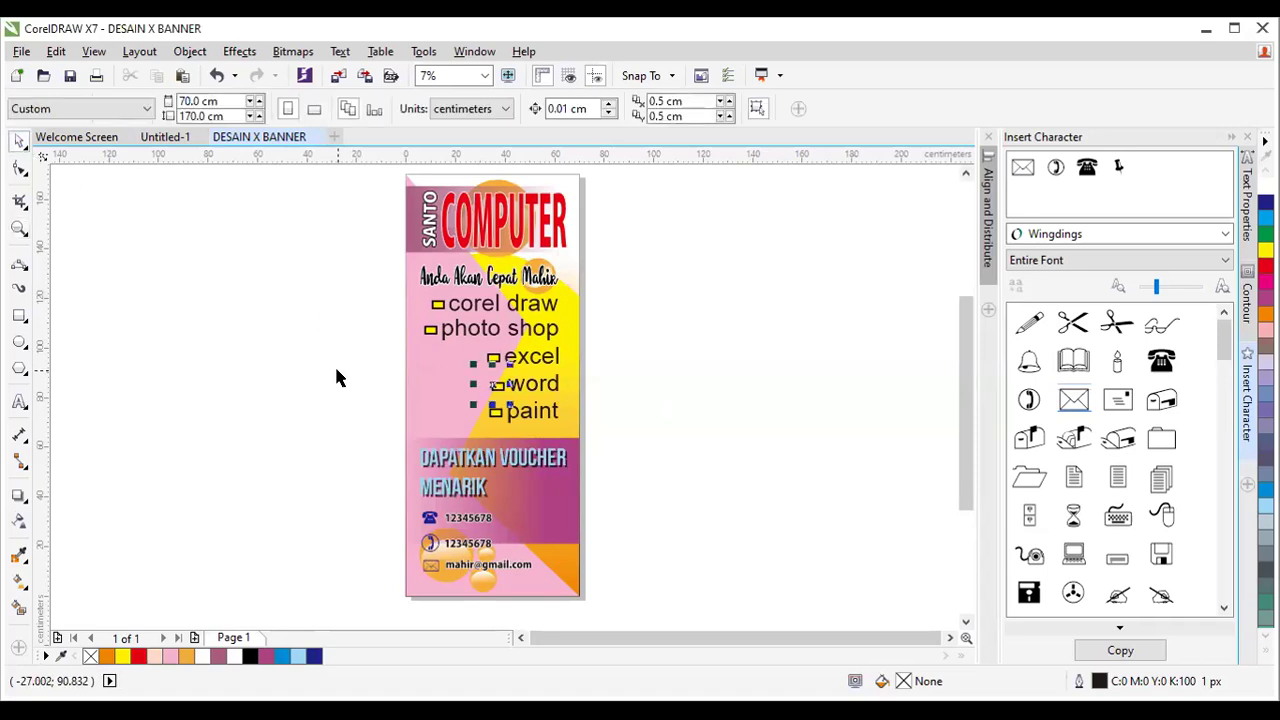
left_click(481, 371)
left_click_drag(666, 280, 666, 488)
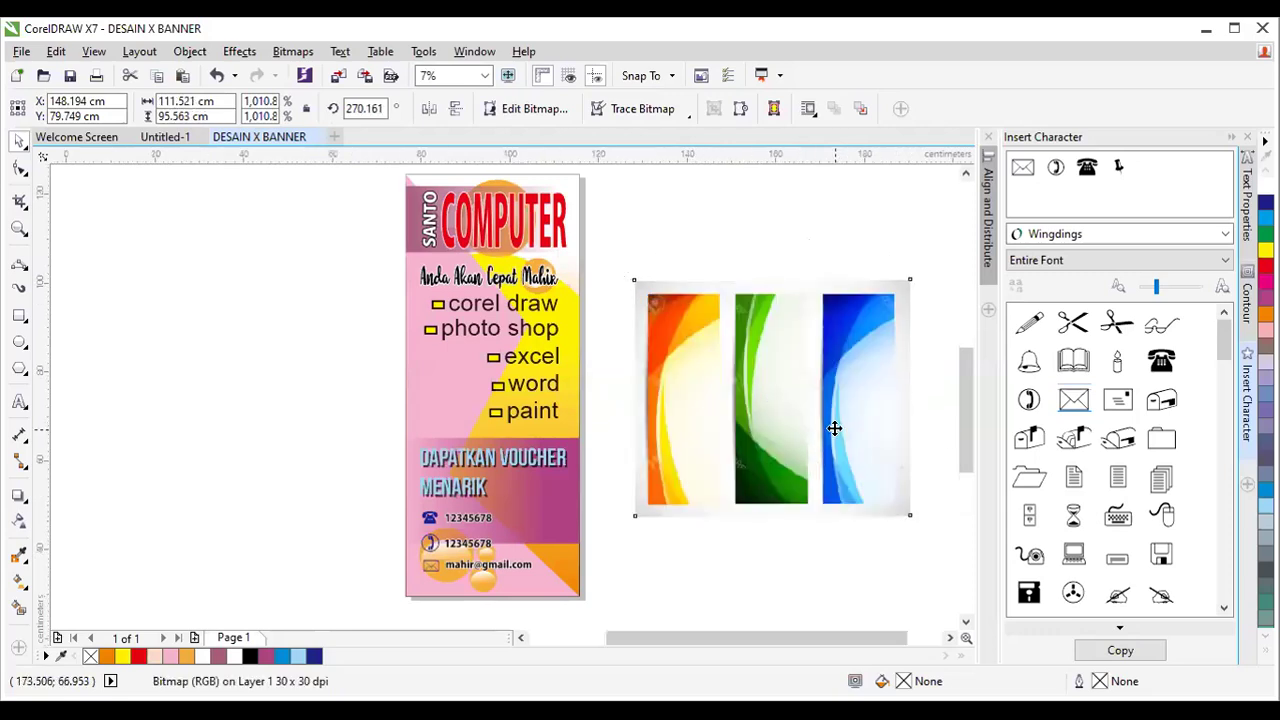
scroll(834, 428, "up", 1)
scroll(834, 428, "up", 1)
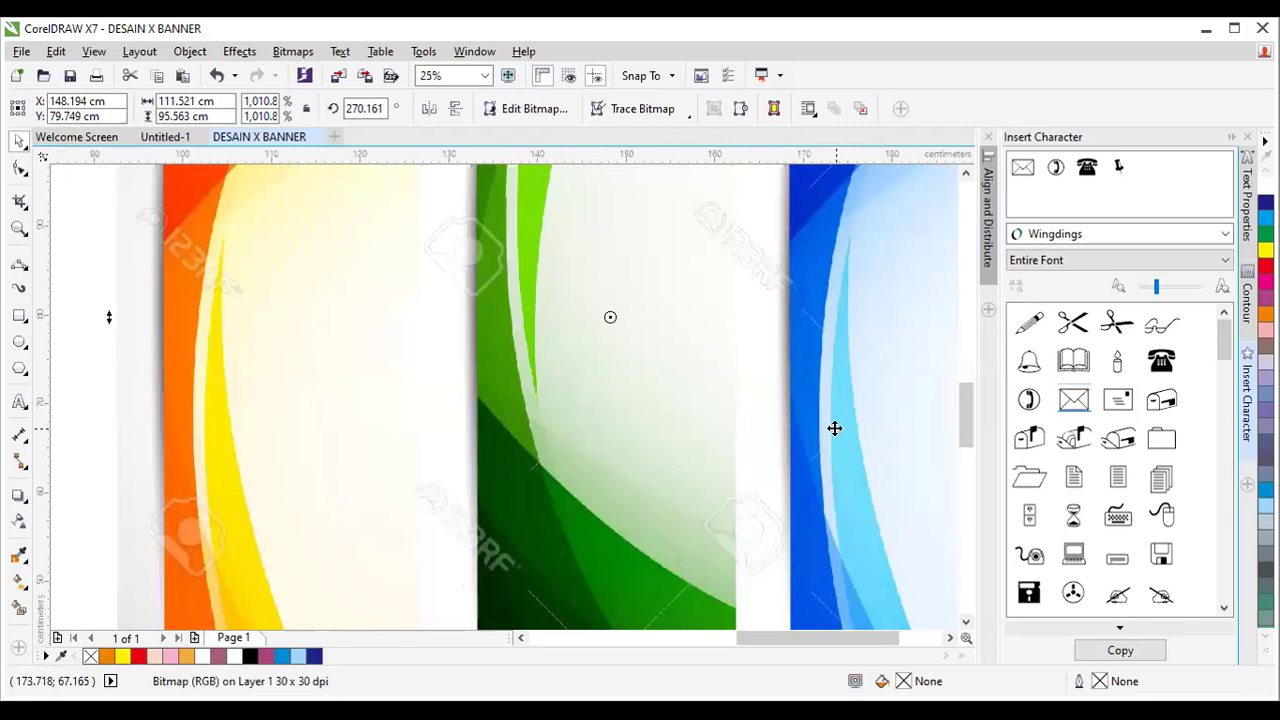
scroll(606, 386, "down", 1)
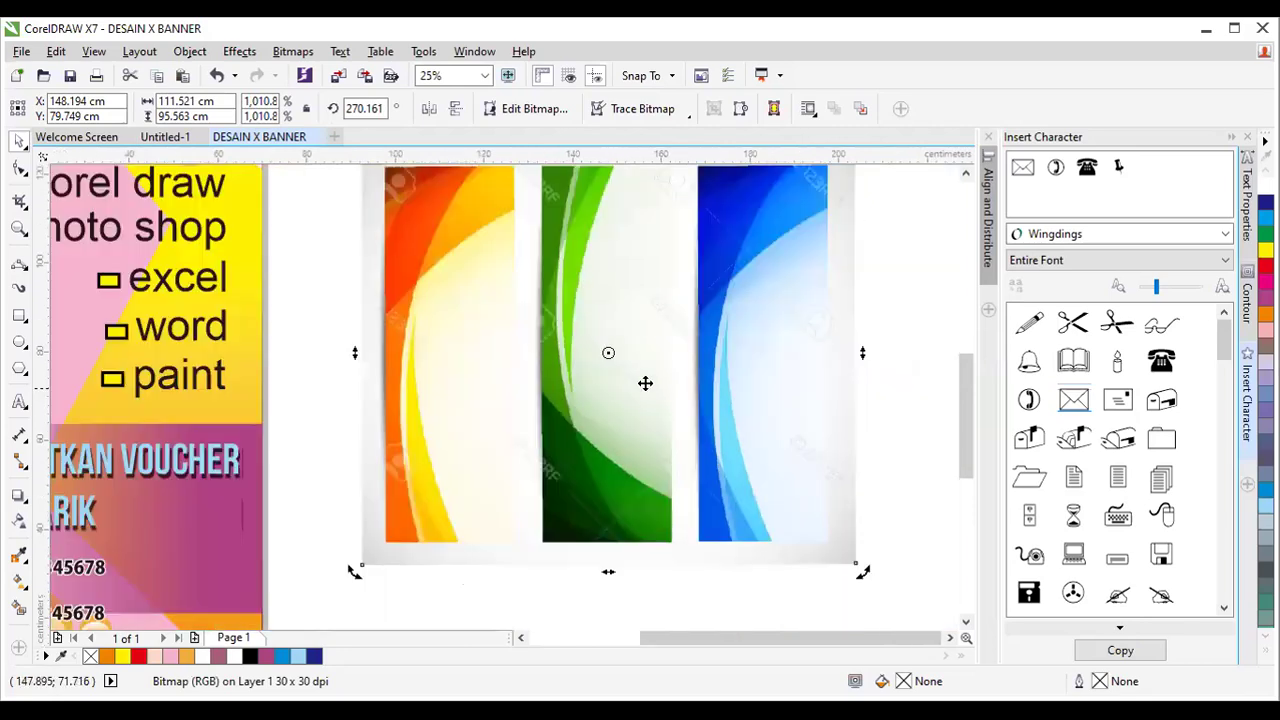
scroll(506, 389, "up", 1)
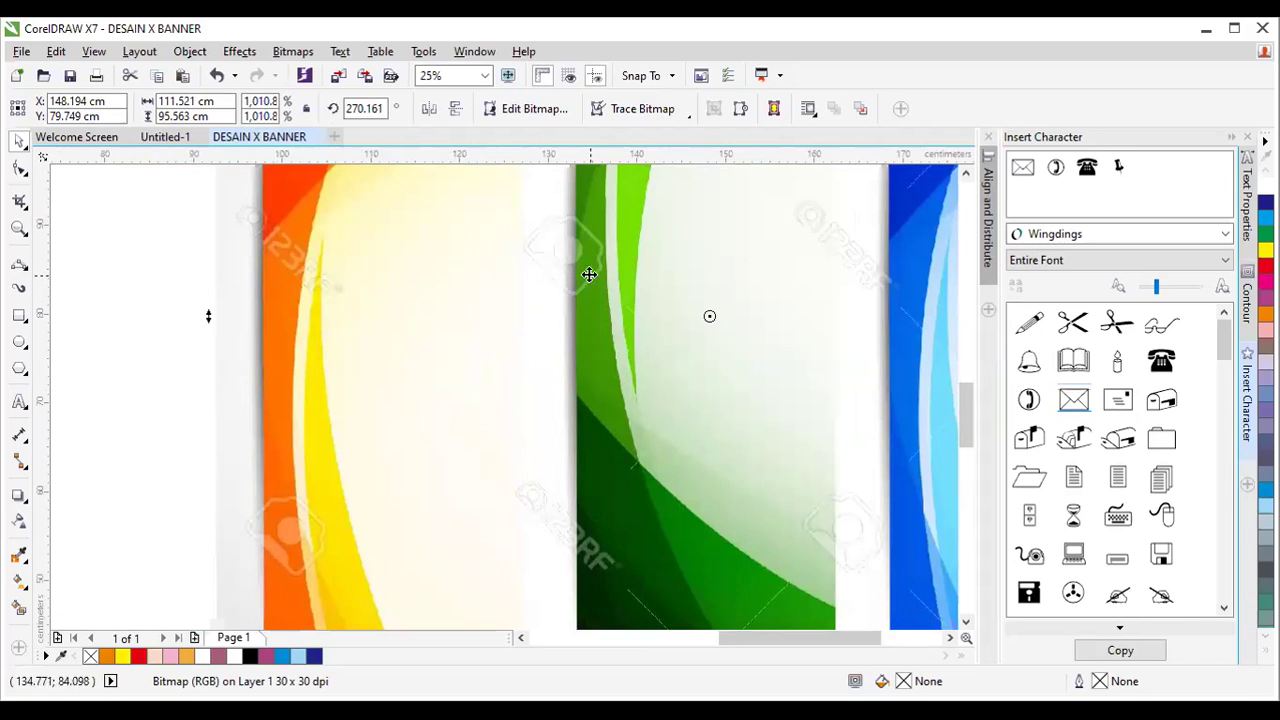
scroll(587, 274, "down", 1)
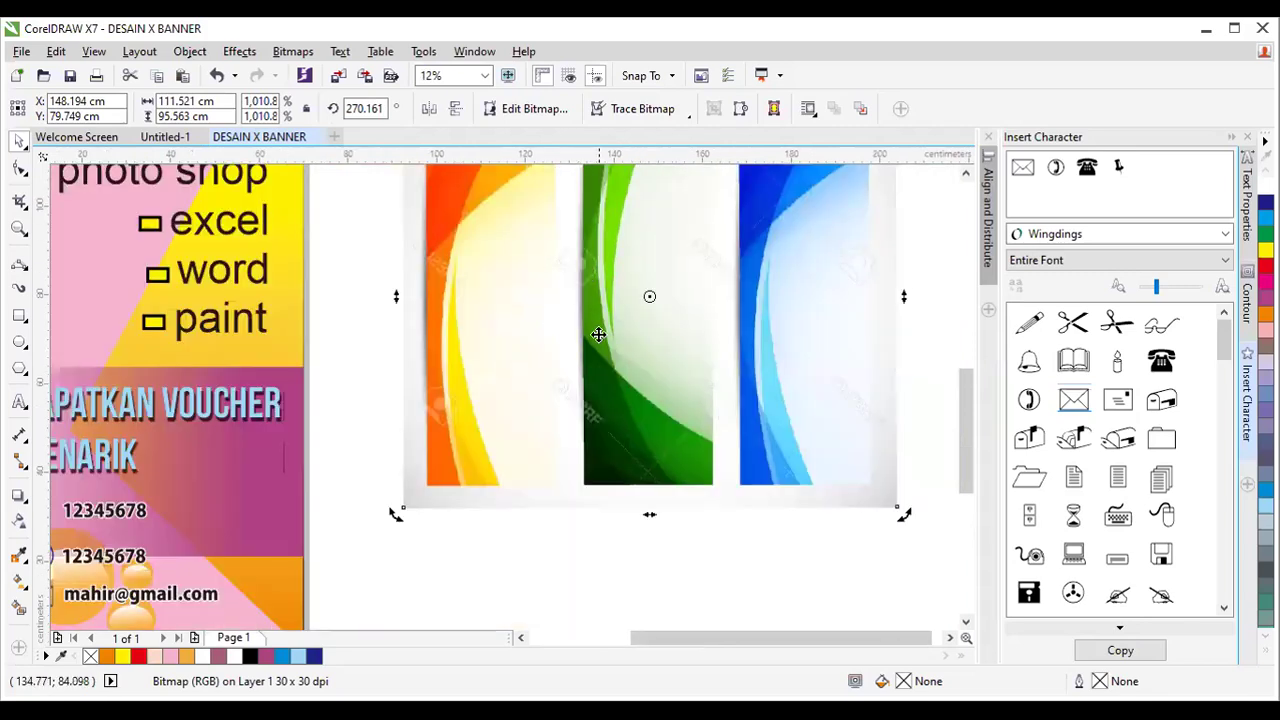
scroll(598, 334, "down", 1)
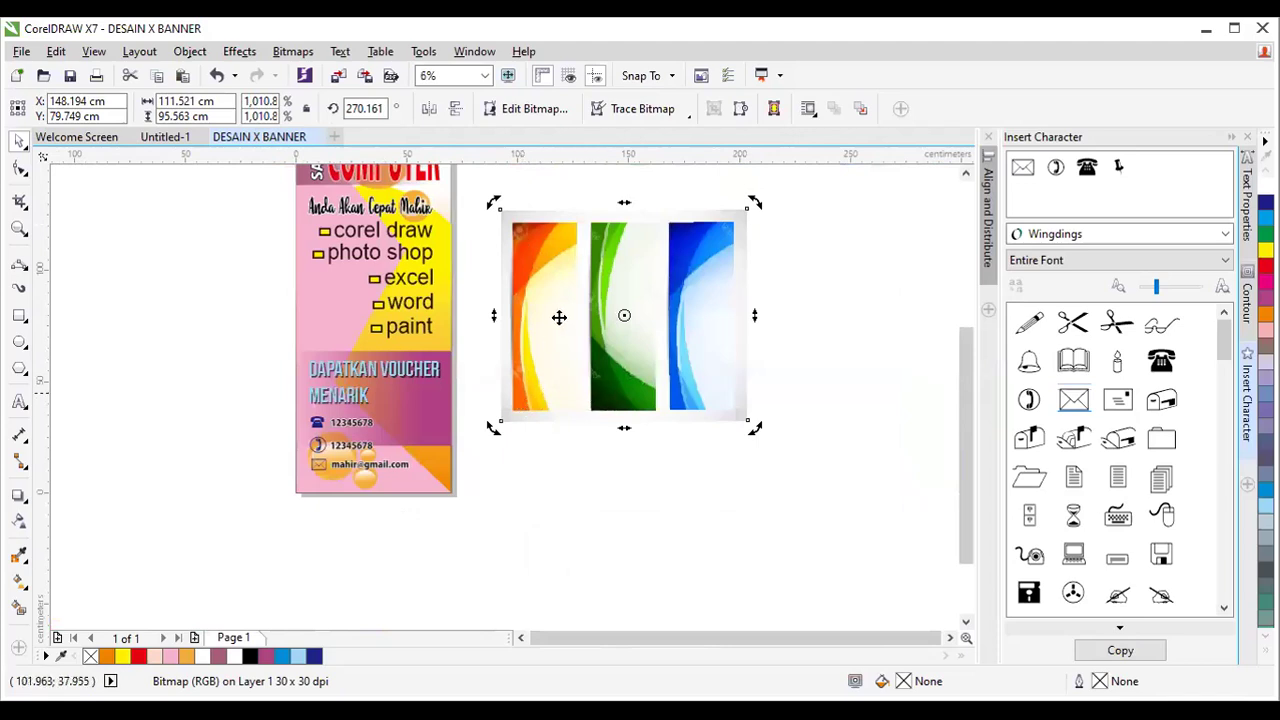
scroll(562, 259, "up", 1)
scroll(563, 259, "up", 1)
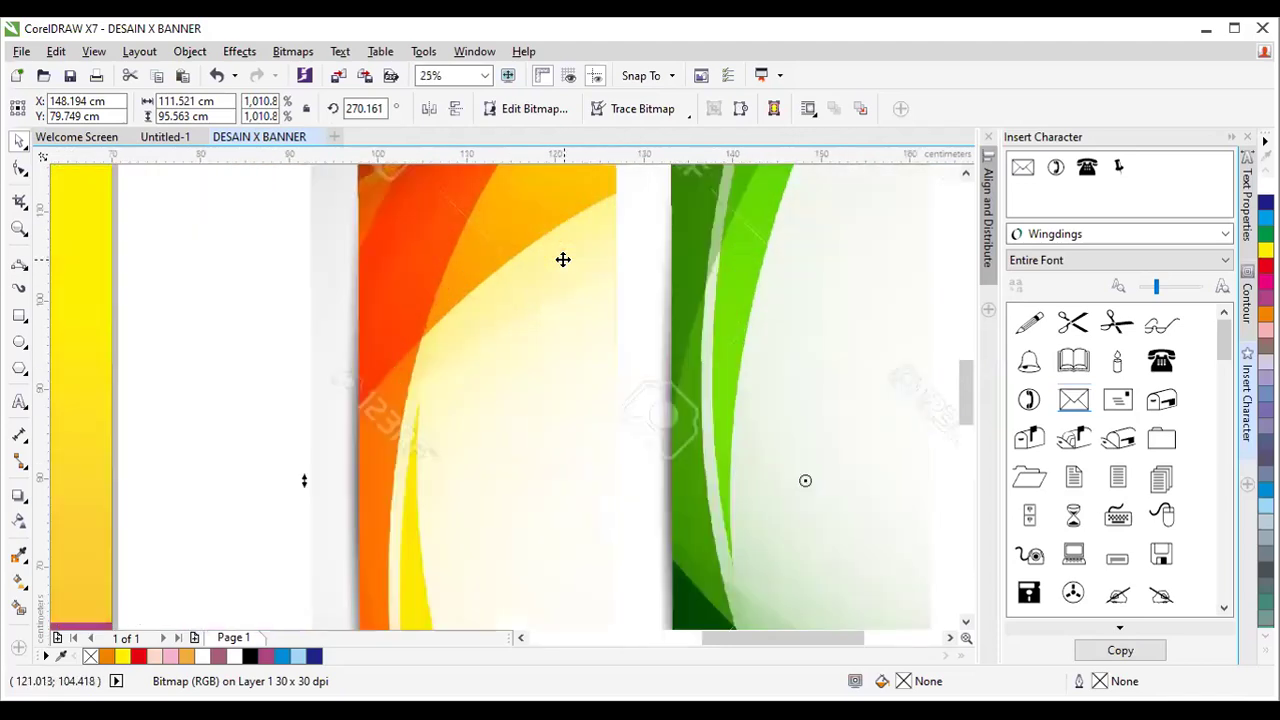
scroll(563, 259, "down", 2)
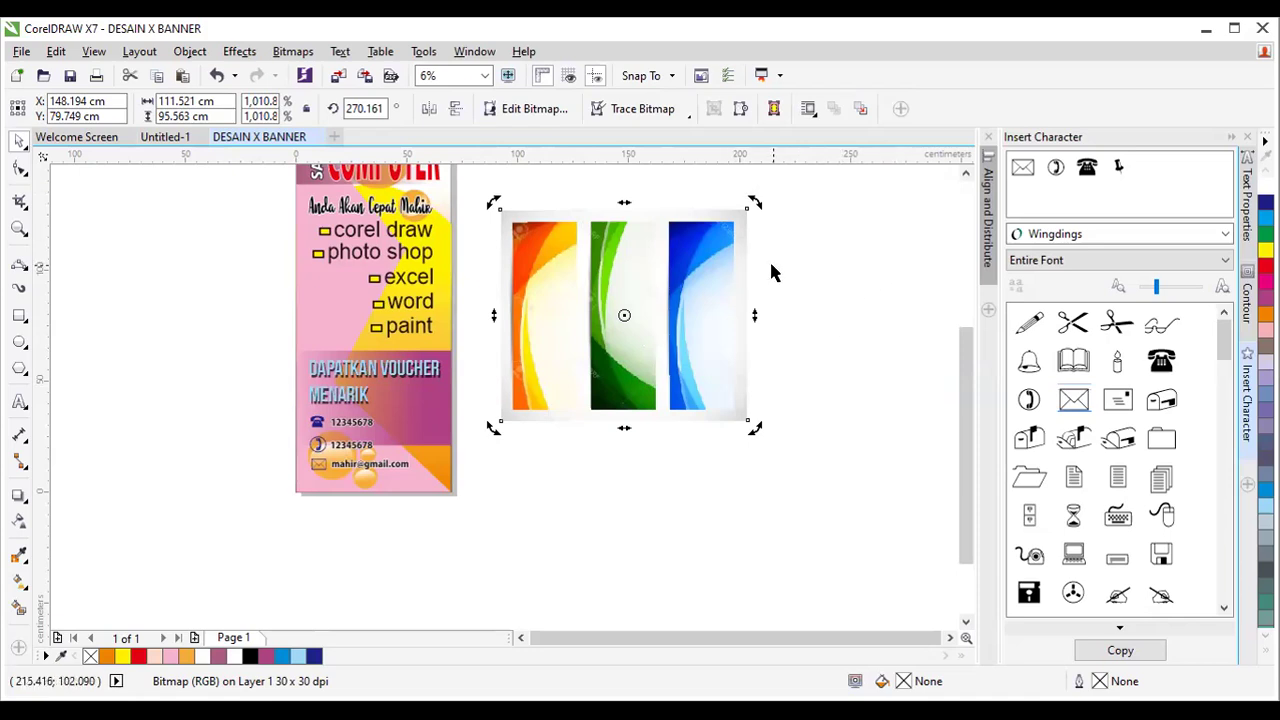
key("Delete")
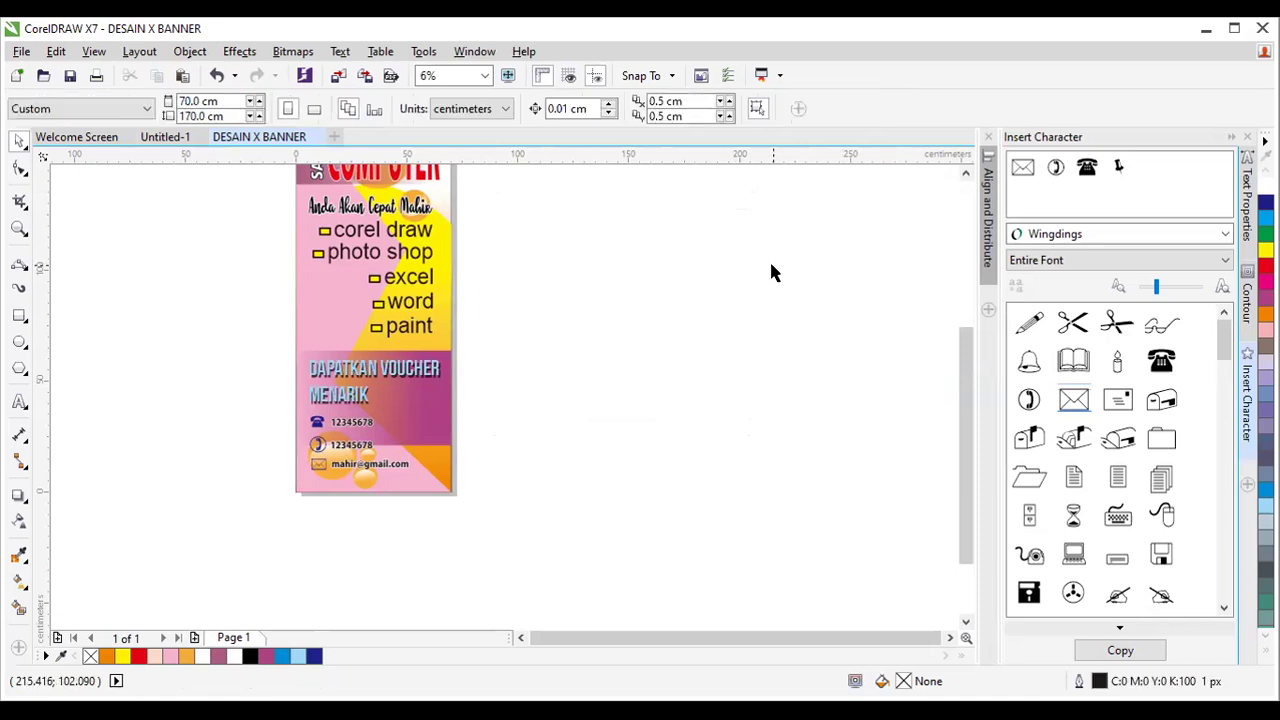
left_click(965, 175)
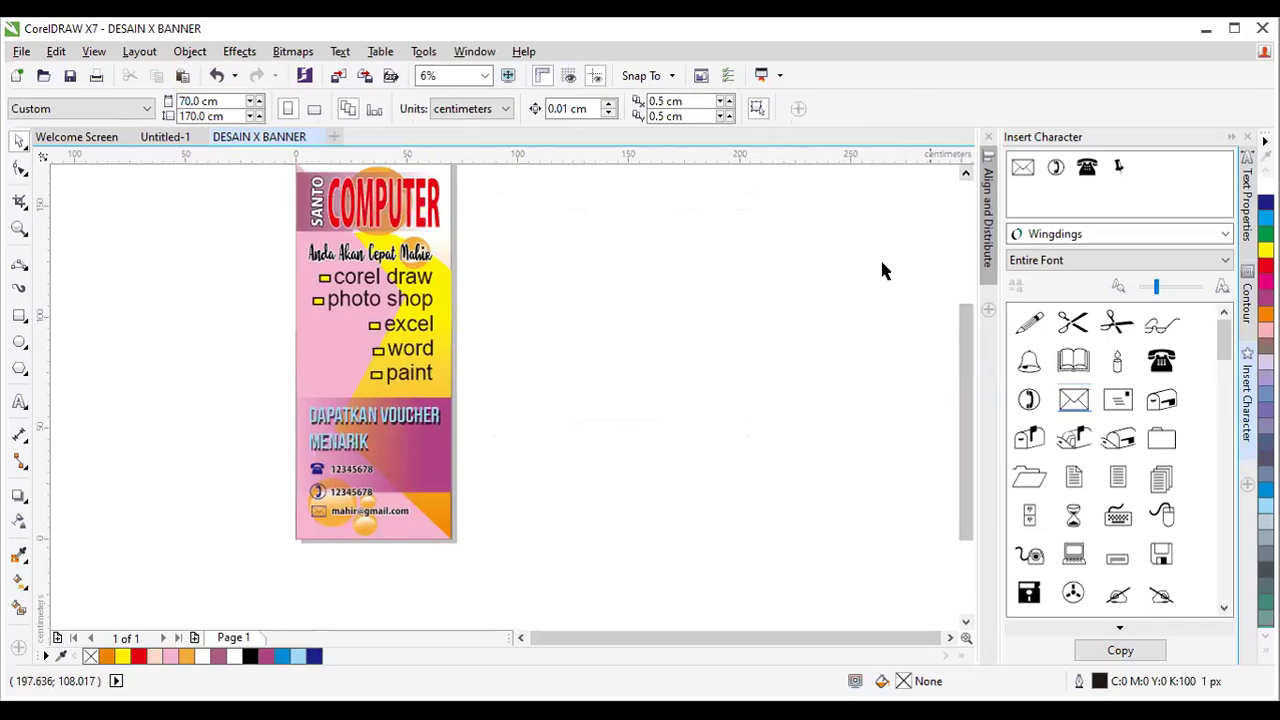
left_click(965, 175)
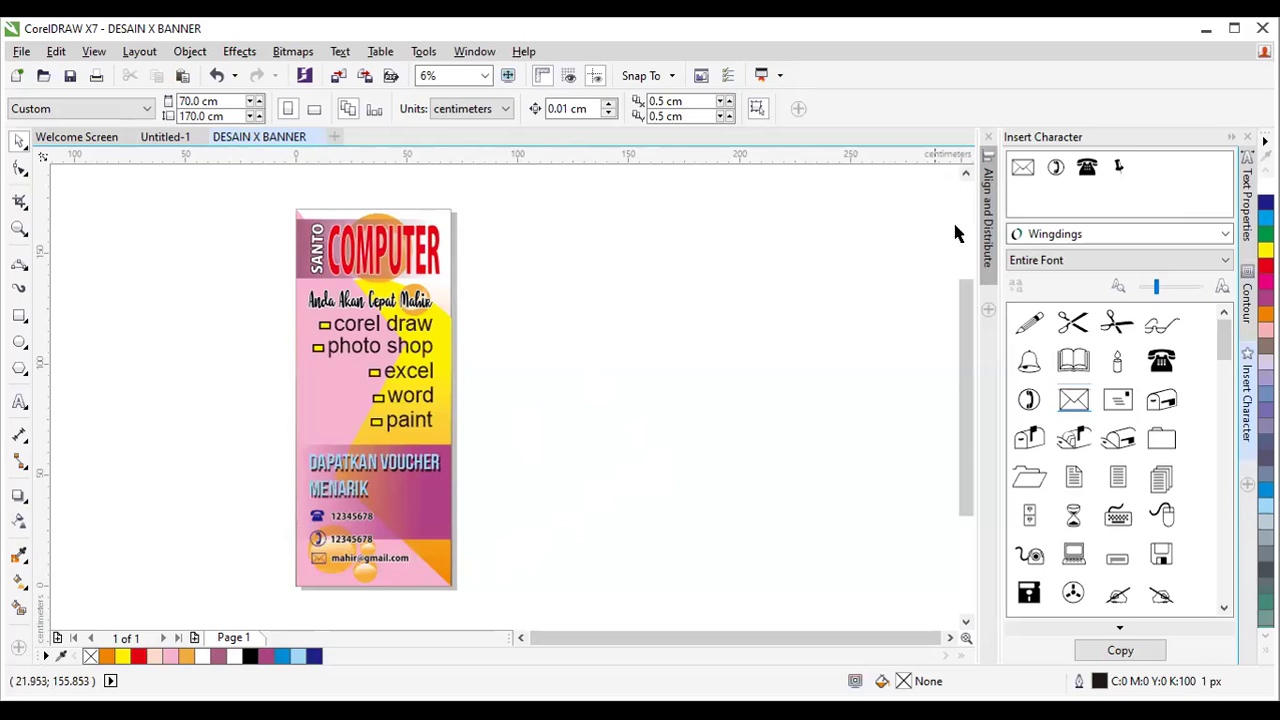
scroll(340, 245, "up", 1)
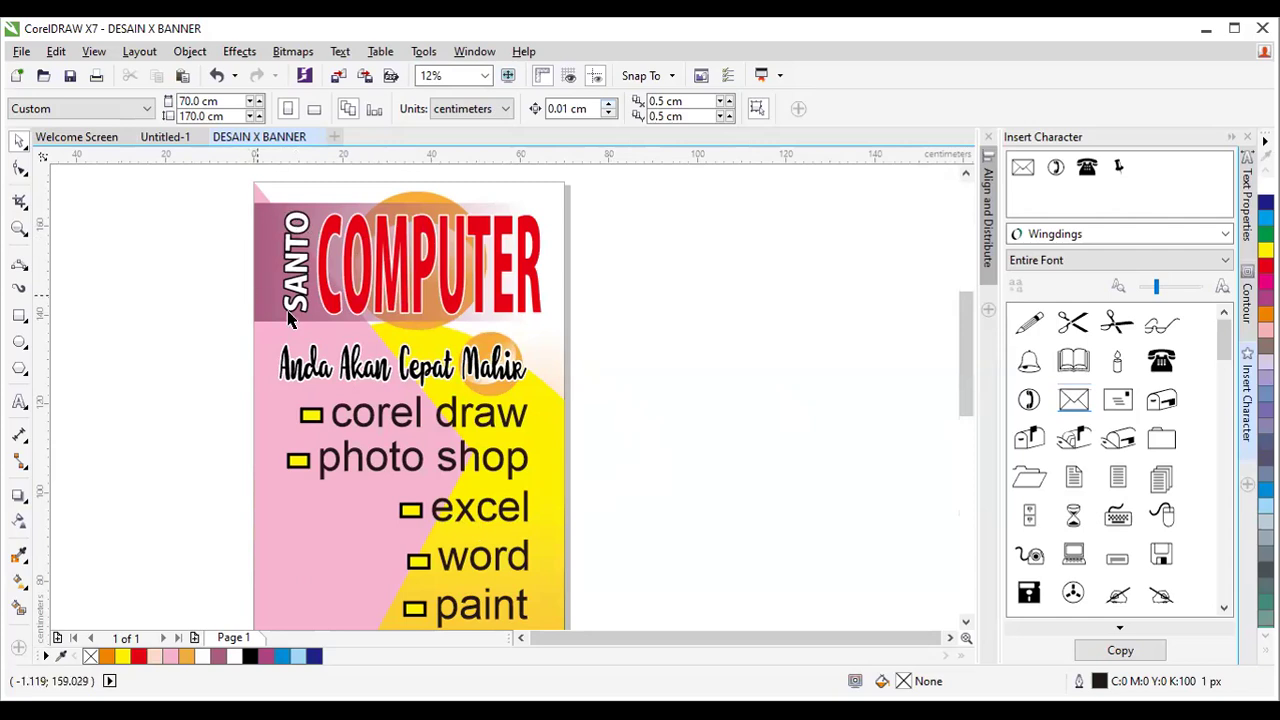
Convert the red COMPUTER heading to curves with Ctrl+Q.
left_click(512, 265)
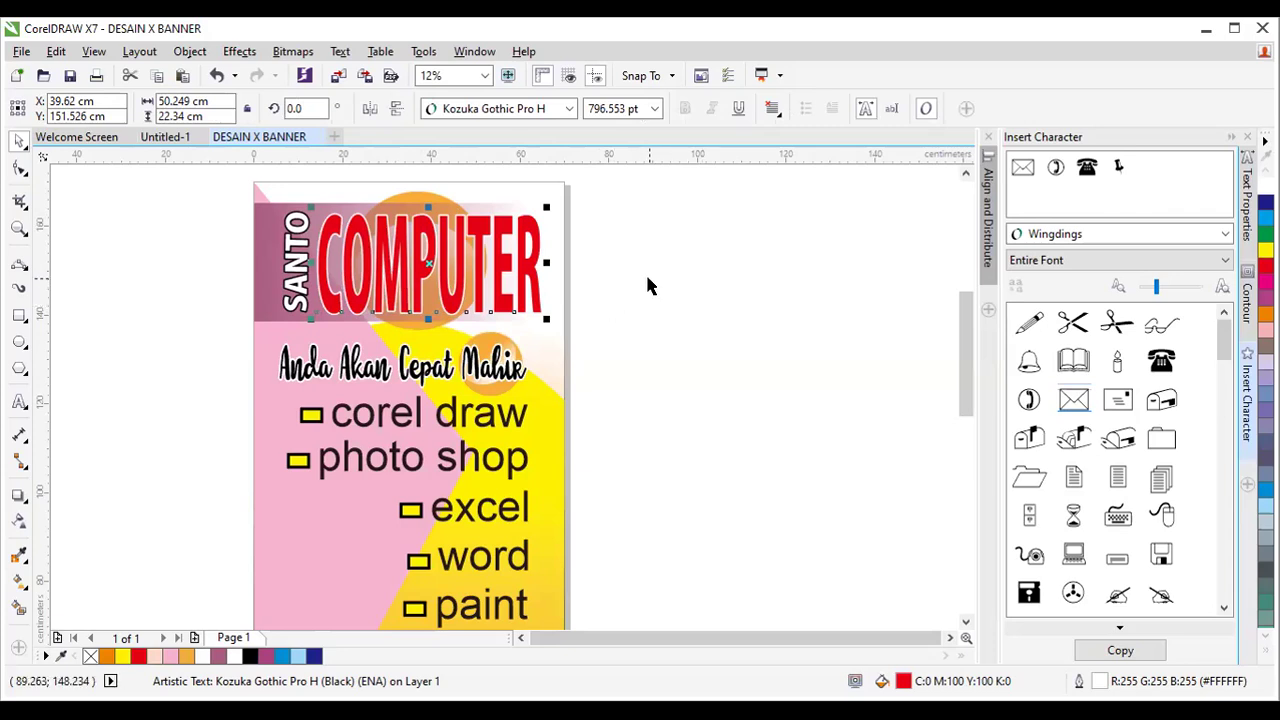
left_click(449, 253)
key("ctrl+q")
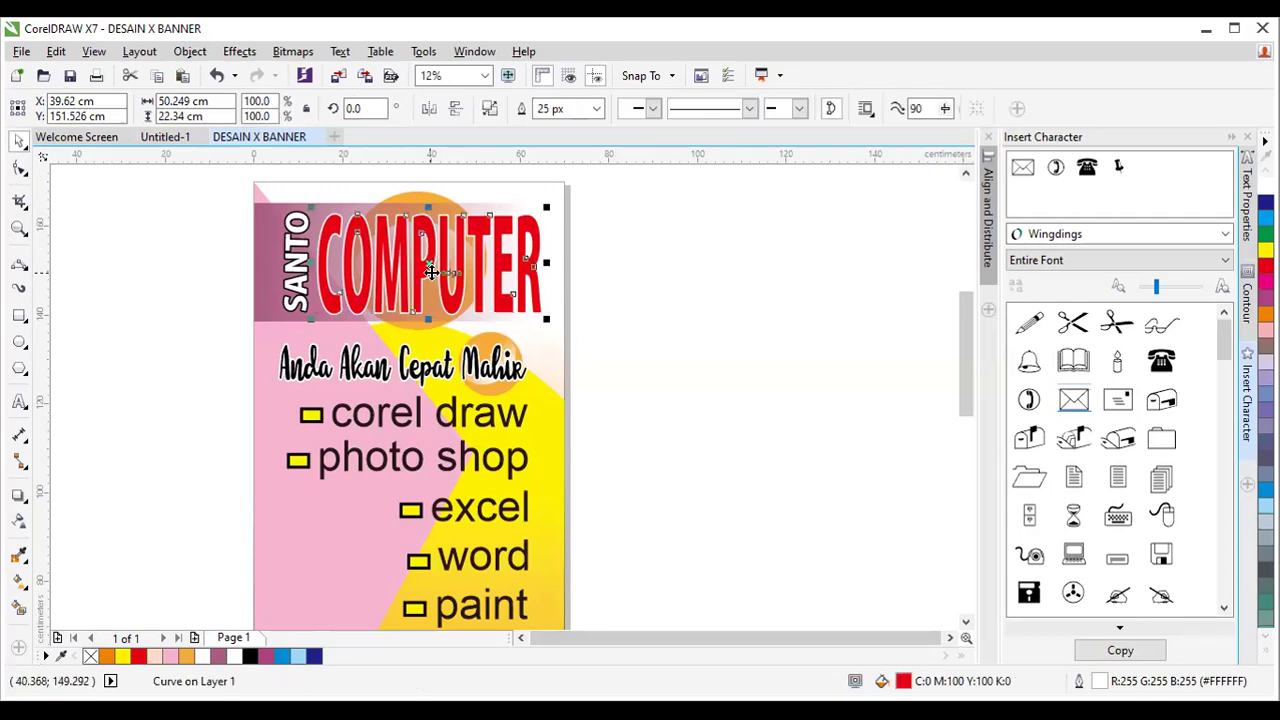
Drop a test copy of COMPUTER beside the banner, confirm it is no longer text, then delete it.
left_click_drag(431, 270, 716, 277)
scroll(789, 255, "up", 2)
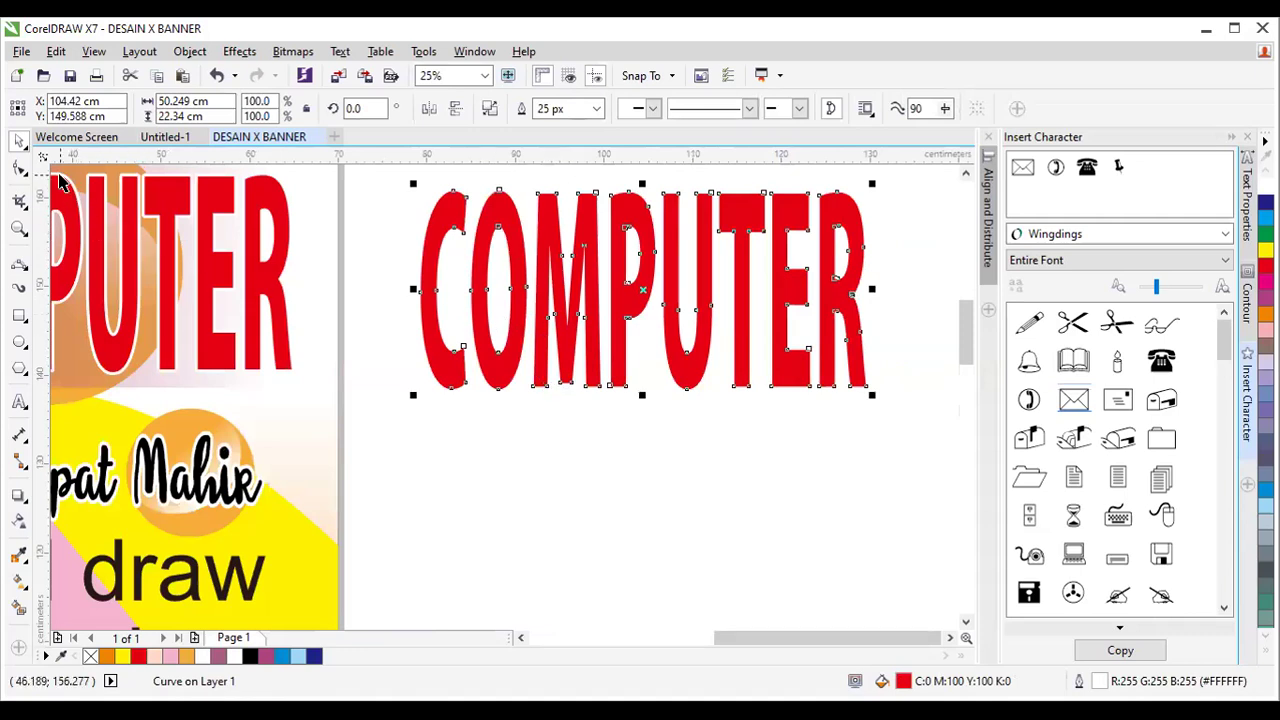
left_click(19, 401)
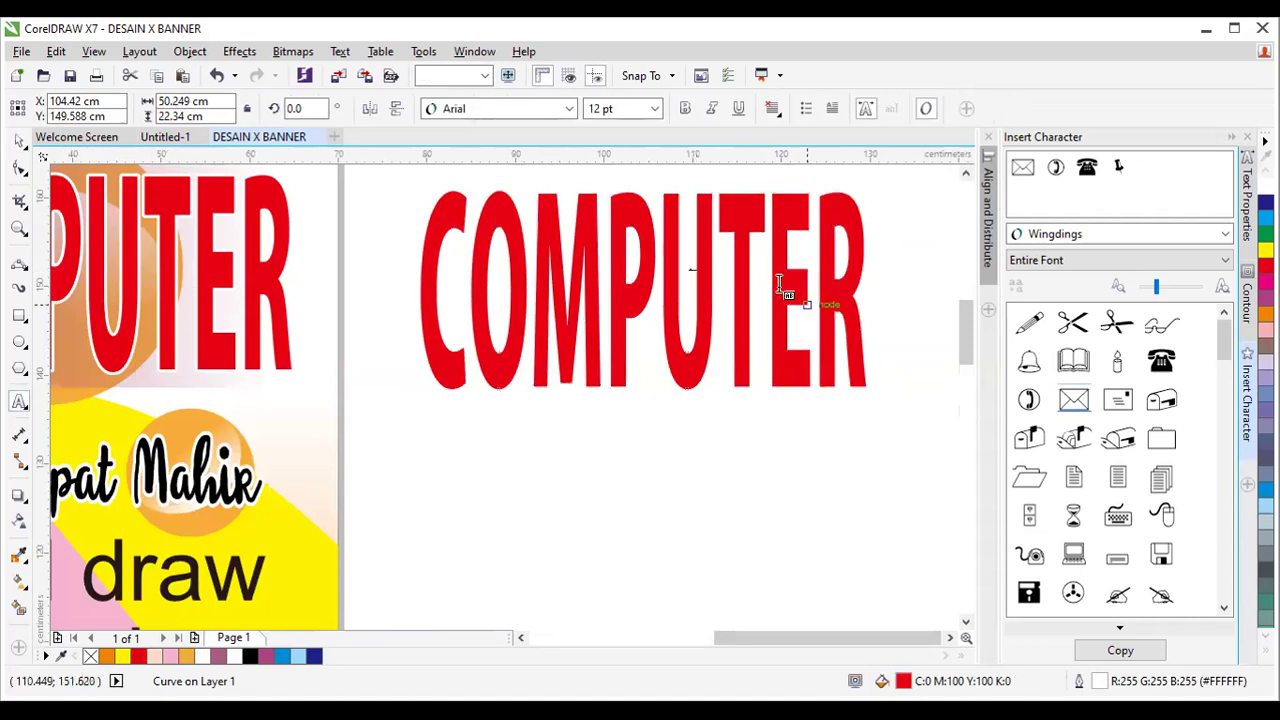
left_click(665, 310)
left_click(19, 141)
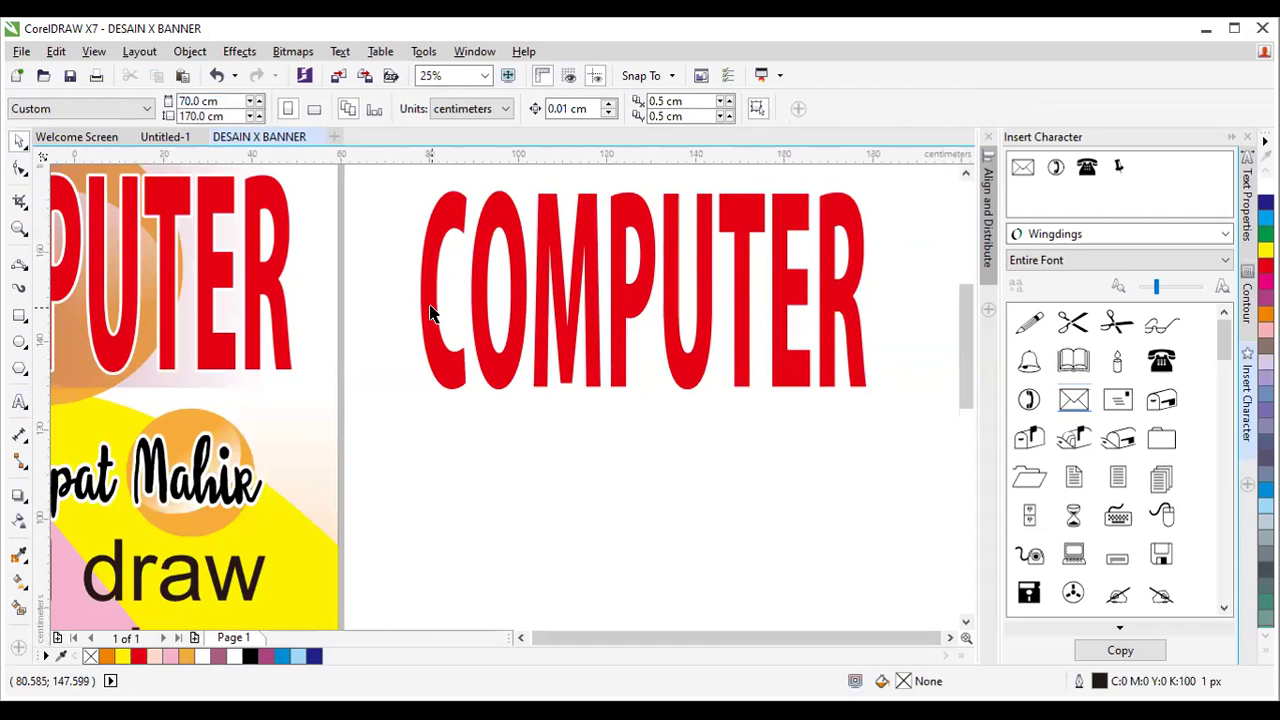
scroll(428, 313, "down", 1)
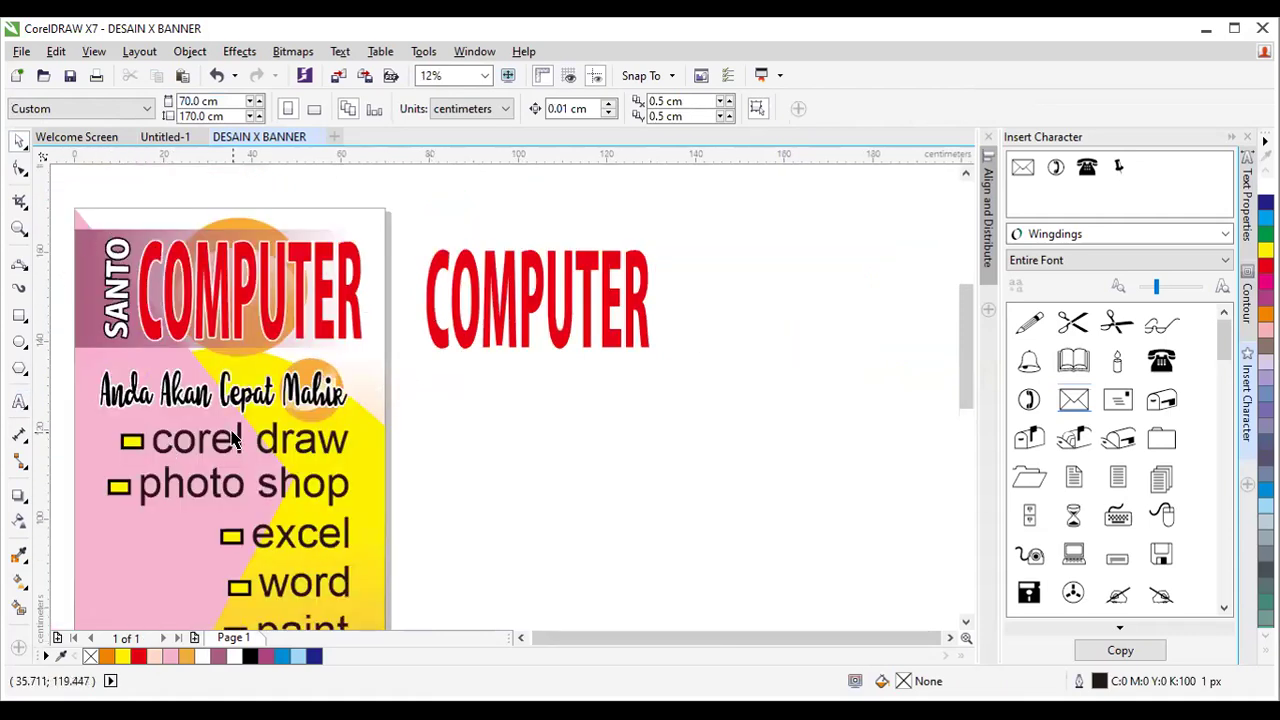
left_click(447, 334)
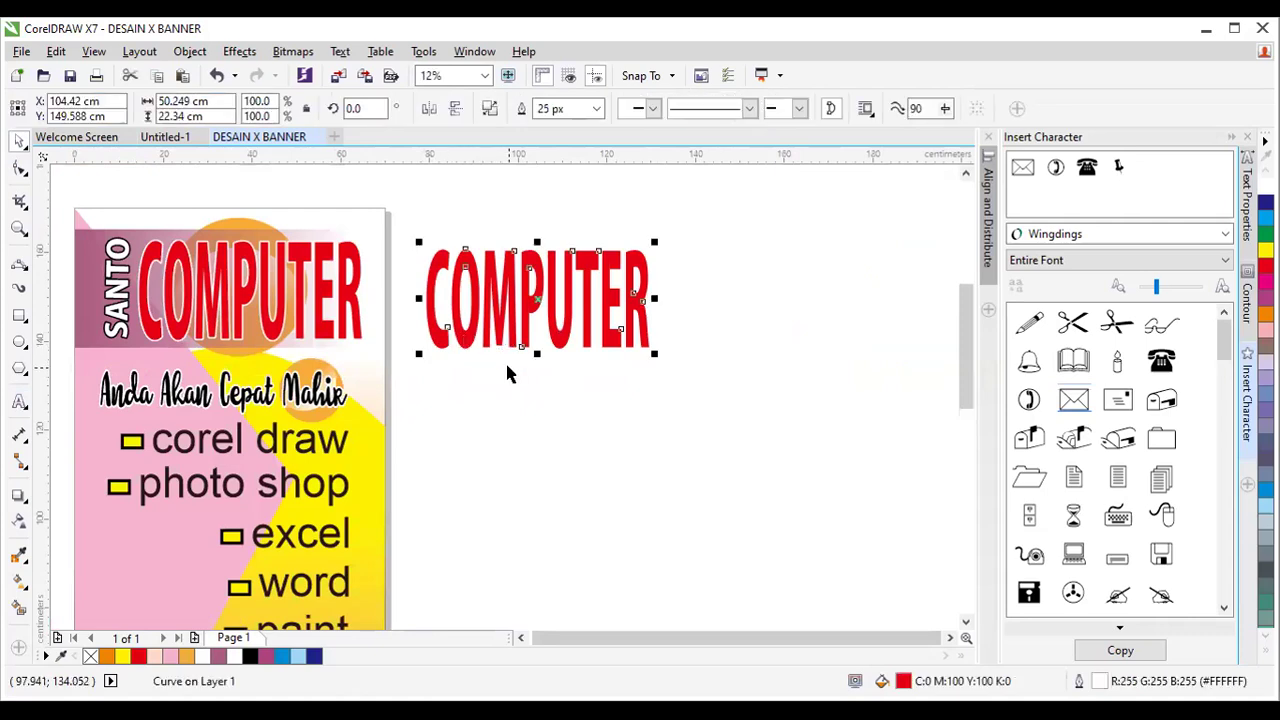
key("Delete")
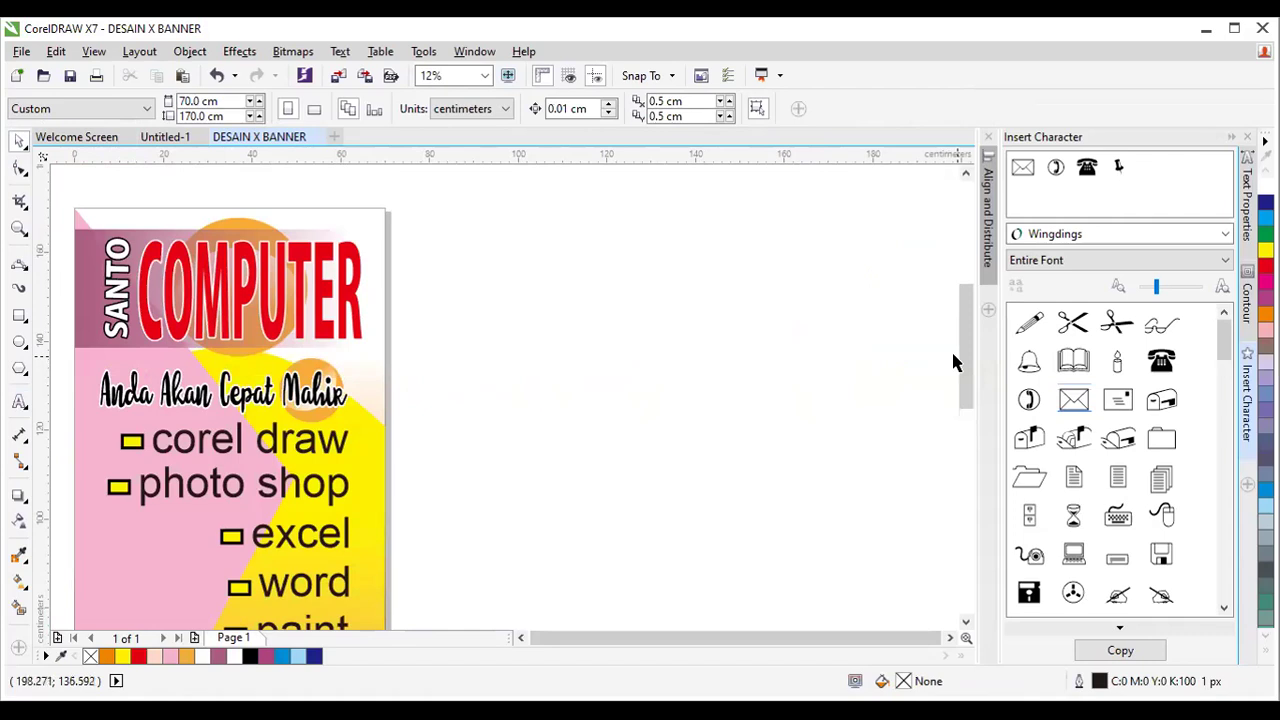
scroll(800, 377, "down", 1)
Select all banner objects and right-drag them to drop a full copy beside the original.
left_click_drag(969, 385, 963, 423)
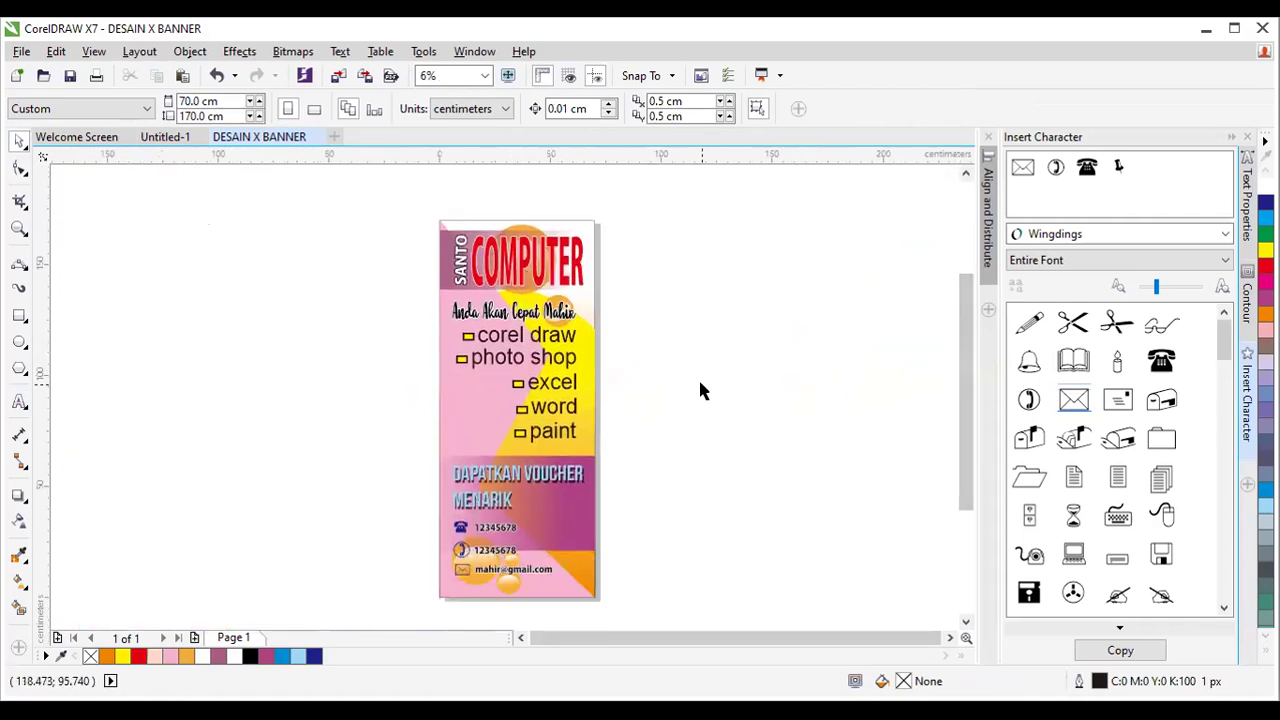
left_click_drag(412, 188, 640, 605)
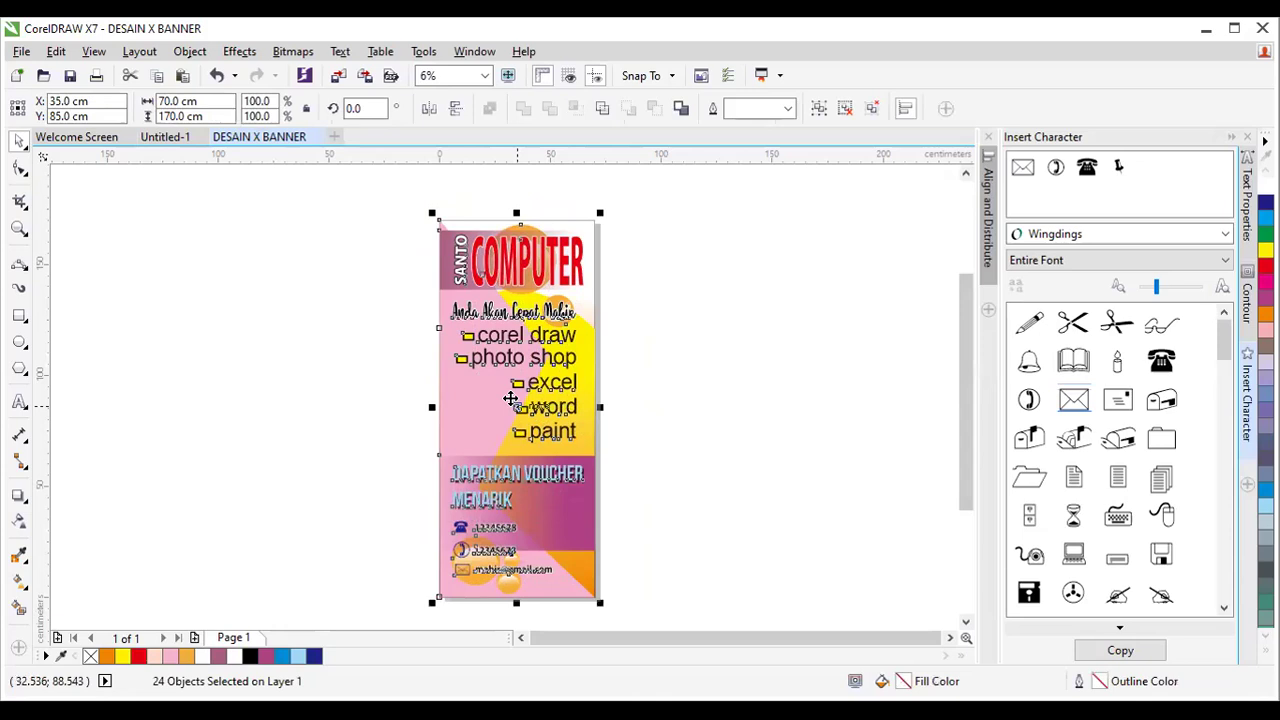
left_click_drag(514, 403, 692, 402)
right_click(692, 402)
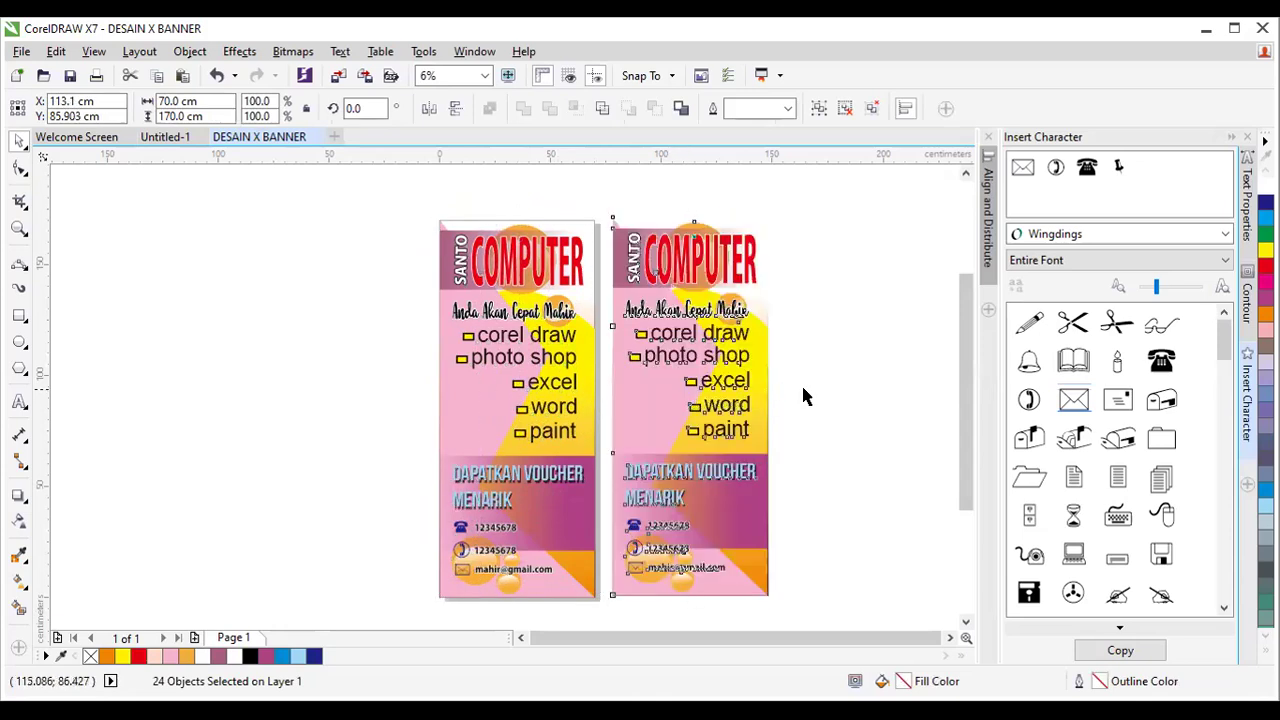
left_click(521, 186)
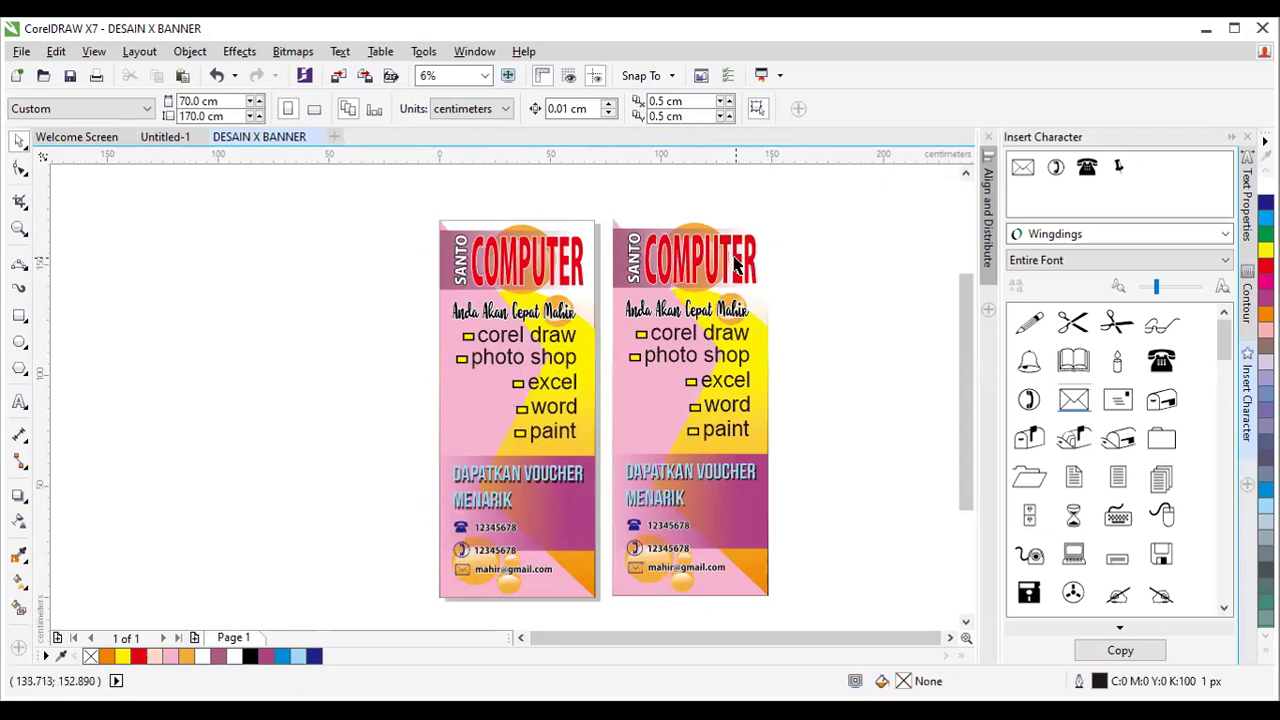
Zoom in and convert the vertical SANTO text on the right banner to curves with Ctrl+Q.
scroll(715, 272, "up", 1)
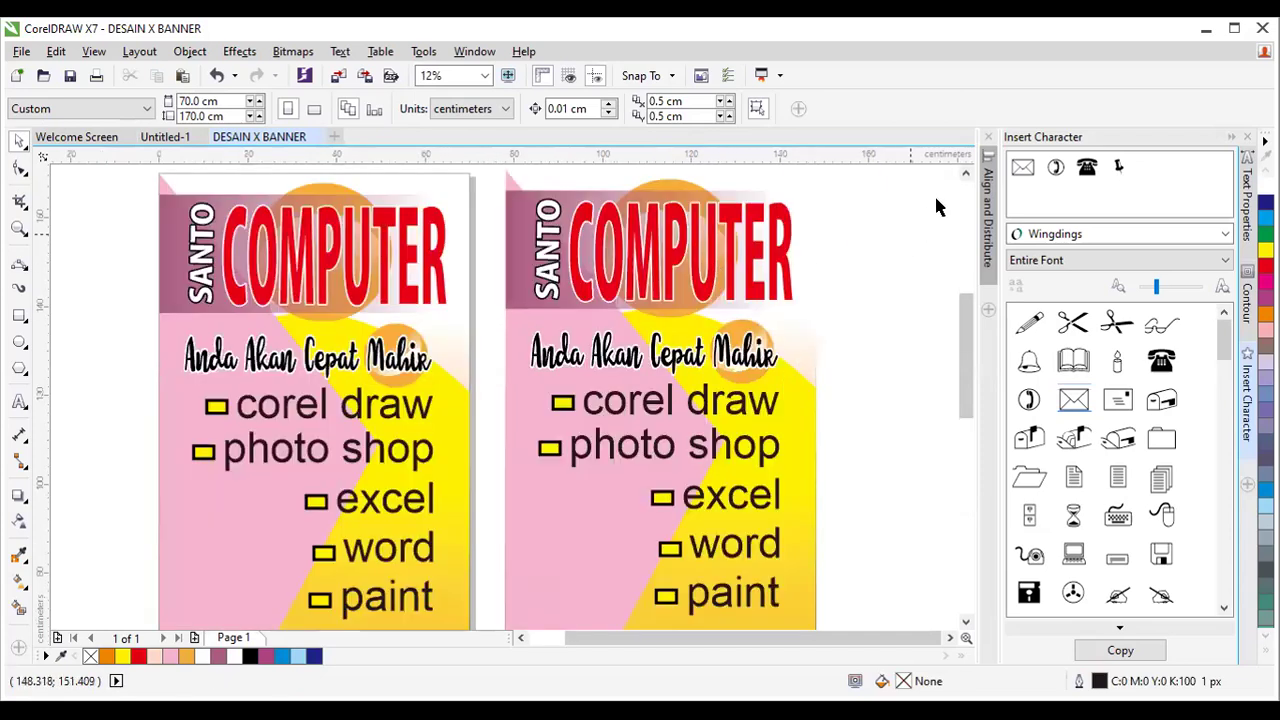
scroll(887, 256, "up", 1)
scroll(820, 315, "up", 1)
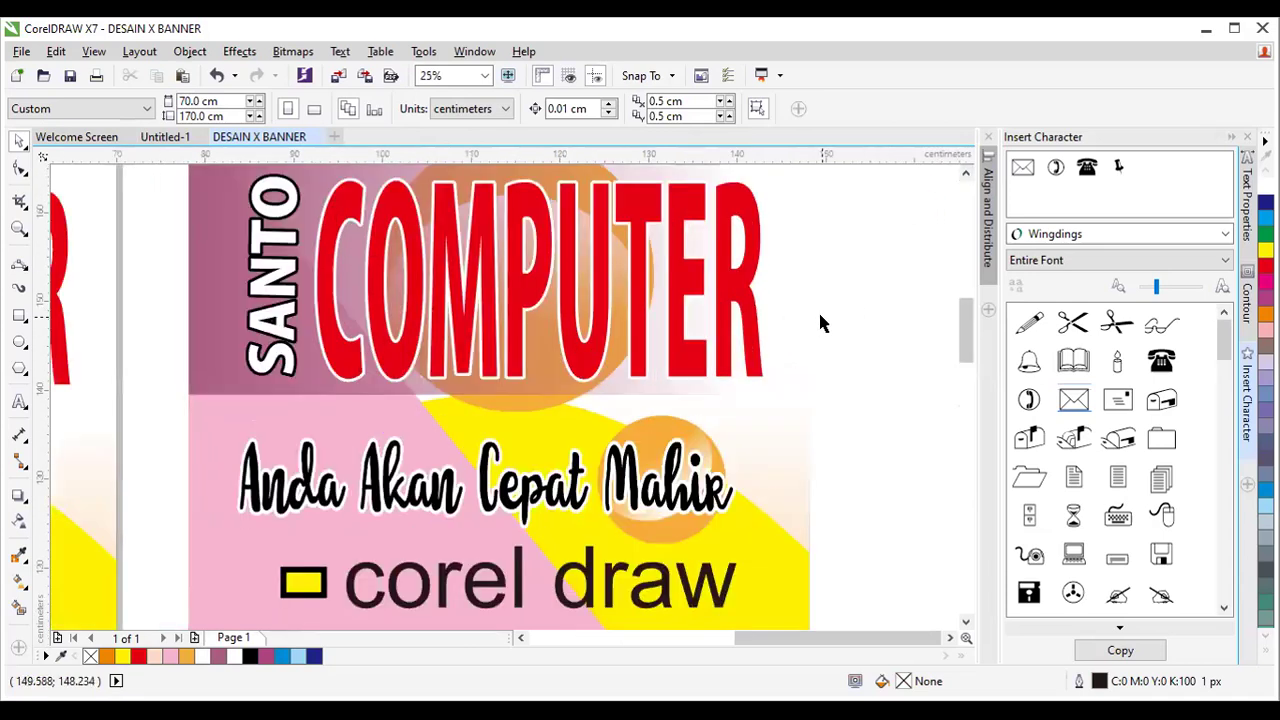
left_click(581, 284)
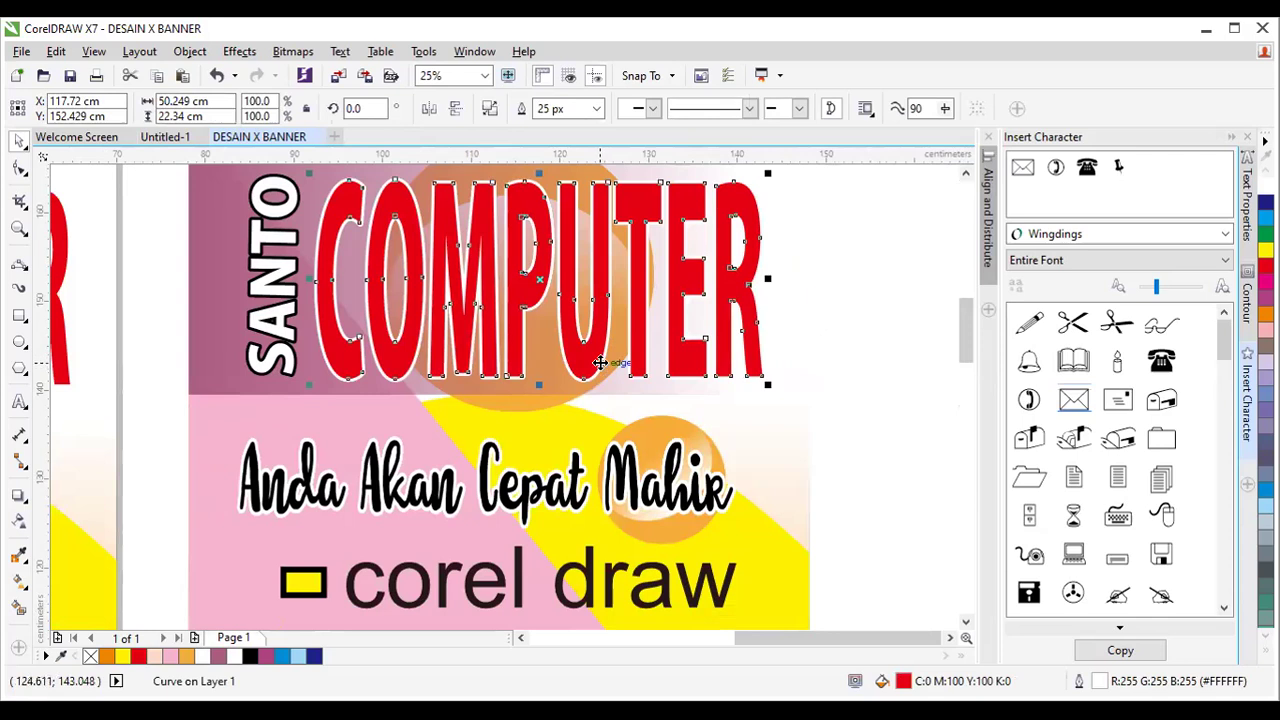
left_click(330, 312)
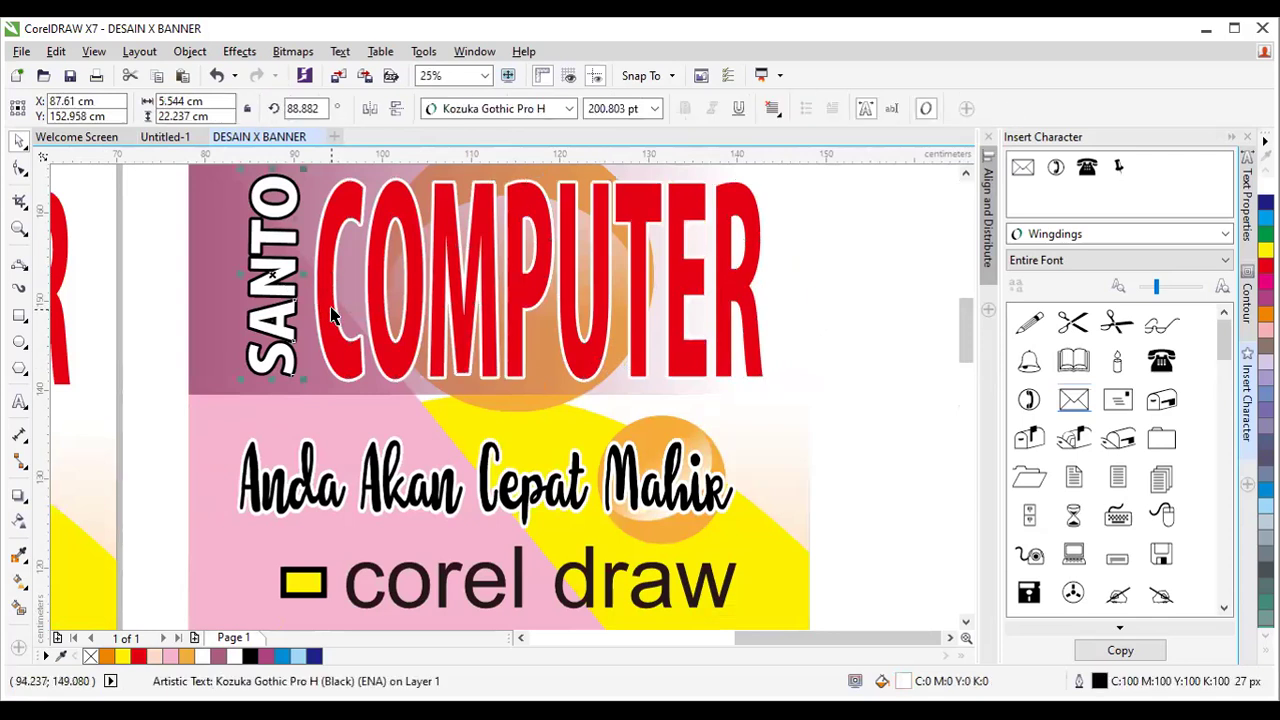
key("ctrl+q")
Zoom back out, check the right banner's object groups, then clear the selection.
scroll(445, 325, "down", 2)
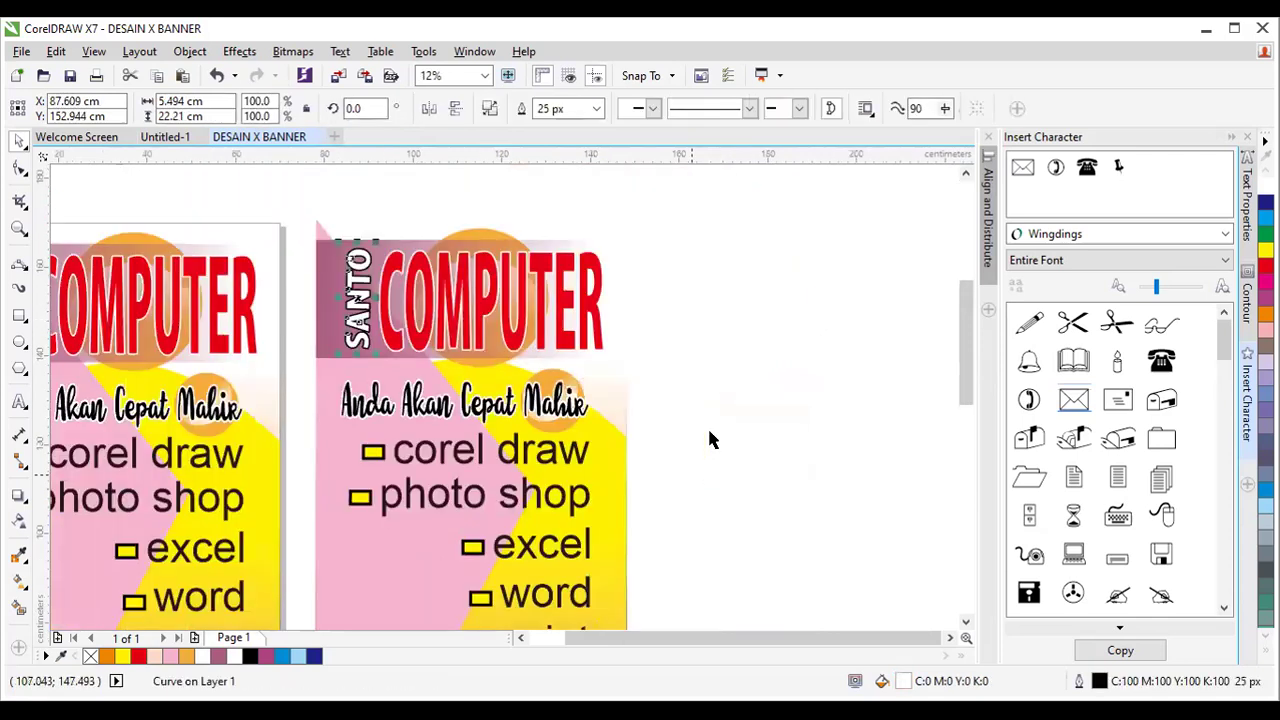
left_click_drag(969, 340, 971, 382)
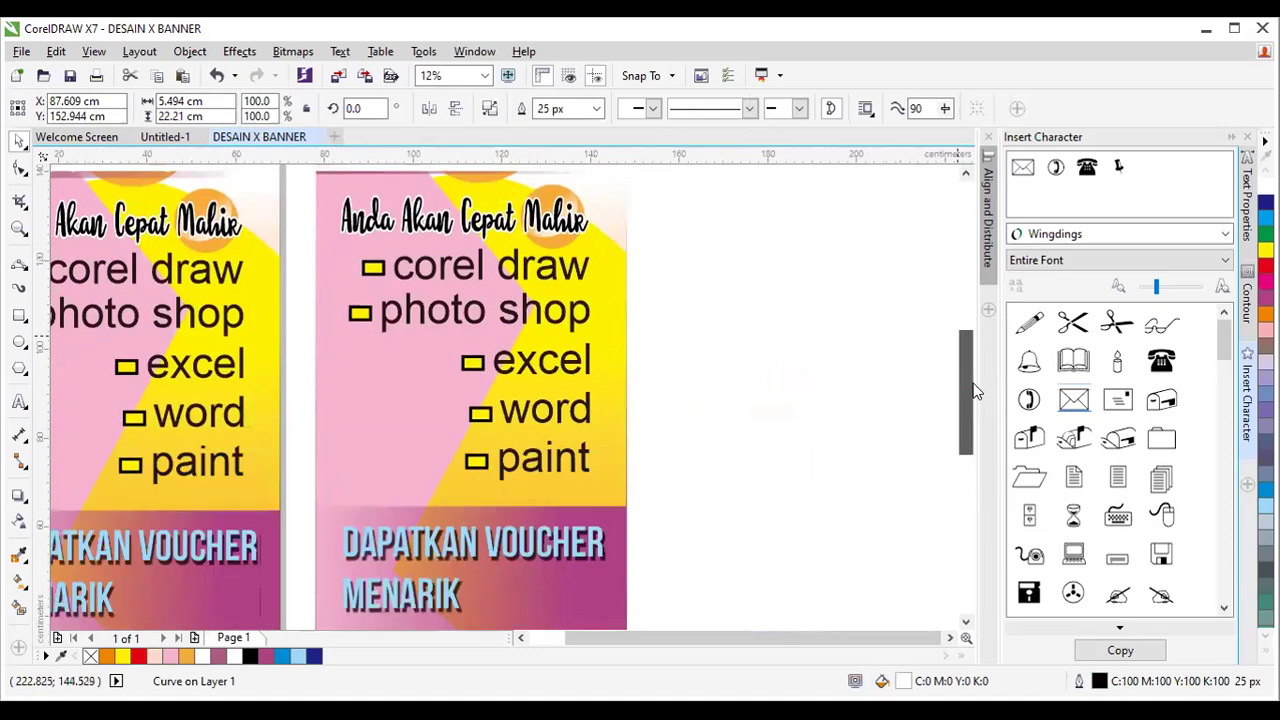
scroll(882, 384, "down", 2)
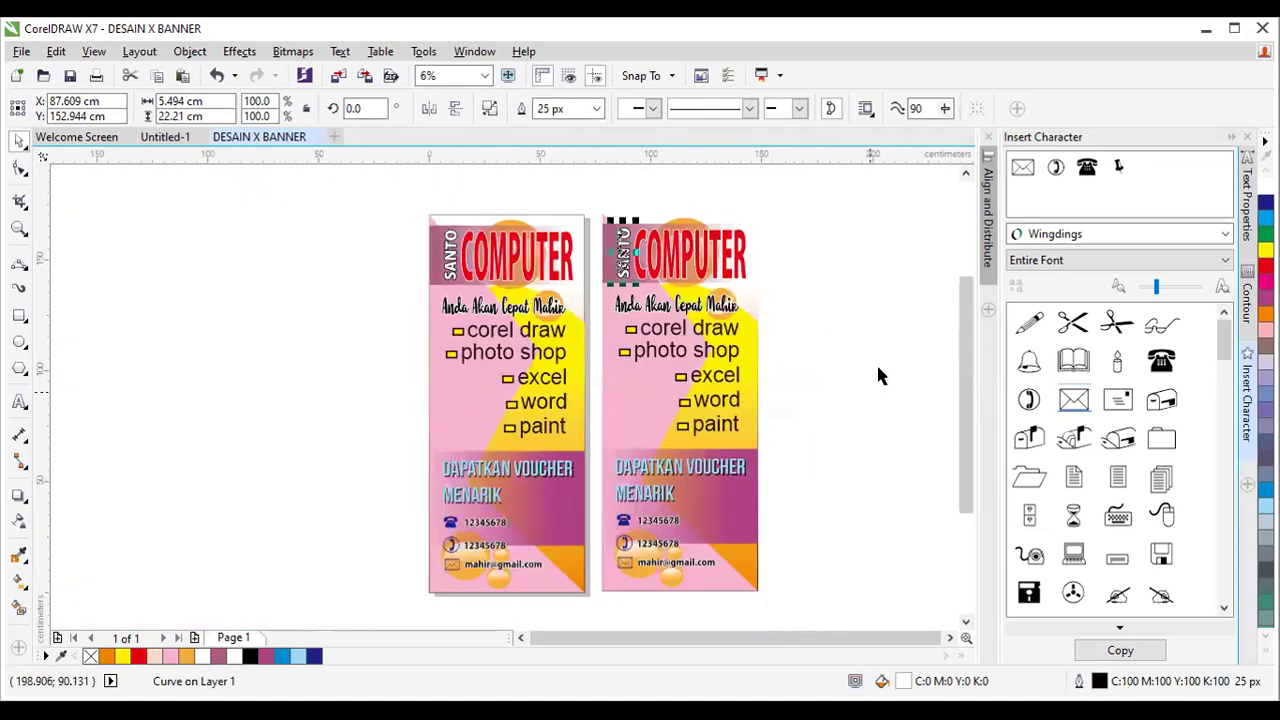
left_click_drag(869, 283, 604, 602)
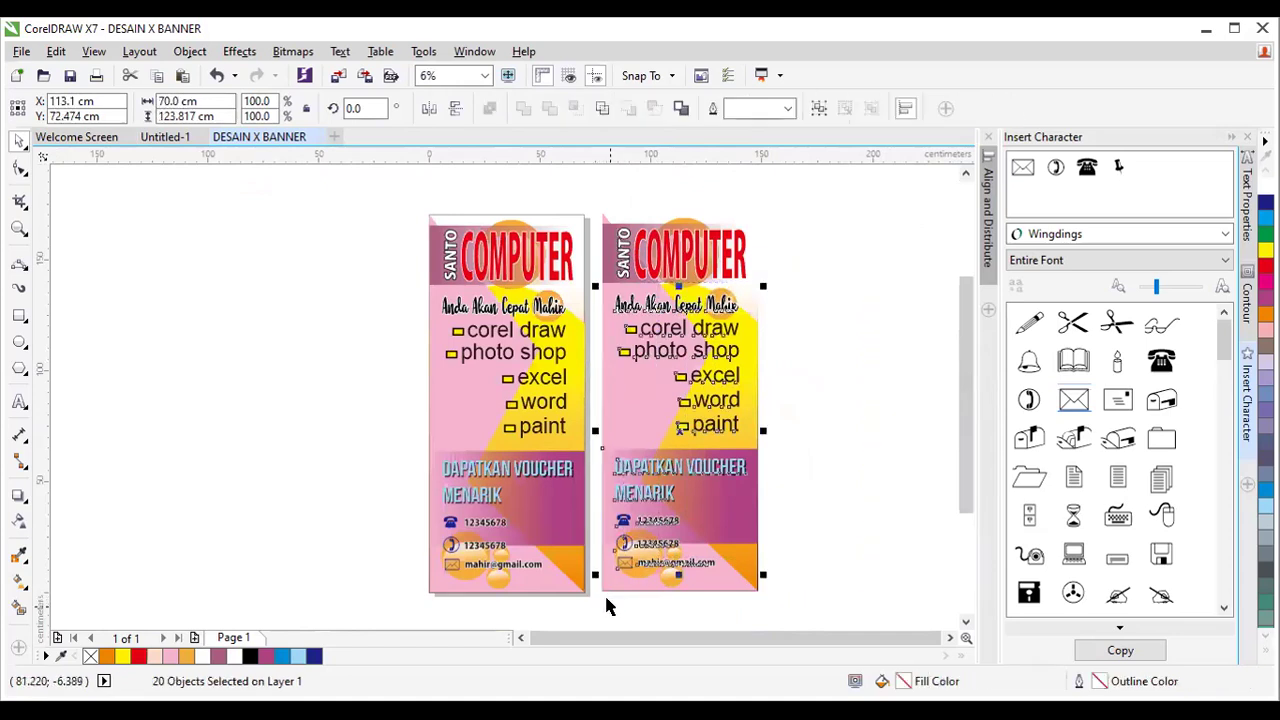
left_click(712, 470)
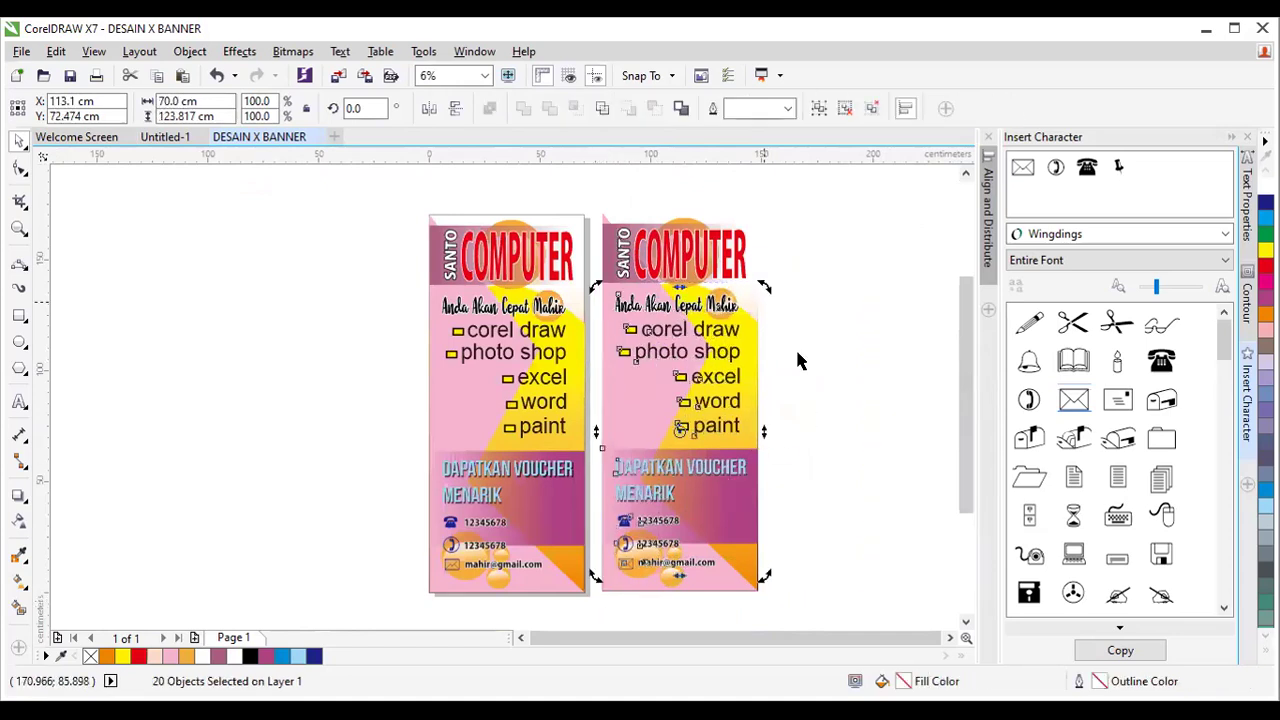
left_click(849, 382)
key("Tab")
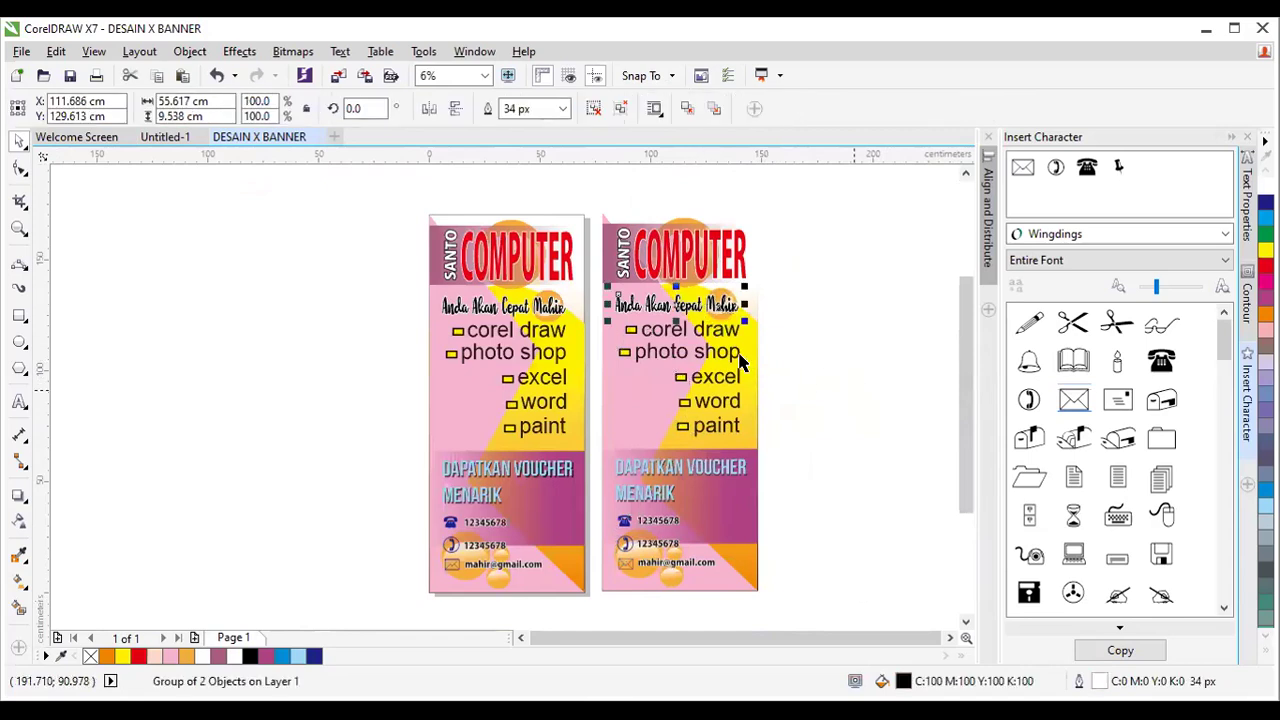
left_click(745, 345)
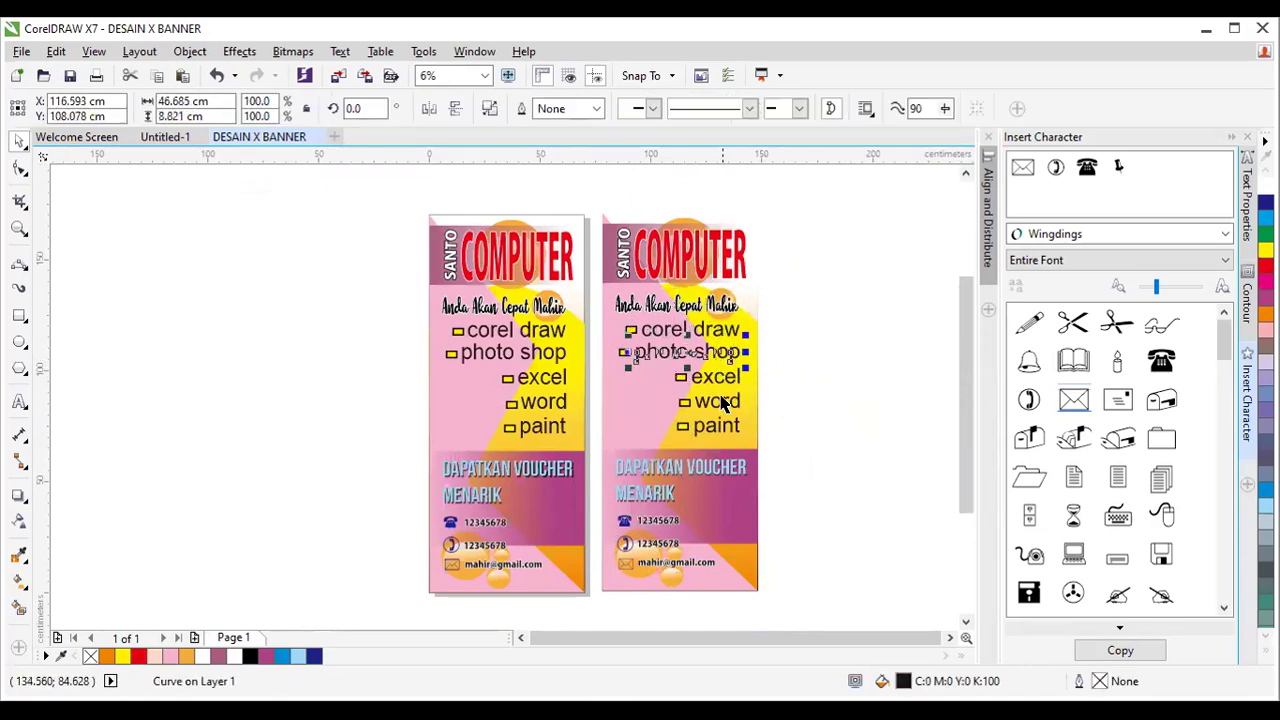
left_click(722, 400)
left_click(850, 499)
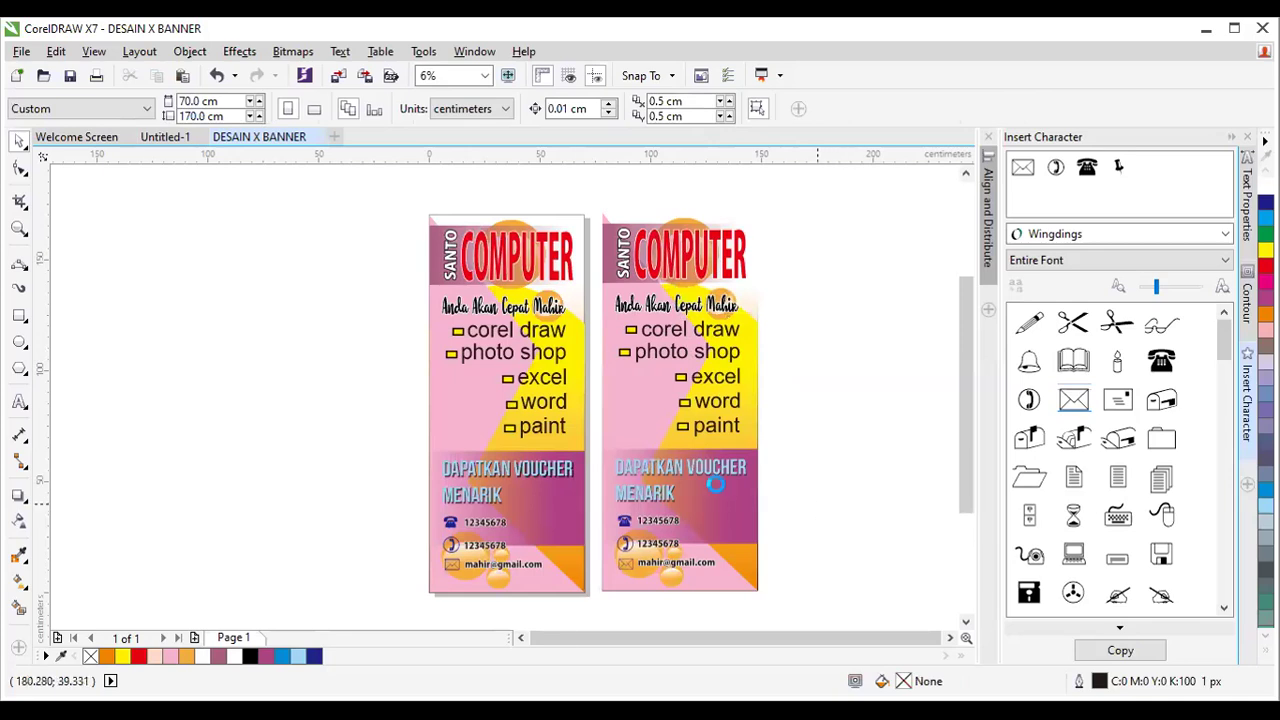
Zoom in and out to review both banners side by side.
scroll(715, 490, "up", 1)
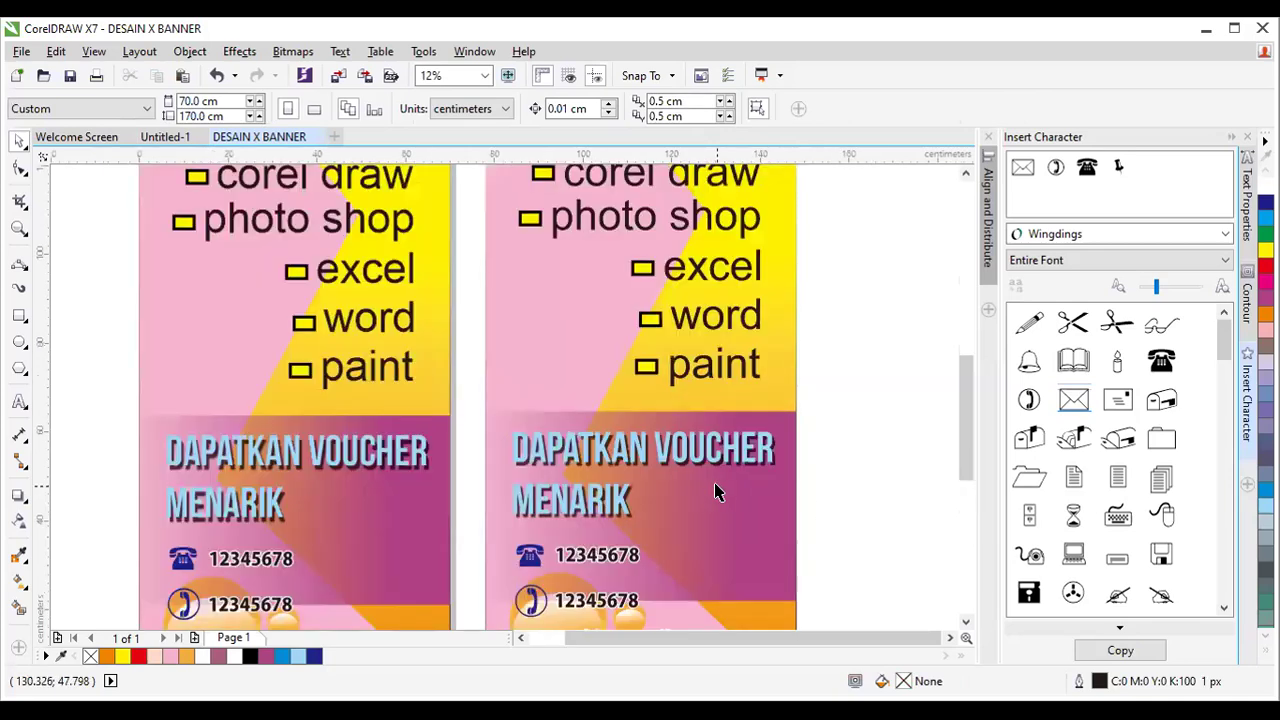
scroll(715, 490, "down", 1)
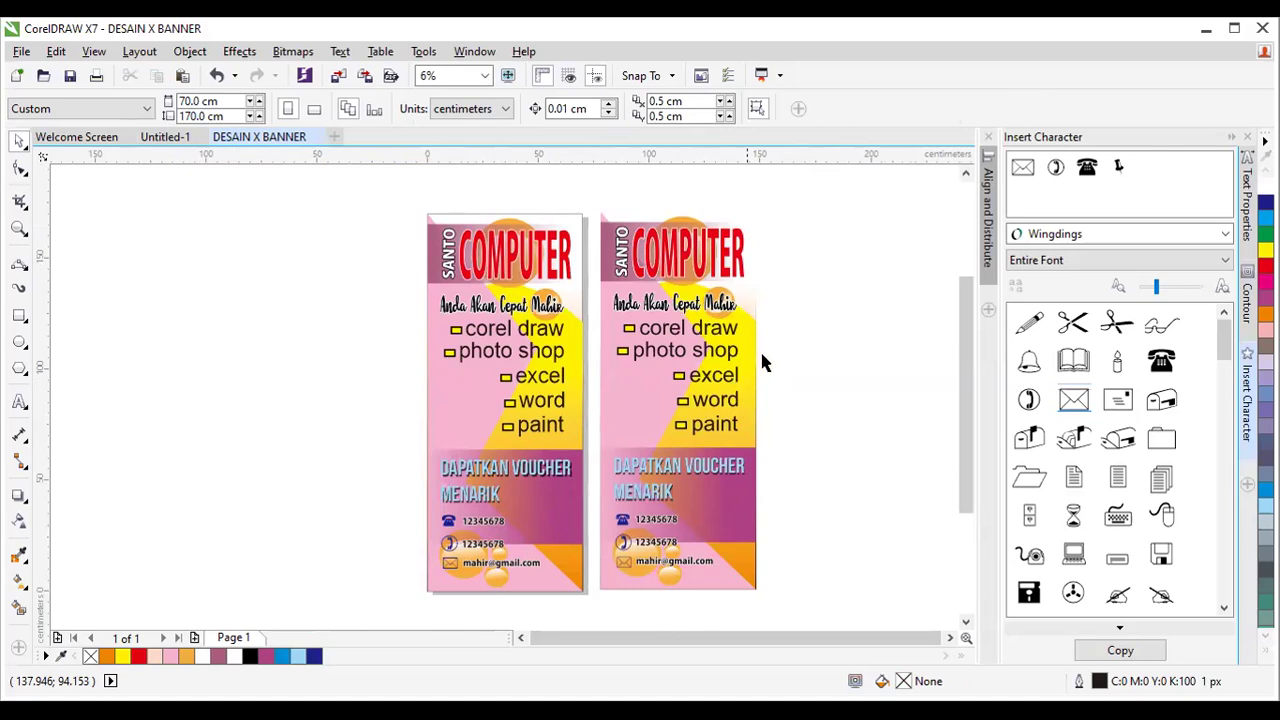
scroll(776, 348, "up", 1)
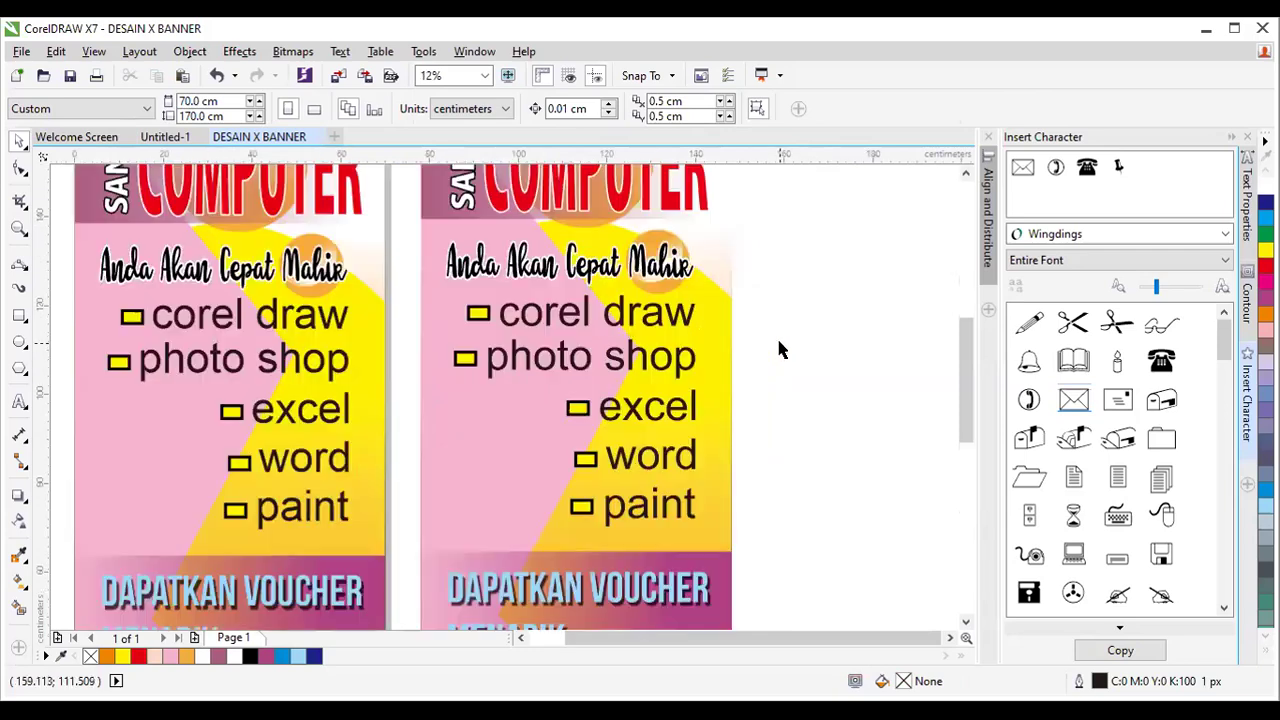
scroll(778, 335, "down", 1)
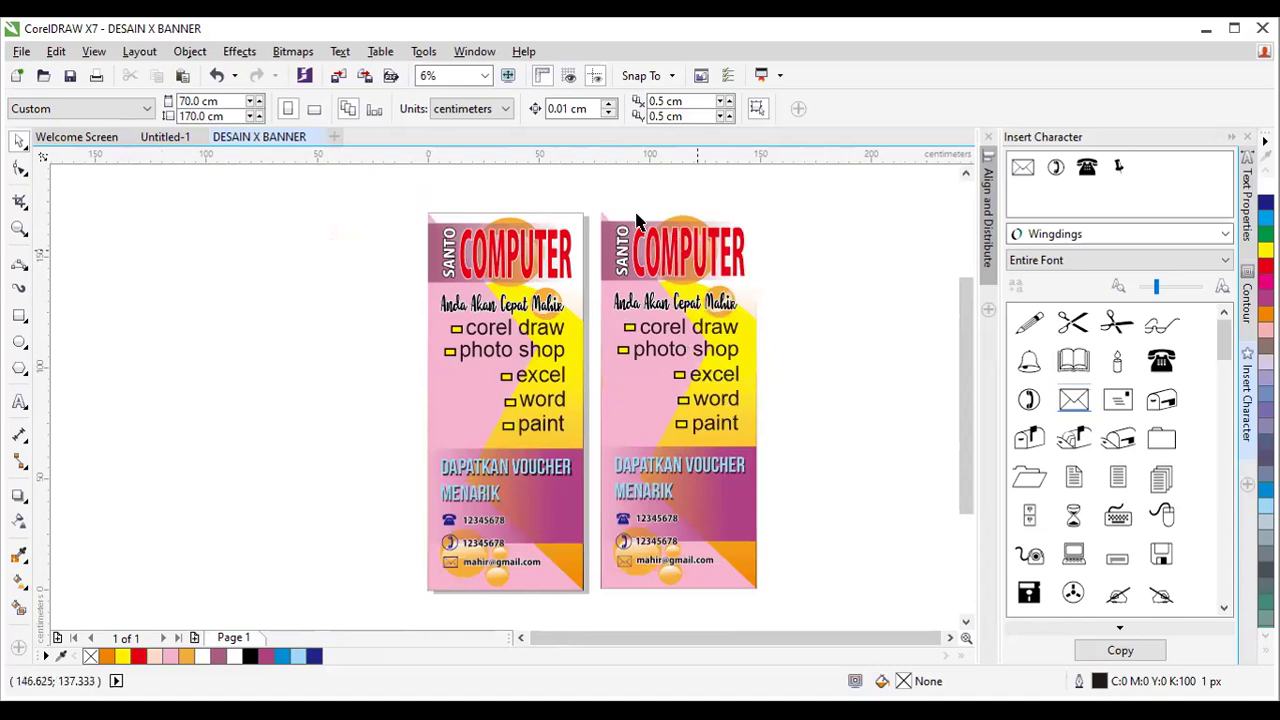
Delete the copied right banner and marquee-select all objects of the remaining banner.
left_click_drag(578, 175, 789, 604)
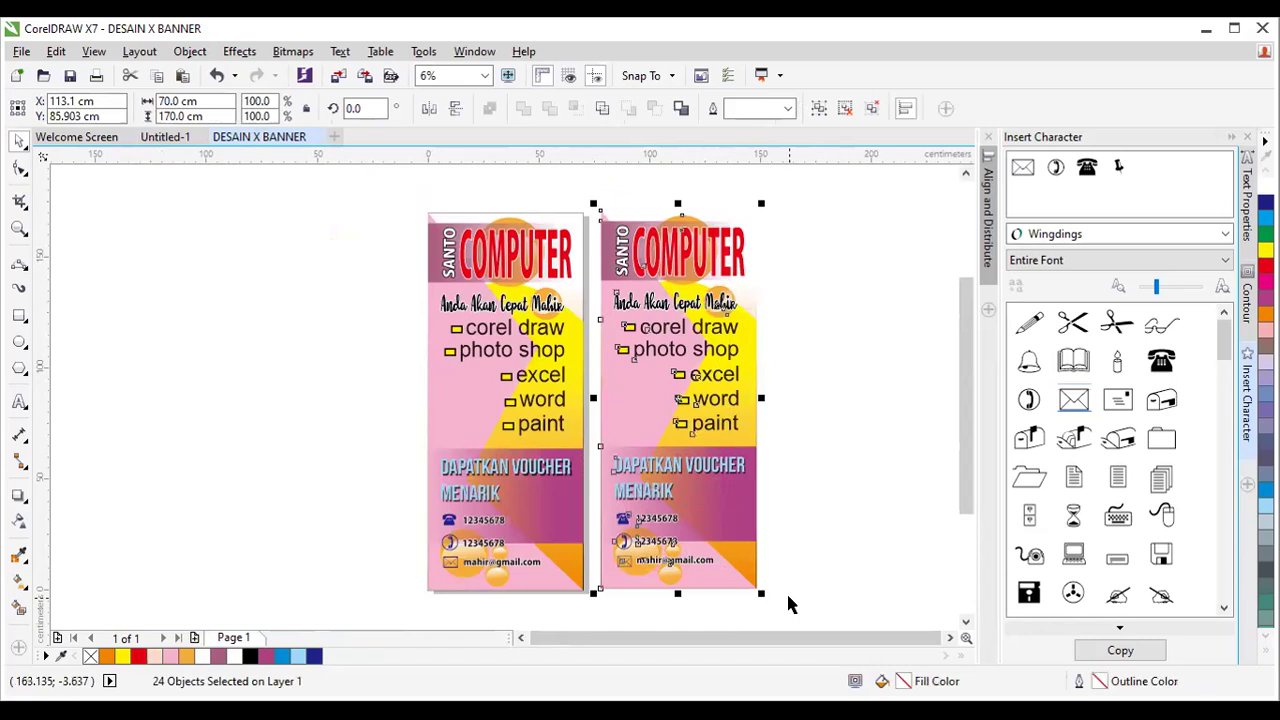
key("Delete")
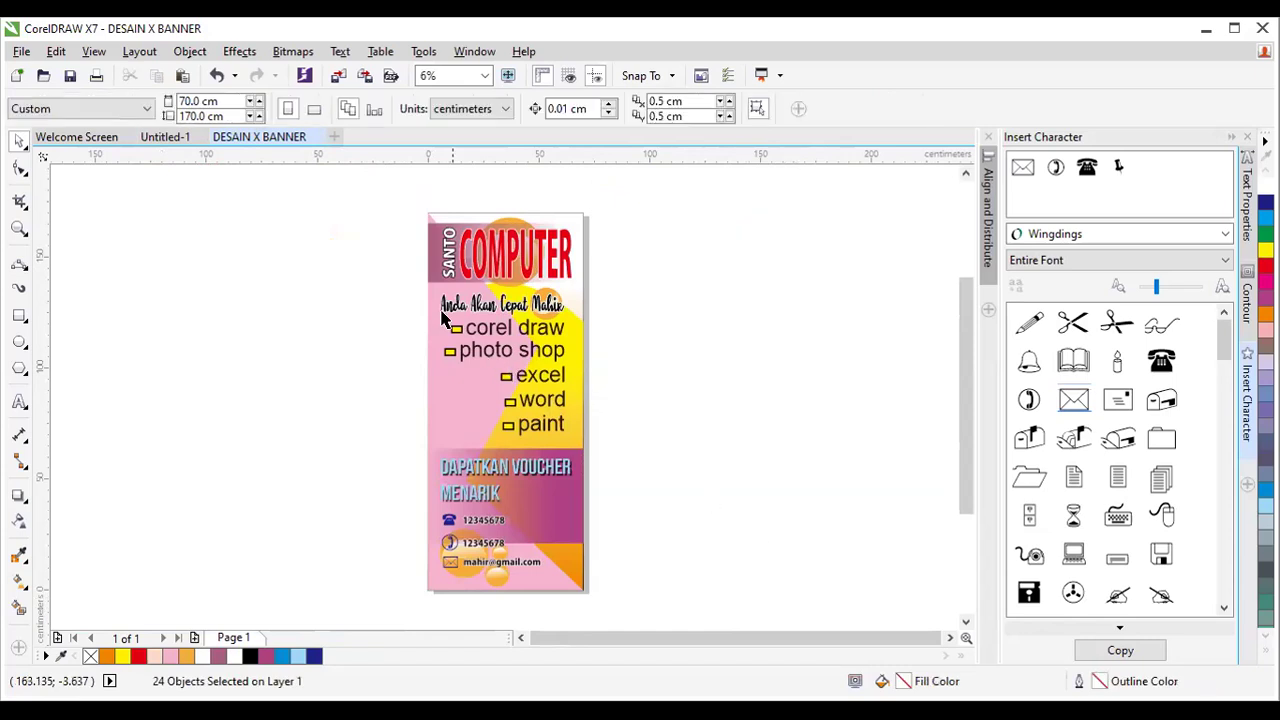
left_click_drag(397, 197, 643, 606)
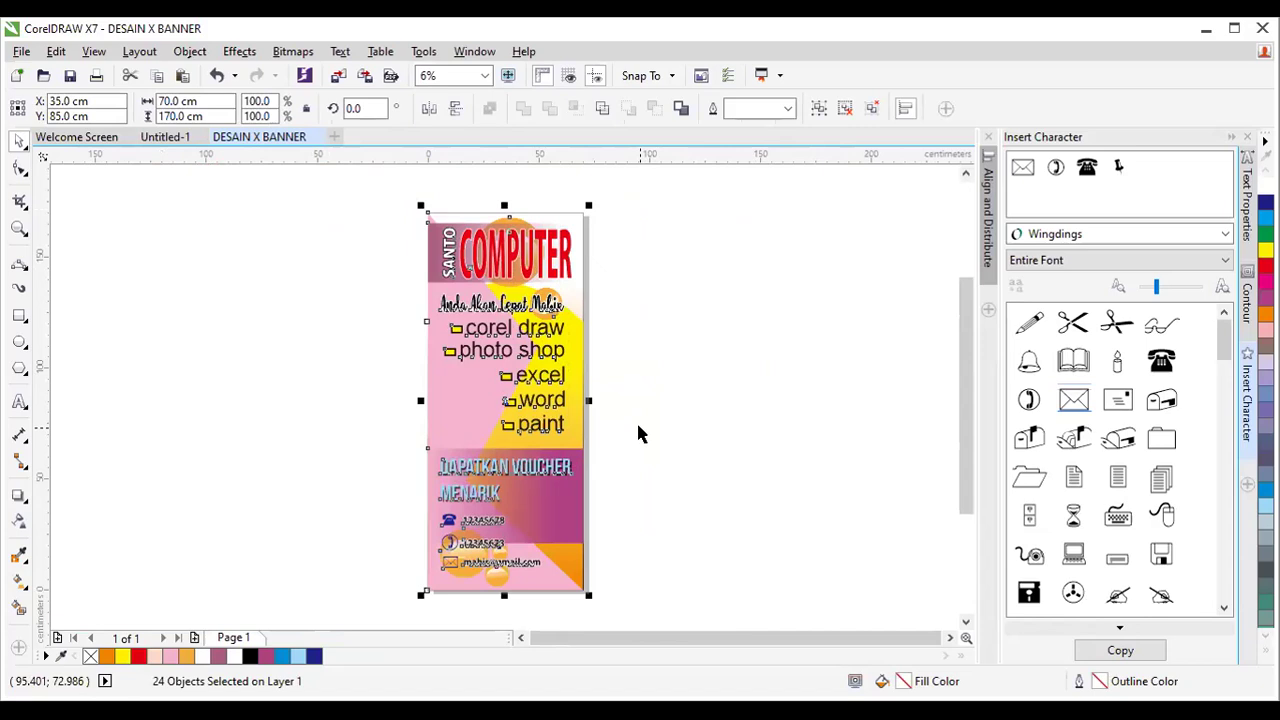
left_click_drag(394, 189, 645, 598)
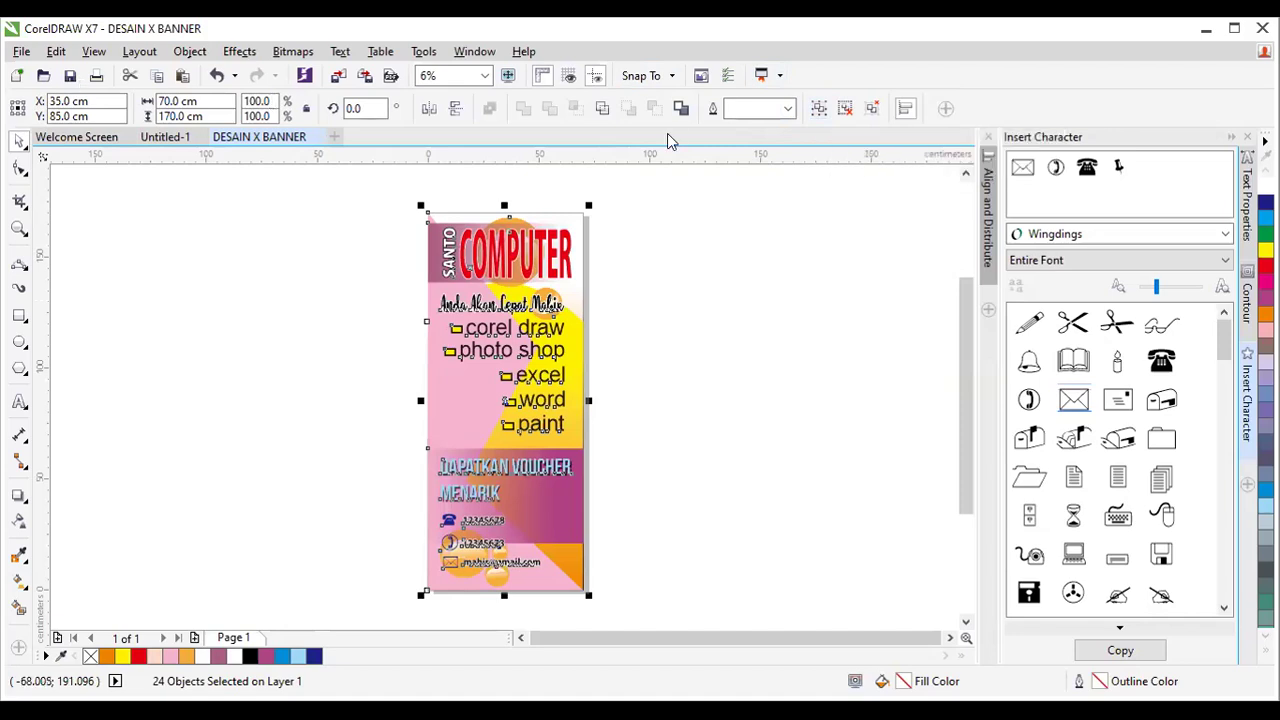
left_click(191, 51)
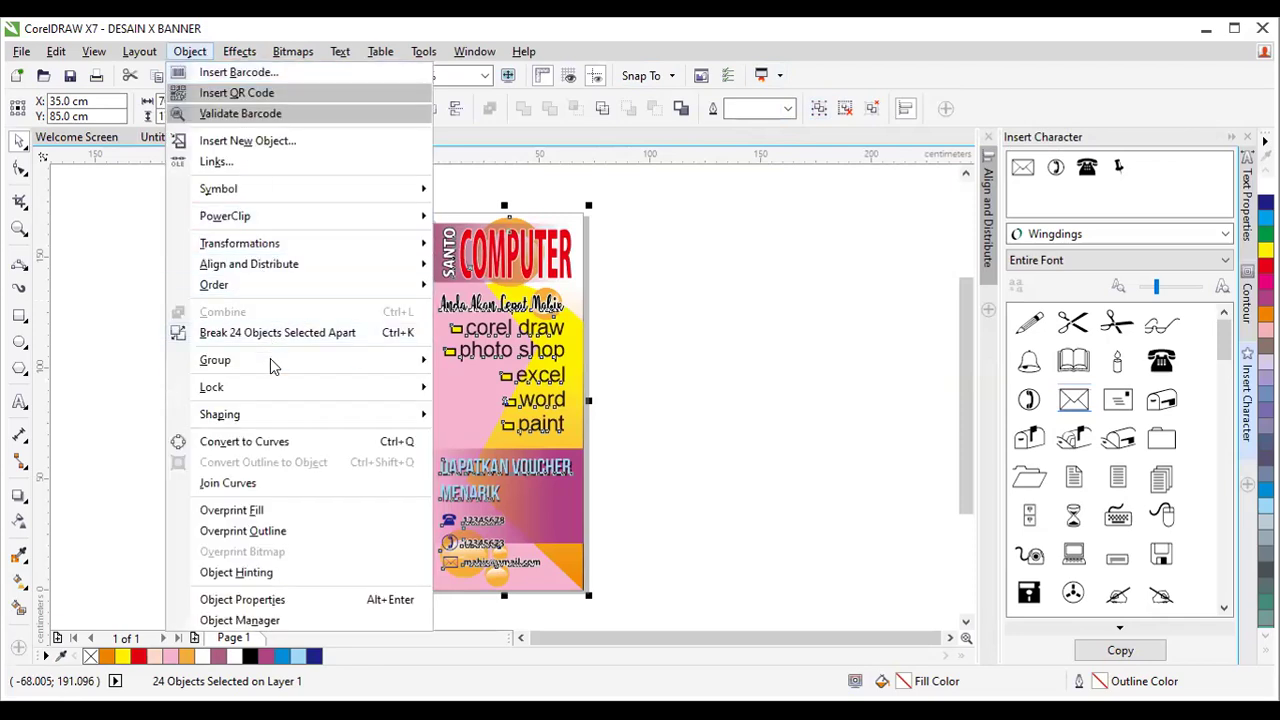
mouse_move(268, 358)
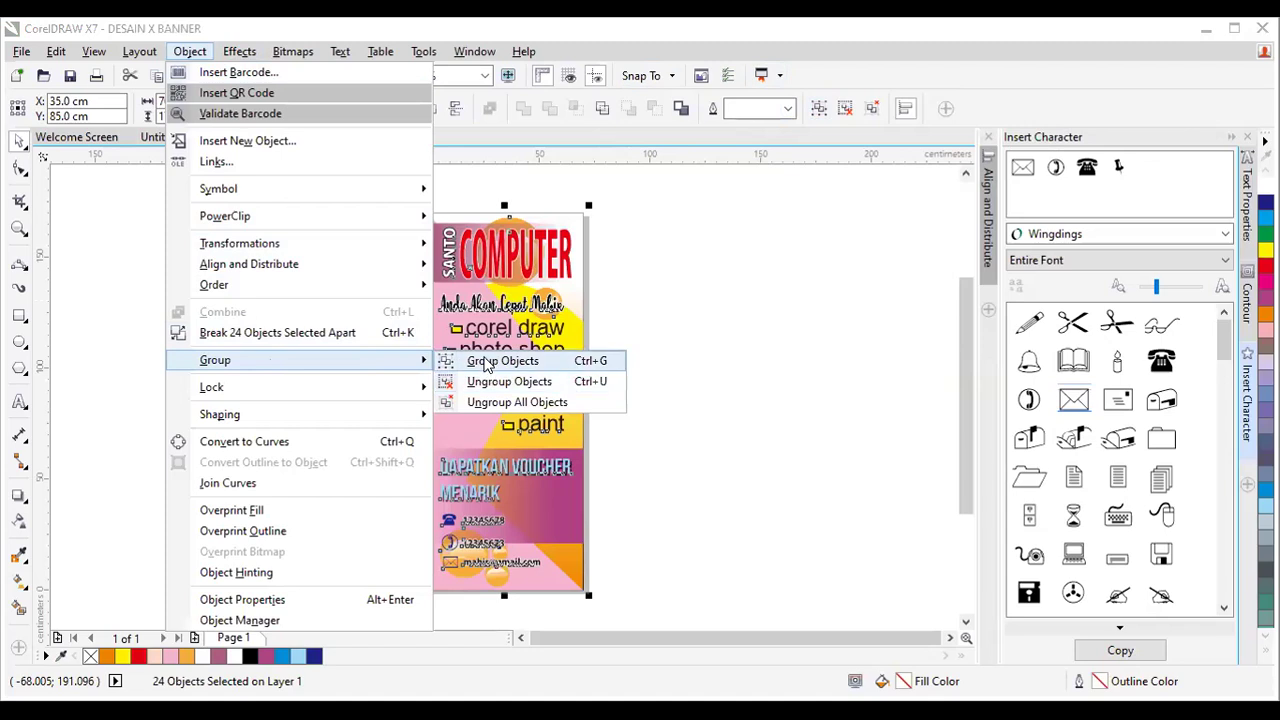
left_click(487, 364)
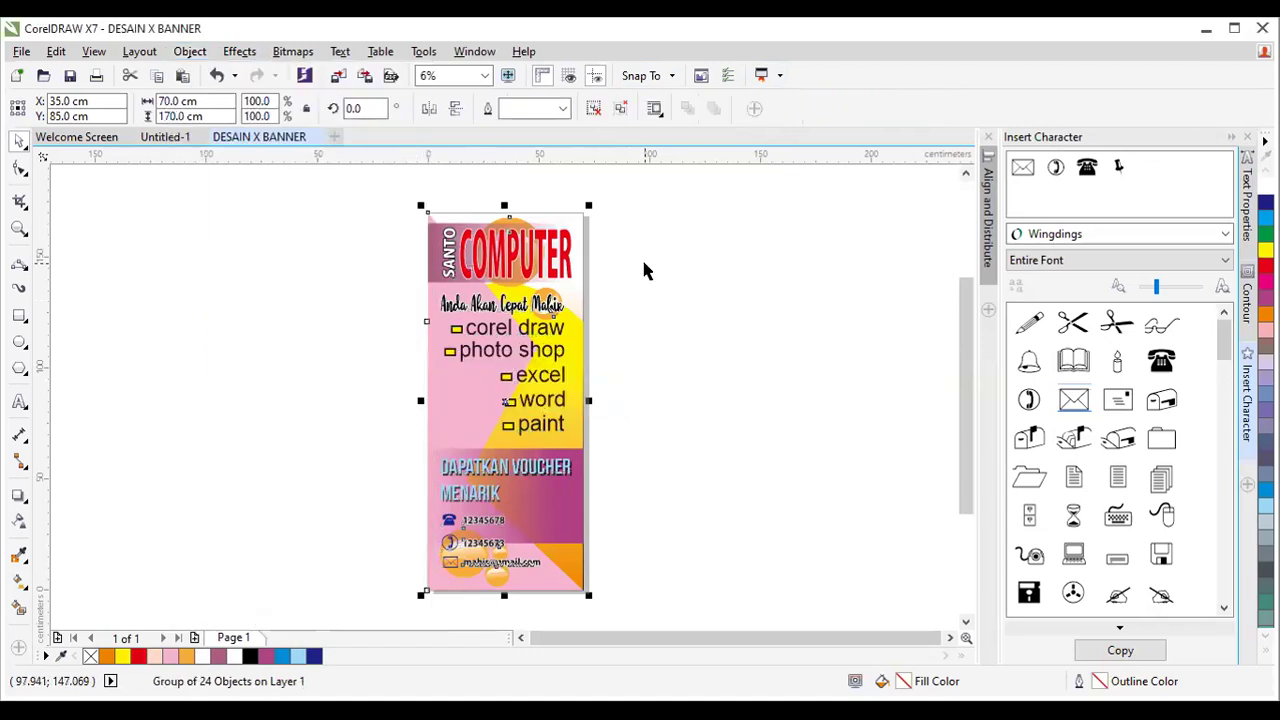
key("ctrl+u")
left_click_drag(378, 194, 651, 596)
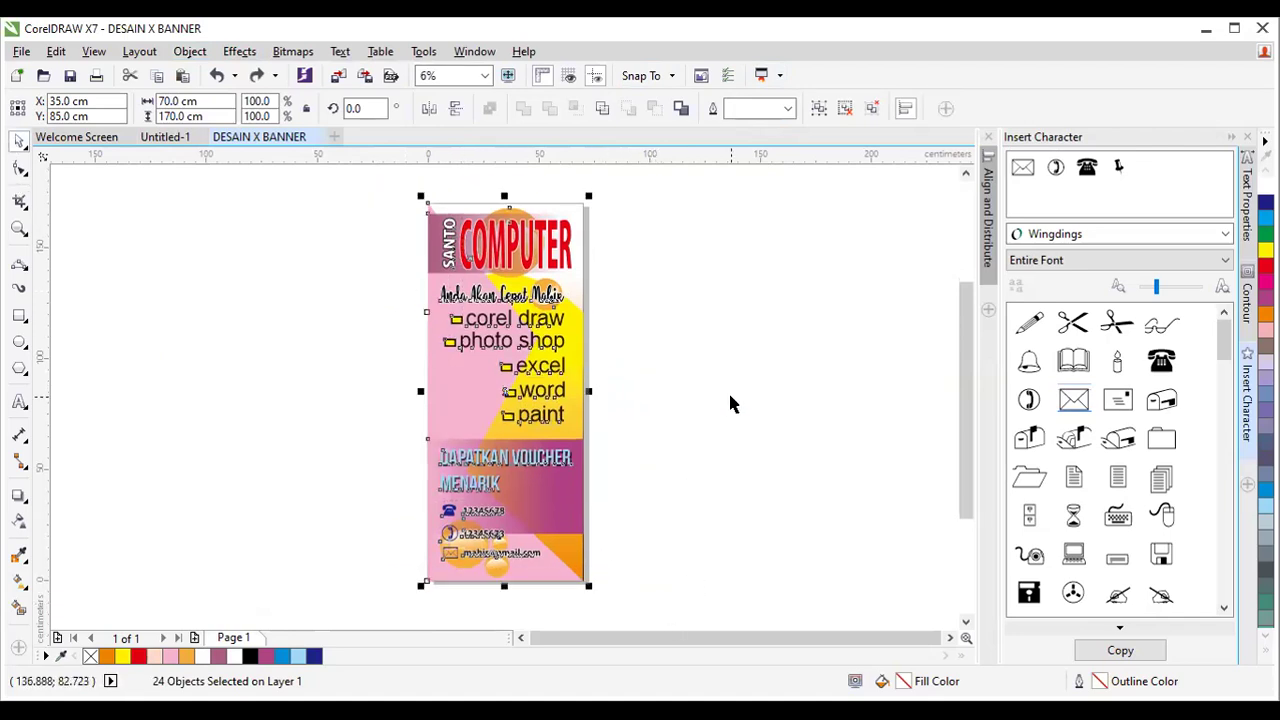
key("ctrl+g")
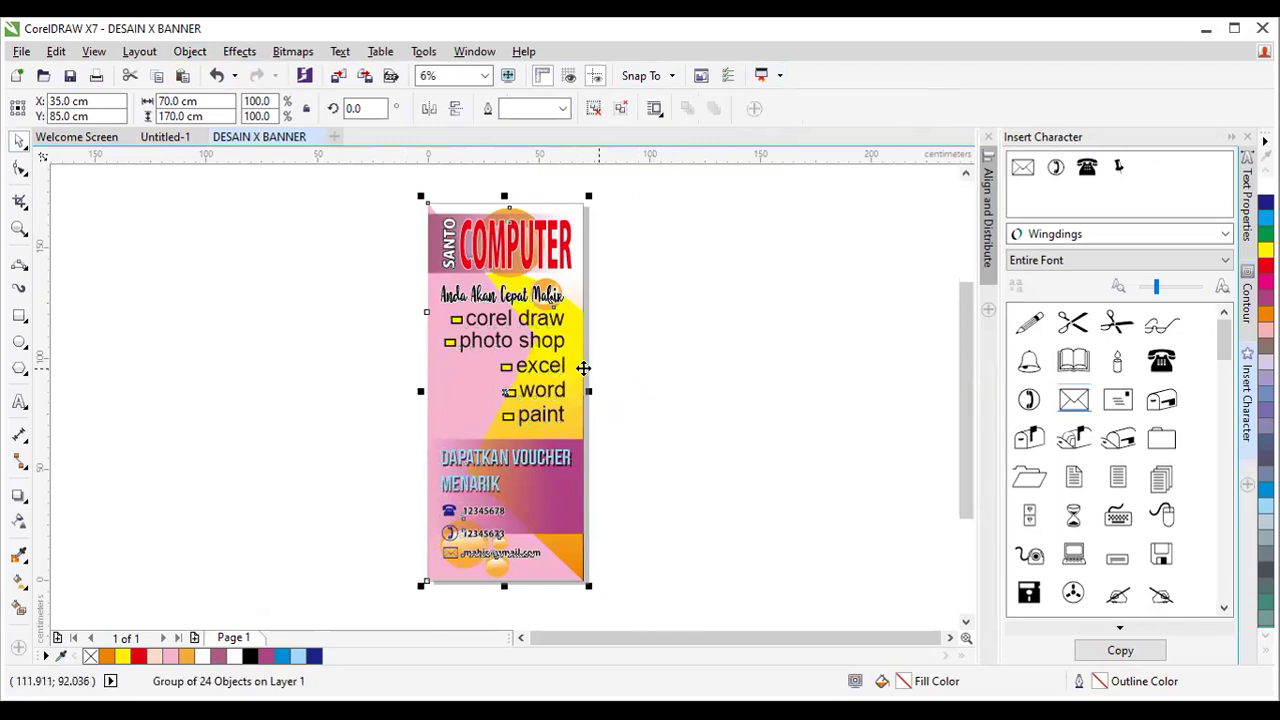
left_click_drag(520, 355, 495, 322)
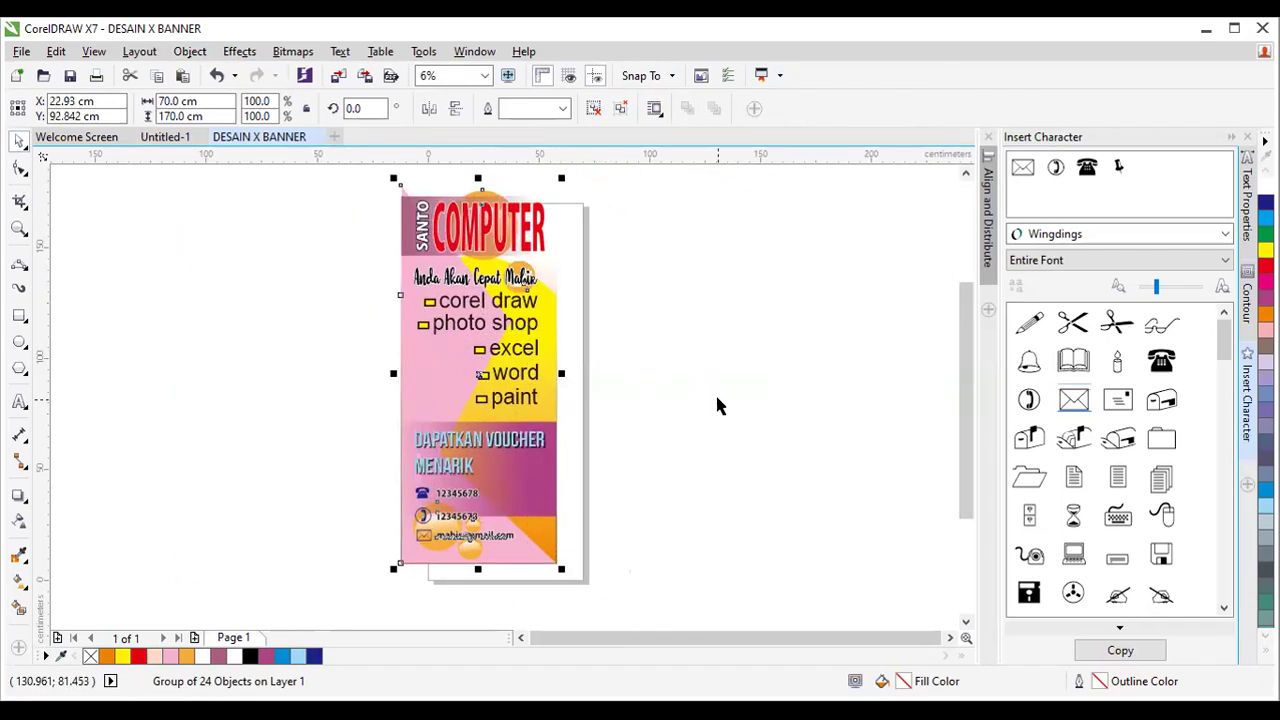
key("ctrl+z")
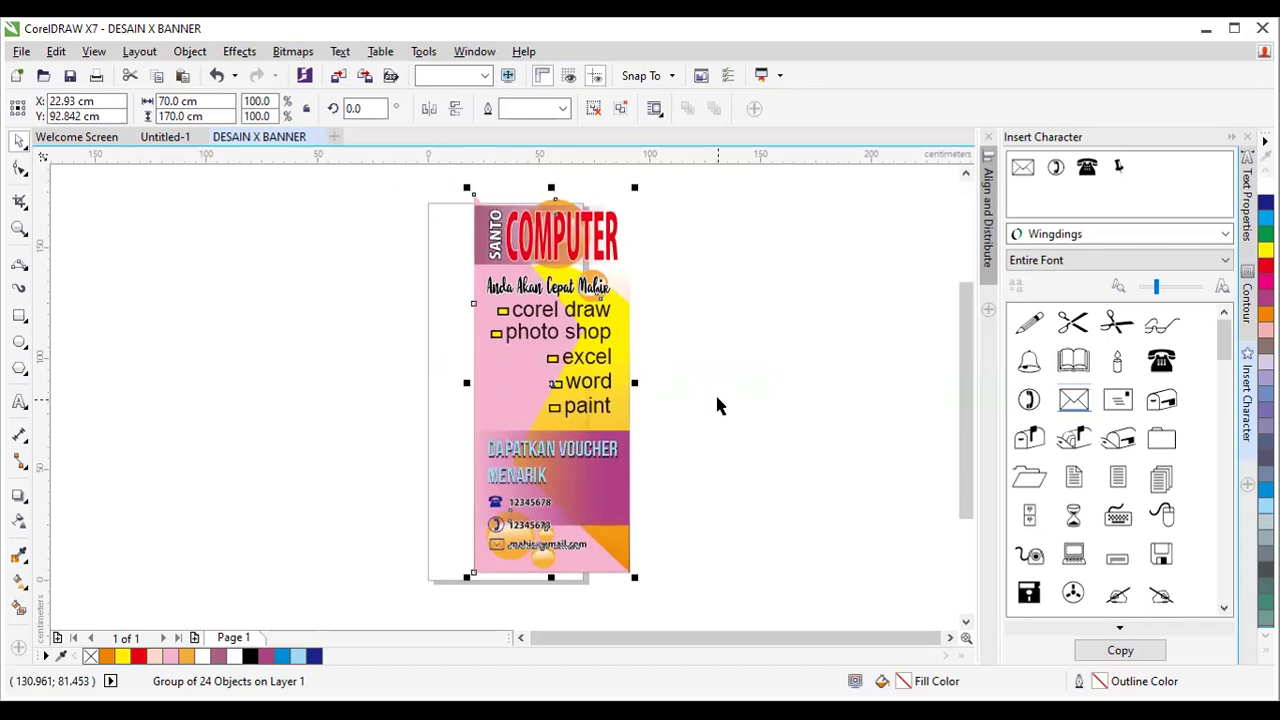
key("ctrl+shift+z")
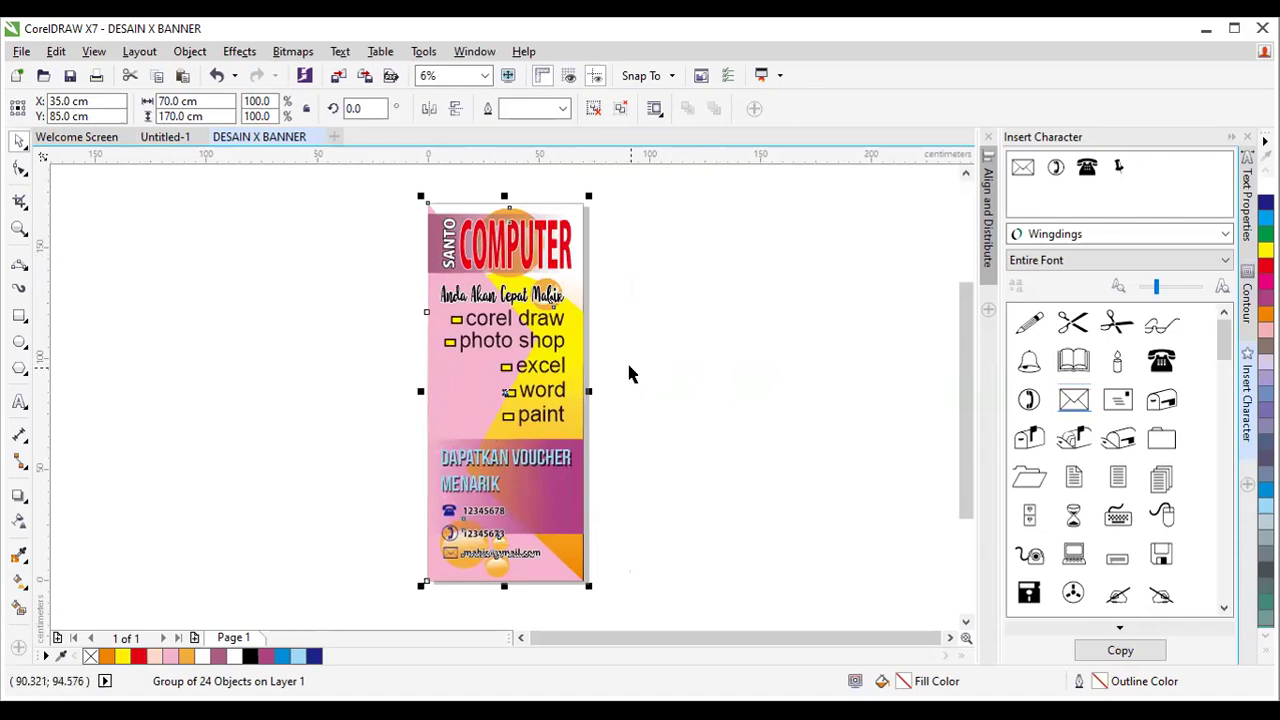
Open Save As for the banner in the CETAK BANNER folder, keeping CDR Version 17.0.
left_click(22, 52)
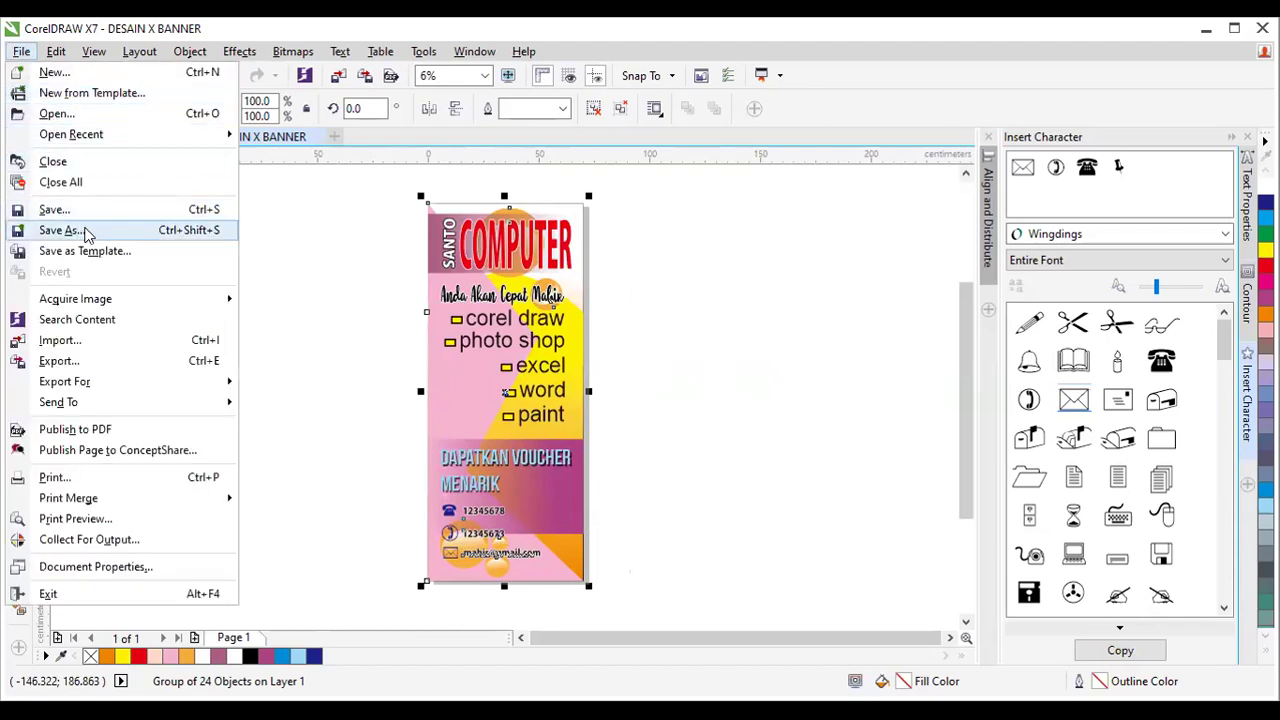
left_click(84, 232)
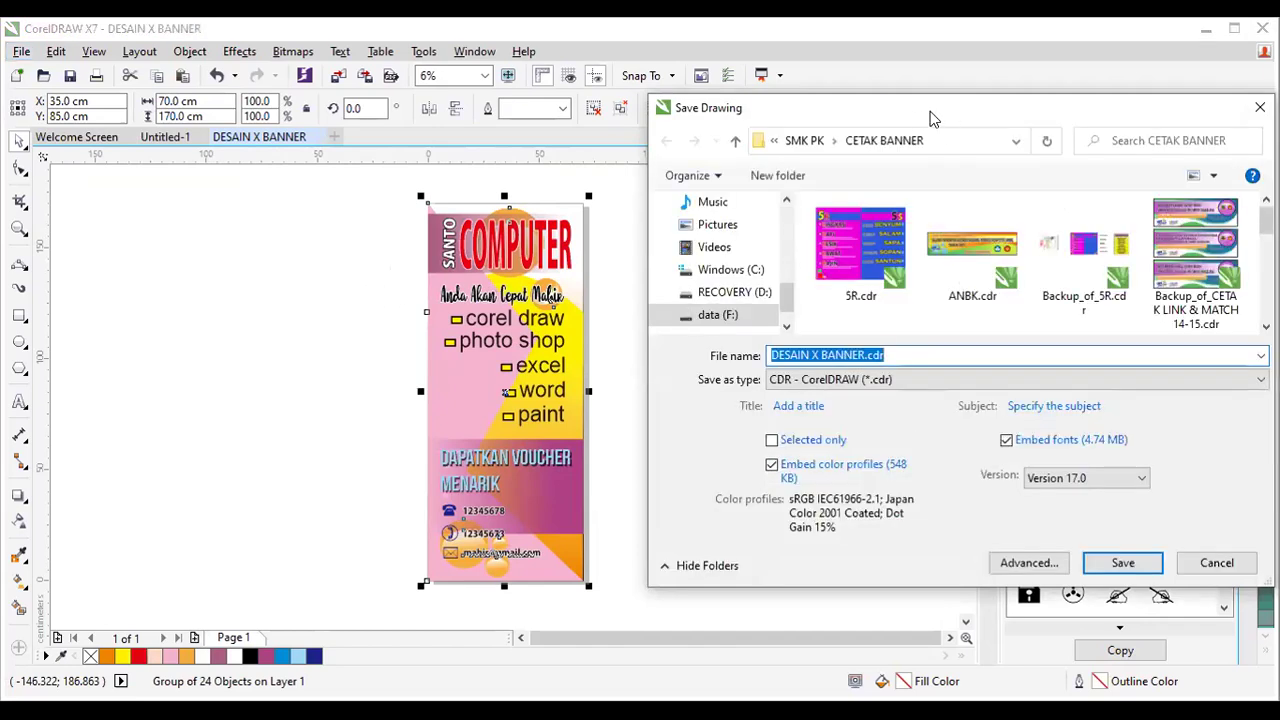
left_click_drag(930, 118, 630, 73)
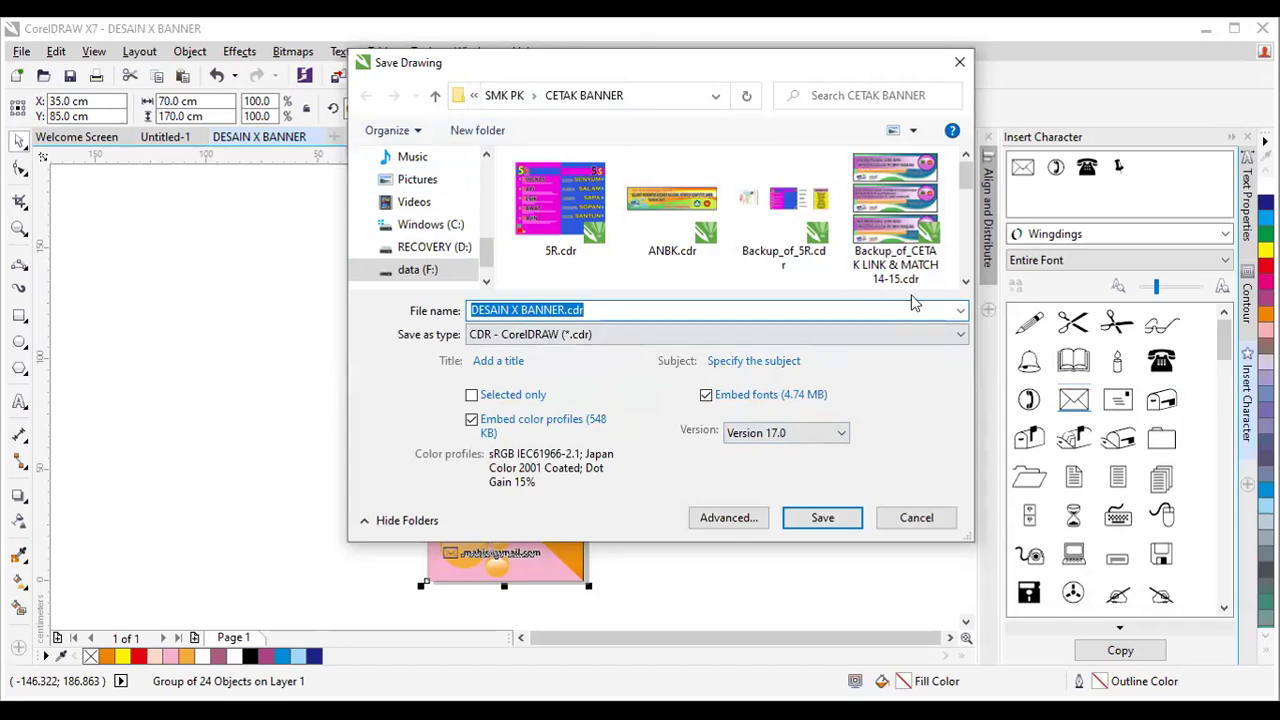
left_click(842, 436)
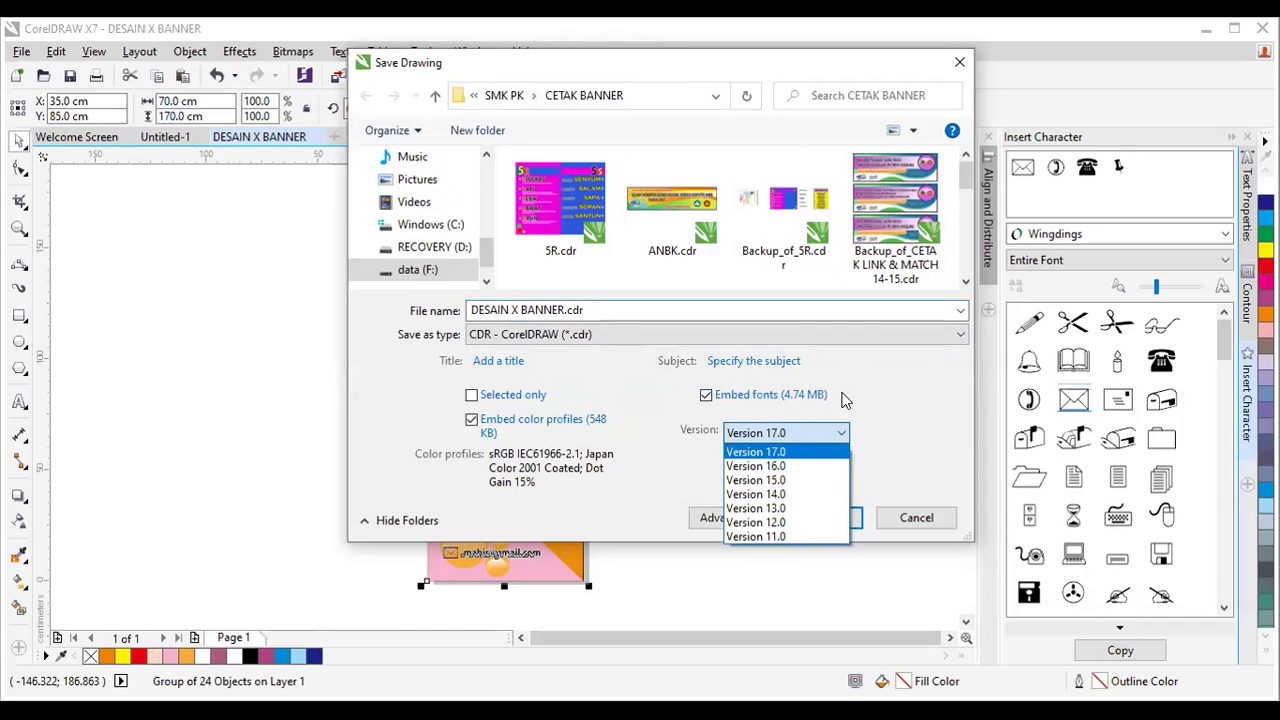
left_click(843, 437)
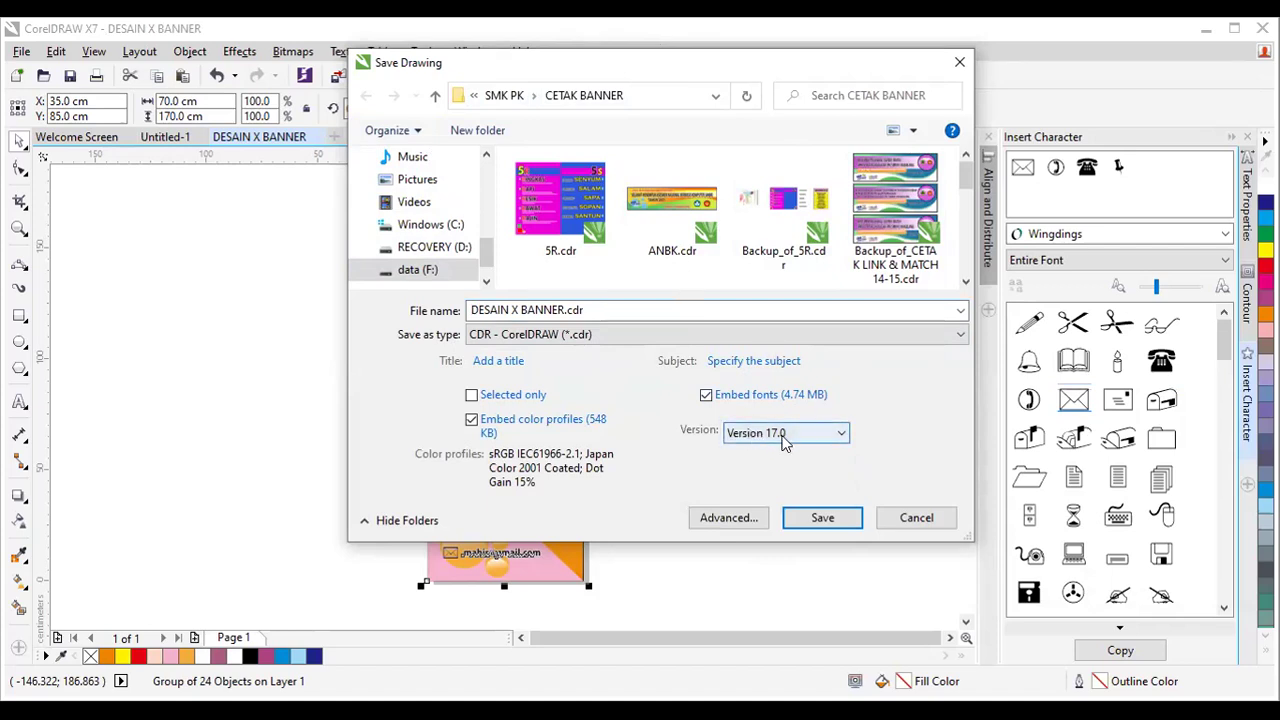
left_click(843, 437)
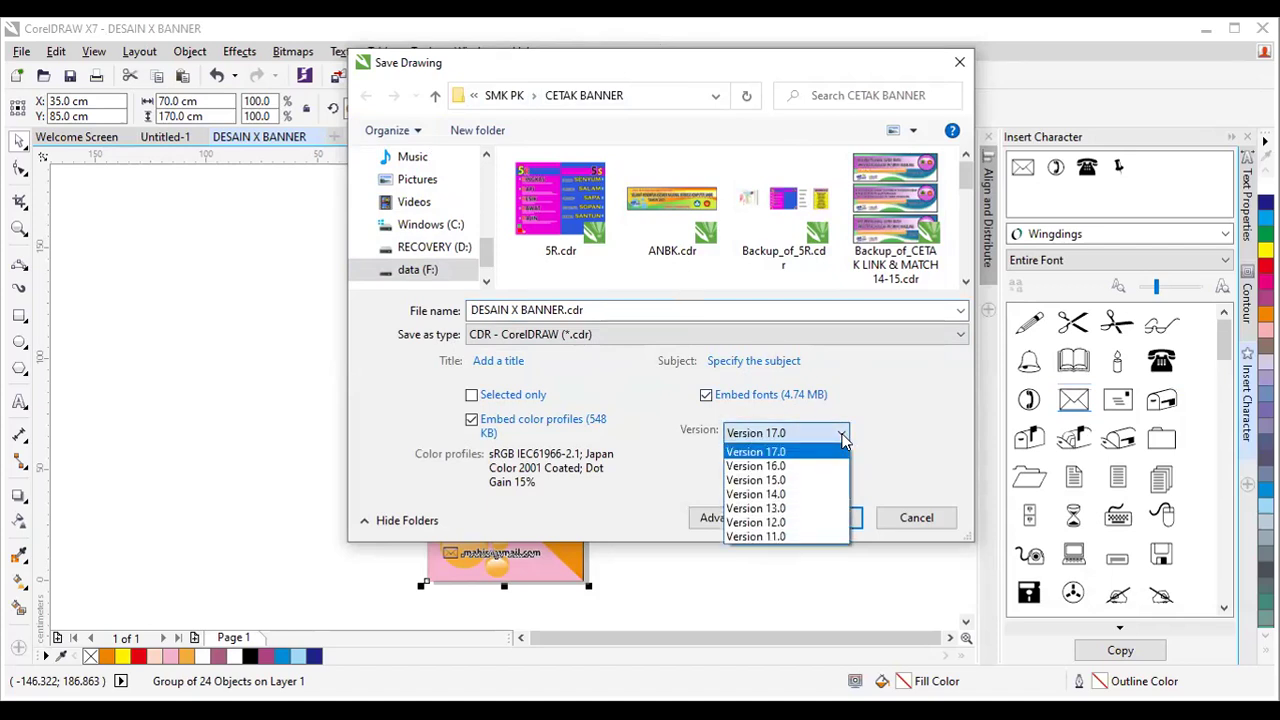
left_click(863, 449)
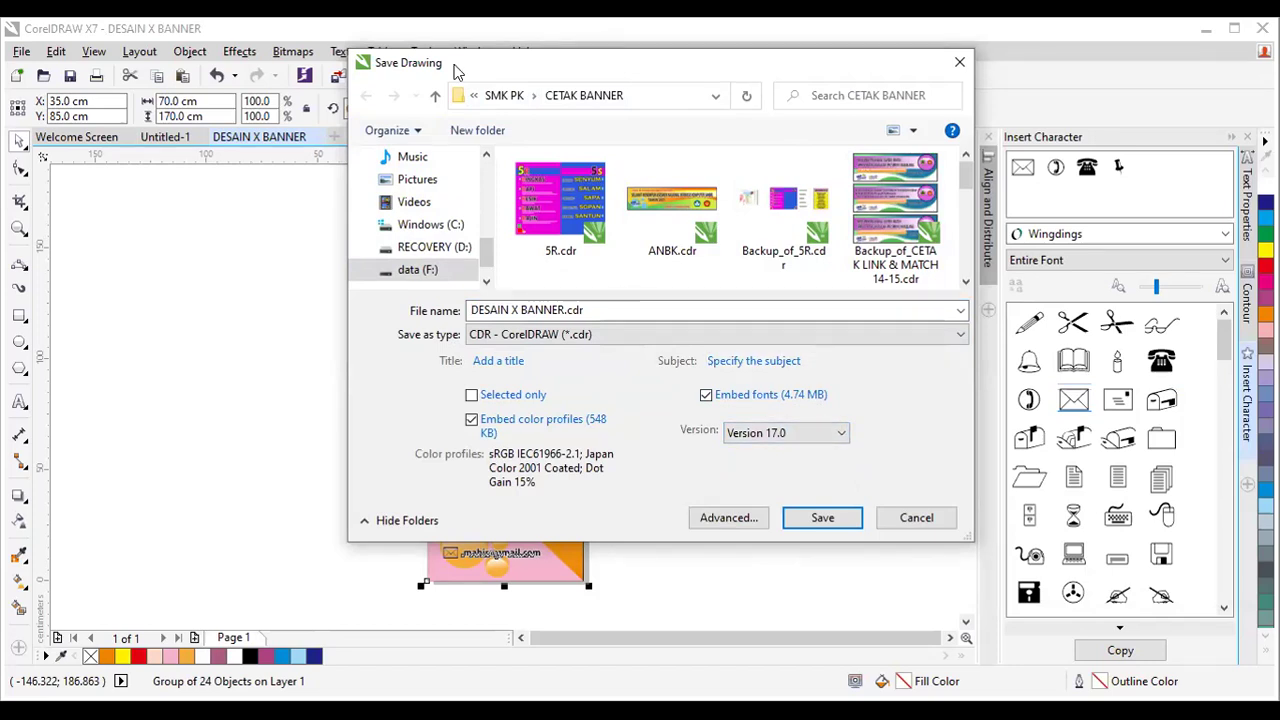
key("Return")
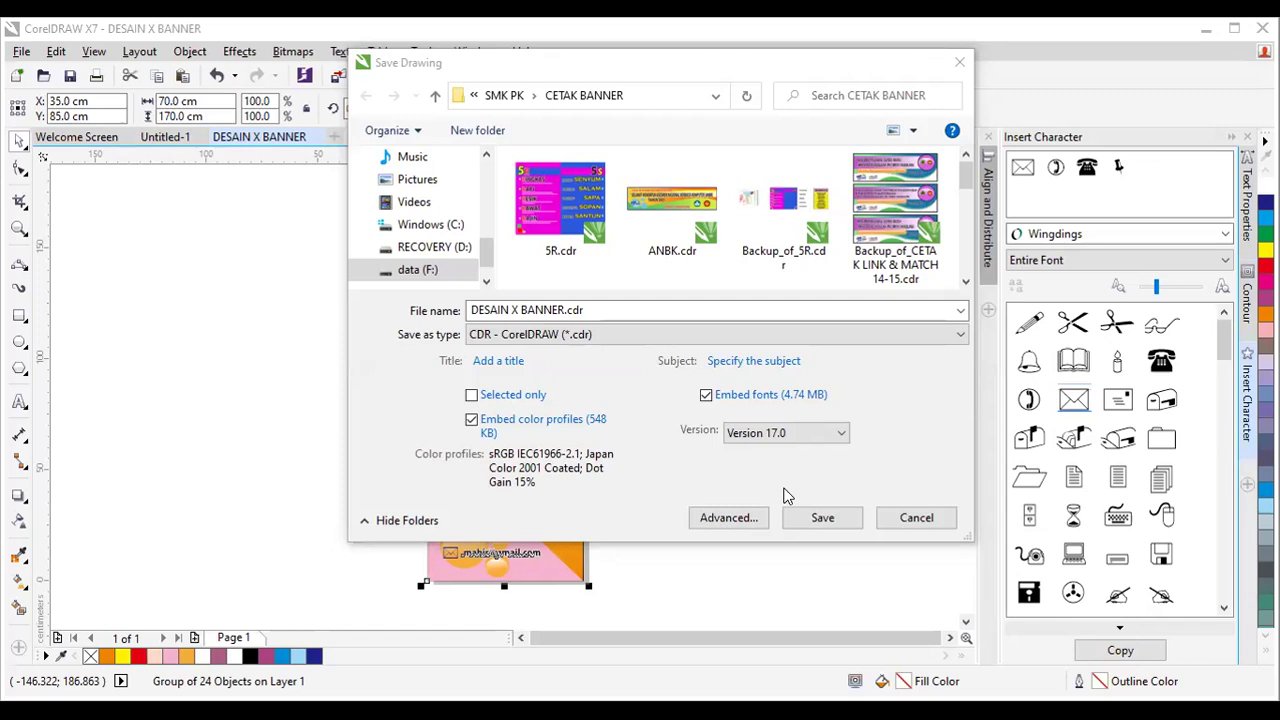
left_click(843, 436)
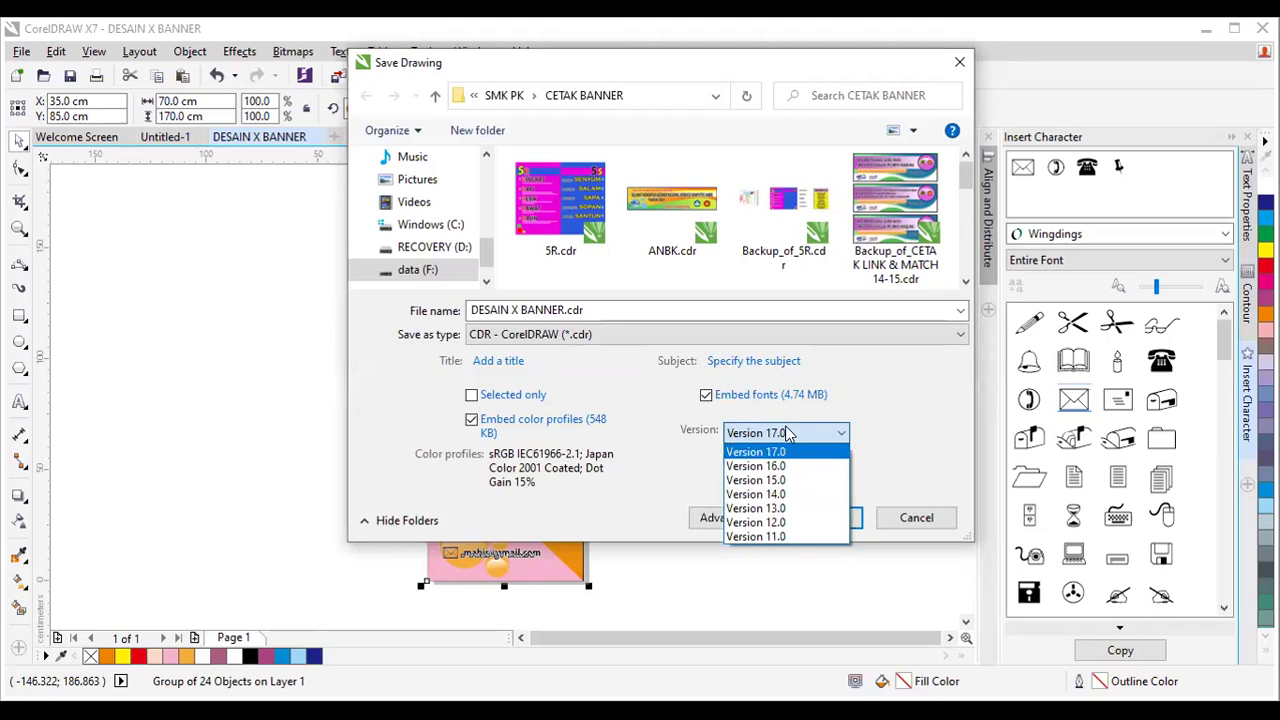
left_click(756, 437)
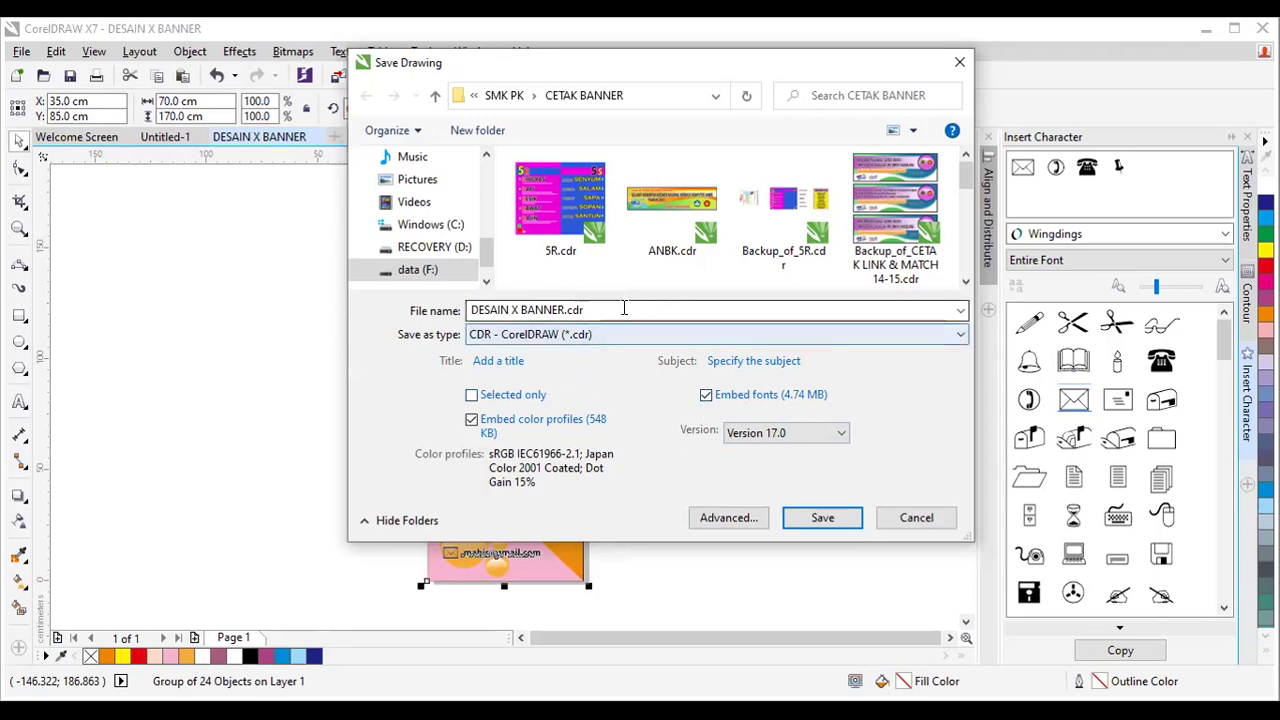
Replace the file name DESAIN X BANNER with 'desain santo' and save it.
left_click_drag(617, 309, 447, 316)
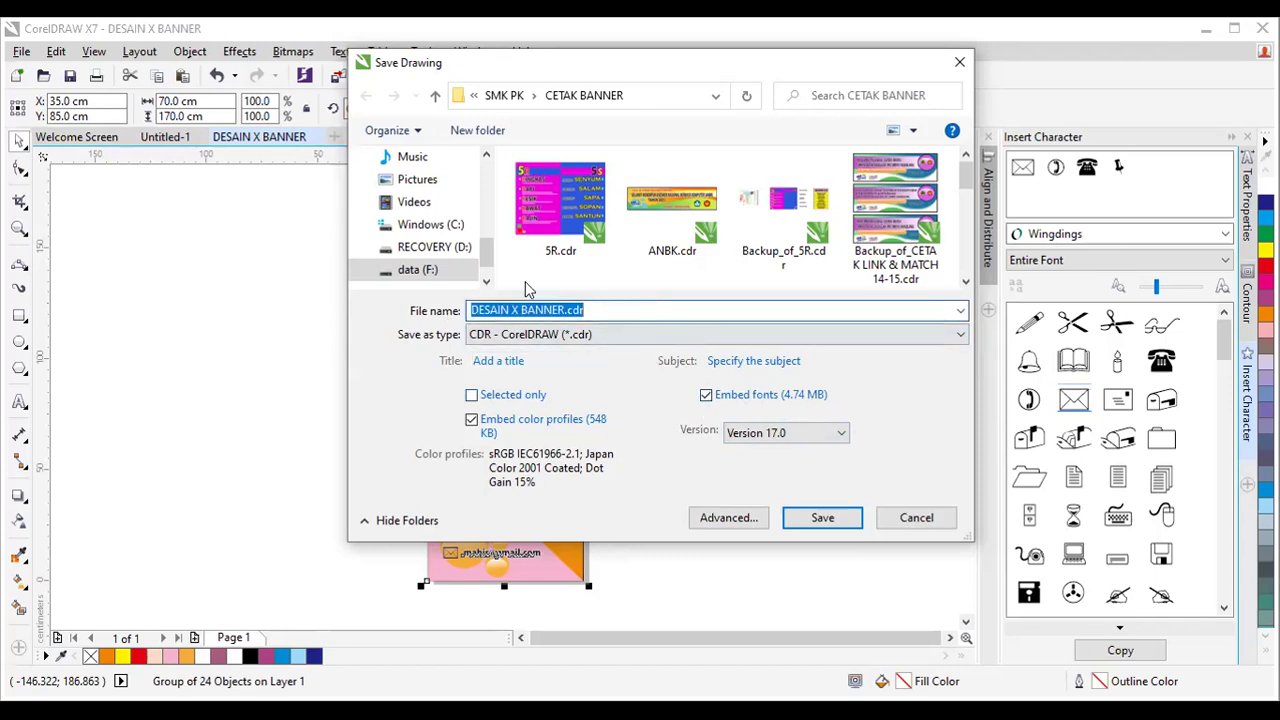
left_click(601, 310)
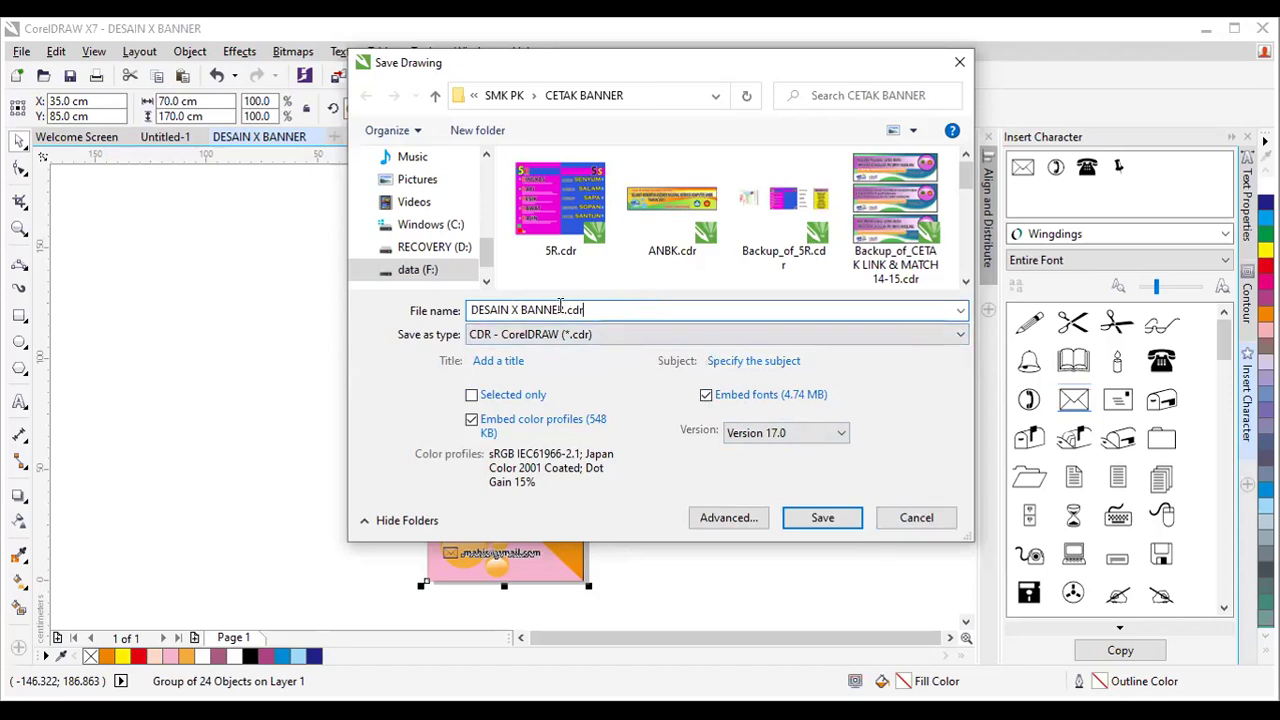
left_click(450, 310)
type("desain ")
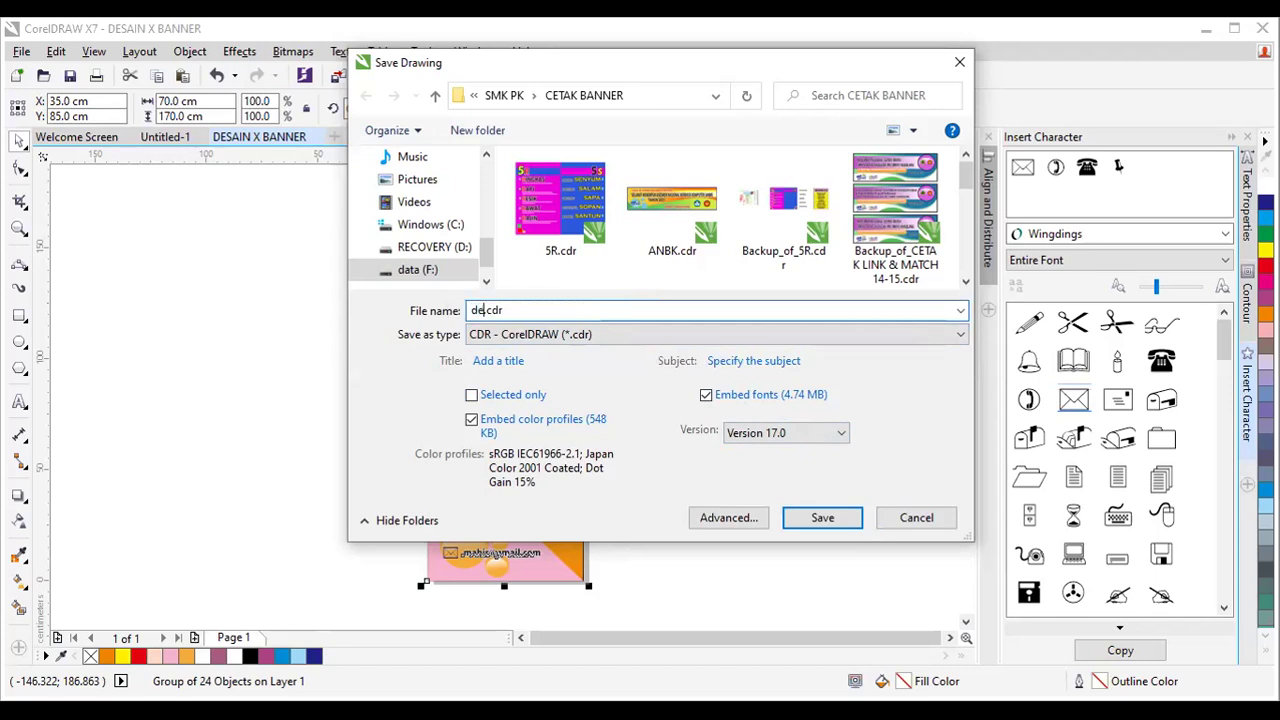
type("santo")
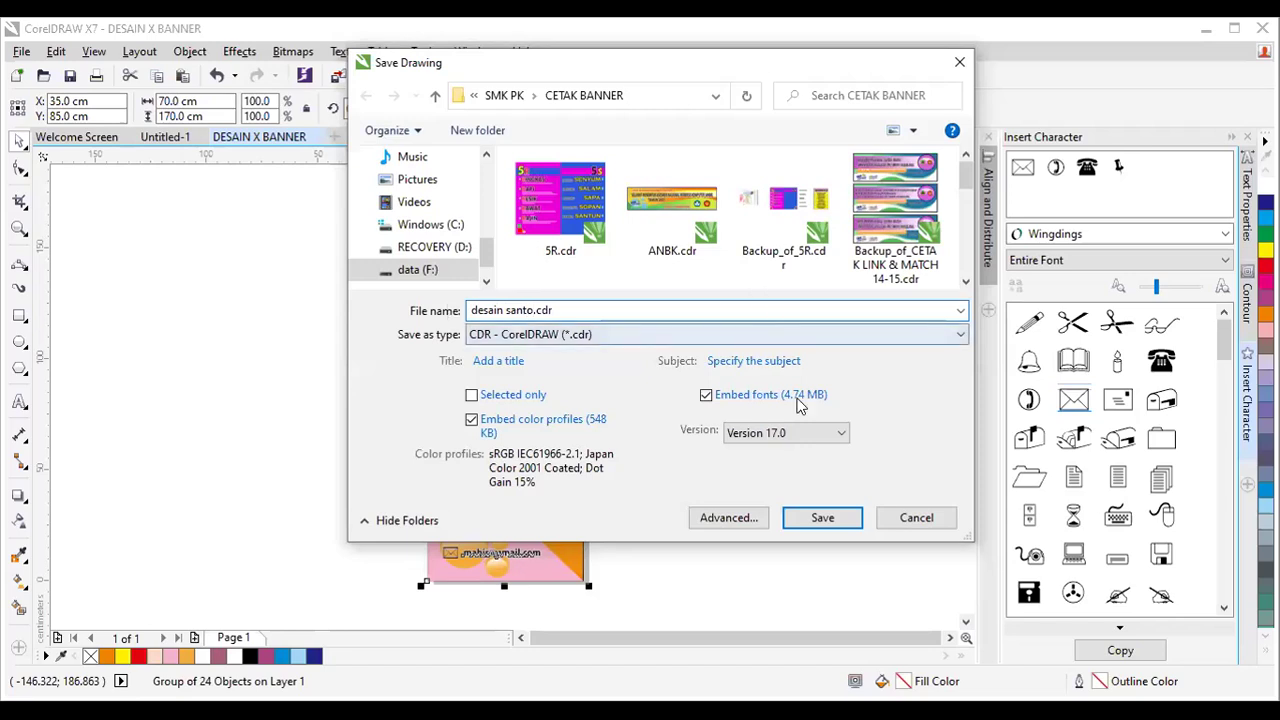
left_click(838, 524)
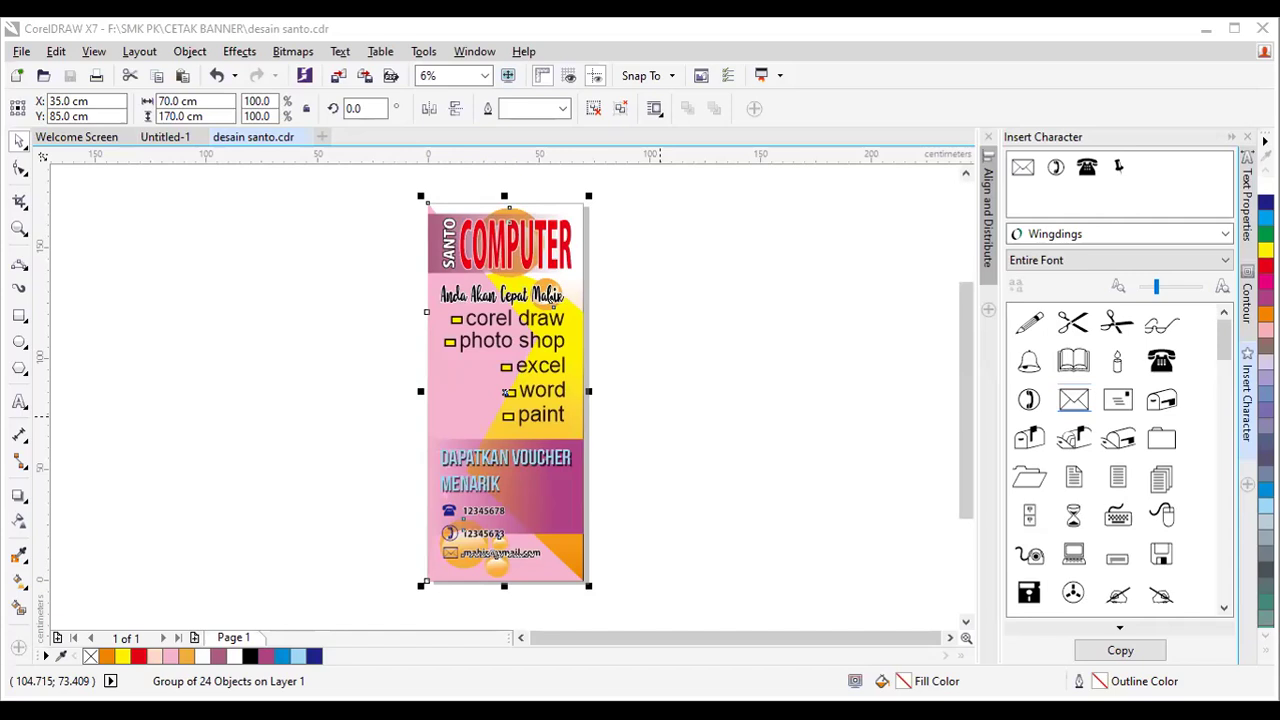
Deselect the banner by clicking empty canvas space.
left_click(651, 285)
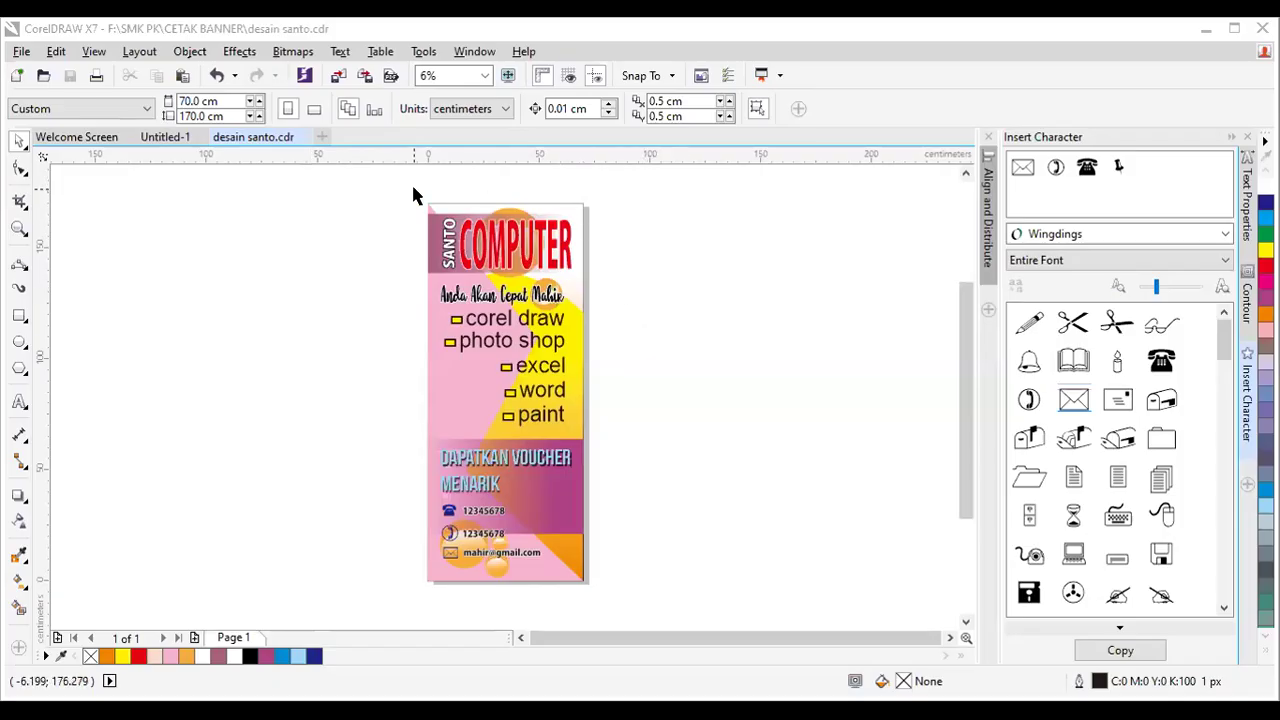
Marquee-select the whole 24-object banner group and open the File menu.
left_click_drag(417, 194, 600, 604)
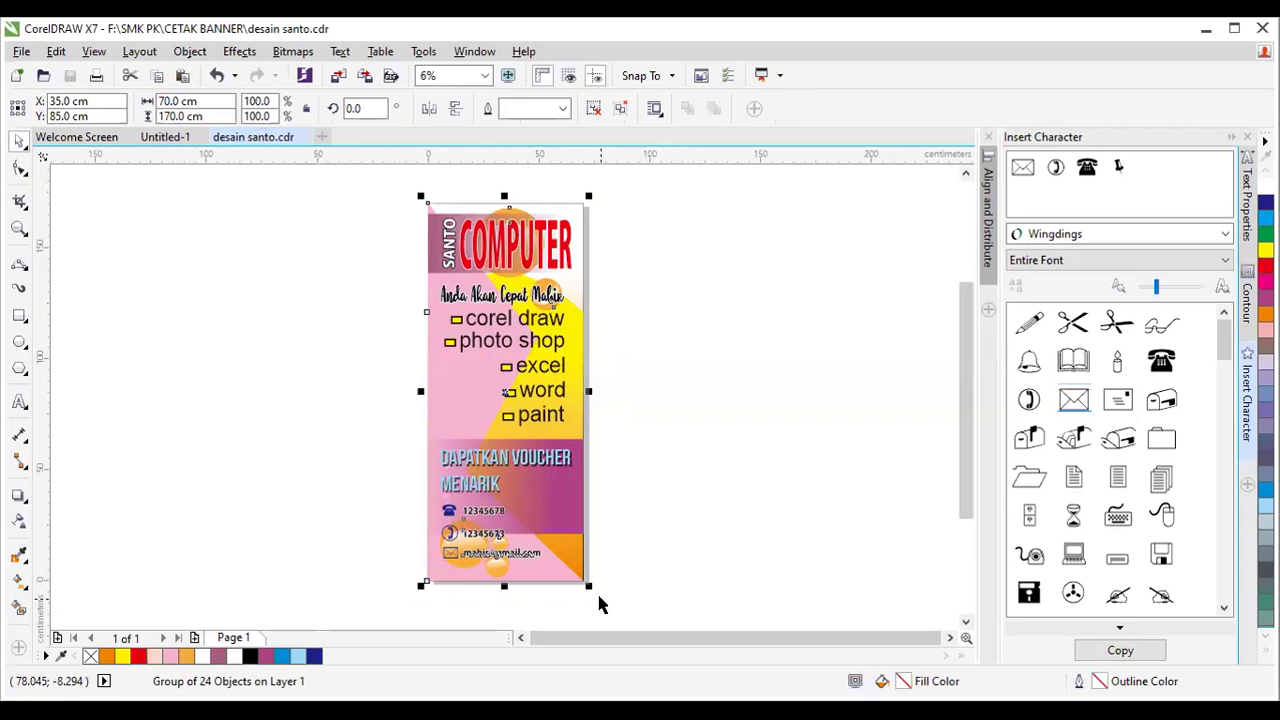
left_click(22, 52)
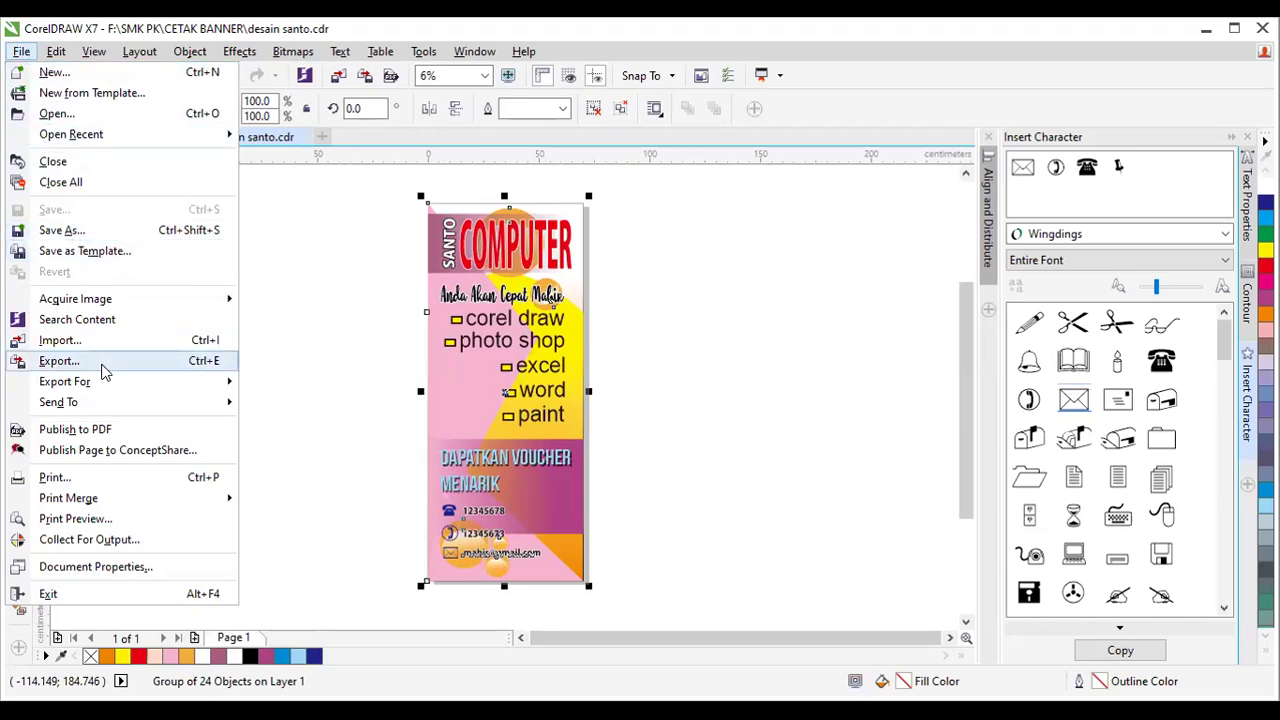
Open Export, leave the format at JPG and cancel, then zoom in around the banner.
left_click(62, 361)
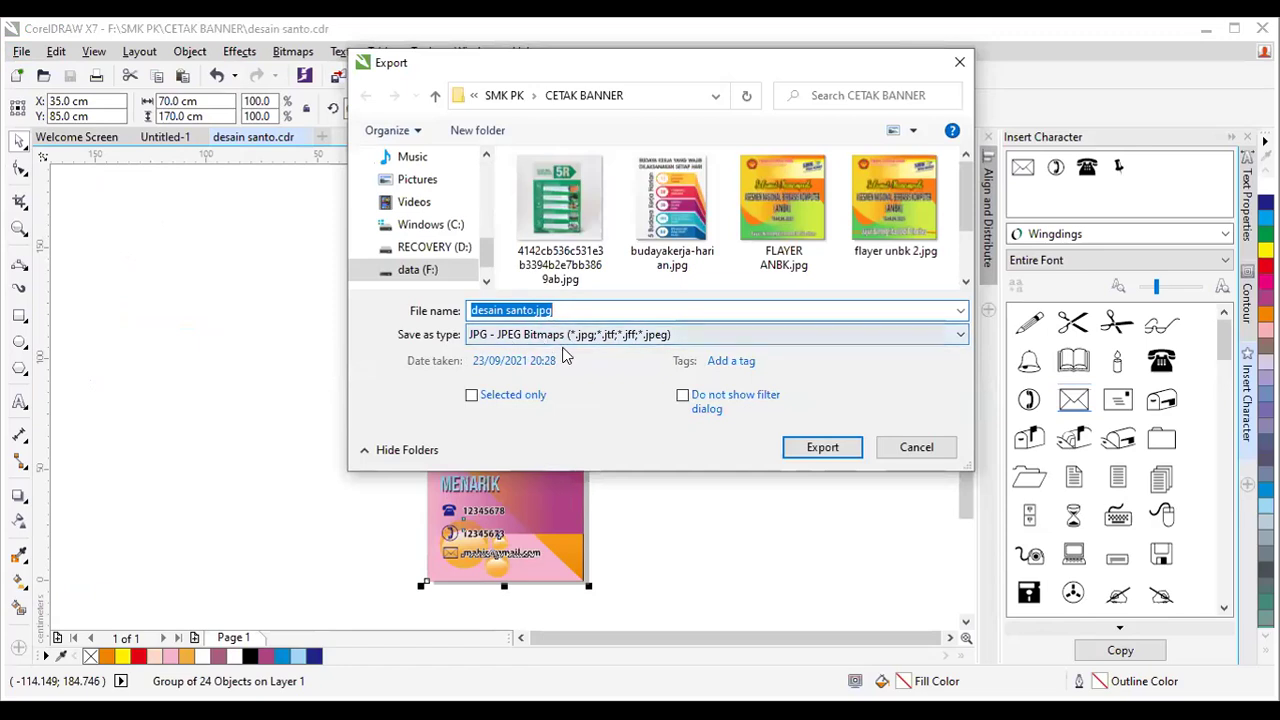
left_click(958, 338)
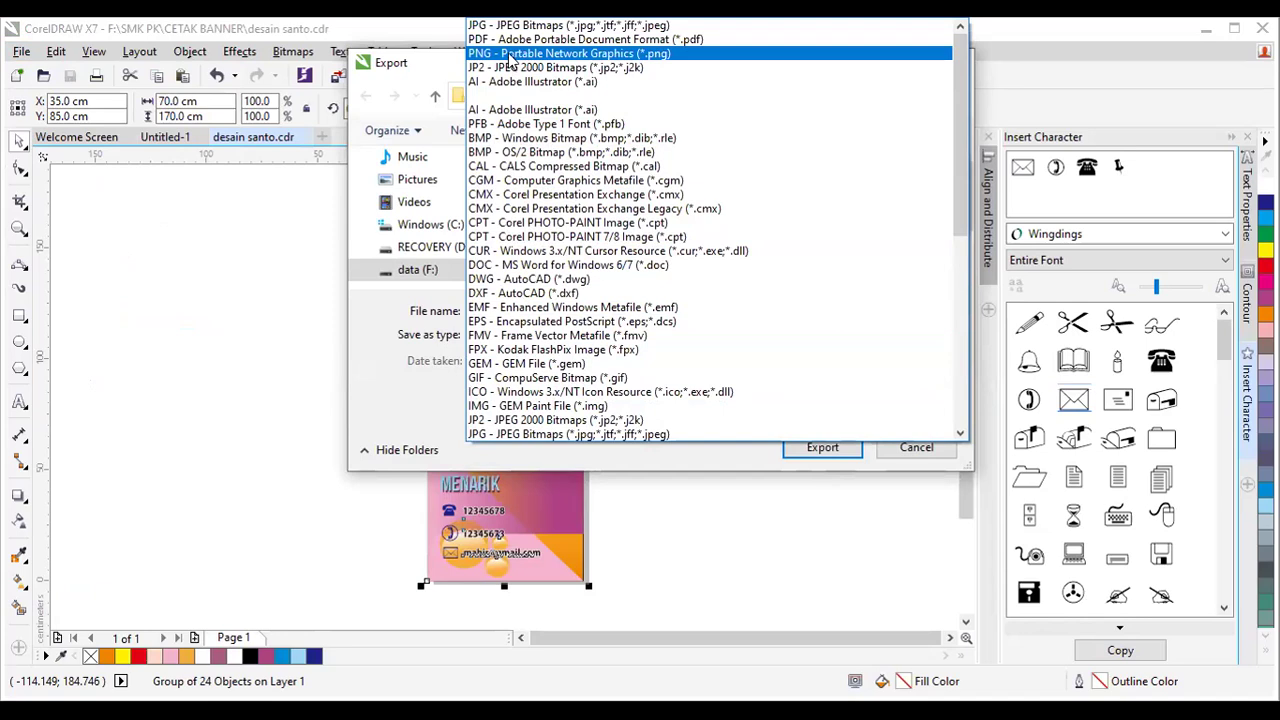
key("Up")
key("Up")
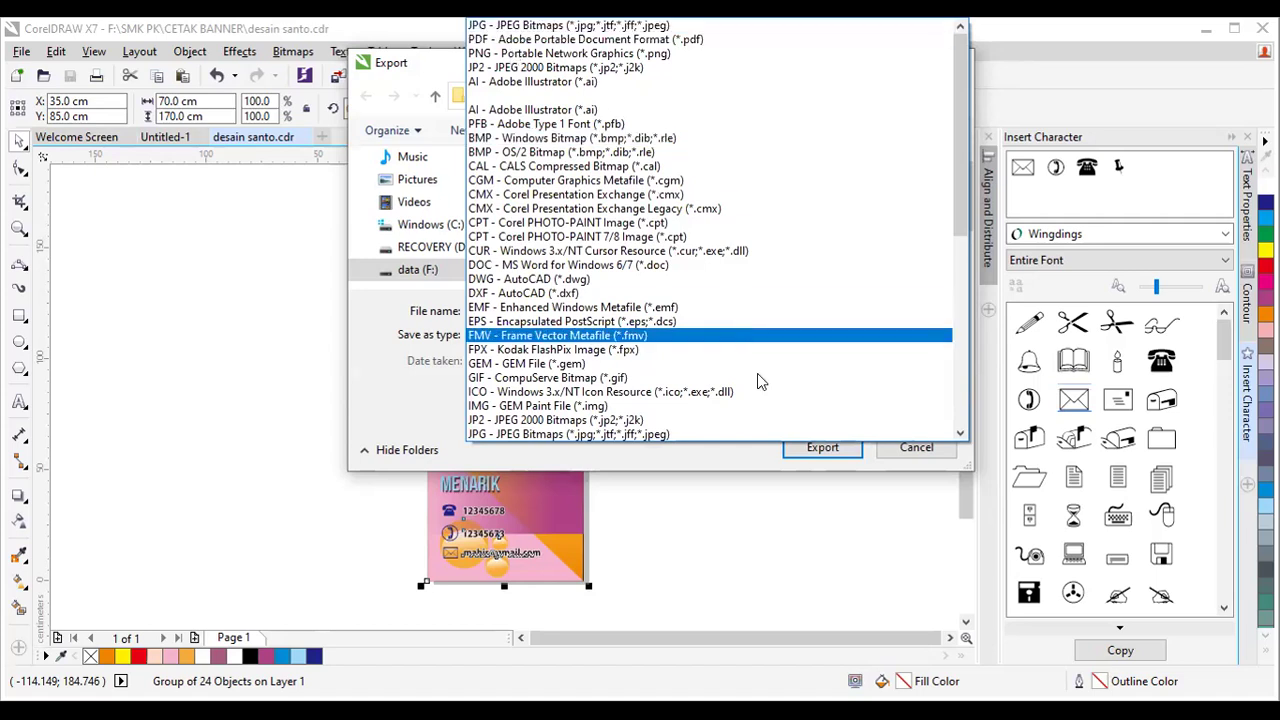
left_click(823, 516)
left_click(910, 450)
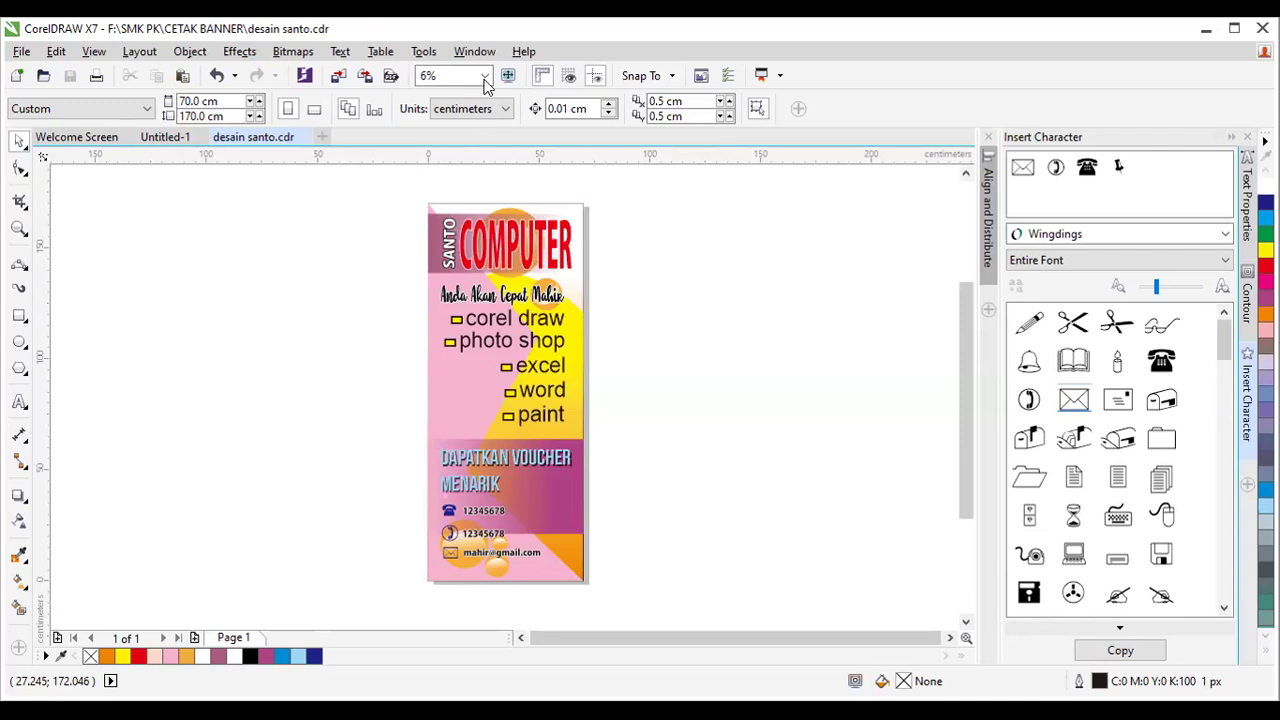
left_click(18, 230)
left_click_drag(530, 487, 617, 584)
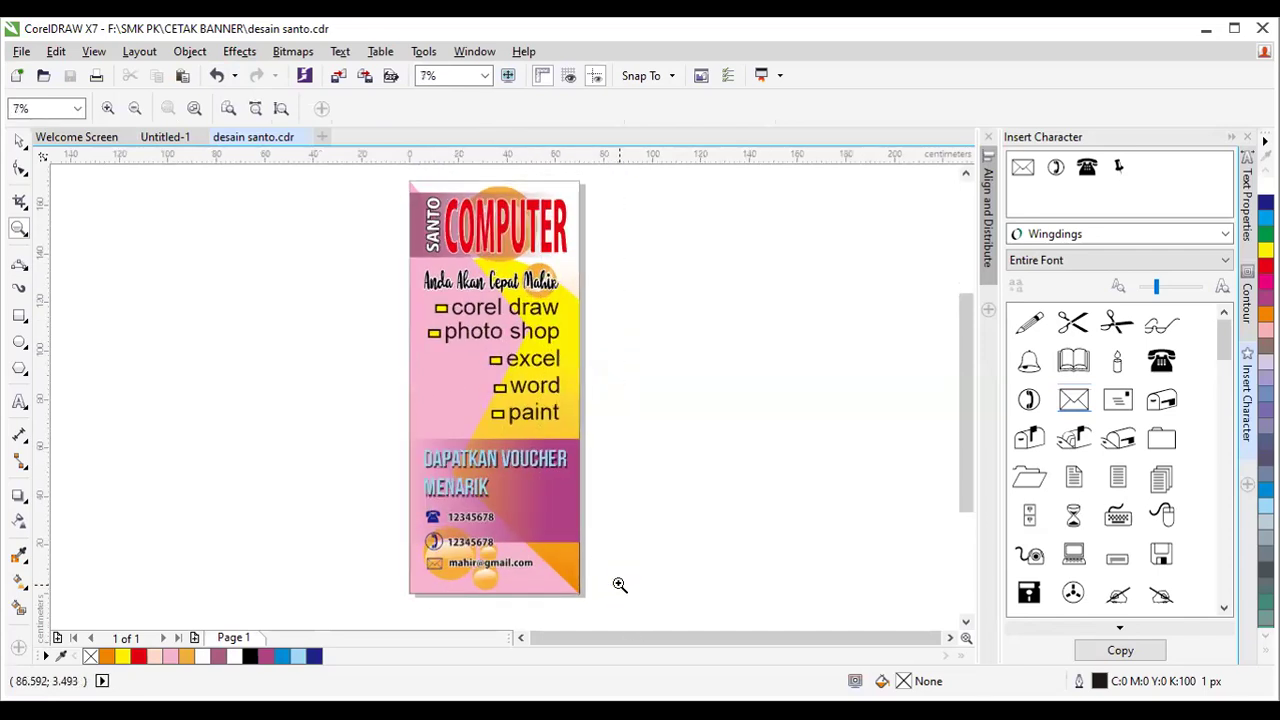